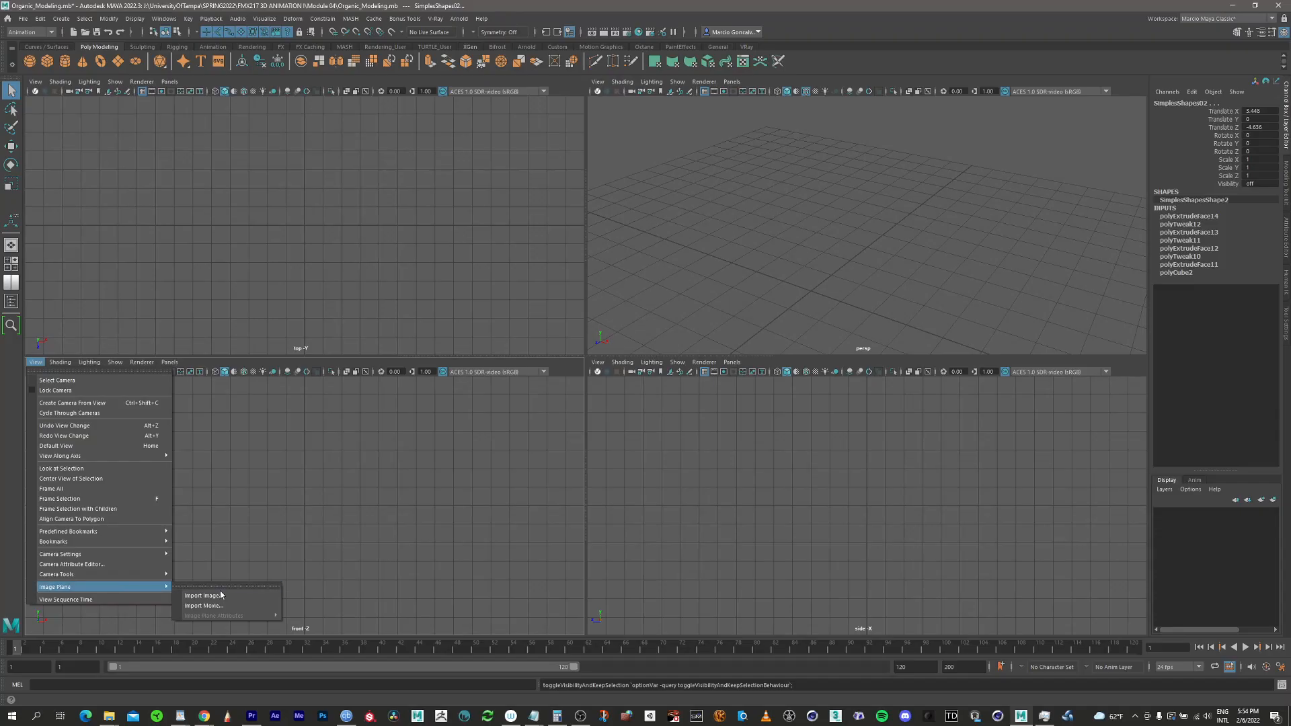
Import Modelsheet.jpg from the Module 04 References folder as an image plane in the front view
left_click(221, 595)
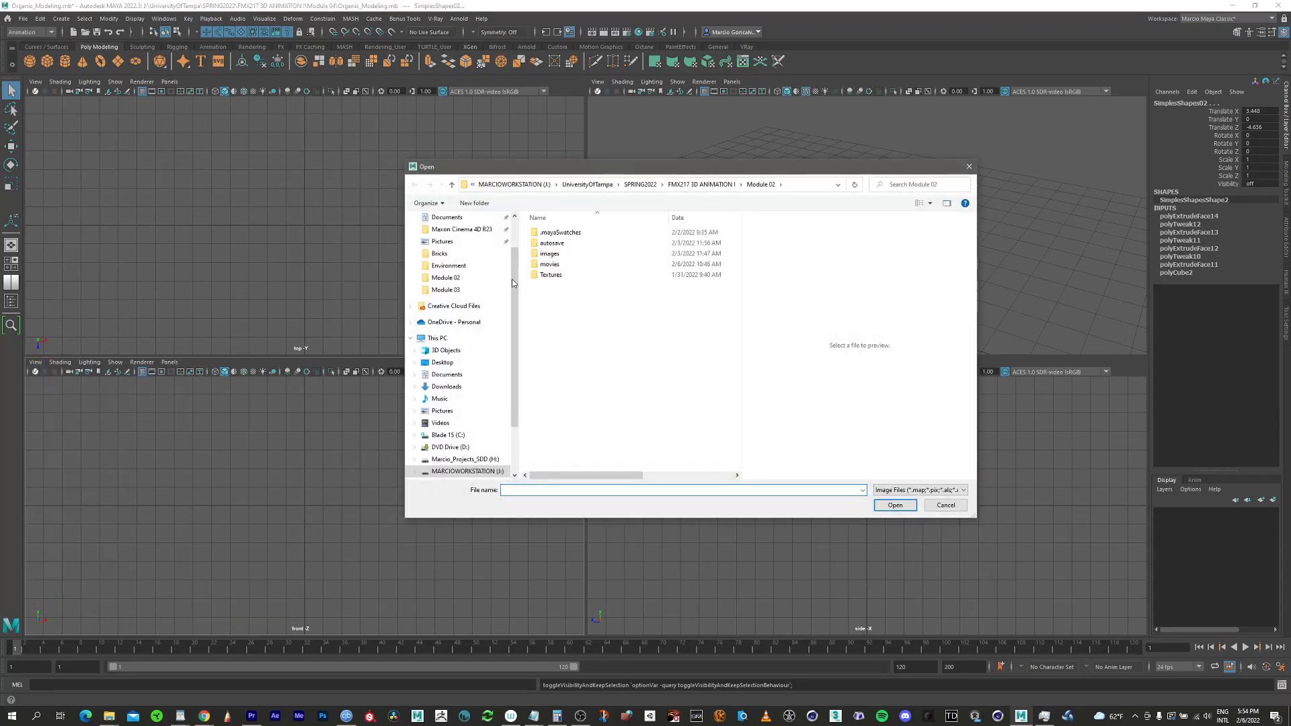
left_click(701, 184)
left_click(568, 286)
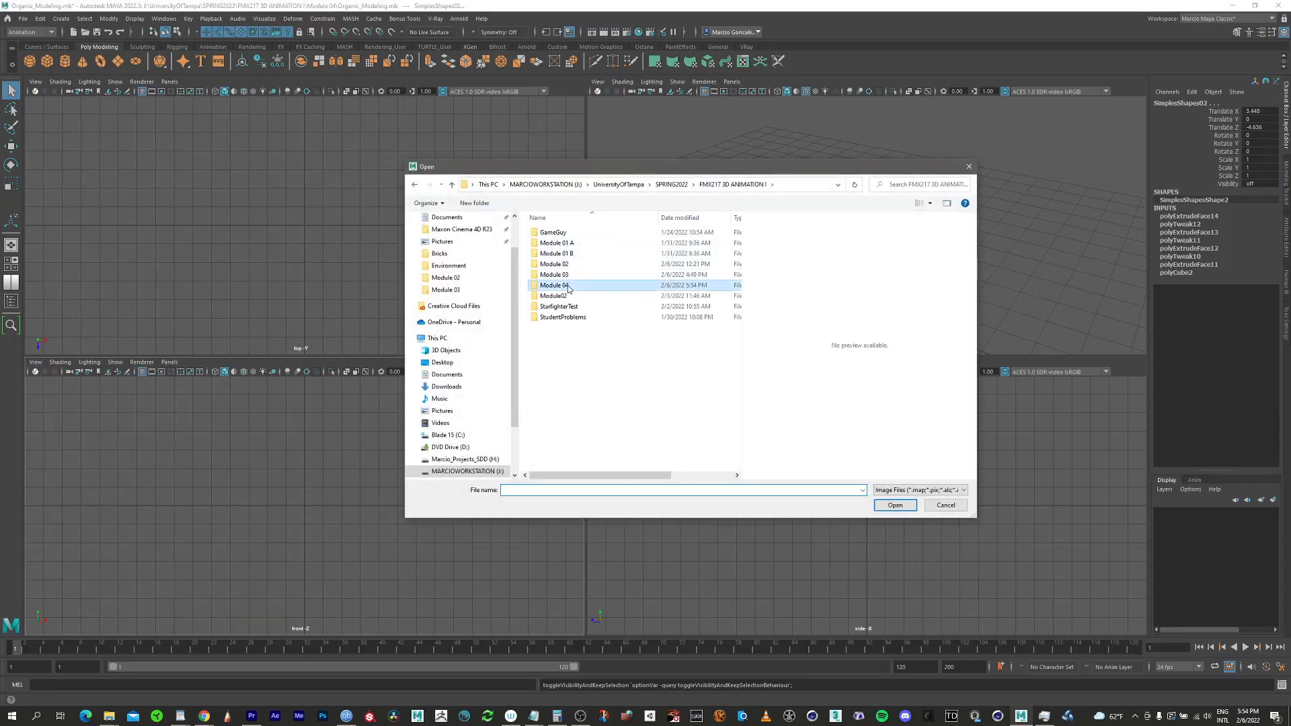
double_click(568, 285)
double_click(556, 234)
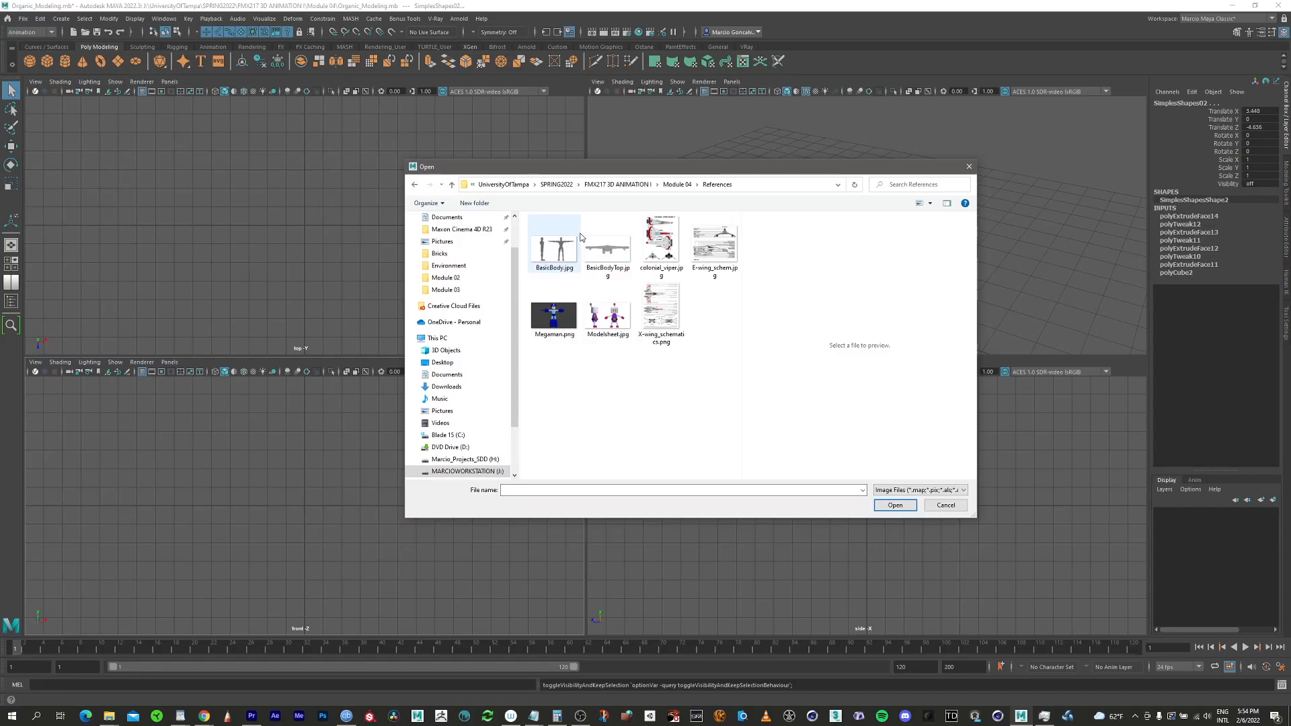
left_click(607, 315)
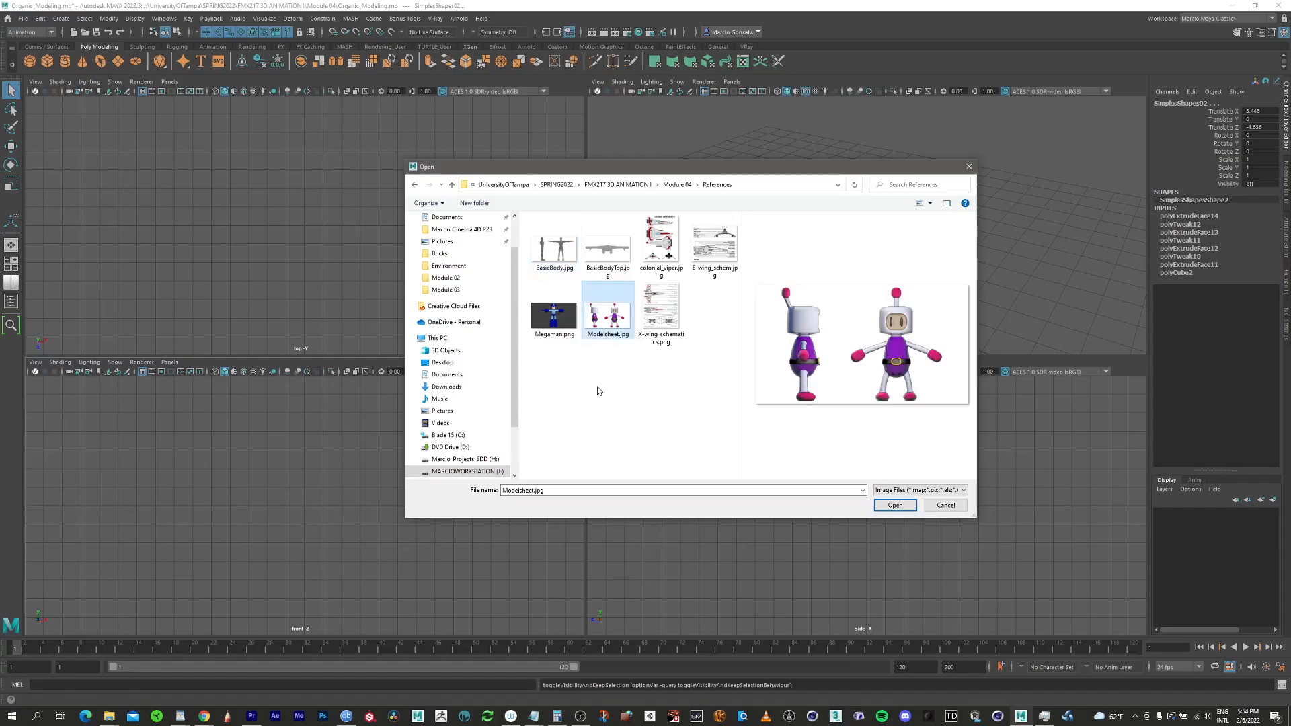
left_click(896, 506)
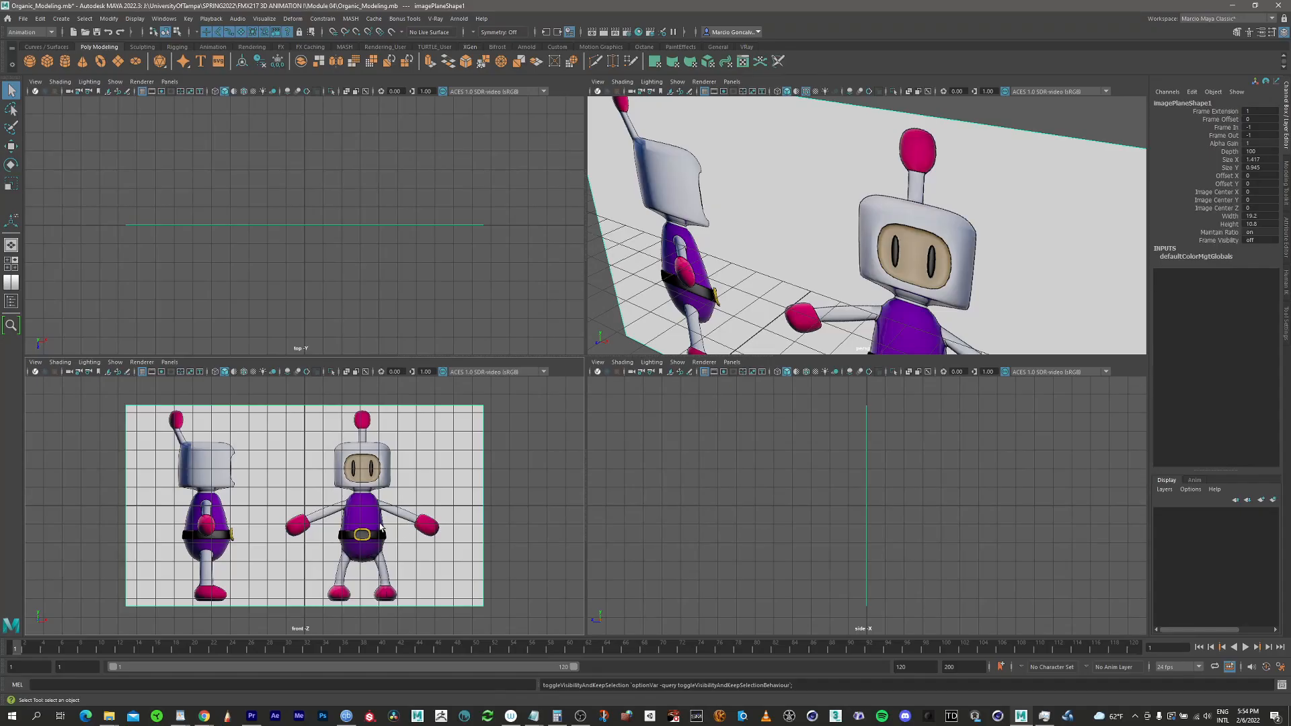
Move the front image plane so the front-facing figure is centred on the vertical axis with its feet on the ground line
key("w")
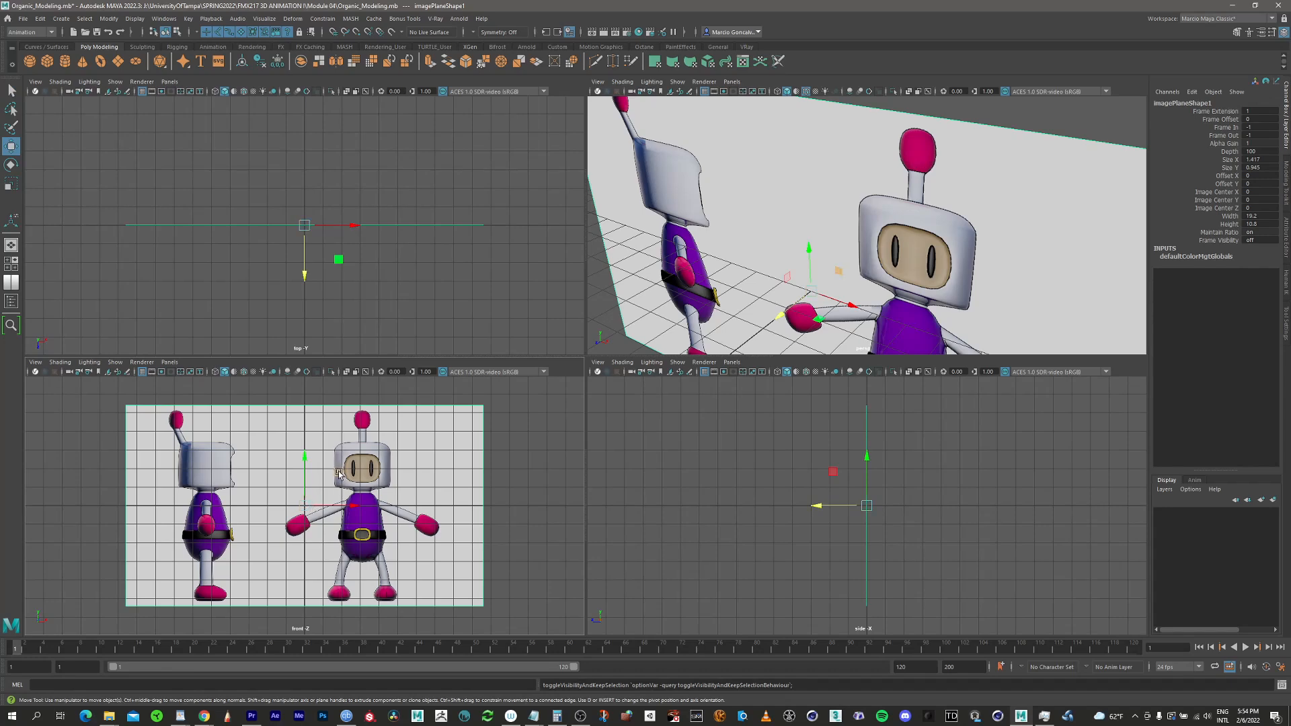
left_click_drag(309, 504, 281, 379)
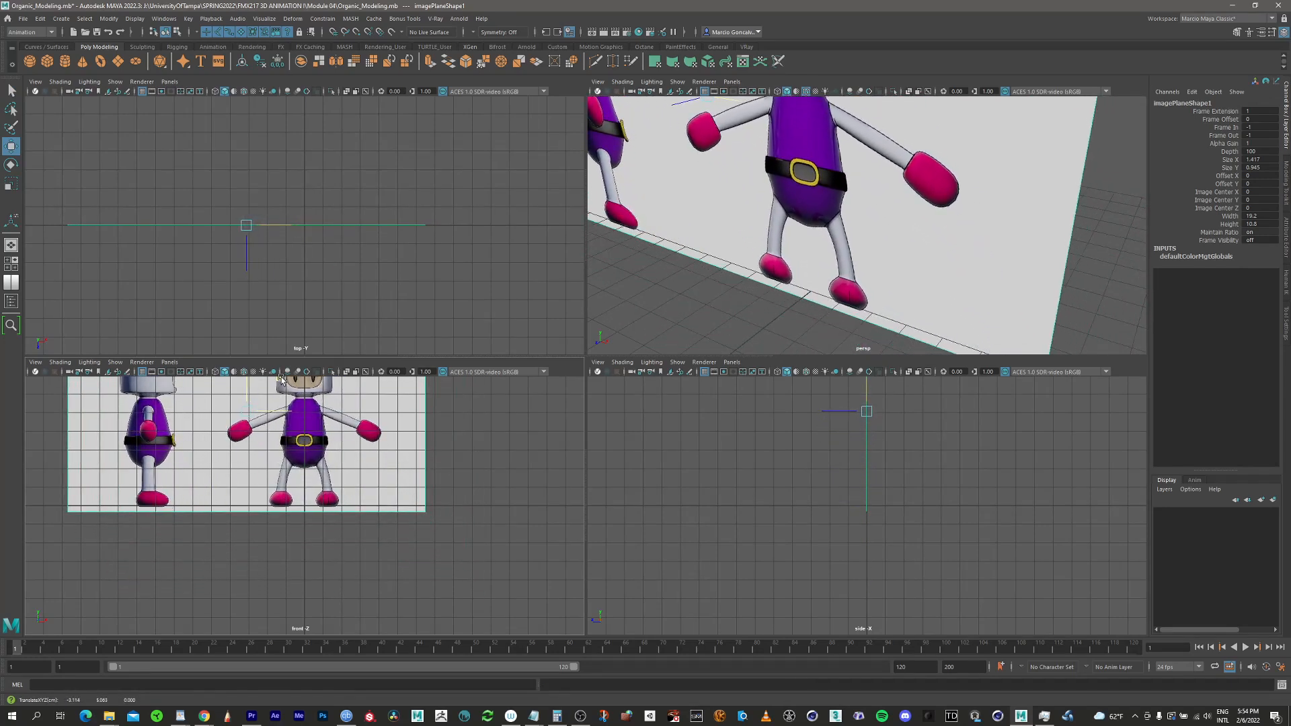
middle_click_drag(384, 463, 404, 528)
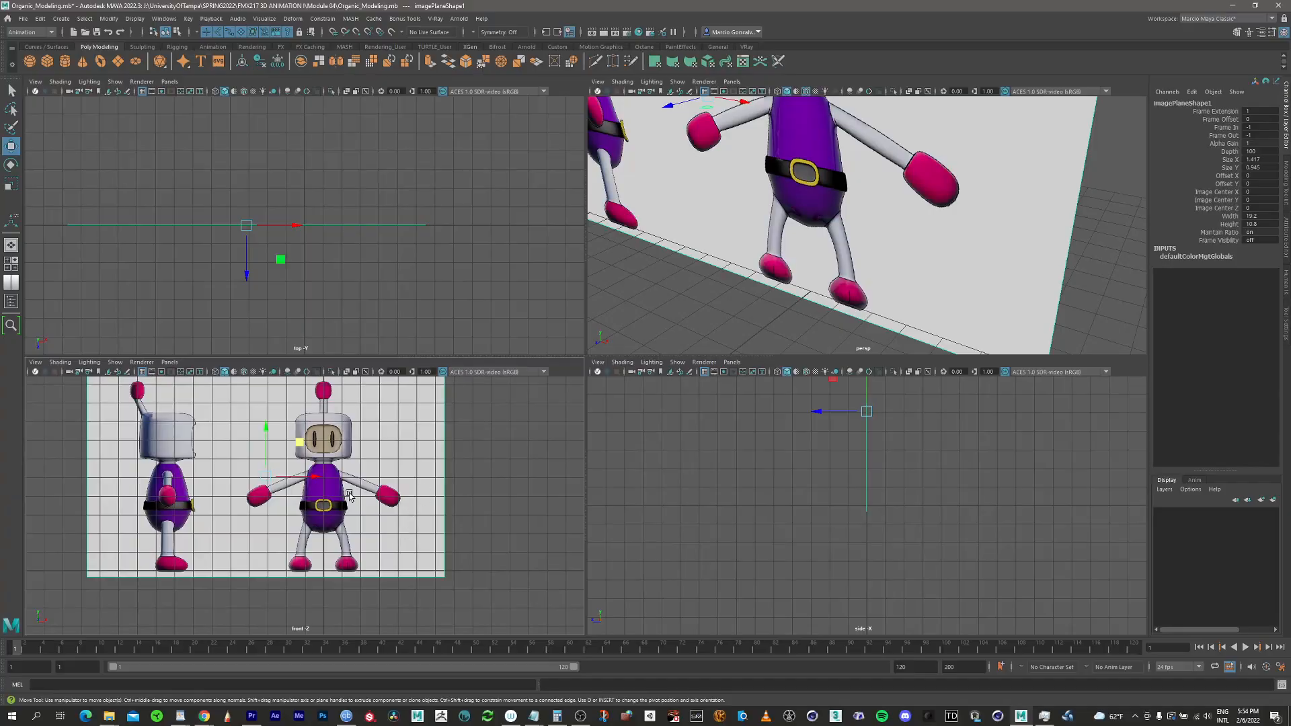
right_click_drag(348, 496, 546, 414, "alt")
mouse_move(349, 437)
middle_mouse_down("alt")
mouse_move(378, 504)
mouse_move(361, 419)
middle_mouse_up("alt")
Push the front image plane back along Z to the rear of the grid
left_click_drag(862, 250, 784, 303, "alt")
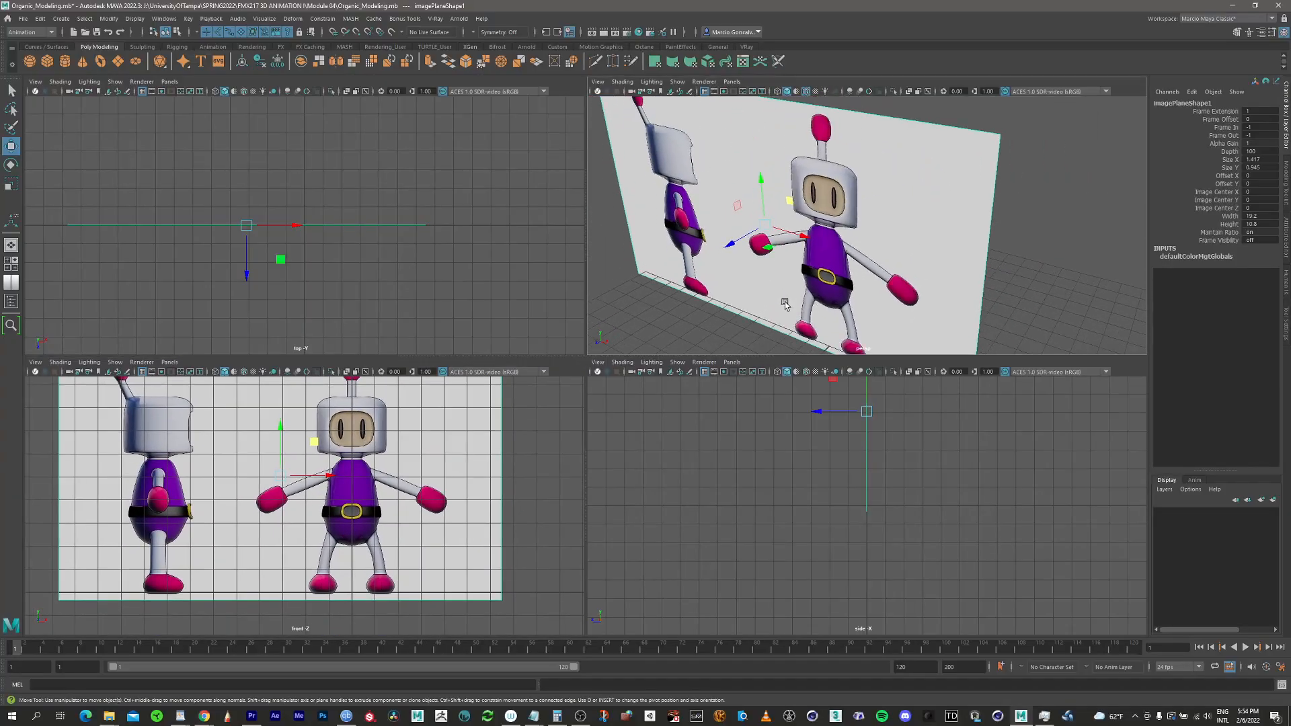
right_click_drag(784, 303, 620, 279, "alt")
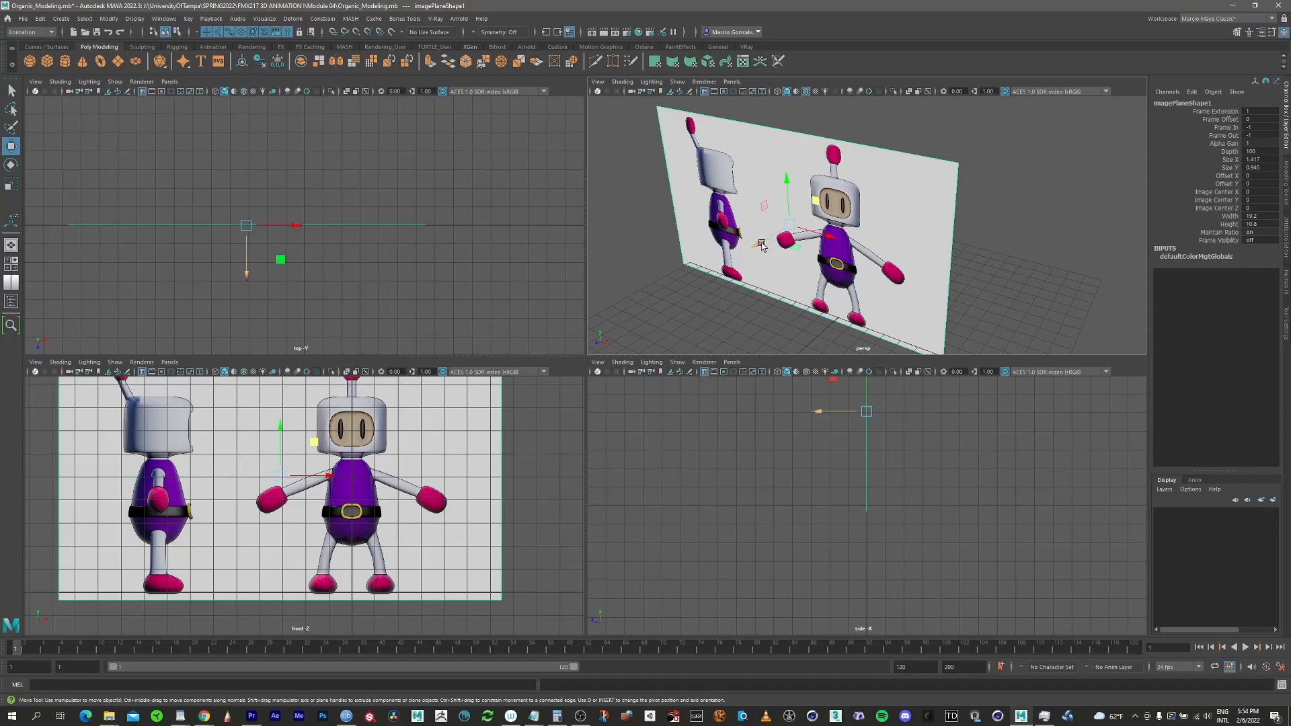
left_click_drag(762, 246, 892, 177)
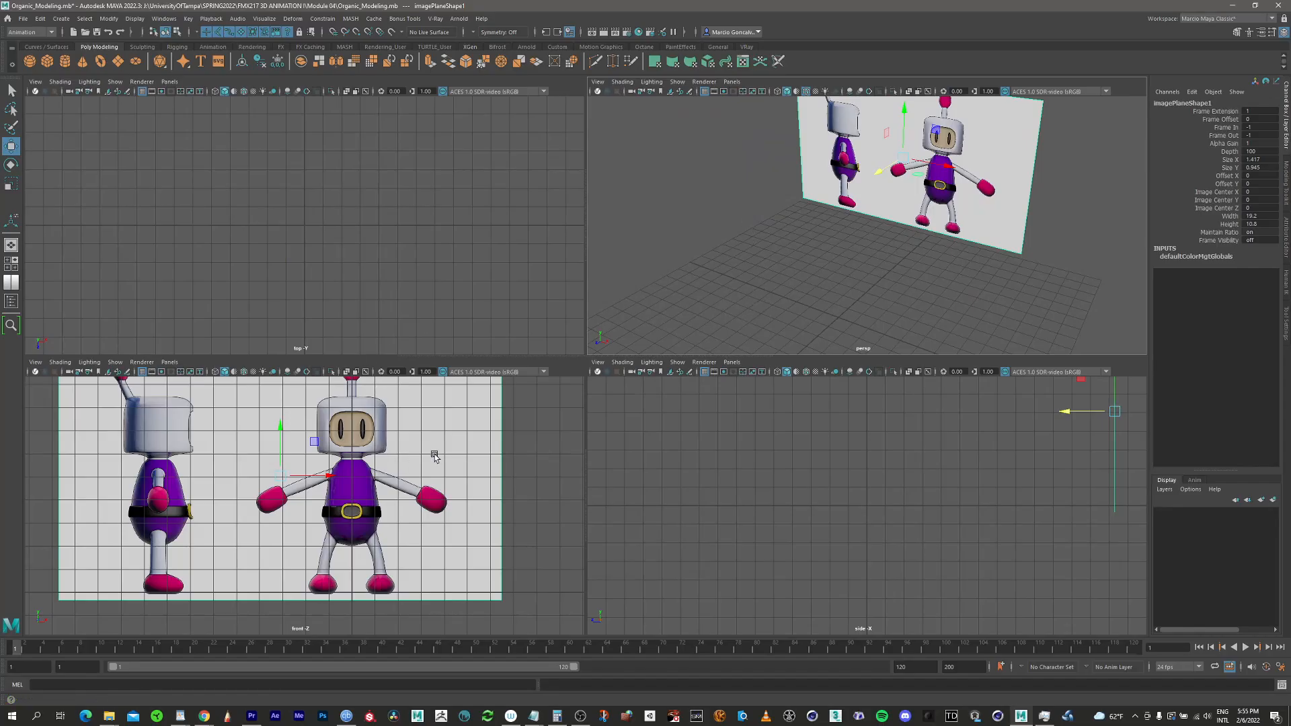
Examine the front image plane's placement relative to the grid in the perspective and front views
scroll(427, 445, "down", 3)
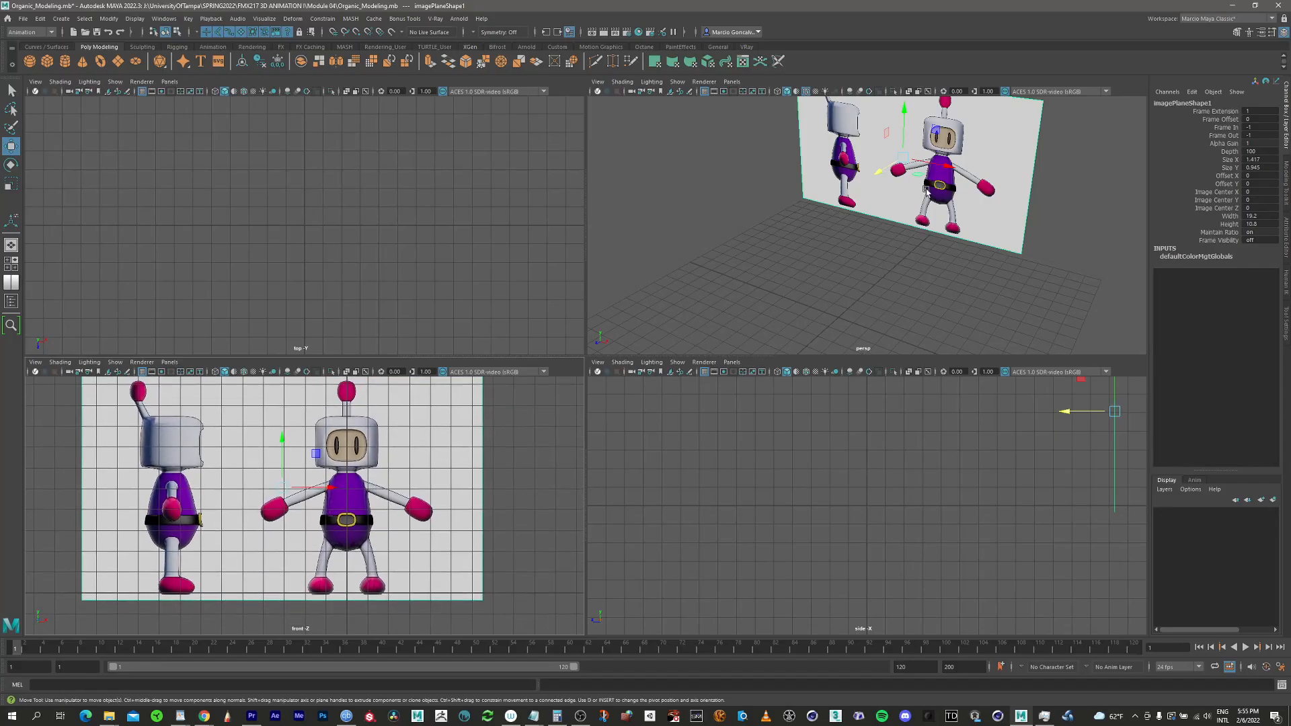
middle_click_drag(879, 236, 856, 291, "alt")
left_click_drag(878, 263, 884, 244, "alt")
middle_click_drag(837, 261, 855, 222, "alt")
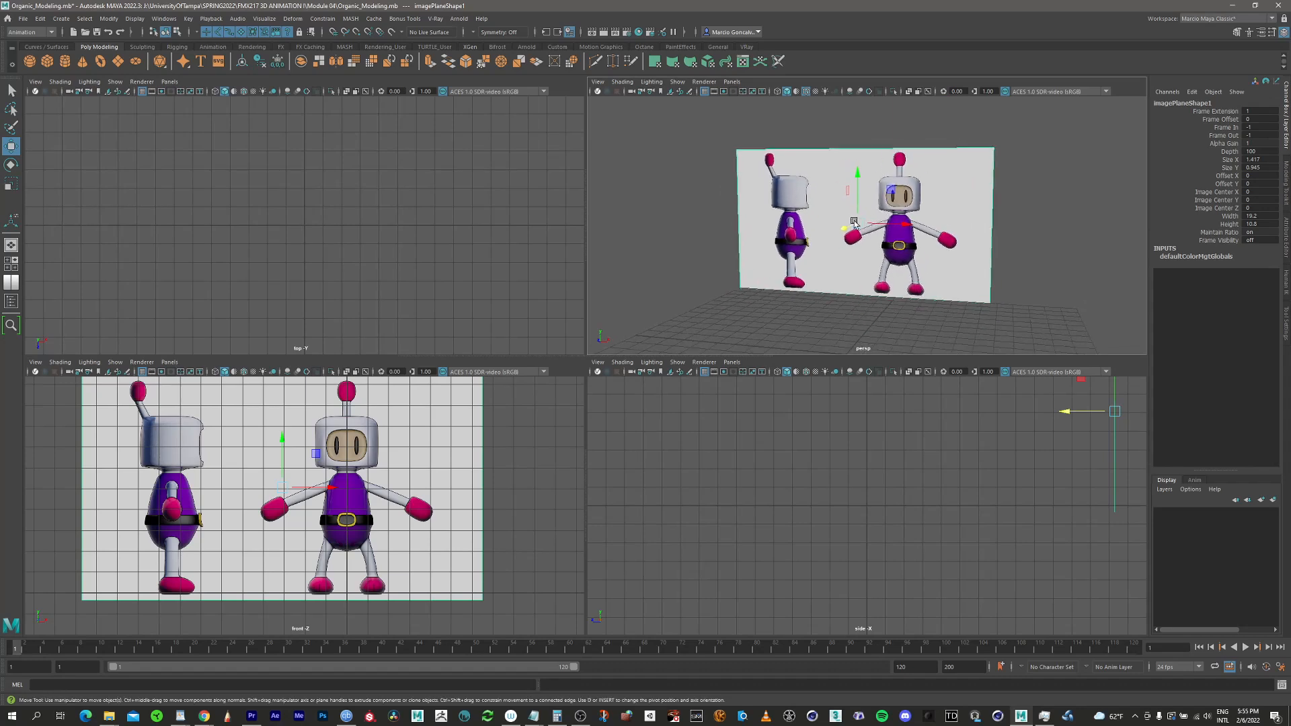
mouse_move(833, 256)
left_mouse_down("alt")
mouse_move(899, 259)
mouse_move(840, 254)
left_mouse_up("alt")
middle_click_drag(852, 262, 816, 244, "alt")
mouse_move(865, 255)
left_mouse_down("alt")
mouse_move(786, 252)
mouse_move(846, 249)
left_mouse_up("alt")
middle_click_drag(770, 267, 806, 281, "alt")
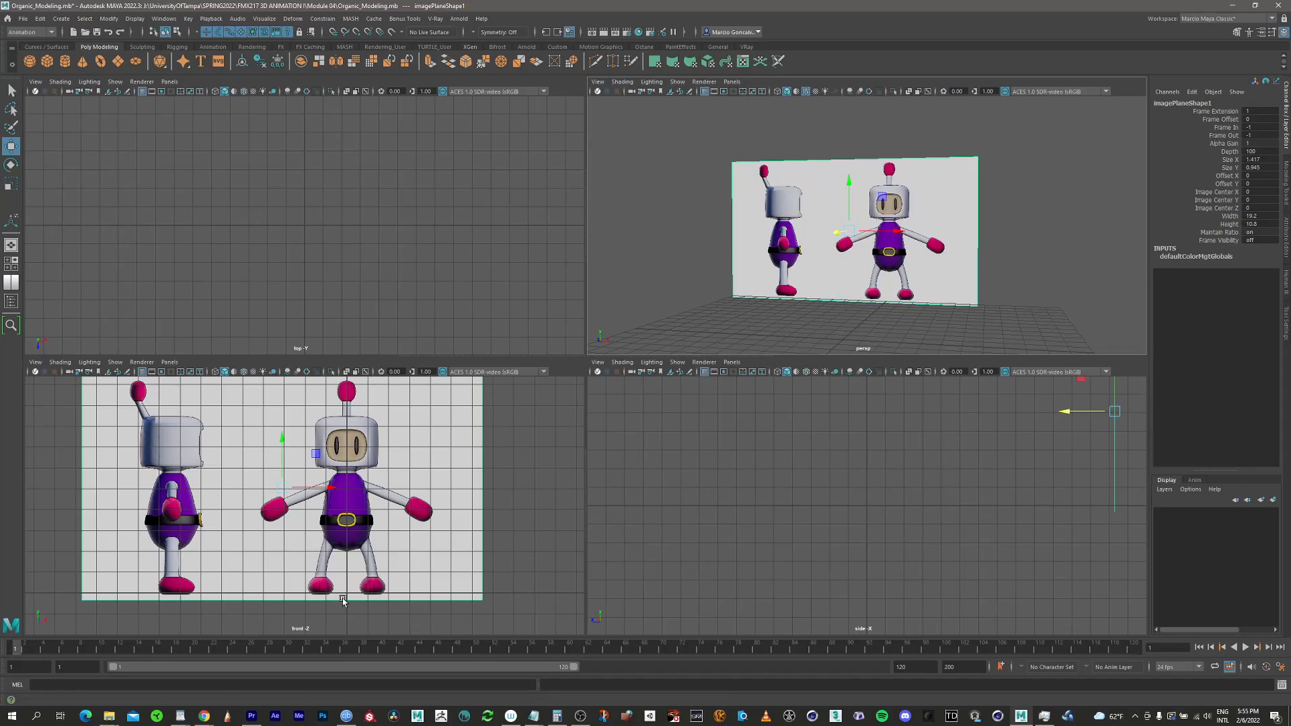
mouse_move(315, 454)
middle_mouse_down("alt")
mouse_move(270, 406)
mouse_move(281, 436)
mouse_move(312, 454)
middle_mouse_up("alt")
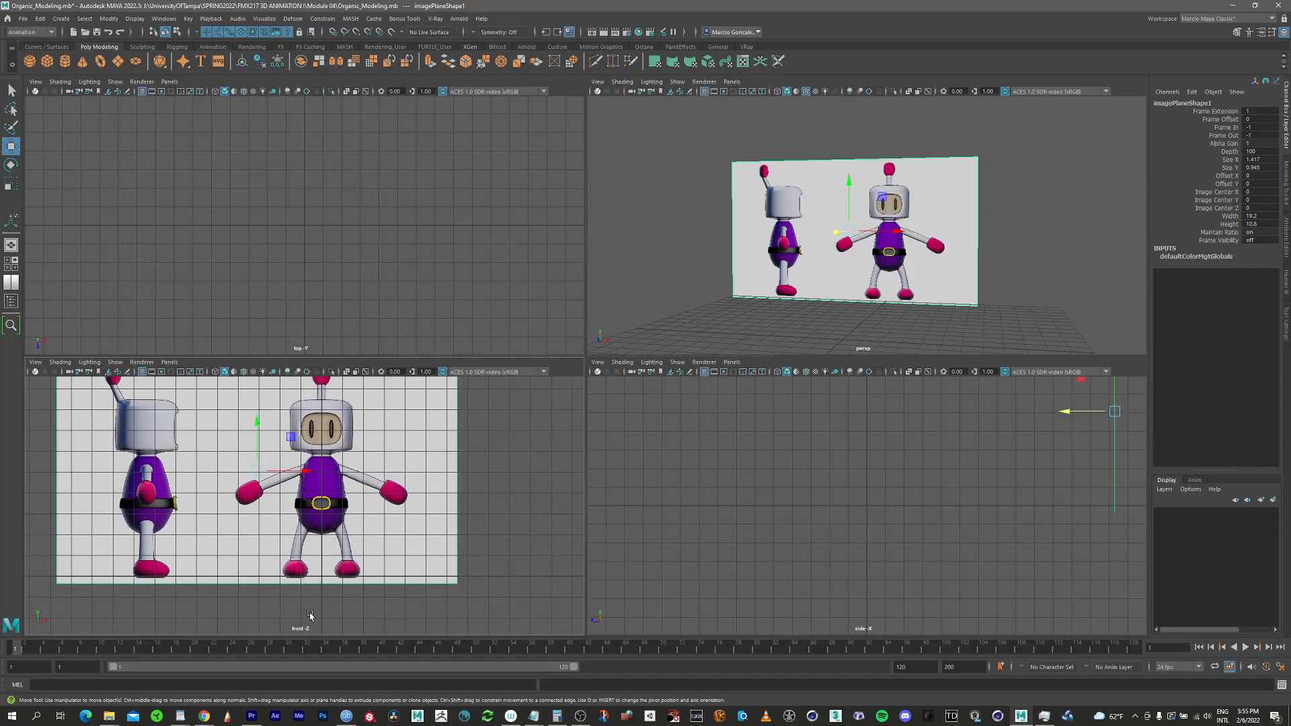
Import Modelsheet.jpg from the Module 04 References folder as an image plane in the side view
left_click(596, 361)
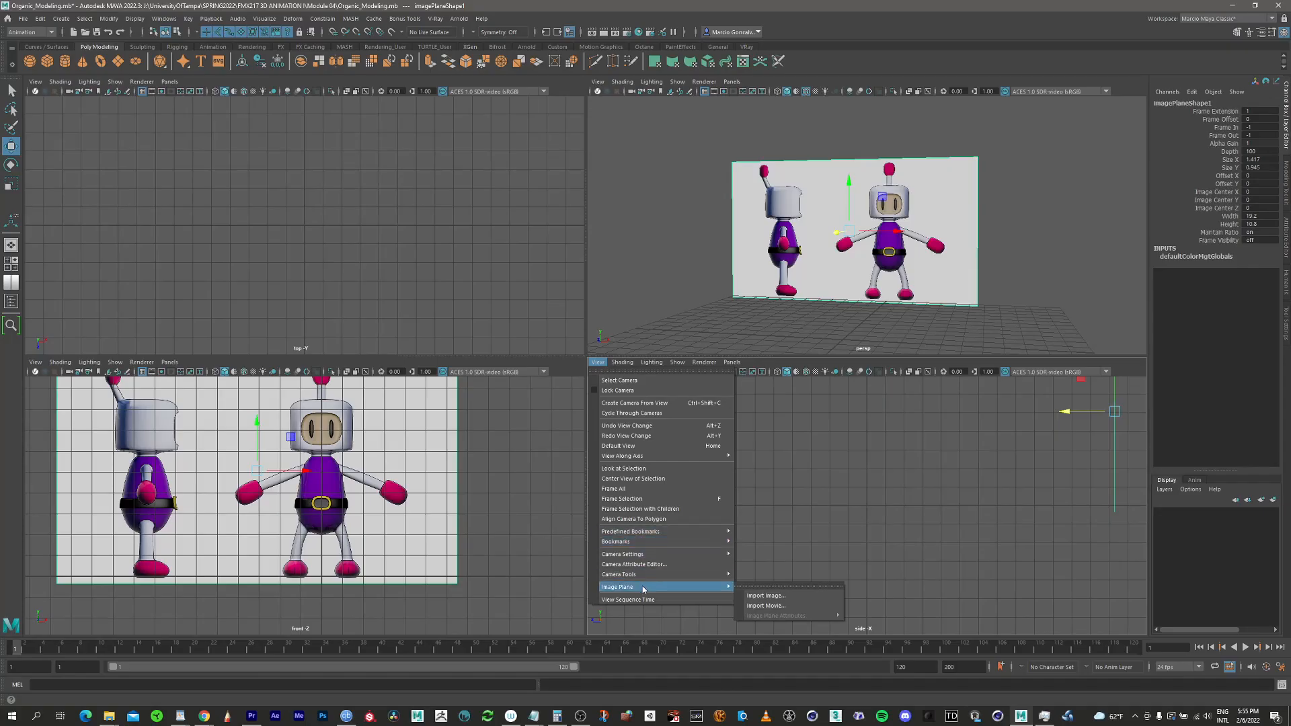
left_click(780, 596)
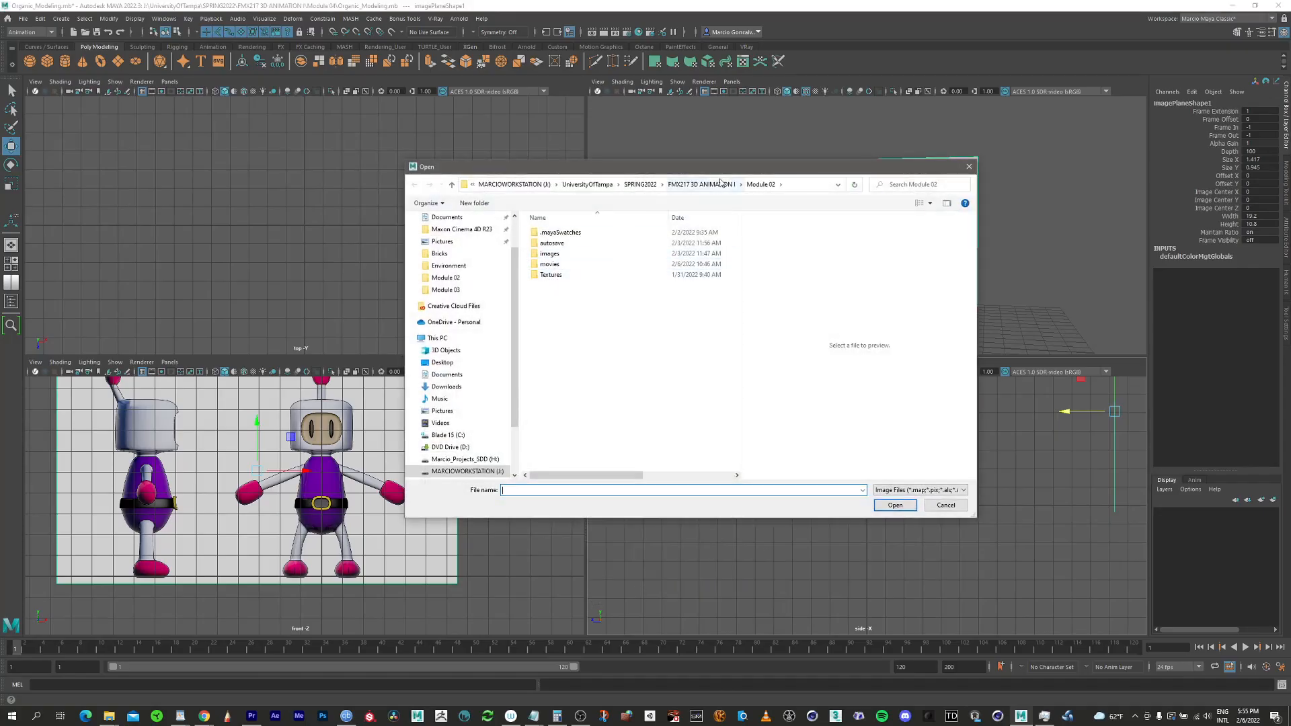
left_click(702, 184)
double_click(572, 285)
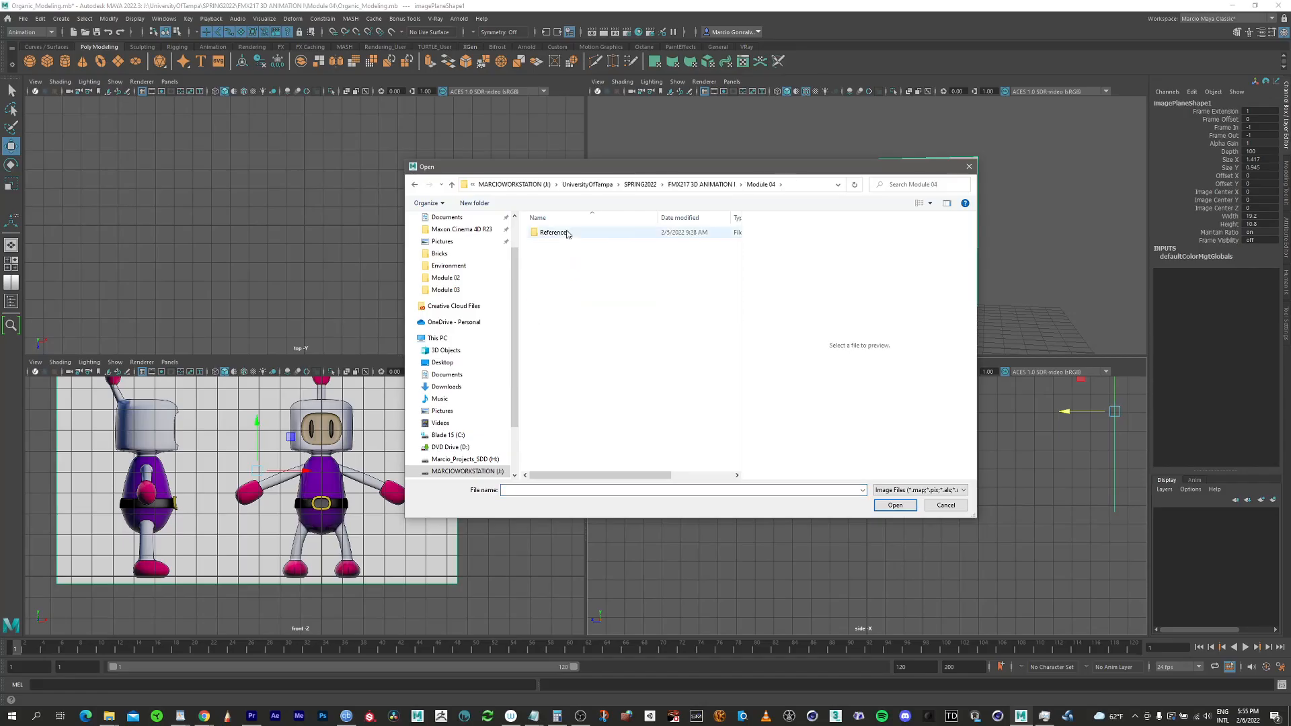
double_click(550, 232)
left_click(610, 322)
left_click(886, 508)
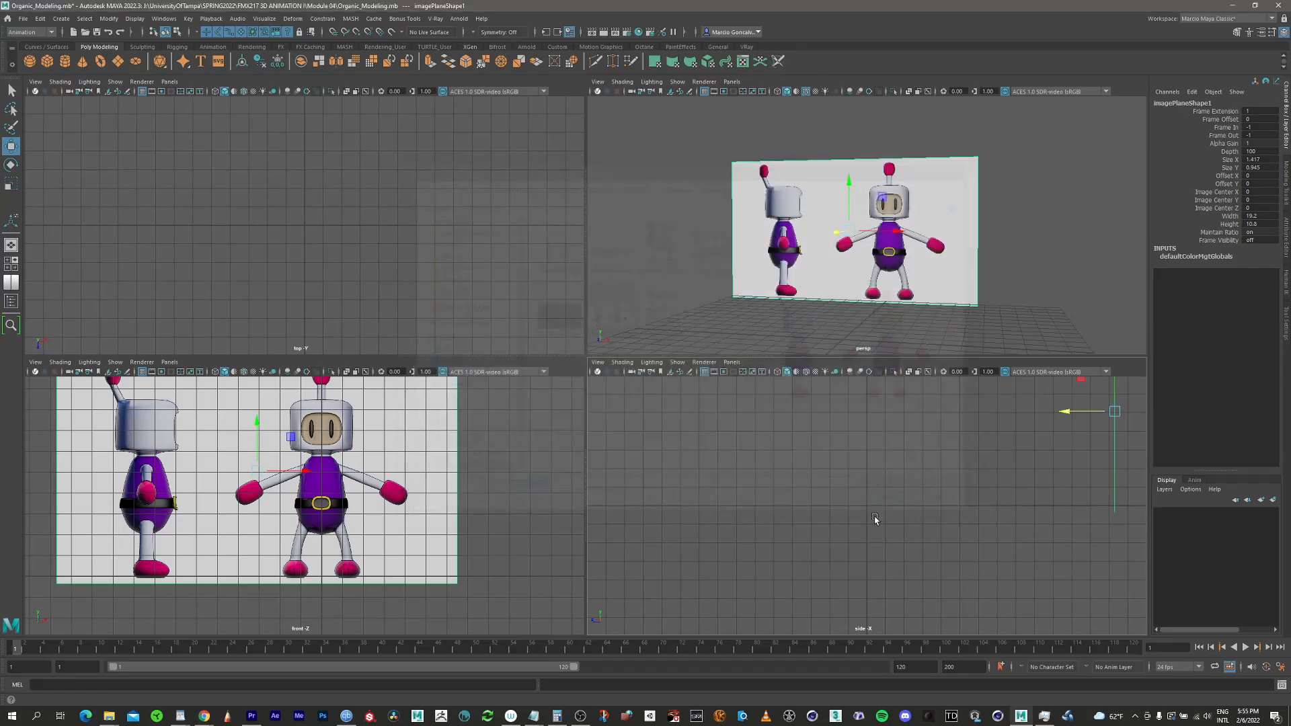
Move the side image plane so the profile figure is centred on the vertical axis with its feet on the ground line
scroll(841, 510, "up", 1)
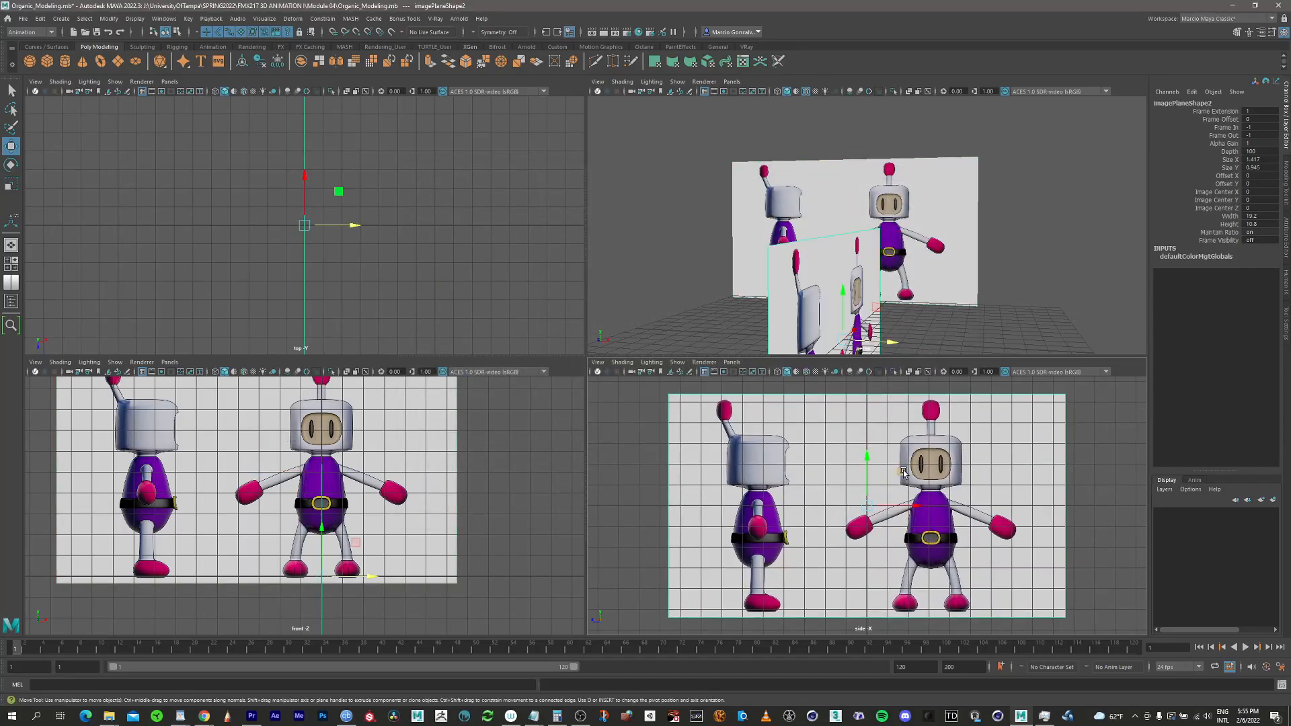
left_click_drag(902, 472, 1011, 365)
middle_click_drag(843, 467, 806, 558, "alt")
scroll(935, 494, "up", 1)
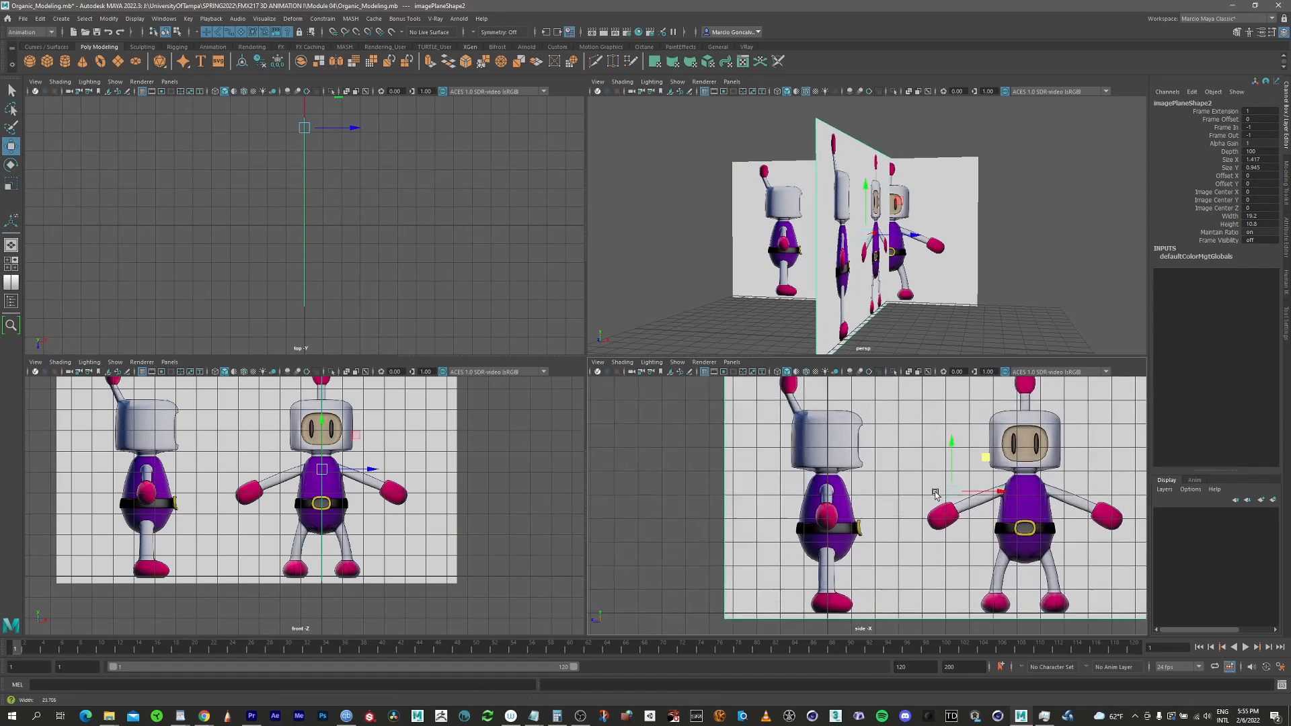
Push the side image plane back along X to the edge of the grid, forming a corner with the front image plane
left_click_drag(866, 287, 847, 303, "alt")
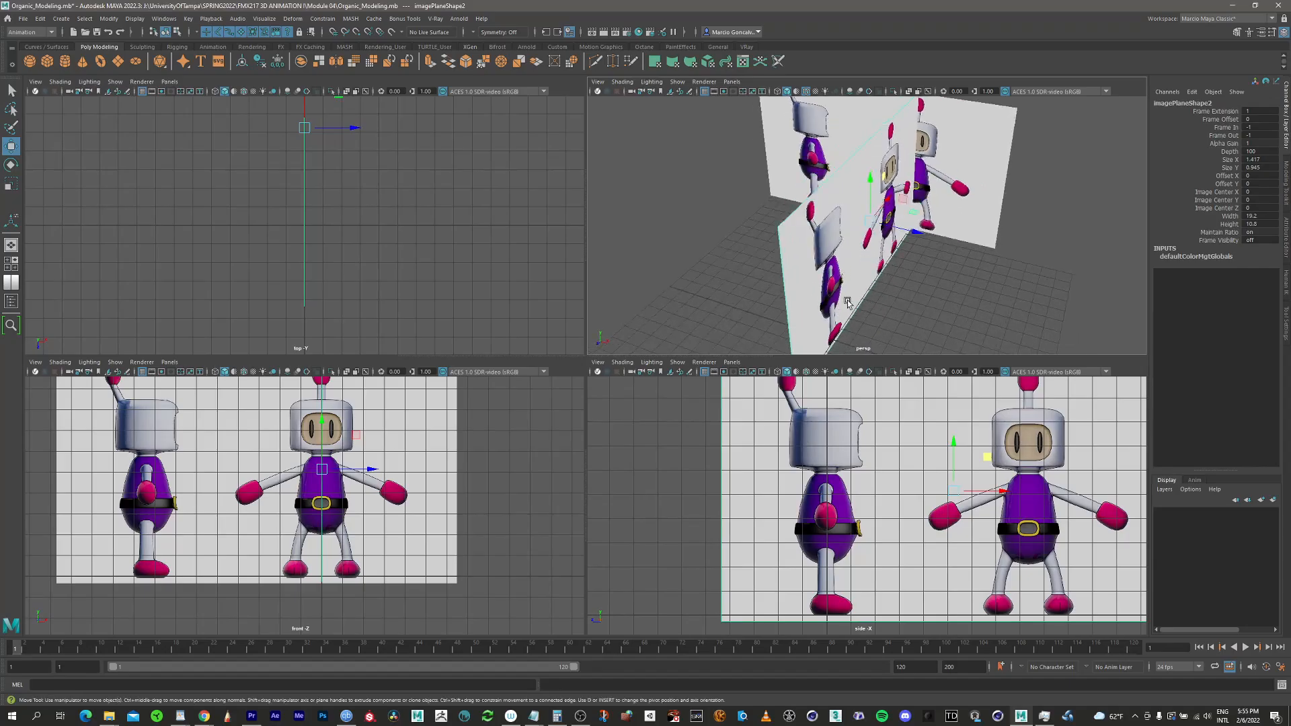
left_click_drag(916, 226, 743, 179)
scroll(867, 237, "down", 3)
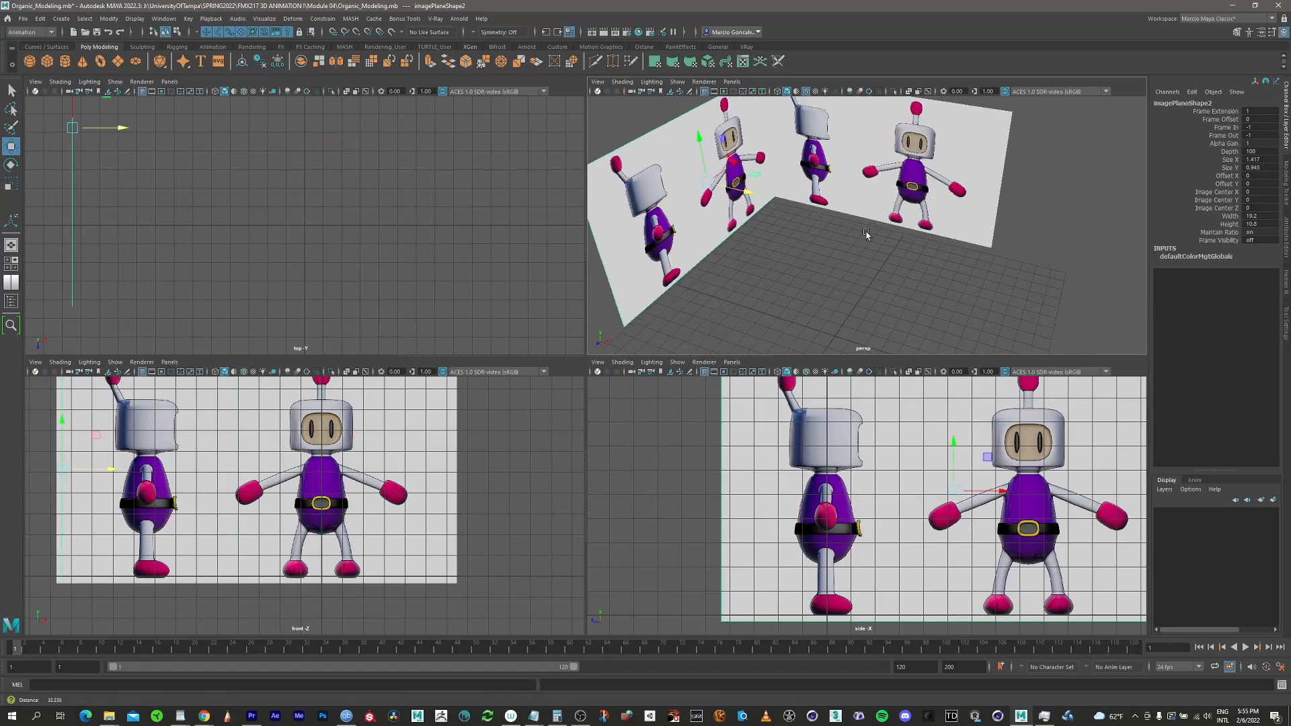
middle_click_drag(857, 253, 874, 286, "alt")
left_click_drag(873, 285, 848, 238, "alt")
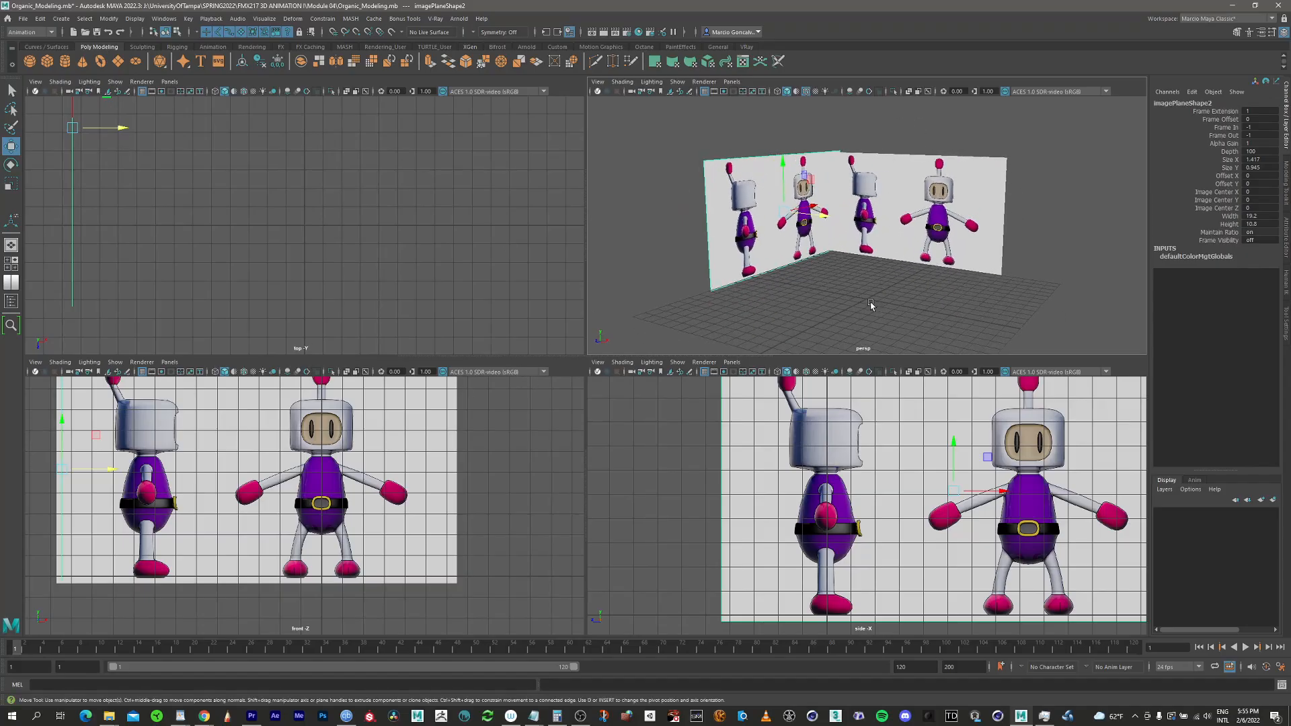
Create a polygon cube and raise it to the character's belt, about 3.5 units on Y
left_click(47, 62)
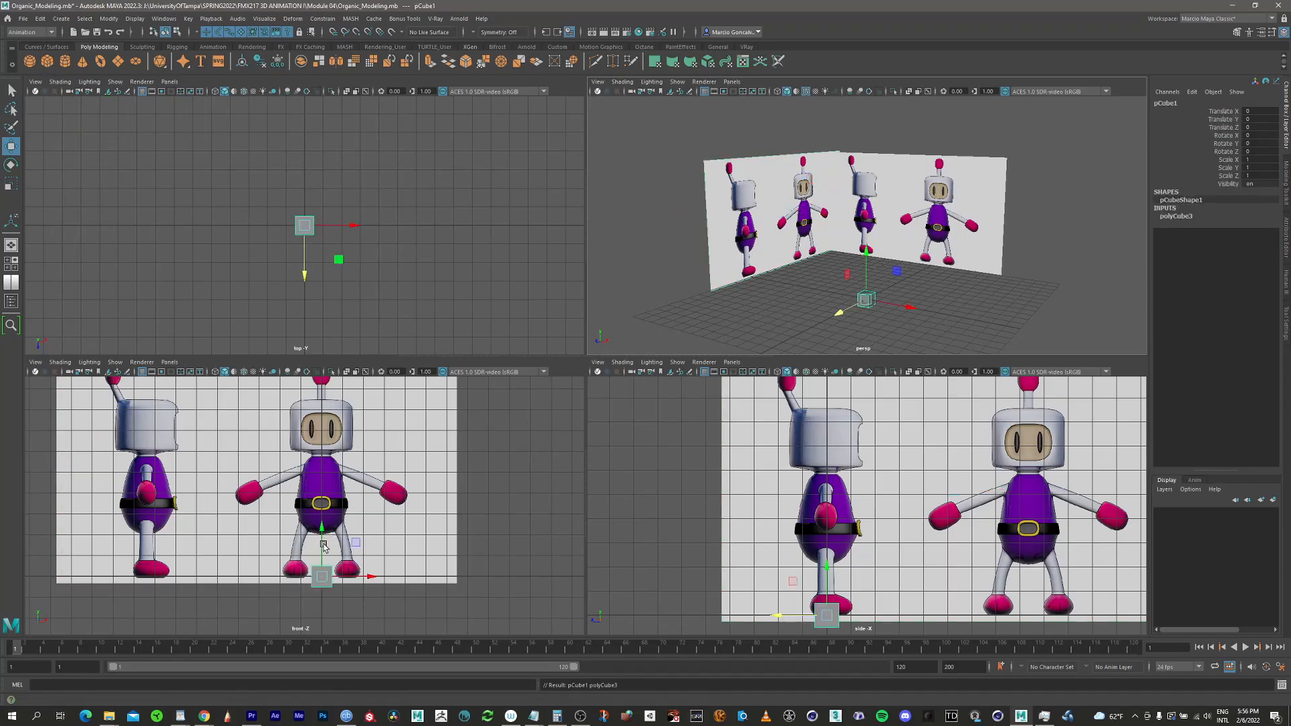
left_click_drag(323, 548, 323, 476)
scroll(319, 491, "up", 4)
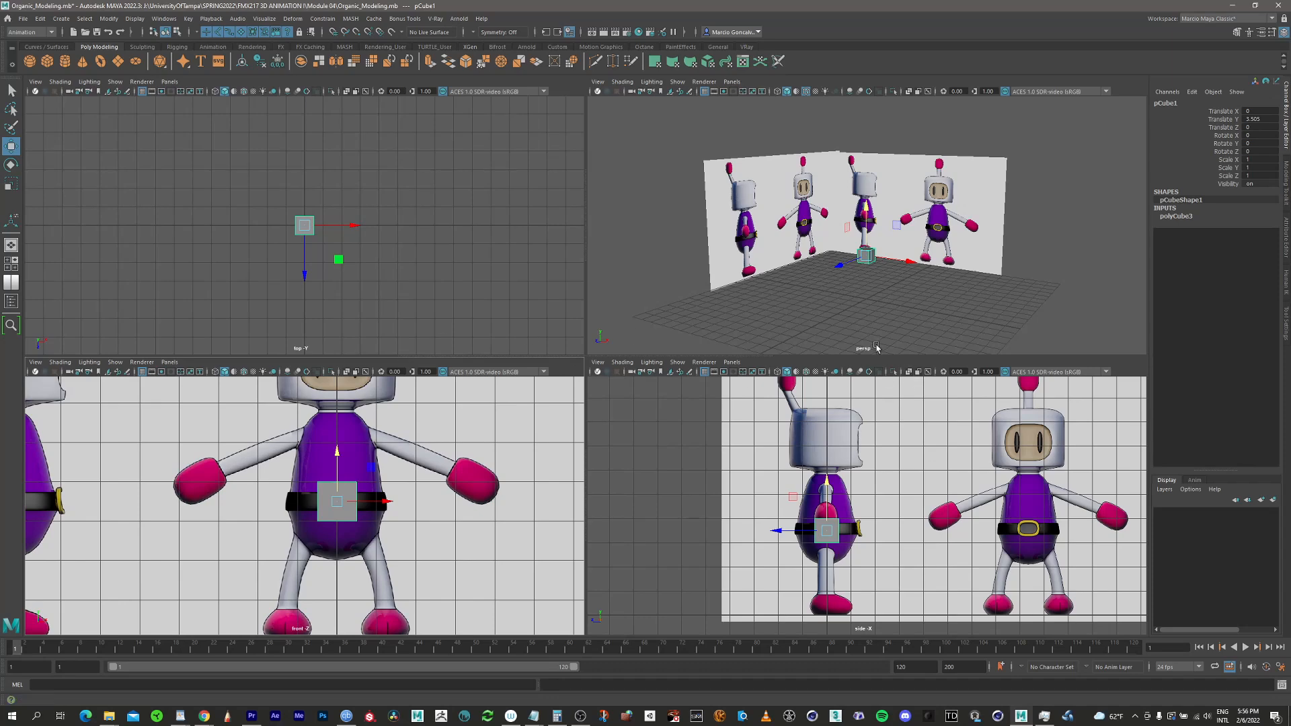
Turn on X-Ray shading in the front view so the reference shows through the cube
left_click(908, 377)
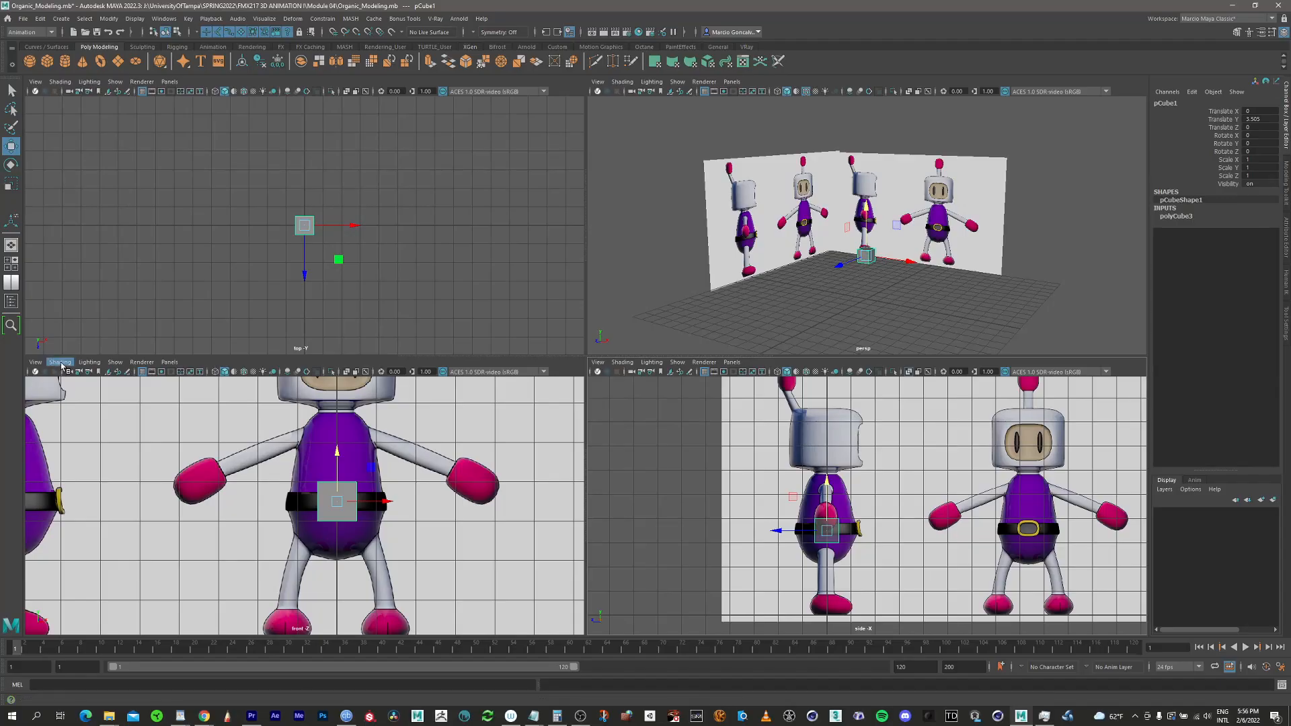
left_click(60, 362)
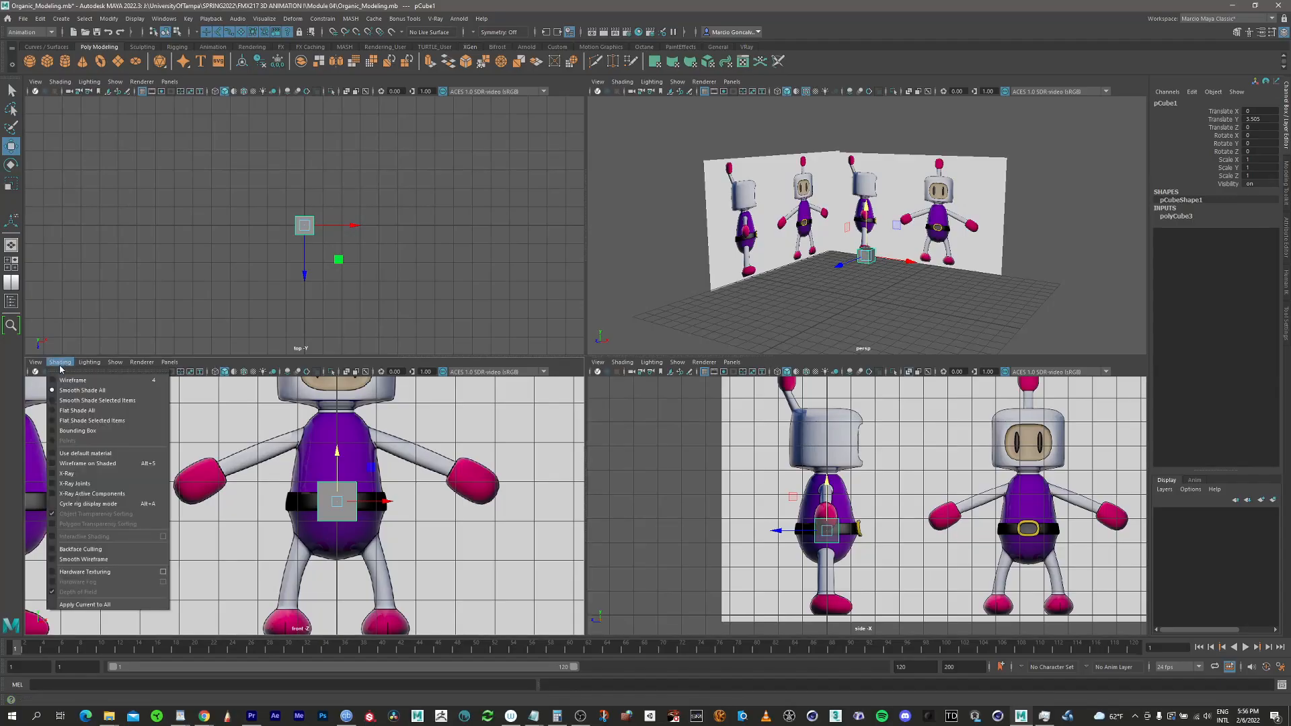
left_click(55, 476)
scroll(923, 240, "up", 1)
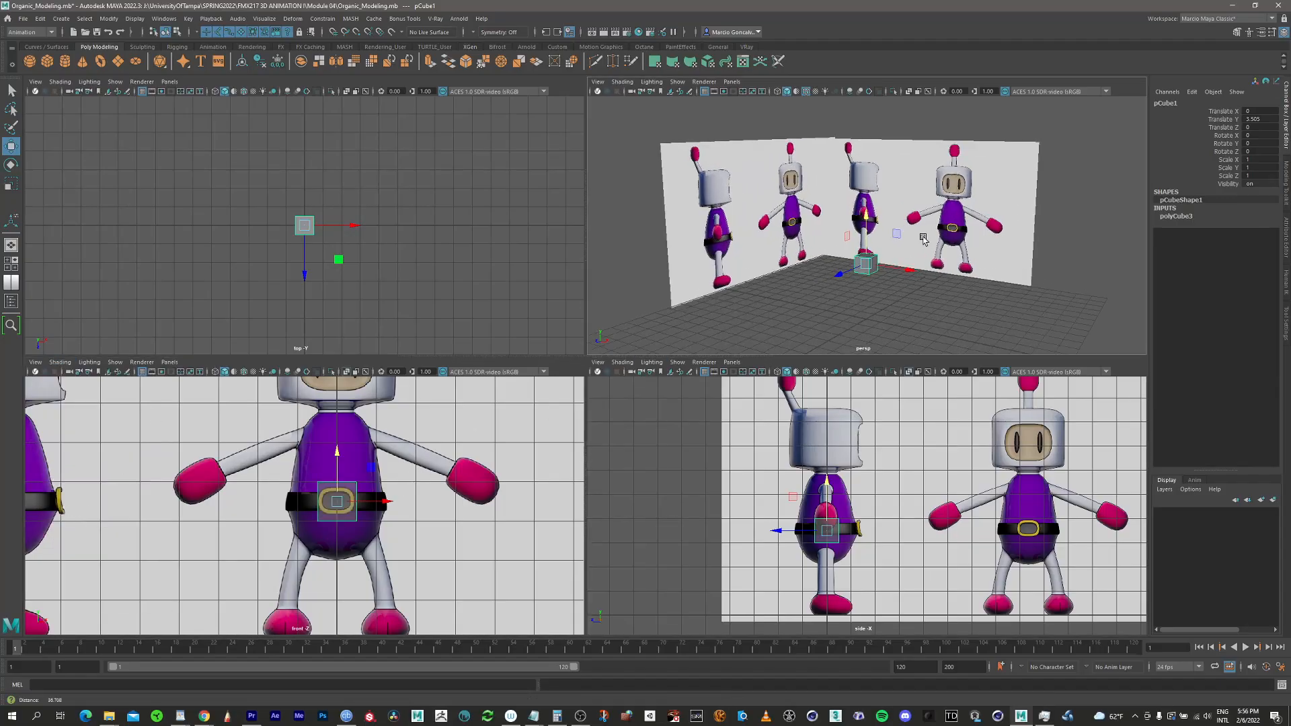
Set the cube's width, height and depth subdivisions to 2 each
scroll(923, 240, "up", 6)
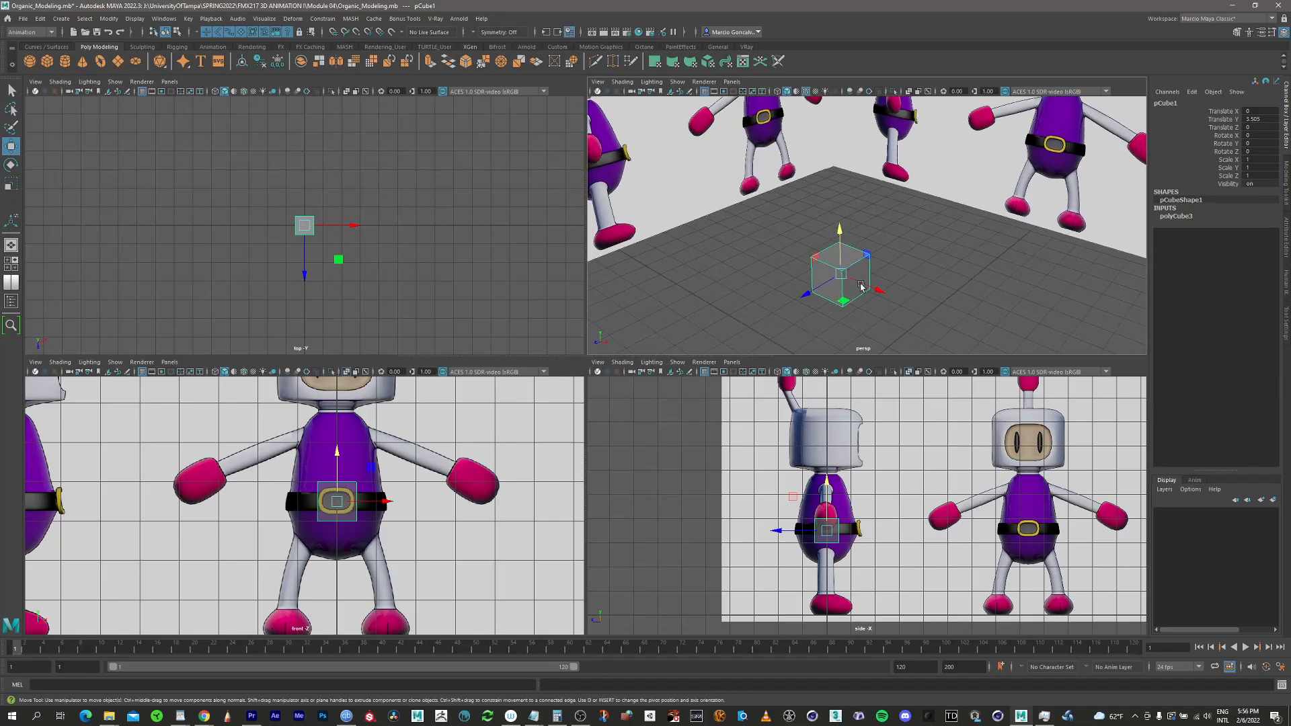
scroll(861, 286, "up", 5)
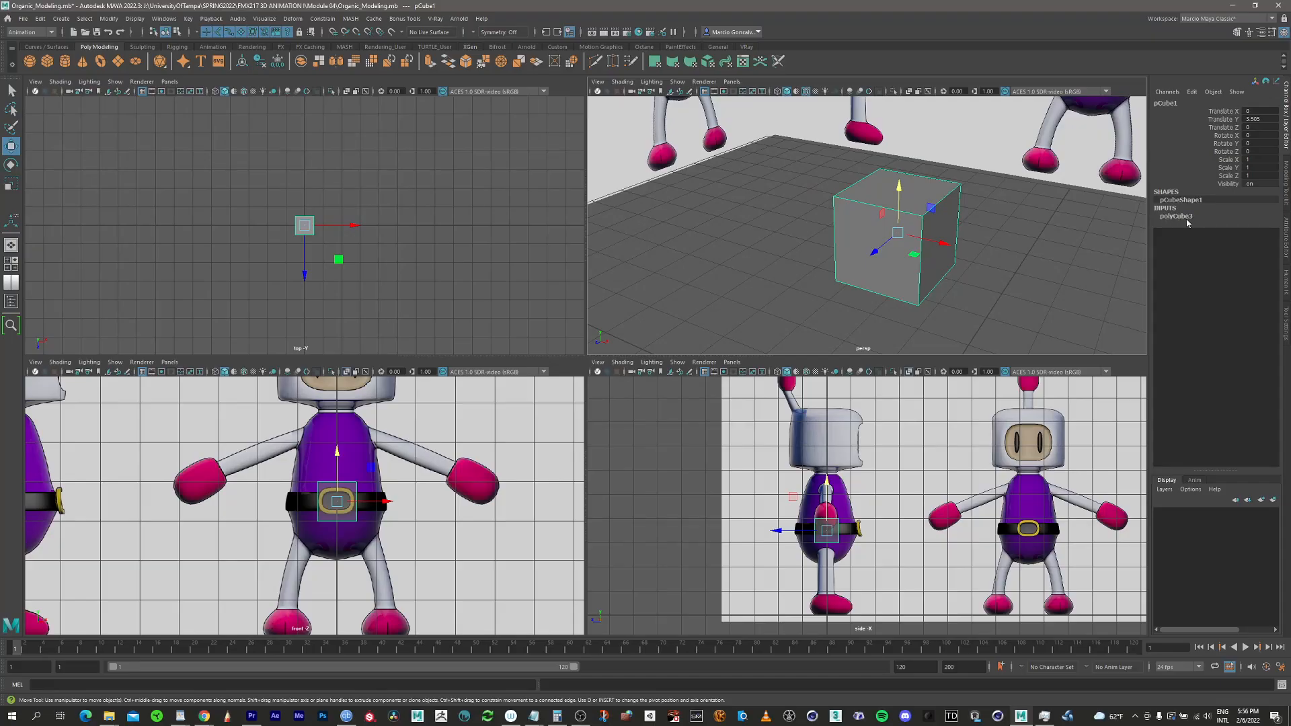
key("t")
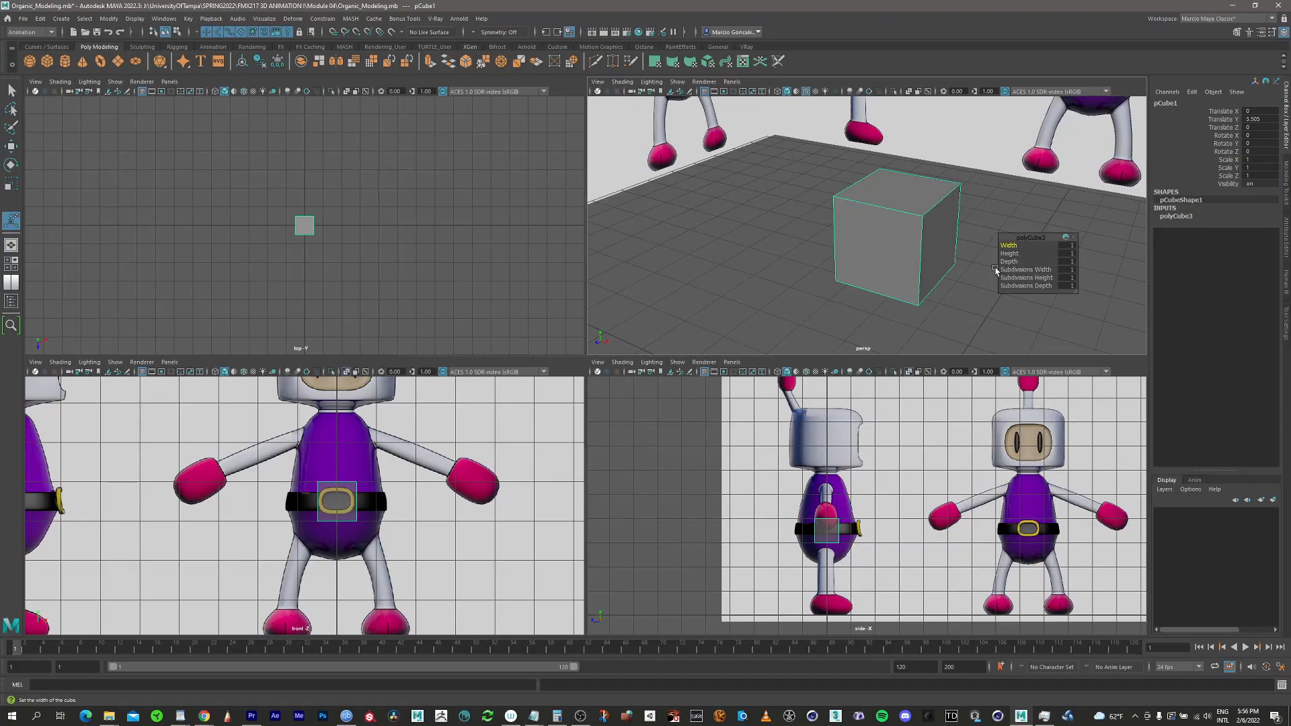
left_click_drag(1017, 269, 1029, 287)
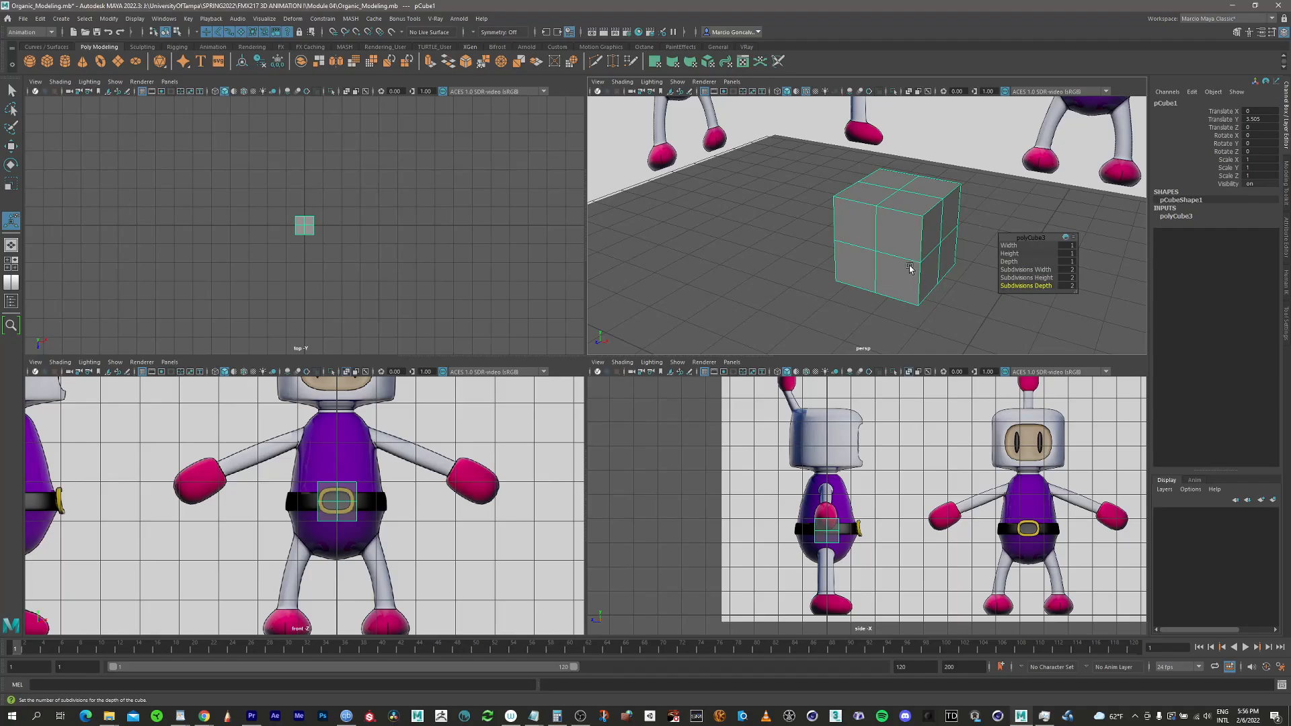
Switch the cube to vertex component mode and frame the whole scene in the perspective view
right_click_drag(908, 266, 864, 262)
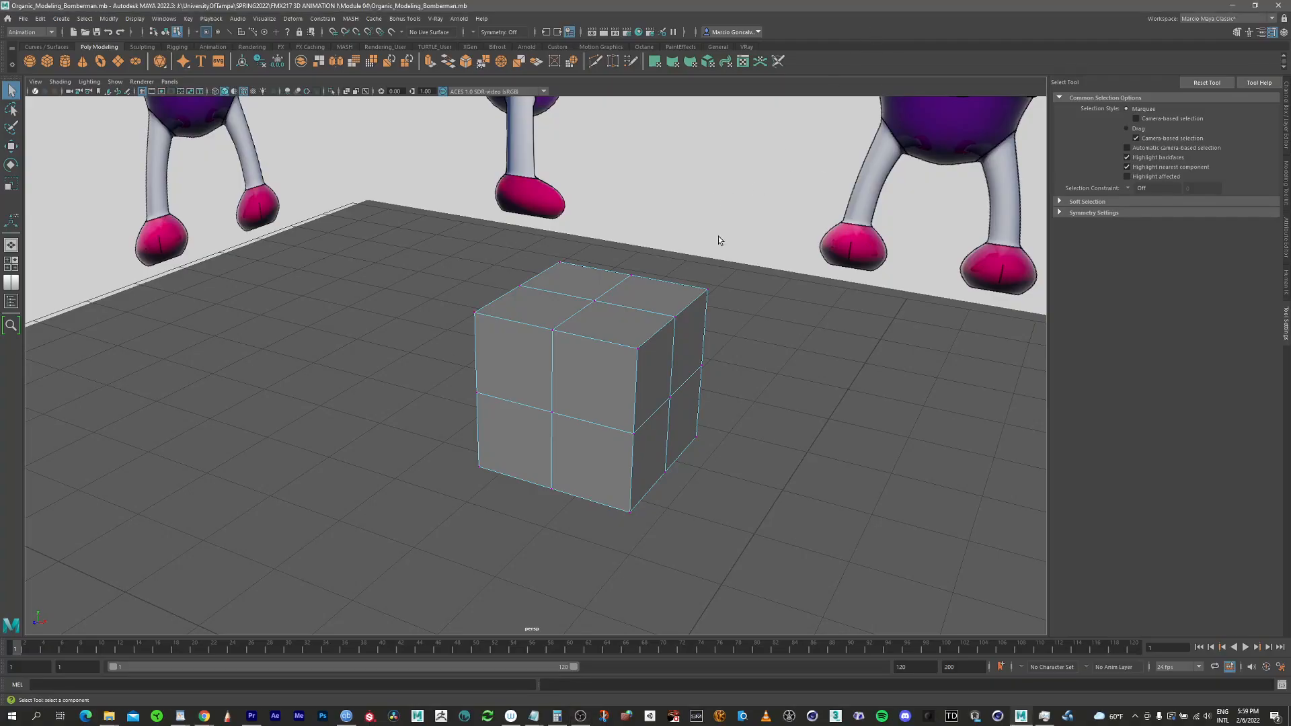
mouse_move(556, 389)
left_mouse_down("alt")
mouse_move(602, 392)
mouse_move(552, 396)
left_mouse_up("alt")
key("a")
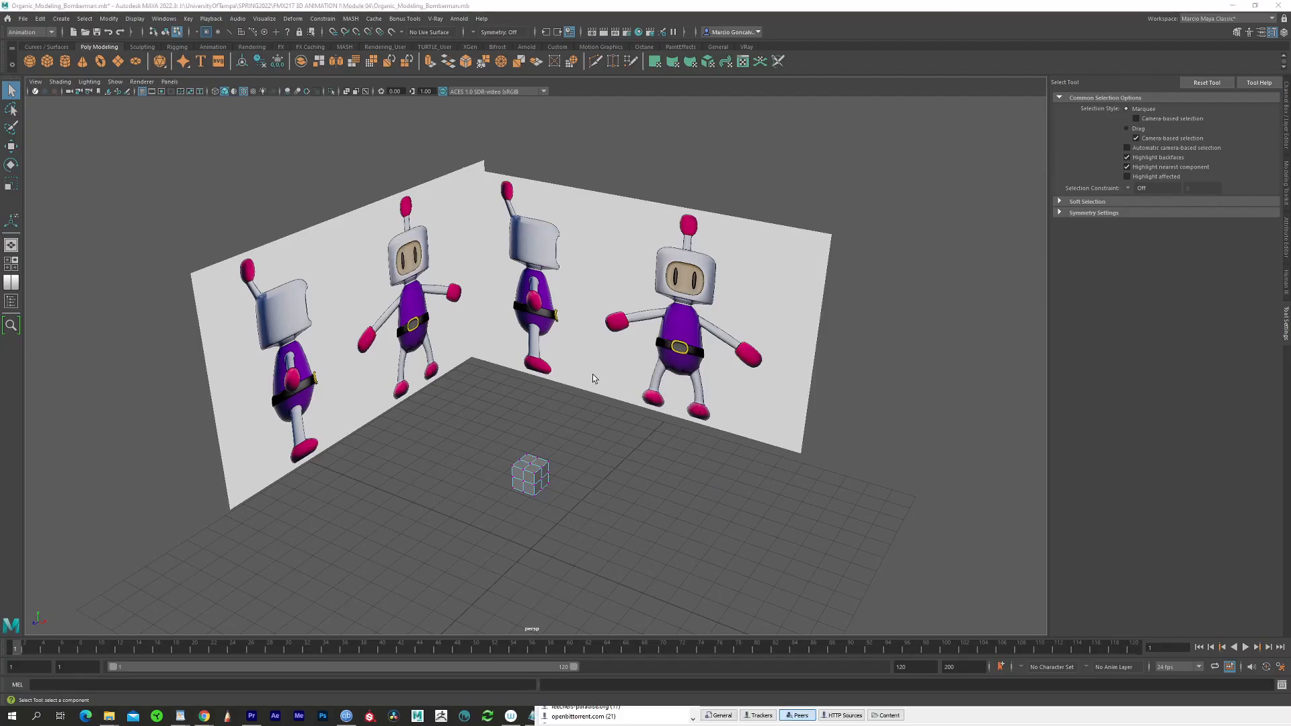
Select all vertices on the cube's four vertical corner edges and scale them inward on X and Z to about 0.7, forming an octagonal outline
key("space")
right_click_drag(775, 278, 982, 243, "alt")
middle_click_drag(818, 333, 801, 206, "alt")
left_click_drag(315, 303, 358, 257)
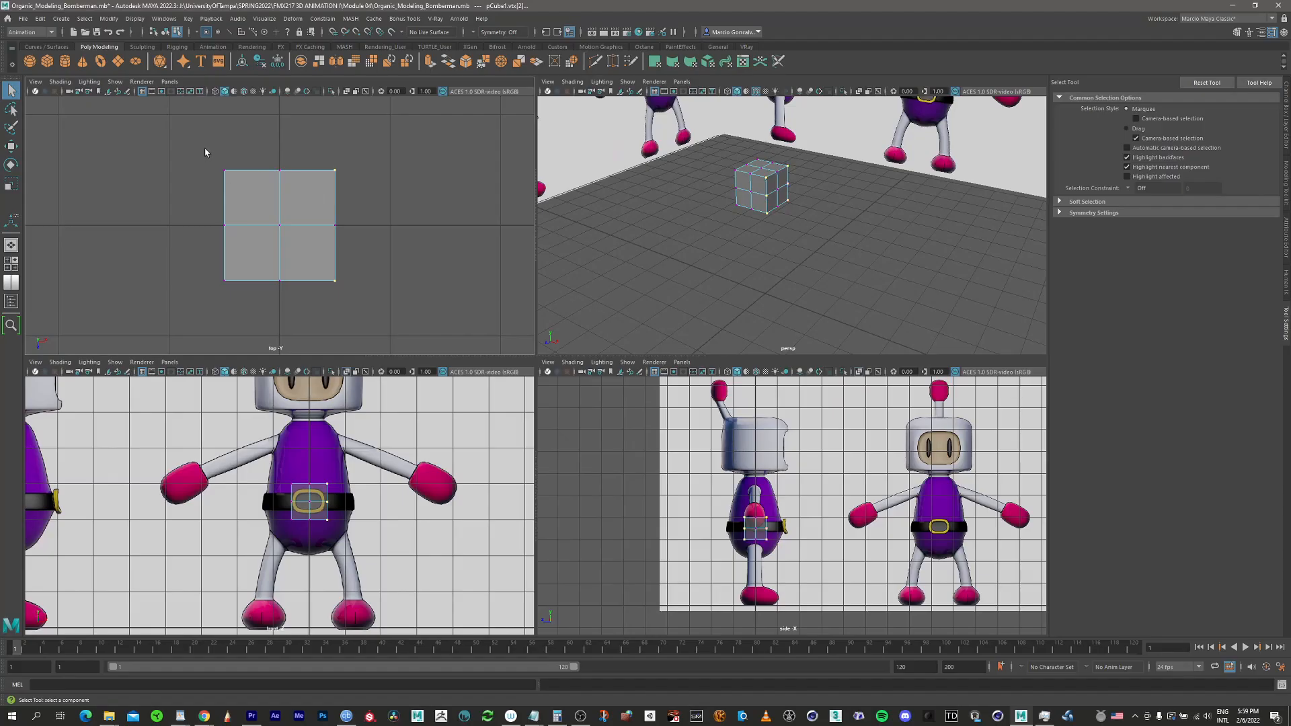
left_click_drag(205, 148, 257, 206, "shift")
left_click_drag(200, 257, 255, 311, "shift")
right_click_drag(727, 174, 838, 166, "alt")
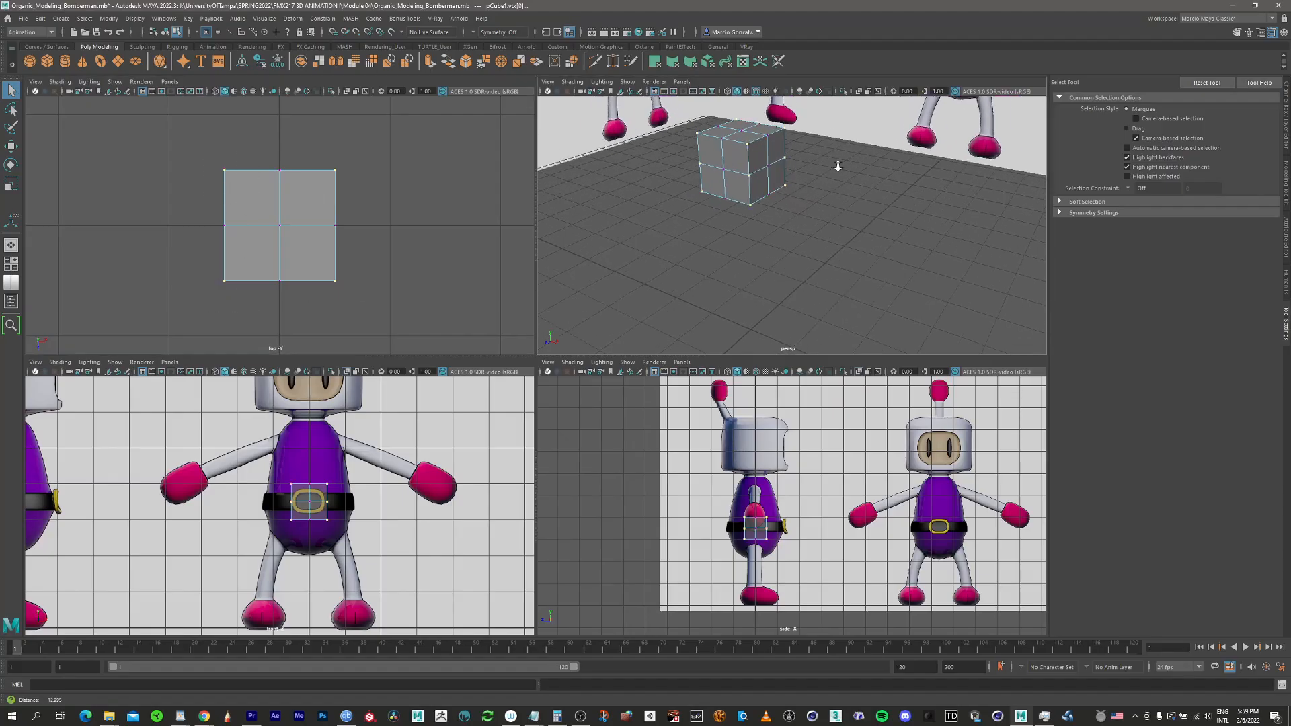
middle_click_drag(838, 166, 761, 252, "alt")
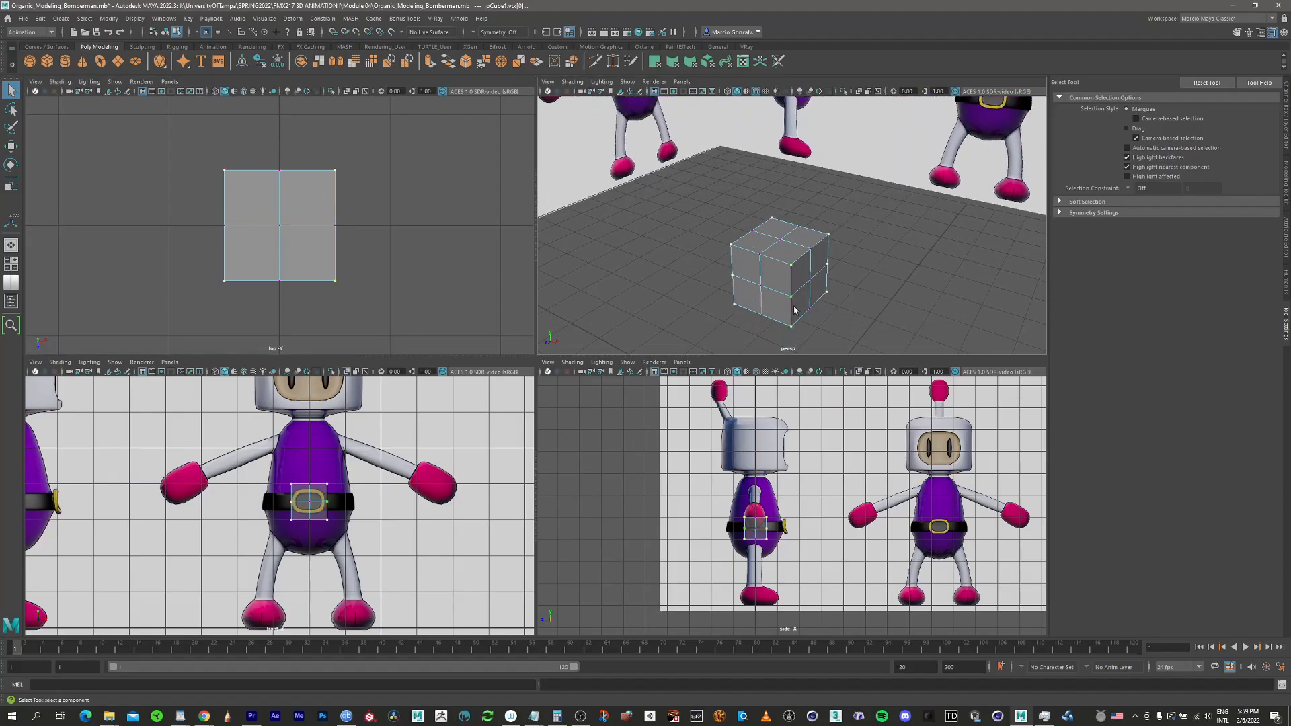
left_click_drag(794, 310, 780, 236, "alt")
key("r")
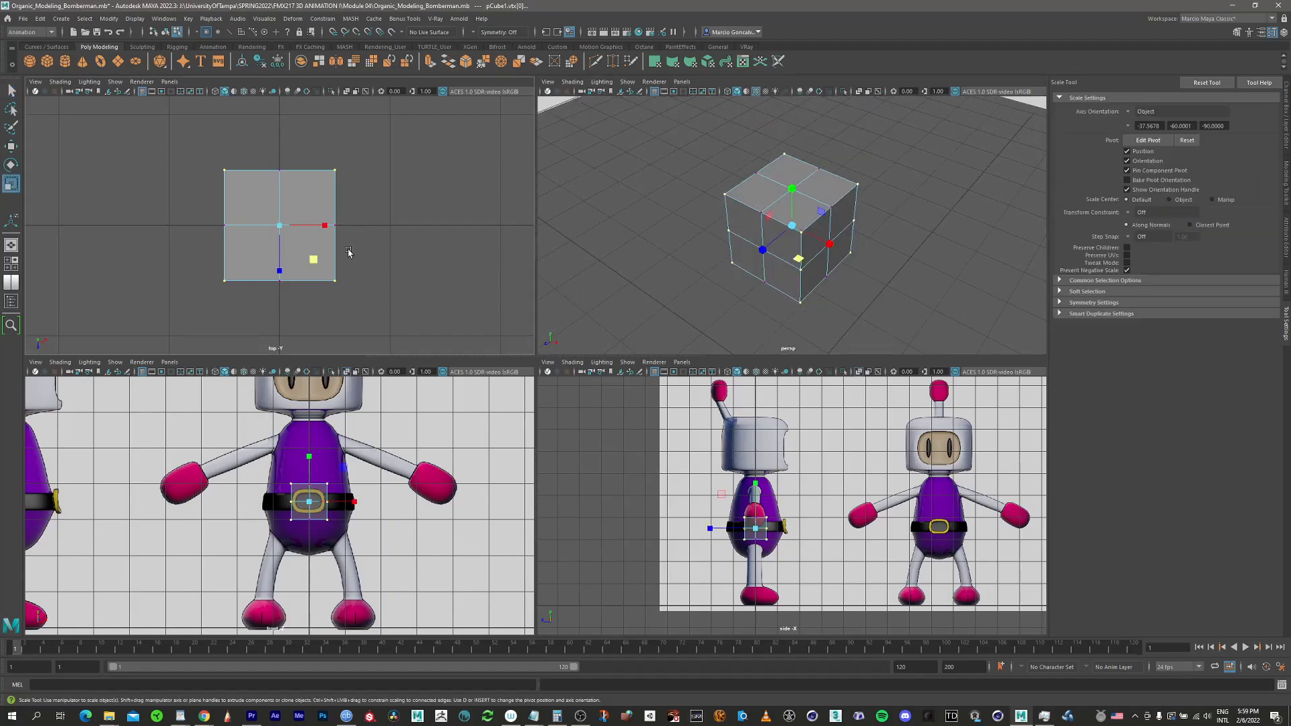
left_click(281, 226)
left_click_drag(798, 265, 818, 252, "alt")
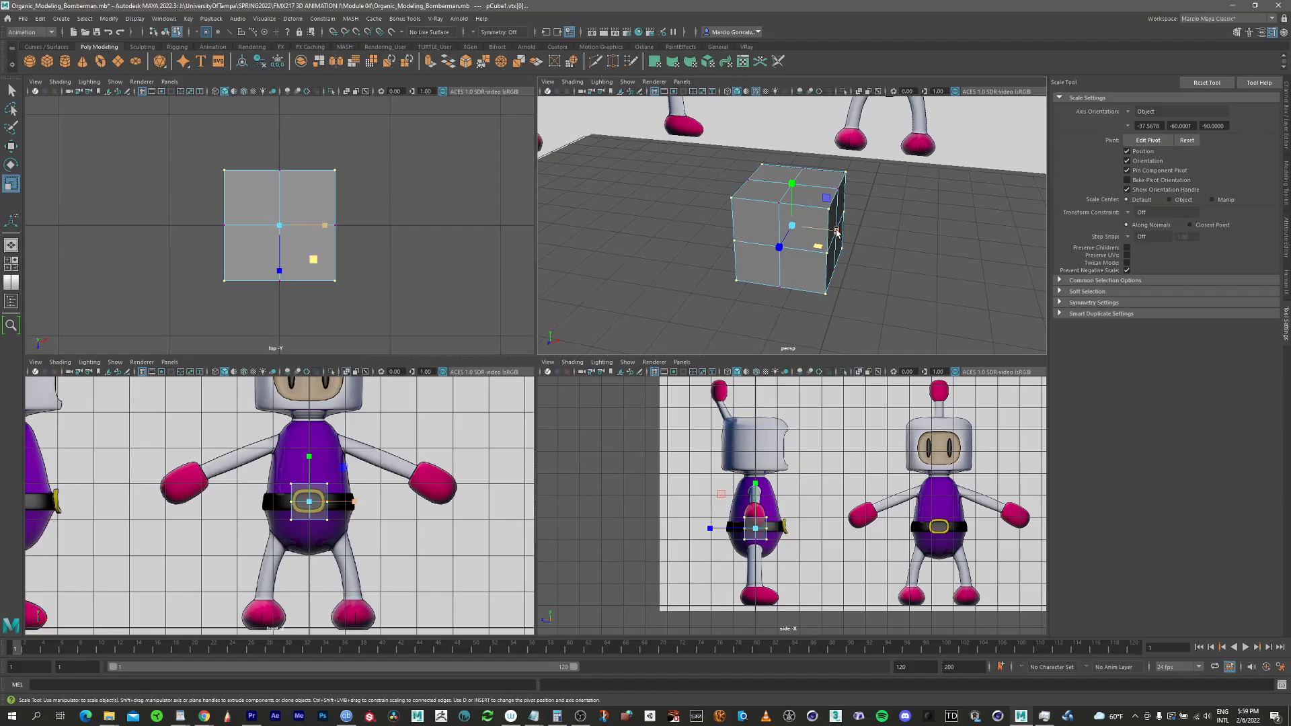
left_click(818, 245)
left_click_drag(818, 245, 811, 244)
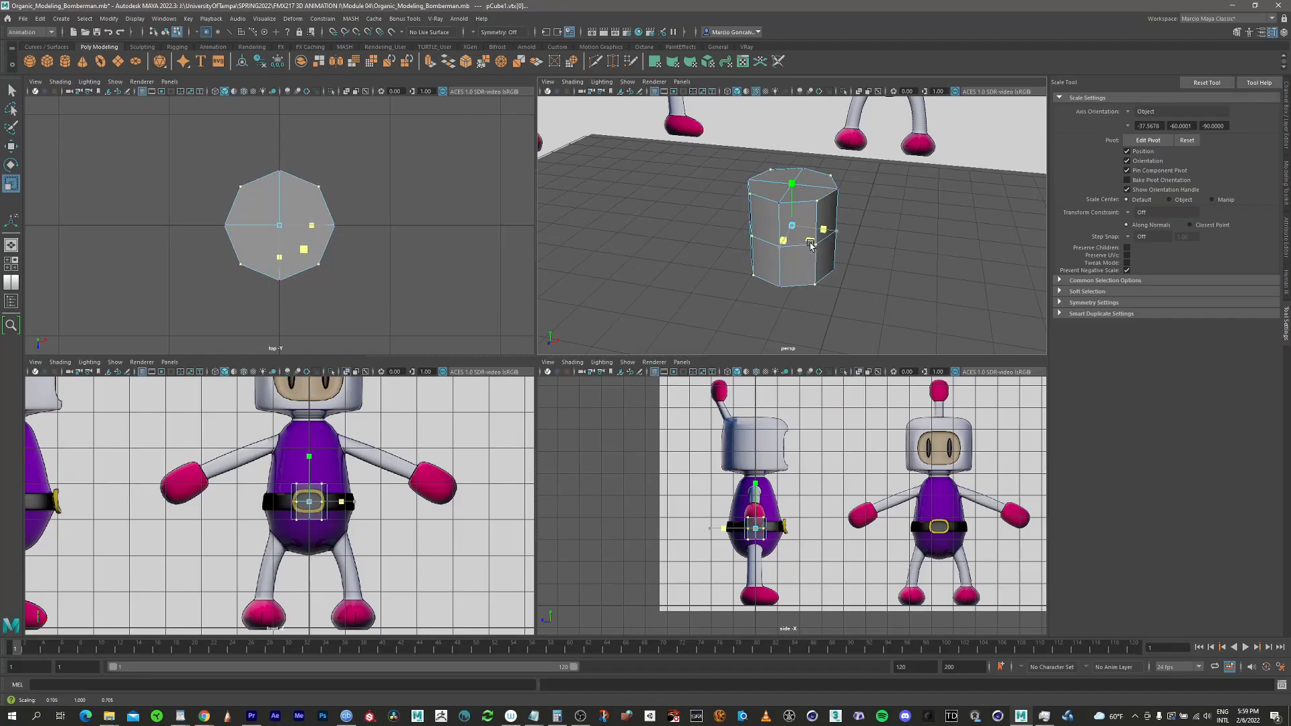
left_click_drag(766, 269, 793, 250, "alt")
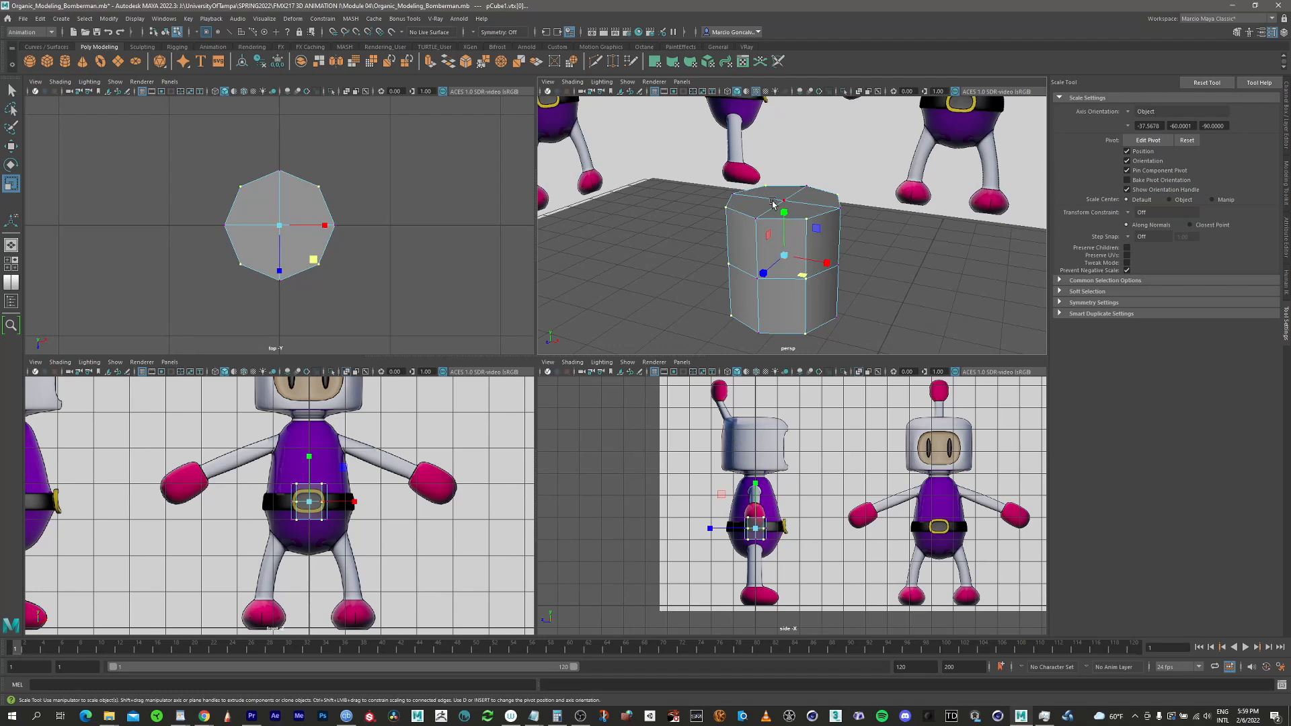
right_click(794, 262)
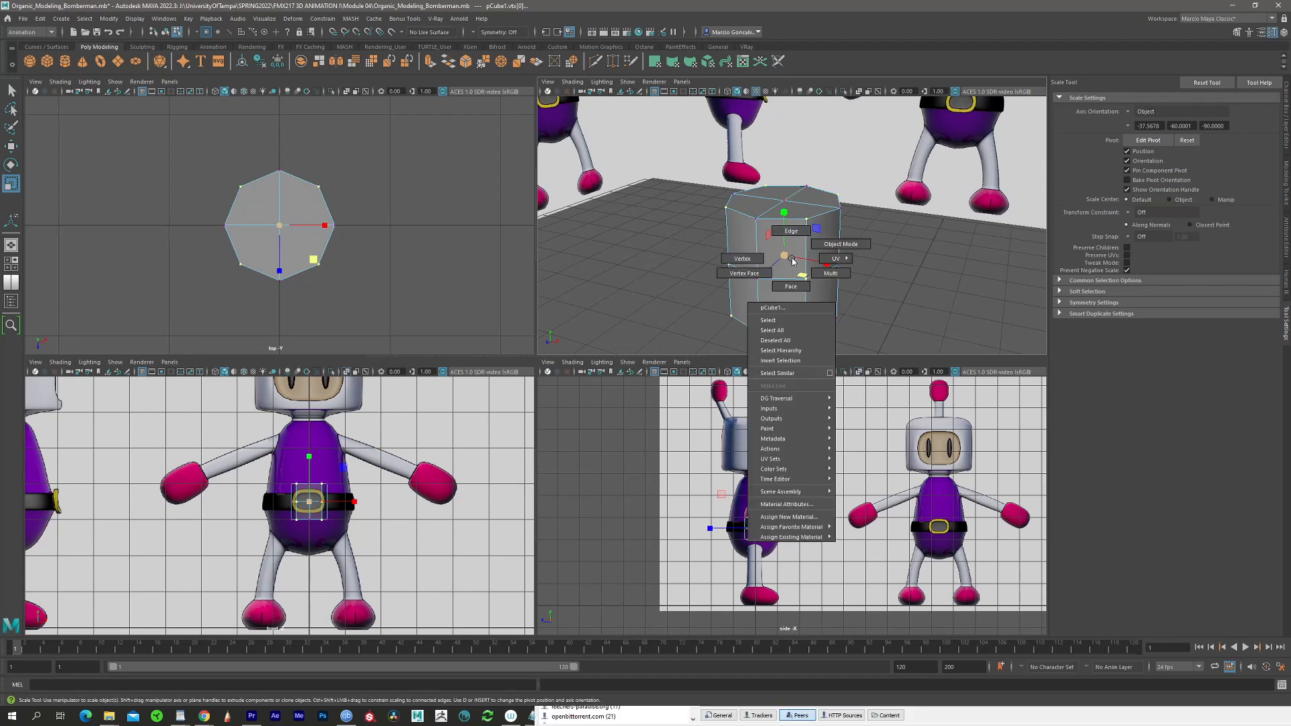
right_click_drag(787, 279, 787, 284)
left_click_drag(795, 206, 794, 224, "alt")
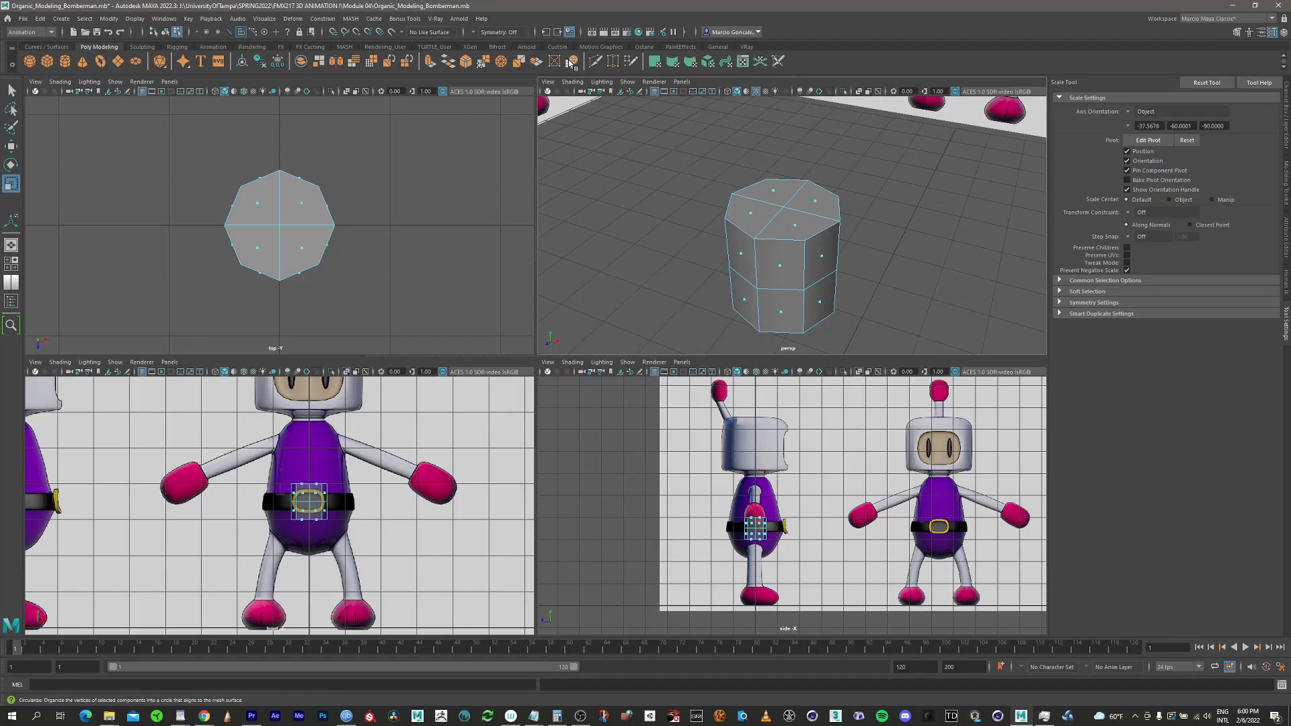
scroll(782, 213, "down", 2)
scroll(780, 213, "down", 2)
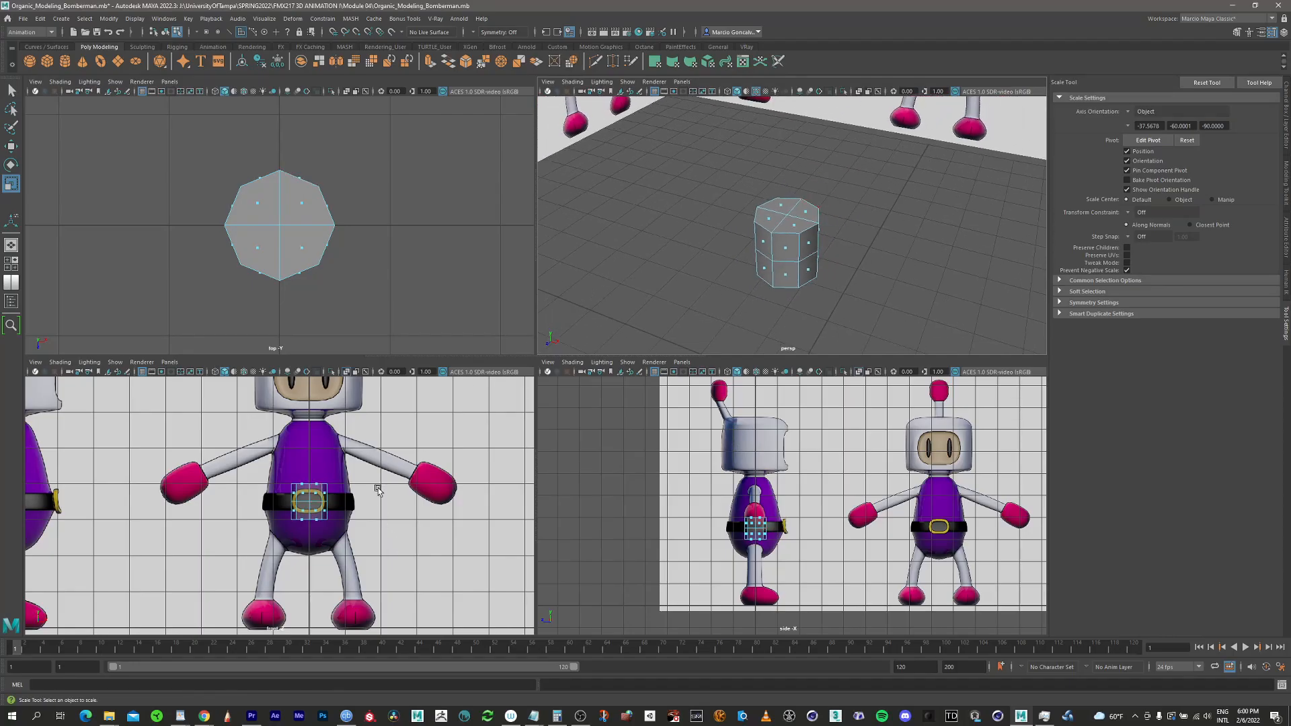
Return the mesh to object mode and scale it uniformly by about 1.69 around the belt buckle
scroll(377, 489, "up", 4)
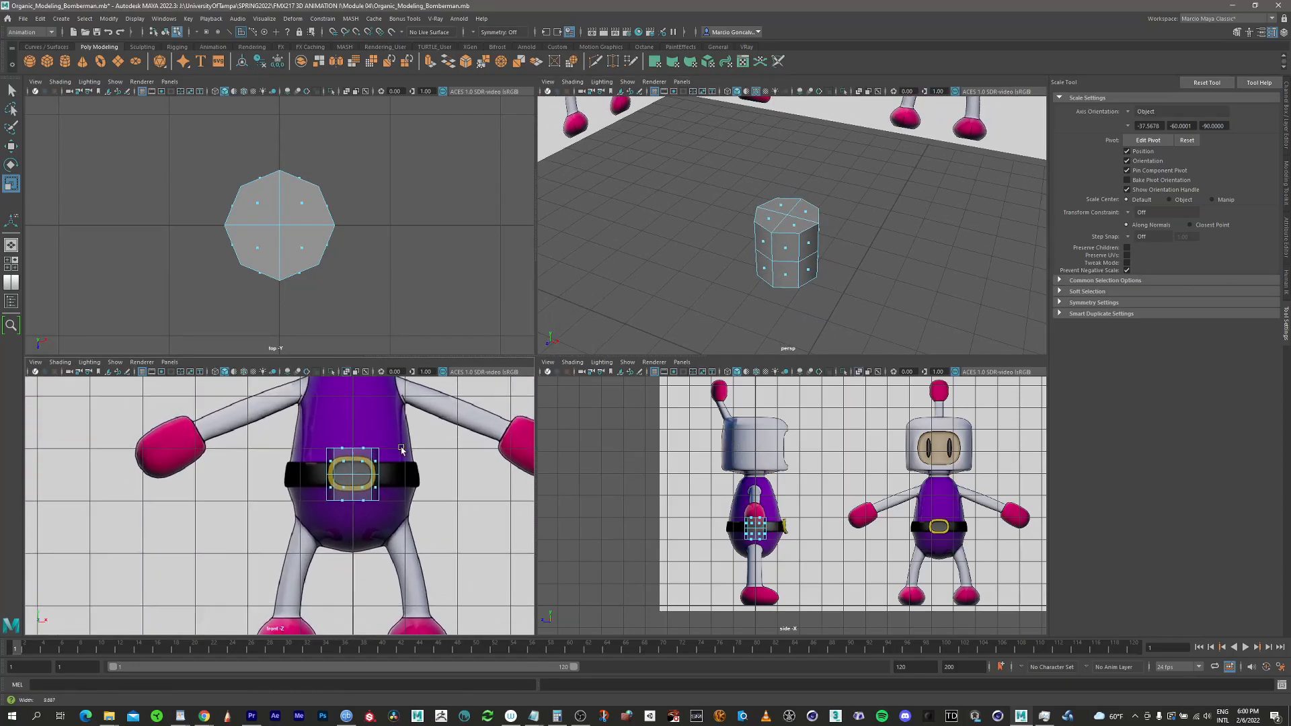
scroll(401, 449, "up", 3)
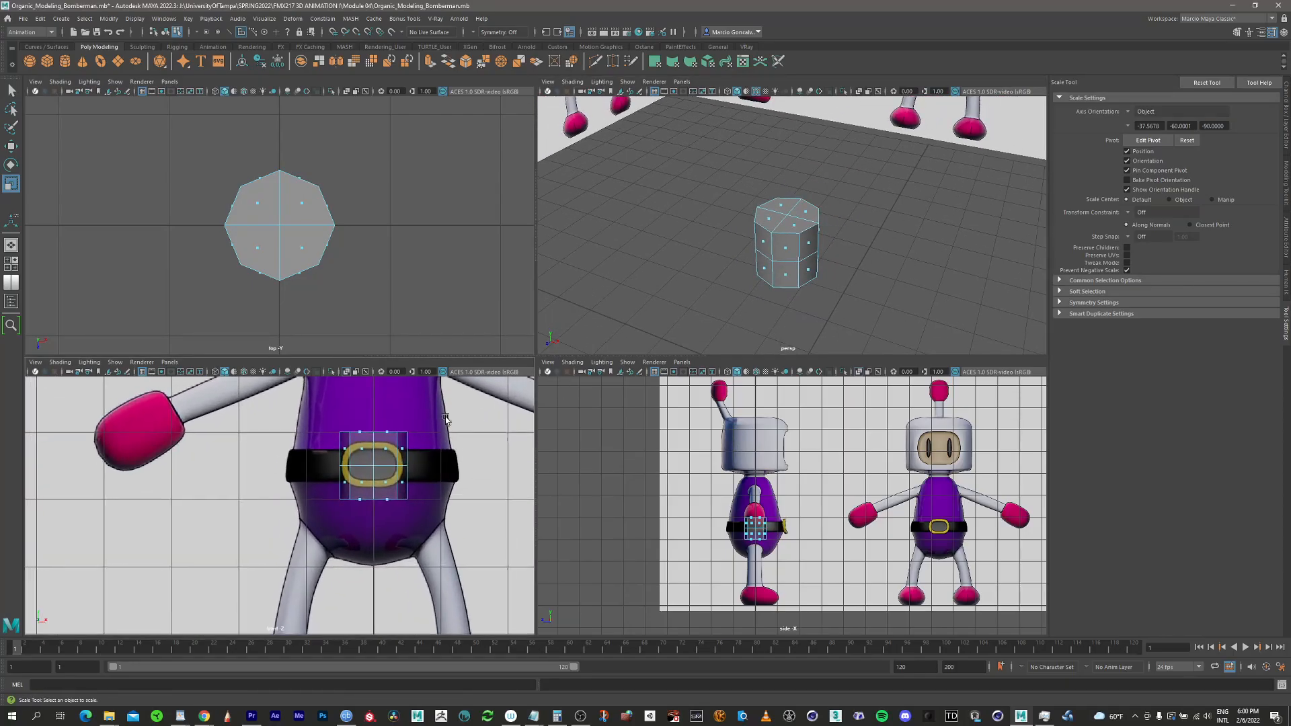
right_click(793, 243)
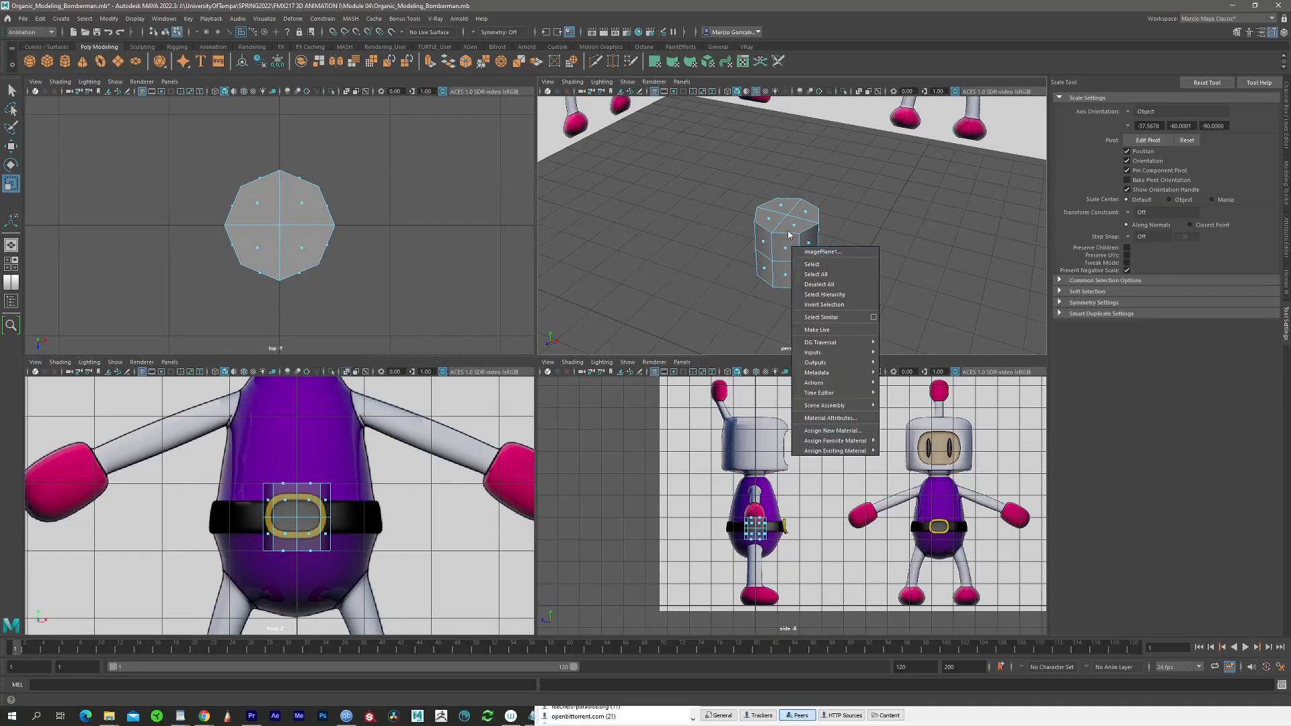
right_click(790, 232)
key("Escape")
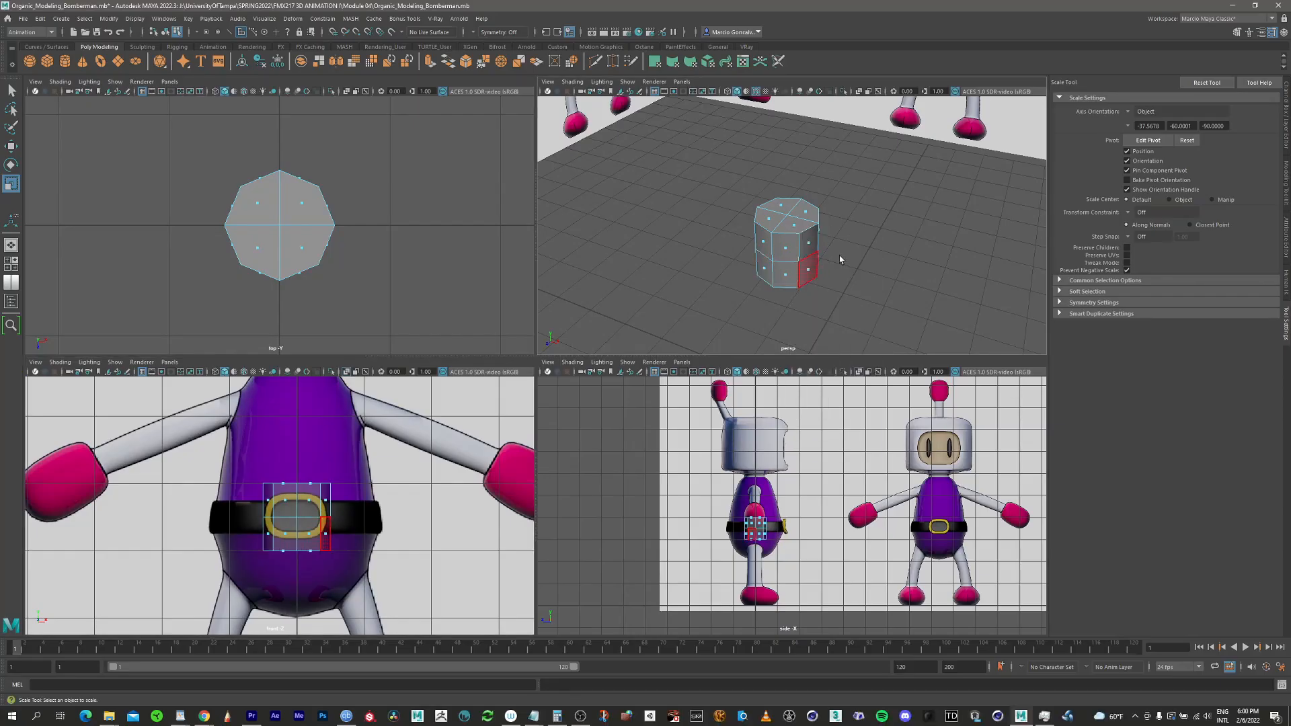
key("q")
right_click_drag(798, 252, 837, 230)
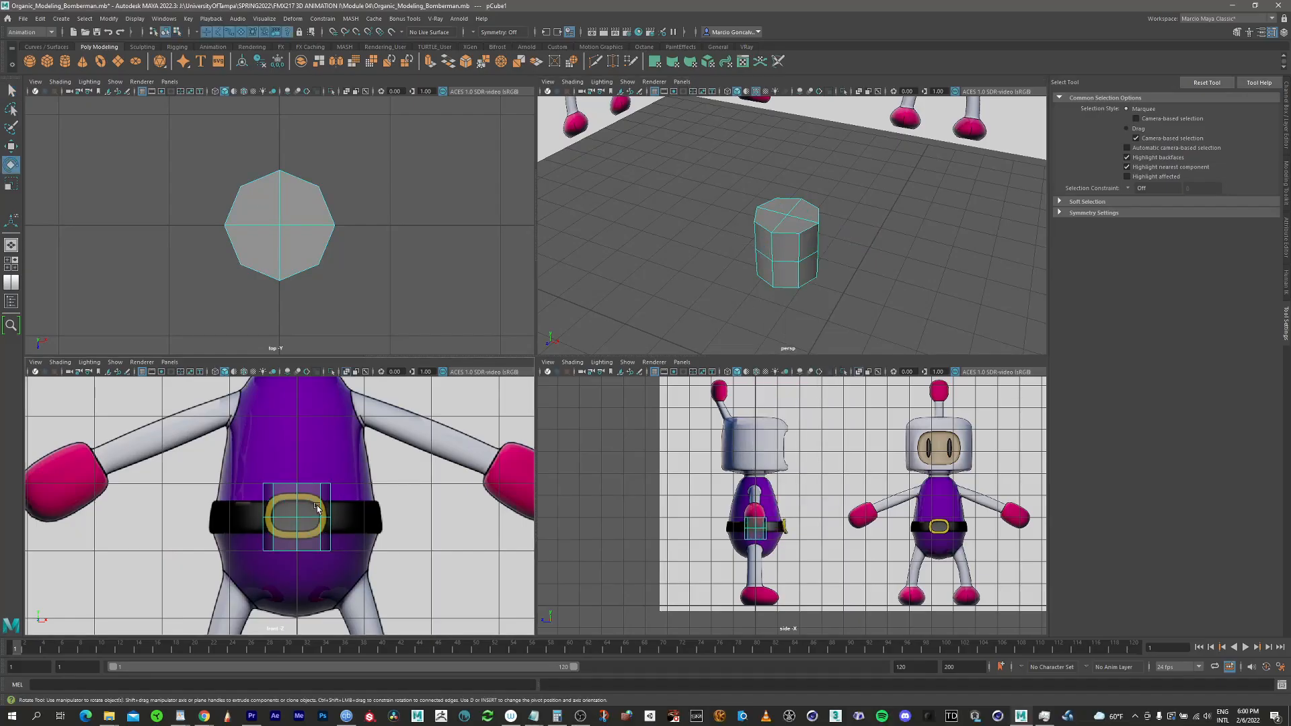
key("r")
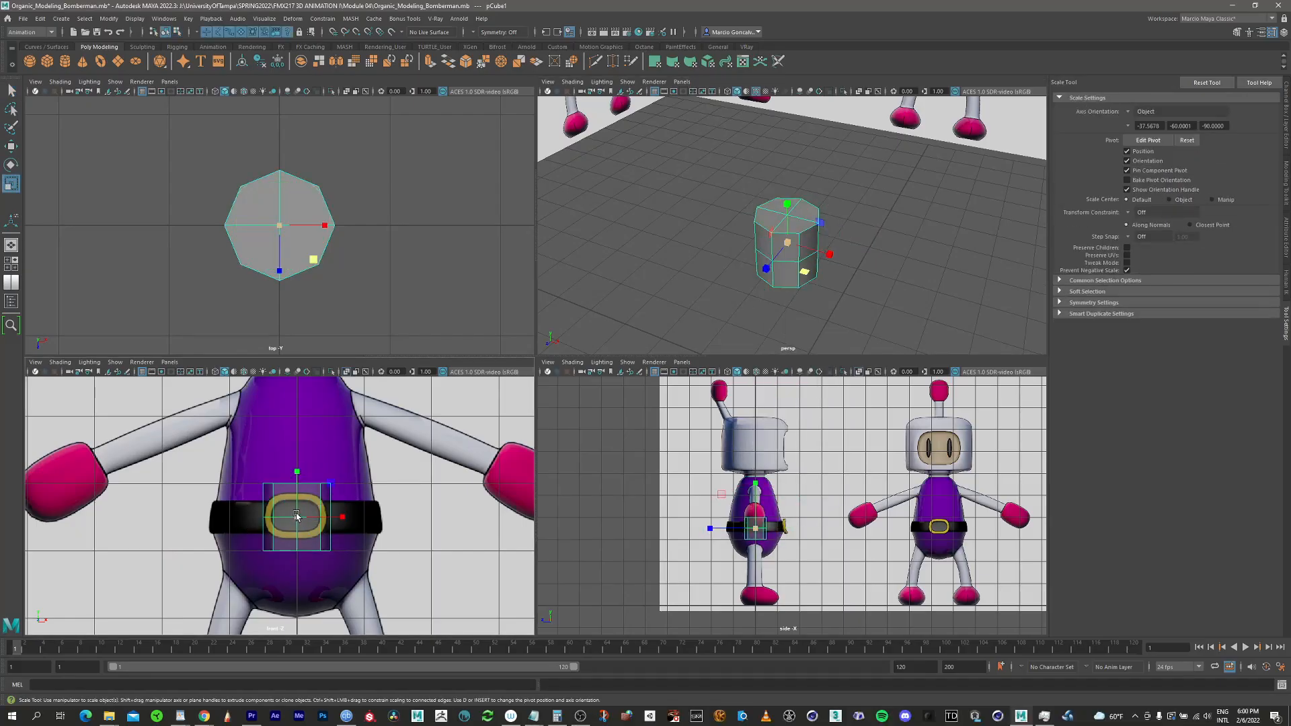
left_click_drag(296, 516, 338, 484)
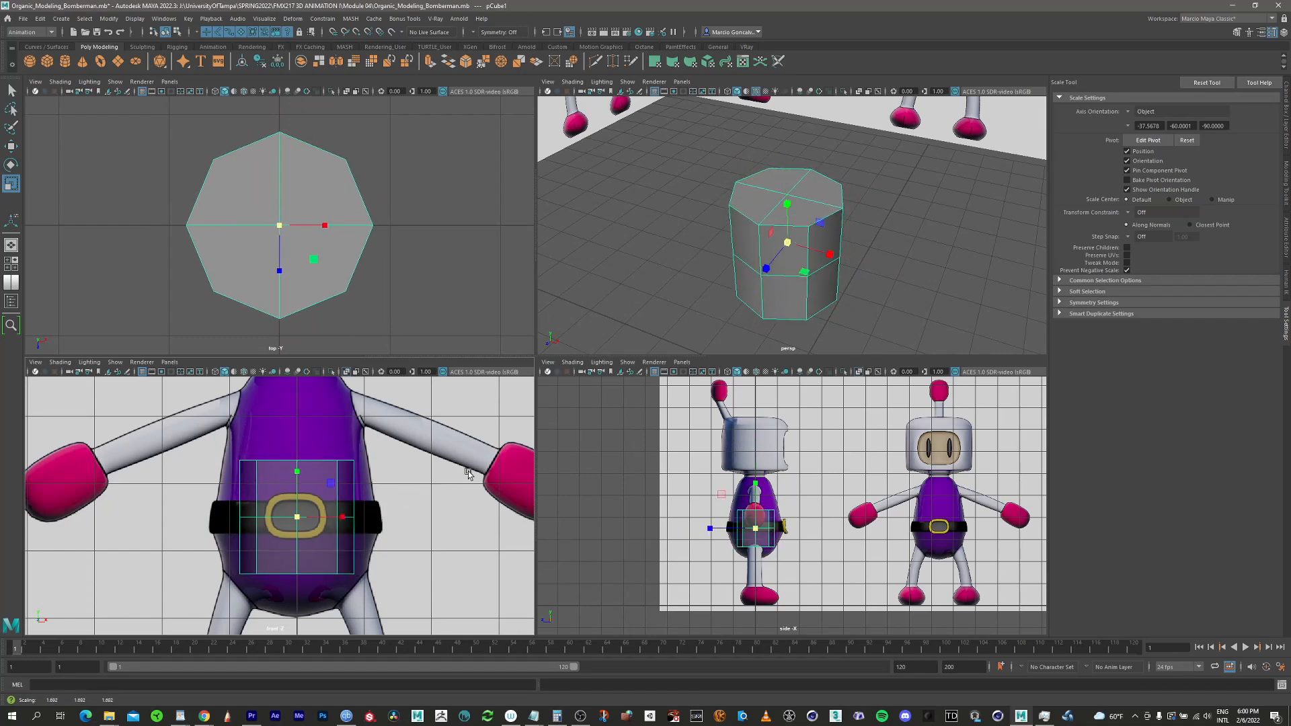
Show the Modeling Toolkit and switch the mesh to vertex selection
key("space")
middle_click_drag(581, 395, 525, 429, "alt")
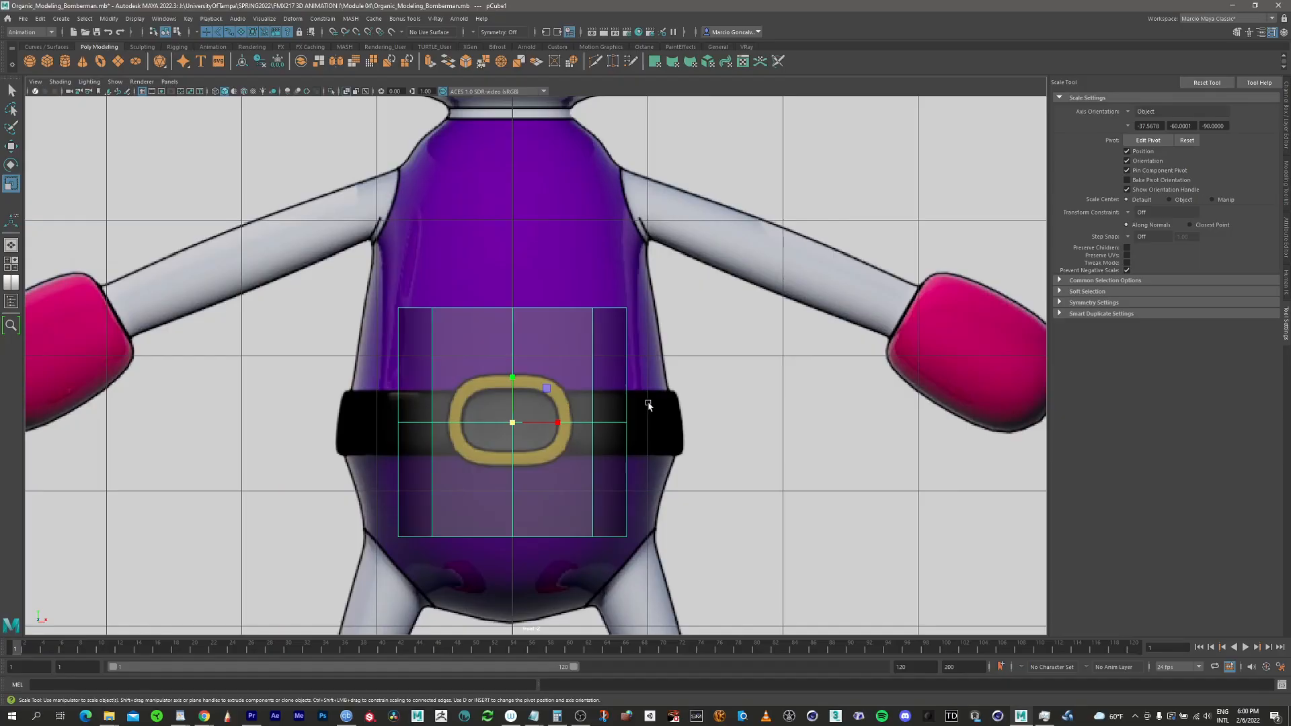
key("space")
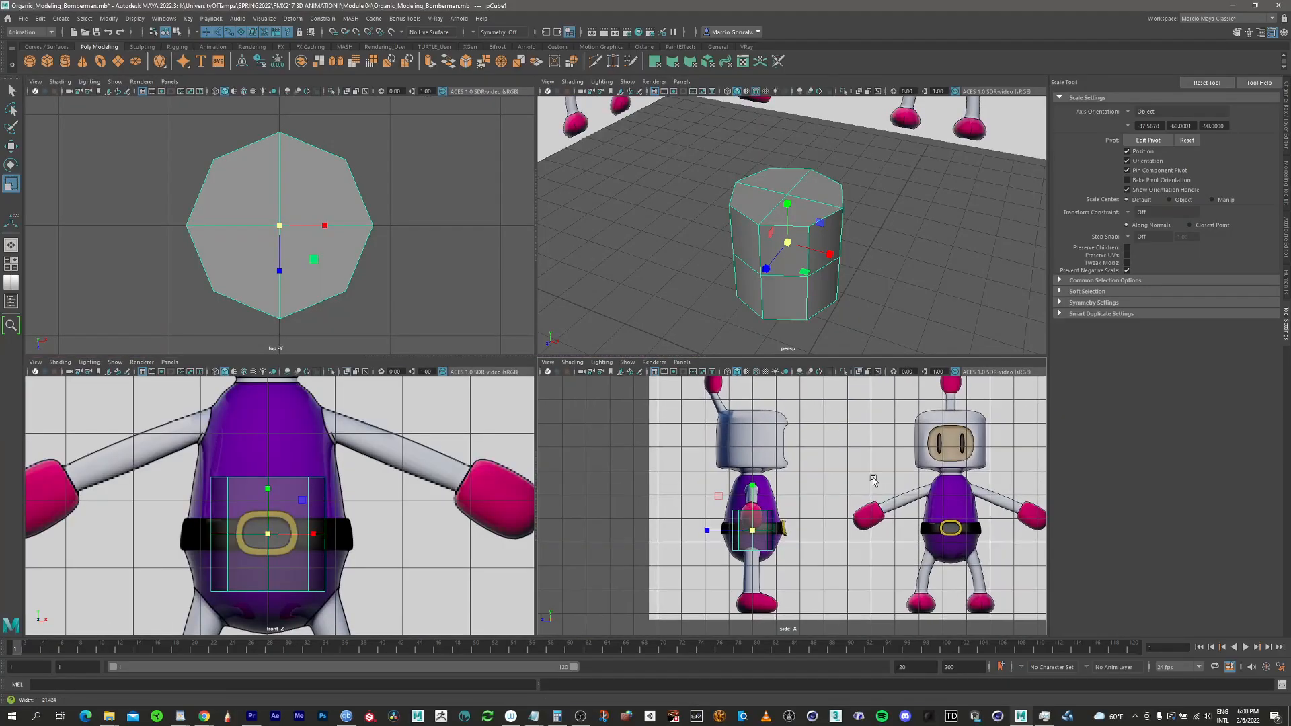
scroll(763, 571, "up", 8)
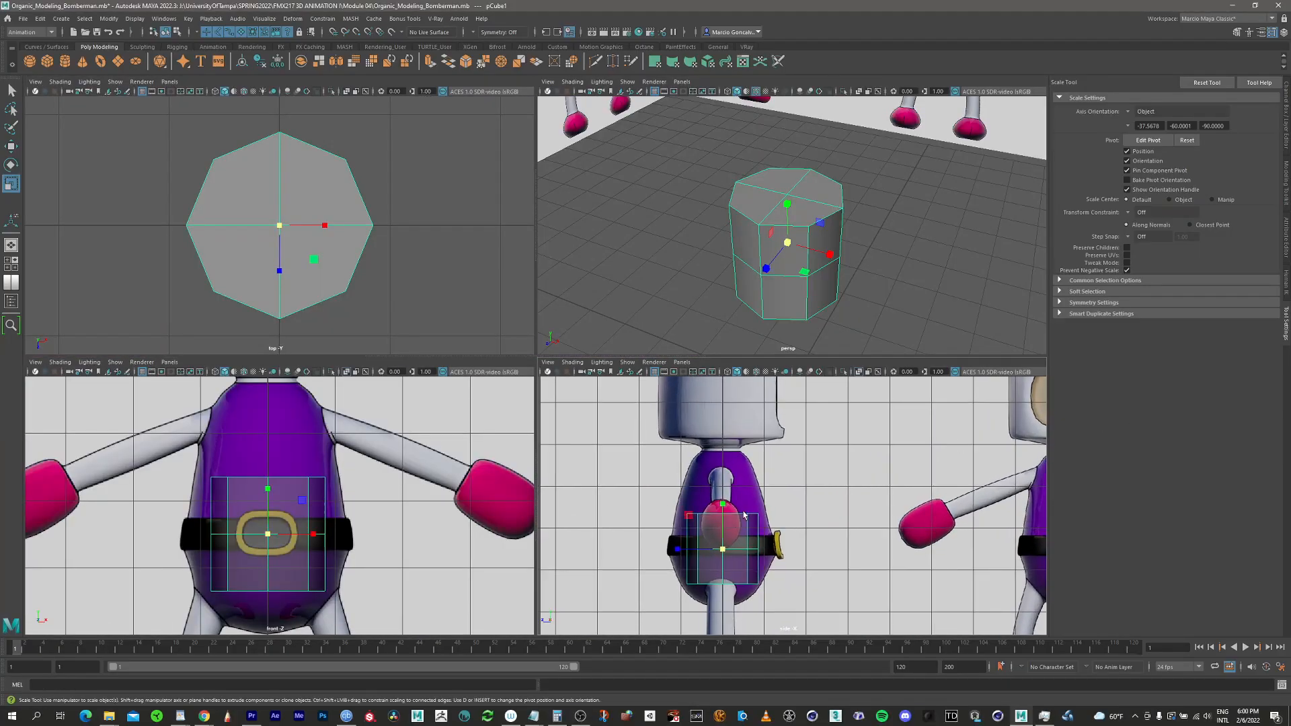
left_click(1237, 31)
middle_click_drag(869, 440, 872, 492, "alt")
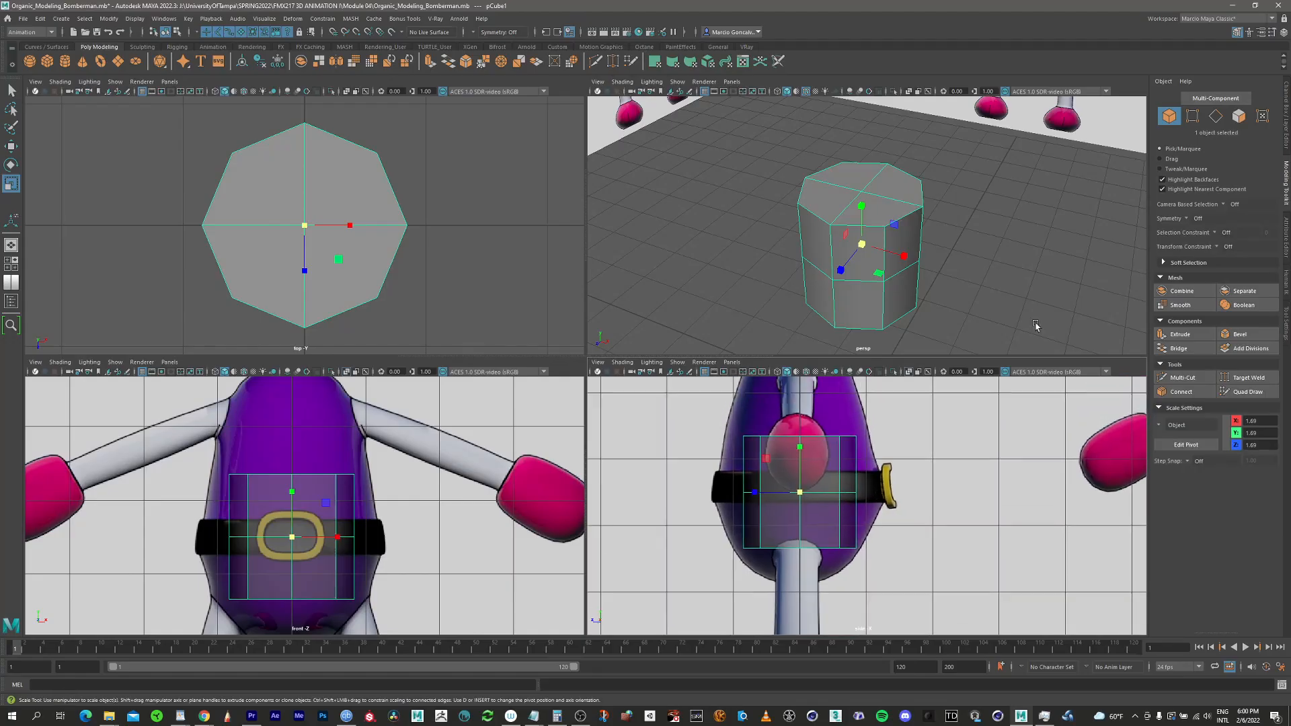
left_click(1194, 117)
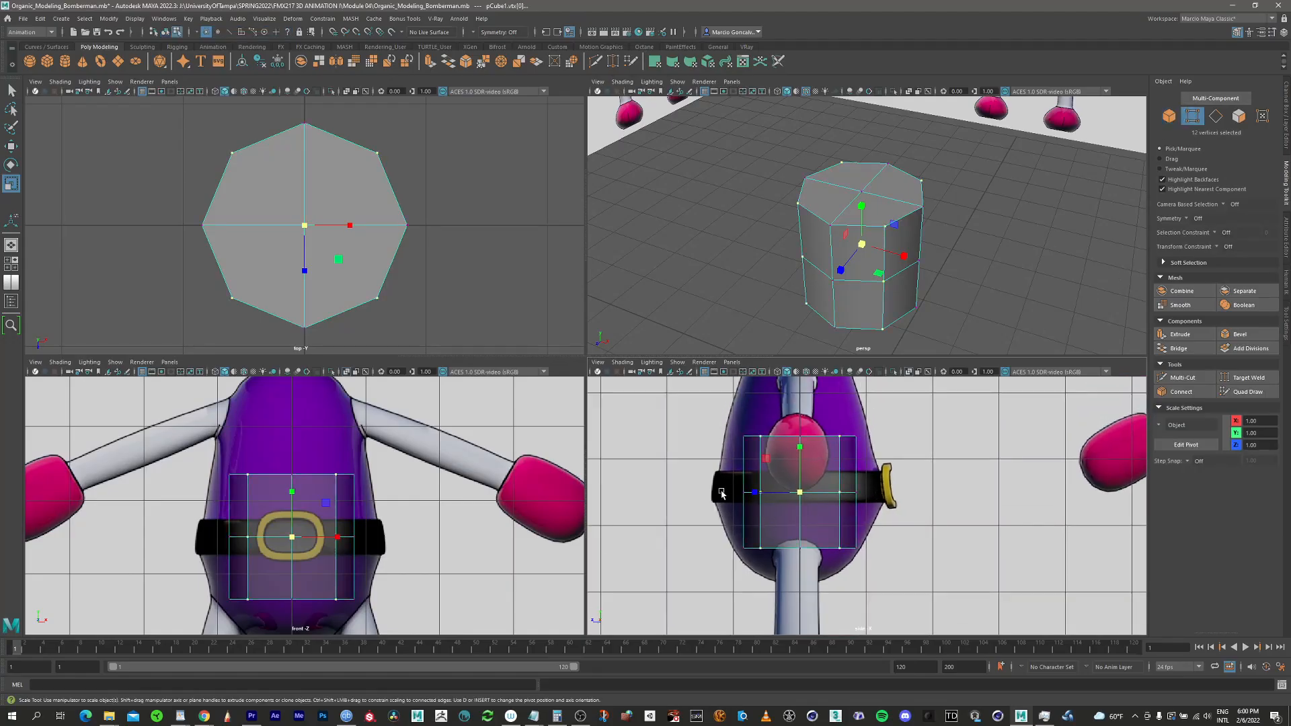
Scale the middle ring of vertices outward on X and Z to match the torso's width at the belt
left_click_drag(722, 480, 891, 512)
left_click_drag(880, 274, 906, 268)
middle_click_drag(351, 571, 397, 525, "alt")
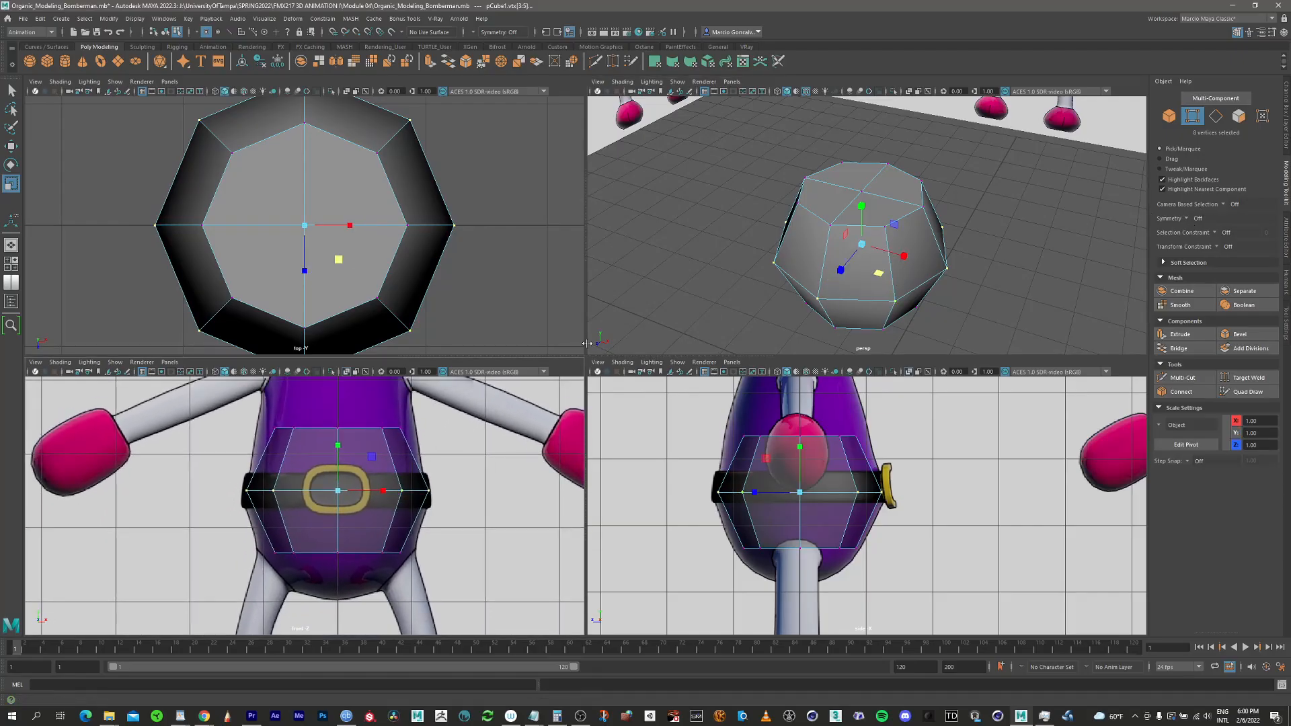
Scale the top vertices outward on X and Z to match the torso outline above the belt
key("q")
left_click_drag(248, 411, 444, 443)
middle_click_drag(381, 457, 338, 494, "alt")
key("r")
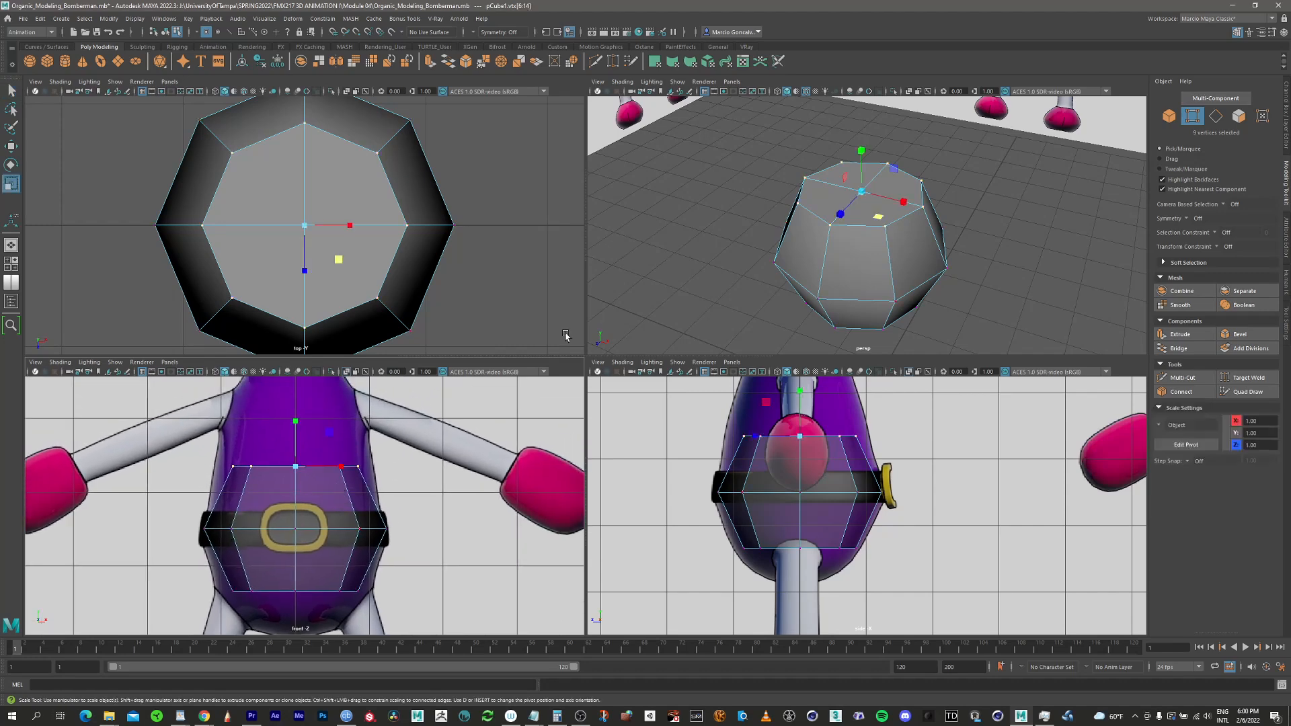
left_click_drag(877, 217, 883, 222)
middle_click_drag(535, 546, 537, 500, "alt")
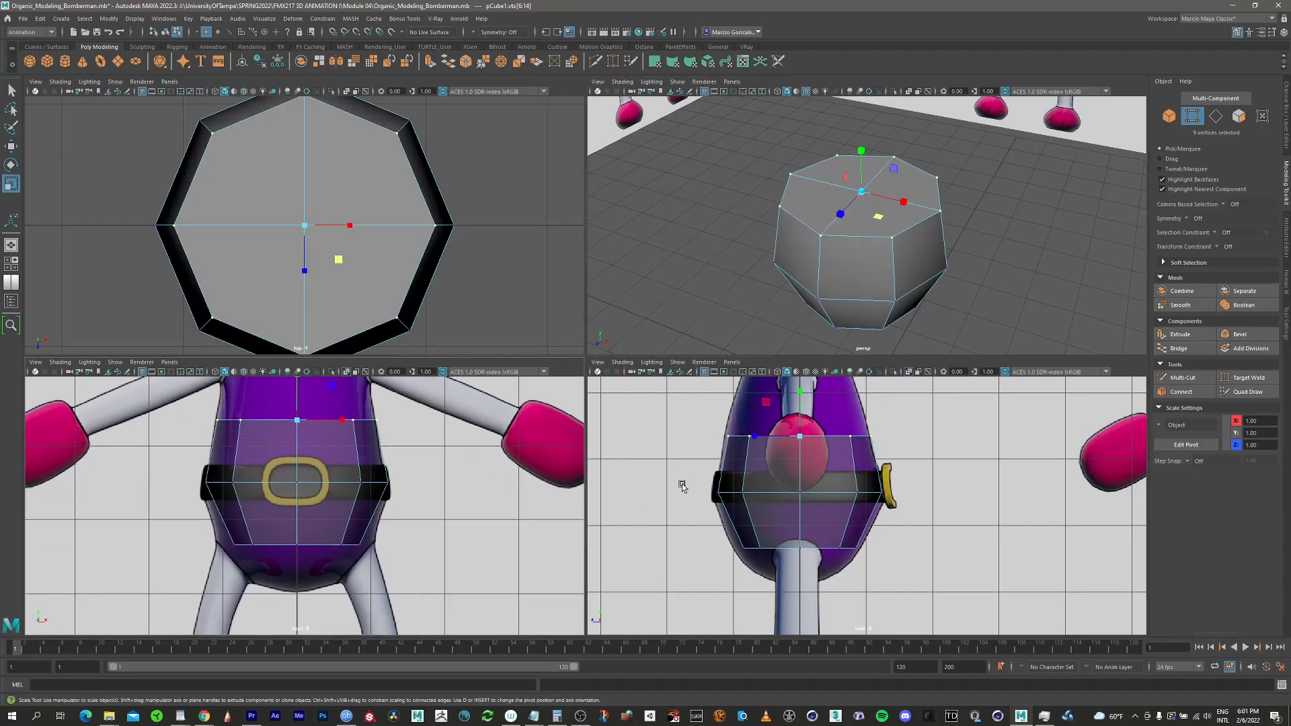
Scale the bottom vertices outward on X and Z to match the torso outline below the belt
key("q")
left_click_drag(724, 571, 885, 529)
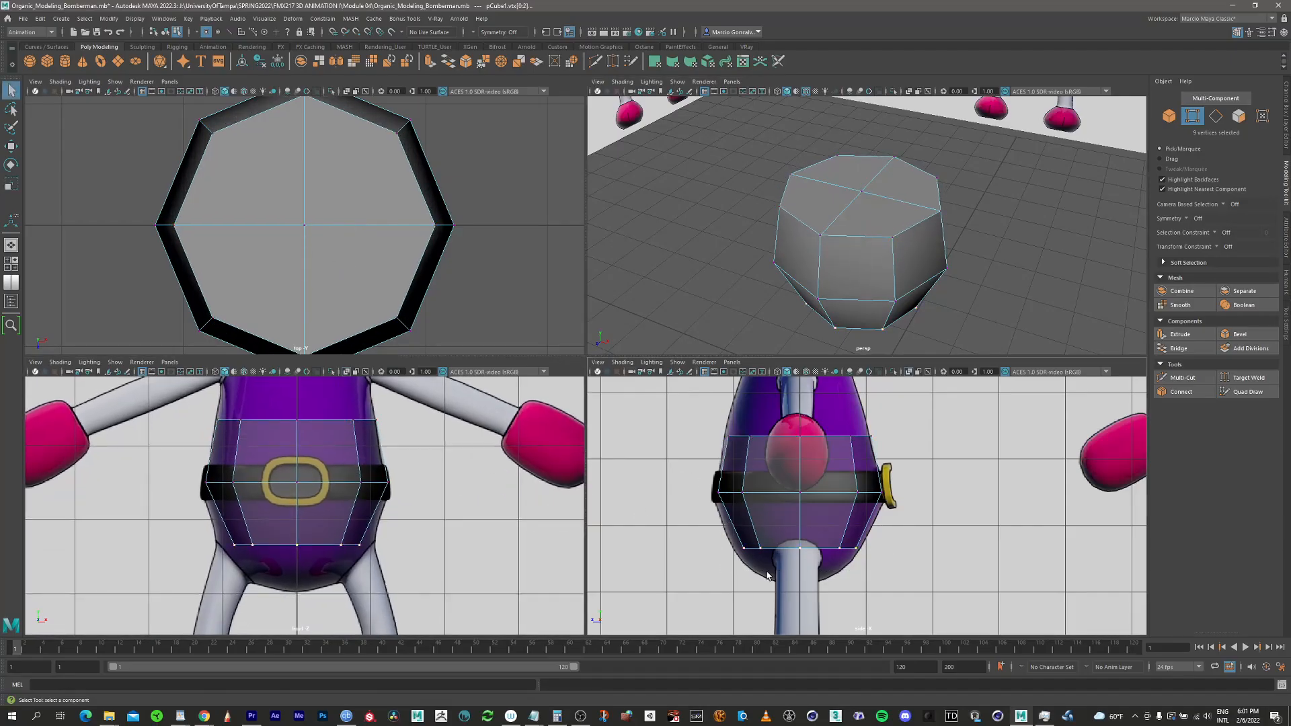
key("r")
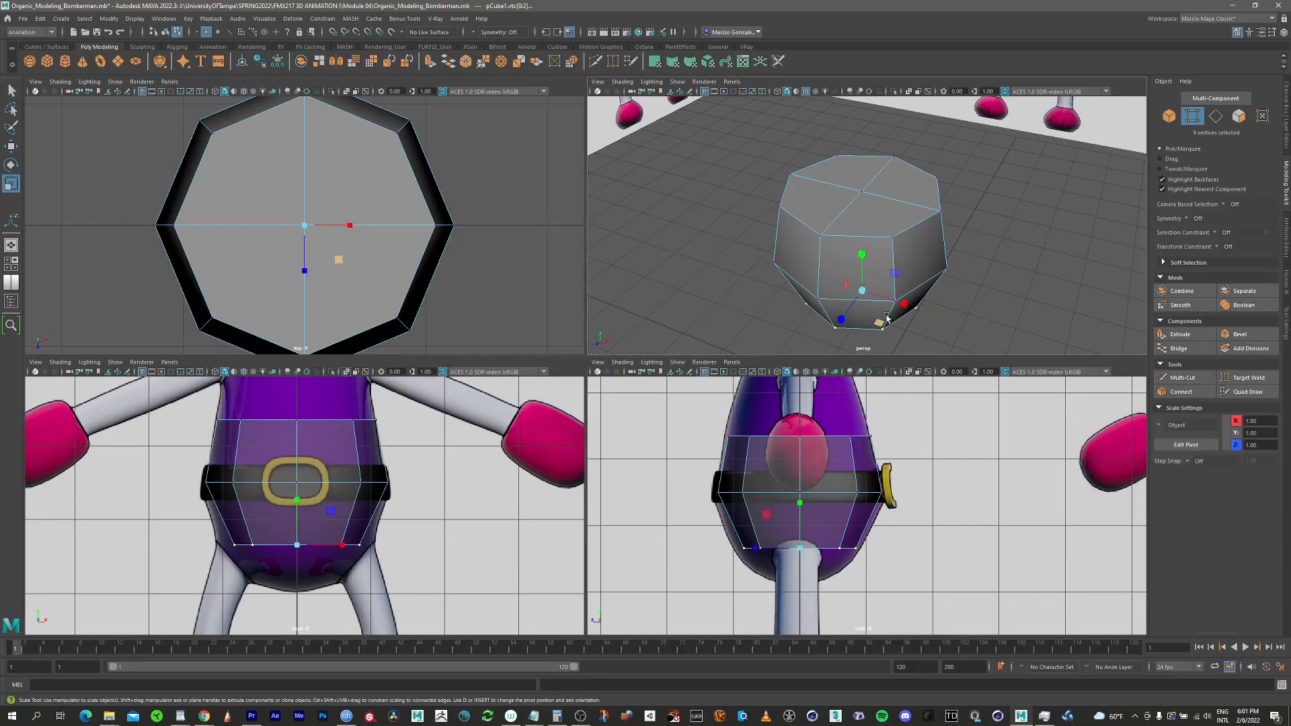
left_click_drag(879, 323, 883, 330)
Check the mesh's shape in smooth preview and return to the unsmoothed display
left_click_drag(753, 322, 680, 278, "alt")
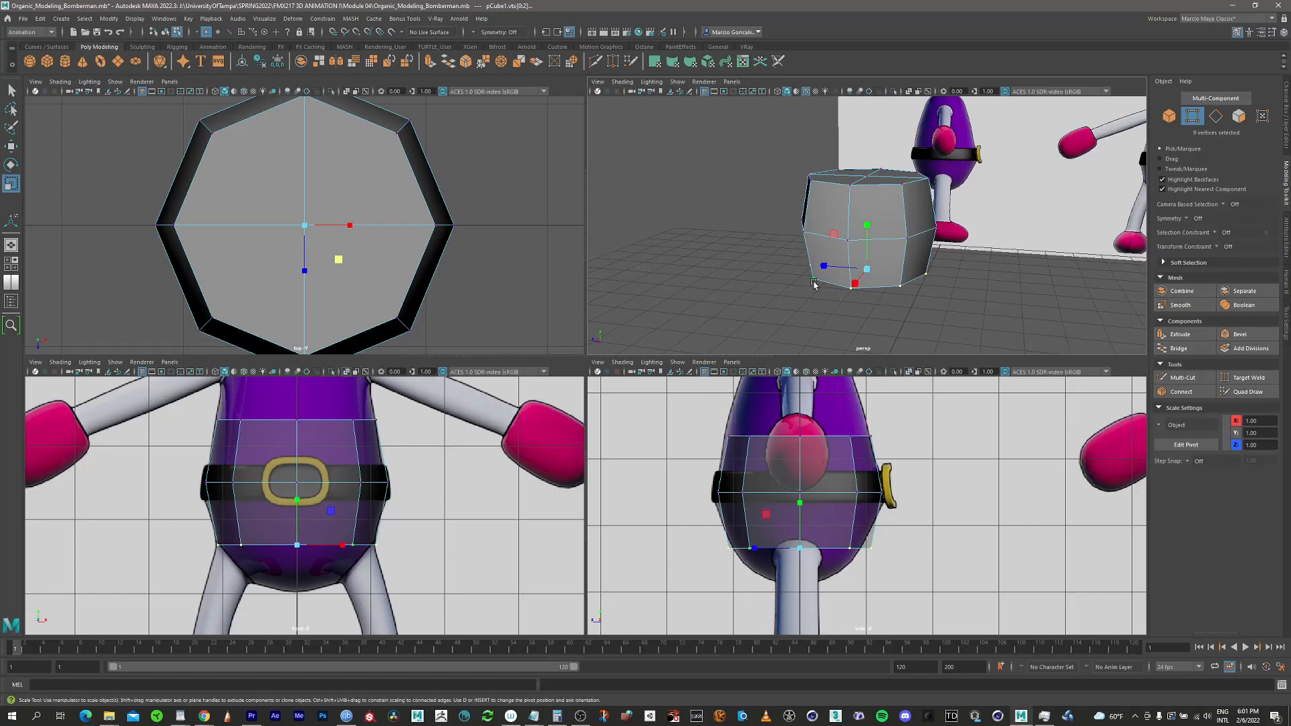
key("3")
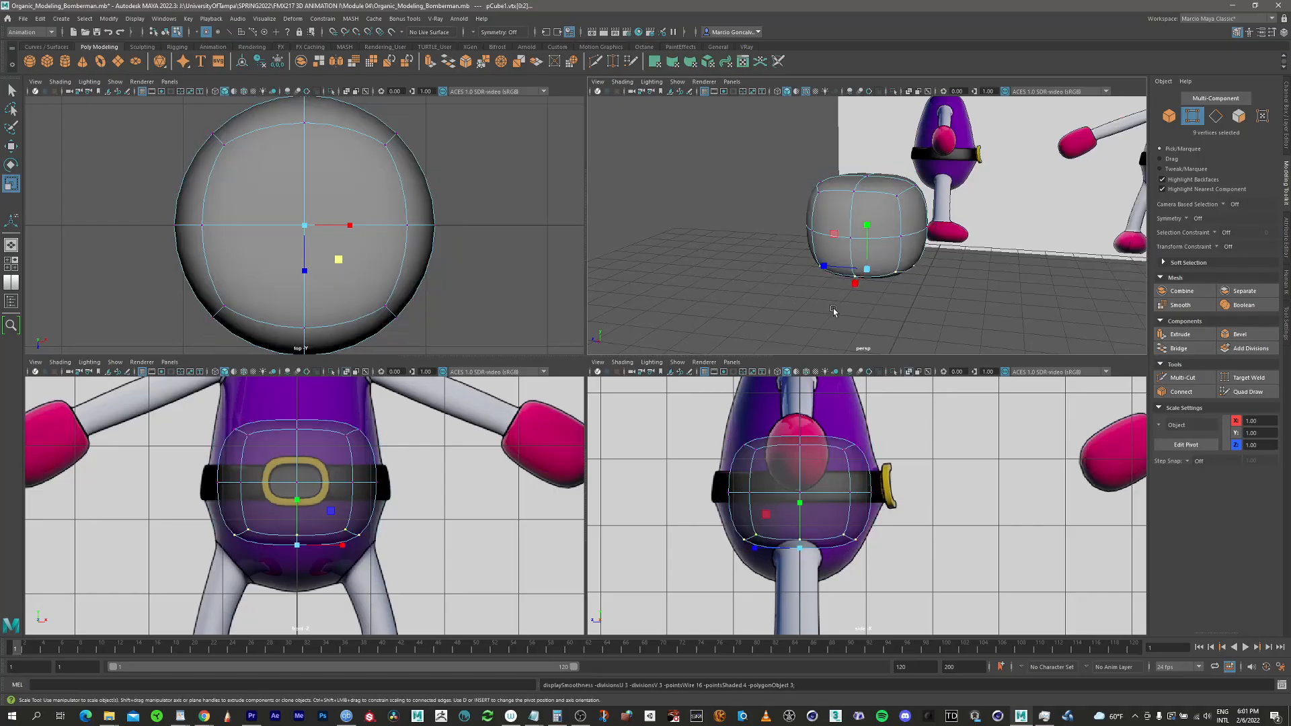
left_click_drag(833, 311, 758, 305, "alt")
key("1")
Select the four faces on the underside of the mesh and extrude them straight down to the bottom of the torso
middle_click_drag(300, 518, 284, 444, "alt")
left_click_drag(874, 286, 869, 244, "alt")
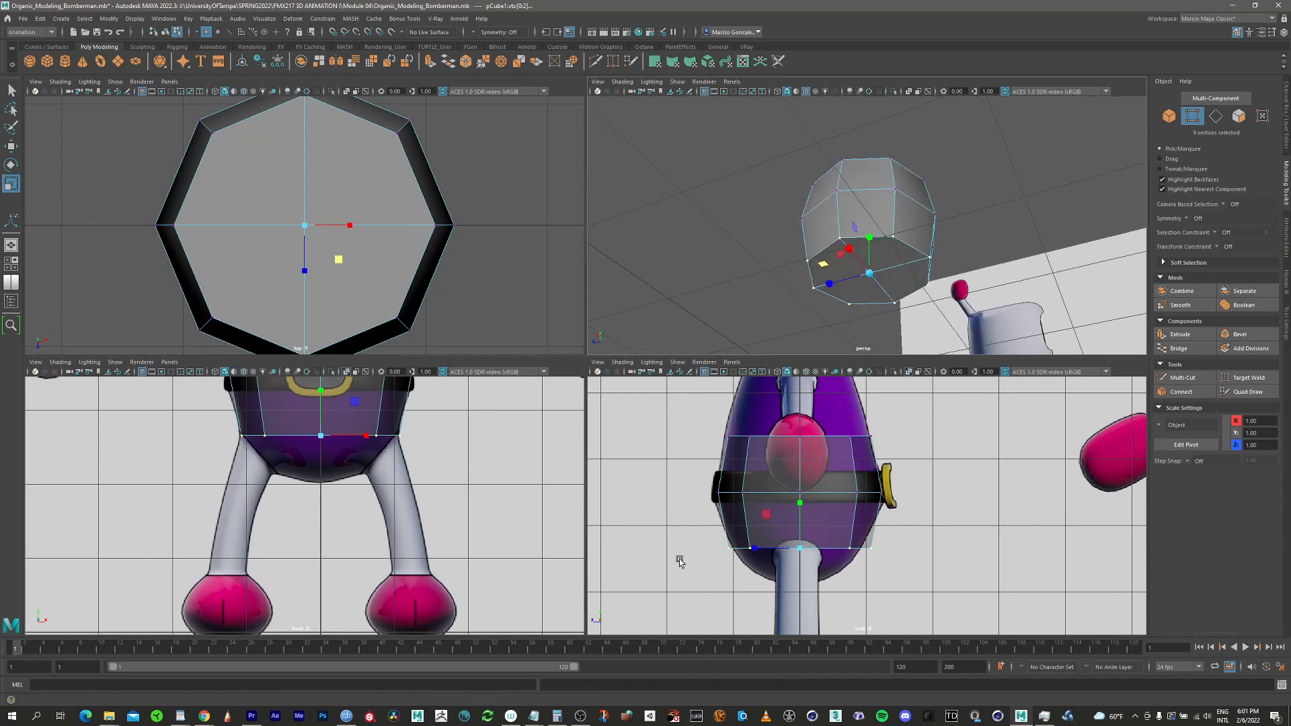
right_click_drag(905, 279, 904, 307)
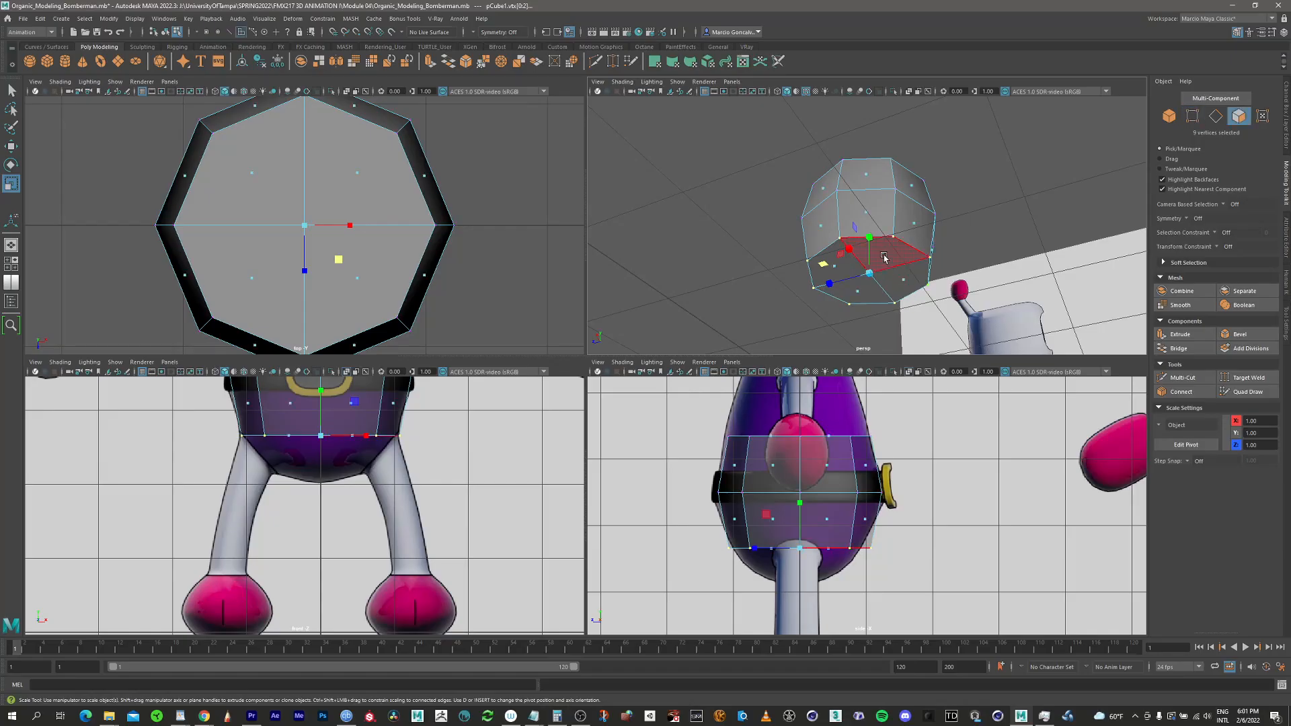
left_click(894, 274)
left_click(905, 281, "shift")
left_click(856, 291, "shift")
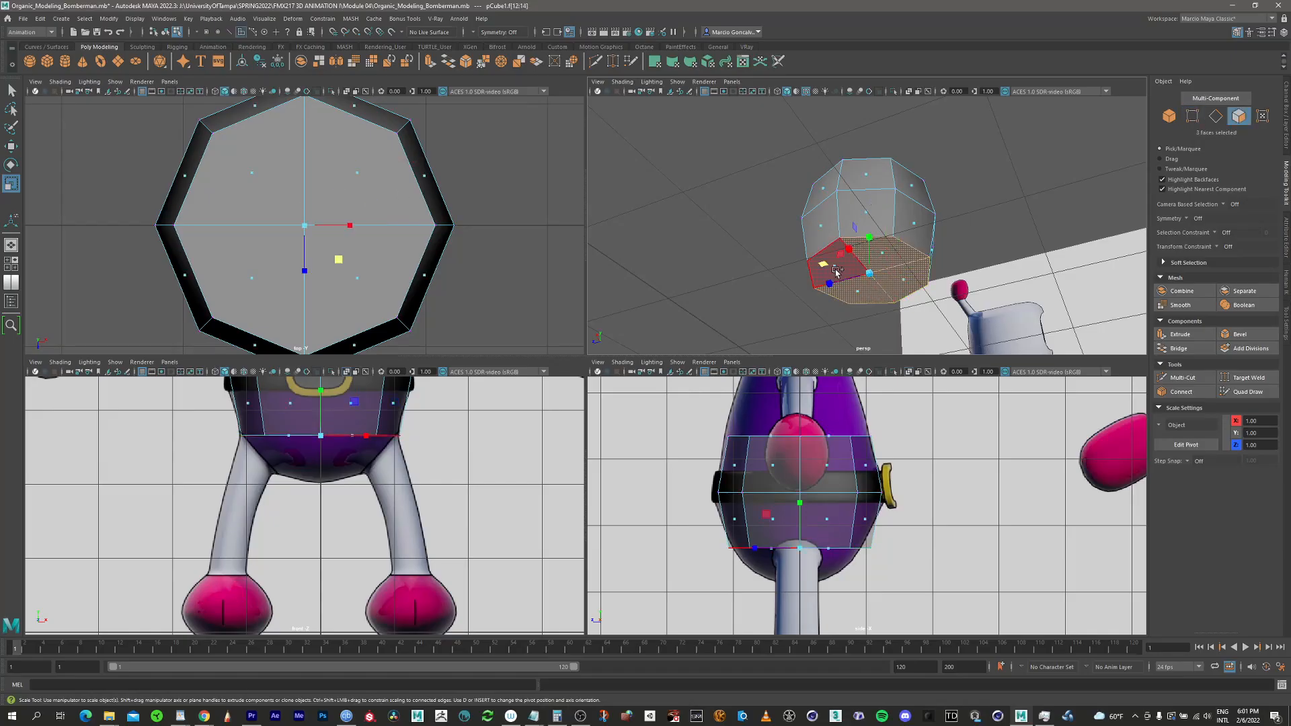
left_click(831, 267, "shift")
middle_click_drag(420, 494, 445, 524, "alt")
key("w")
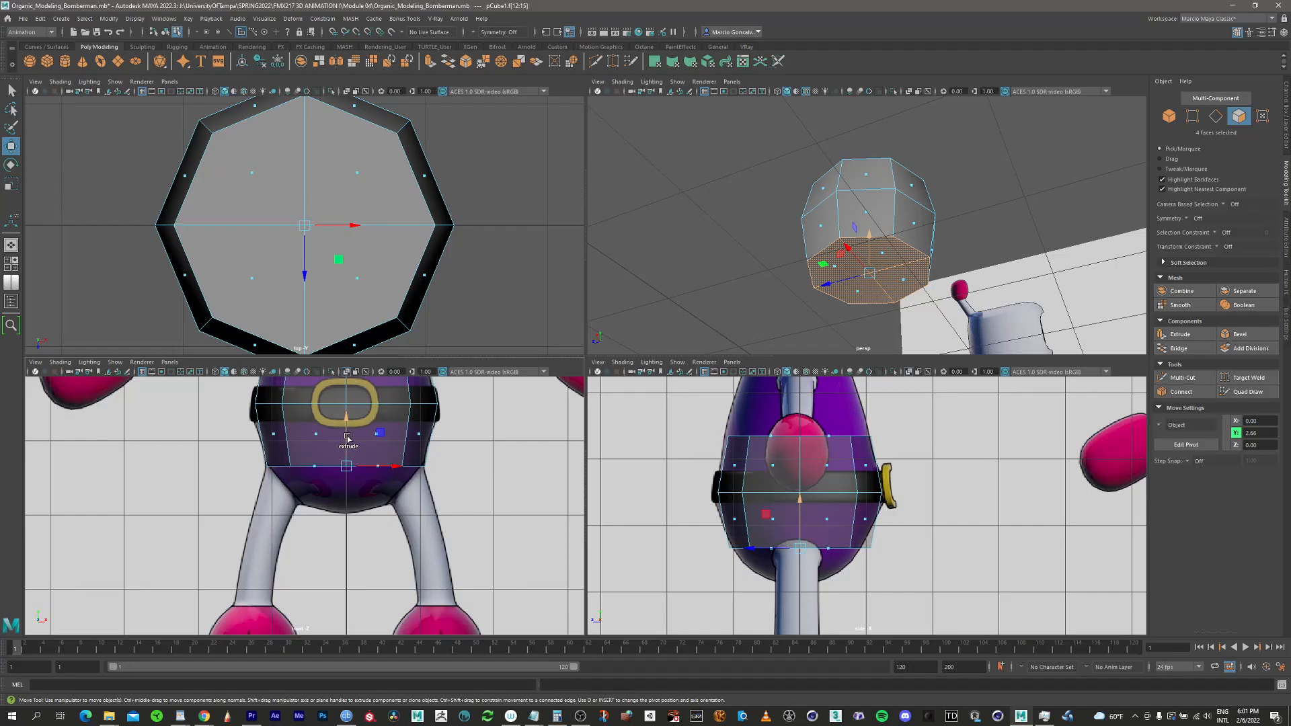
left_click_drag(348, 438, 349, 487, "shift")
middle_click_drag(410, 493, 421, 457, "alt")
right_click_drag(458, 437, 525, 406, "alt")
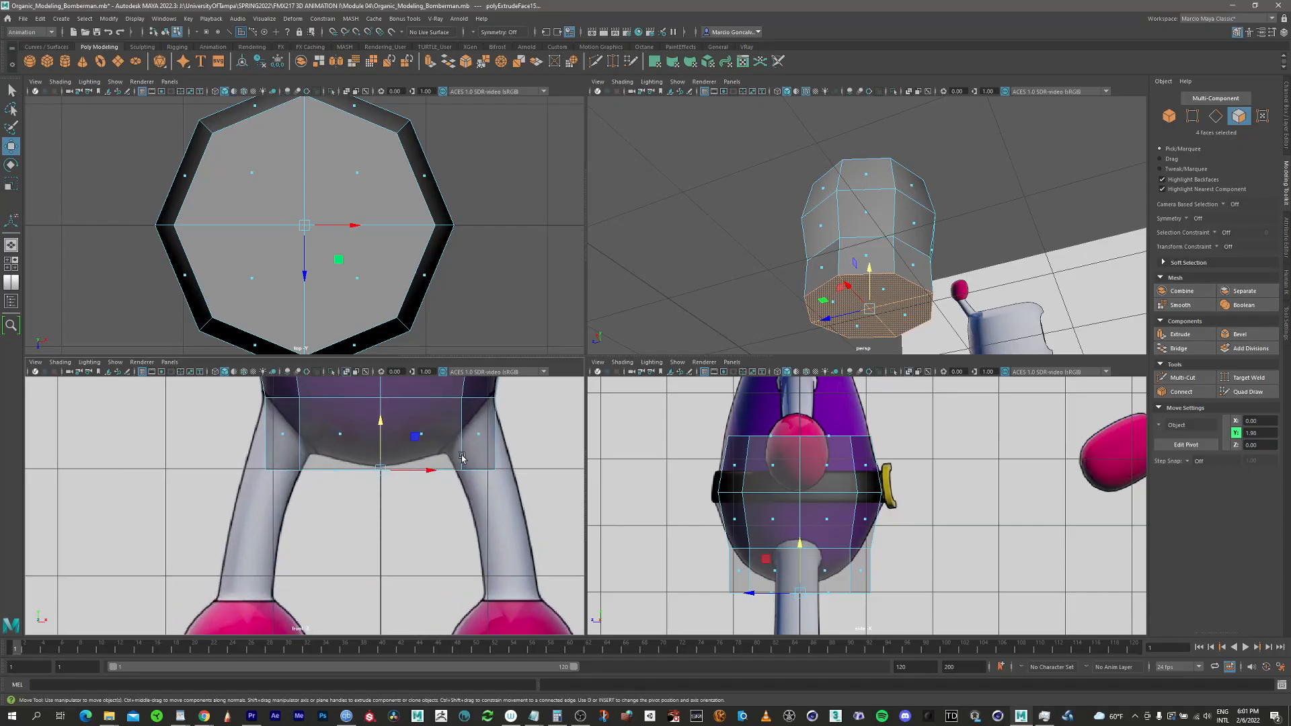
middle_click_drag(493, 436, 455, 505, "alt")
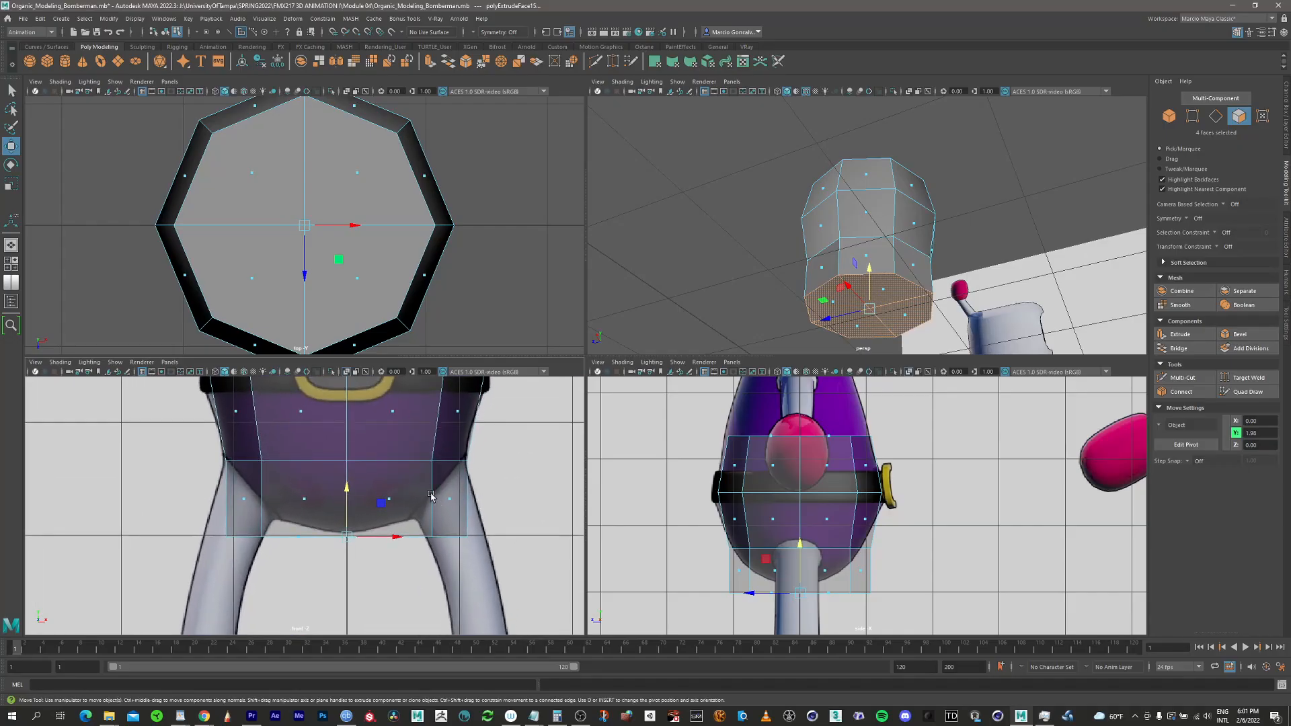
Scale the extruded underside faces inward to taper the bottom of the torso toward the gap between the legs
key("r")
left_click_drag(818, 310, 834, 294, "alt")
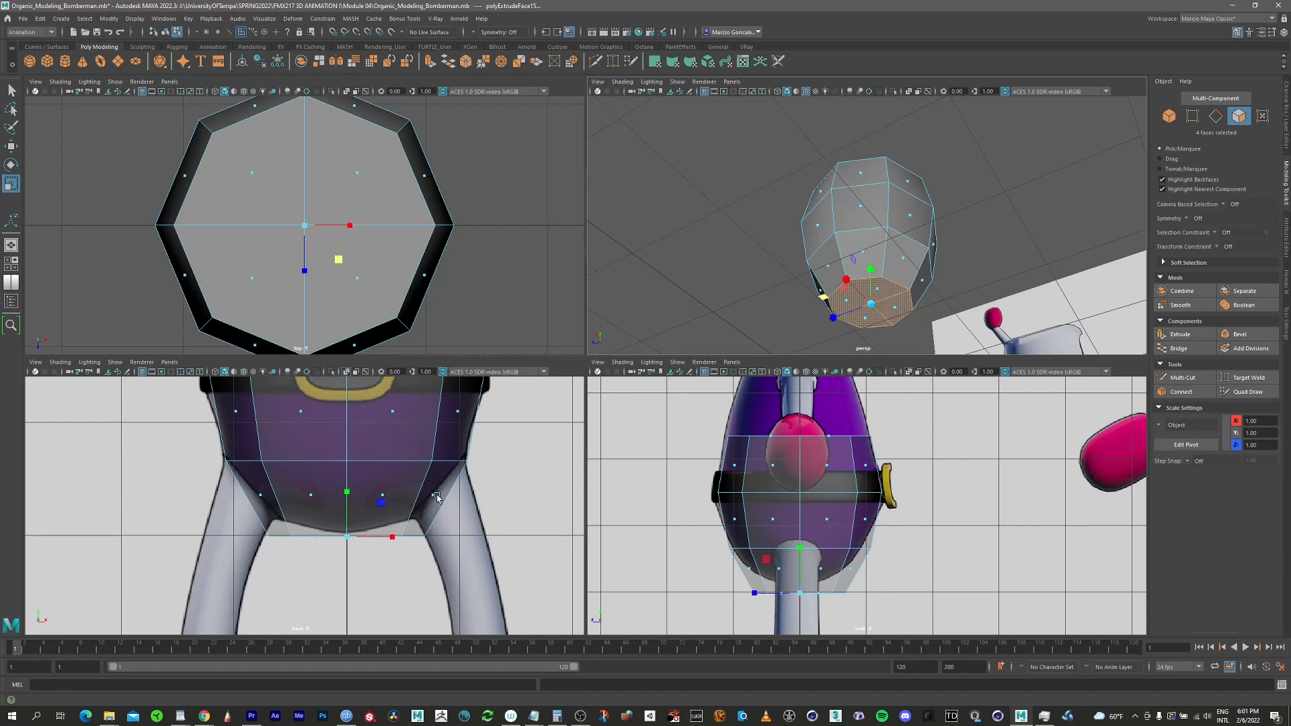
middle_click_drag(425, 484, 427, 434, "alt")
left_click_drag(397, 489, 392, 489)
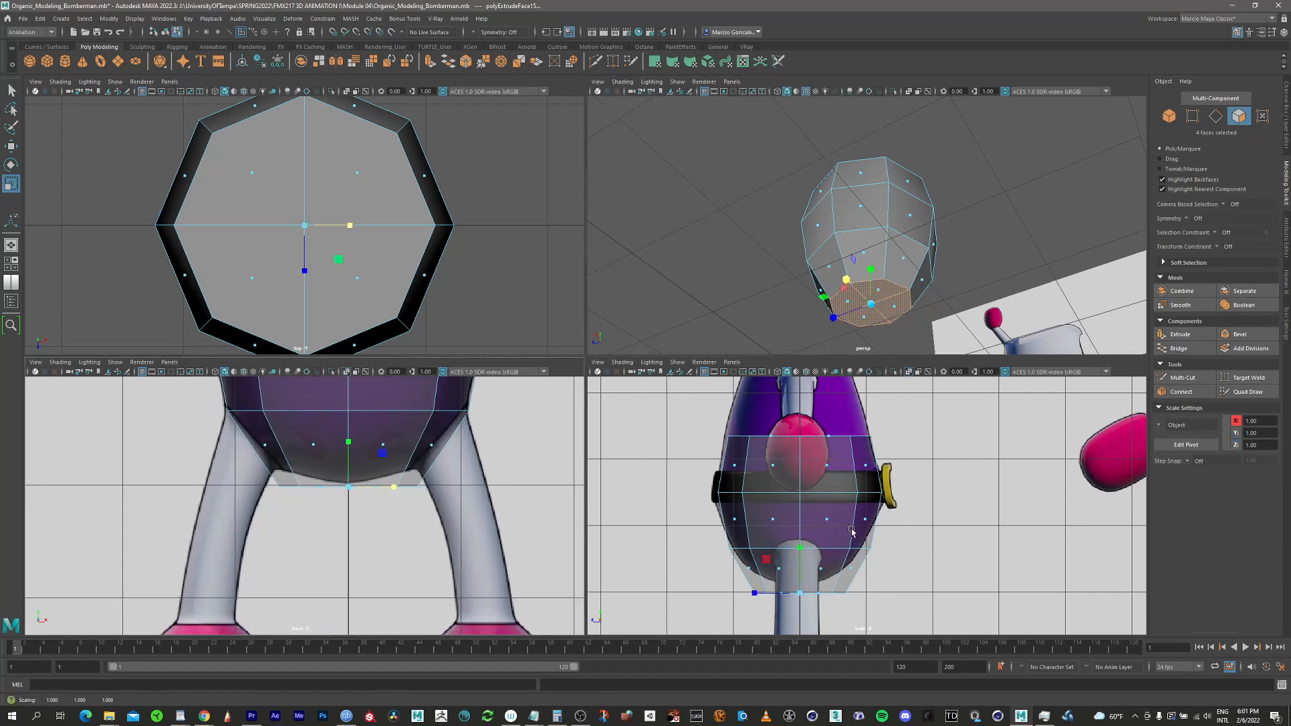
Edit the vertices of the ring just below the belt, moving the rear and front ones along Z to follow the side-view outline
middle_click_drag(852, 530, 795, 454, "alt")
right_click_drag(796, 453, 945, 458, "alt")
middle_click_drag(783, 447, 863, 458, "alt")
scroll(864, 457, "up", 2)
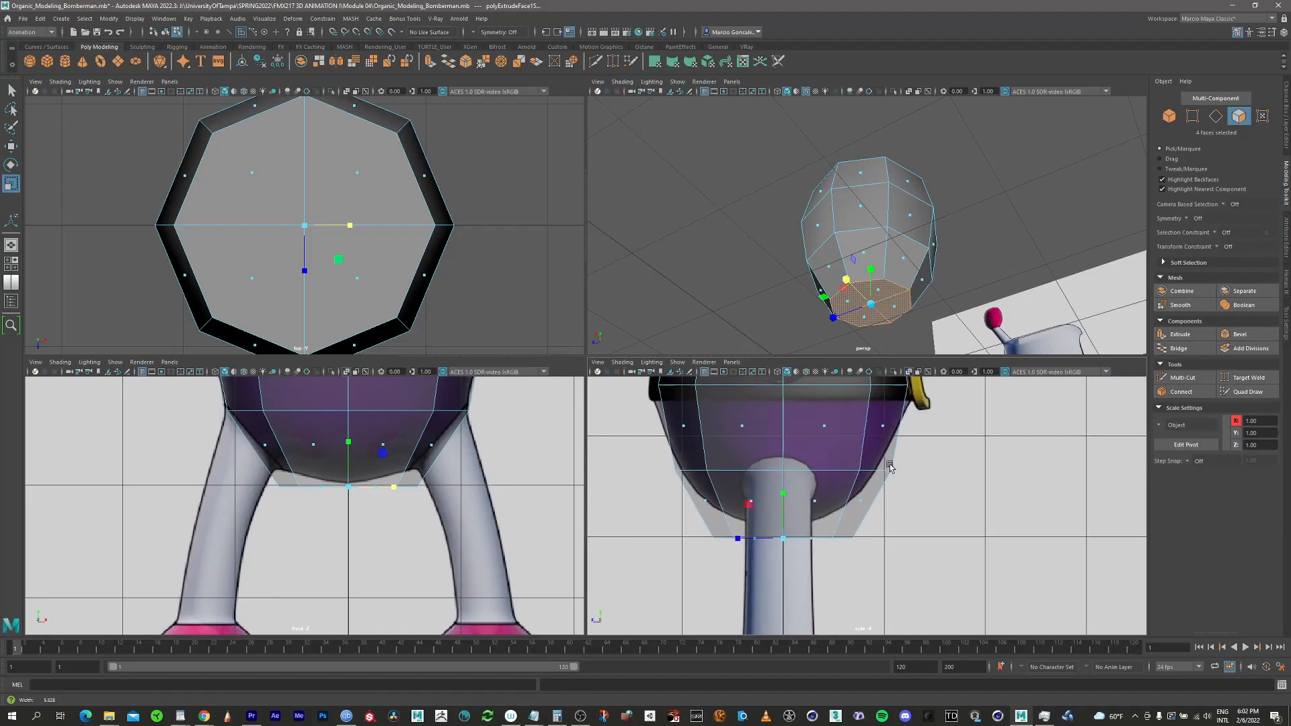
right_click_drag(846, 438, 846, 410)
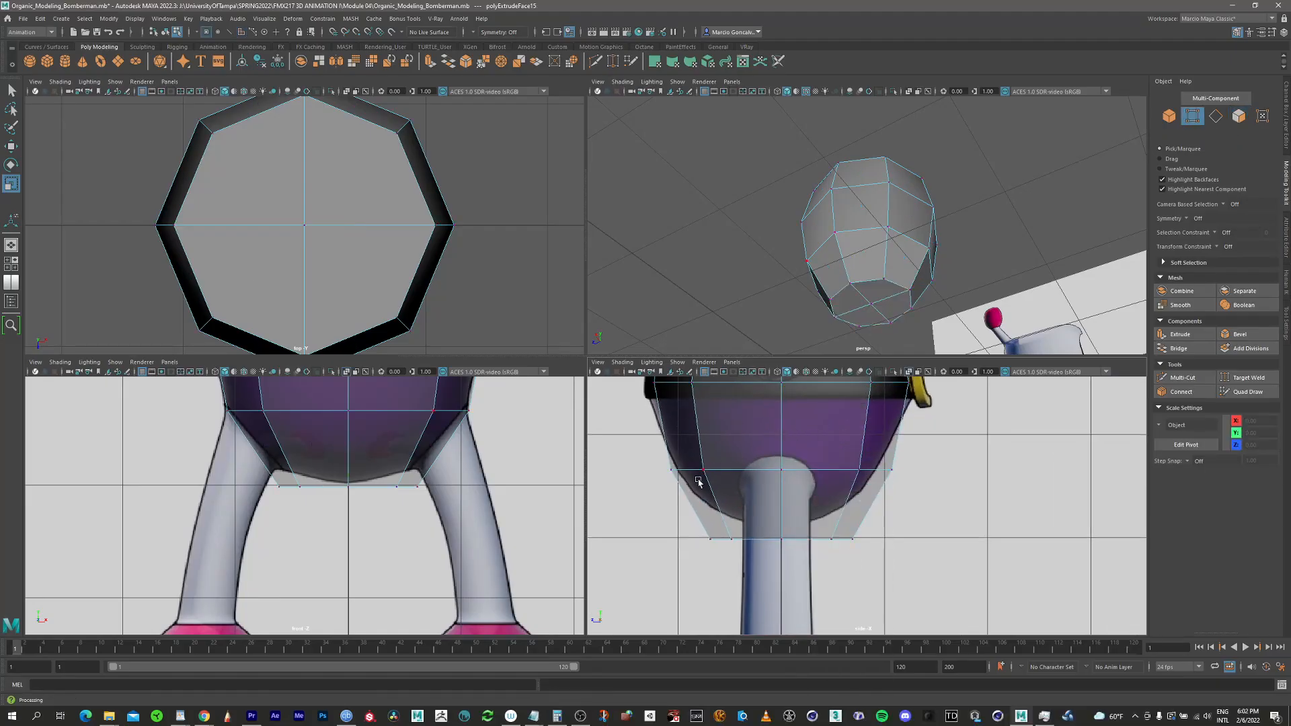
key("q")
left_click_drag(652, 460, 686, 484)
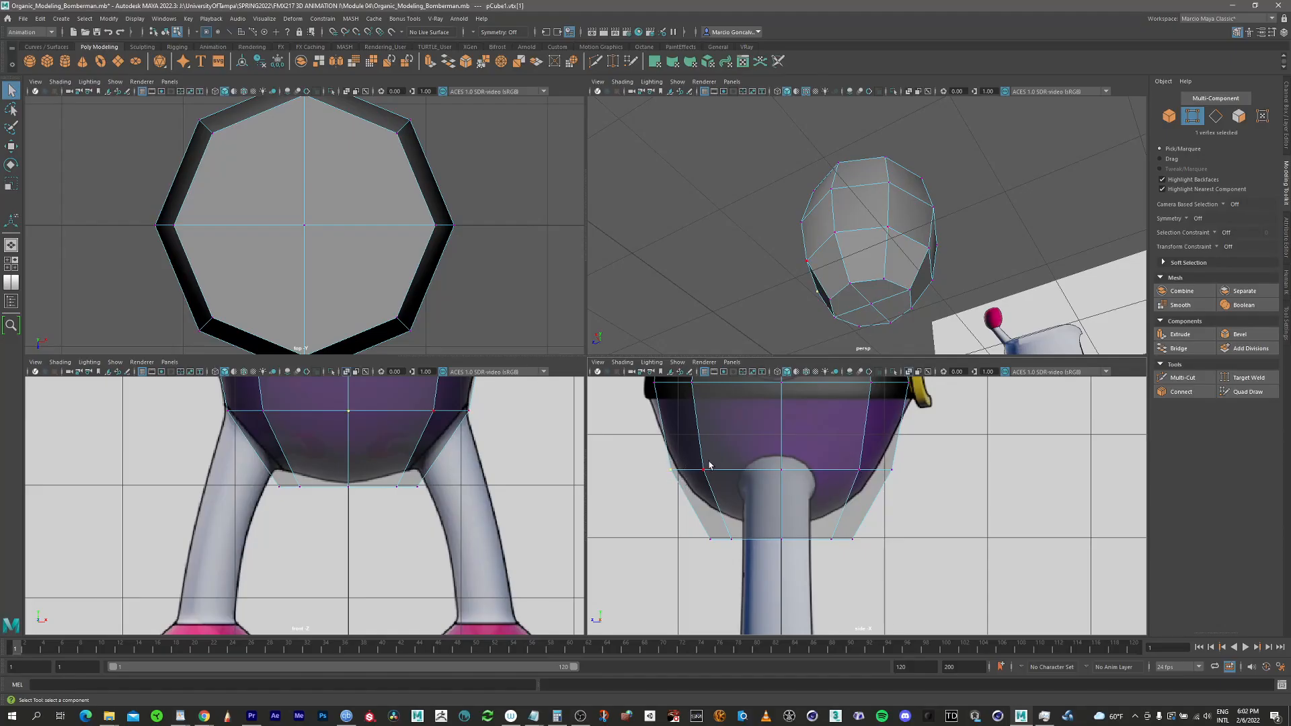
key("w")
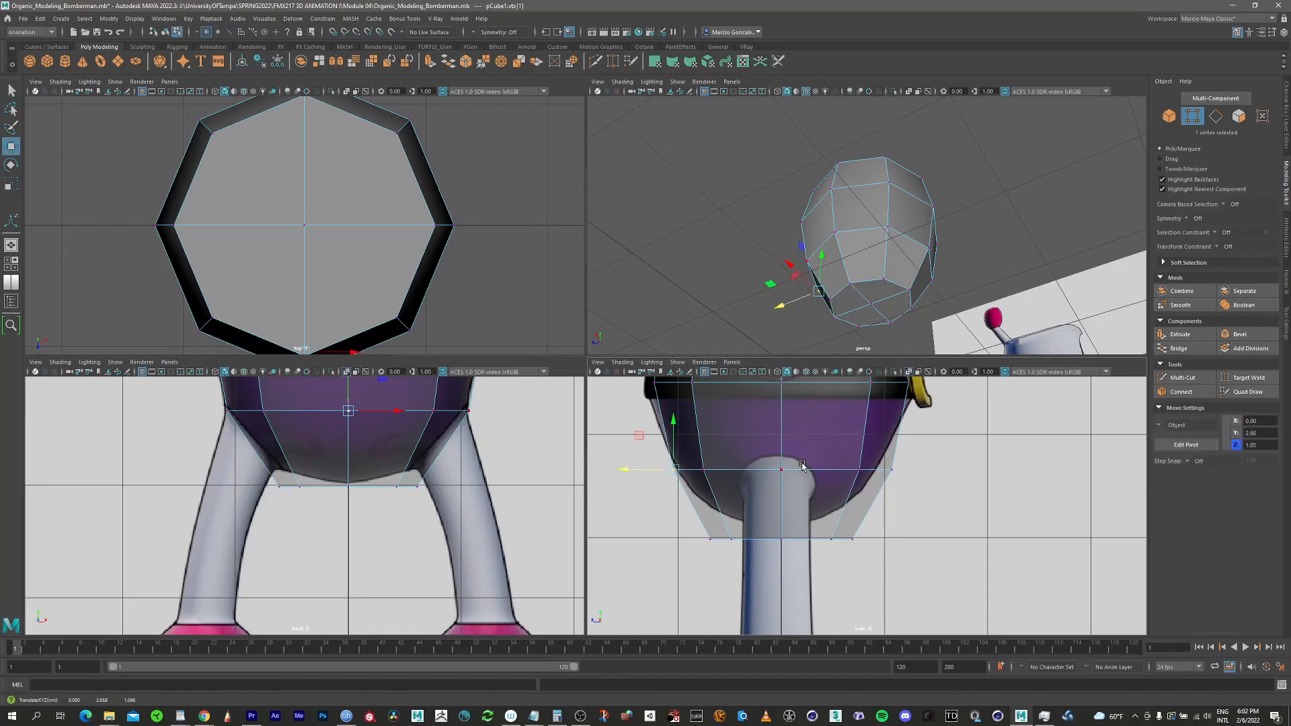
left_click(840, 470)
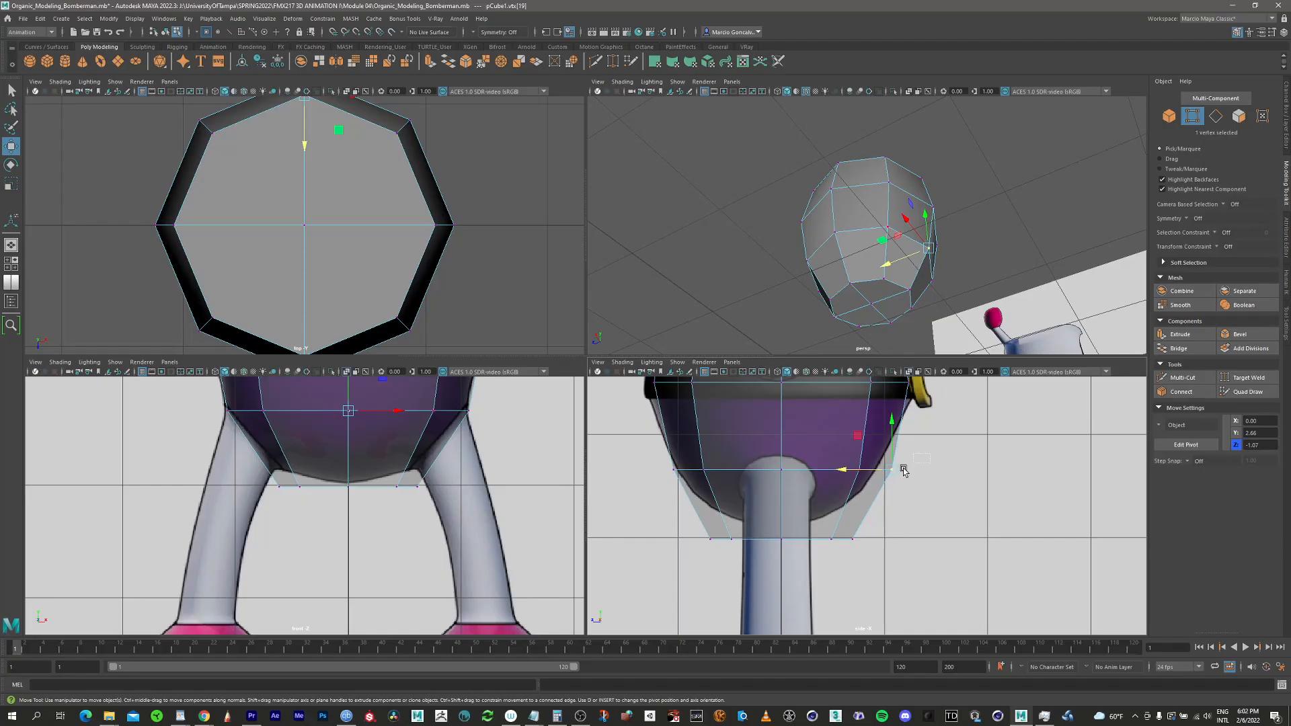
left_click_drag(903, 471, 822, 469)
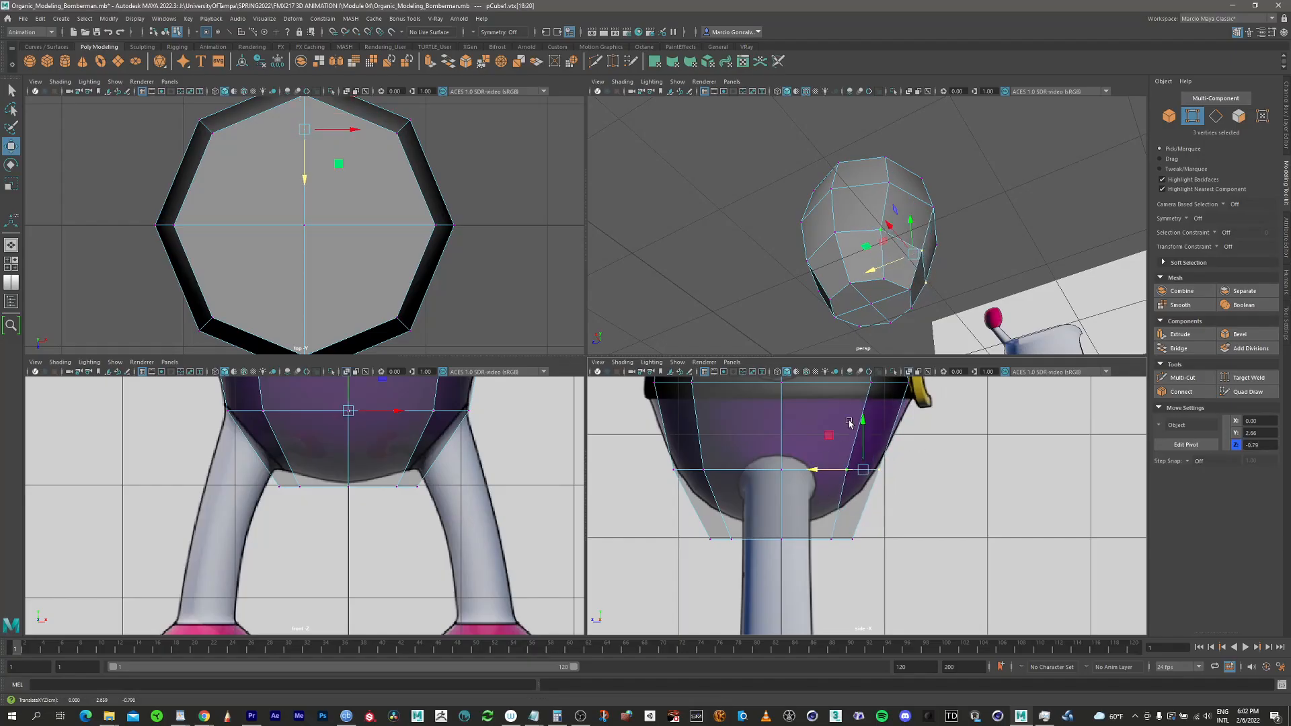
Move the rear vertices of the top, belt and lower rows along Z to match the back of the torso in the side reference
middle_click_drag(850, 423, 805, 502, "alt")
scroll(664, 450, "down", 4)
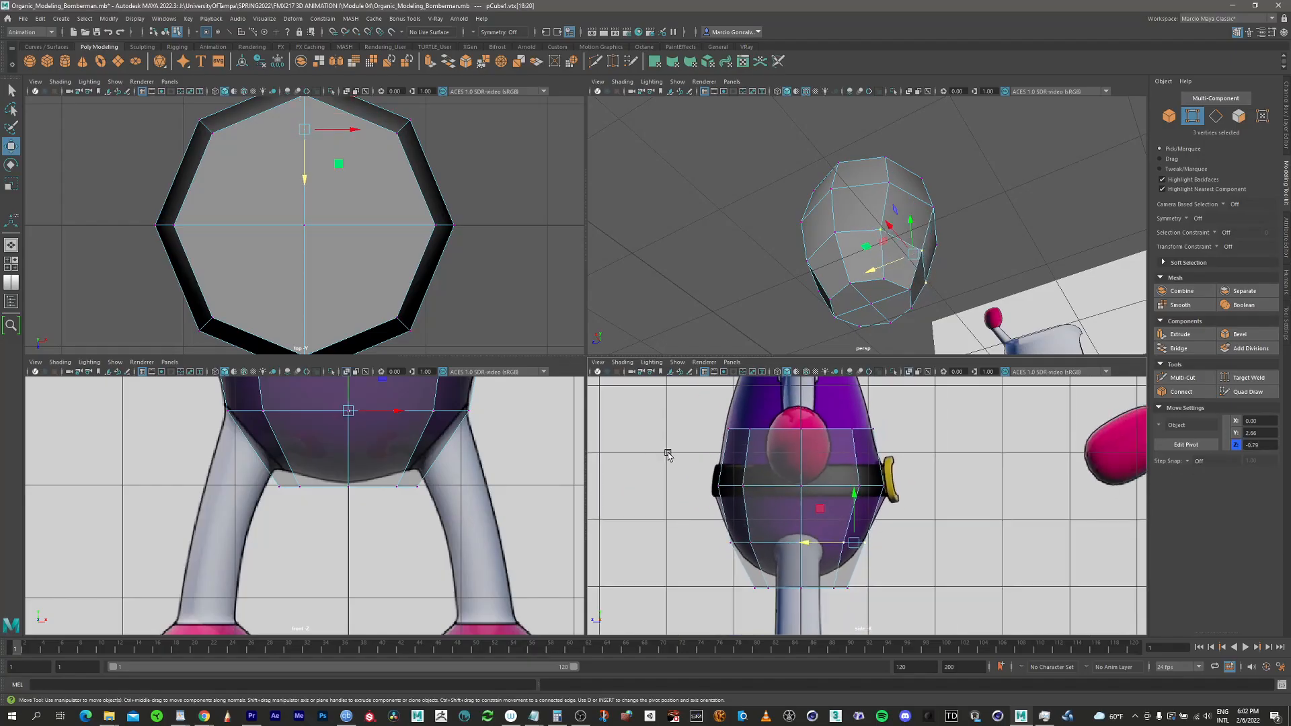
middle_click_drag(651, 482, 643, 501, "alt")
scroll(759, 429, "up", 2)
middle_click_drag(759, 429, 772, 454, "alt")
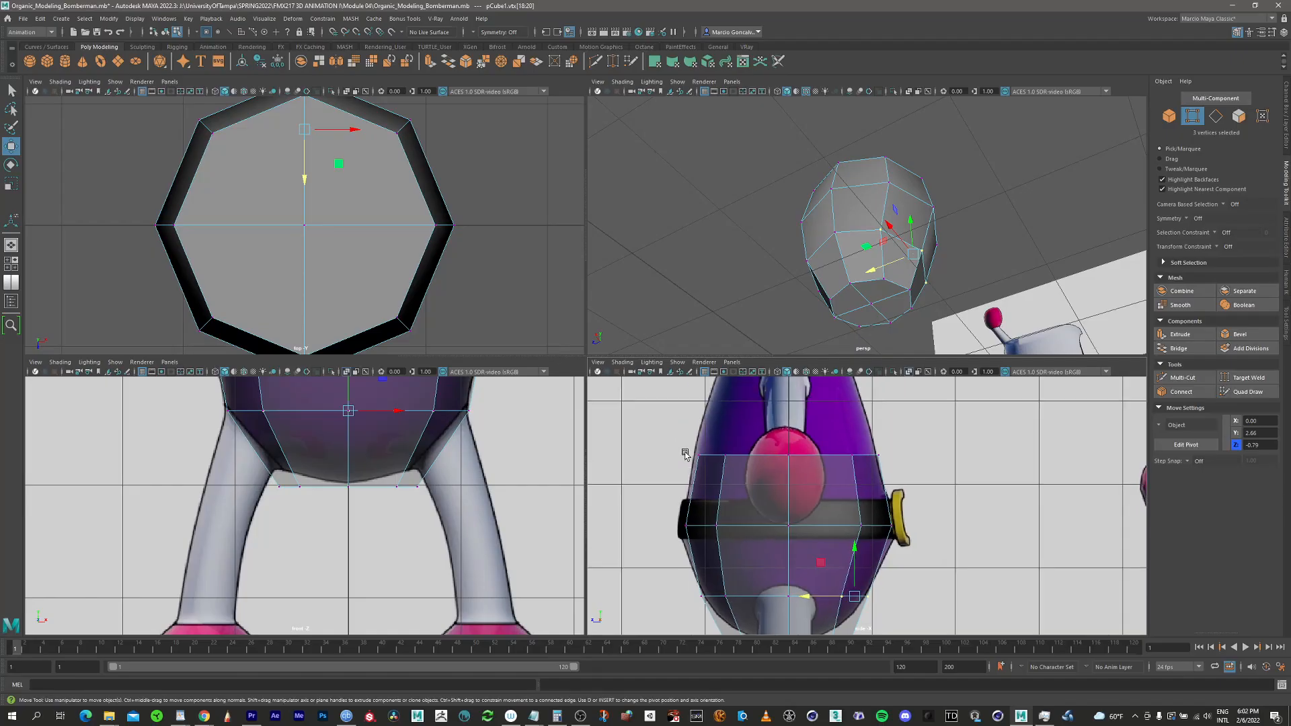
left_click_drag(750, 472, 748, 470)
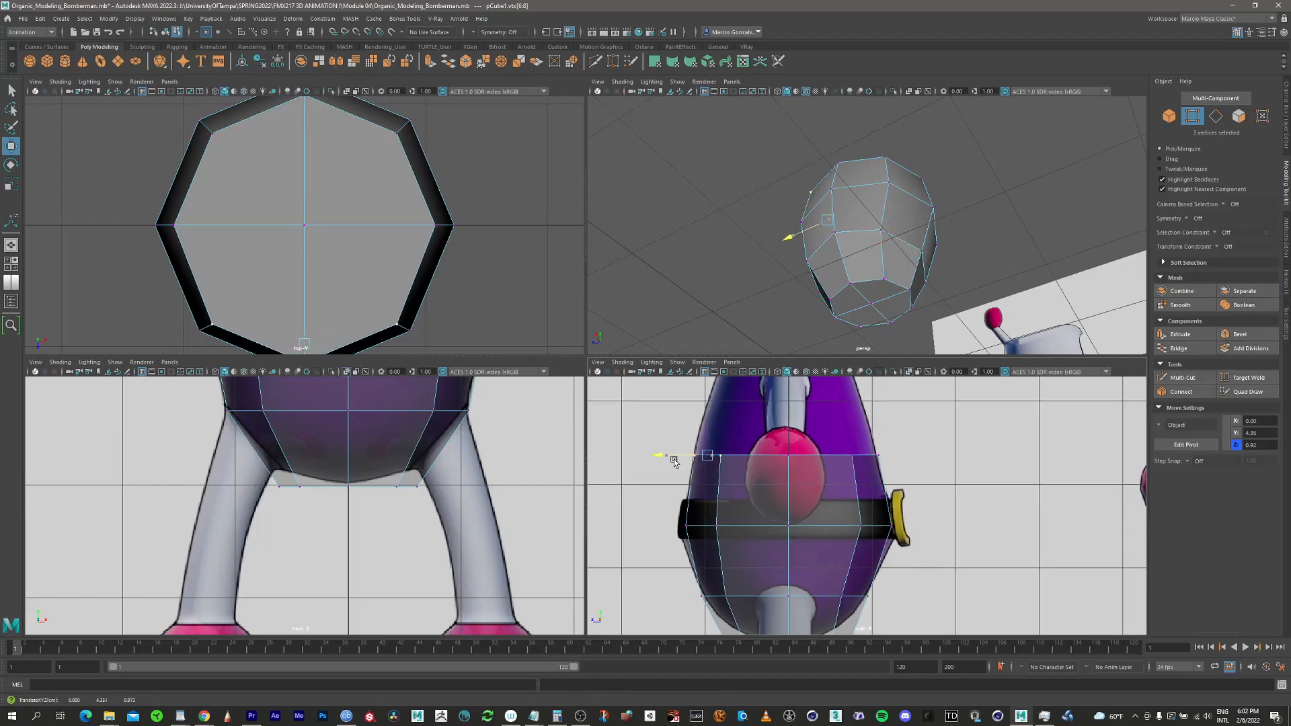
left_click_drag(684, 522, 658, 531)
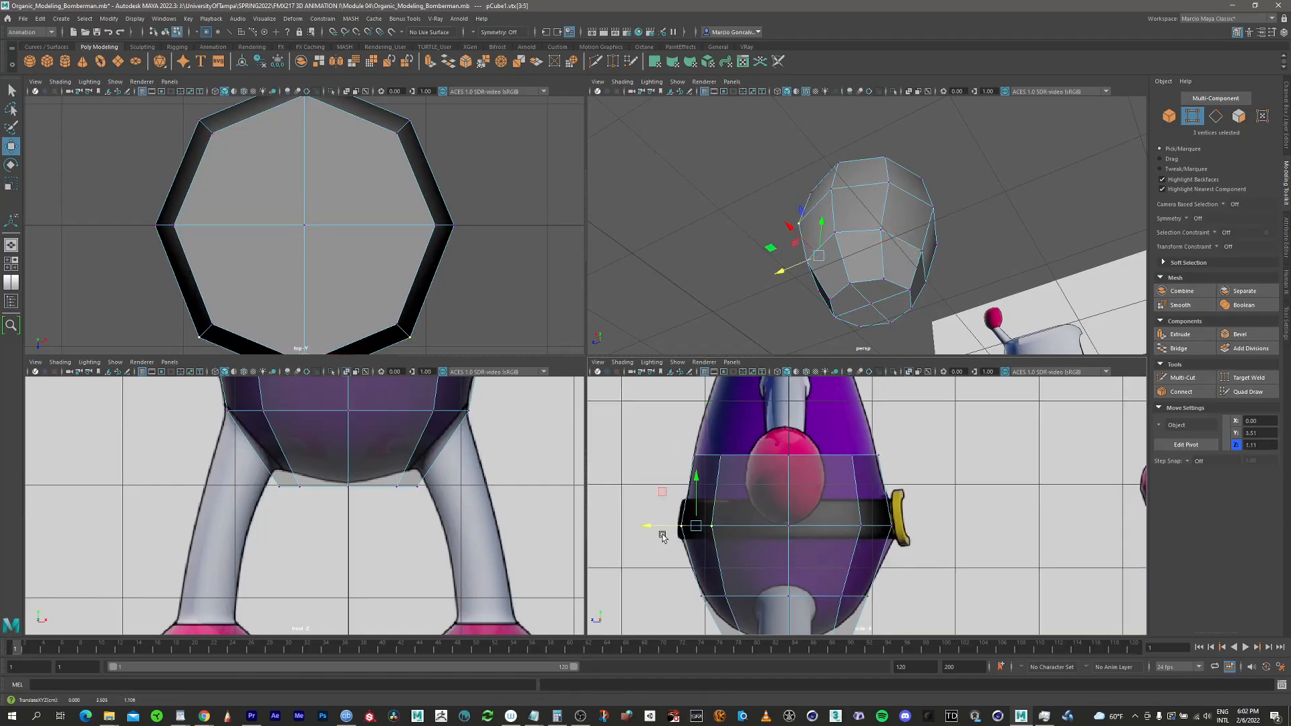
middle_click_drag(679, 496, 660, 381, "alt")
left_click_drag(723, 498, 722, 498)
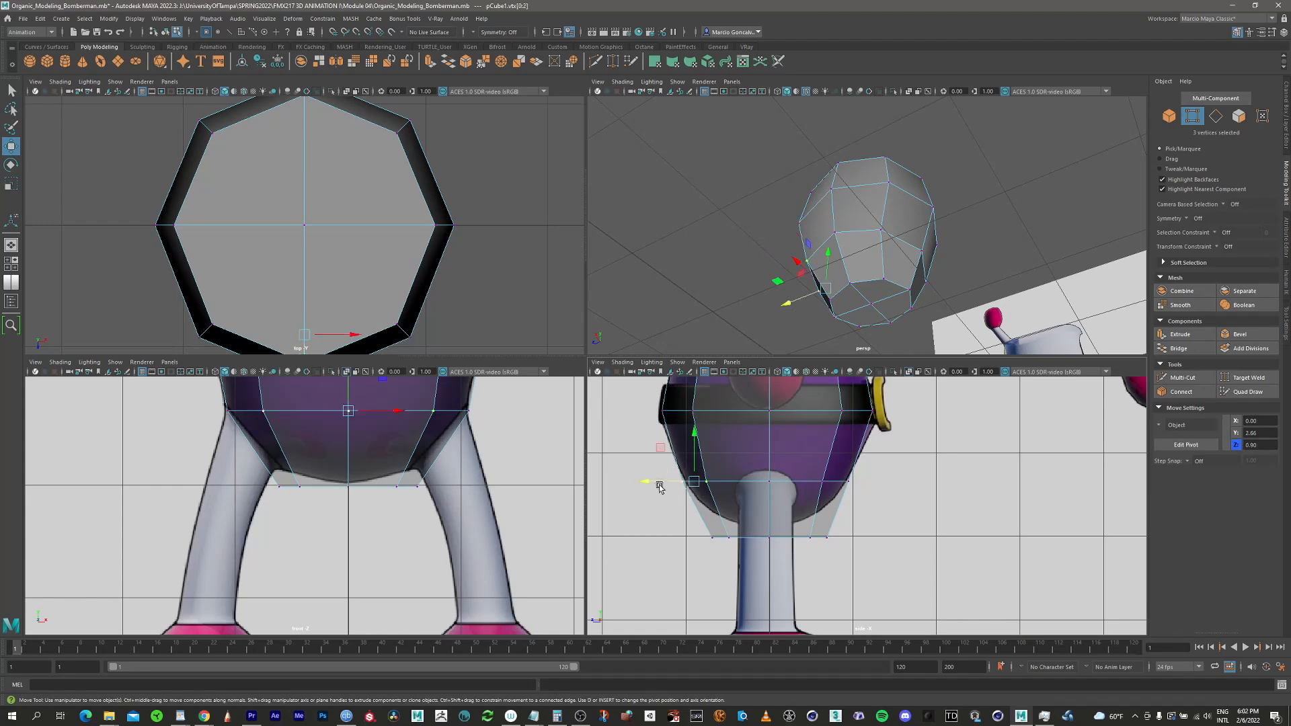
Raise the outermost front and rear vertices of the torso's underside to Y 2.27 to round it in the side view
middle_click_drag(657, 483, 619, 460, "alt")
scroll(806, 432, "up", 5)
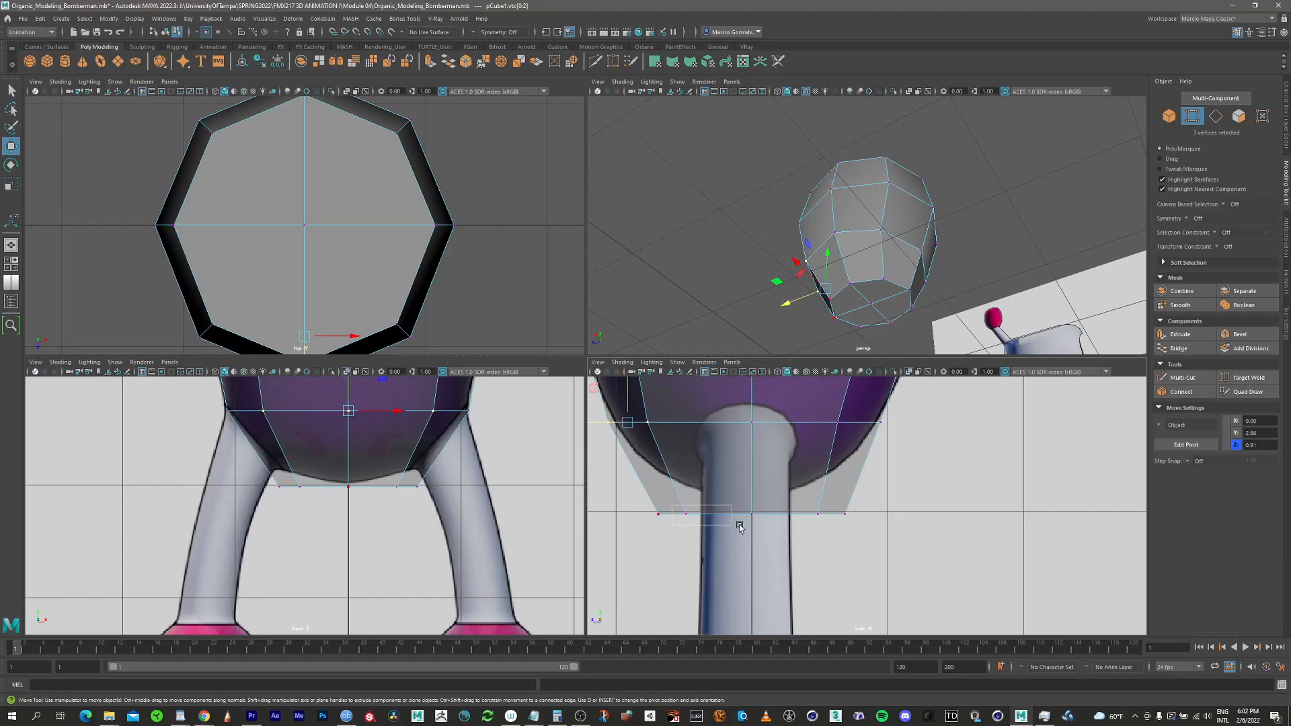
left_click_drag(740, 527, 718, 514)
key("r")
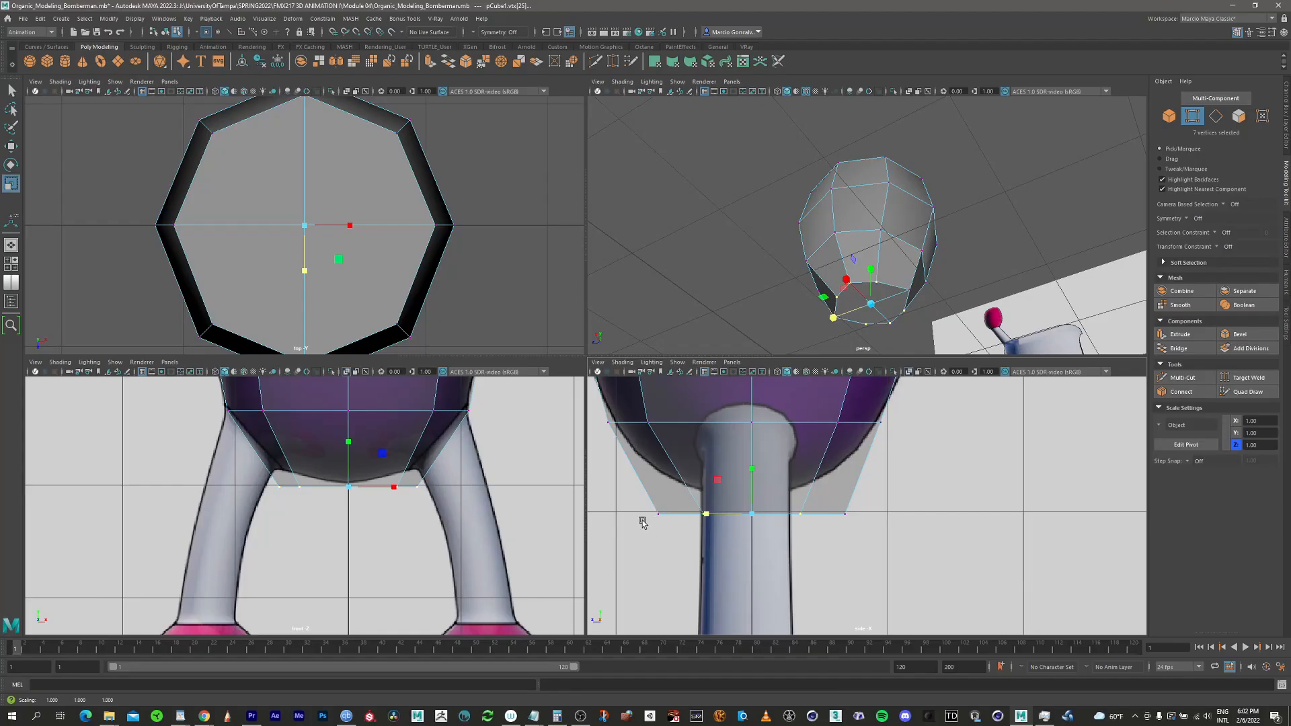
key("q")
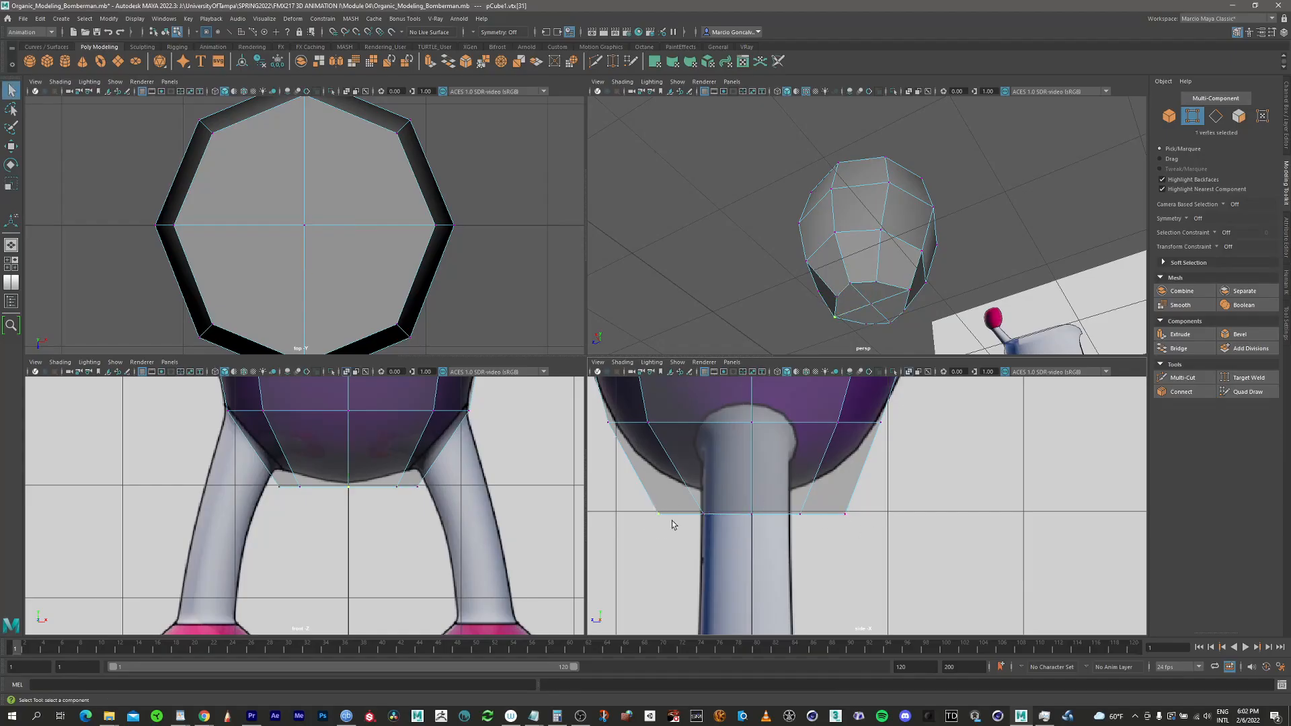
key("w")
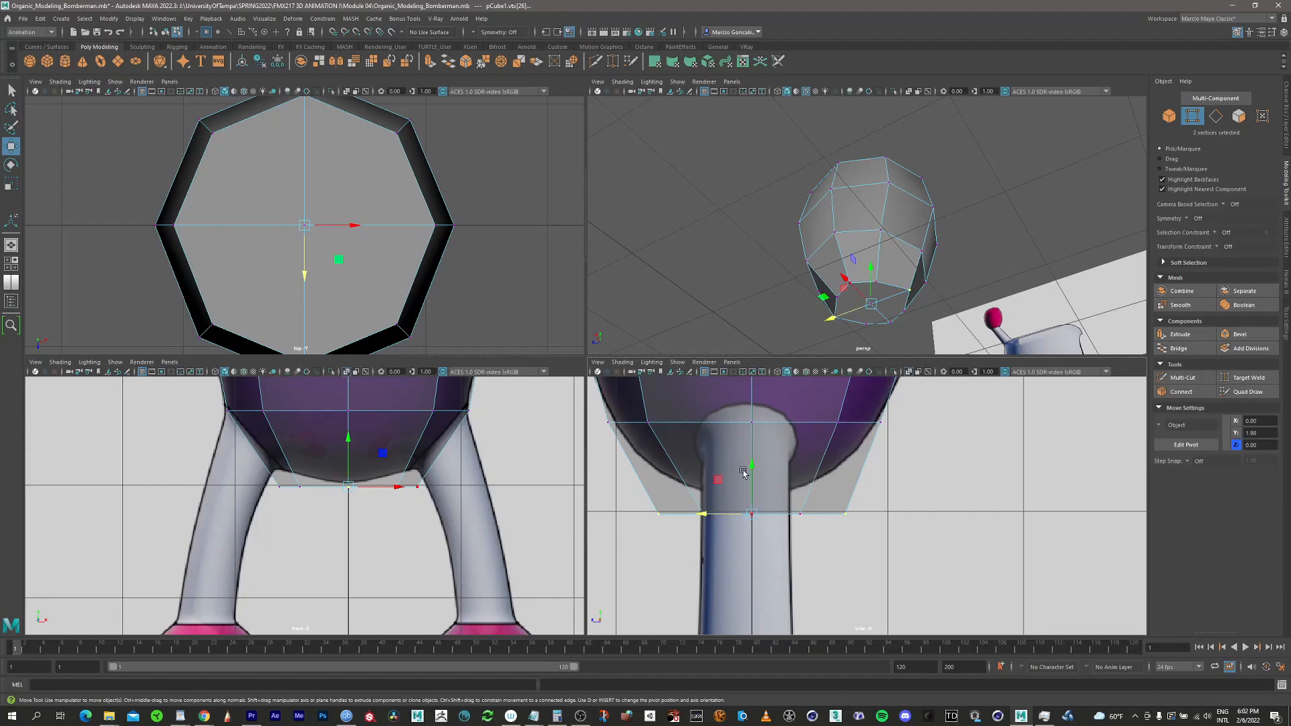
left_click_drag(743, 473, 743, 432)
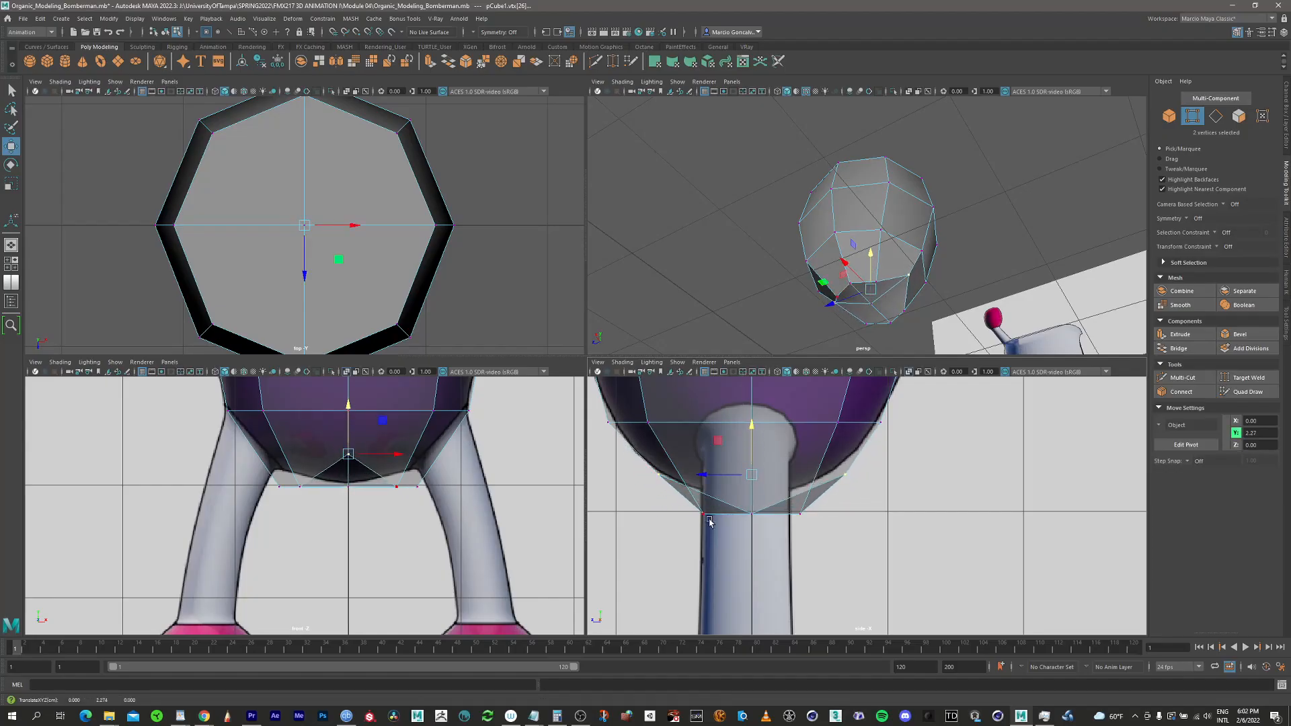
Raise the four intermediate underside vertices to about Y 2.15, and raise the middle ones onto the bottom edge of the side outline
left_click_drag(699, 536, 714, 506)
left_click_drag(812, 507, 813, 506, "shift")
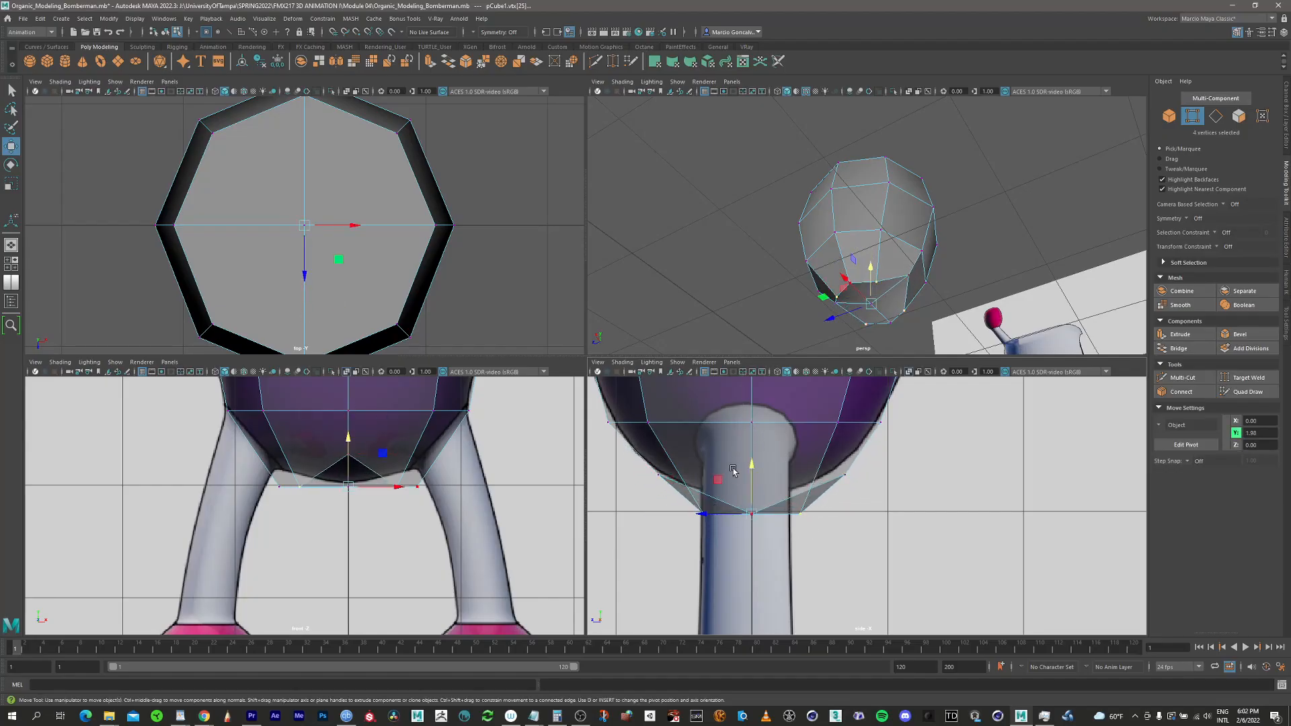
left_click_drag(750, 471, 752, 449)
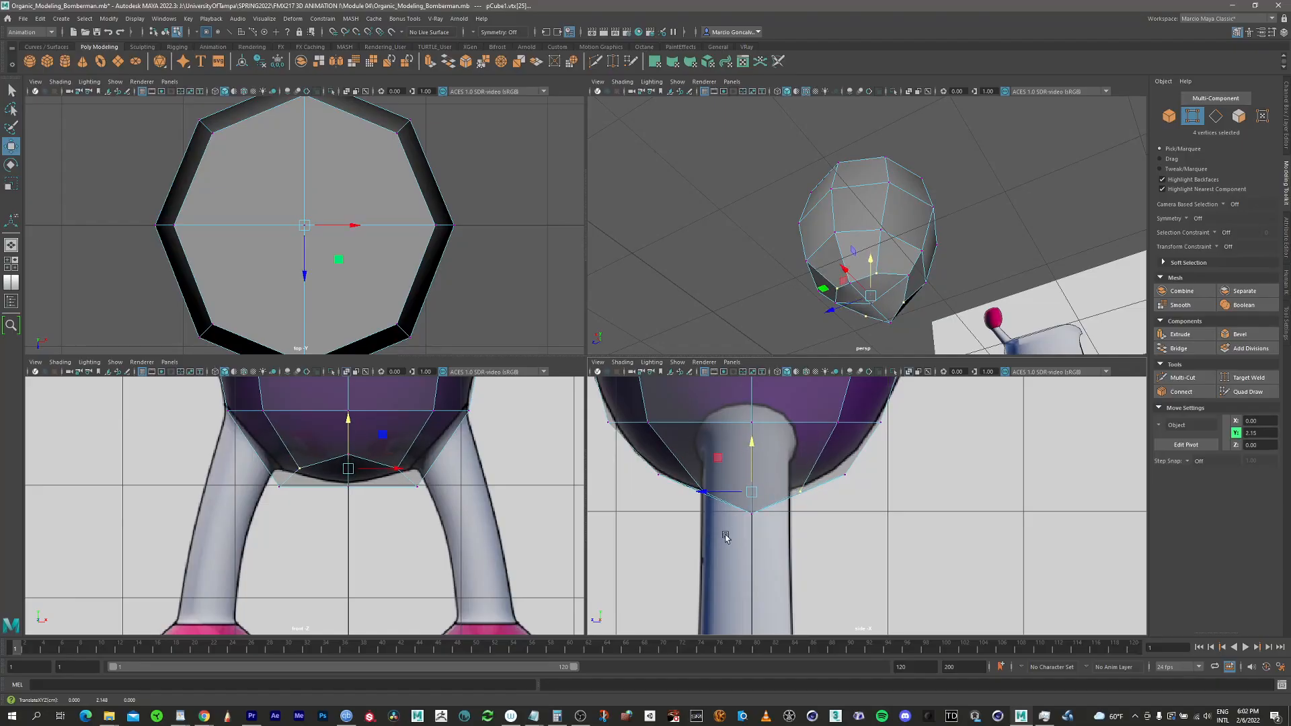
left_click_drag(724, 534, 752, 457)
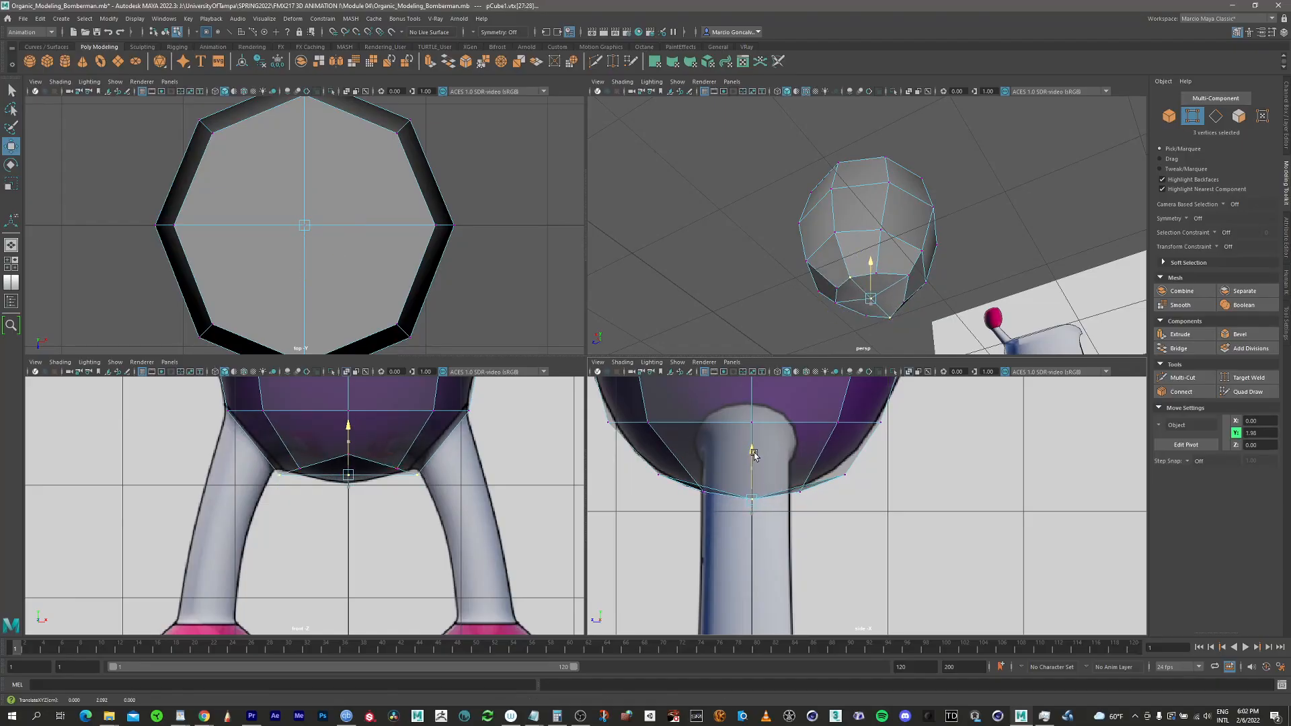
Select the frontmost and rearmost vertices of the underside and lower them to Y 2.17
scroll(400, 476, "down", 3)
middle_click_drag(400, 476, 466, 463, "alt")
right_click_drag(466, 463, 575, 410, "alt")
left_click_drag(912, 280, 822, 313, "alt")
right_click_drag(822, 313, 894, 269, "alt")
middle_click_drag(894, 269, 860, 226, "alt")
left_click_drag(860, 227, 840, 260, "alt")
left_click(914, 245)
left_click(815, 260, "shift")
right_click_drag(755, 410, 721, 437, "alt")
middle_click_drag(446, 431, 427, 529, "alt")
right_click_drag(488, 469, 411, 458, "alt")
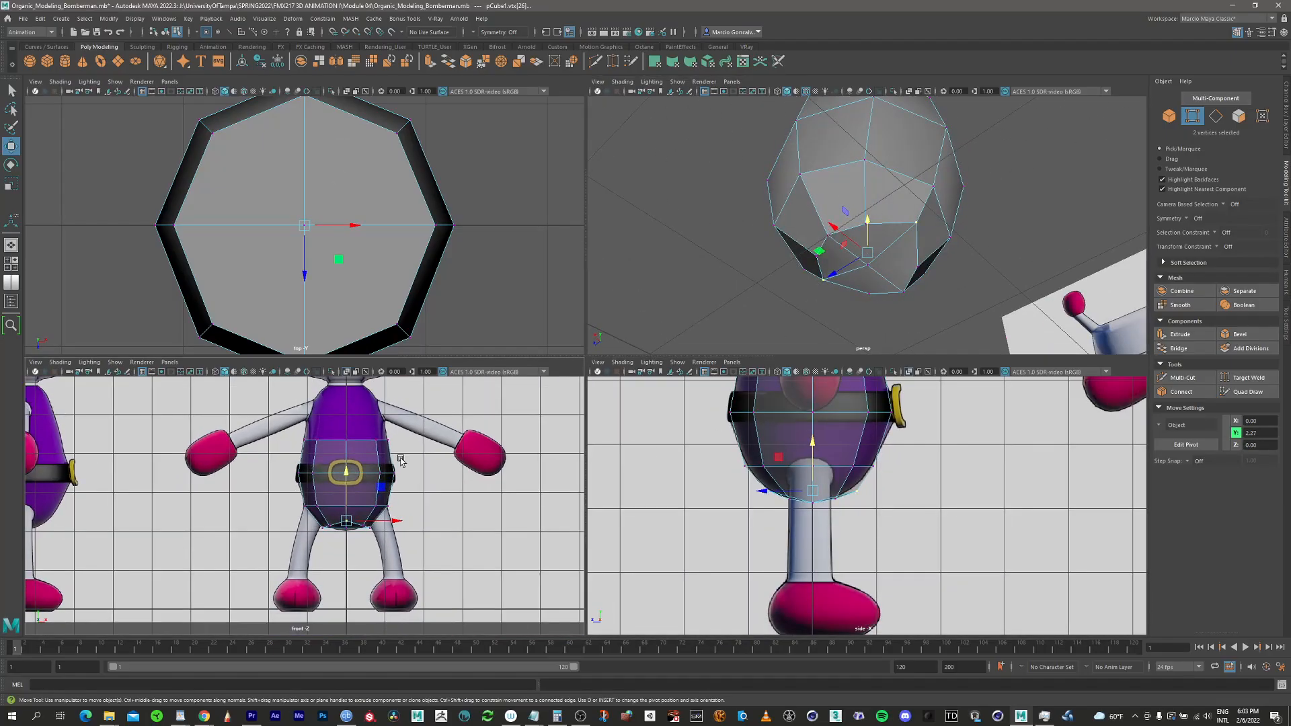
middle_click_drag(412, 458, 401, 501, "alt")
left_click_drag(848, 226, 944, 273, "alt")
left_click_drag(871, 245, 905, 234)
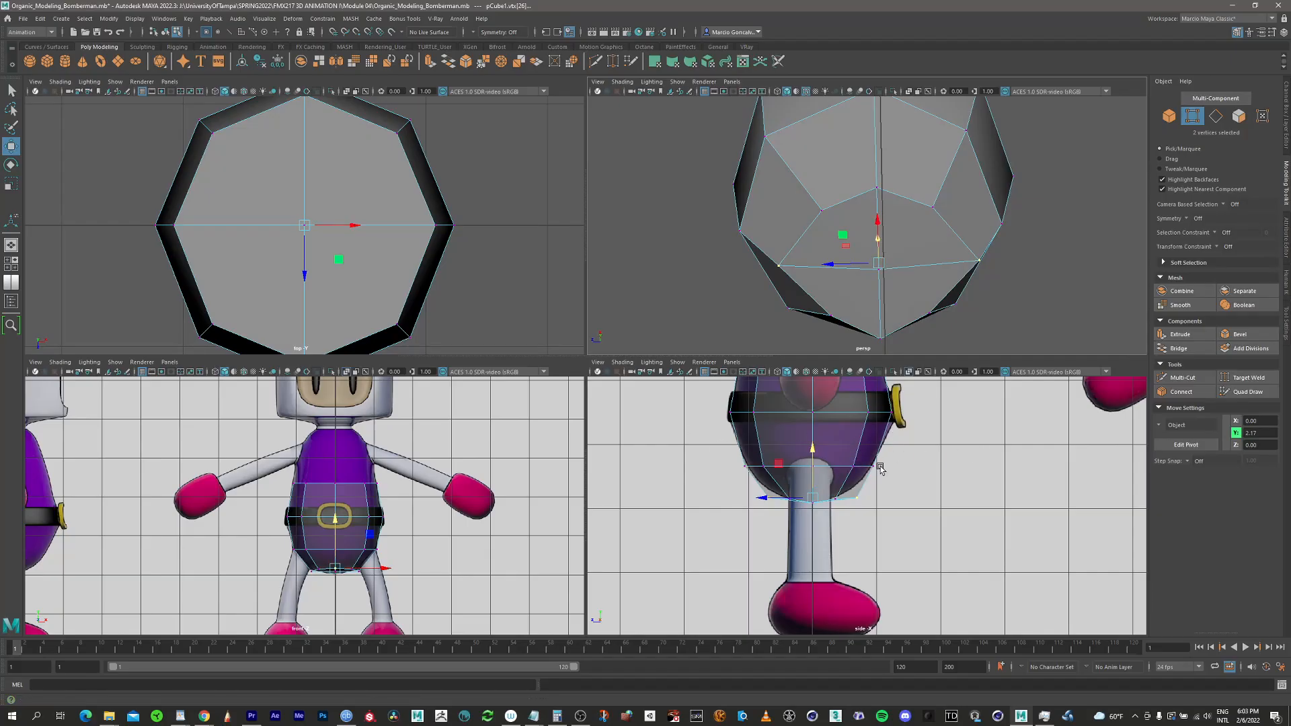
Scale the frontmost and rearmost underside vertices closer together along Z to even out the bottom ring
left_click_drag(868, 209, 887, 238, "alt")
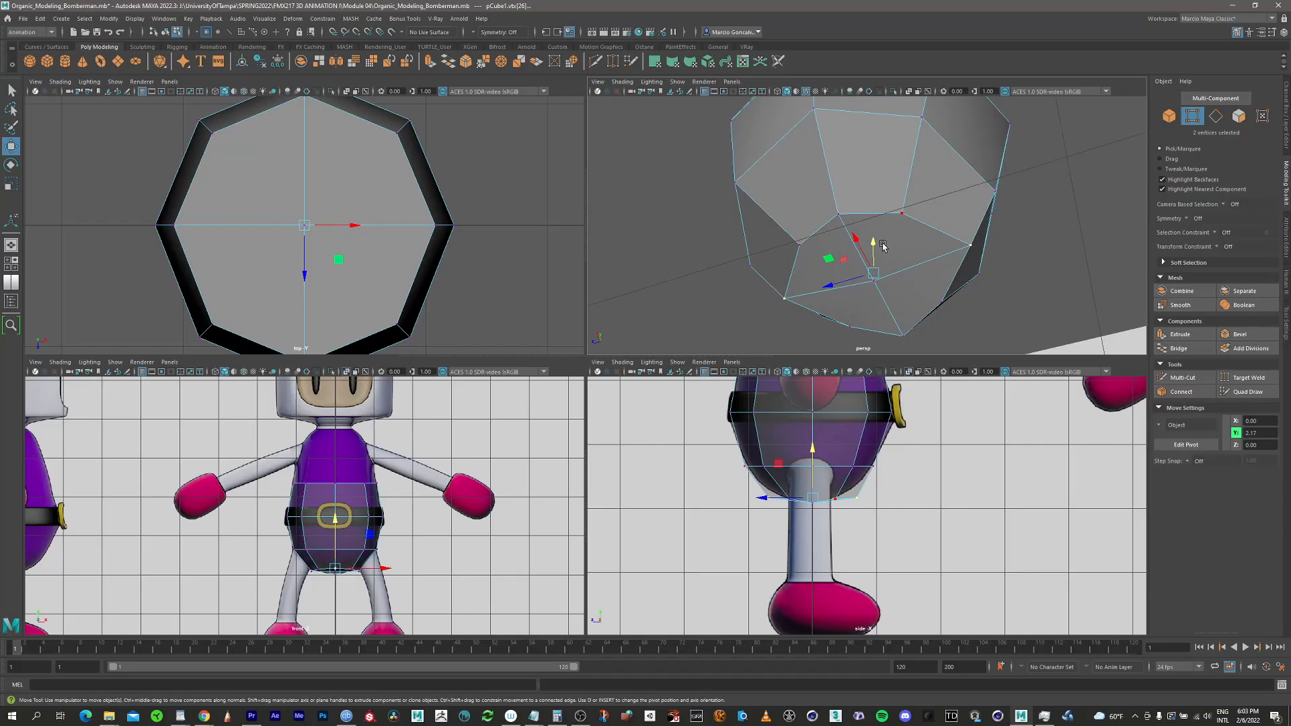
key("r")
left_click_drag(833, 285, 851, 190)
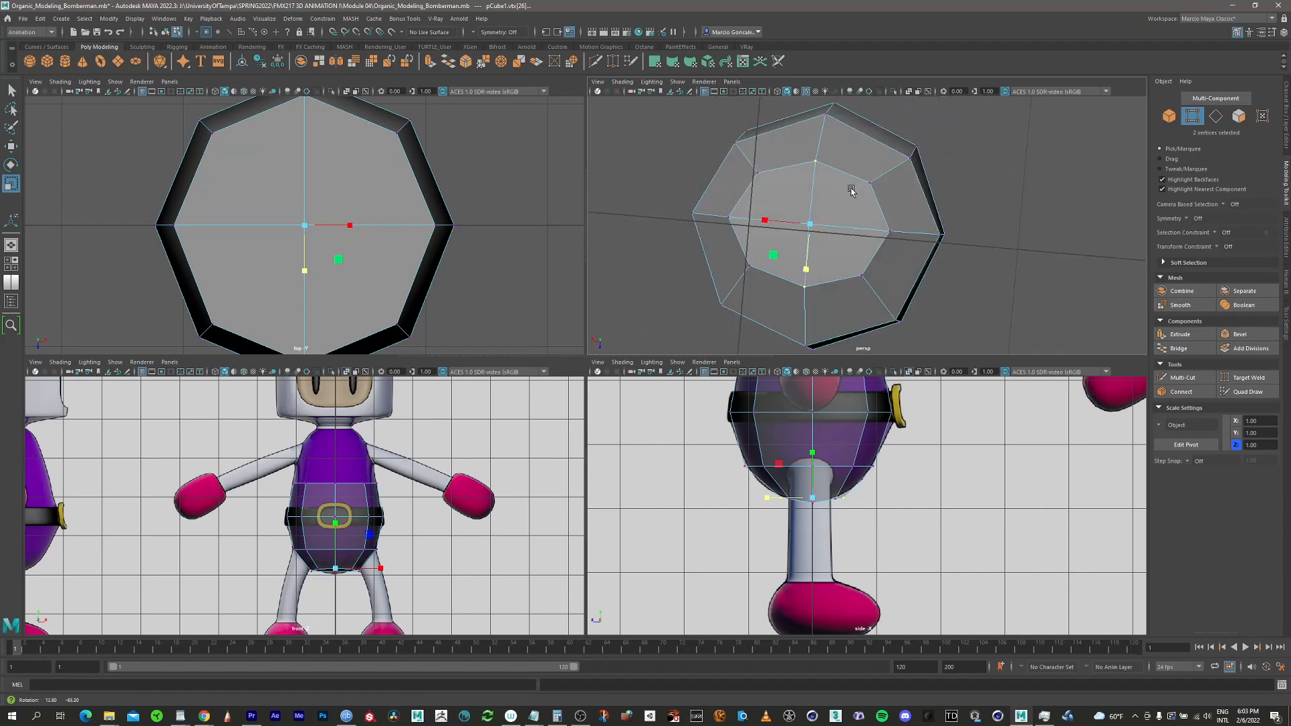
left_click_drag(806, 269, 858, 219)
Adjust the two outer side vertices of the underside to Y 2.14 and its center vertex to Y 2.05
key("q")
key("w")
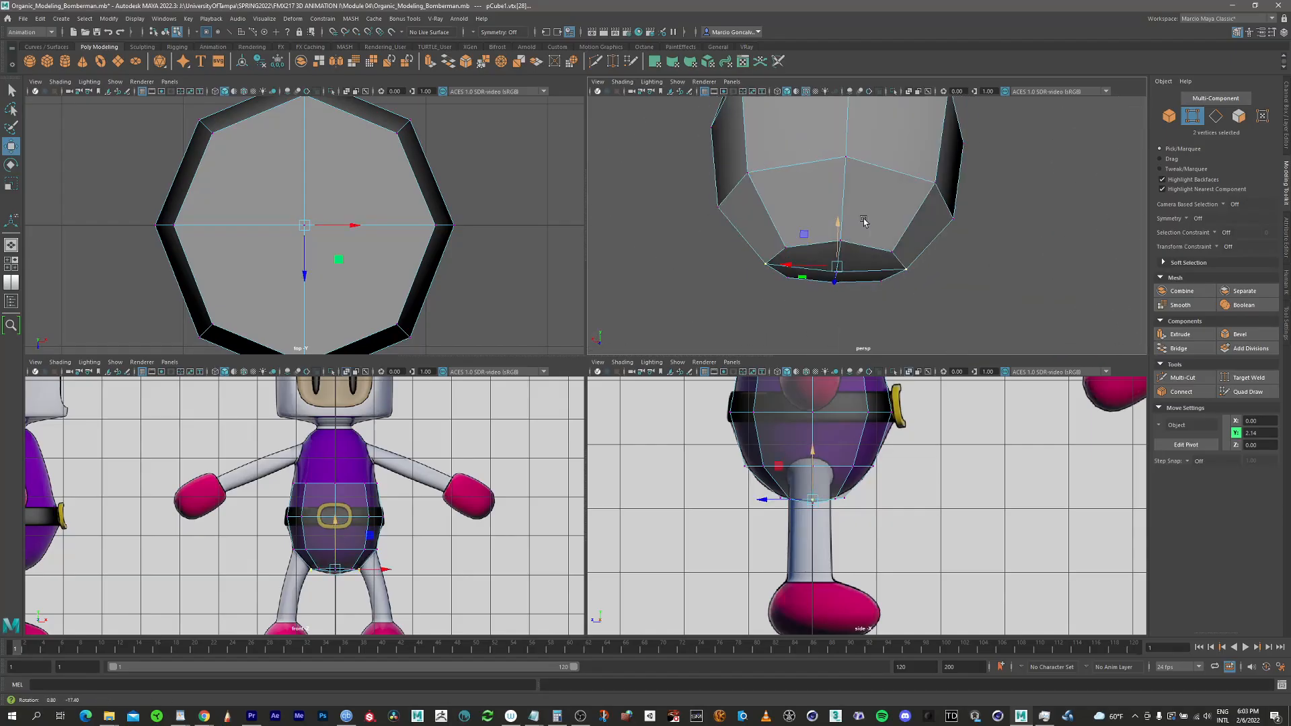
left_click(840, 275)
left_click_drag(839, 270, 841, 234)
right_click_drag(842, 234, 856, 241, "alt")
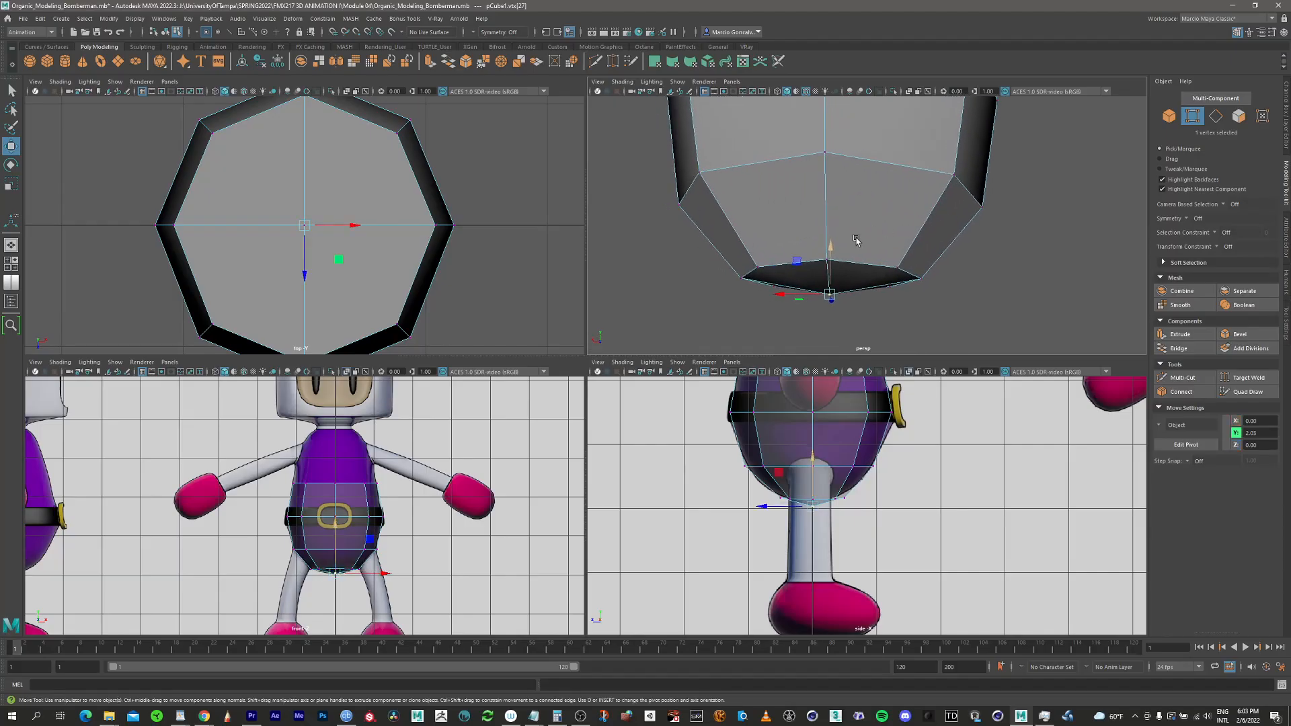
Select the front and rear vertices of the bottom ring together and lower them to Y 2.07
left_click(827, 260)
left_click(827, 261)
left_click_drag(830, 274, 978, 281, "alt")
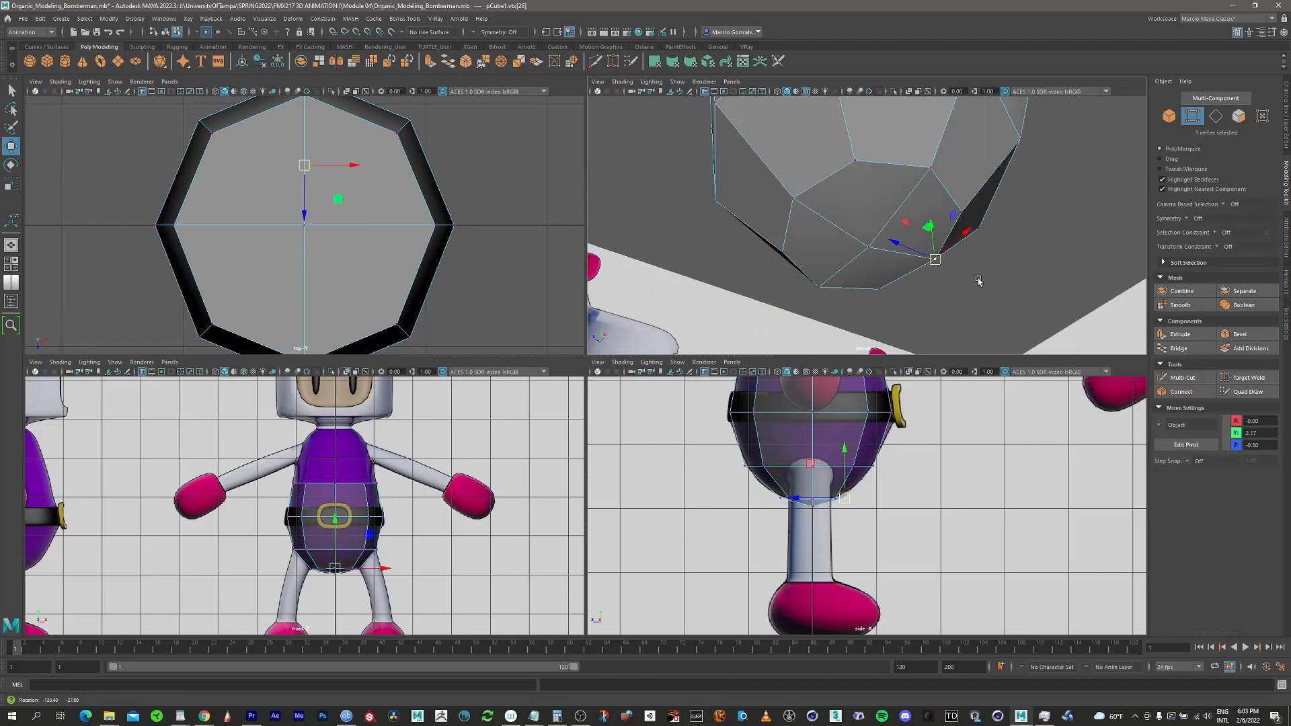
left_click(796, 199, "shift")
left_click_drag(876, 217, 743, 257, "alt")
left_click_drag(831, 224, 832, 243)
left_click_drag(861, 247, 905, 249, "alt")
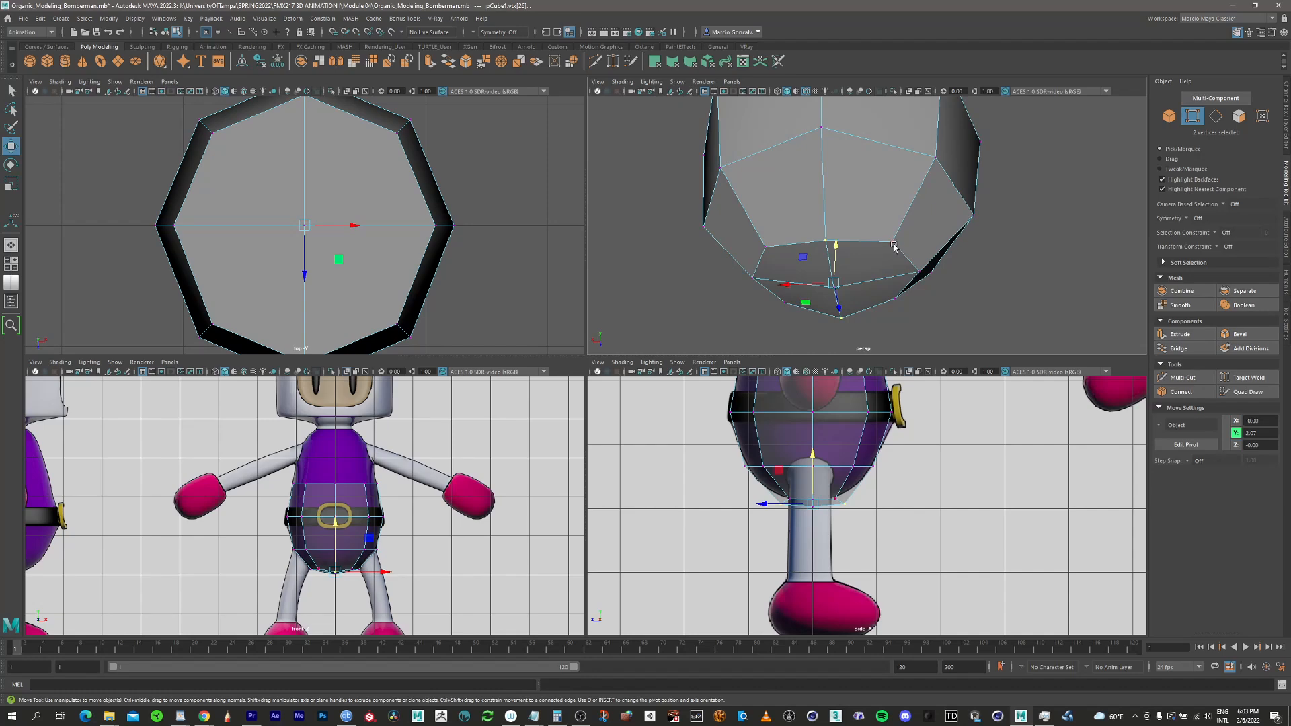
Select the four front and rear edges of the bottom ring and move them up to Y 2.20
left_click(1215, 116)
left_click(1215, 116)
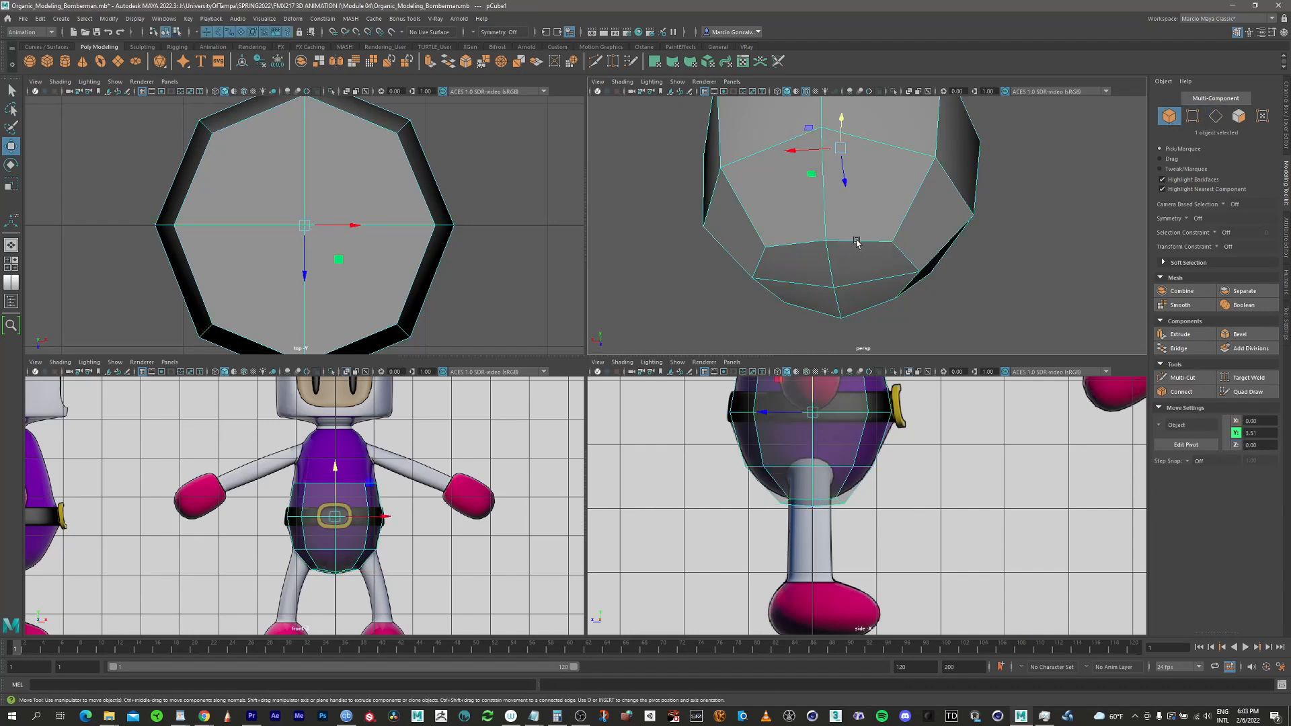
left_click(1216, 117)
left_click(857, 241)
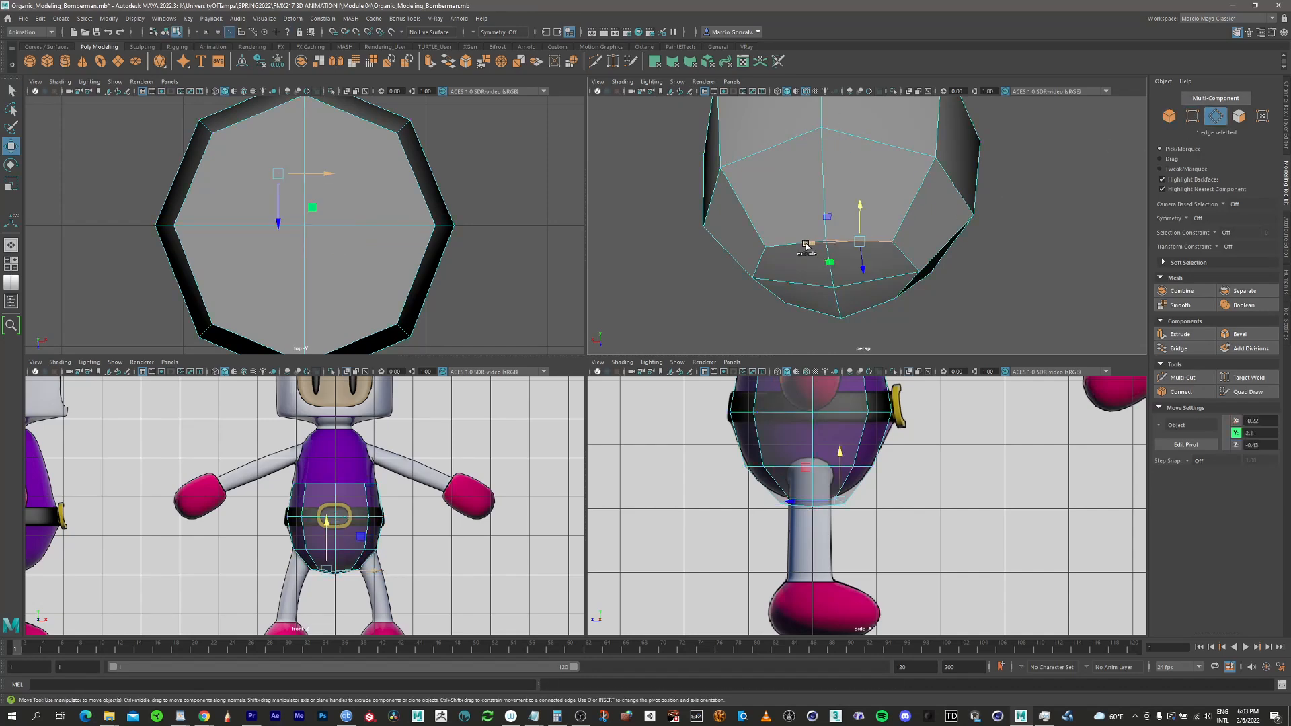
left_click(795, 244, "shift")
left_click_drag(795, 243, 835, 274, "alt")
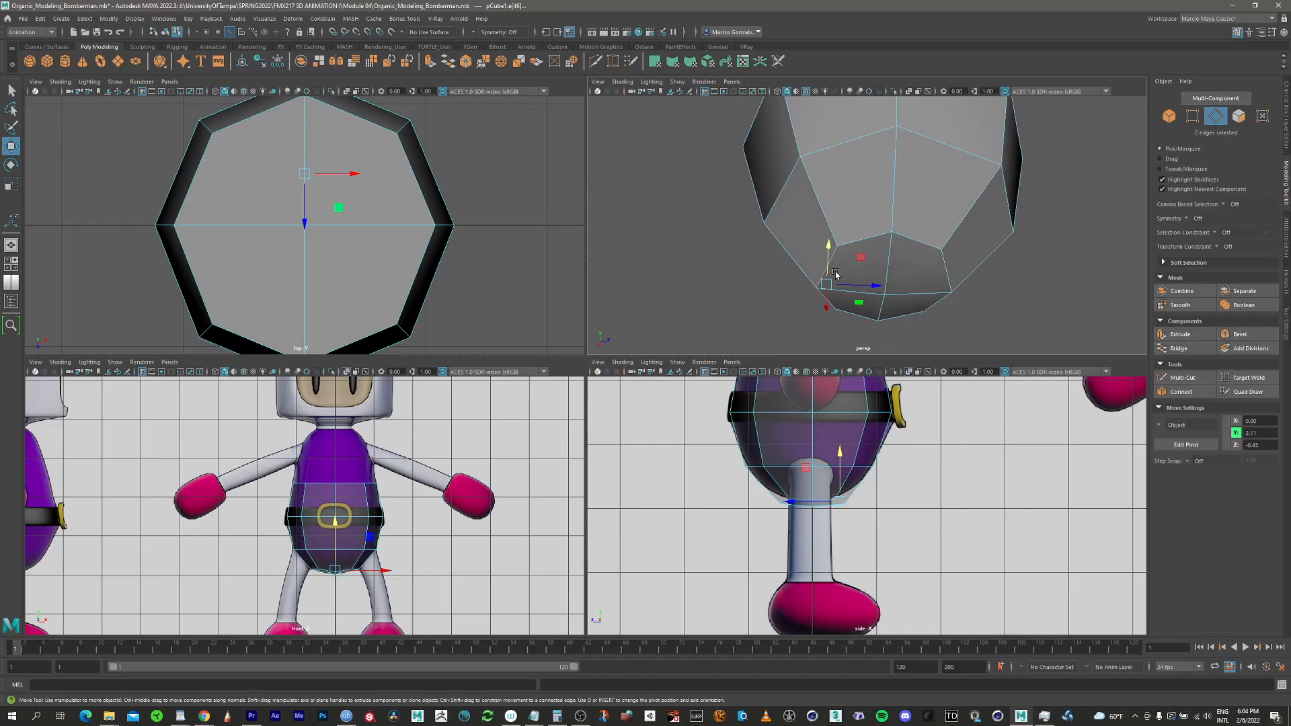
left_click(948, 266, "shift")
left_click_drag(948, 265, 918, 270, "alt")
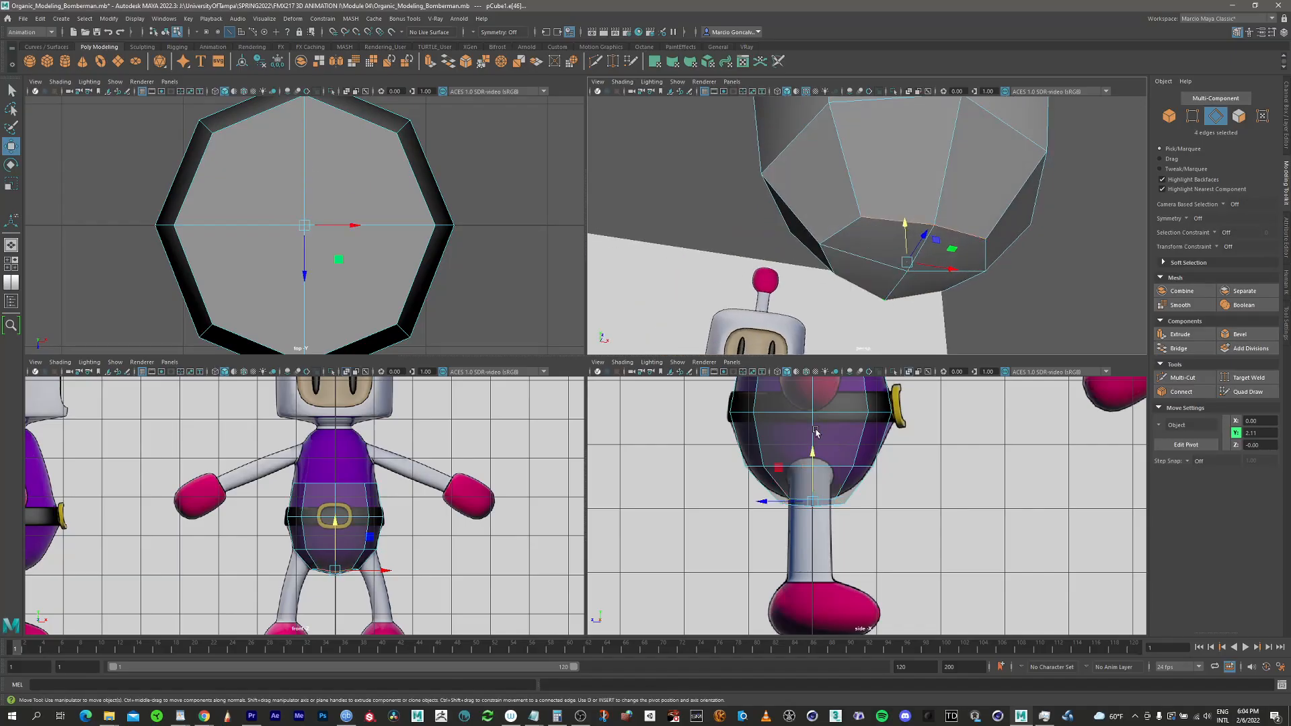
left_click_drag(813, 455, 813, 451)
Select the four top faces of the torso and extrude them upward in three segments to Y 5.74 at the neck base
left_click_drag(800, 252, 1003, 317, "alt")
left_click_drag(934, 205, 847, 278, "alt")
middle_click_drag(847, 277, 821, 293, "alt")
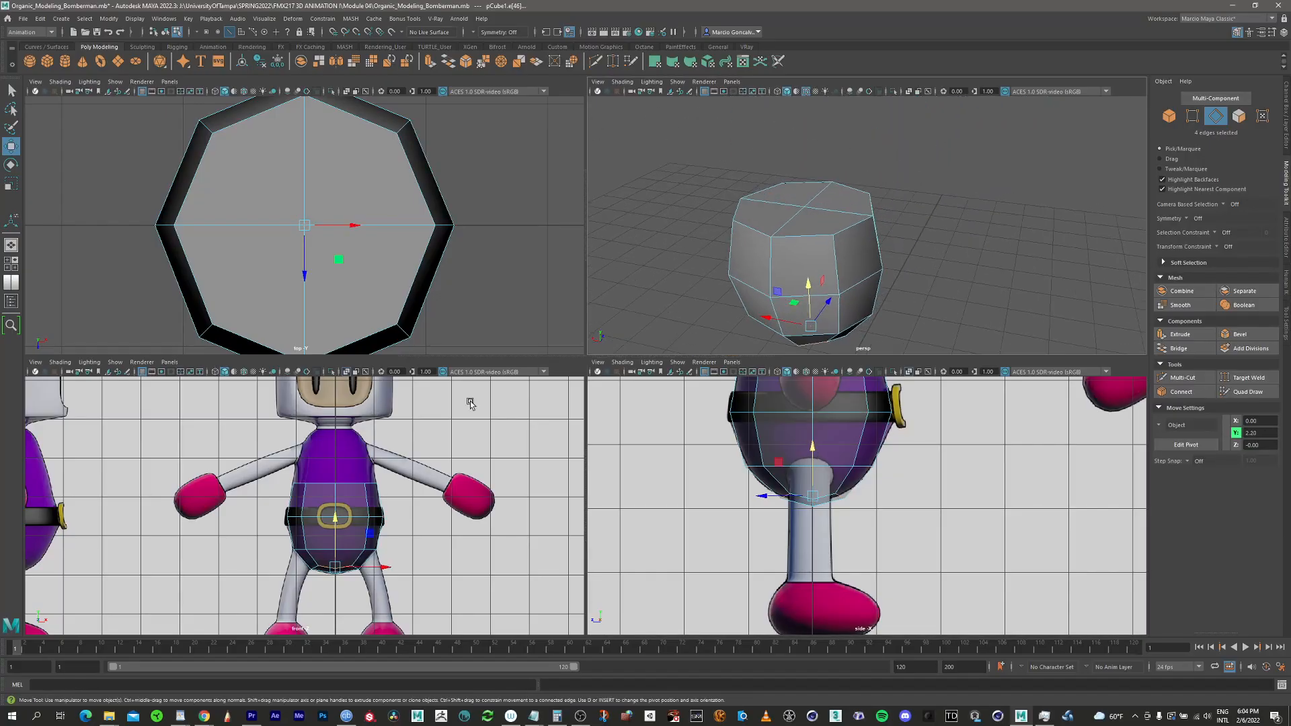
left_click(1239, 116)
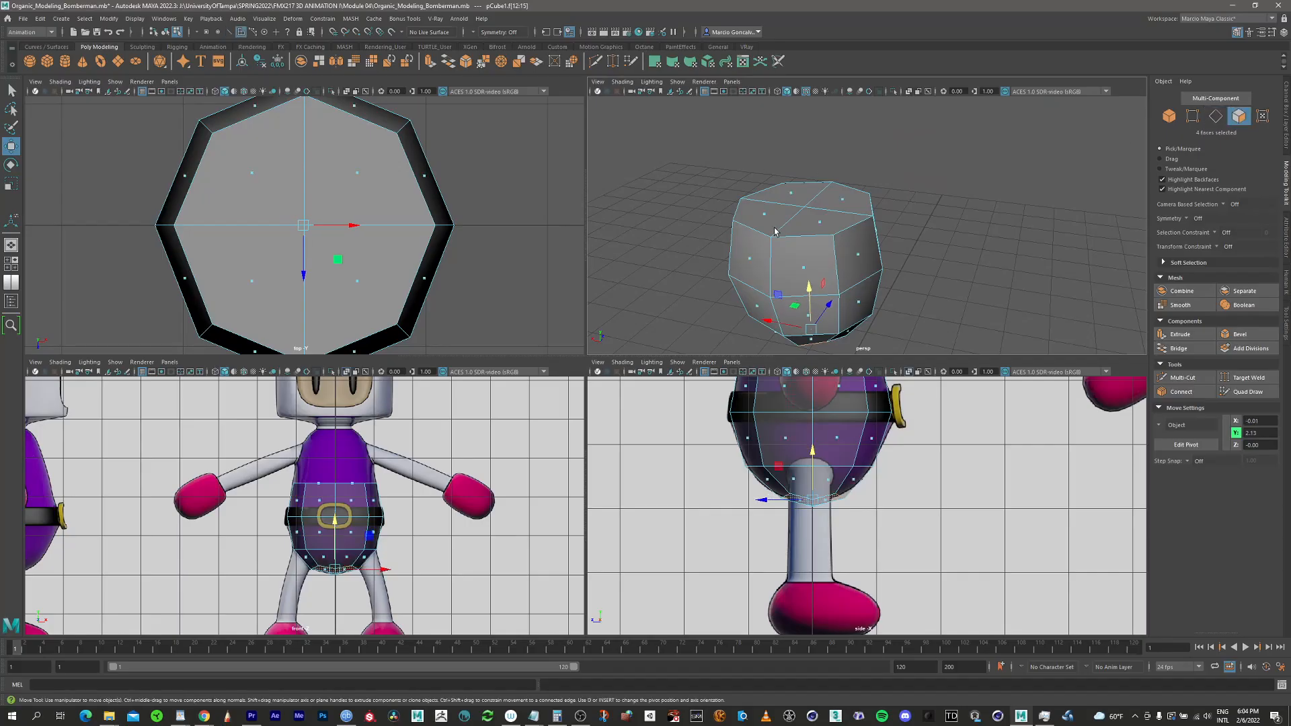
left_click(840, 205)
left_click(808, 193, "shift")
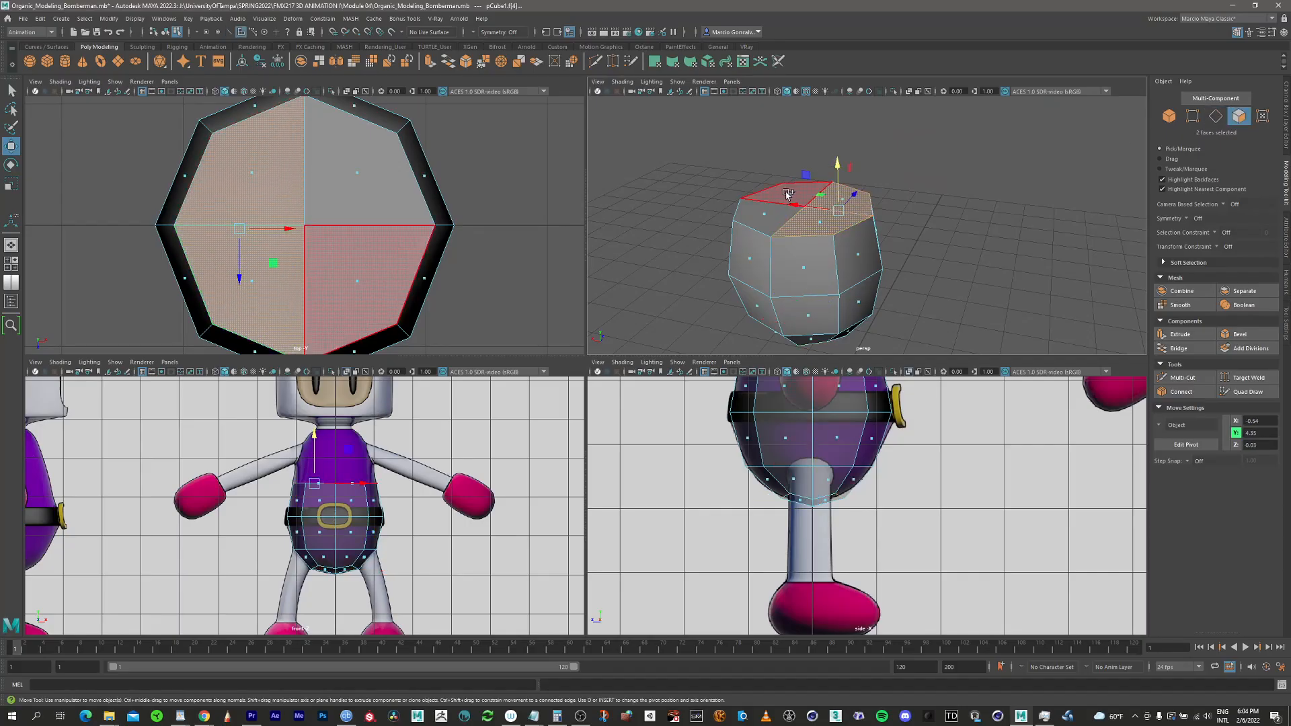
left_click(787, 190, "shift")
left_click(763, 214, "shift")
middle_click_drag(358, 448, 398, 508, "alt")
right_click_drag(399, 507, 677, 424, "alt")
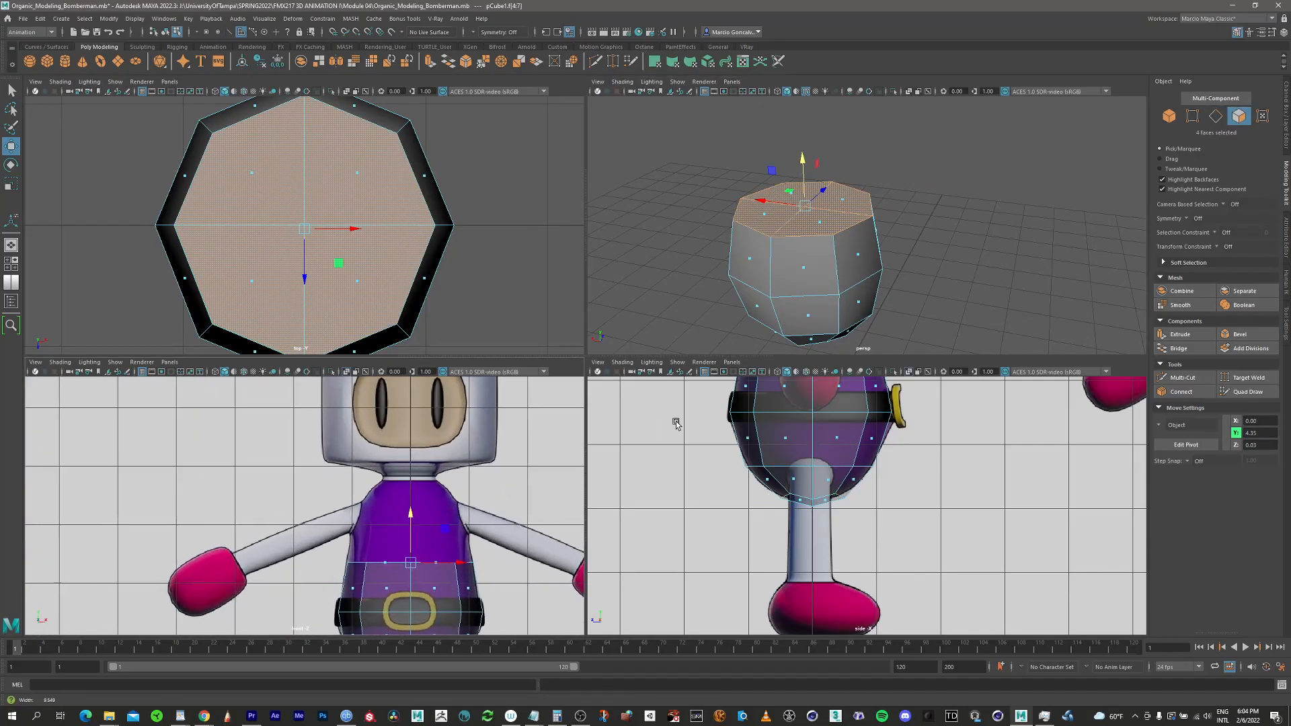
middle_click_drag(477, 496, 377, 446, "alt")
right_click_drag(376, 447, 556, 401, "alt")
middle_click_drag(346, 441, 359, 476, "alt")
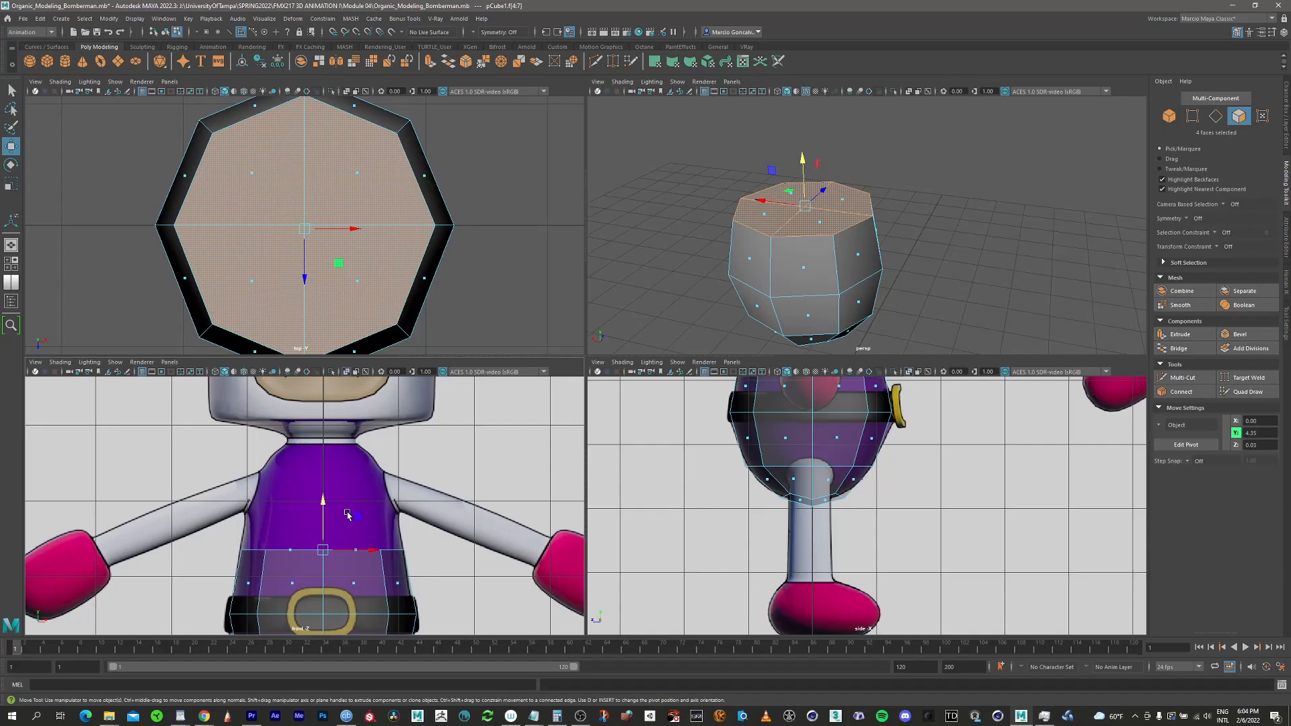
left_click_drag(326, 514, 323, 418, "shift")
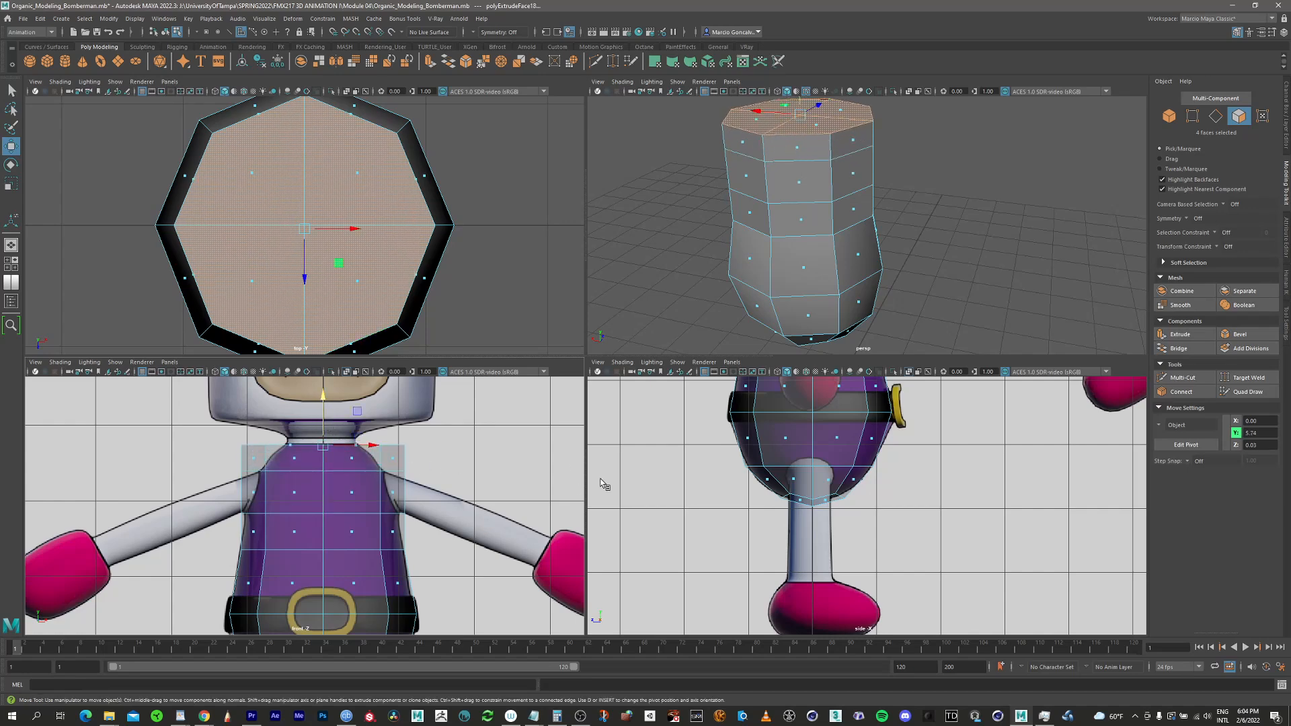
Select the vertices of the lowest newly extruded ring and scale them inward along X to match the front reference silhouette
middle_click_drag(730, 423, 737, 524, "alt")
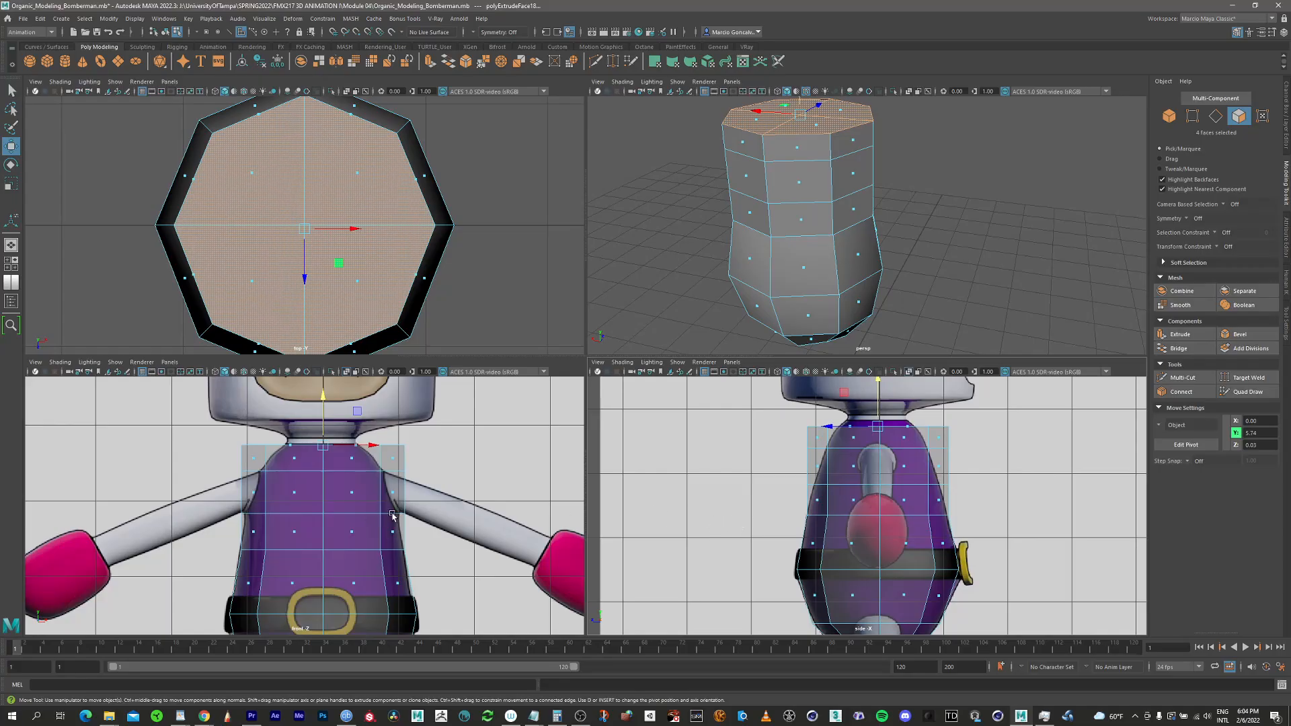
scroll(390, 511, "up", 3)
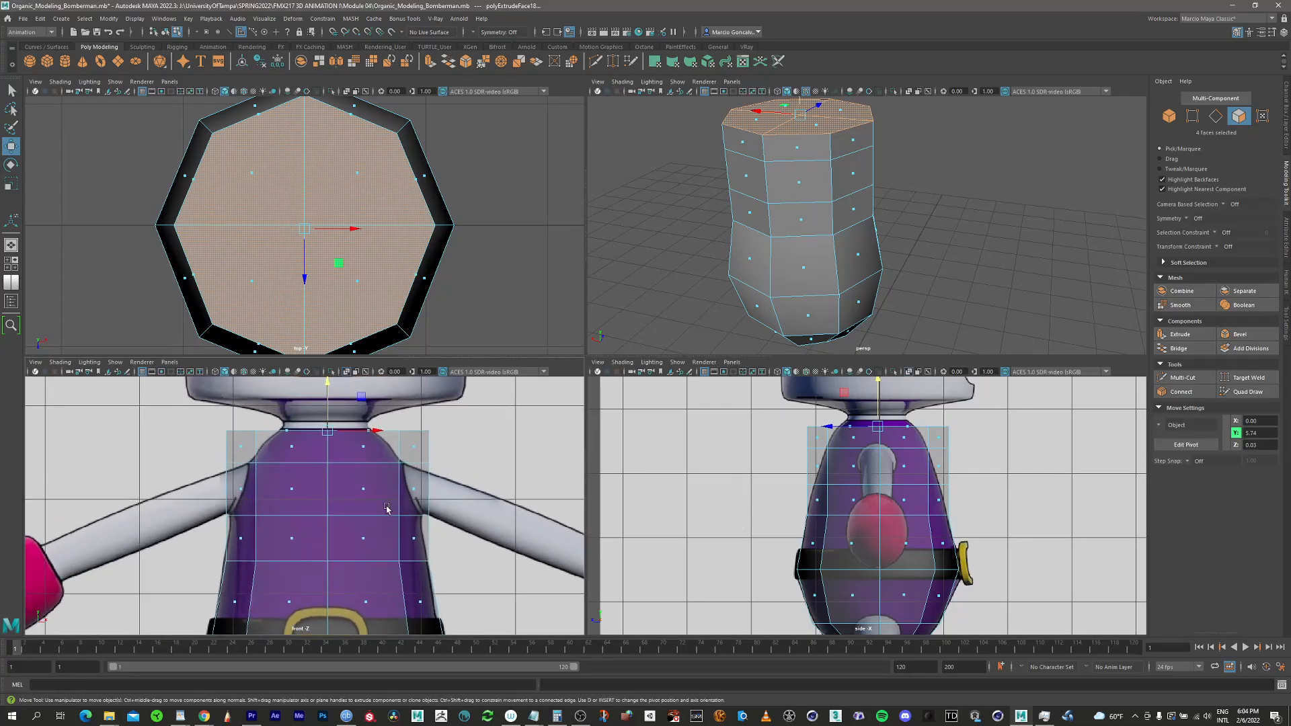
right_click_drag(387, 507, 289, 494)
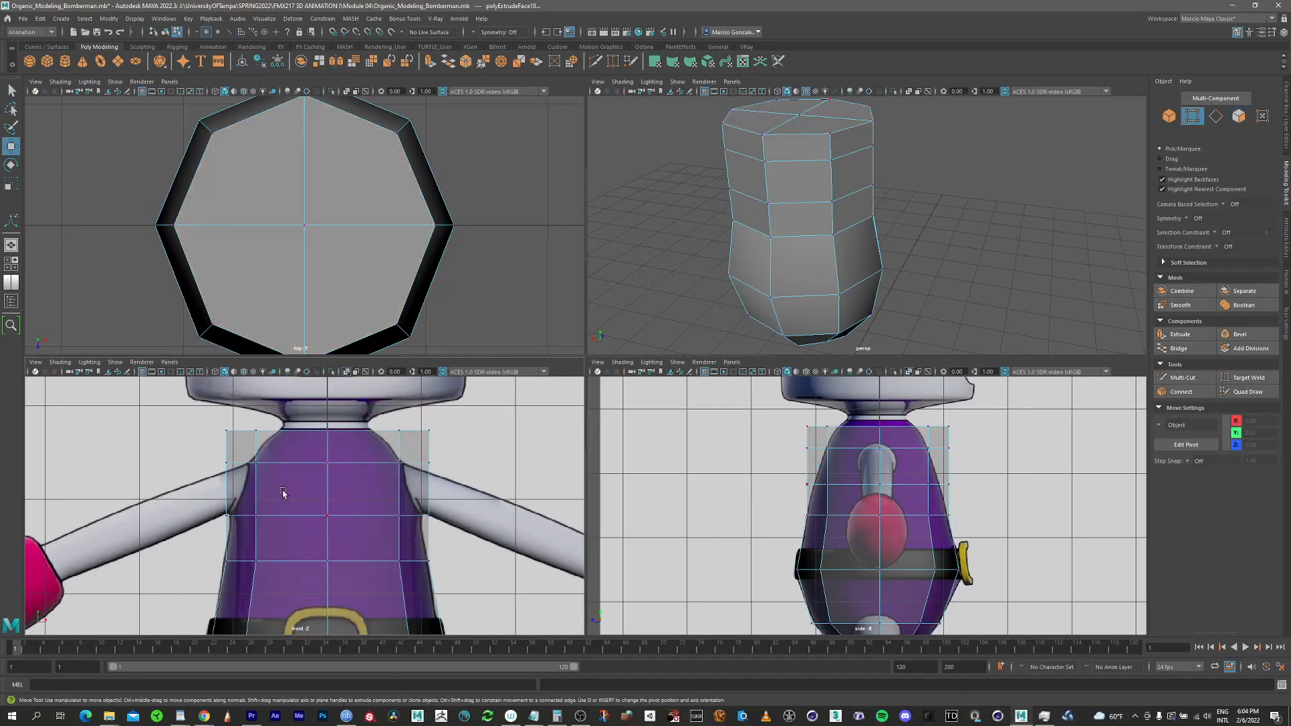
key("q")
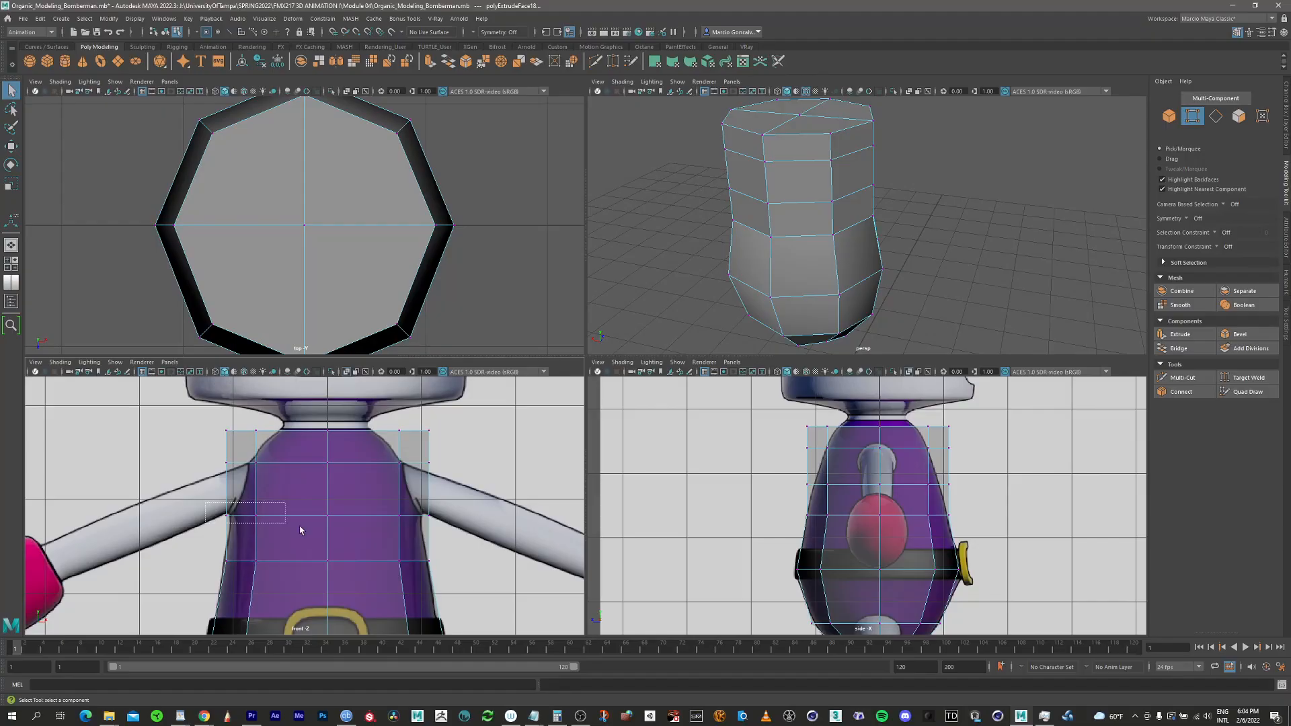
left_click_drag(300, 530, 361, 519)
key("r")
Scale the shoulder-level ring and the topmost ring of vertices inward along X to follow the shoulders and neck in the front reference
key("q")
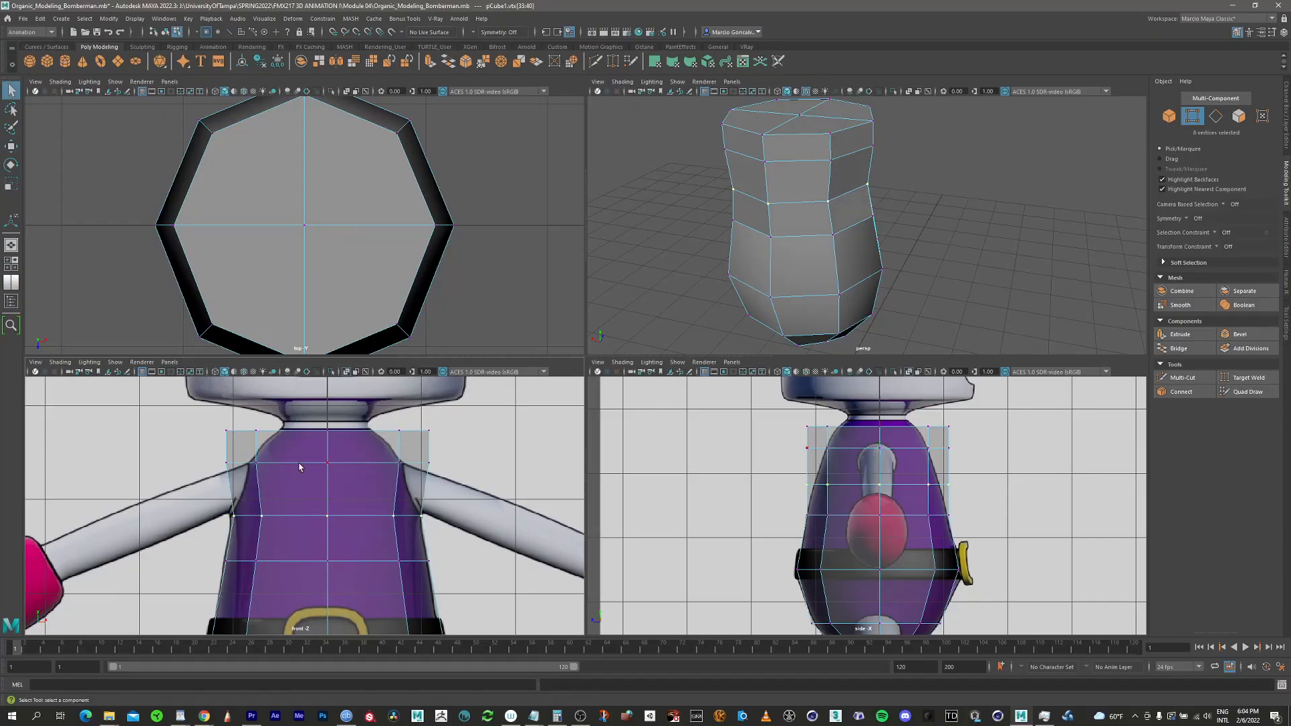
left_click_drag(453, 494, 453, 494)
key("r")
left_click_drag(369, 463, 363, 464)
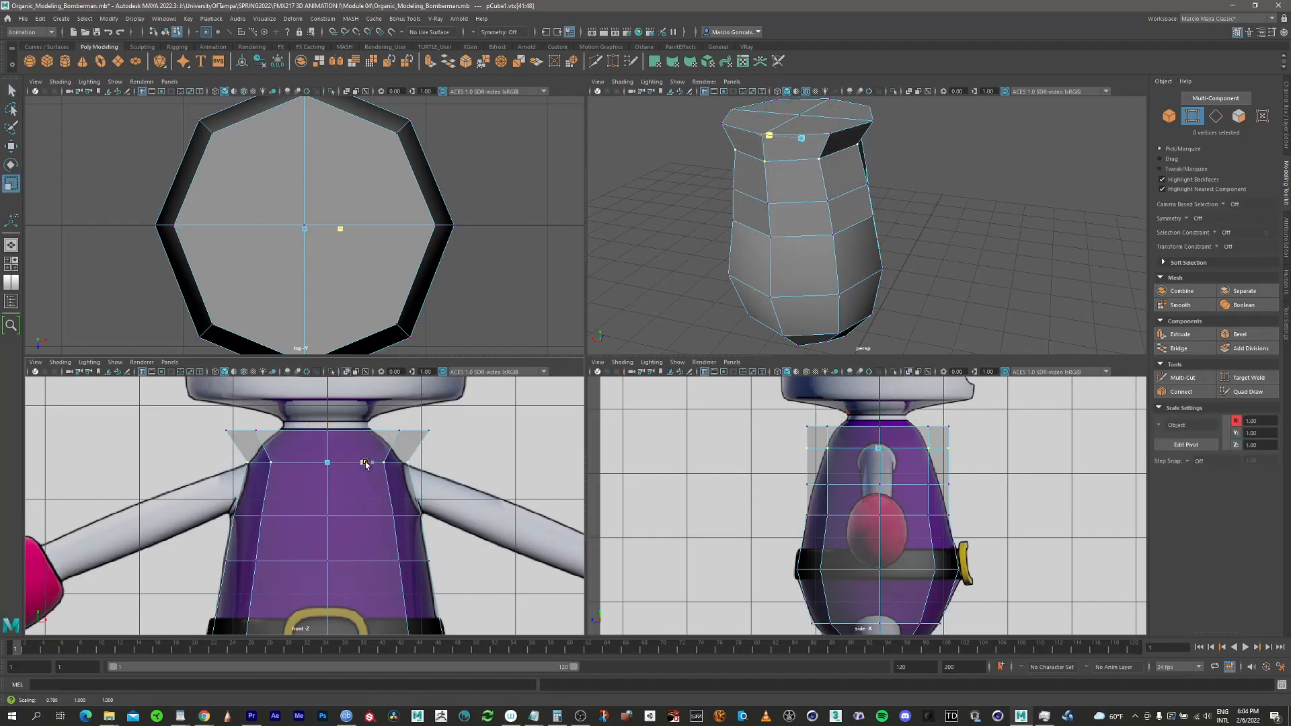
key("q")
left_click_drag(207, 418, 351, 434)
key("r")
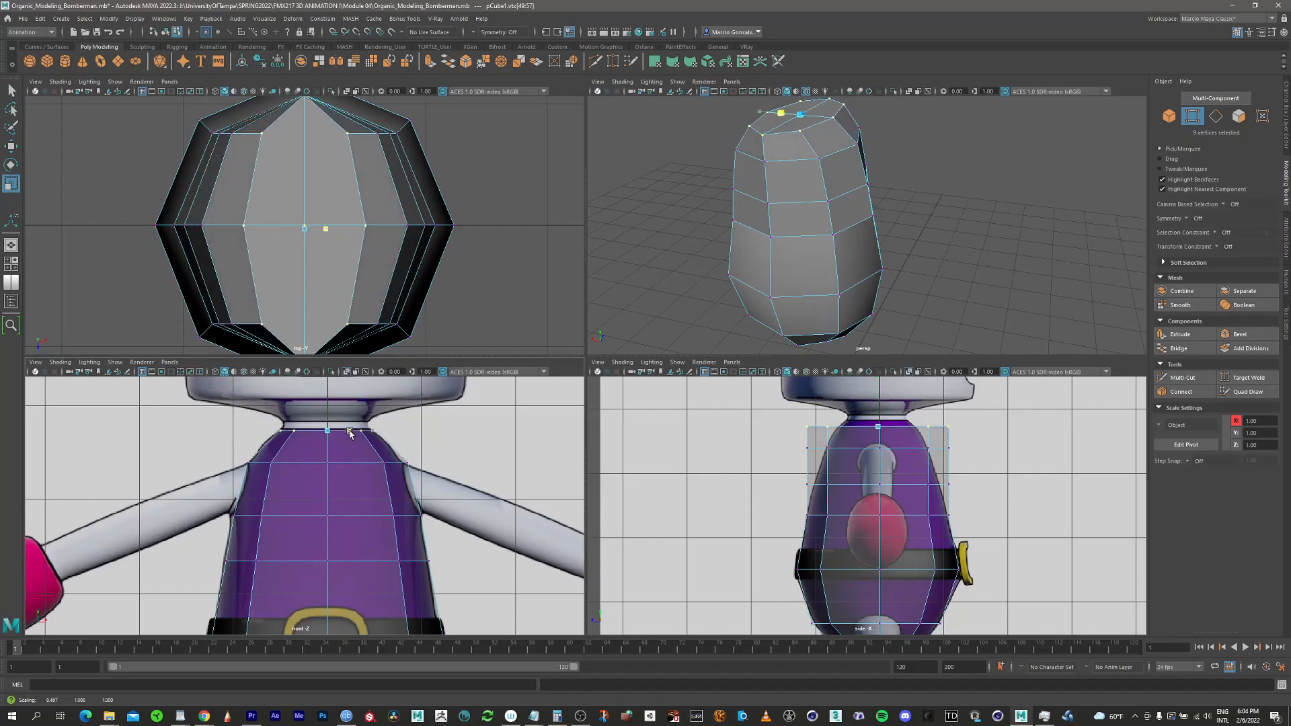
Scale the vertices of the lowest newly extruded ring inward along Z to match the side reference silhouette
key("w")
middle_click_drag(806, 486, 689, 487, "alt")
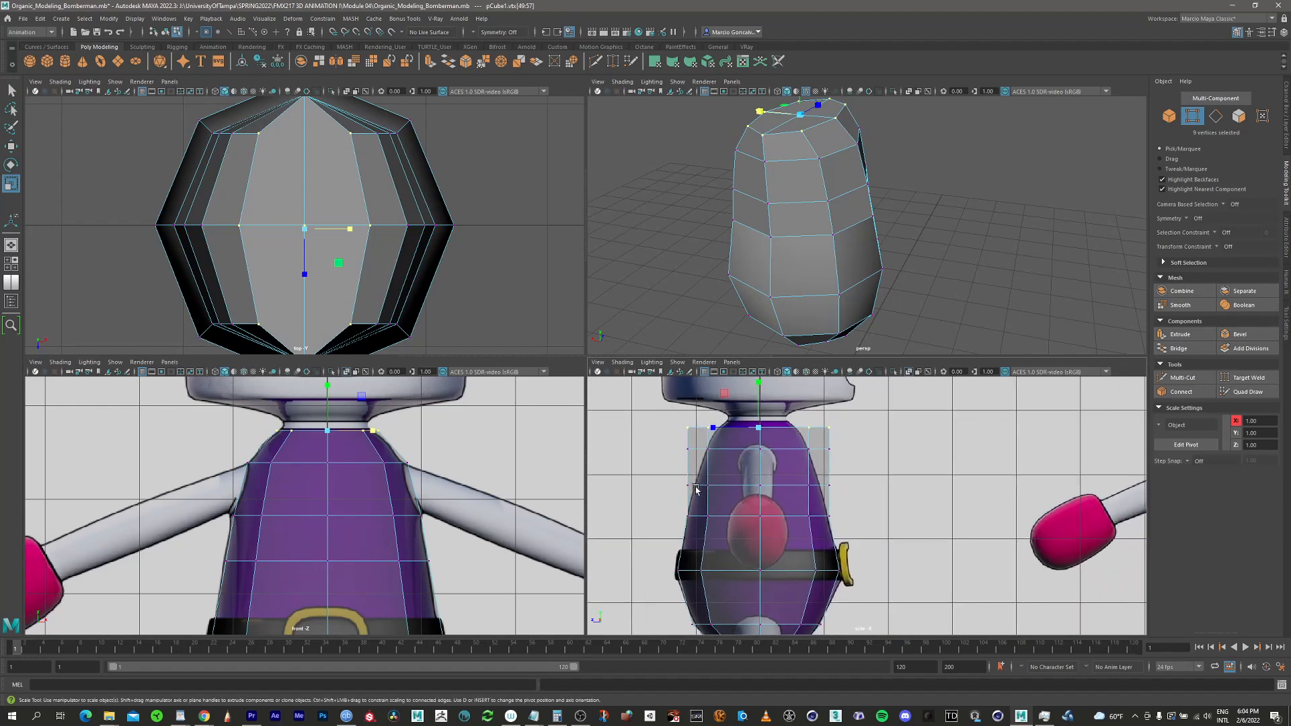
right_click_drag(730, 496, 835, 477, "alt")
key("q")
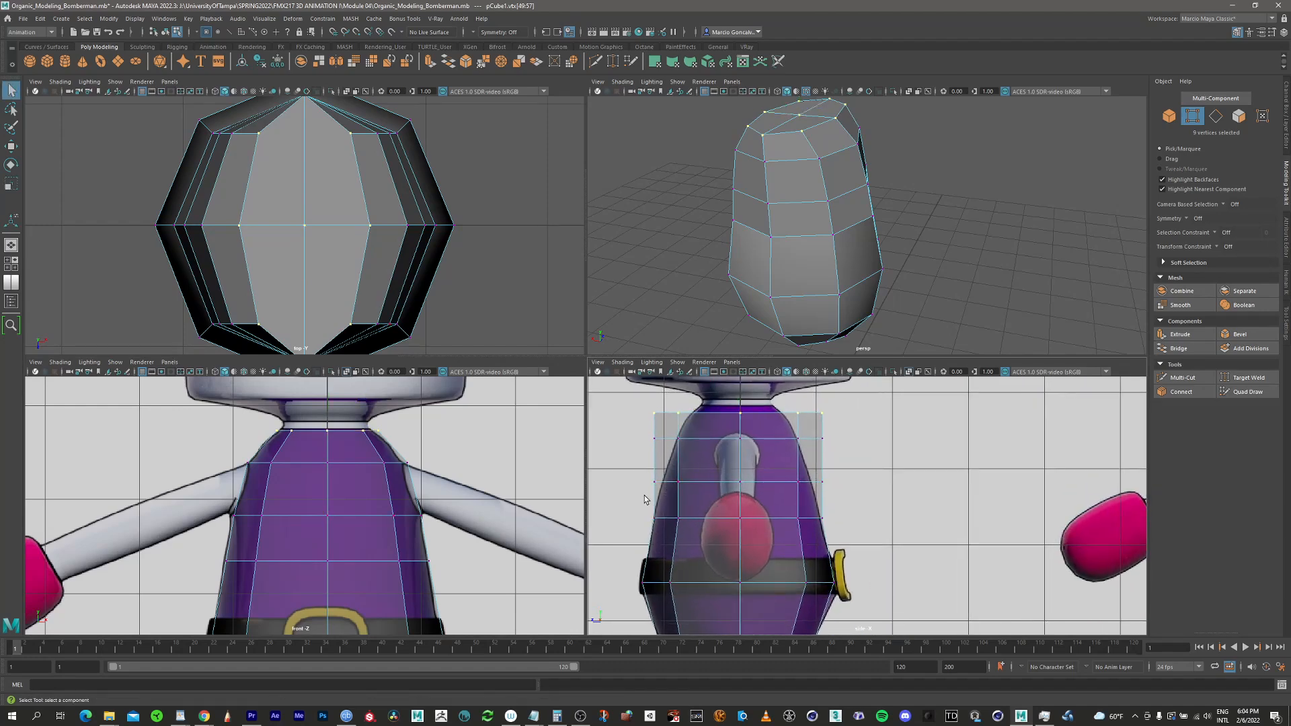
left_click_drag(684, 481, 862, 504)
key("r")
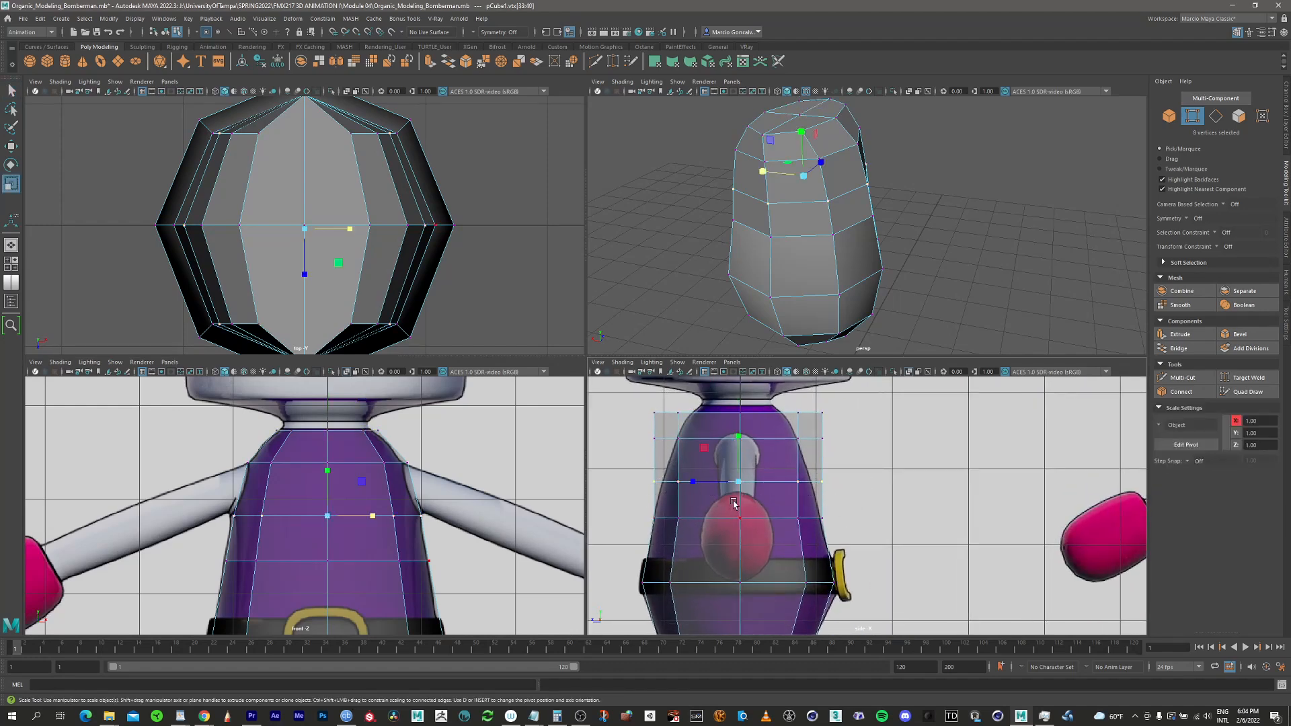
left_click_drag(694, 482, 699, 482)
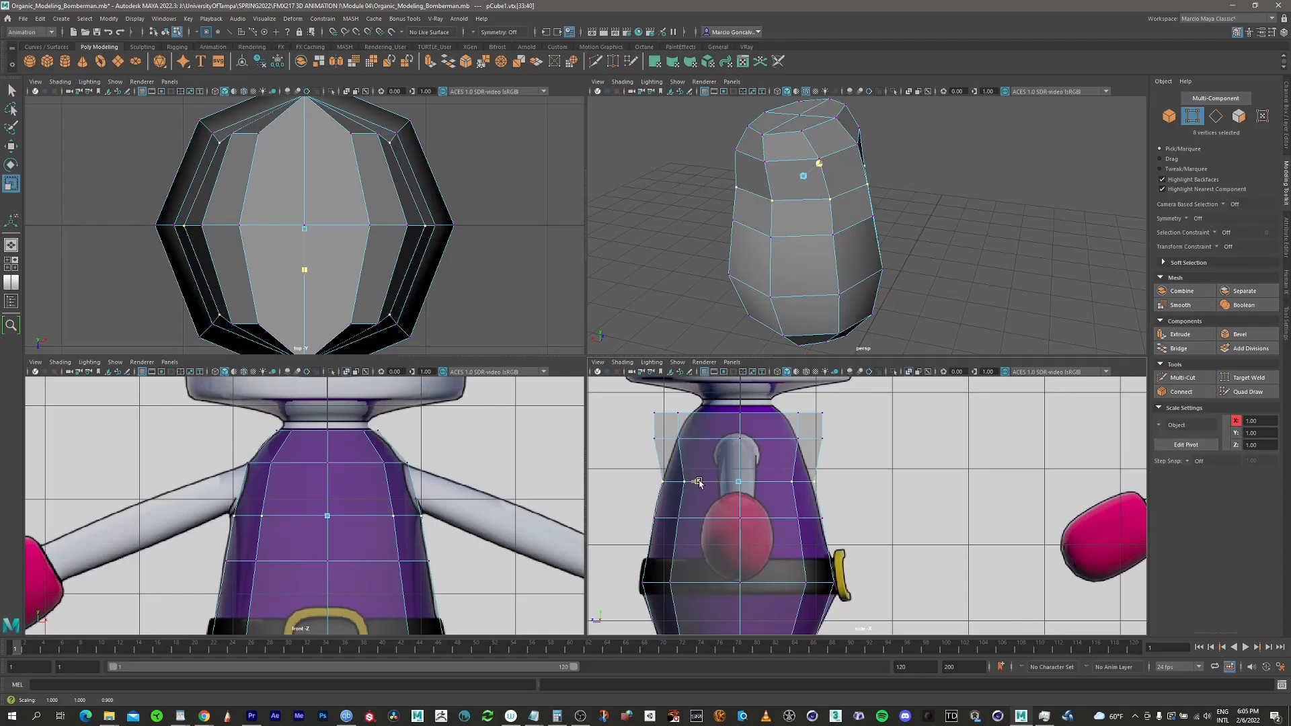
Scale the shoulder-level ring of vertices inward along Z to fit the torso outline in the side reference
key("q")
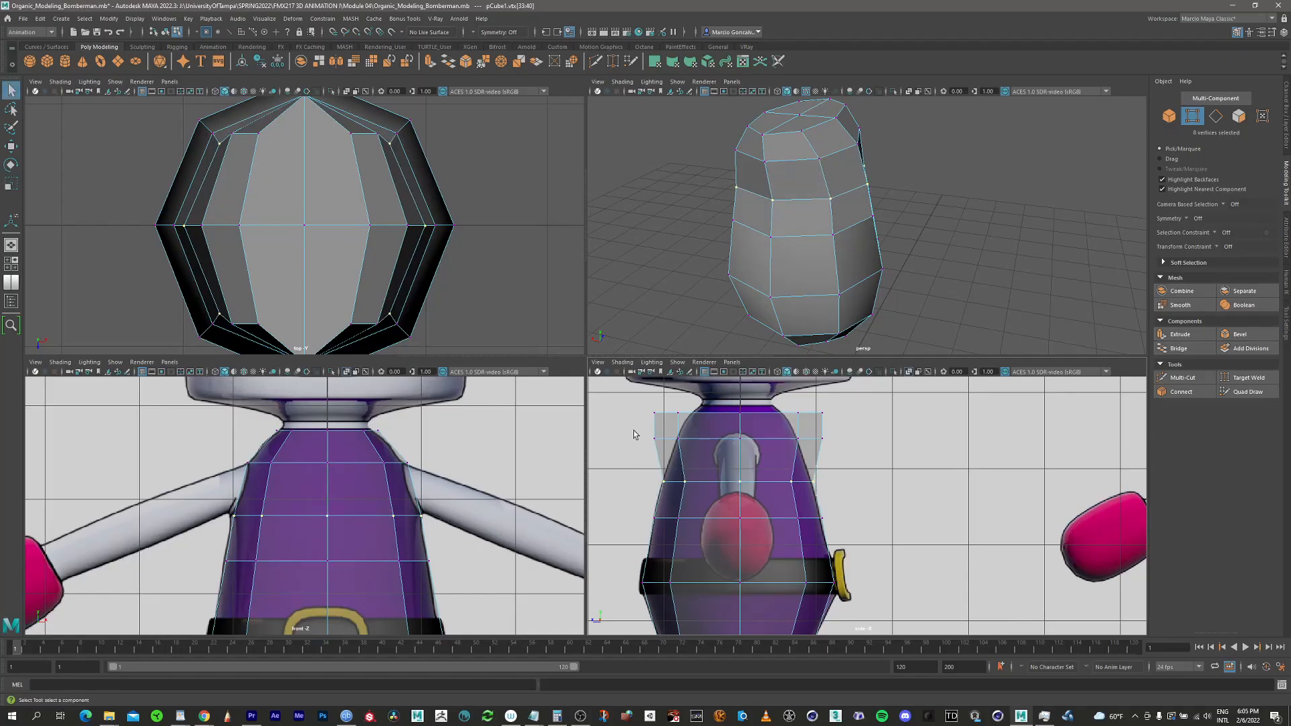
left_click_drag(633, 432, 837, 460)
key("w")
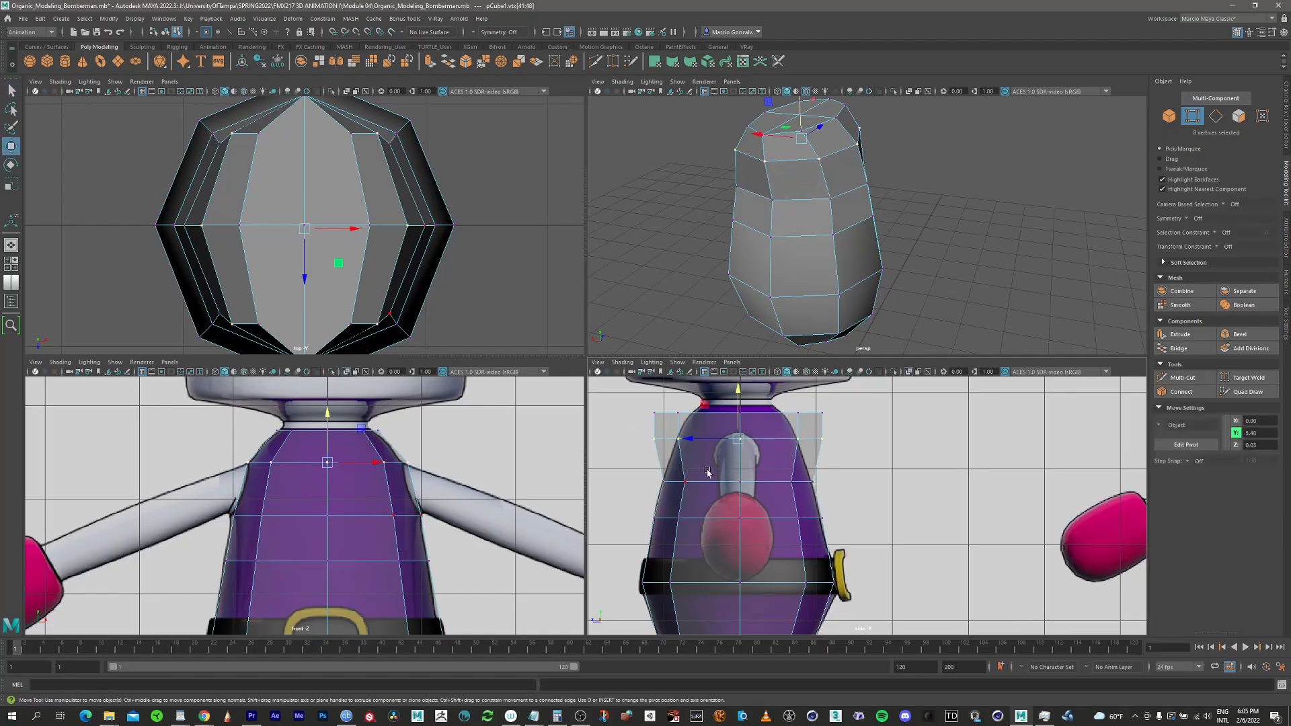
key("e")
key("r")
left_click_drag(693, 438, 700, 439)
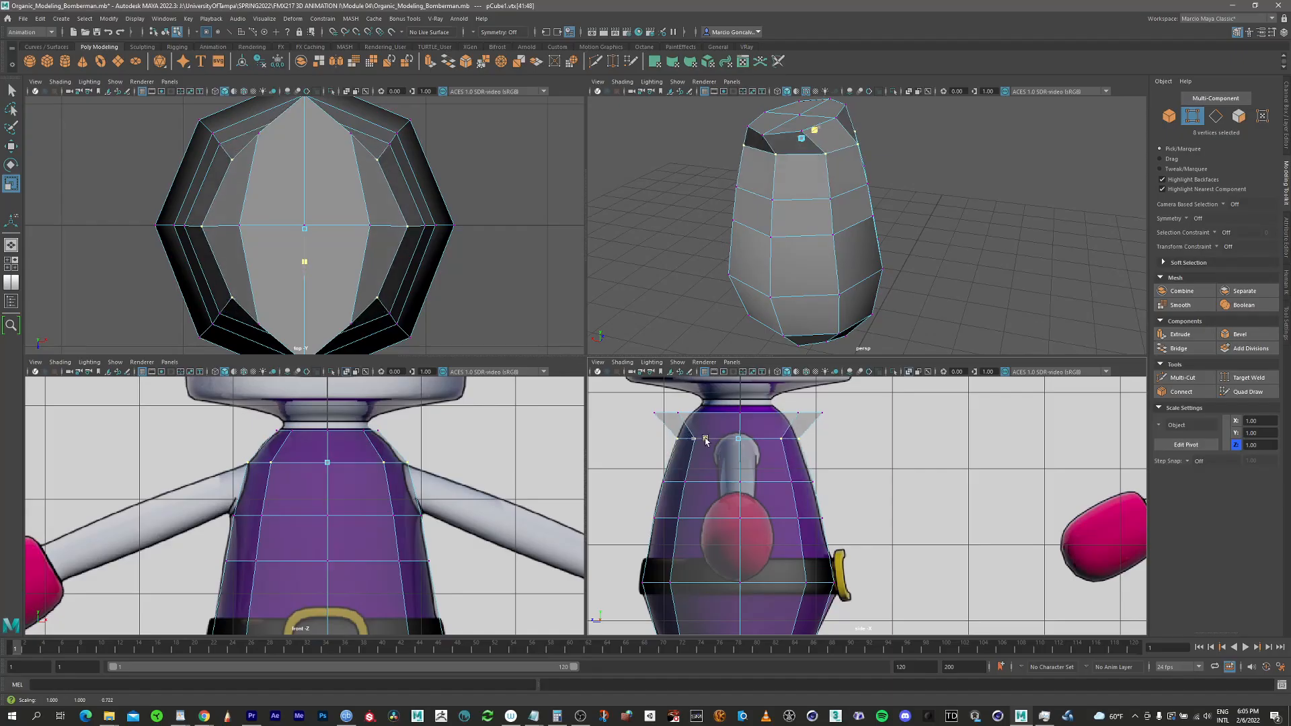
Select the topmost ring of vertices and scale it inward along Z toward the neck width in the side reference
key("q")
left_click_drag(641, 405, 837, 434)
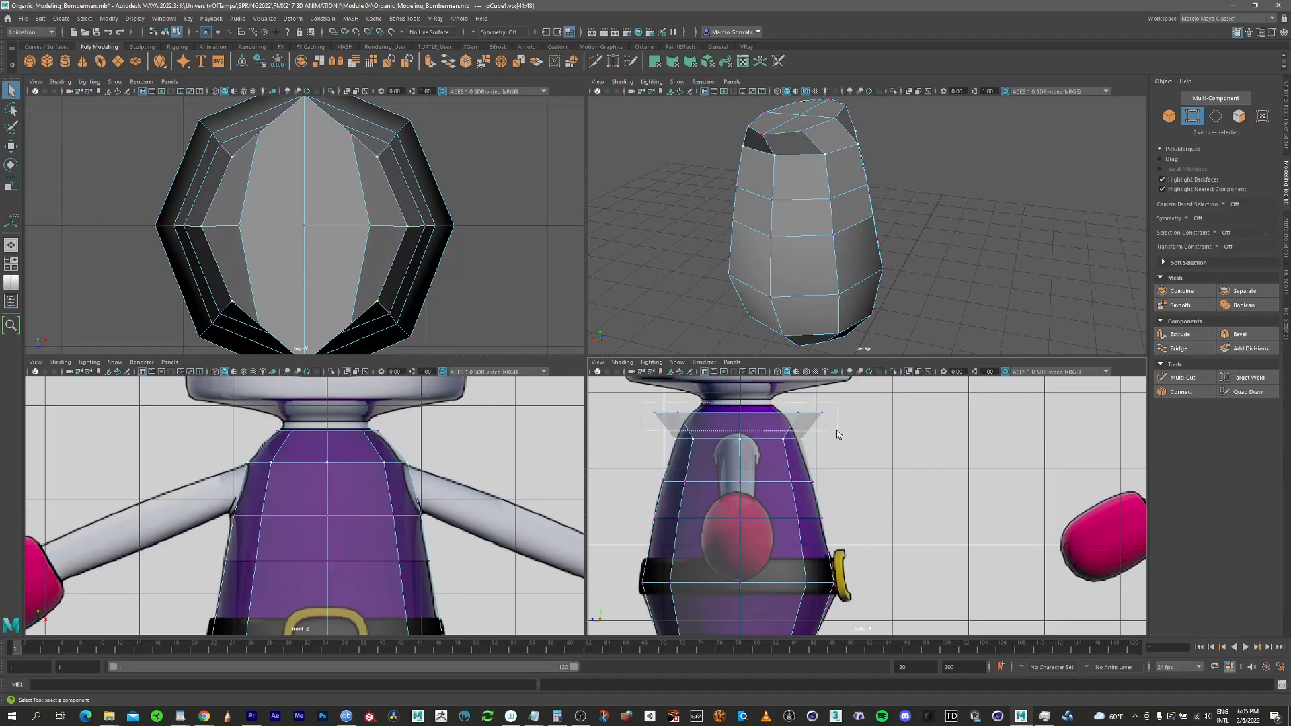
middle_click_drag(684, 425, 747, 509, "alt")
key("r")
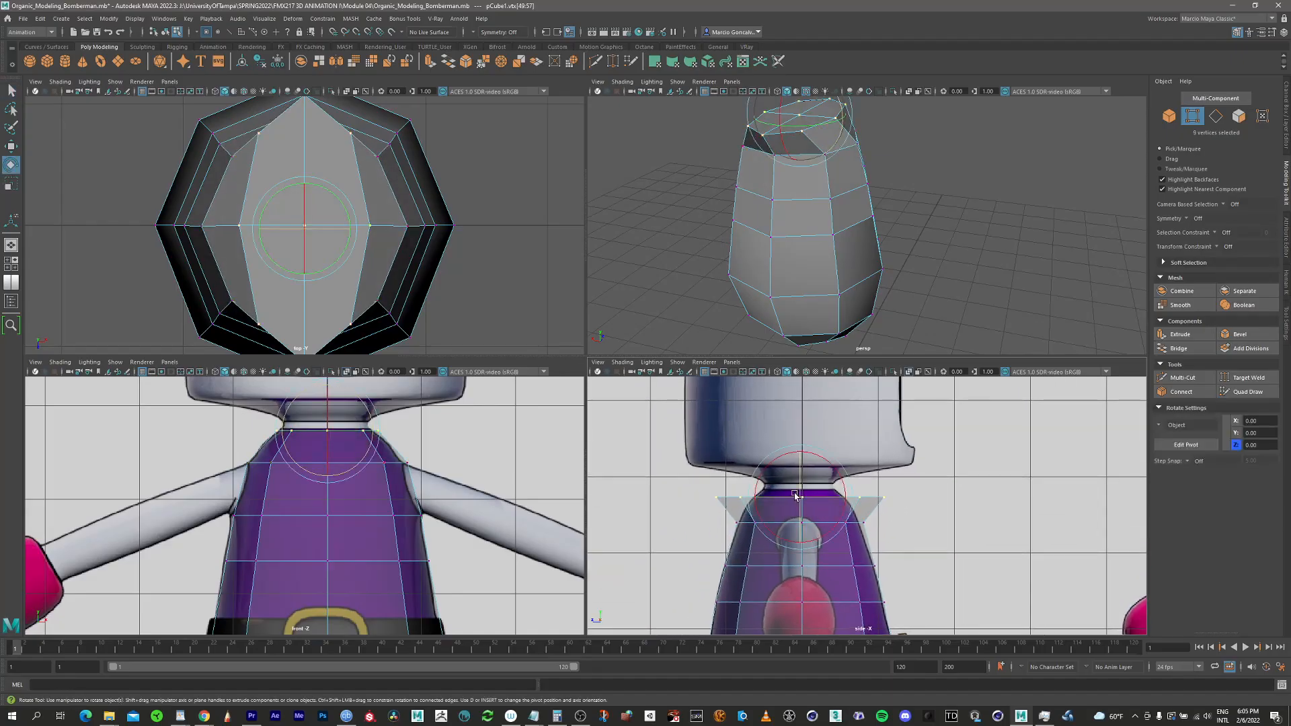
left_click_drag(747, 509, 777, 498)
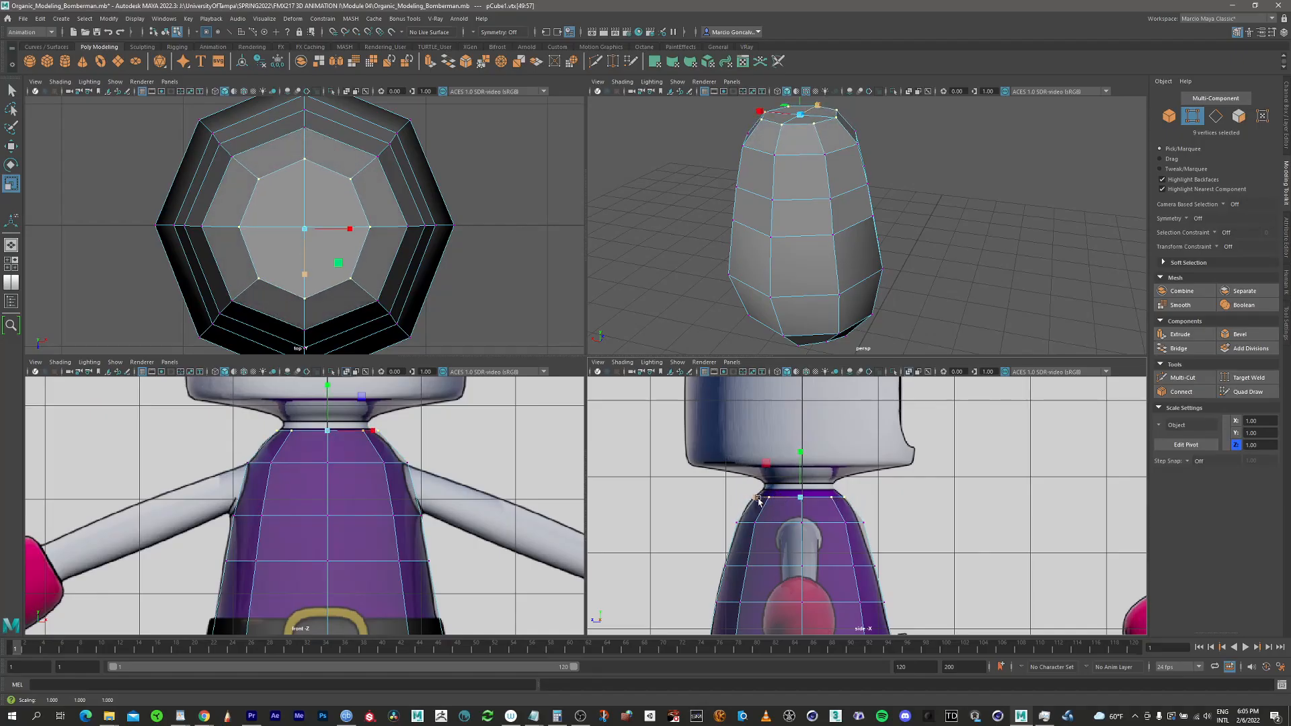
Raise the topmost ring to Y 5.80 and narrow it further along Z to meet the neck in the side reference
key("w")
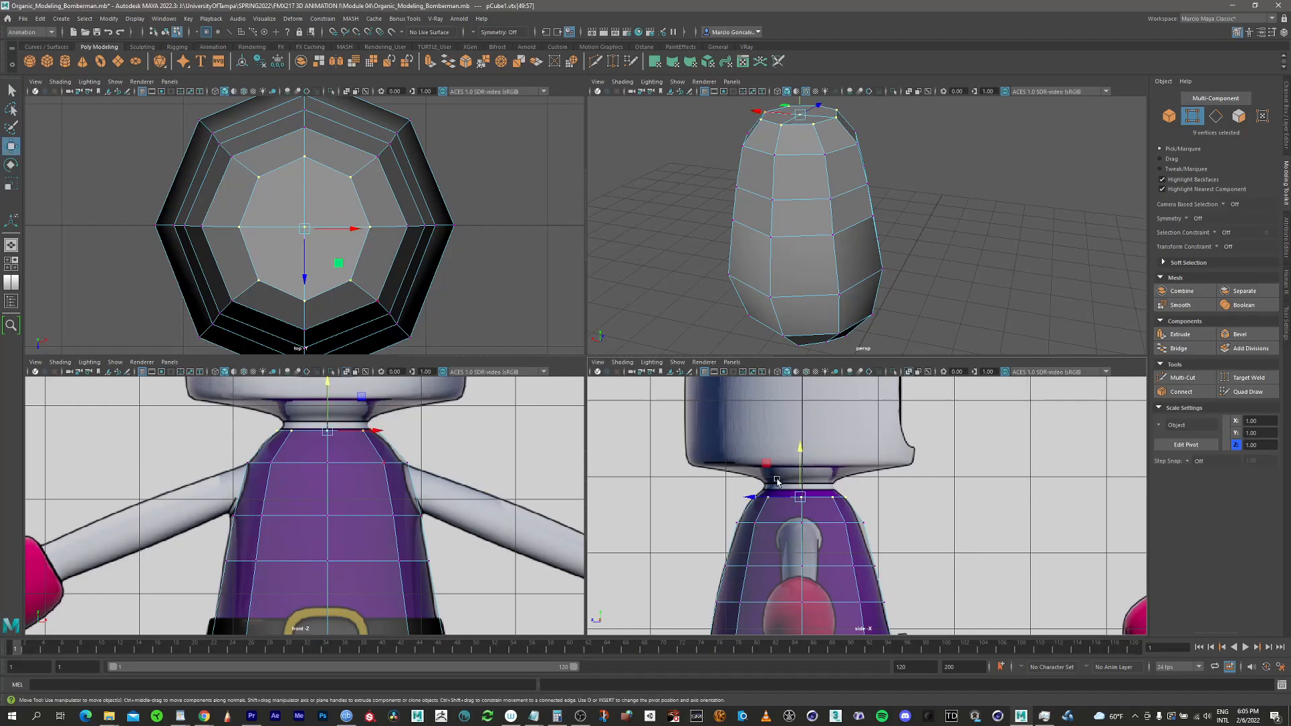
left_click_drag(804, 473, 804, 470)
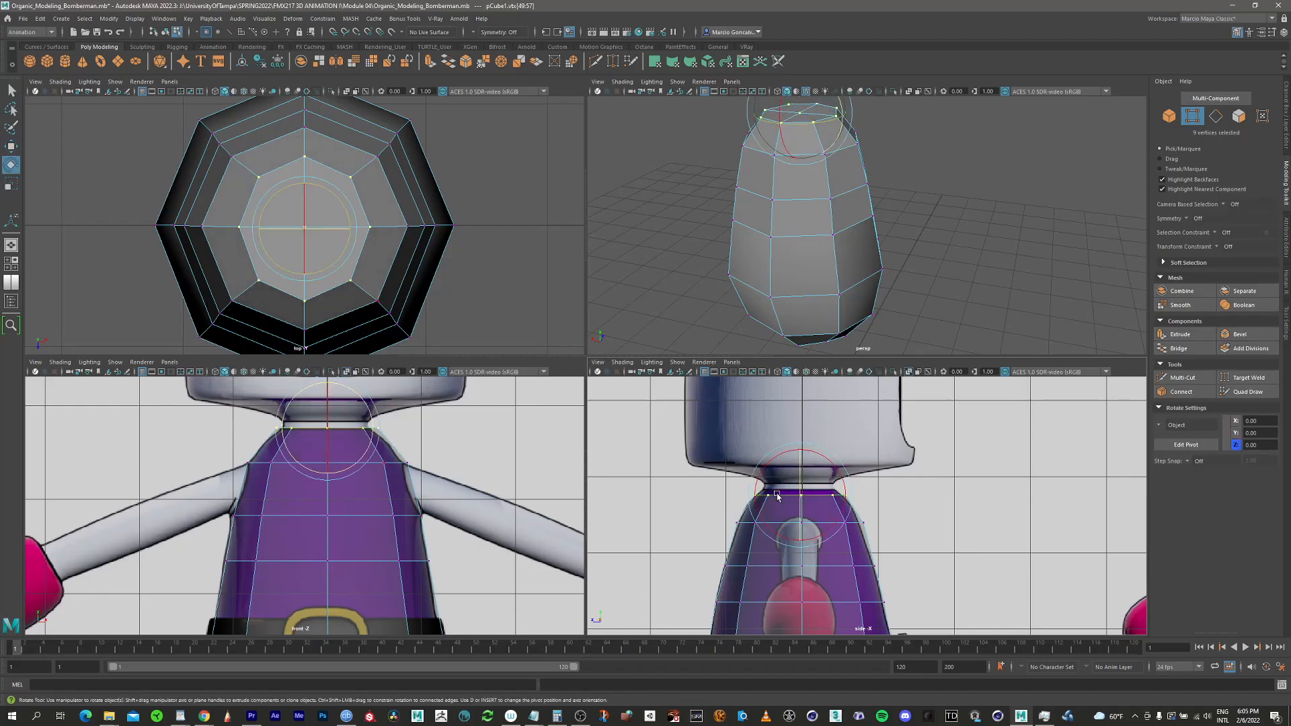
key("r")
left_click_drag(753, 496, 765, 498)
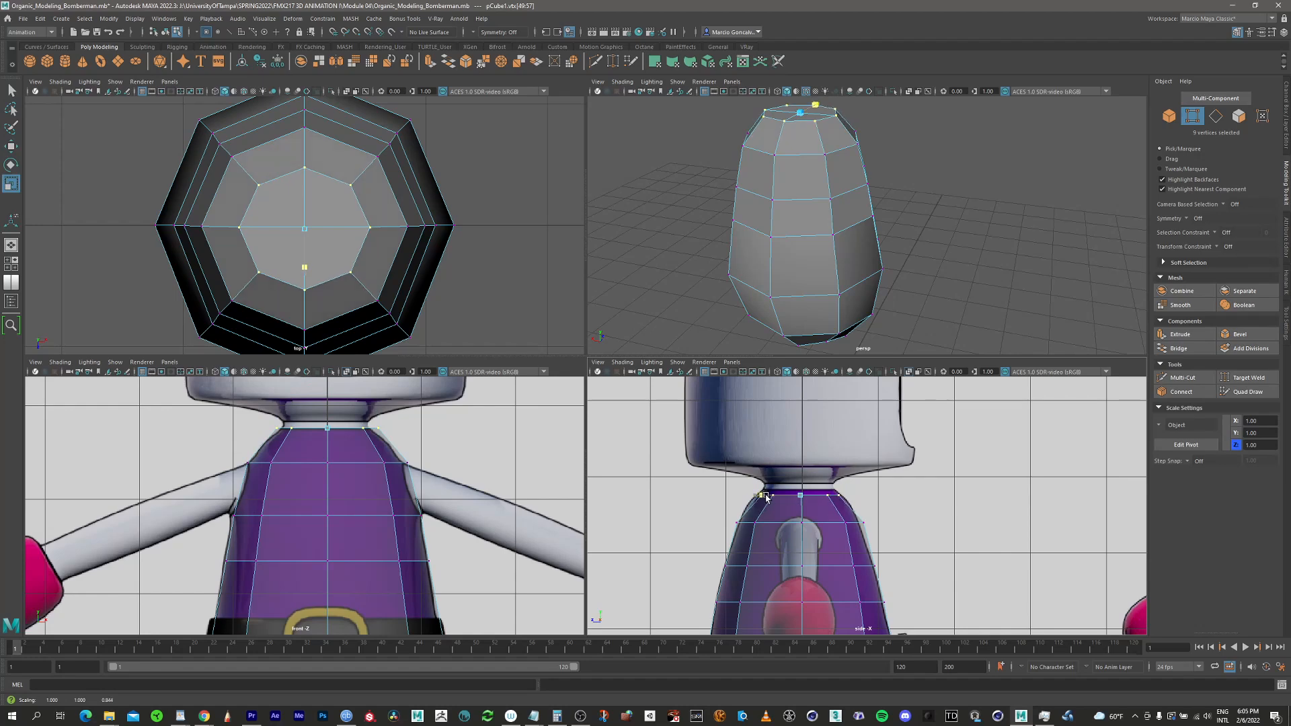
key("w")
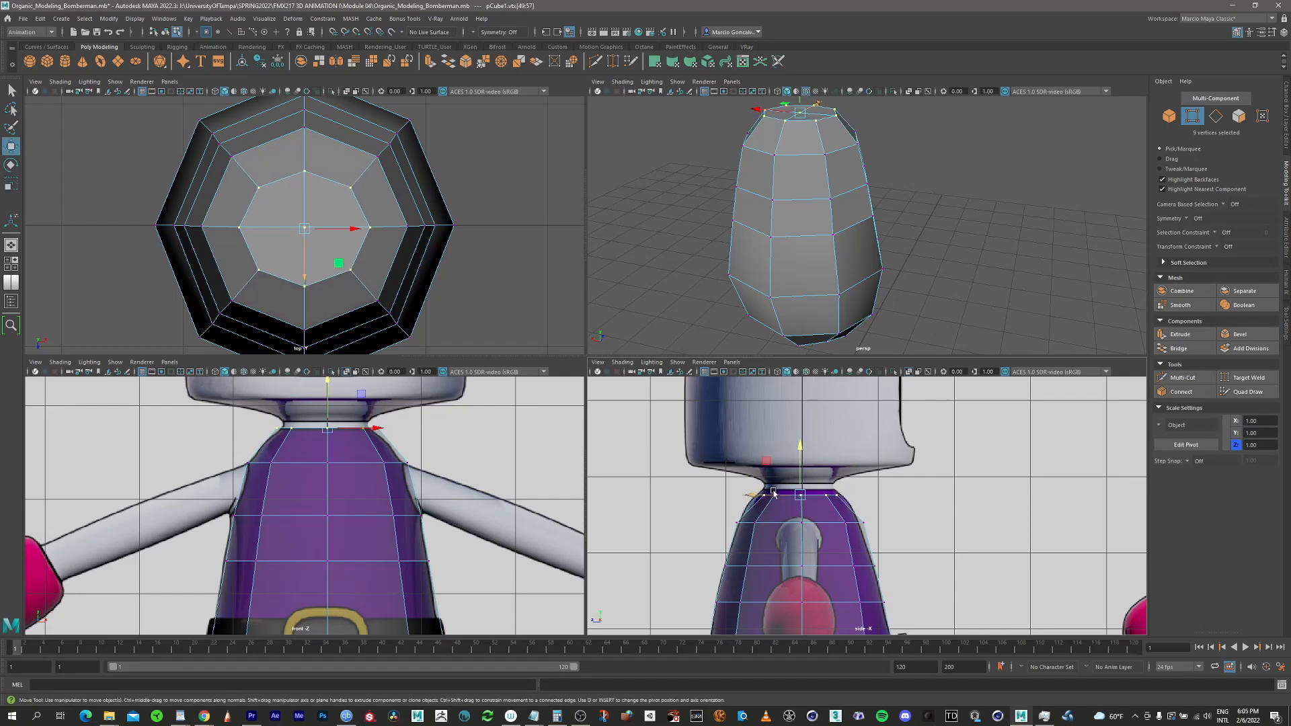
left_click_drag(800, 461, 775, 458)
Check the torso in smooth mesh preview from the perspective view and return to the unsmoothed display
scroll(504, 485, "down", 5)
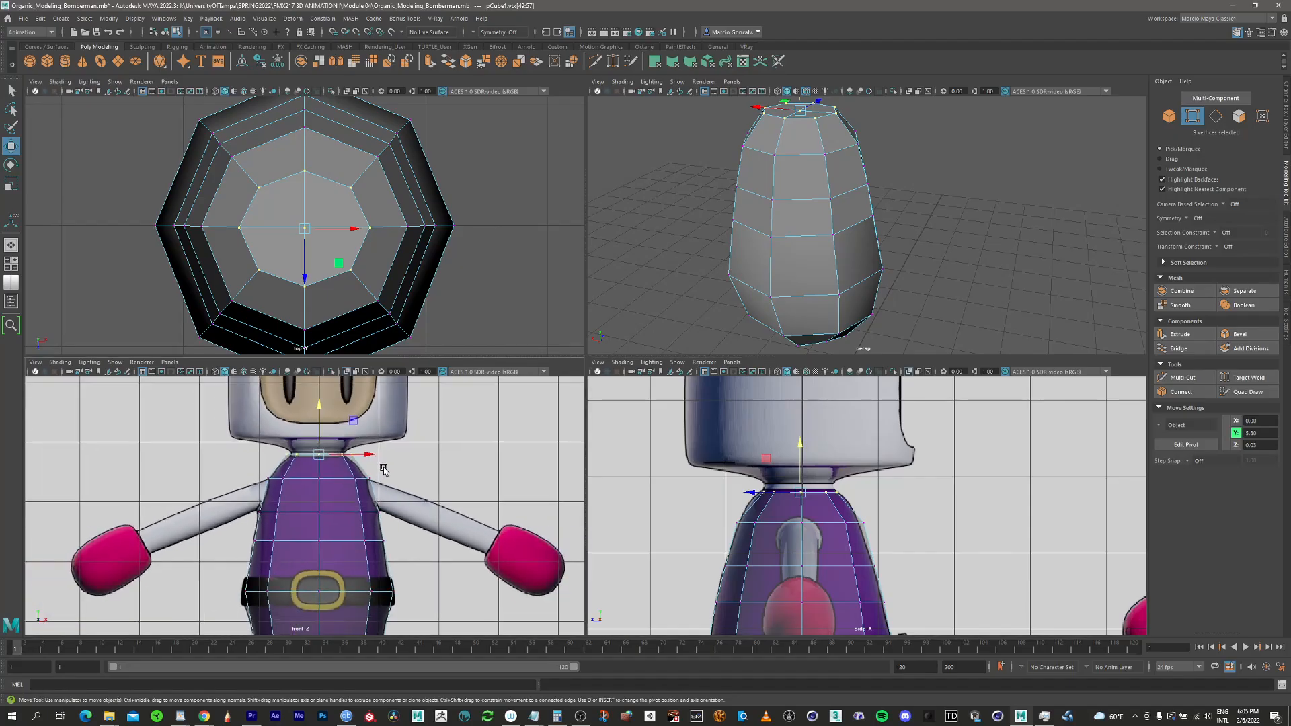
scroll(505, 486, "up", 2)
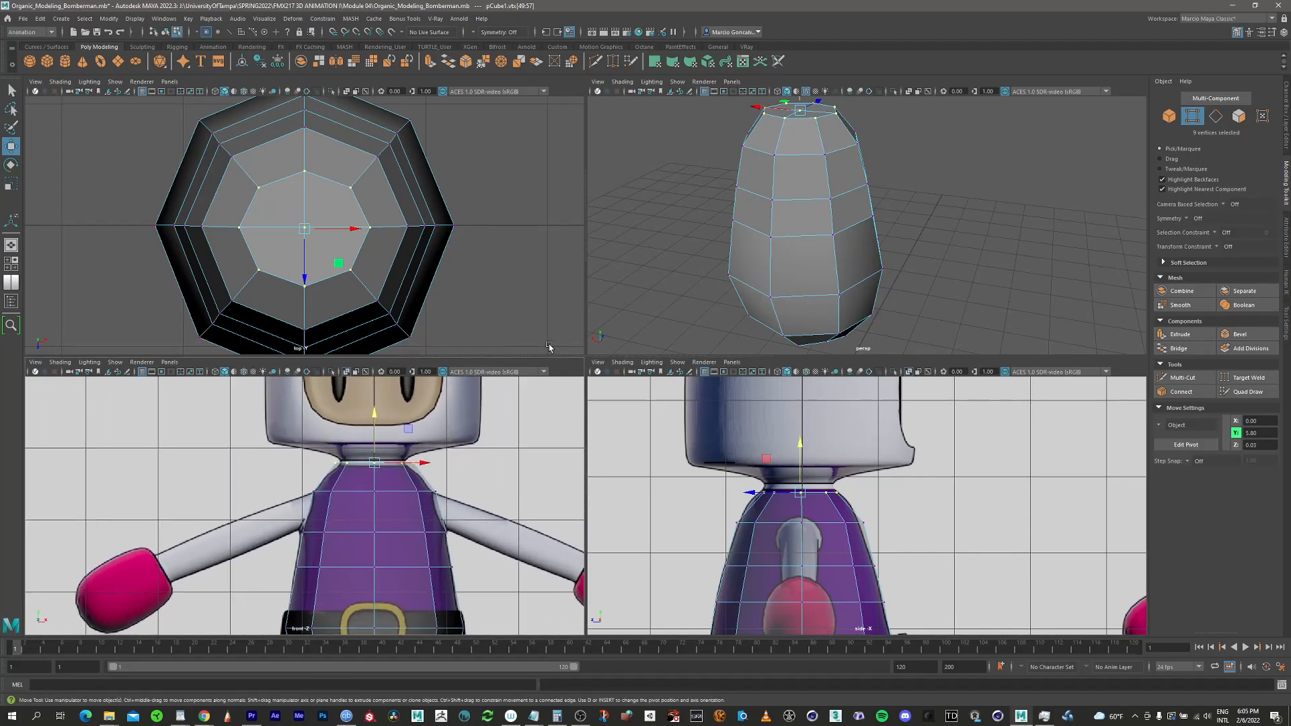
scroll(823, 265, "down", 2)
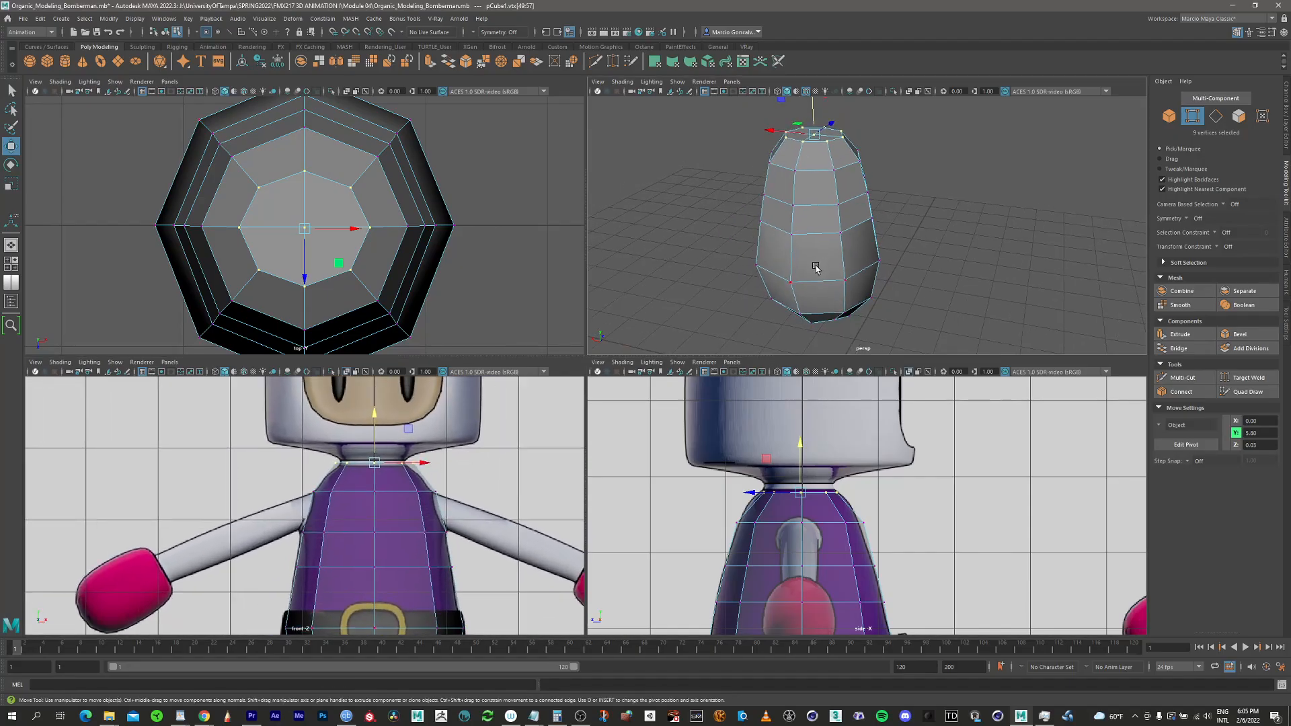
key("3")
mouse_move(857, 249)
left_mouse_down("alt")
mouse_move(829, 224)
mouse_move(855, 265)
left_mouse_up("alt")
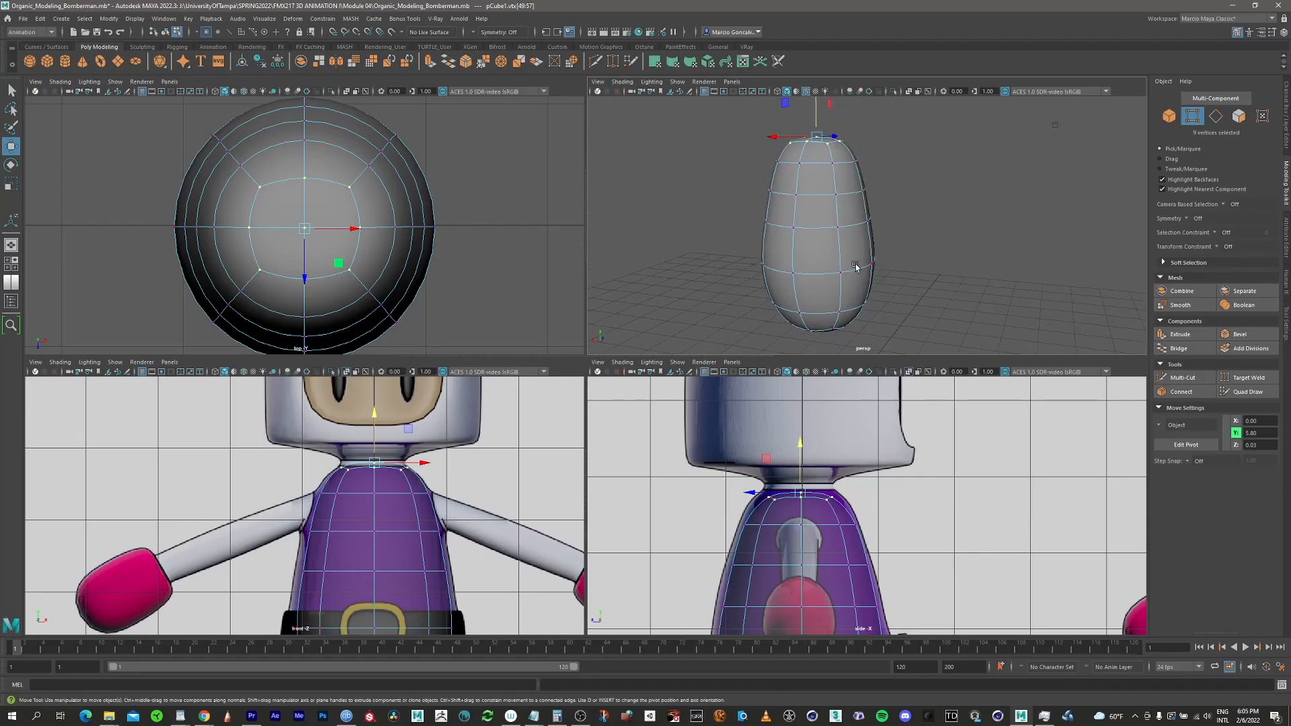
key("1")
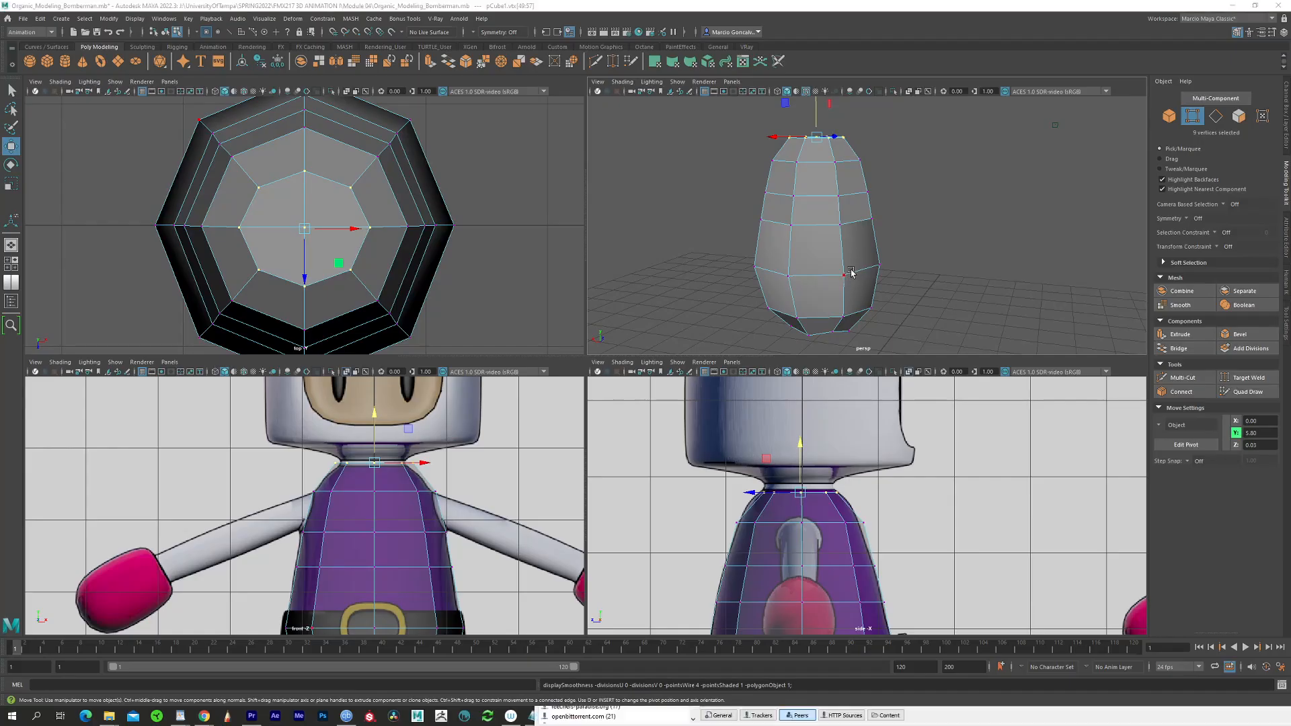
Maximize the perspective view and examine the torso in cage-plus-smooth display and in full smooth mesh preview
key("space")
left_click_drag(751, 364, 542, 384, "alt")
key("2")
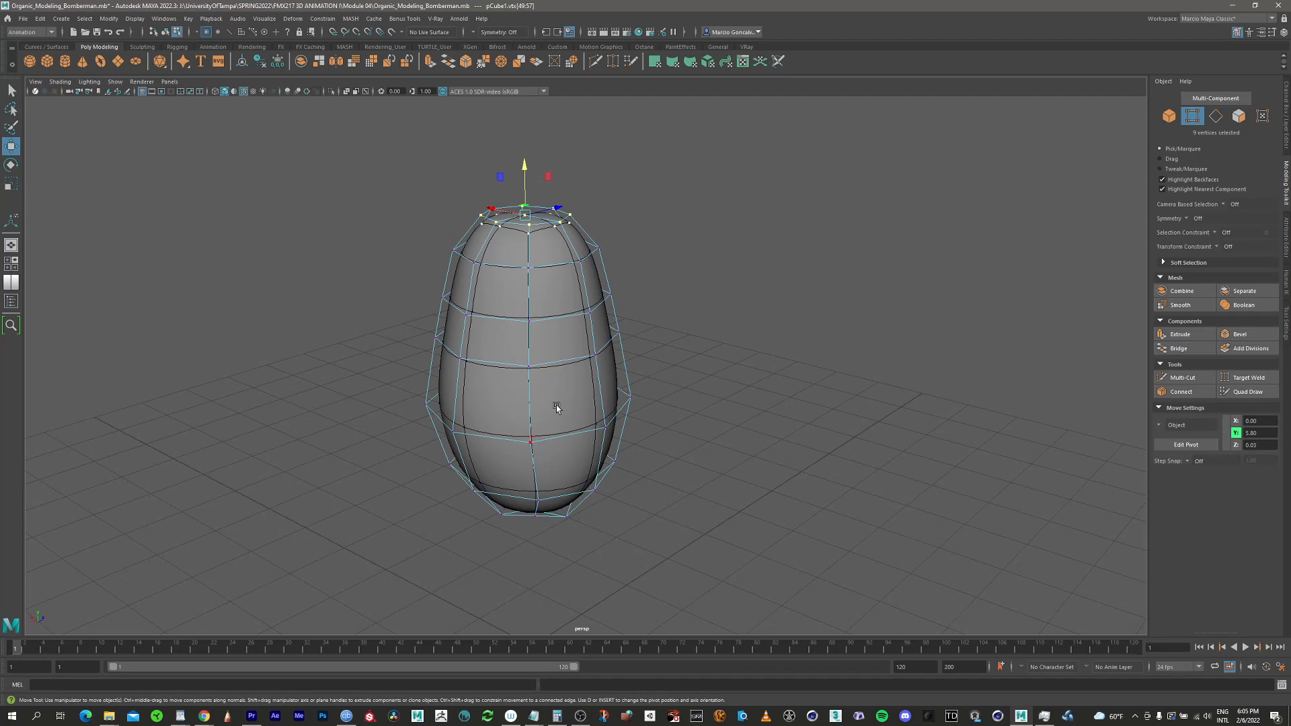
key("3")
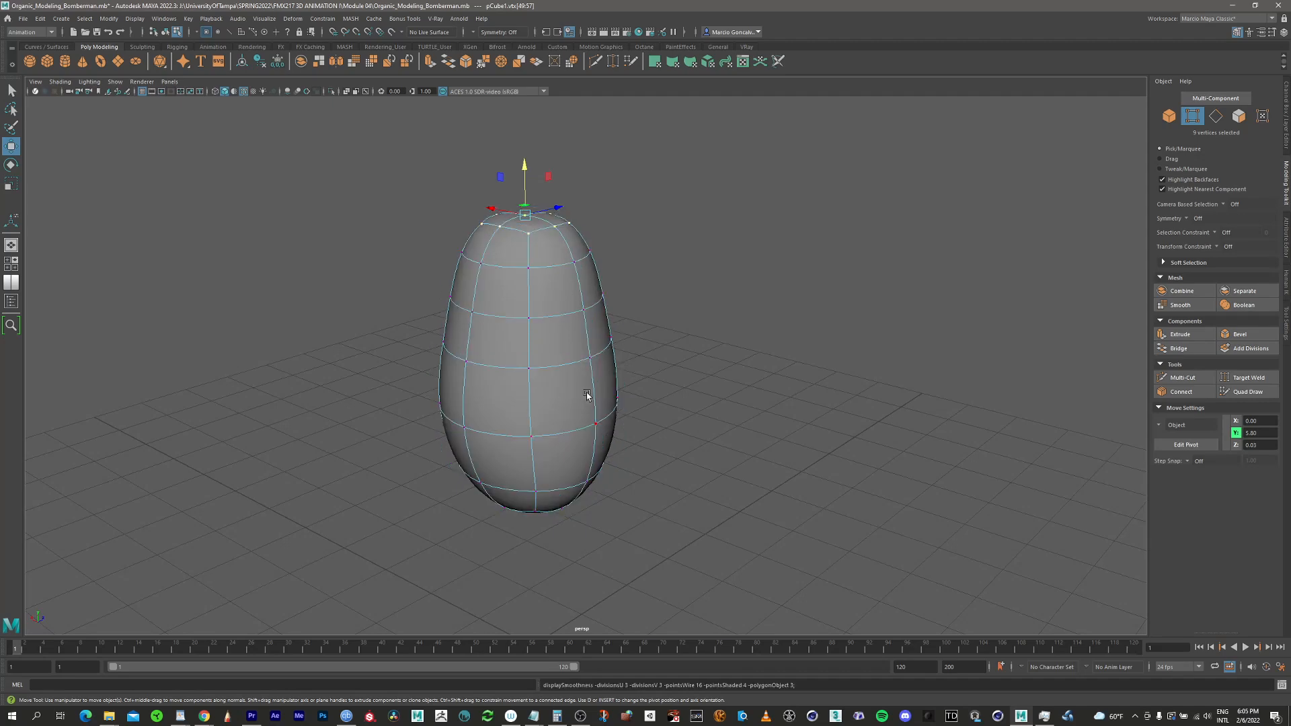
left_click_drag(587, 396, 548, 406, "alt")
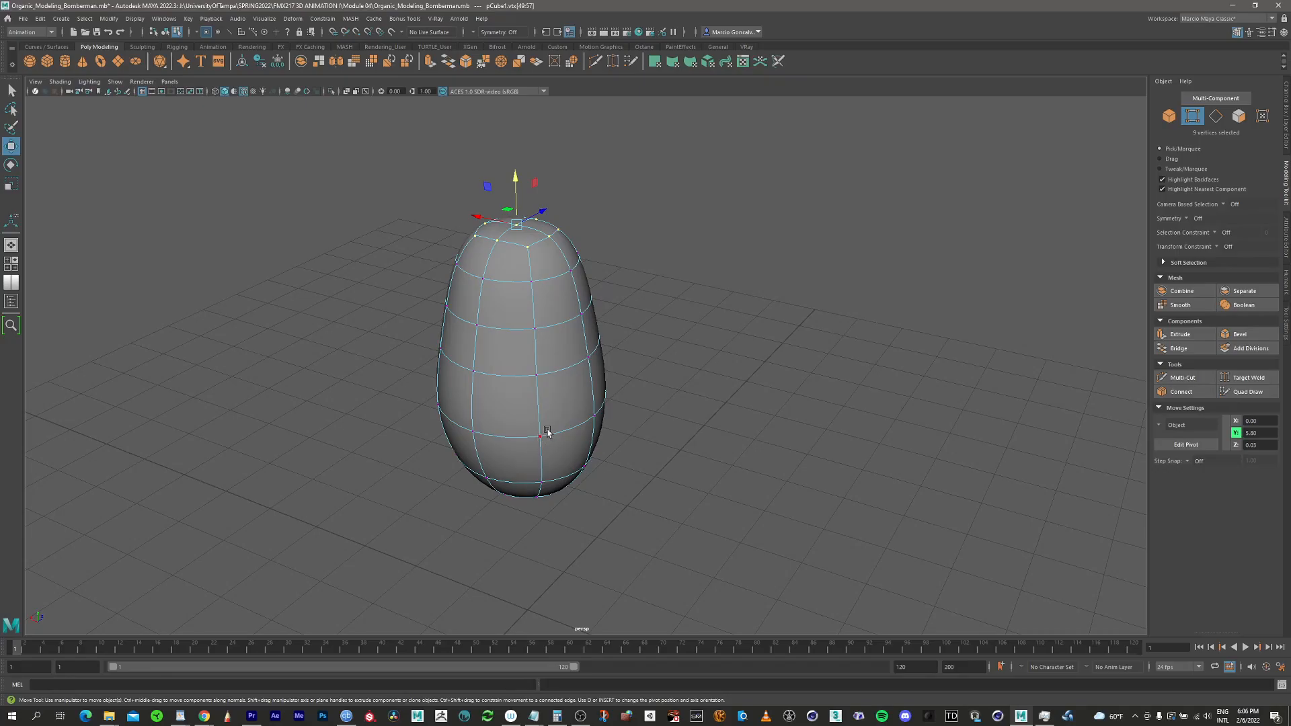
Return the torso to unsmoothed display and frame the neck and head of the front reference in the four-view layout
key("1")
key("space")
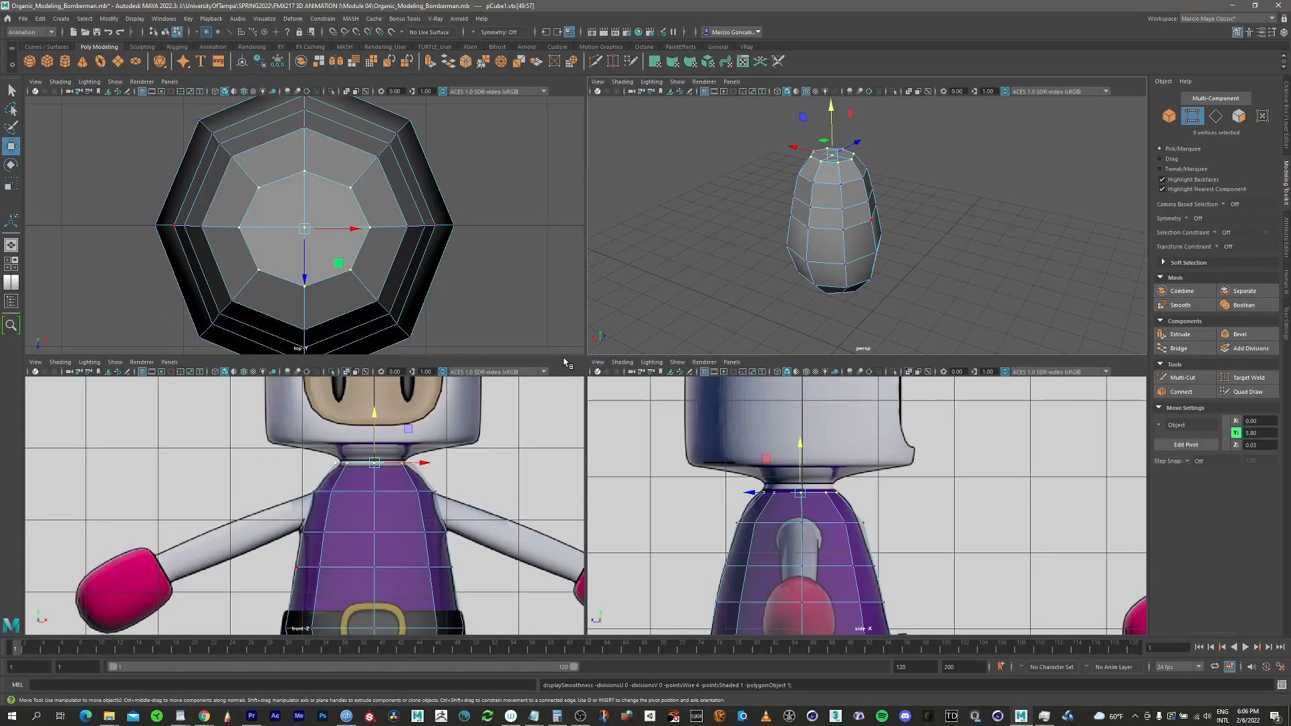
middle_click_drag(448, 510, 457, 571, "alt")
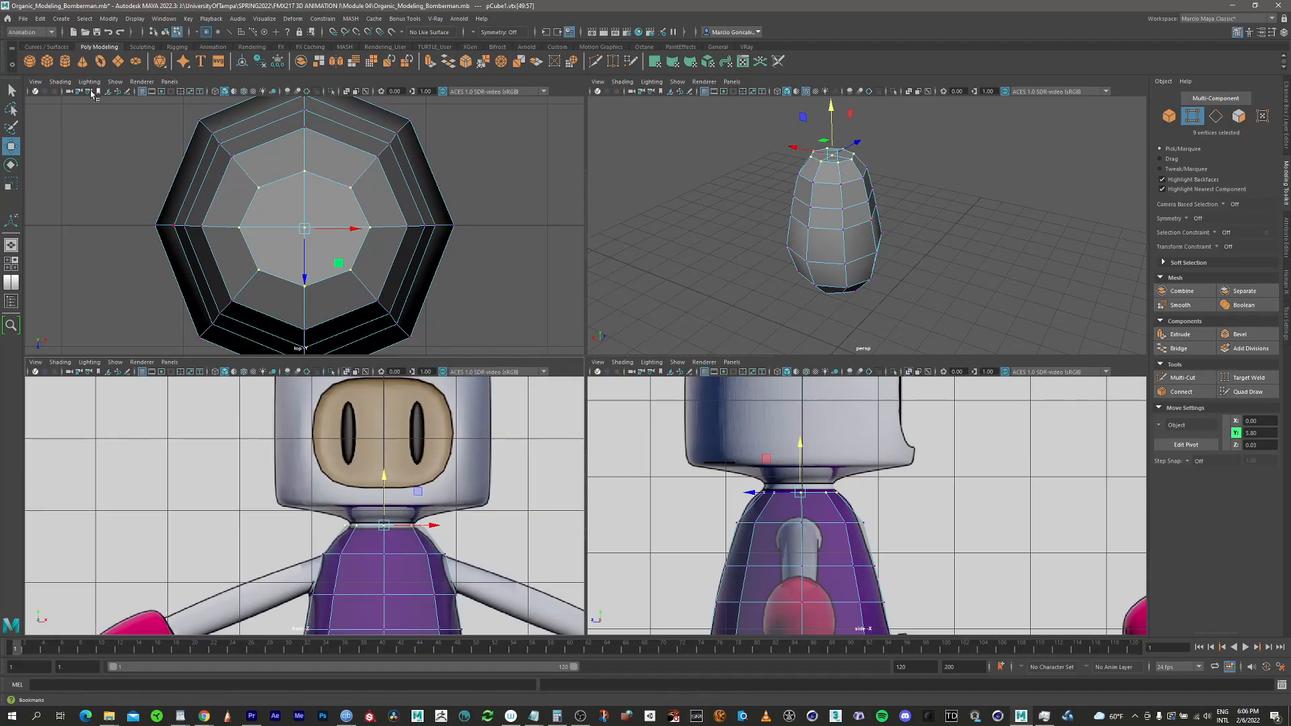
left_click(22, 18)
left_click(51, 52)
left_click(384, 481)
scroll(471, 460, "up", 2)
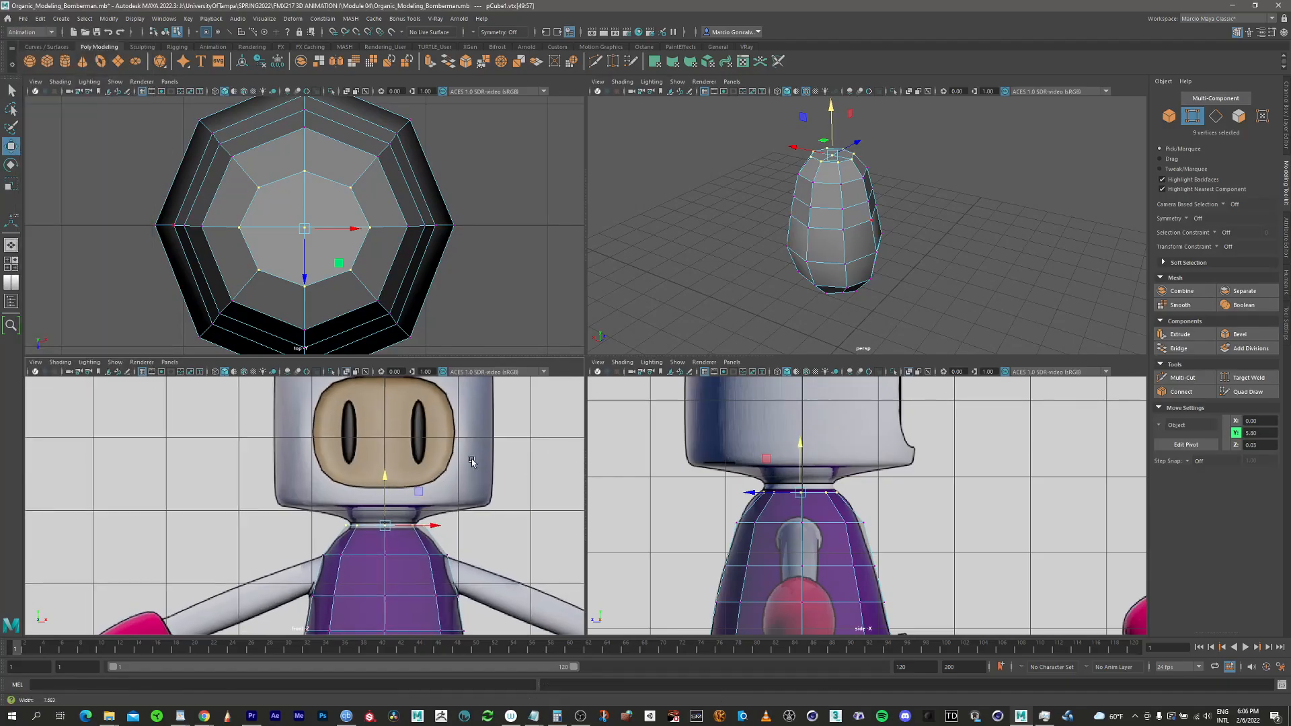
middle_click_drag(456, 450, 393, 468, "alt")
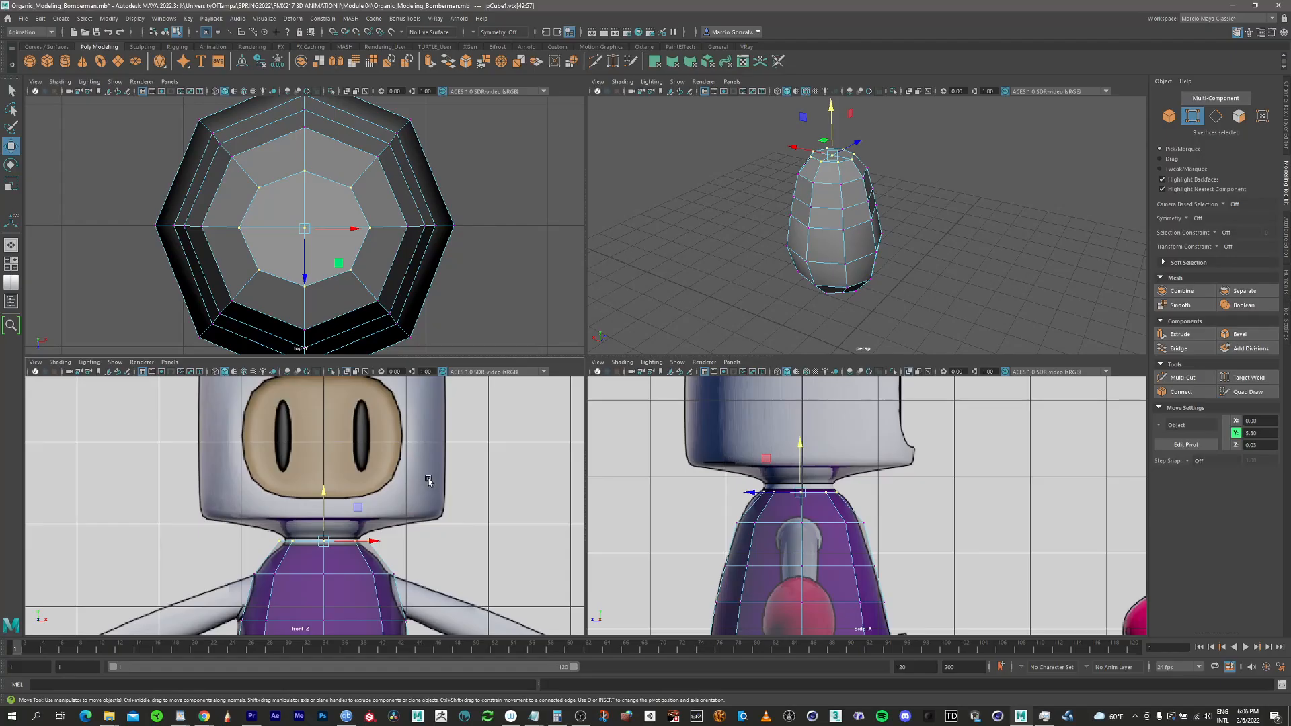
scroll(441, 504, "down", 2)
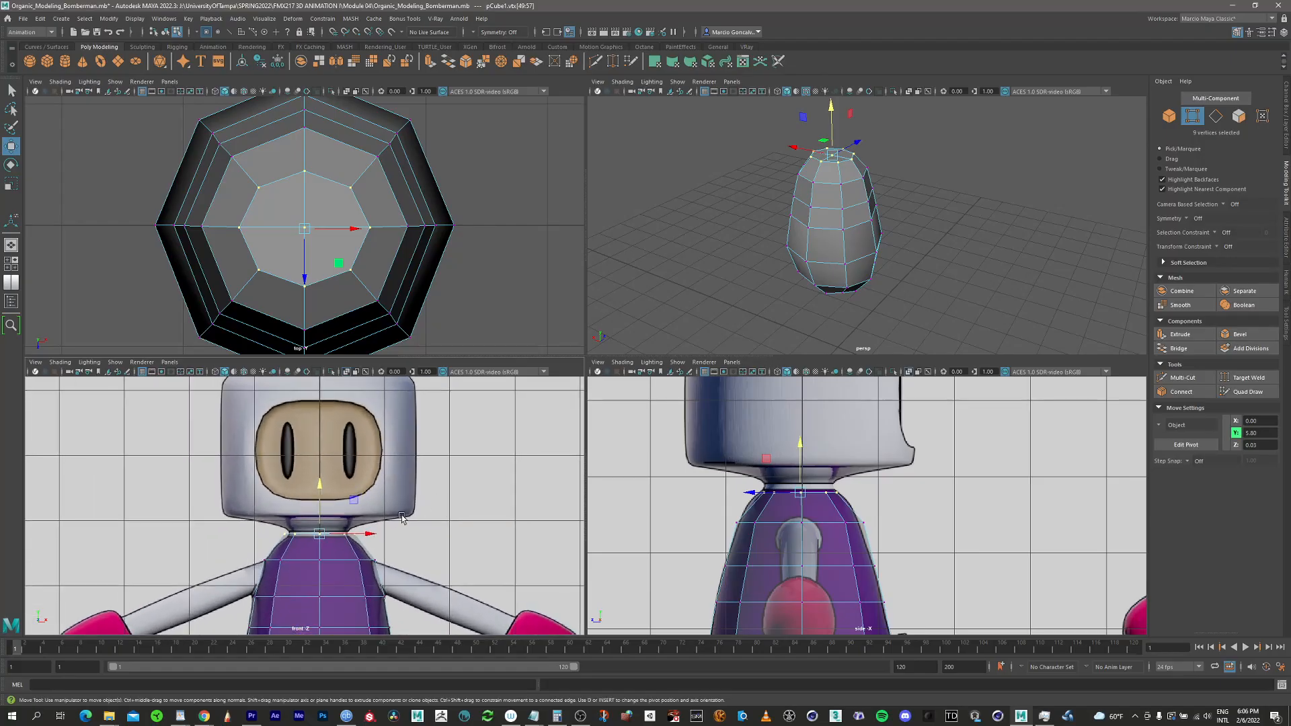
Select the four faces capping the top of the torso in face mode from the front view
key("space")
middle_click_drag(650, 343, 601, 374, "alt")
scroll(576, 414, "up", 1)
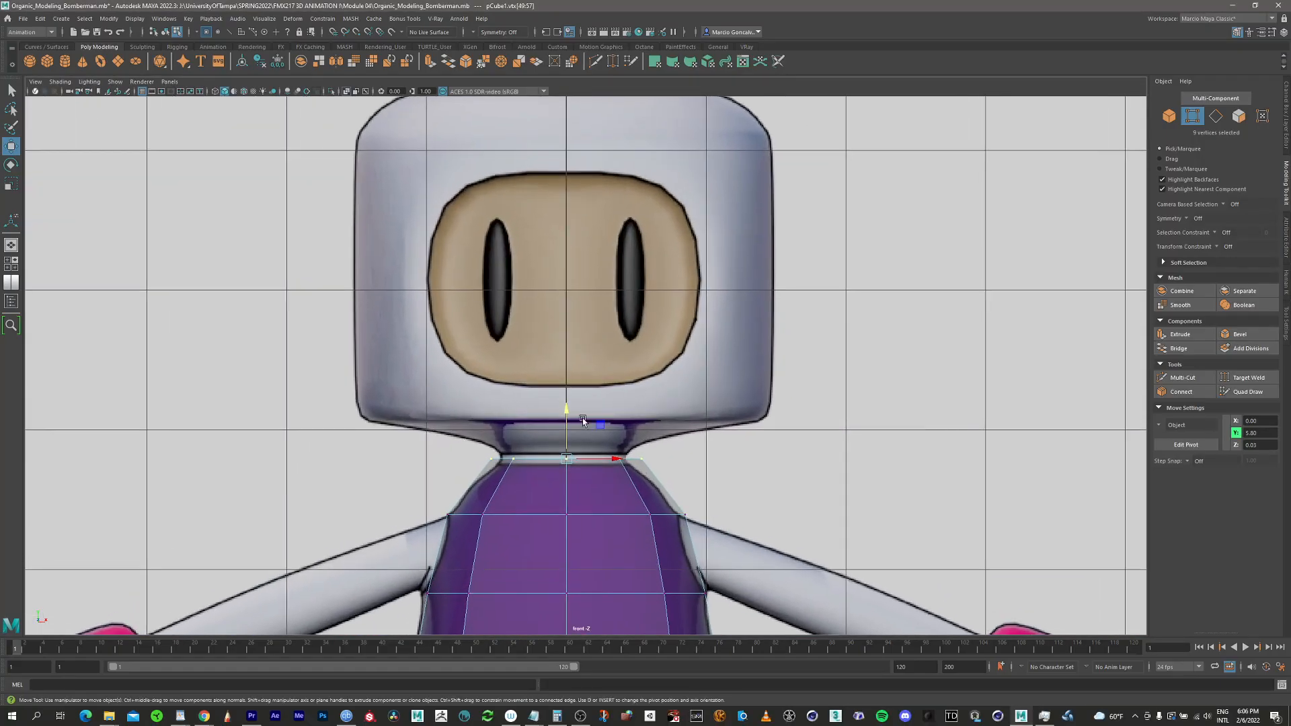
key("F11")
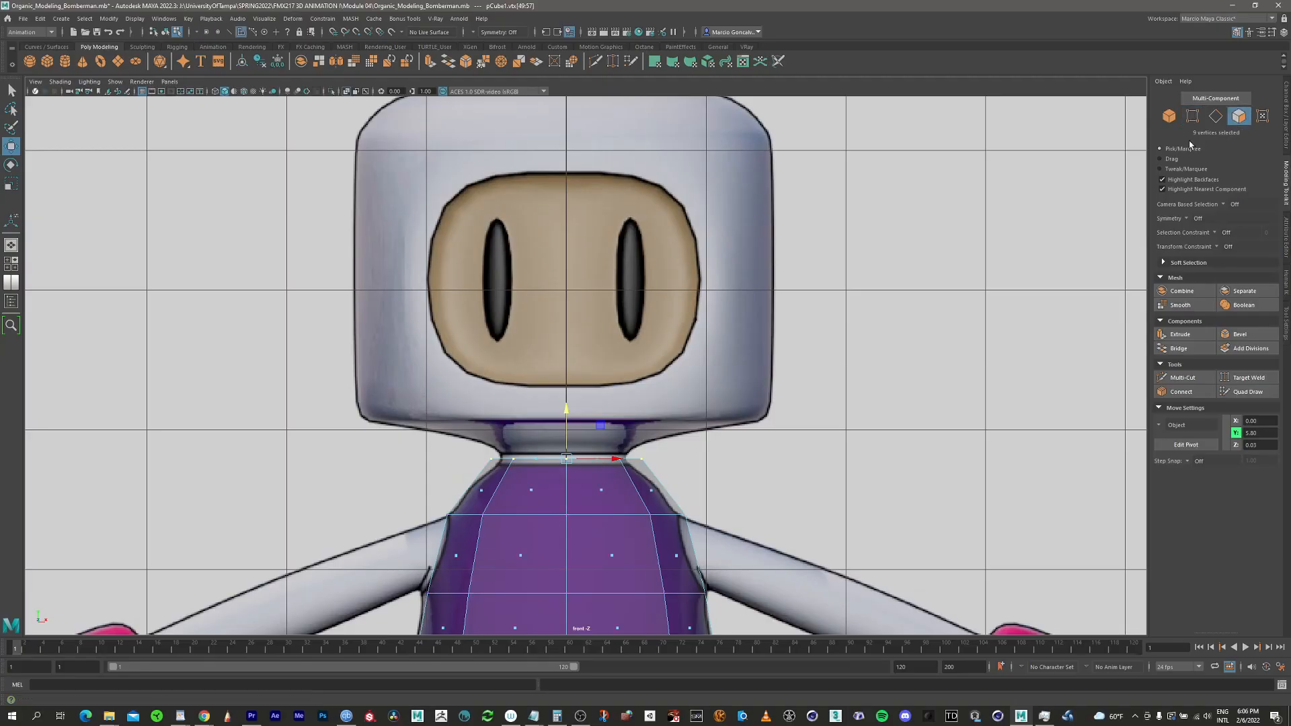
scroll(612, 461, "up", 1)
scroll(526, 465, "up", 1)
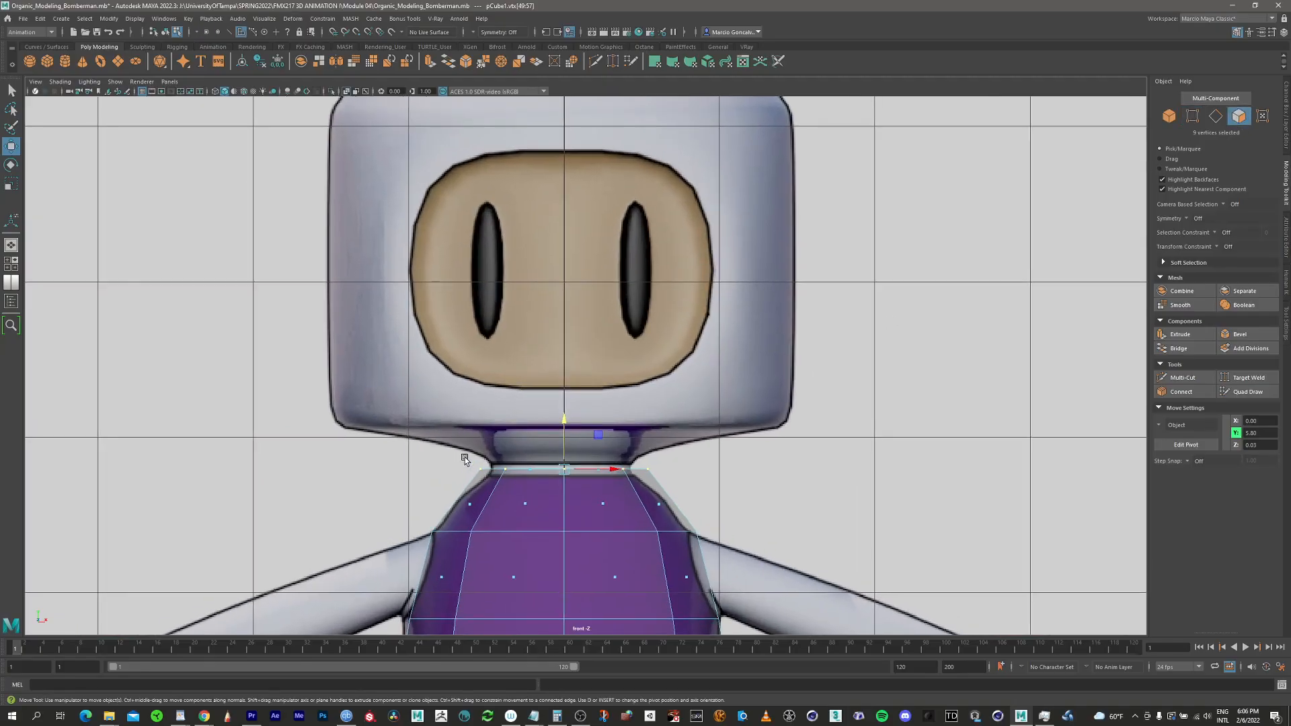
left_click_drag(461, 458, 660, 480)
key("space")
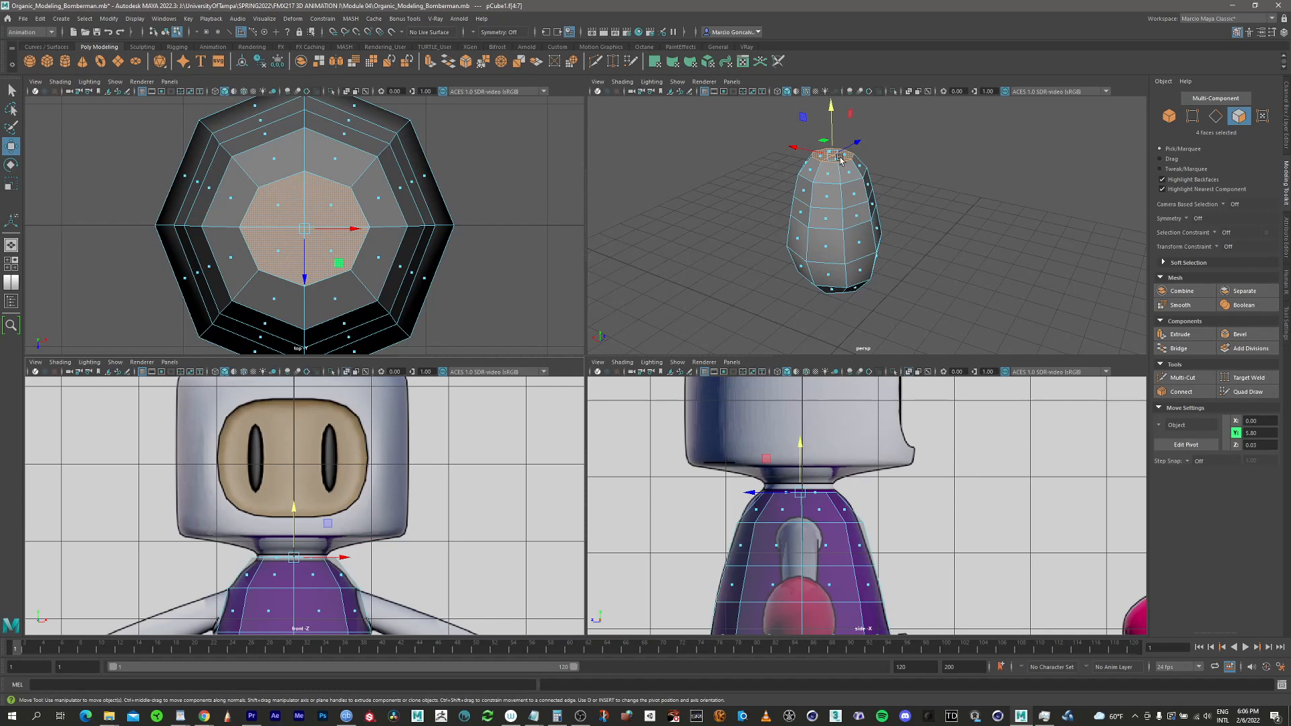
key("space")
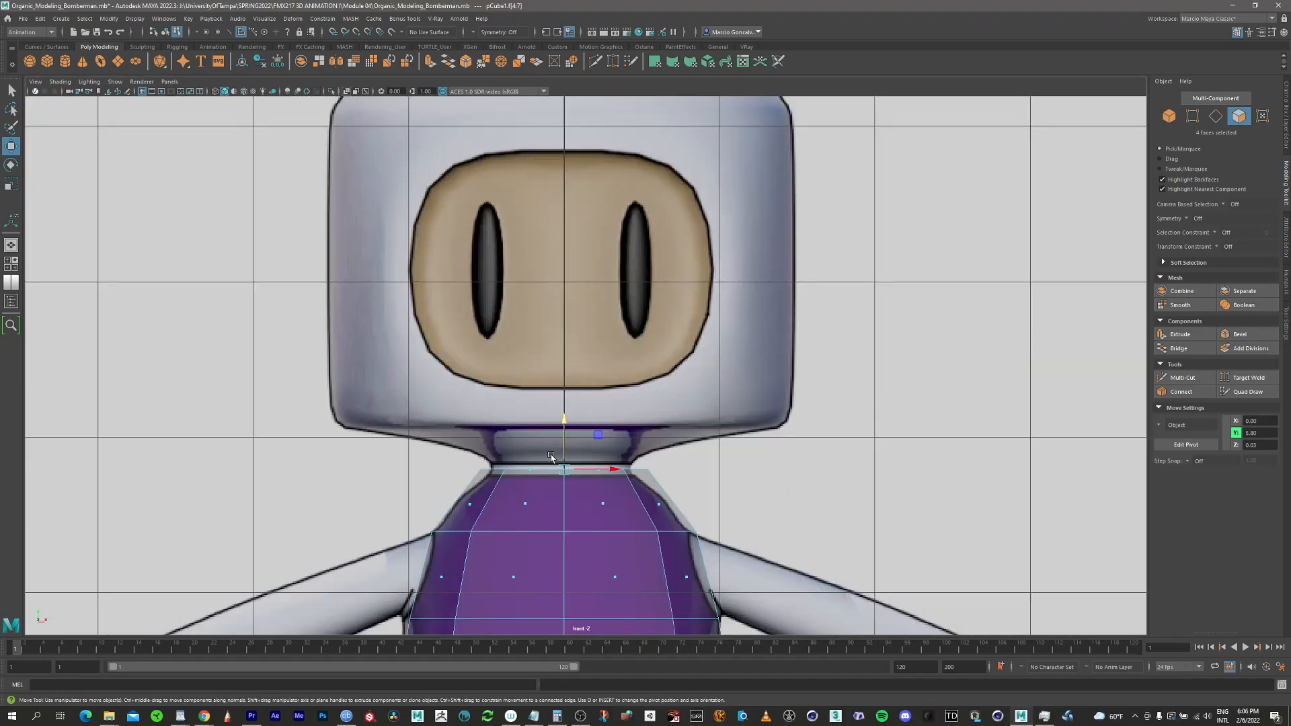
Extrude the torso's four cap faces upward to Y 5.96 to form the neck
mouse_move(564, 432)
left_mouse_down("shift")
mouse_move(571, 387)
mouse_move(568, 430)
left_mouse_up("shift")
left_click_drag(570, 418, 573, 406)
key("ctrl+e")
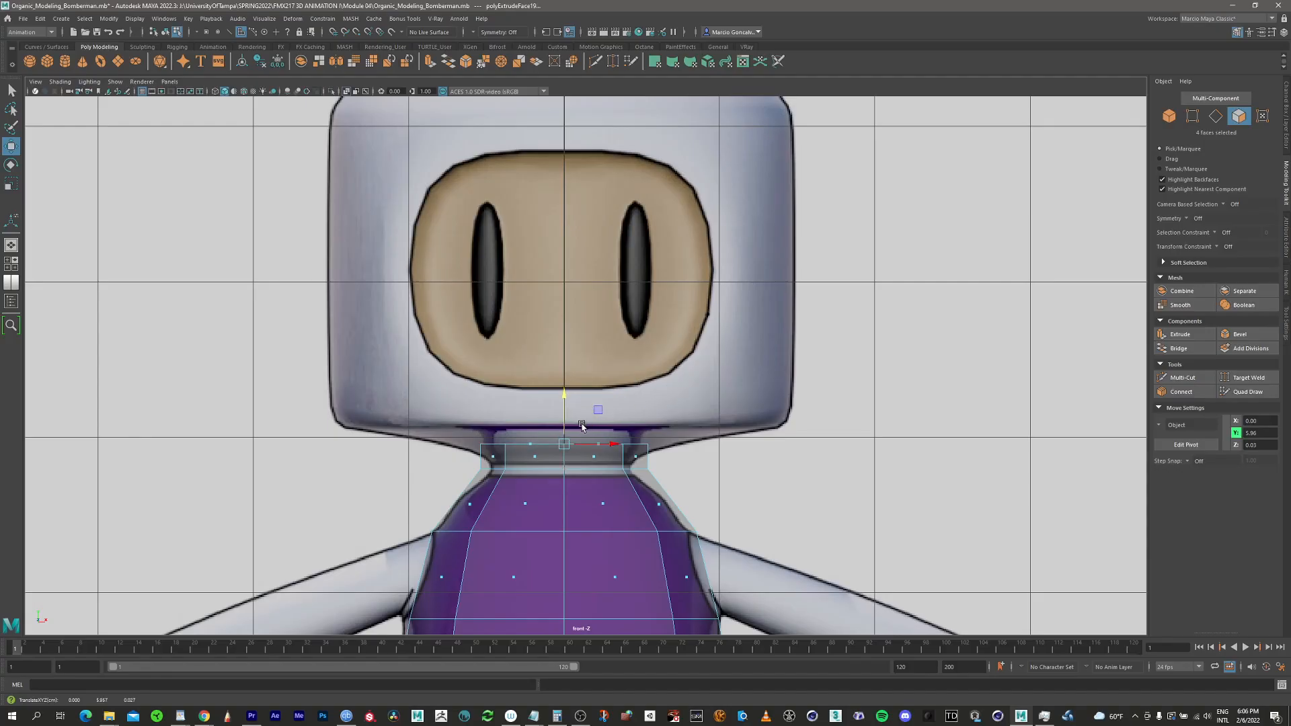
key("space")
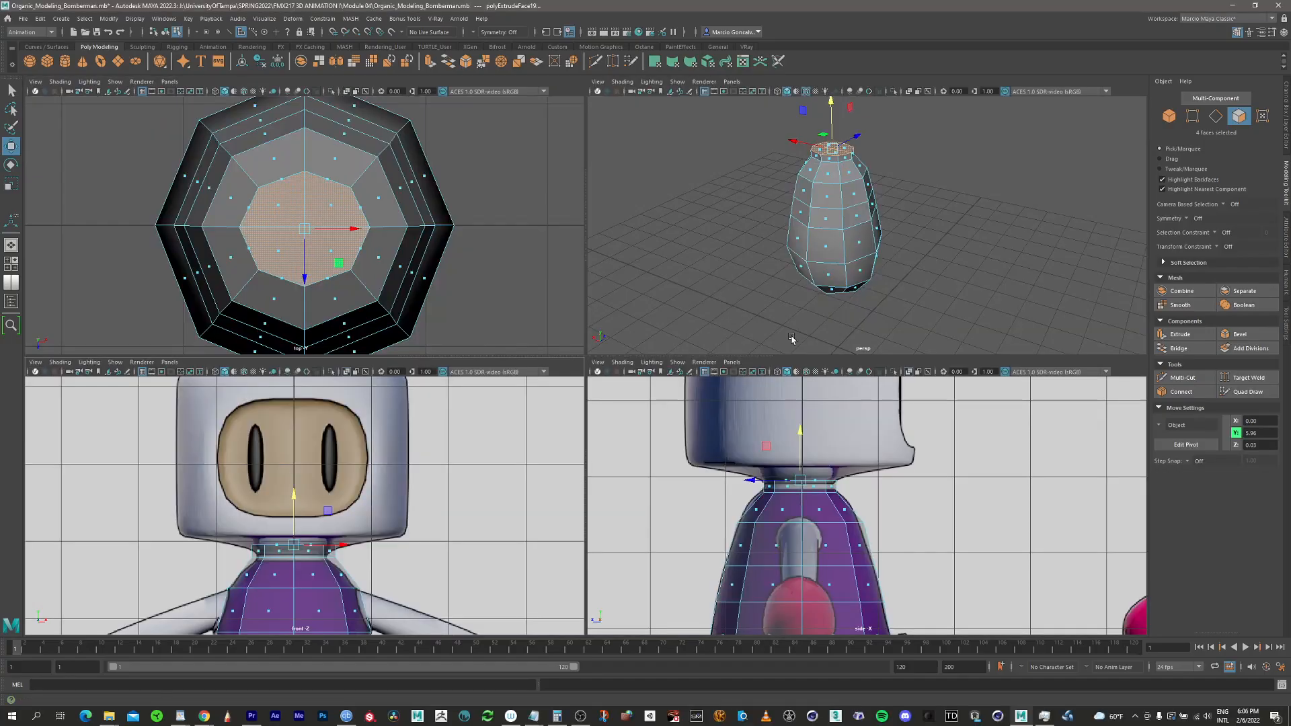
scroll(883, 215, "up", 8)
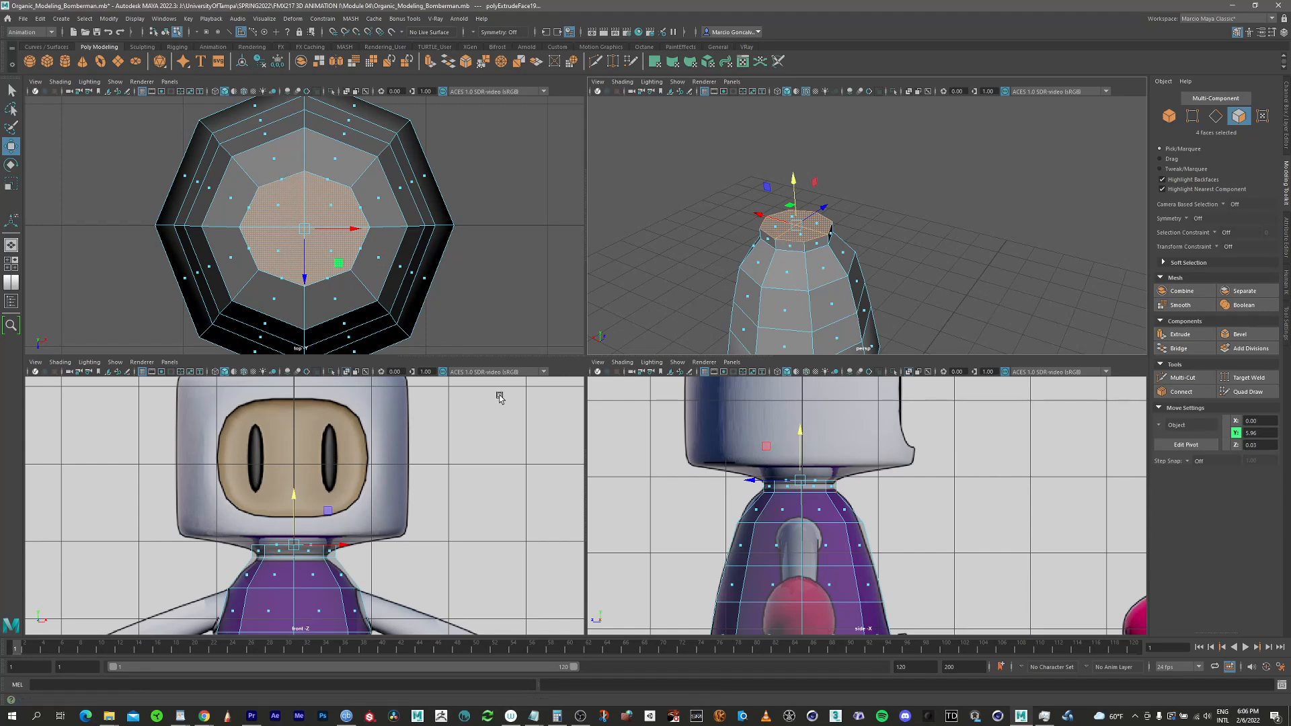
left_click(795, 194)
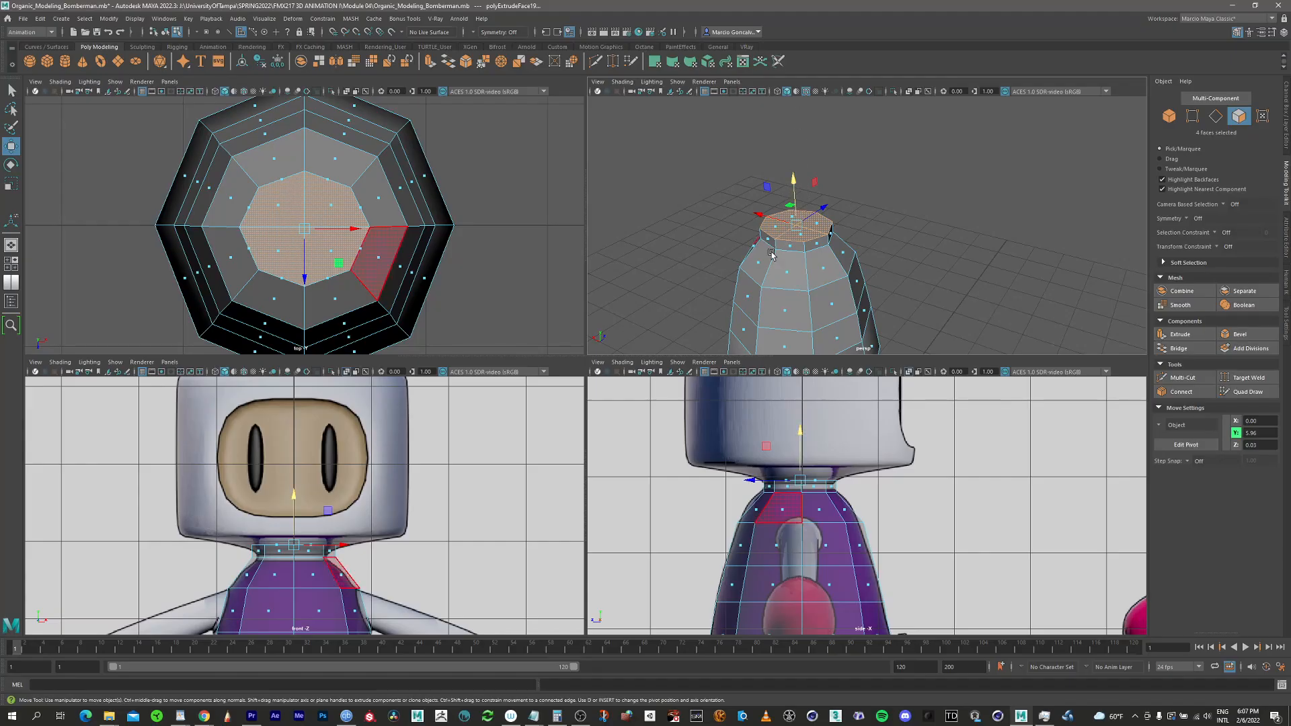
Extrude the neck's cap faces, scale them out to the head's width in the front reference and raise them to Y 6.05
key("r")
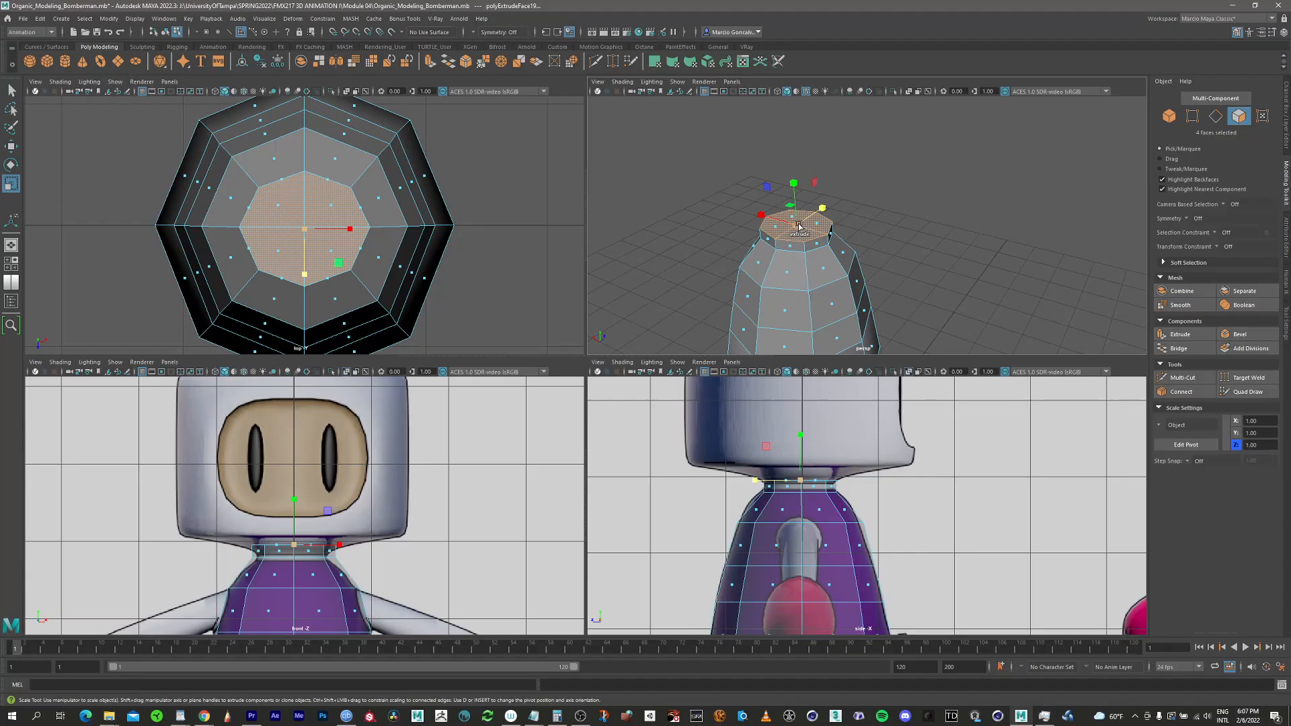
key("space")
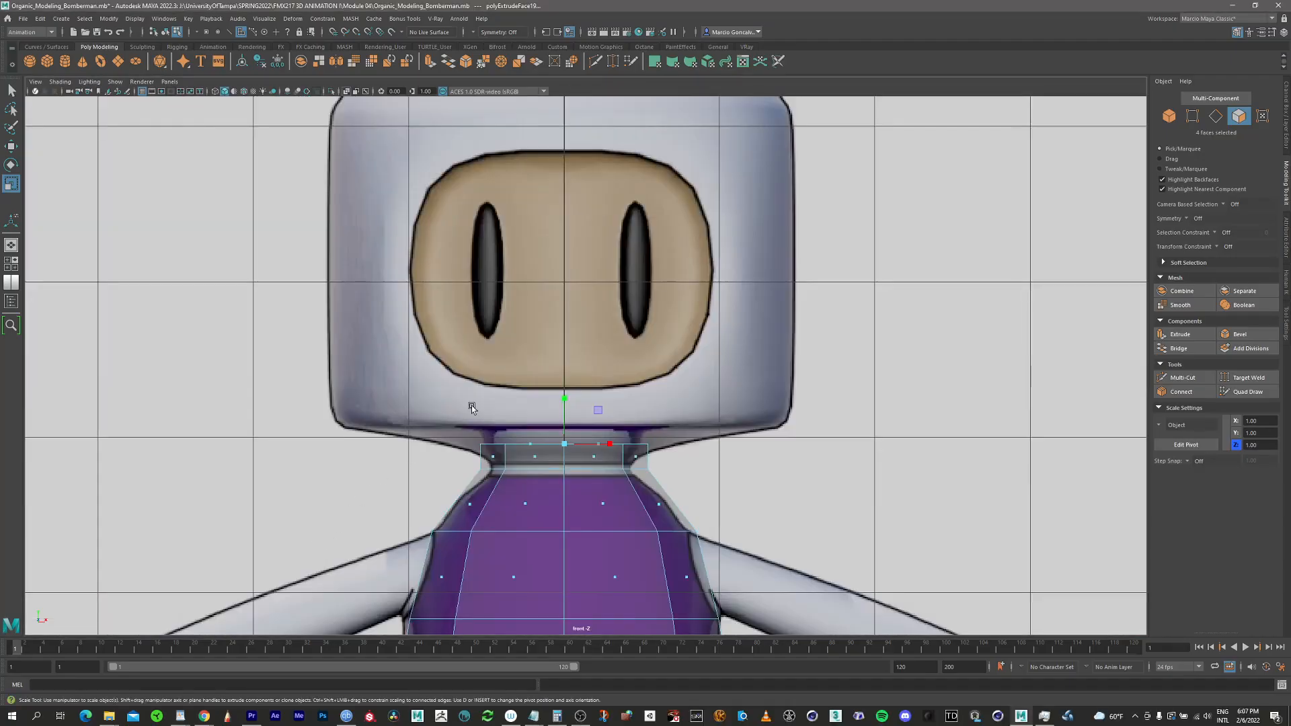
left_click_drag(565, 443, 764, 375)
key("ctrl+e")
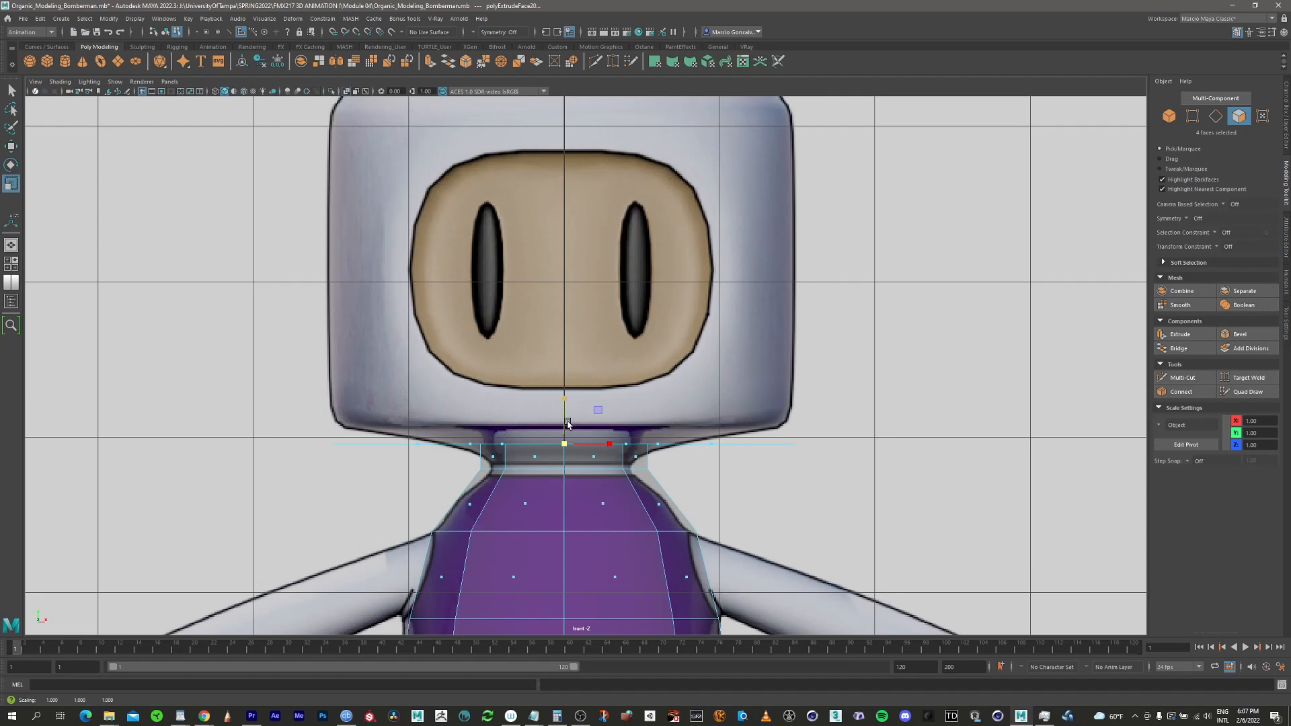
key("w")
left_click_drag(568, 410, 566, 395)
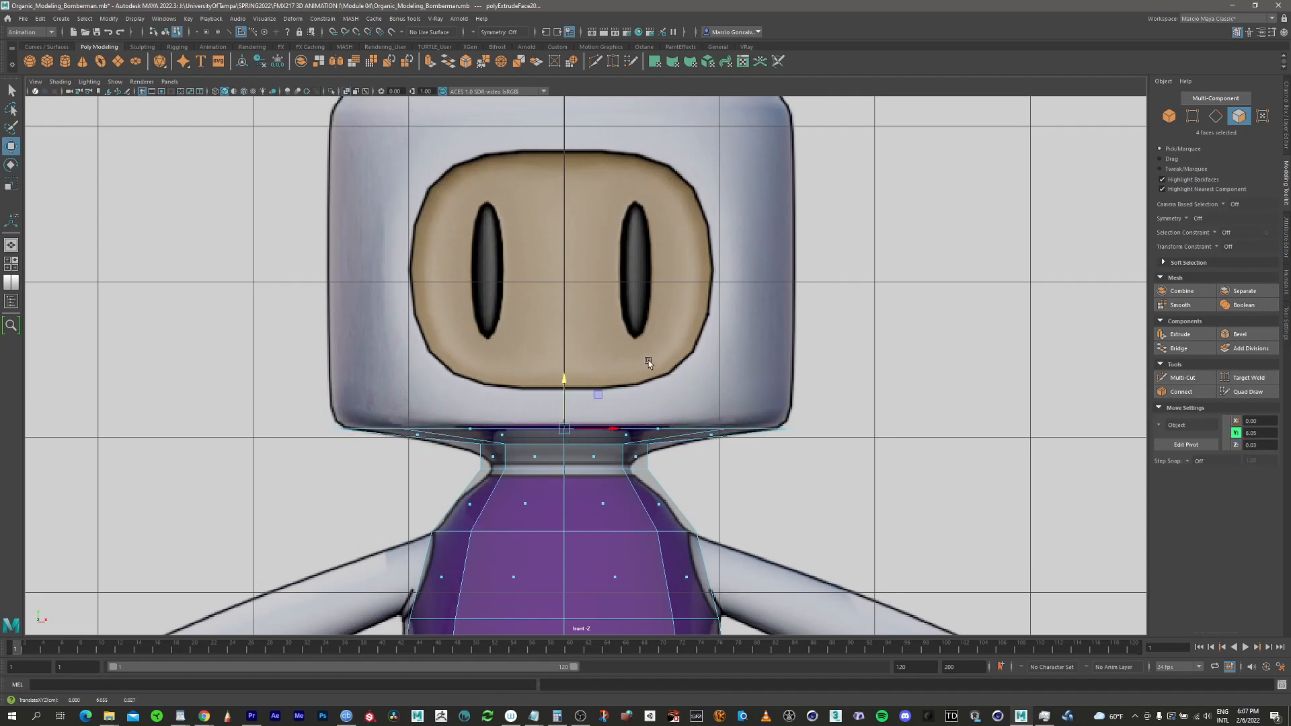
Extrude the widened cap faces straight up to Y 8.10 to form the walls of the head in the front view
key("space")
left_click_drag(837, 268, 808, 315, "alt")
scroll(426, 462, "down", 4)
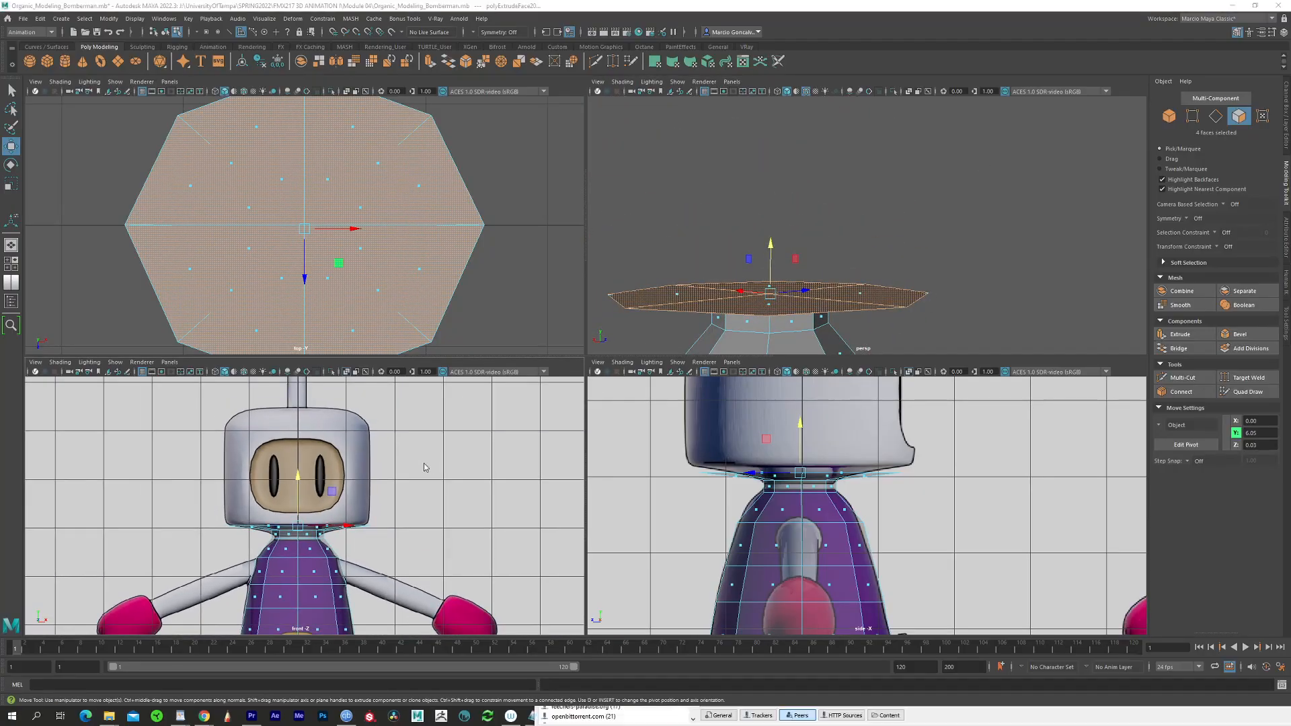
key("space")
middle_click_drag(587, 364, 553, 401, "alt")
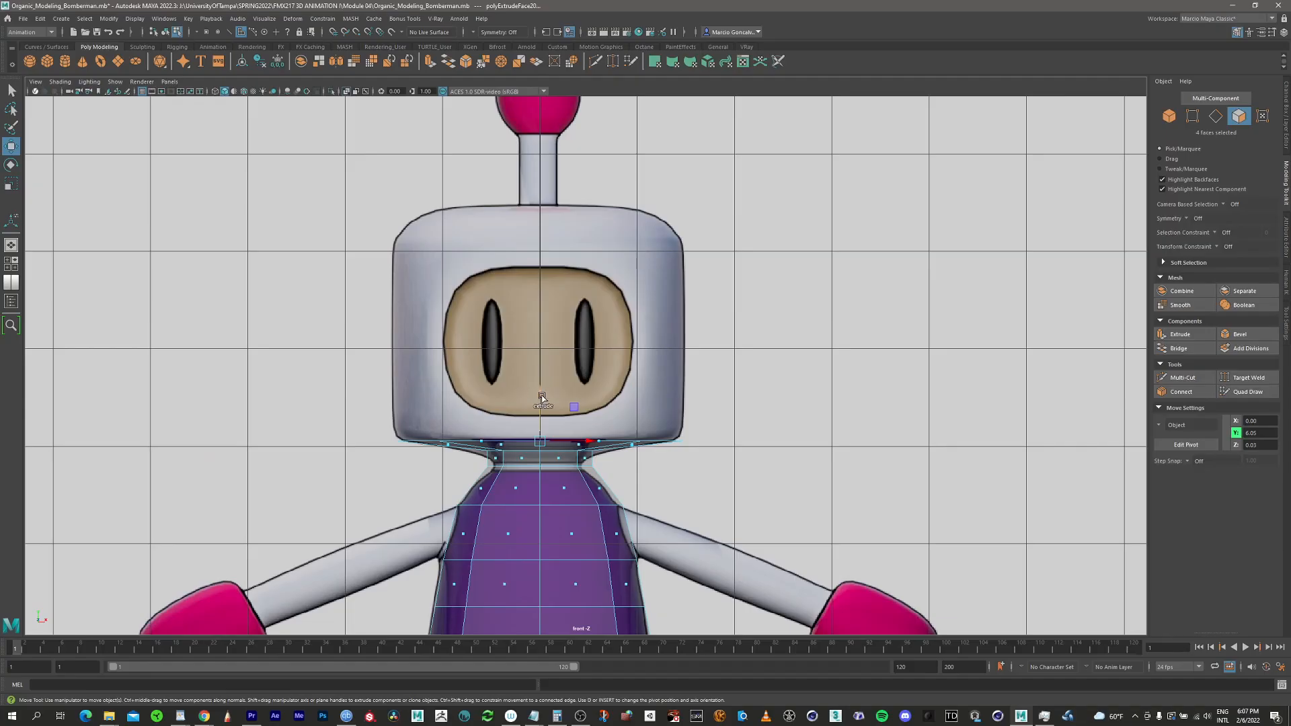
left_click_drag(541, 398, 546, 200, "shift")
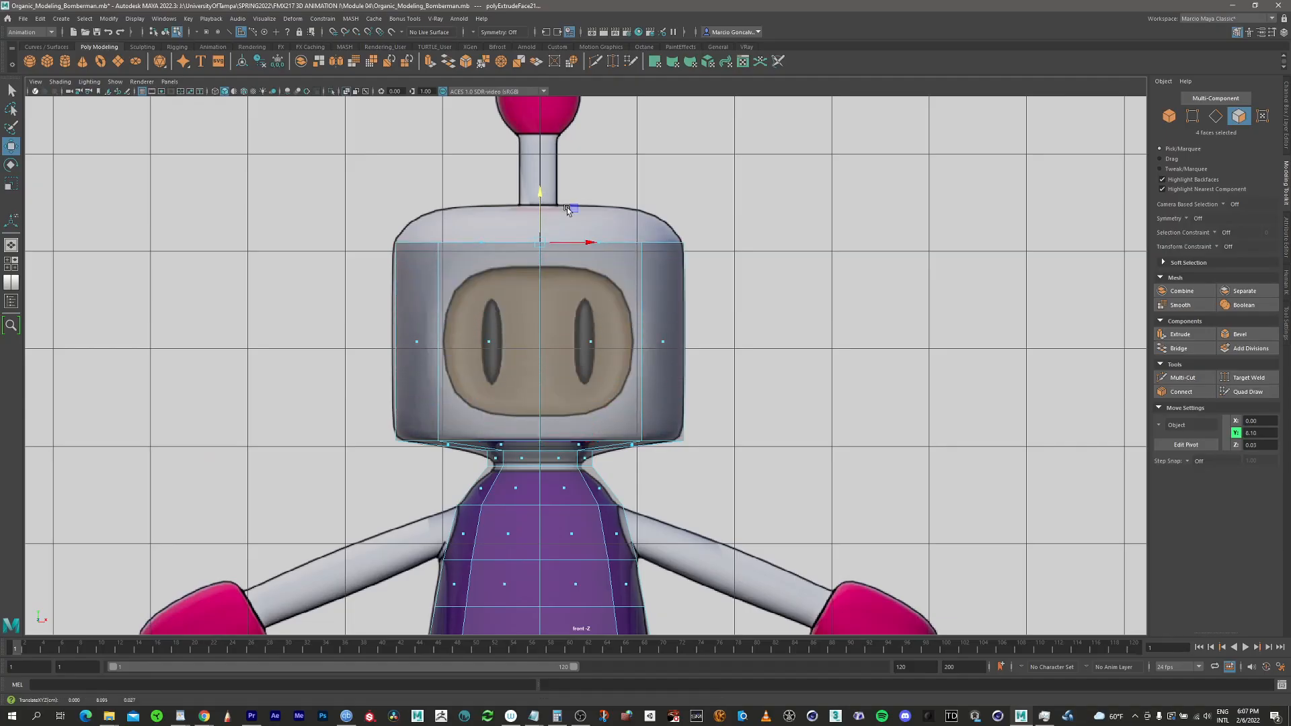
Extrude the head's cap faces again up to Y 8.47, reaching the head's upper outline, and compare with the side reference
middle_click_drag(600, 268, 589, 393, "alt")
right_click_drag(573, 347, 662, 306, "alt")
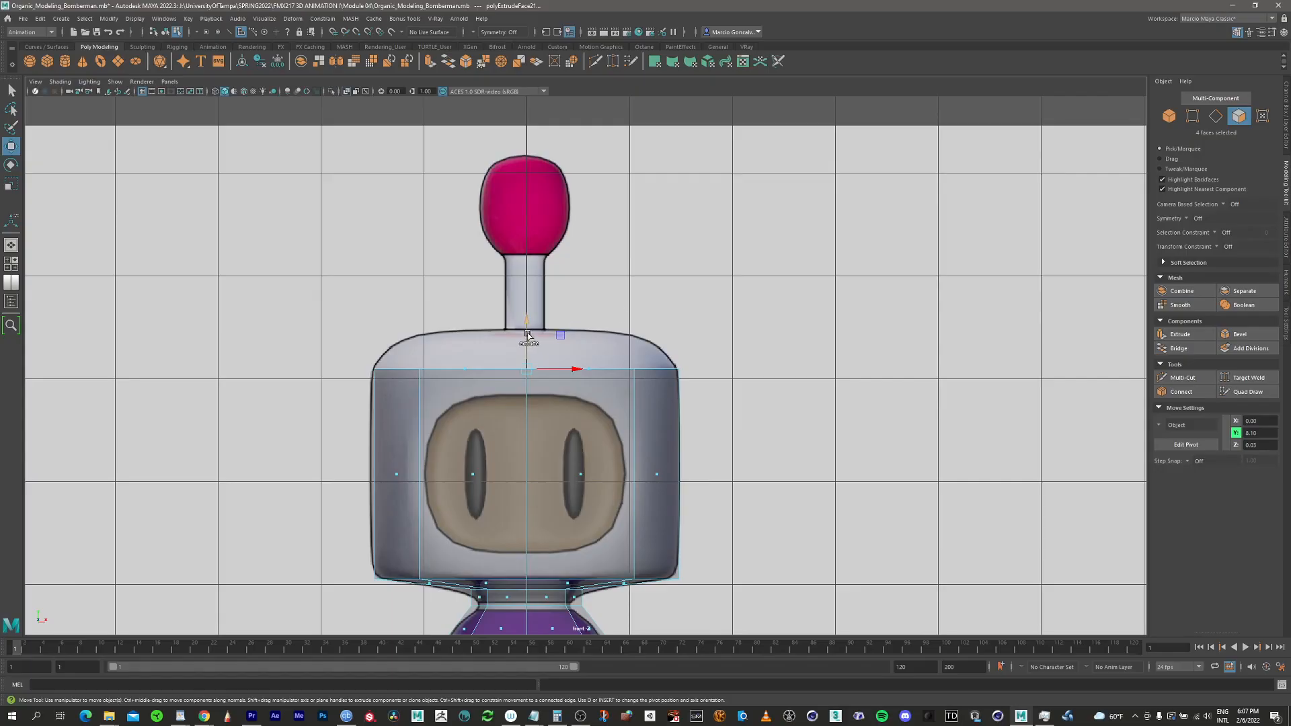
left_click_drag(529, 336, 531, 299, "shift")
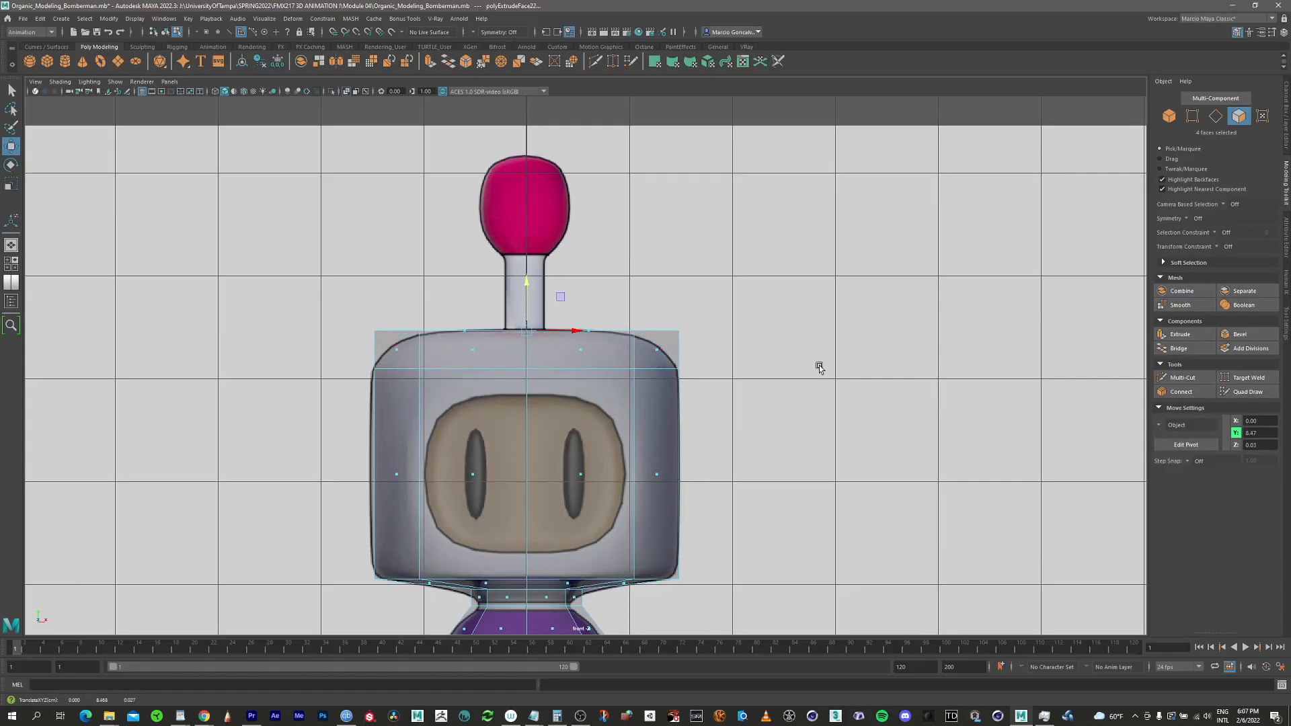
key("space")
key("space")
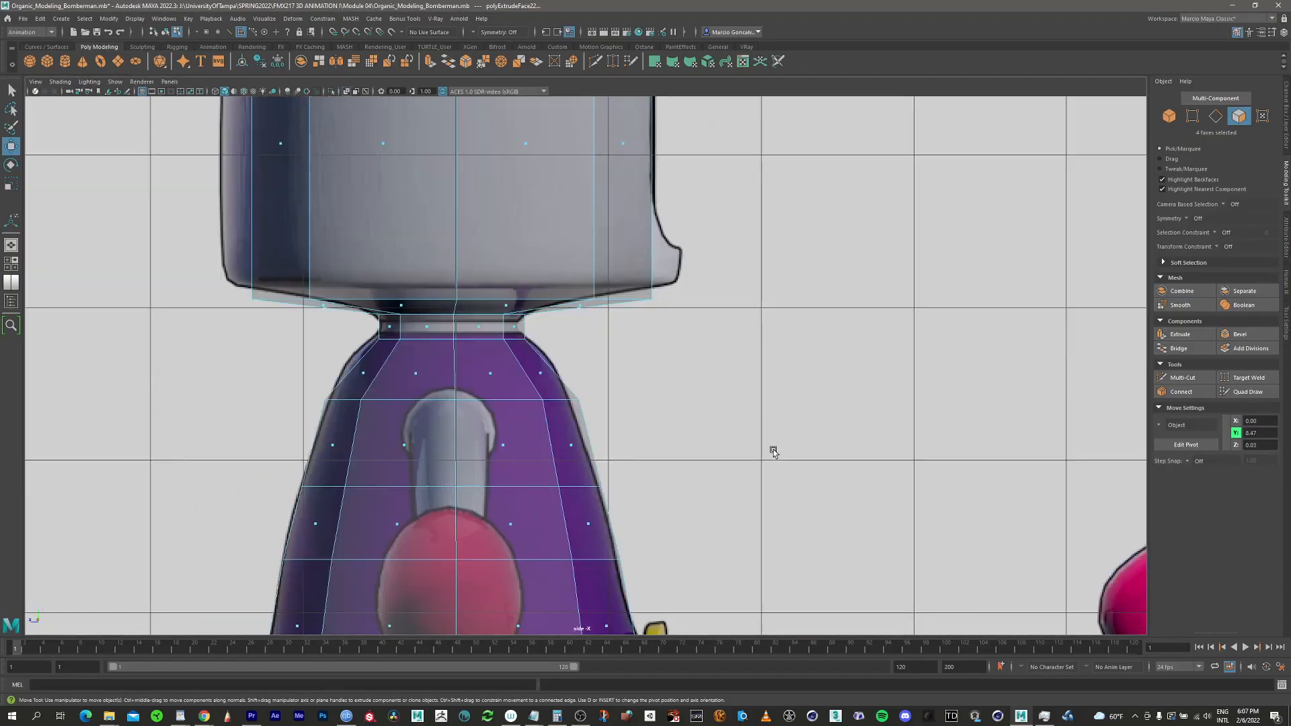
right_click_drag(597, 291, 538, 292, "alt")
mouse_move(584, 356)
middle_mouse_down("alt")
mouse_move(619, 449)
mouse_move(596, 360)
middle_mouse_up("alt")
key("space")
key("space")
Select the head's topmost vertices in the front view, scale them inward to follow the rounded corners and lower them to Y 8.45
middle_click_drag(531, 511, 501, 430, "alt")
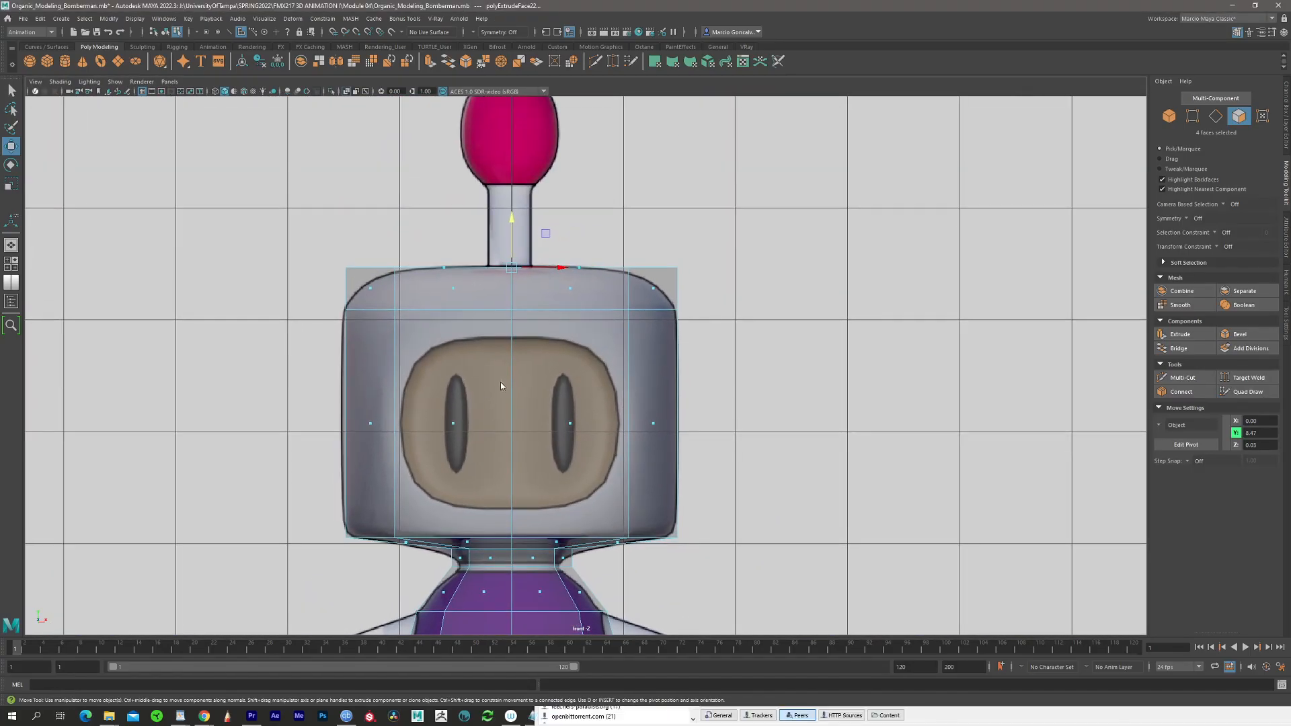
right_click(500, 382)
left_click(451, 383)
key("q")
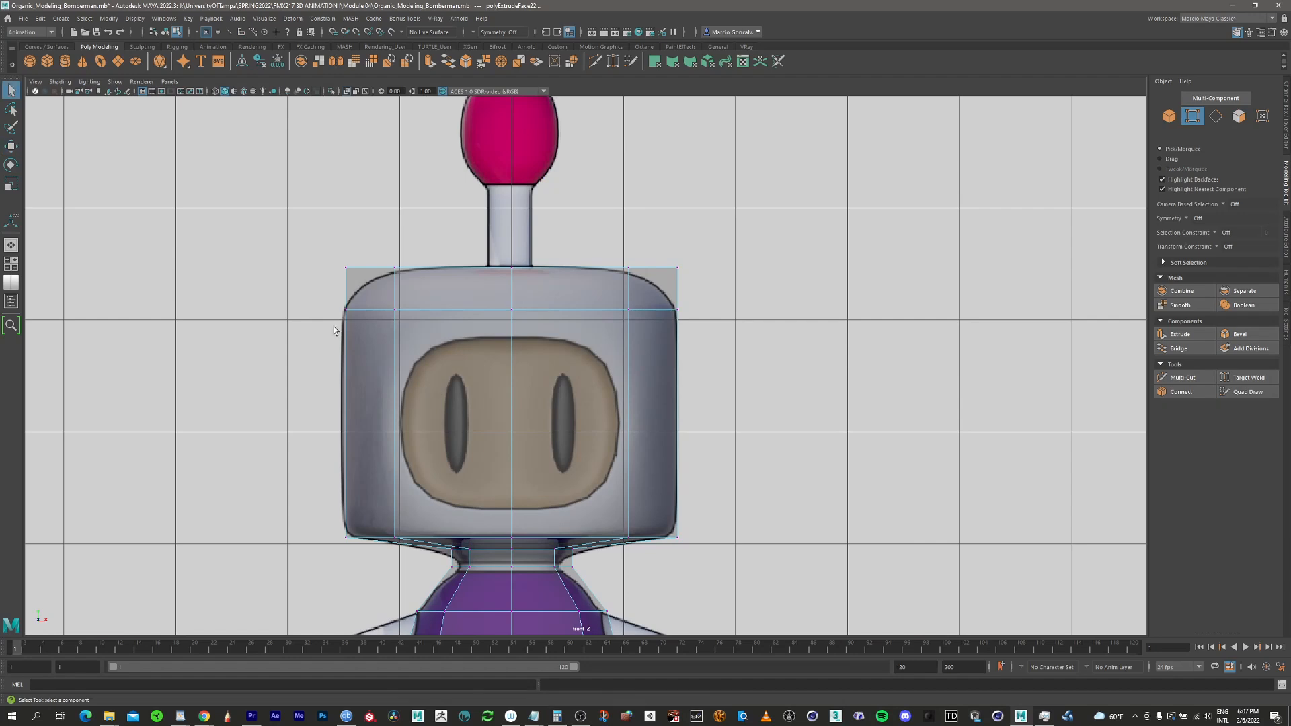
left_click_drag(442, 298, 698, 301)
left_click_drag(350, 258, 693, 286)
key("r")
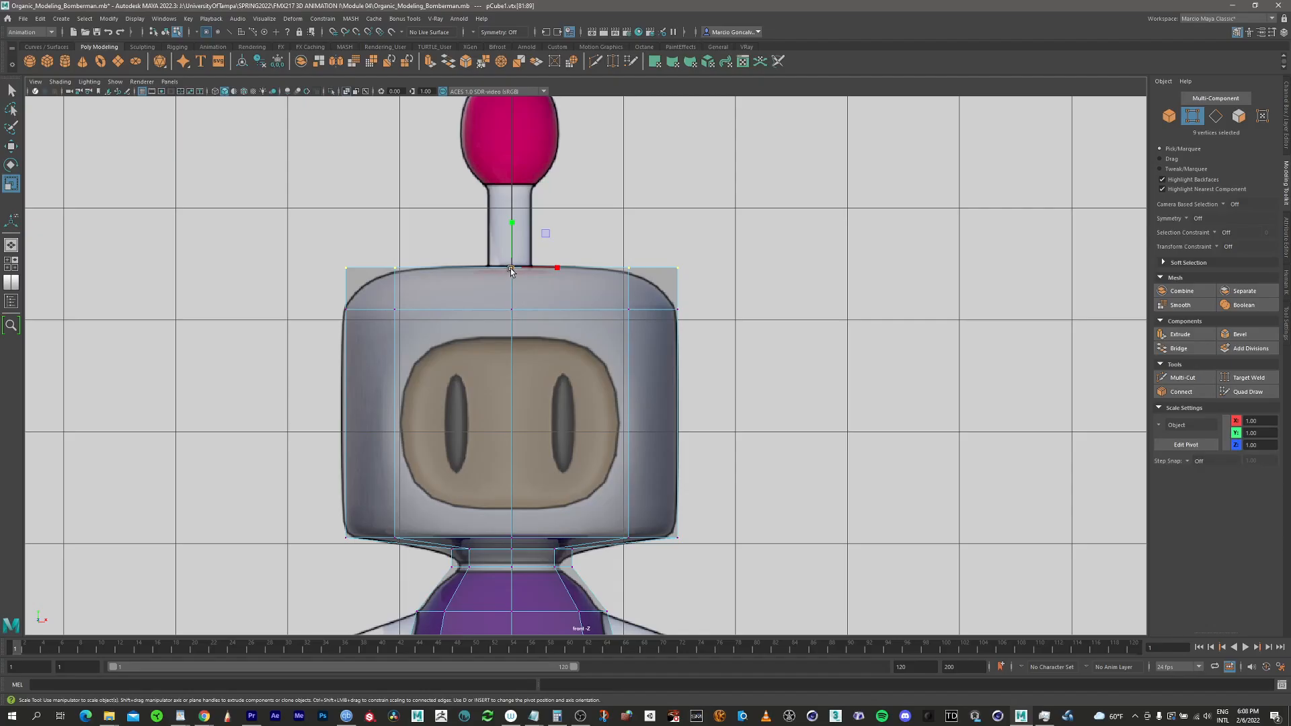
left_click_drag(509, 269, 453, 287)
key("w")
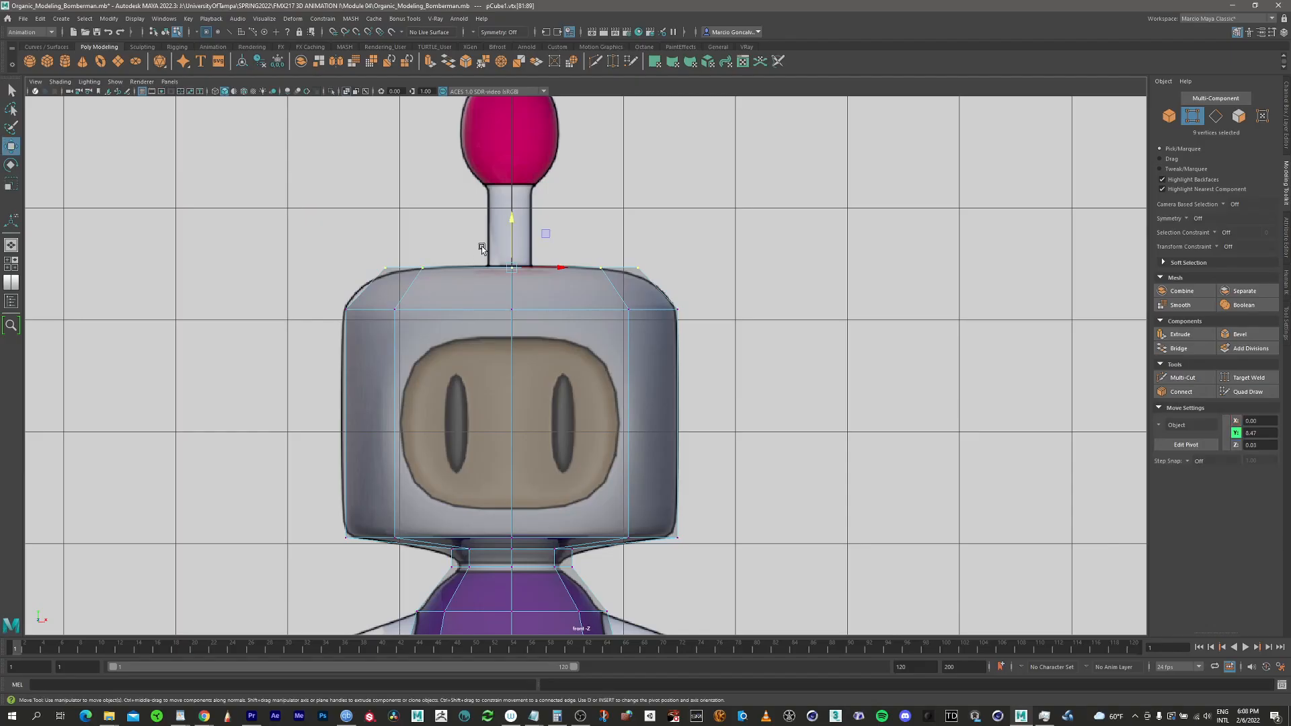
left_click_drag(513, 237, 514, 245)
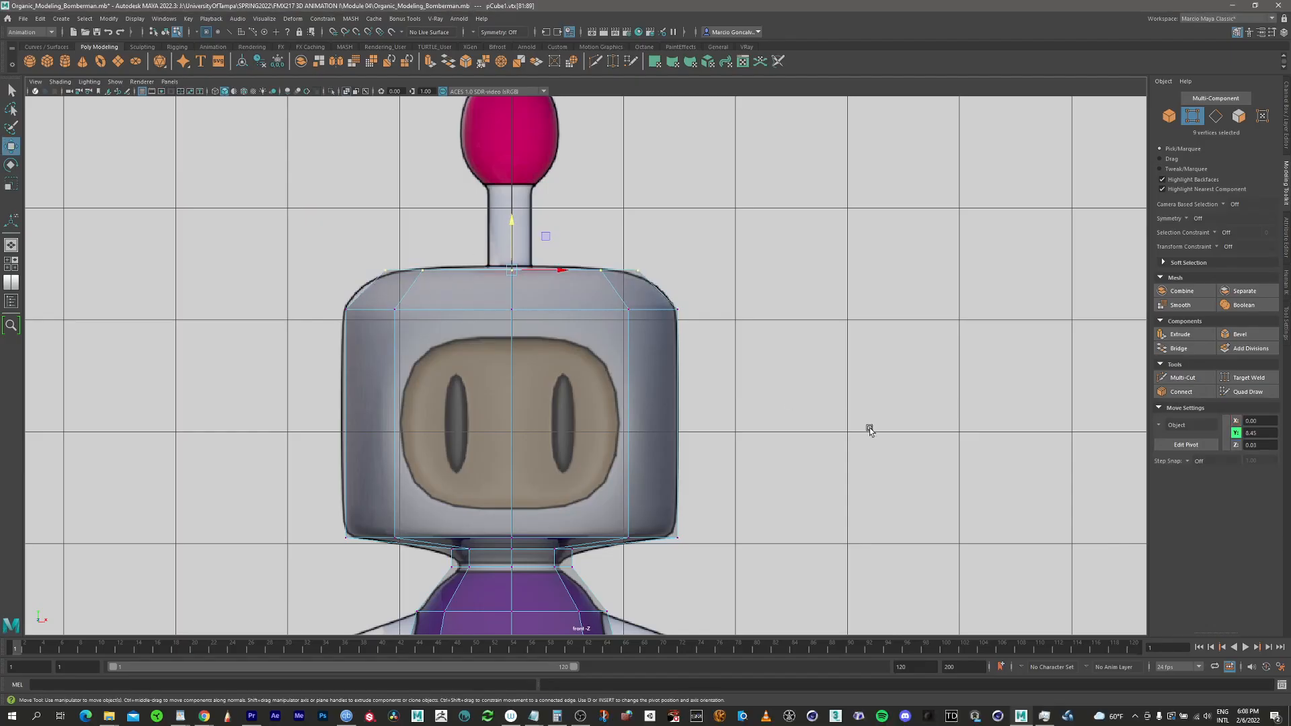
Select all the head's vertices in the side view and widen them along Z to match the head's depth in the reference
key("space")
key("space")
middle_click_drag(534, 330, 603, 378, "alt")
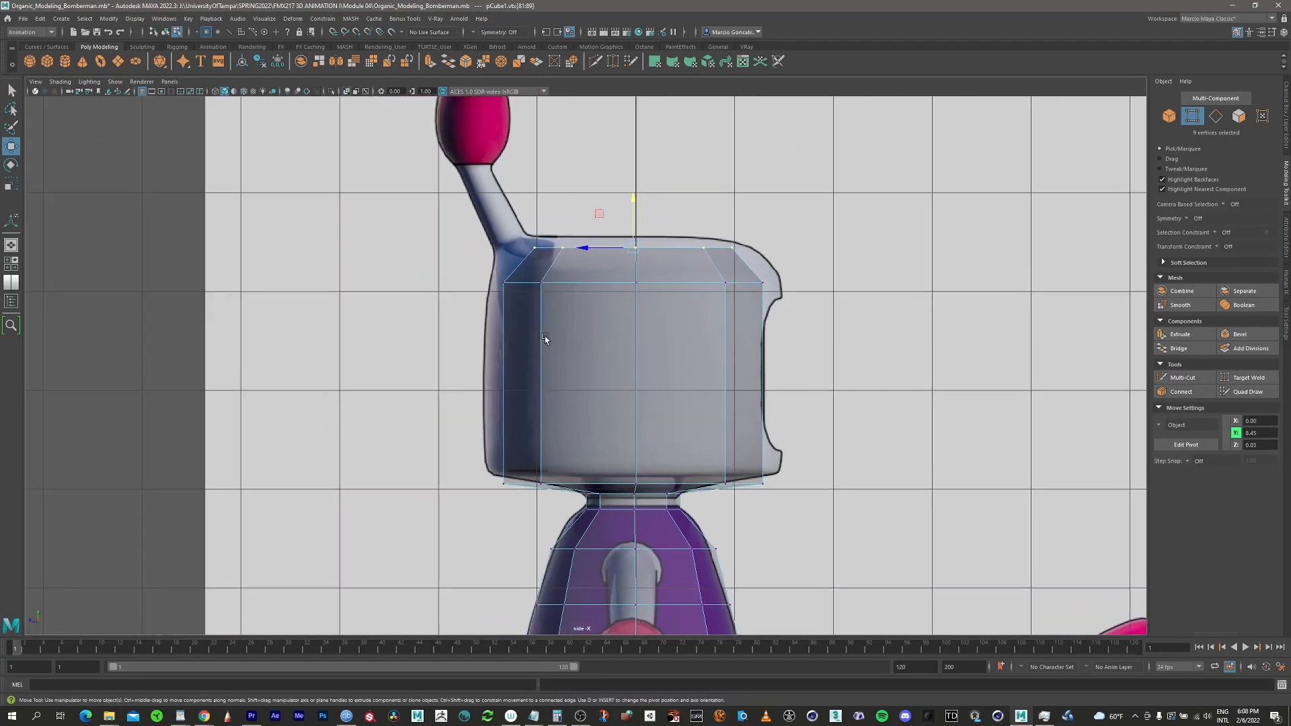
right_click_drag(547, 340, 625, 340, "alt")
middle_click_drag(625, 340, 597, 316, "alt")
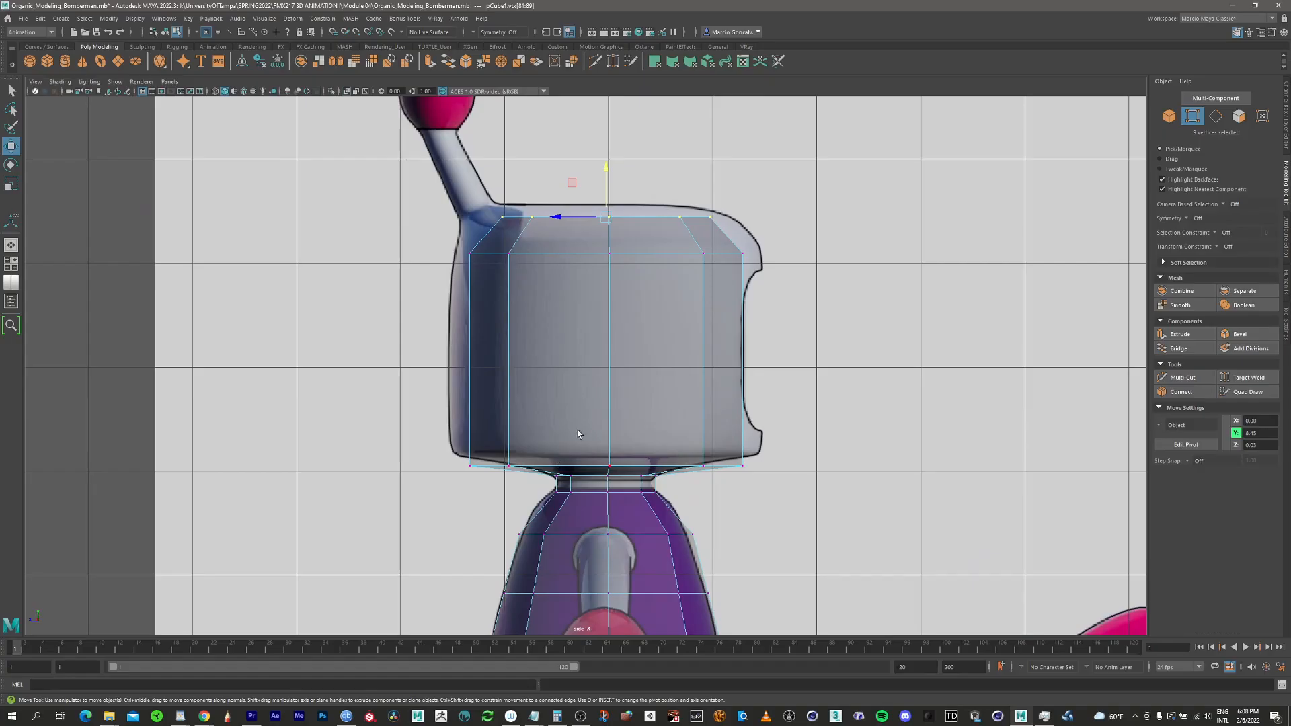
key("q")
left_click_drag(436, 432, 763, 478)
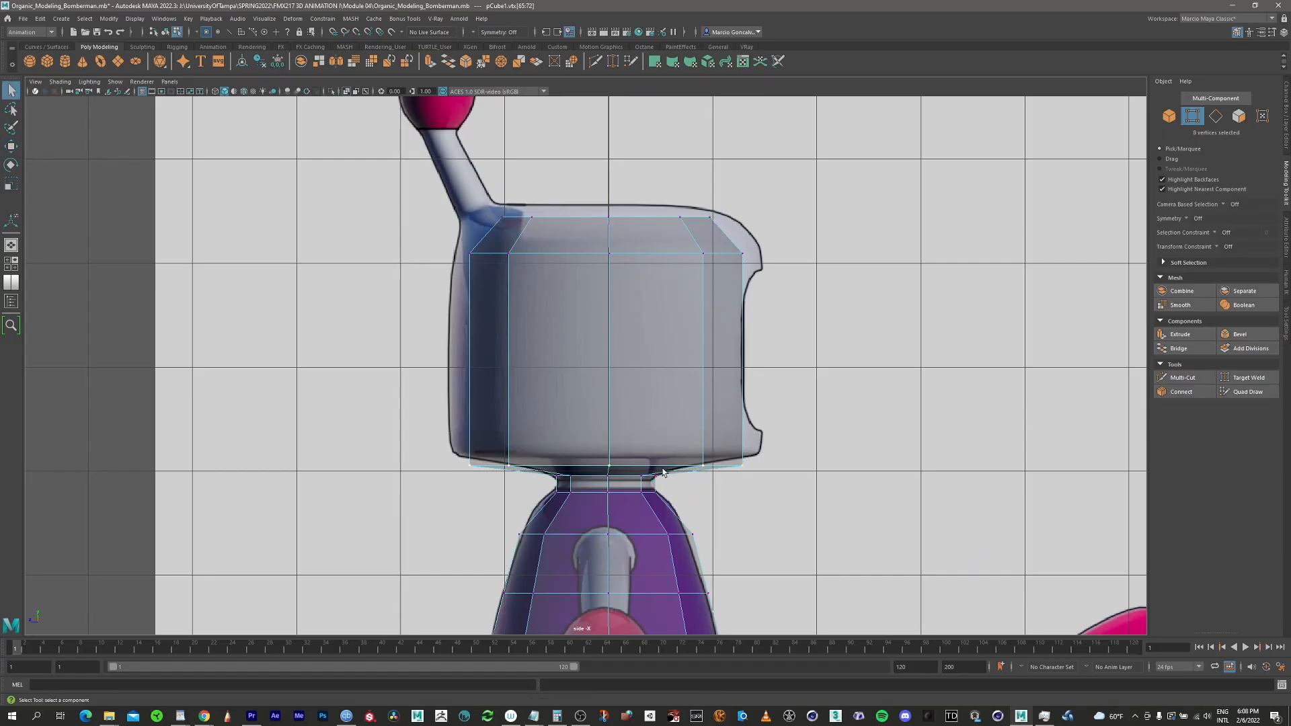
left_click_drag(806, 177, 422, 473)
key("r")
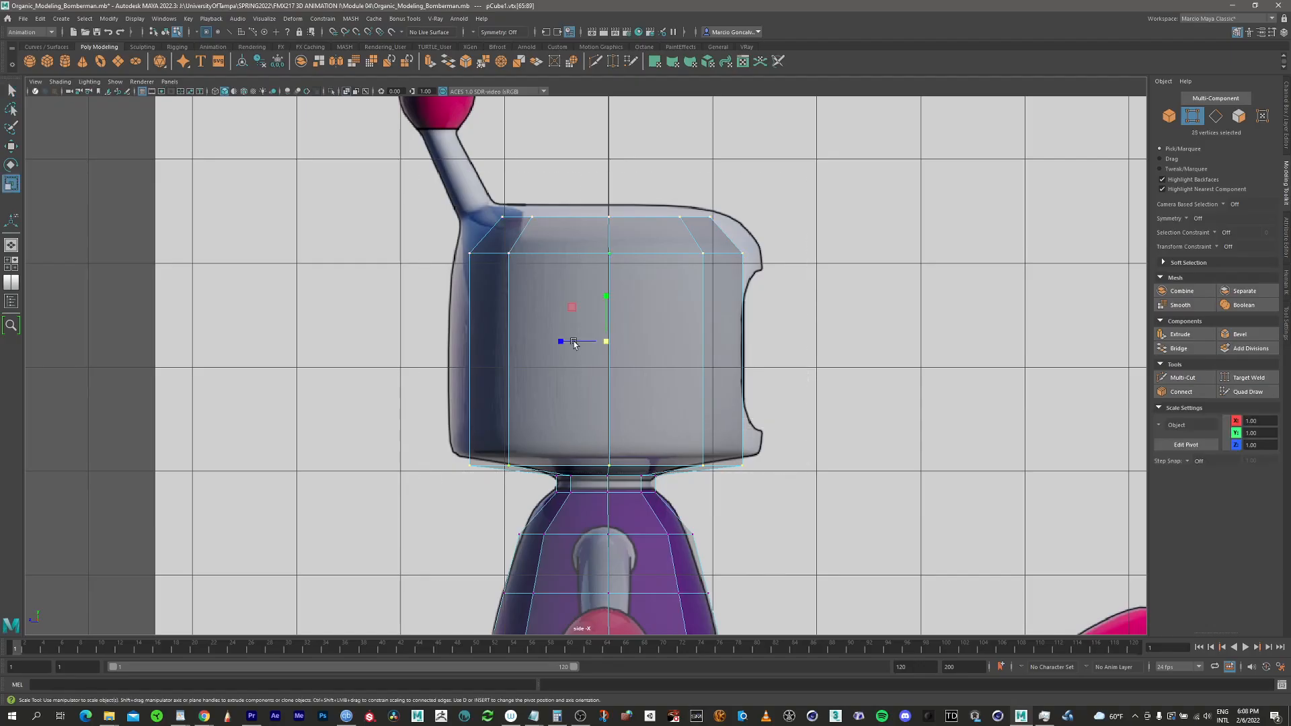
left_click_drag(562, 341, 557, 343)
middle_click_drag(613, 276, 611, 350, "alt")
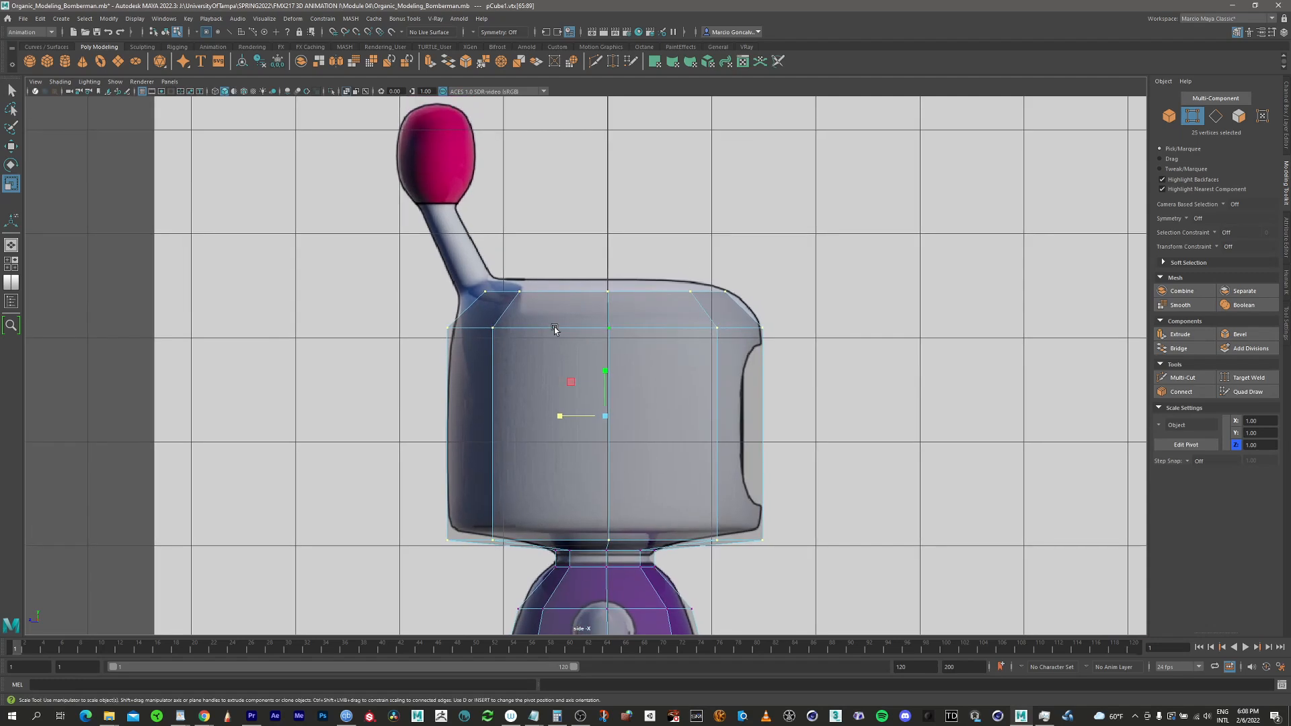
Select the head's top row of vertices in the side view and raise it toward the reference outline
key("q")
left_click_drag(536, 306, 589, 312)
key("w")
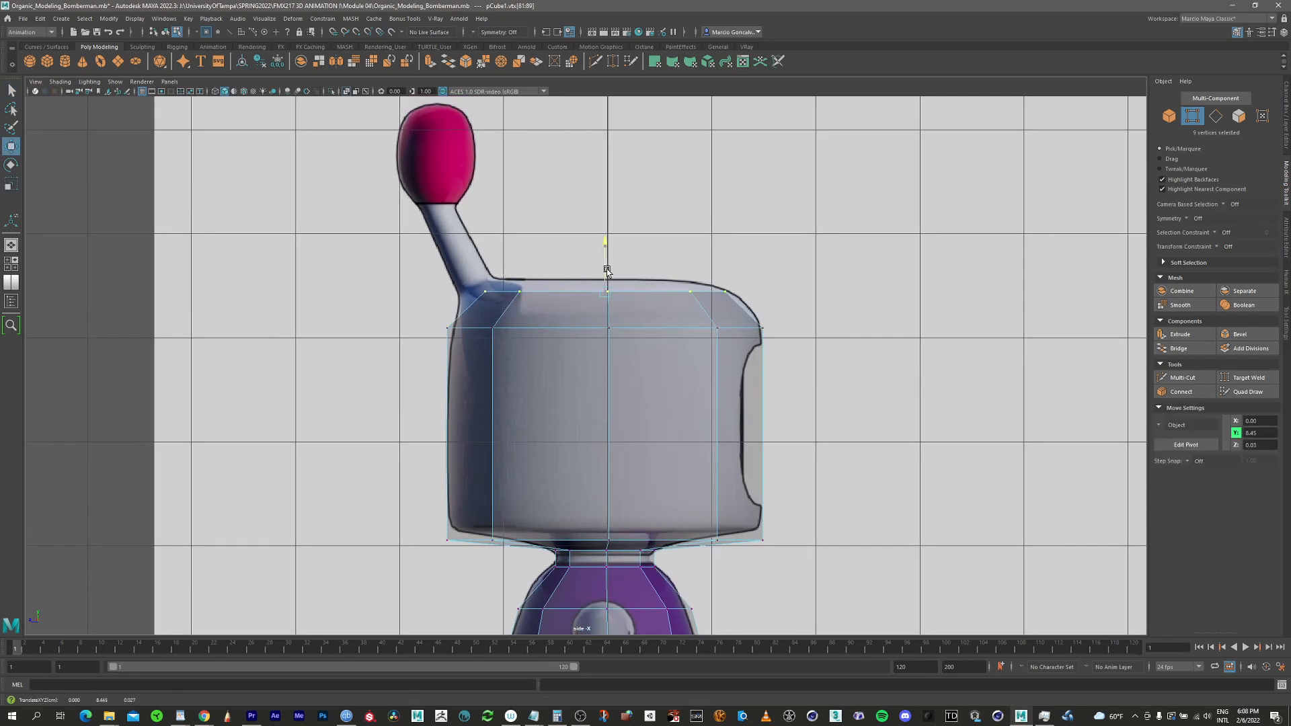
left_click_drag(607, 266, 609, 265)
right_click_drag(630, 325, 545, 347, "alt")
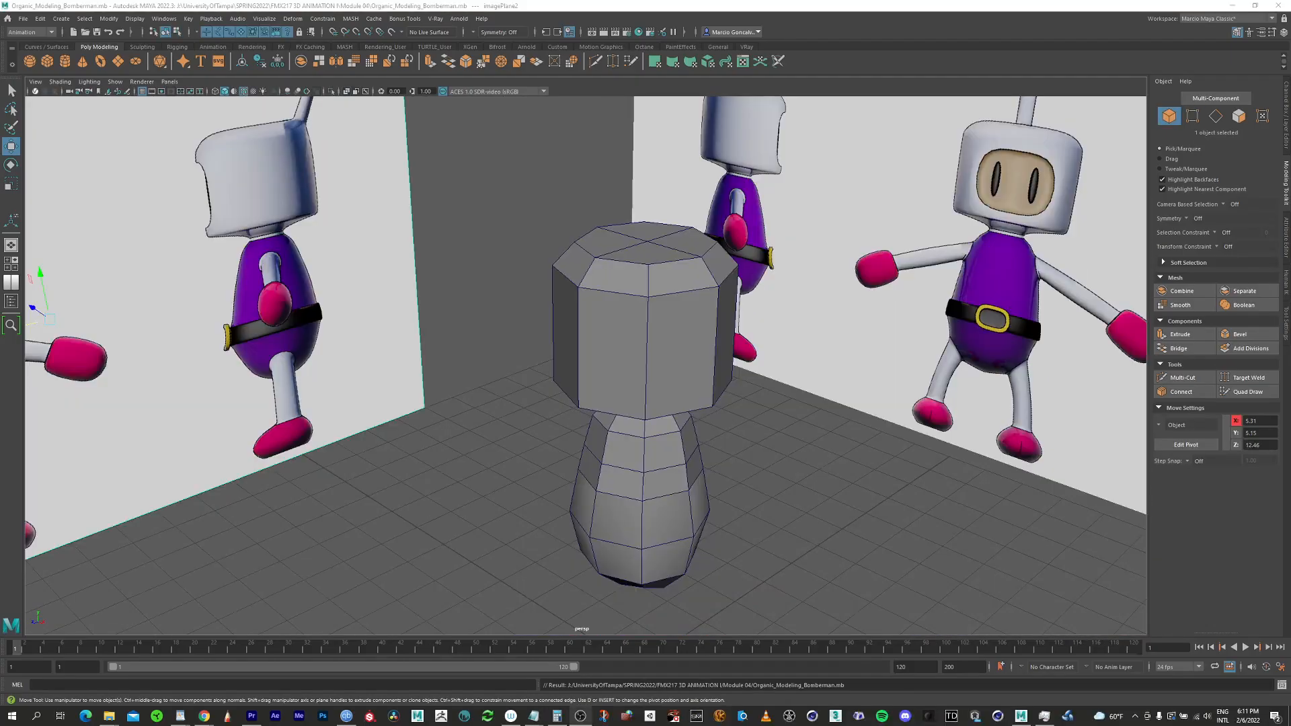
Show all four views and select the two faces at the front of the head, where the face area belongs
left_click_drag(632, 414, 554, 369, "alt")
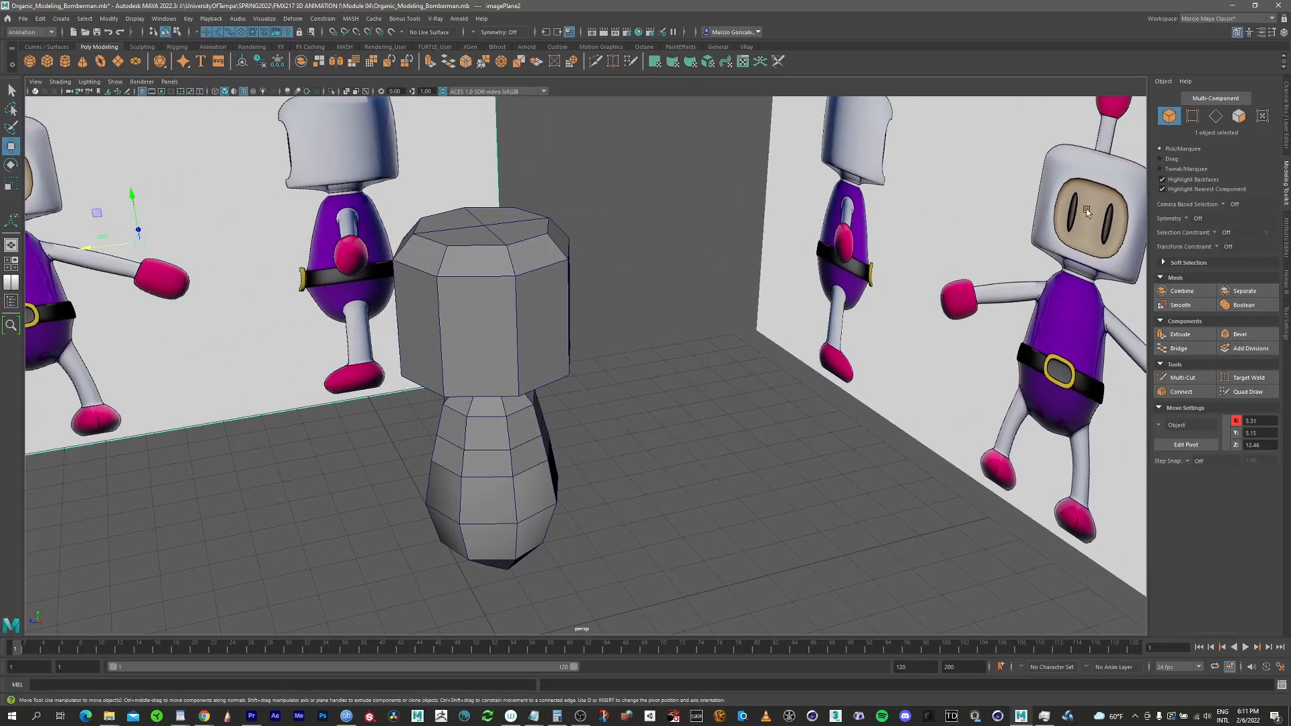
left_click(1239, 118)
key("space")
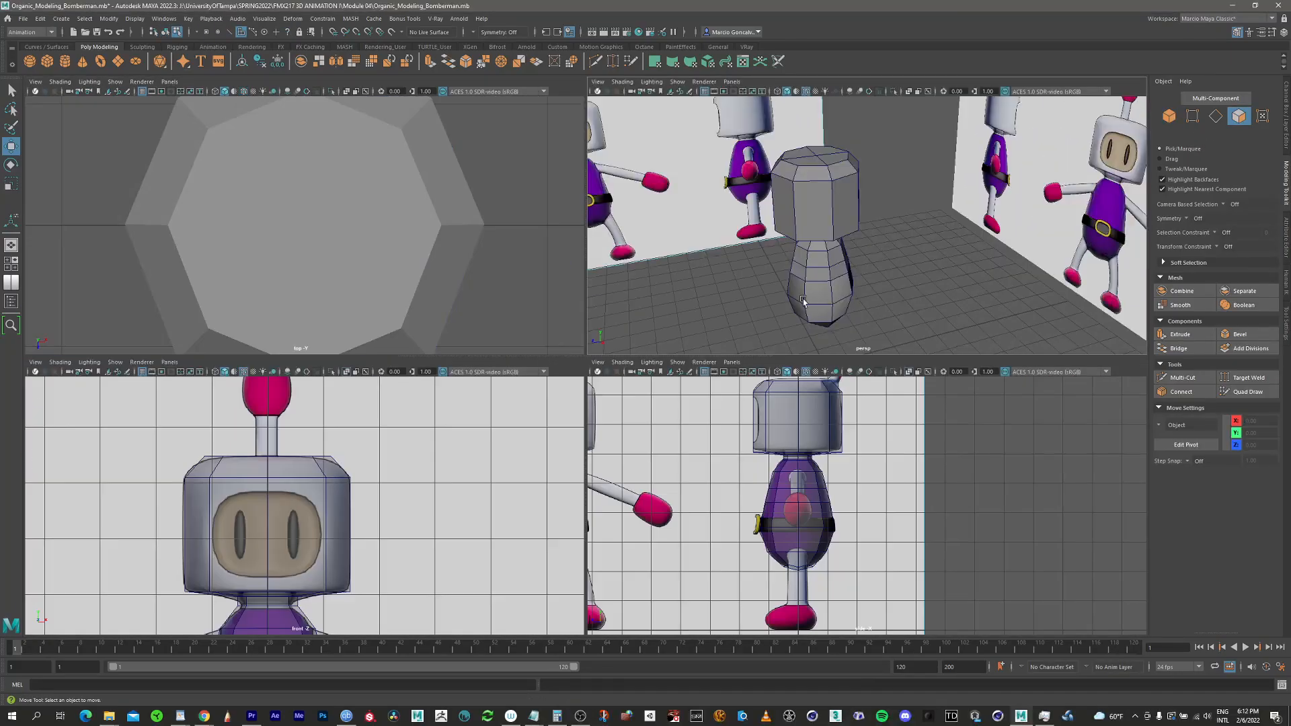
left_click_drag(812, 235, 831, 231, "alt")
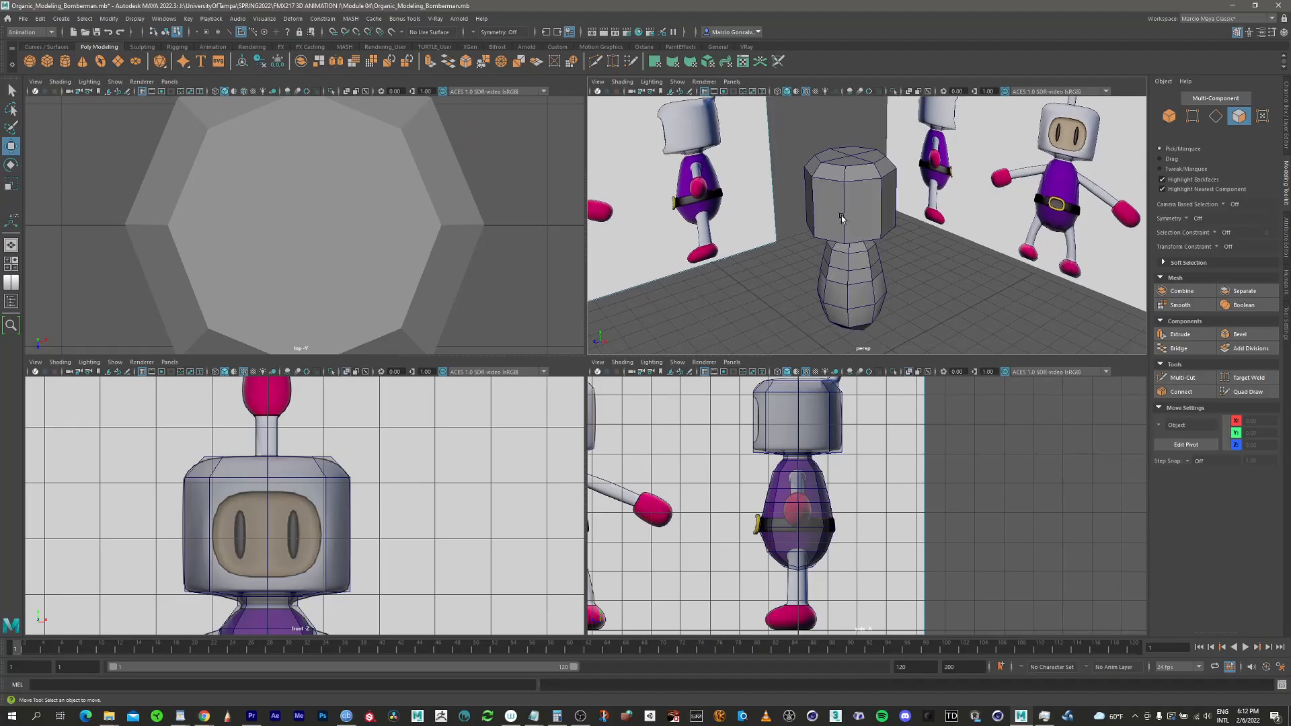
left_click(831, 231)
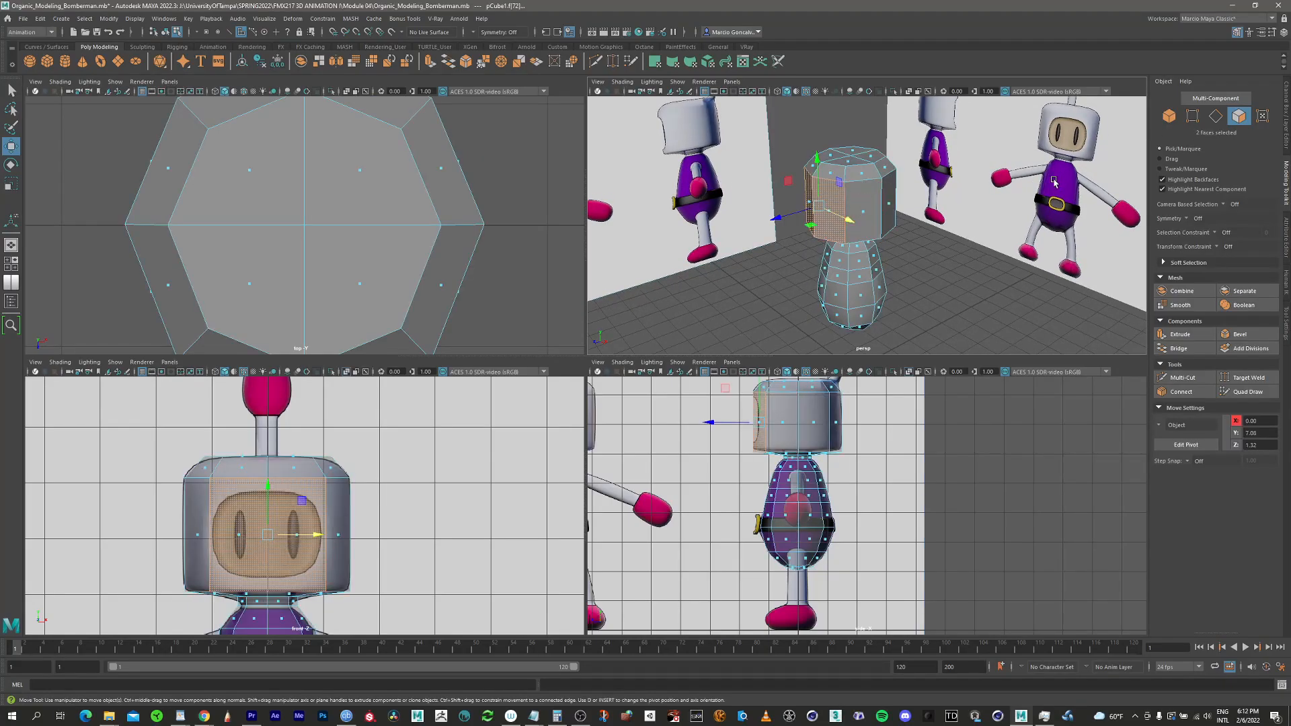
middle_click_drag(839, 250, 853, 269, "alt")
mouse_move(853, 269)
left_mouse_down("alt")
mouse_move(861, 228)
mouse_move(835, 264)
left_mouse_up("alt")
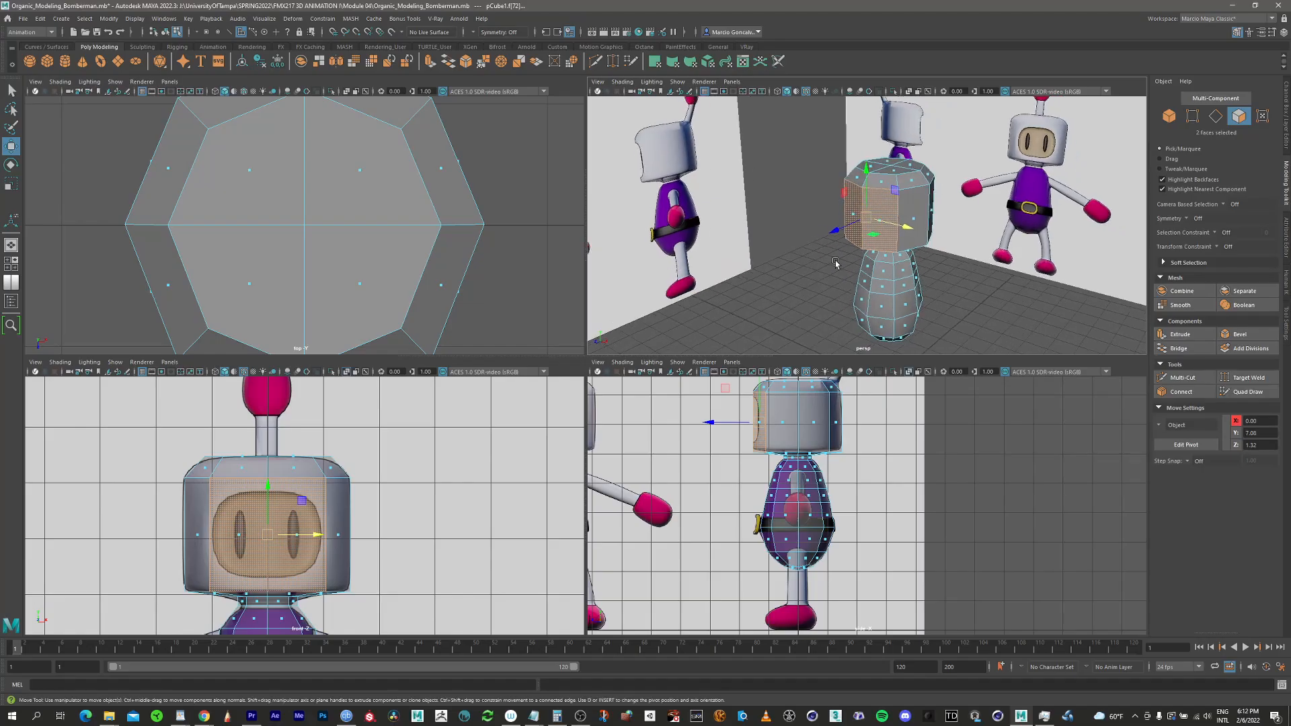
Bevel the single vertex in the middle of the head's upper back rim, where the antenna starts in the side reference
left_click_drag(804, 322, 797, 287, "alt")
right_click_drag(796, 287, 946, 212, "alt")
middle_click_drag(757, 287, 817, 238, "alt")
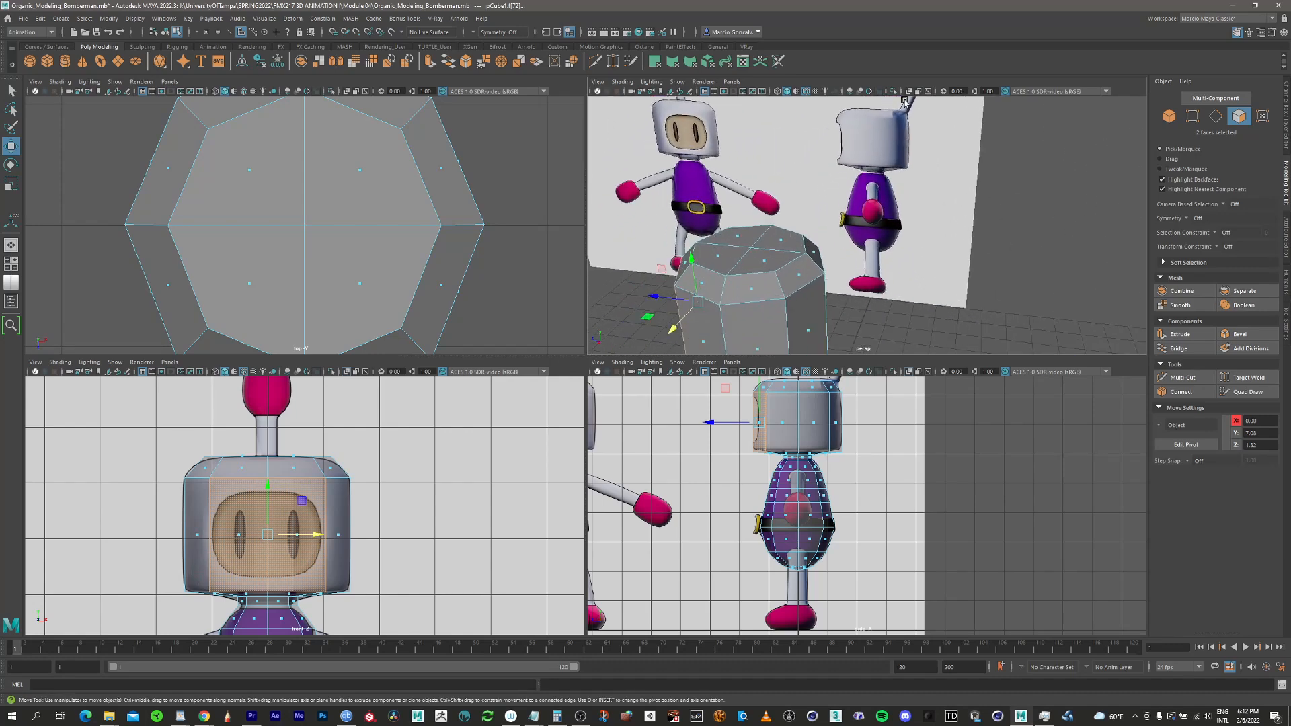
left_click_drag(816, 239, 907, 197, "alt")
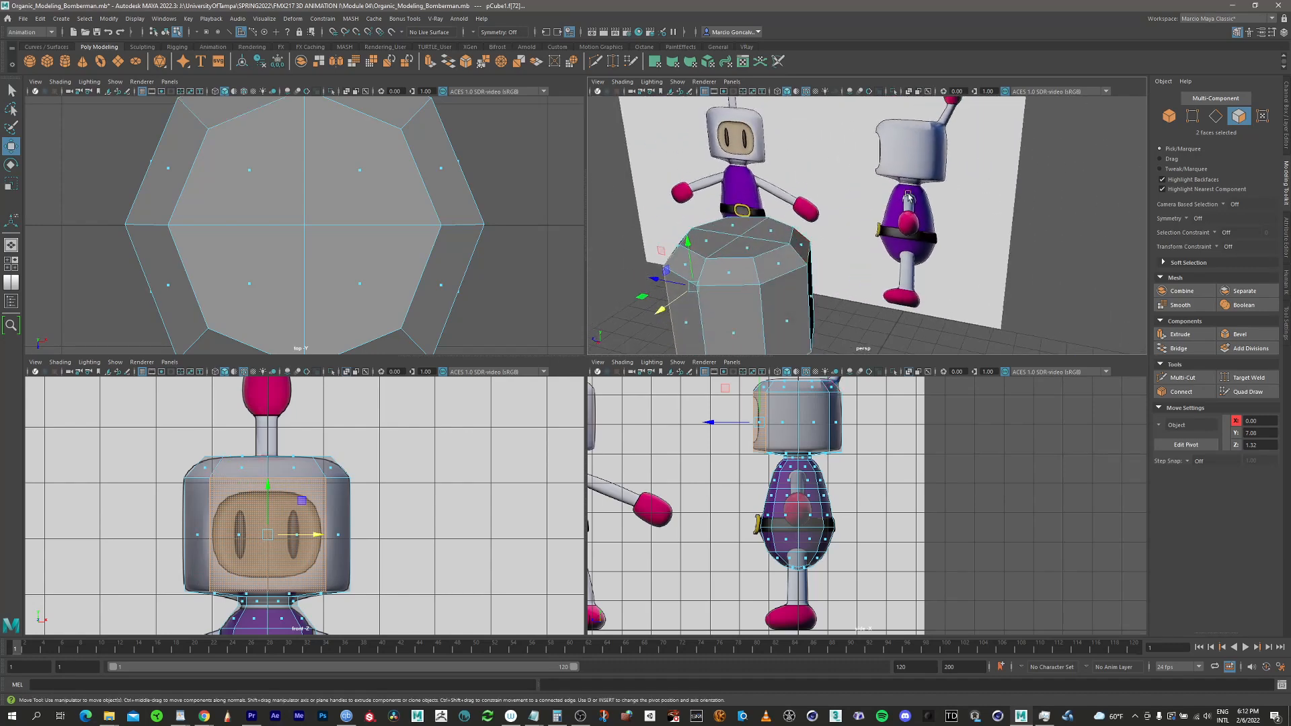
middle_click_drag(792, 242, 785, 268, "alt")
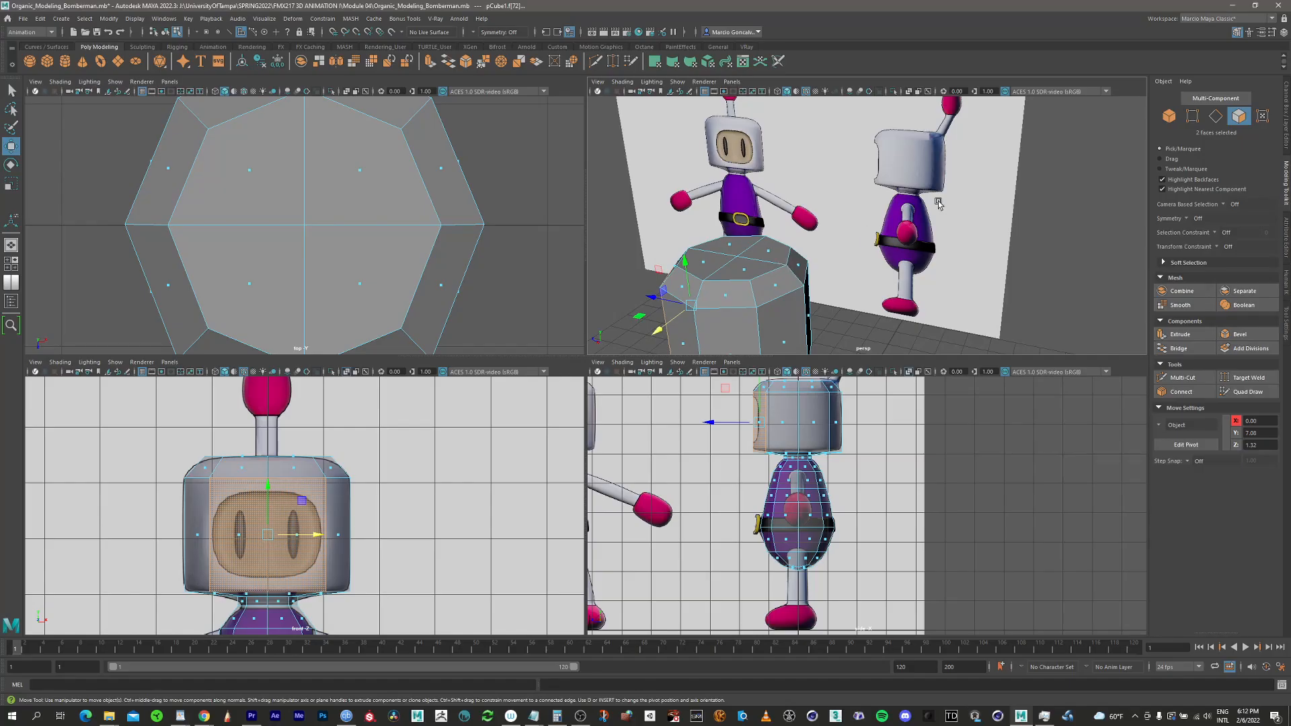
left_click(1193, 117)
left_click(790, 265)
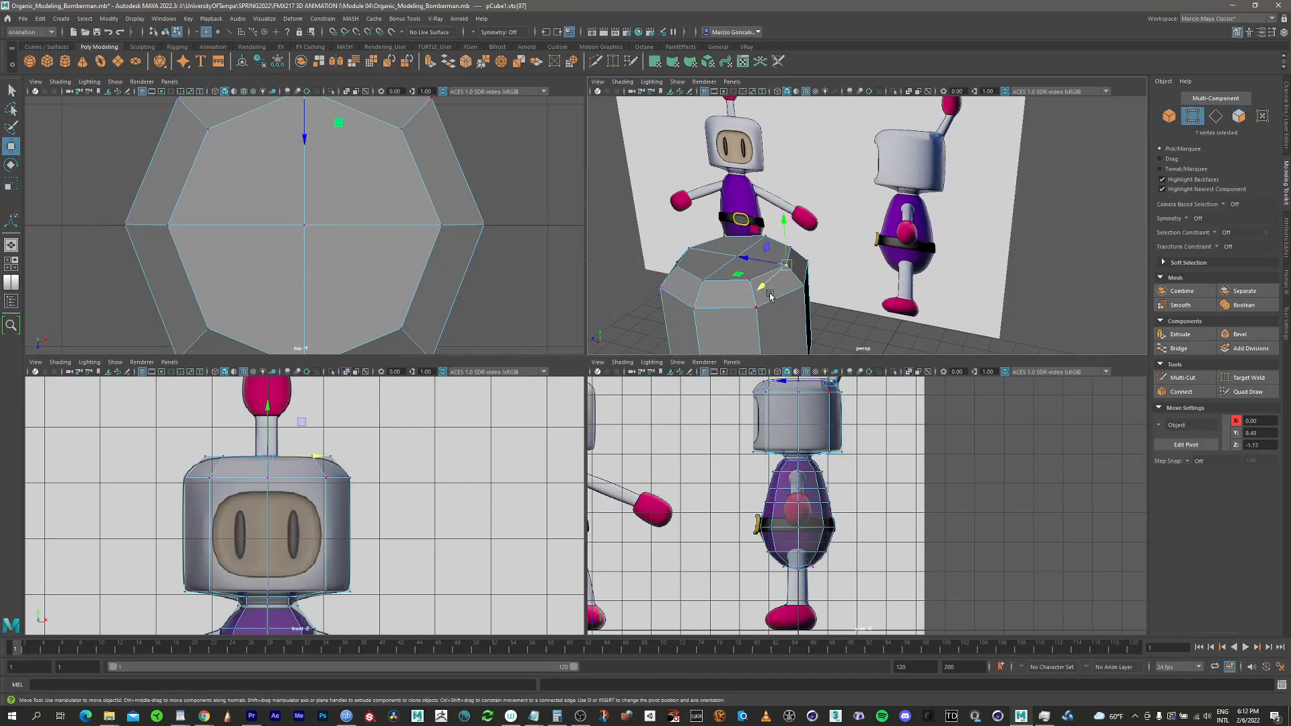
left_click_drag(789, 268, 822, 287, "alt")
middle_click_drag(774, 438, 744, 547, "alt")
right_click_drag(830, 452, 914, 464, "alt")
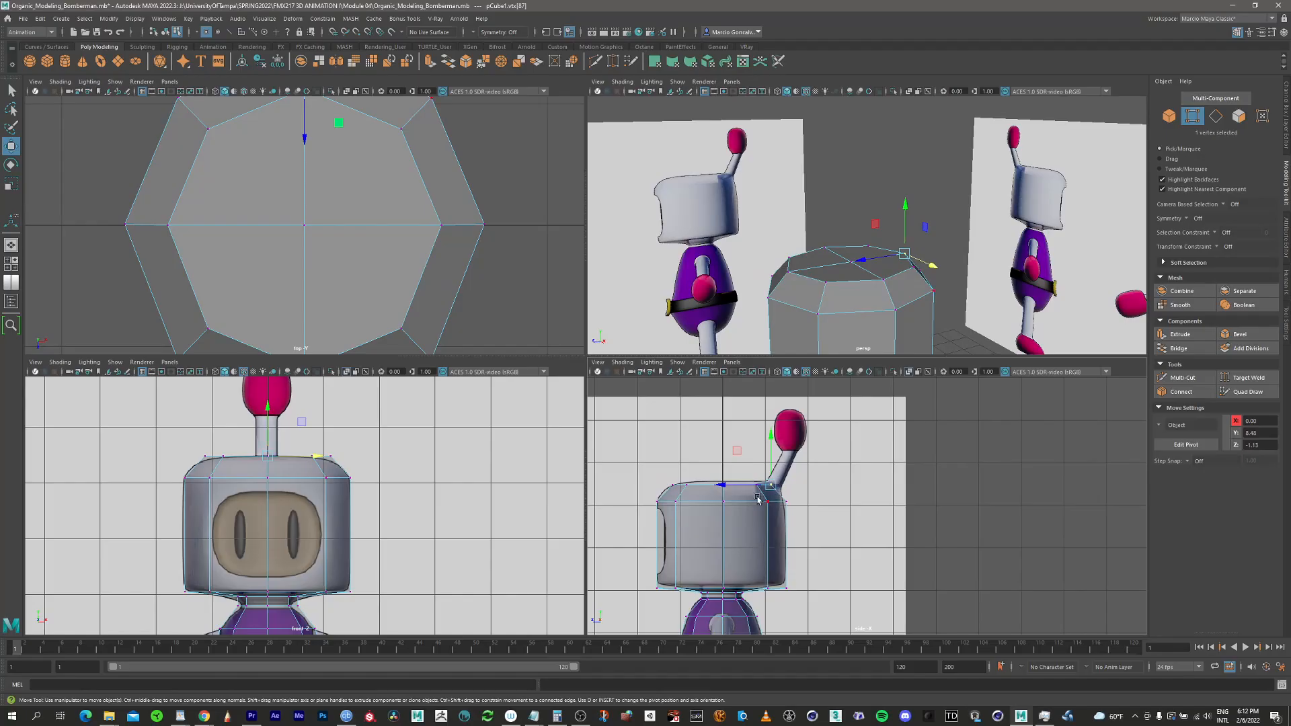
left_click_drag(881, 285, 720, 250, "alt")
right_click_drag(772, 234, 863, 220, "alt")
middle_click_drag(685, 269, 802, 288, "alt")
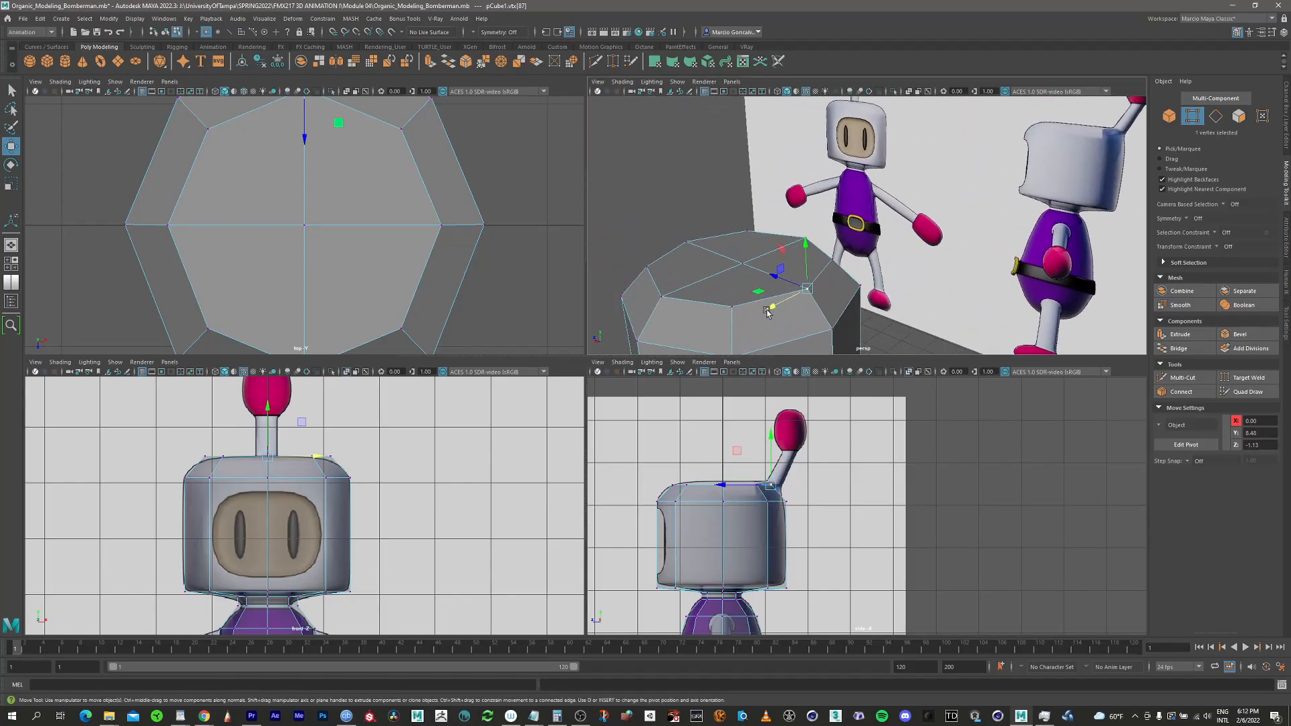
right_click_drag(761, 328, 874, 311, "alt")
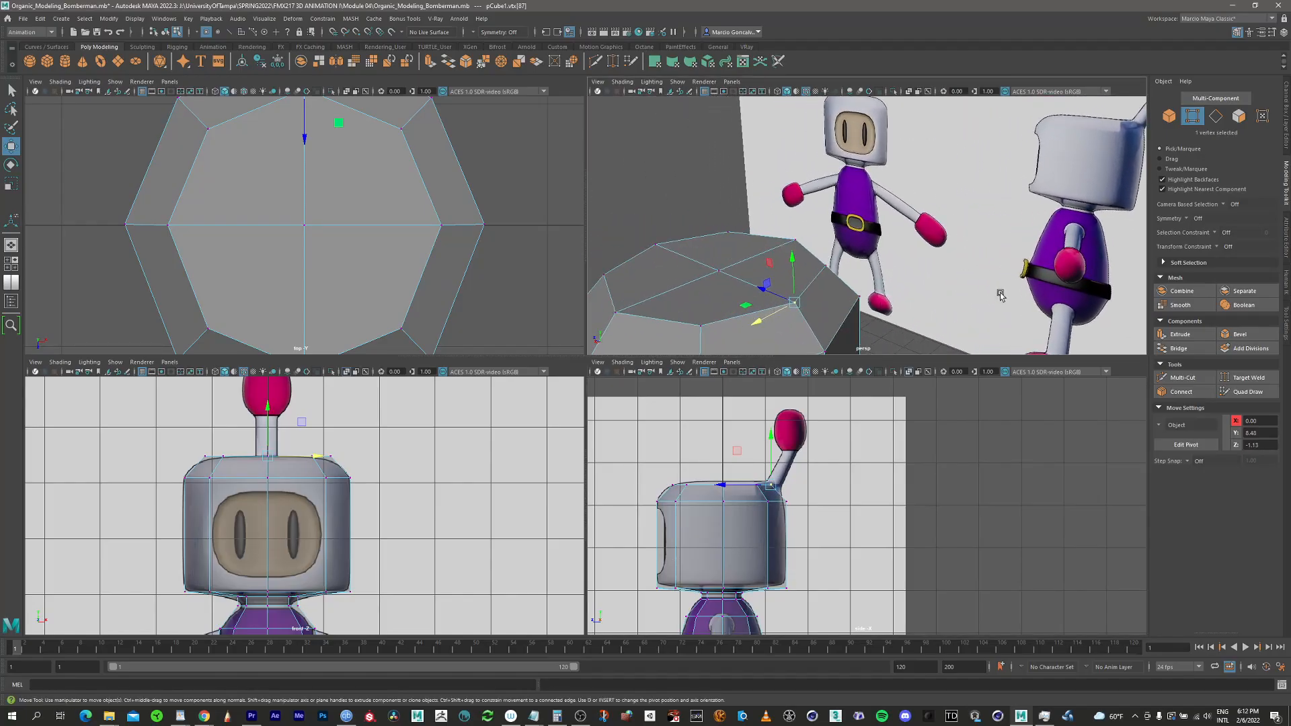
left_click(1218, 341)
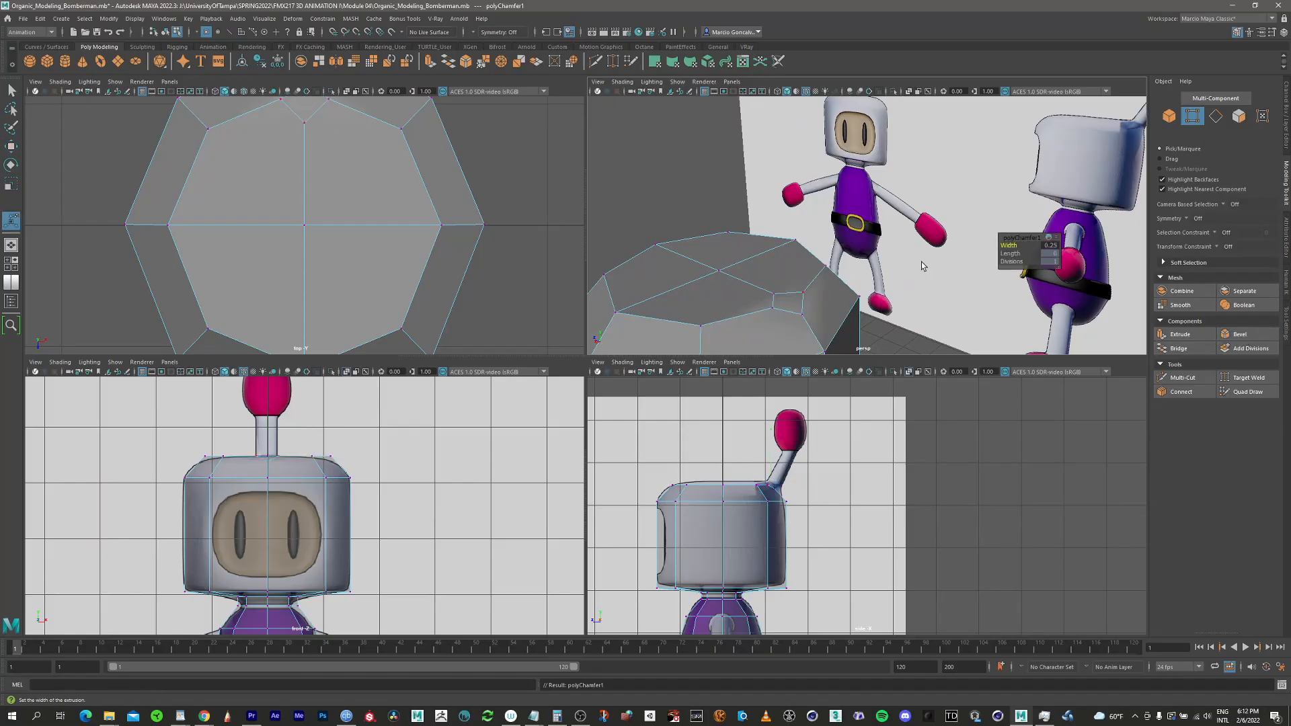
Widen the vertex chamfer to 0.45 so its face matches the thickness of the antenna's base
left_click_drag(803, 326, 858, 271, "alt")
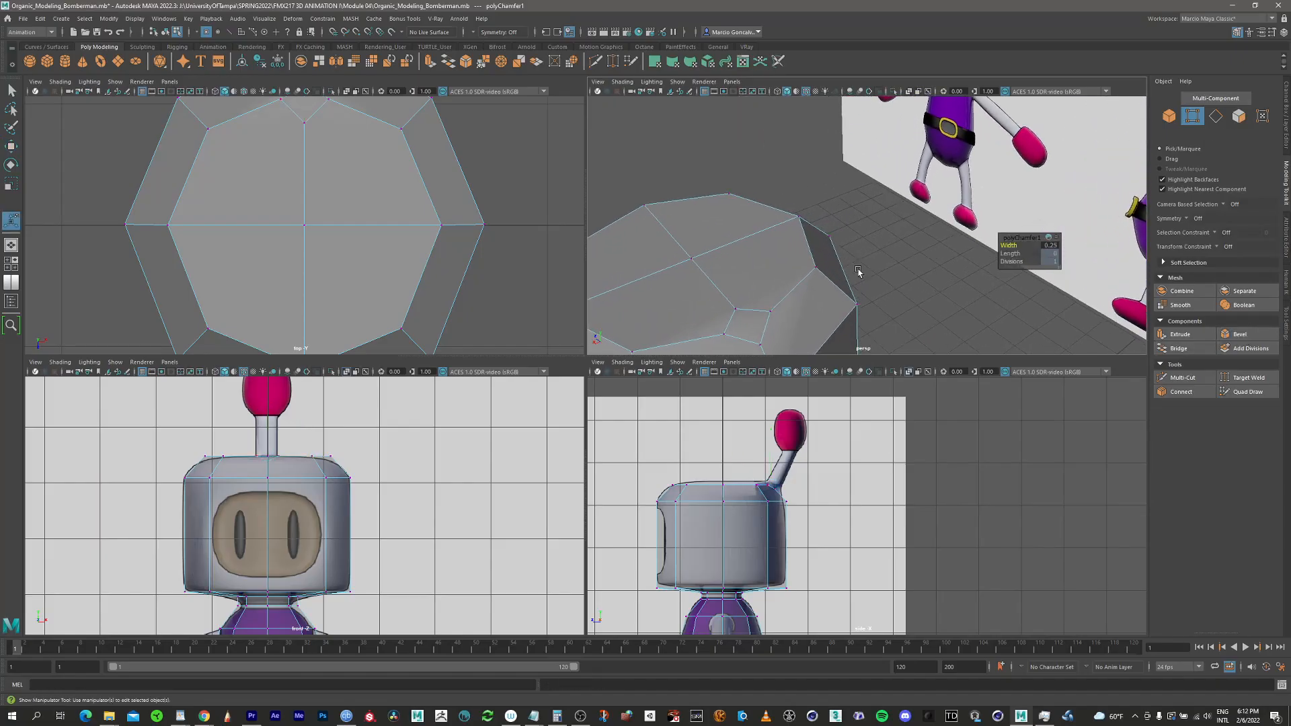
left_click_drag(1008, 246, 1004, 245)
scroll(730, 452, "up", 4)
scroll(730, 452, "up", 2)
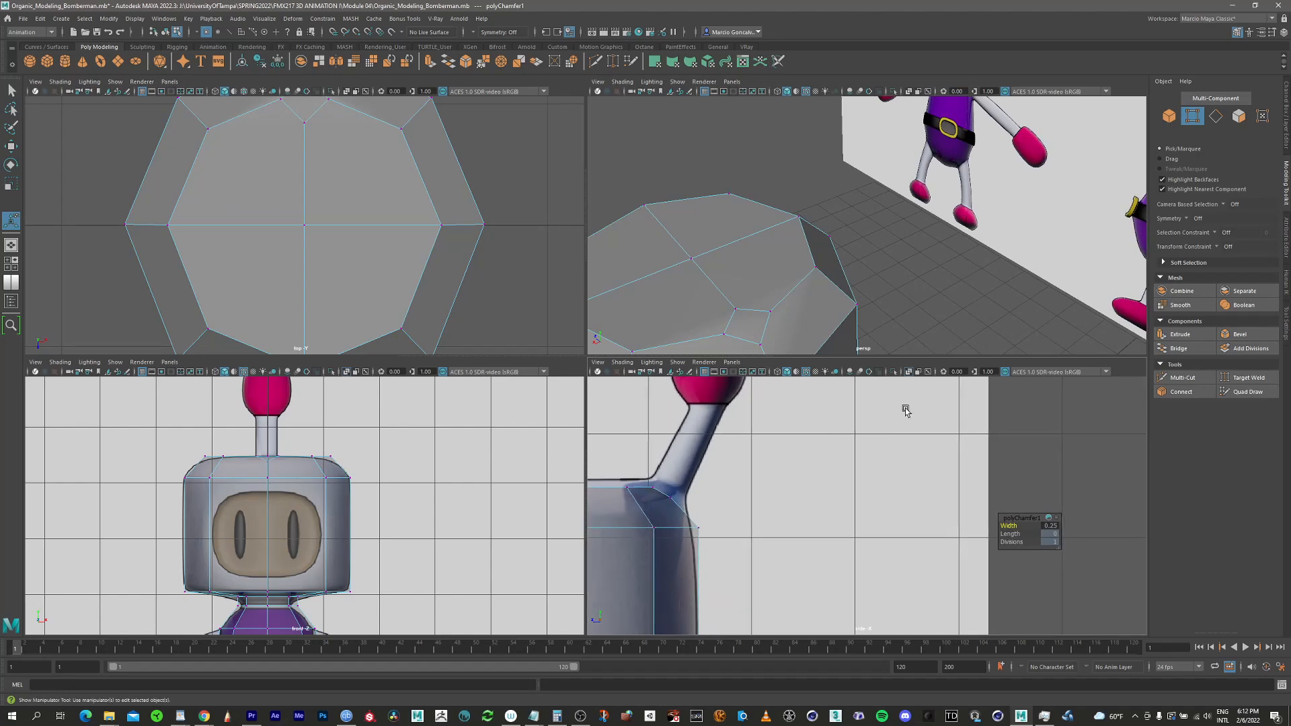
left_click_drag(1012, 525, 1015, 528)
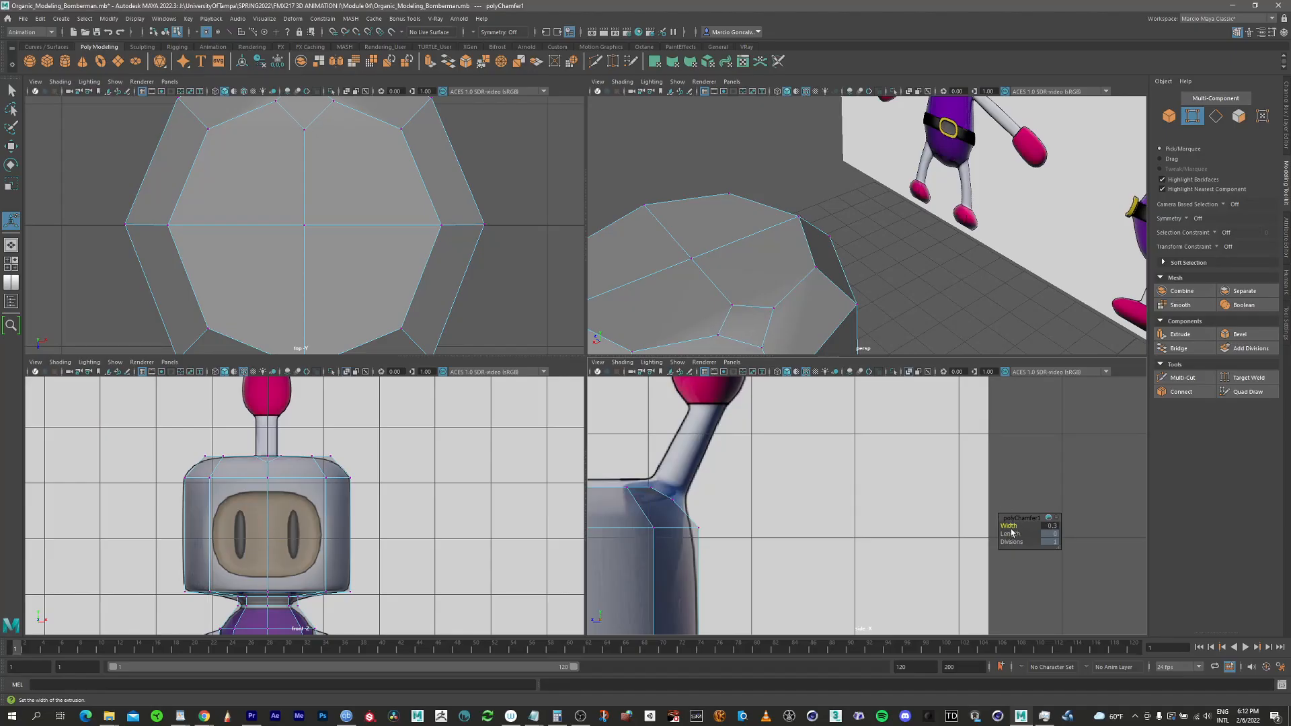
left_click_drag(1010, 526, 1013, 527)
right_click_drag(779, 298, 671, 303, "alt")
left_click_drag(778, 301, 832, 285, "alt")
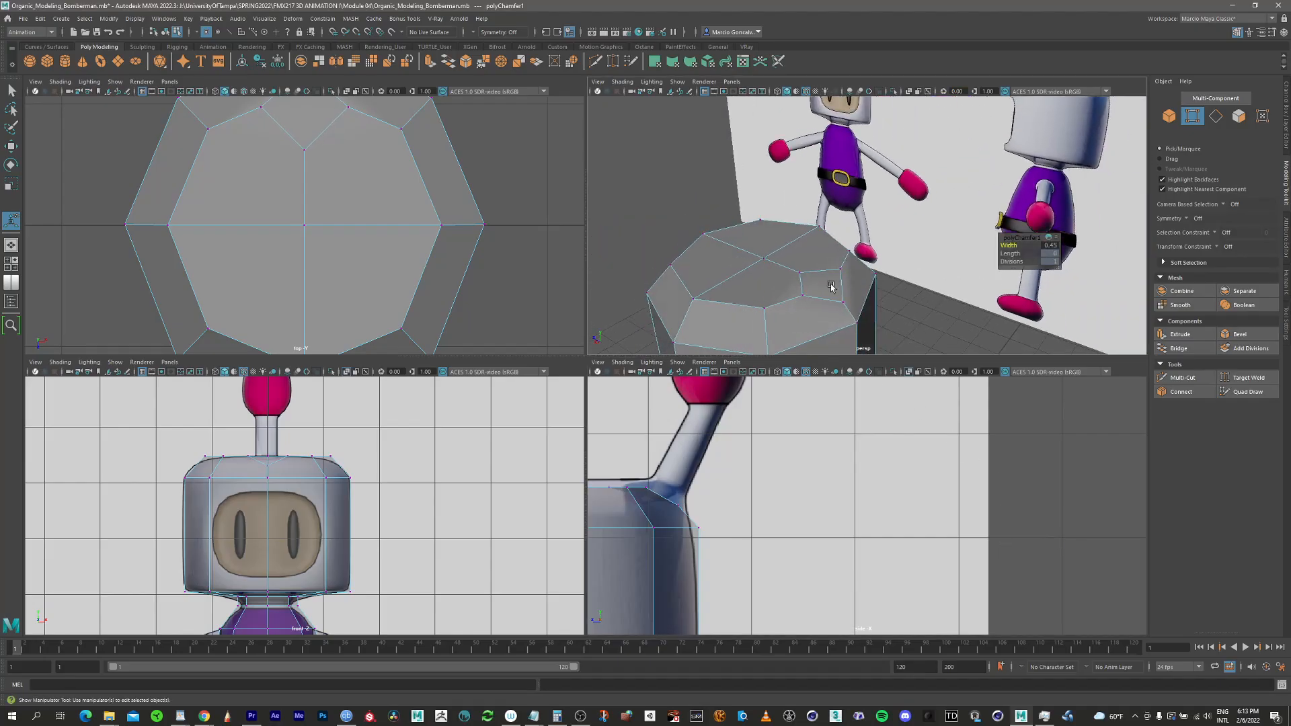
Select the small face made by the chamfer and compare it with the antenna's base in the side reference
left_click(1238, 117)
left_click(817, 289)
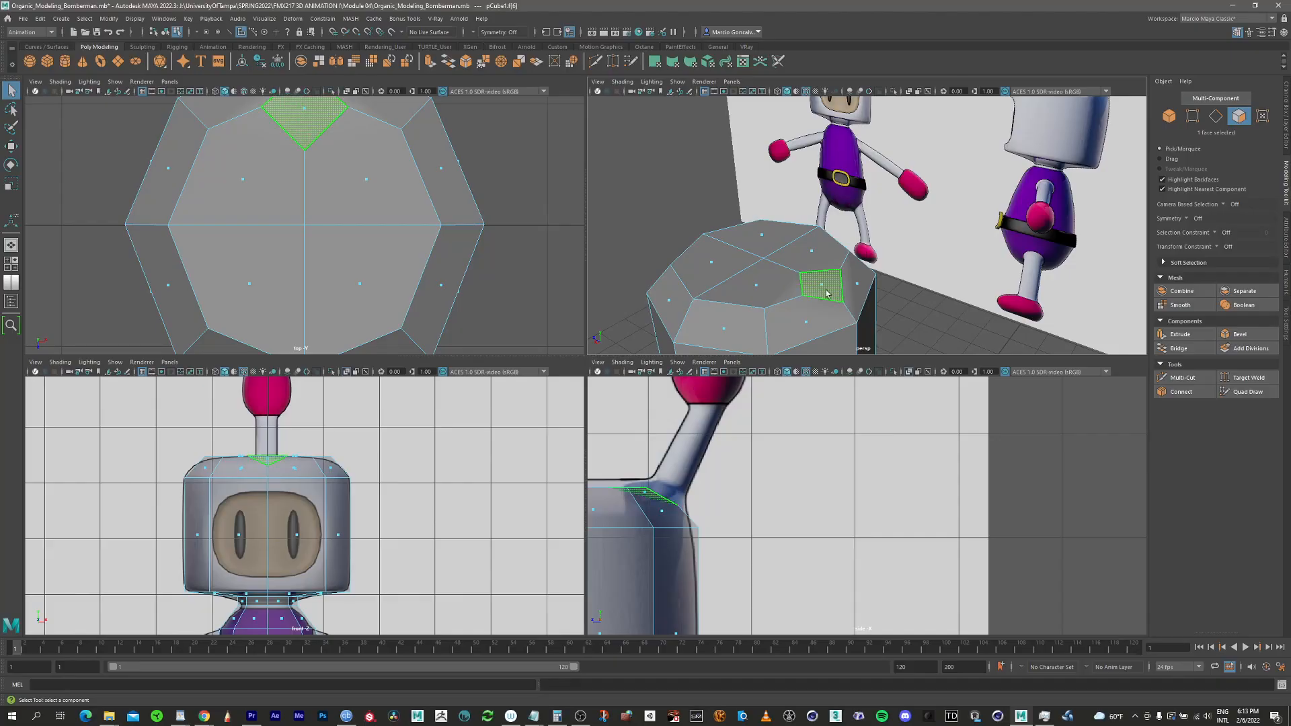
key("f")
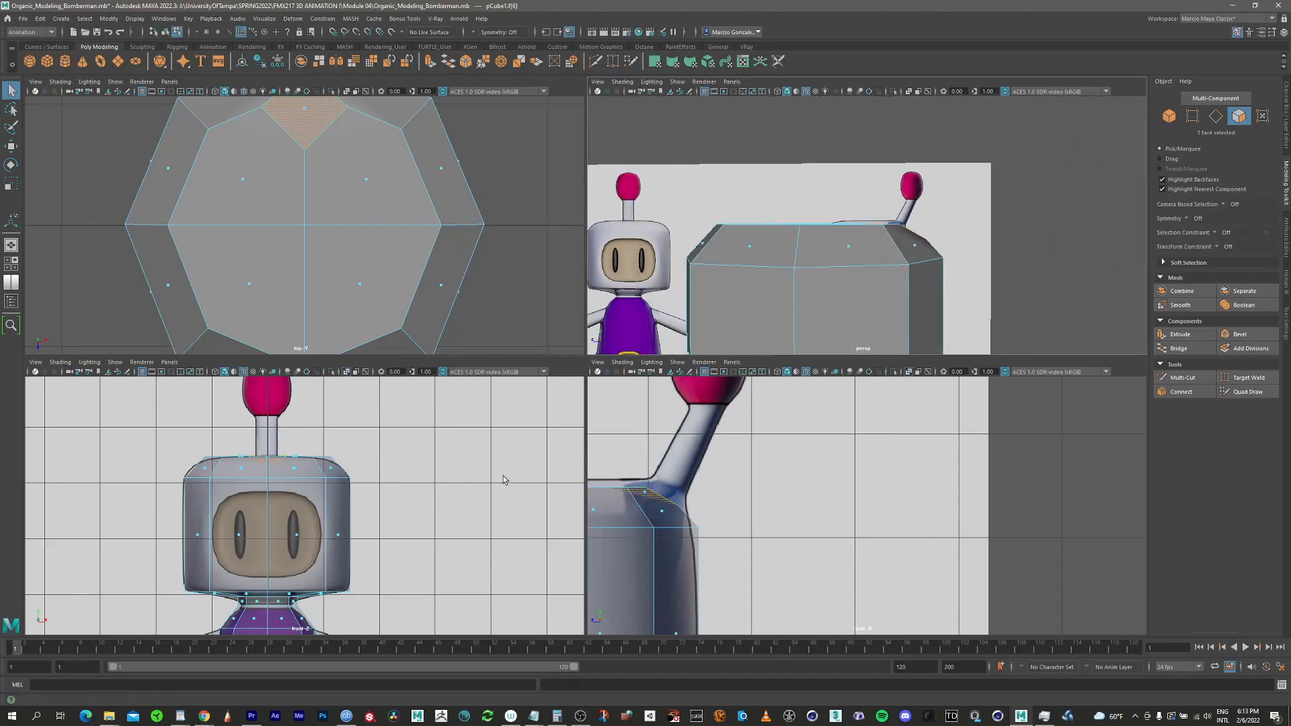
middle_click_drag(695, 469, 871, 498, "alt")
scroll(743, 450, "up", 3)
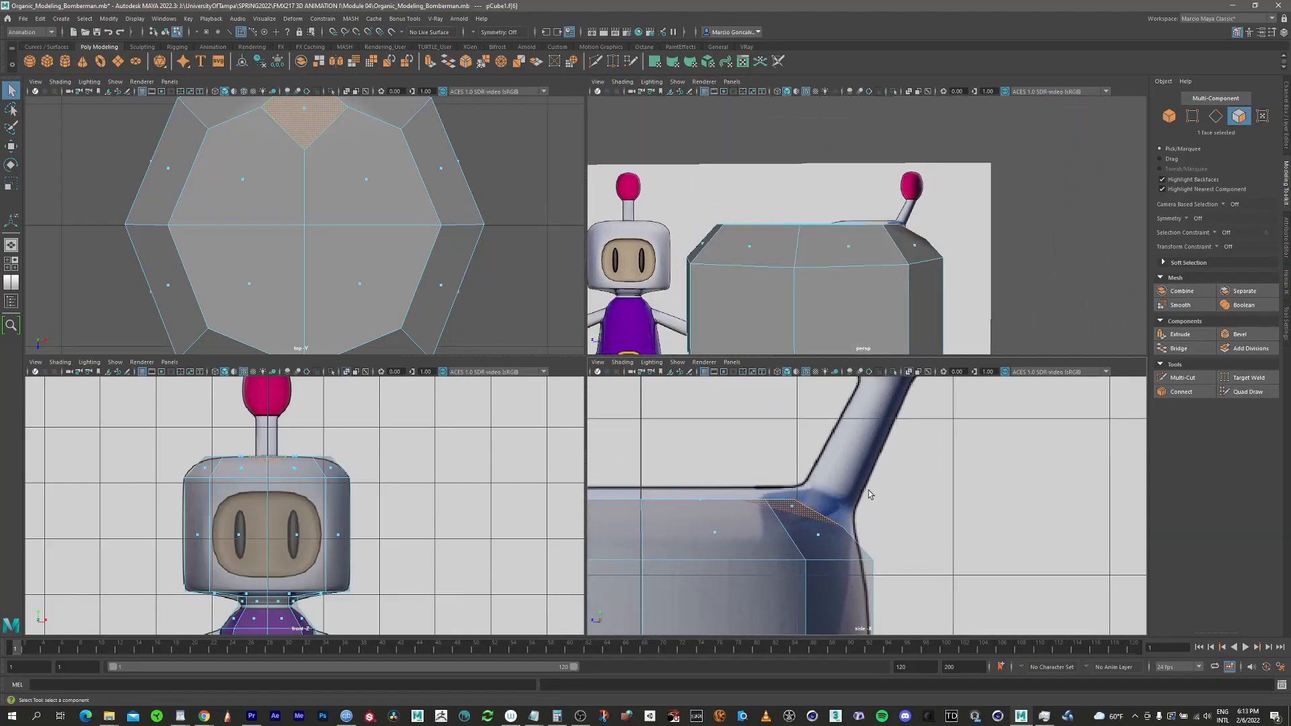
Select the two side vertices of the chamfer face in the side view and lower them to Y 8.42
left_click(1192, 116)
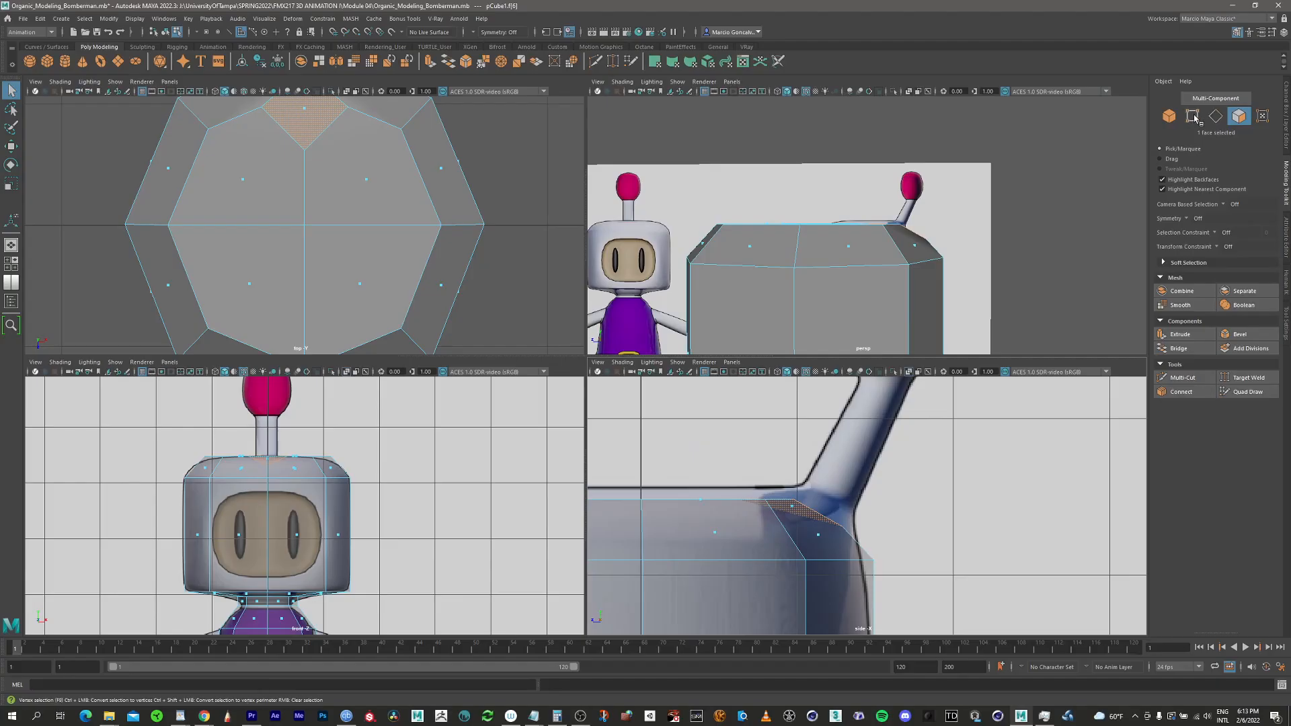
left_click(780, 479)
left_click_drag(746, 482, 849, 538)
middle_click_drag(816, 486, 788, 503, "alt")
scroll(899, 478, "up", 2)
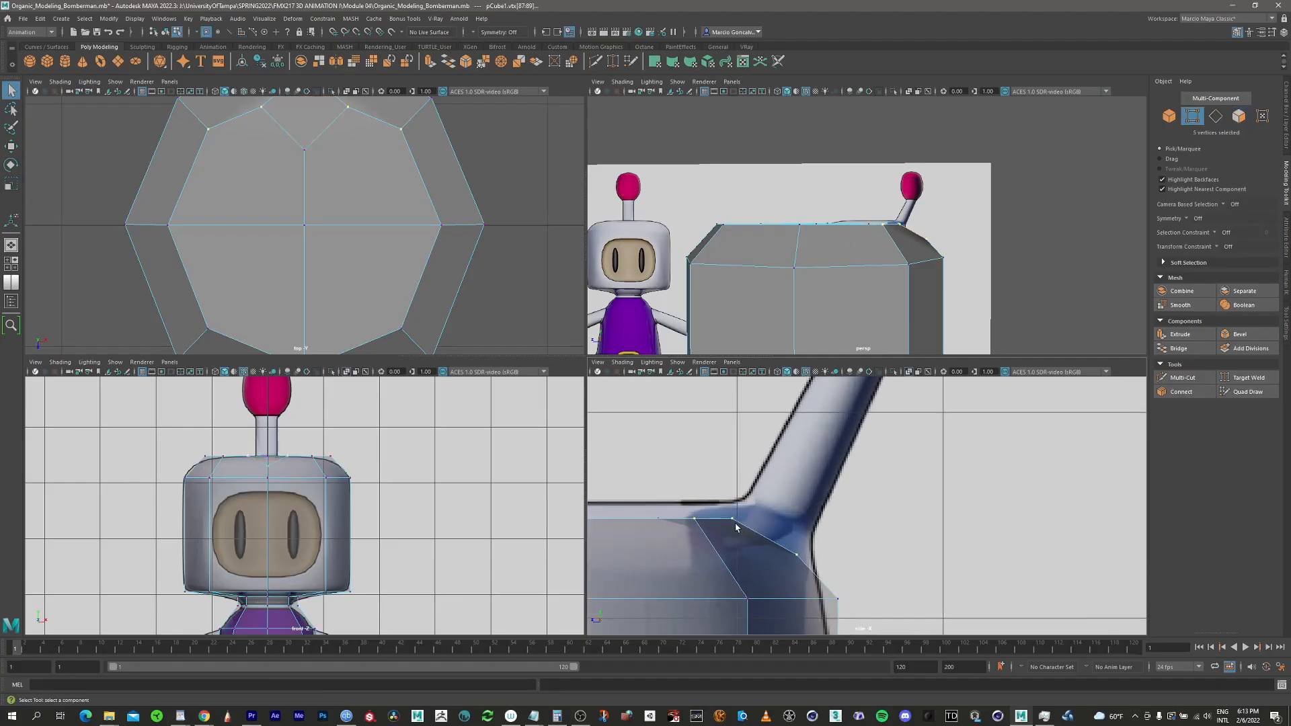
key("w")
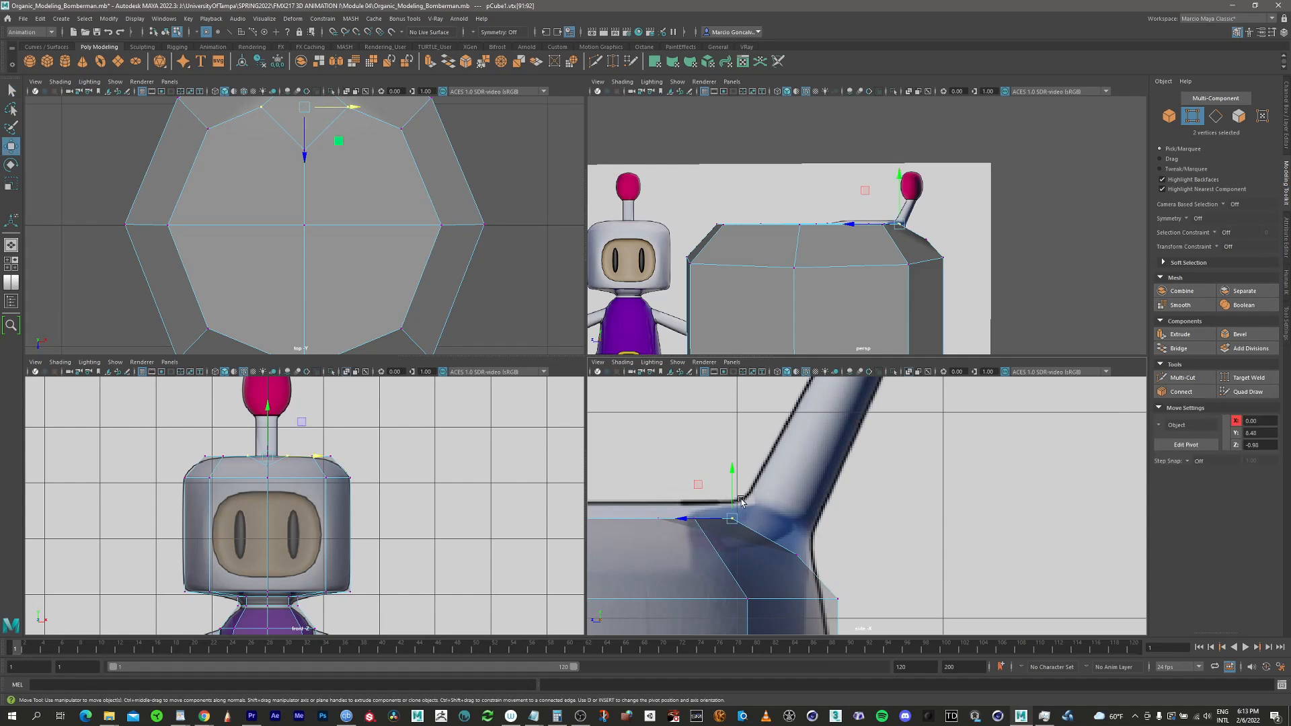
left_click_drag(701, 487, 702, 488)
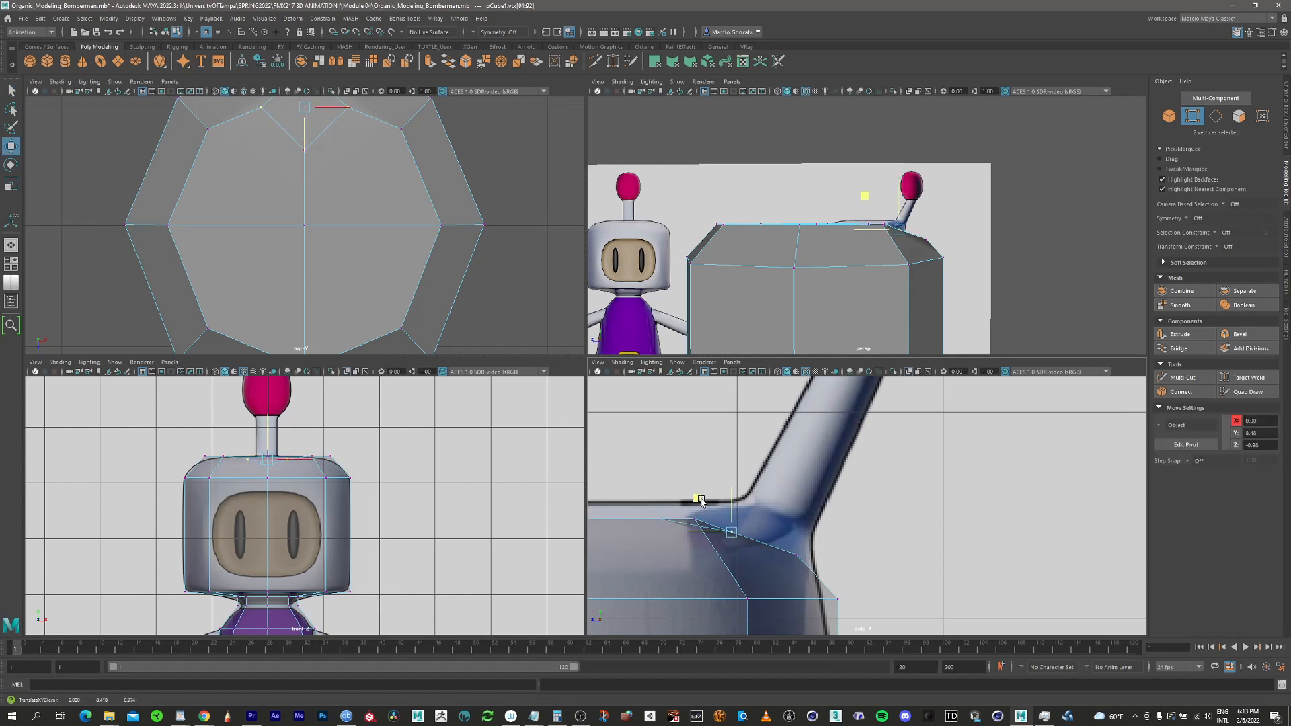
left_click_drag(702, 500, 702, 497)
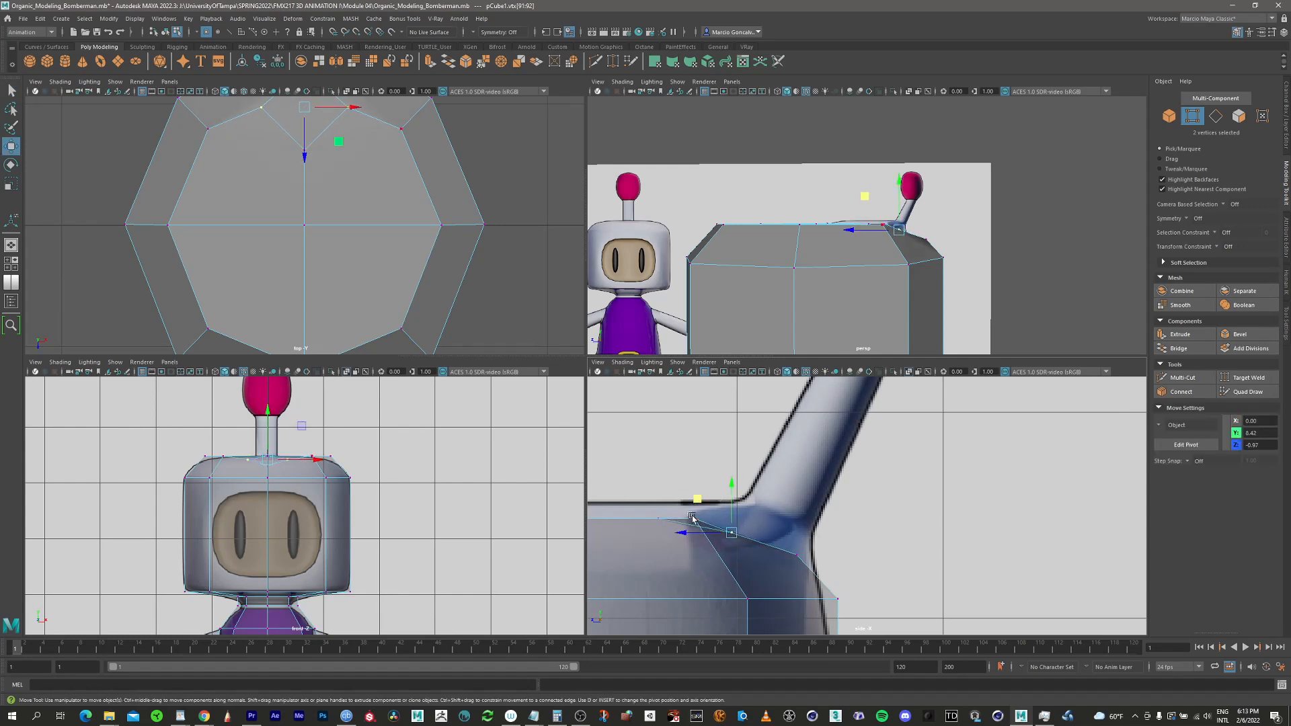
Select the chamfer face and move it backward to about Z -1.1, under the antenna's base in the side view
left_click_drag(876, 250, 806, 308, "alt")
scroll(797, 296, "up", 3)
middle_click_drag(797, 295, 834, 297, "alt")
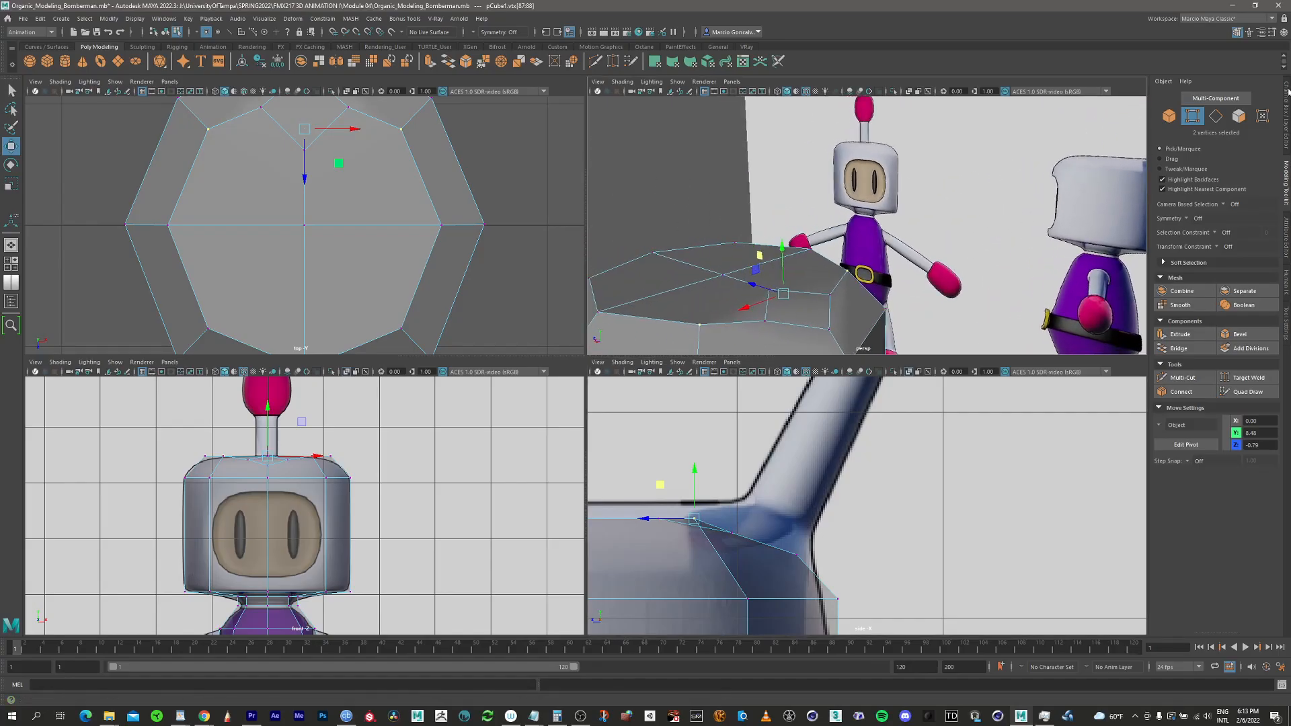
key("F11")
left_click(826, 305)
left_click_drag(814, 302, 848, 270, "alt")
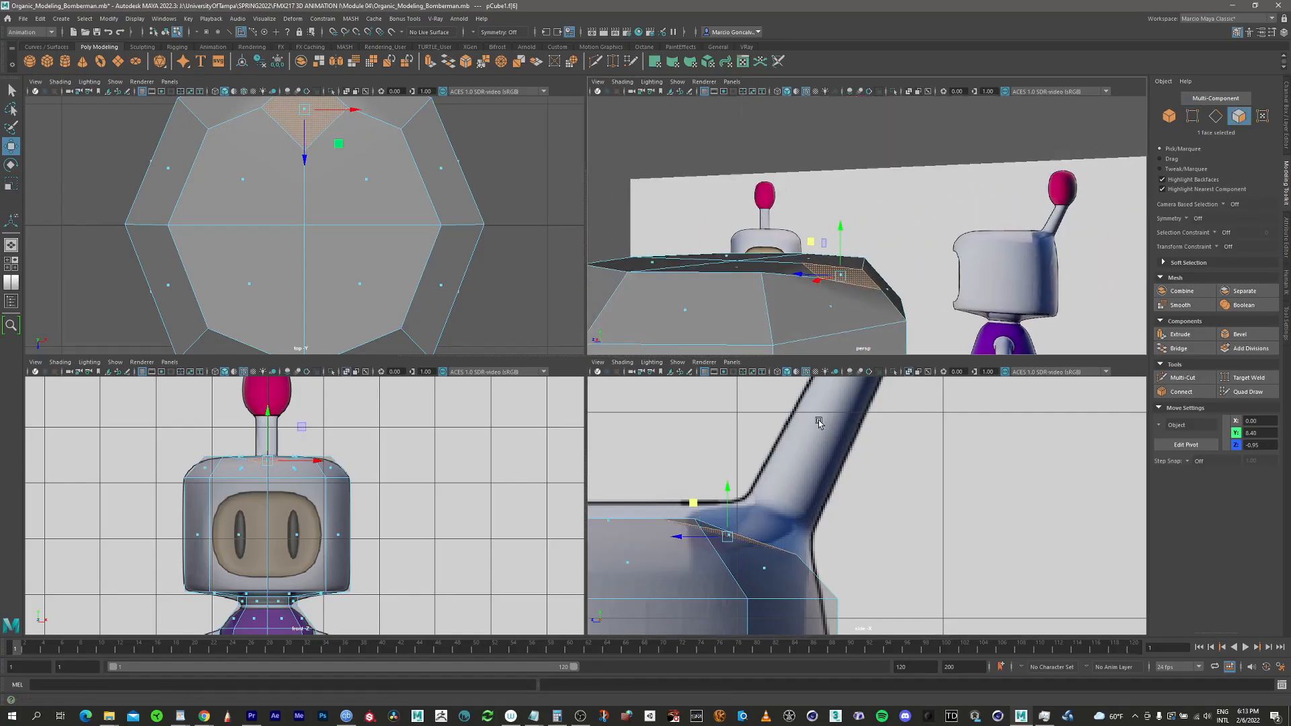
scroll(814, 443, "down", 4)
middle_click_drag(806, 475, 760, 484, "alt")
scroll(976, 445, "up", 2)
scroll(975, 445, "up", 2)
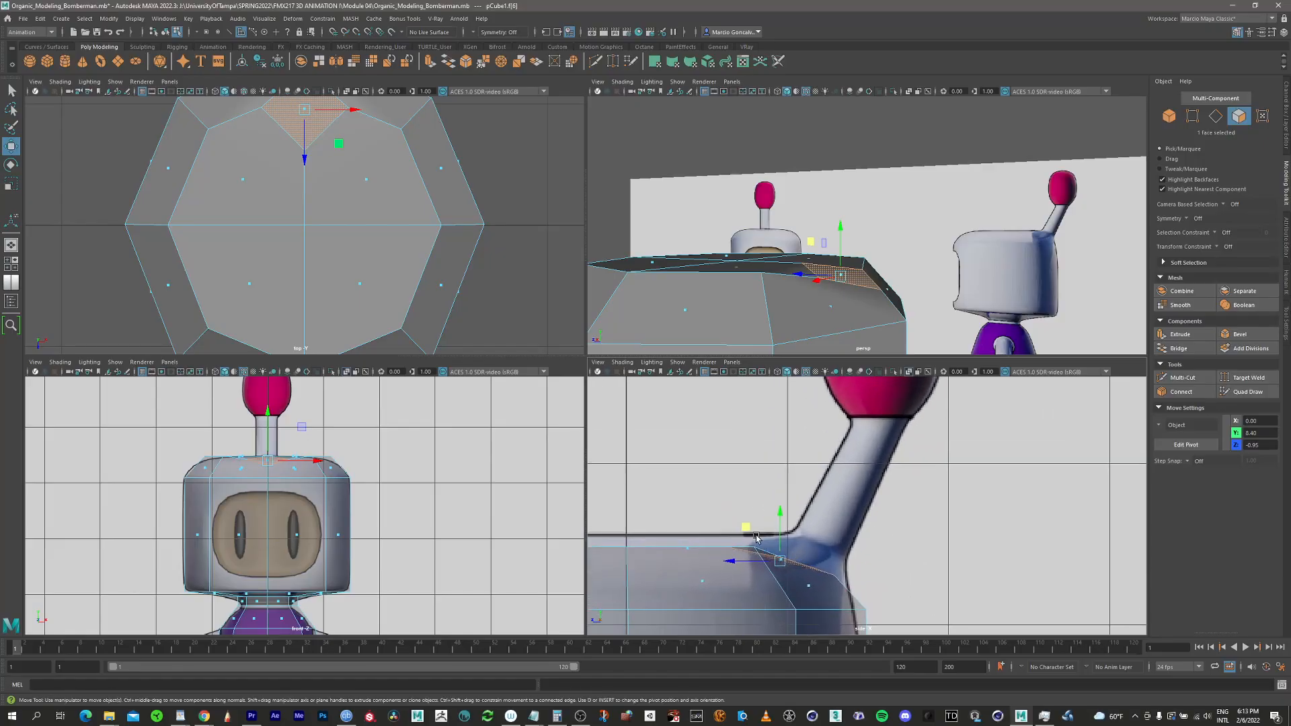
left_click_drag(748, 529, 766, 531)
Set the Scale tool's axis orientation to Component and scale the chamfer face down to fit the antenna's base
left_click_drag(886, 278, 877, 306, "alt")
key("e")
key("r")
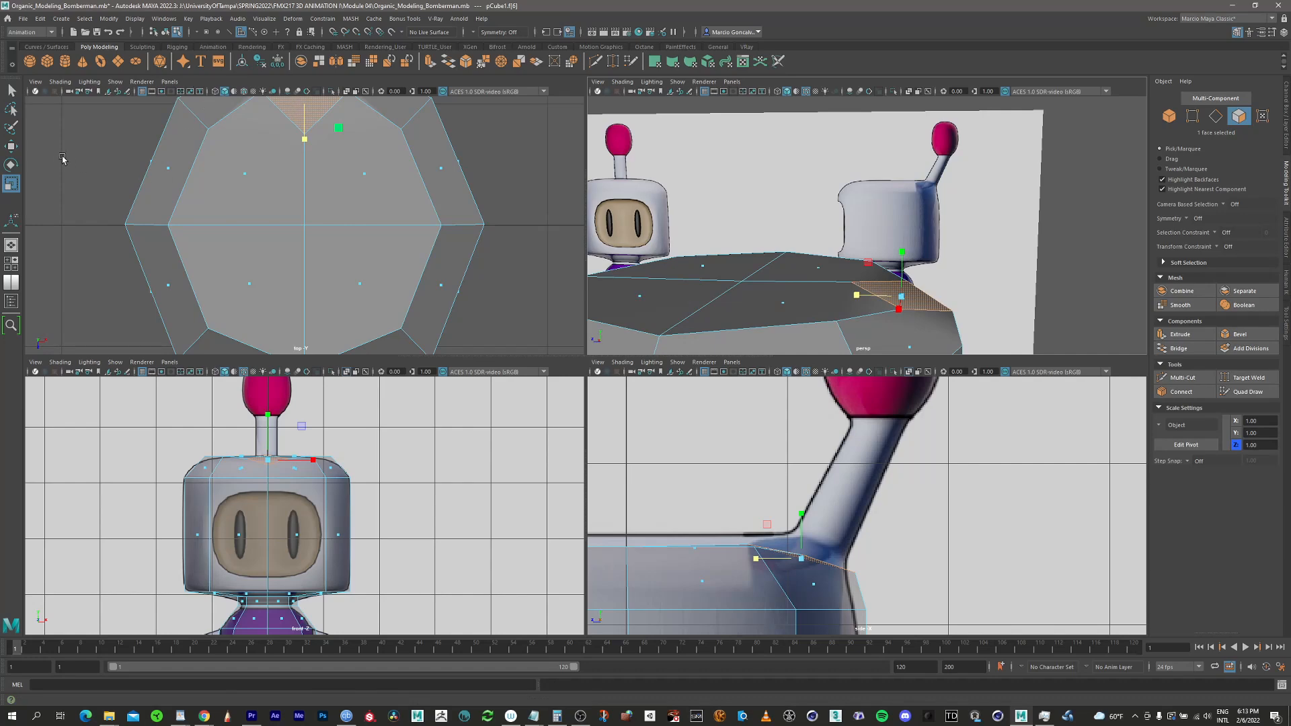
double_click(8, 188)
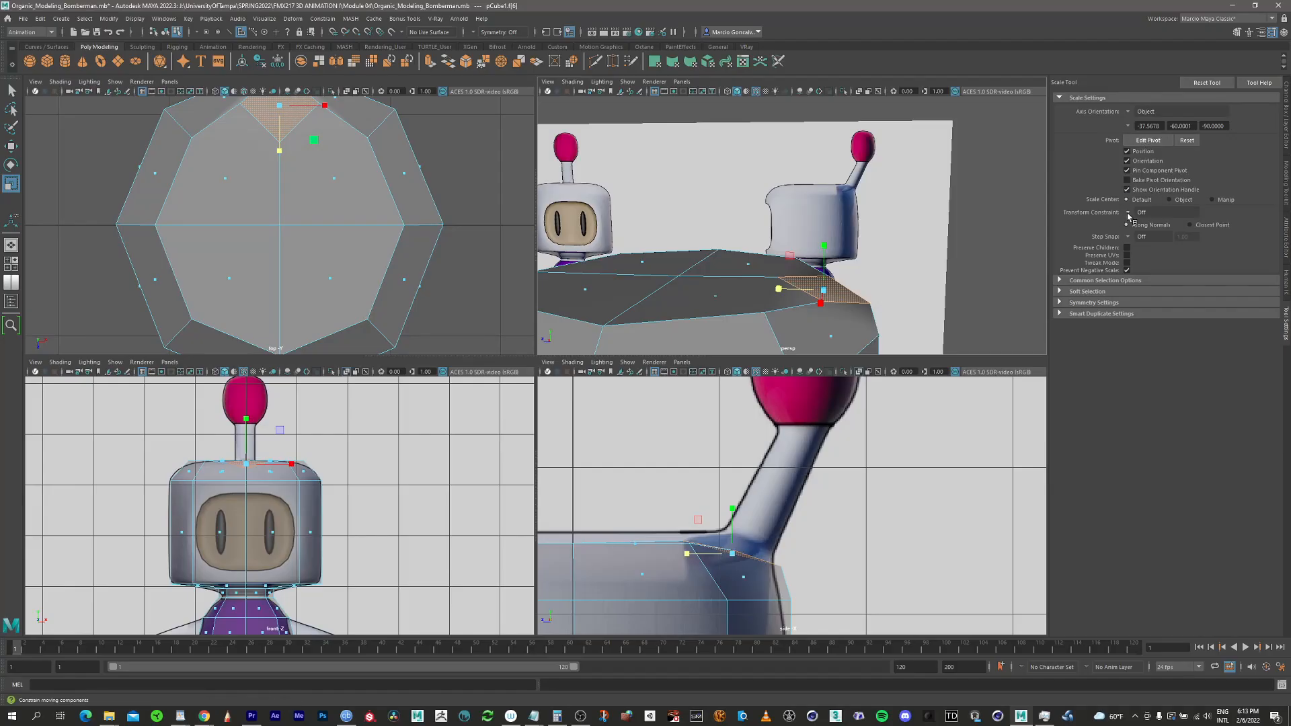
left_click(1235, 35)
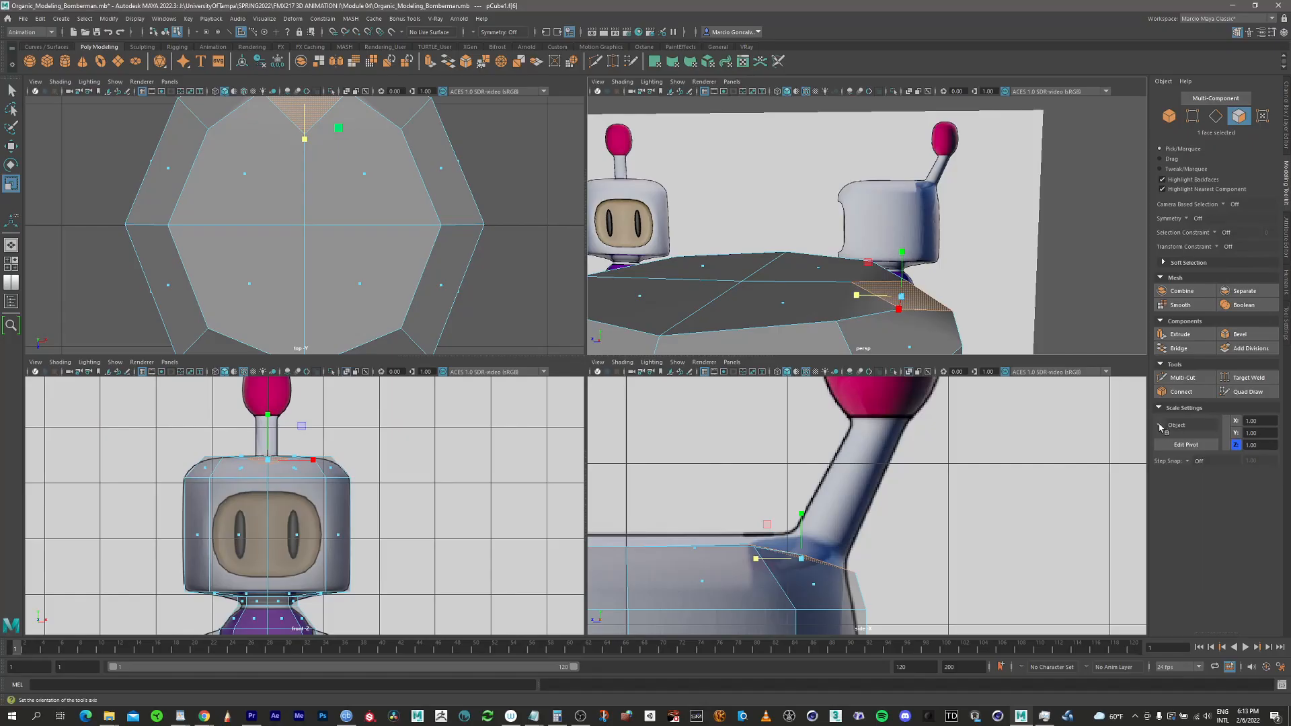
left_click(1161, 427)
left_click(1202, 458)
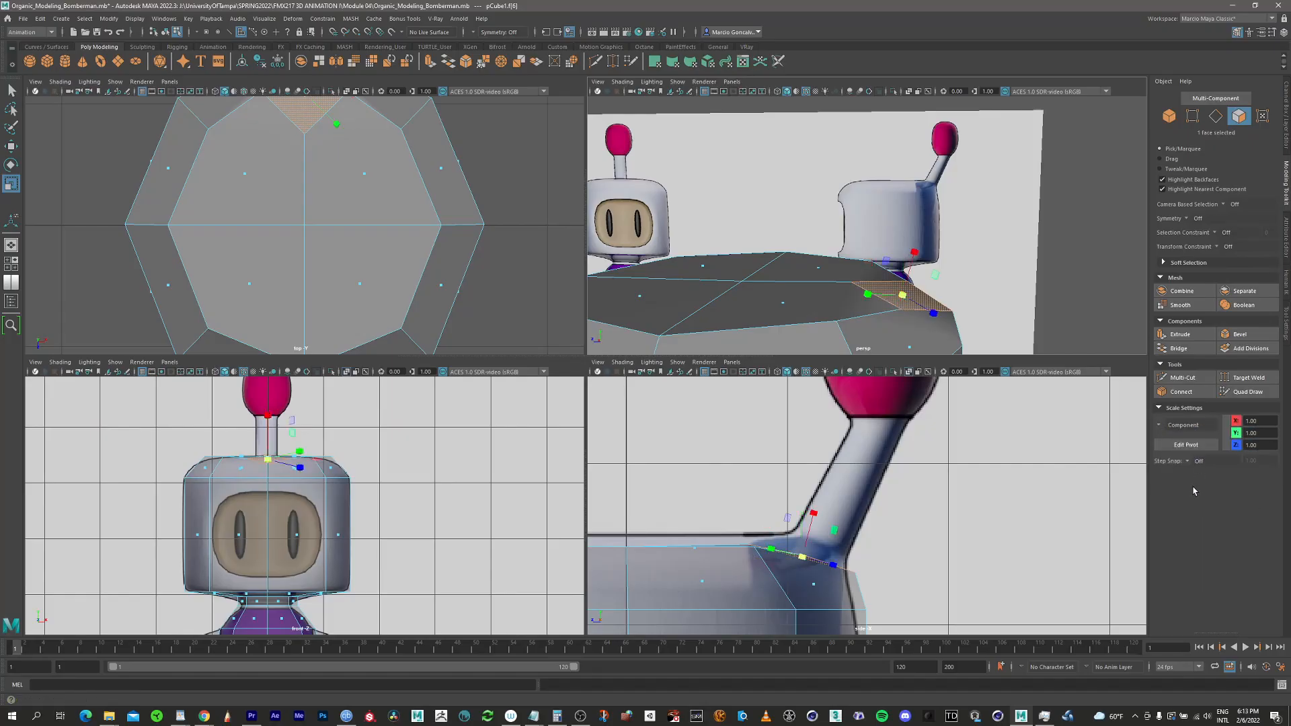
left_click_drag(850, 279, 867, 302, "alt")
key("w")
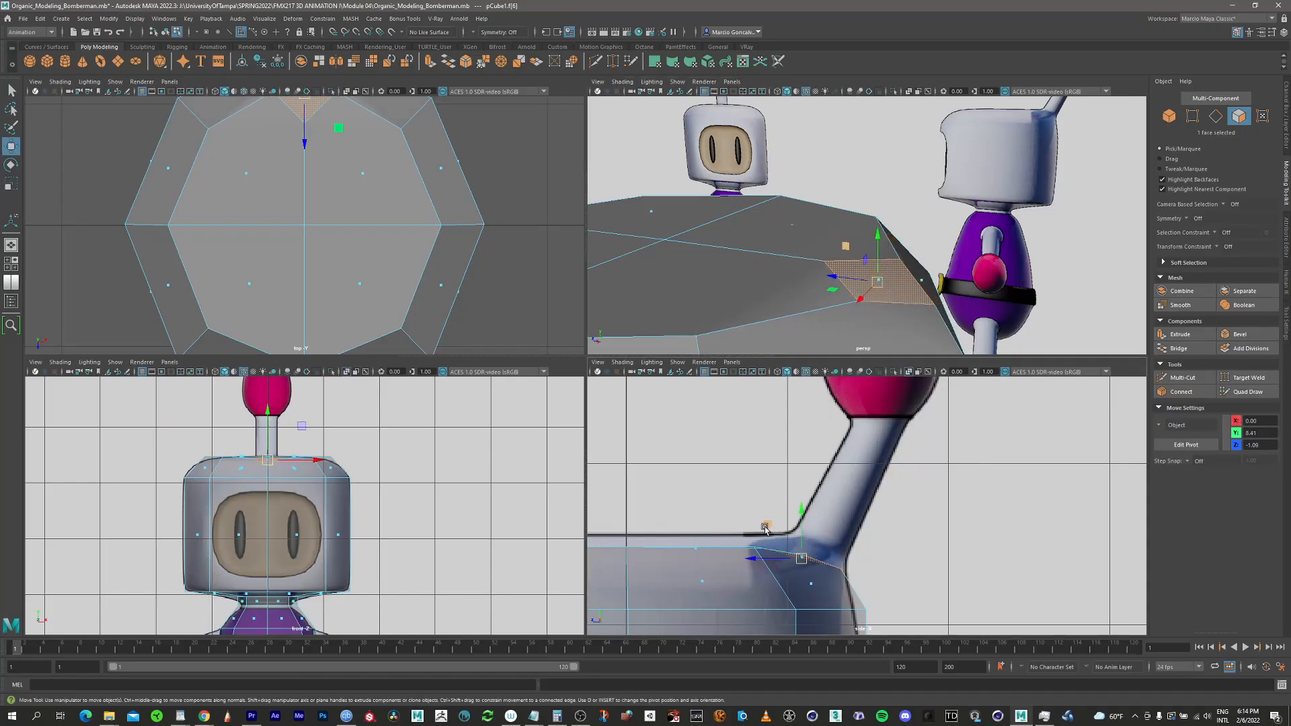
Nudge the chamfer face to about Y 8.43, Z -1.12, and extrude it along the antenna stem to the ball's base
left_click_drag(765, 529, 773, 525)
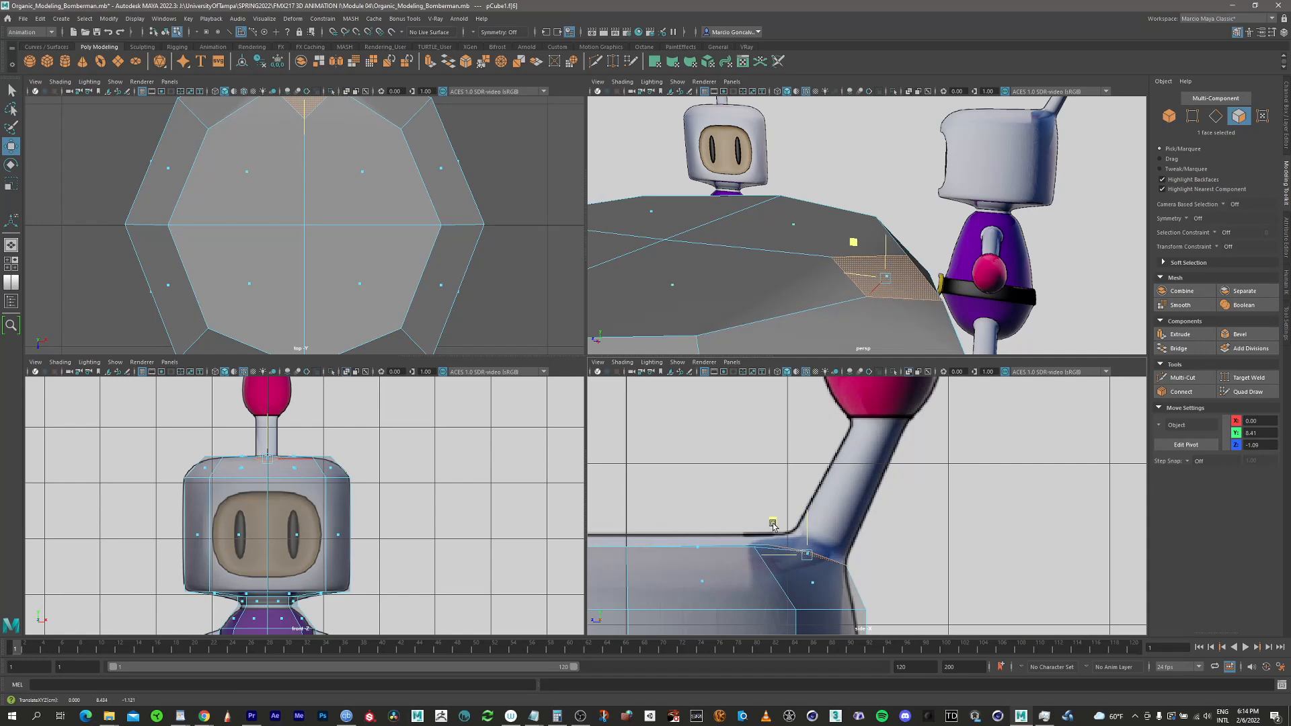
scroll(800, 487, "down", 2)
middle_click_drag(808, 476, 757, 480, "alt")
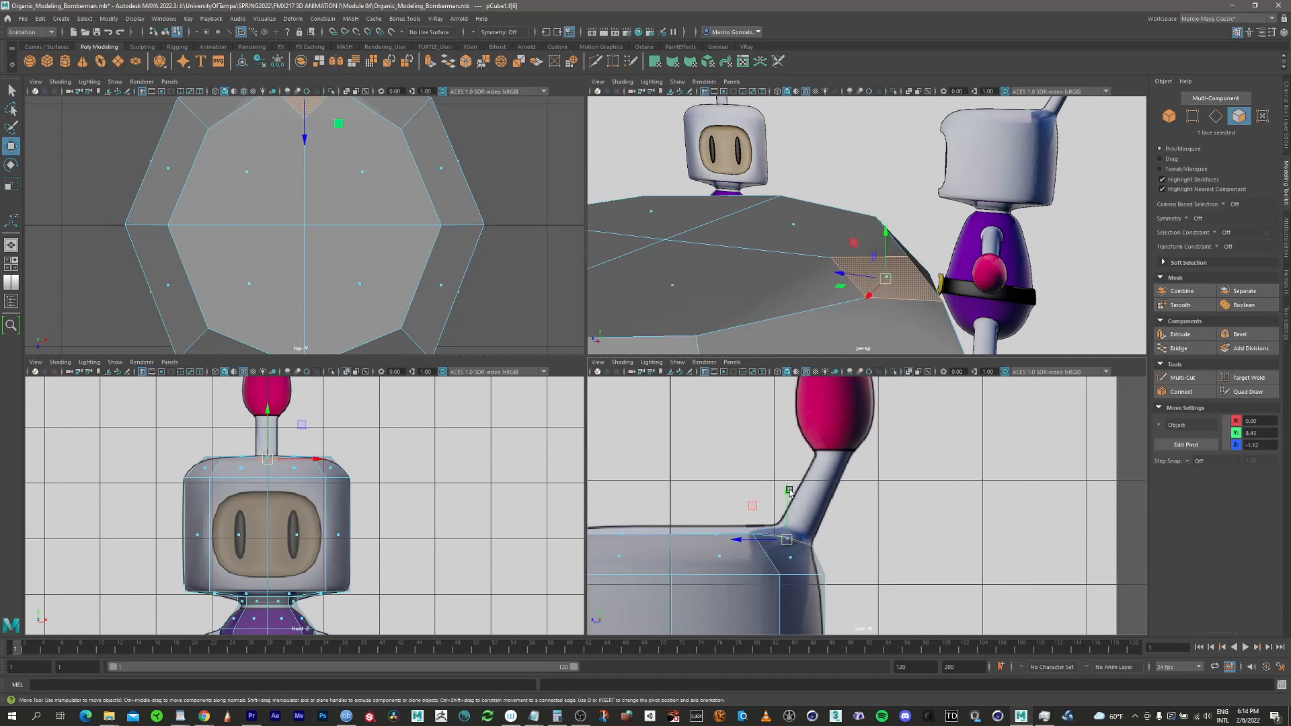
scroll(734, 503, "down", 1)
left_click_drag(734, 506, 780, 423, "shift")
scroll(813, 450, "down", 5)
middle_click_drag(835, 427, 797, 474, "alt")
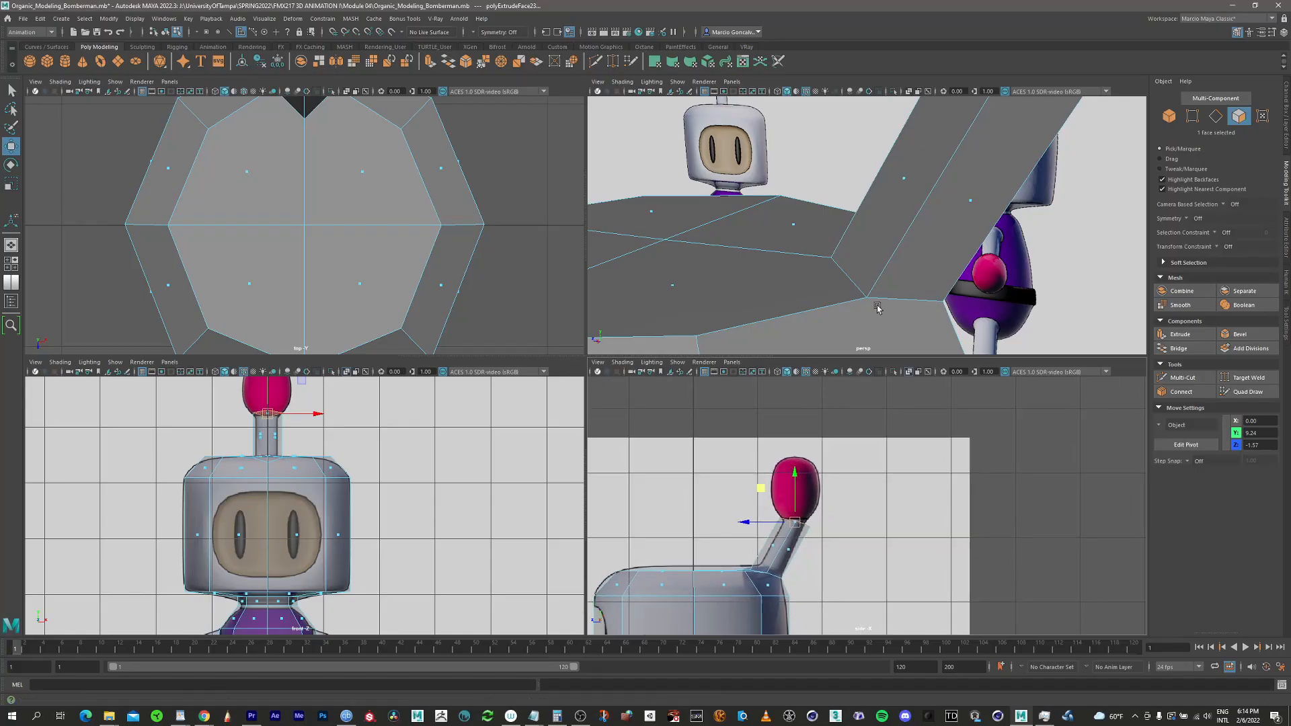
Scale down the extruded stem's end face to match the reference stem's thickness just below the ball
scroll(800, 296, "down", 5)
left_click_drag(793, 300, 778, 375, "alt")
left_click_drag(884, 270, 871, 277, "alt")
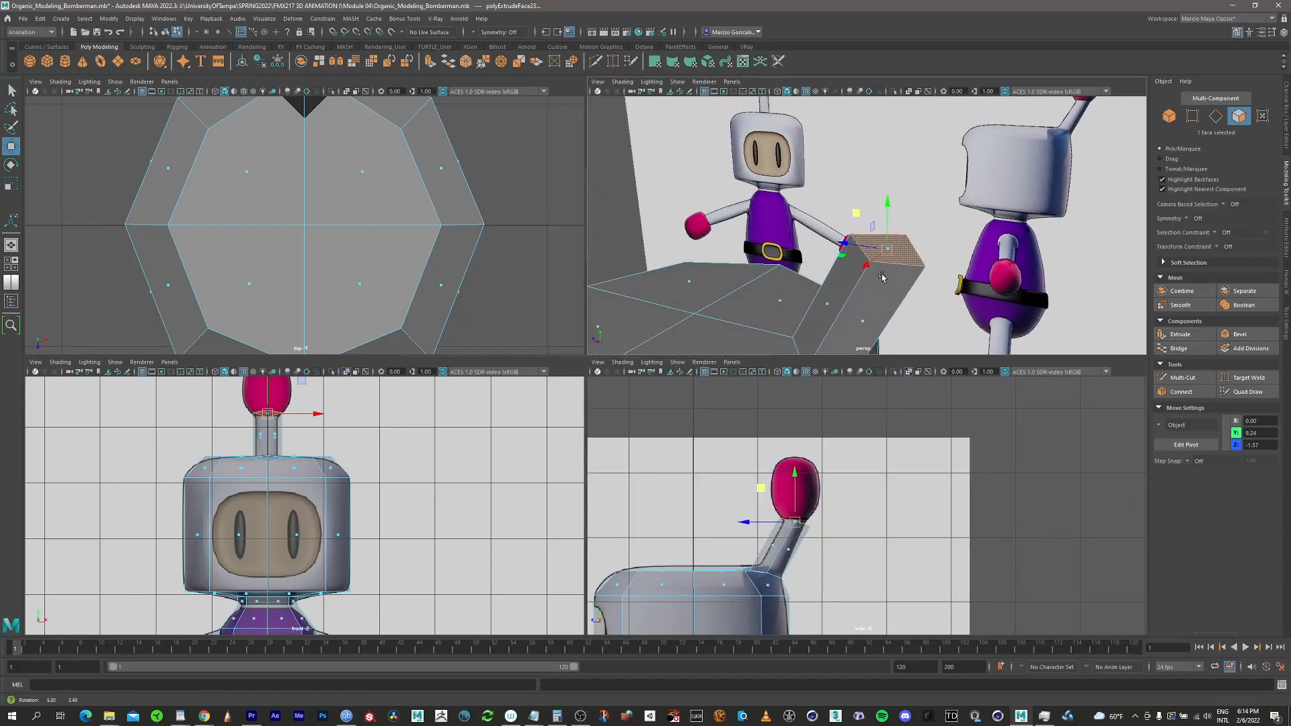
key("r")
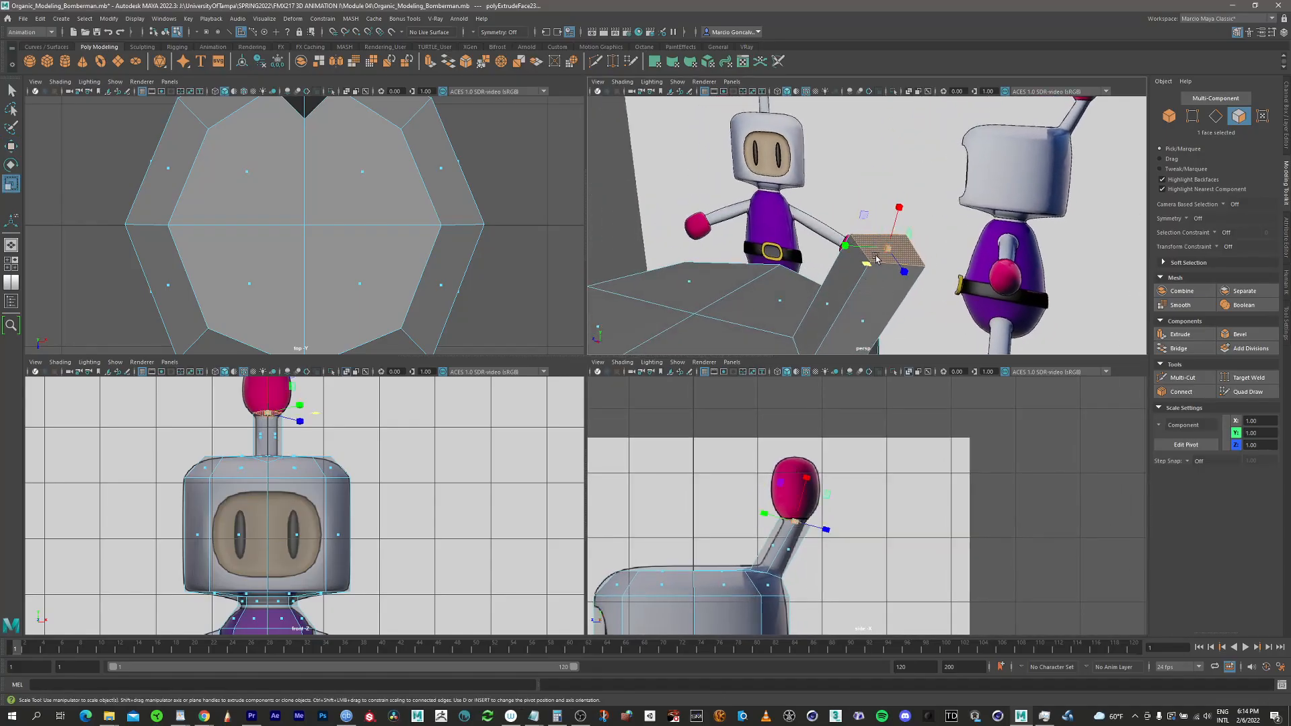
left_click_drag(870, 263, 878, 265)
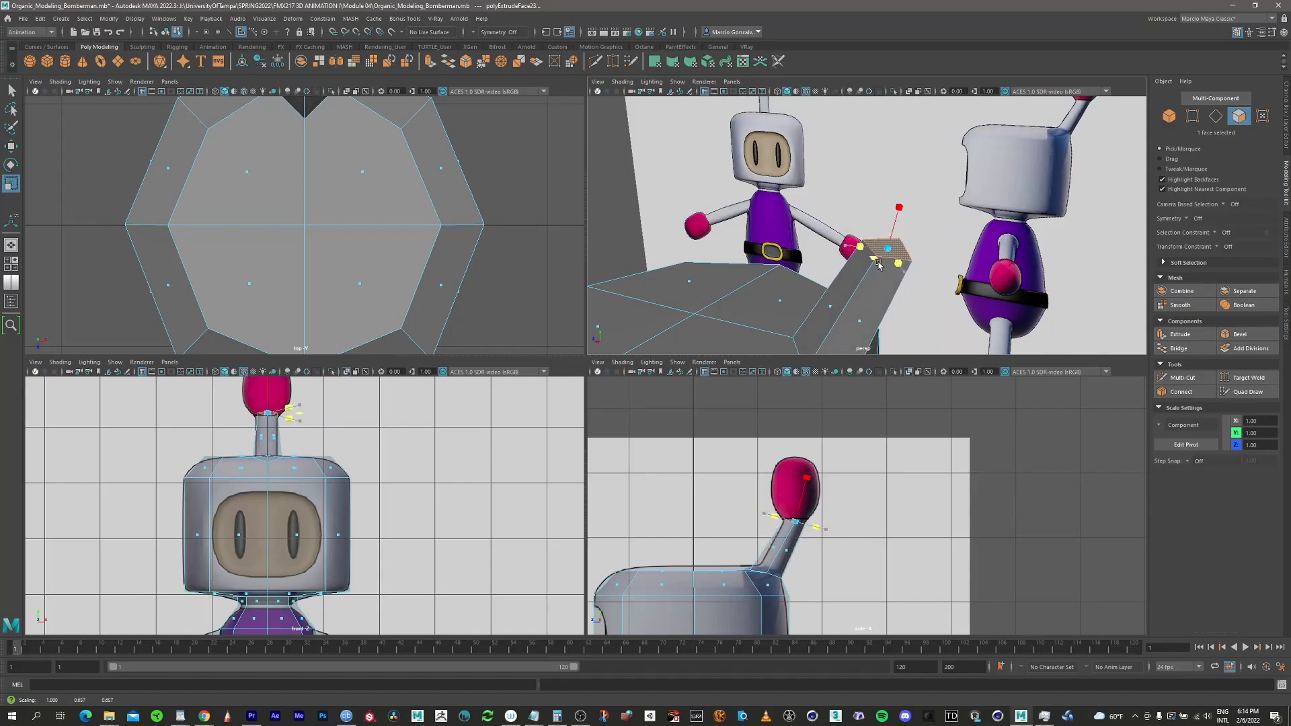
Select the four-edge loop at the antenna stem's base and scale it down slightly to fit the side reference
middle_click_drag(824, 455, 823, 381, "alt")
middle_click_drag(865, 267, 925, 176, "alt")
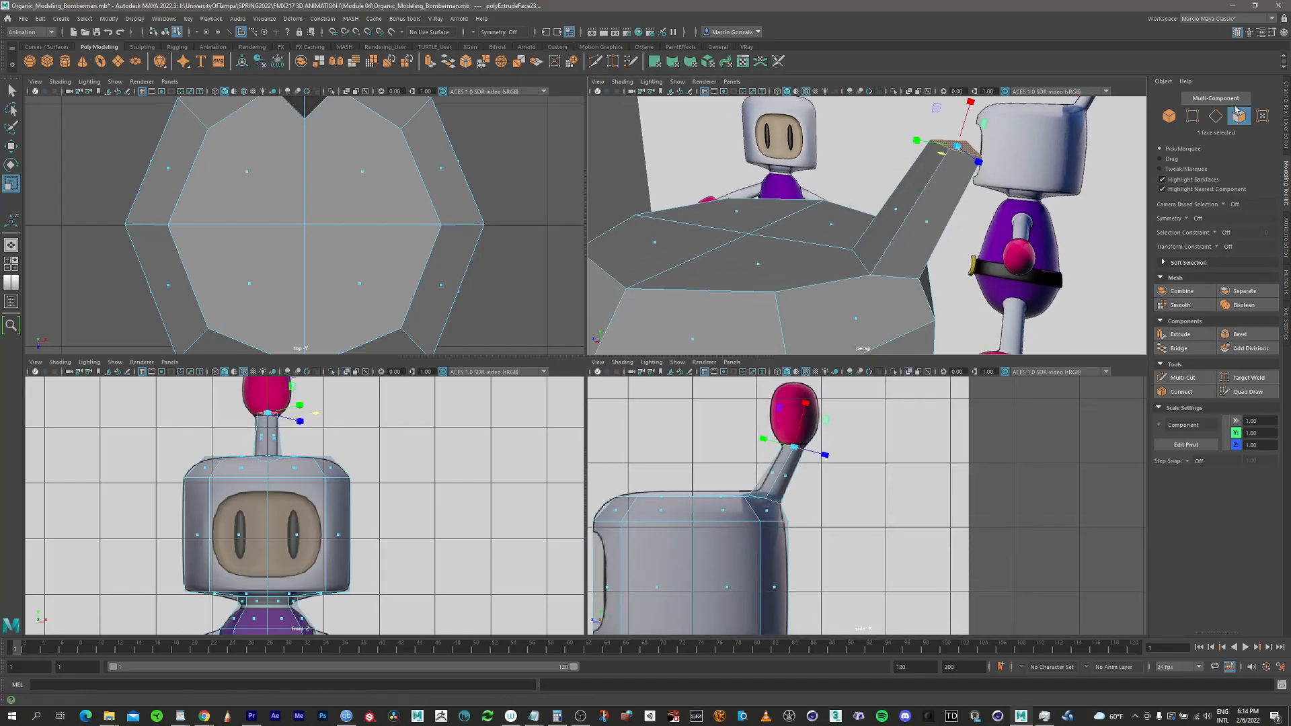
left_click(1216, 115)
key("q")
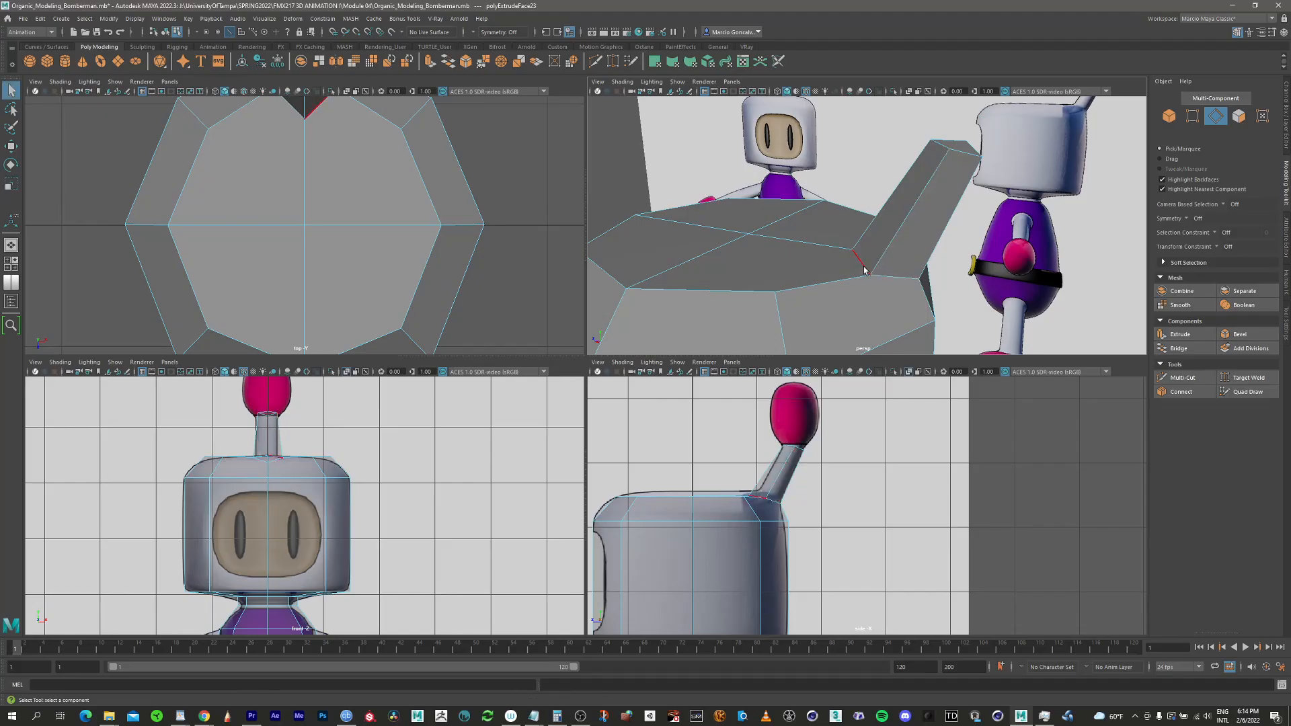
double_click(865, 269)
scroll(836, 475, "up", 3)
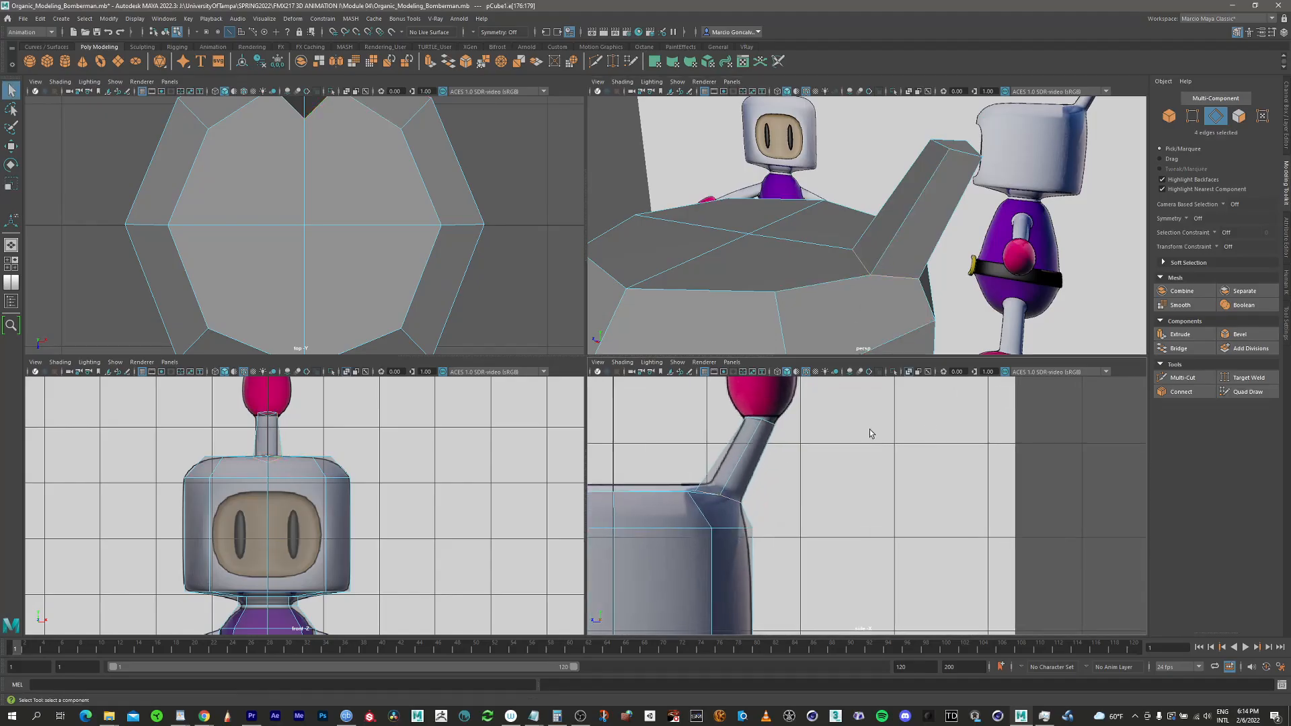
key("e")
key("r")
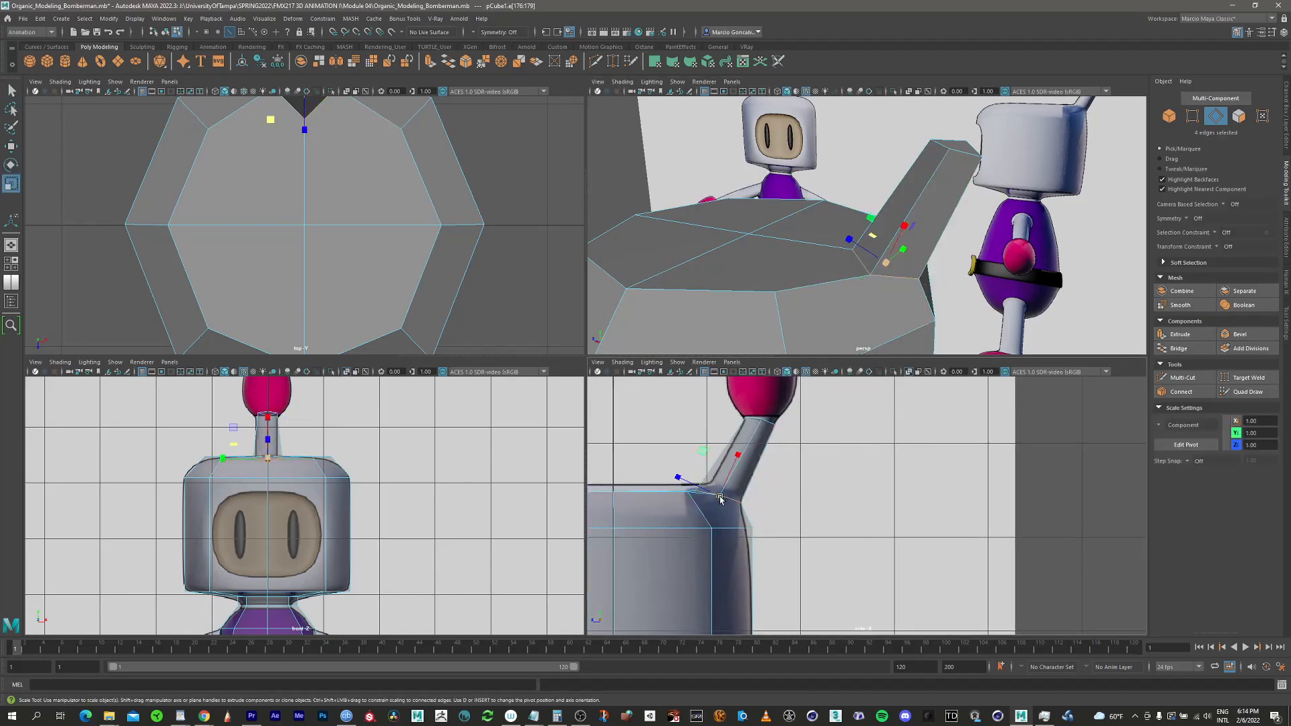
left_click_drag(720, 498, 712, 499)
Select the four vertices at the stem's upper end and set the Scale tool's axis orientation to Object
middle_click_drag(763, 471, 741, 561, "alt")
middle_click_drag(933, 199, 923, 260, "alt")
mouse_move(923, 260)
left_mouse_down("alt")
mouse_move(906, 276)
mouse_move(887, 269)
mouse_move(943, 254)
left_mouse_up("alt")
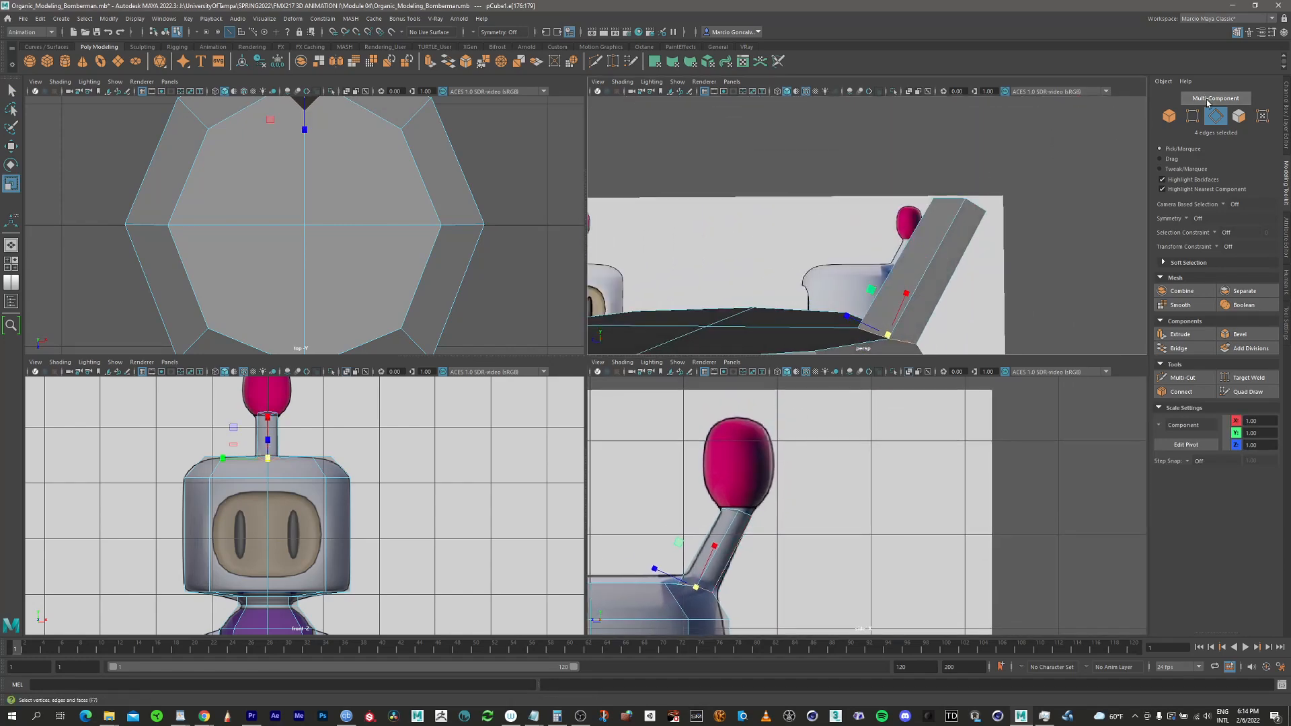
left_click(1192, 116)
left_click_drag(928, 201, 928, 201)
scroll(786, 504, "up", 3)
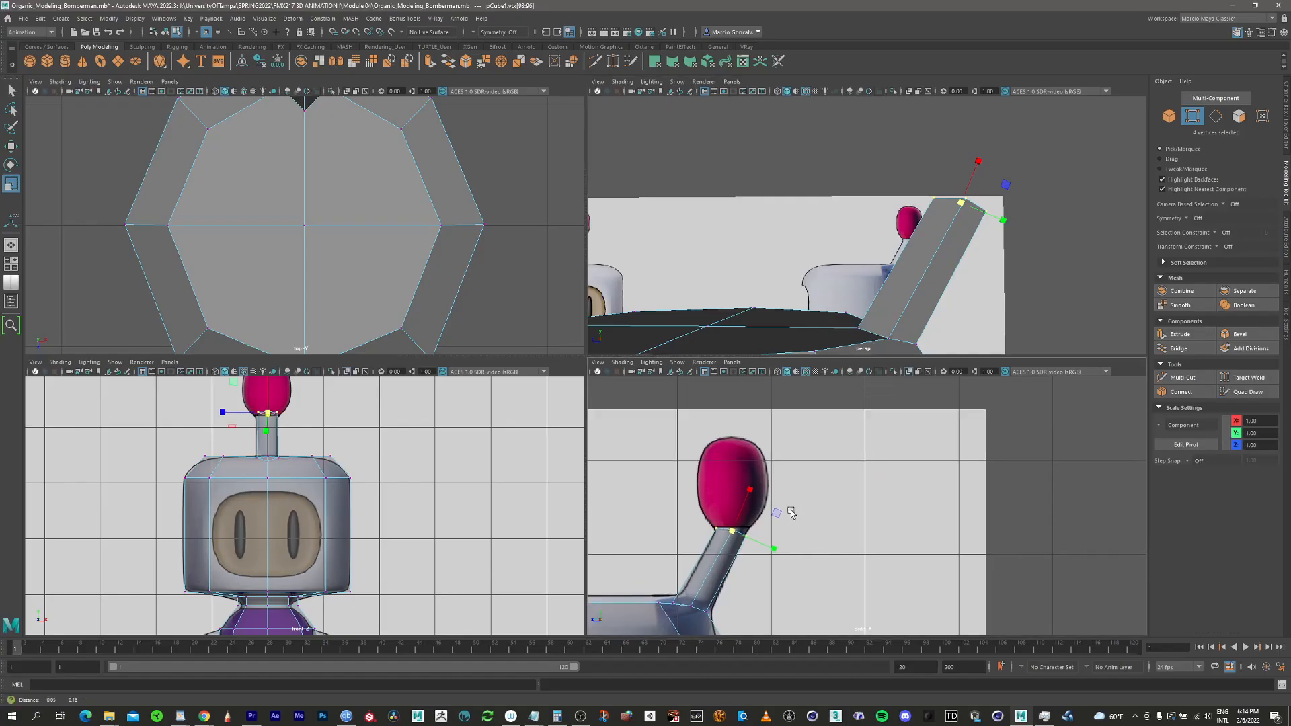
middle_click_drag(781, 463, 881, 377, "alt")
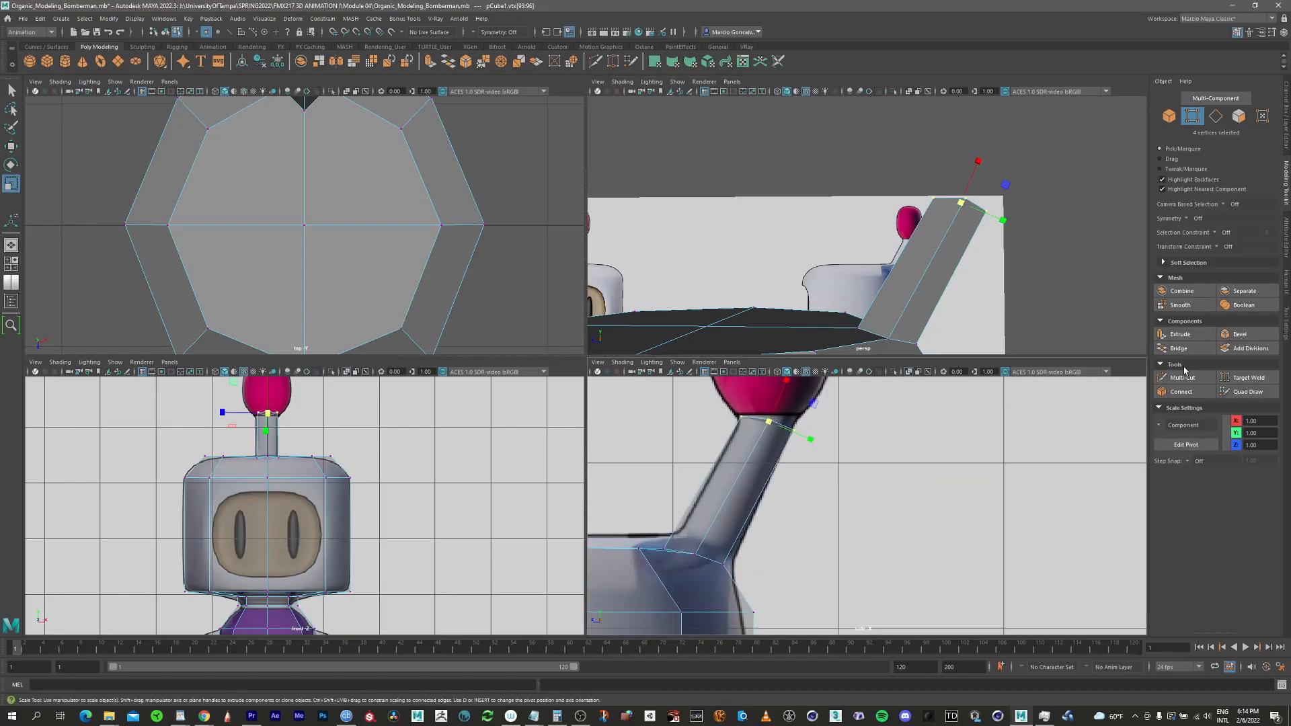
left_click(1160, 429)
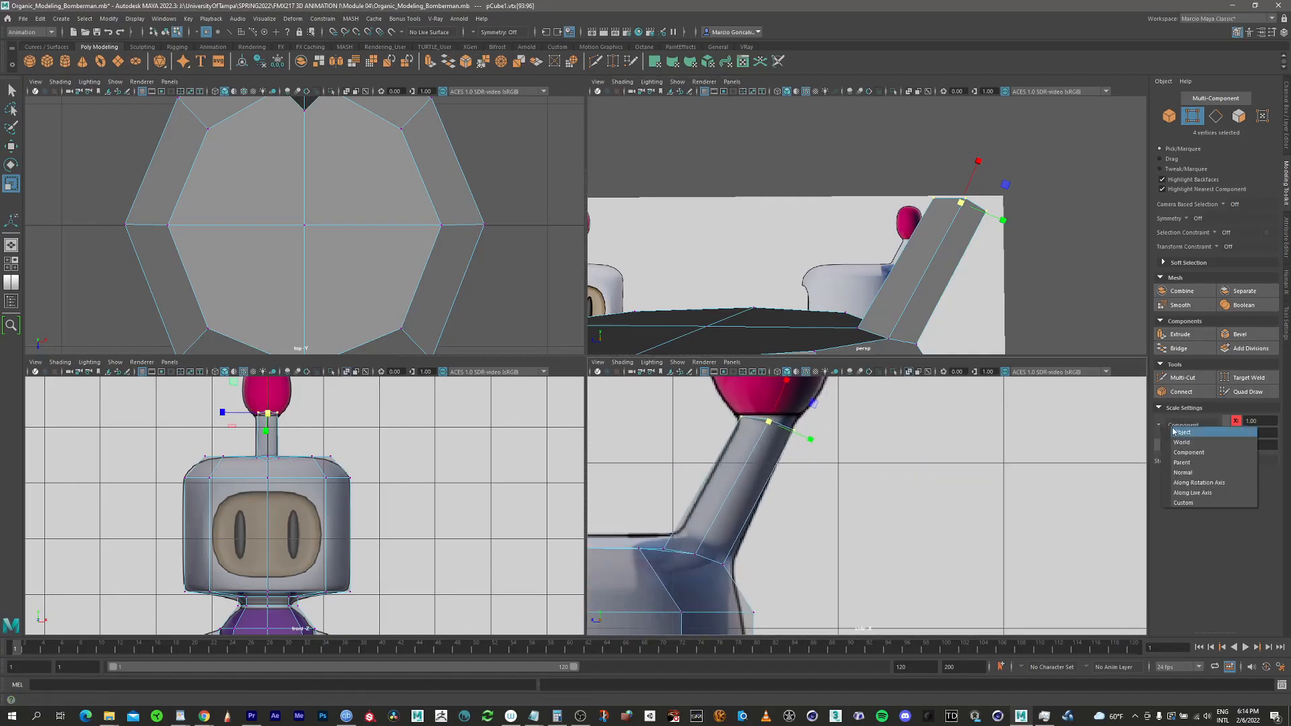
left_click(1183, 432)
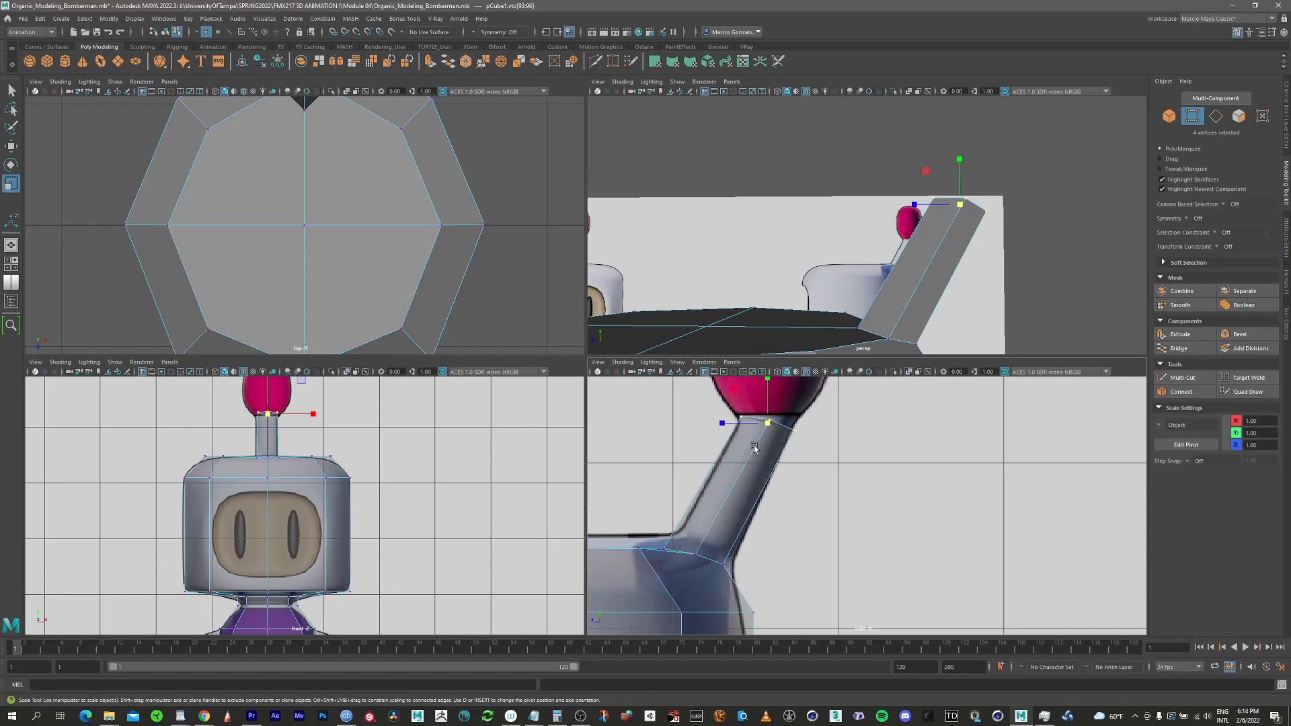
Flatten the stem's four top vertices vertically and move them to Y 9.28, Z -1.50 at the ball's base
middle_click_drag(754, 448, 738, 508, "alt")
right_click_drag(738, 508, 839, 391, "alt")
left_click(731, 443)
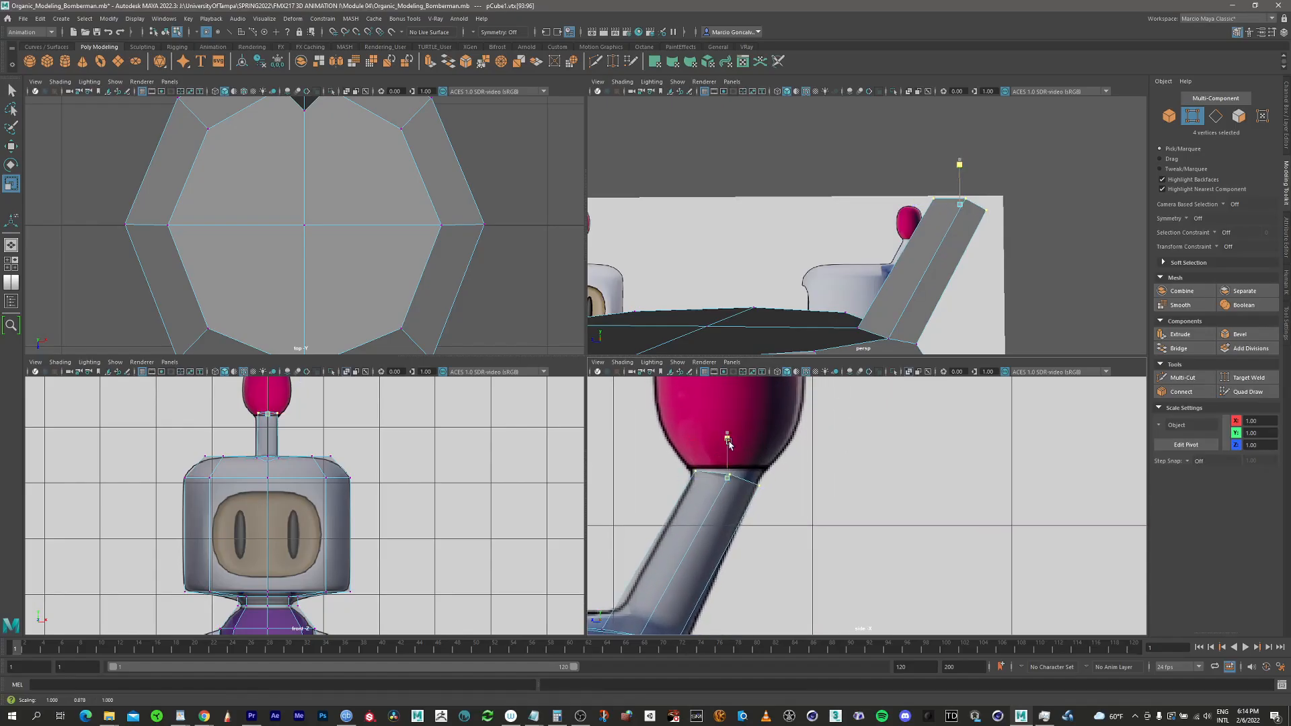
key("w")
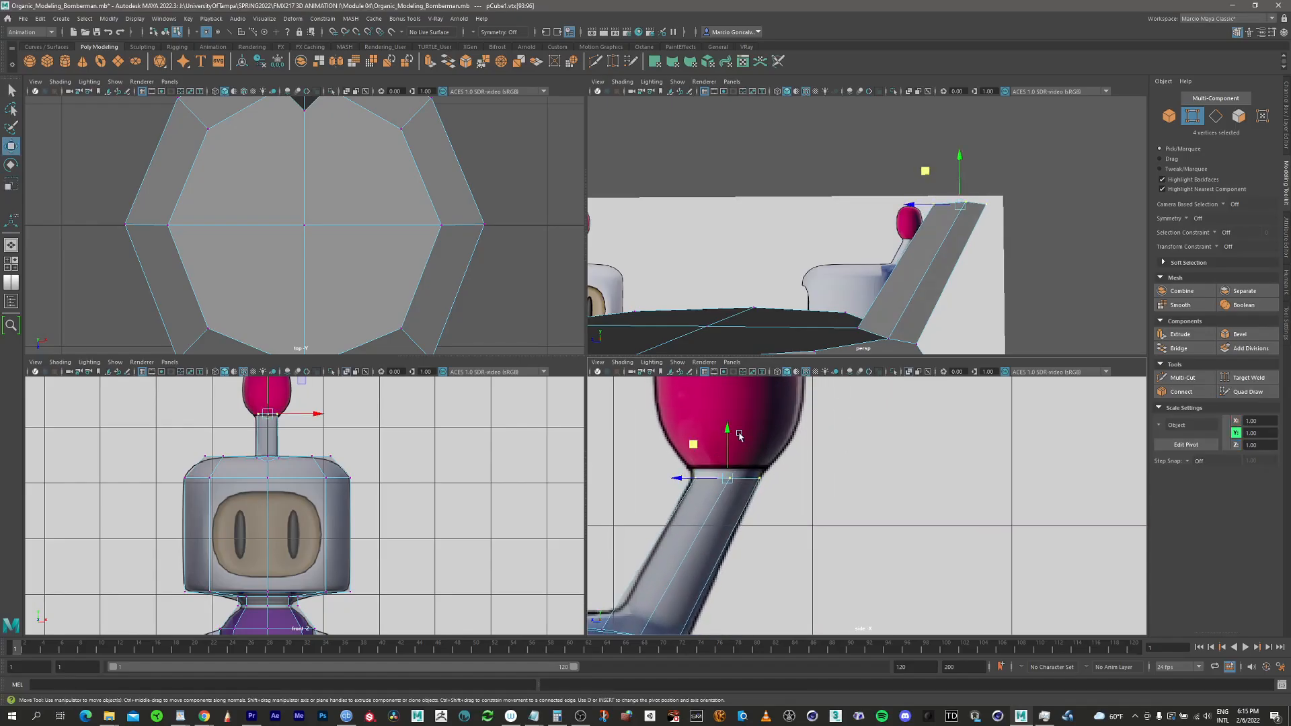
left_click_drag(695, 446, 696, 439)
Try to extrude the stem's four top vertices upward into the antenna ball, and undo it
scroll(733, 431, "down", 5)
middle_click_drag(741, 441, 823, 487, "alt")
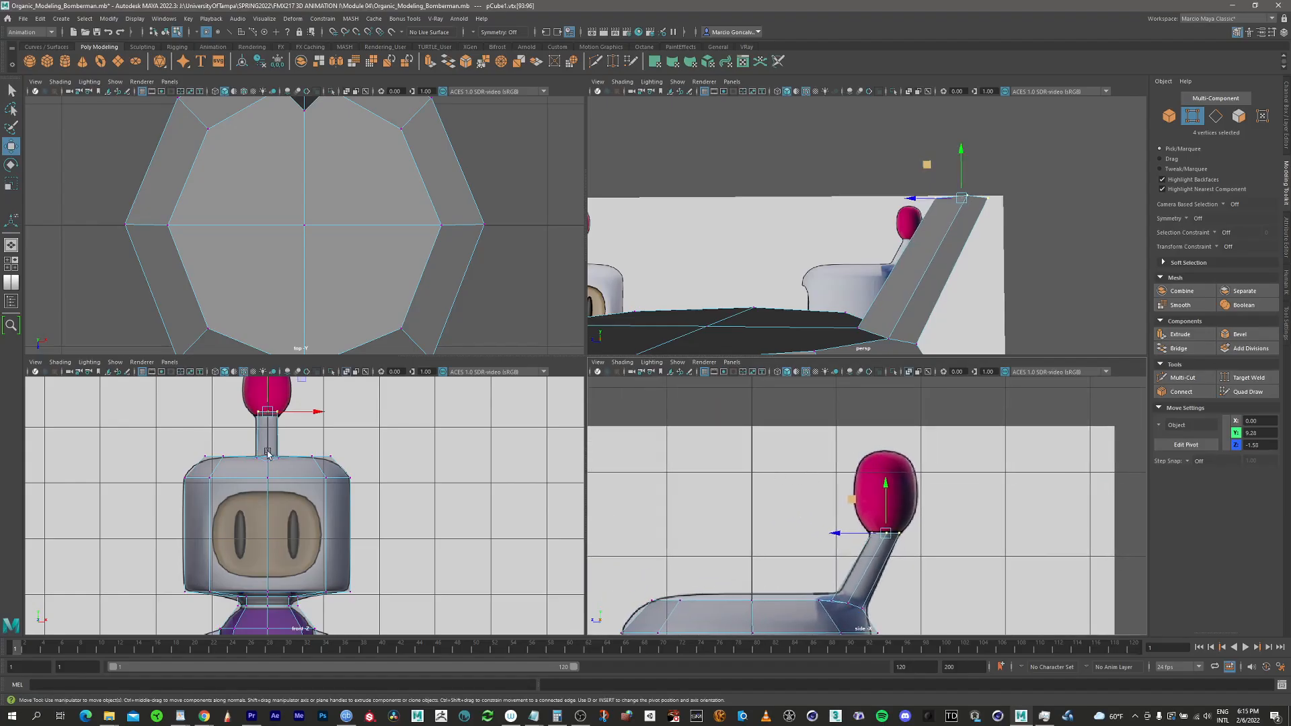
middle_click_drag(258, 451, 326, 479, "alt")
right_click_drag(330, 476, 531, 410, "alt")
middle_click_drag(384, 437, 374, 468, "alt")
right_click_drag(376, 463, 504, 391, "alt")
middle_click_drag(877, 488, 764, 468, "alt")
right_click_drag(678, 507, 938, 446, "alt")
middle_click_drag(760, 474, 804, 487, "alt")
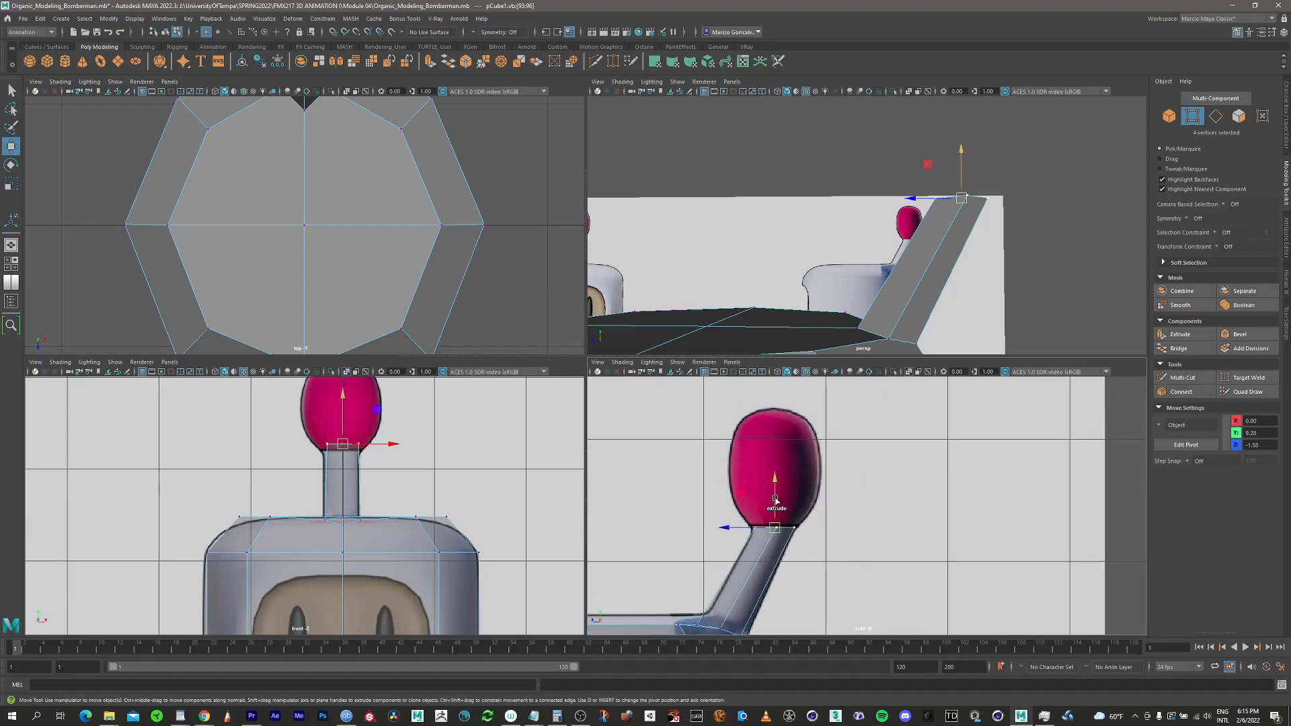
left_click_drag(775, 498, 775, 476, "shift")
key("ctrl+z")
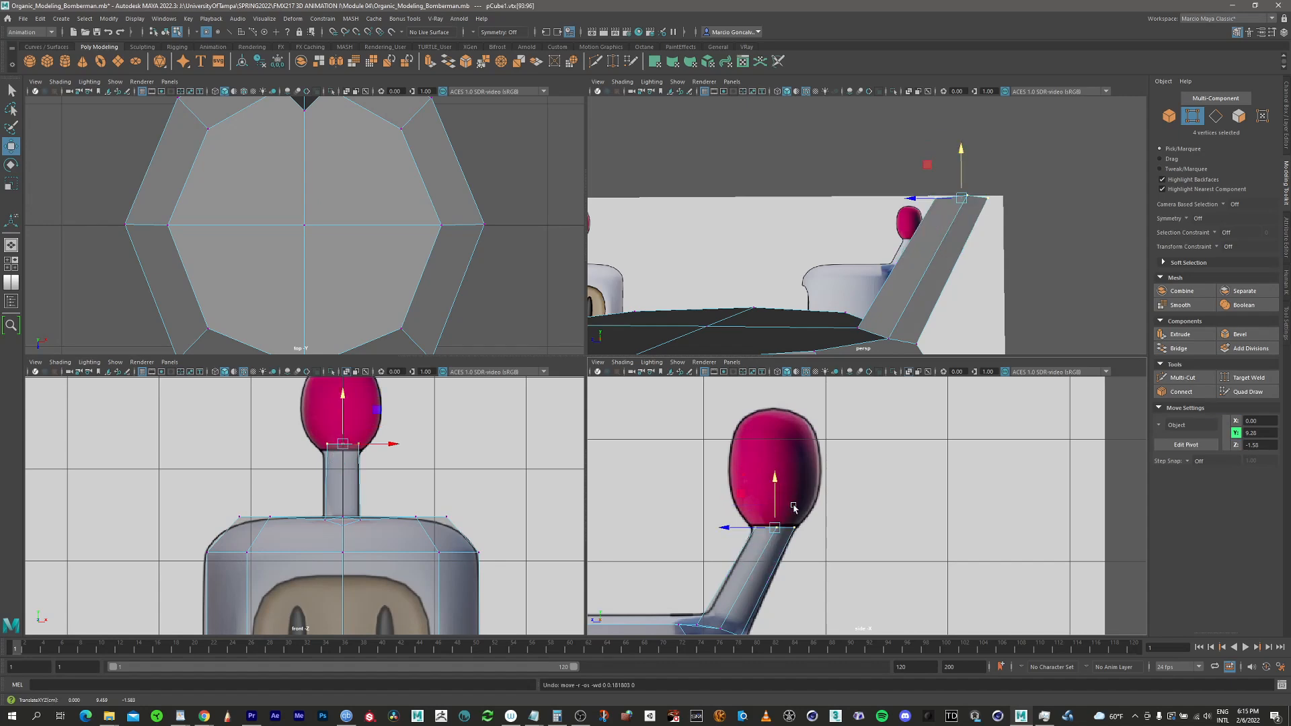
Select the stem's top face and extrude it straight up in three sections through the ball, ending at Y 10.24
key("F8")
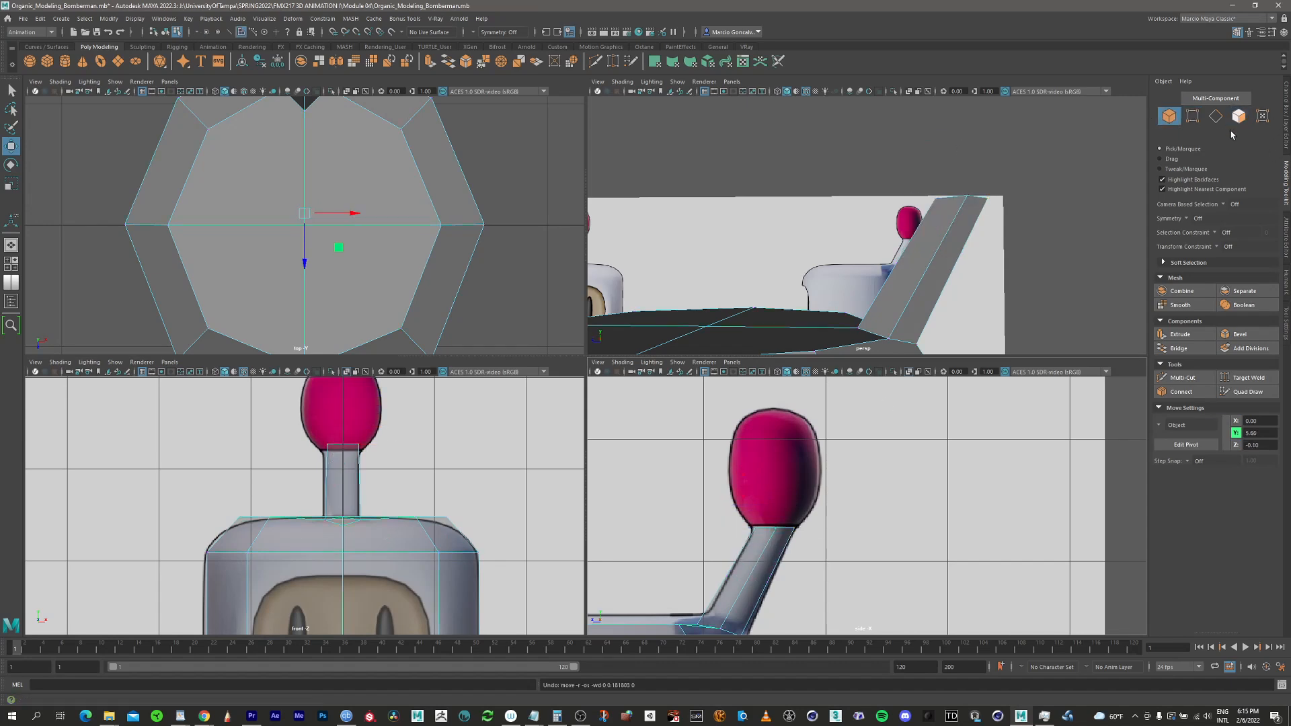
key("F11")
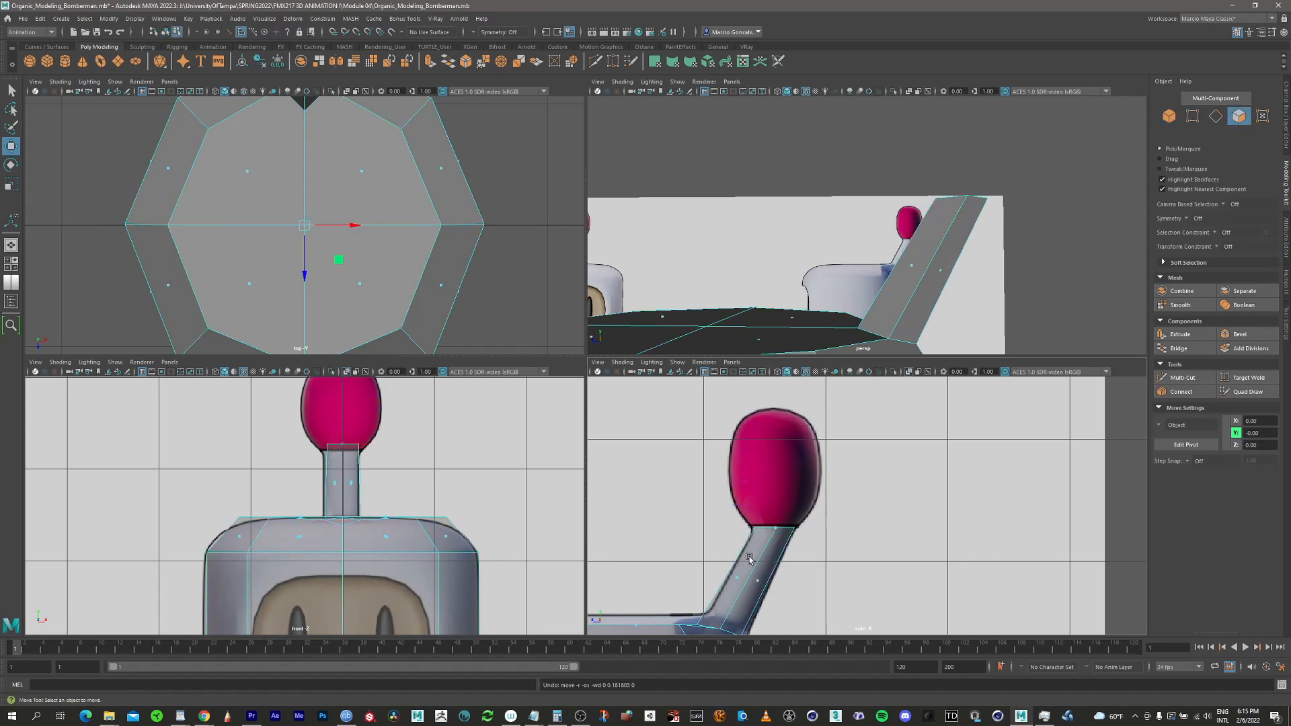
key("q")
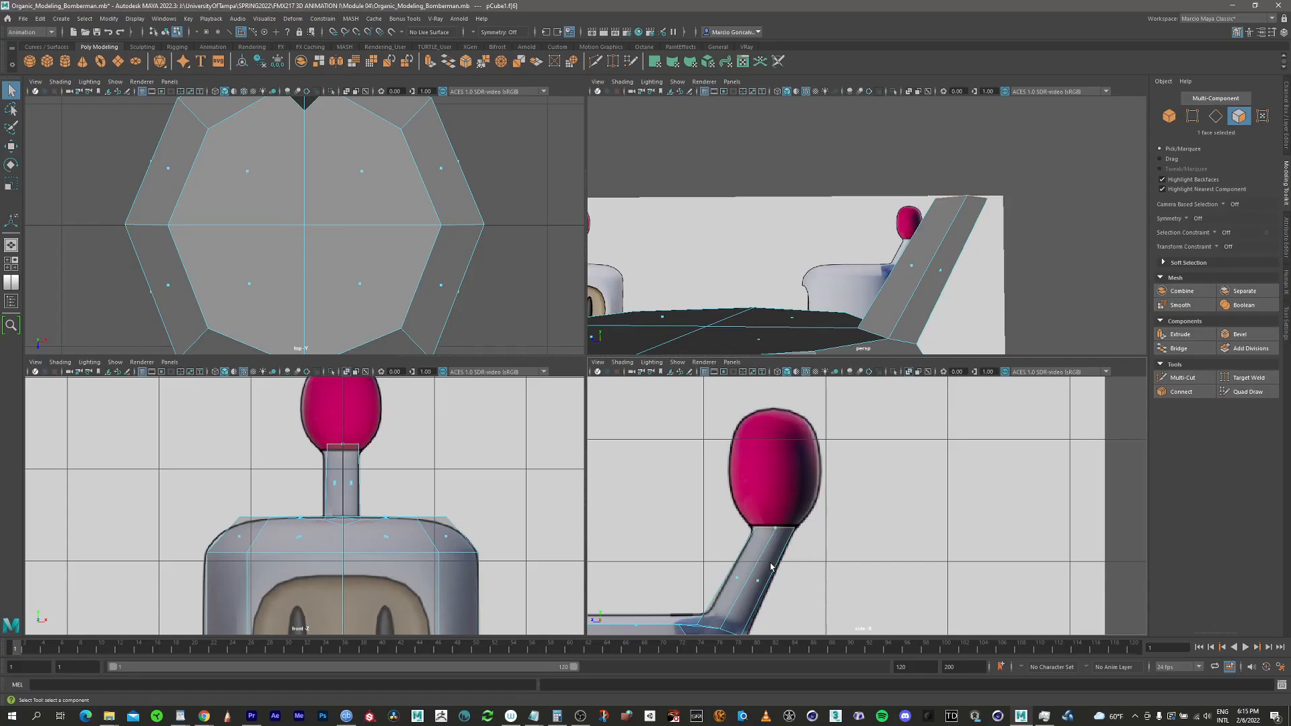
key("w")
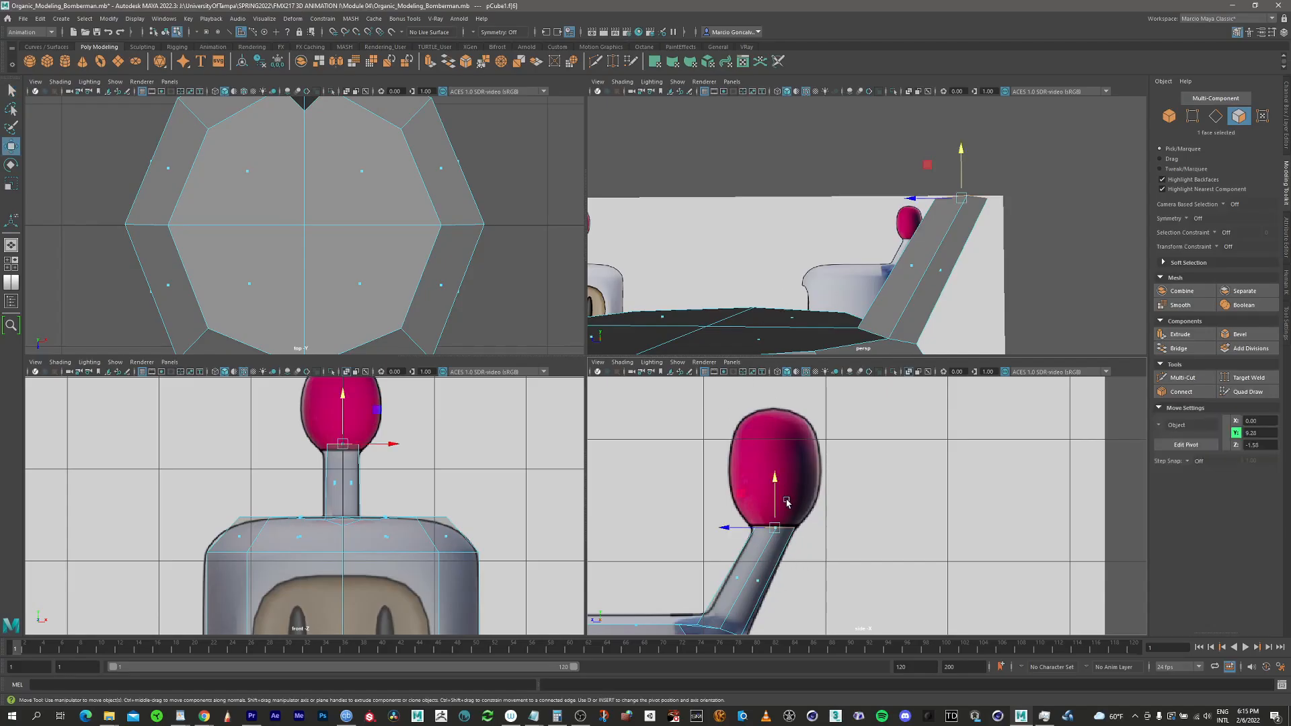
scroll(949, 265, "down", 5)
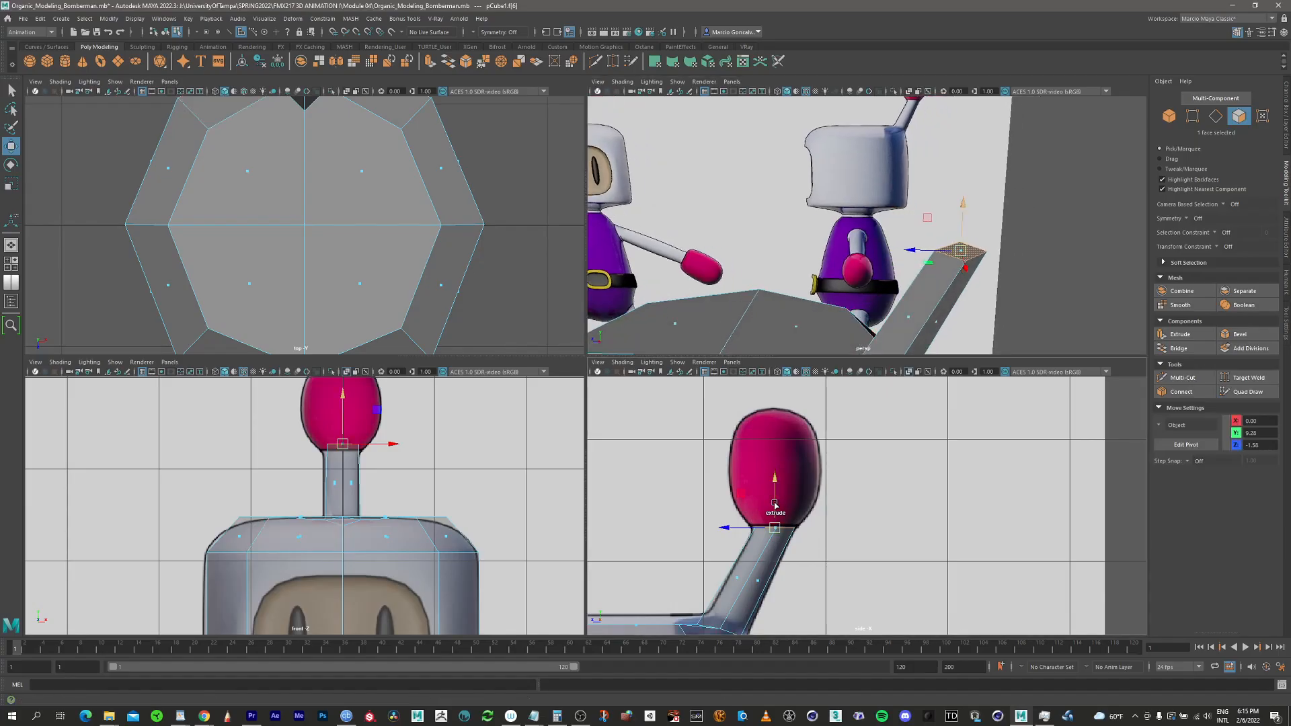
left_click_drag(775, 505, 779, 379)
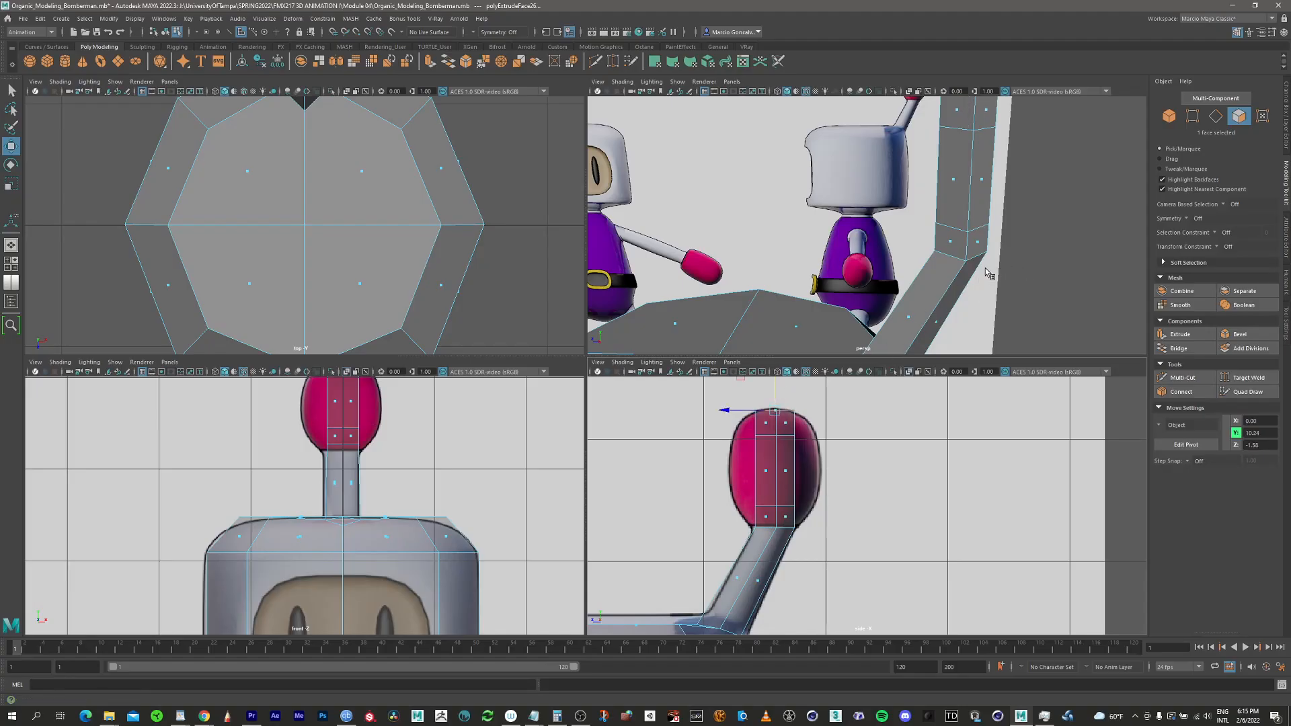
Select the ball's twelve vertices above the stem and scale them about 2.27 times in X and Z to the reference width
right_click_drag(986, 272, 930, 268, "alt")
left_click_drag(930, 269, 916, 310, "alt")
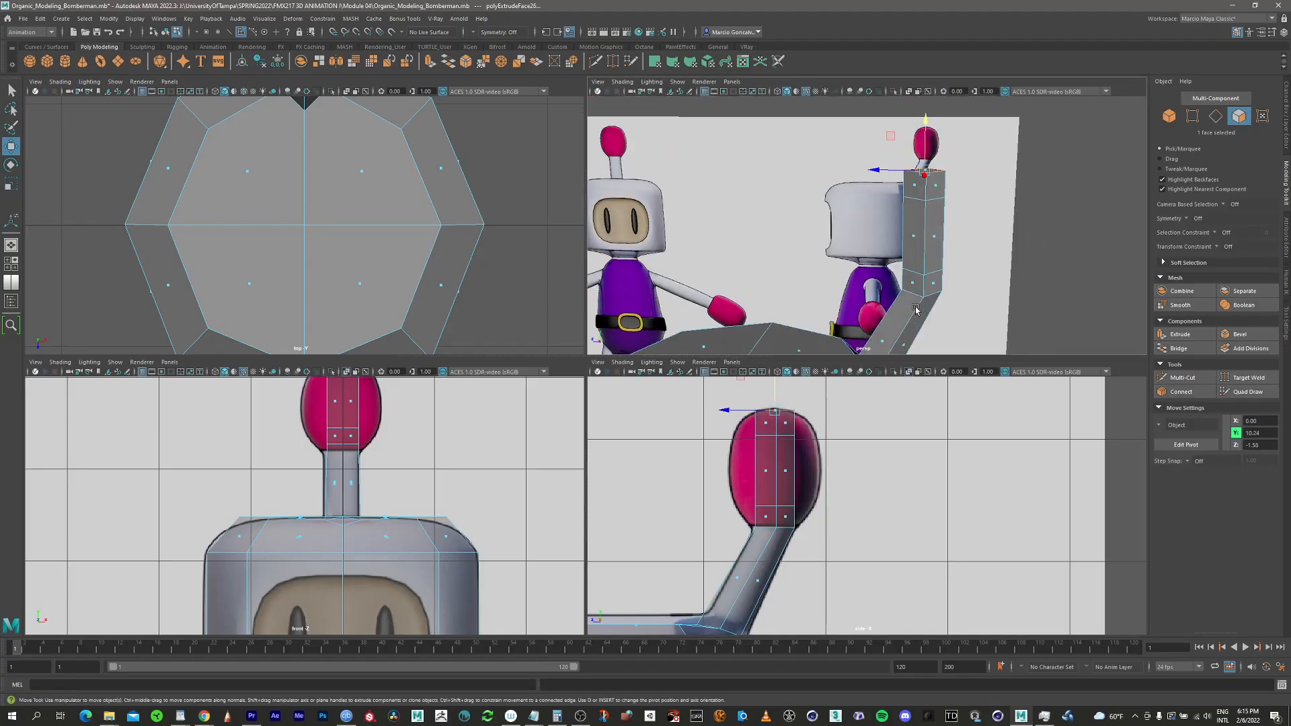
left_click(1193, 118)
left_click(740, 494)
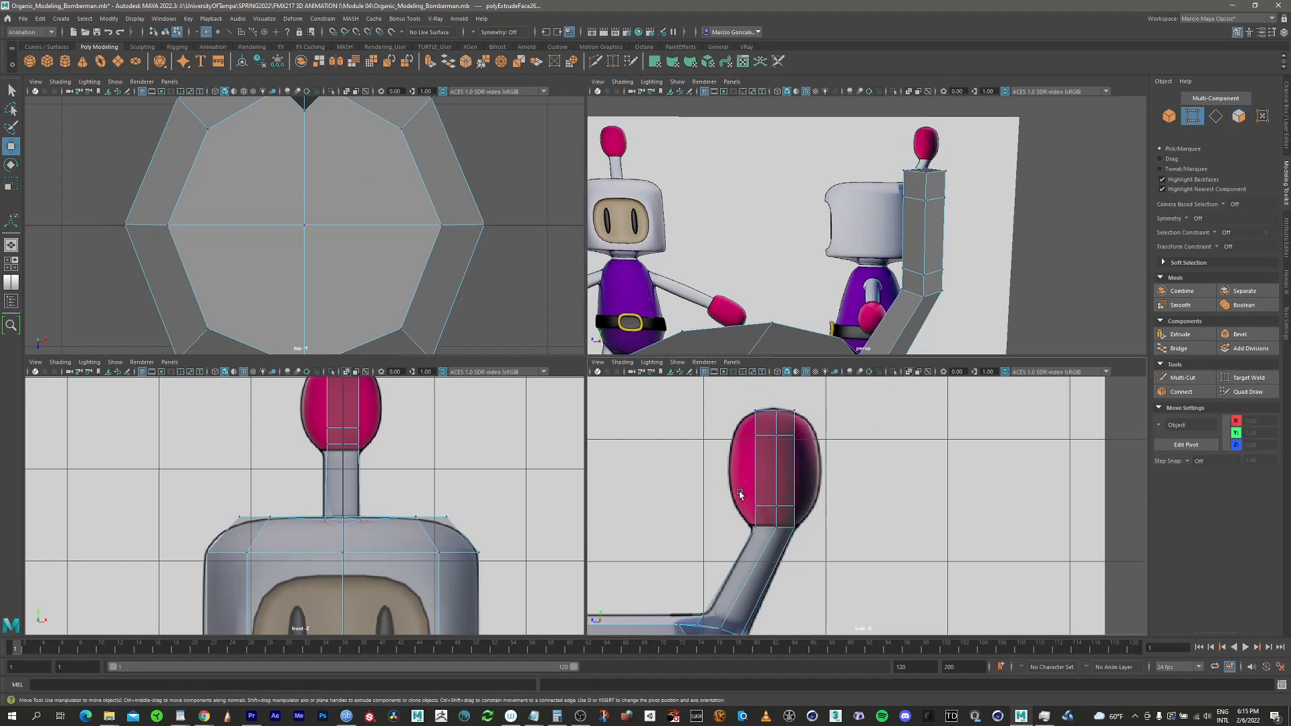
left_click_drag(827, 513, 827, 514)
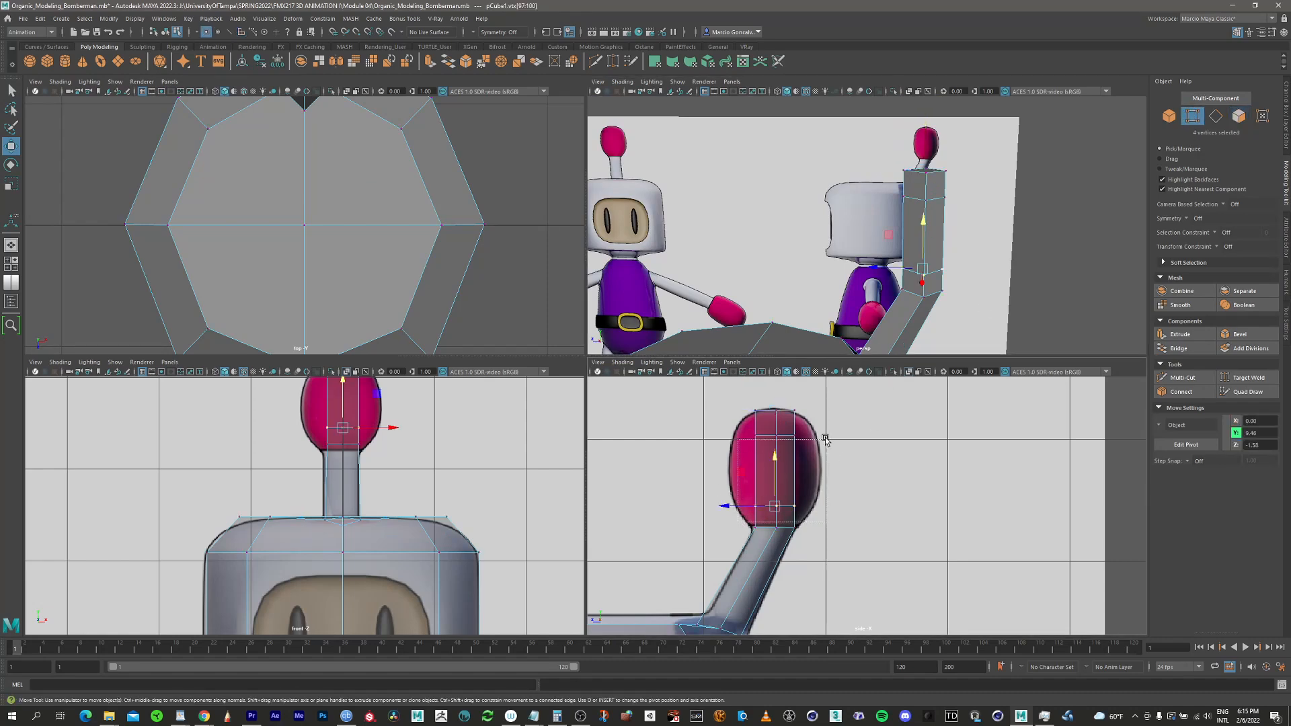
left_click_drag(813, 403, 814, 402)
middle_click_drag(786, 474, 762, 477, "alt")
right_click_drag(807, 461, 836, 437, "alt")
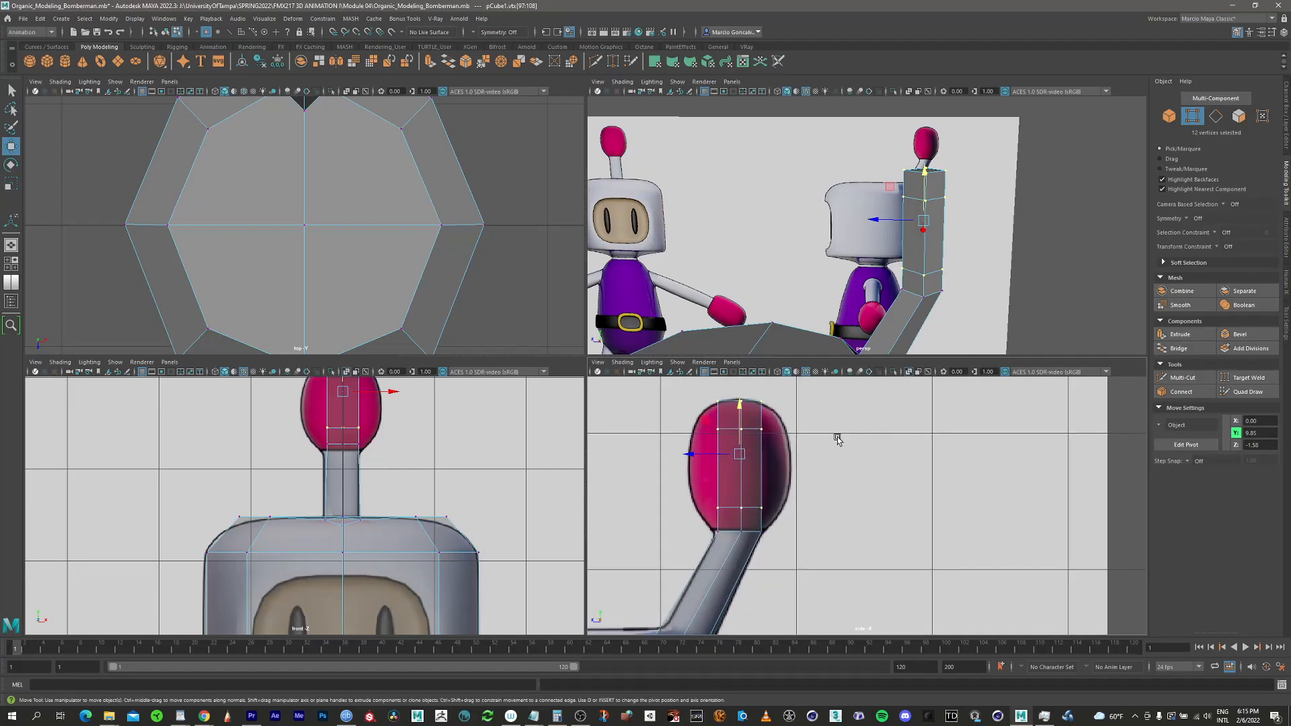
key("r")
left_click_drag(925, 234, 906, 275, "alt")
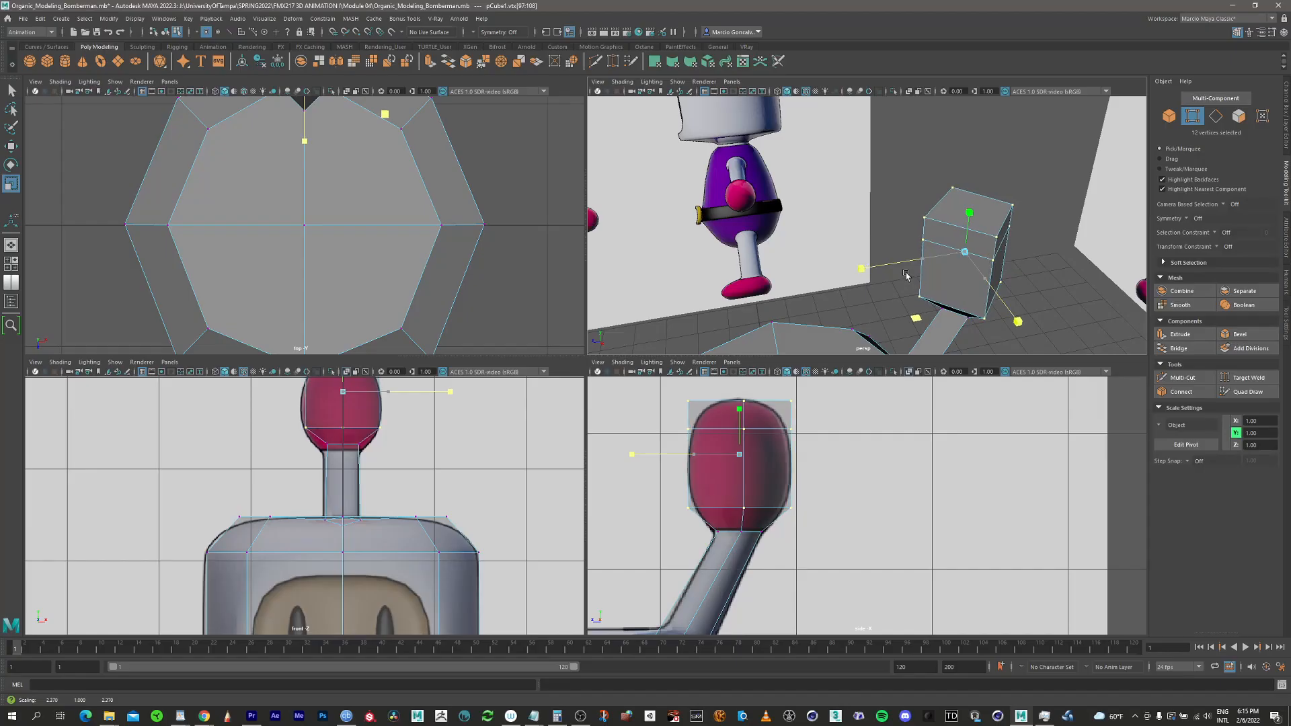
Select the top face of the antenna ball and scale it inward to taper the ball's upper end
left_click(1238, 116)
left_click(984, 215)
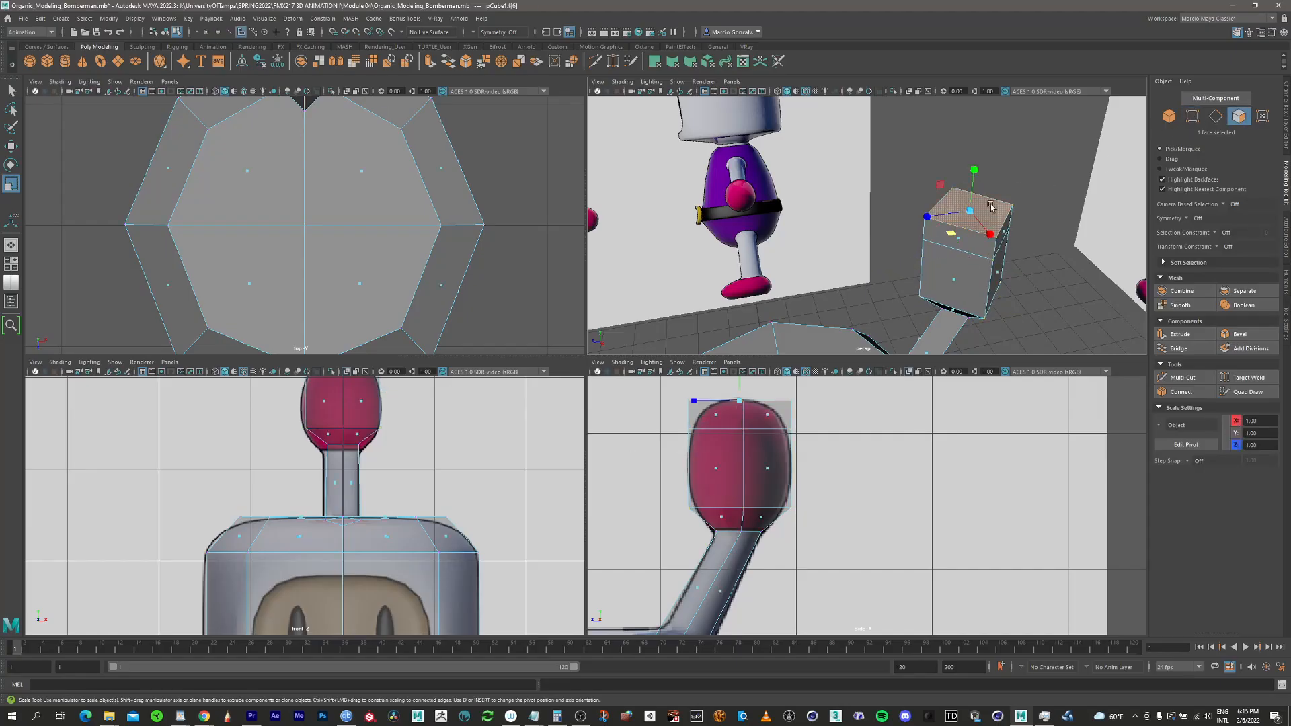
left_click_drag(953, 235, 903, 272)
Select all the antenna ball's faces in the front view and lower them to about Y 9.68 to match the reference
middle_click_drag(503, 424, 558, 511, "alt")
right_click_drag(475, 502, 606, 404, "alt")
middle_click_drag(448, 535, 461, 507, "alt")
key("q")
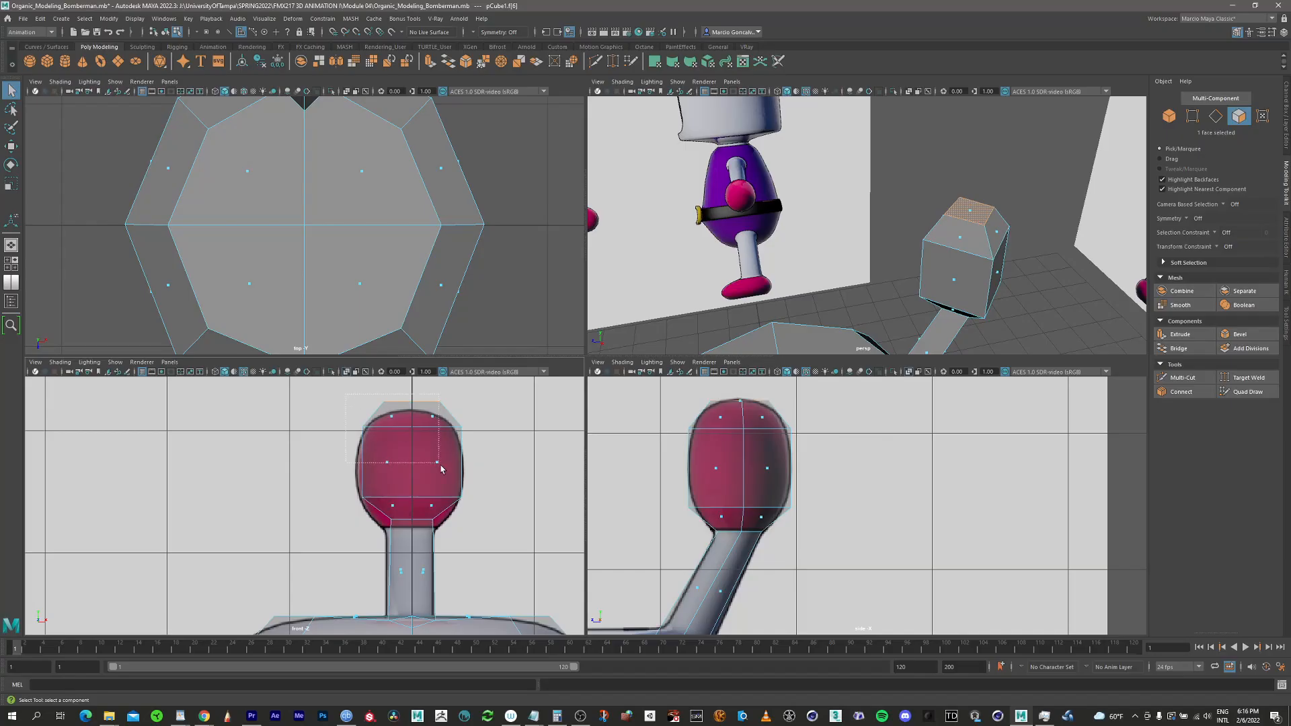
left_click_drag(471, 510, 471, 513)
key("w")
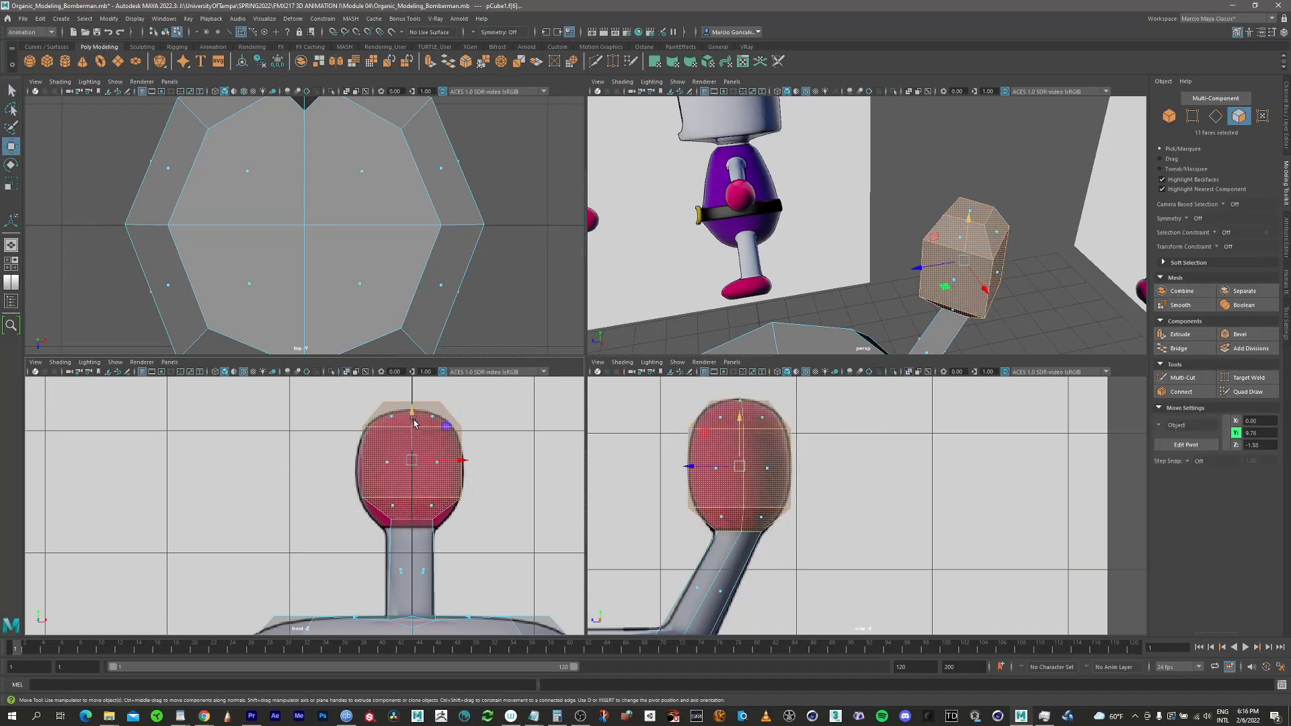
left_click_drag(413, 422, 413, 435)
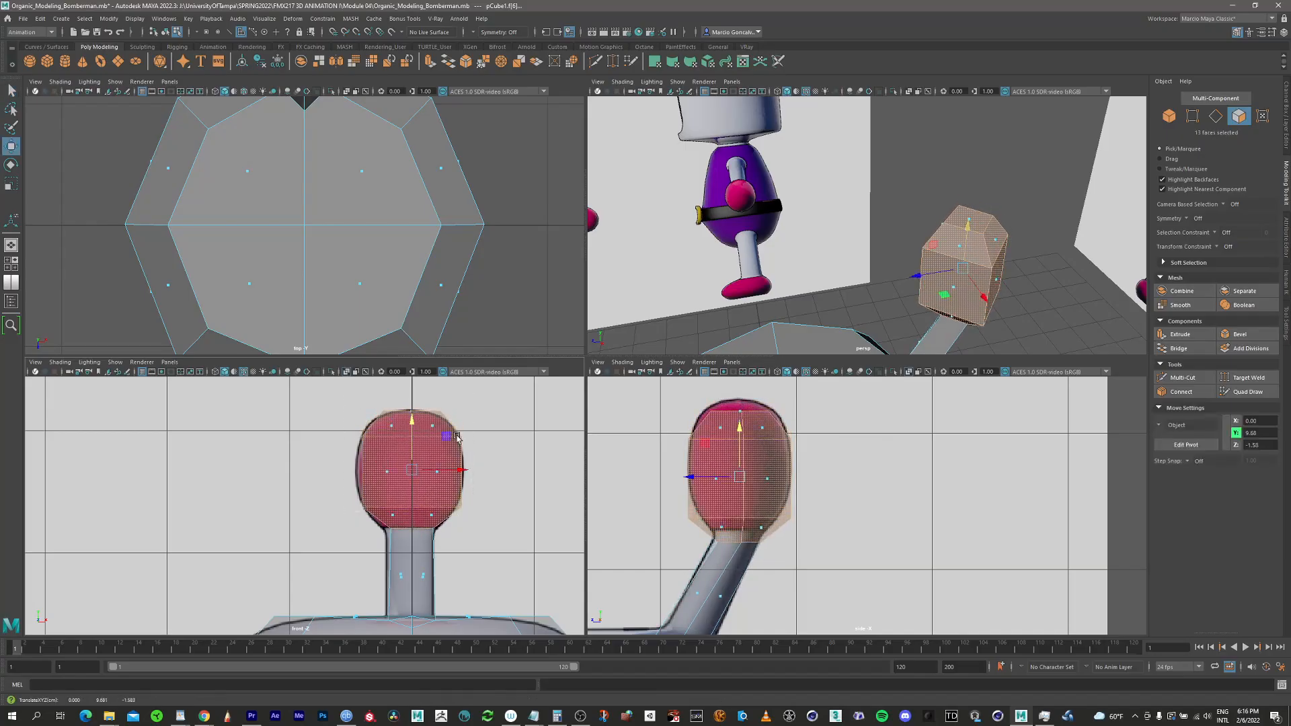
Examine the whole mesh in smooth preview against the reference images, then return it to the unsmoothed display in object mode
scroll(414, 435, "down", 5)
scroll(441, 456, "up", 4)
middle_click_drag(440, 456, 444, 453, "alt")
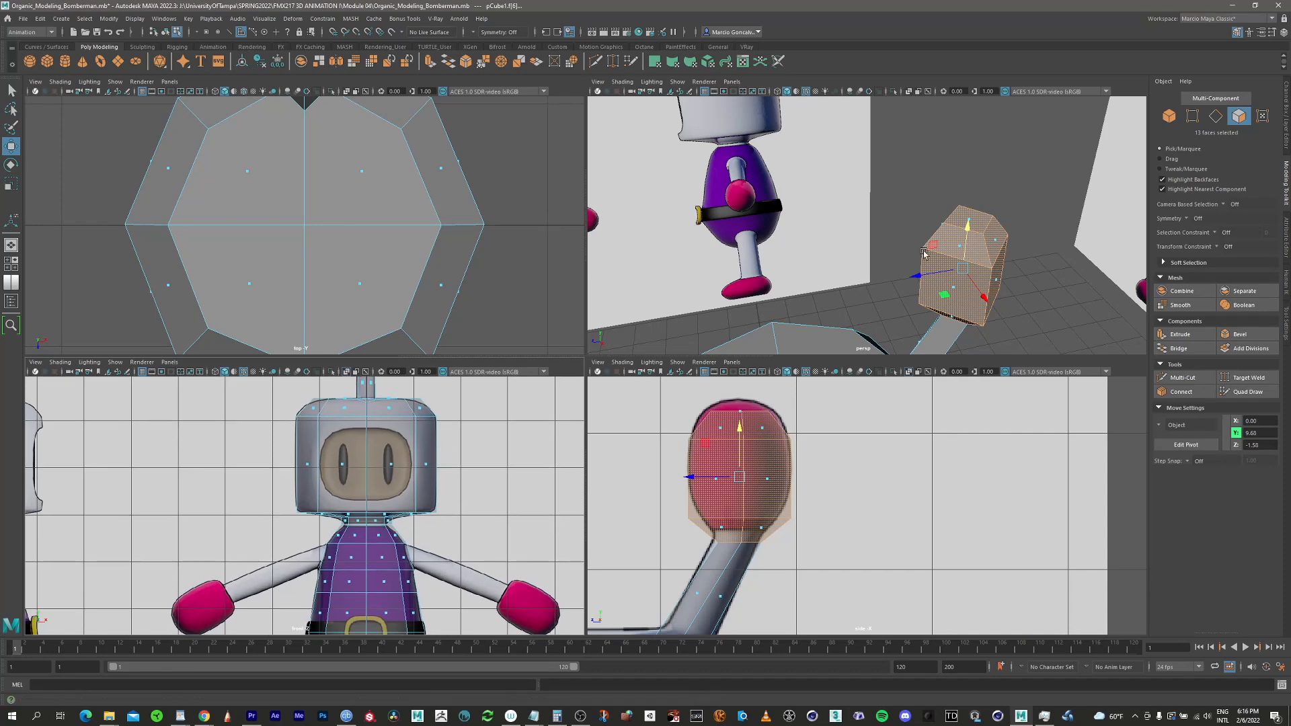
scroll(838, 335, "down", 4)
middle_click_drag(839, 337, 862, 168, "alt")
scroll(861, 243, "down", 4)
left_click_drag(842, 311, 840, 268, "alt")
key("3")
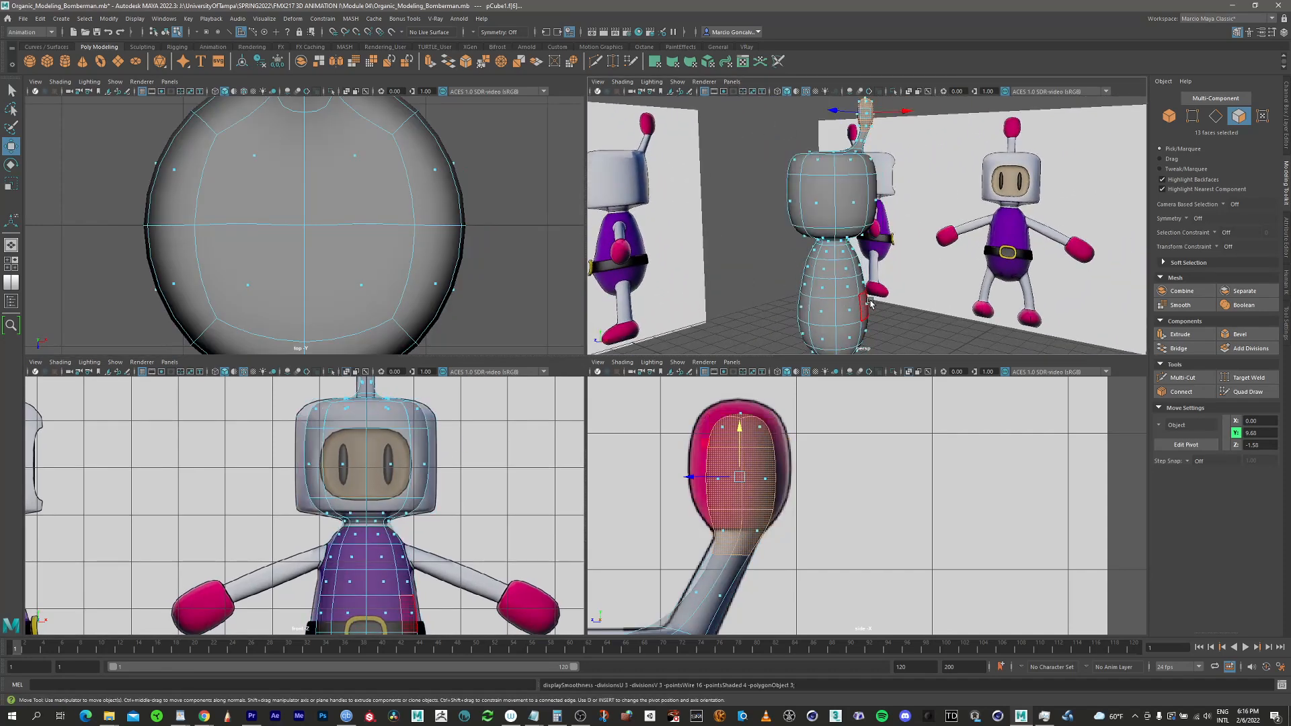
left_click_drag(910, 304, 826, 269, "alt")
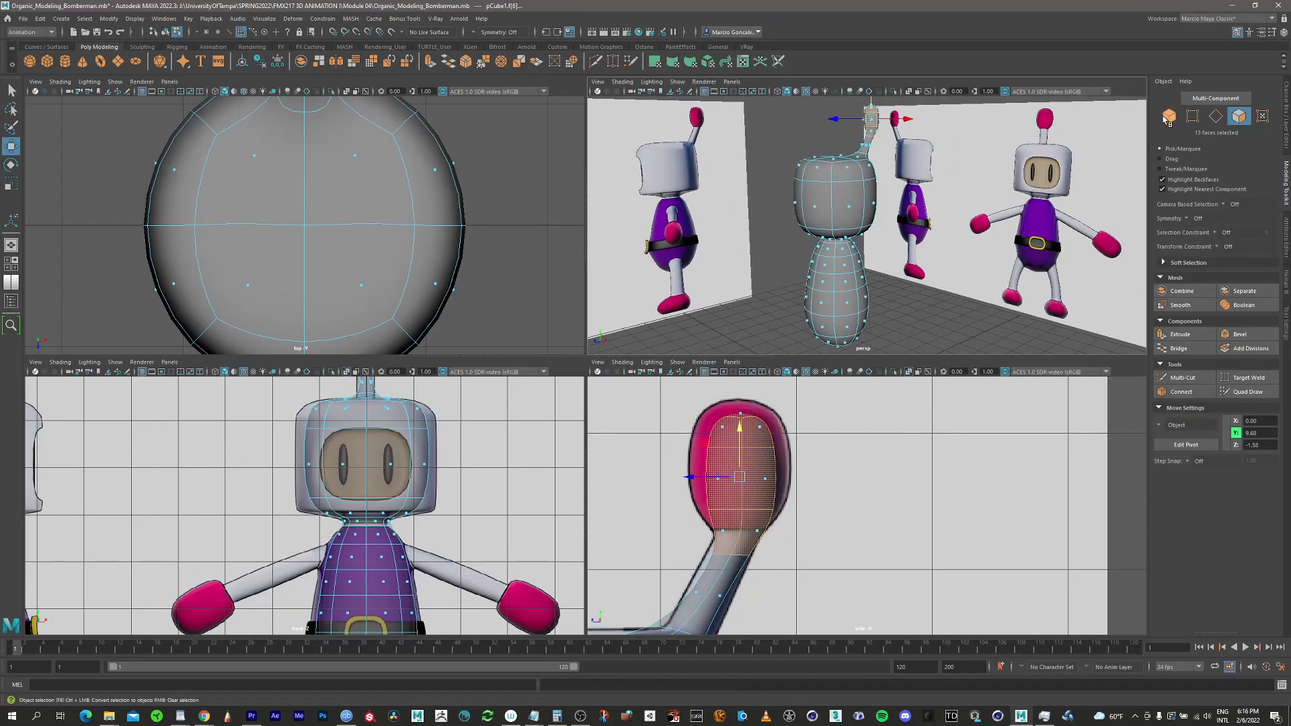
left_click(1169, 117)
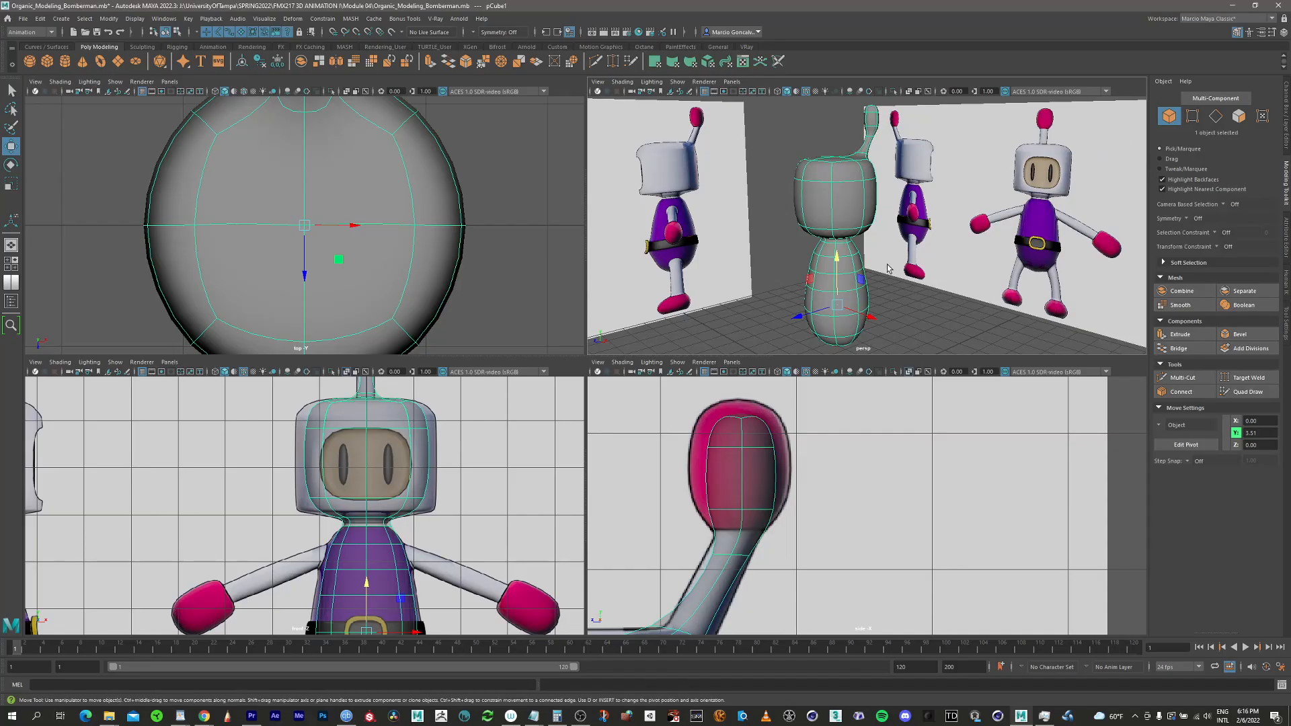
key("1")
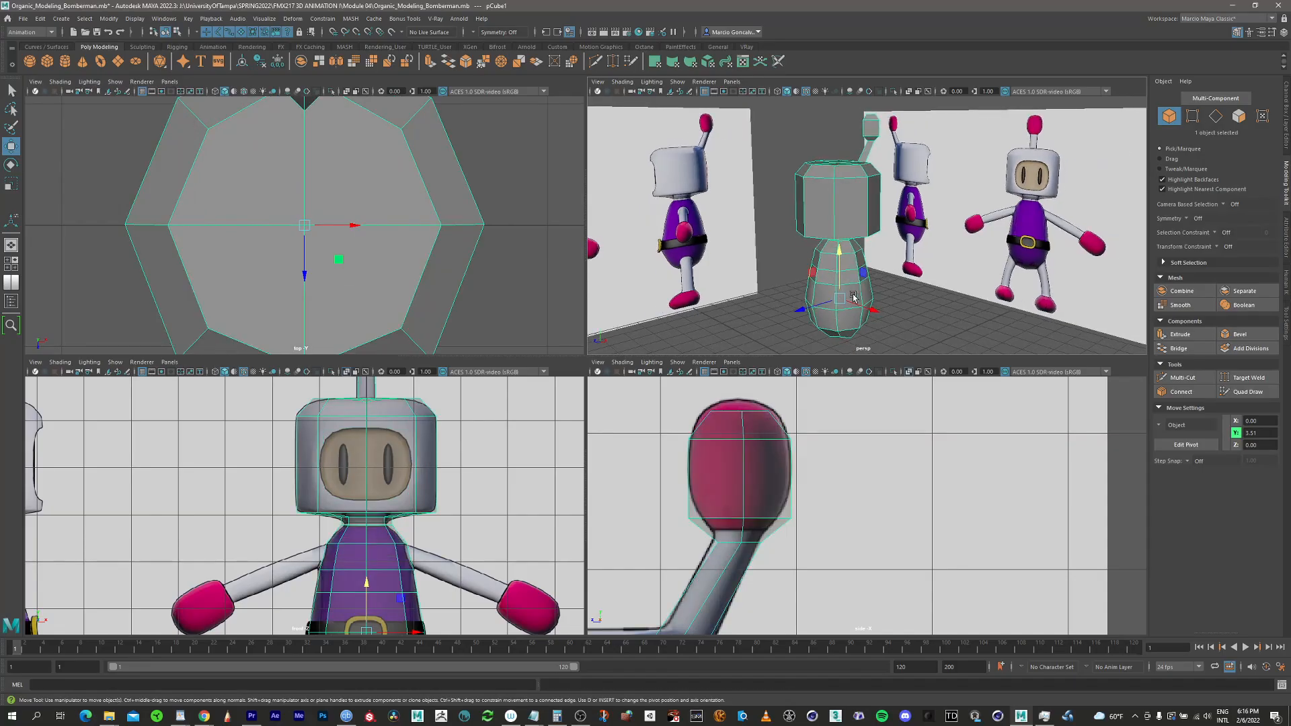
Save the scene
left_click(23, 18)
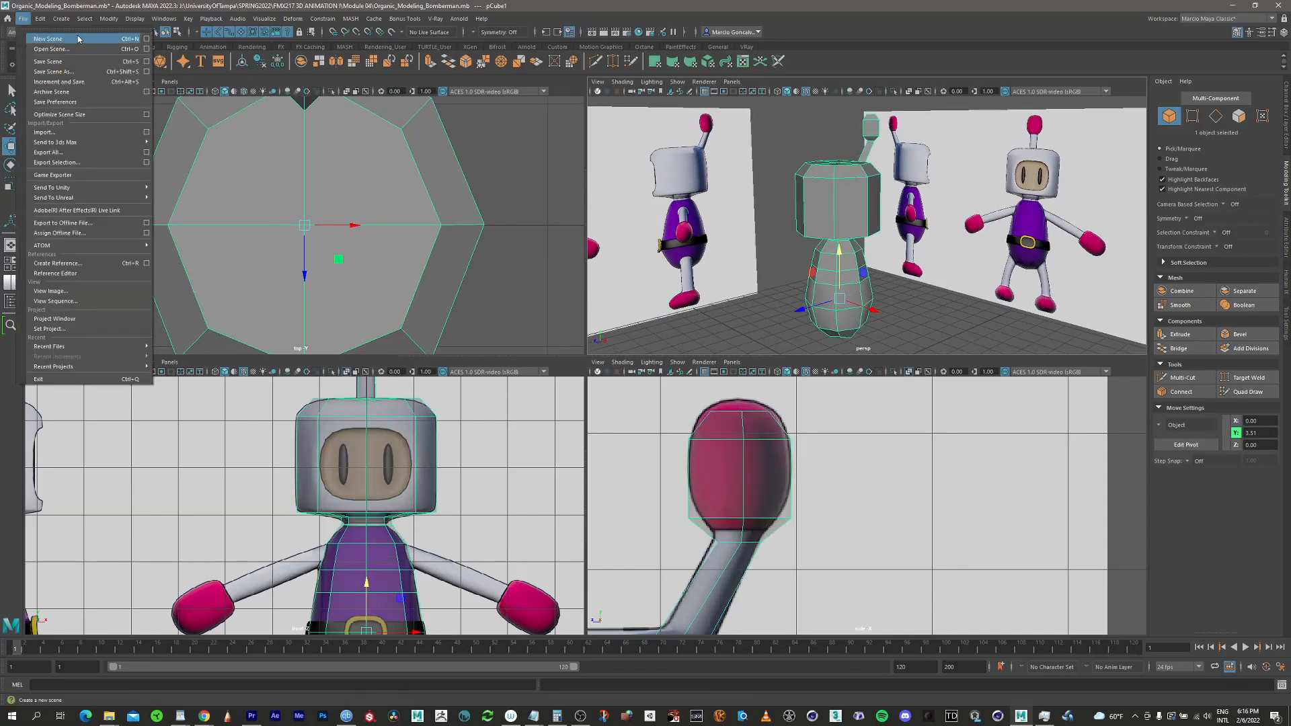
left_click(40, 64)
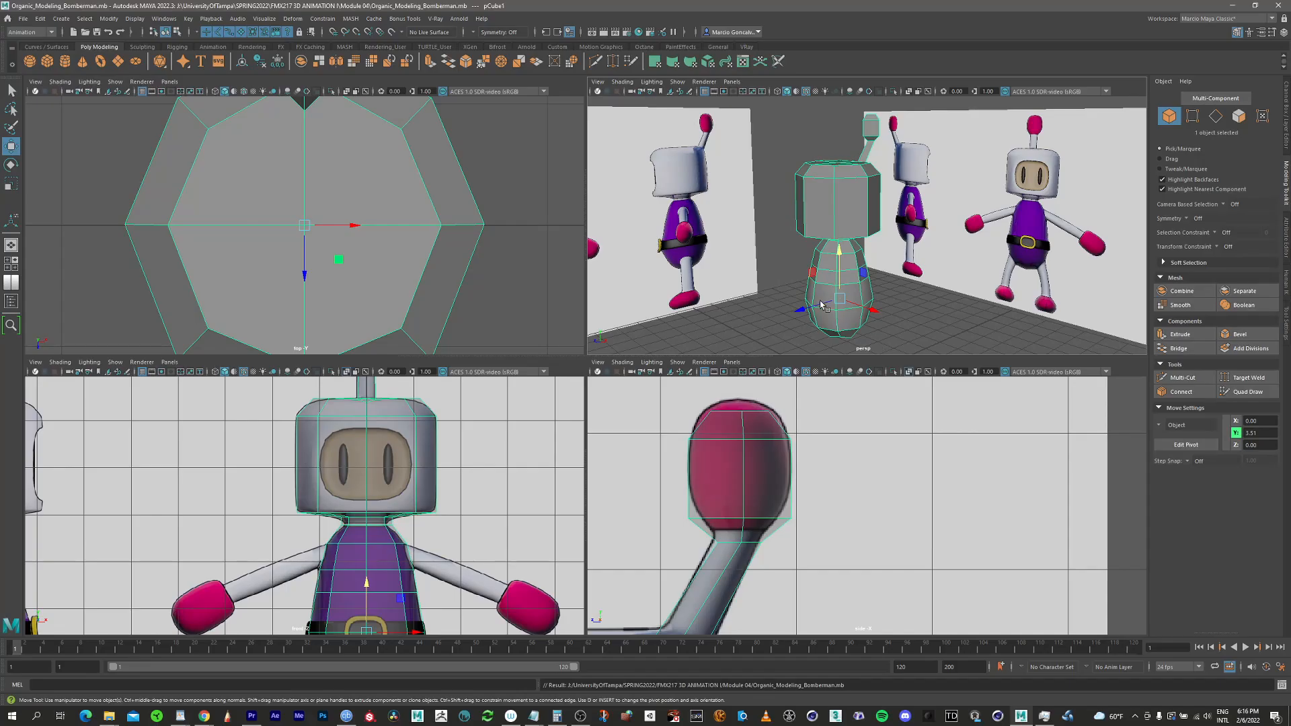
With Object X symmetry active, select the two adjacent lower body faces where each leg attaches and circularize them
middle_click_drag(821, 306, 796, 238, "alt")
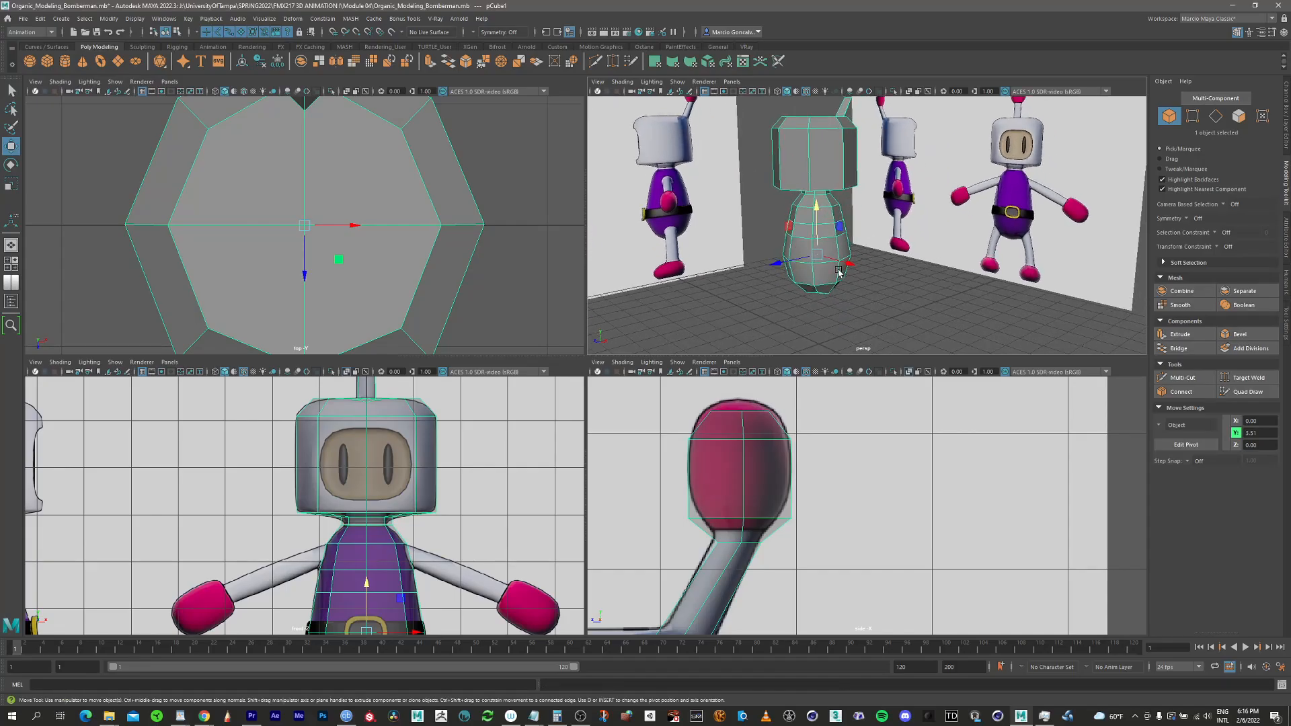
middle_click_drag(442, 574, 457, 451, "alt")
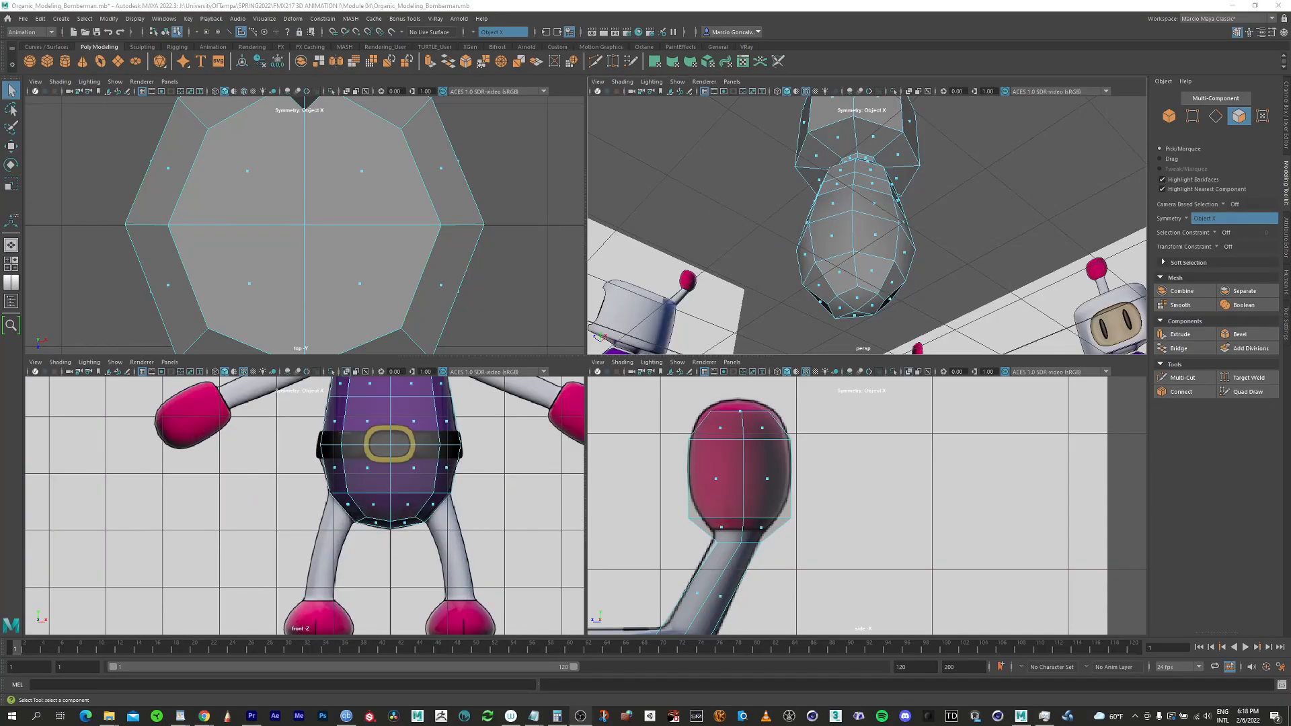
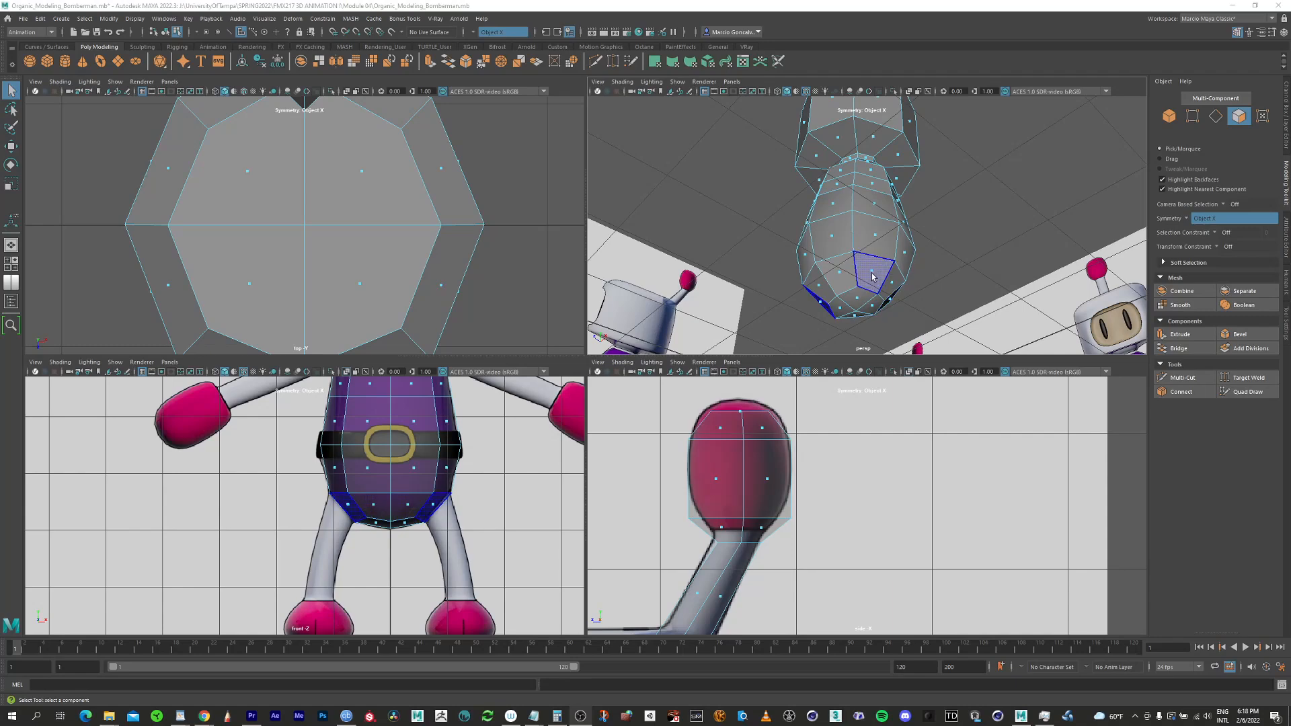
left_click(891, 282)
left_click(892, 283, "shift")
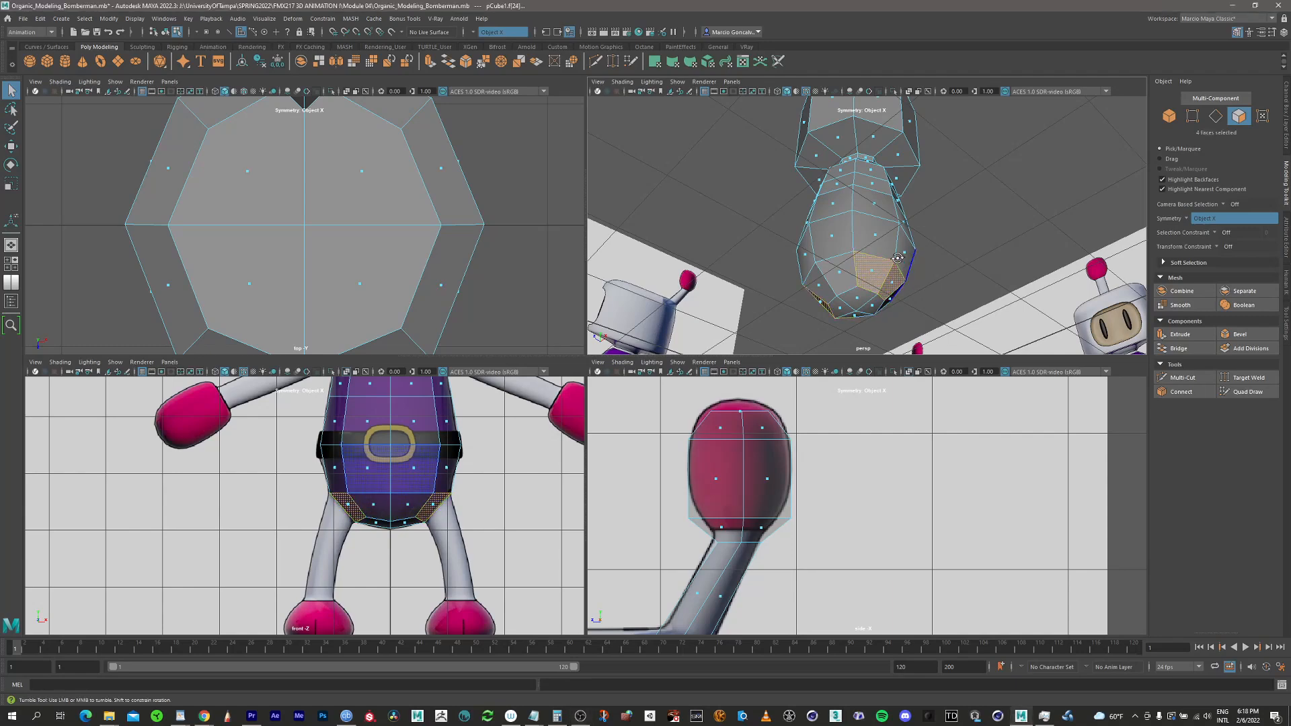
mouse_move(904, 261)
left_mouse_down("alt")
mouse_move(809, 260)
mouse_move(864, 254)
mouse_move(922, 315)
mouse_move(908, 244)
left_mouse_up("alt")
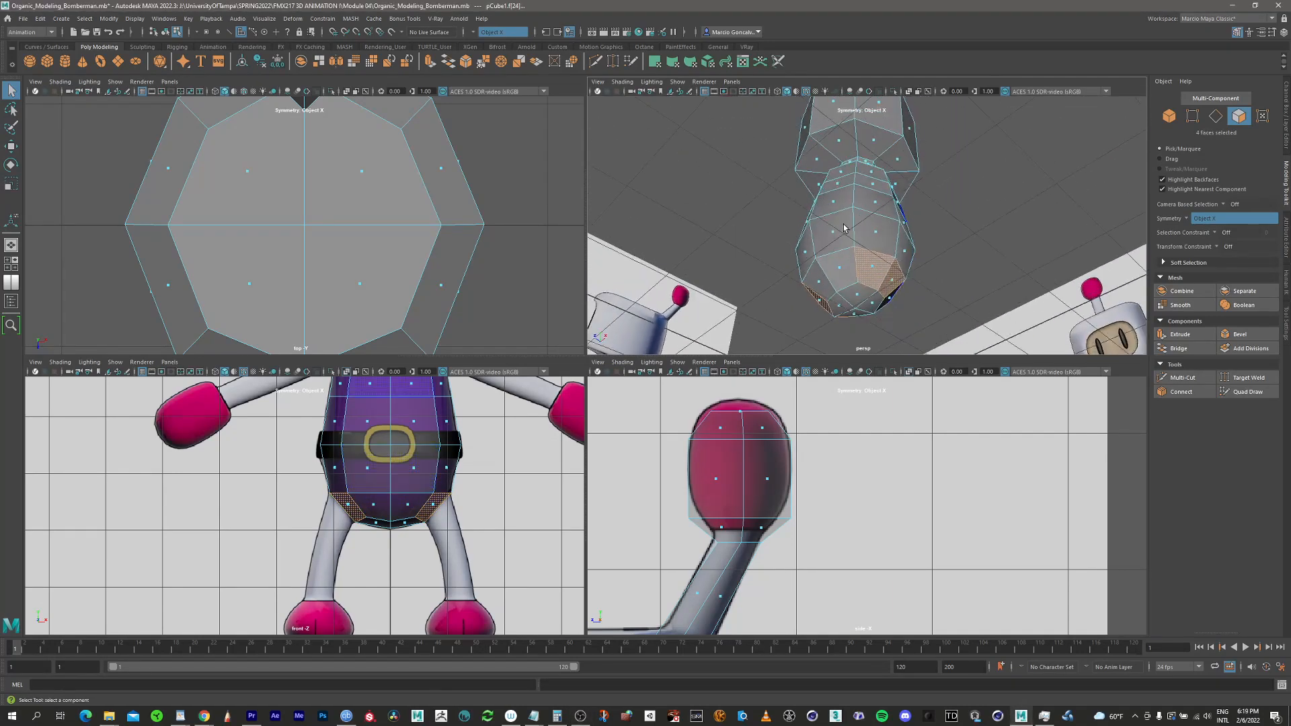
left_click(572, 62)
scroll(858, 271, "up", 5)
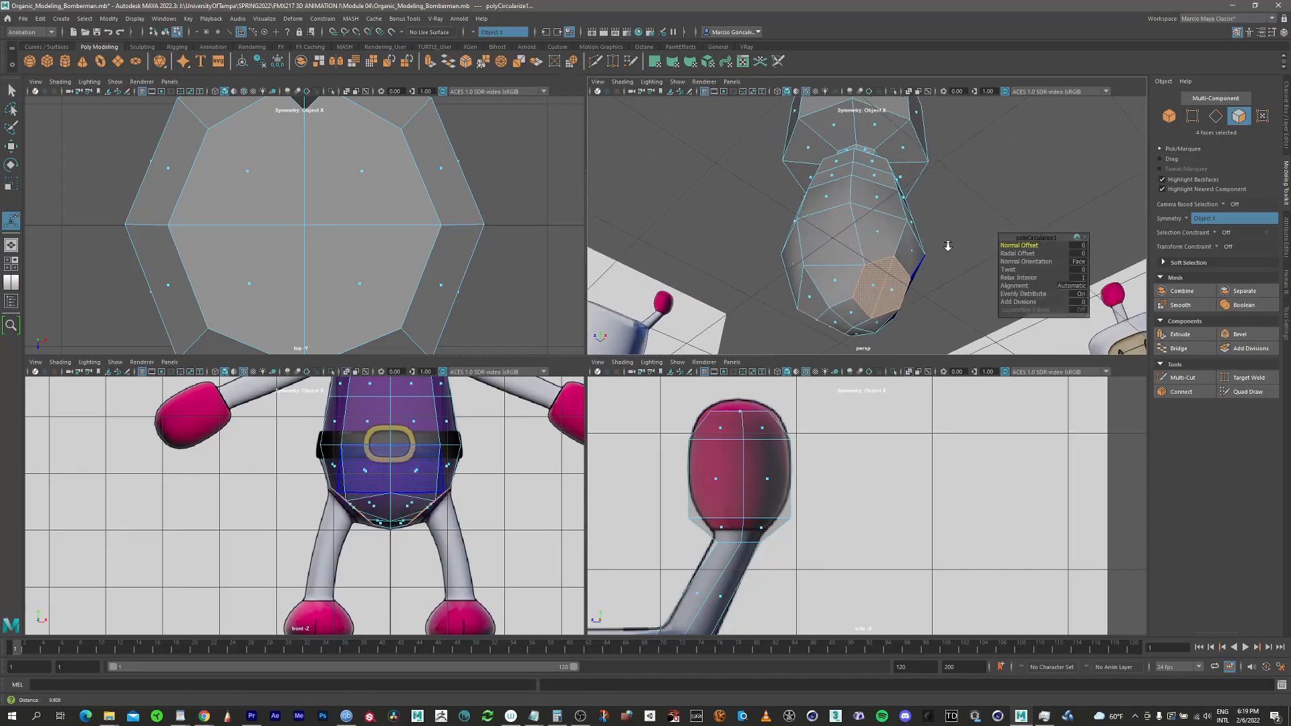
Set the circularized leg openings' radial offset to -0.17 and normal offset to 0.15
left_click_drag(857, 270, 994, 213, "alt")
middle_click_drag(973, 205, 891, 203, "alt")
left_click_drag(892, 203, 899, 222, "alt")
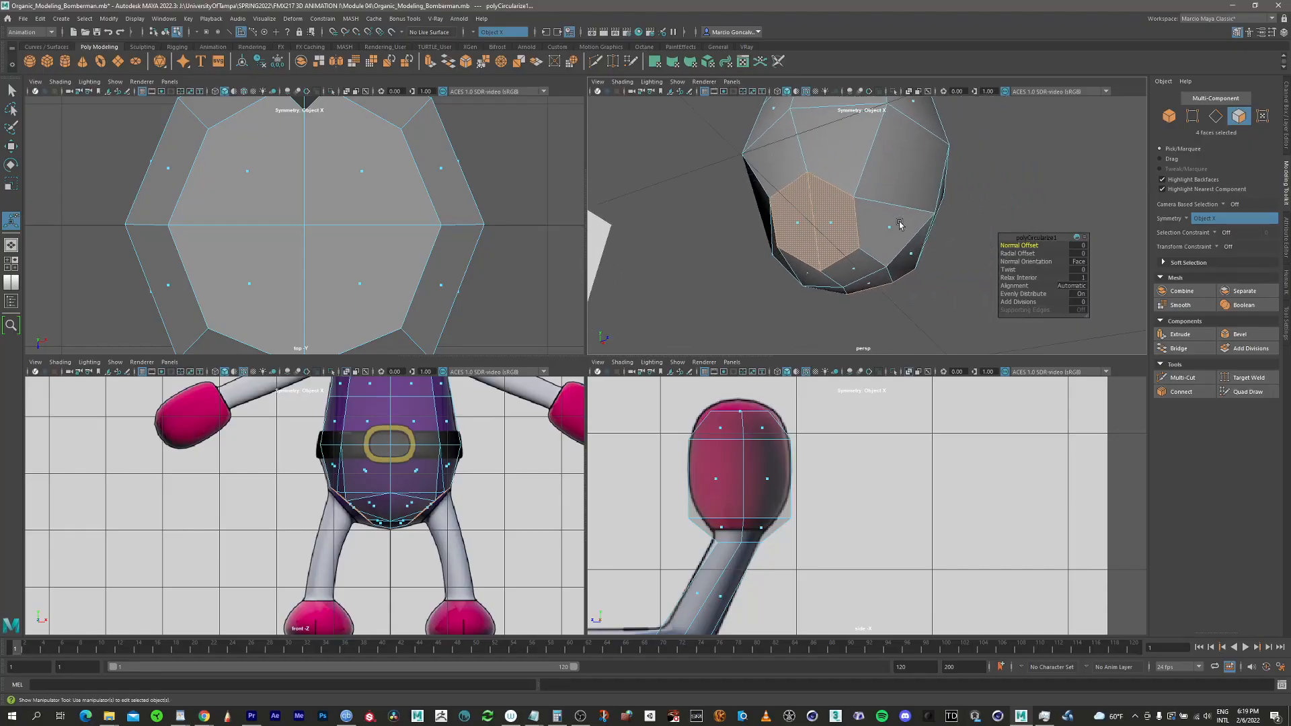
left_click_drag(1014, 253, 1024, 245)
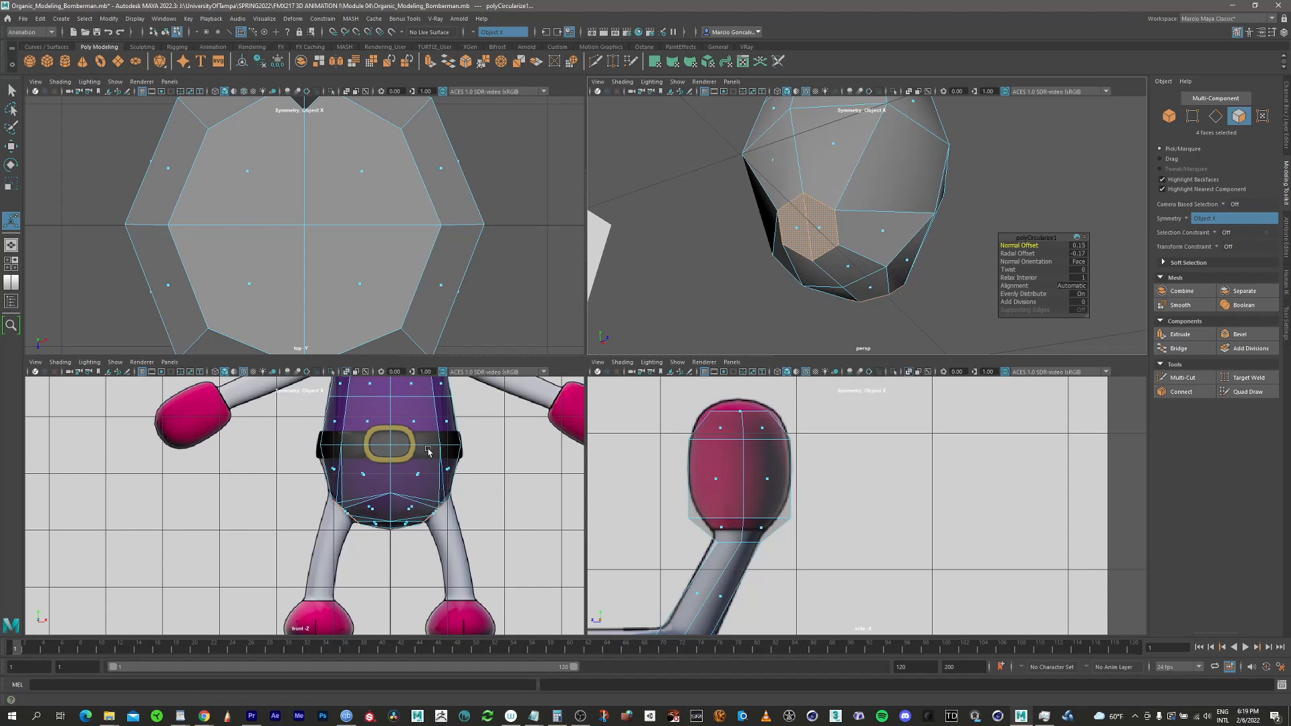
scroll(547, 395, "up", 3)
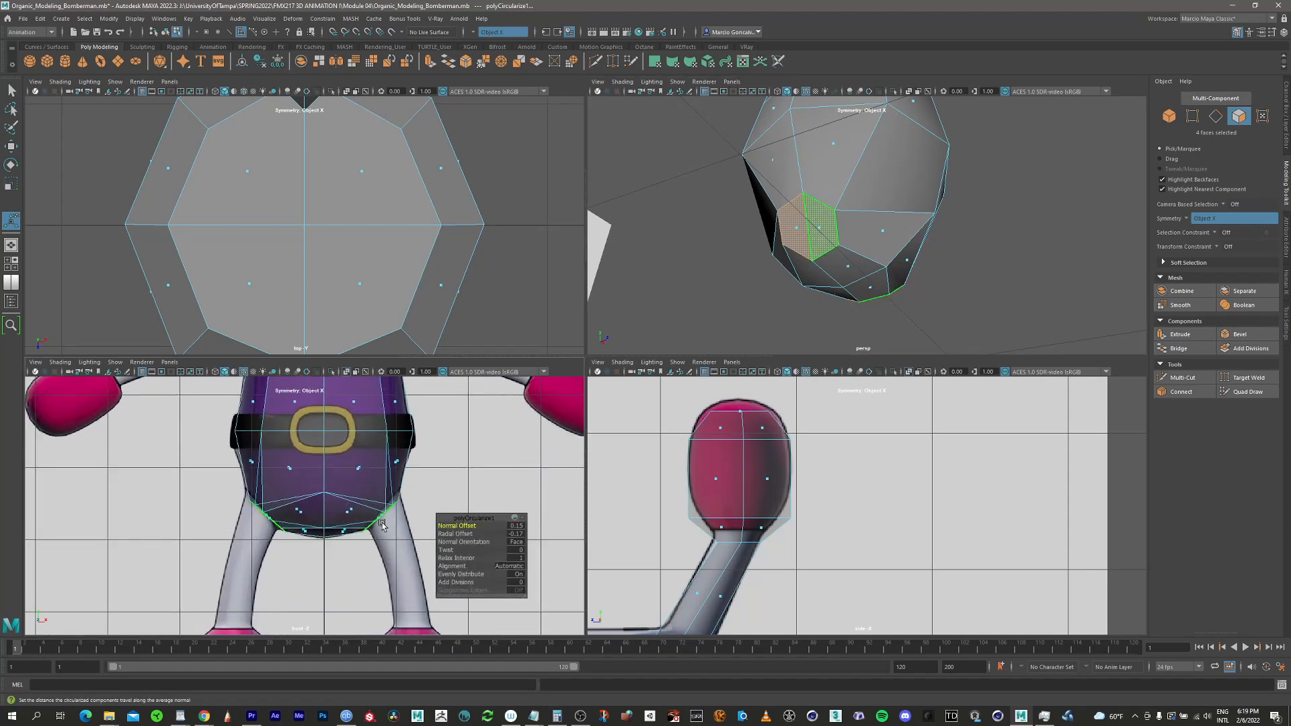
left_click_drag(880, 239, 709, 220, "alt")
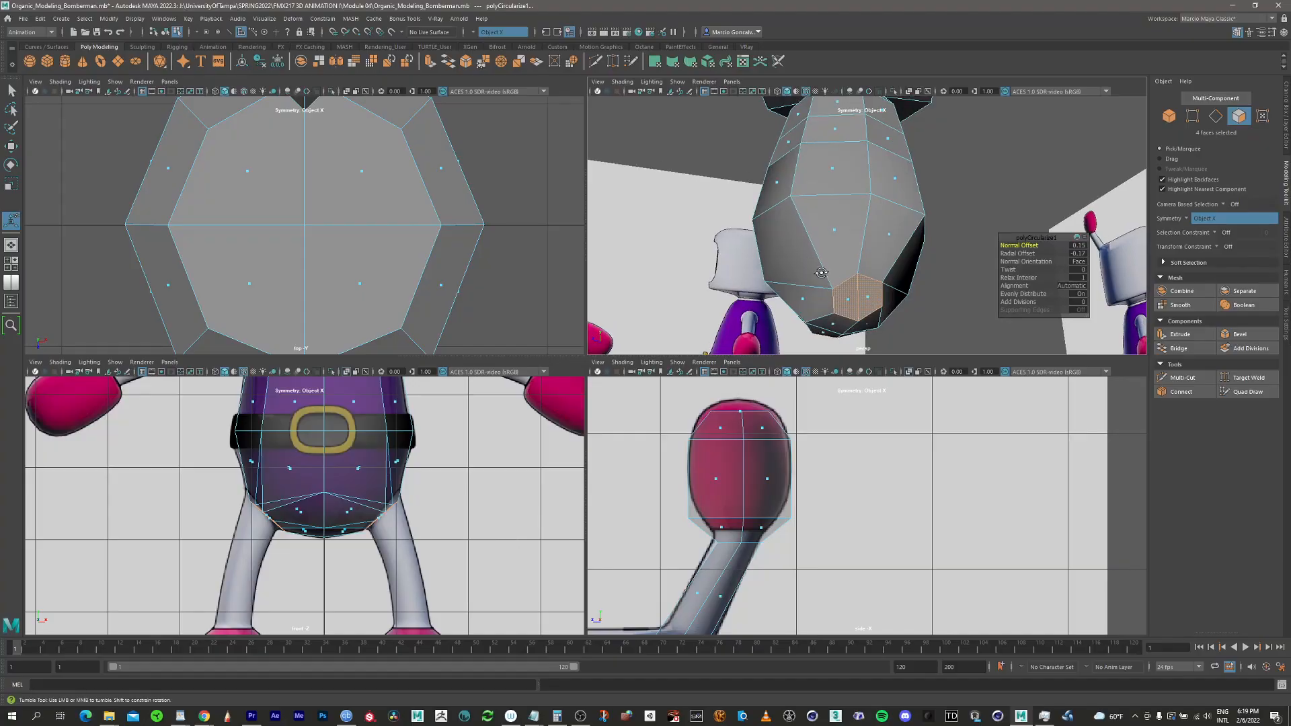
left_click_drag(824, 271, 663, 401, "alt")
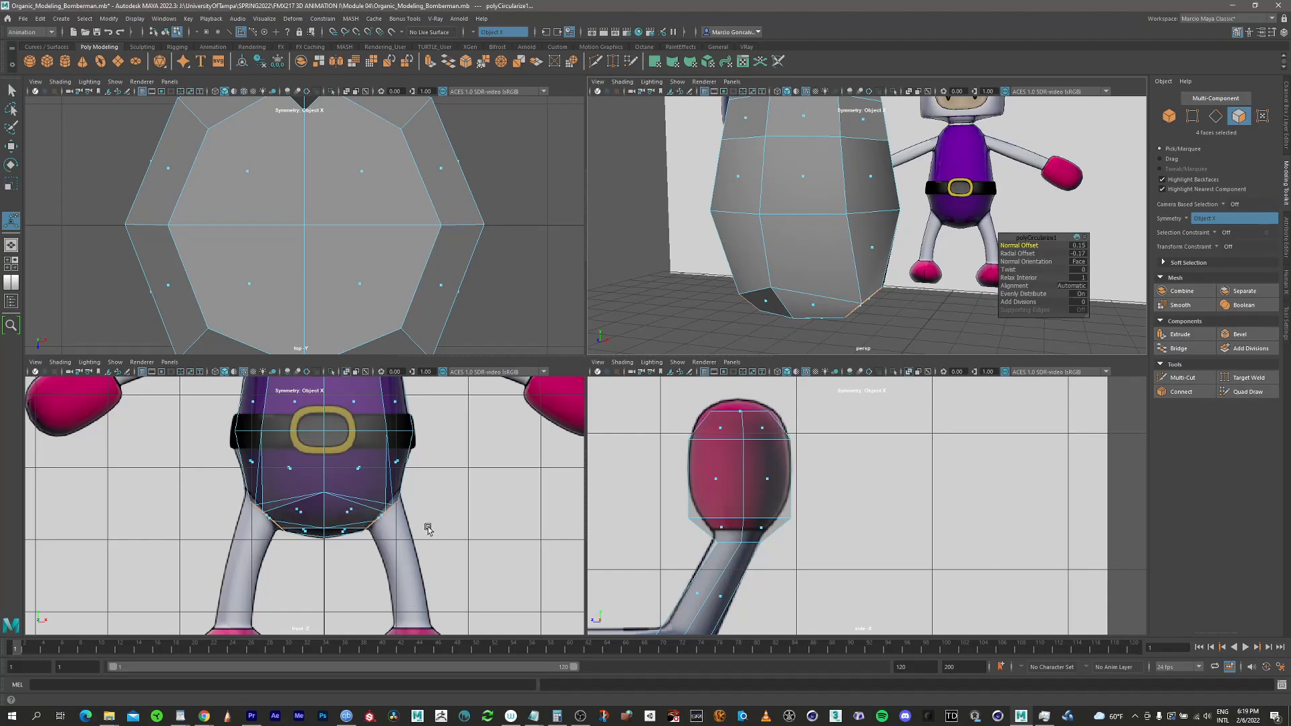
Extrude the leg-opening faces down and outward along the reference legs in the front view, to about X 1.12, Y 1.59
key("w")
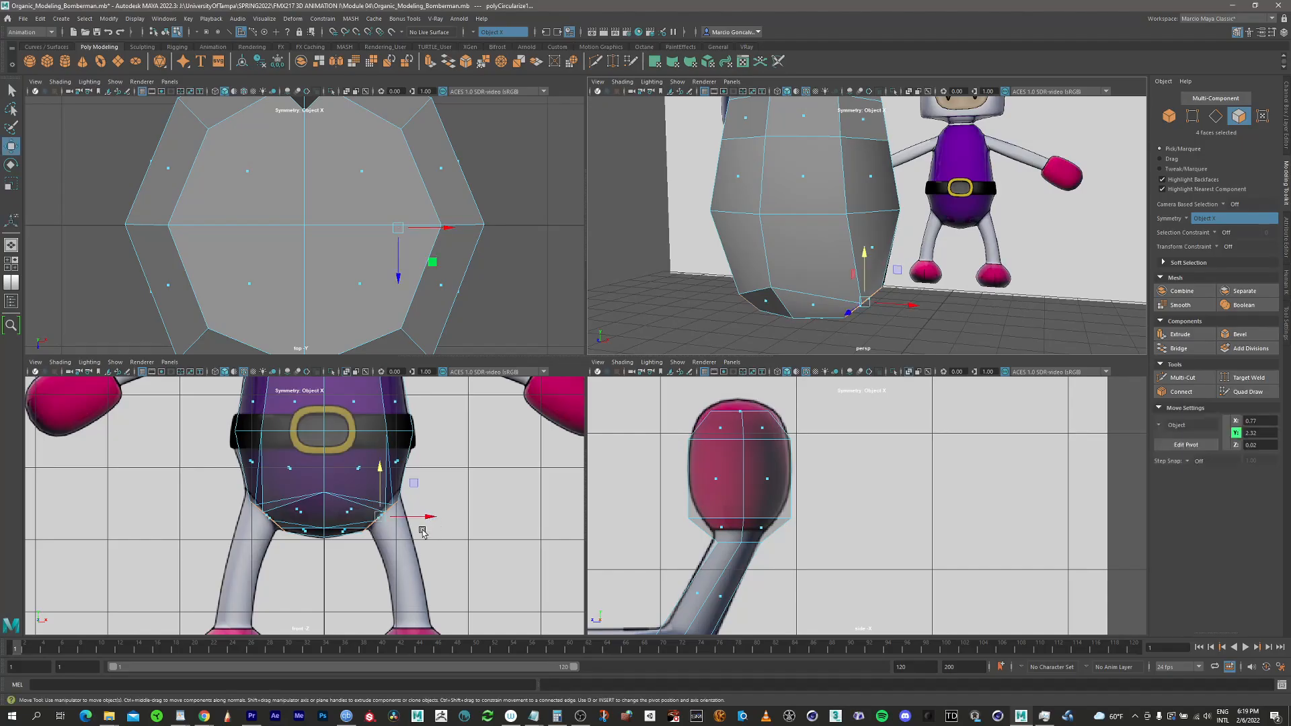
key("space")
scroll(657, 437, "down", 2)
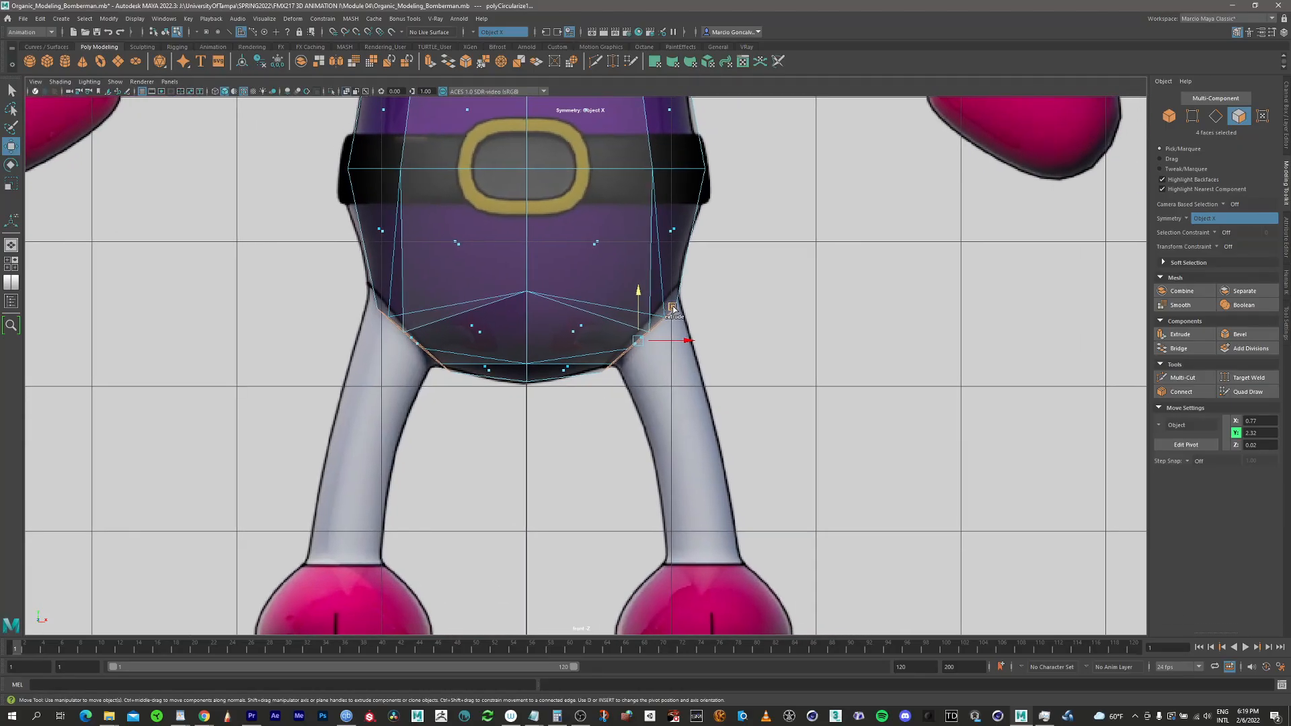
left_click_drag(673, 309, 726, 412, "shift")
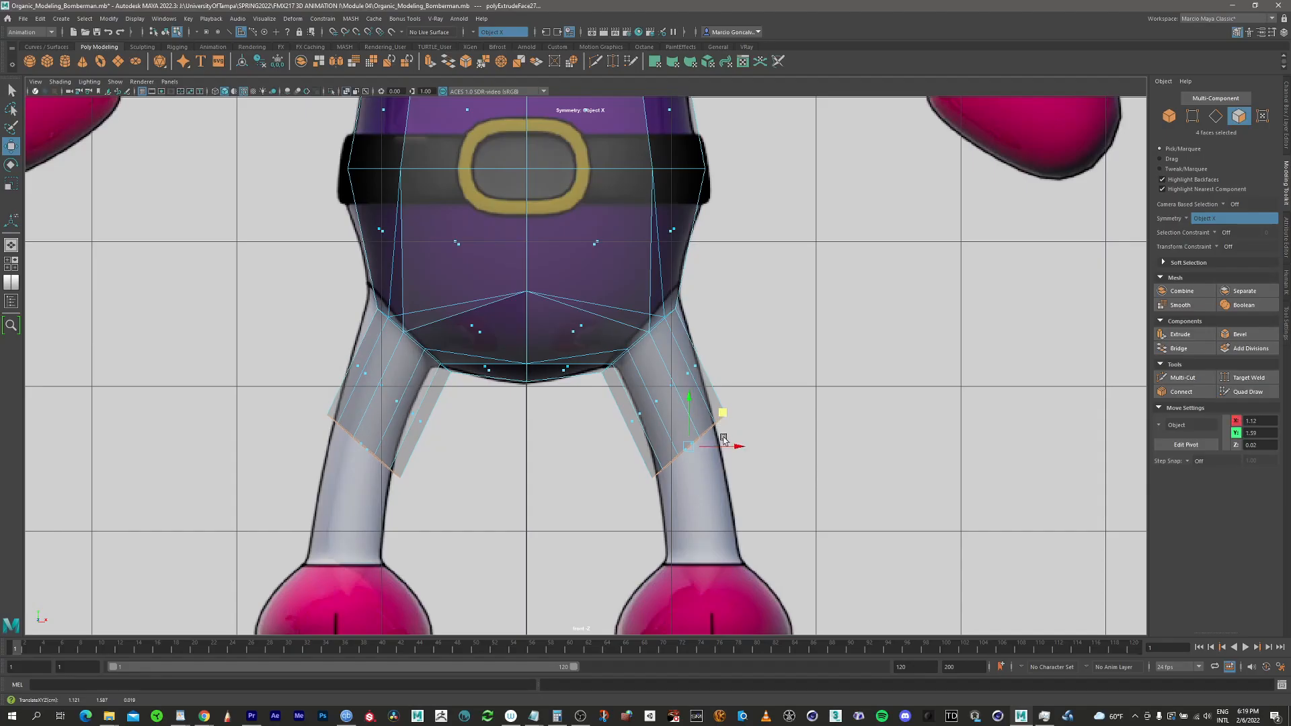
Rotate the extruded leg ends level, scale them down to the reference leg width and shift them to about X 1.10
key("r")
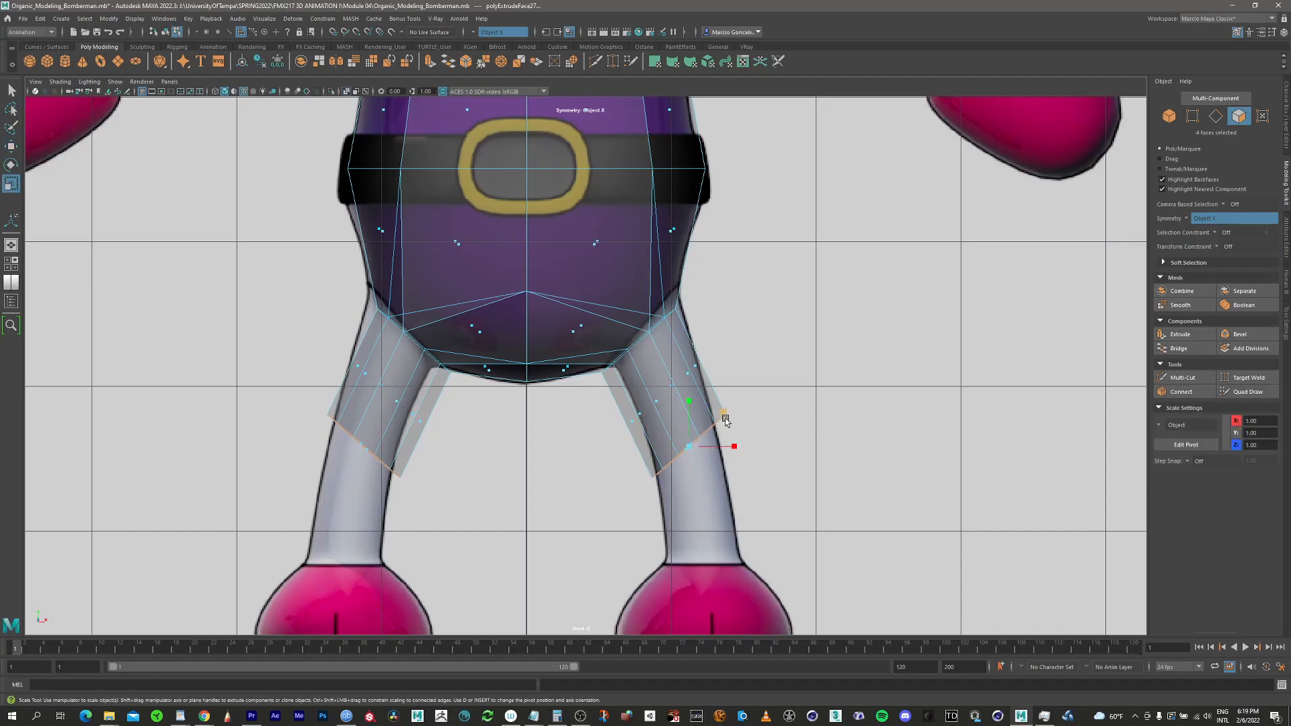
key("e")
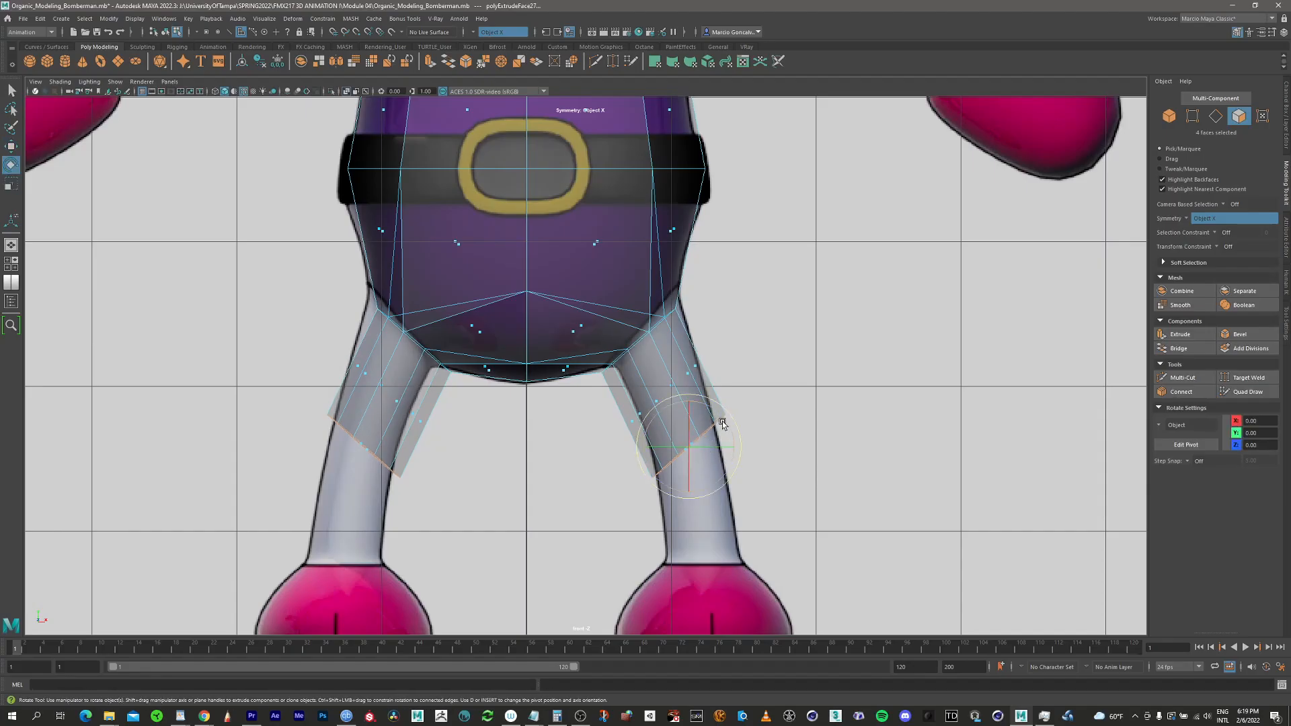
left_click_drag(726, 423, 733, 455)
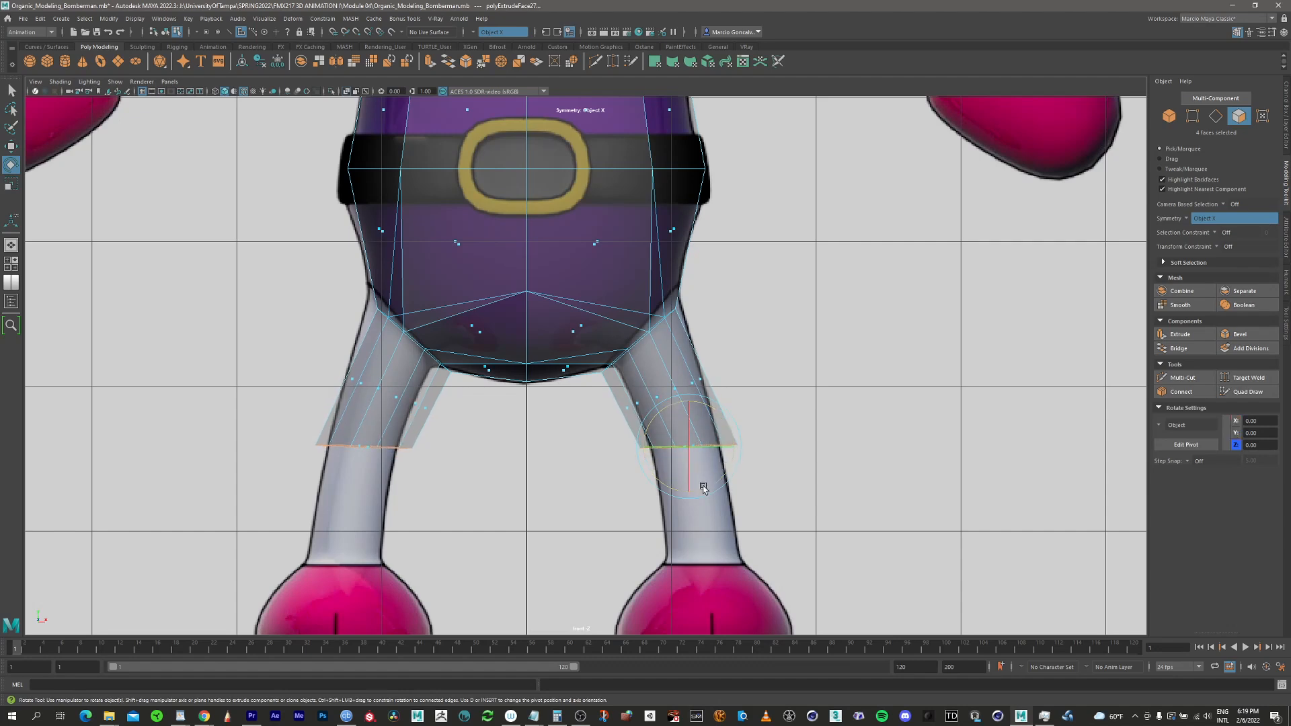
key("r")
left_click_drag(692, 449, 681, 450)
key("w")
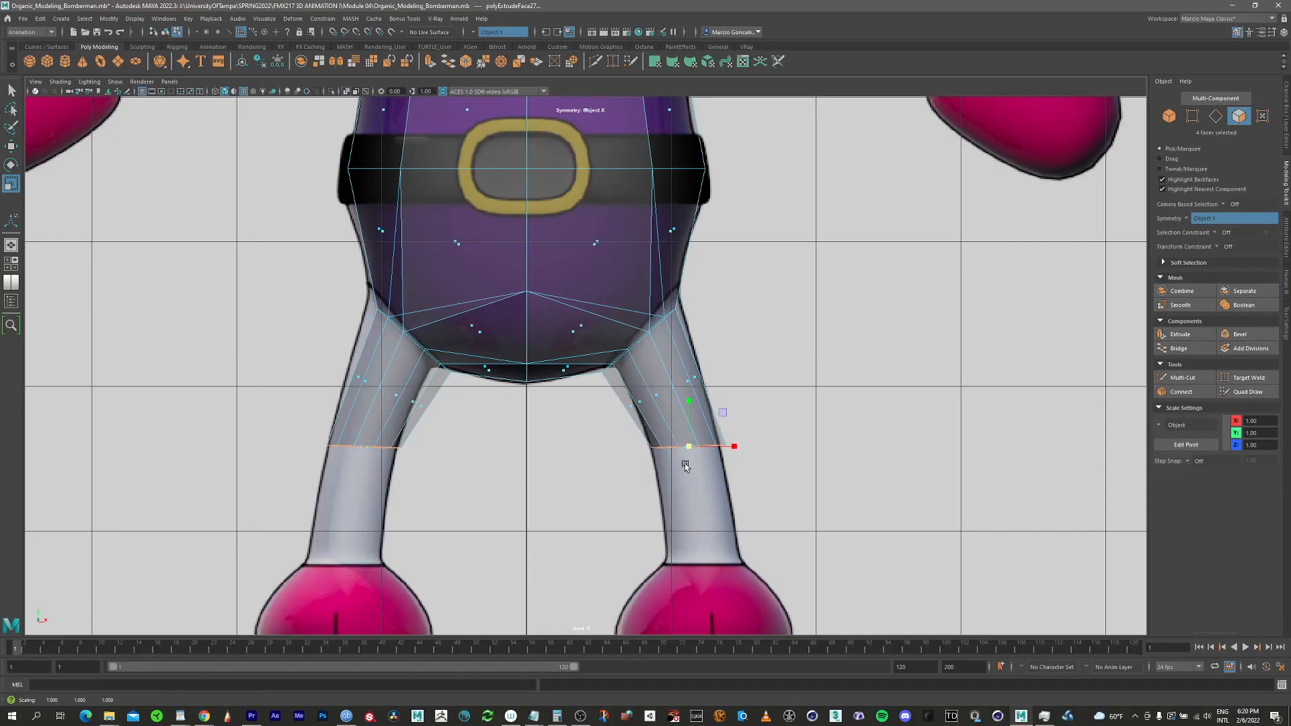
left_click_drag(734, 446, 730, 447)
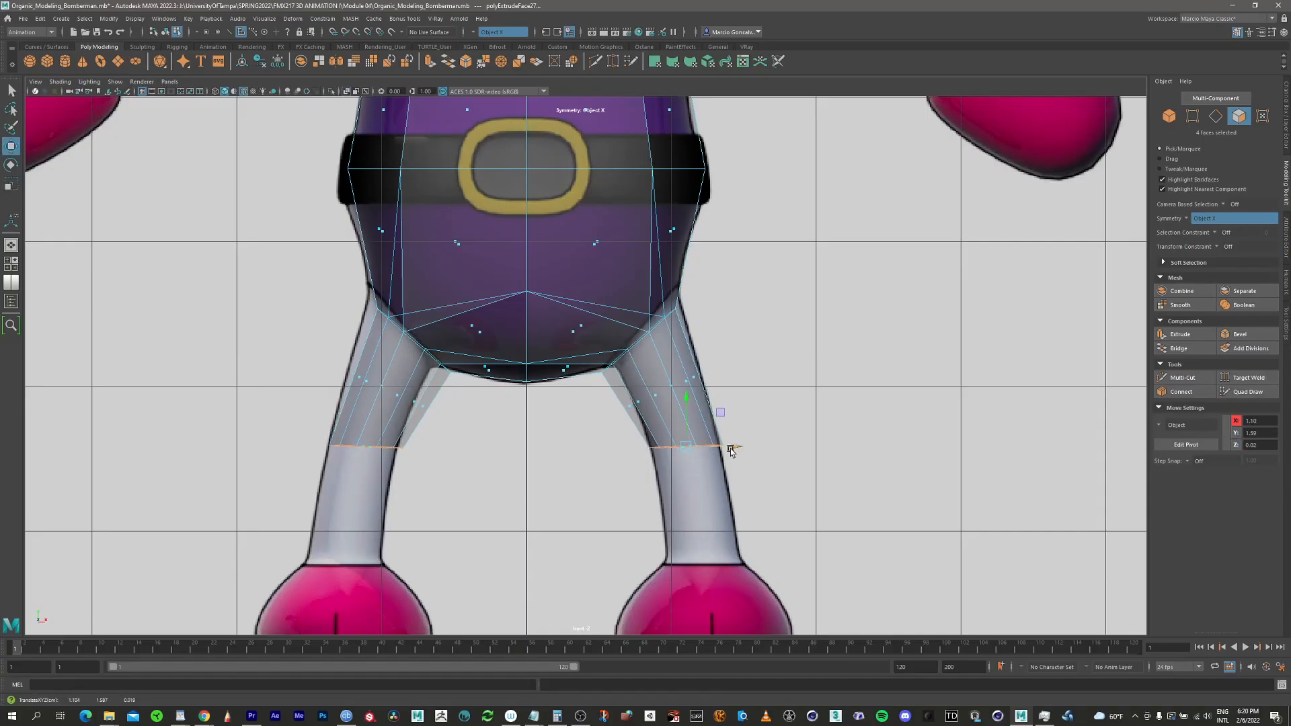
Extrude the leg-end faces a second section down to the top of the feet, at about X 1.25, Y 0.77
middle_click_drag(718, 437, 693, 322, "alt")
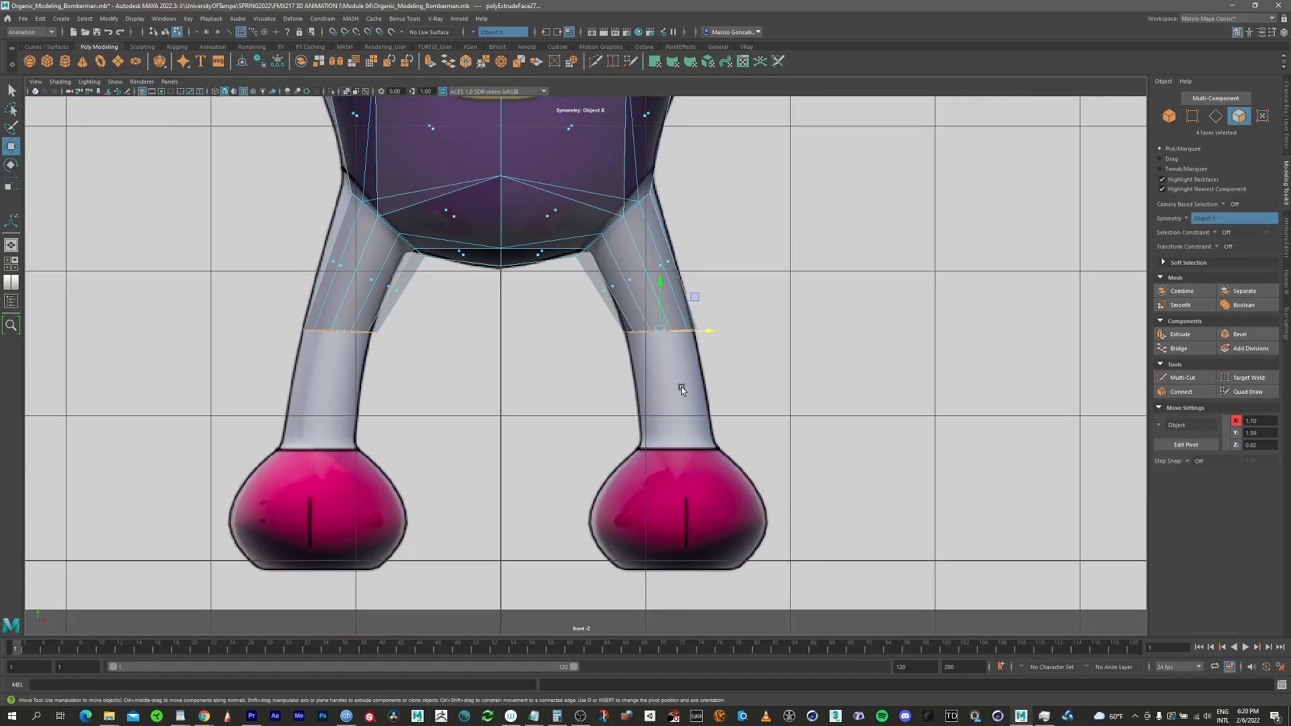
left_click_drag(662, 301, 735, 446, "shift")
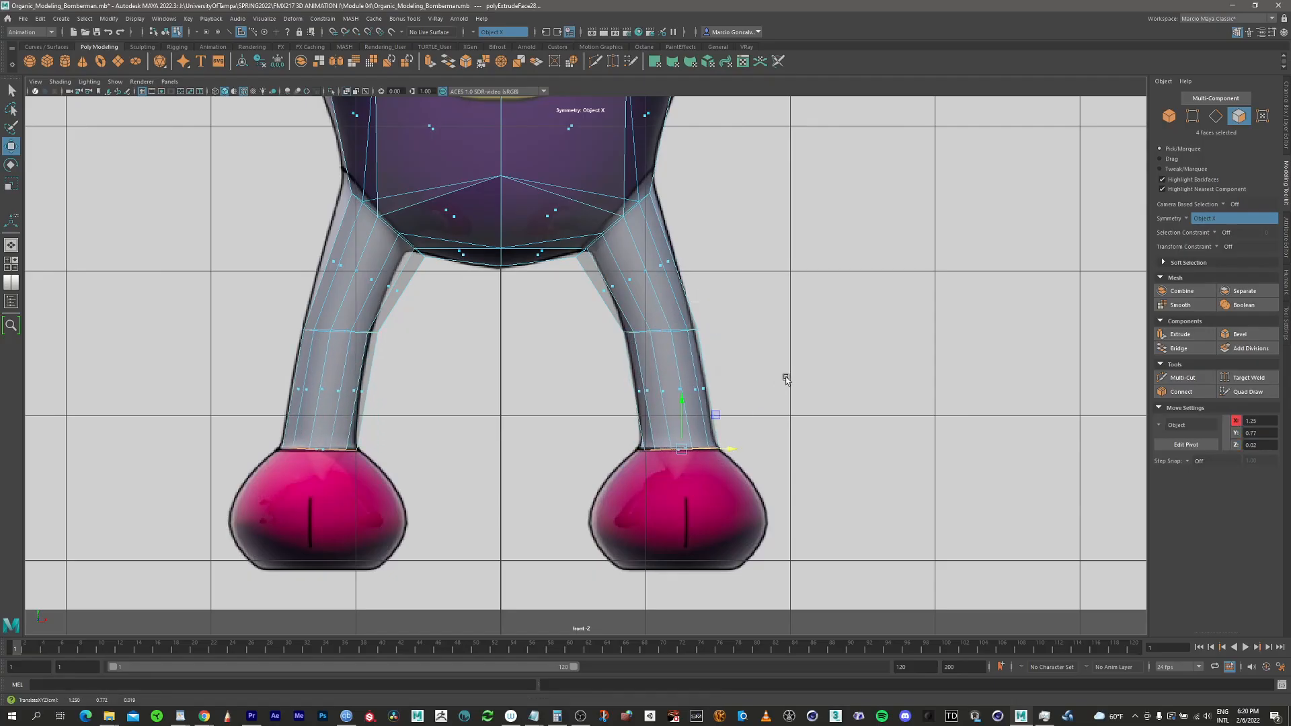
key("space")
Rotate the faces at the lower leg ends slightly about the Y axis to straighten their twist
scroll(834, 298, "down", 10)
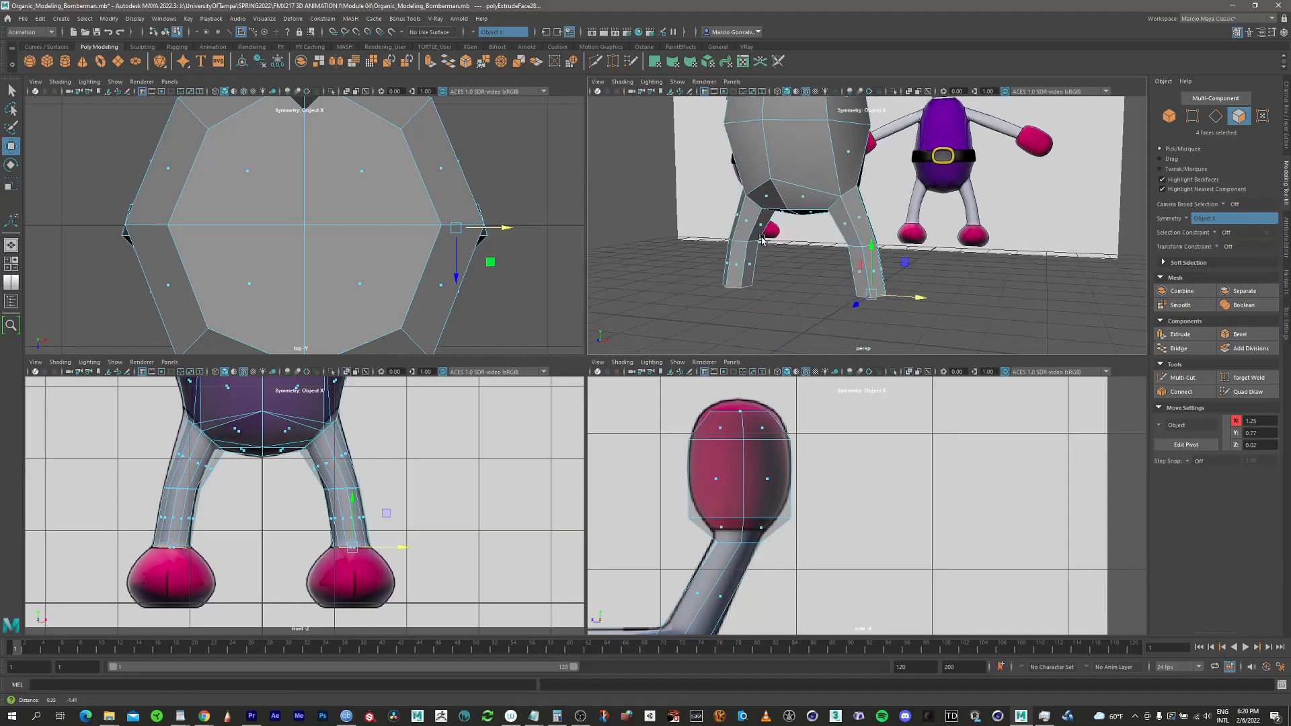
left_click_drag(813, 294, 863, 225, "alt")
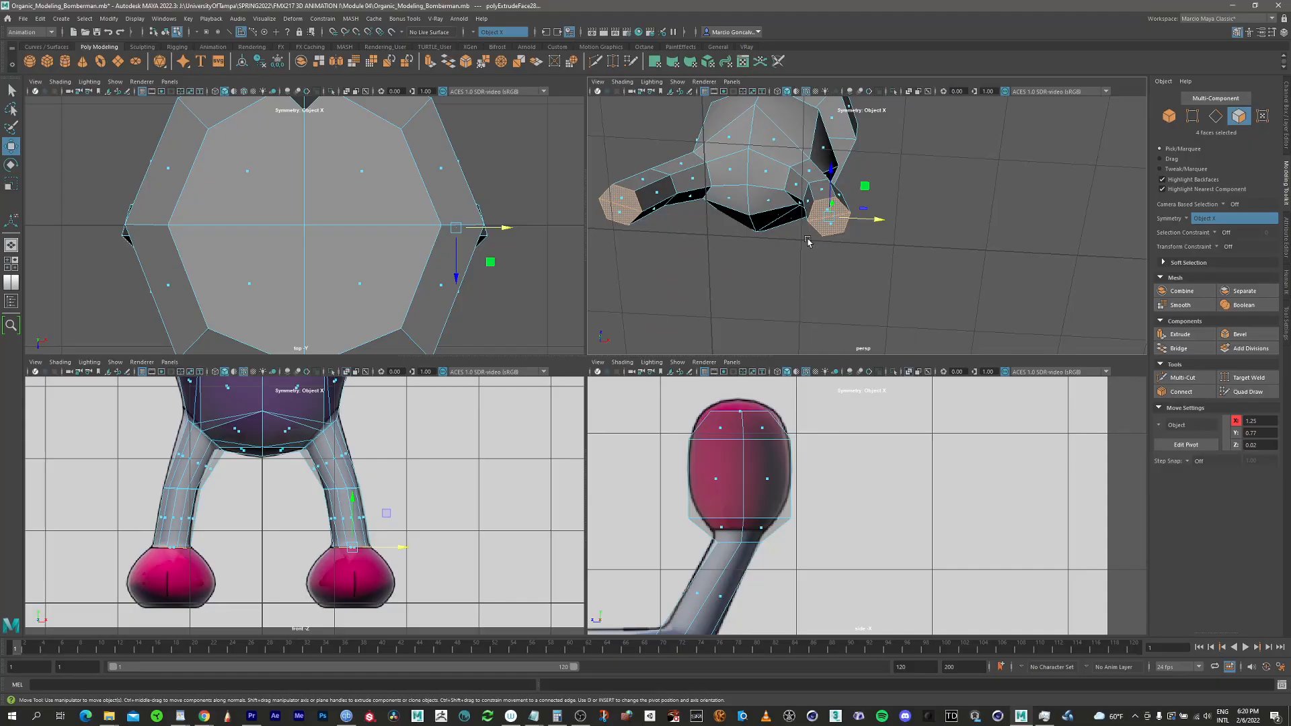
key("e")
key("w")
key("e")
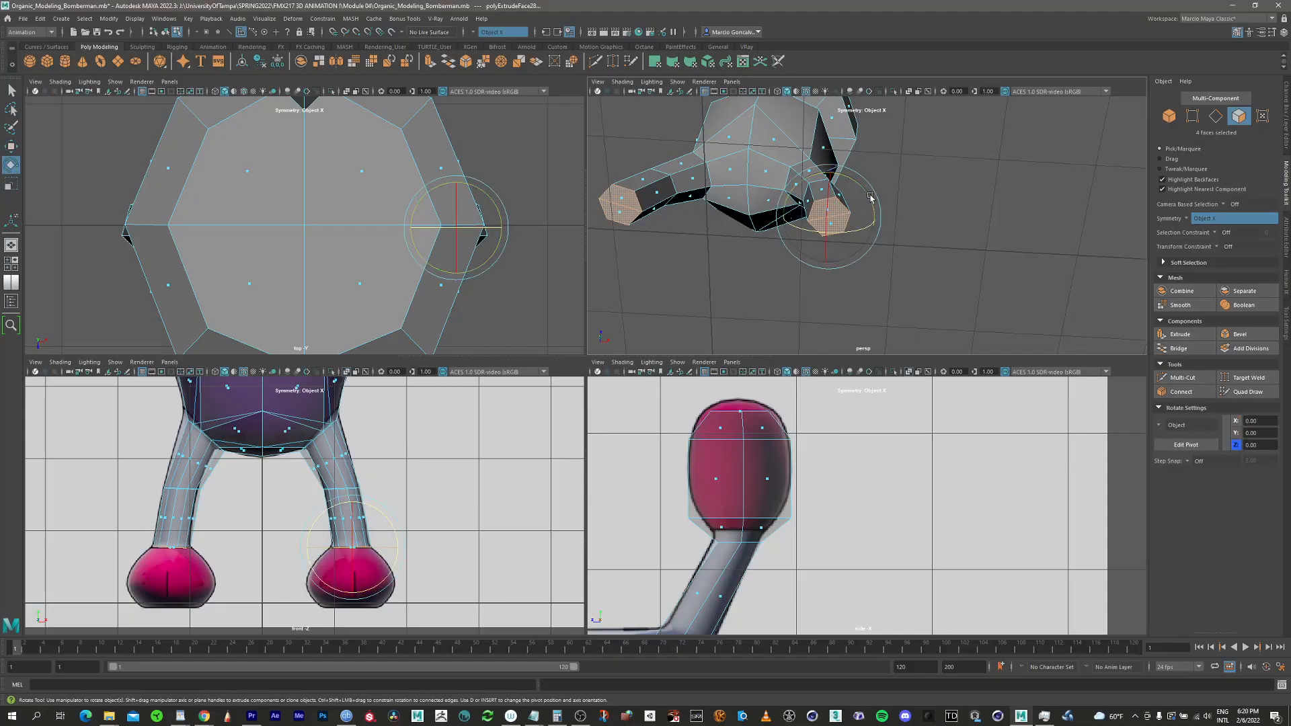
left_click_drag(871, 197, 637, 291)
In the side view, select the vertex ring at the middle of the legs and scale it along Z to the reference leg width
right_click_drag(684, 542, 625, 522, "alt")
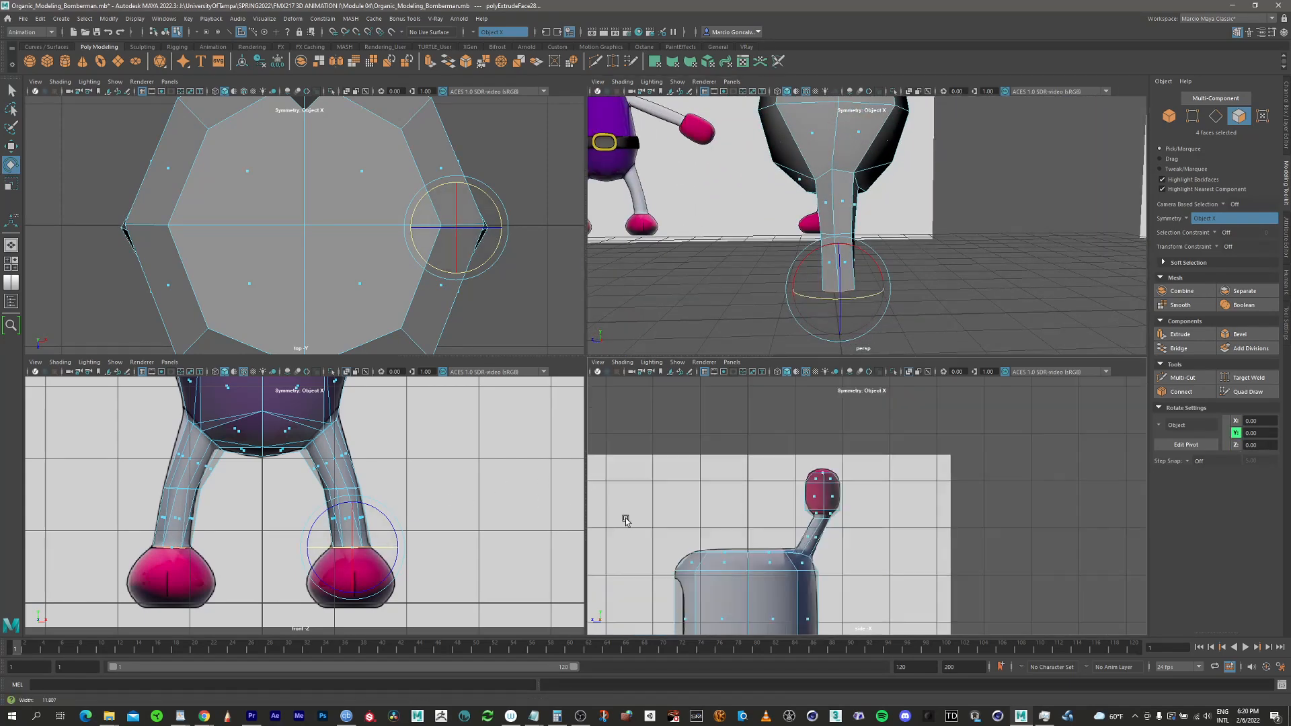
middle_click_drag(674, 525, 697, 447, "alt")
scroll(769, 534, "up", 8)
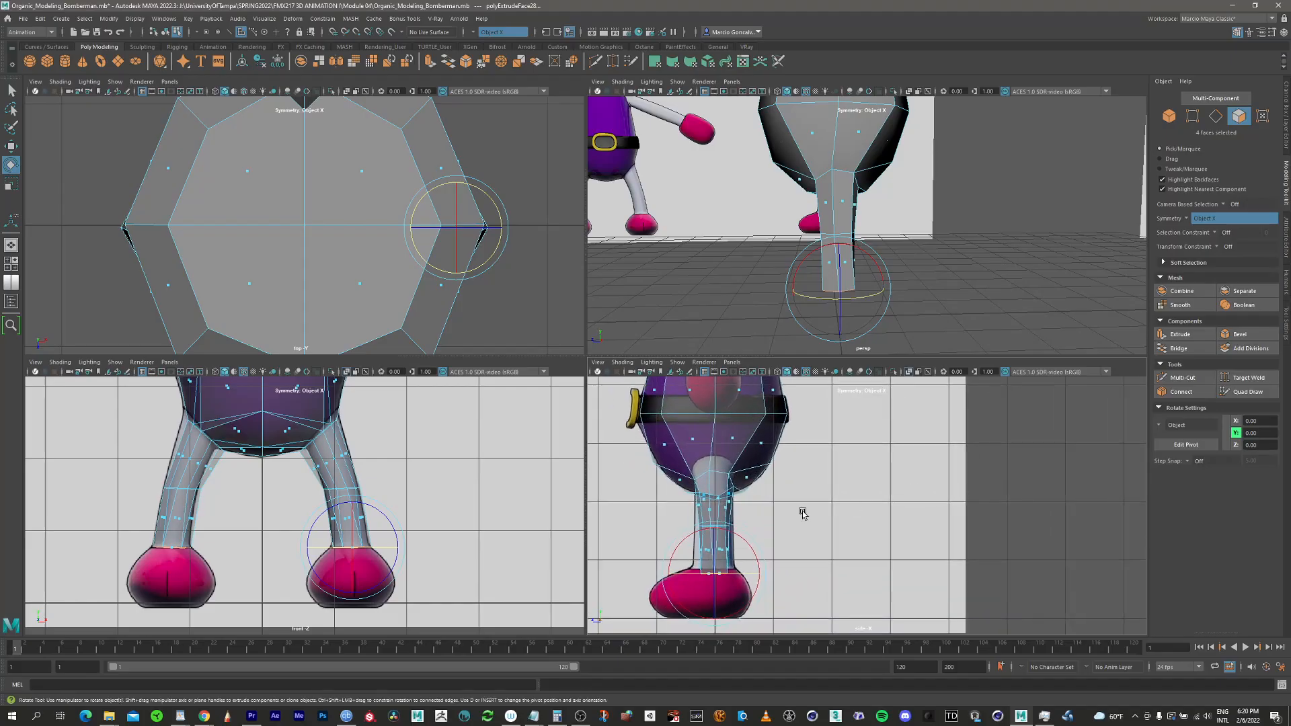
right_click_drag(810, 496, 836, 455, "alt")
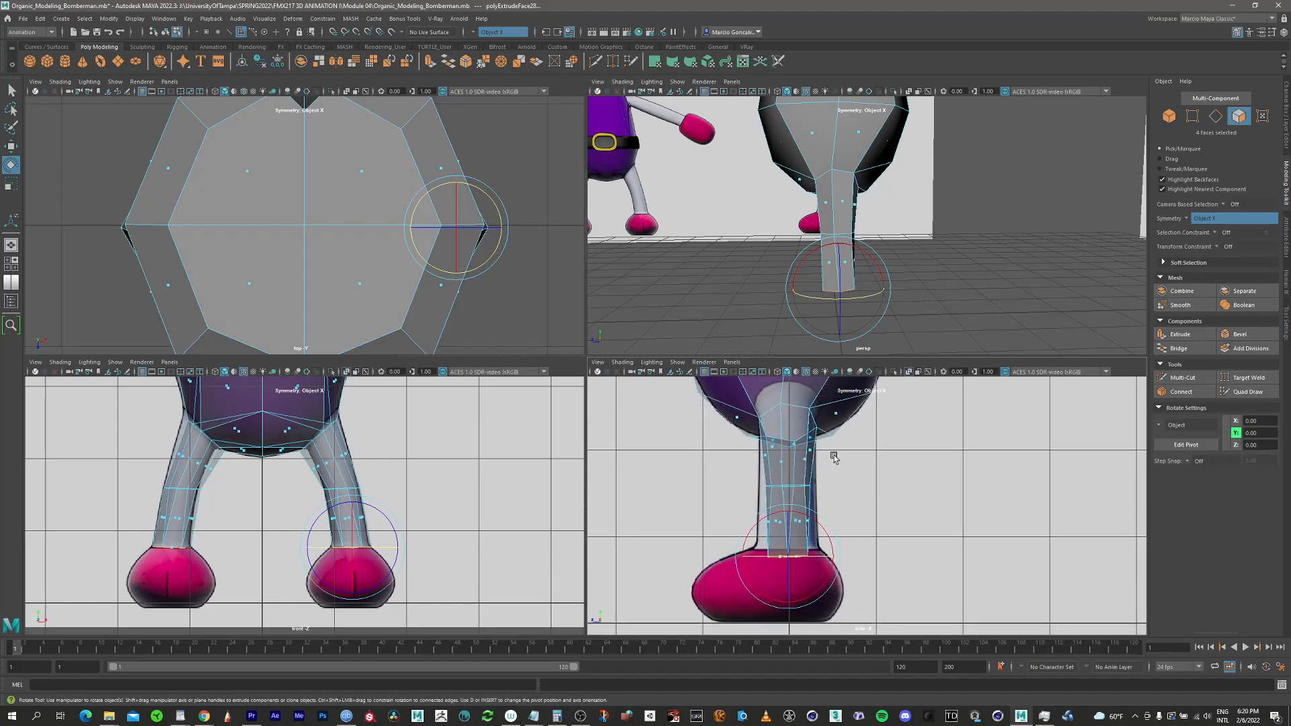
middle_click_drag(835, 455, 848, 457, "alt")
left_click(1194, 120)
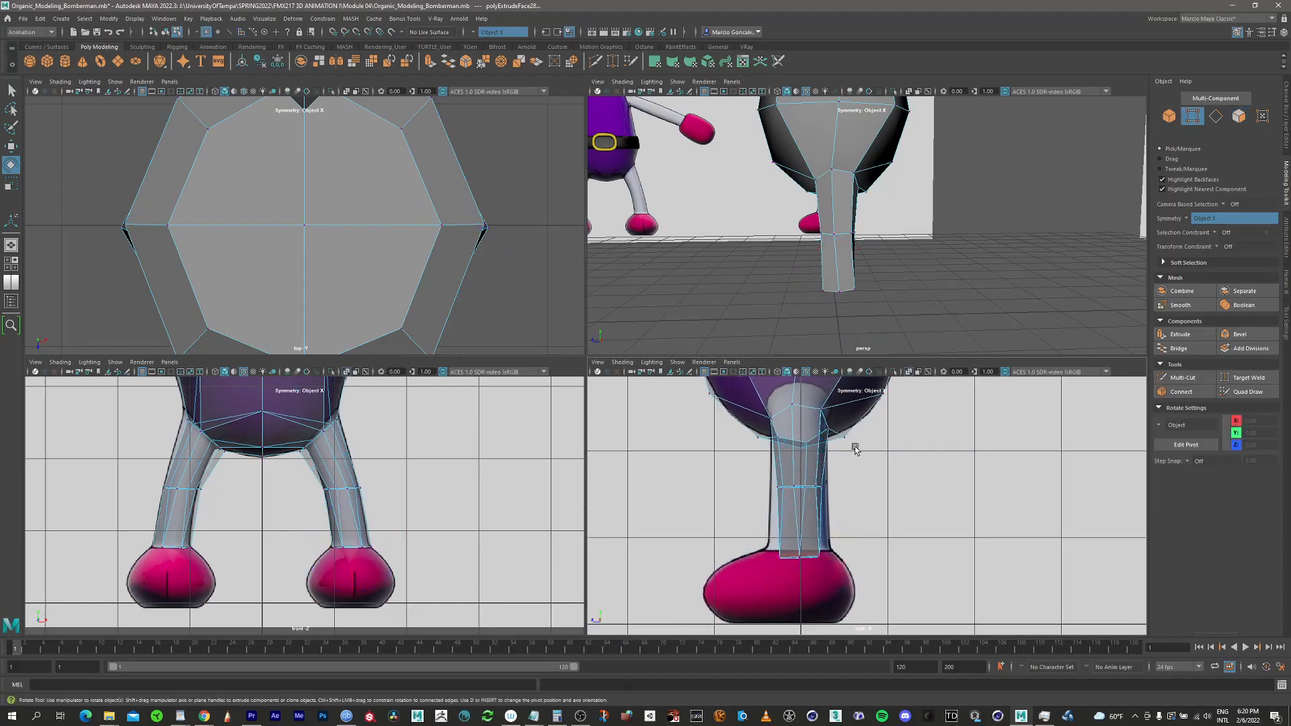
left_click_drag(755, 472, 829, 500)
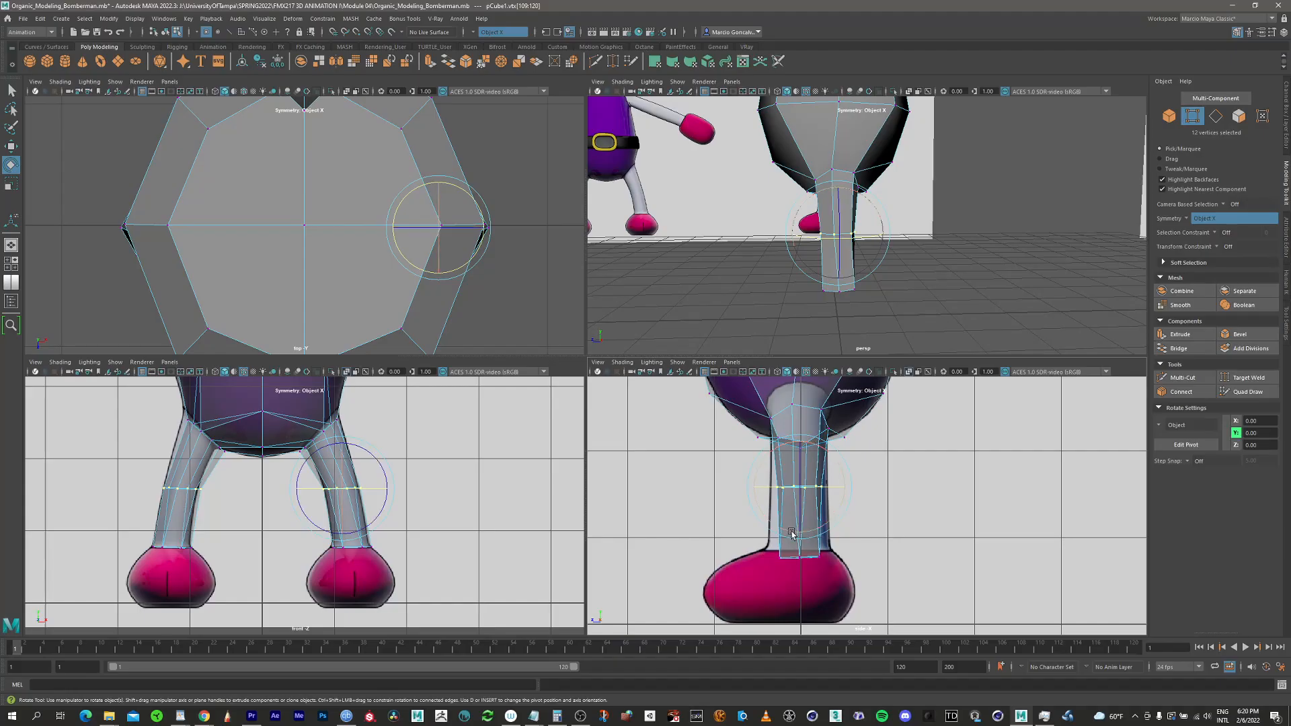
key("r")
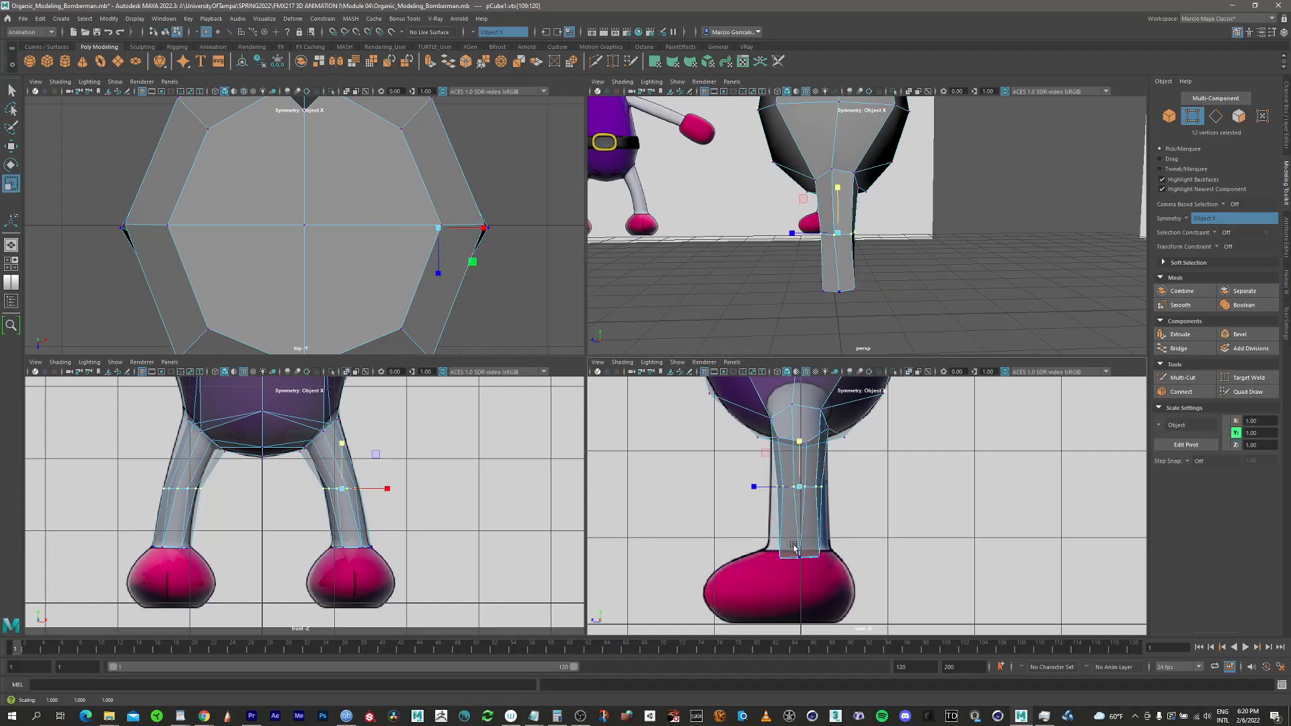
key("q")
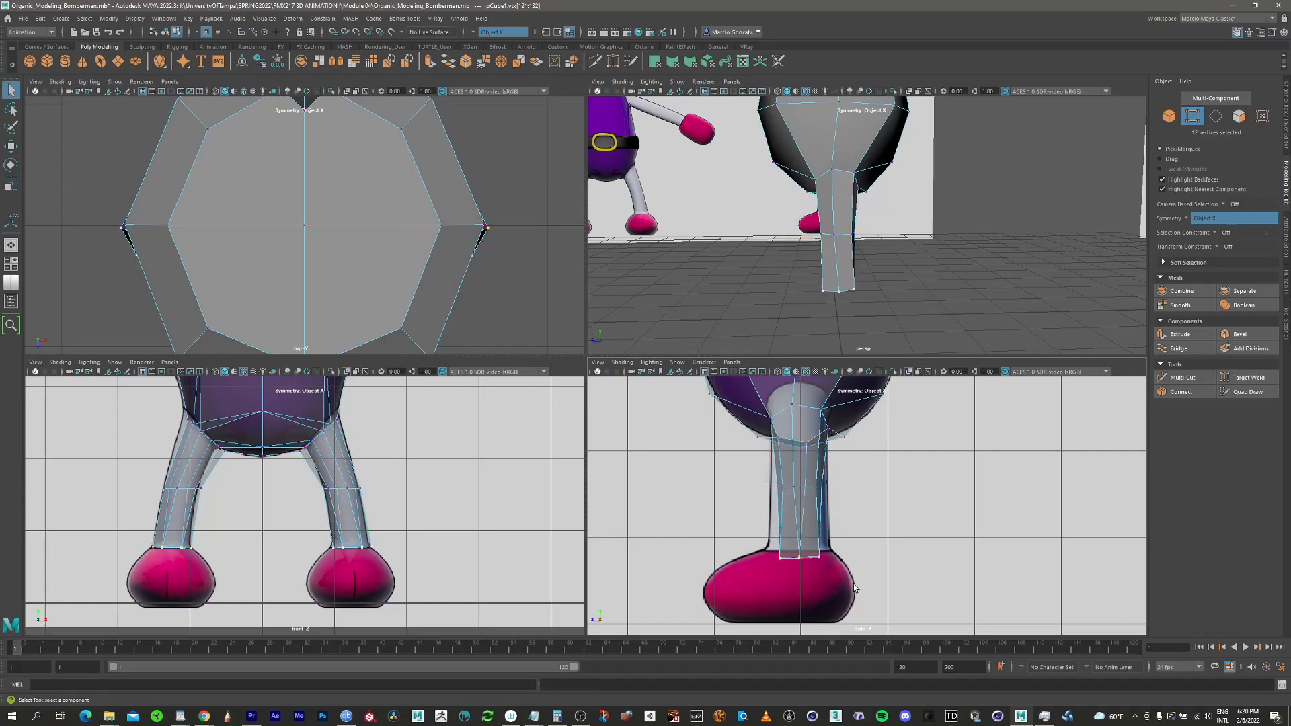
key("e")
key("r")
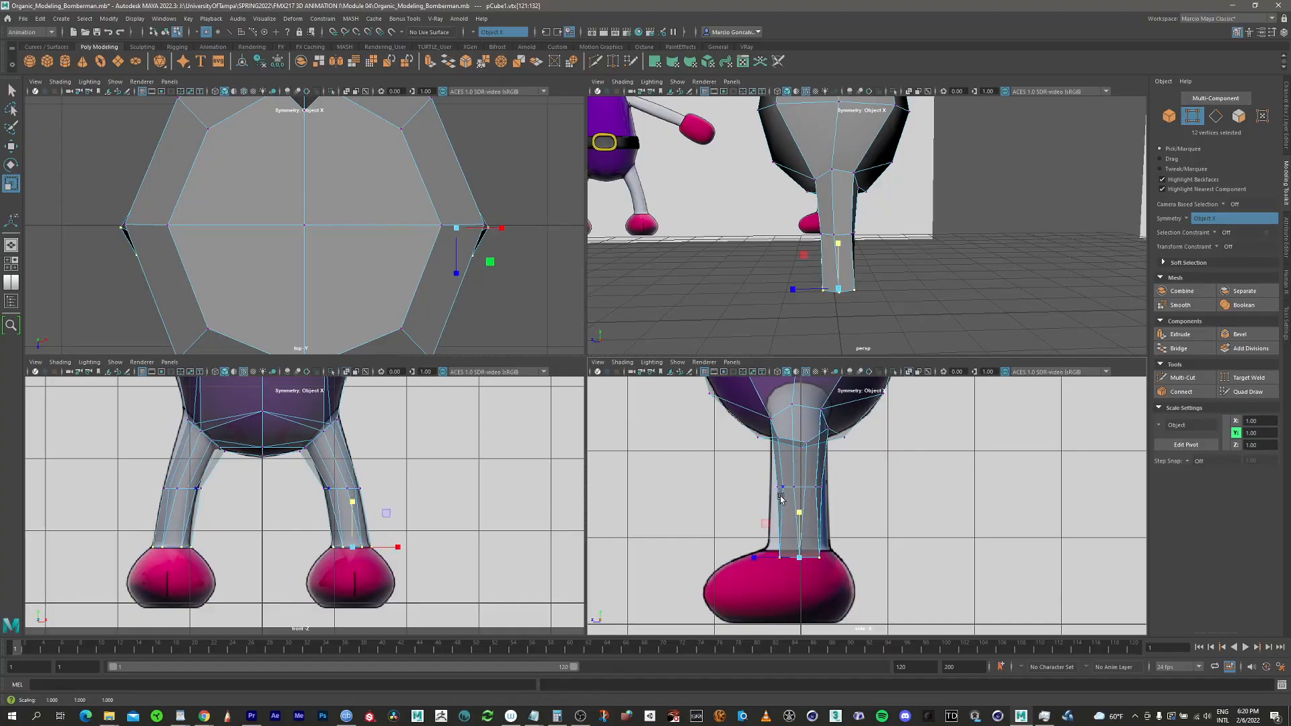
key("q")
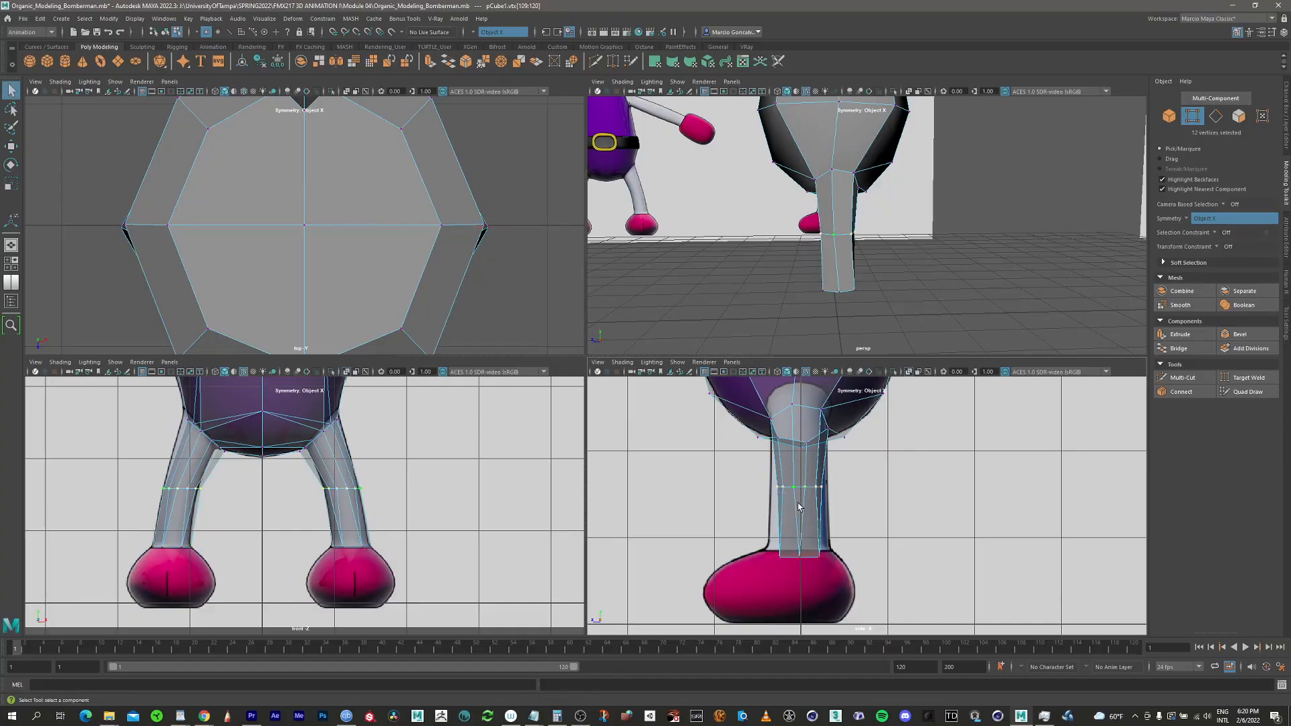
key("w")
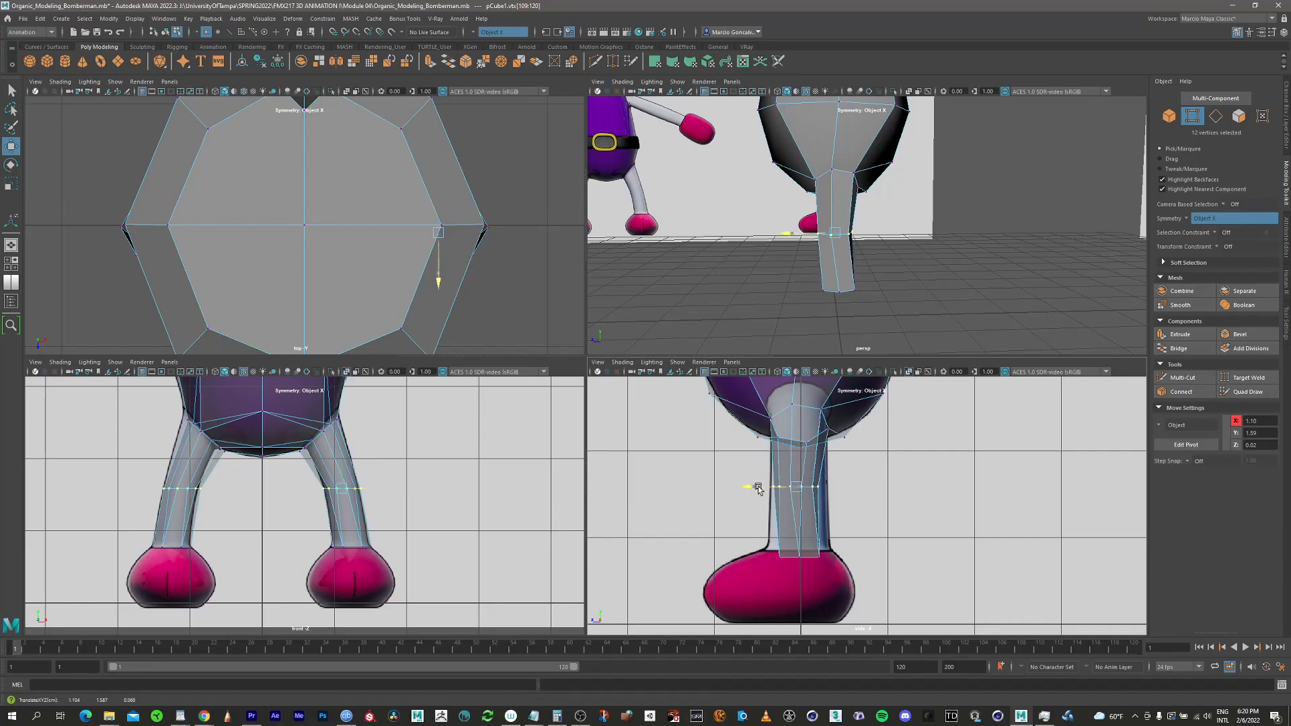
key("r")
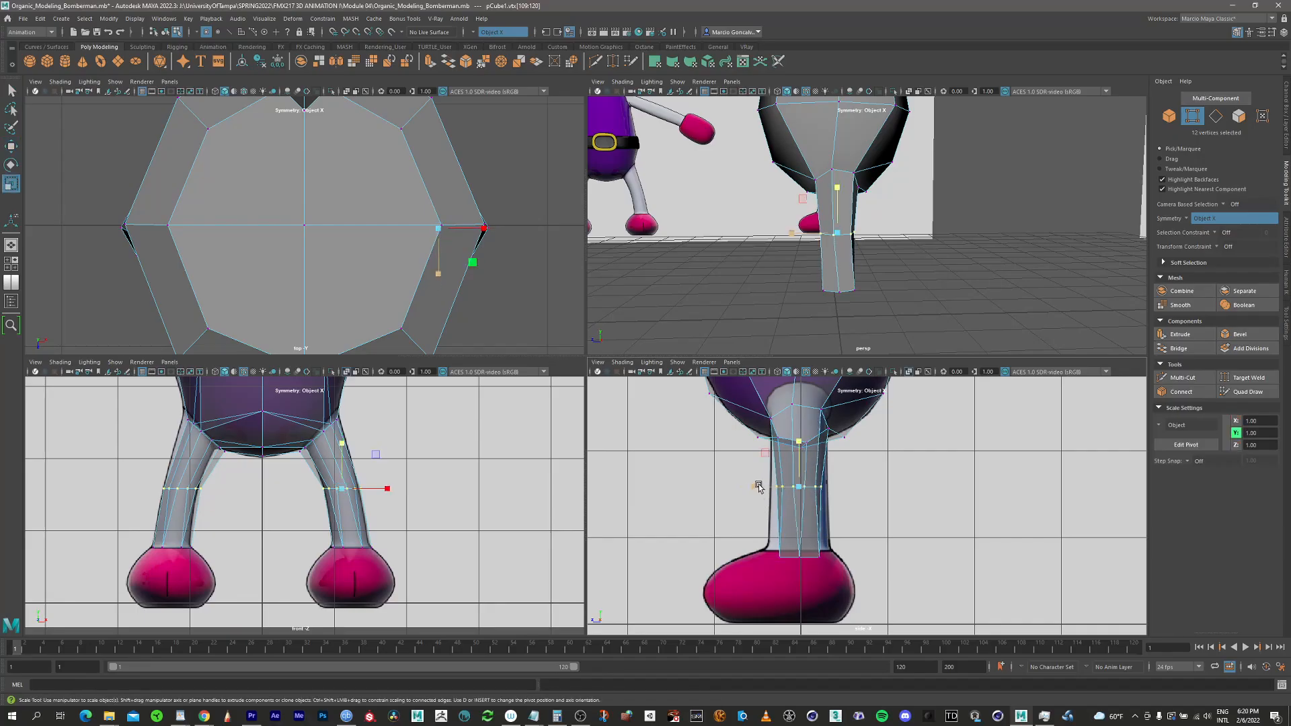
left_click_drag(759, 486, 754, 488)
Scale the vertex ring at the leg ends along Z to match the reference ankle width in the side view
key("q")
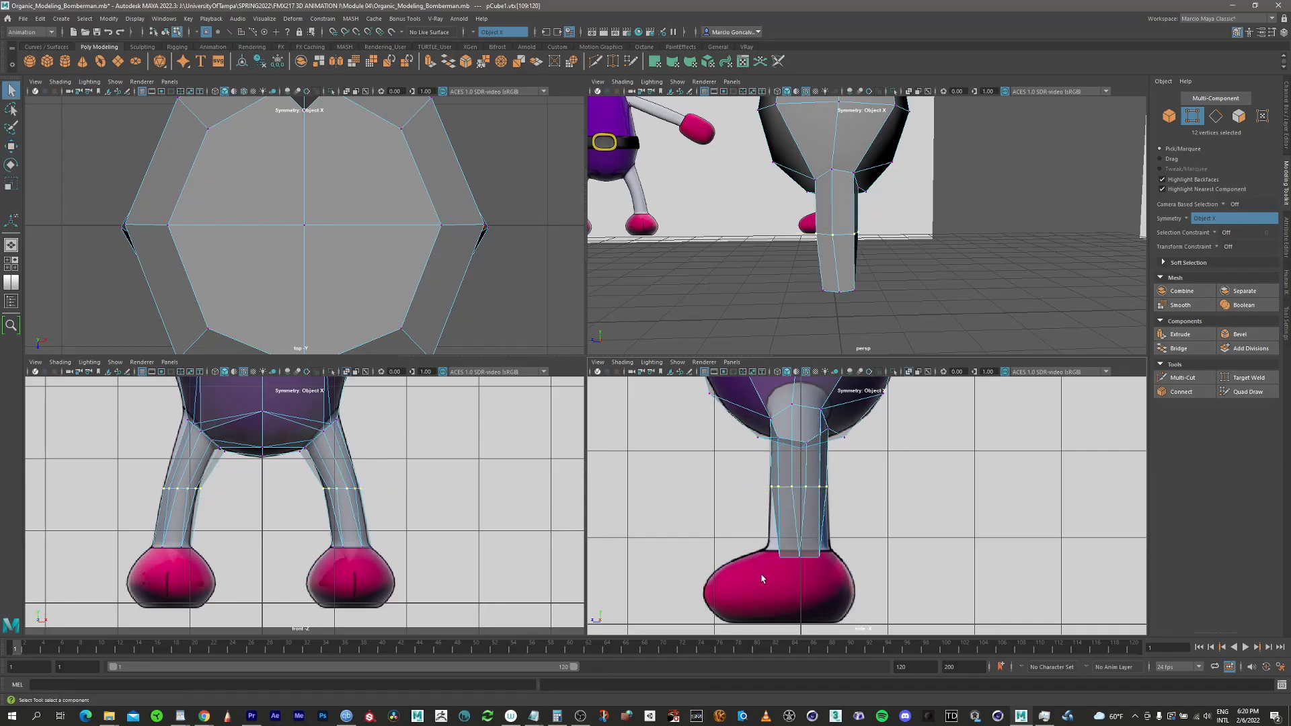
key("e")
key("r")
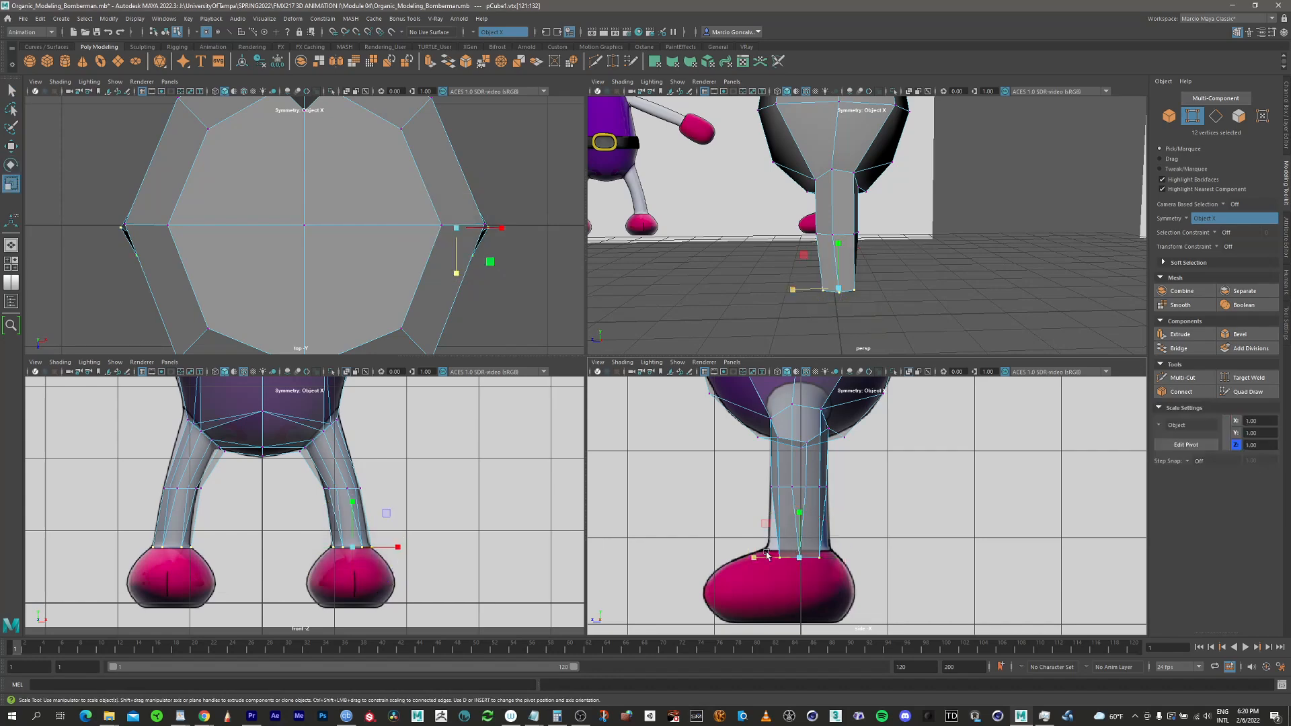
left_click_drag(754, 556, 730, 553)
middle_click_drag(797, 517, 864, 458, "alt")
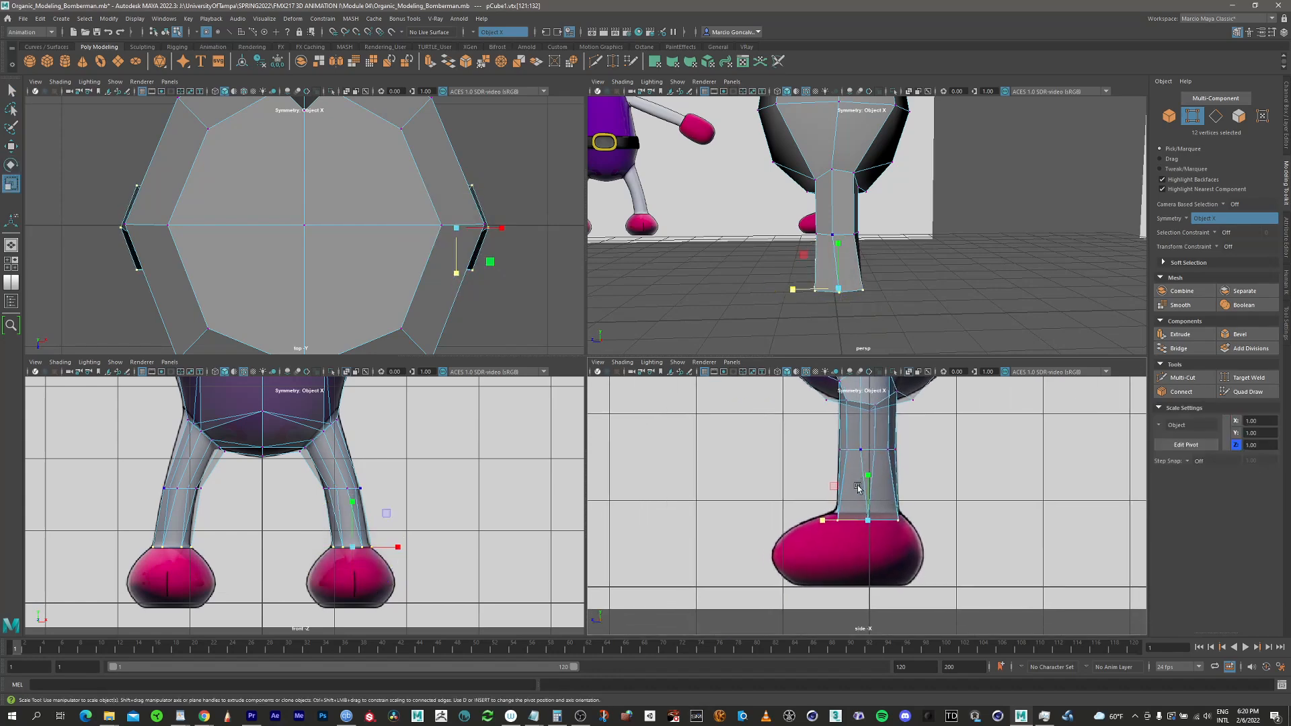
Move the leg-end vertex ring vertically to the top of the reference feet, at about Y 0.79
key("w")
left_click_drag(871, 489, 870, 482)
key("space")
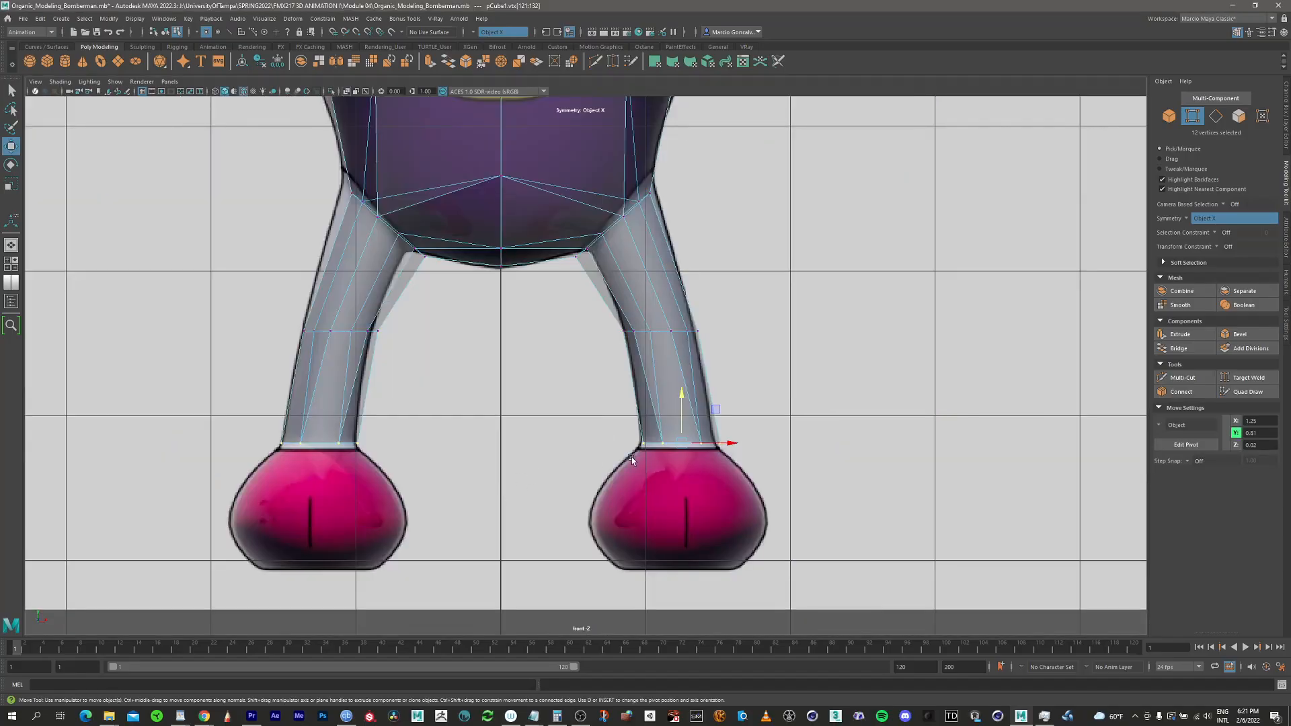
middle_click_drag(631, 458, 621, 468, "alt")
left_click_drag(675, 425, 675, 429)
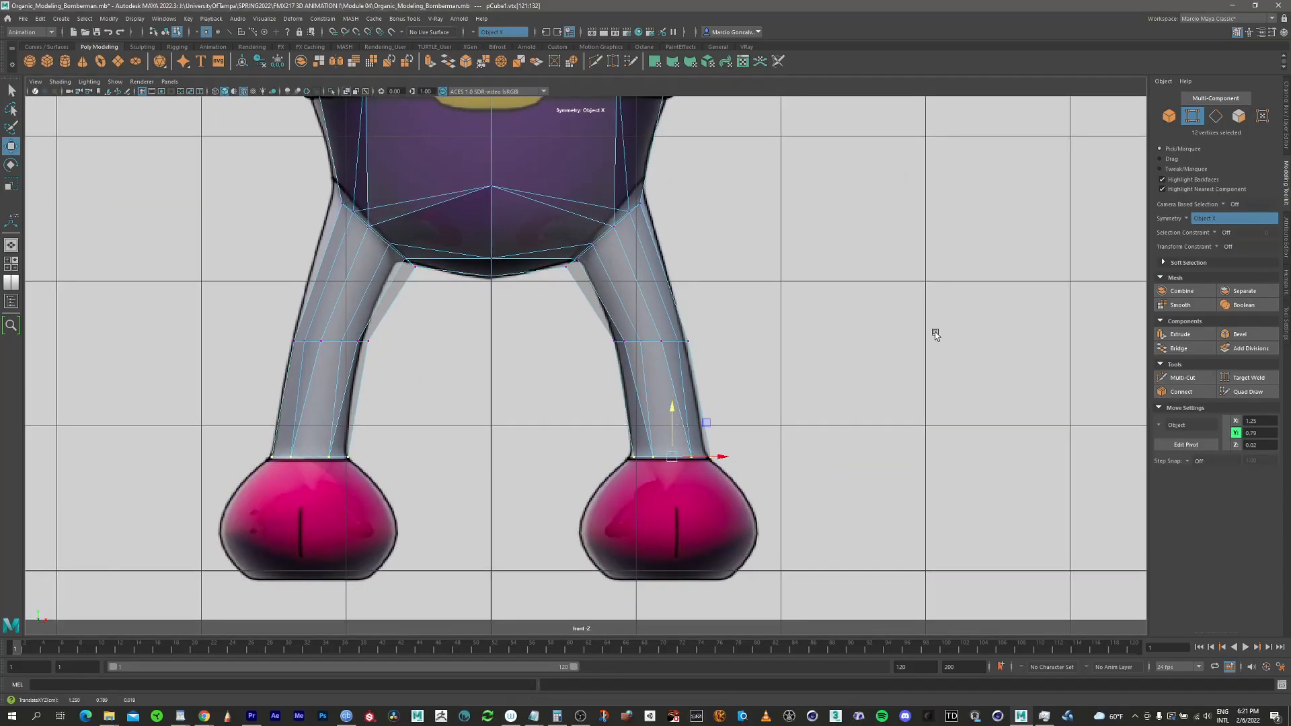
Extrude the leg-end faces down in three sections to the bottom of the reference feet, ending the first at about Y 0.49
left_click(1234, 120)
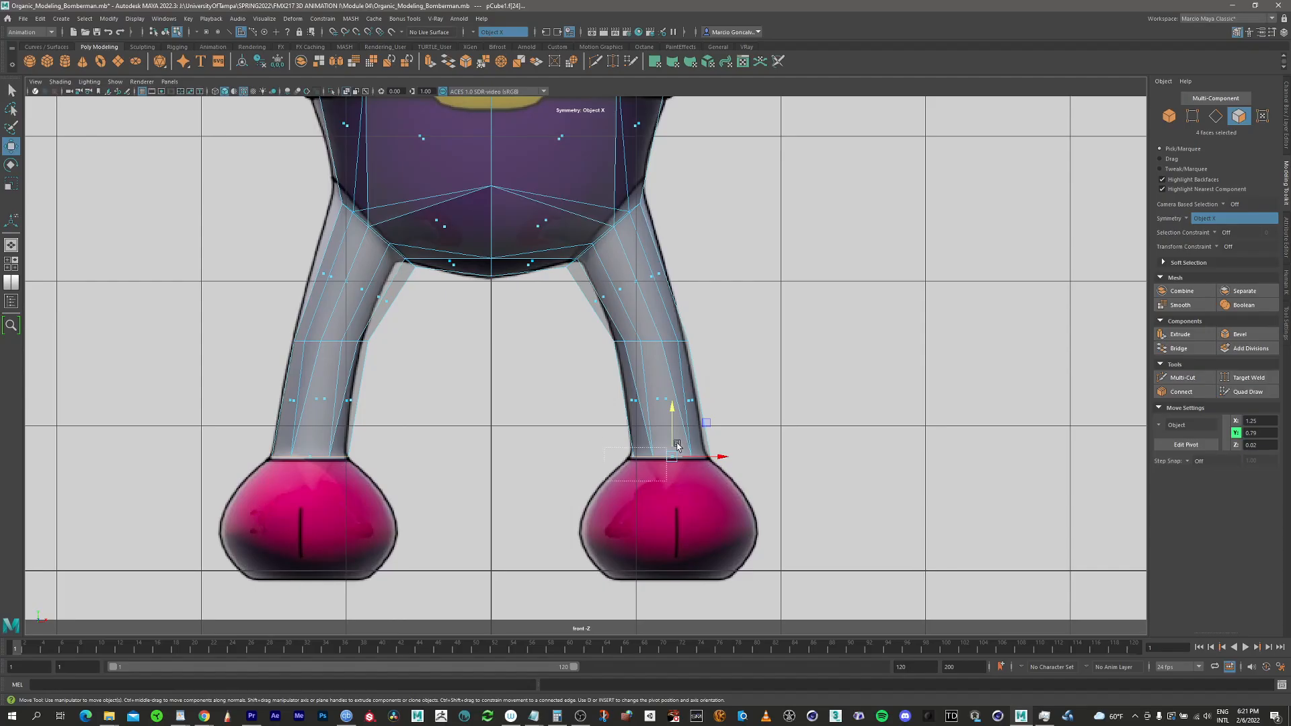
key("space")
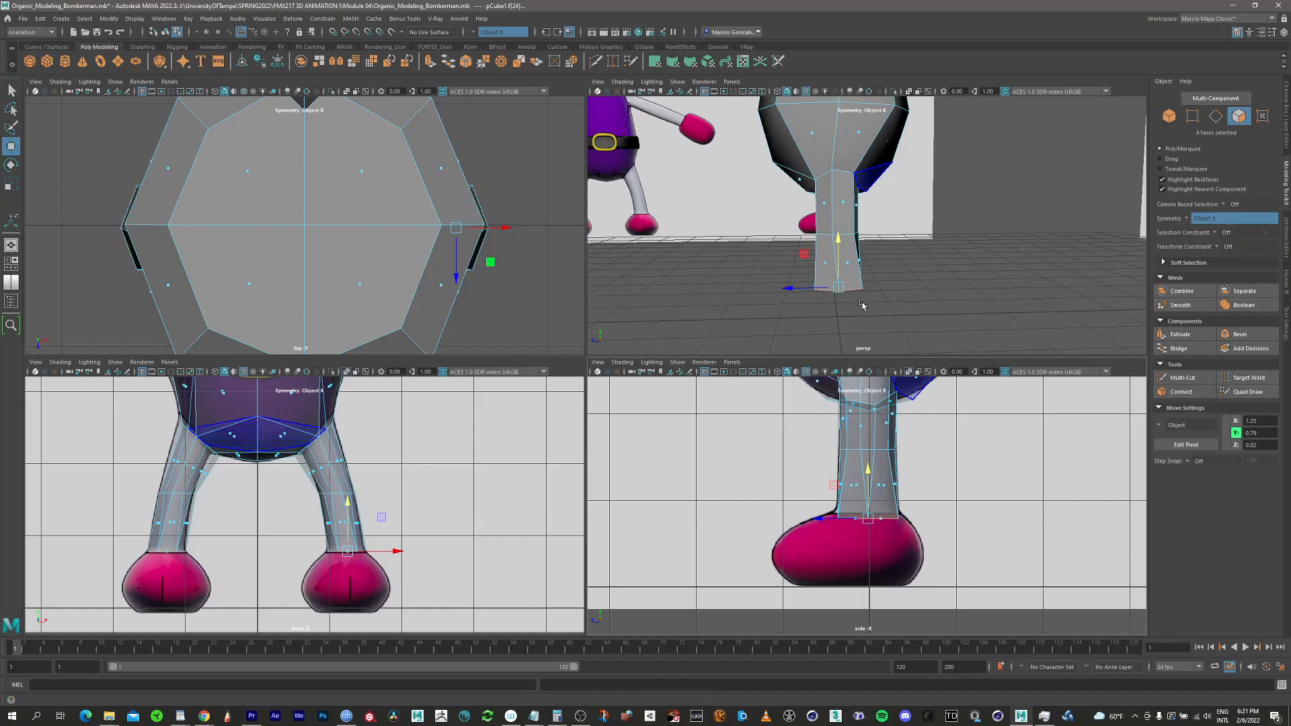
key("q")
left_click_drag(861, 310, 831, 280, "alt")
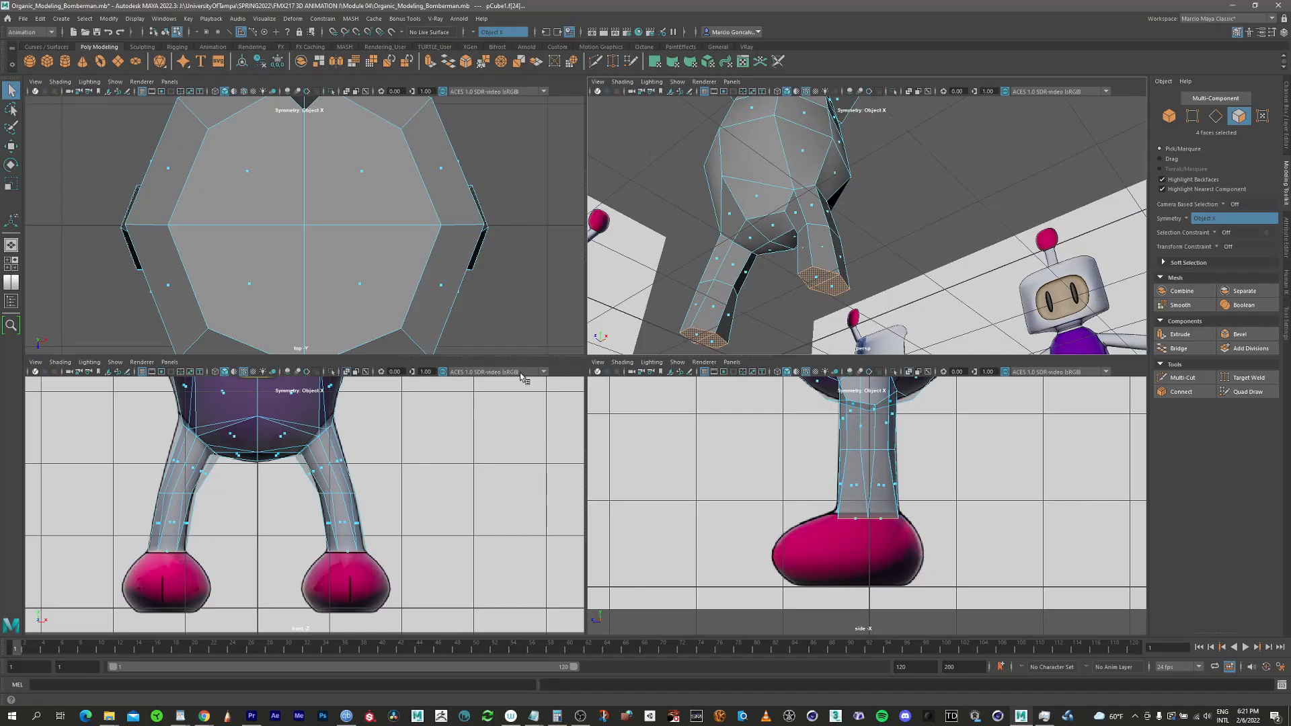
key("Delete")
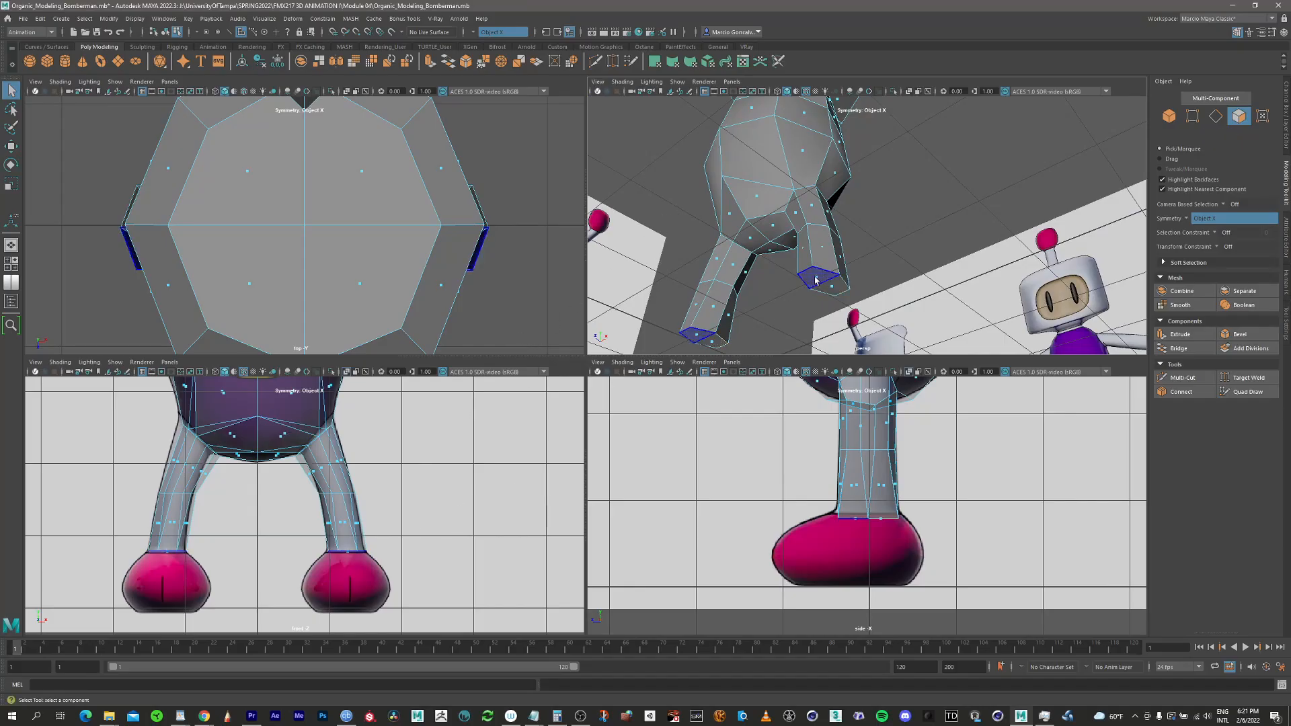
left_click_drag(317, 569, 402, 538)
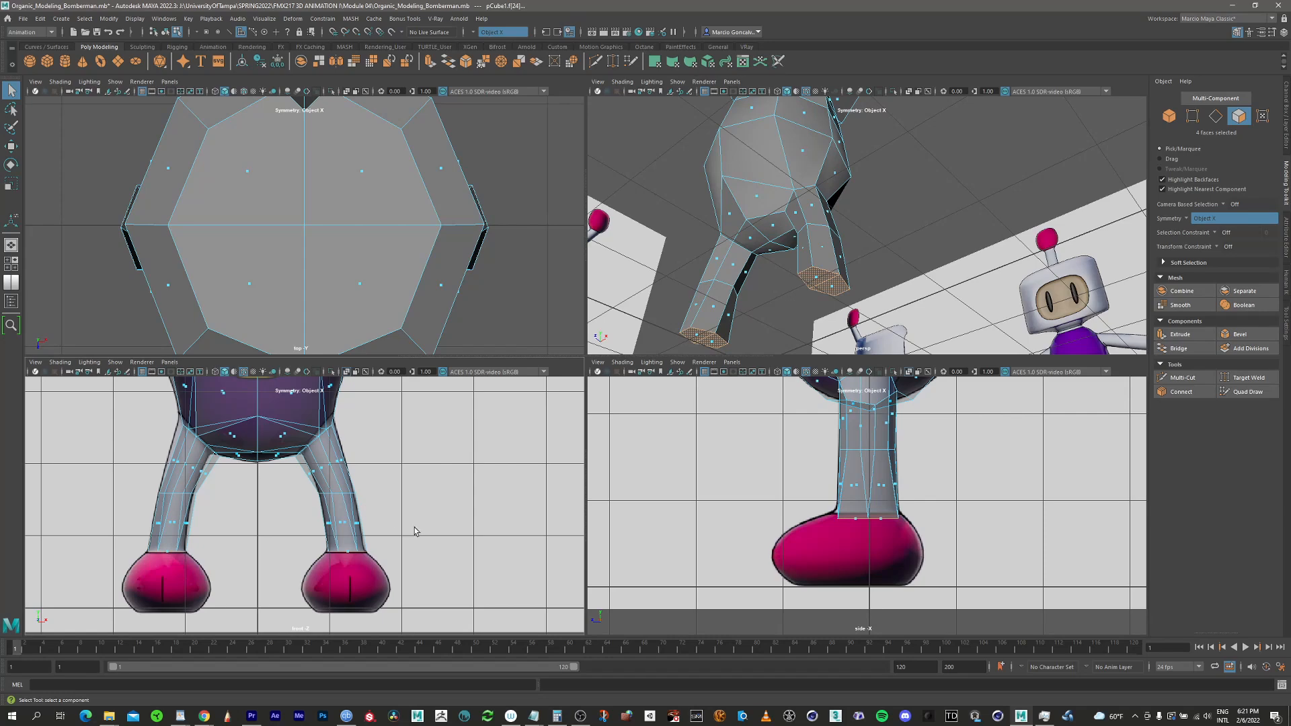
key("w")
key("space")
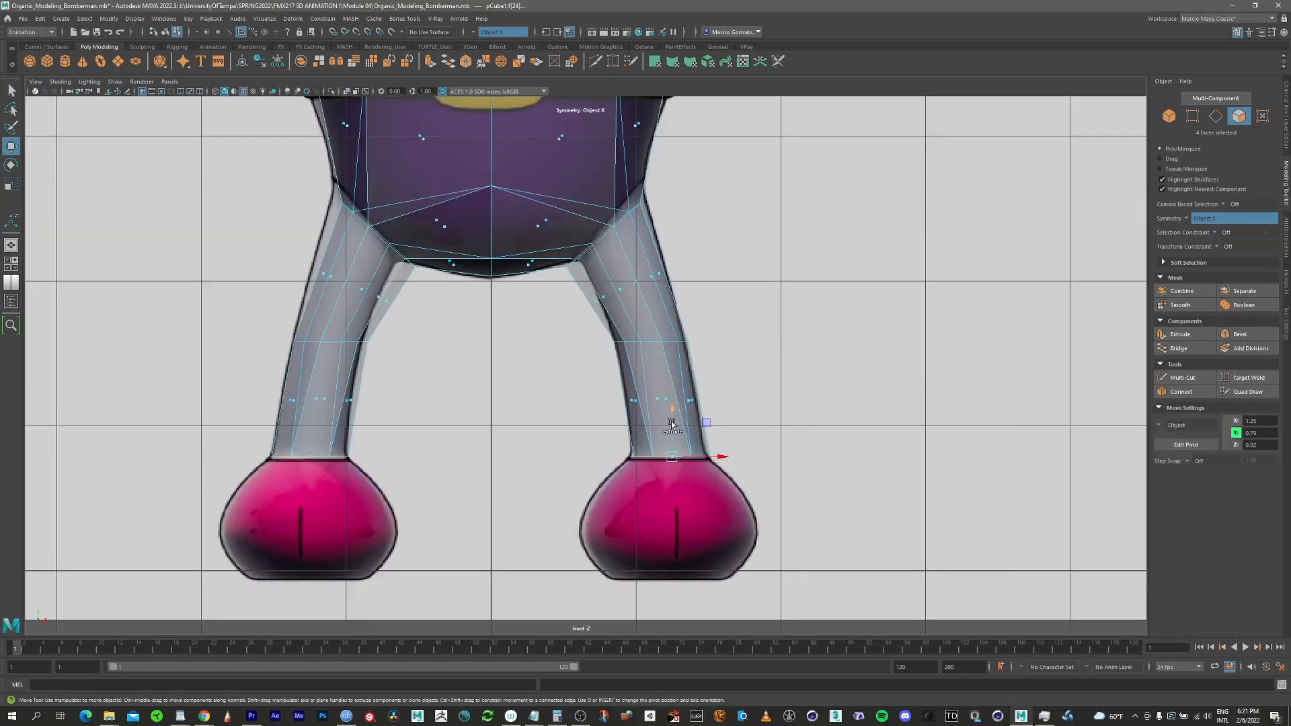
left_click_drag(672, 424, 678, 463, "shift")
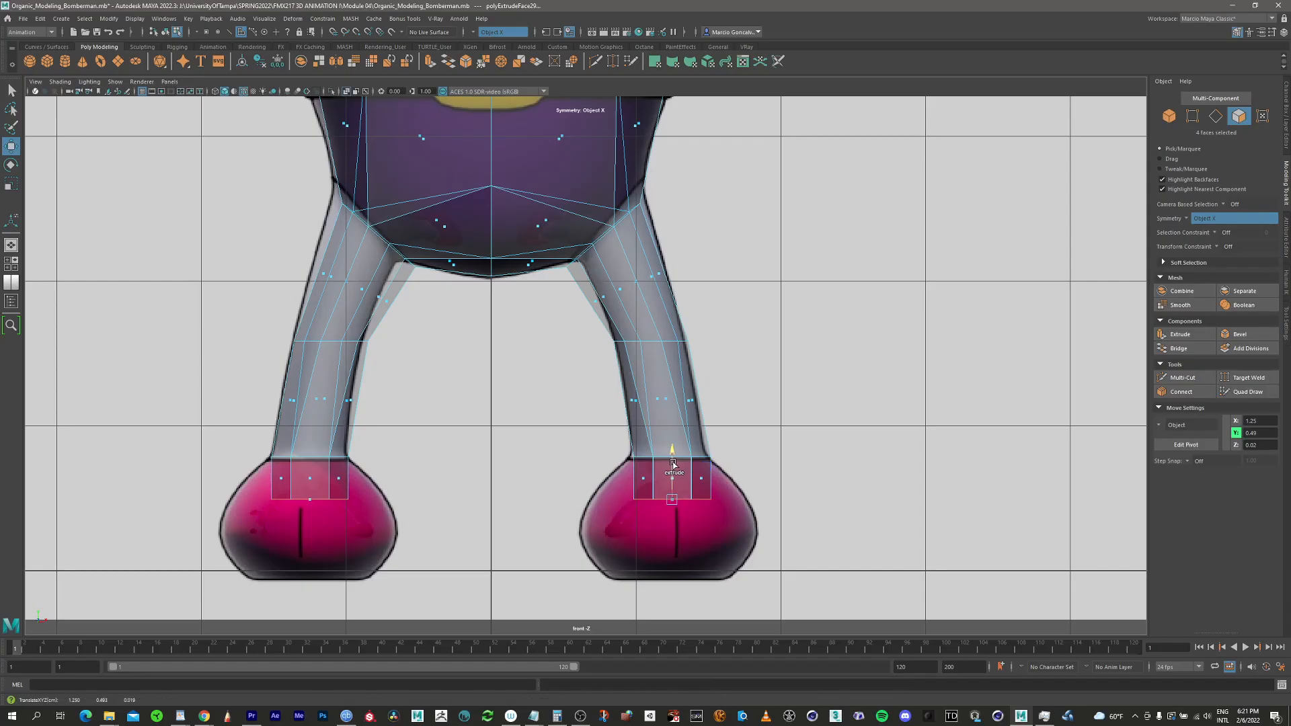
left_click_drag(673, 465, 676, 548, "shift")
Scale the two middle vertex rings of the feet outward and lower the second one to follow the rounded front-view foot outline
key("F9")
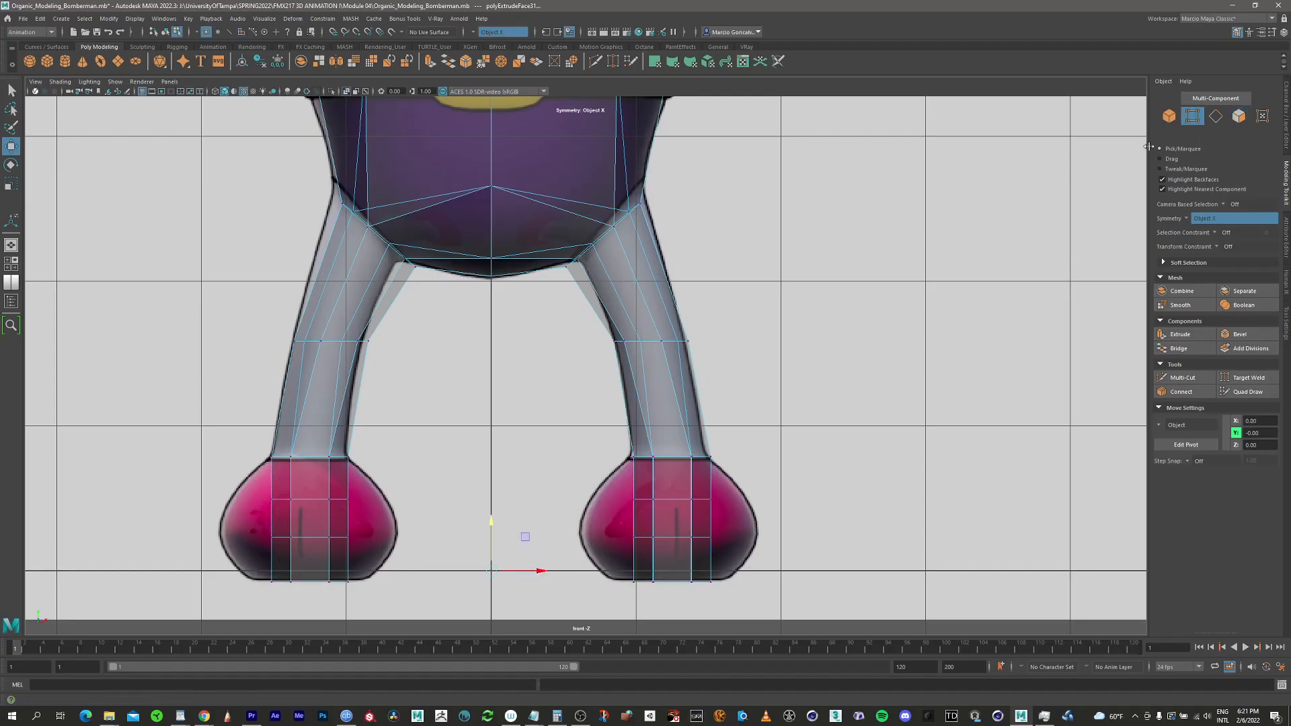
left_click_drag(609, 495, 746, 523)
key("r")
key("q")
left_click_drag(563, 482, 730, 522)
key("w")
left_click_drag(671, 452, 677, 526)
key("r")
key("q")
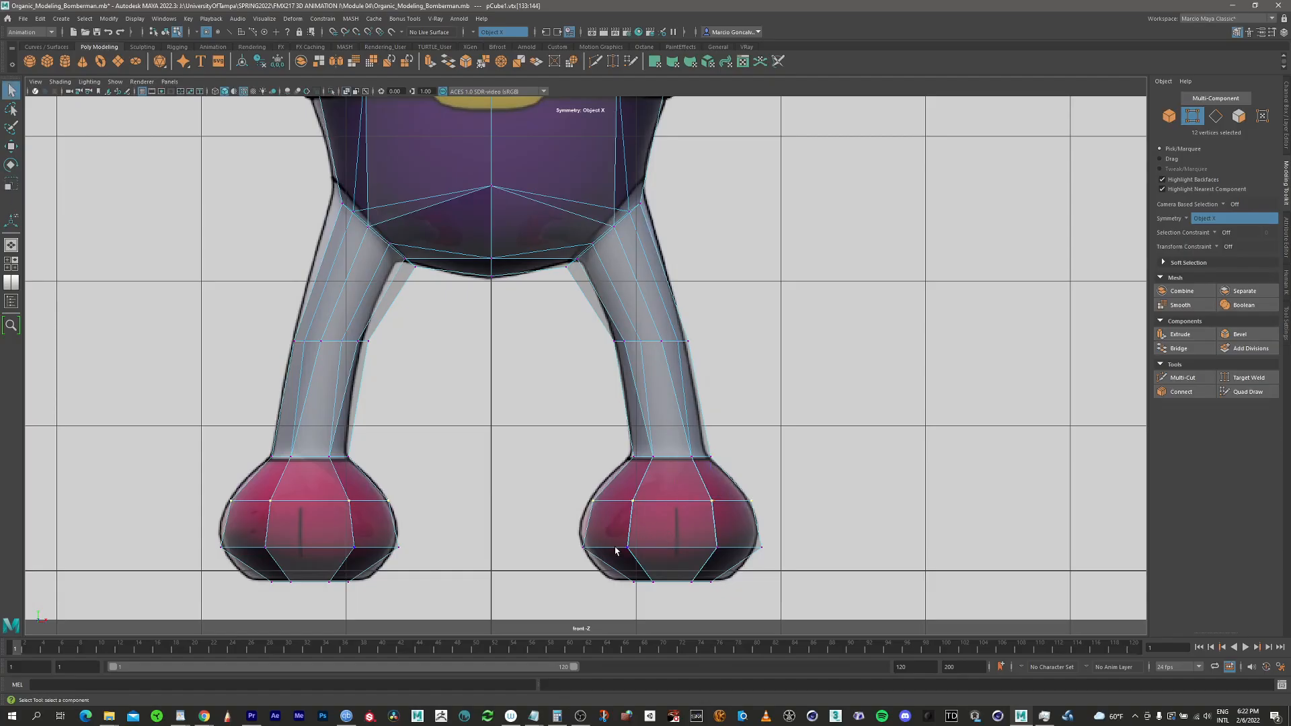
Select all foot vertices below the ankles and shift them to about X 1.22 in the front view
left_click_drag(571, 591, 752, 480)
key("w")
key("space")
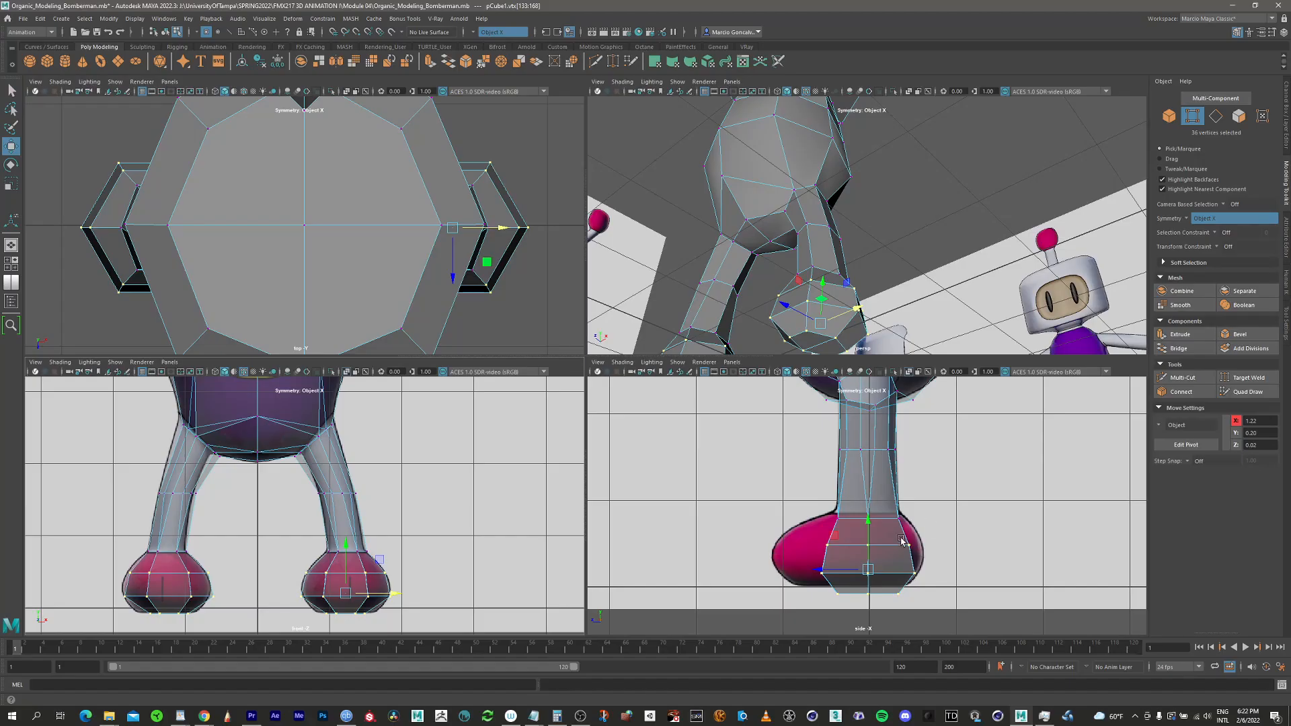
In the side view, move the rear vertices of the middle foot rings outward onto the reference heel outline
key("space")
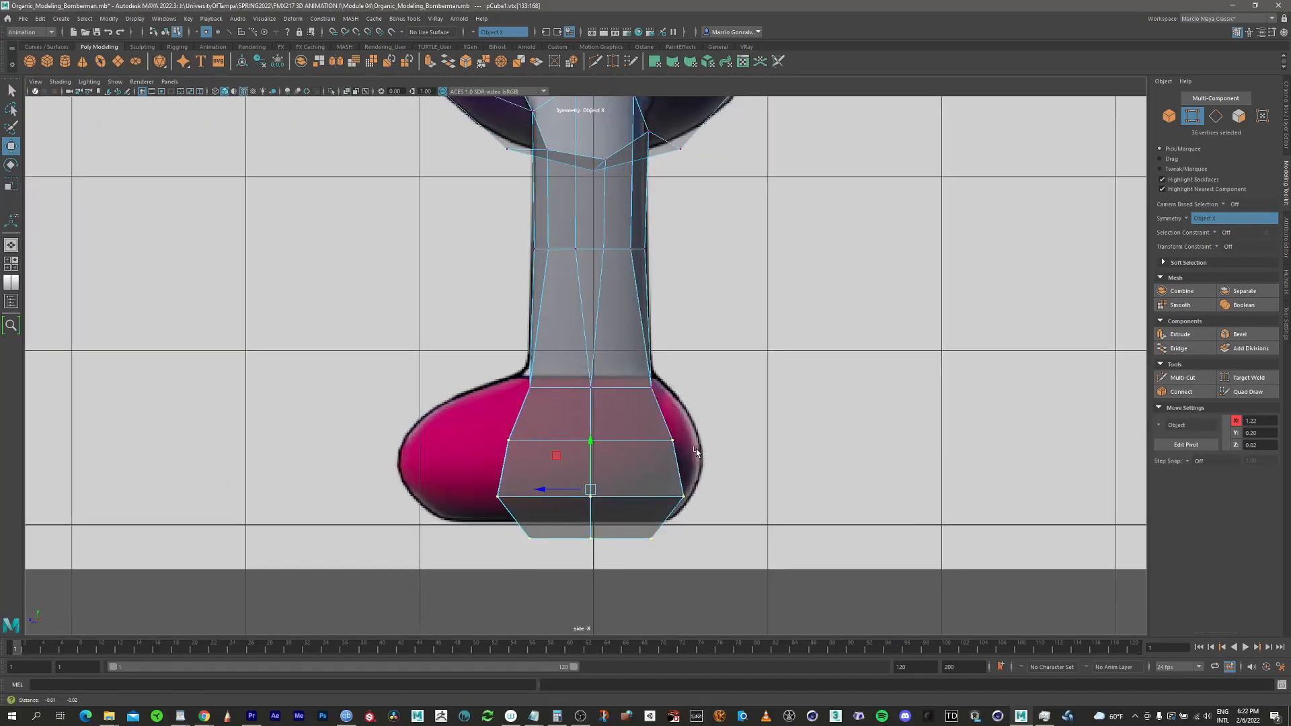
middle_click_drag(696, 449, 723, 433, "alt")
left_click_drag(723, 398, 681, 476)
middle_click_drag(674, 388, 692, 374)
left_click(692, 463)
middle_click_drag(692, 463, 668, 471)
Select the bottom vertex ring of the feet and raise it to the reference sole, at about Y -0.04
left_click_drag(500, 393, 617, 482)
left_click_drag(528, 506, 711, 559)
left_click_drag(619, 491, 622, 485)
scroll(634, 429, "down", 3)
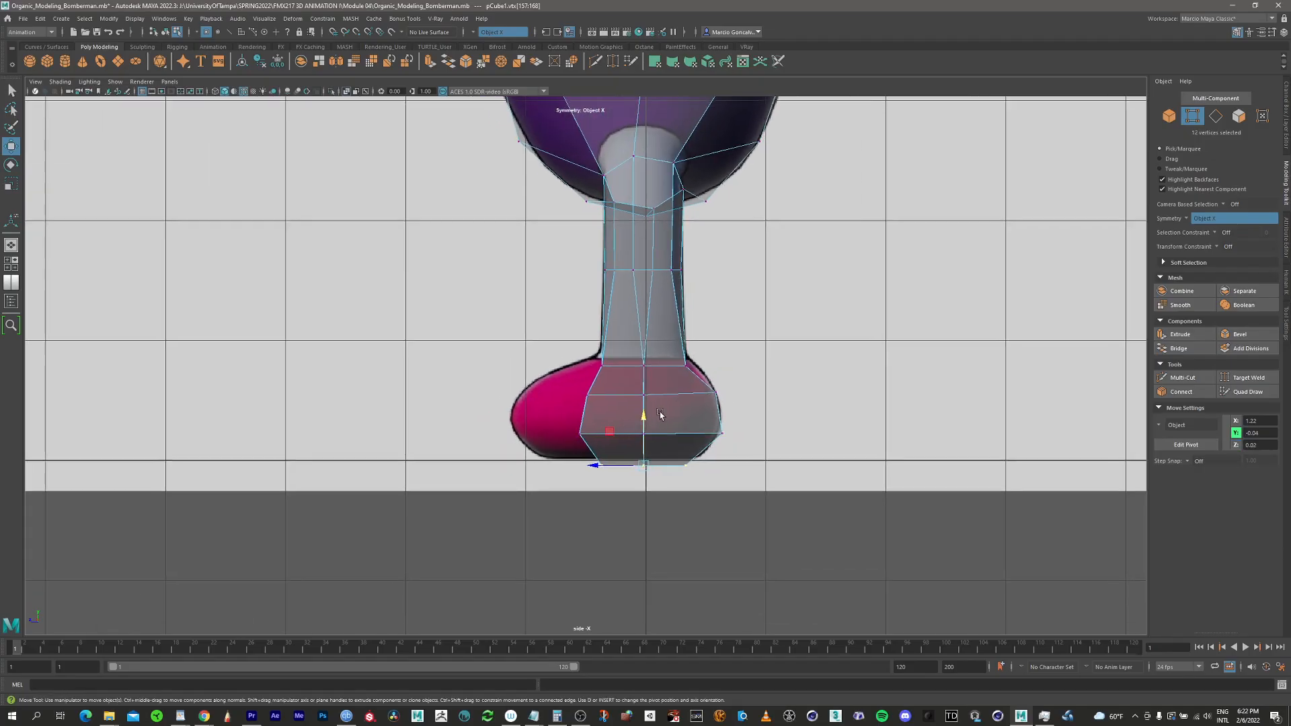
Select the two lower front faces of each foot and pull them forward to the reference toe, at about Z 1.00
key("space")
key("space")
left_click_drag(537, 499, 576, 512, "alt")
middle_click_drag(602, 452, 672, 356, "alt")
left_click_drag(673, 356, 583, 452, "alt")
right_click(594, 422)
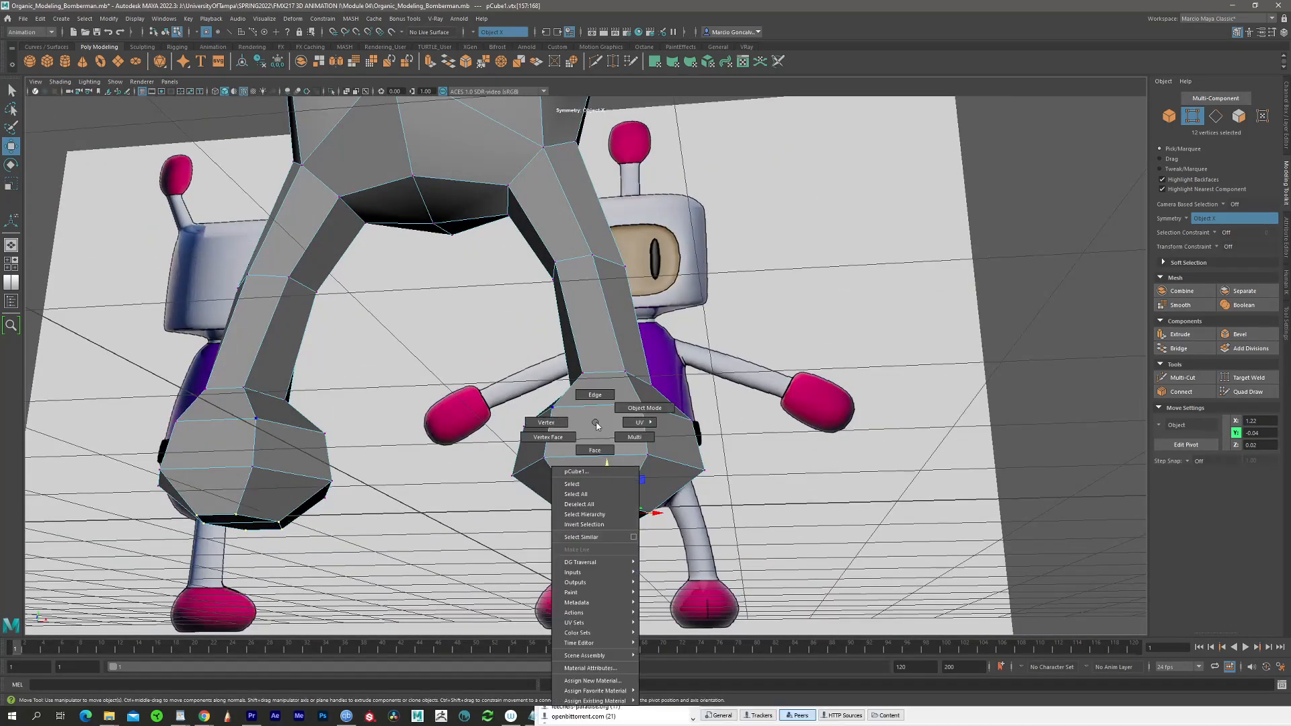
right_click_drag(595, 423, 593, 454)
left_click_drag(598, 418, 558, 480, "alt")
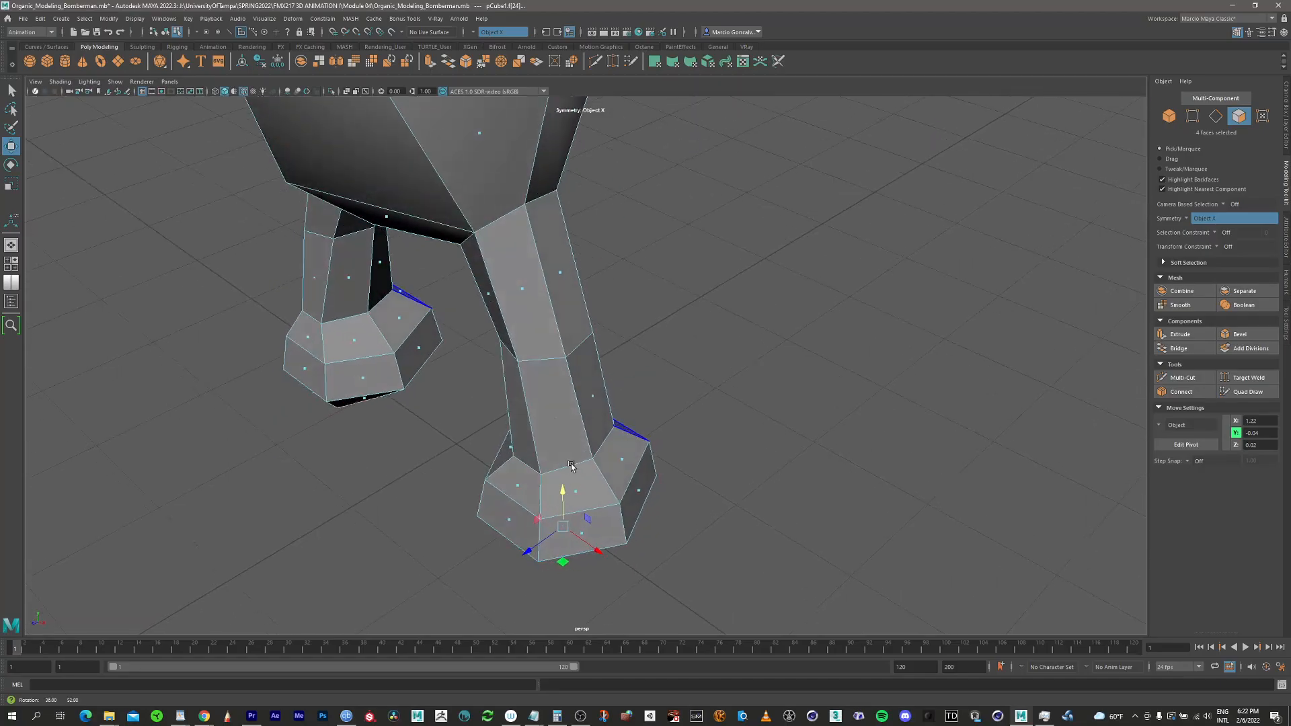
middle_click_drag(586, 438, 631, 365, "alt")
left_click(557, 445)
left_click_drag(557, 444, 600, 427, "alt")
left_click(552, 422, "shift")
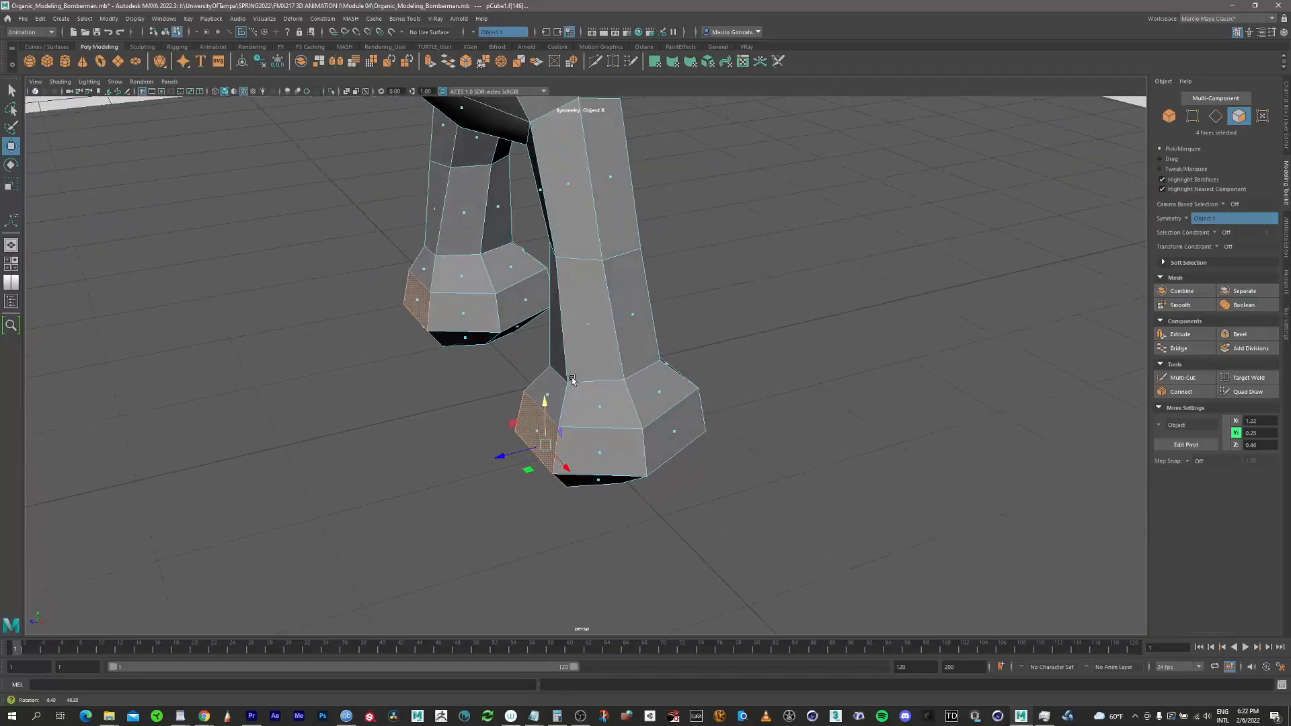
key("space")
key("space")
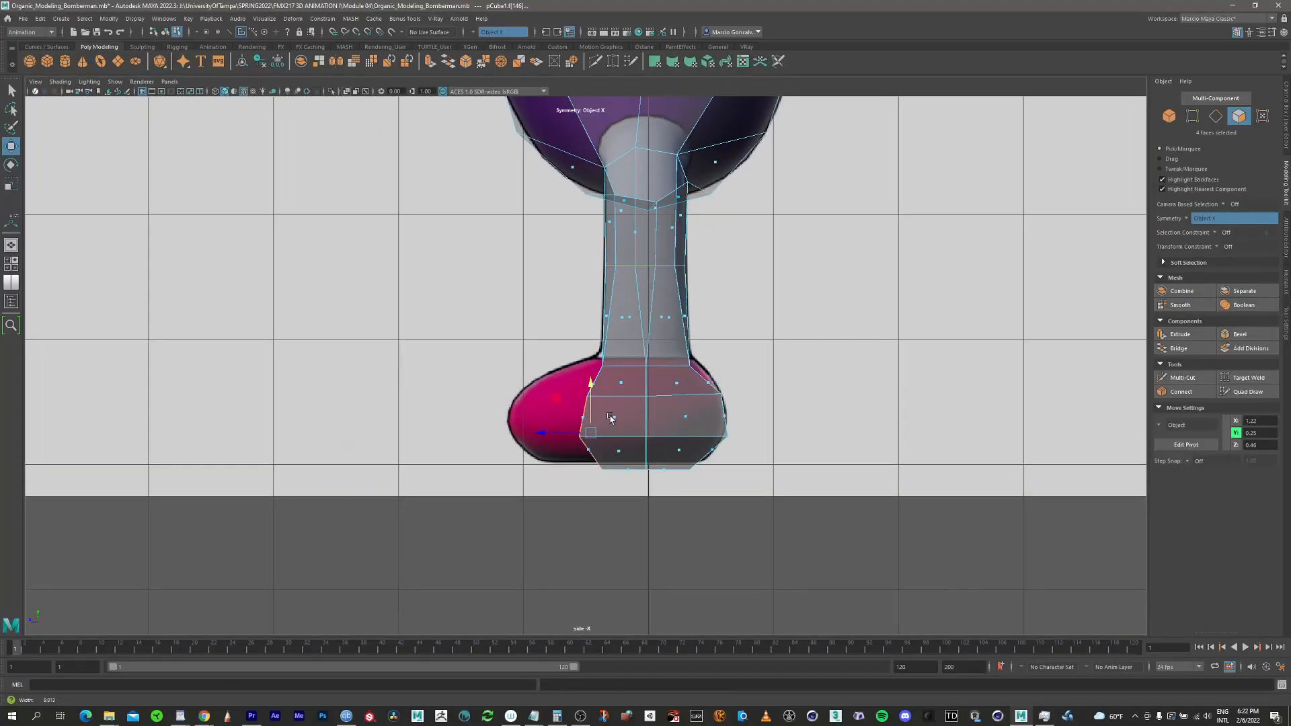
left_click_drag(546, 441, 462, 418)
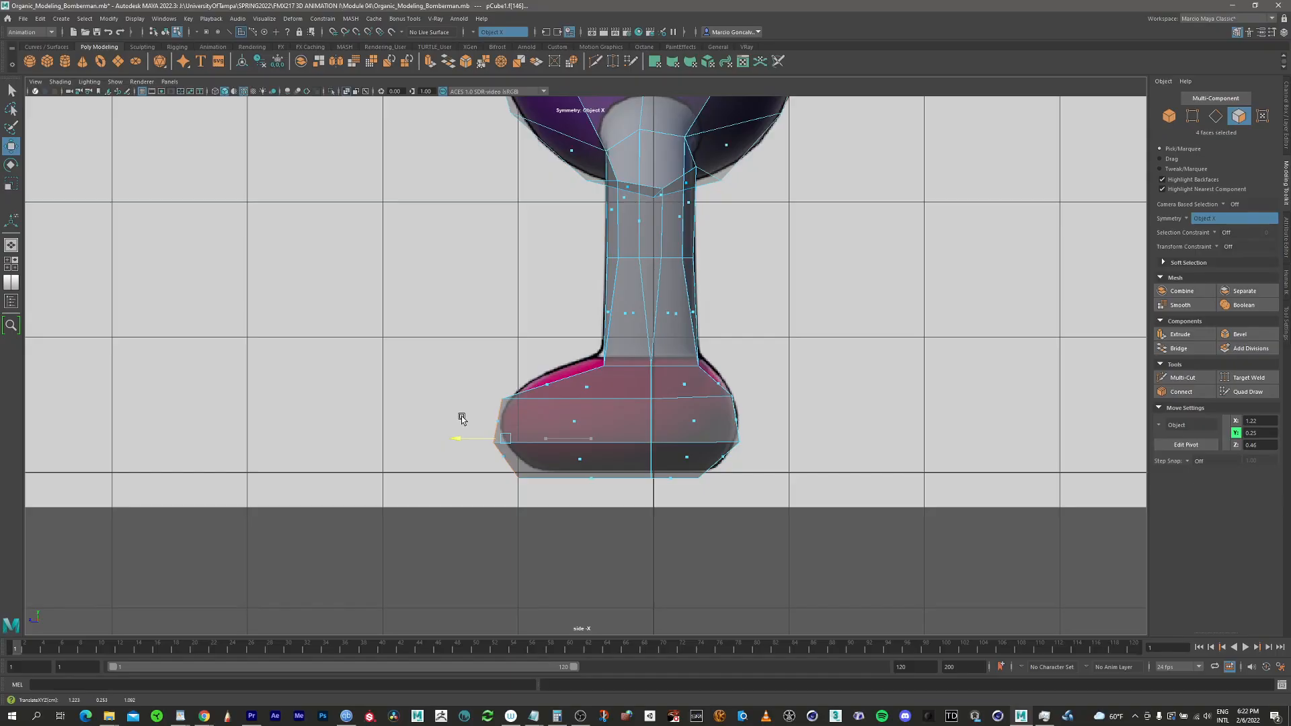
key("space")
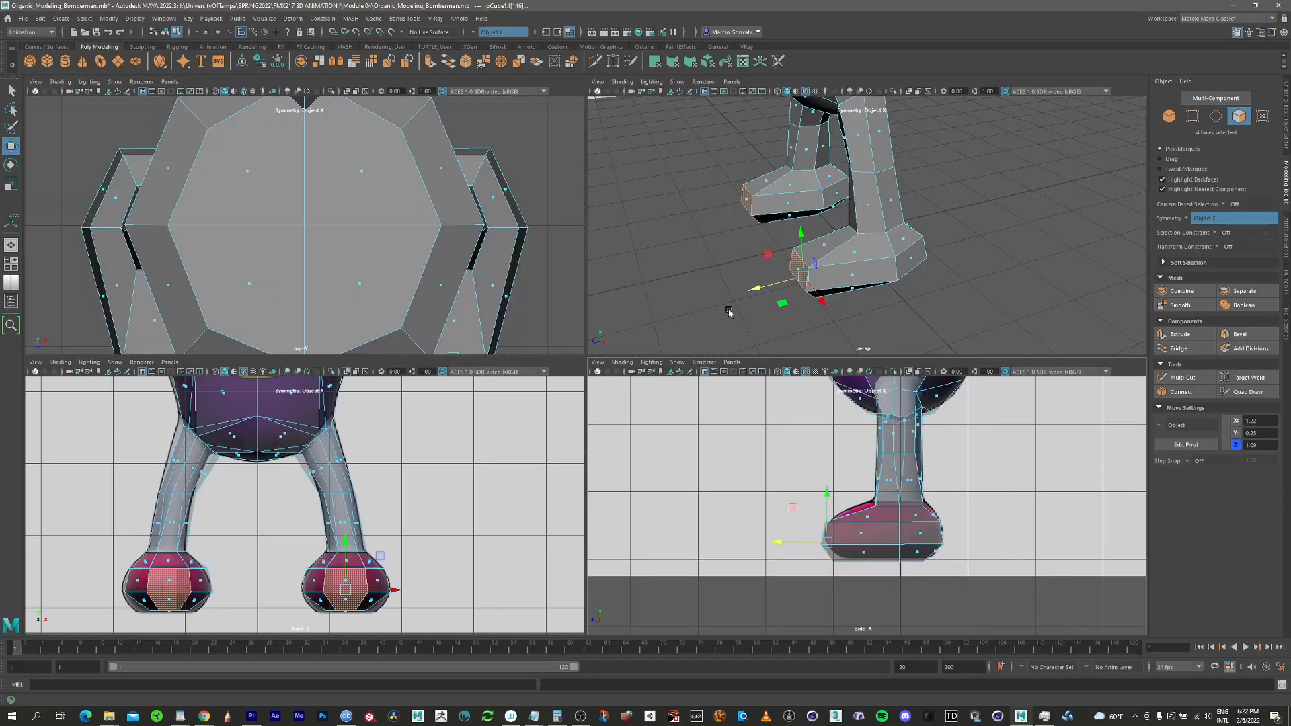
Select the upper front edge of each foot and pull it back slightly in the YZ plane to round the toe
key("space")
left_click_drag(720, 332, 602, 403, "alt")
right_click_drag(546, 407, 545, 381)
left_click(470, 419)
left_click_drag(471, 419, 500, 400, "alt")
left_click_drag(396, 362, 418, 357)
right_click_drag(486, 353, 498, 298, "alt")
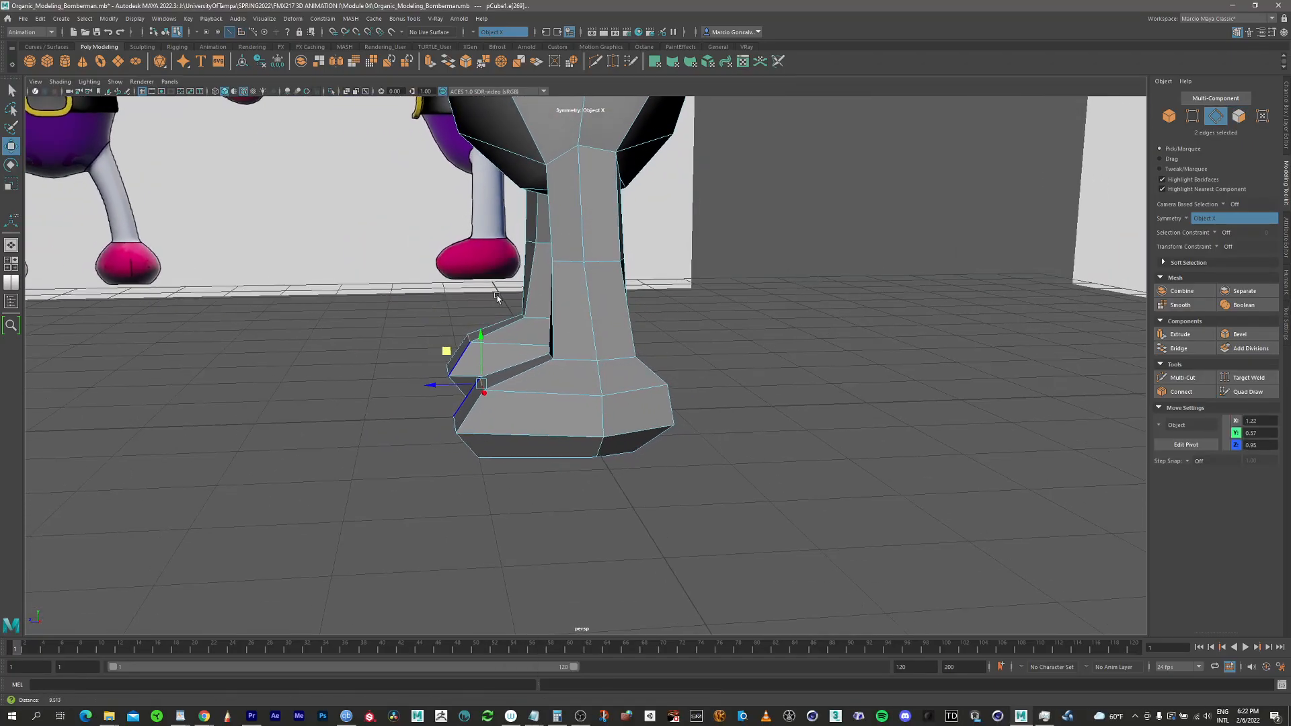
Inspect the whole character in smooth preview from several angles and return it to the unsmoothed display
left_click_drag(498, 297, 626, 420, "alt")
key("3")
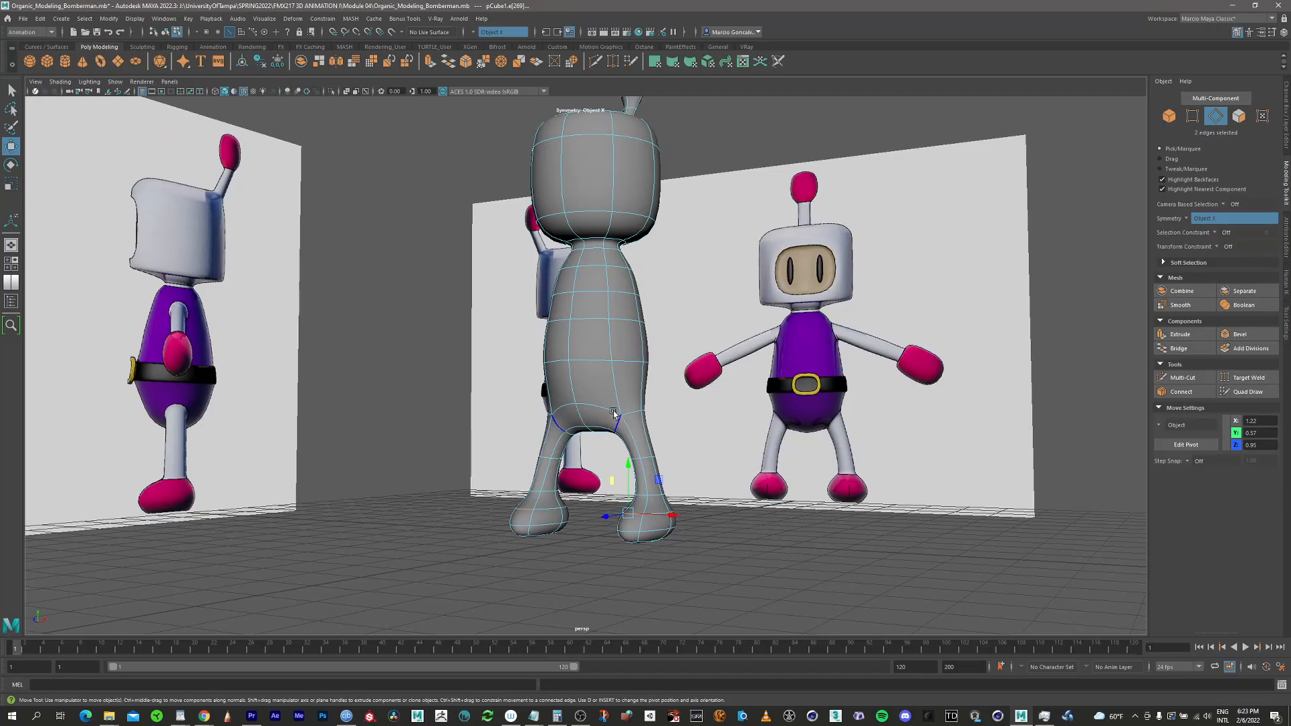
middle_click_drag(597, 368, 602, 388, "alt")
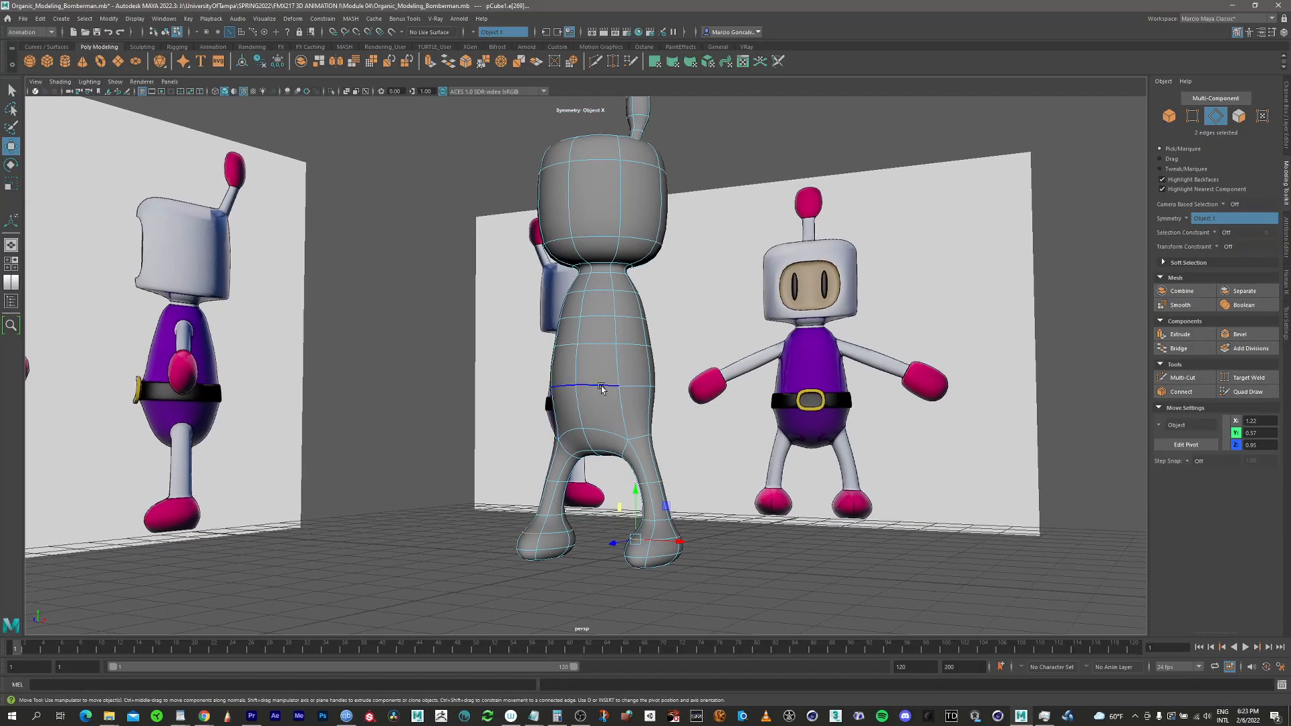
mouse_move(602, 388)
left_mouse_down("alt")
mouse_move(680, 369)
mouse_move(602, 382)
left_mouse_up("alt")
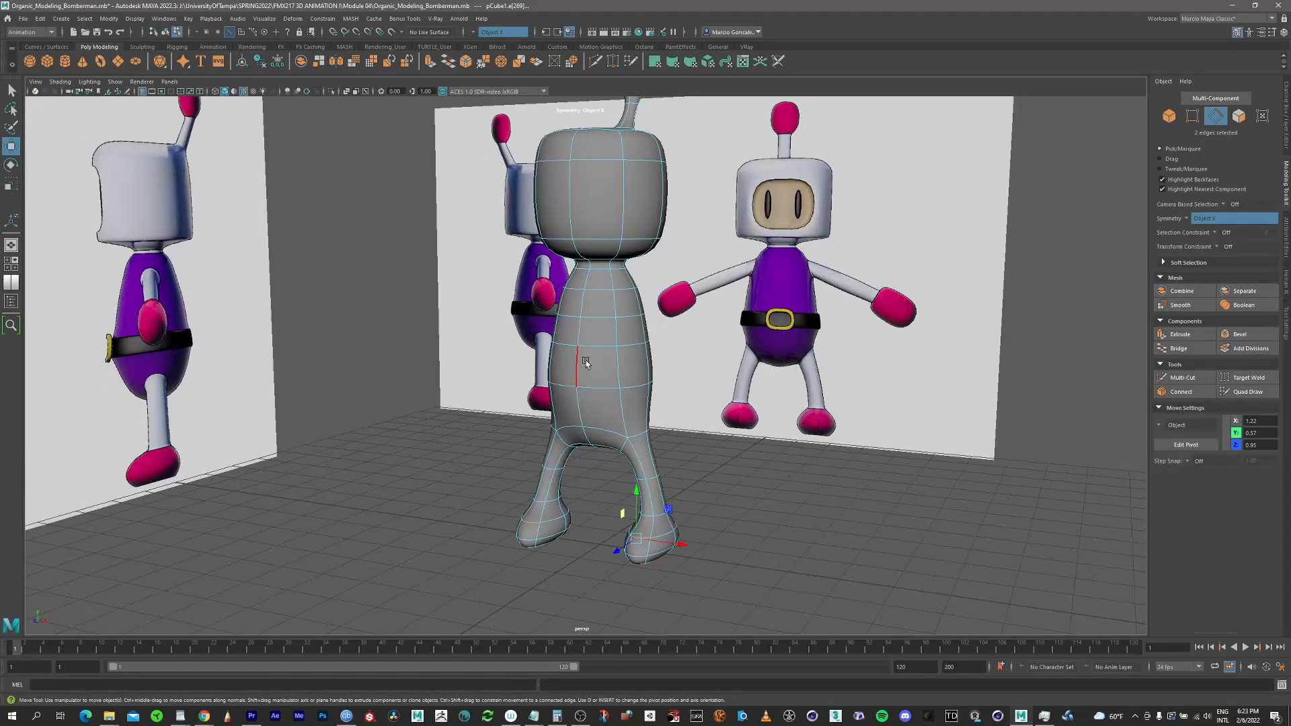
key("q")
key("1")
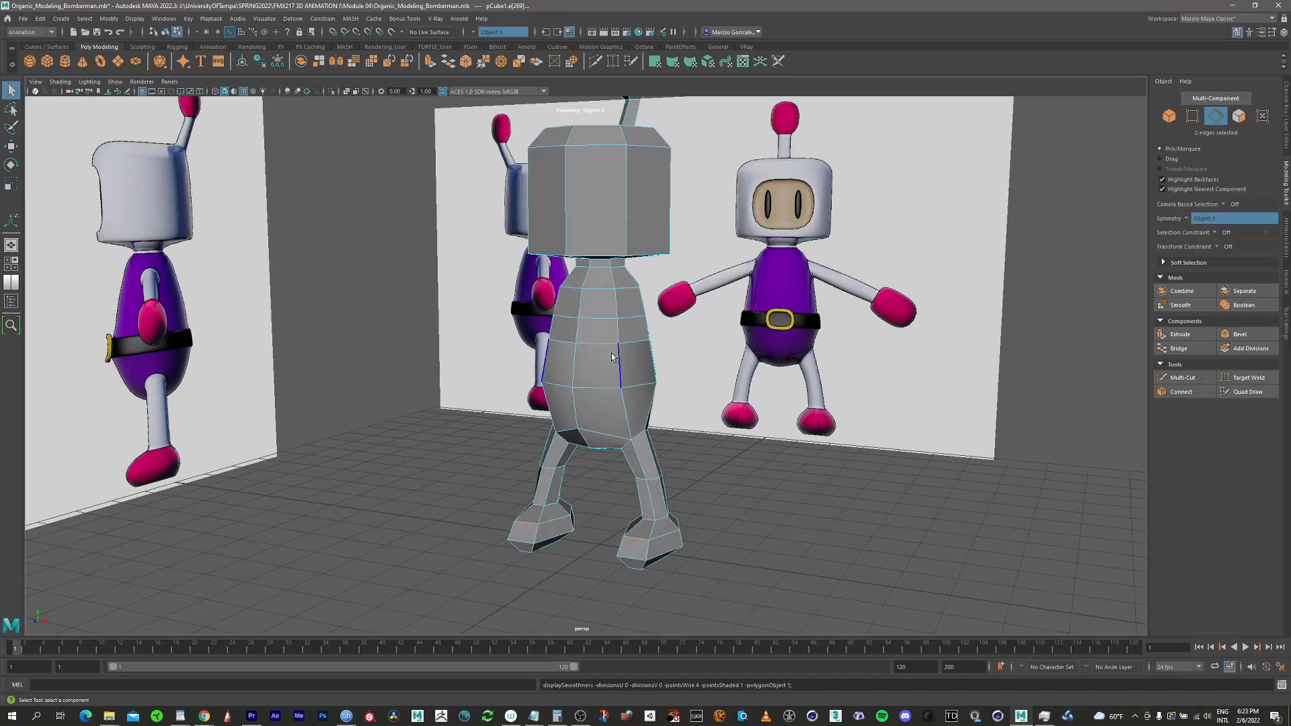
left_click_drag(642, 385, 611, 397, "alt")
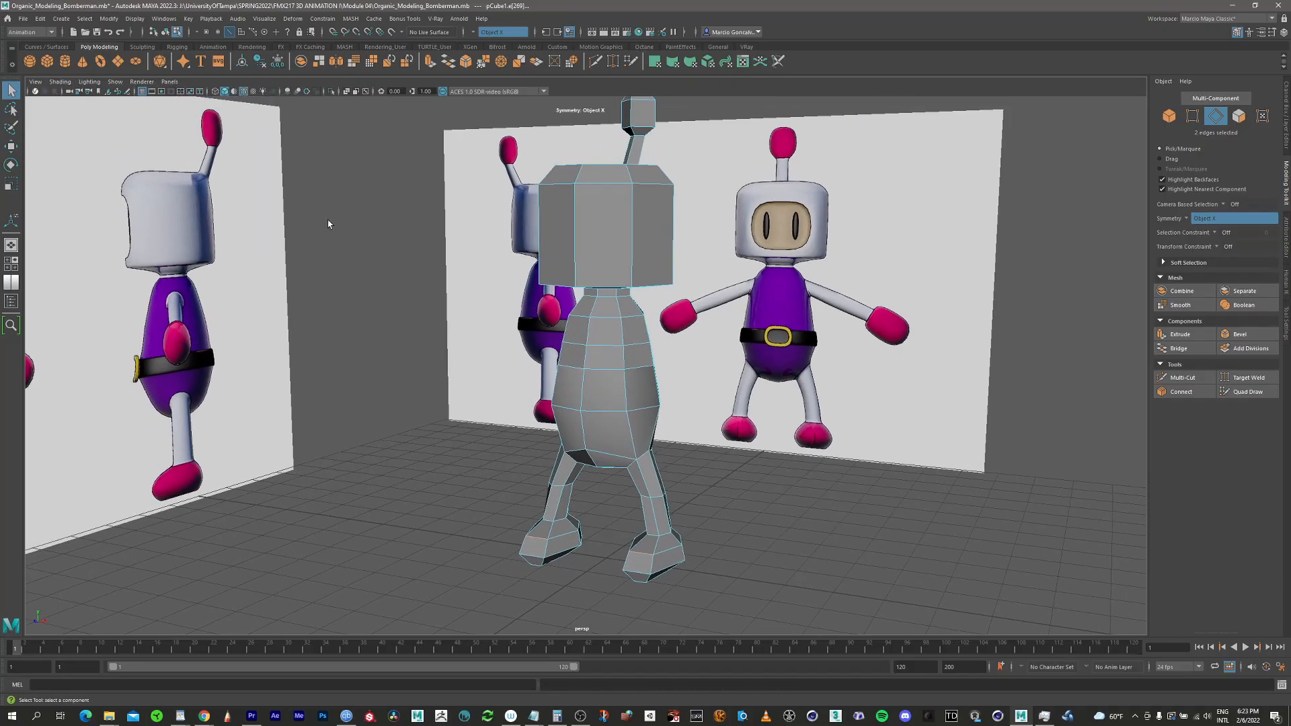
Save the scene
left_click(23, 19)
left_click(48, 62)
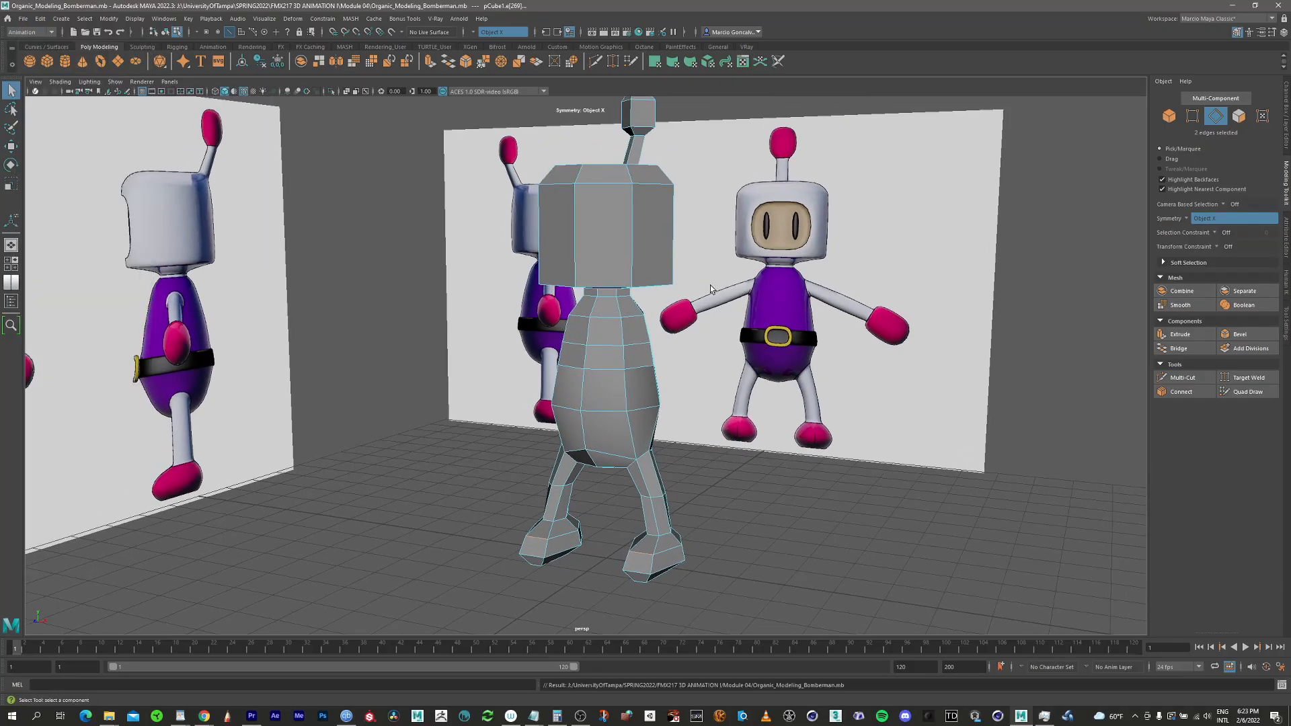
Select the two upper side faces at each shoulder of the torso and Circularize them with a Radial Offset of about -0.06
key("space")
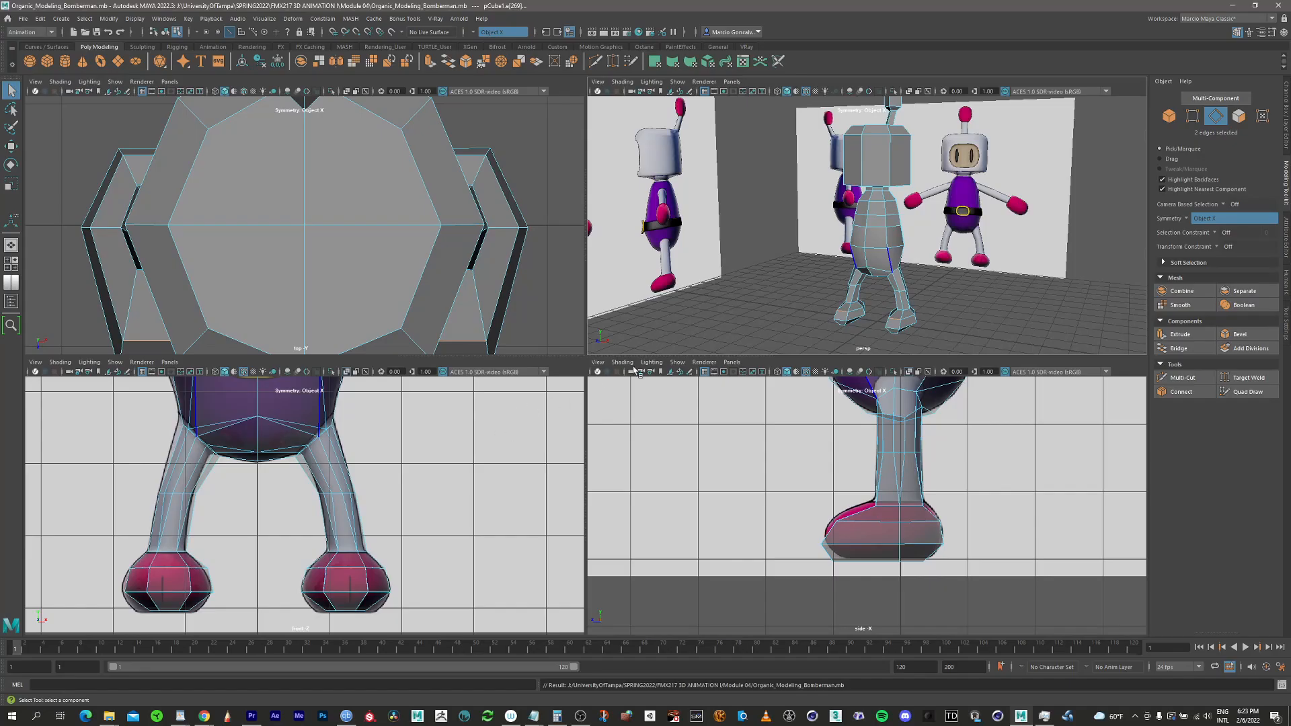
left_click_drag(874, 254, 793, 234, "alt")
right_click_drag(941, 231, 1019, 230, "alt")
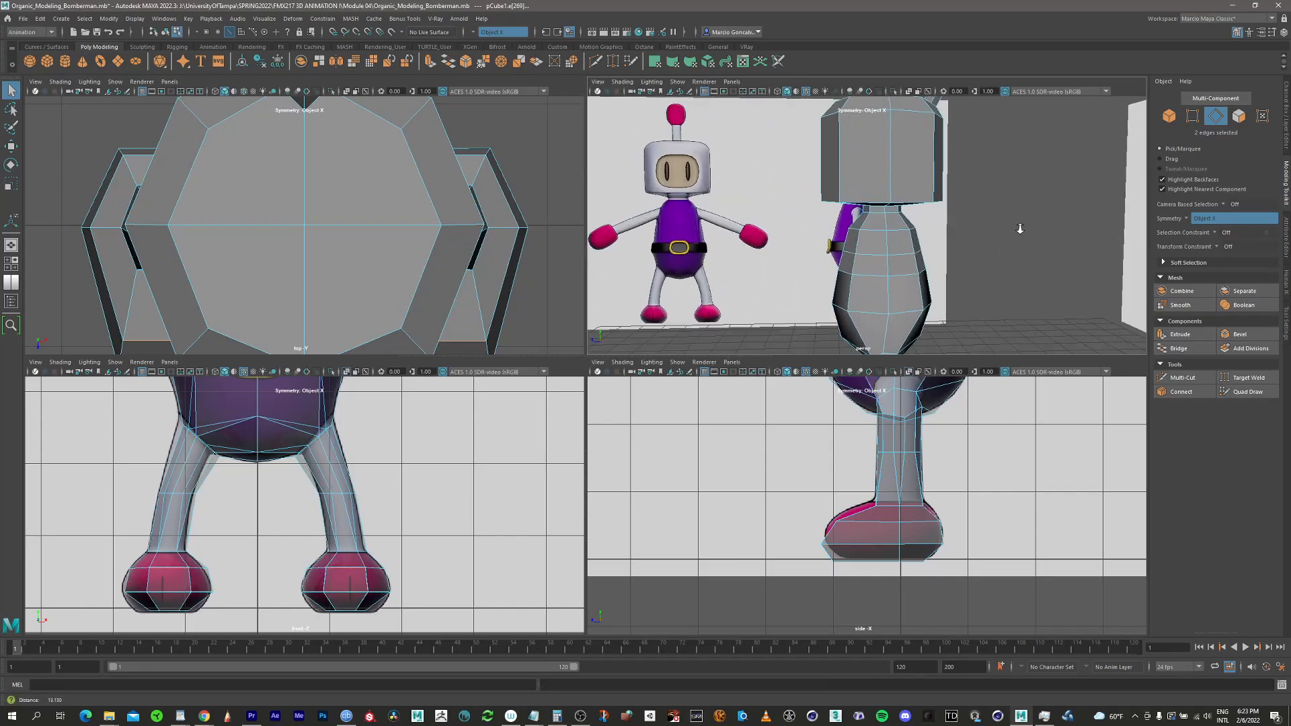
left_click_drag(1020, 229, 884, 254, "alt")
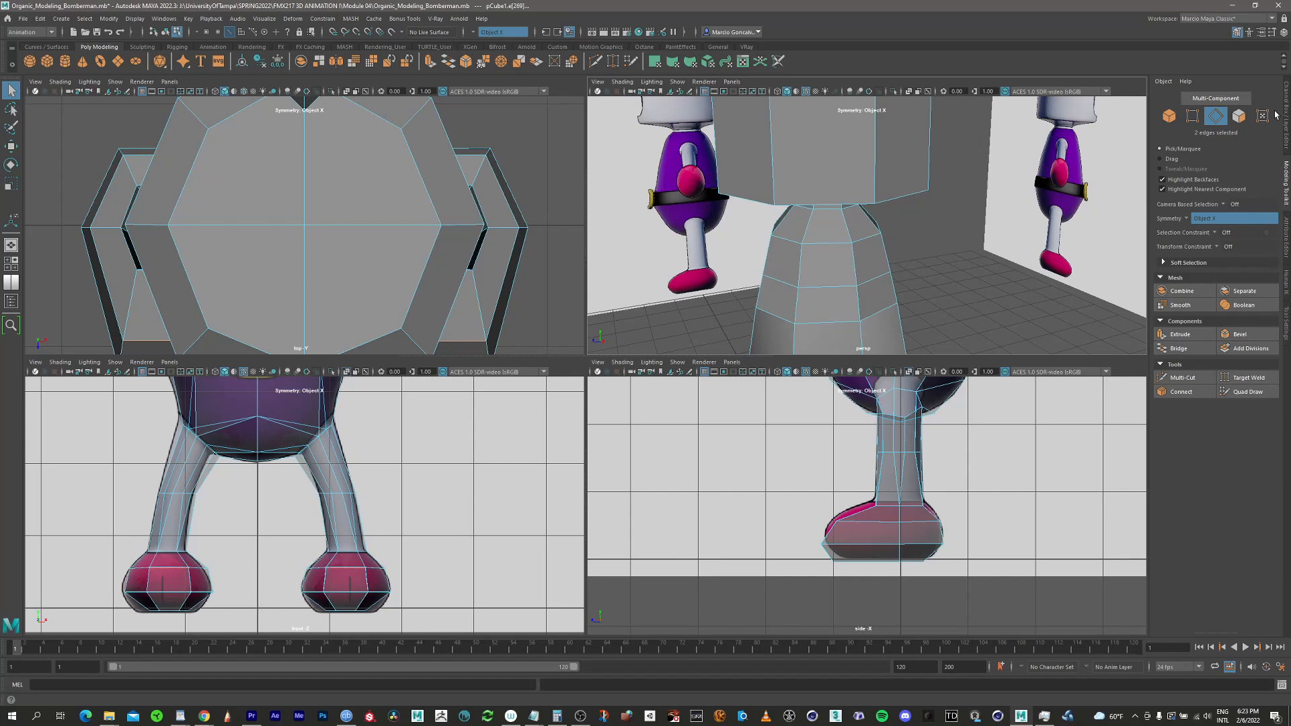
left_click(1237, 116)
left_click(846, 269)
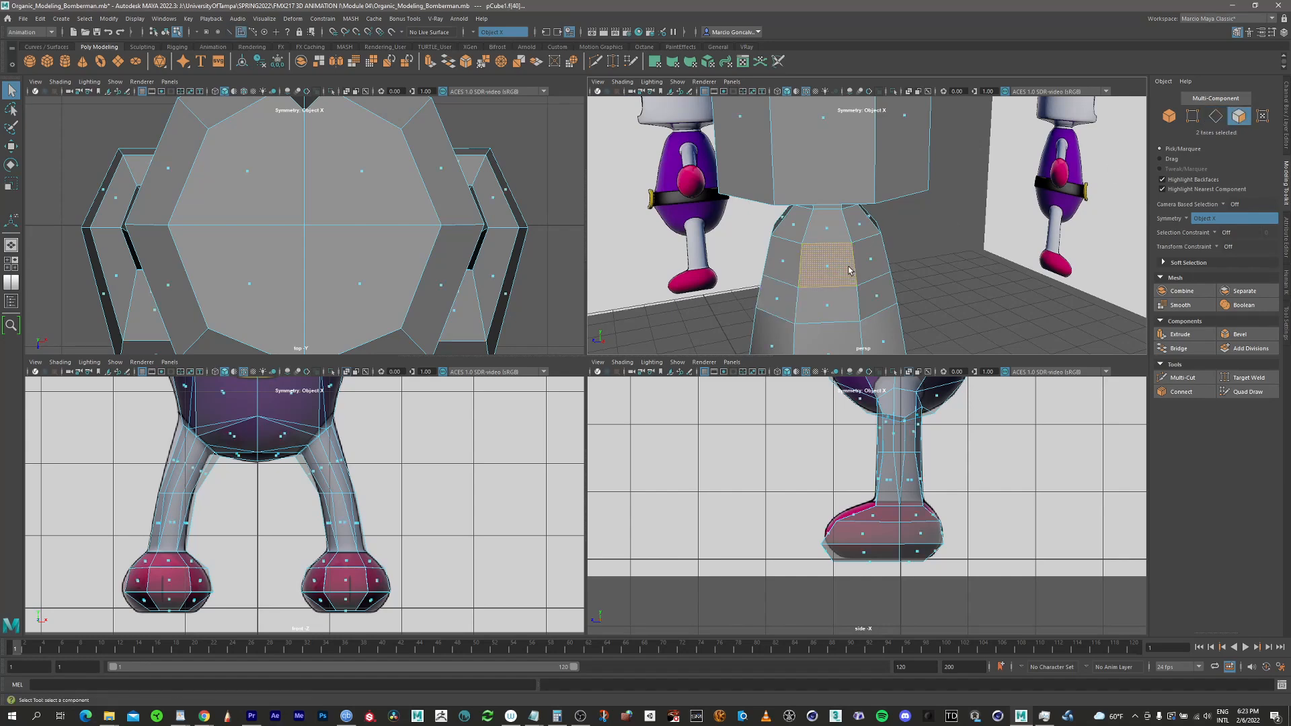
left_click(871, 263, "shift")
left_click_drag(833, 285, 856, 276, "alt")
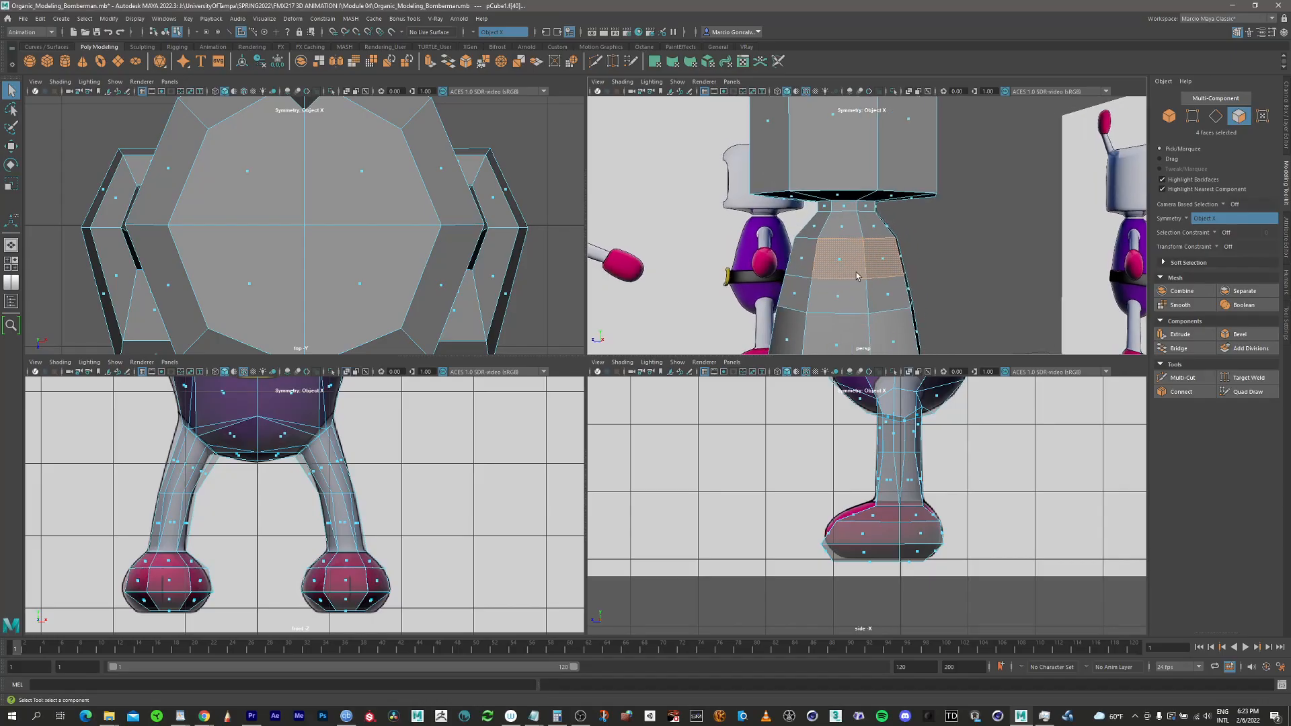
left_click(572, 62)
left_click_drag(882, 298, 860, 272, "alt")
left_click_drag(1016, 254, 1012, 254)
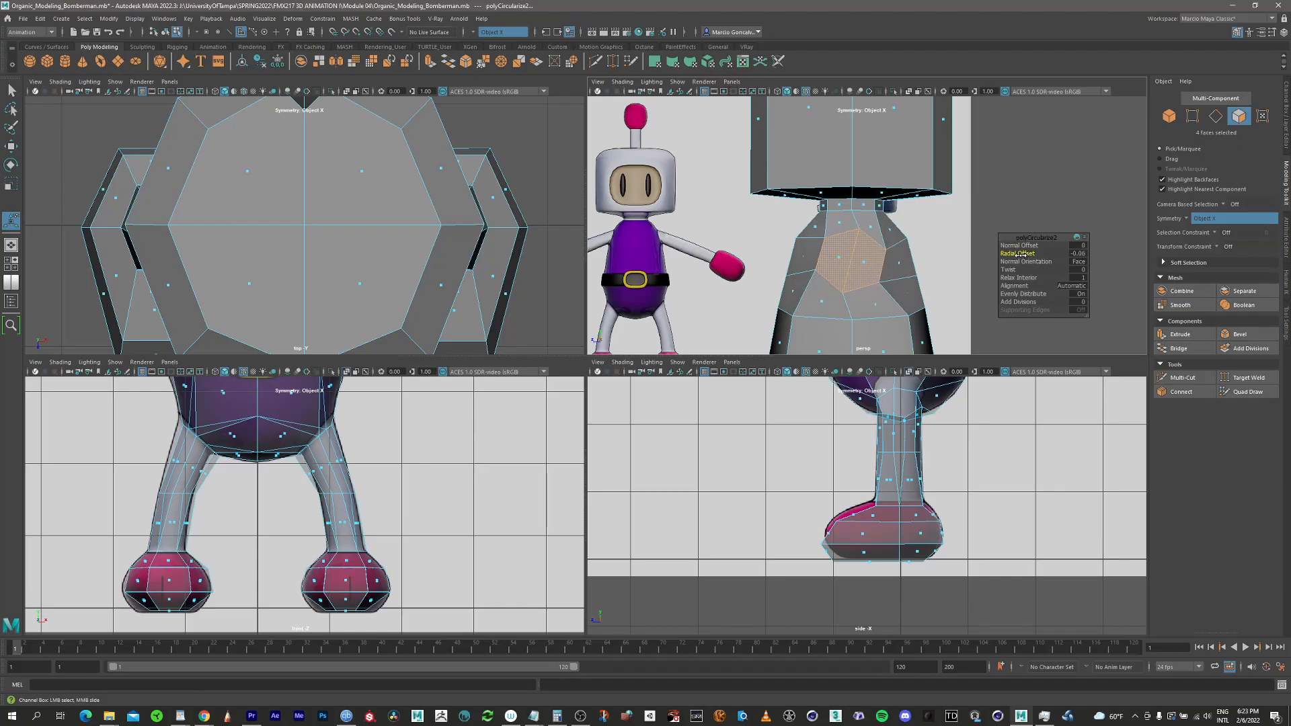
With the front view framed on the torso, try to push the circularized shoulder faces outward with a Normal Offset of 1
middle_click_drag(342, 436, 371, 586, "alt")
middle_click_drag(376, 447, 397, 502, "alt")
right_click_drag(411, 449, 447, 429, "alt")
middle_click_drag(418, 417, 390, 458, "alt")
right_click_drag(390, 457, 495, 409, "alt")
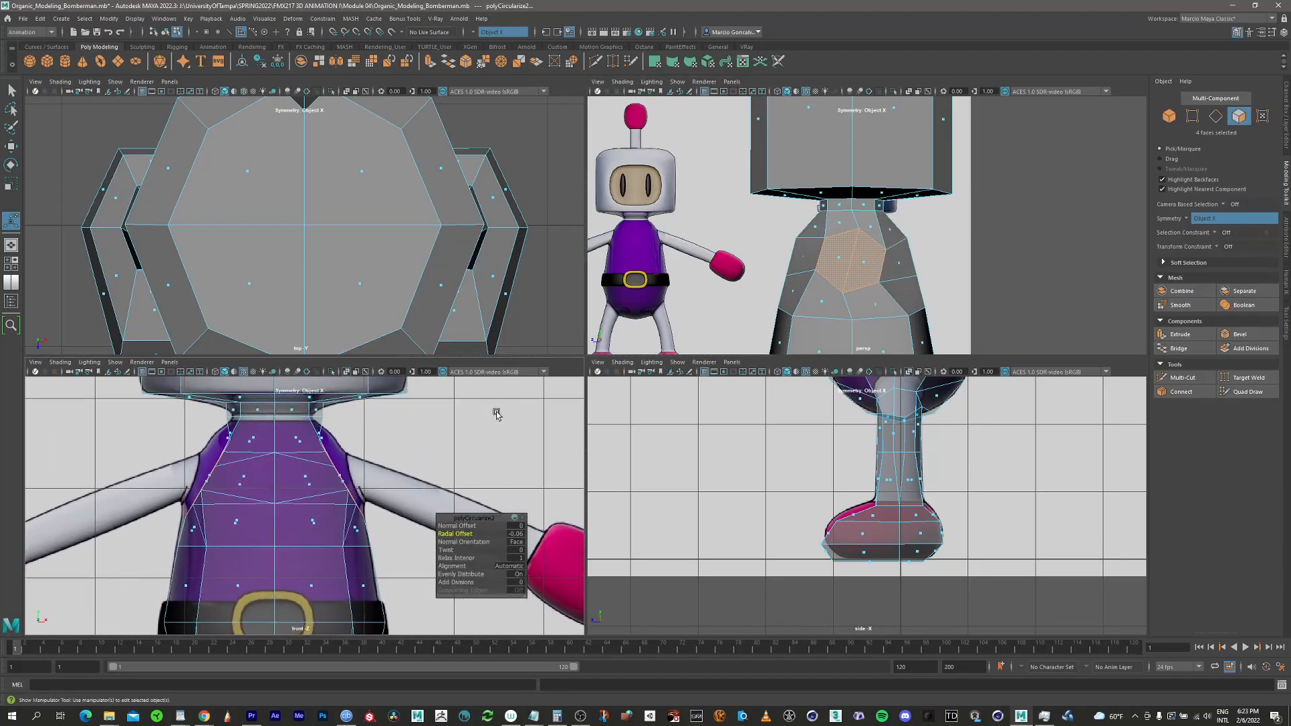
left_click_drag(458, 525, 529, 474)
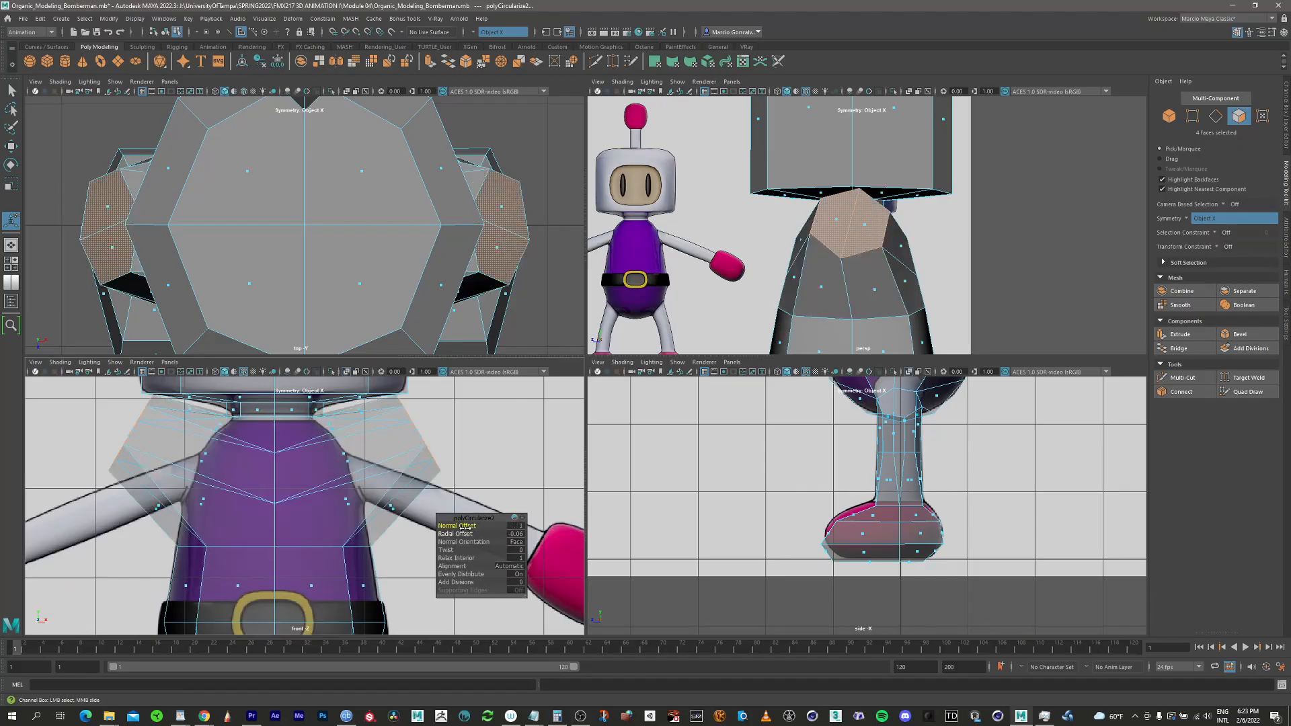
key("q")
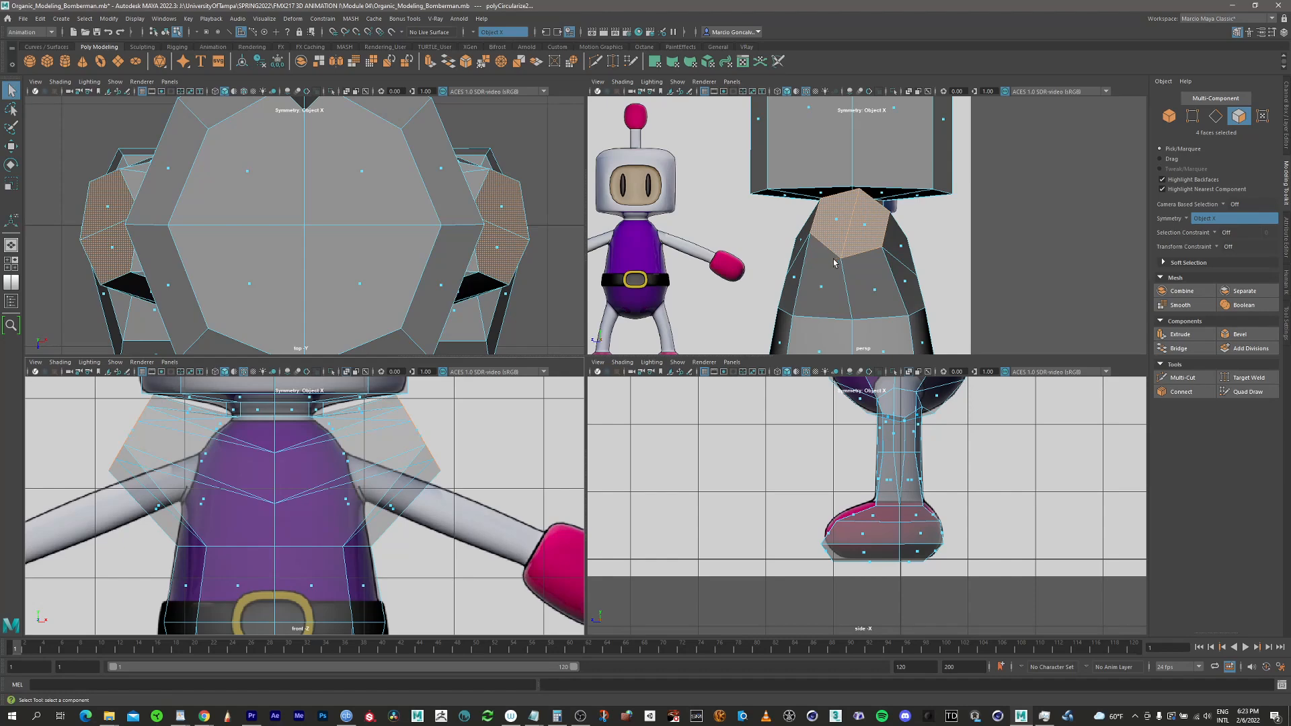
key("w")
key("ctrl+z")
key("ctrl+z")
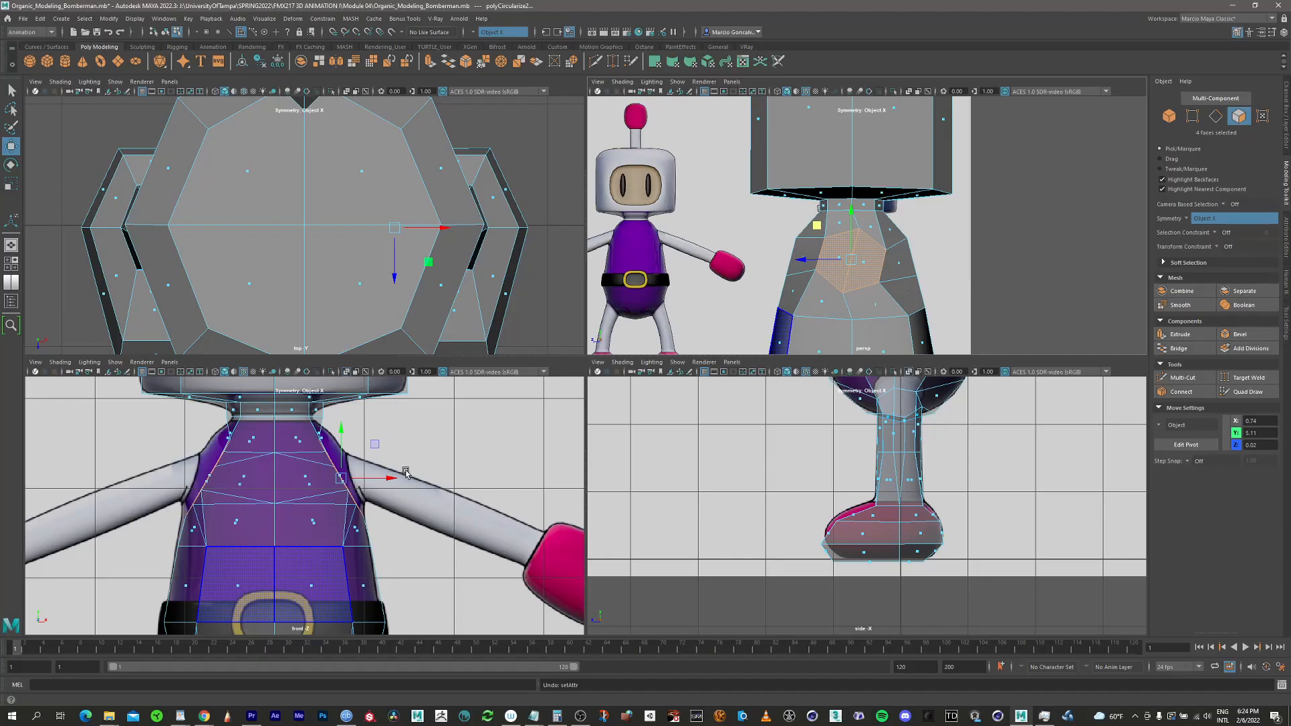
Set the Circularize Normal Offset to about 0.12 and rotate the shoulder faces to match the arm's slope and stand the hexagon upright
key("t")
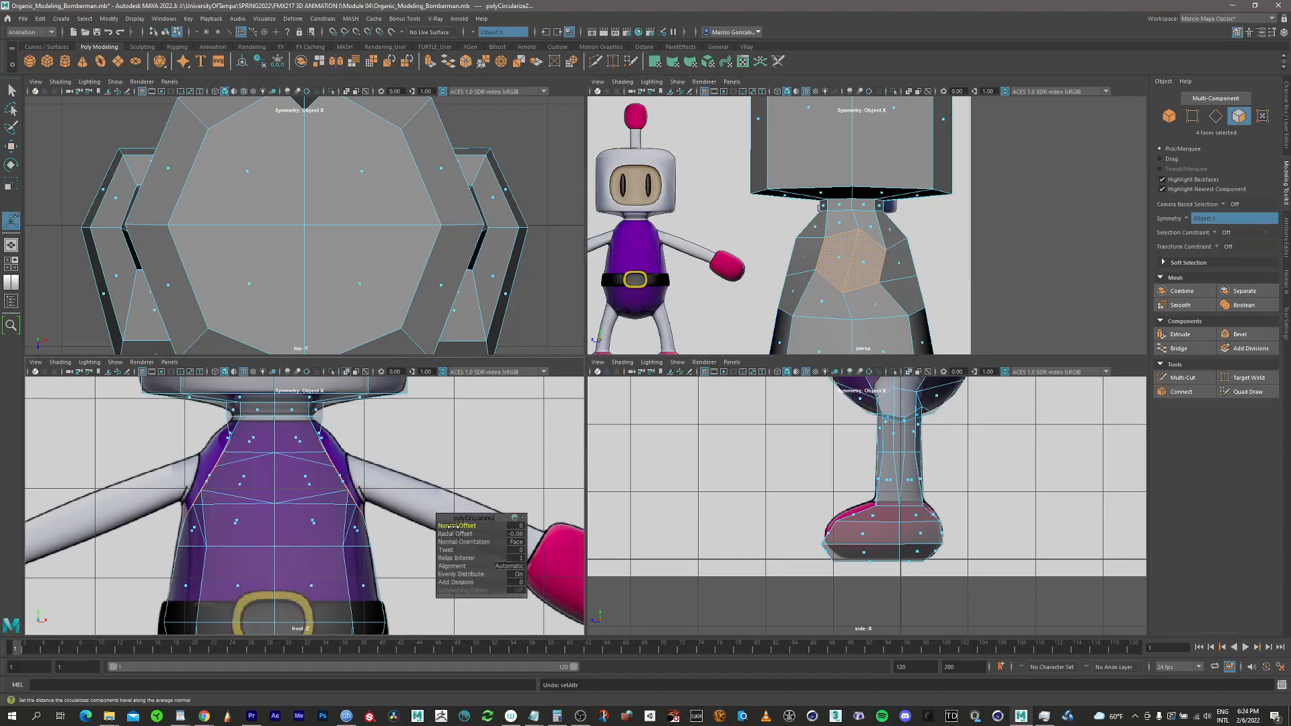
left_click_drag(450, 526, 454, 527)
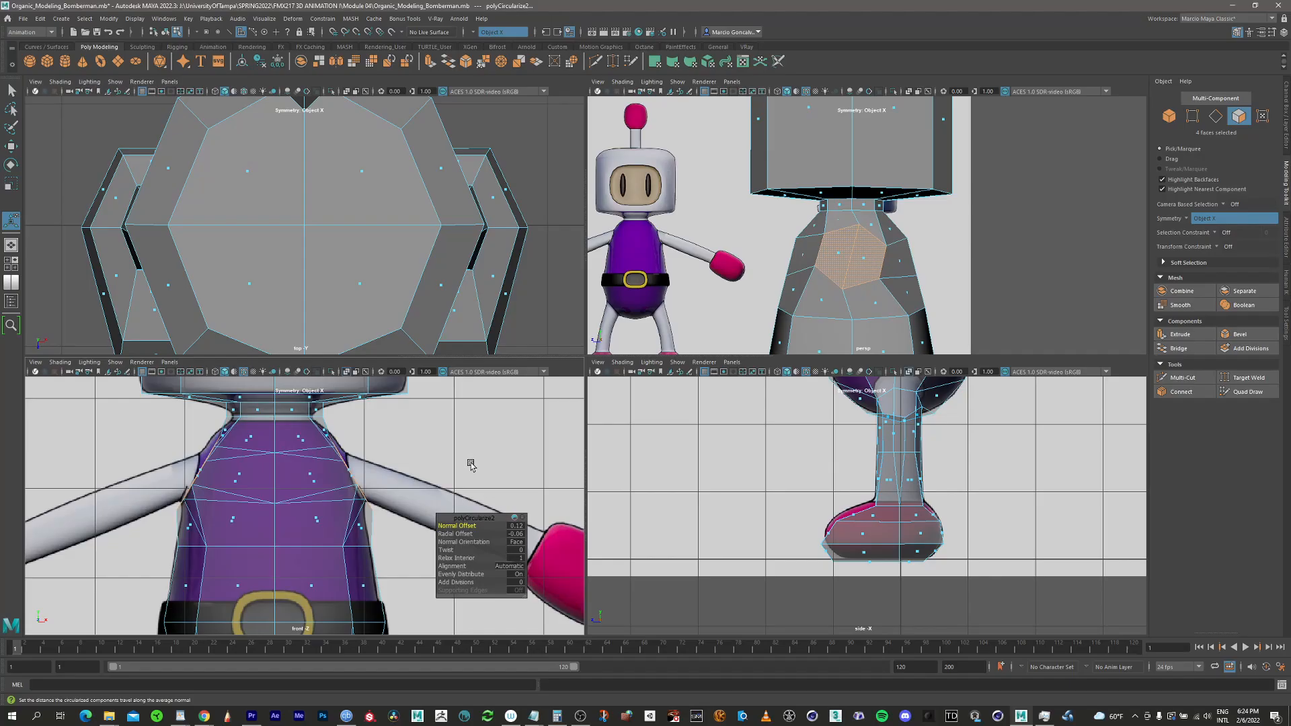
key("r")
key("e")
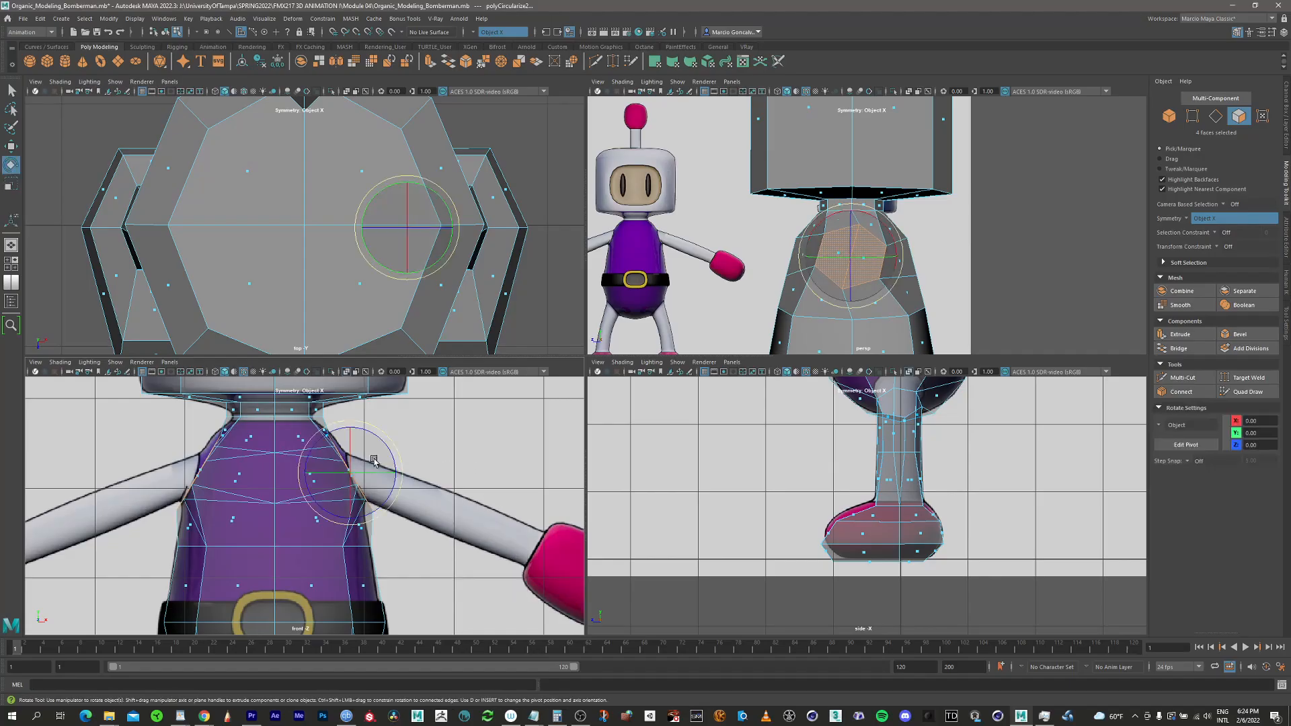
left_click_drag(390, 451, 400, 461)
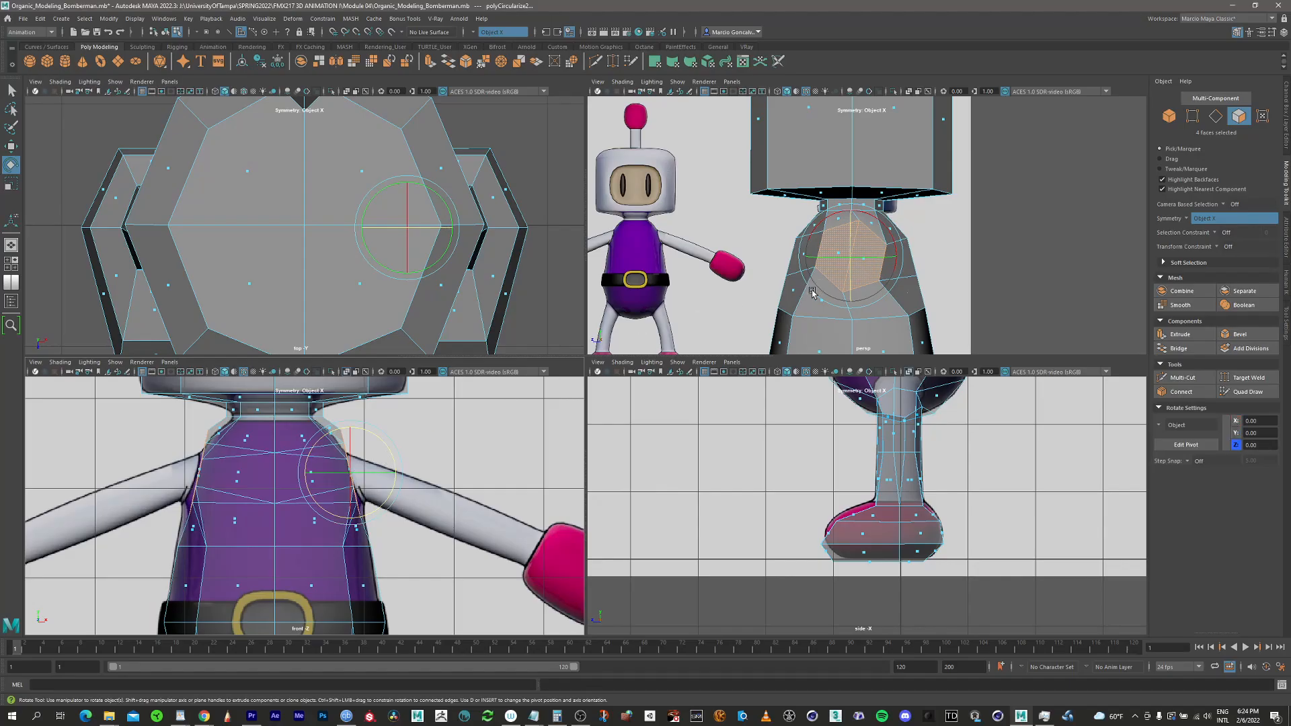
left_click_drag(812, 293, 823, 301)
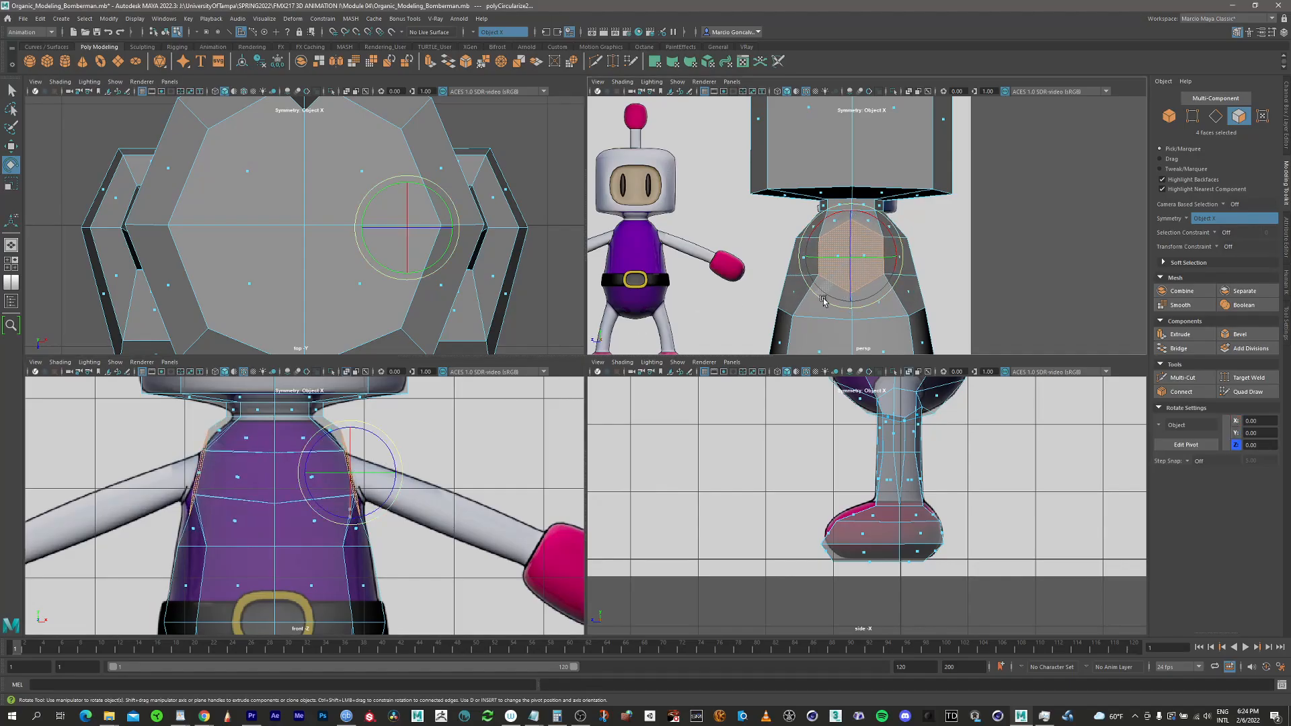
Scale the shoulder faces down to the reference arm's thickness and extrude them along the upper arm to about X 1.80, Y 4.76
key("r")
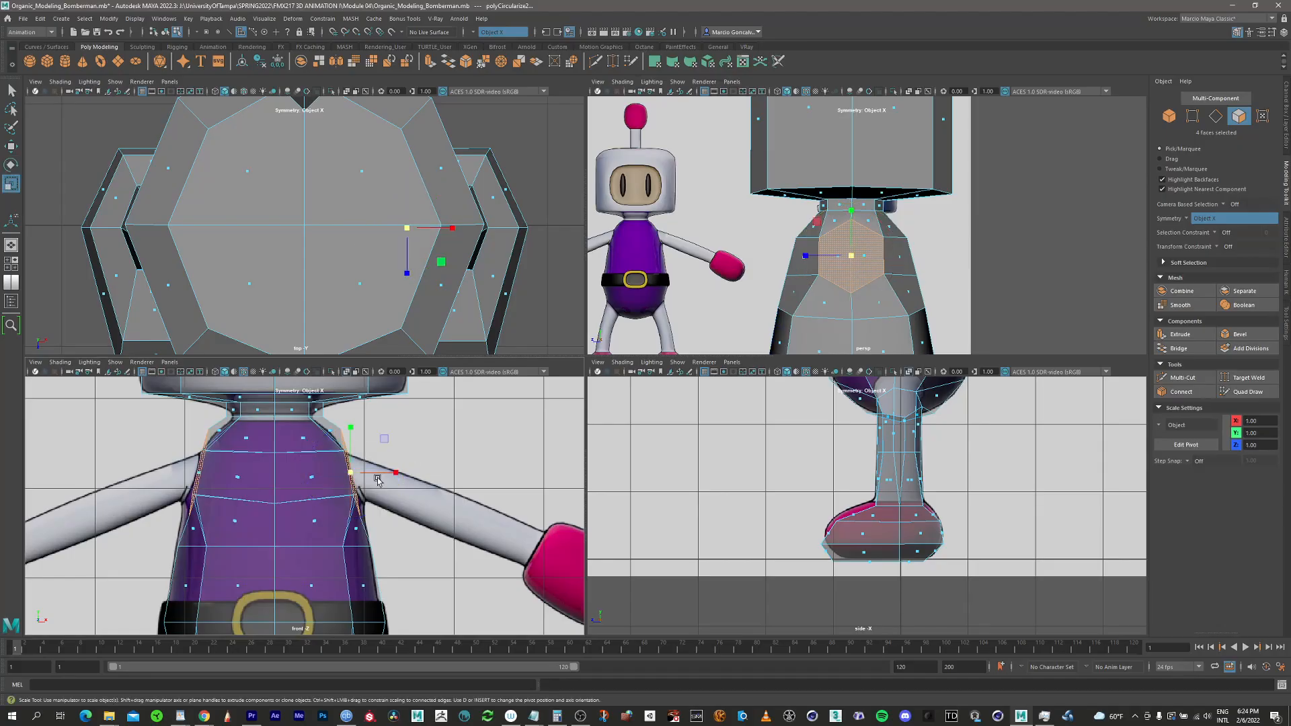
left_click_drag(352, 475, 329, 486)
mouse_move(416, 437)
middle_mouse_down("alt")
mouse_move(395, 426)
mouse_move(426, 421)
middle_mouse_up("alt")
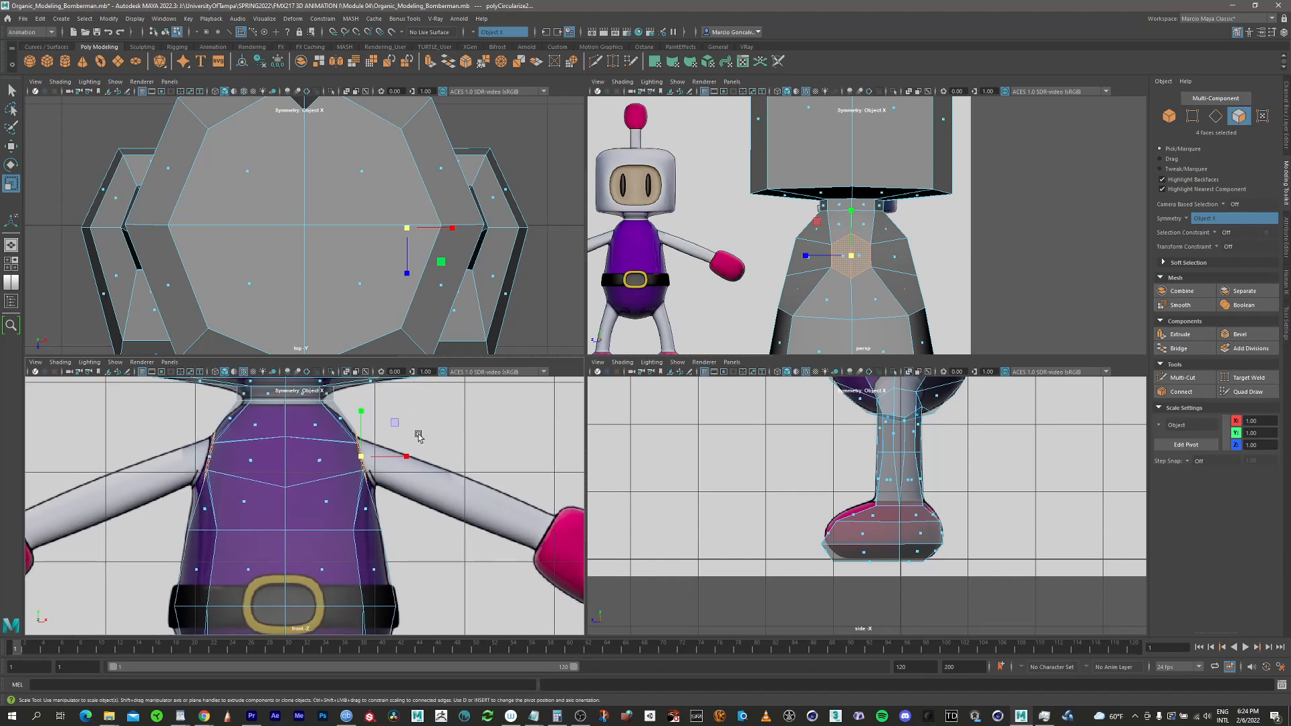
key("w")
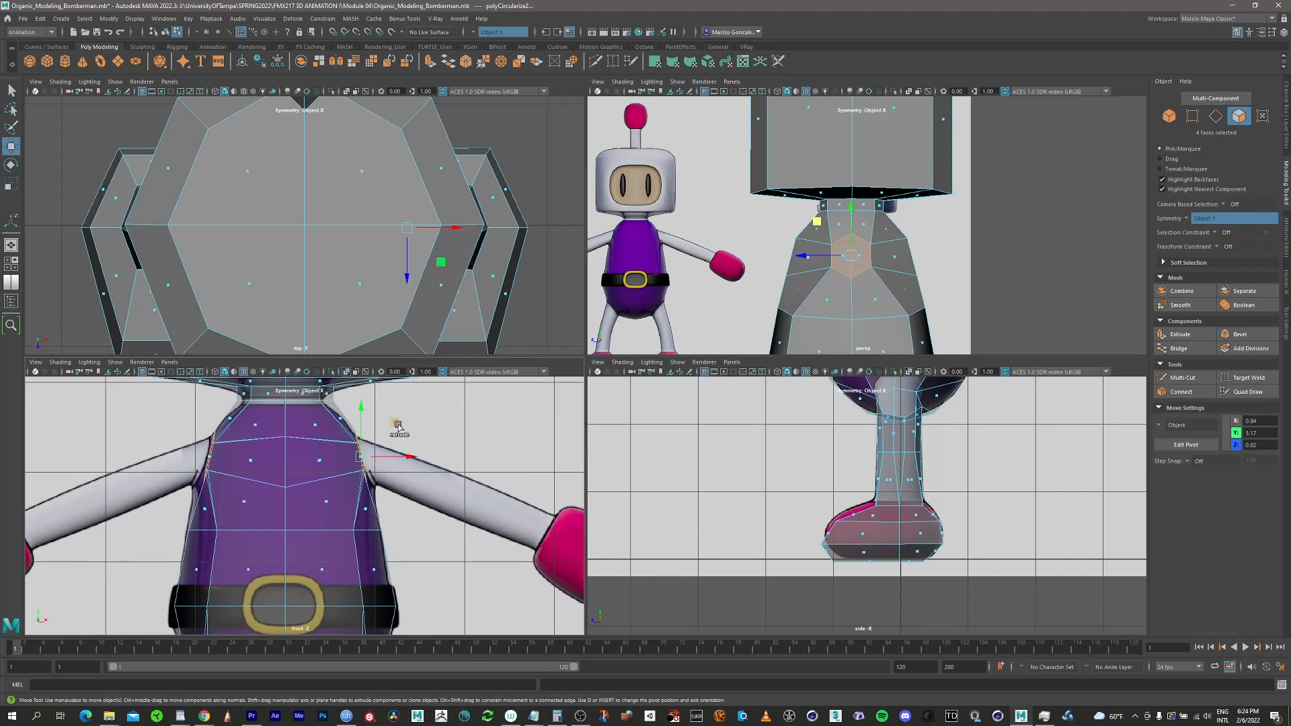
middle_click_drag(397, 425, 483, 461, "shift")
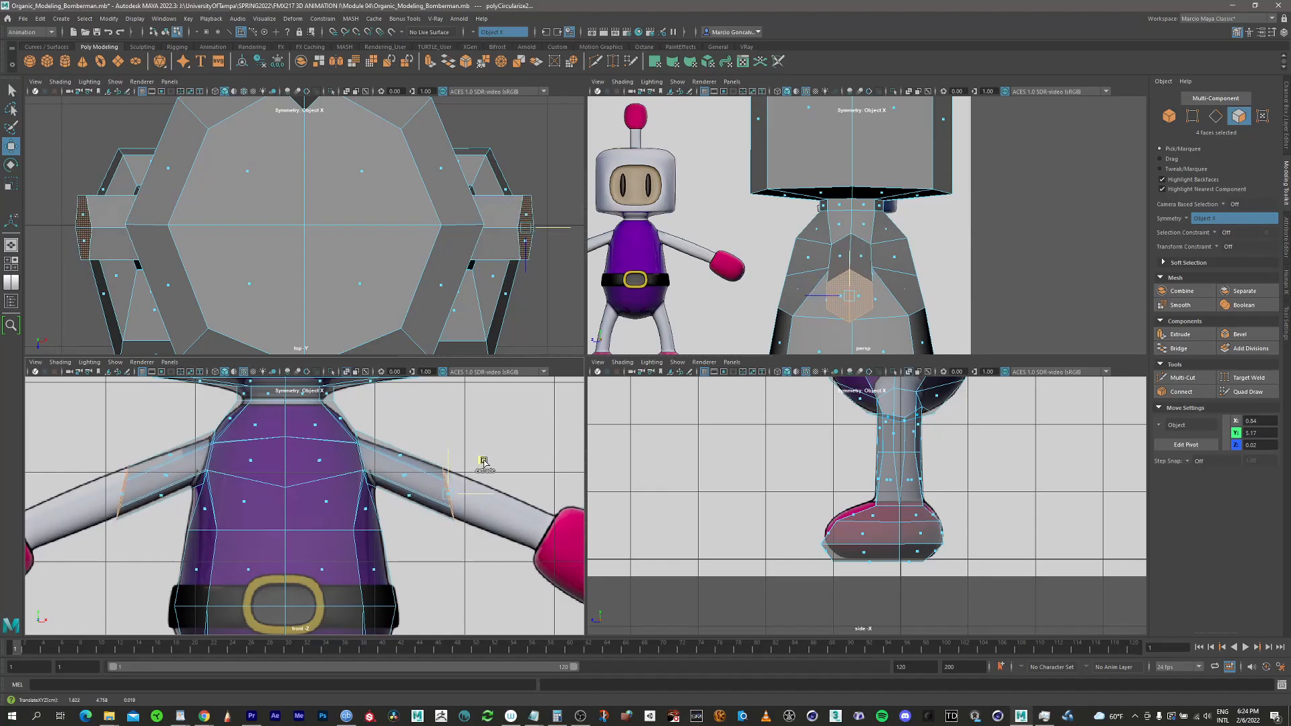
In the front view, select the end vertices of the extruded arms and flatten them along X into a vertical line
key("space")
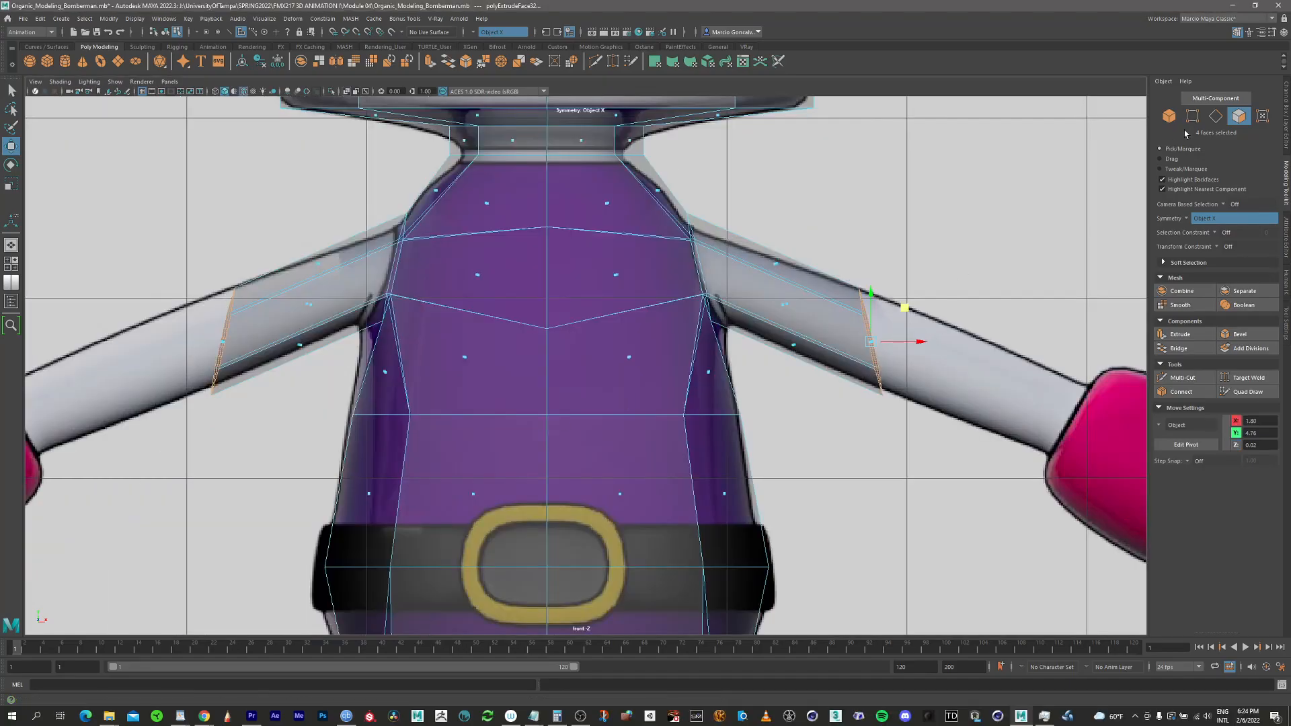
left_click(1191, 117)
left_click_drag(916, 443, 914, 440)
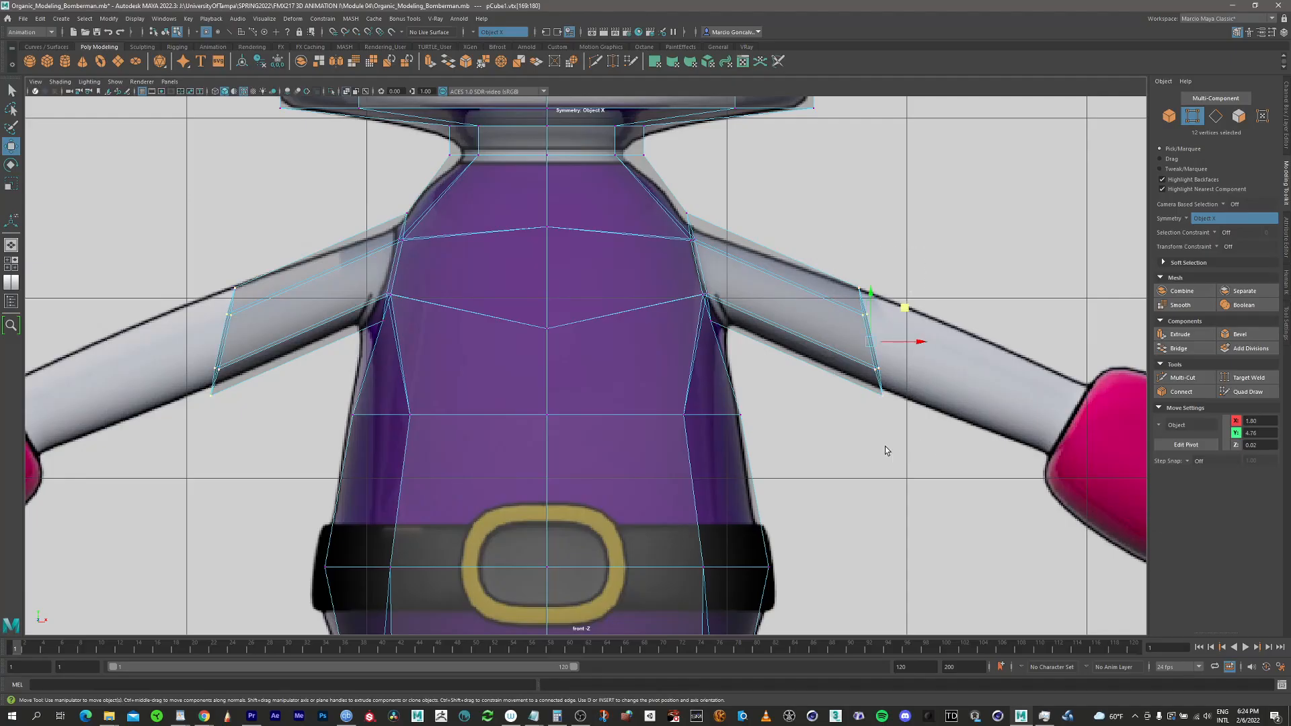
key("r")
left_click_drag(910, 342, 810, 338)
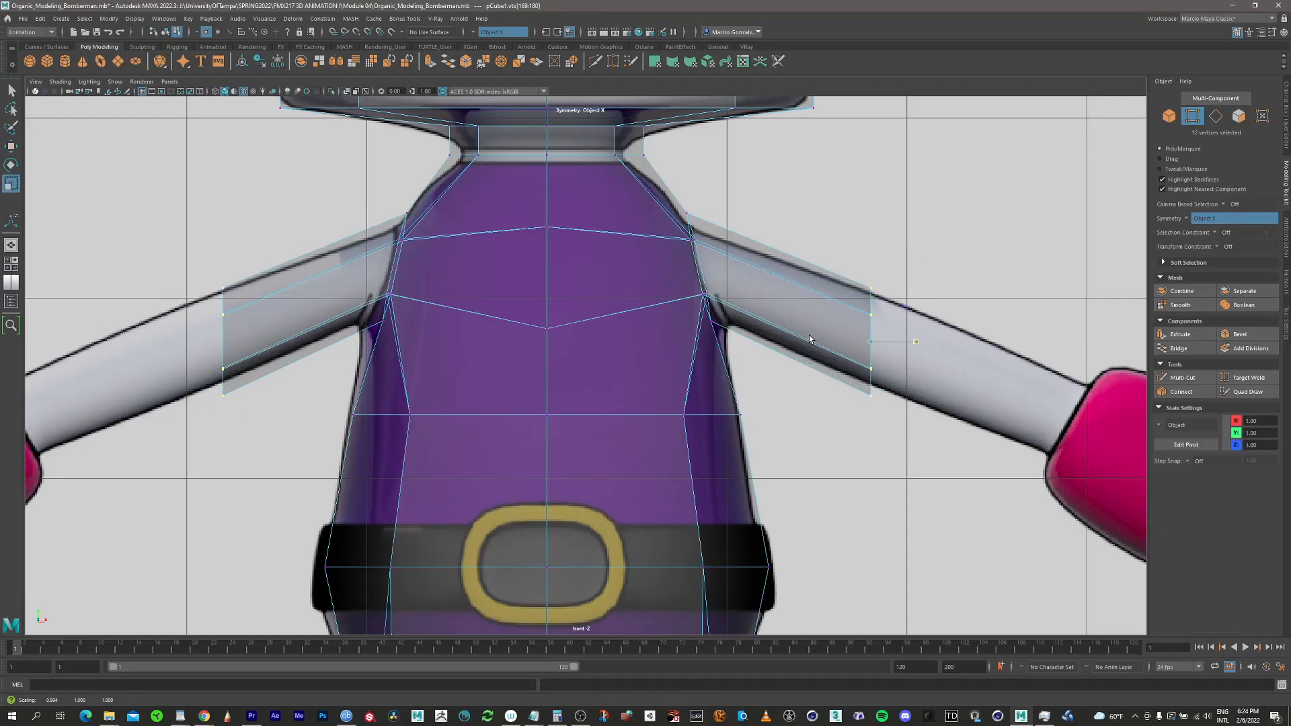
Rotate the flattened arm-end vertices in the front view until they stand perpendicular to the reference arm
key("space")
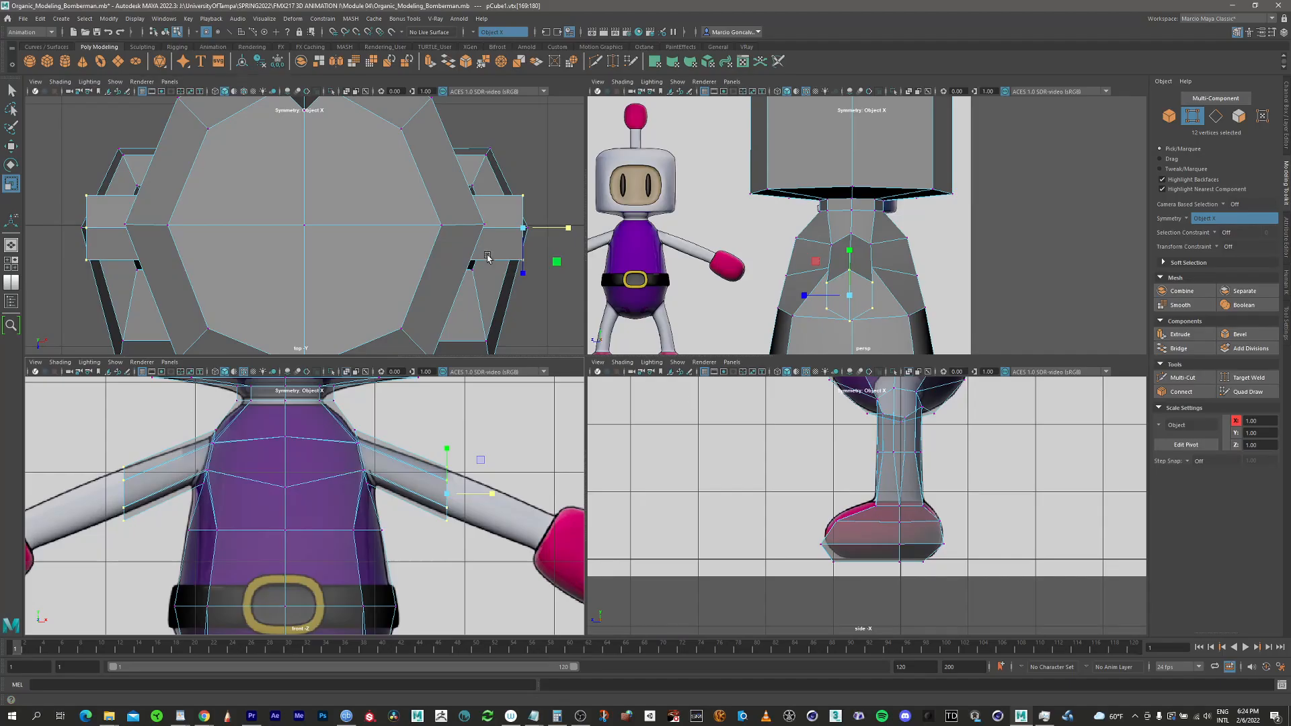
scroll(487, 258, "down", 3)
scroll(487, 257, "up", 3)
key("space")
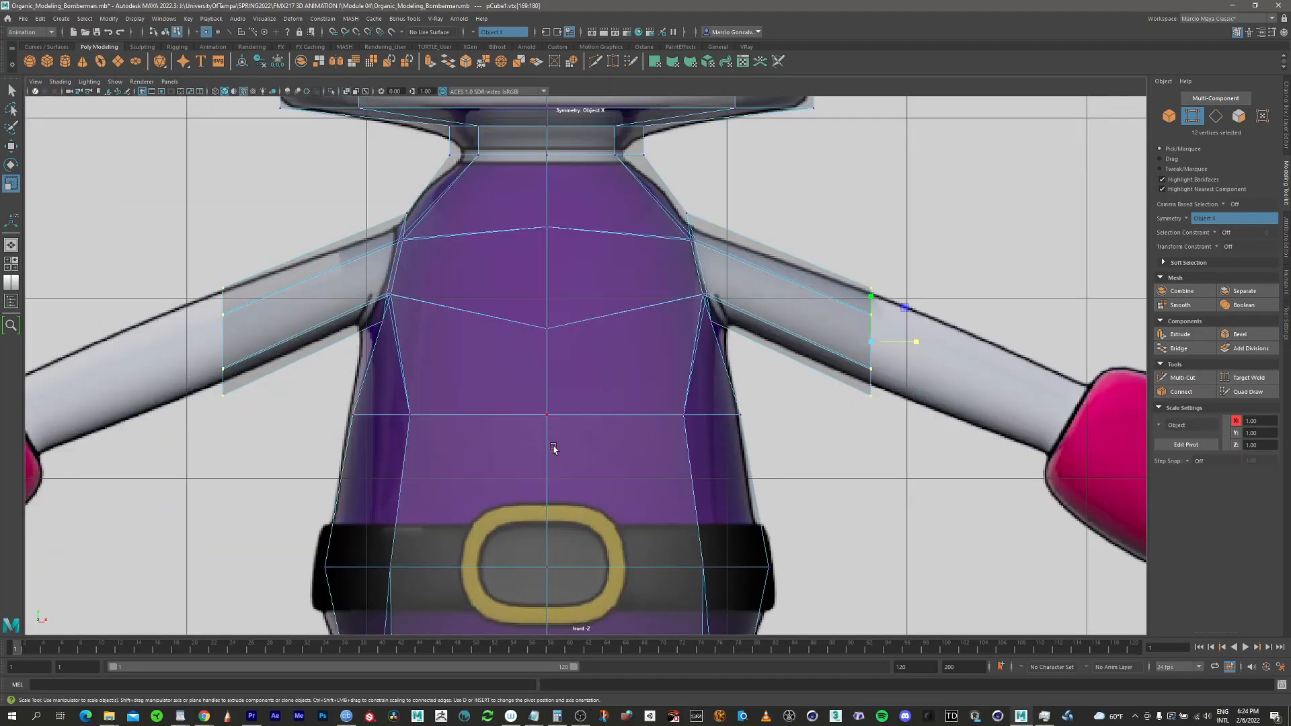
key("e")
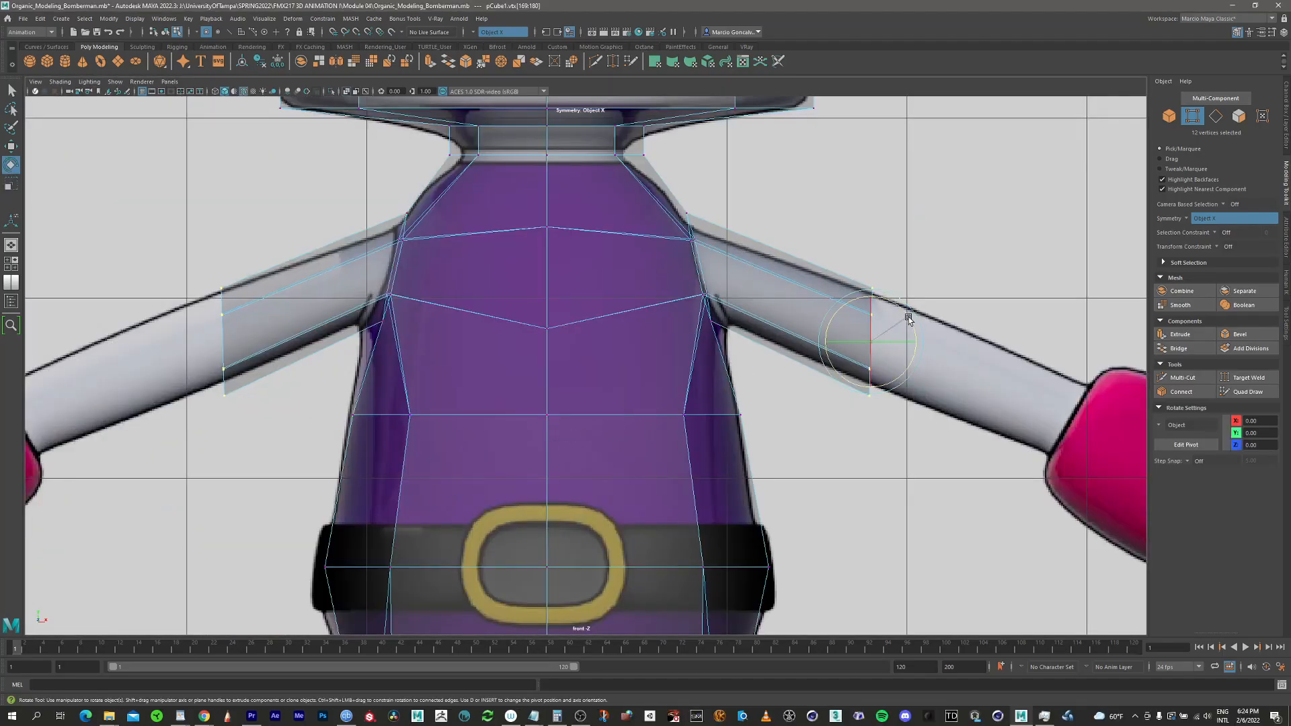
left_click_drag(908, 314, 922, 331)
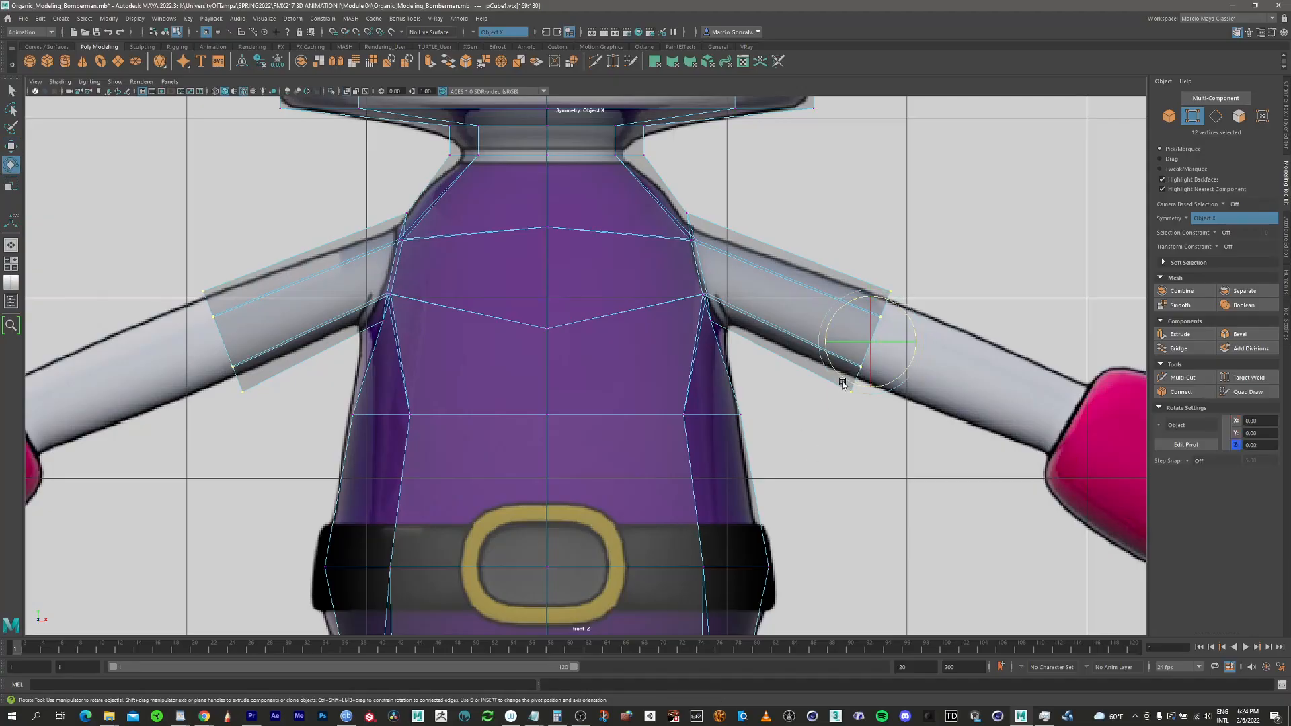
Set the scale axis orientation to Component and scale the arm-end vertices down to the thickness of the reference arm
key("w")
key("r")
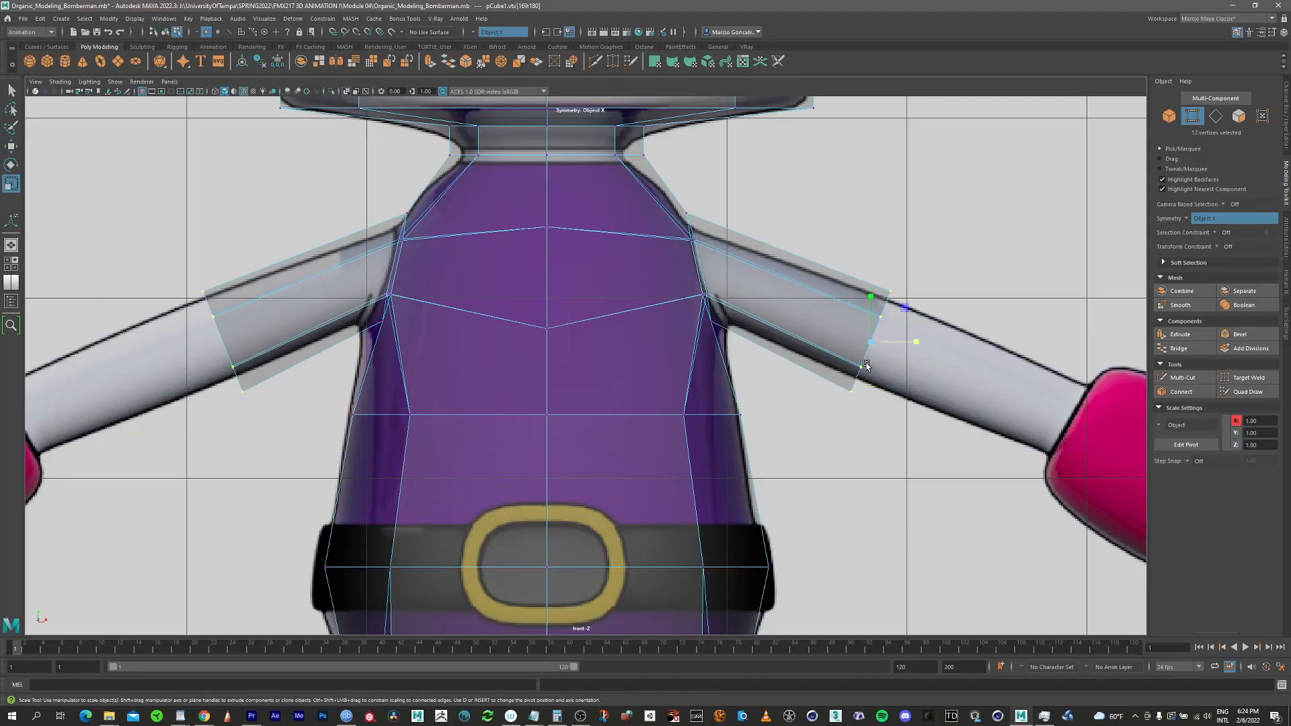
left_click(1164, 426)
left_click(1179, 454)
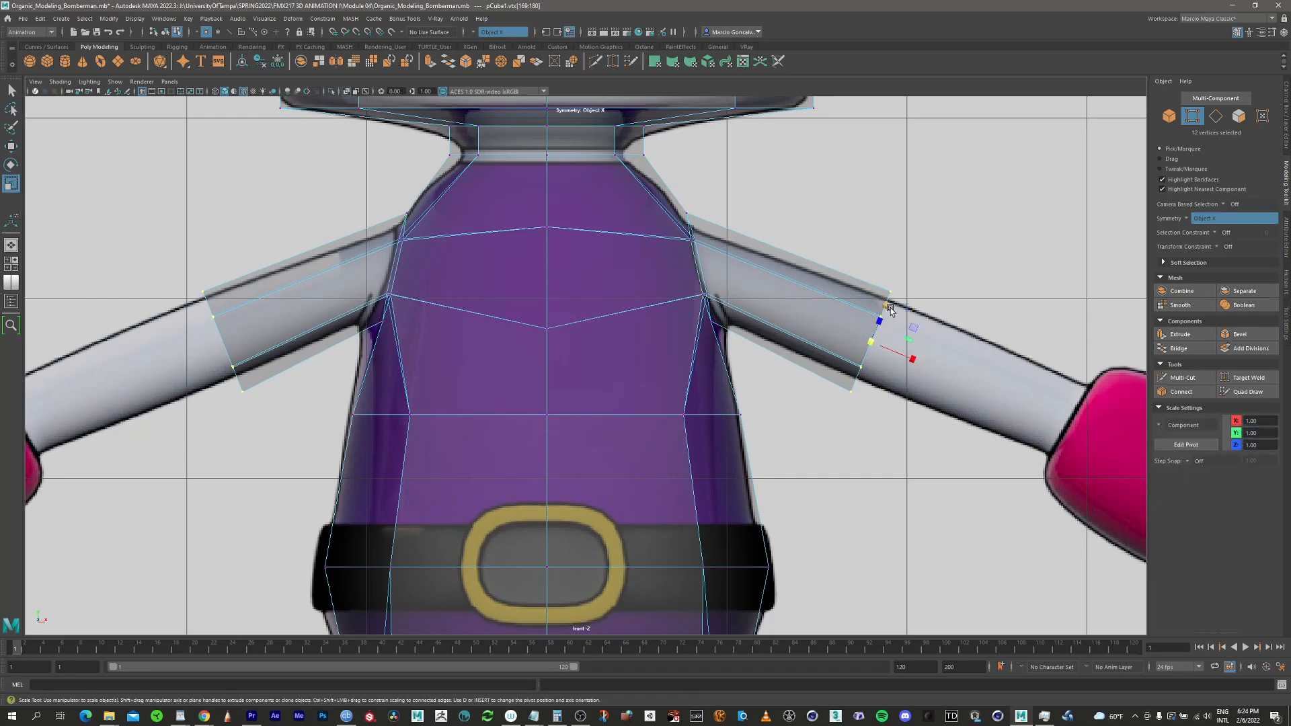
left_click_drag(888, 308, 860, 370)
key("ctrl+z")
key("w")
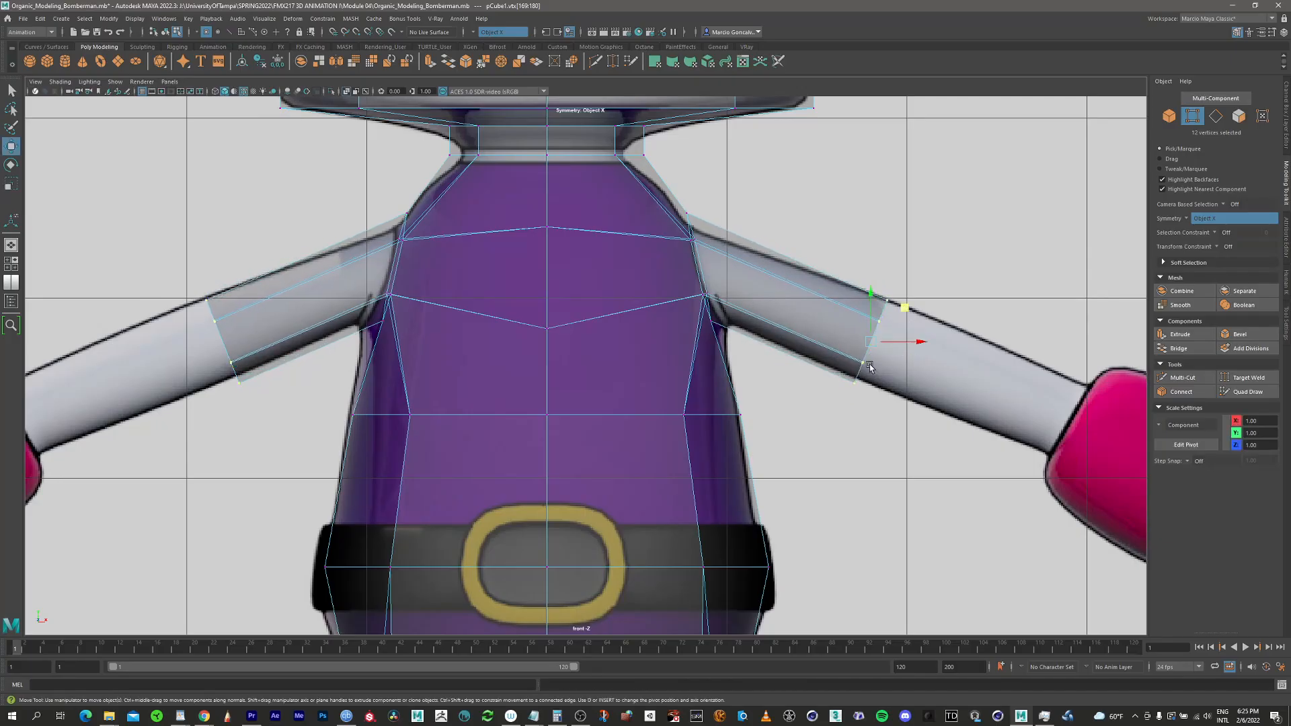
Set the Scale tool's axis orientation back to Object
left_click_drag(905, 308, 906, 307)
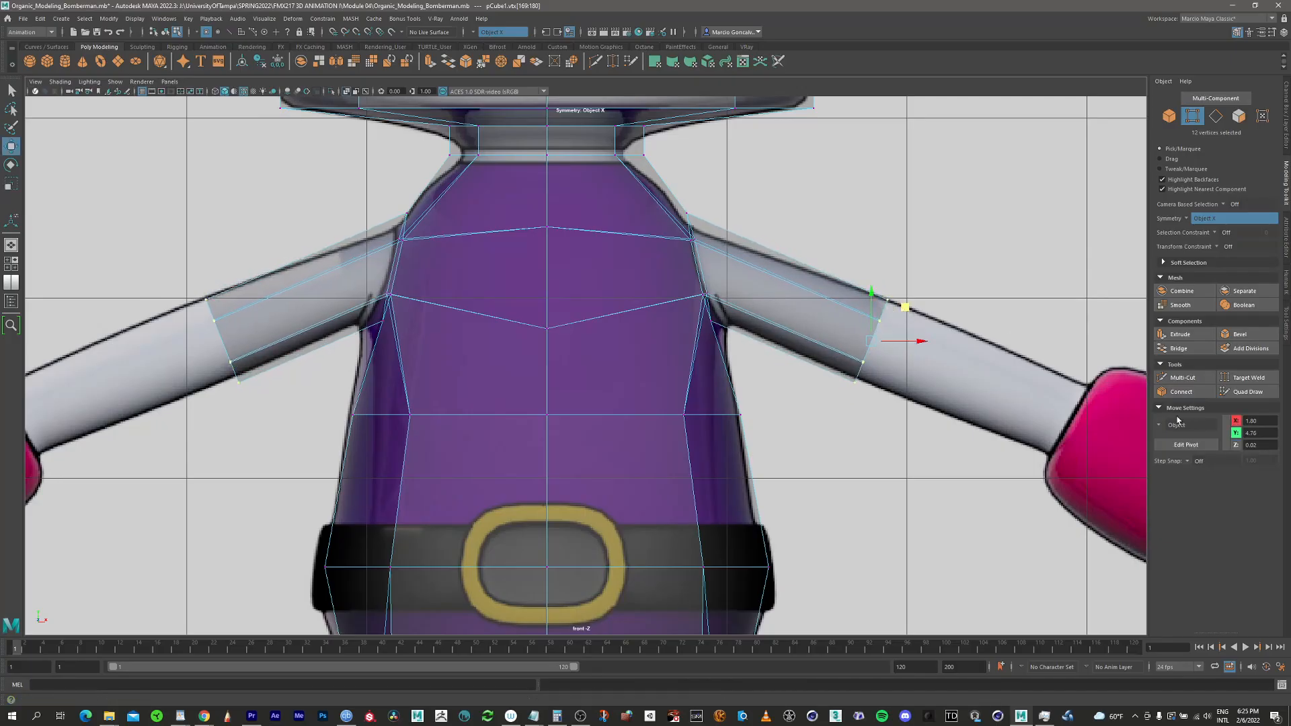
key("r")
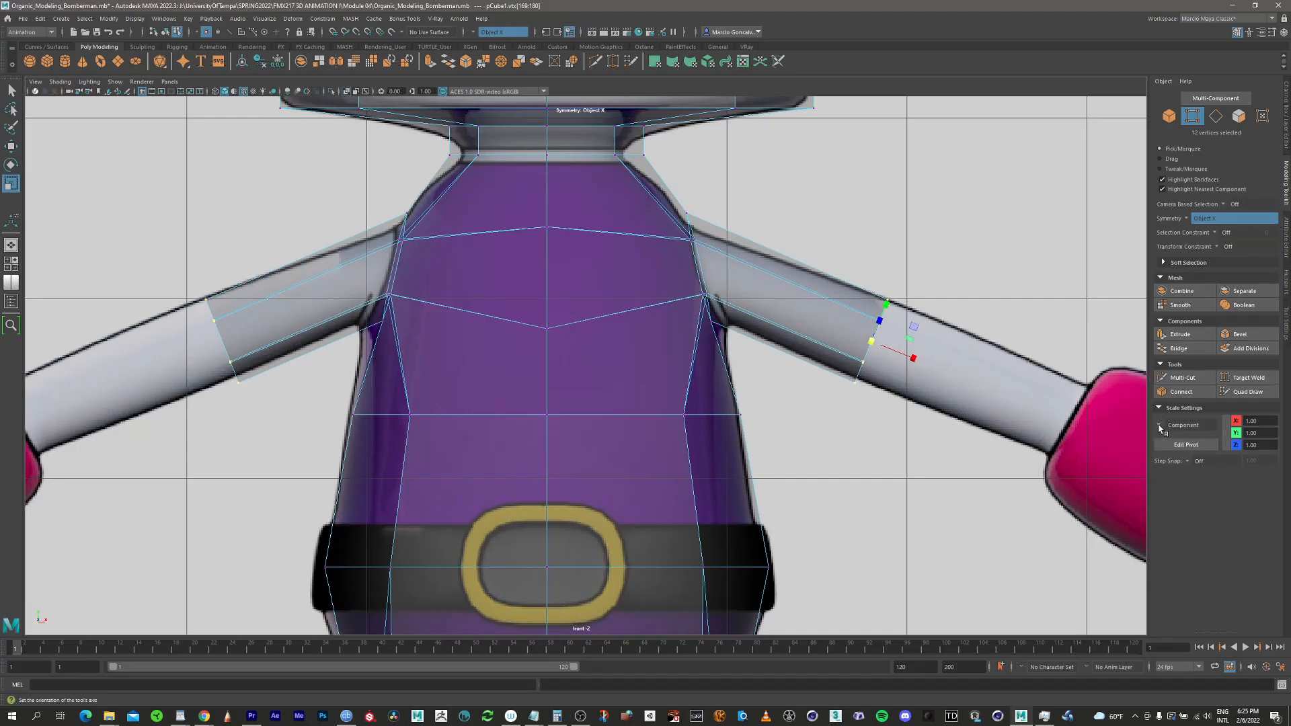
left_click(1159, 428)
left_click(1179, 432)
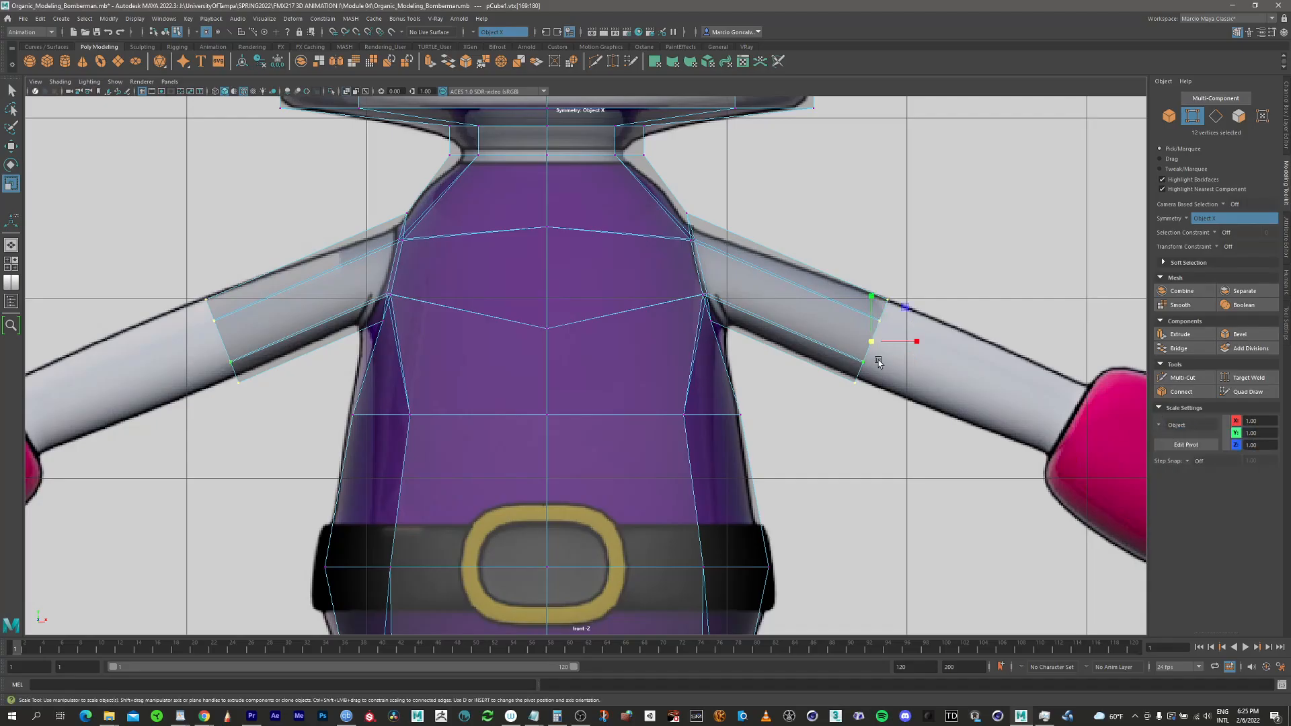
In the front view, extrude the arm-end faces along the reference arm to the wrist at about X 2.89, Y 4.33
left_click(1238, 116)
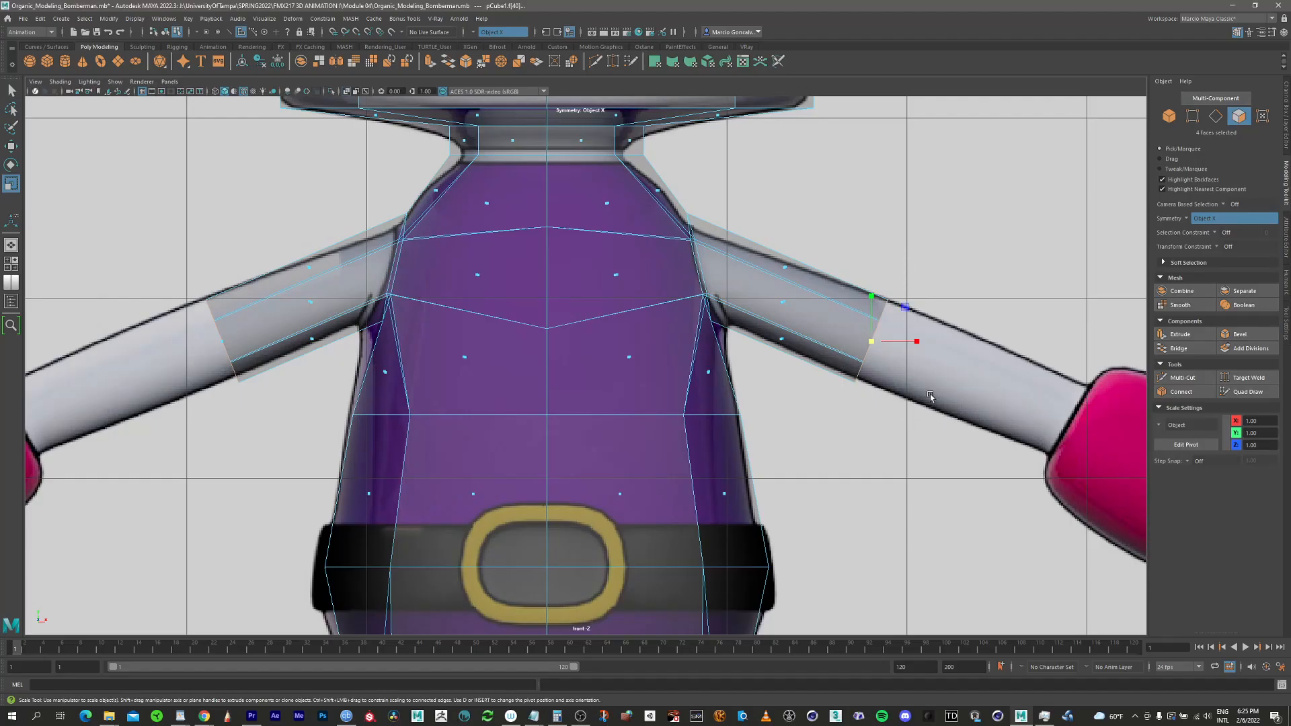
key("space")
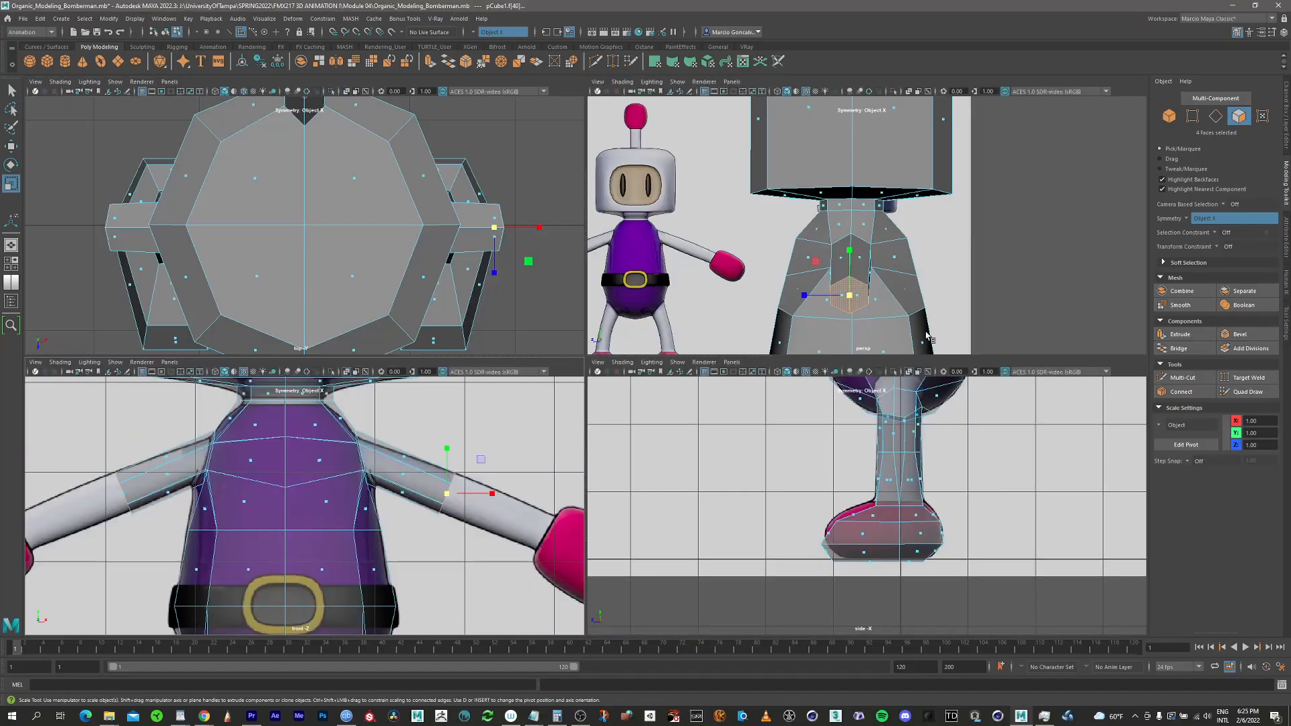
scroll(446, 444, "down", 4)
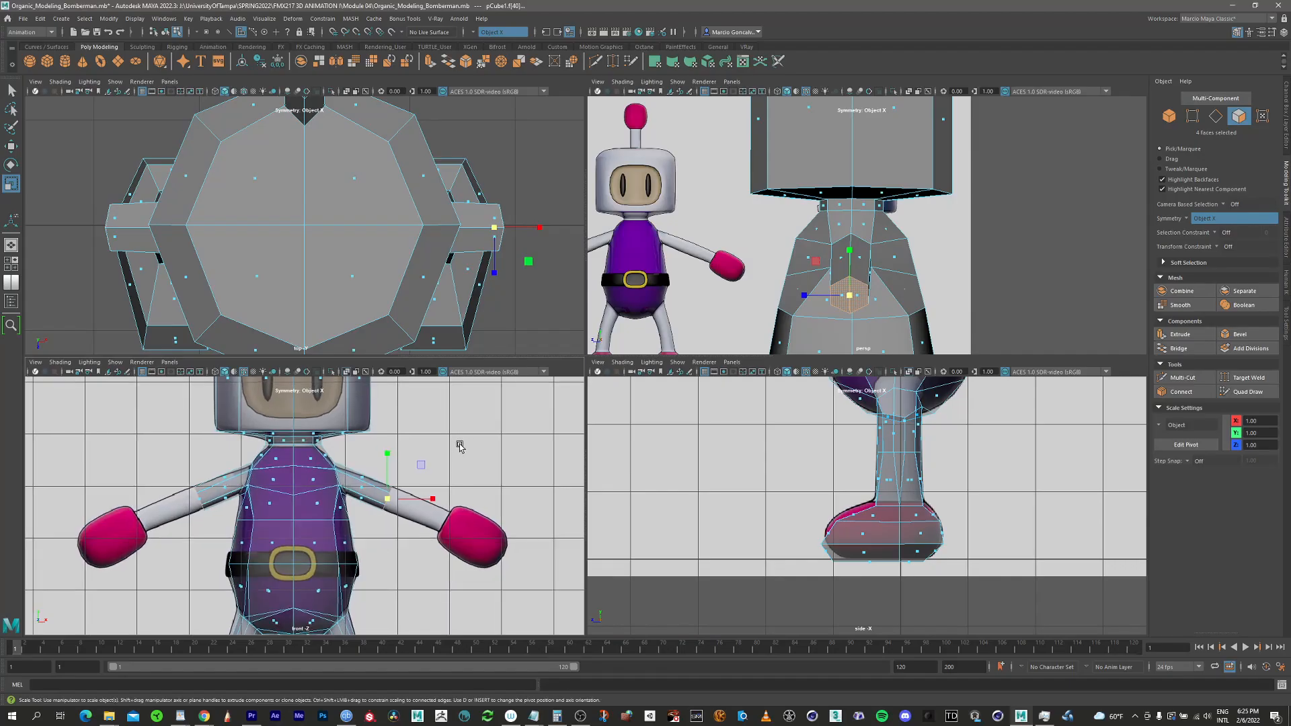
key("space")
key("w")
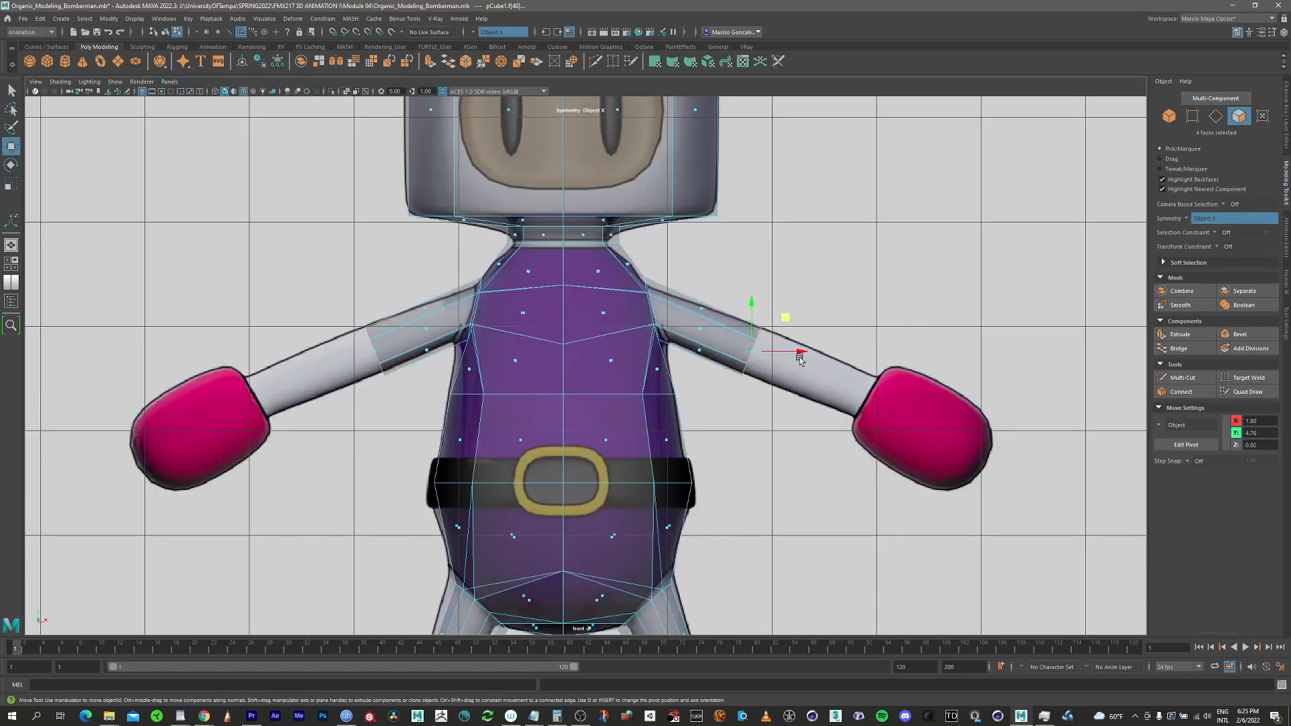
middle_click_drag(787, 318, 900, 362, "shift")
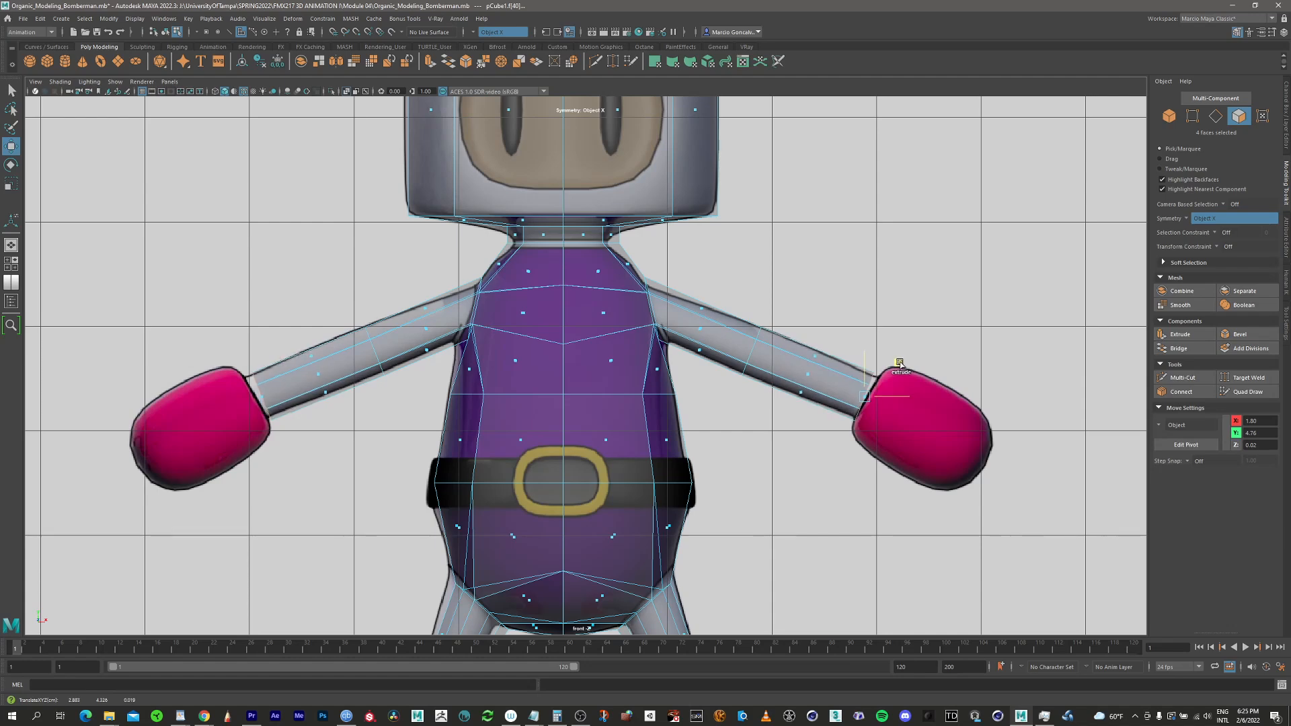
Extrude the wrist faces in several sections through the reference hand to its tip at about X 4.02, Y 3.69
scroll(1072, 297, "up", 3)
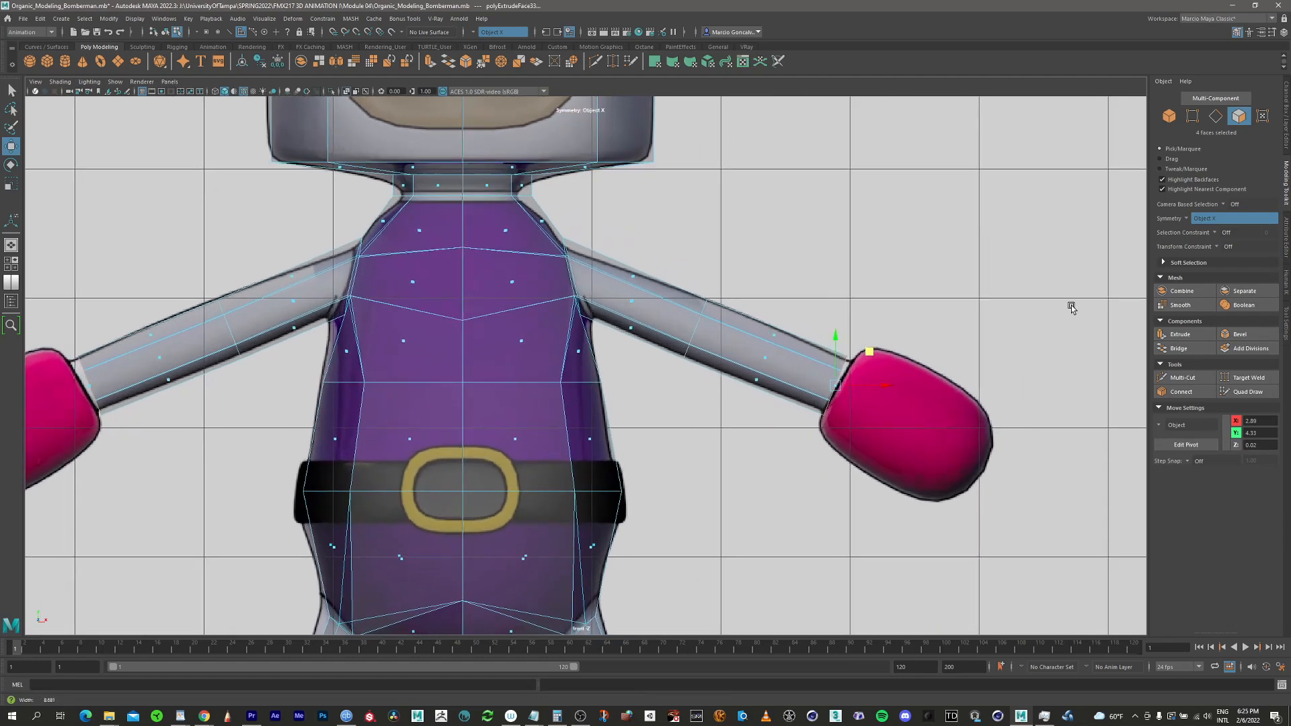
key("r")
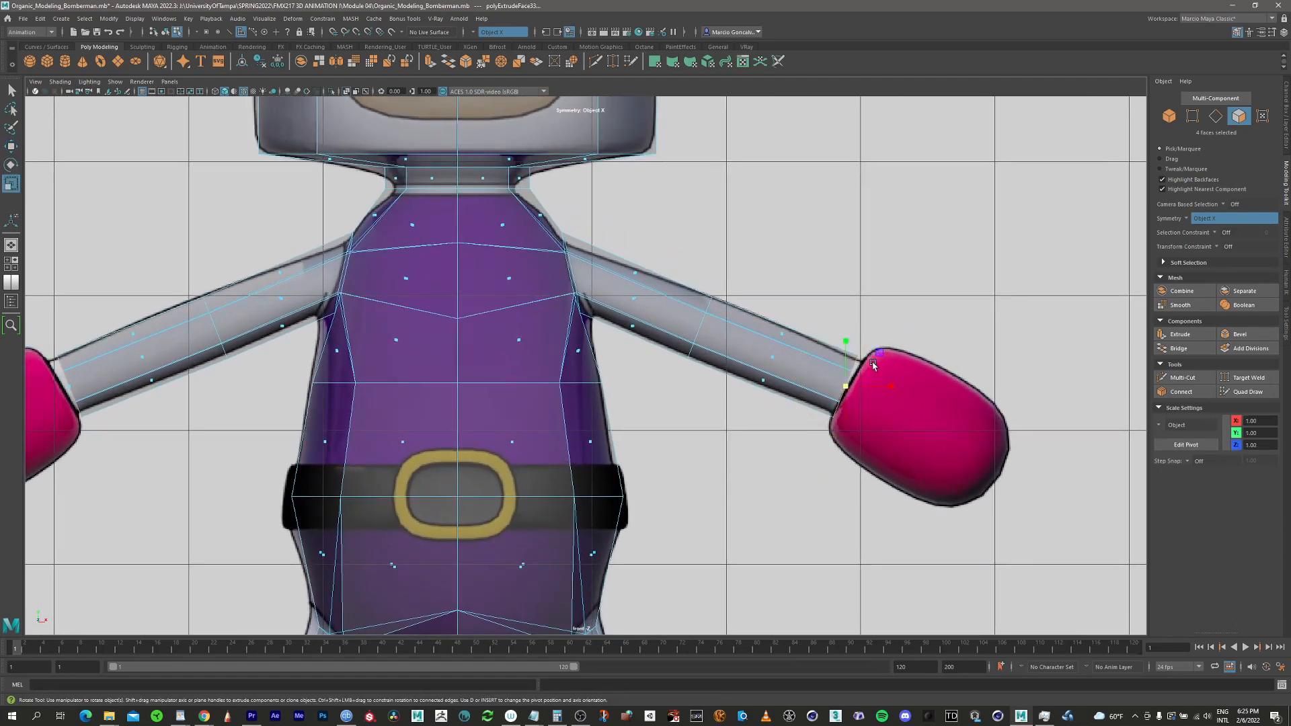
key("e")
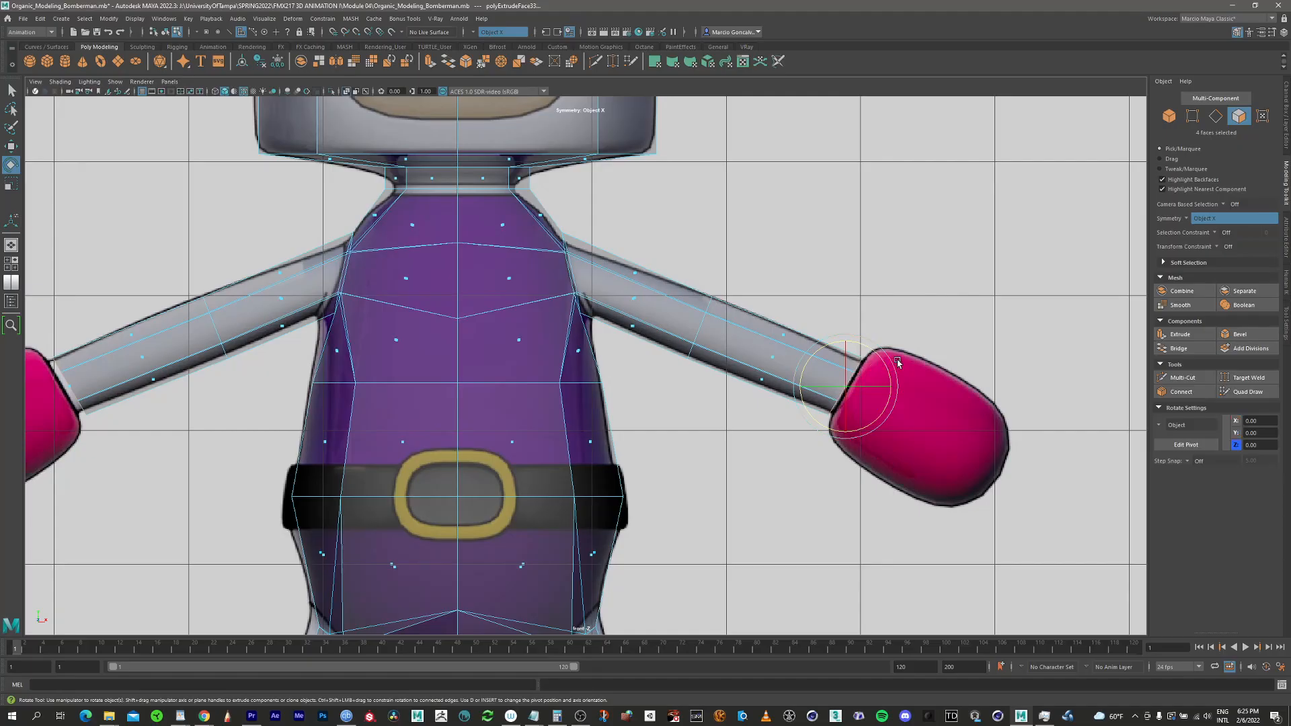
scroll(873, 365, "down", 2)
scroll(844, 400, "up", 3)
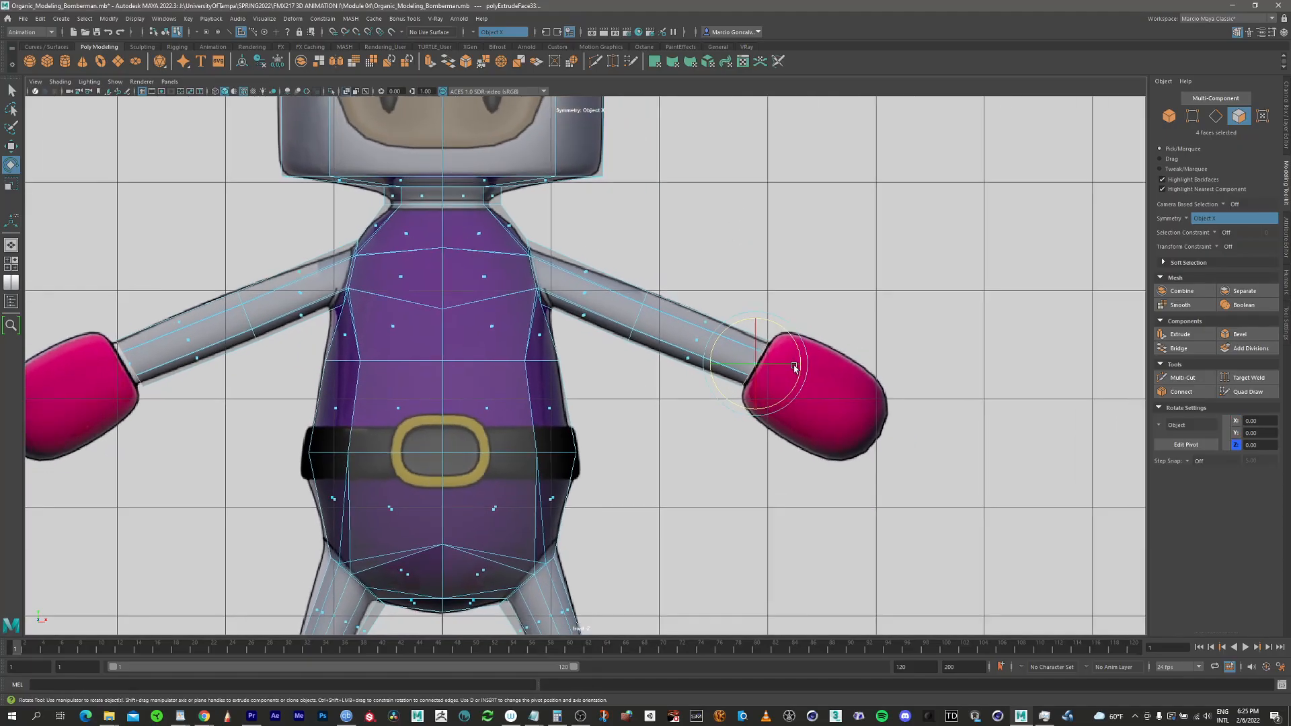
key("w")
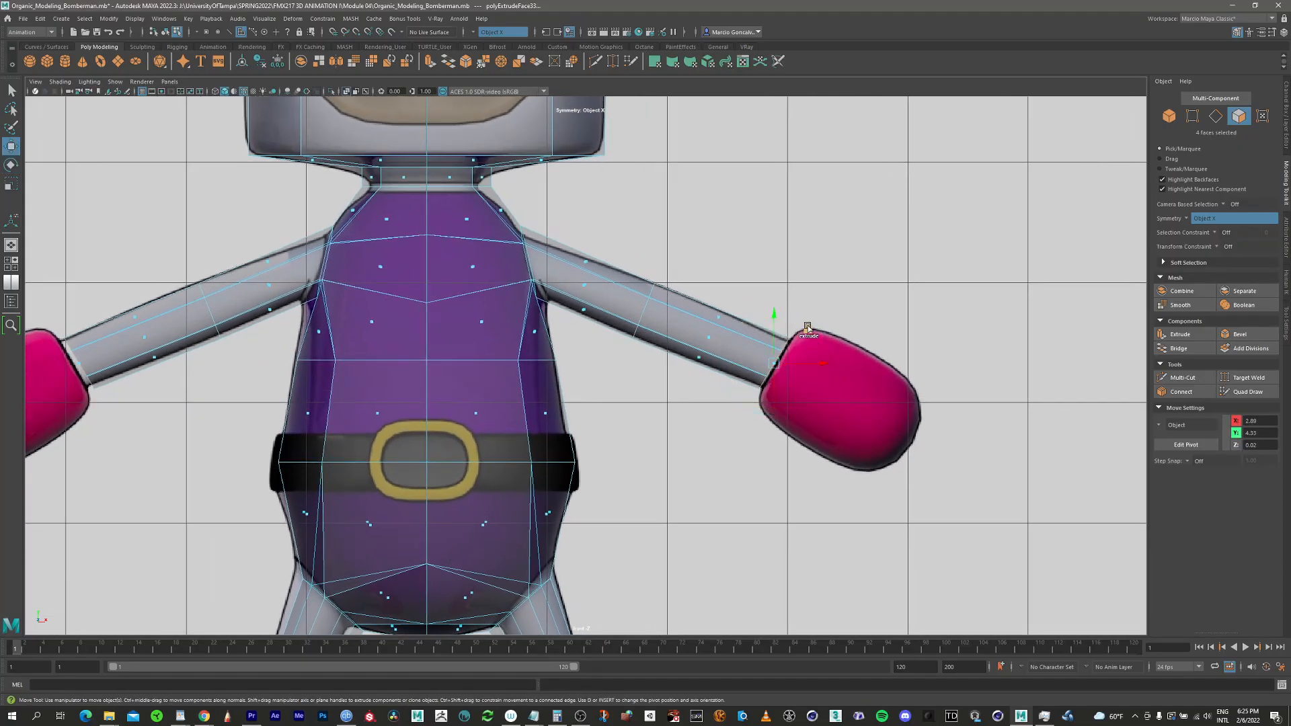
left_click_drag(808, 331, 943, 404, "shift")
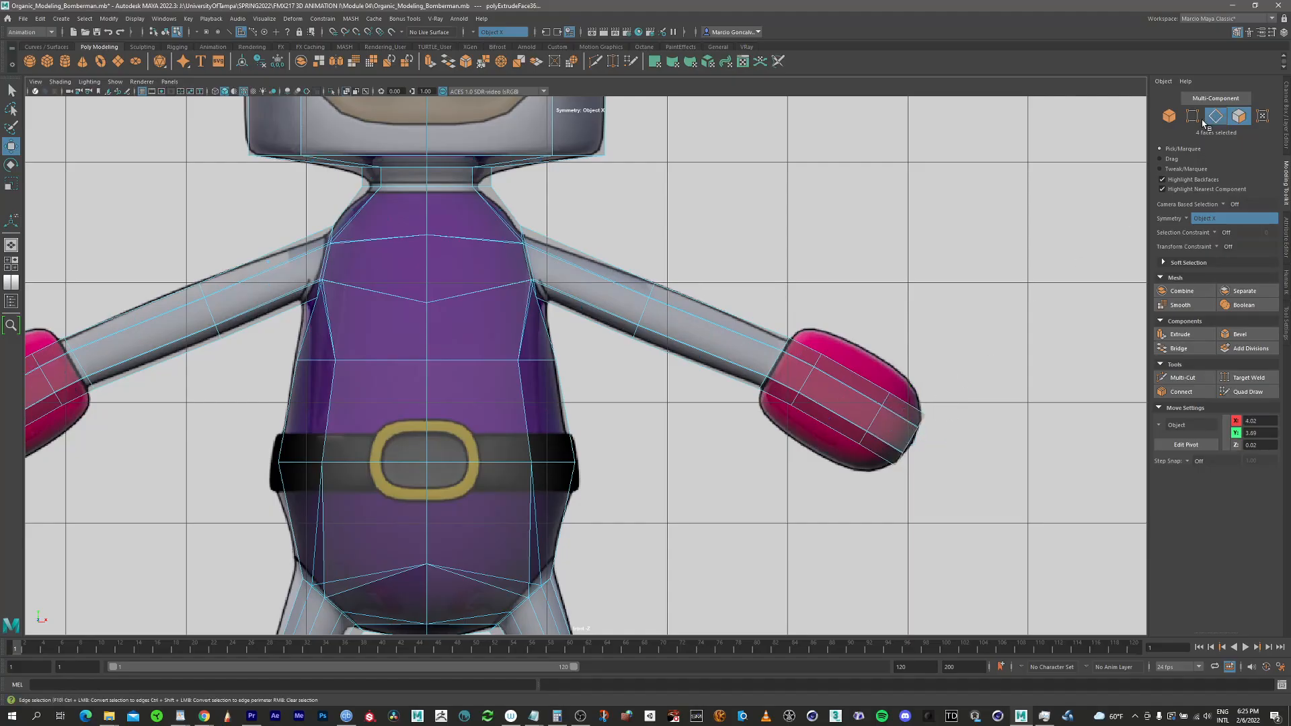
Select the edge loop nearest the wrist on the hands and scale it up to the reference hand's outline
key("F10")
double_click(807, 382)
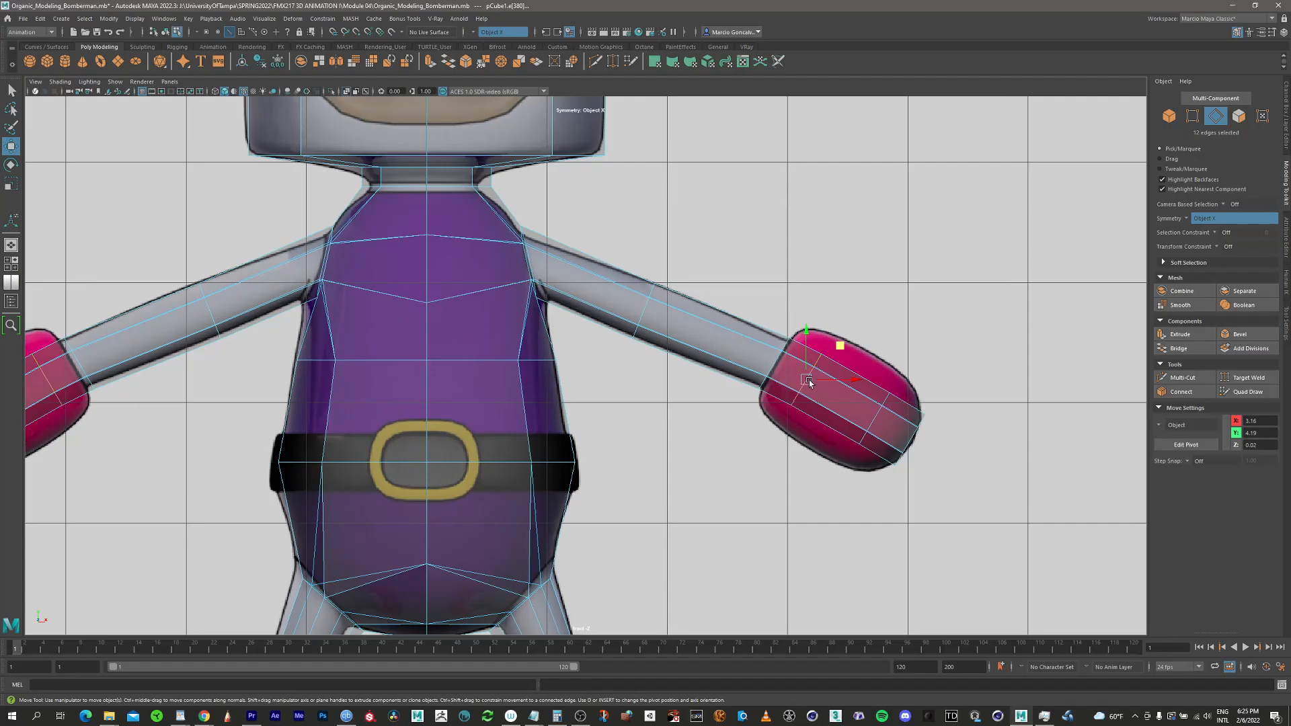
key("r")
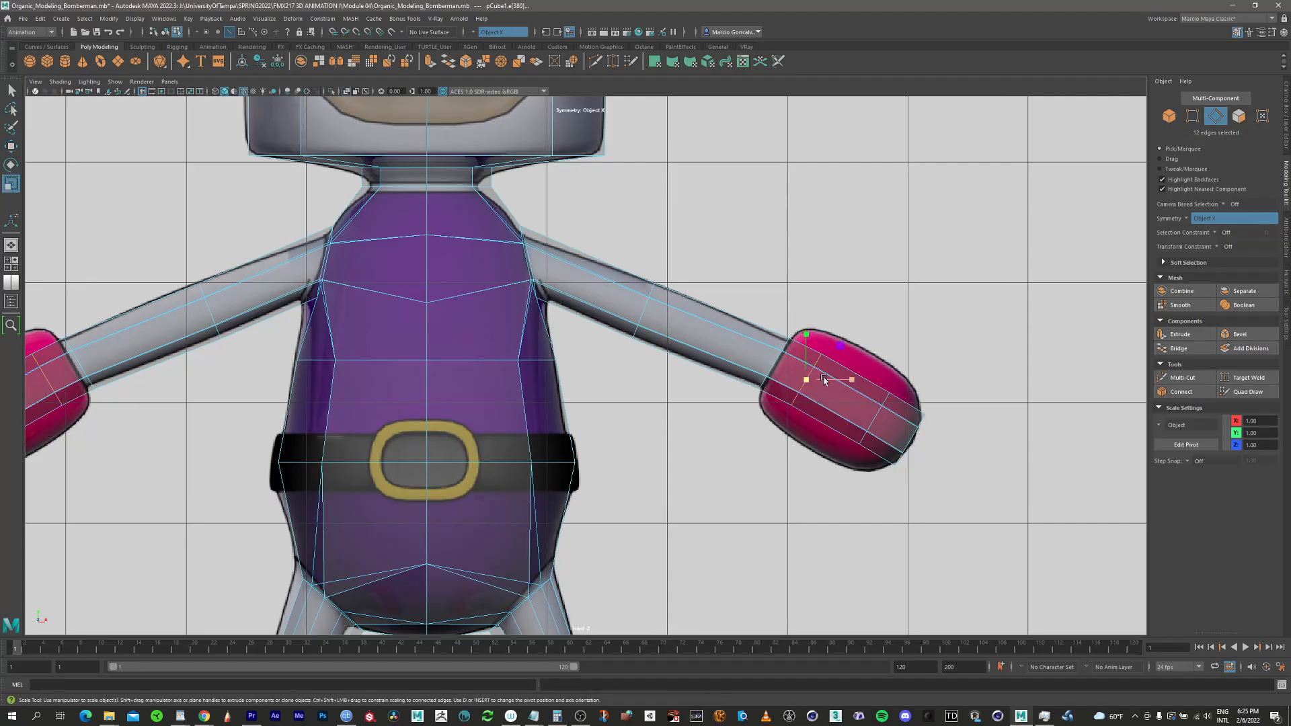
left_click_drag(806, 382, 842, 348)
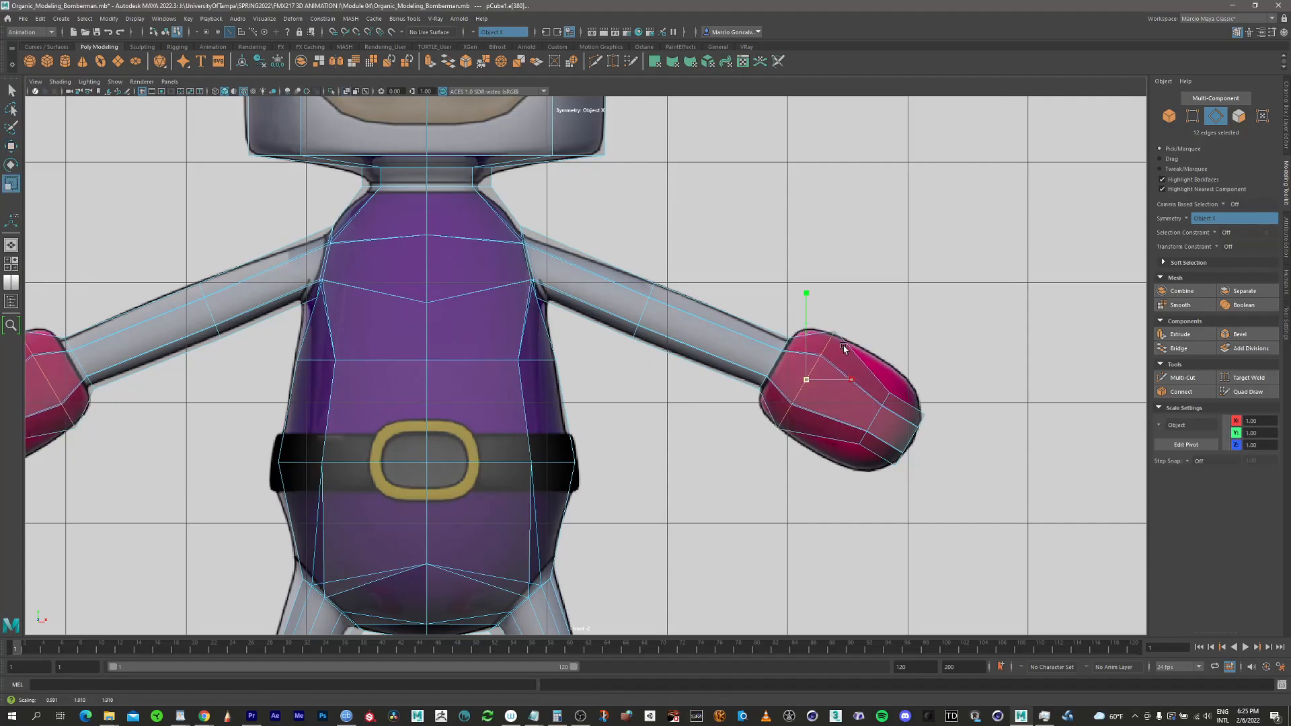
Scale up the edge loop near the hand tips to the reference outline and move it to about X 3.77, Y 3.84
key("q")
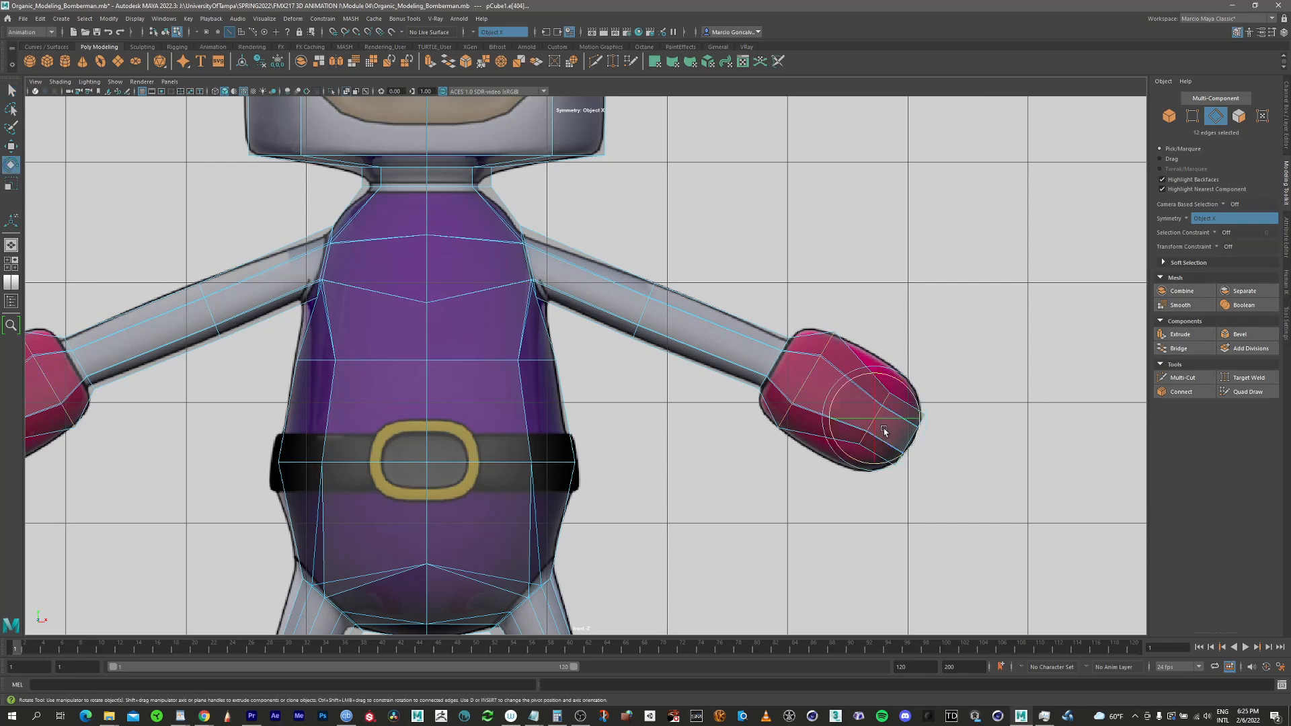
key("r")
left_click_drag(882, 417, 917, 383)
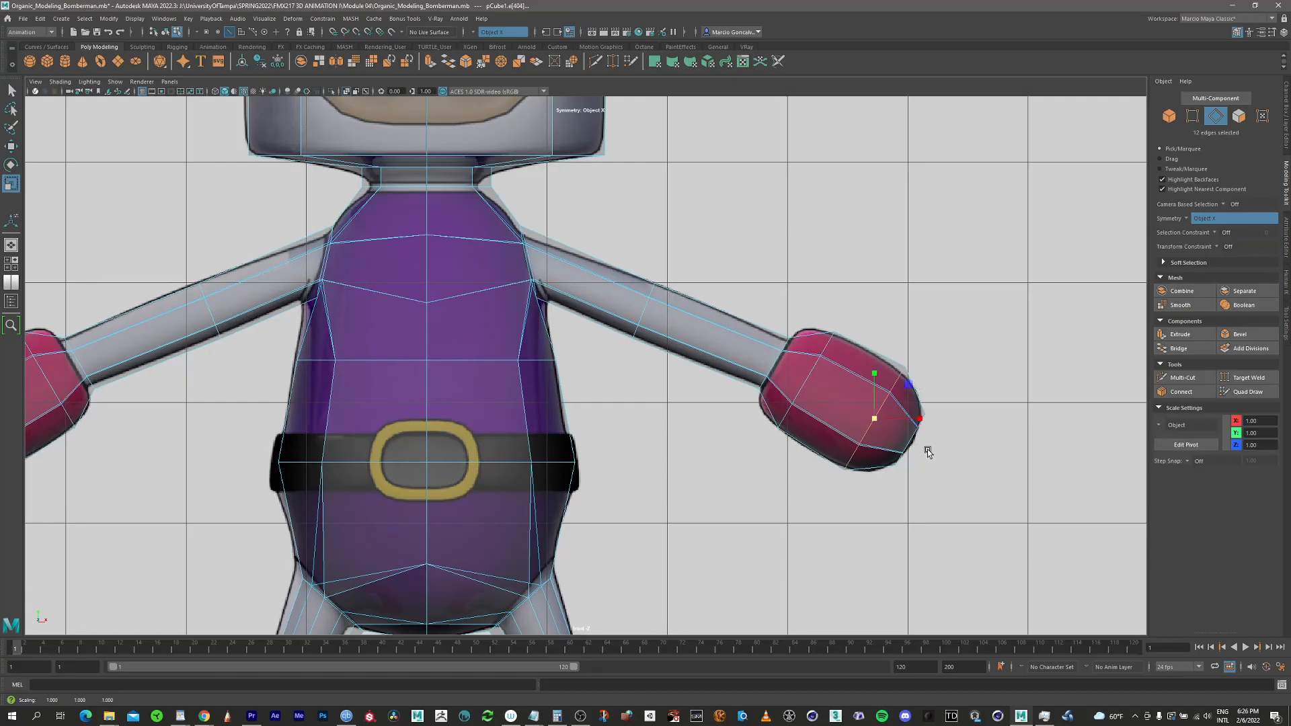
key("w")
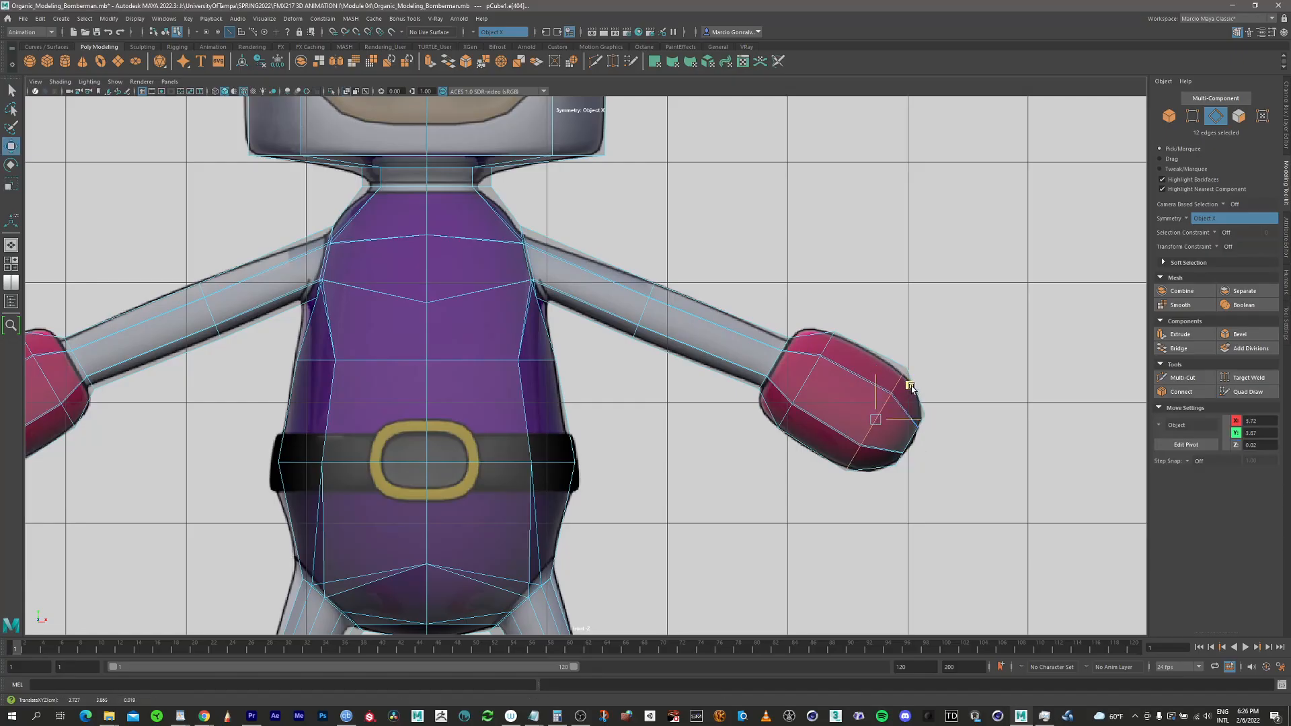
Examine the arms, hands and upper torso of the mesh from several angles in the perspective view
scroll(867, 322, "down", 3)
key("space")
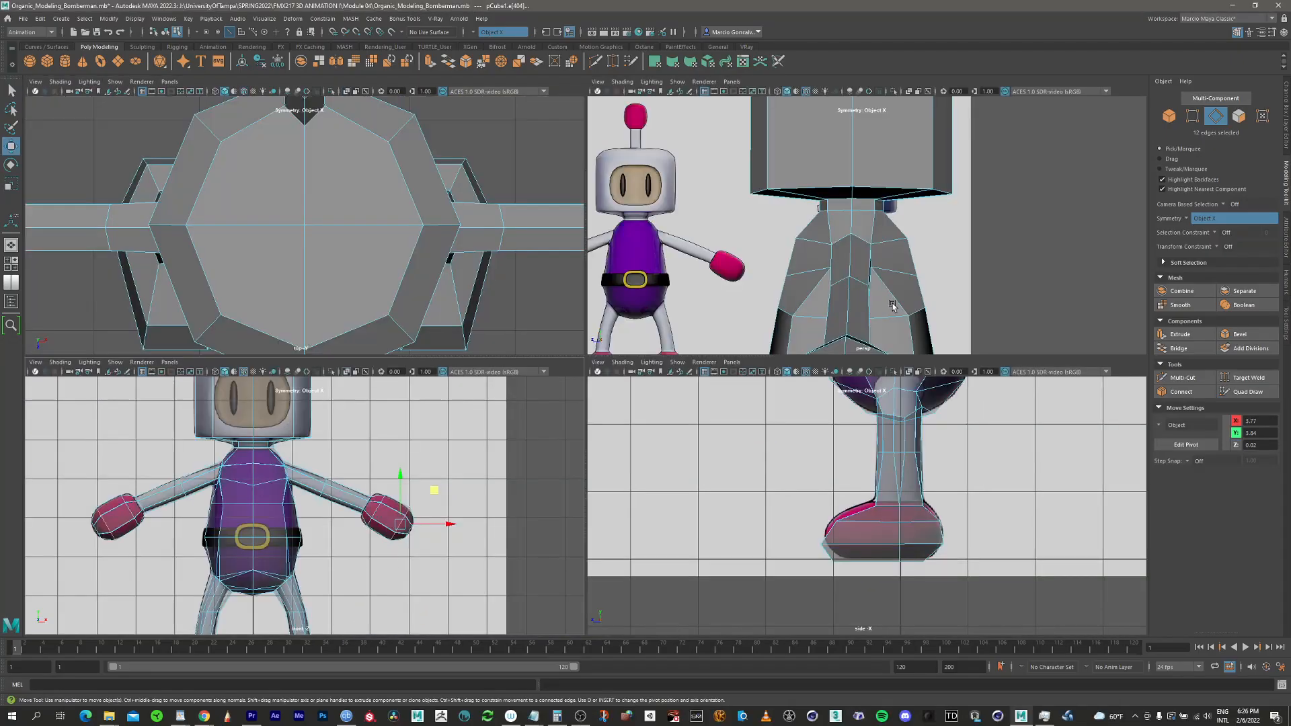
key("space")
scroll(767, 325, "down", 3)
left_click_drag(524, 415, 572, 400, "alt")
scroll(595, 442, "down", 2)
middle_click_drag(571, 400, 588, 271, "alt")
left_click_drag(588, 271, 588, 321, "alt")
right_click_drag(588, 321, 543, 323, "alt")
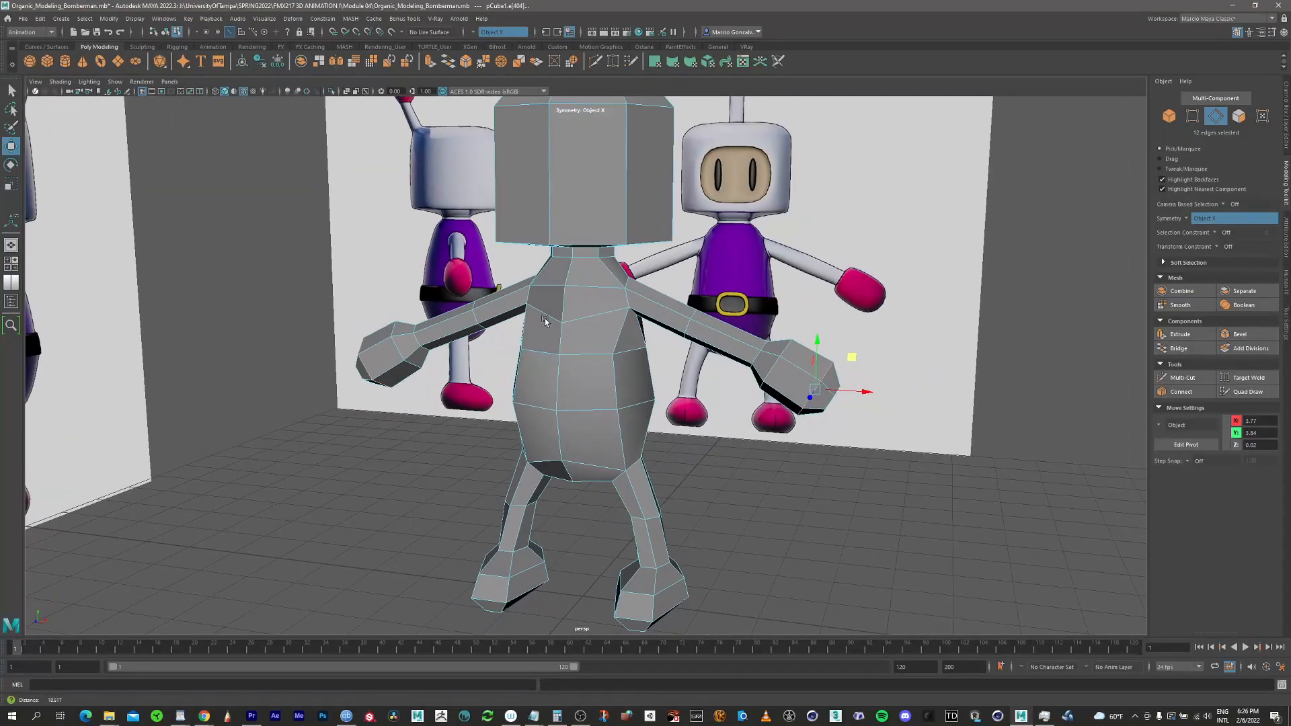
middle_click_drag(596, 323, 593, 333, "alt")
left_click_drag(594, 340, 621, 341, "alt")
right_click_drag(625, 309, 652, 252, "alt")
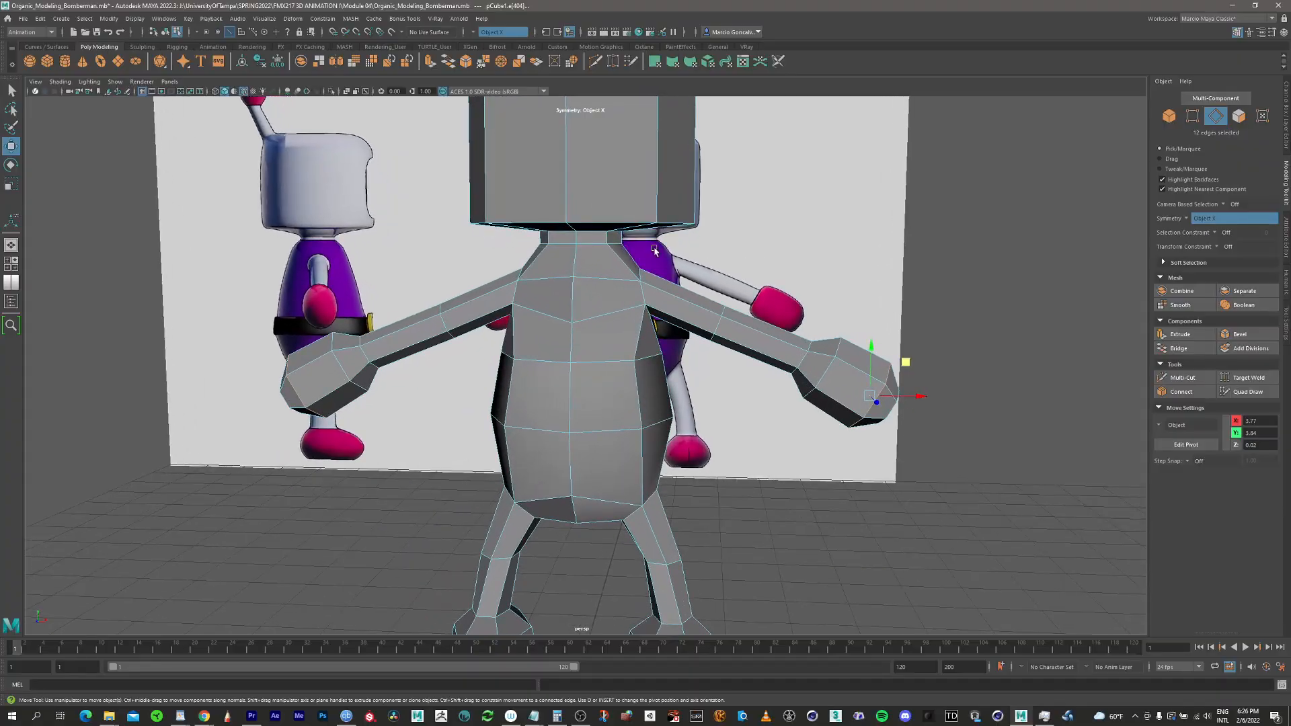
left_click_drag(623, 297, 601, 274, "alt")
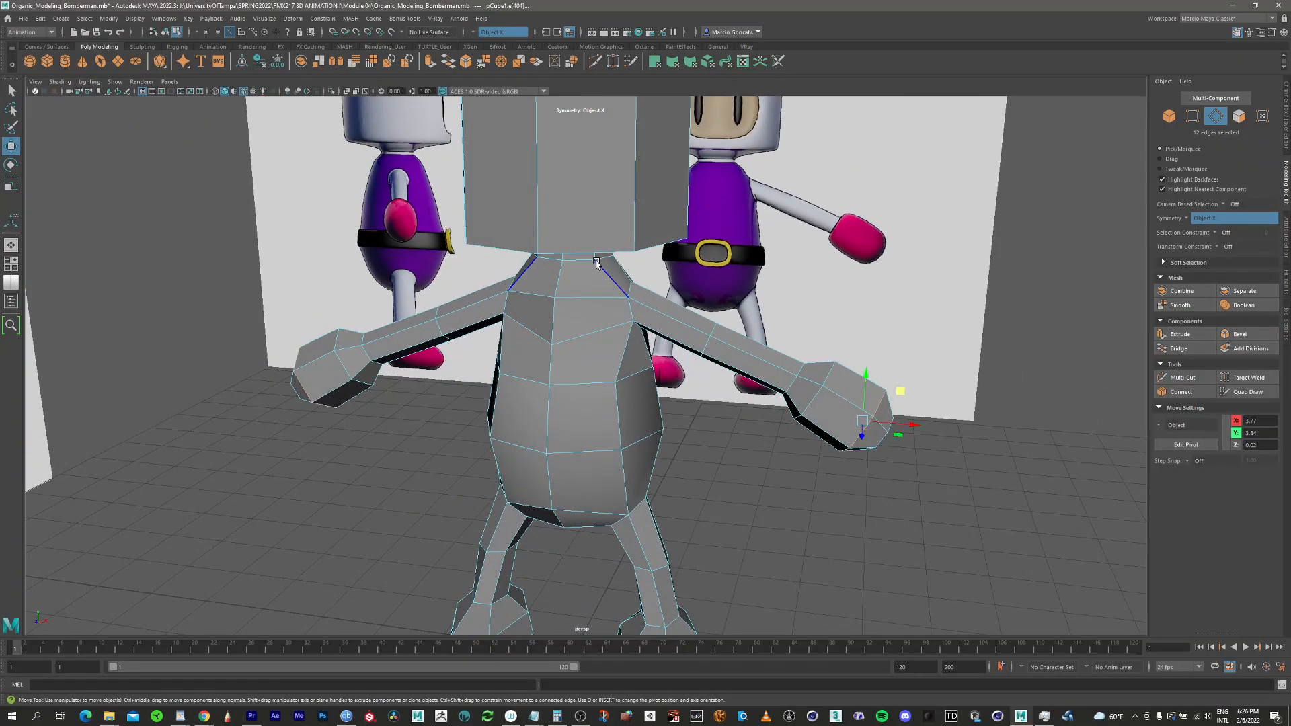
left_click_drag(603, 351, 662, 253, "alt")
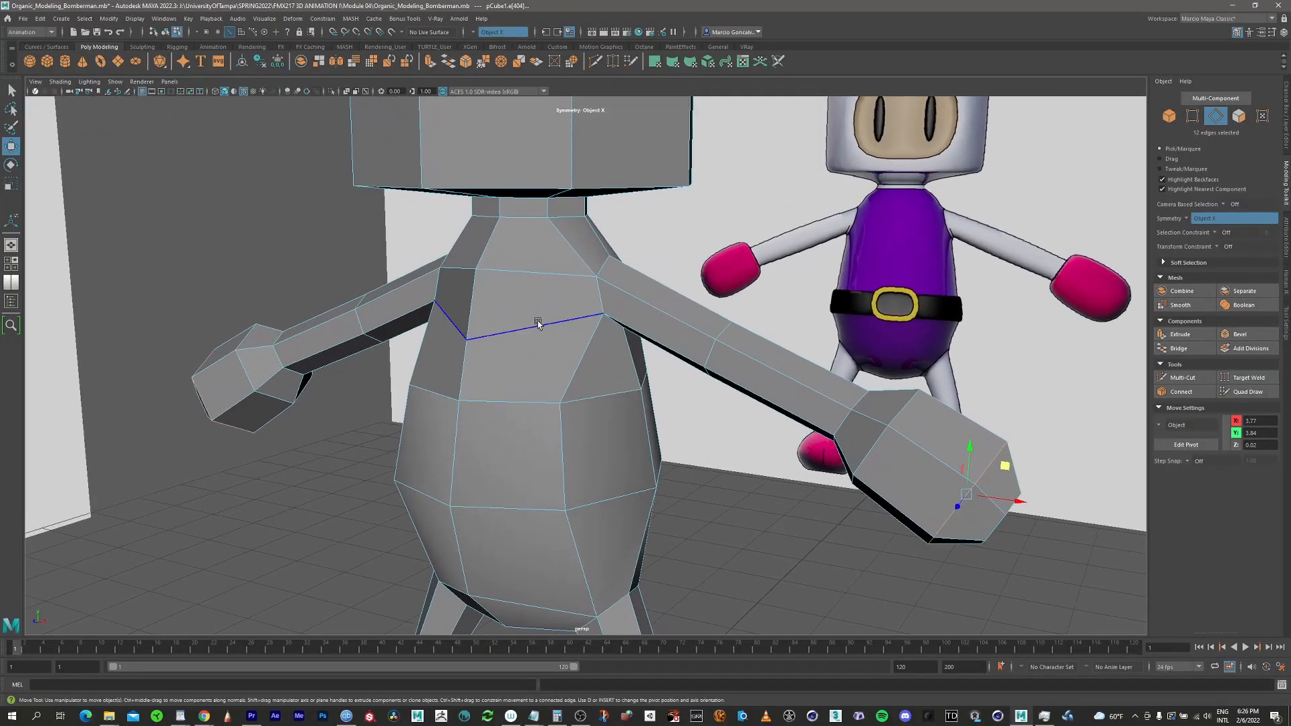
left_click_drag(537, 323, 550, 314, "alt")
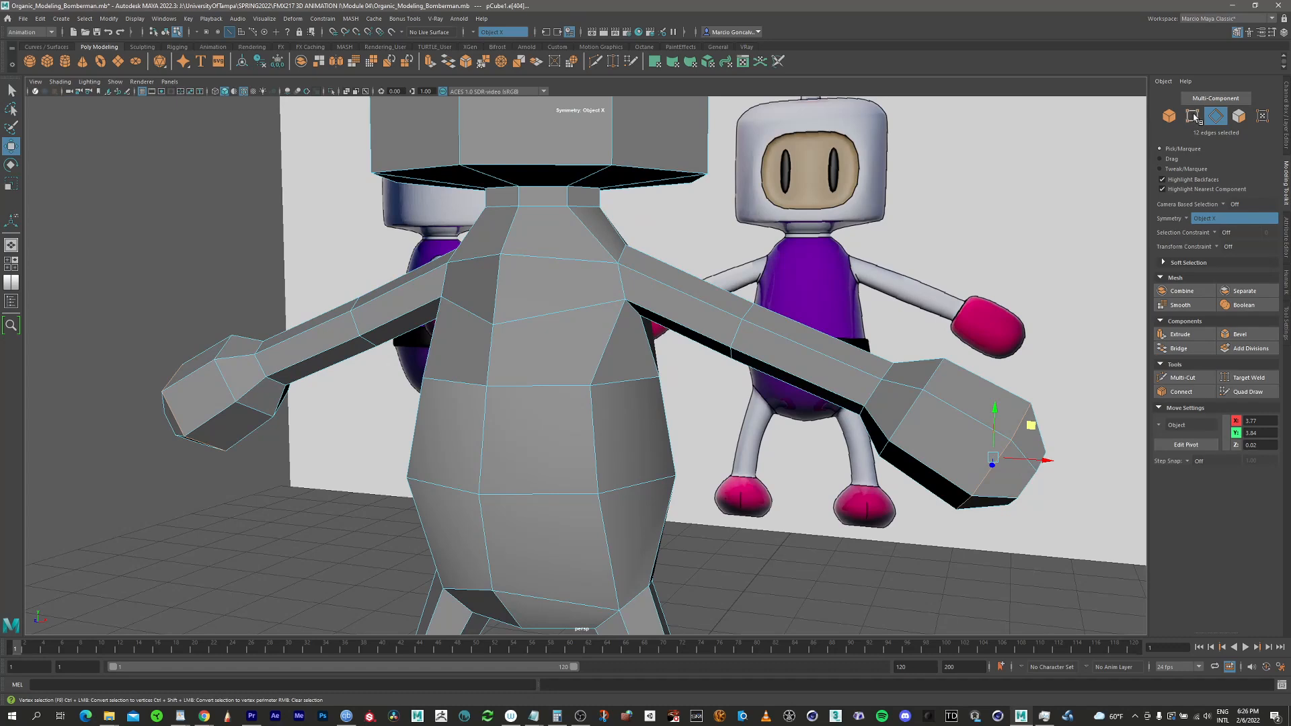
With multi-component selection, connect the outer neck vertex, two horizontal chest edges and the torso vertex below on the visible side, symmetrically
left_click(1215, 99)
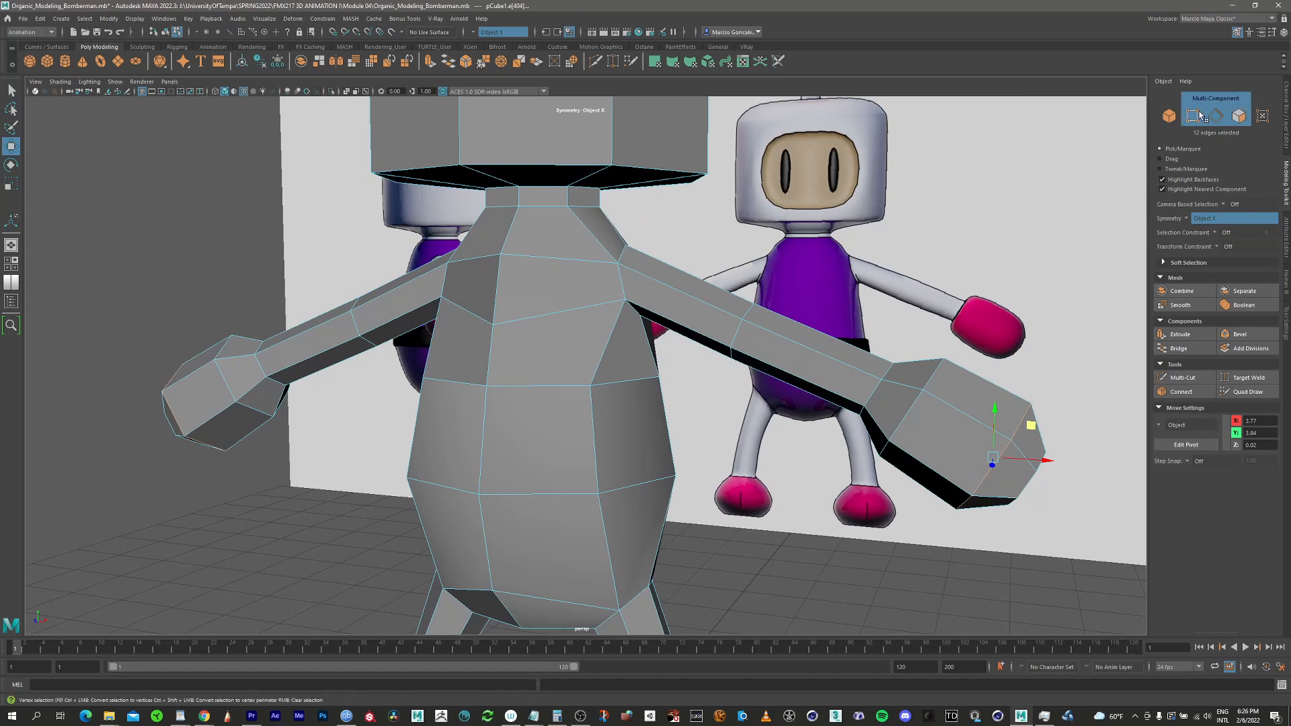
key("q")
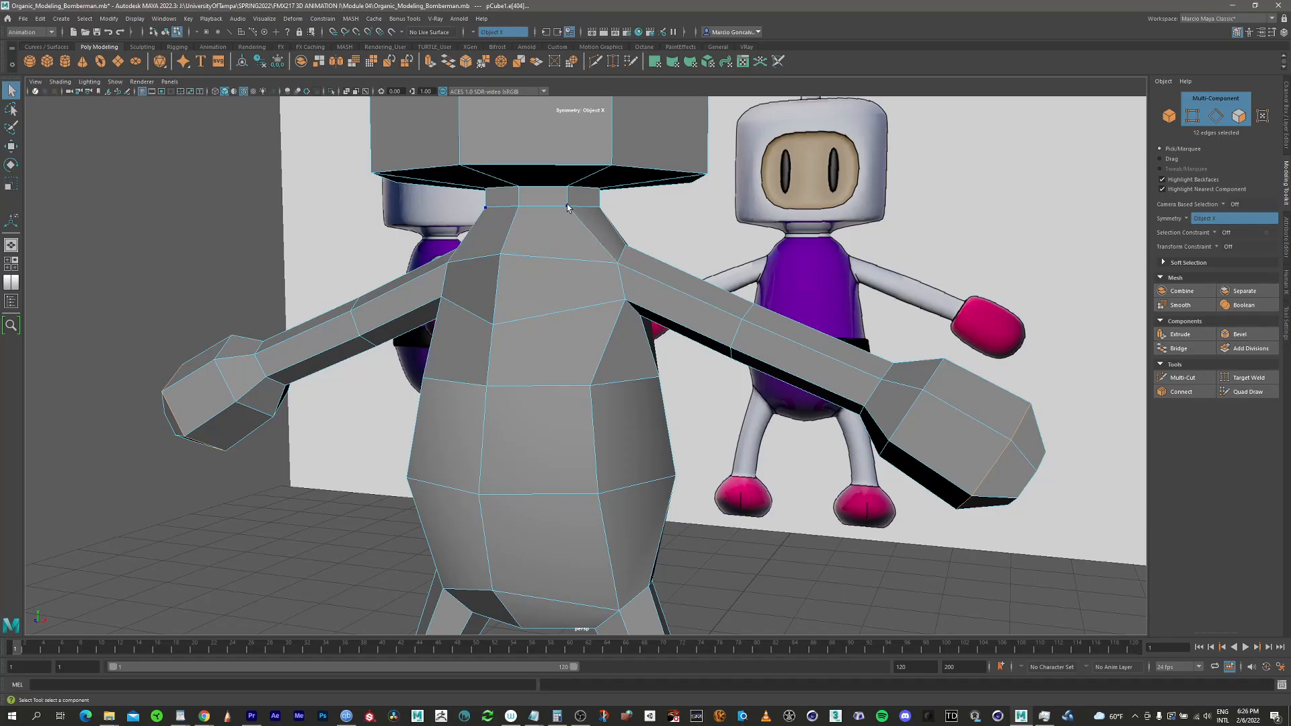
left_click(579, 308, "shift")
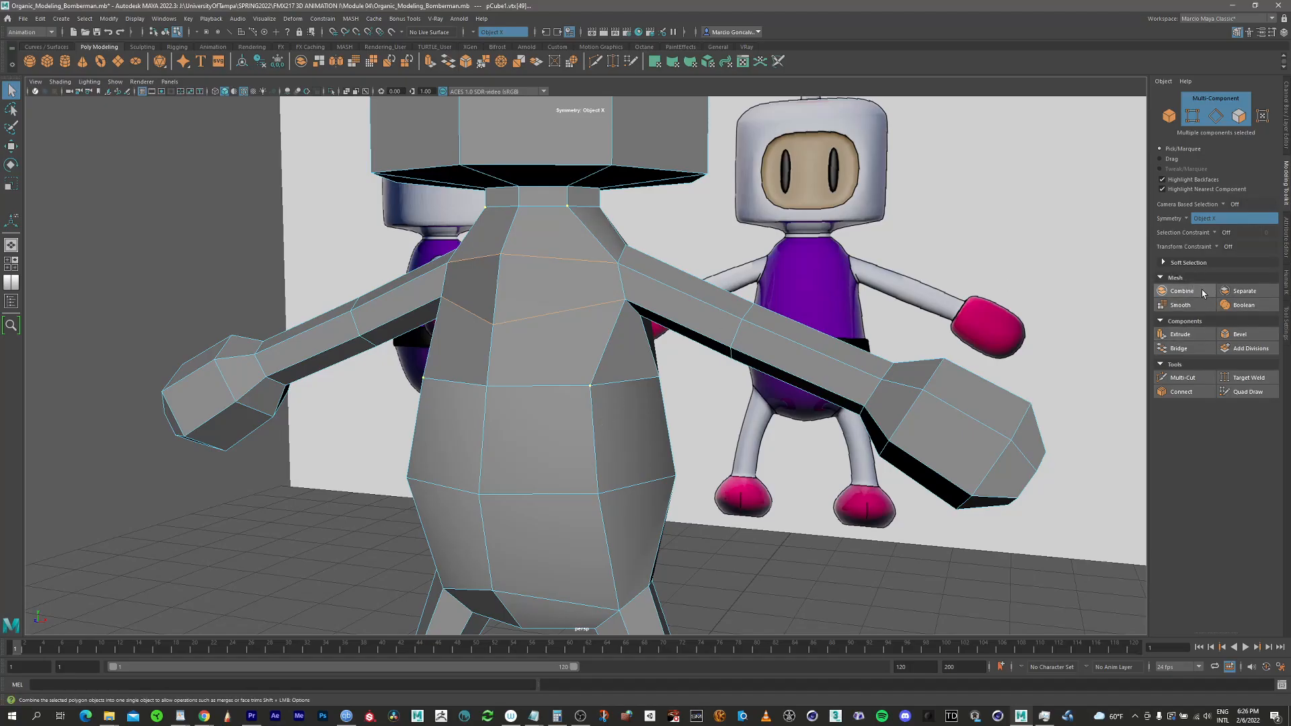
left_click(1181, 391)
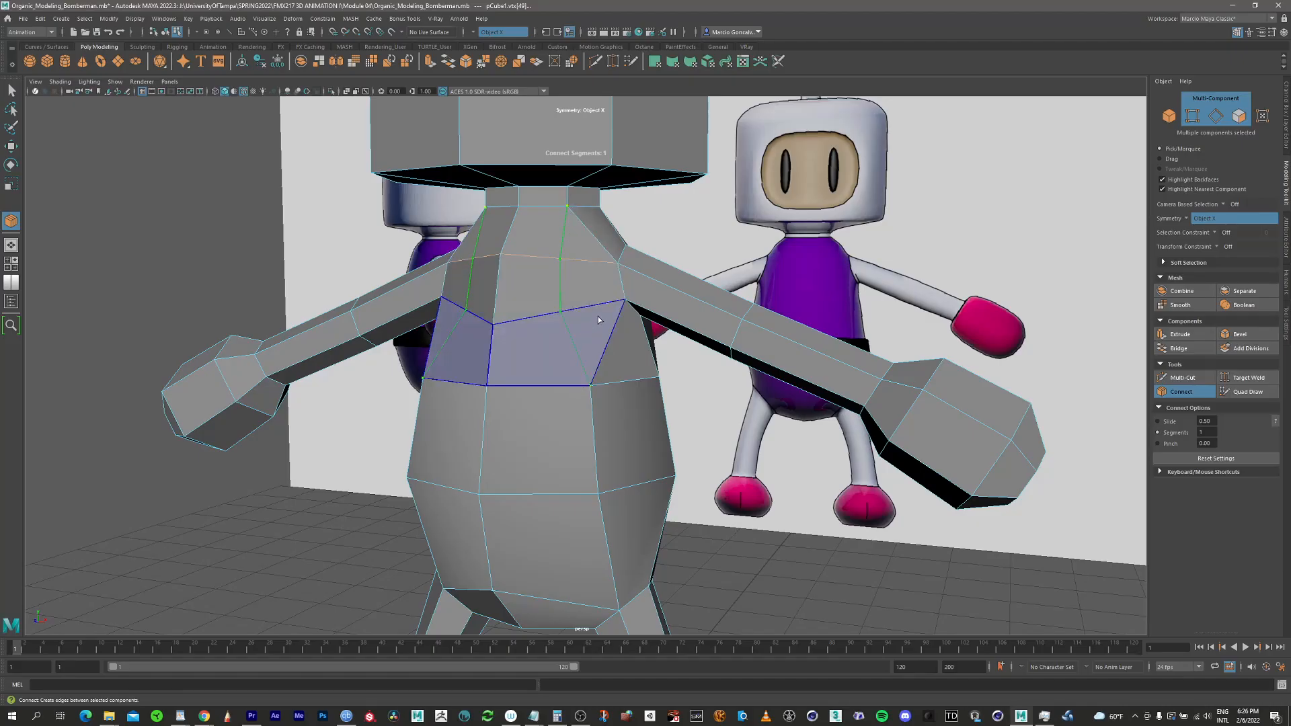
key("Return")
On the opposite side of the torso, connect the neck vertex, the two horizontal edges and the vertex below using Connect Components
left_click_drag(607, 327, 585, 315, "alt")
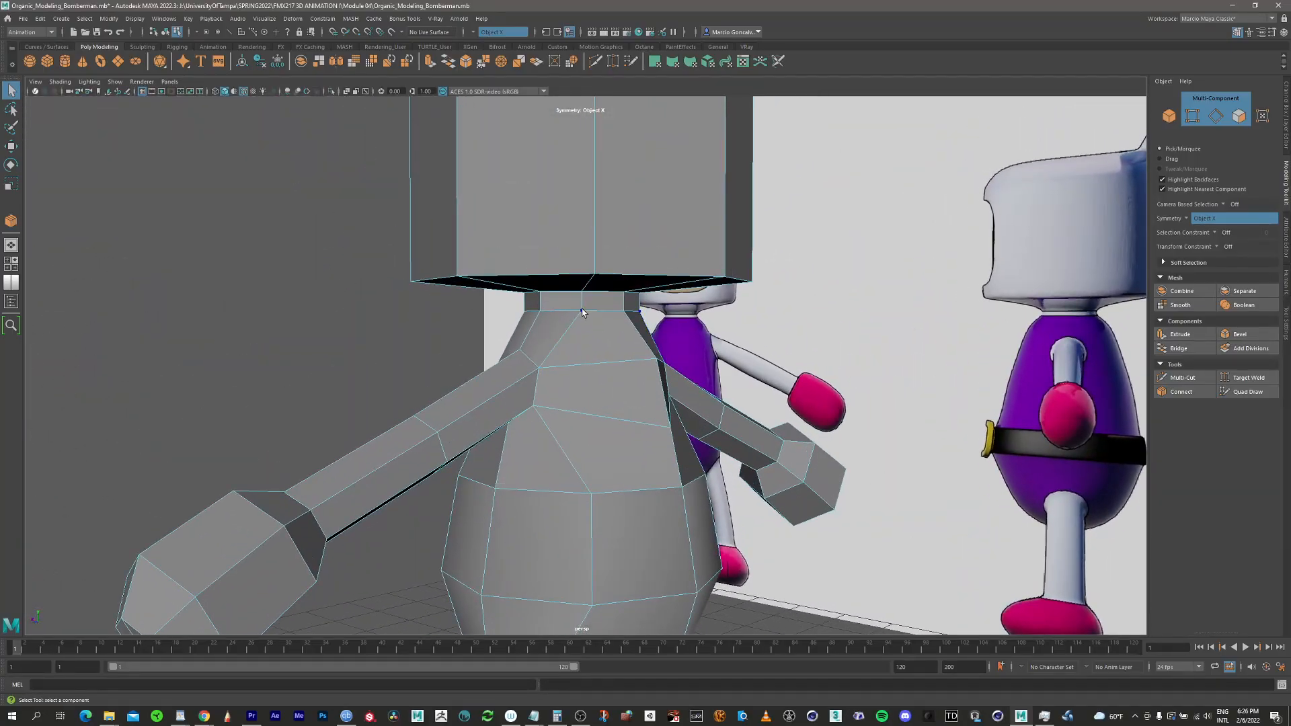
left_click(582, 312)
left_click(596, 364, "shift")
left_click(593, 416, "shift")
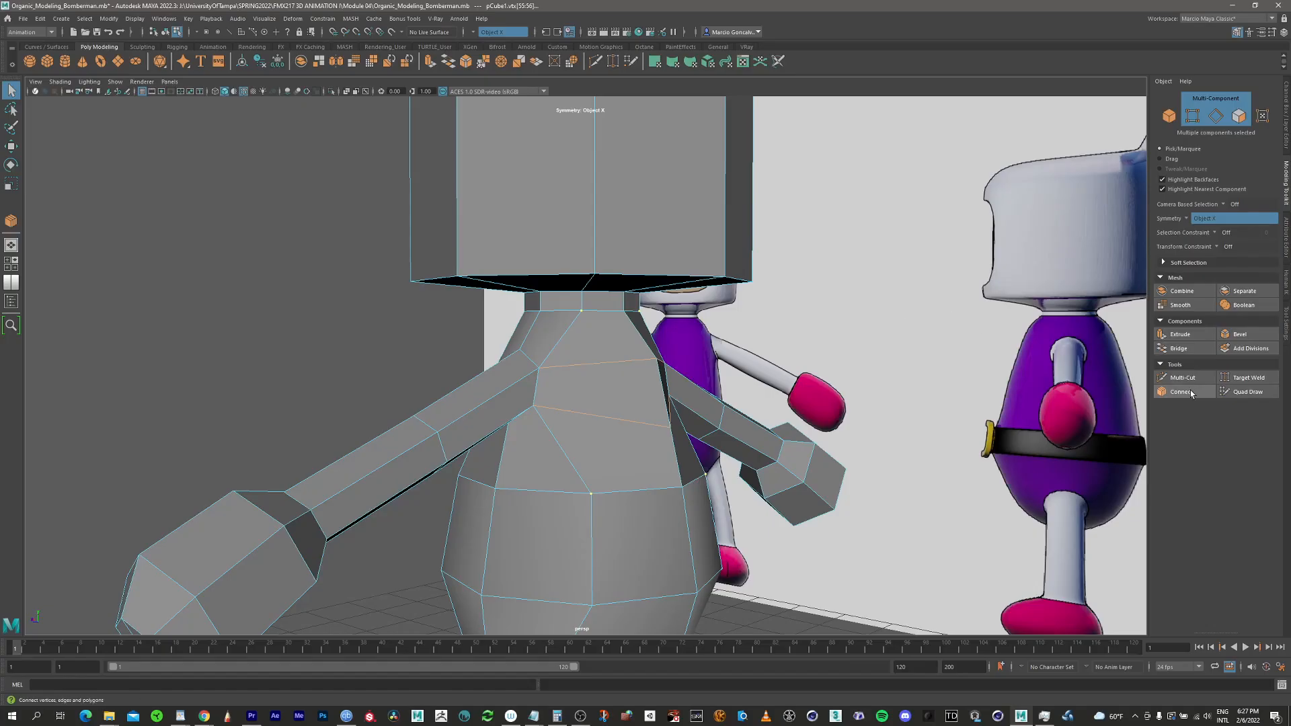
right_click(881, 311, "shift")
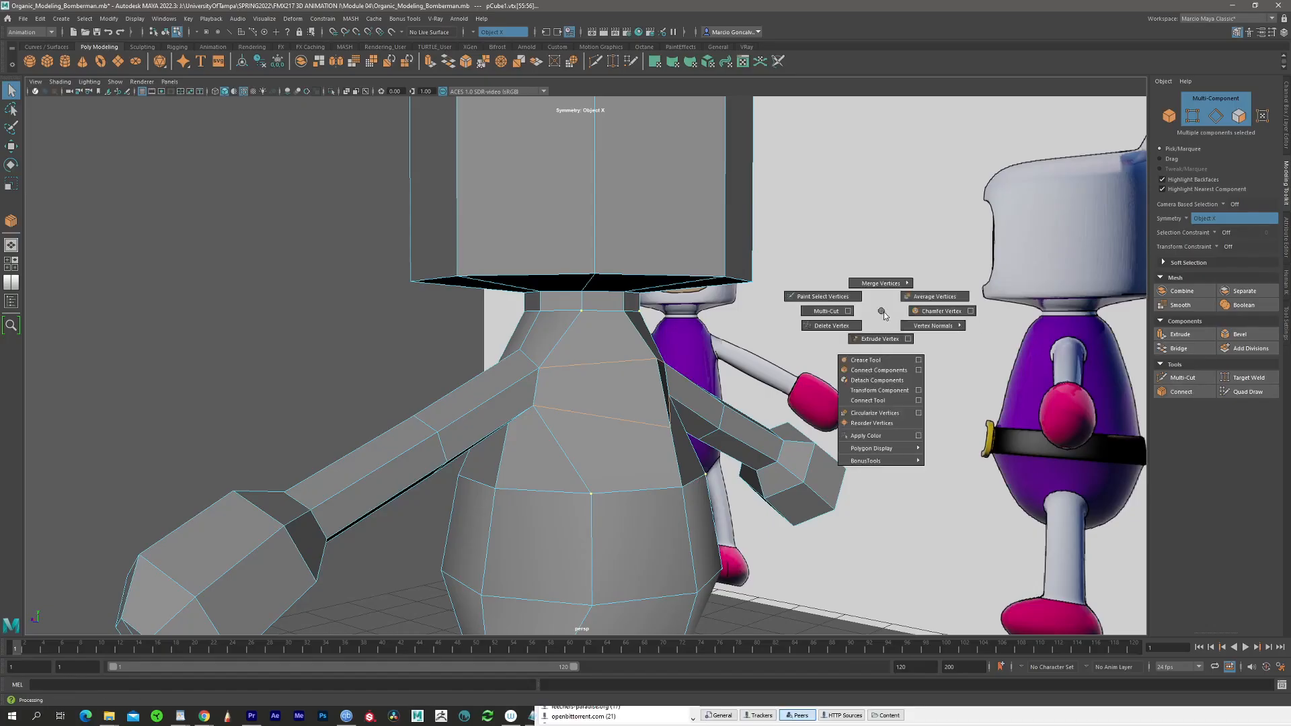
left_click(879, 370)
Move the symmetric pair of vertical edges on the front of the chest outward and forward, to about X 0.54, Y 5.14, Z 0.78
left_click_drag(591, 377, 724, 409, "alt")
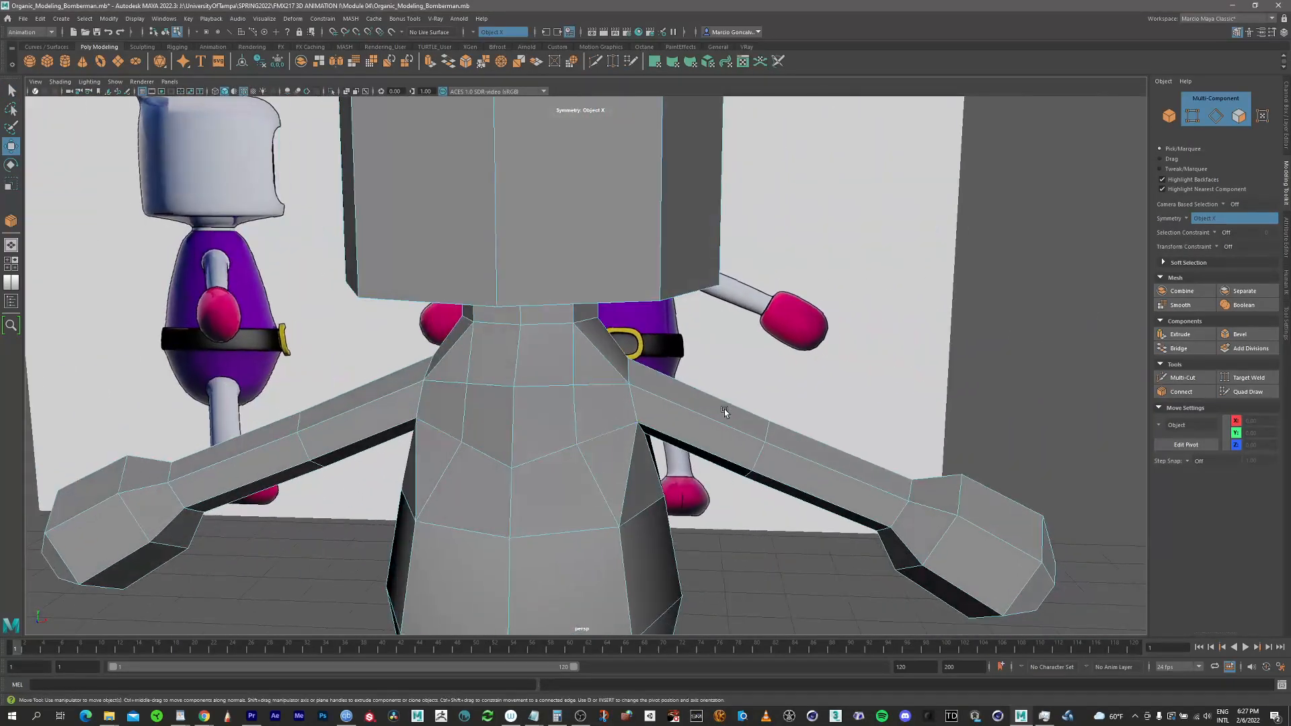
right_click(620, 425)
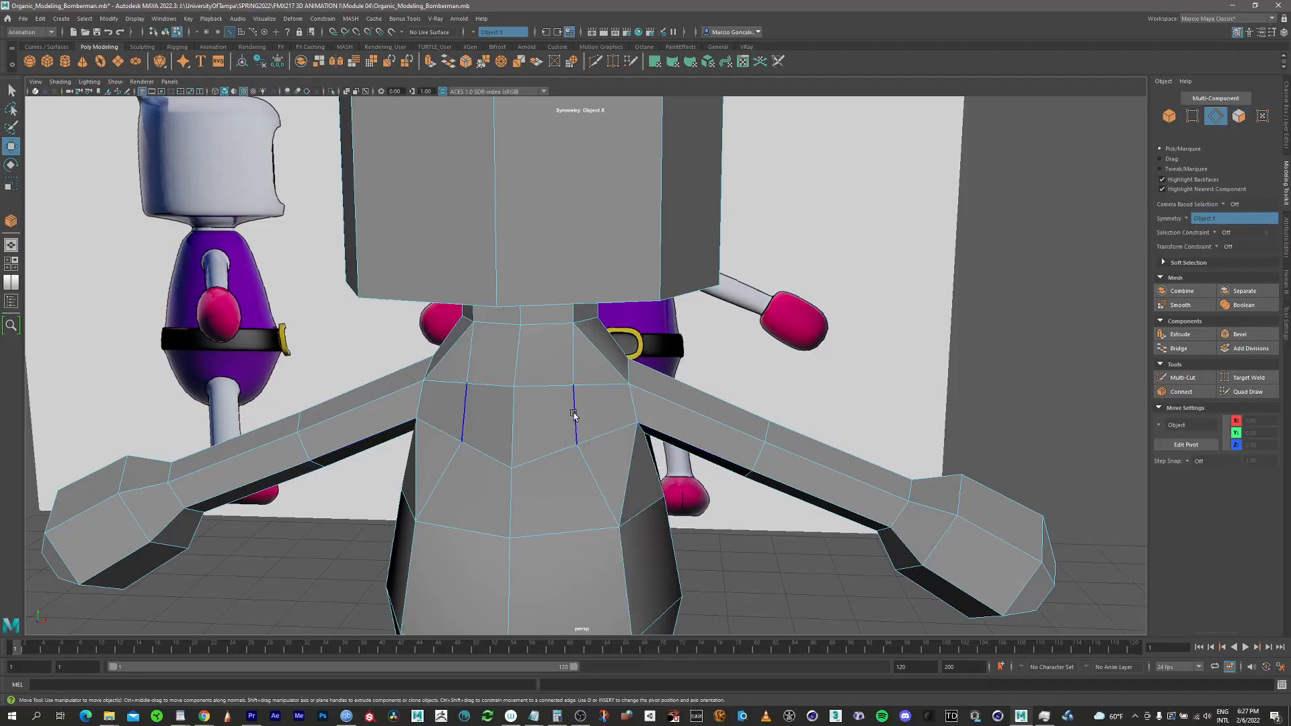
left_click(619, 397)
left_click(603, 389)
left_click_drag(603, 390, 610, 422, "alt")
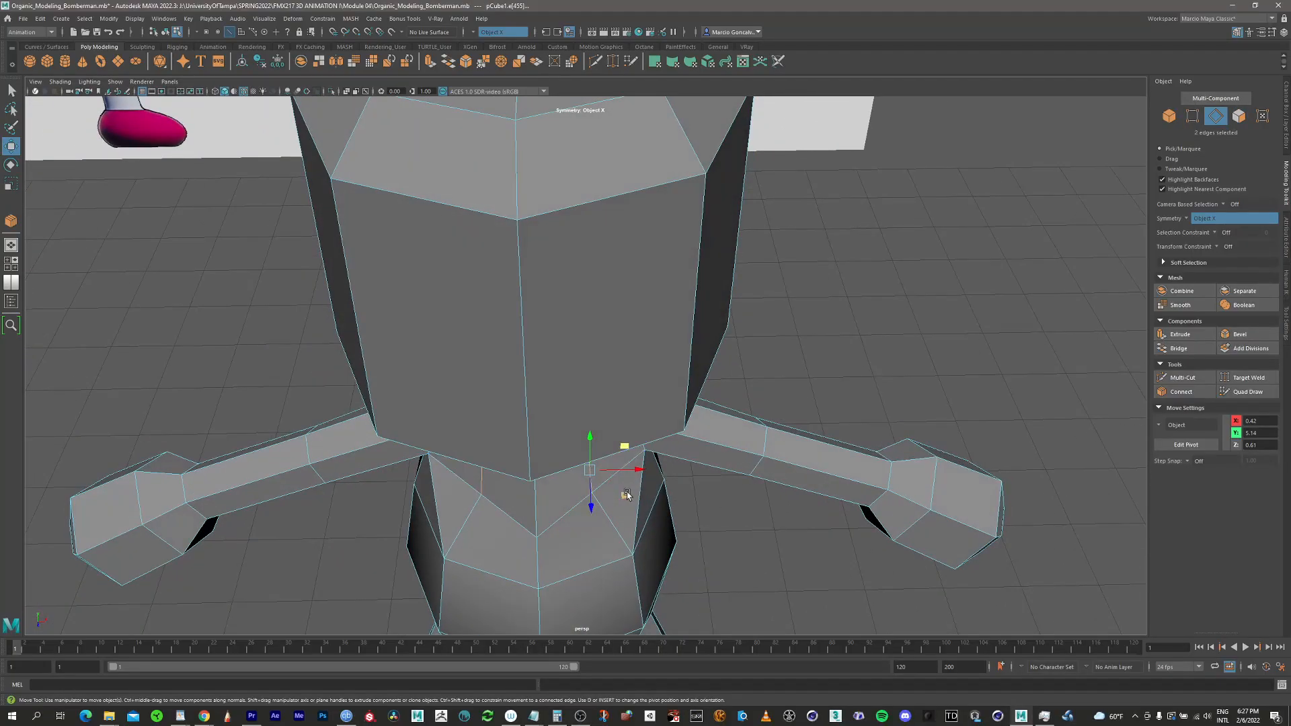
middle_click_drag(627, 495, 636, 509)
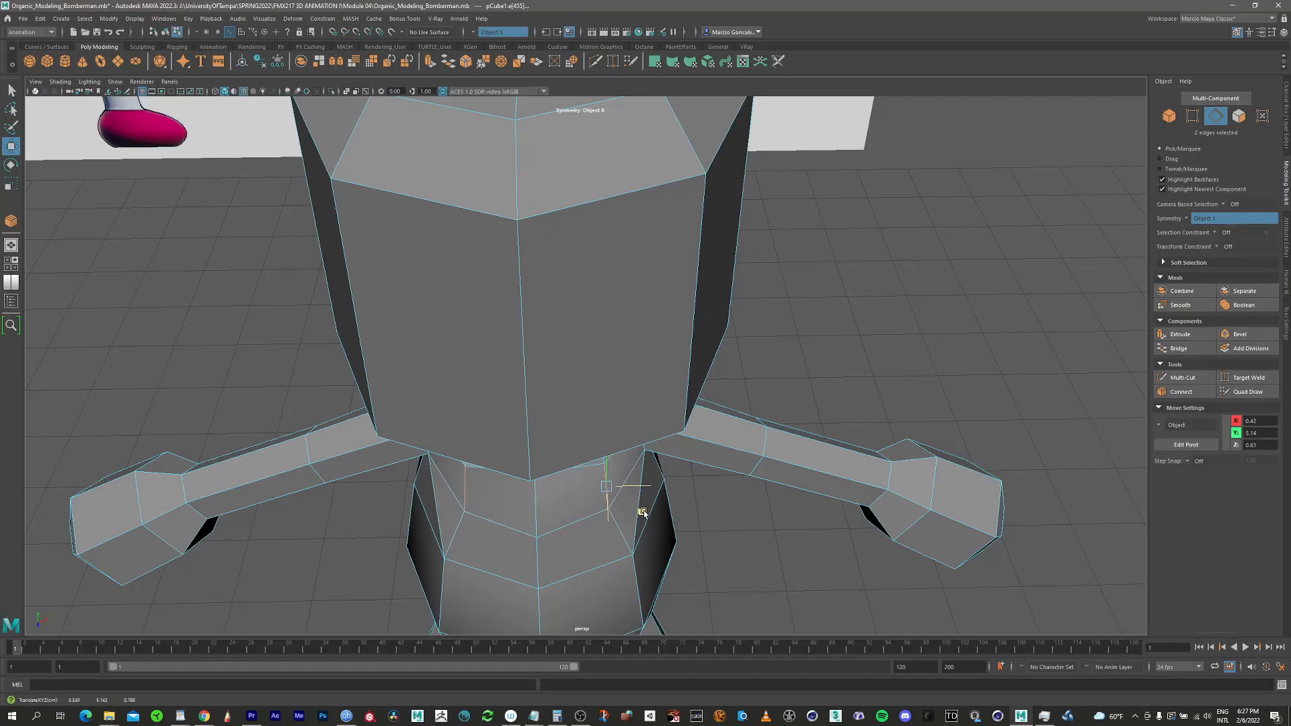
Move the matching pair of vertical edges on the upper back outward to about X 0.60, Y 5.15, Z -0.63
left_click_drag(643, 513, 660, 346)
middle_click_drag(660, 347, 650, 430, "alt")
left_click_drag(643, 377, 656, 353, "alt")
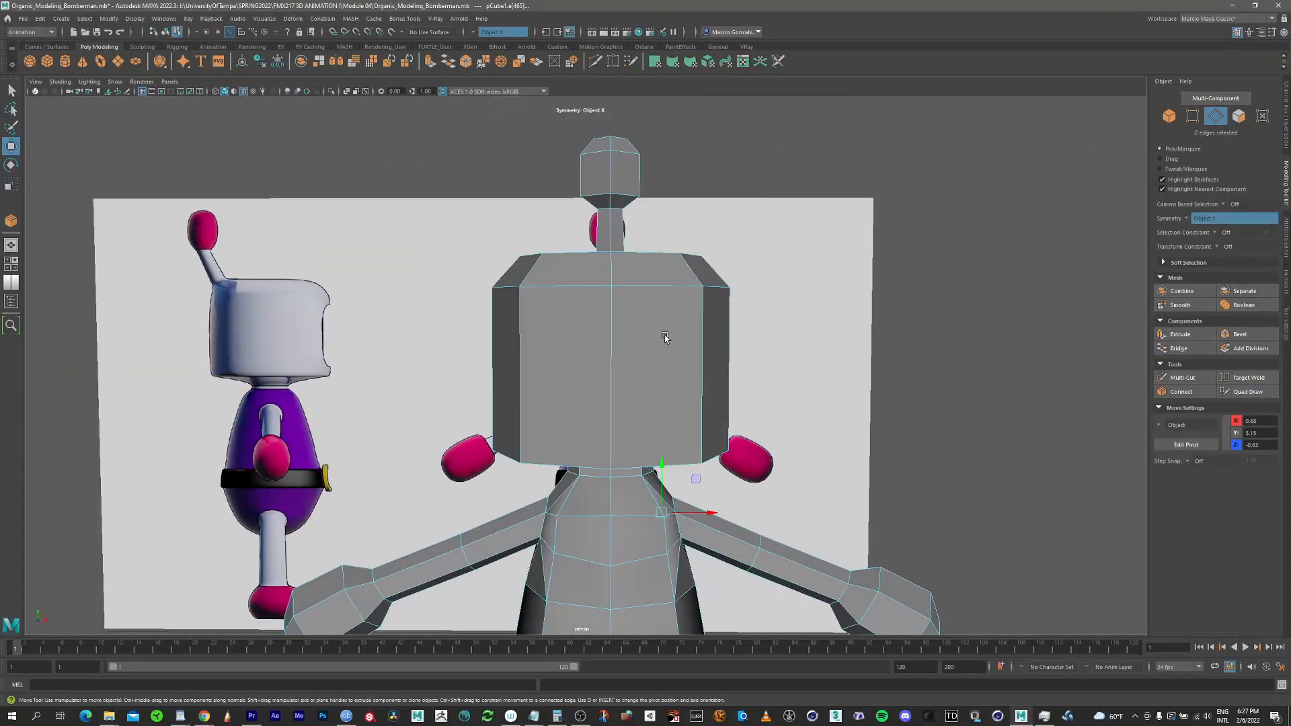
Check the rounded torso against the reference images in the perspective view and save the scene
right_click_drag(665, 338, 630, 400, "alt")
left_click_drag(630, 400, 552, 455, "alt")
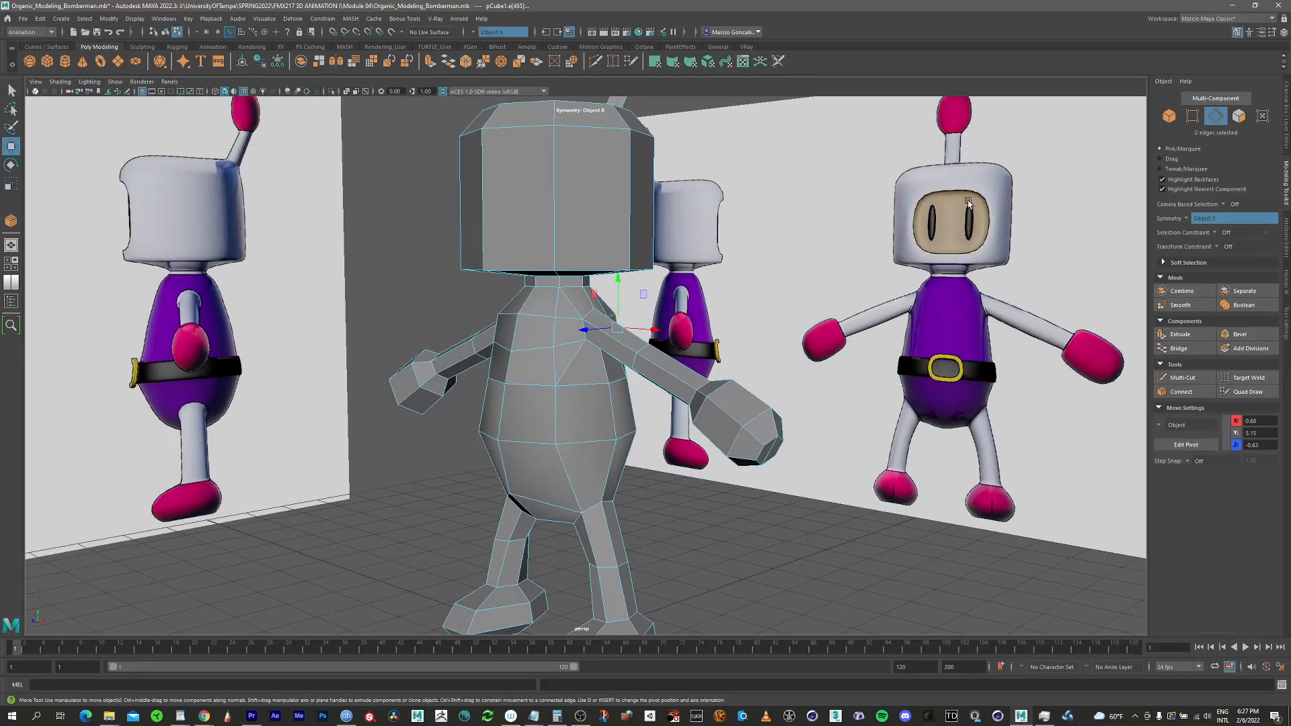
middle_click_drag(625, 272, 647, 287, "alt")
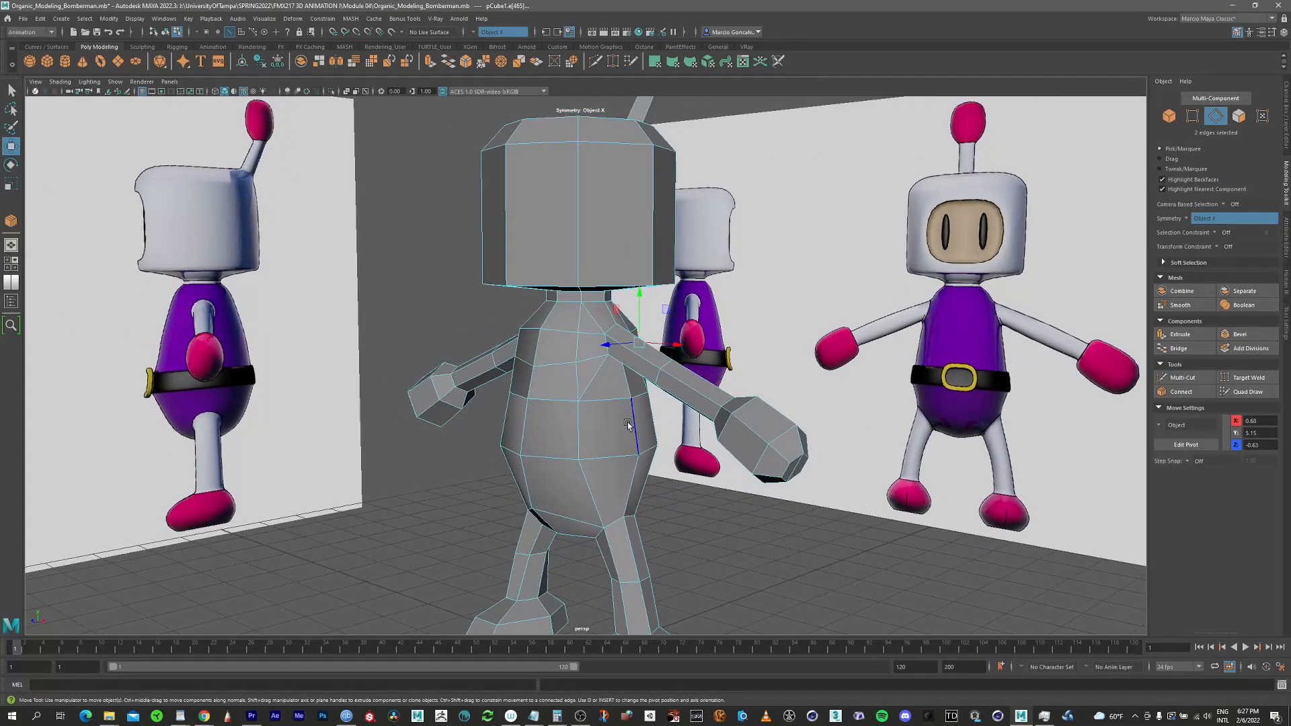
left_click(24, 19)
left_click(54, 62)
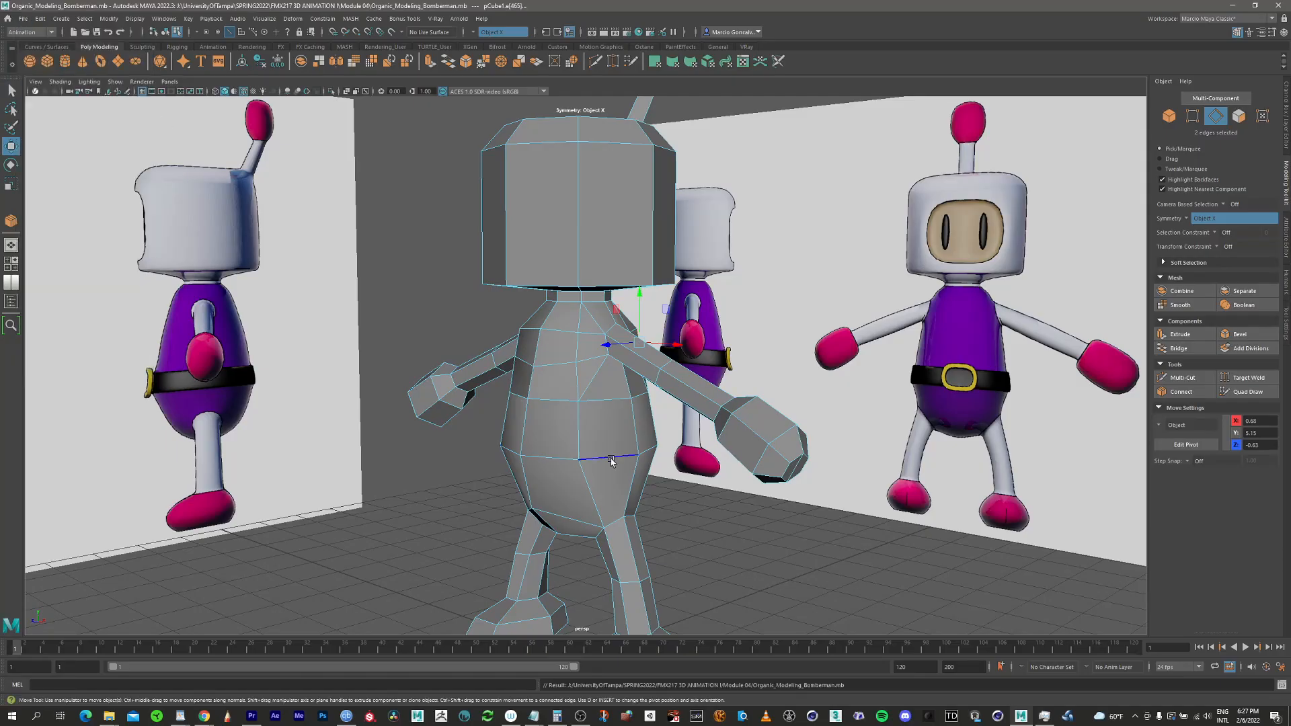
In the front view, bevel the waist edge loop at the belt with a fraction of 0.3 to match the belt's height
key("space")
key("space")
scroll(761, 390, "up", 3)
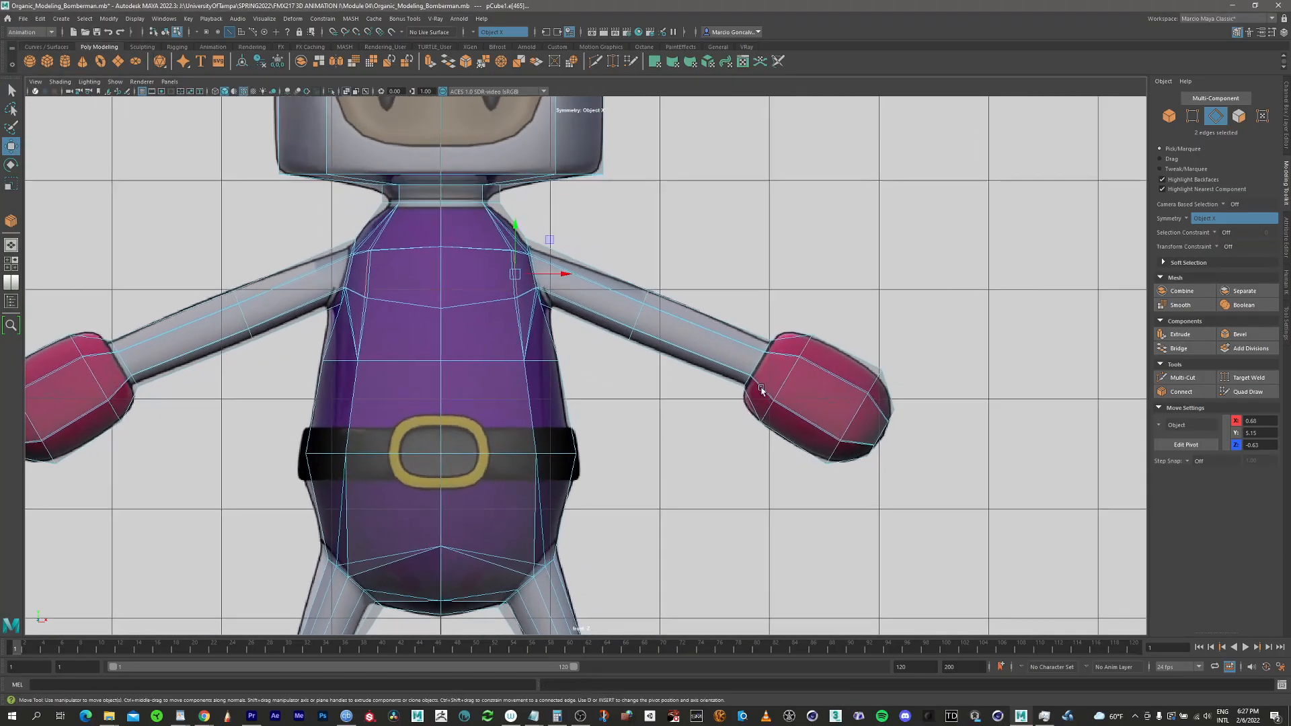
middle_click_drag(507, 427, 605, 393, "alt")
scroll(622, 398, "up", 2)
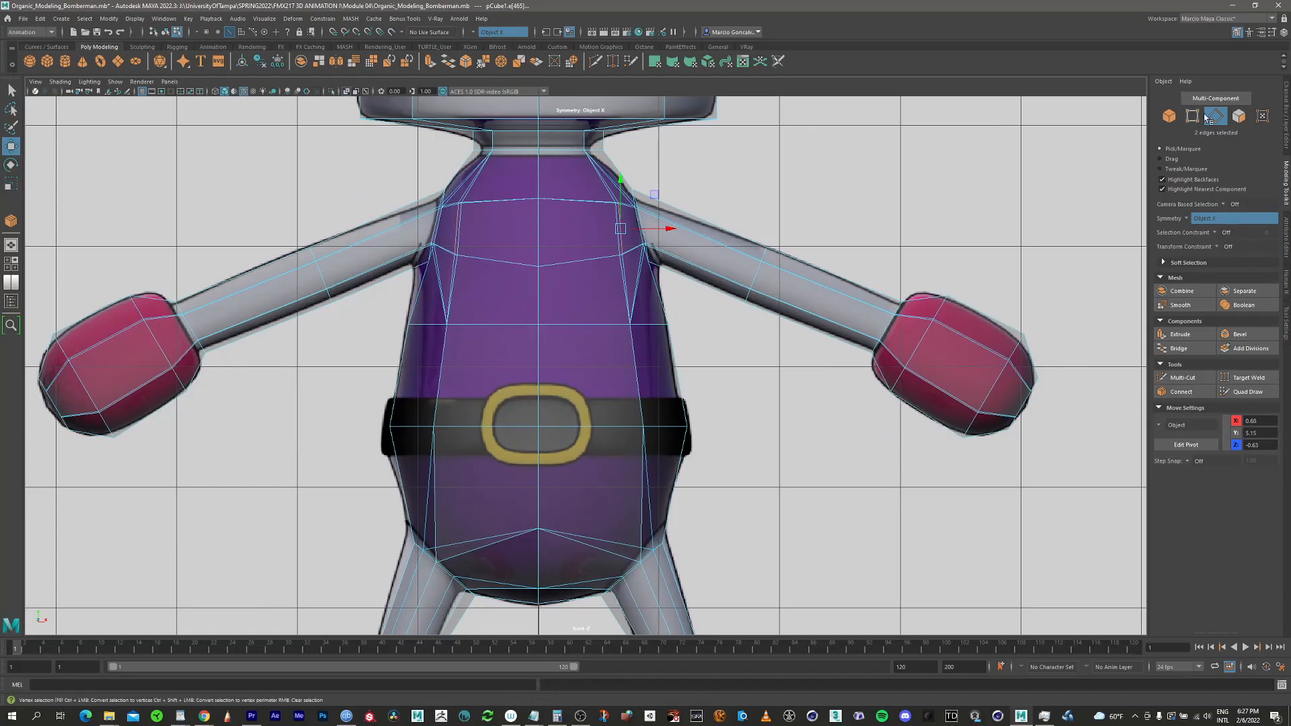
double_click(602, 428)
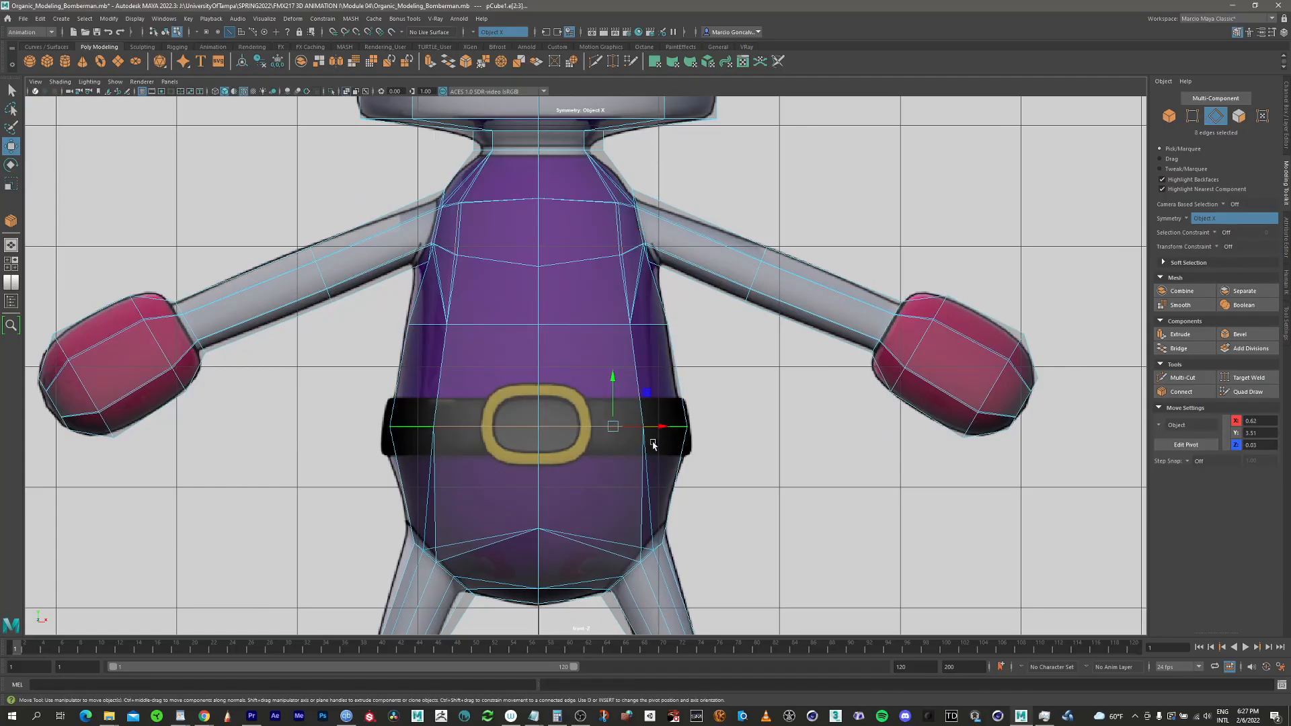
middle_click_drag(622, 448, 621, 462, "alt")
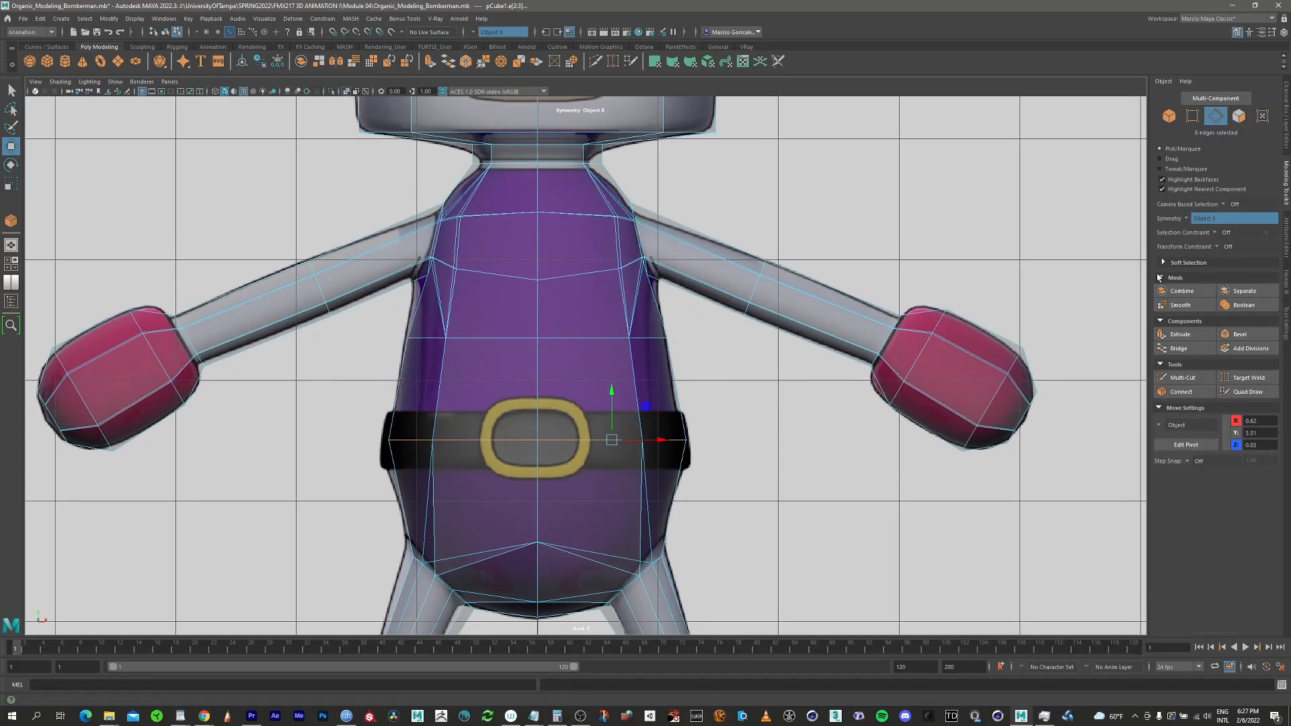
left_click(1239, 334)
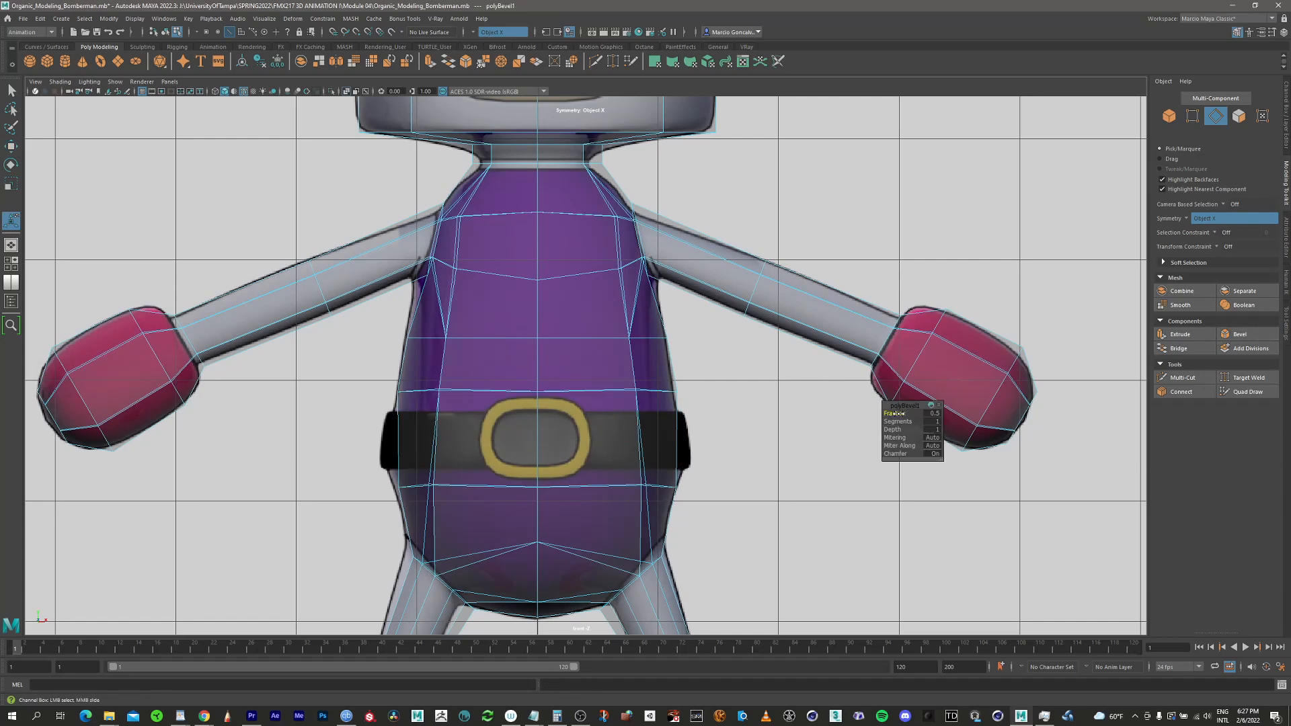
left_click_drag(899, 412, 890, 417)
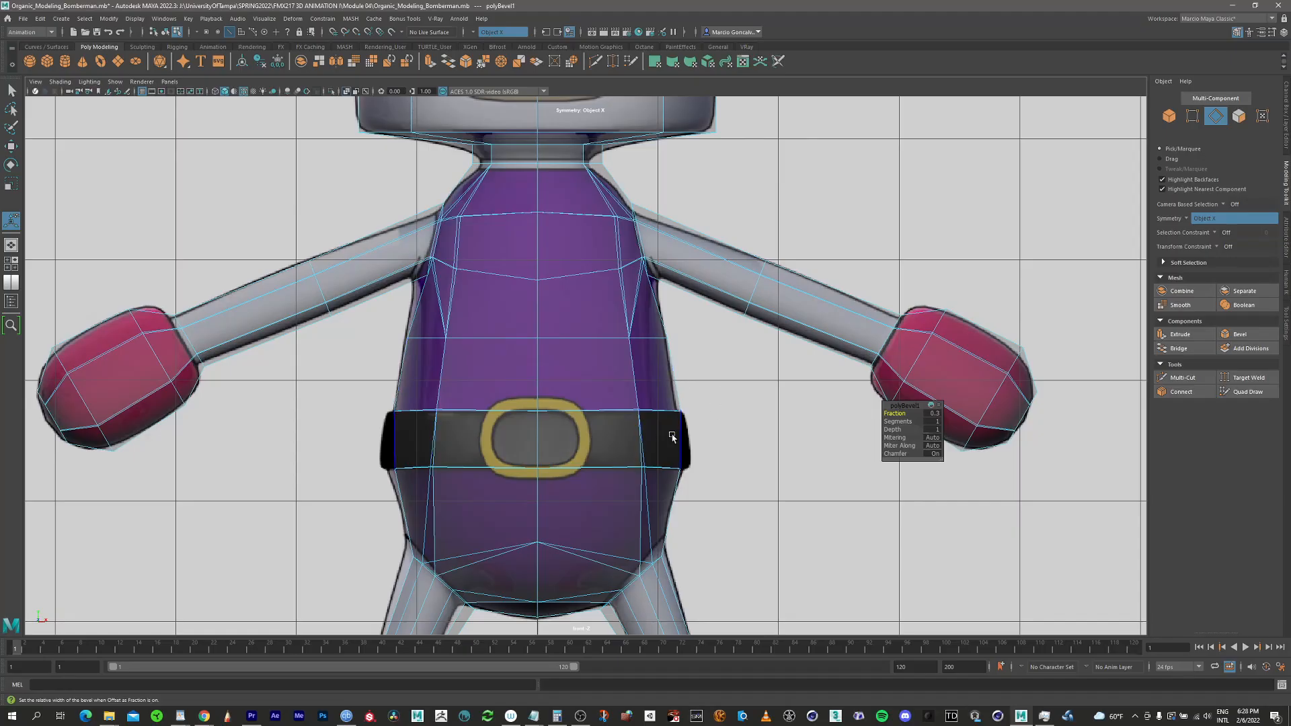
Select the full loop of faces around the waist where the belt sits and turn symmetry off
key("space")
key("space")
left_click_drag(793, 304, 664, 365, "alt")
right_click_drag(664, 365, 667, 392)
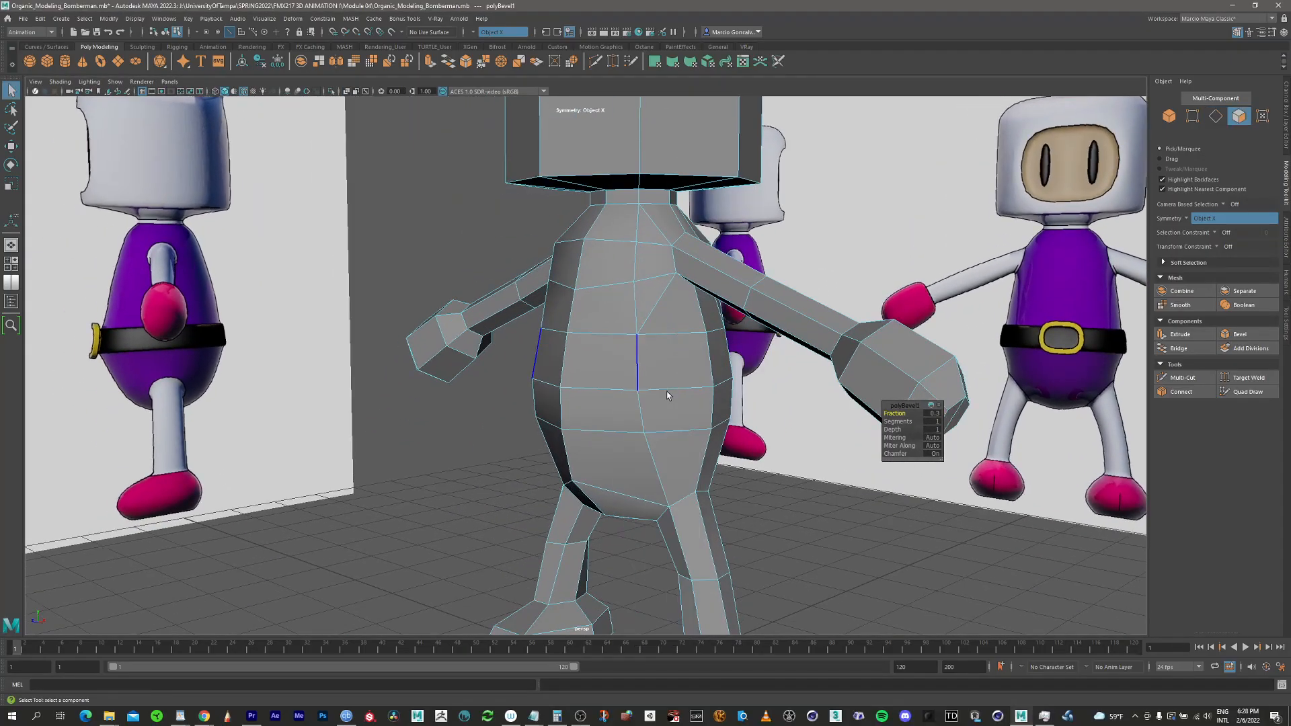
left_click(680, 409)
double_click(602, 411, "shift")
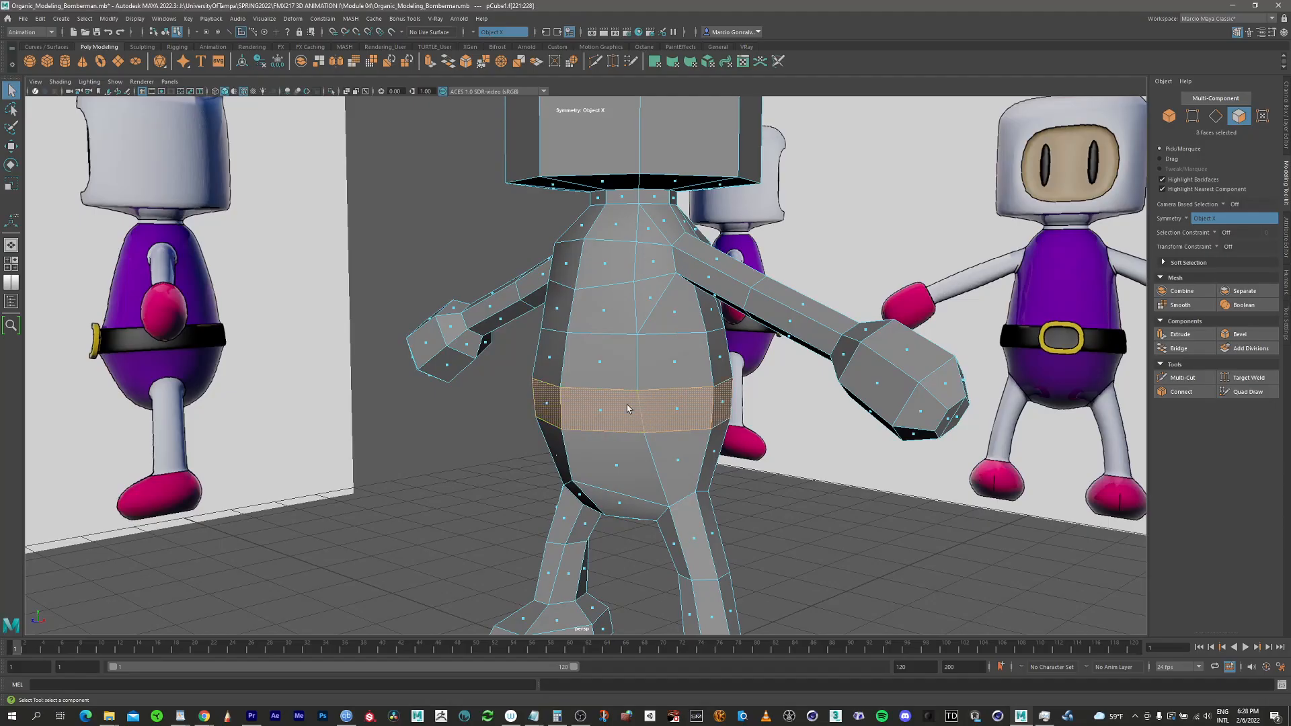
left_click_drag(627, 405, 719, 353, "alt")
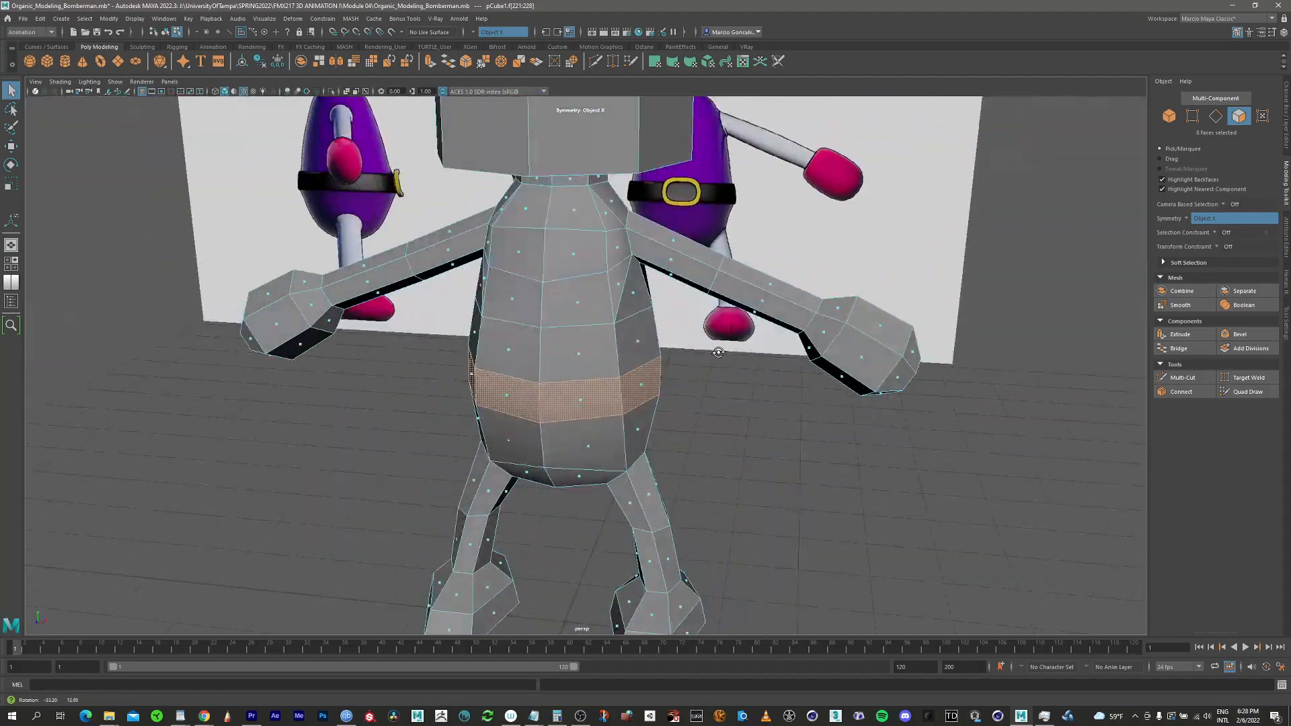
scroll(619, 342, "up", 4)
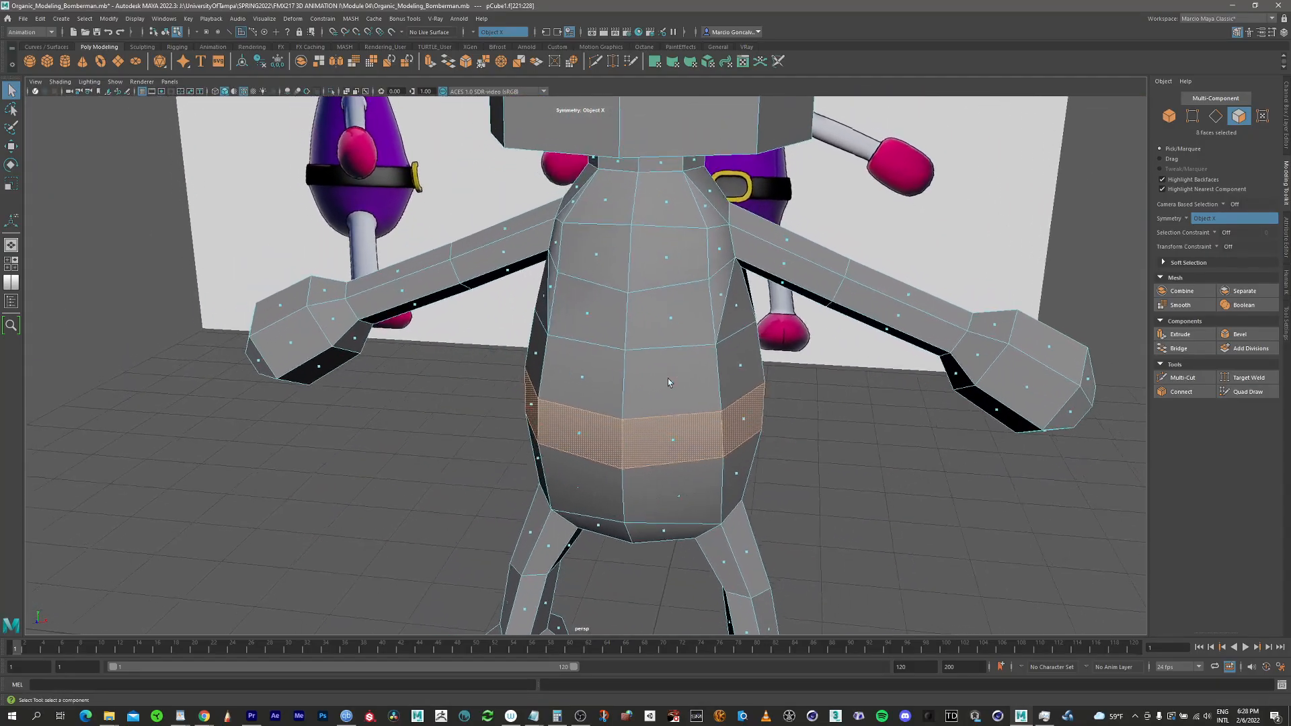
left_click(1187, 219)
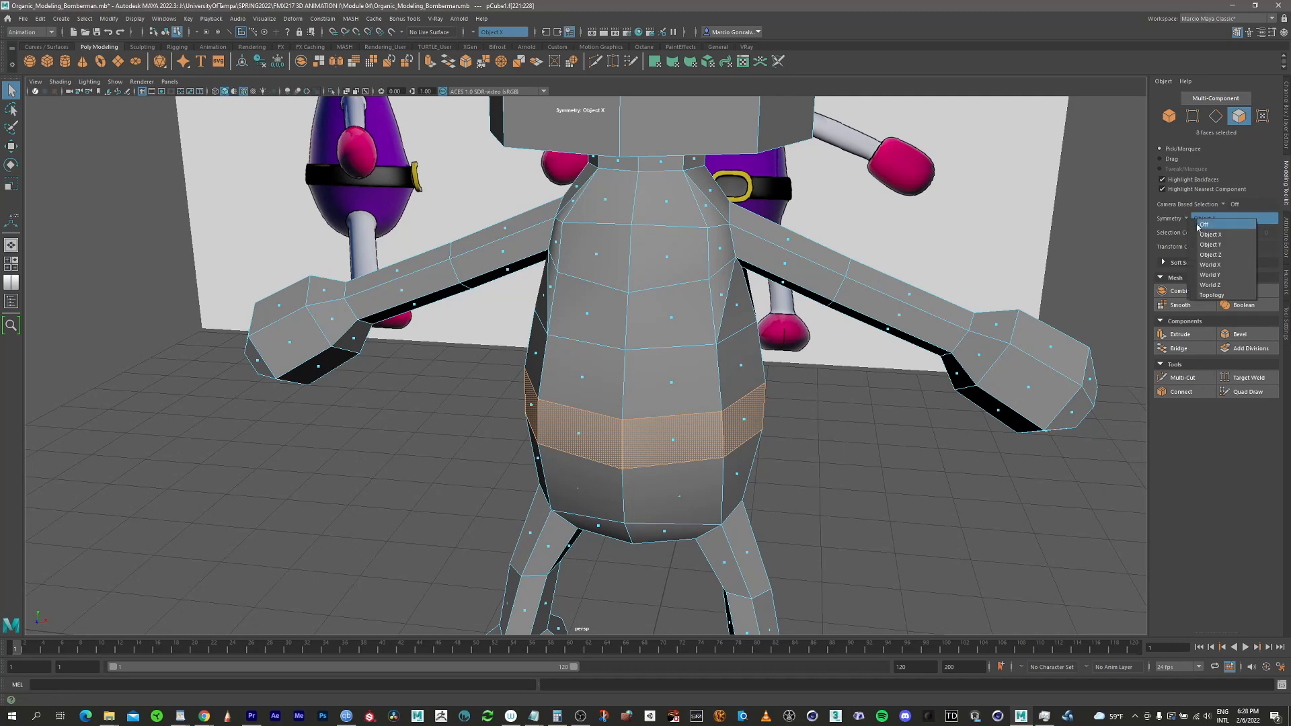
left_click(1206, 224)
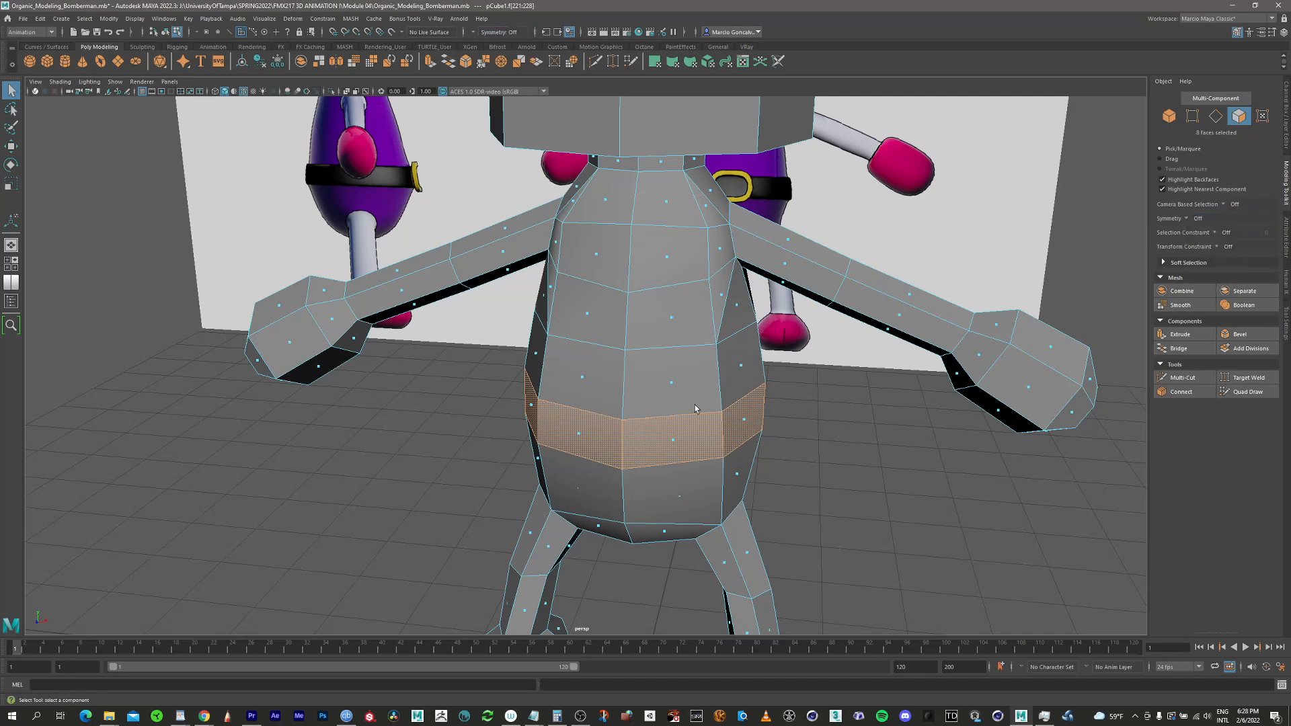
Extrude the waist face loop outward with a thickness of 0.08 to form the belt
mouse_move(691, 381)
left_mouse_down("alt")
mouse_move(700, 402)
mouse_move(687, 373)
left_mouse_up("alt")
key("w")
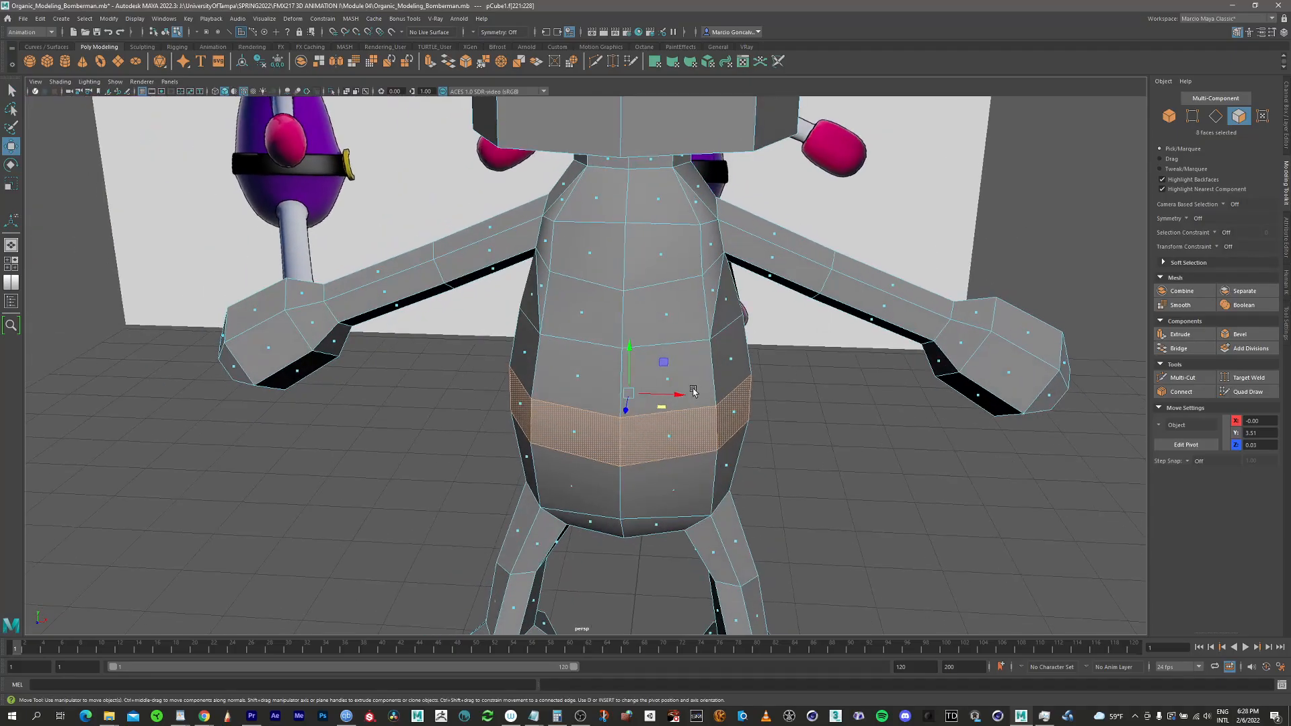
left_click(1181, 334)
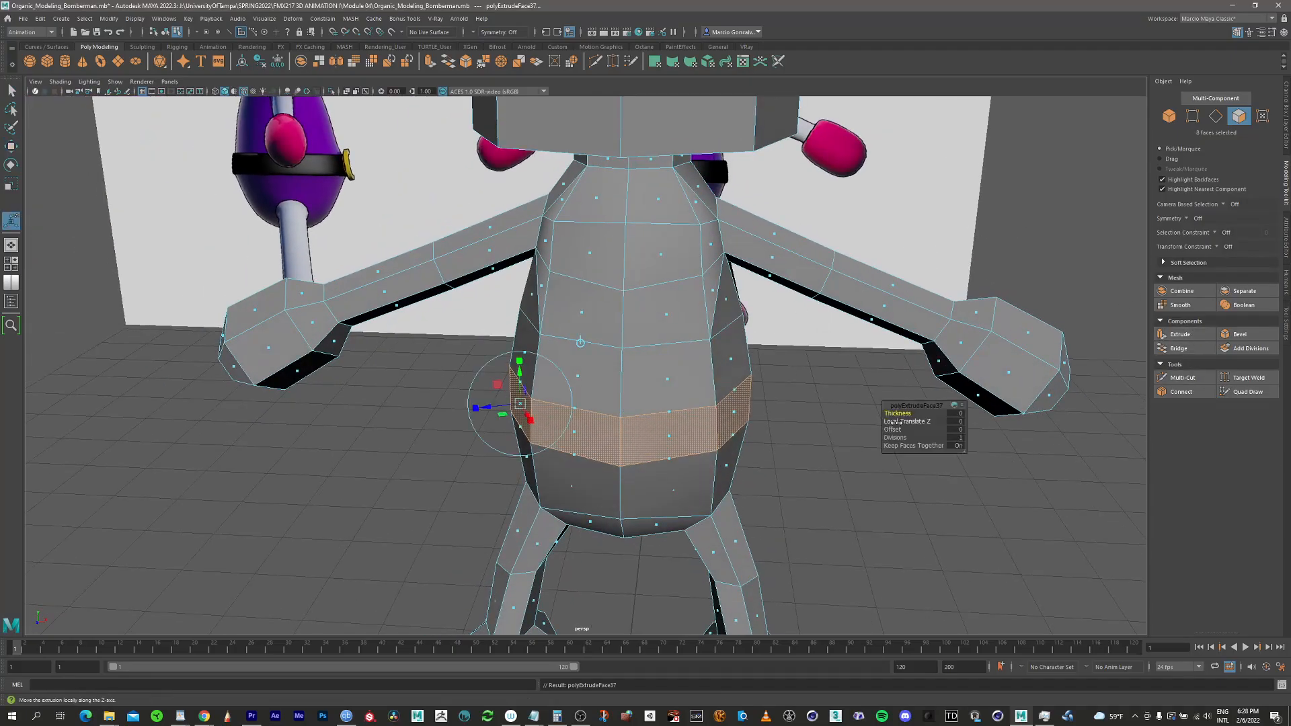
left_click_drag(898, 413, 907, 418)
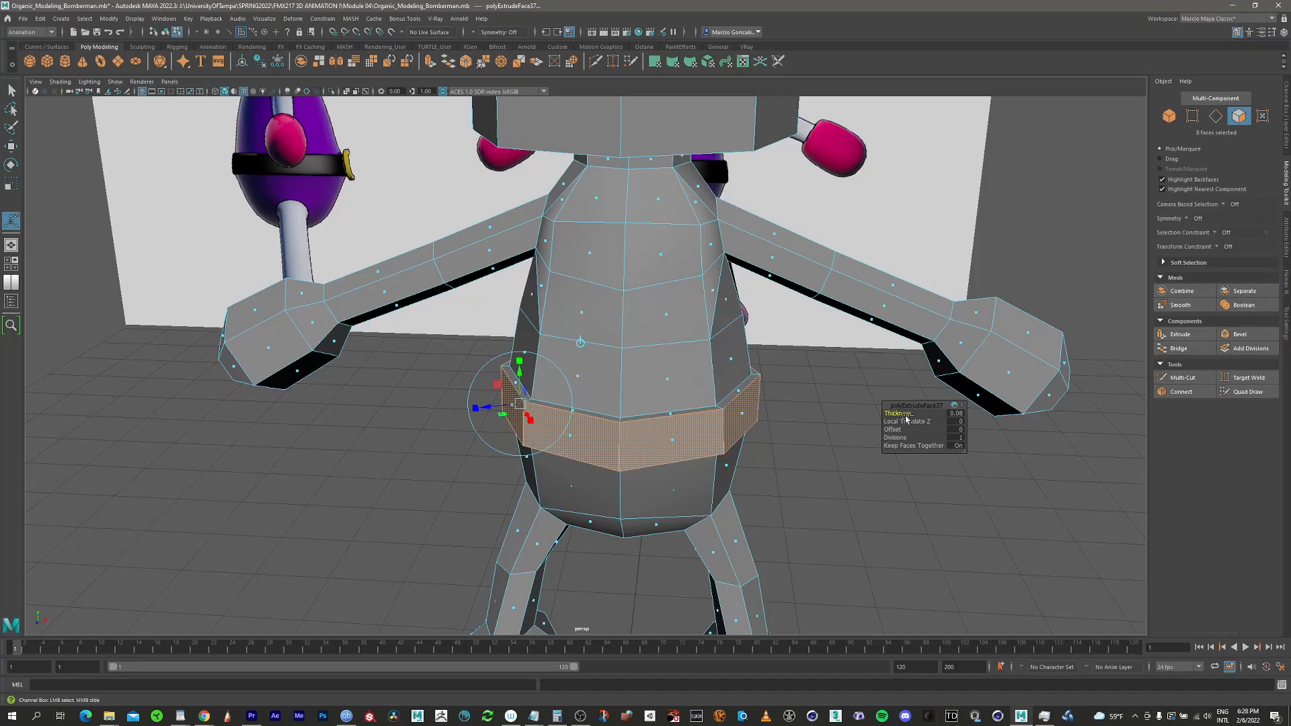
Connect the upper and lower belt edges on one side of the front centre line with a single vertical cut at slide 0.50
left_click_drag(667, 381, 677, 349, "alt")
left_click_drag(596, 394, 670, 371, "alt")
right_click_drag(663, 348, 816, 314, "alt")
left_click_drag(762, 369, 763, 376, "alt")
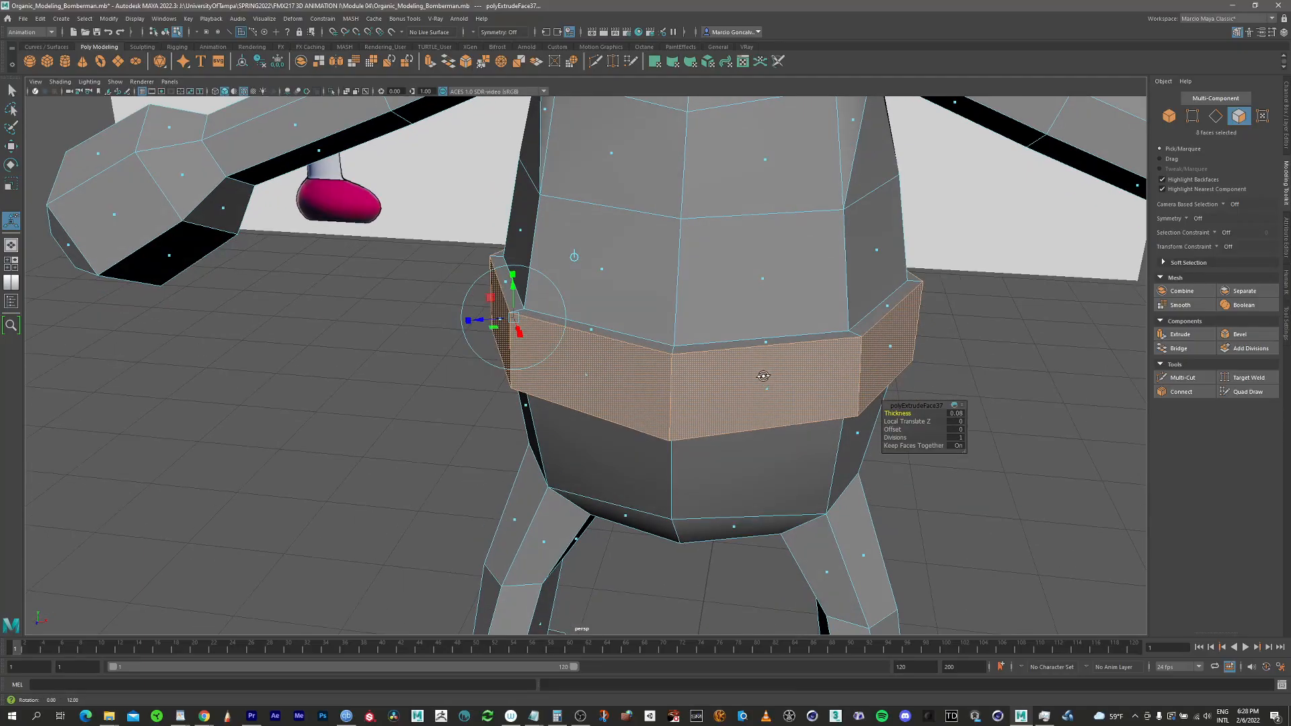
left_click(1215, 120)
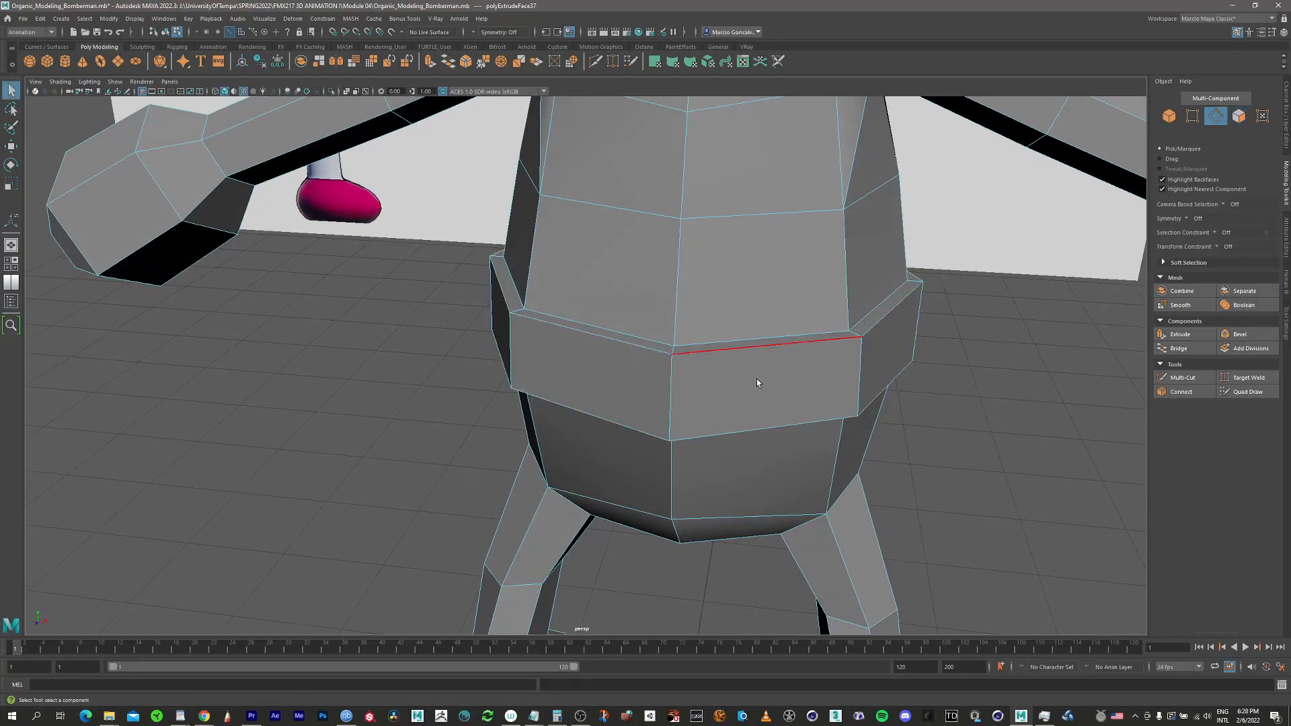
left_click(750, 344)
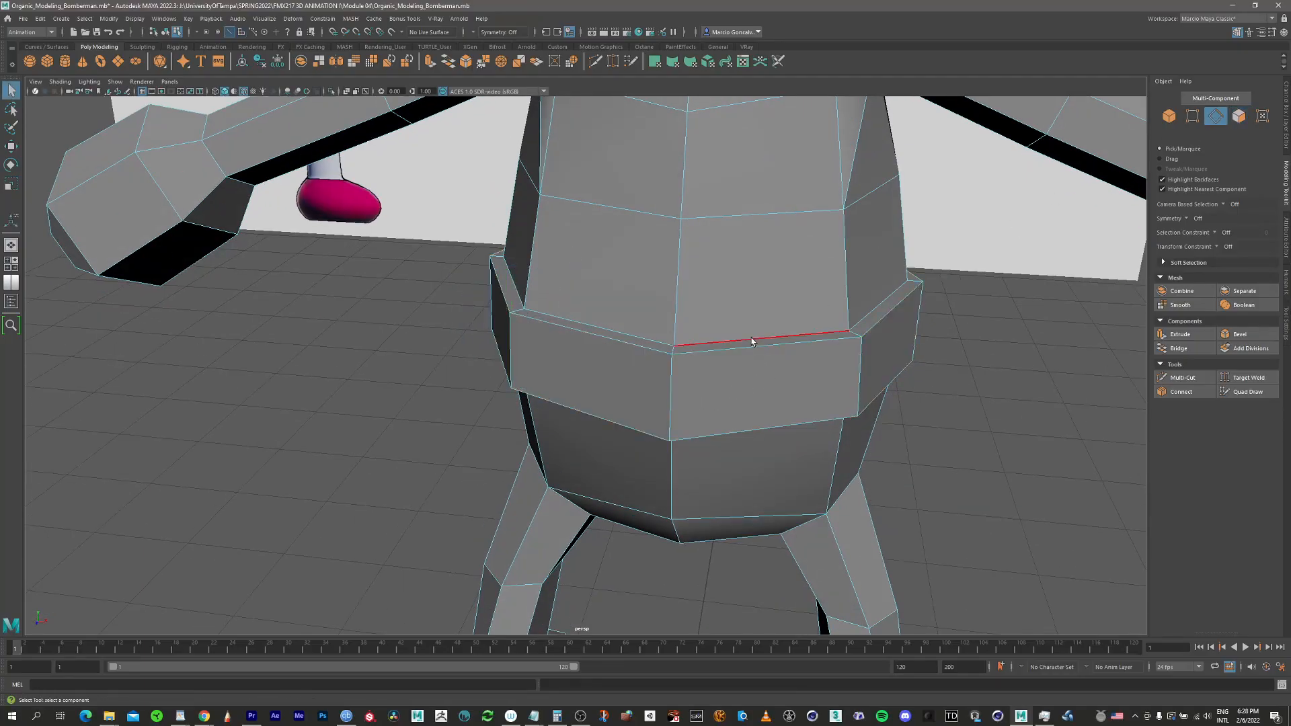
left_click(753, 434, "shift")
left_click_drag(754, 405, 744, 496, "alt")
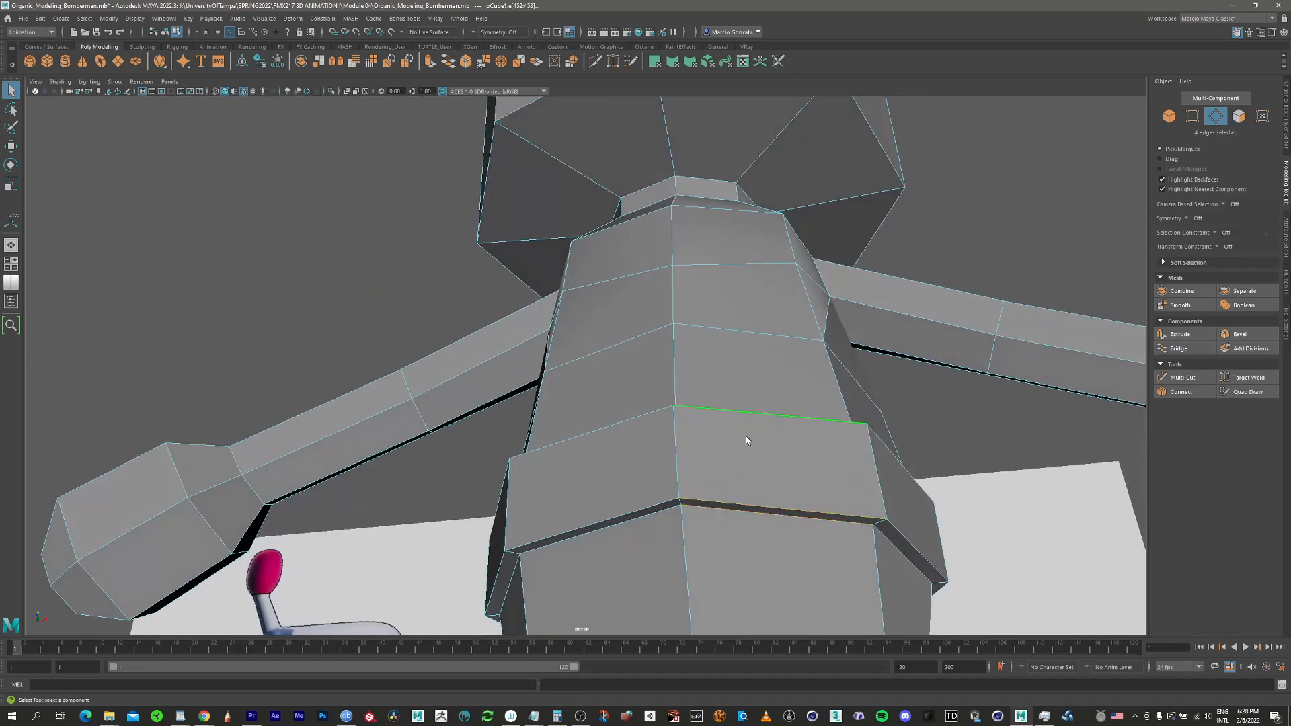
left_click_drag(746, 440, 642, 375, "alt")
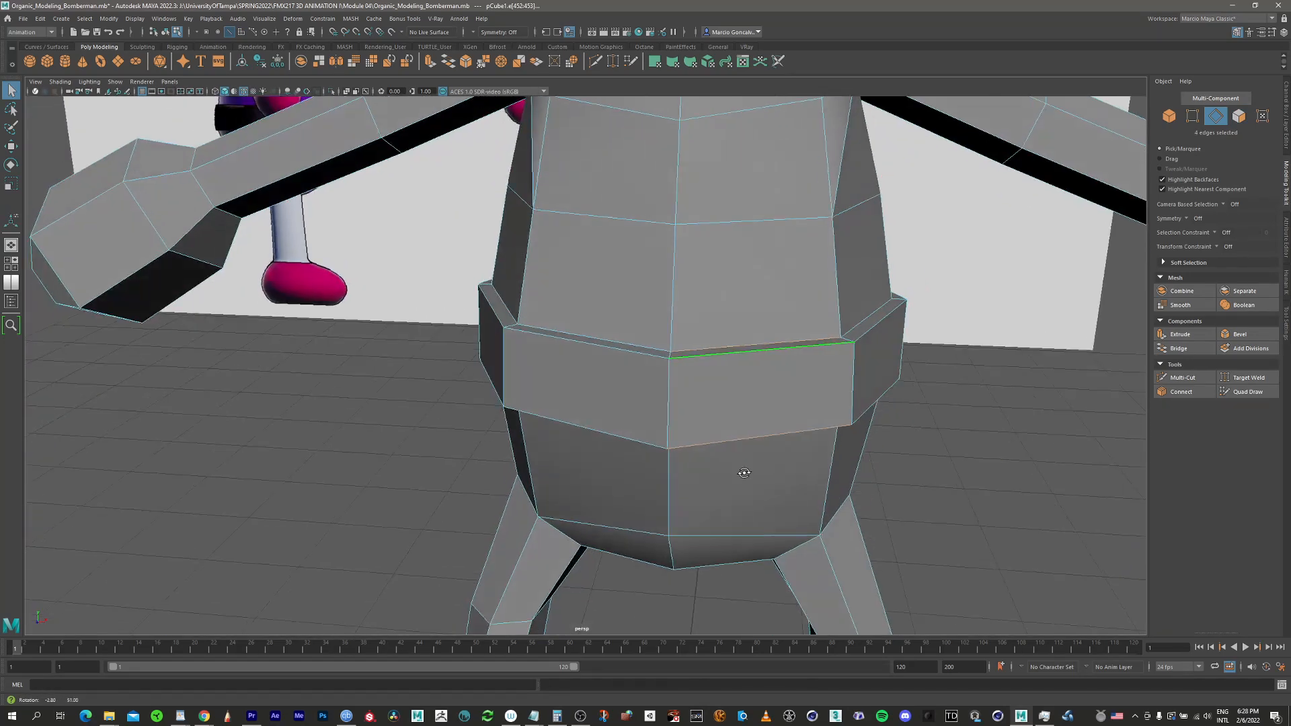
left_click(1183, 392)
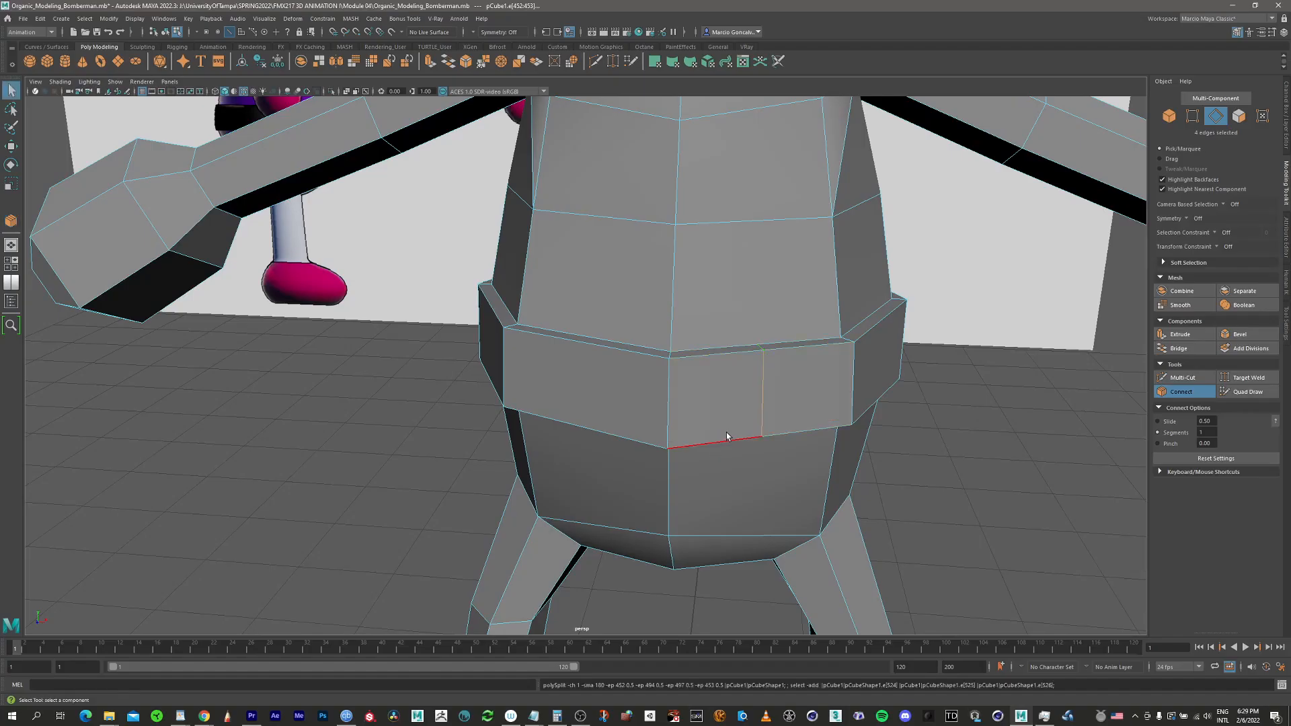
key("q")
Add a matching vertical cut at slide 0.50 to the front belt segment on the other side of the centre line
left_click_drag(696, 408, 635, 343, "alt")
left_click(608, 331)
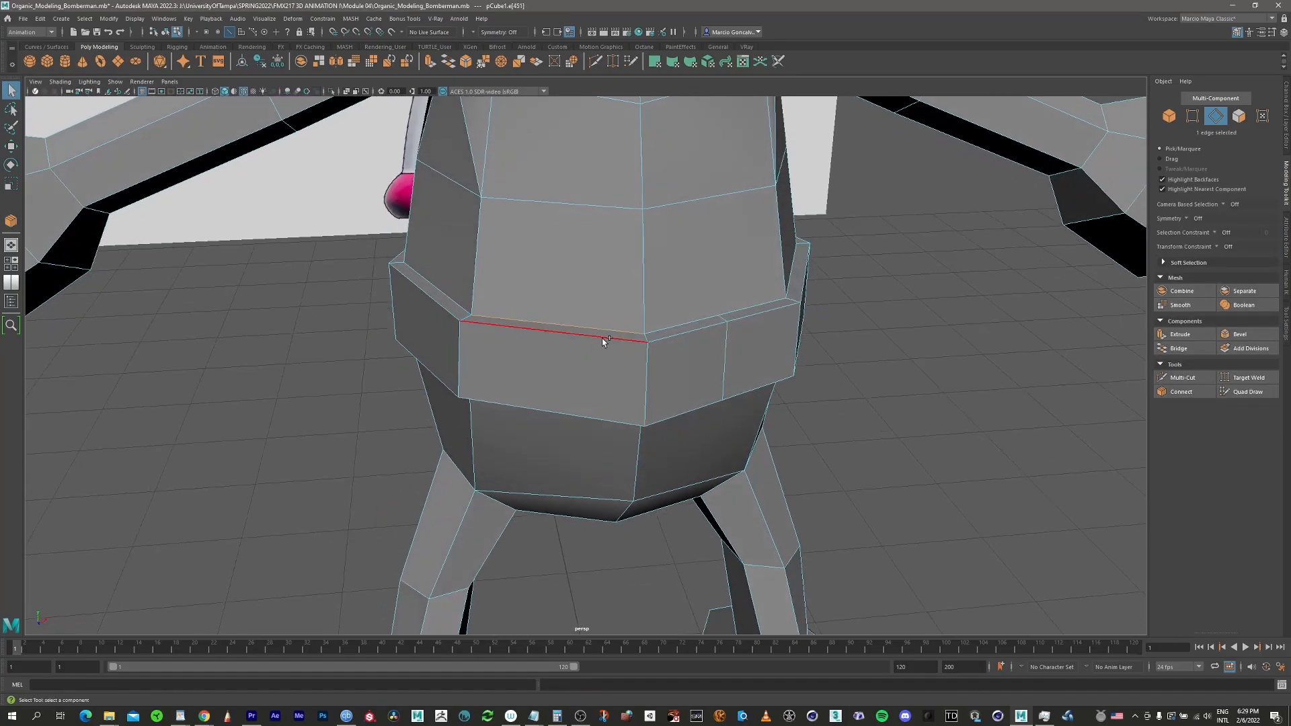
left_click(595, 420, "shift")
left_click_drag(596, 420, 893, 369, "alt")
left_click(604, 533, "shift")
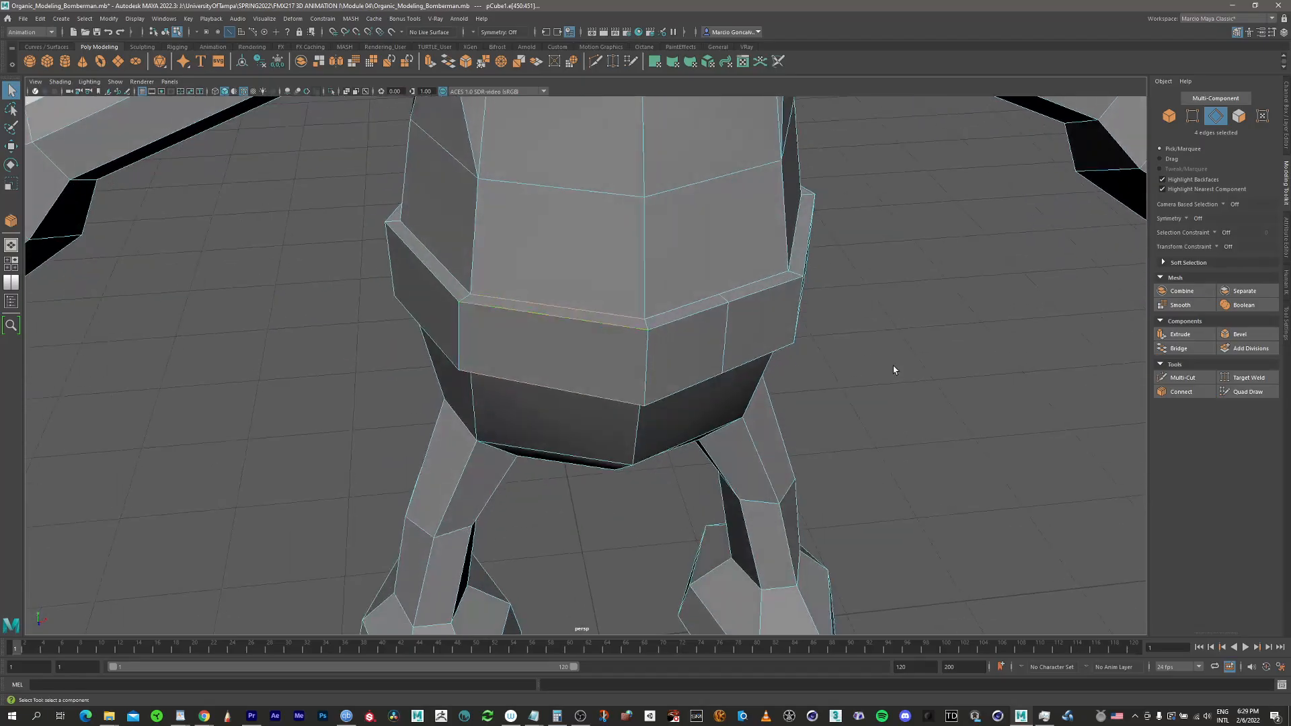
left_click(1181, 392)
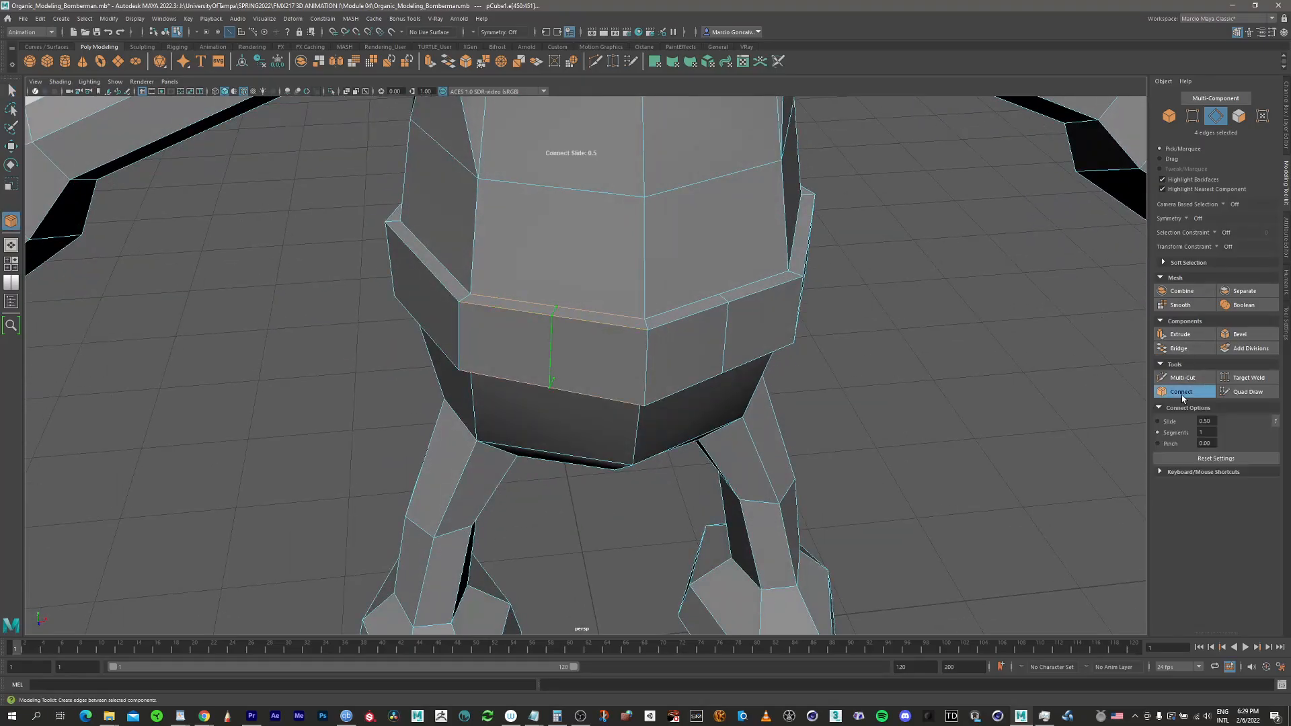
left_click_drag(645, 339, 578, 370, "alt")
key("q")
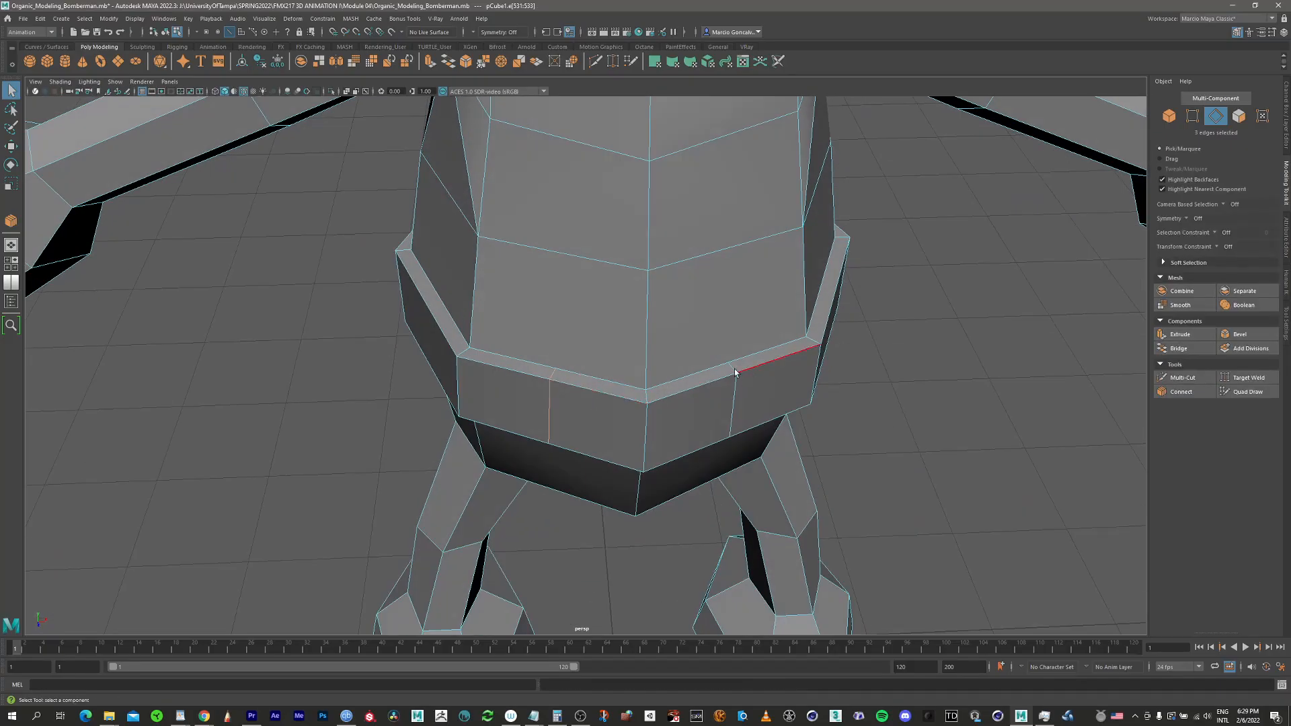
Select the two new vertical cuts on the belt and move them forward to Z 1.20 to round the front
left_click(738, 392, "shift")
left_click_drag(738, 392, 679, 447, "alt")
left_click(756, 524, "shift")
key("w")
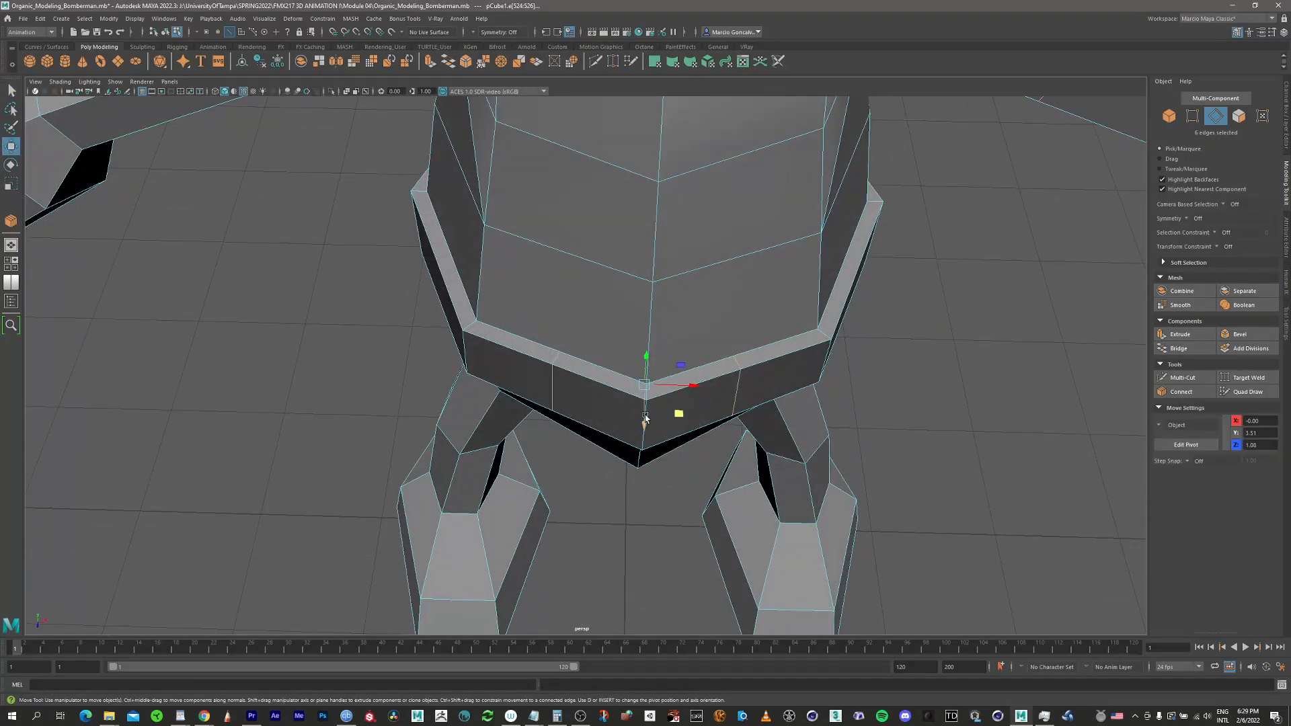
middle_click_drag(645, 418, 643, 453)
Scale the two belt cuts slightly closer together along X to match the reference buckle's width
key("space")
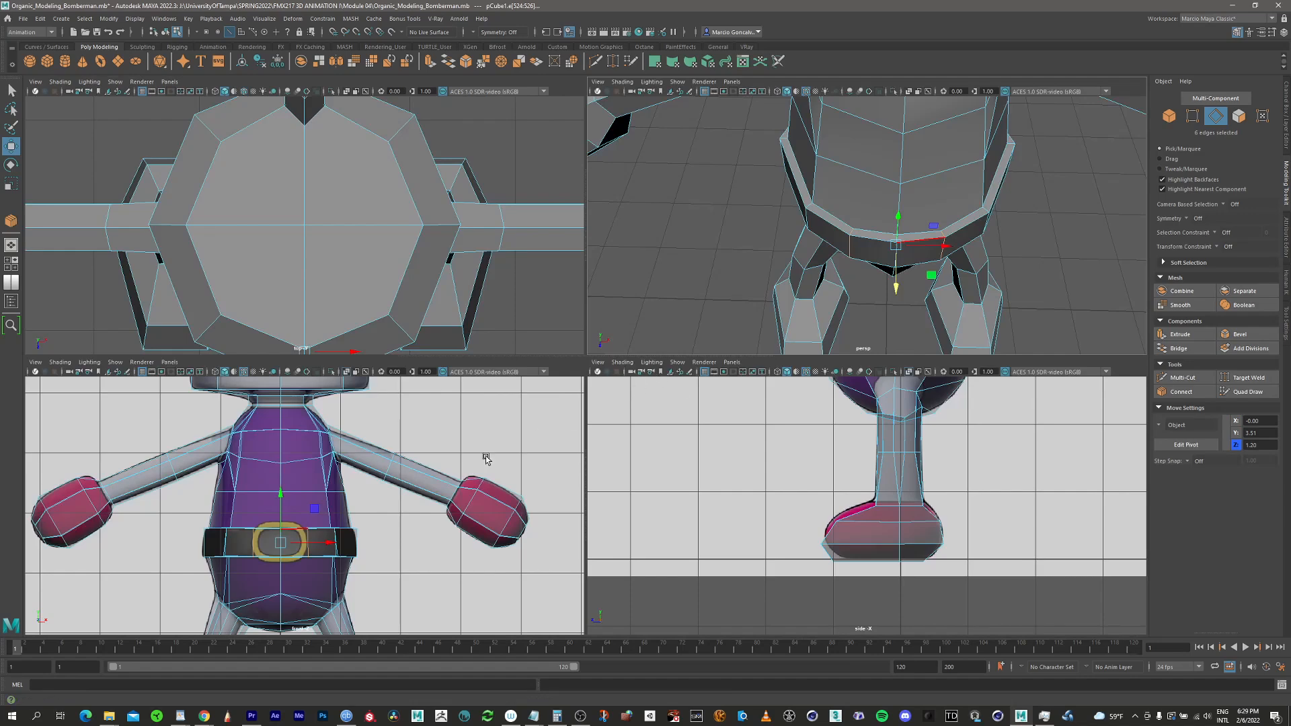
key("space")
scroll(443, 479, "up", 4)
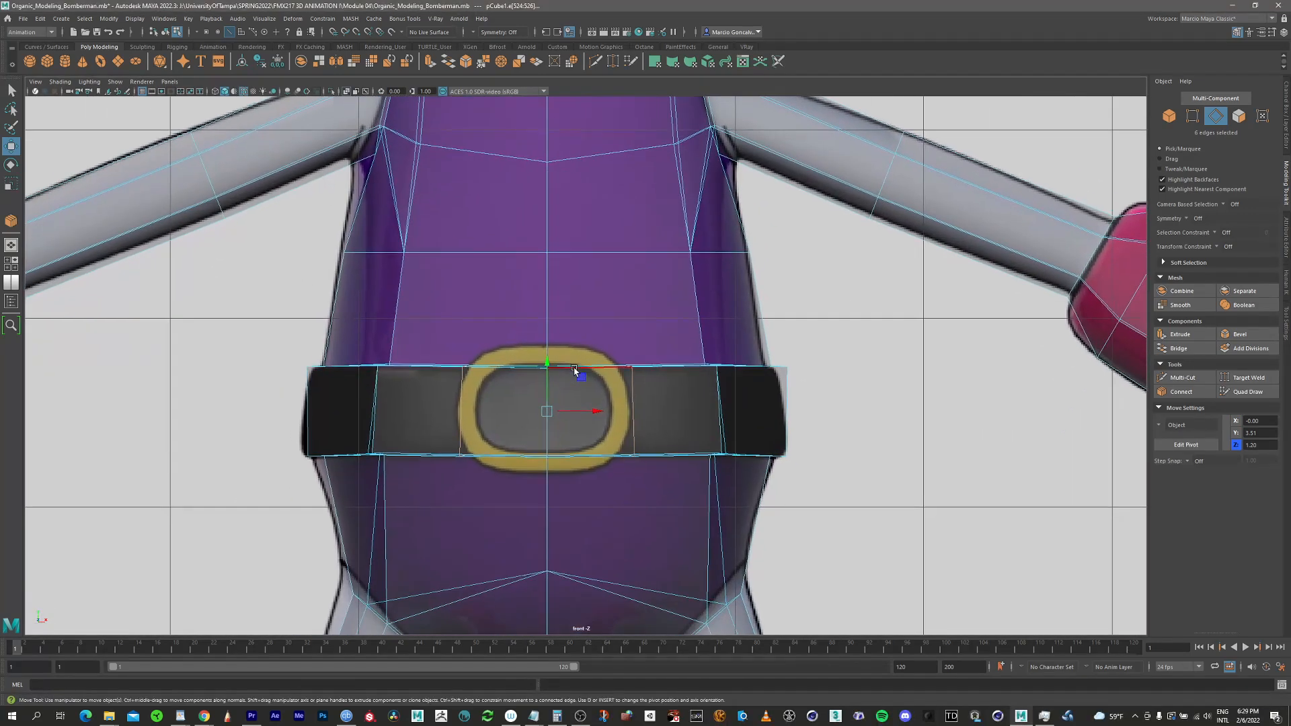
key("r")
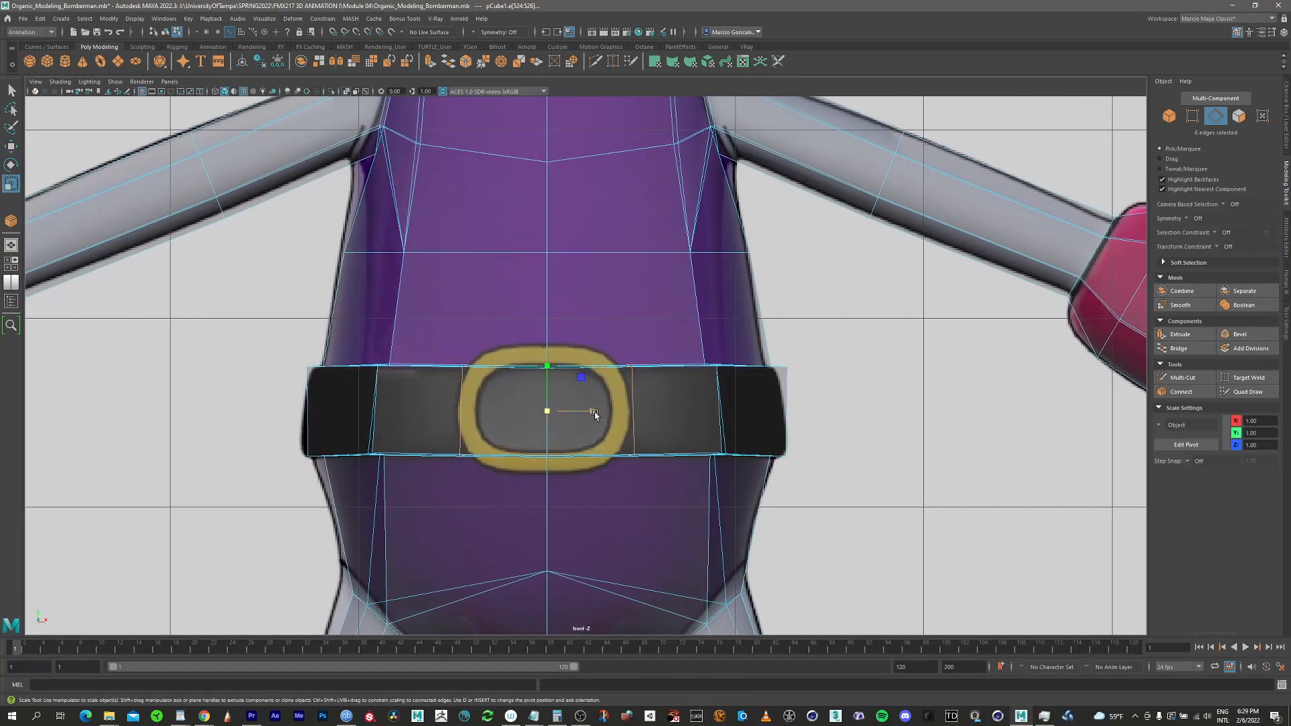
left_click_drag(594, 415, 592, 415)
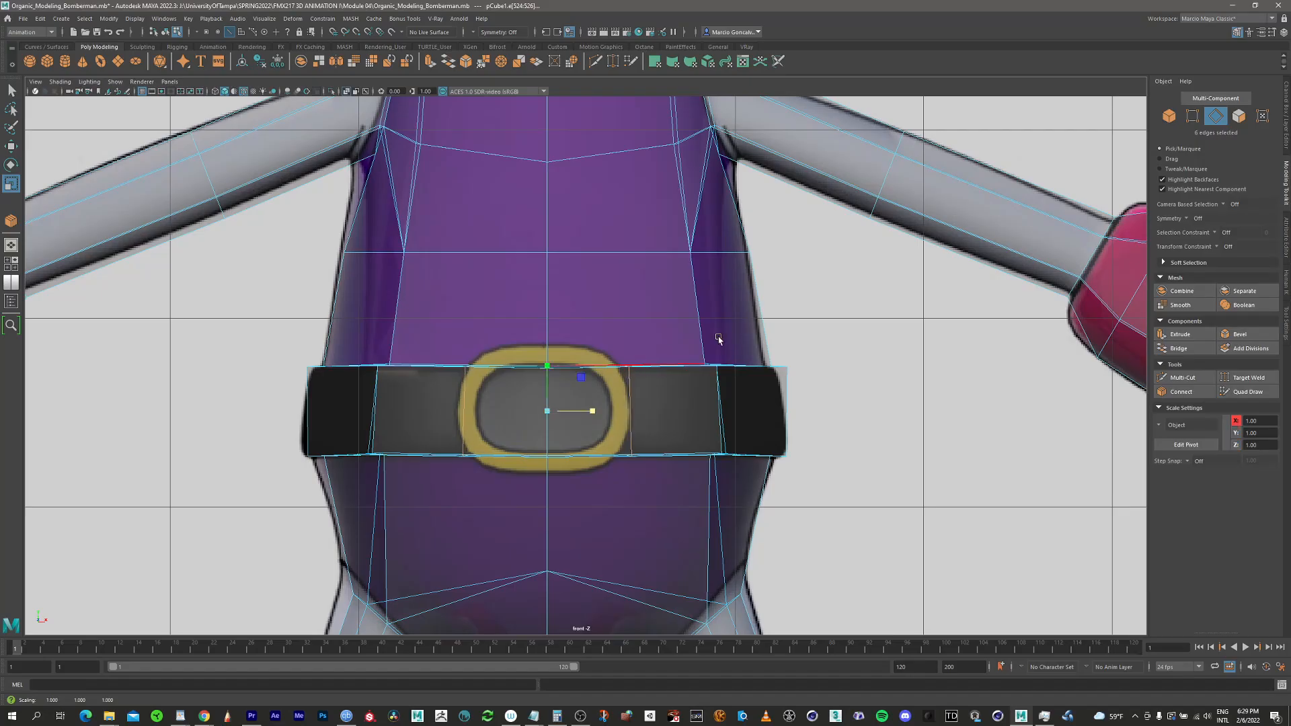
Examine the belt's front and side curvature from several angles
key("space")
key("space")
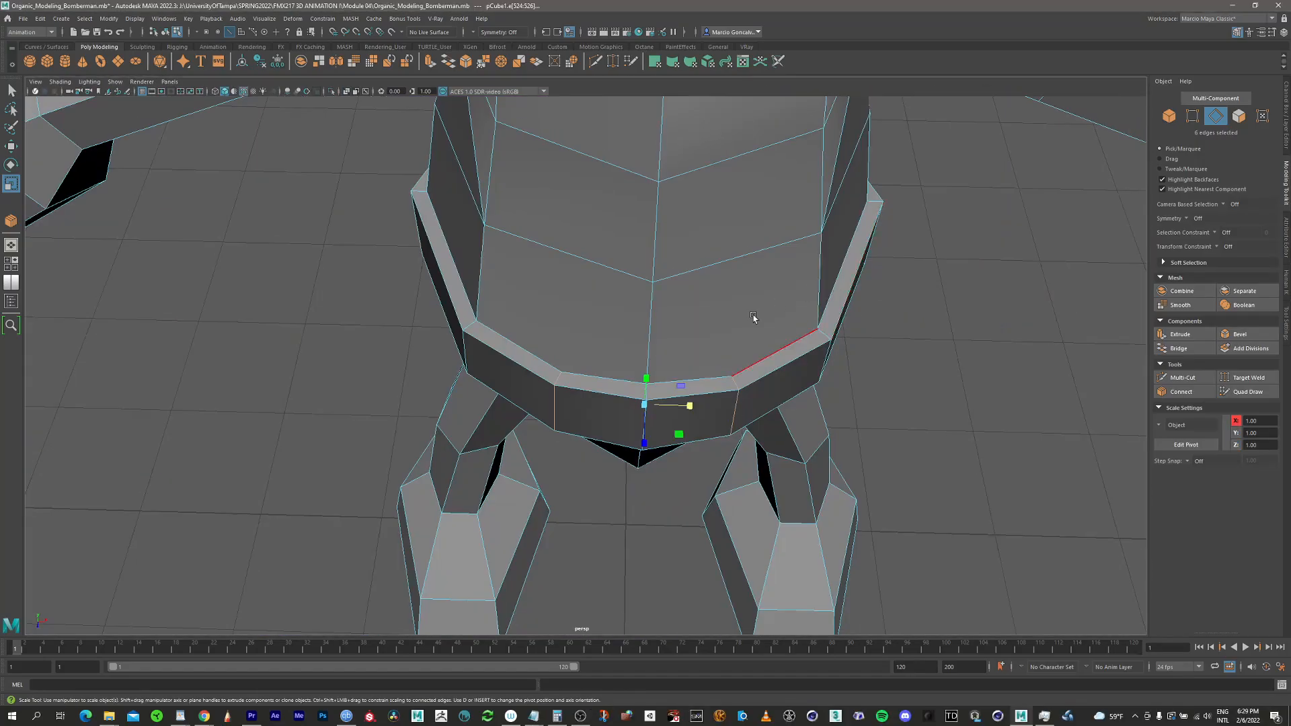
left_click_drag(625, 390, 564, 384, "alt")
right_click_drag(587, 398, 741, 351, "alt")
left_click_drag(740, 351, 619, 346, "alt")
right_click_drag(620, 345, 599, 354, "alt")
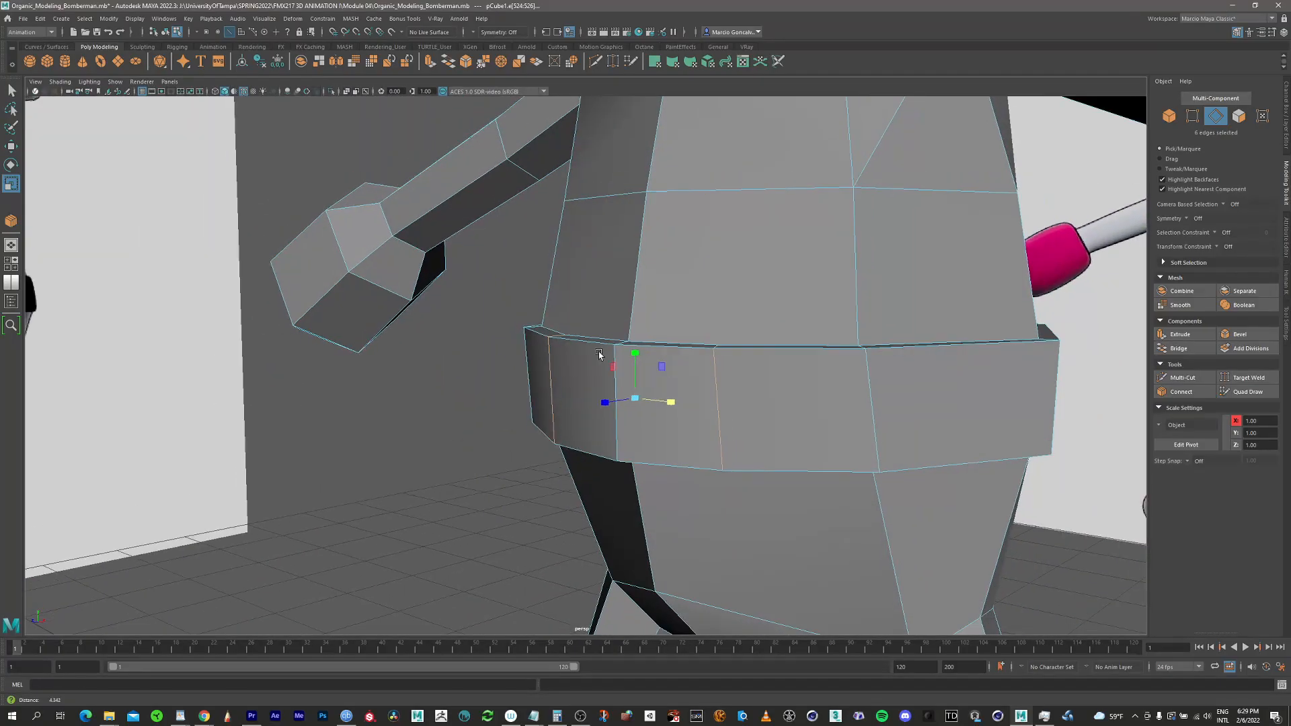
left_click_drag(599, 354, 674, 357, "alt")
middle_click_drag(674, 357, 593, 351, "alt")
right_click_drag(594, 351, 587, 343, "alt")
left_click_drag(587, 343, 982, 253, "alt")
left_click(742, 269)
left_click_drag(561, 331, 557, 357, "alt")
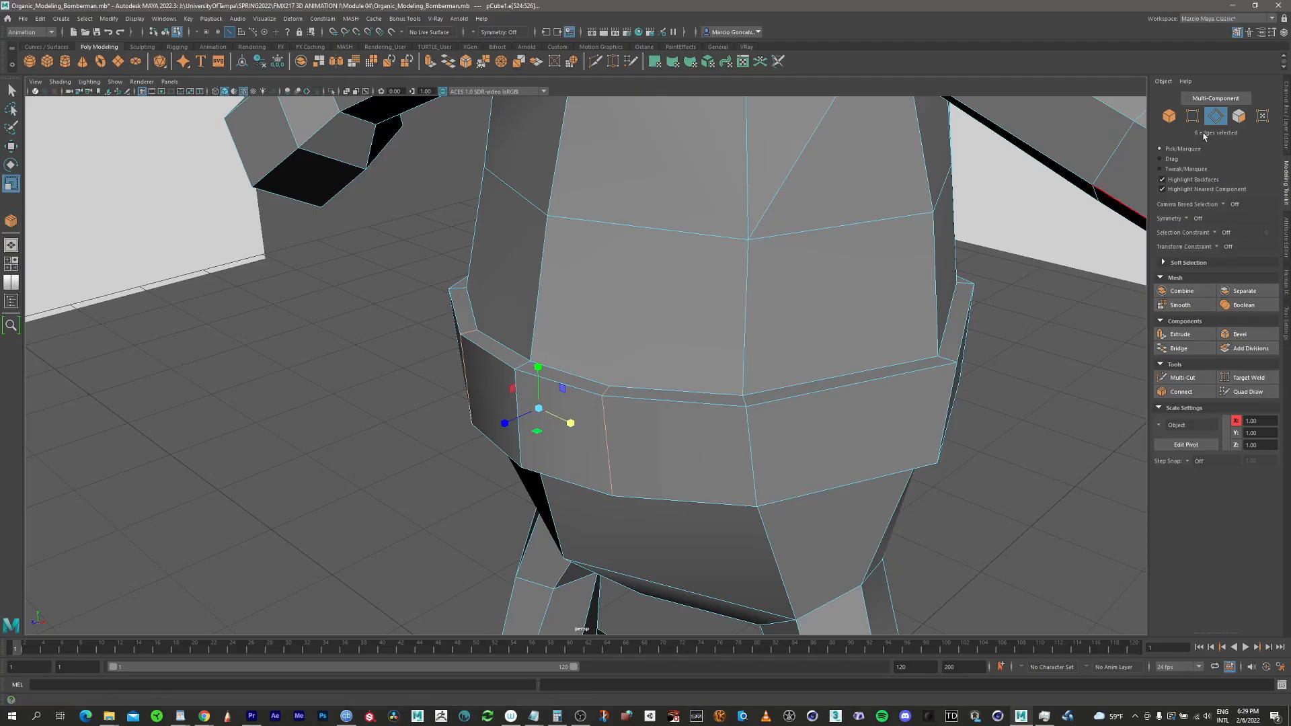
Extrude the belt's two upper rim faces at the front centre upward to Y 3.86, matching the reference buckle's upper edge
left_click(1239, 117)
left_click_drag(554, 342, 489, 347, "alt")
left_click(489, 348)
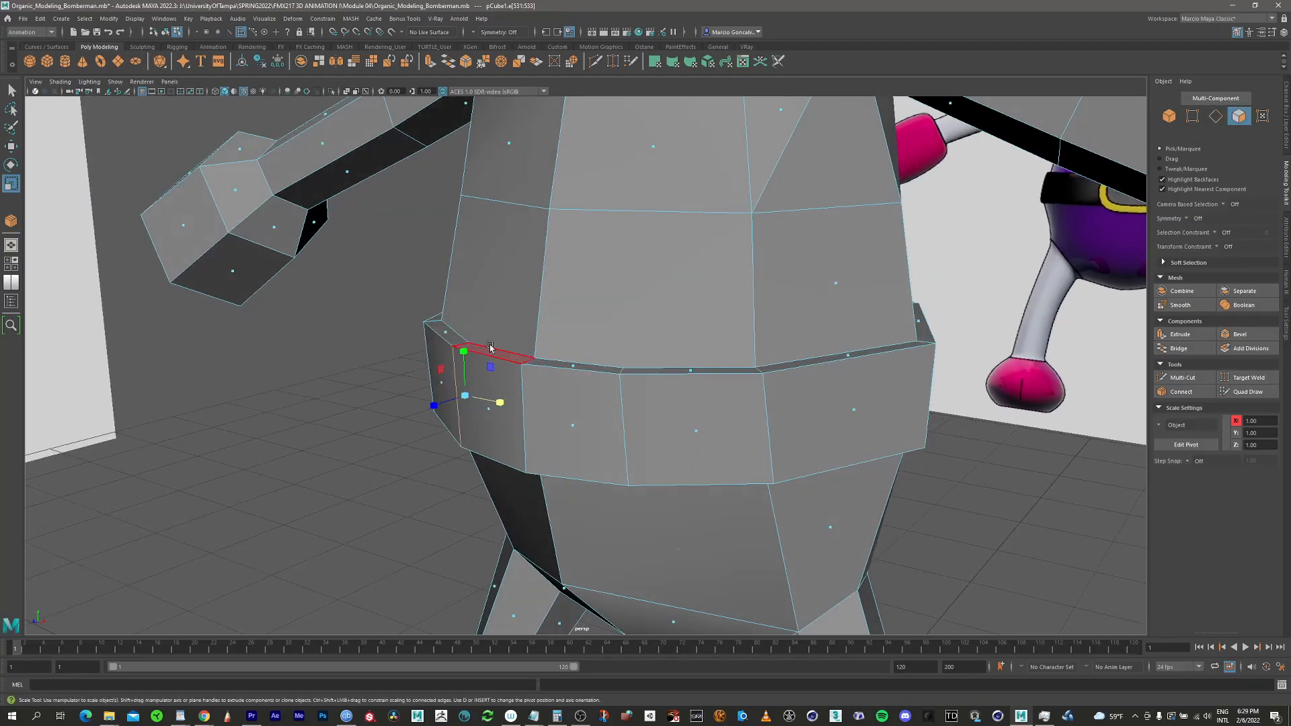
left_click(530, 358)
left_click(576, 367, "shift")
left_click_drag(570, 441, 588, 402, "alt")
key("space")
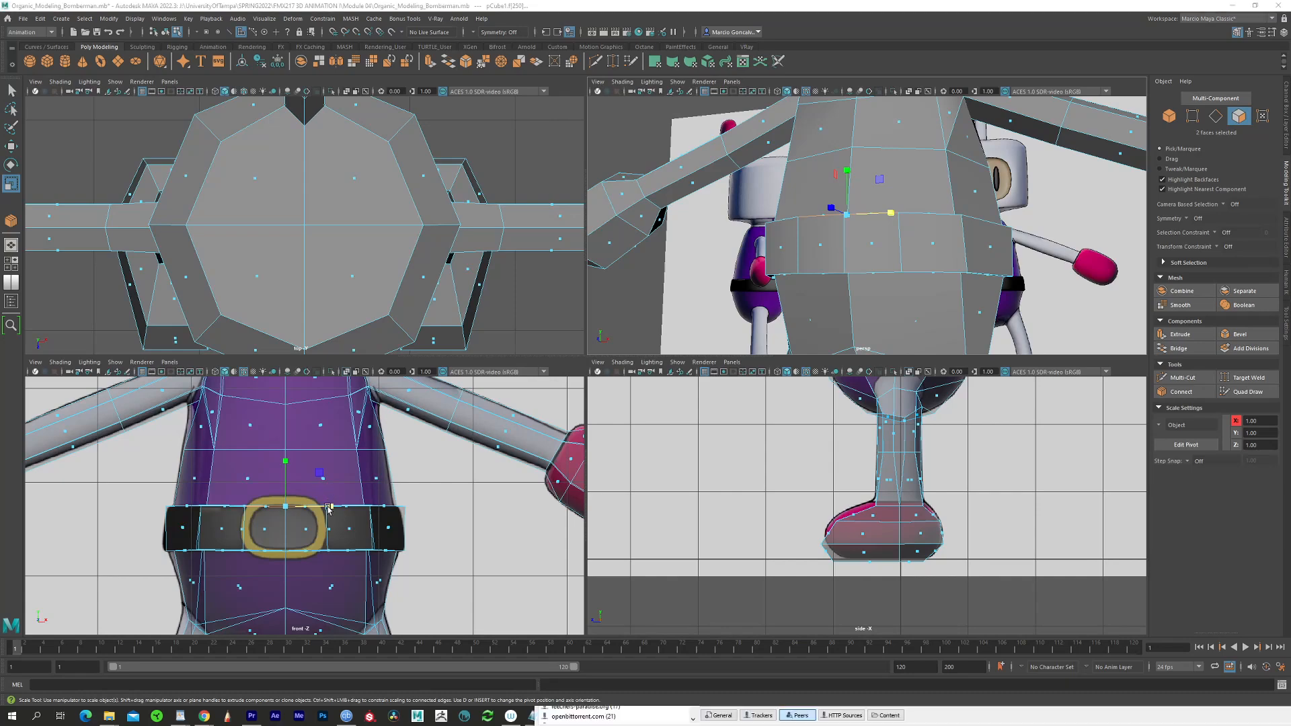
key("space")
scroll(538, 349, "up", 2)
key("w")
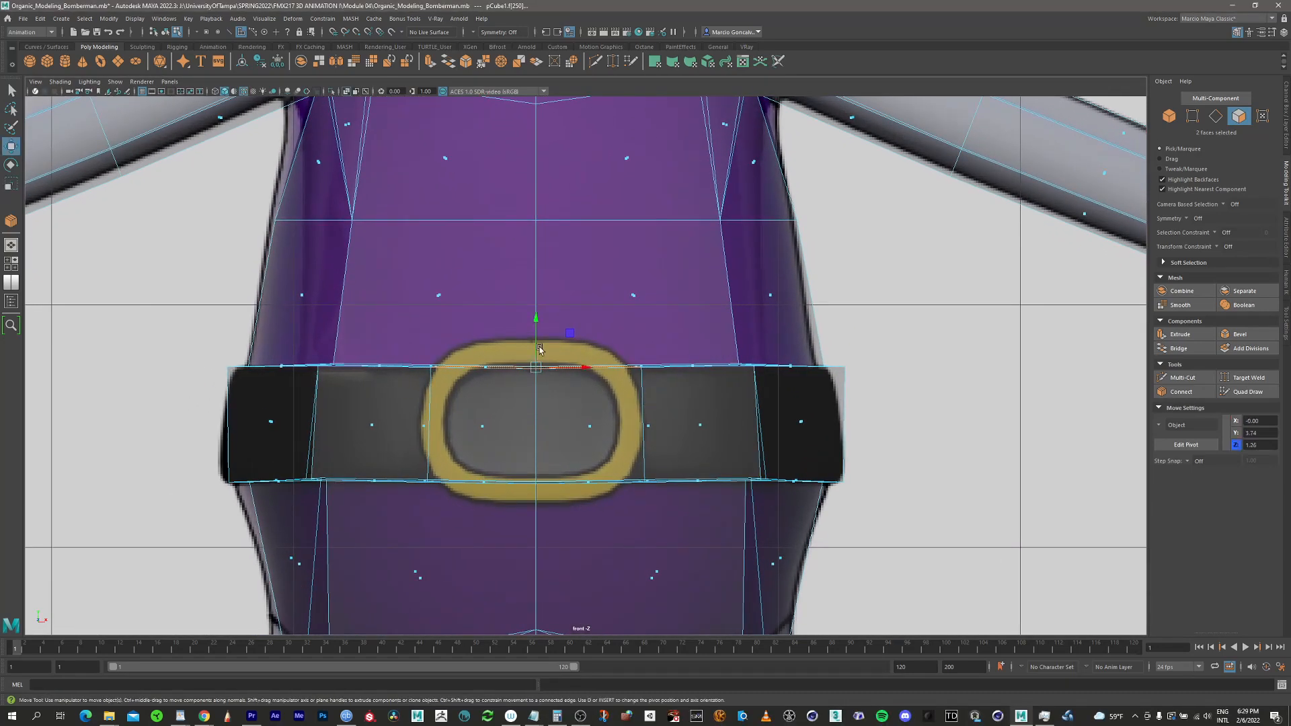
left_click_drag(536, 331, 536, 304, "shift")
key("space")
key("space")
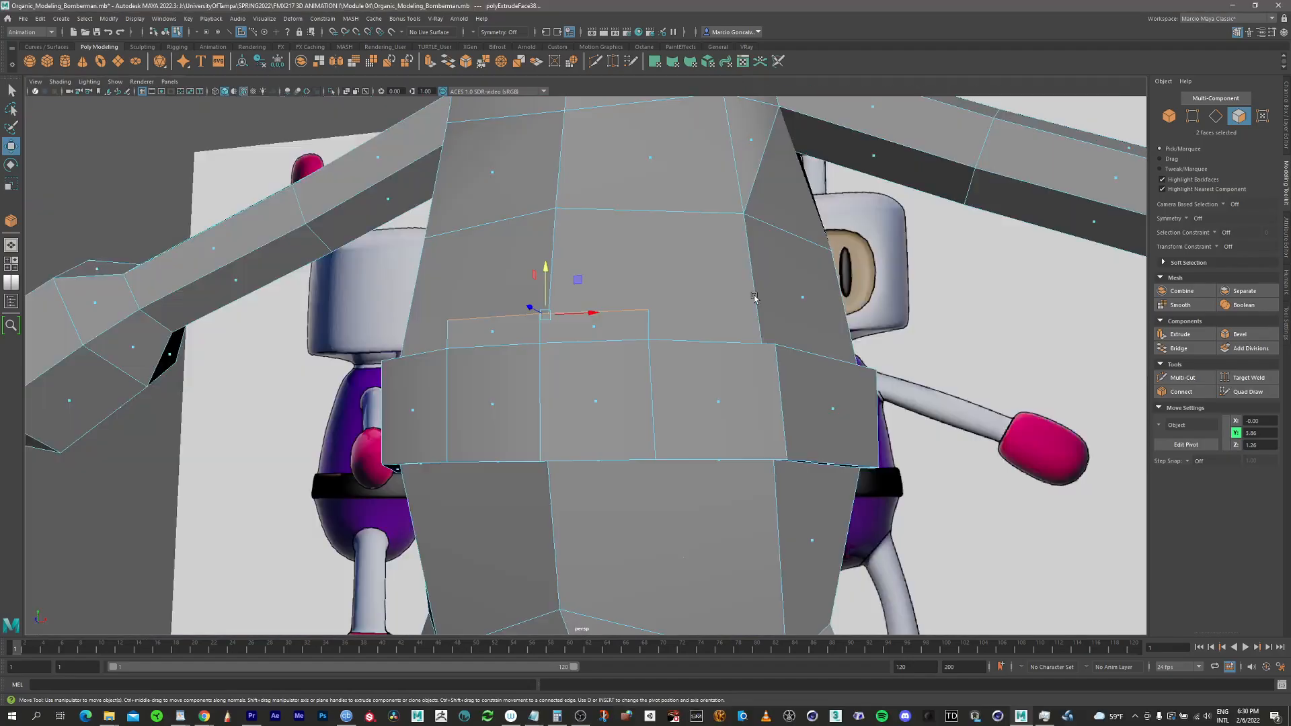
Extrude the belt's two underside faces at the front centre downward to Y 3.10, matching the reference buckle's lower edge
left_click_drag(523, 432, 504, 365, "alt")
left_click(505, 366)
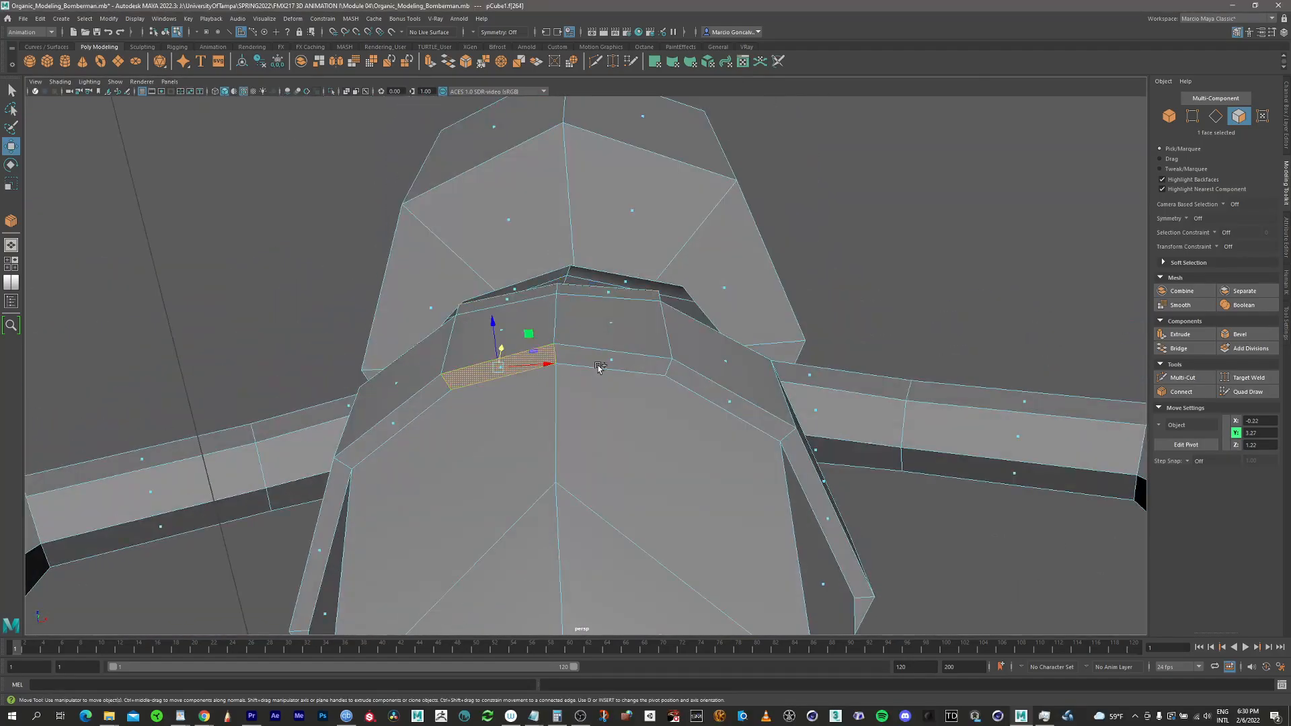
left_click(611, 362, "shift")
key("space")
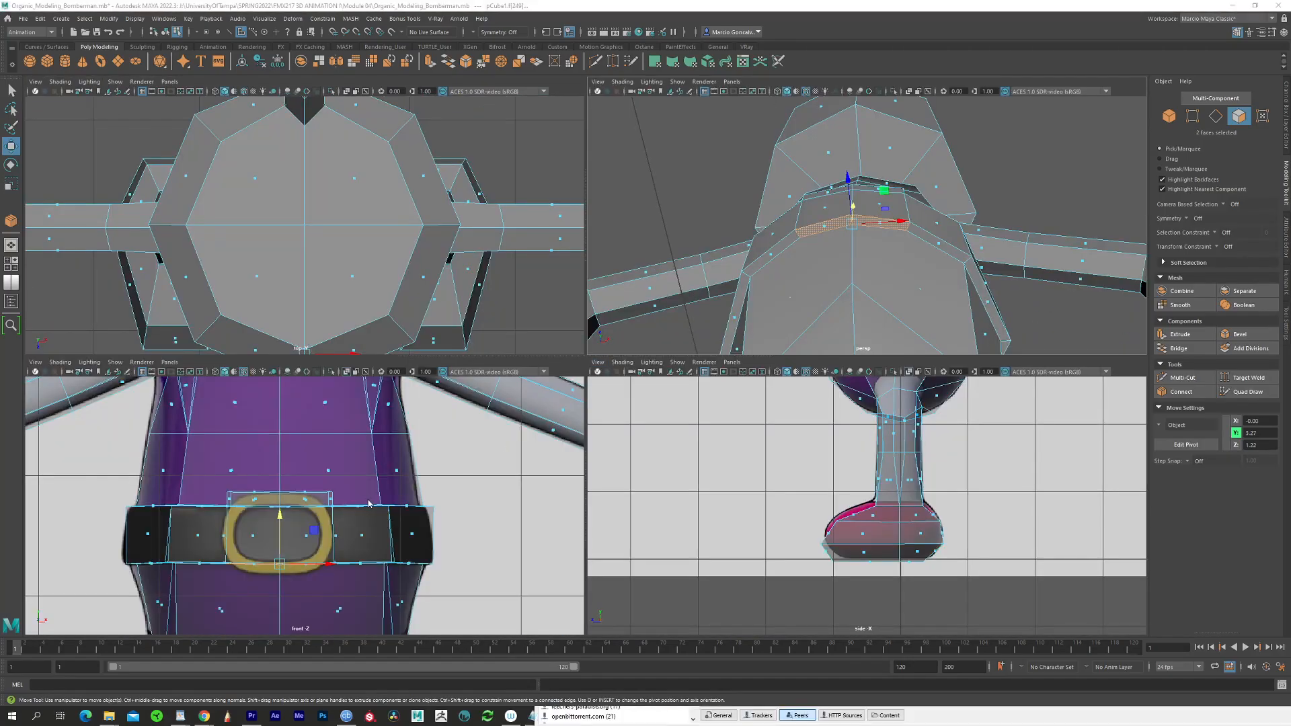
key("space")
left_click_drag(536, 434, 540, 456, "shift")
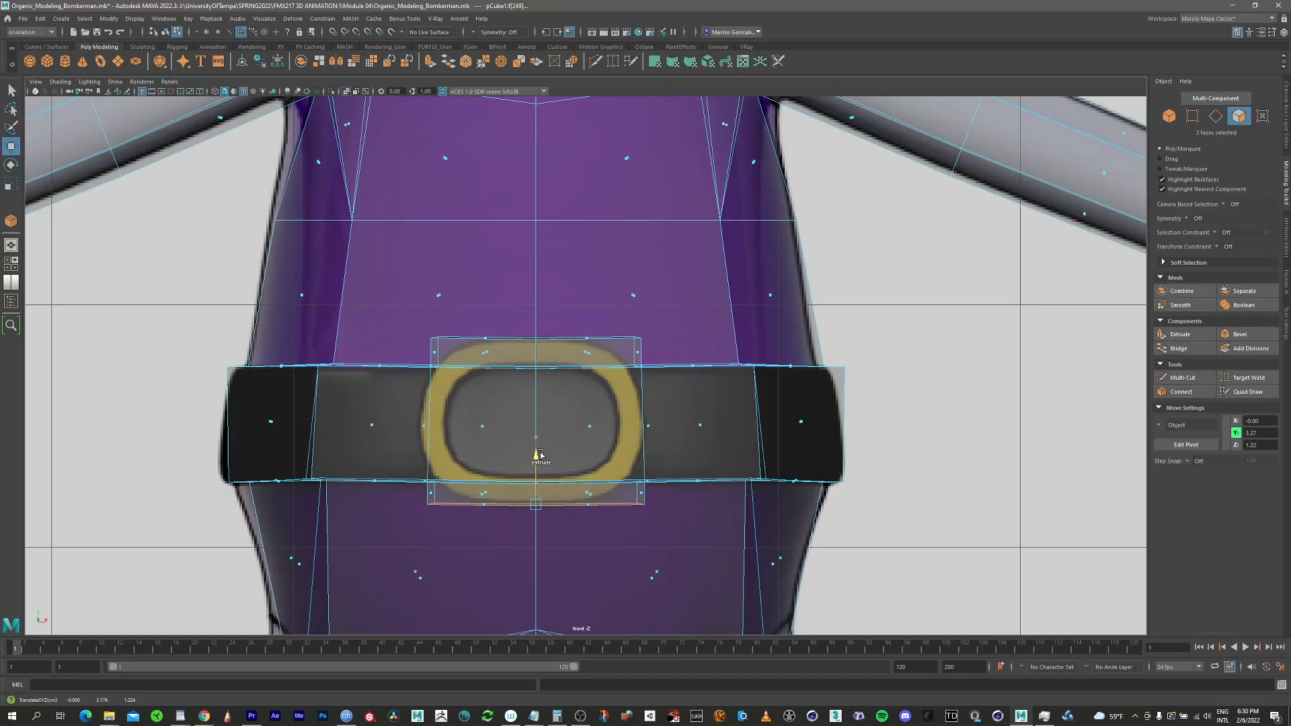
key("space")
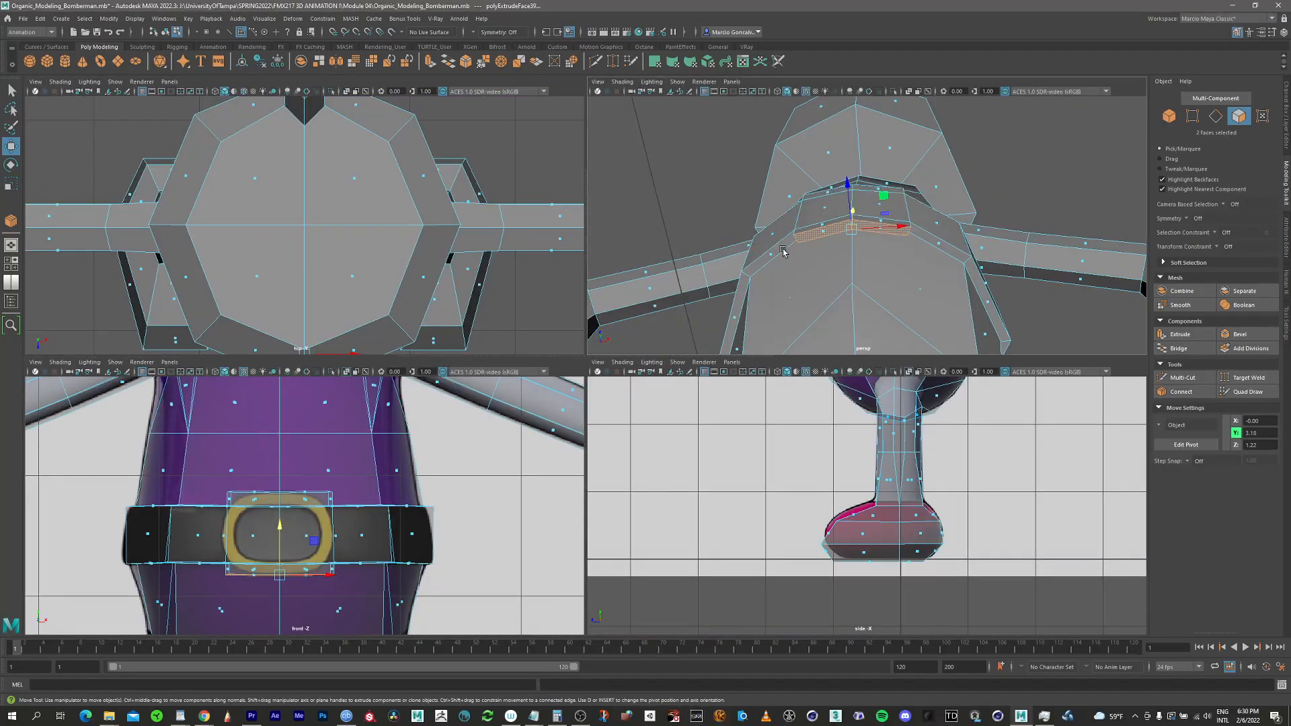
key("space")
left_click_drag(592, 343, 722, 294, "alt")
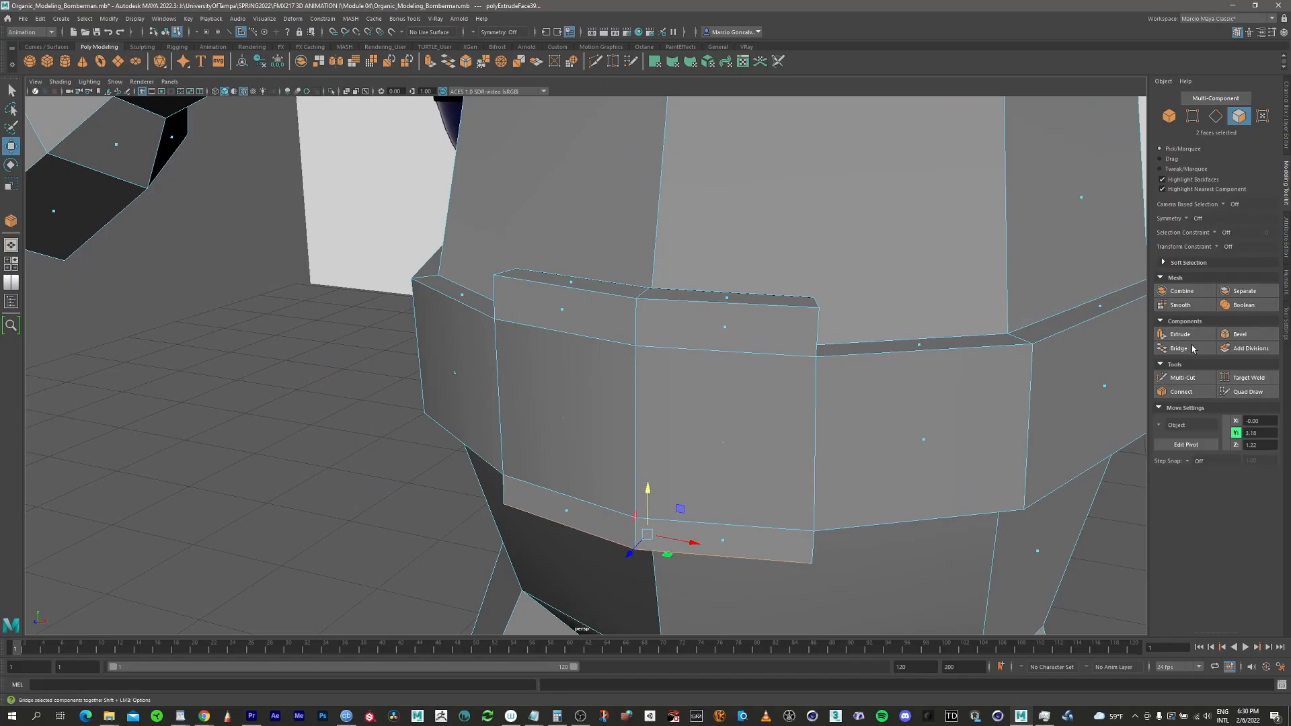
left_click(1189, 382)
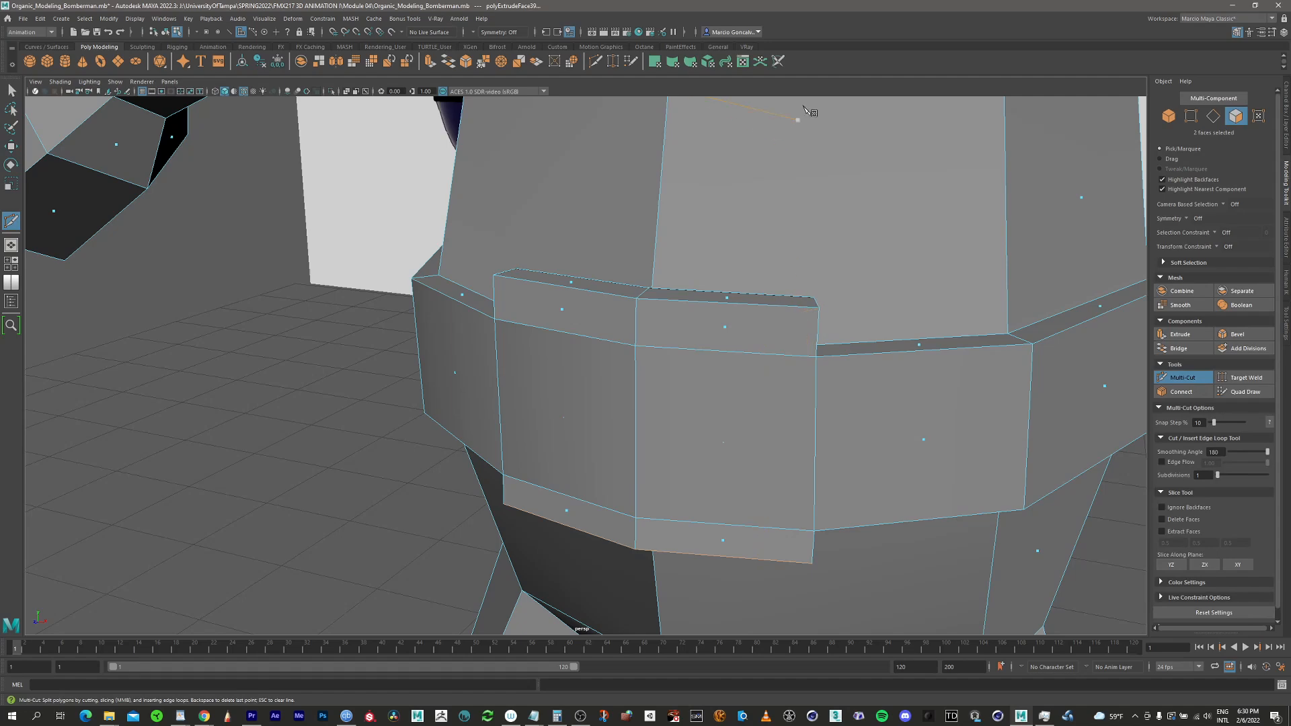
left_click(775, 329)
left_click_drag(775, 329, 649, 315, "alt")
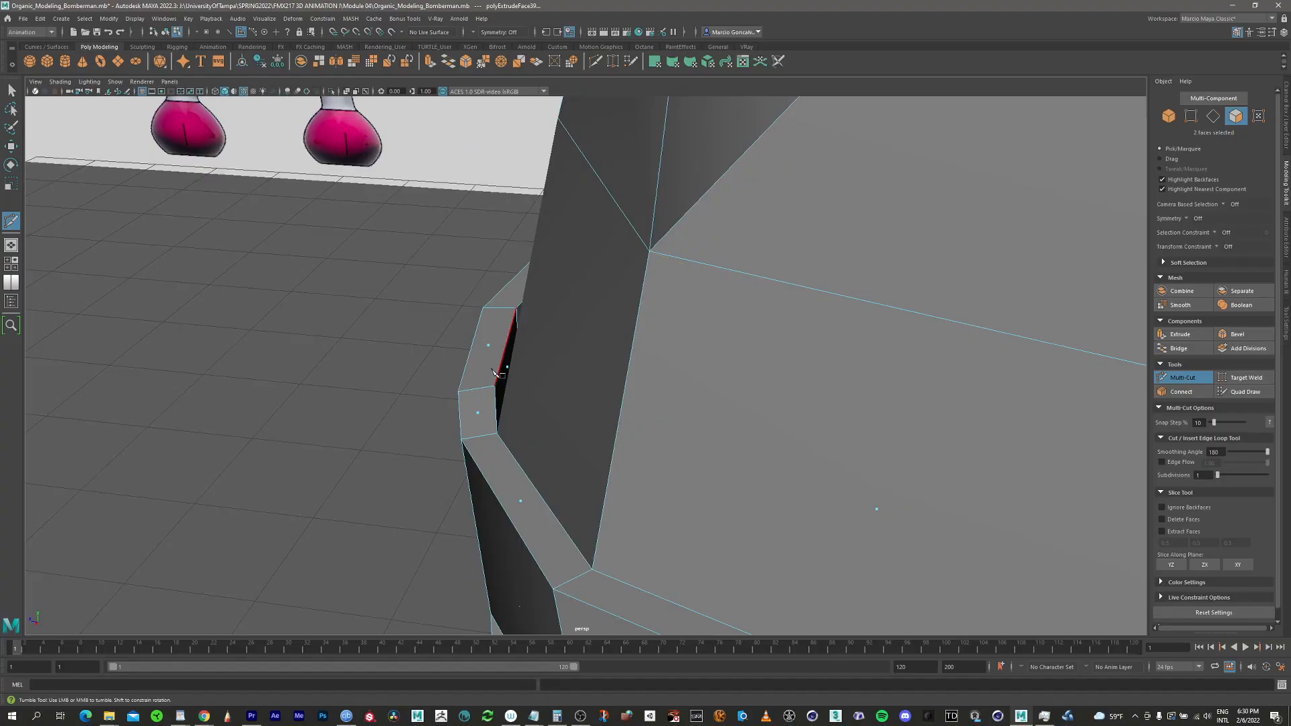
left_click_drag(485, 372, 590, 357, "alt")
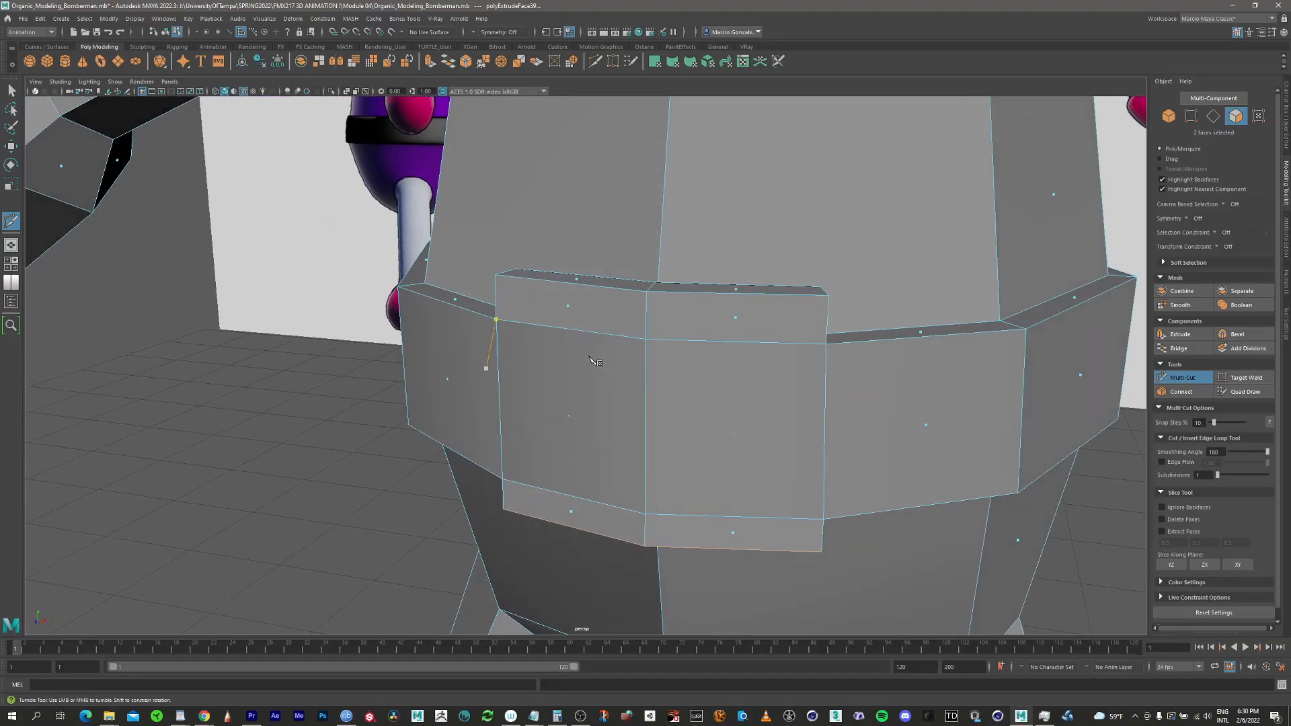
left_click(776, 293)
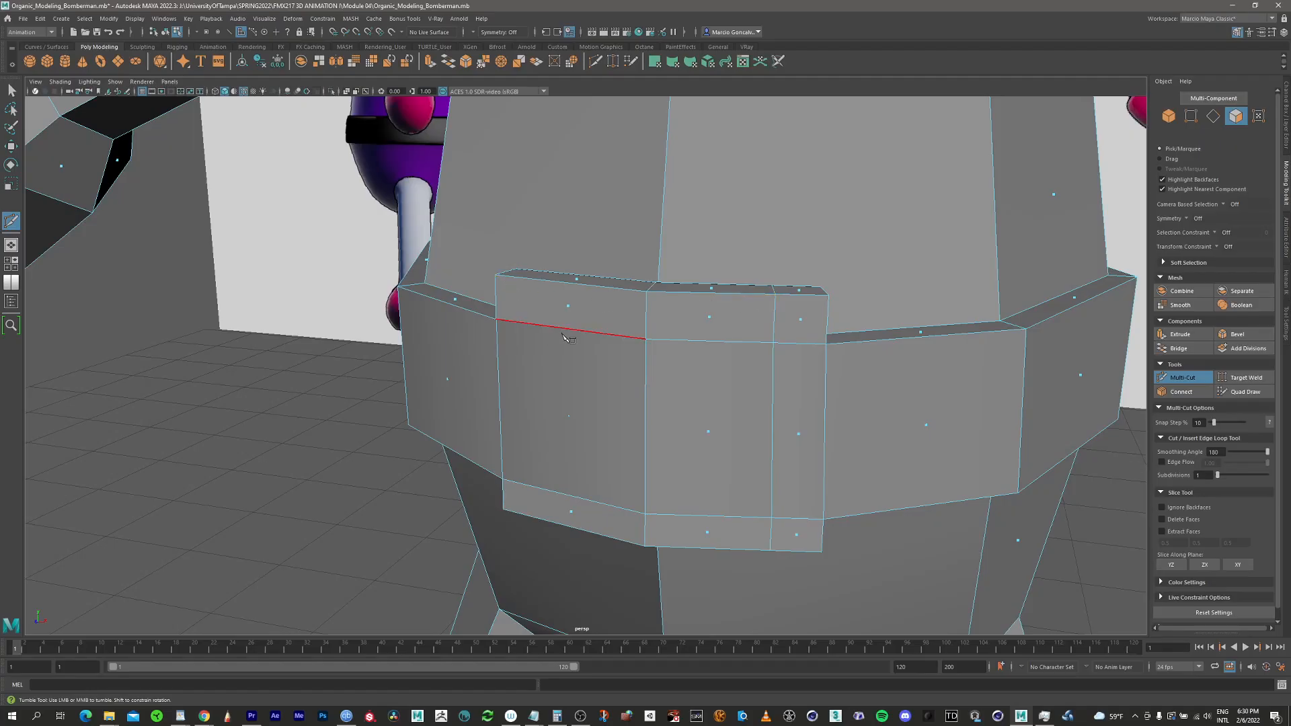
left_click_drag(563, 336, 590, 331, "alt")
key("ctrl+z")
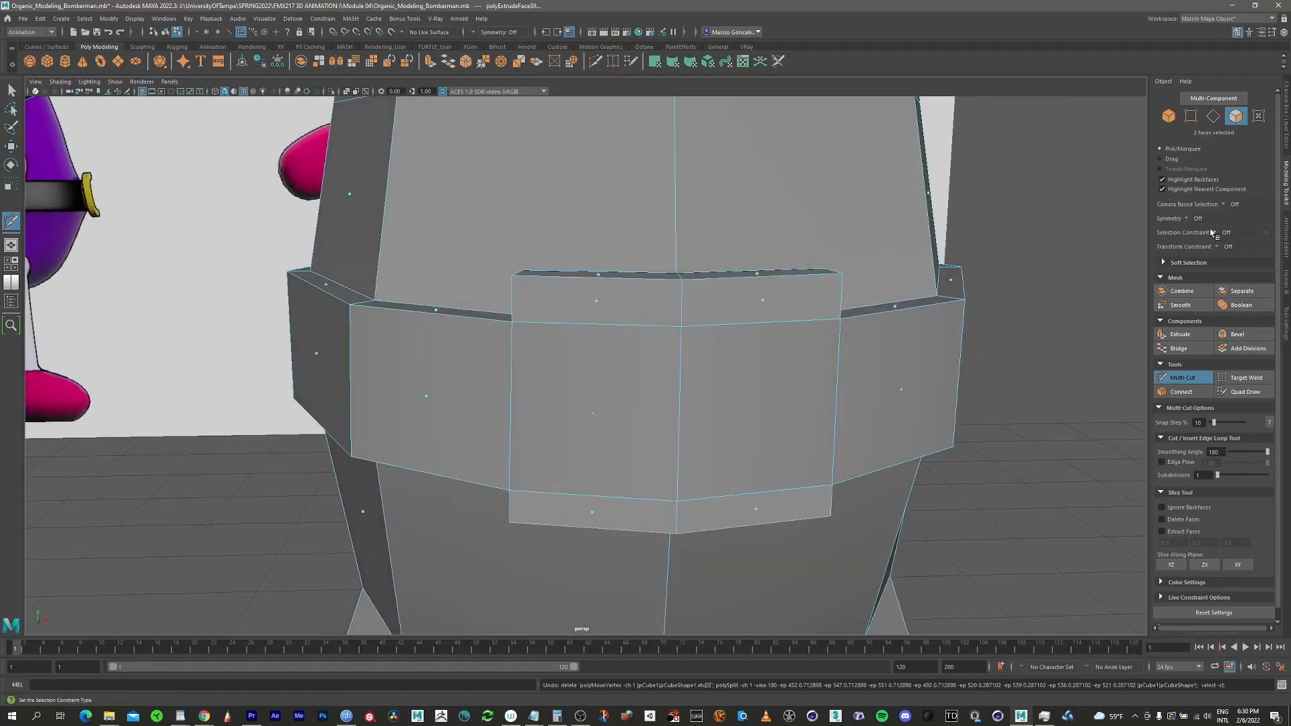
Turn on Object X symmetry and cut a mirrored pair of vertical edge loops through the buckle block near its outer sides
left_click(1187, 218)
left_click(1200, 229)
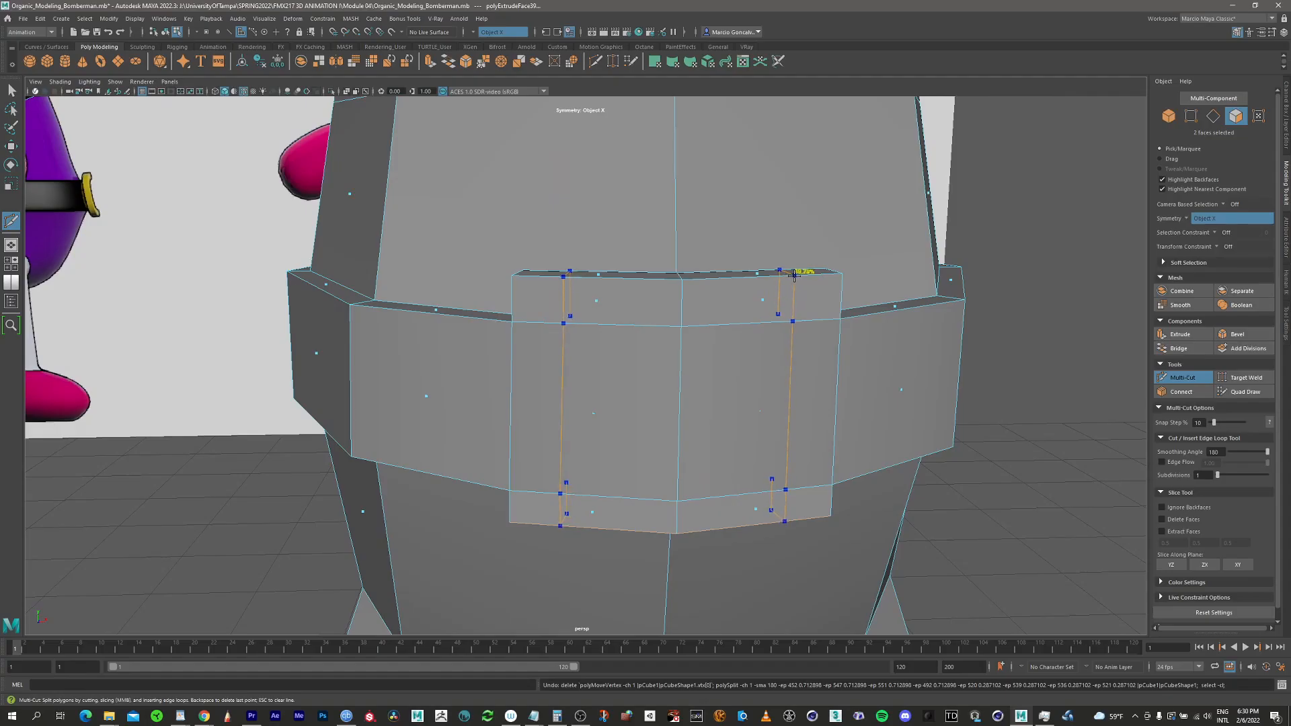
left_click(794, 275, "ctrl")
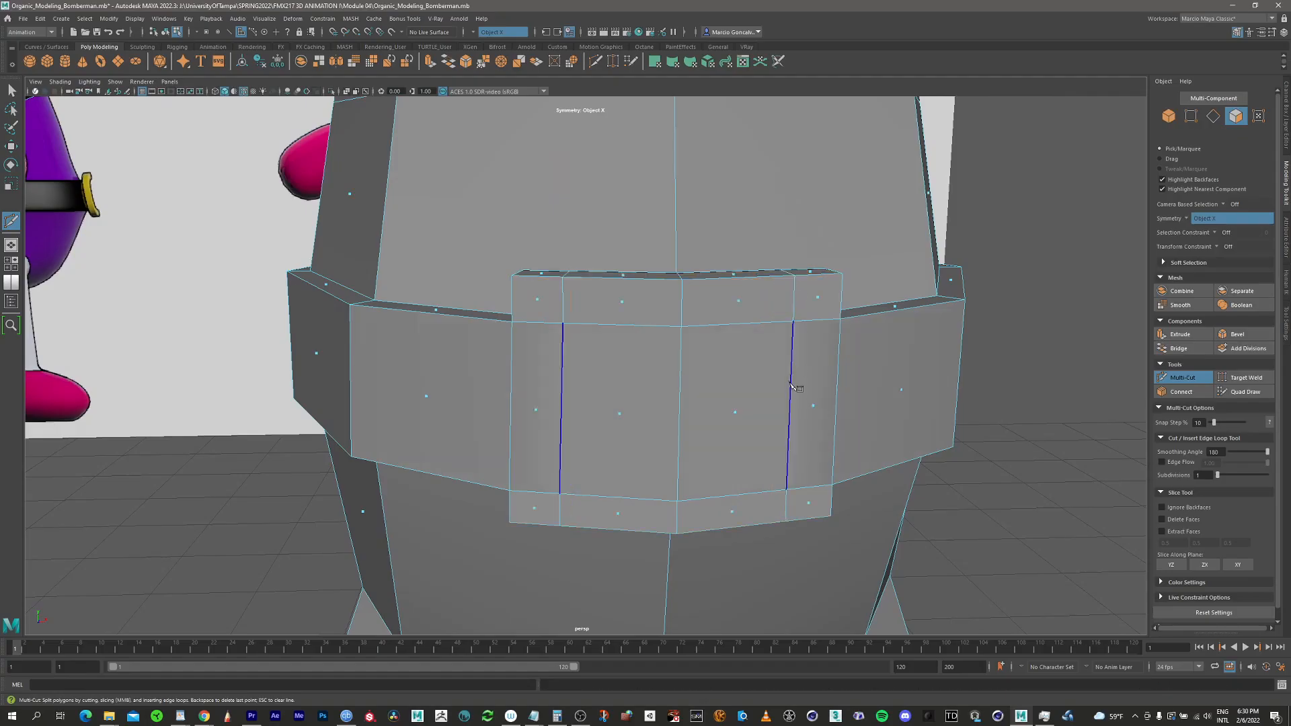
scroll(726, 338, "down", 2)
scroll(729, 338, "down", 1)
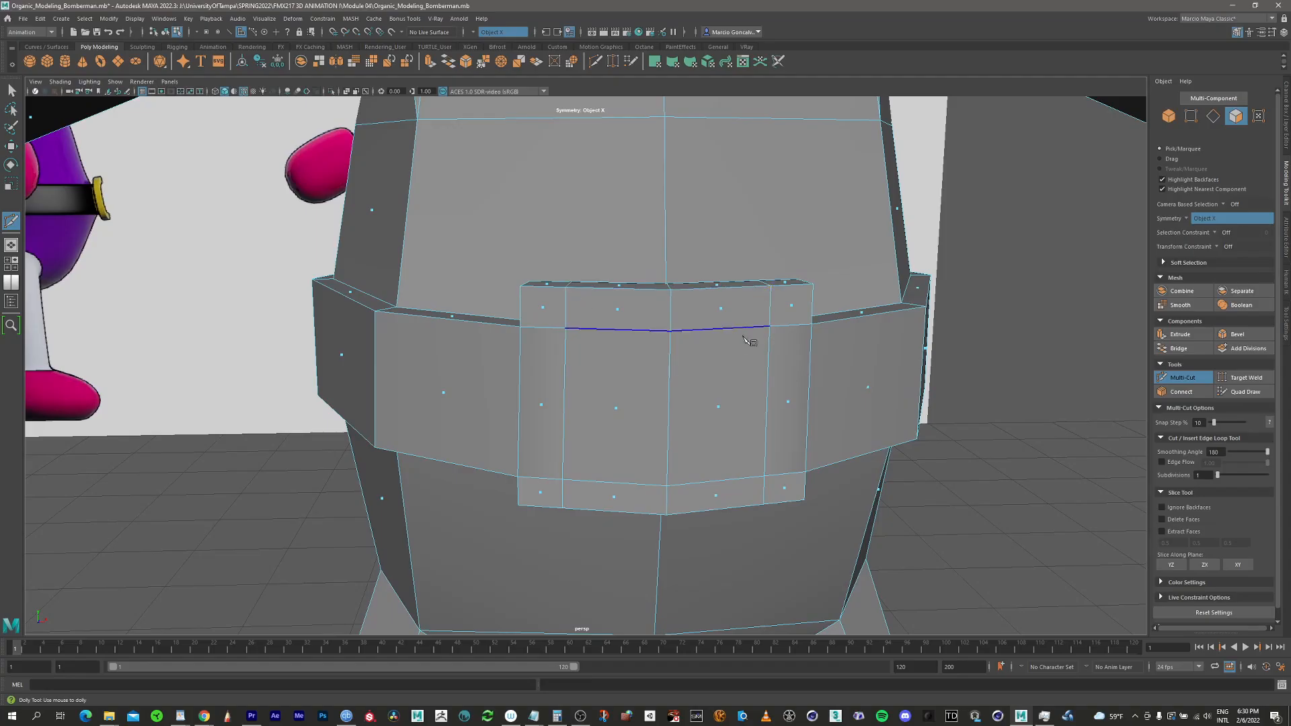
key("q")
left_click(721, 414)
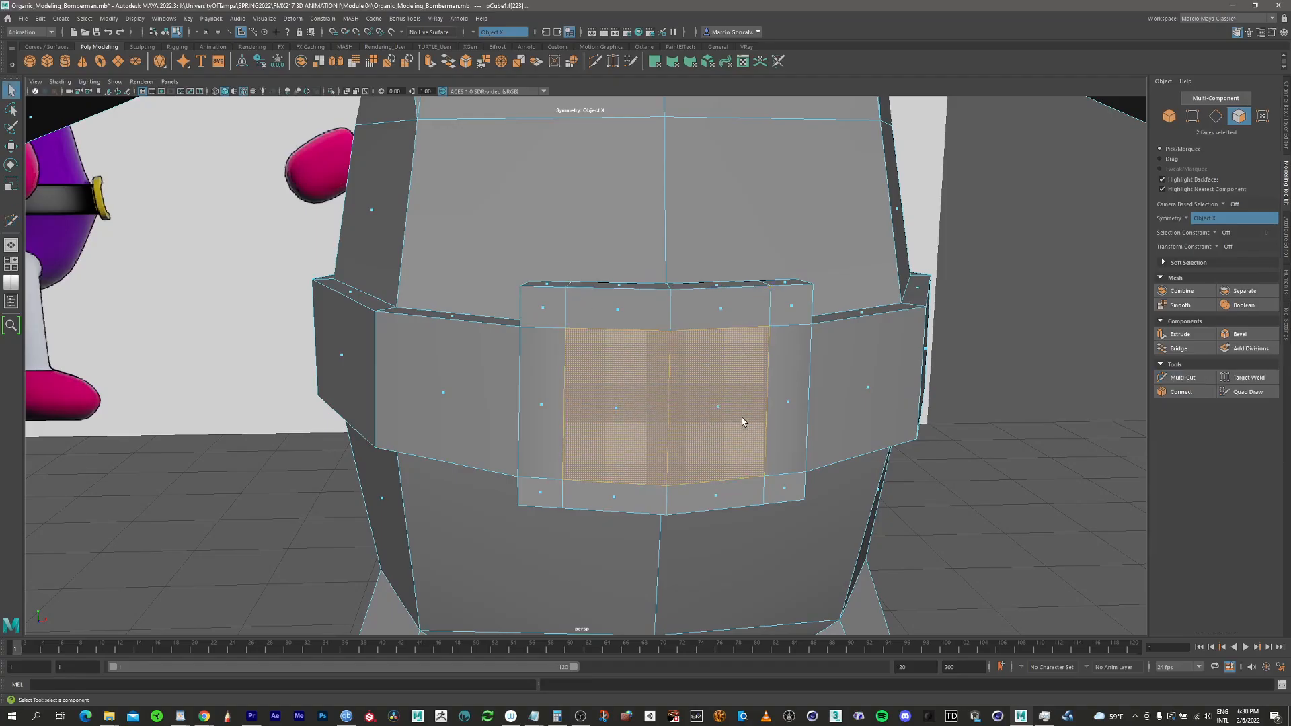
left_click_drag(741, 417, 695, 387, "alt")
middle_click_drag(695, 387, 716, 380, "alt")
left_click_drag(717, 379, 742, 388, "alt")
key("w")
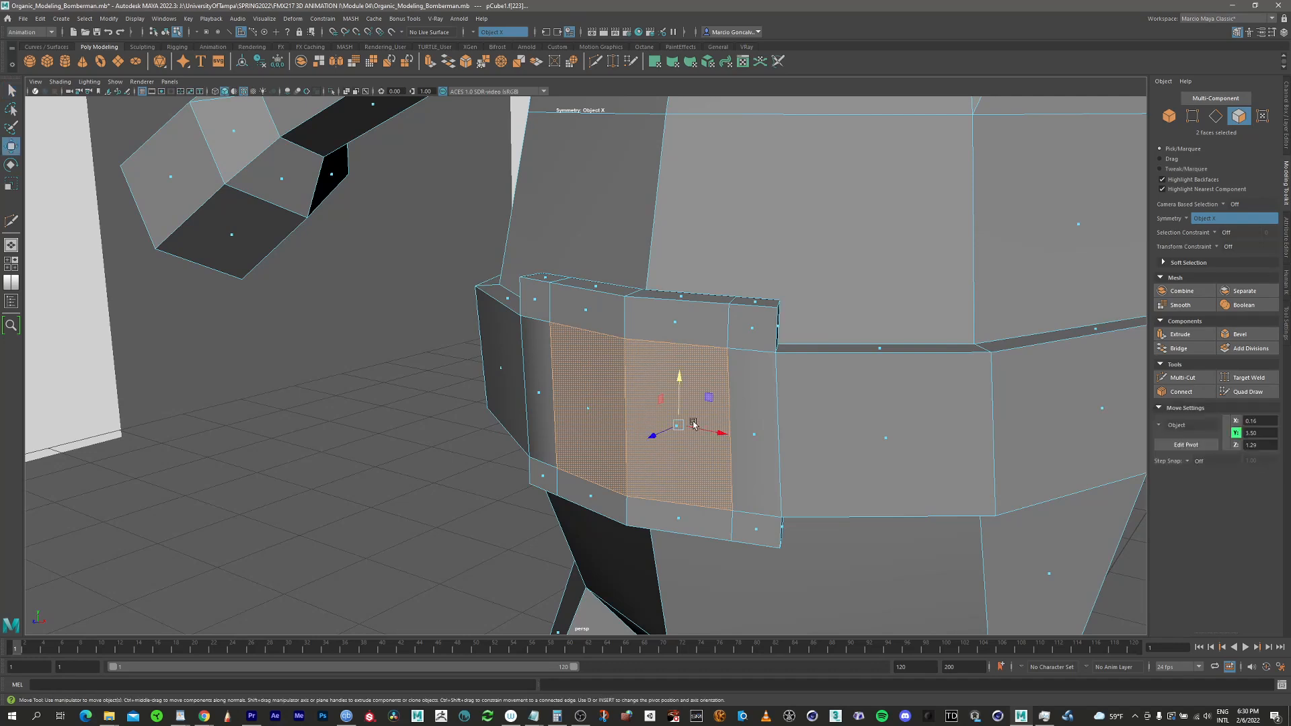
Extrude the ten frame faces around the buckle's centre forward to Z 1.35, leaving the two central faces recessed
left_click(751, 330)
left_click(680, 328)
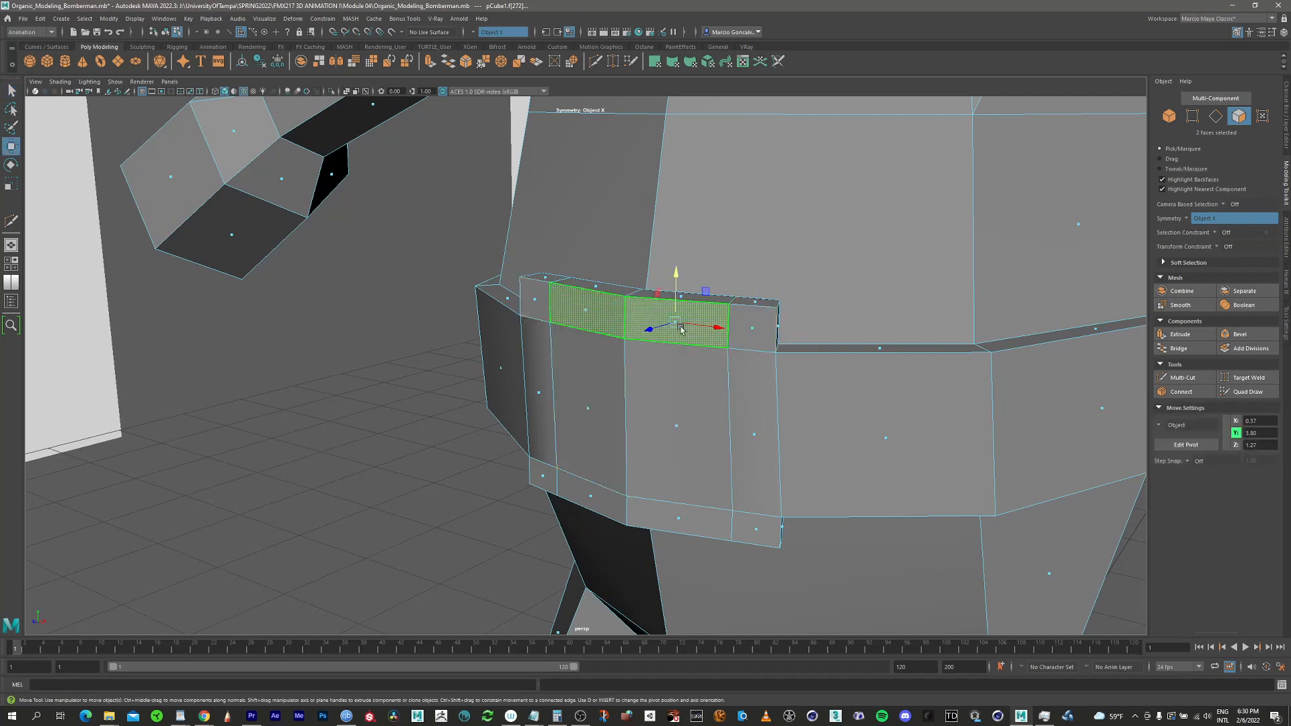
left_click(753, 331, "shift")
left_click(754, 434, "shift")
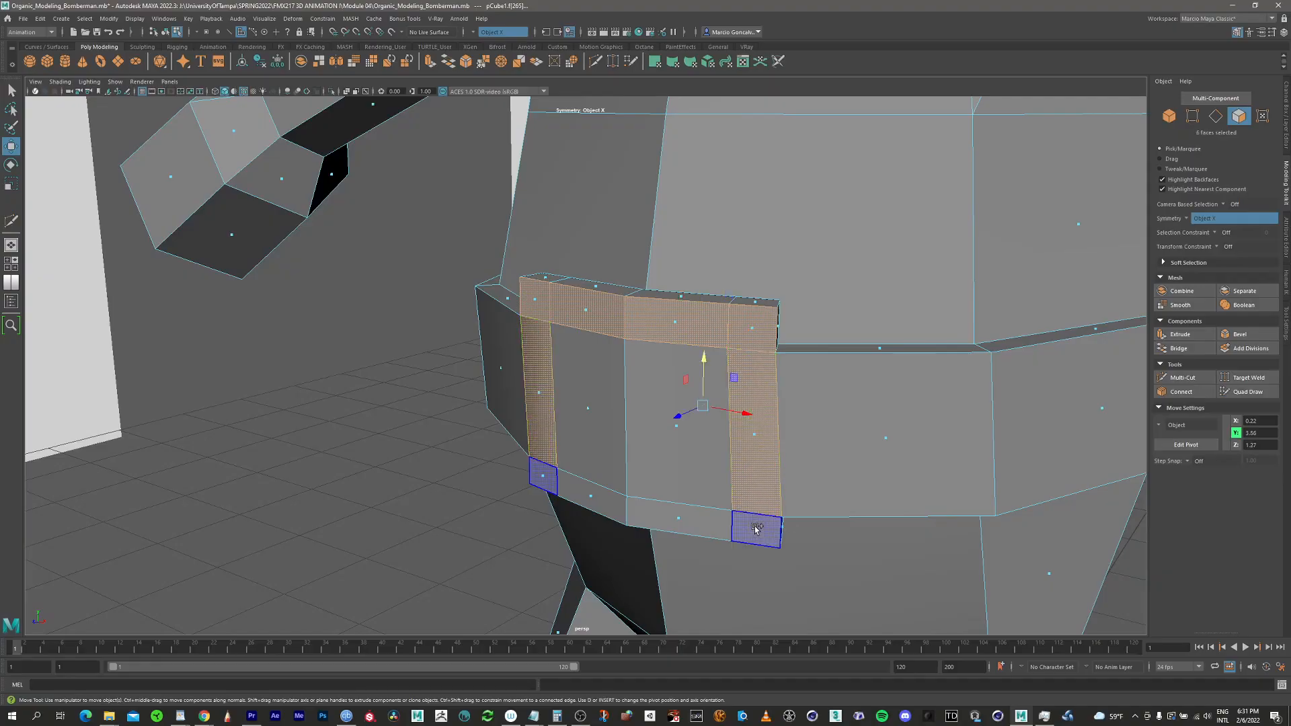
left_click(756, 530, "shift")
left_click(683, 517, "shift")
left_click_drag(682, 518, 773, 376, "alt")
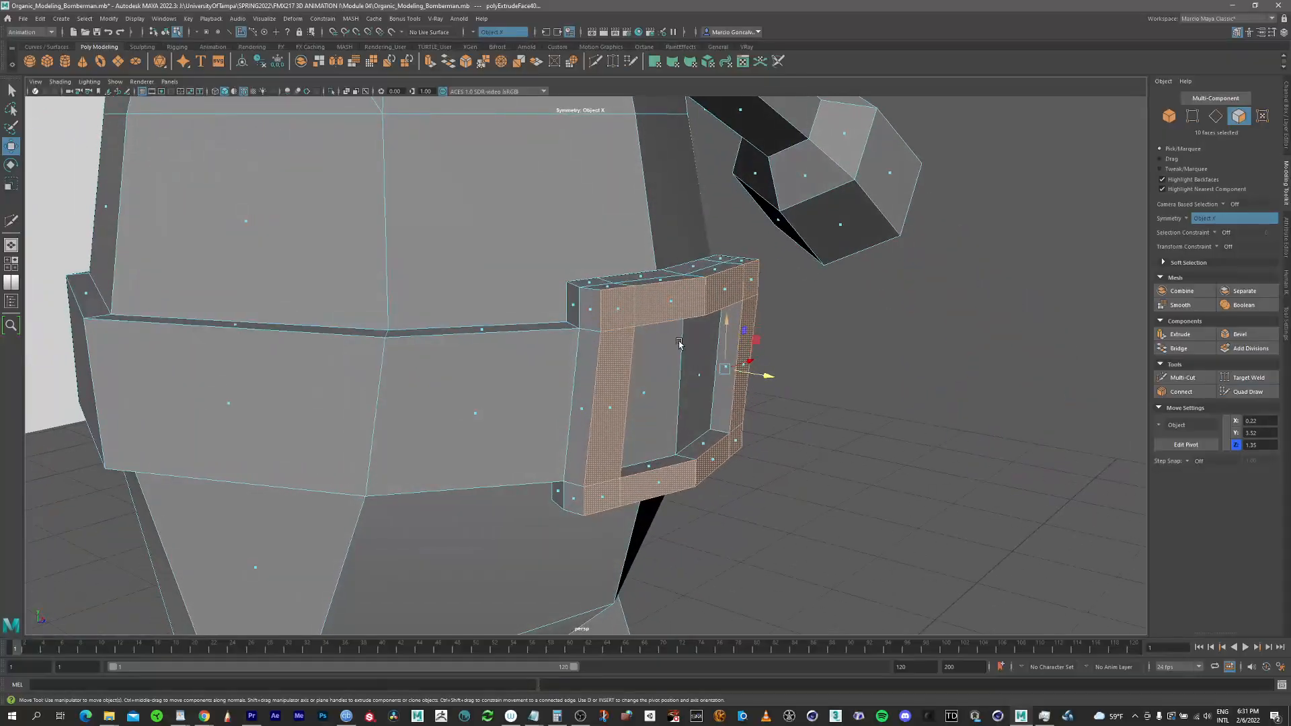
Inspect the extruded buckle frame from both sides and against the front-view reference
right_click_drag(773, 377, 626, 362, "alt")
left_click_drag(627, 361, 648, 380, "alt")
scroll(652, 332, "down", 2)
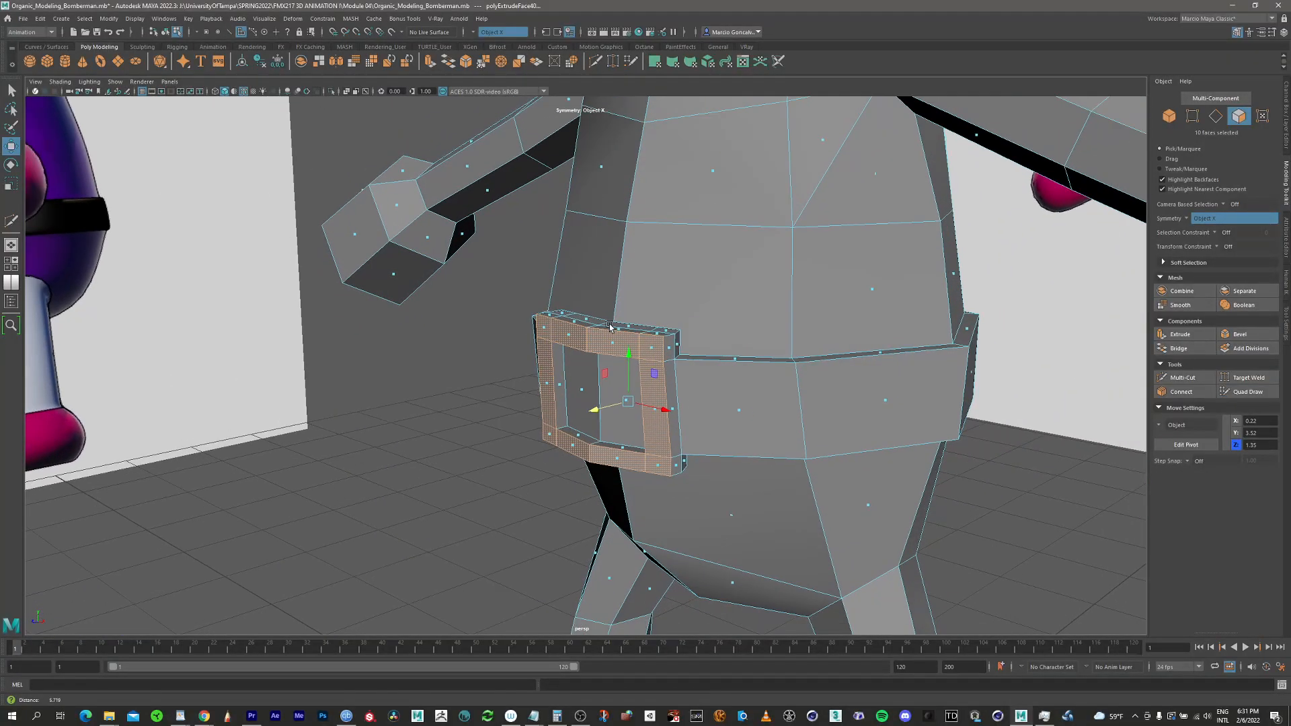
key("space")
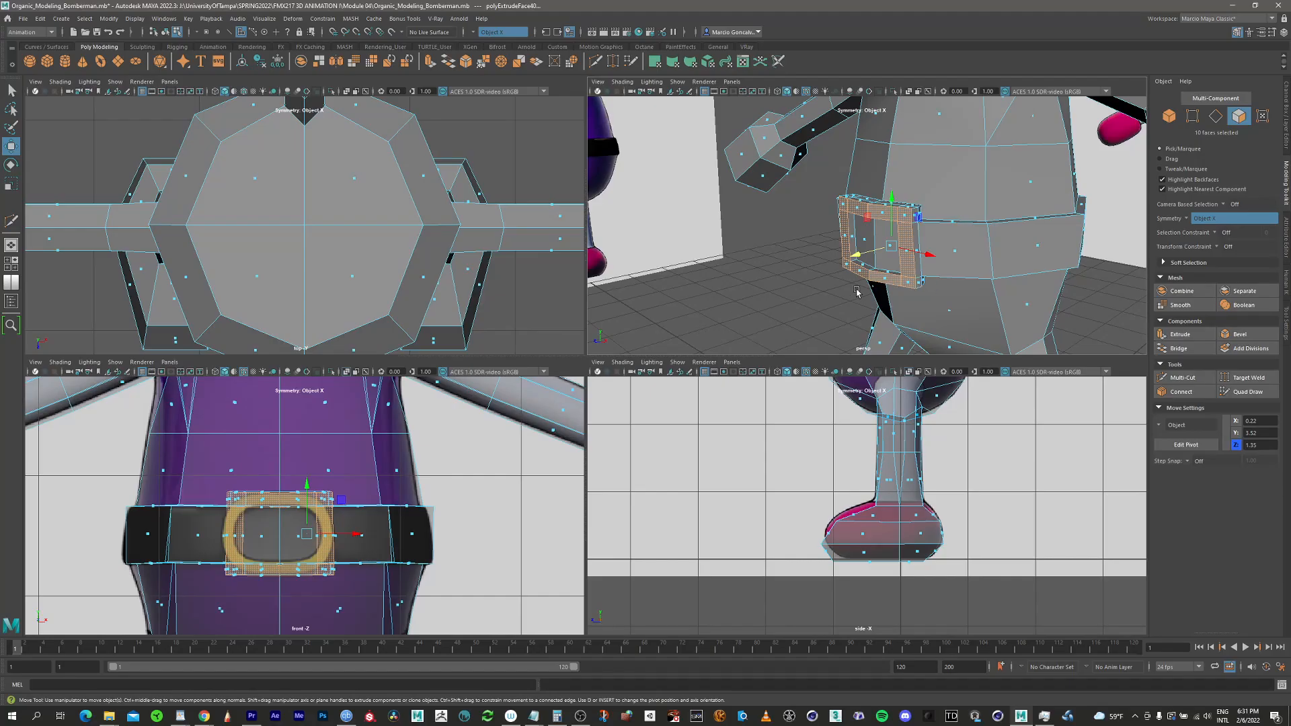
key("q")
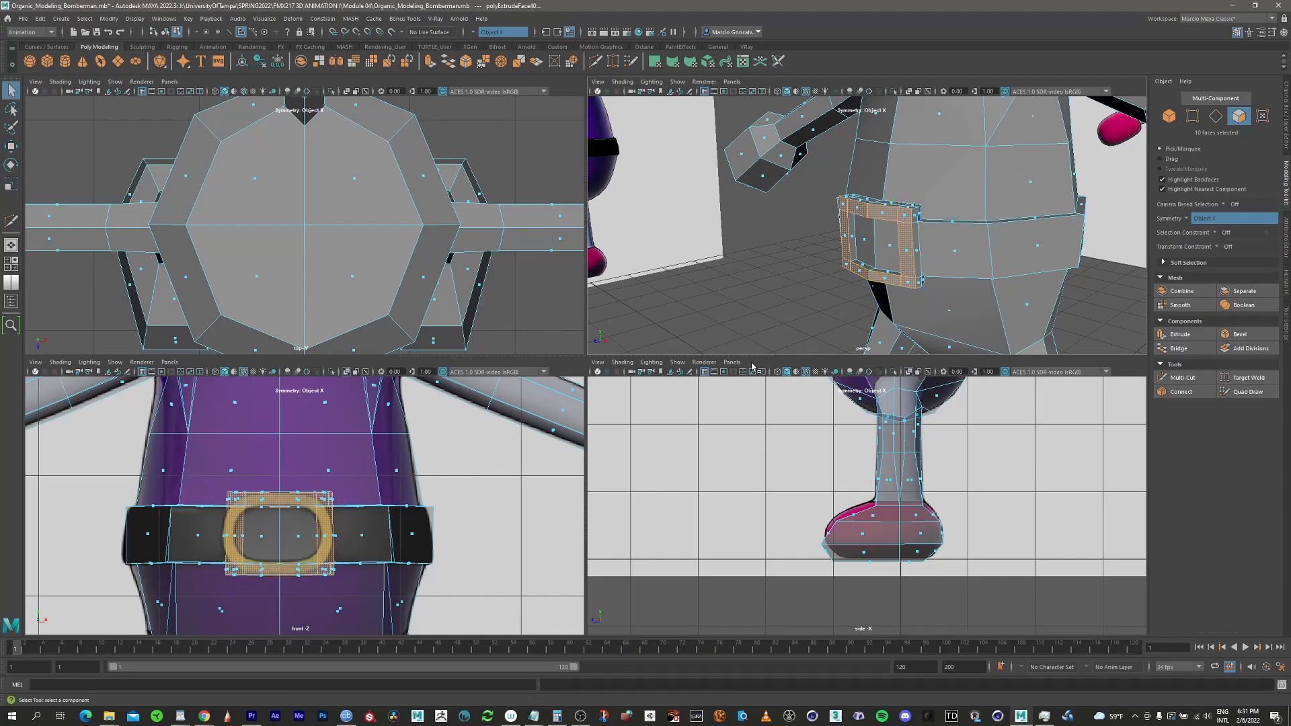
left_click(778, 319)
right_click_drag(897, 246, 756, 246, "alt")
middle_click_drag(753, 271, 699, 271, "alt")
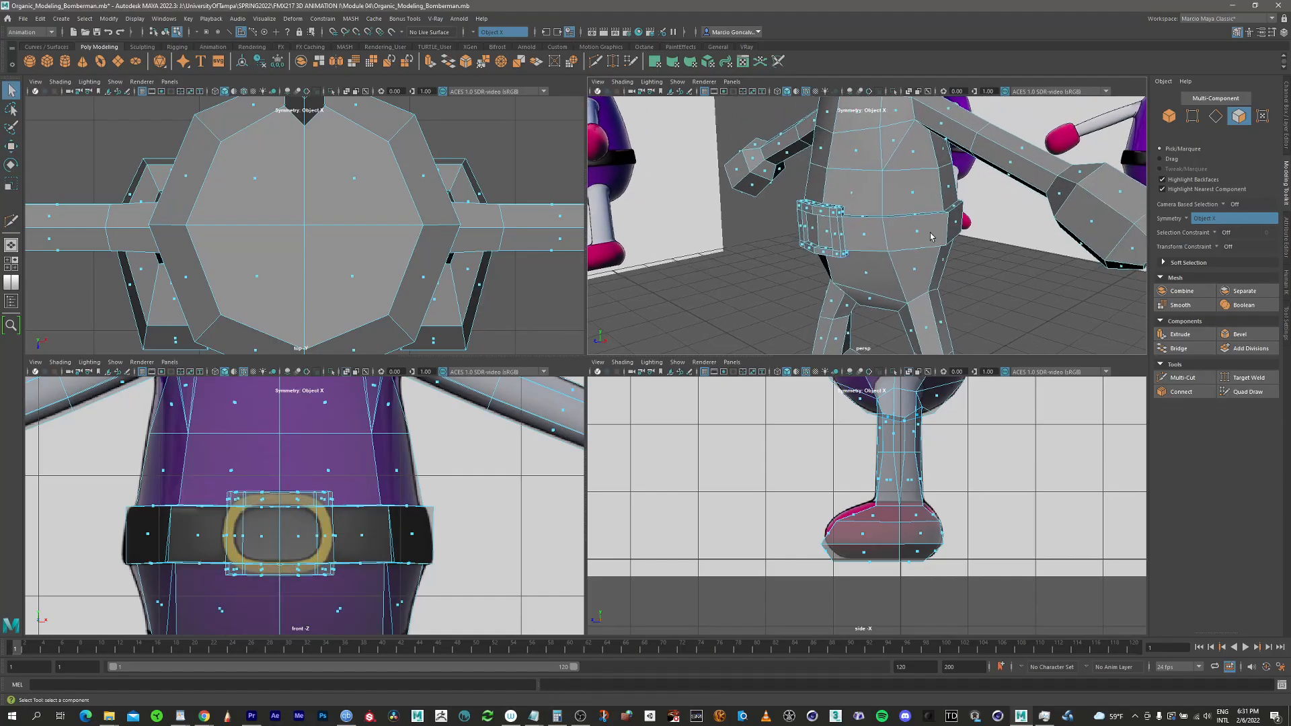
Preview the whole body mesh smoothed and check the belt and buckle shape against the reference from several angles
right_click(920, 230)
right_click_drag(950, 218, 958, 215)
right_click_drag(916, 246, 861, 259, "alt")
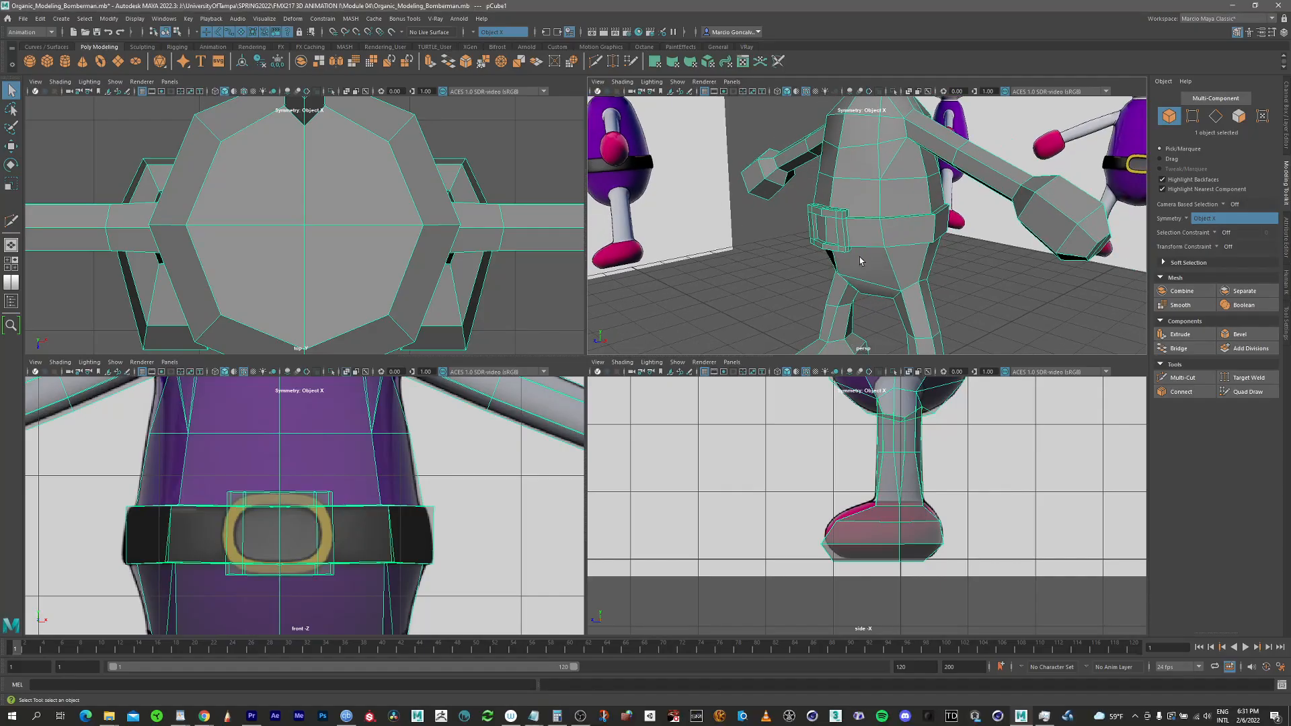
key("space")
left_click_drag(682, 369, 745, 366, "alt")
right_click_drag(743, 363, 594, 364, "alt")
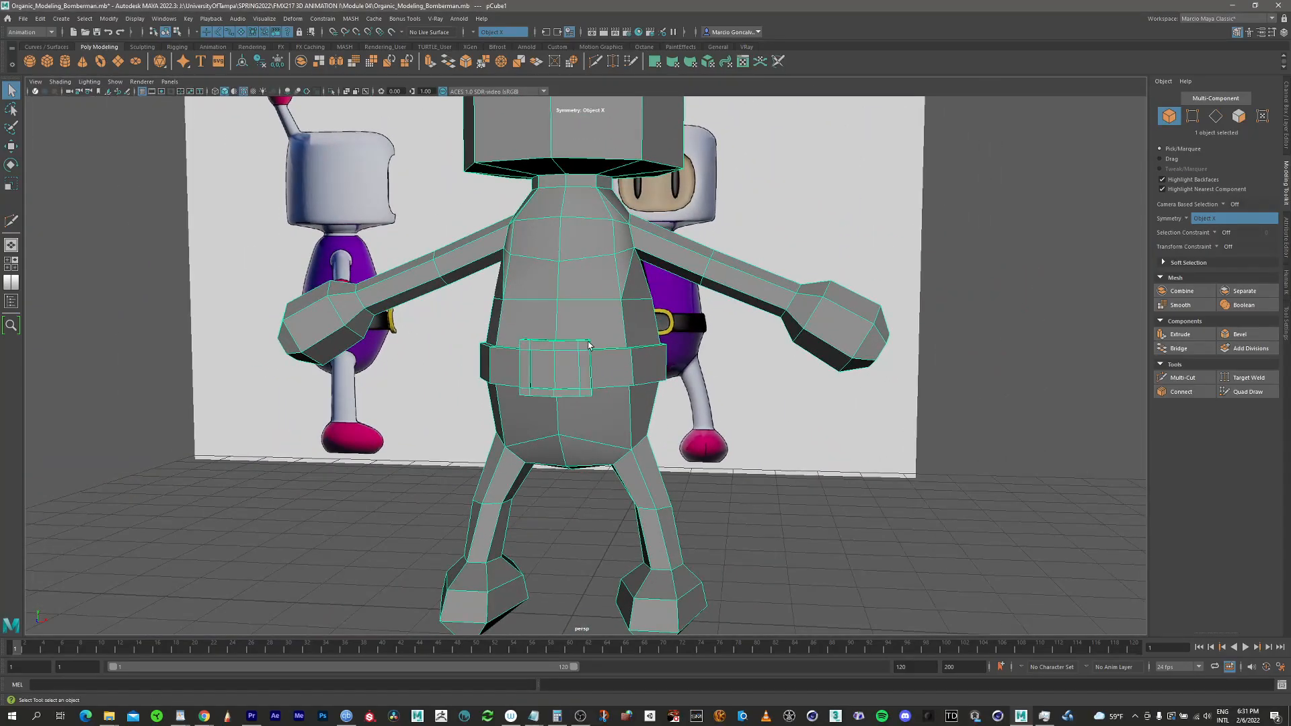
key("3")
mouse_move(677, 437)
left_mouse_down("alt")
mouse_move(740, 434)
mouse_move(671, 431)
left_mouse_up("alt")
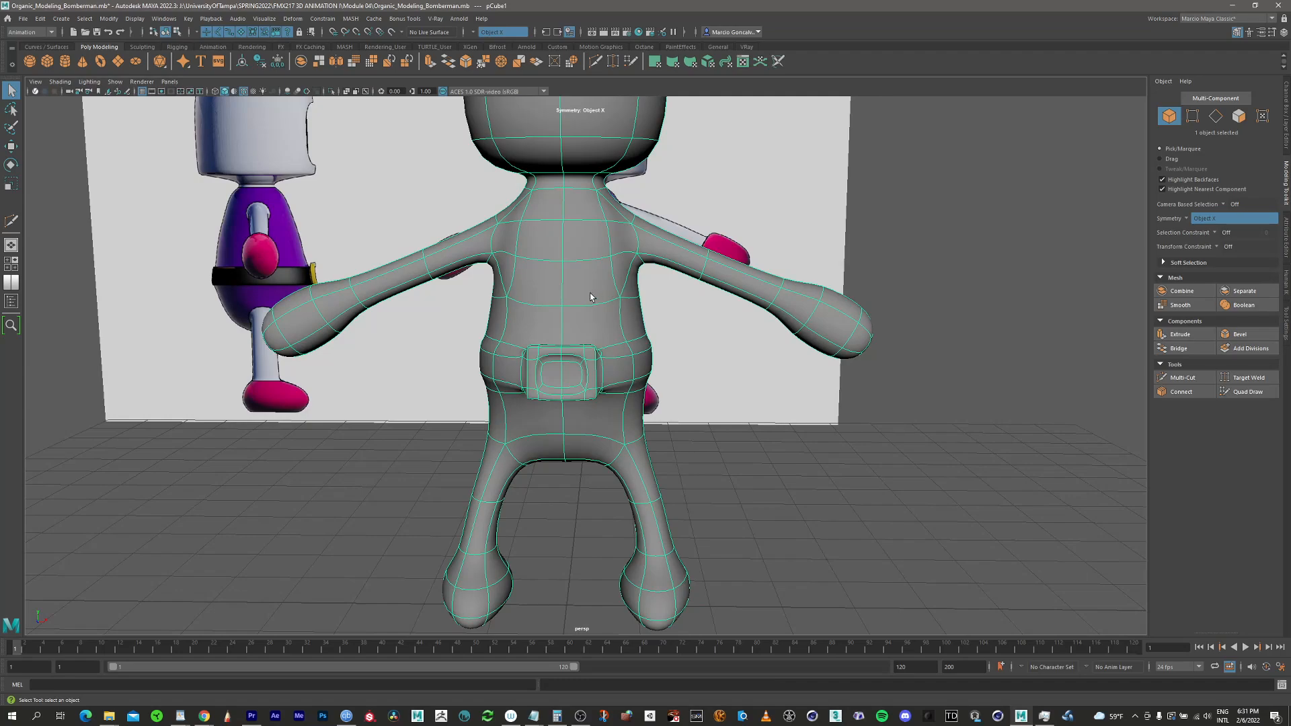
left_click_drag(591, 296, 599, 392, "alt")
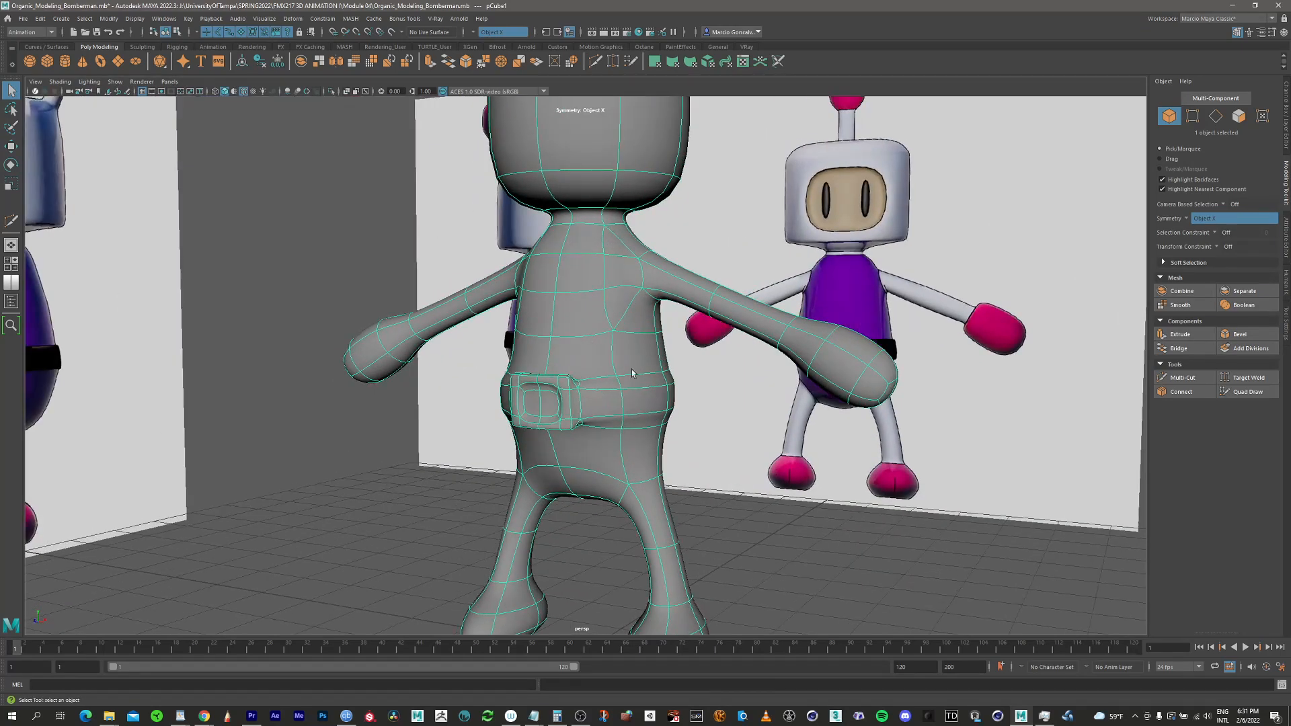
left_click_drag(582, 387, 613, 380, "alt")
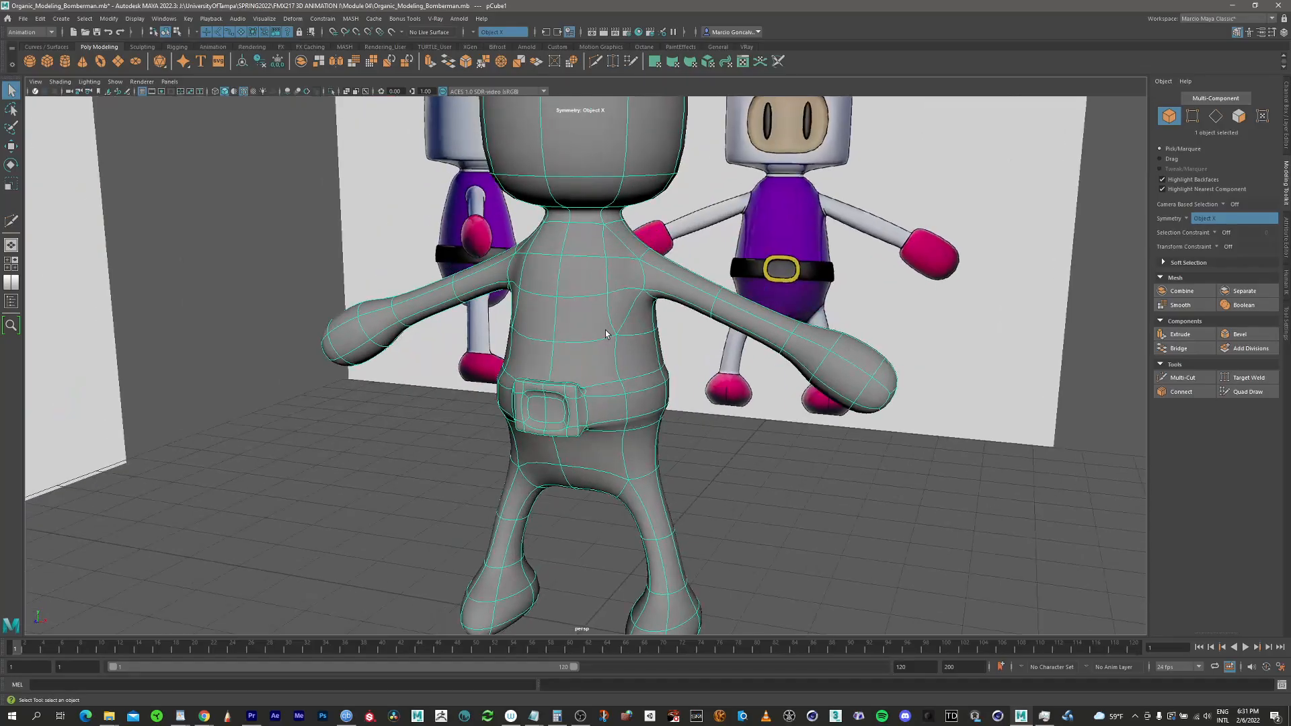
key("space")
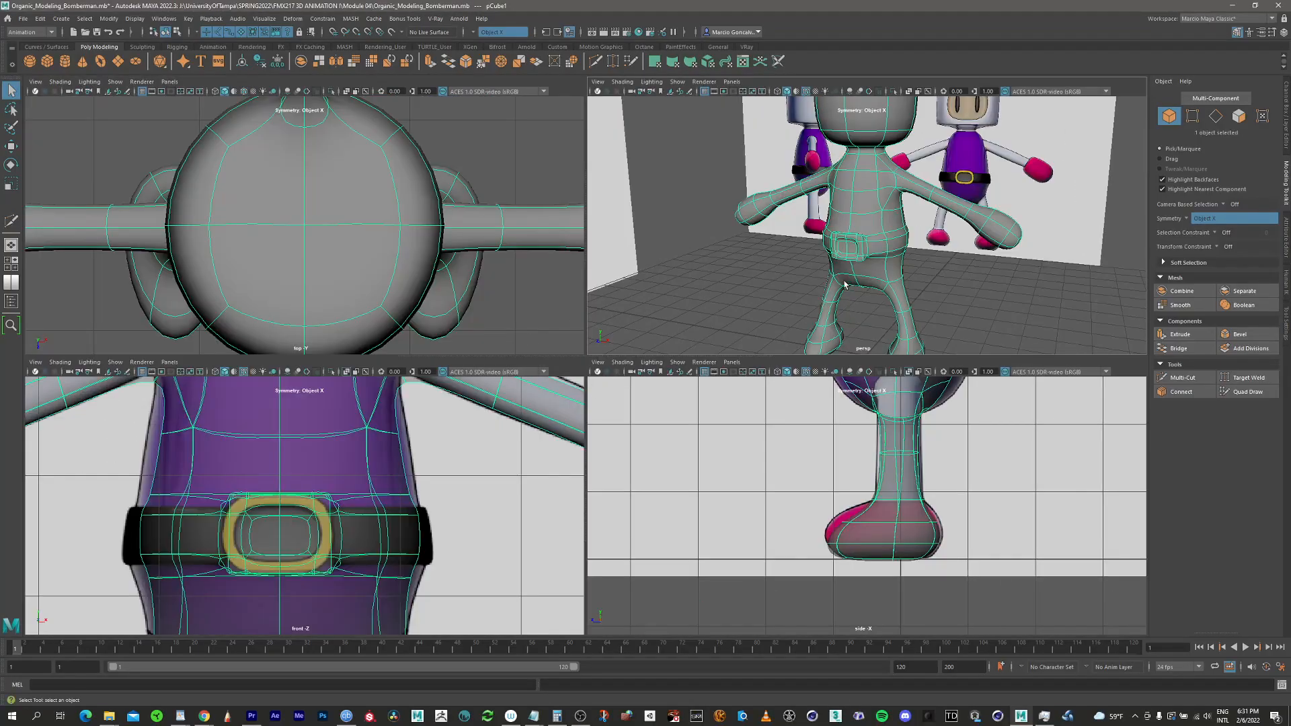
key("1")
Round the buckle's outer corners to the front reference, moving the upper inner vertices to X 0.17 and the lower corners to X 0.35, Y 3.21
key("space")
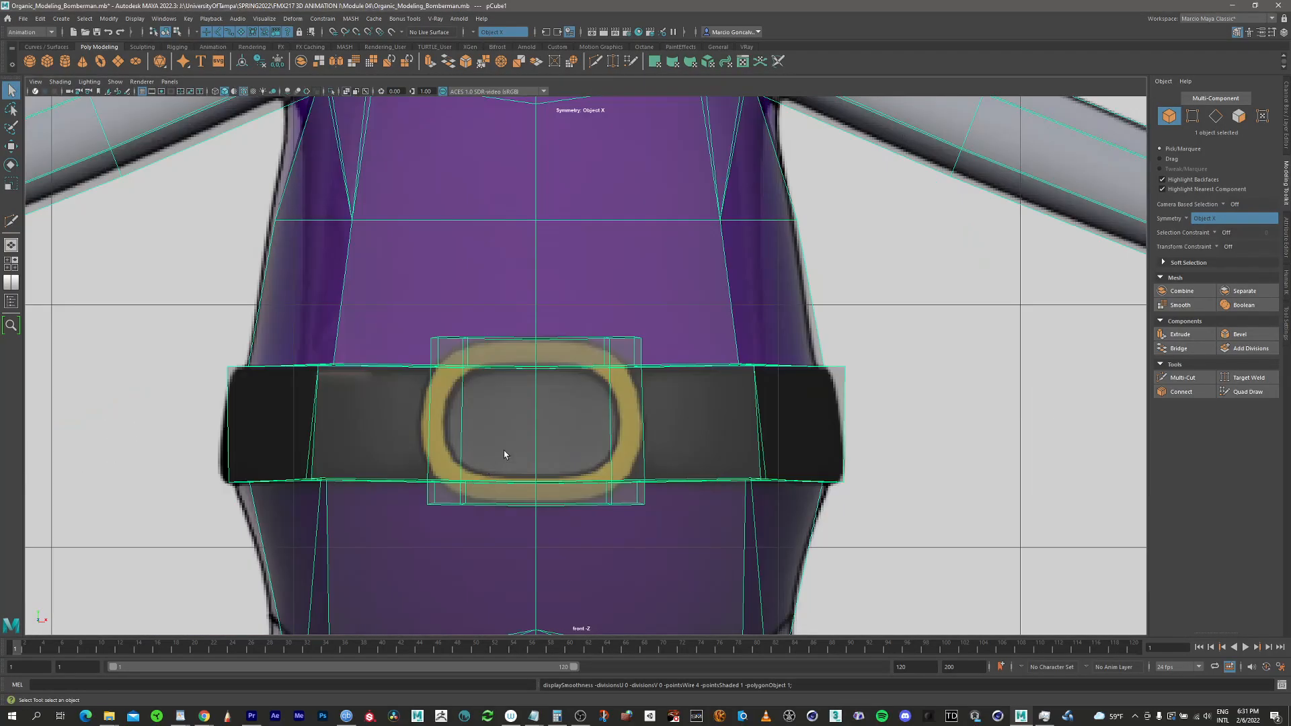
scroll(575, 347, "up", 1)
left_click(1192, 116)
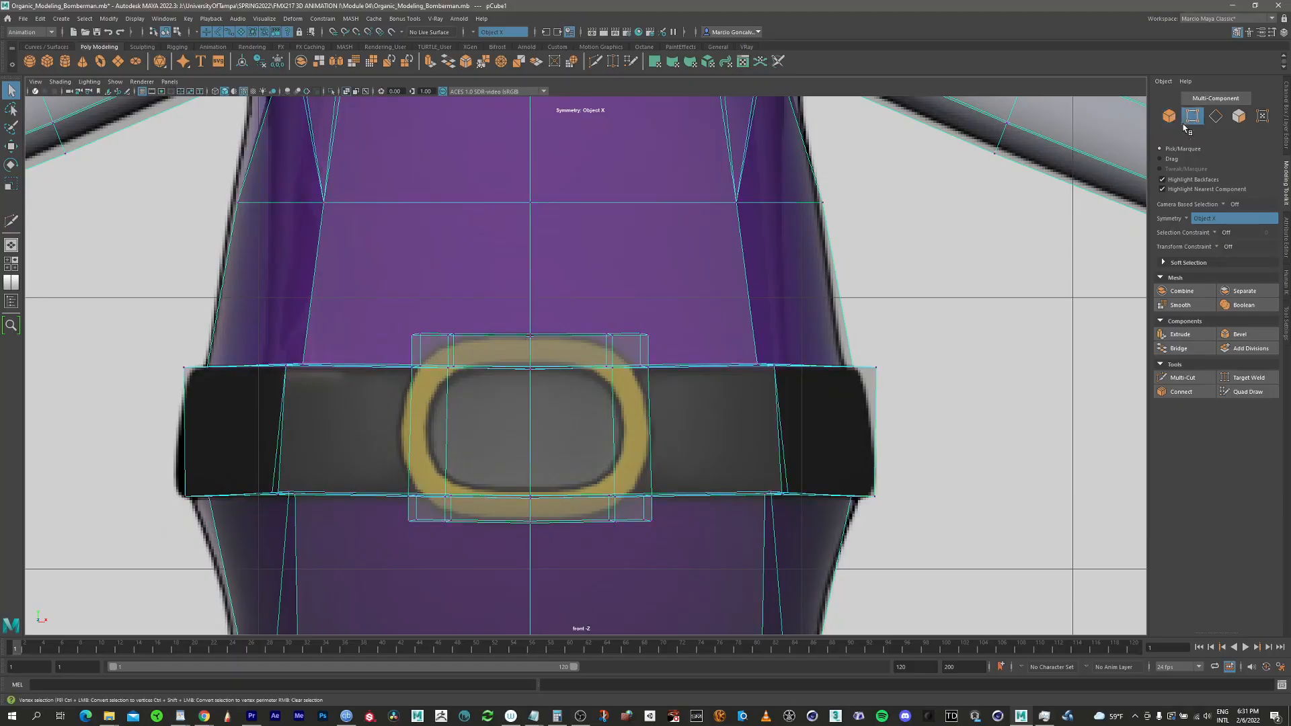
scroll(628, 332, "up", 1)
left_click_drag(666, 345, 667, 346)
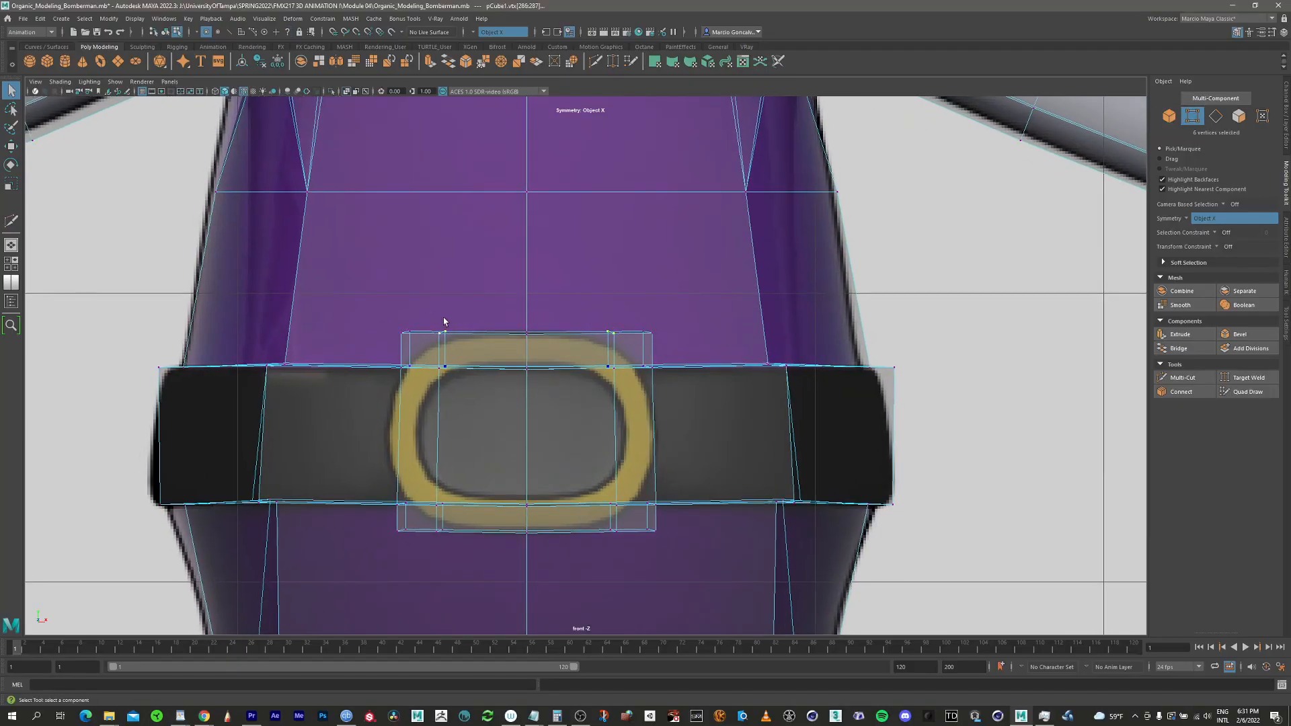
key("w")
middle_click_drag(659, 334, 619, 332)
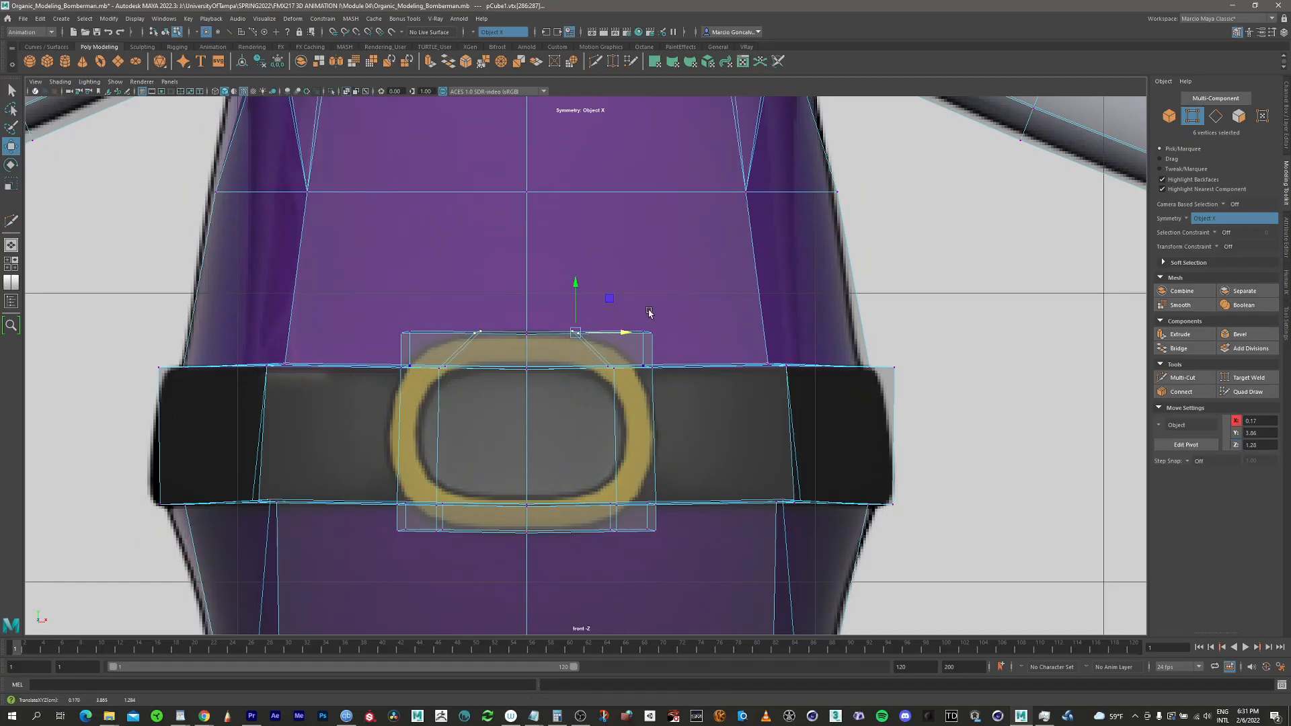
left_click_drag(671, 318, 635, 359)
mouse_move(676, 311)
middle_mouse_down()
mouse_move(672, 291)
mouse_move(657, 309)
middle_mouse_up()
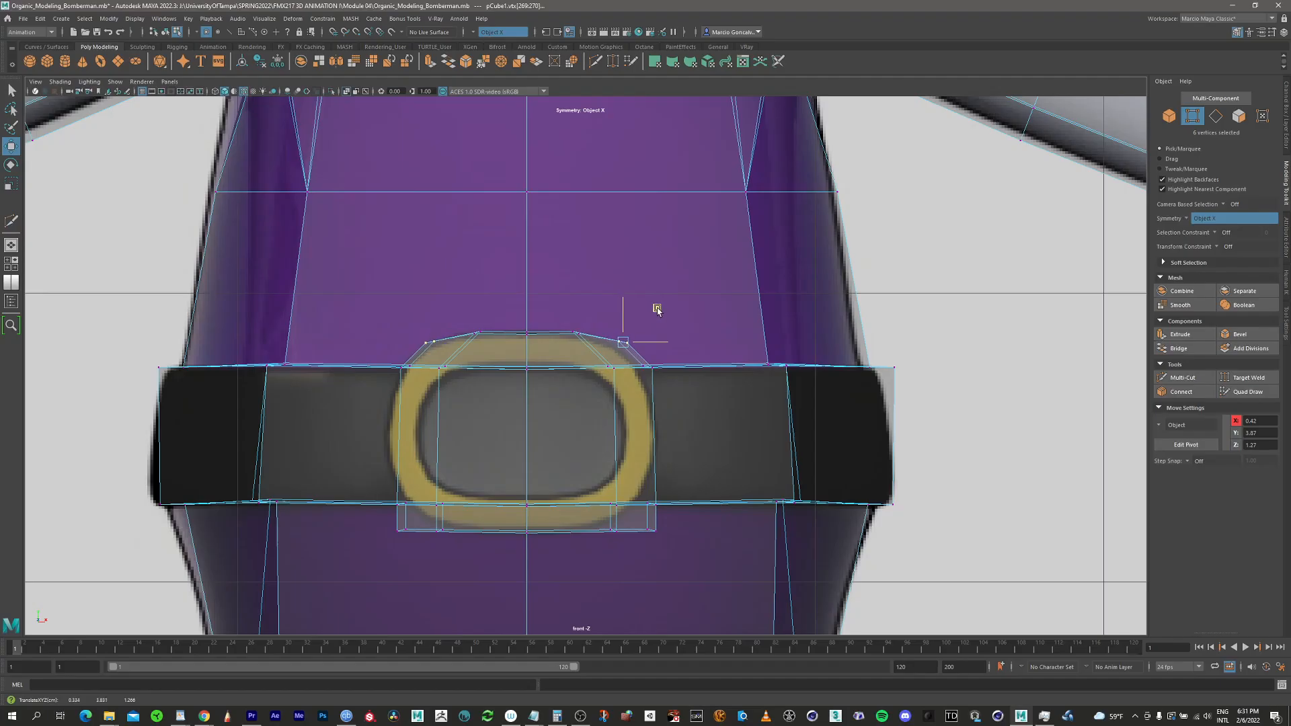
left_click_drag(592, 559, 672, 530)
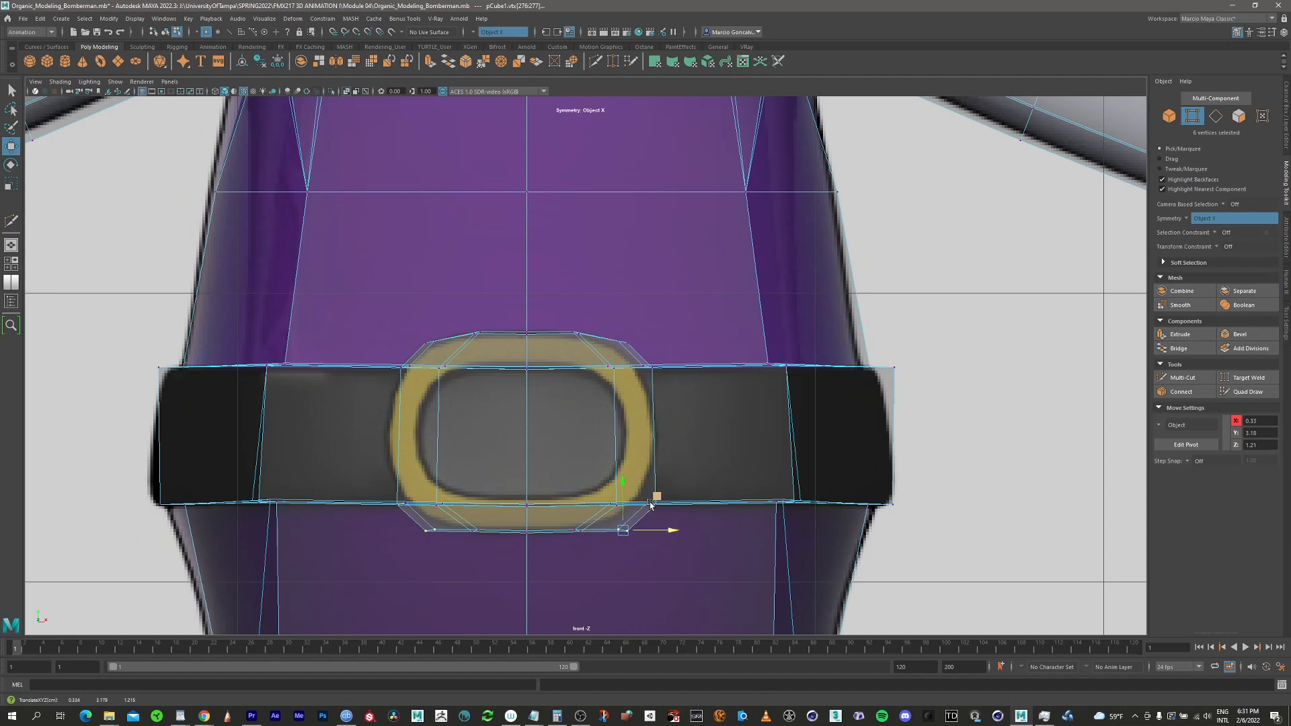
middle_click_drag(650, 504, 652, 491)
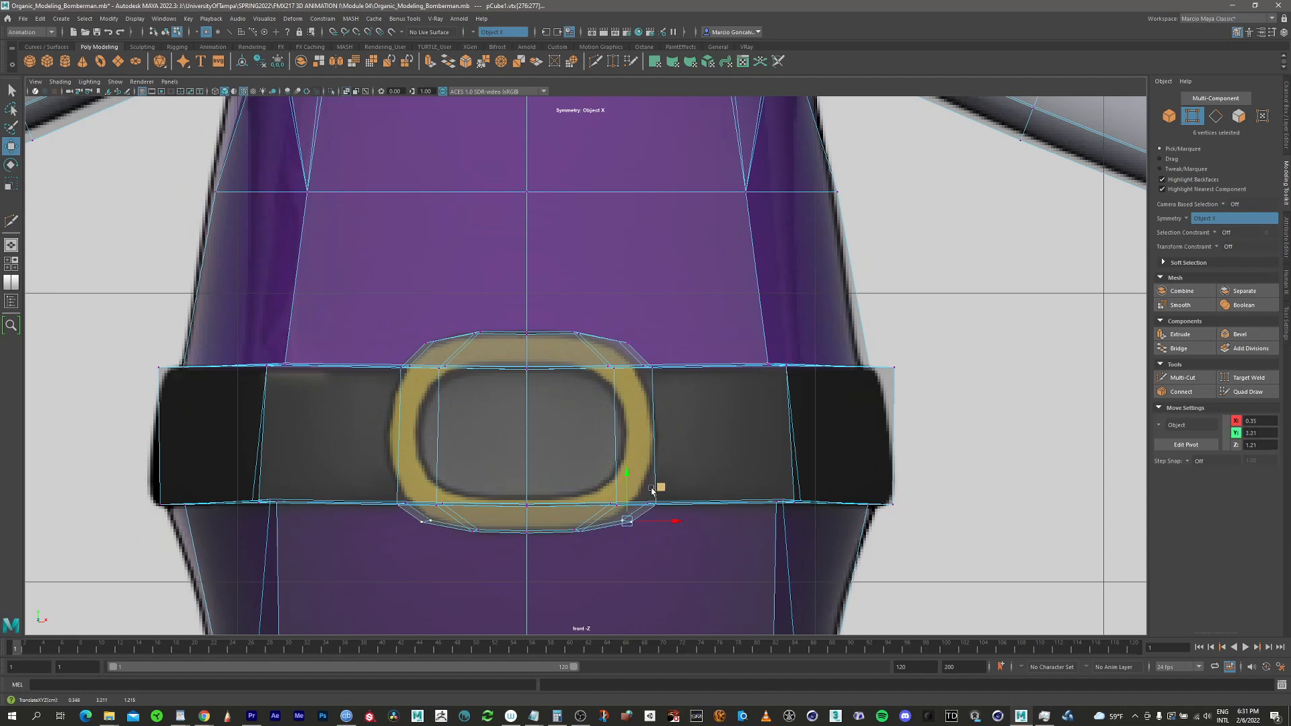
Fit the buckle opening's corner vertices to the reference and raise the centre vertices of the belt's upper edge to Y 3.76
left_click(435, 494)
left_click_drag(470, 470, 470, 457)
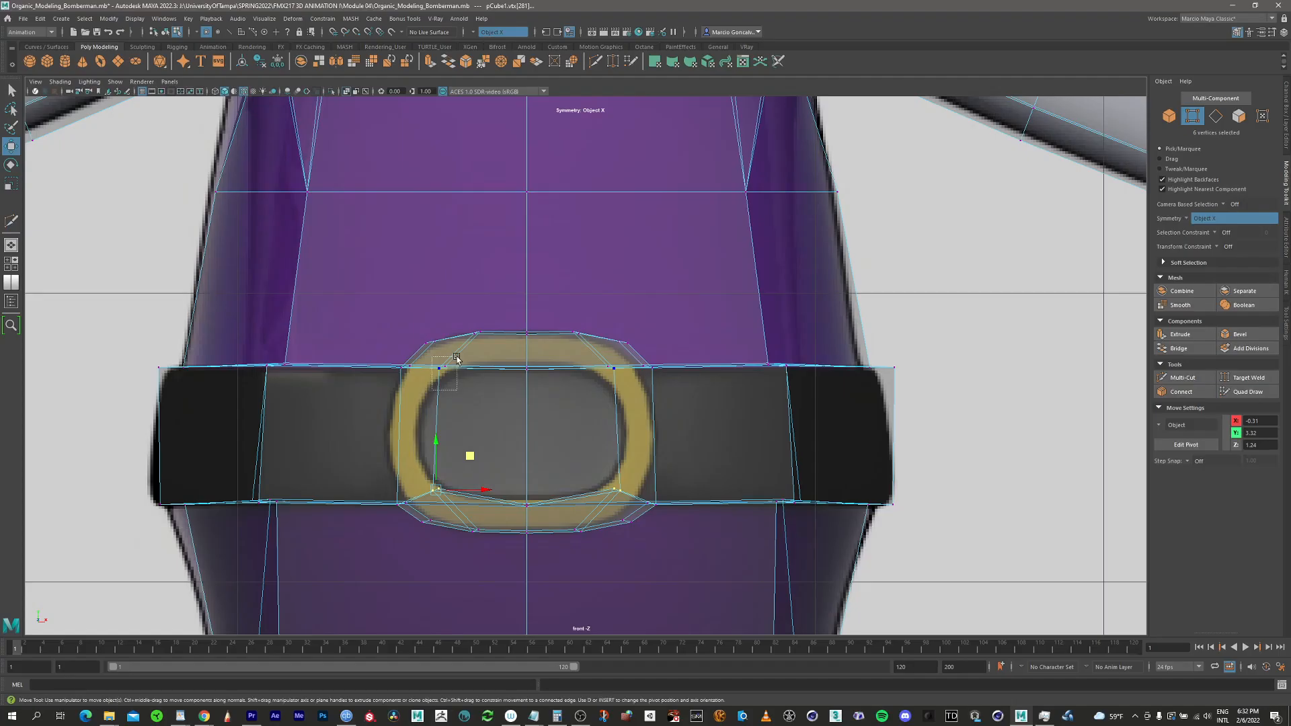
left_click(437, 371)
middle_click_drag(472, 334, 461, 345)
left_click_drag(534, 366, 528, 329)
Select the two front faces of the head and scale them wider in X around the face opening of the front reference
key("space")
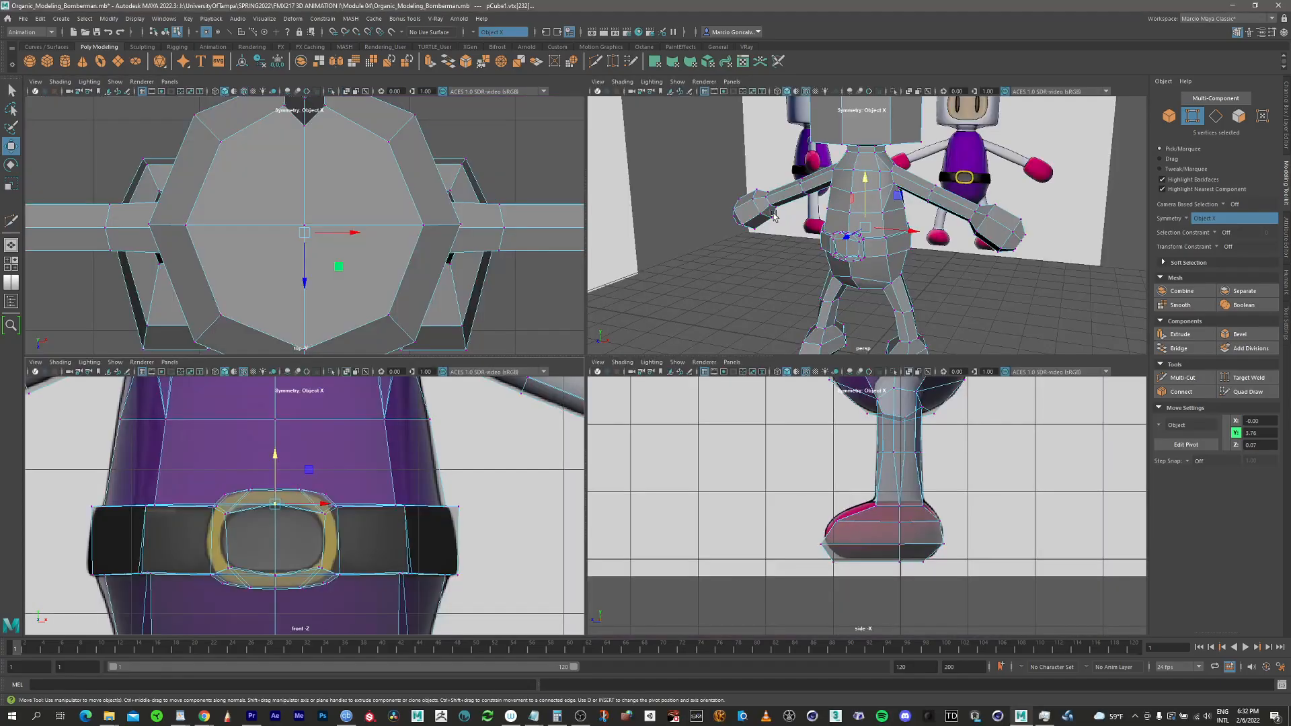
key("space")
left_click_drag(841, 255, 668, 288, "alt")
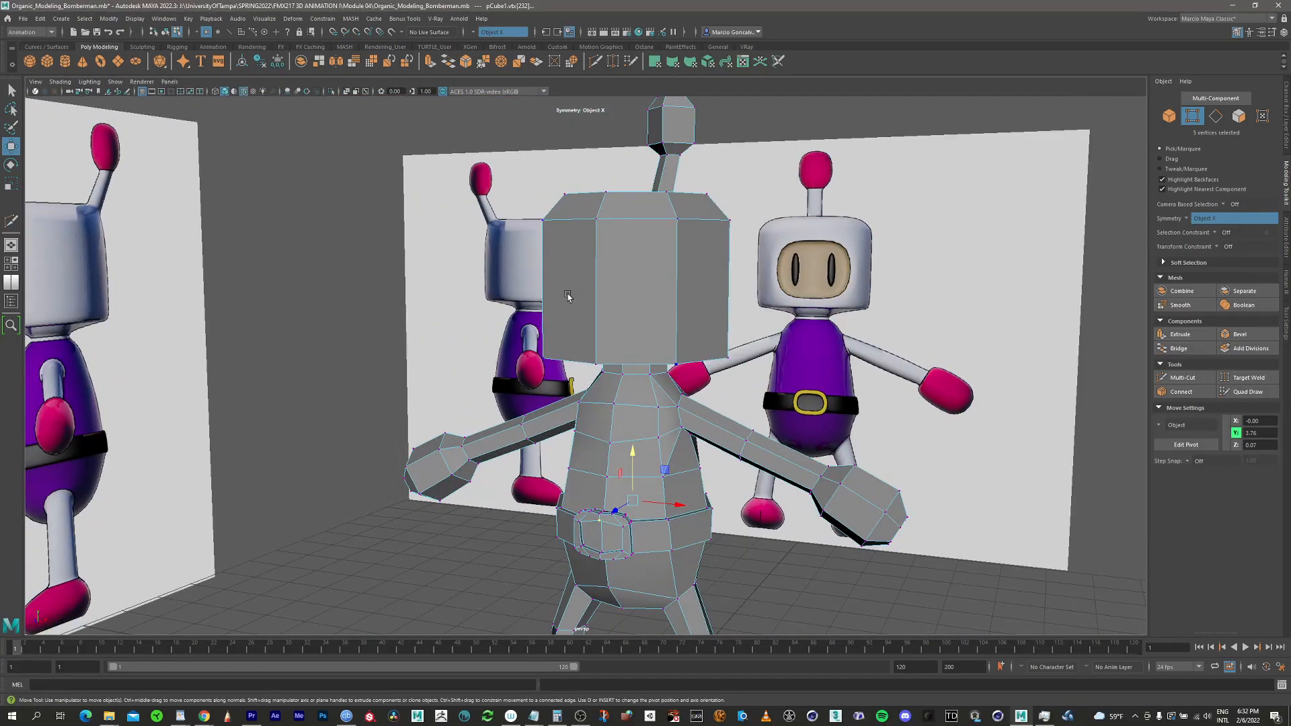
left_click(1238, 116)
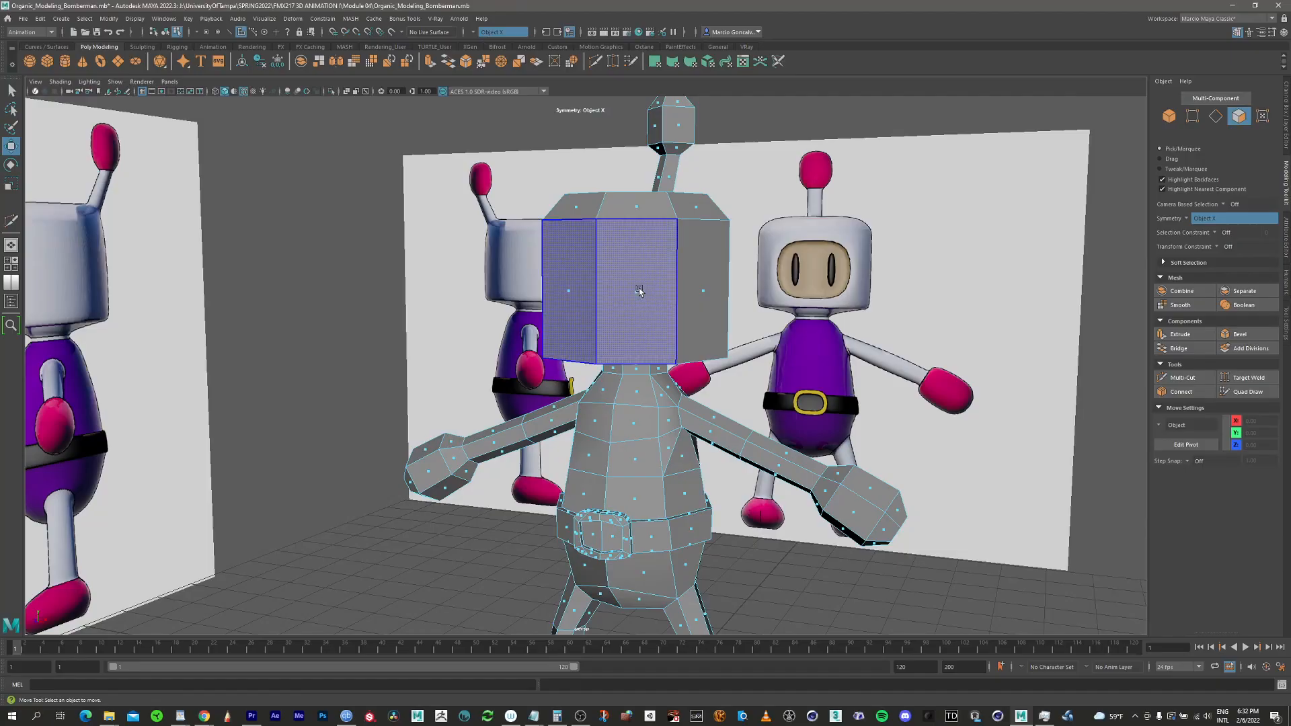
left_click(601, 326)
key("space")
key("space")
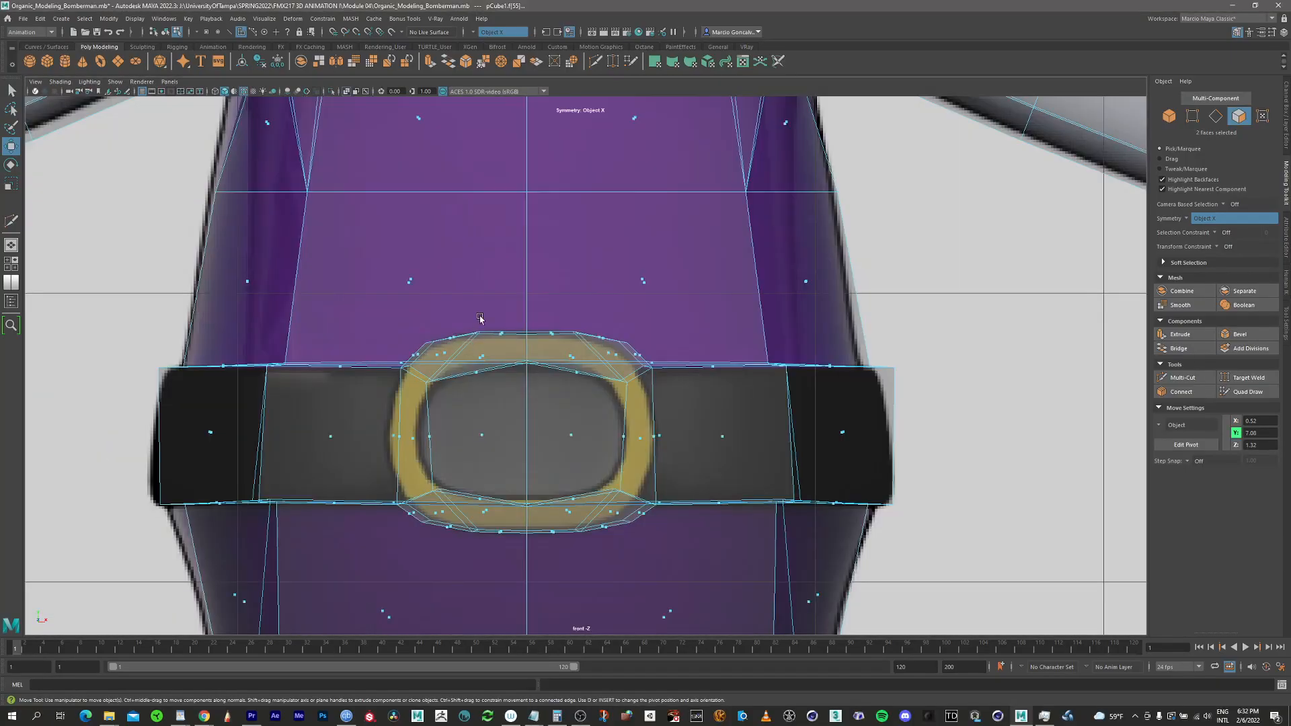
middle_click_drag(480, 318, 431, 617, "alt")
scroll(473, 263, "down", 8)
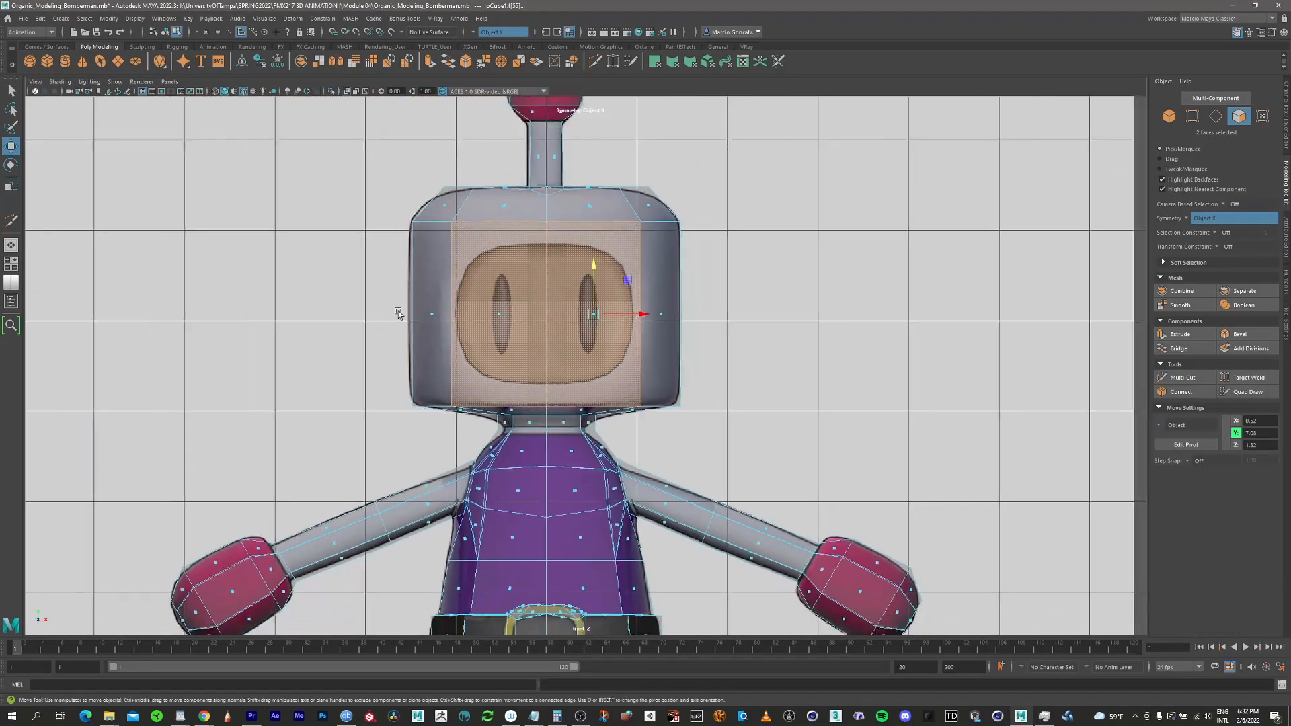
scroll(579, 296, "up", 4)
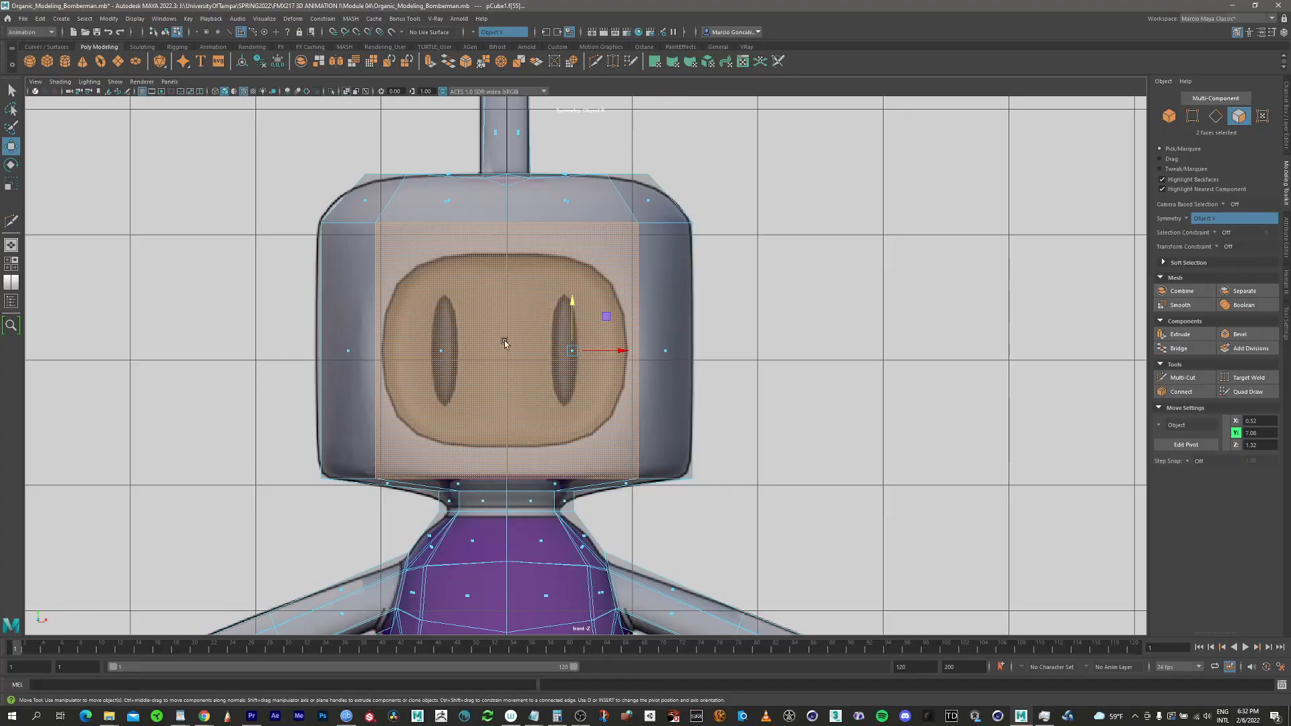
middle_click_drag(504, 341, 560, 328, "alt")
right_click_drag(546, 317, 850, 262, "alt")
middle_click_drag(565, 312, 555, 346, "alt")
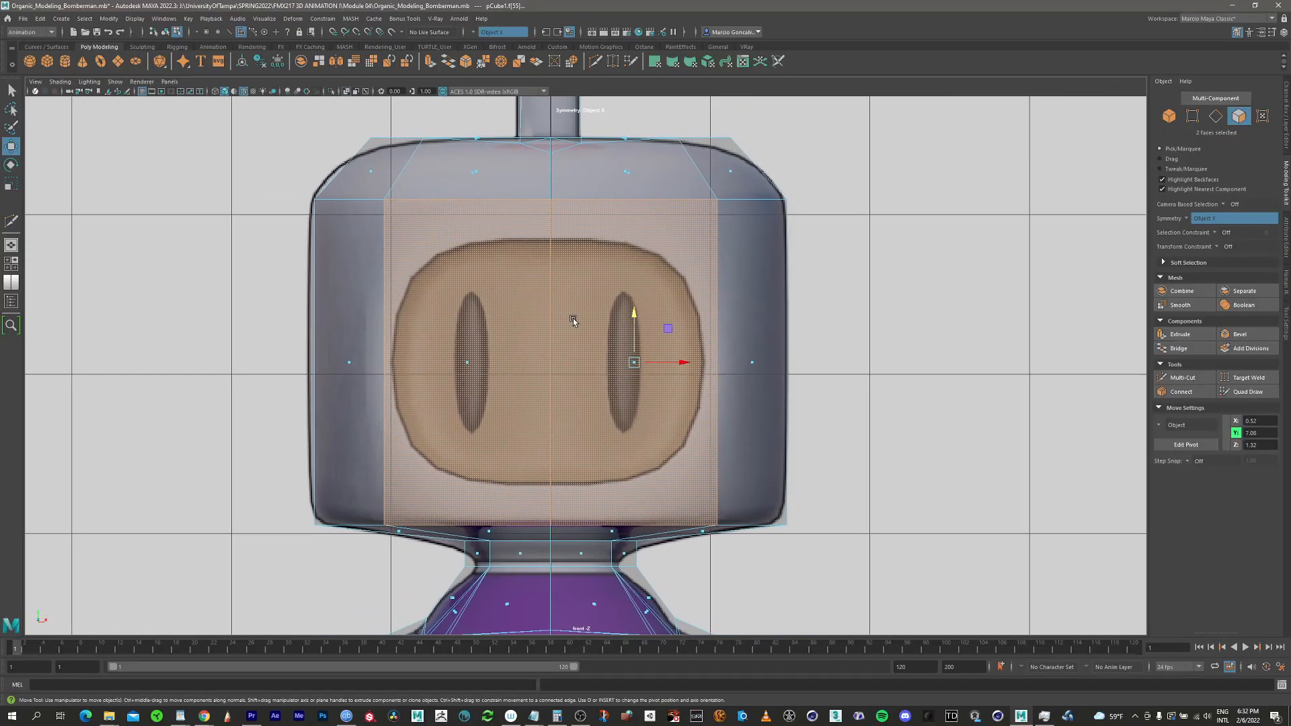
right_click_drag(573, 322, 617, 326, "alt")
key("r")
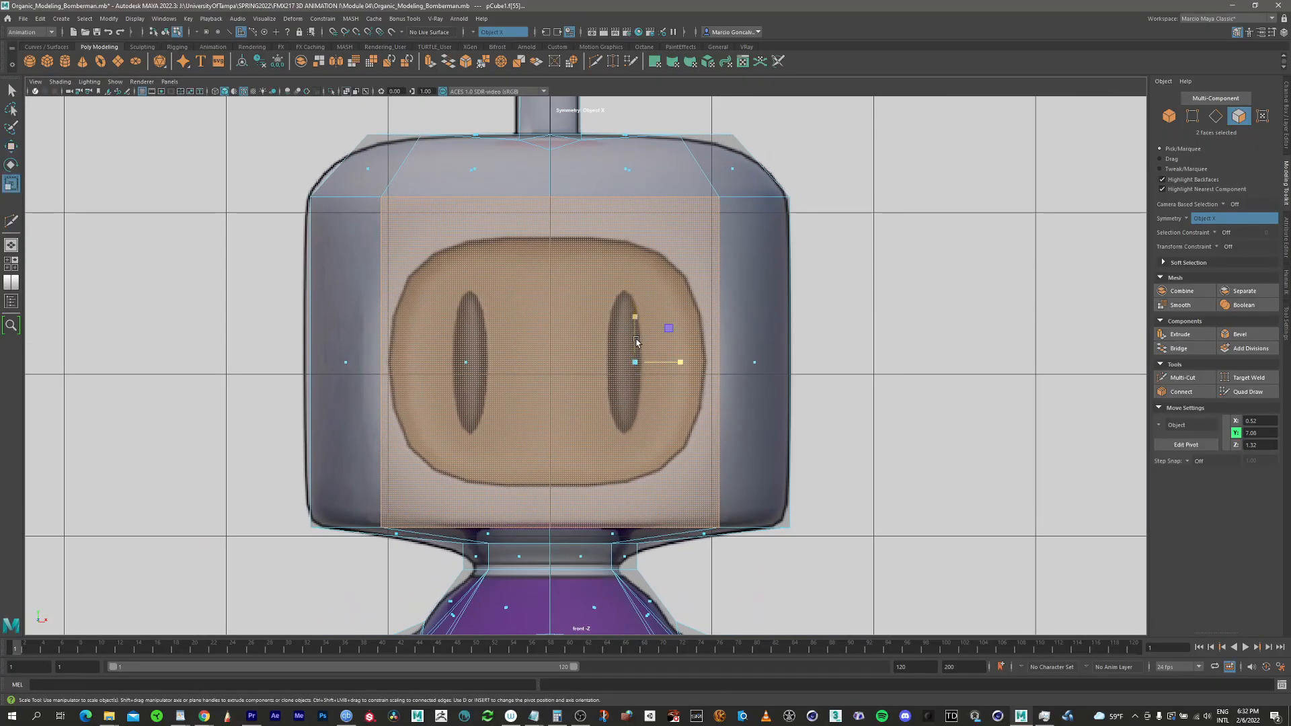
left_click_drag(681, 362, 698, 363)
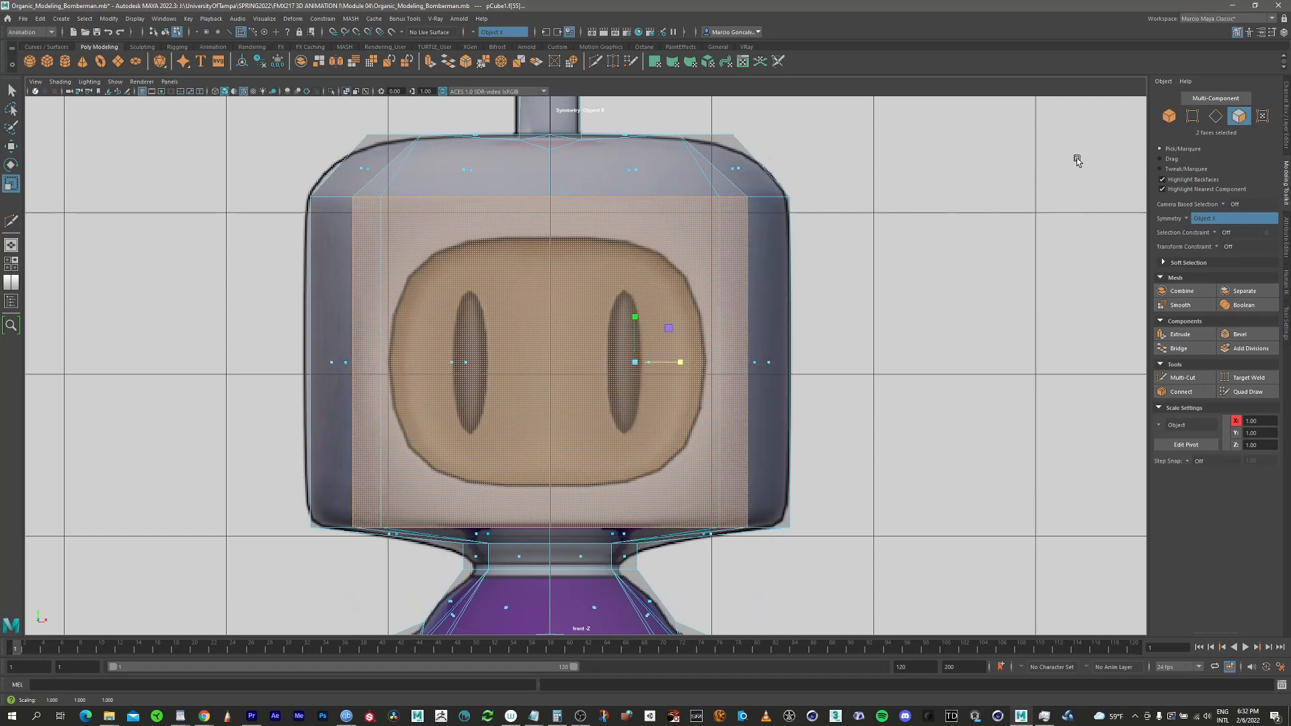
Inset the head's two front faces together with an Extrude offset of 0.24 to frame the face opening
left_click(1187, 338)
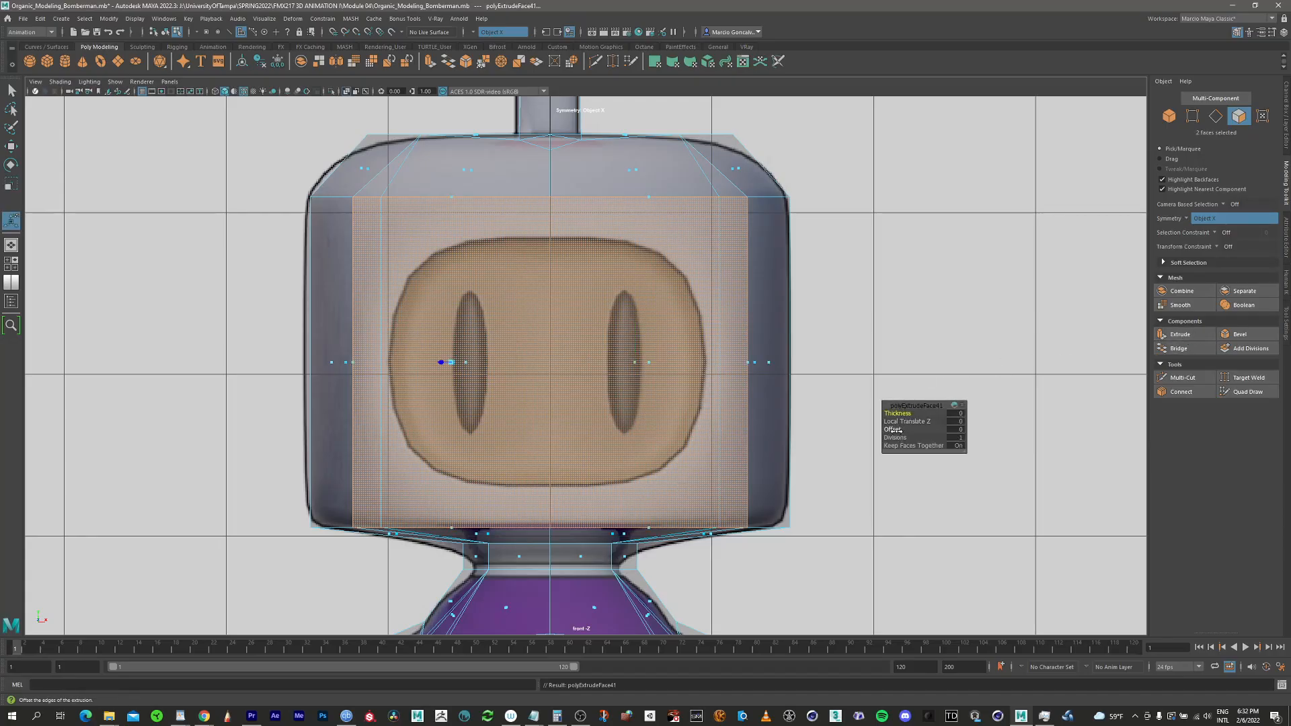
left_click_drag(899, 429, 909, 429)
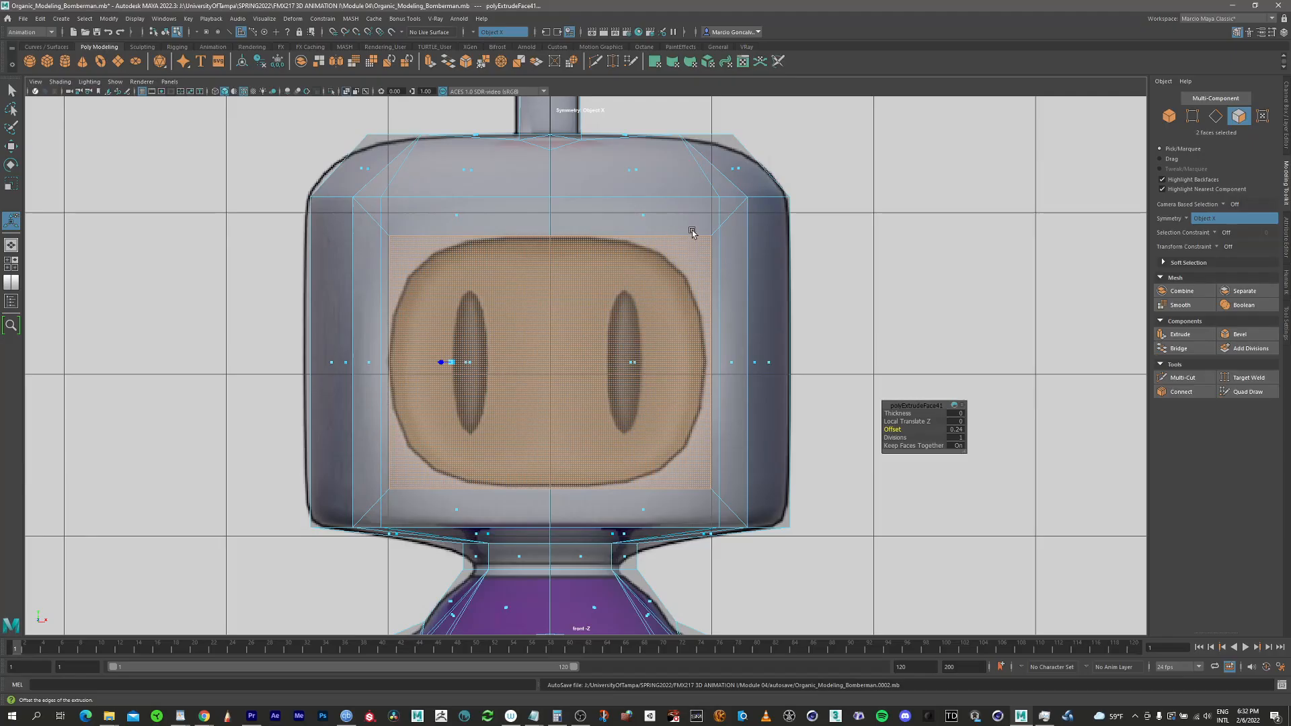
left_click(492, 310)
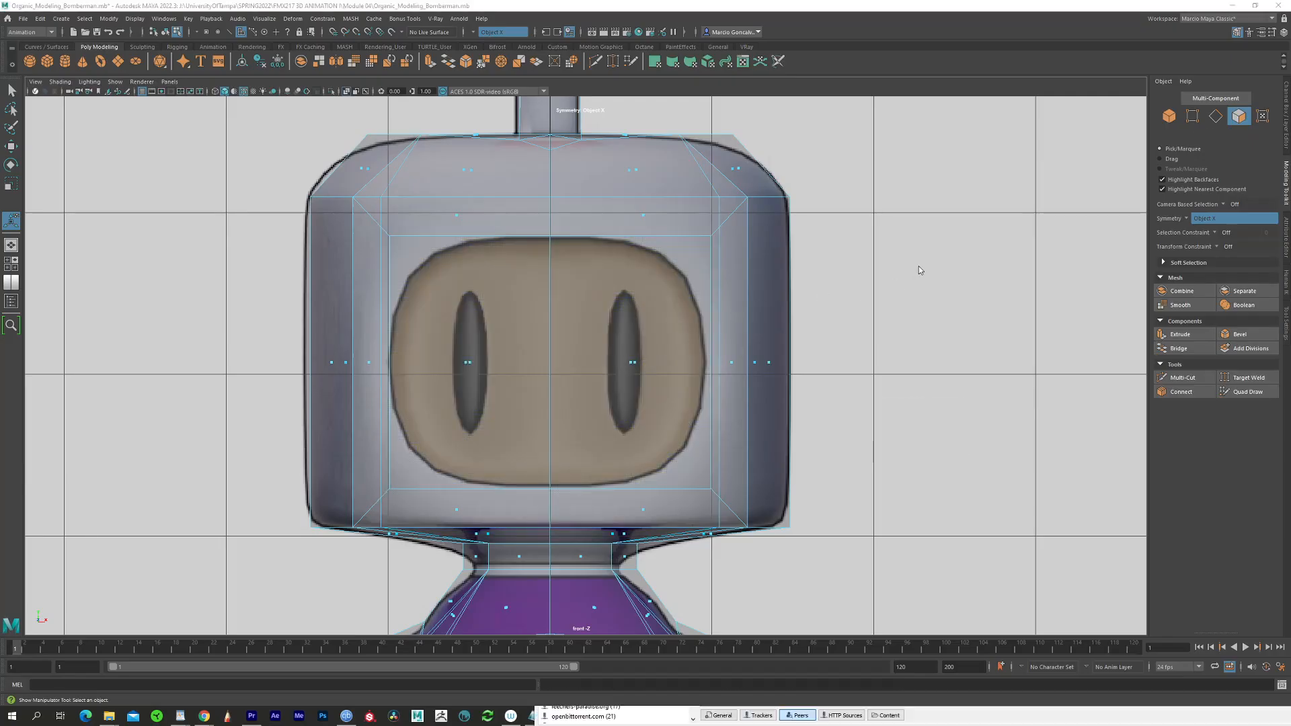
Extrude the inset face panel back into the head to Z 1.02 to form a recessed face opening
key("space")
key("space")
middle_click_drag(689, 306, 742, 357, "alt")
right_click_drag(742, 357, 792, 380, "alt")
left_click(788, 388)
left_click_drag(788, 388, 775, 365, "alt")
key("w")
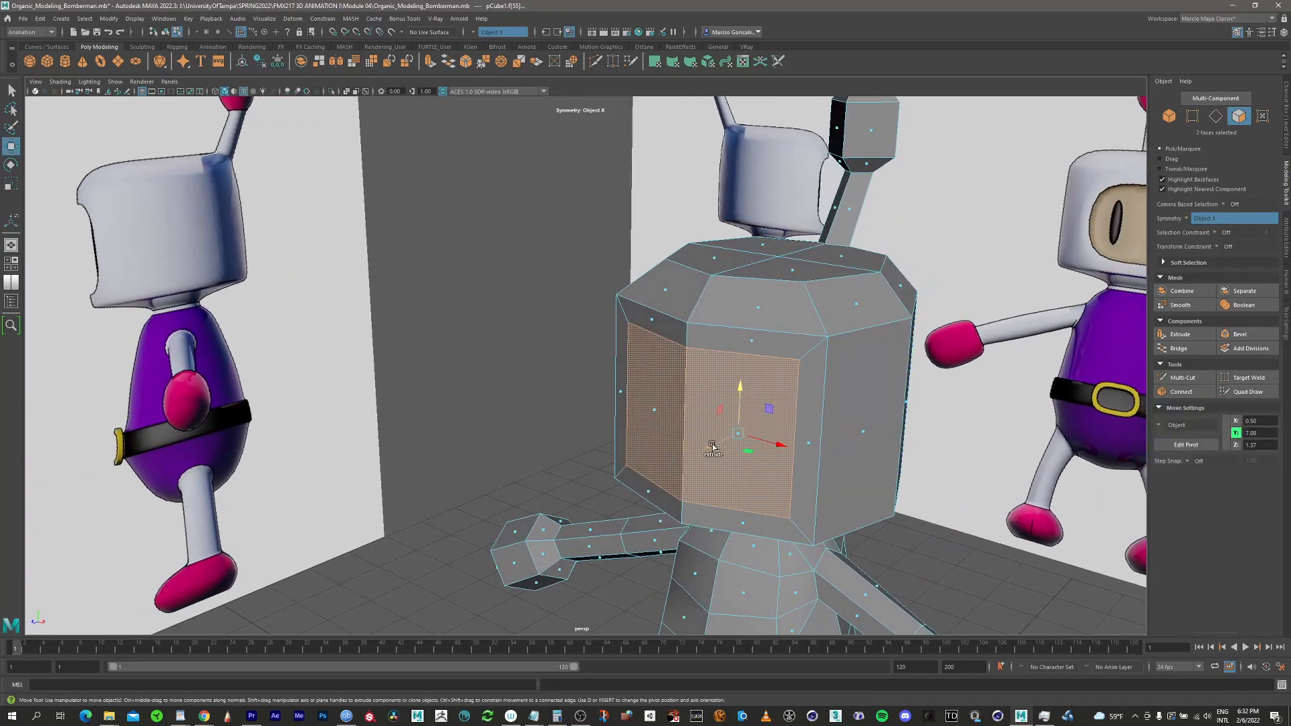
left_click_drag(711, 447, 733, 442, "shift")
left_click_drag(655, 399, 724, 342, "alt")
left_click_drag(673, 381, 656, 351, "alt")
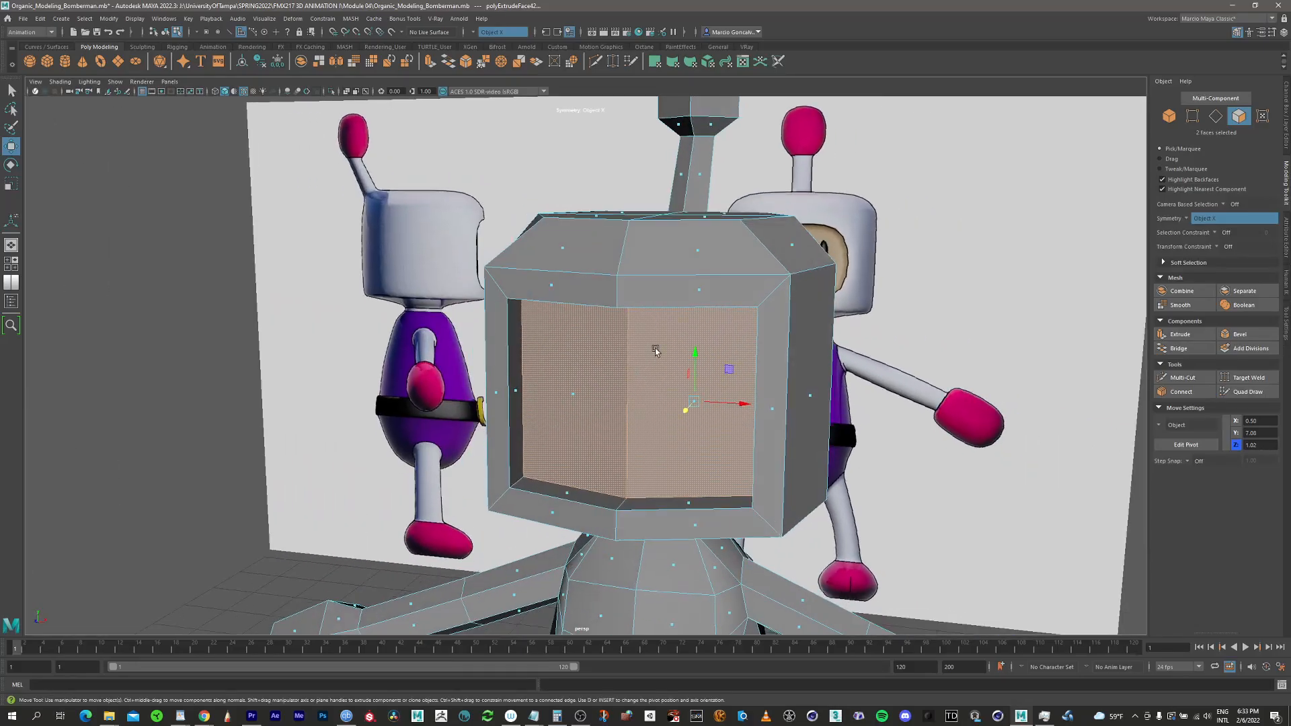
Extrude the recessed face panel with an offset of 0.4 and Keep Faces Together off to create two separate eye faces
left_click(1181, 335)
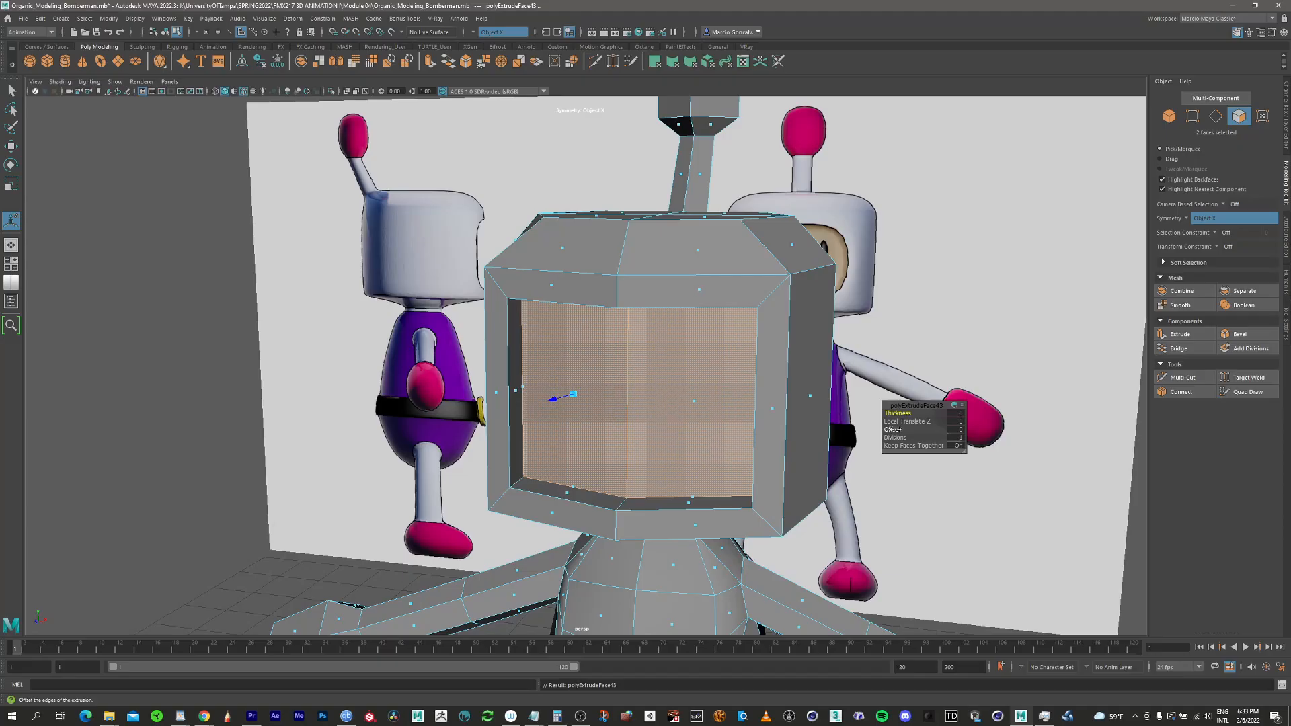
left_click_drag(893, 429, 911, 429)
middle_click_drag(867, 346, 774, 304, "alt")
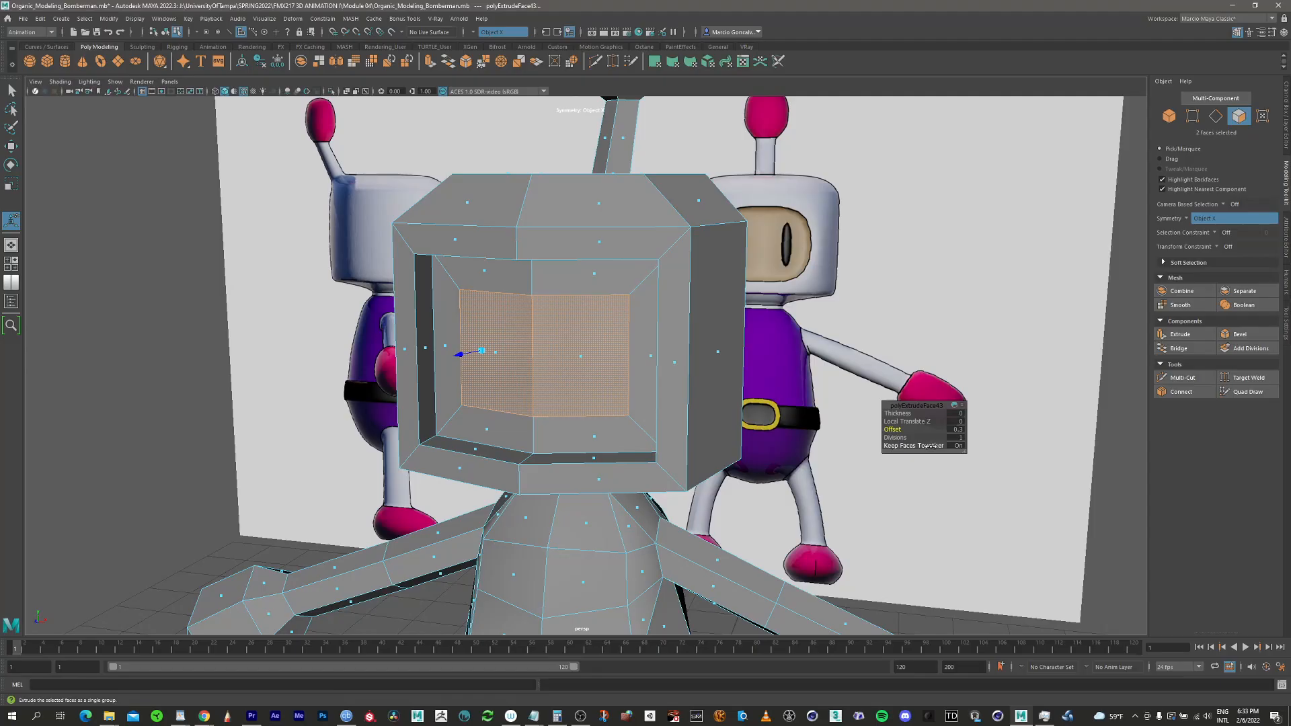
left_click(958, 446)
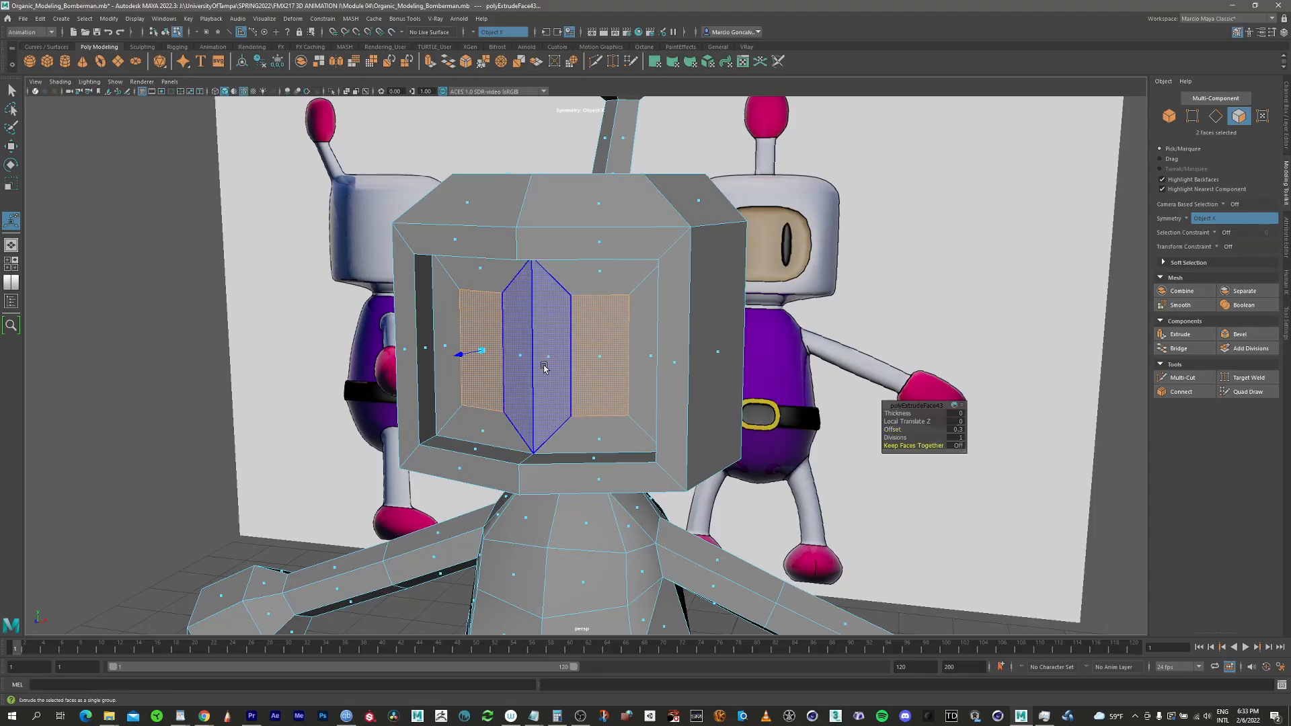
left_click_drag(897, 430, 907, 430)
key("space")
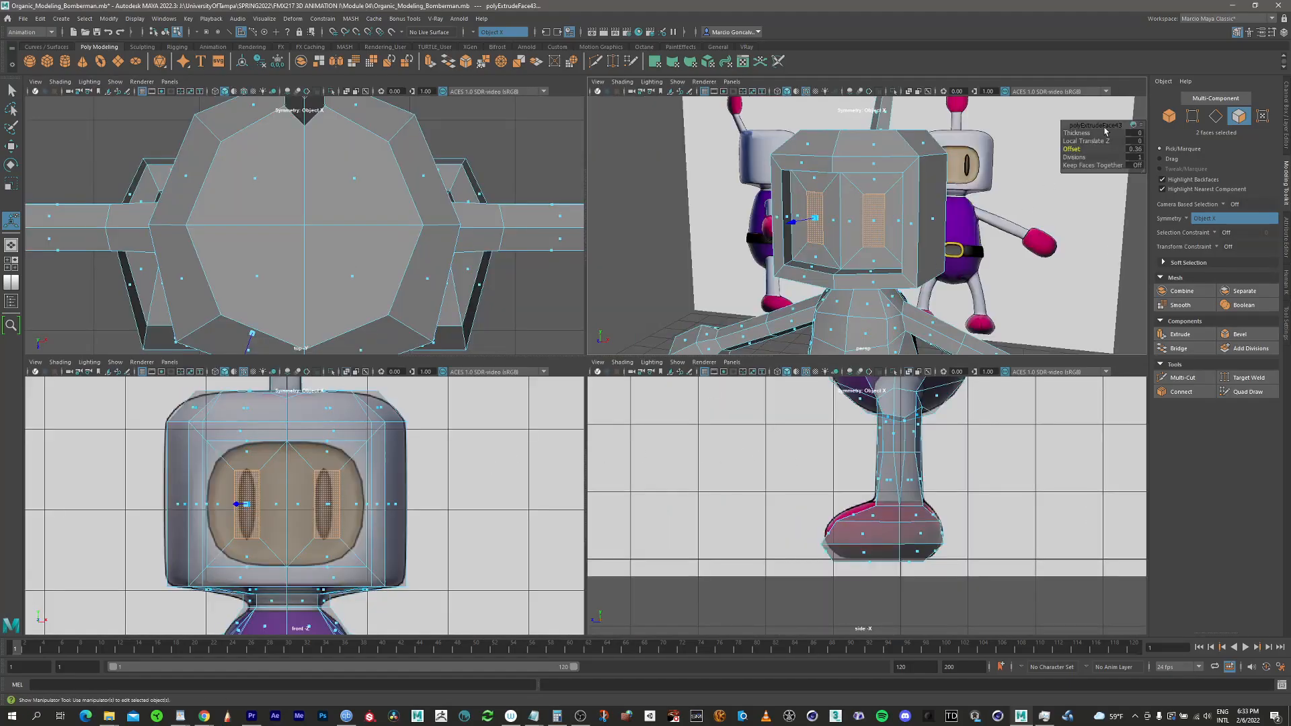
left_click_drag(1104, 130, 659, 312)
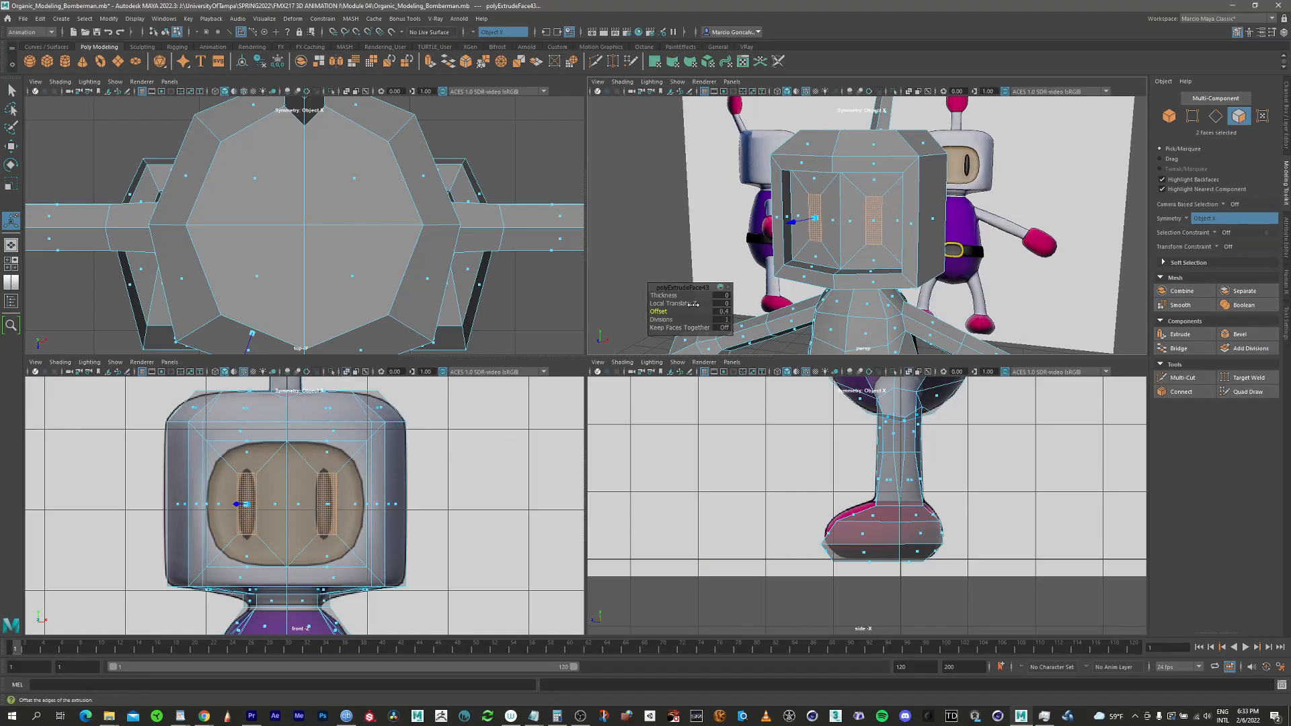
key("space")
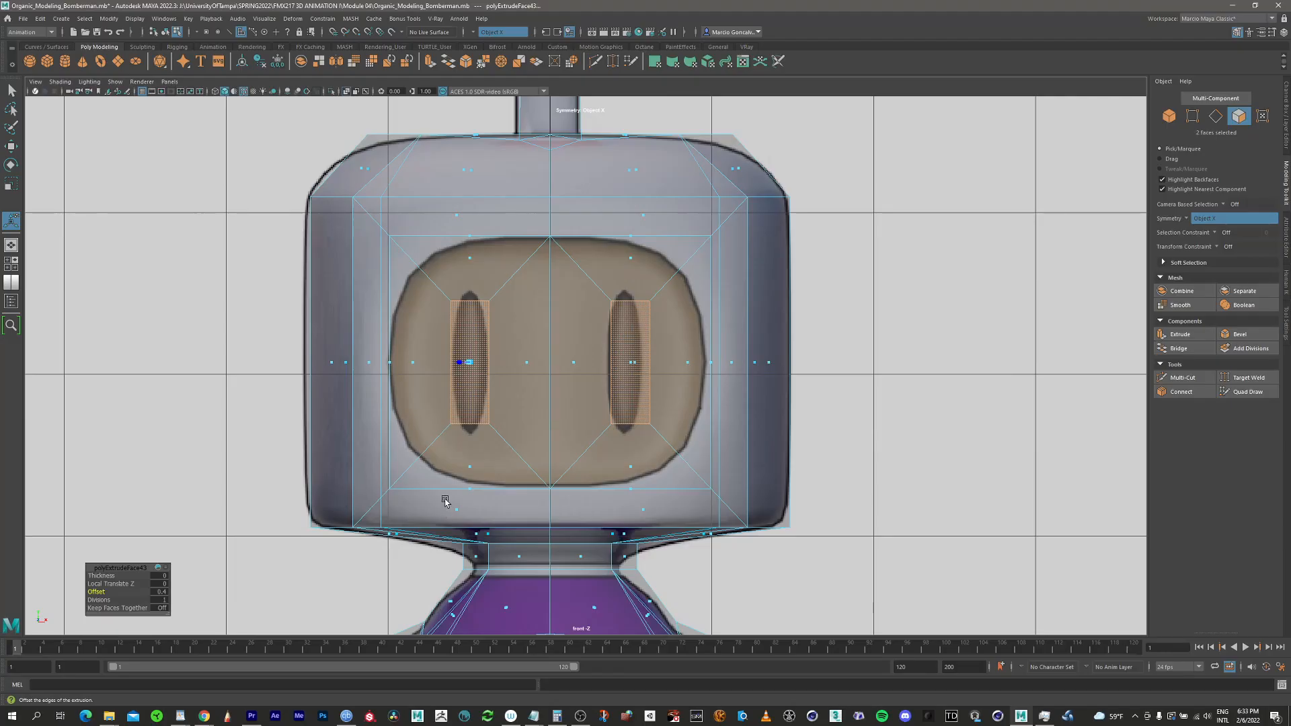
Turn symmetry off and scale both eye faces taller in Y to match the height of the reference eyes
key("r")
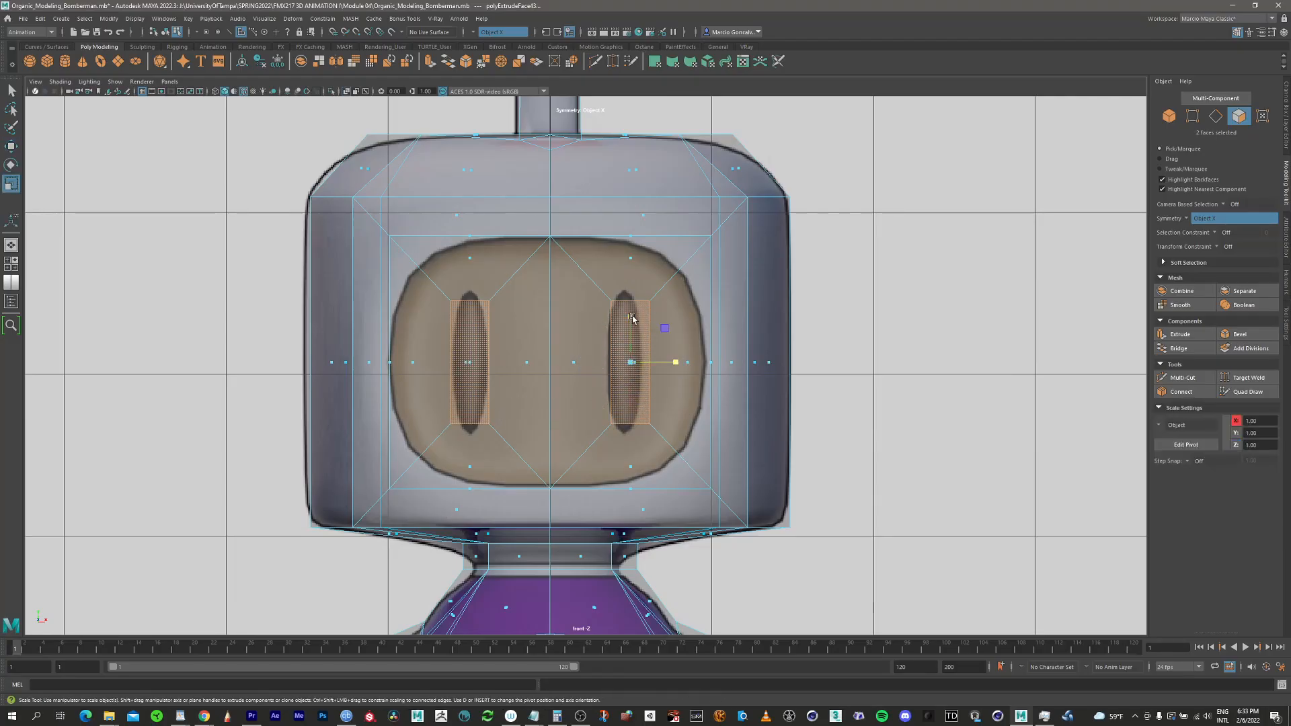
left_click(631, 318)
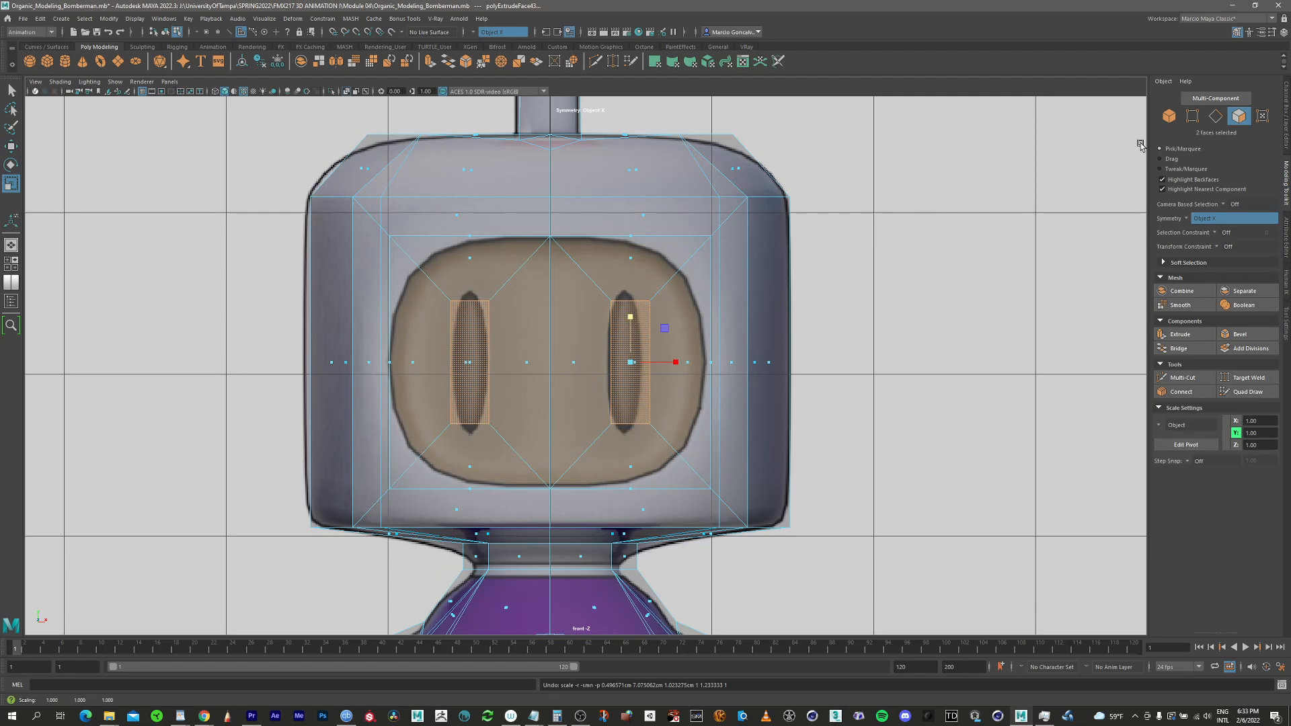
left_click(1187, 220)
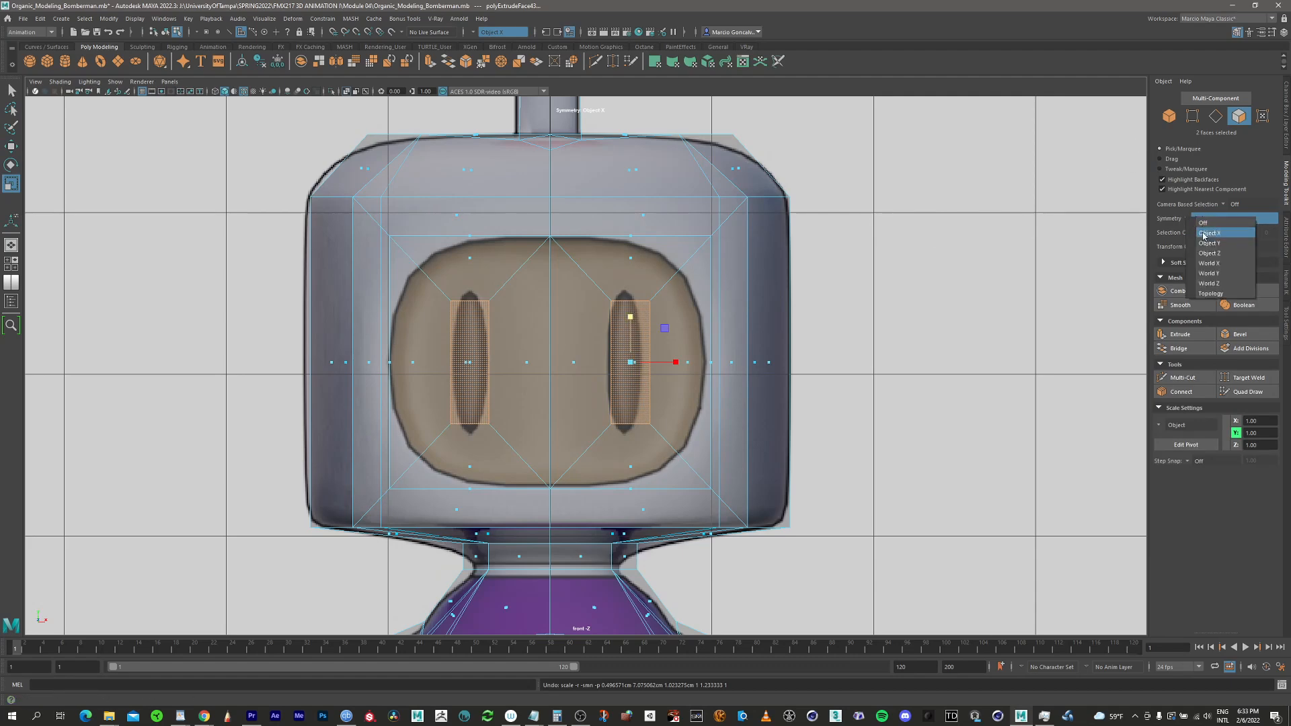
left_click(1203, 223)
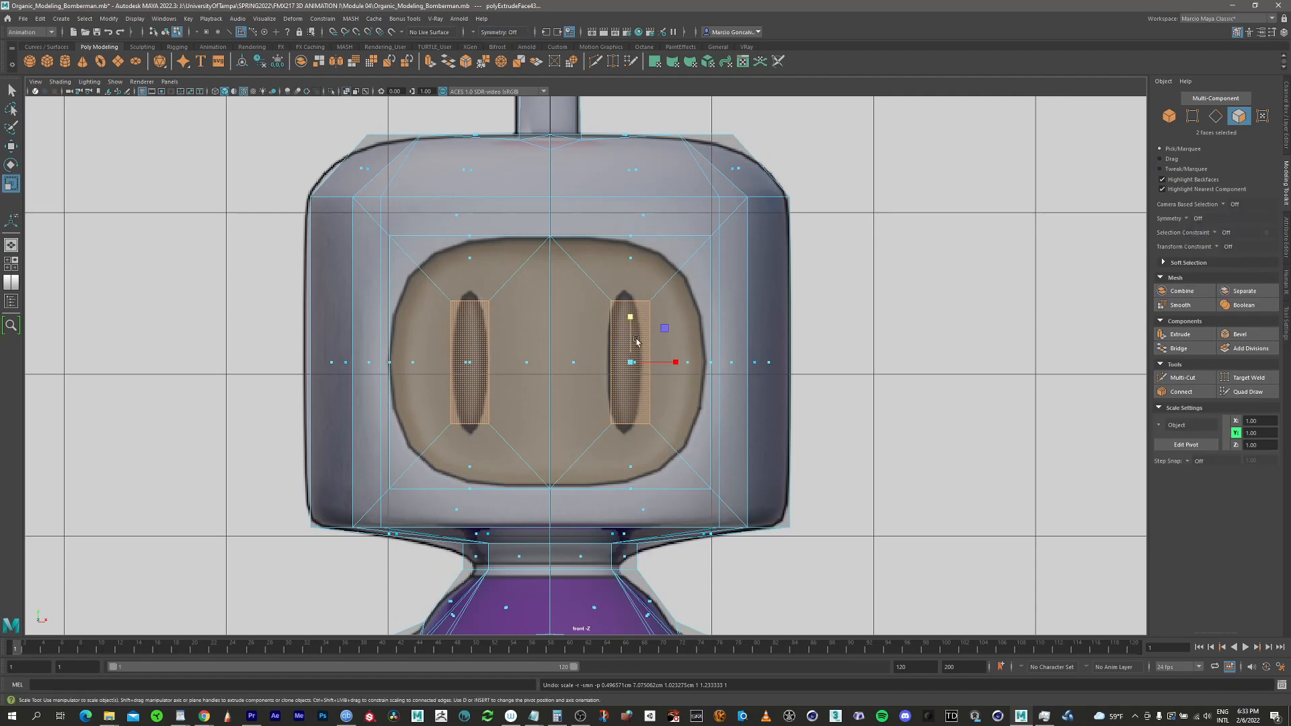
key("q")
key("space")
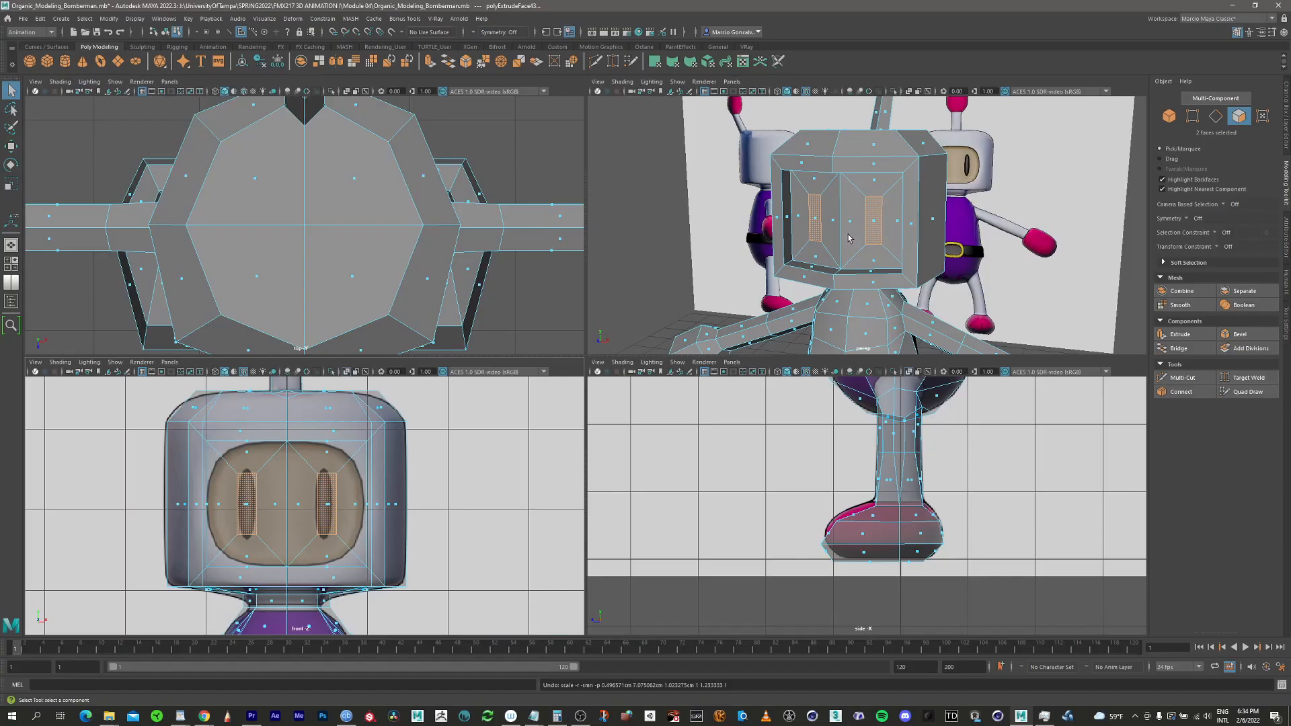
key("space")
key("e")
key("r")
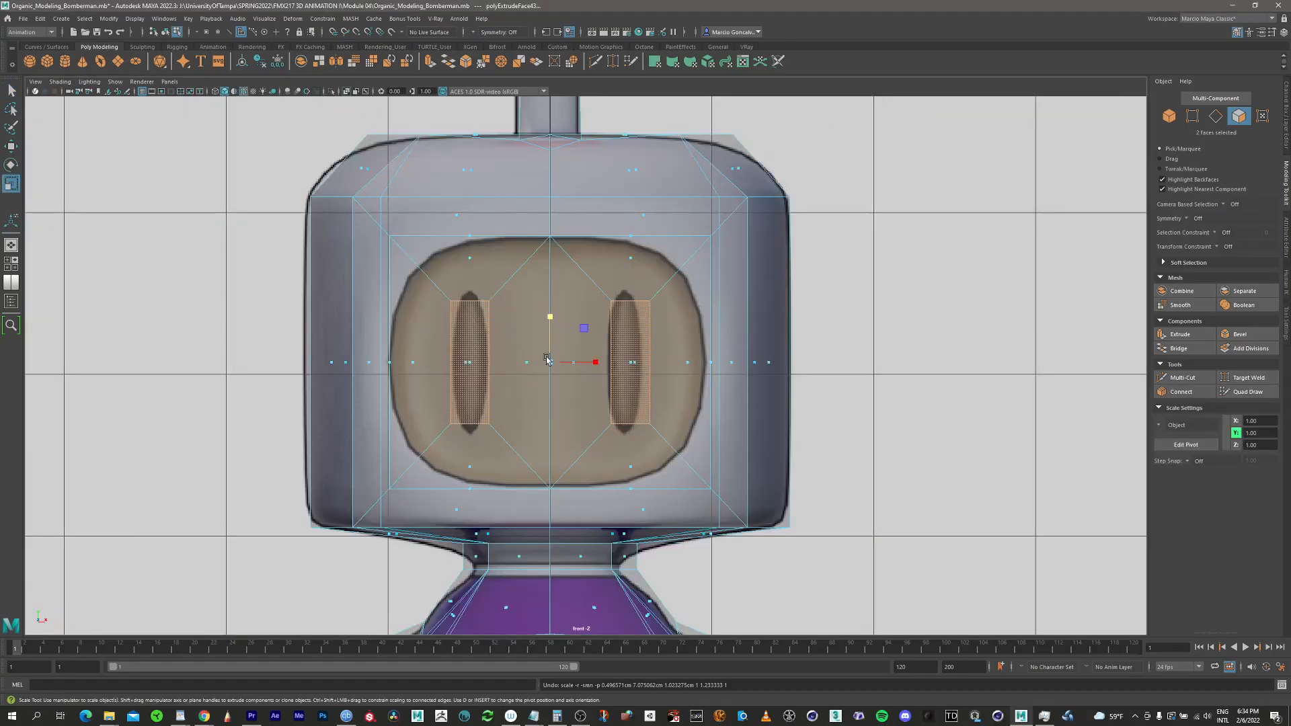
left_click_drag(552, 317, 551, 306)
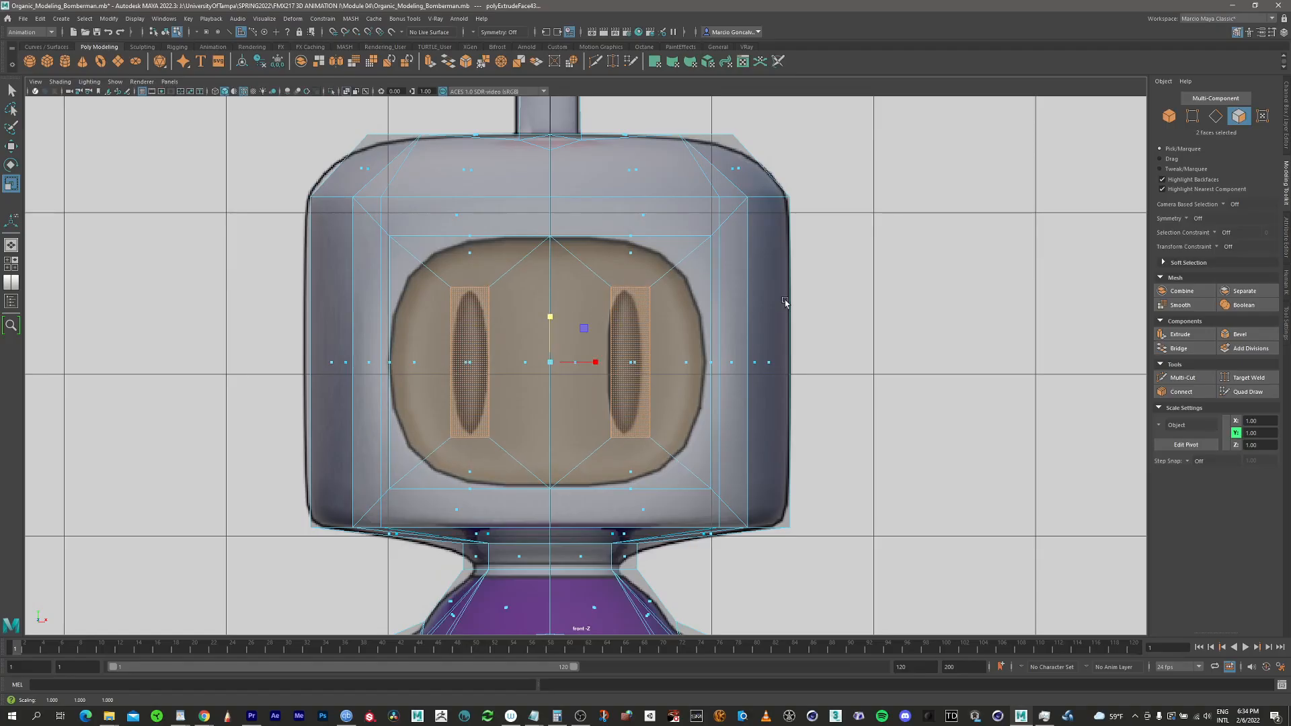
Extrude the two eye faces forward out of the recessed face panel to Z 1.25
key("space")
key("space")
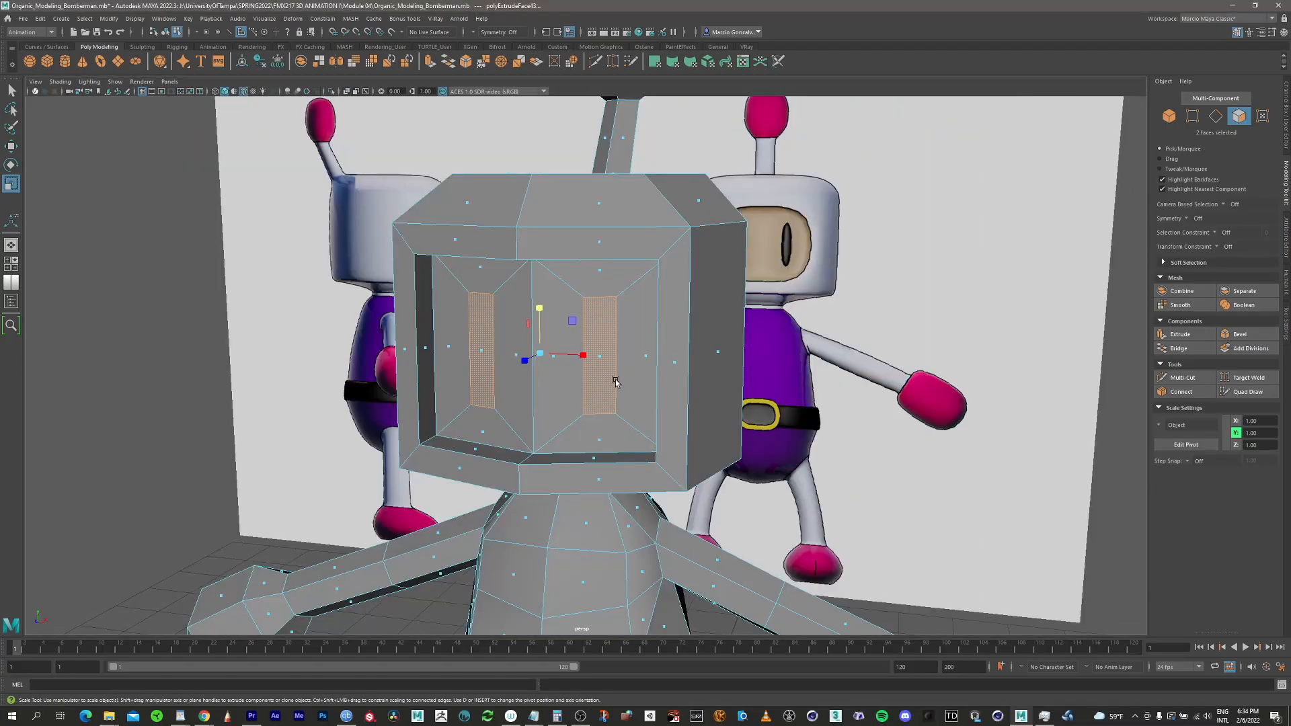
left_click_drag(615, 382, 489, 413, "alt")
key("w")
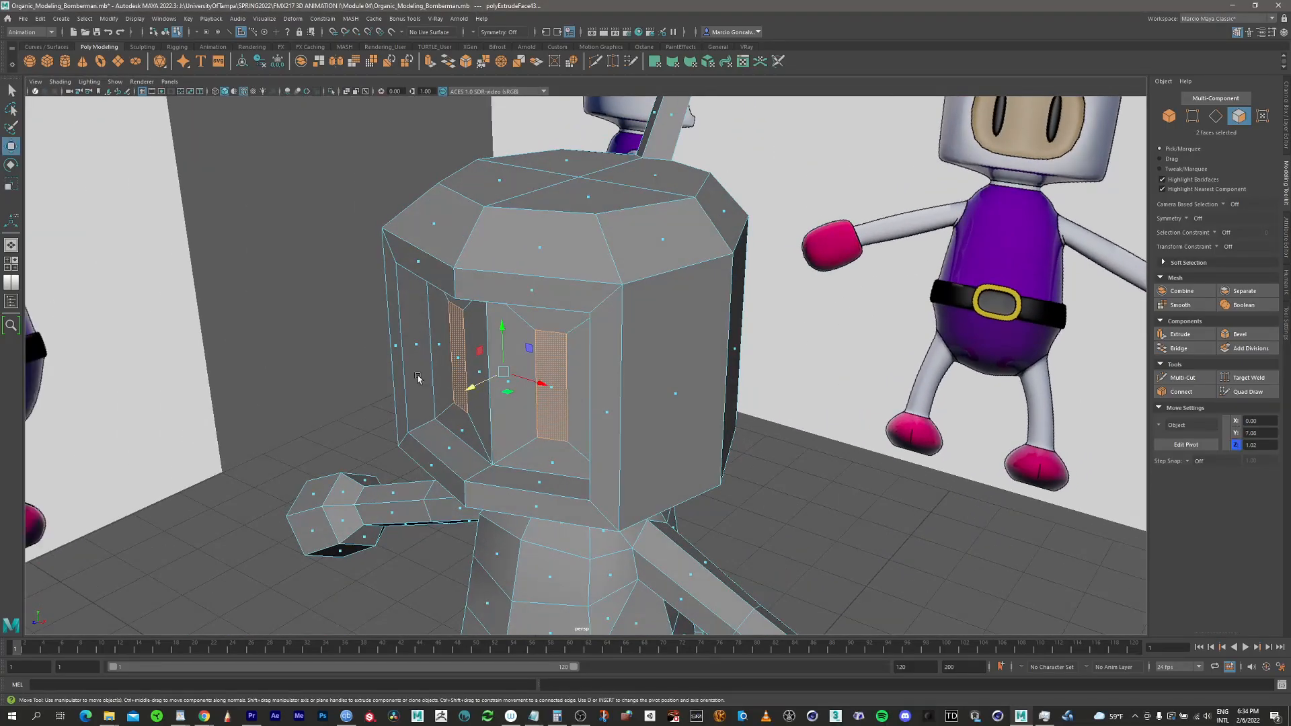
middle_click_drag(471, 388, 453, 402, "shift")
left_click_drag(453, 402, 527, 318, "alt")
middle_click_drag(588, 313, 560, 255, "alt")
mouse_move(580, 263)
left_mouse_down("alt")
mouse_move(672, 255)
mouse_move(598, 277)
left_mouse_up("alt")
middle_click_drag(622, 288, 662, 217, "alt")
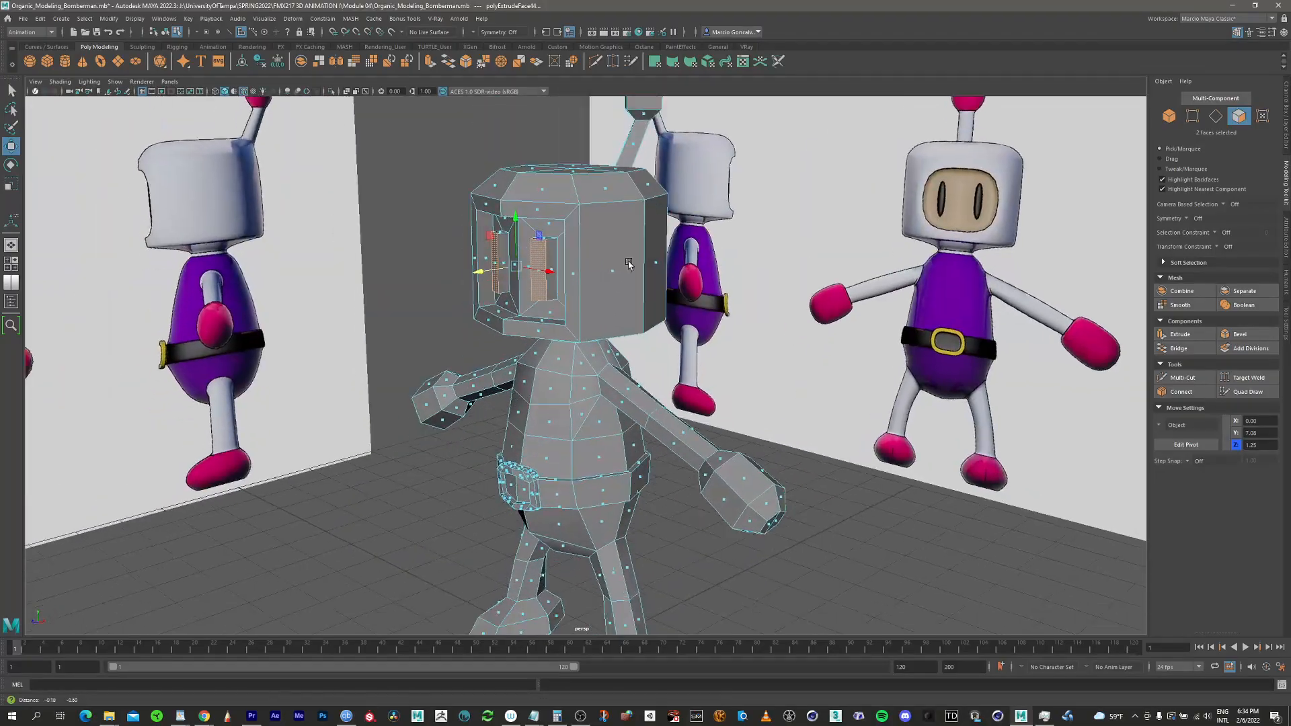
left_click_drag(586, 257, 616, 319, "alt")
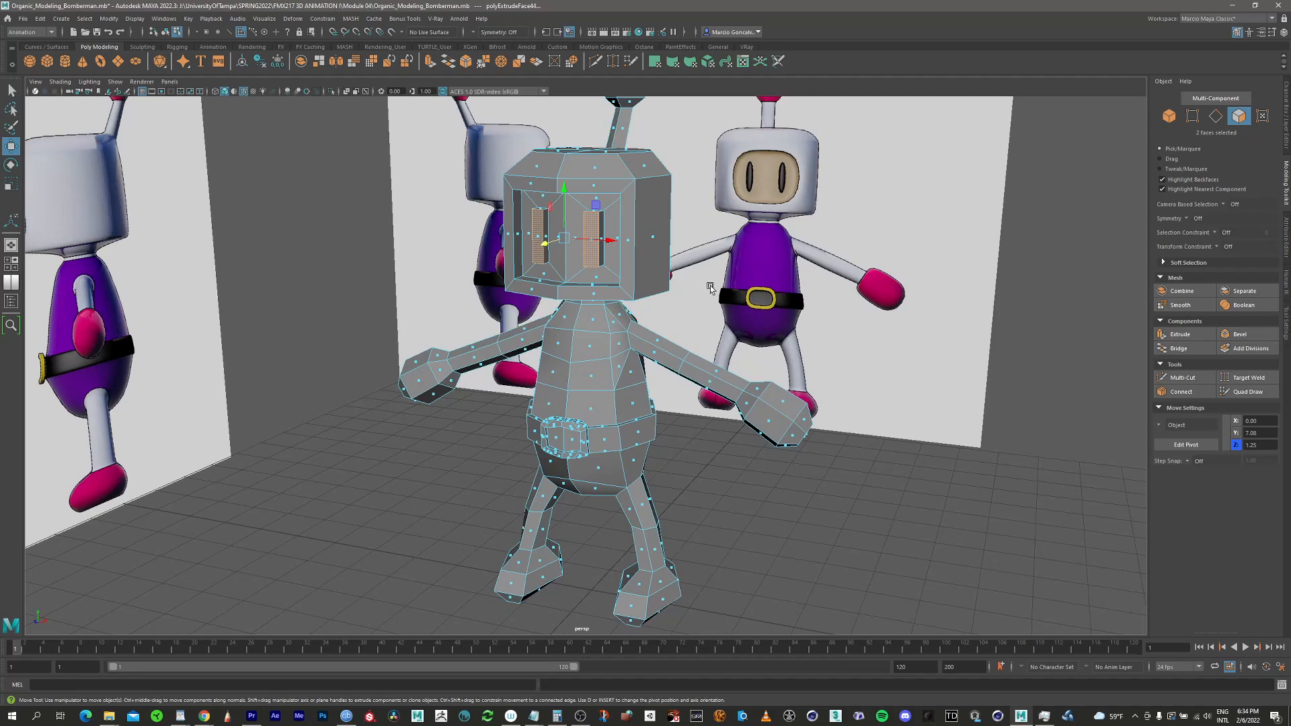
Preview the whole character mesh smoothed and check the face opening and eyes against the references
right_click_drag(615, 341, 664, 327)
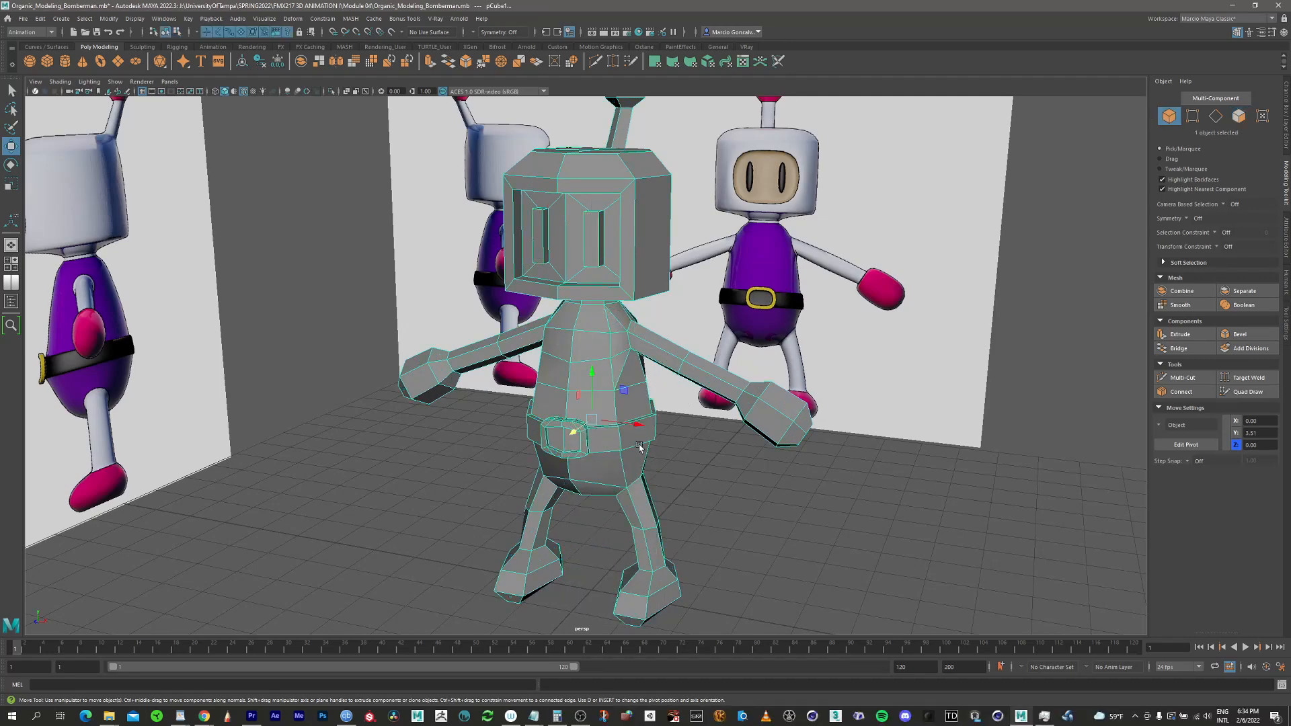
key("3")
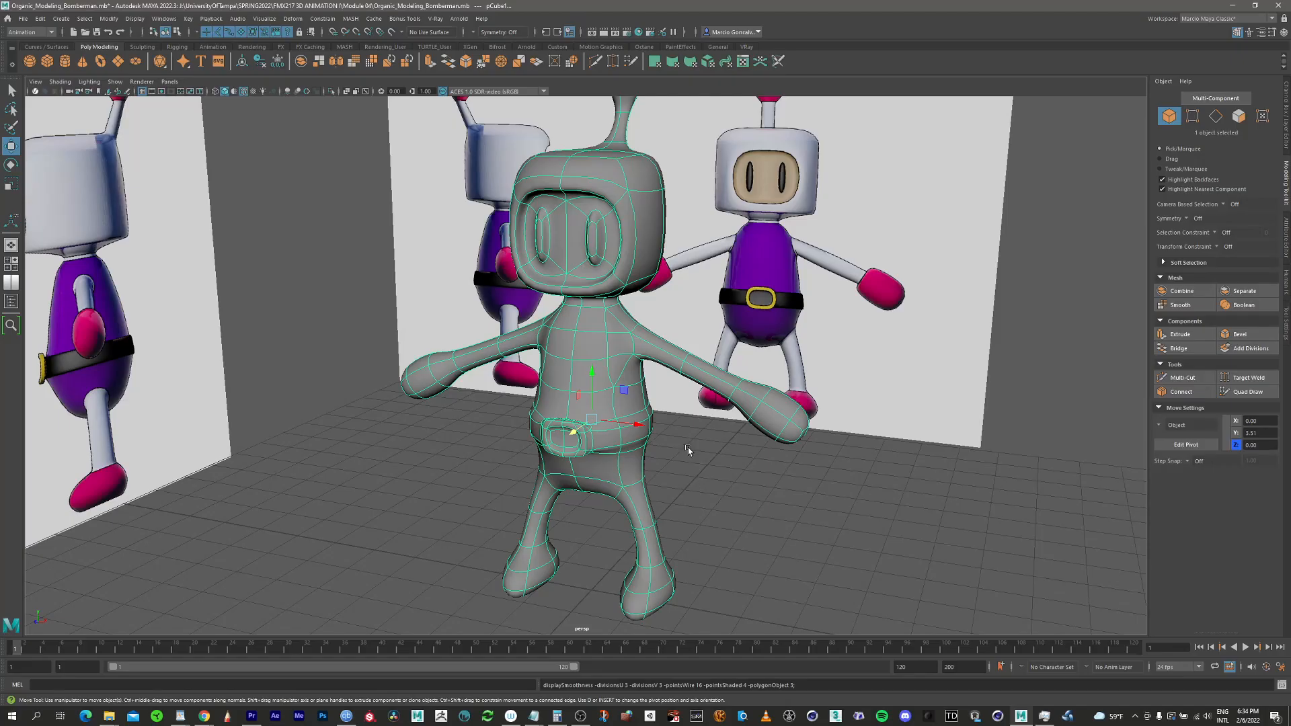
left_click_drag(688, 446, 699, 435, "alt")
left_click_drag(687, 363, 679, 316, "alt")
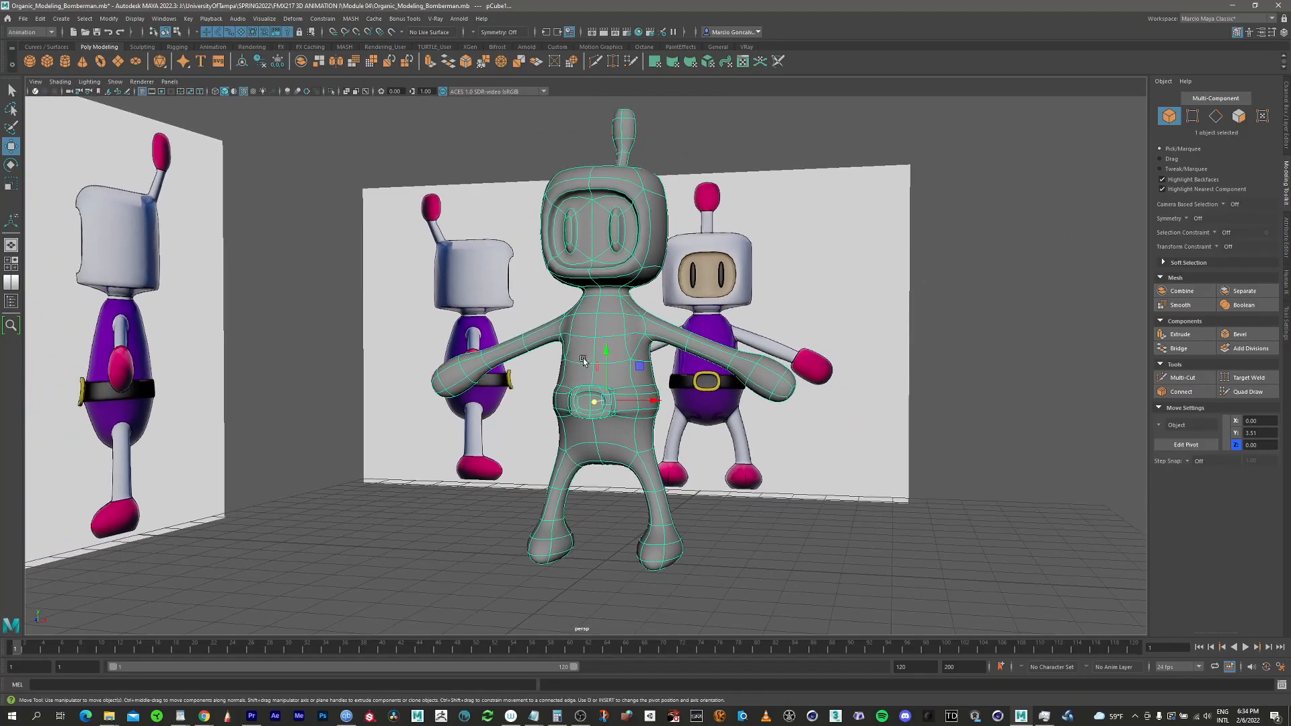
mouse_move(583, 361)
left_mouse_down("alt")
mouse_move(656, 360)
mouse_move(641, 321)
mouse_move(601, 360)
left_mouse_up("alt")
left_click(692, 494)
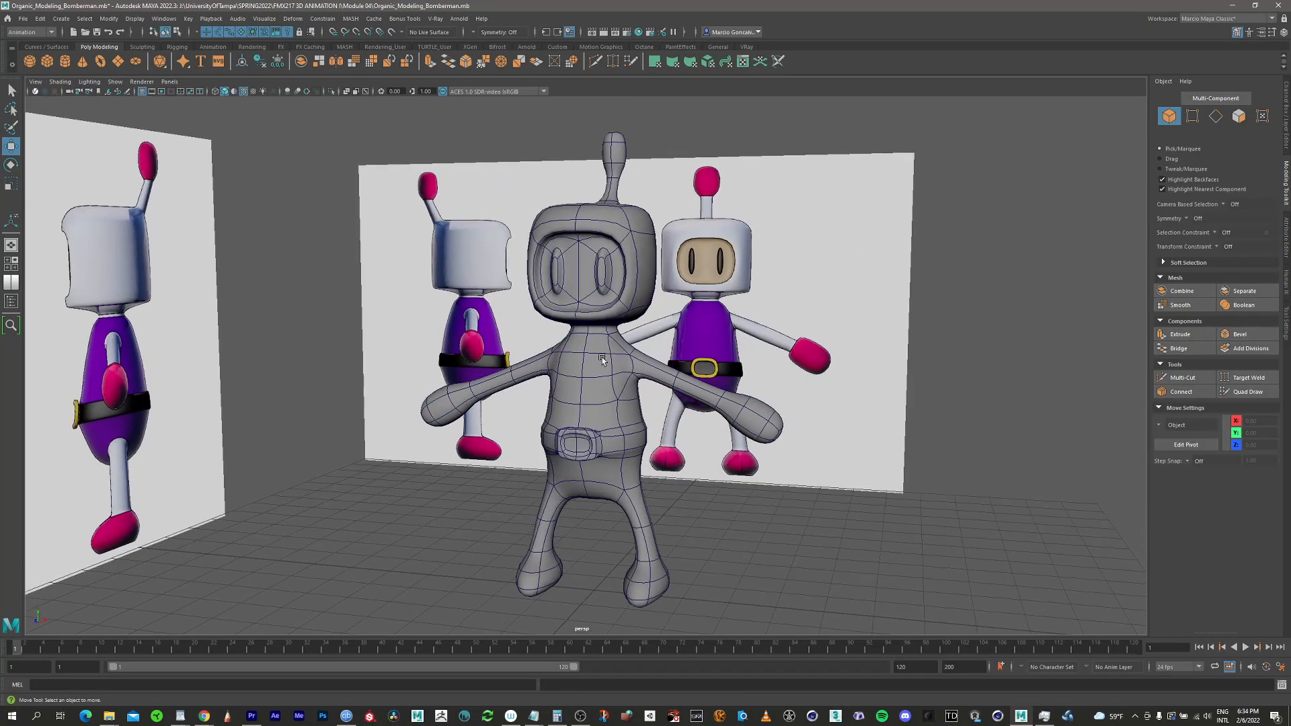
Turn off the wireframe overlay and inspect the smoothed character from several angles against the reference images
left_click(244, 92)
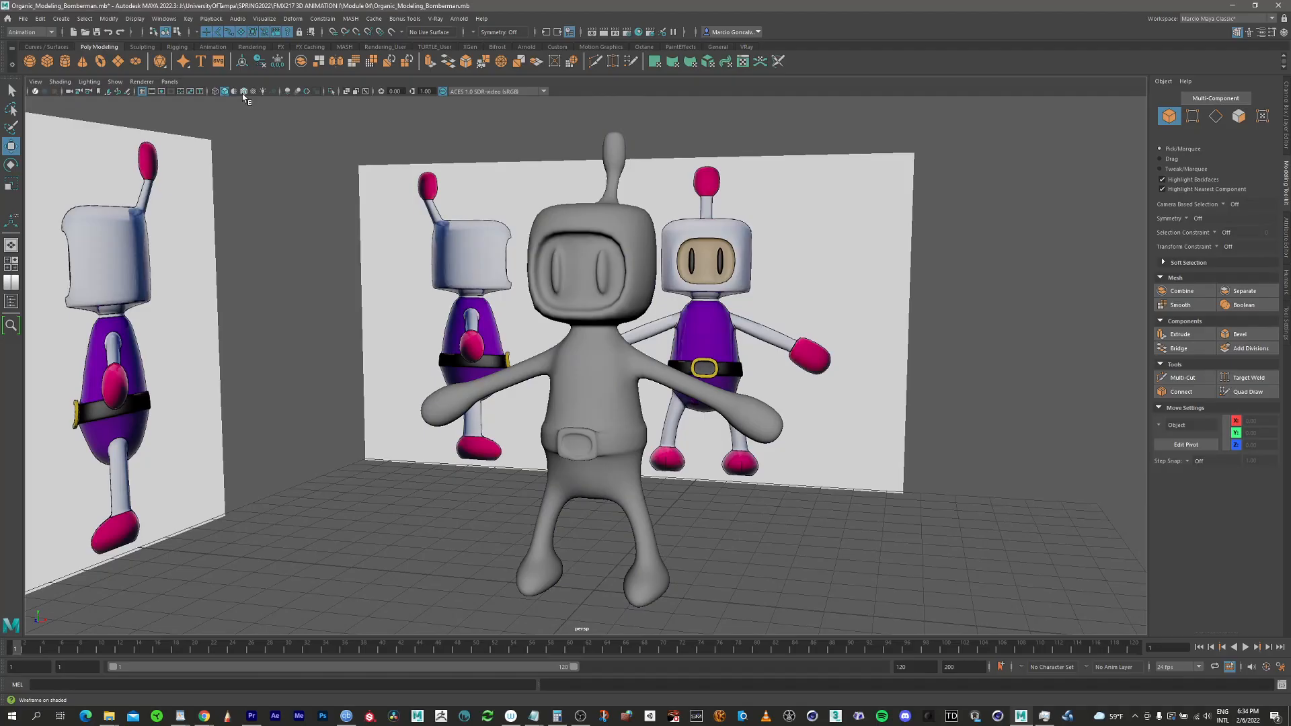
left_click_drag(606, 398, 657, 290, "alt")
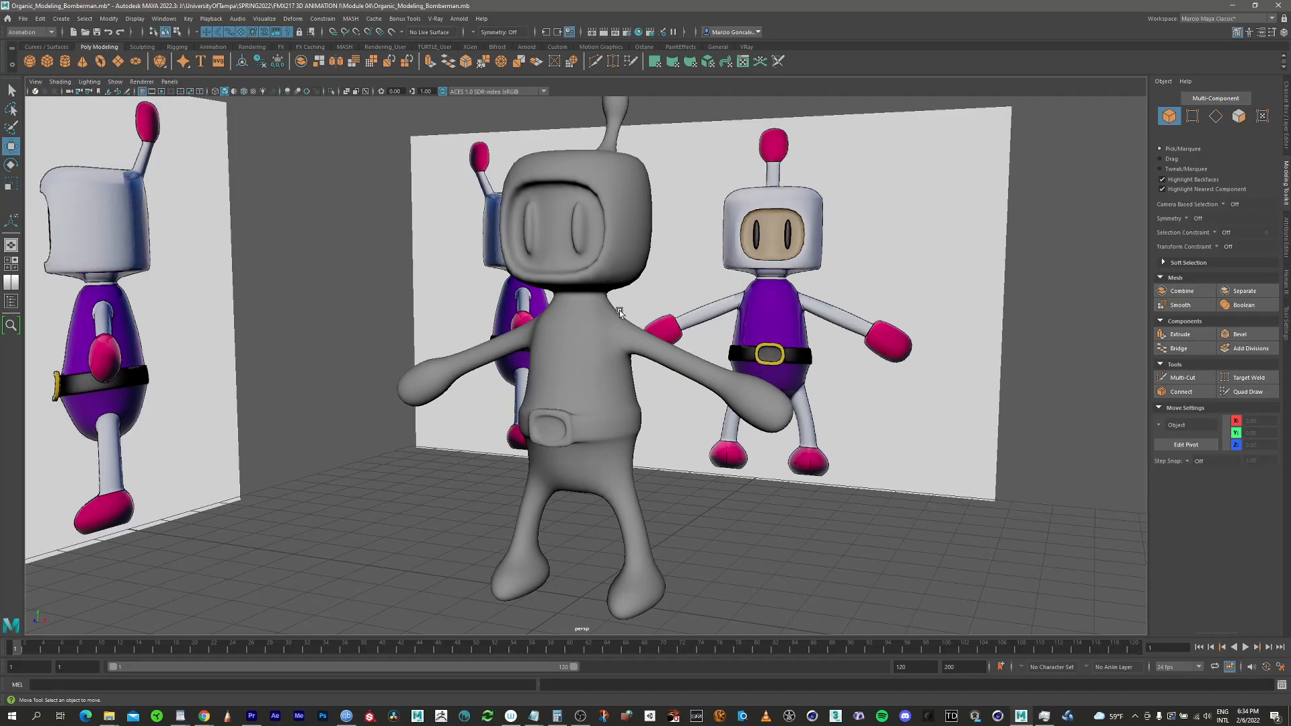
left_click_drag(605, 333, 647, 332, "alt")
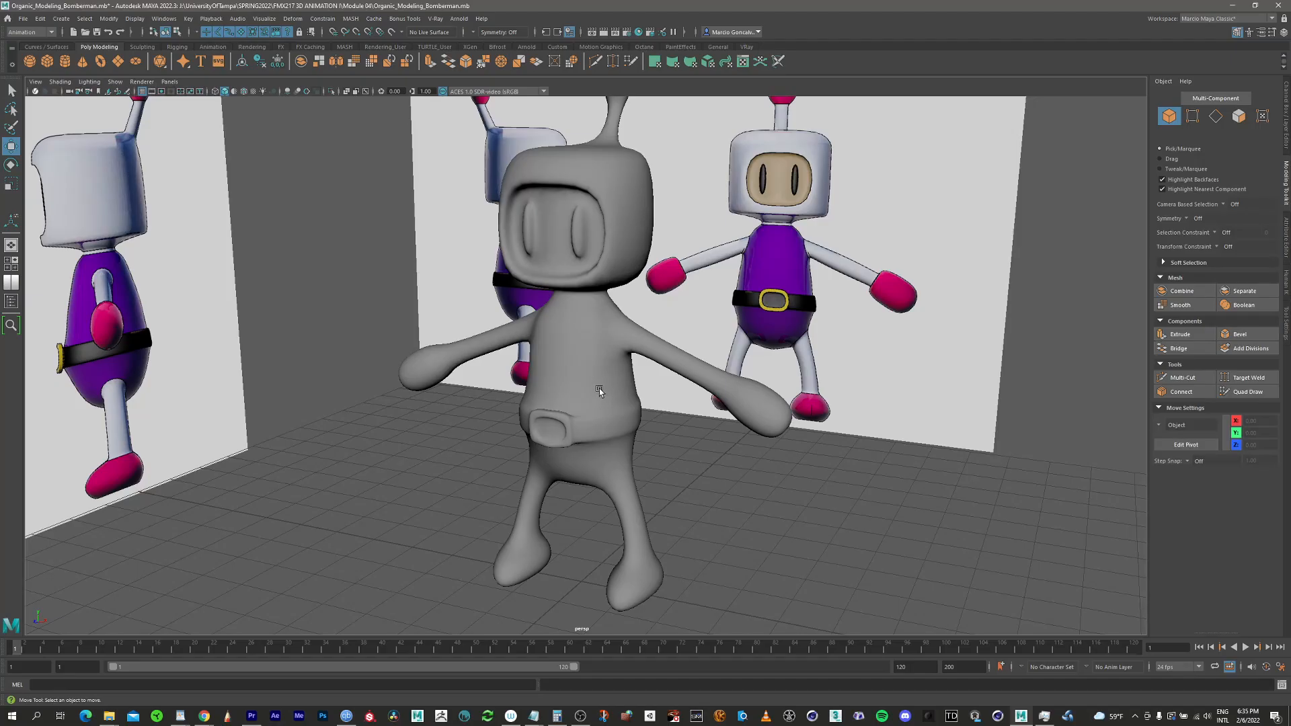
Select the character mesh, compare its smoothed, caged and unsmoothed displays, and leave it unsmoothed
left_click(599, 388)
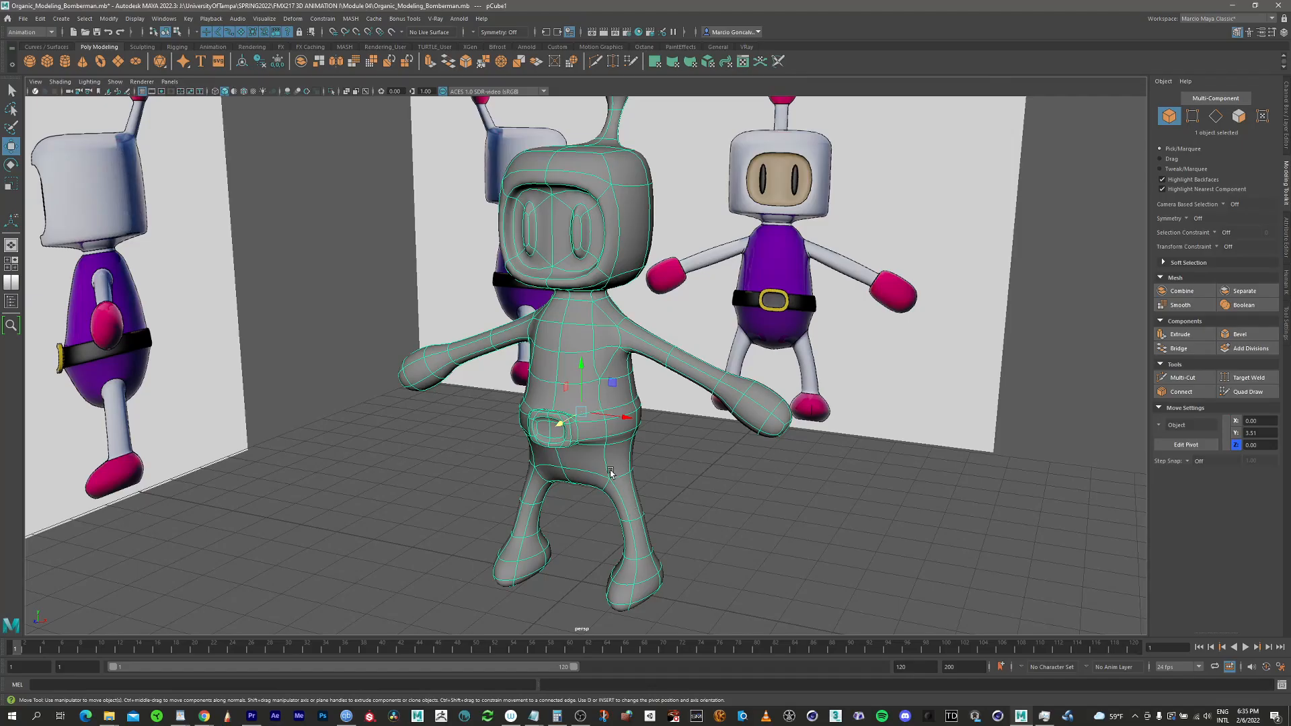
key("1")
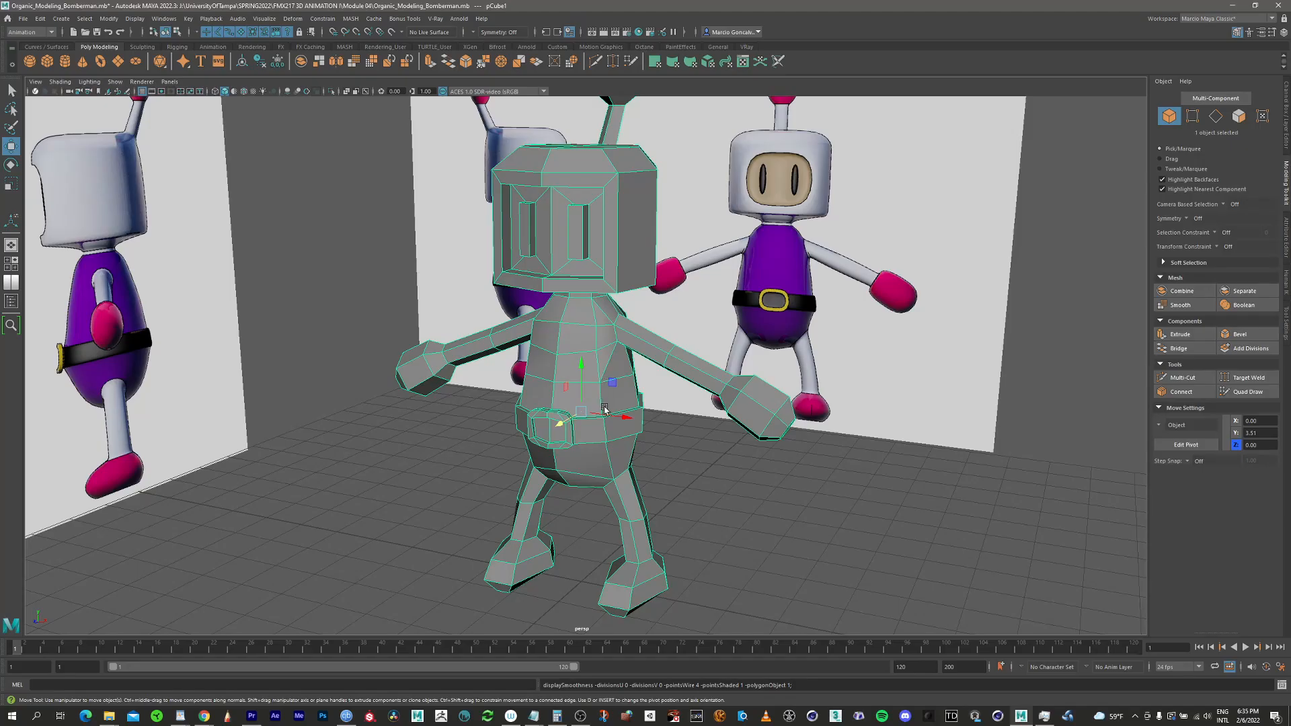
key("2")
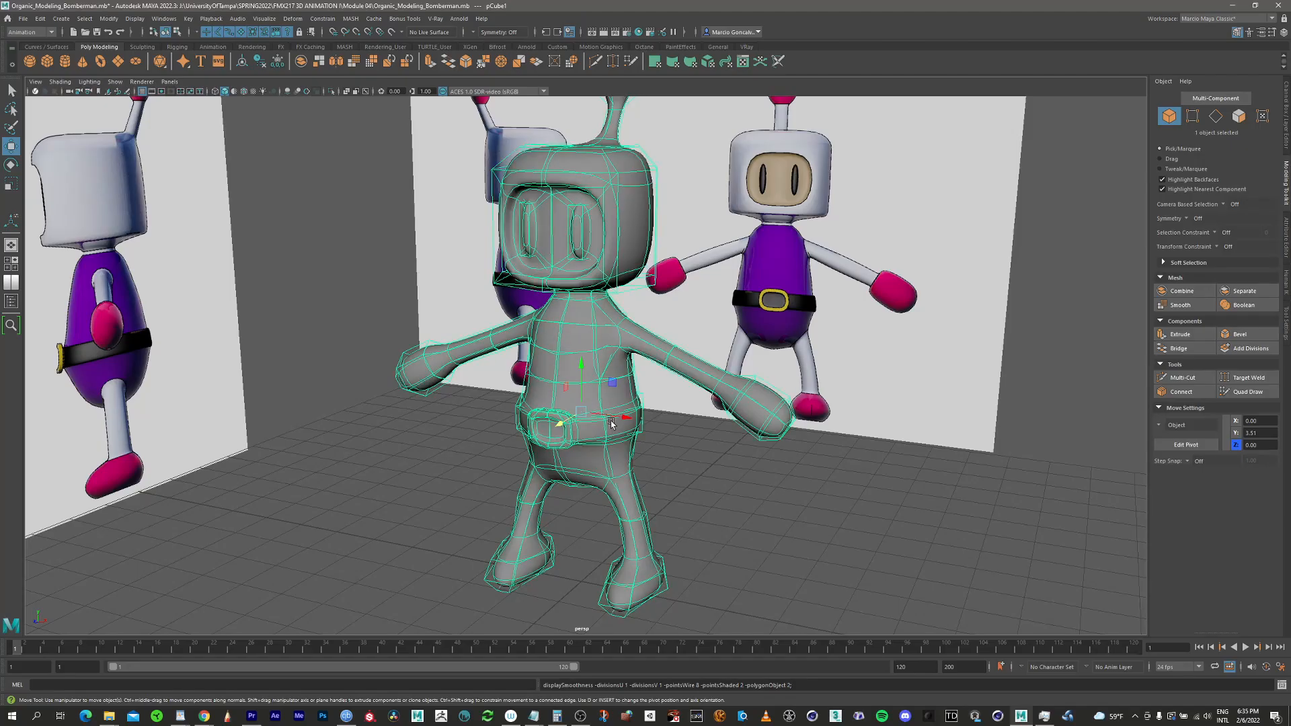
key("1")
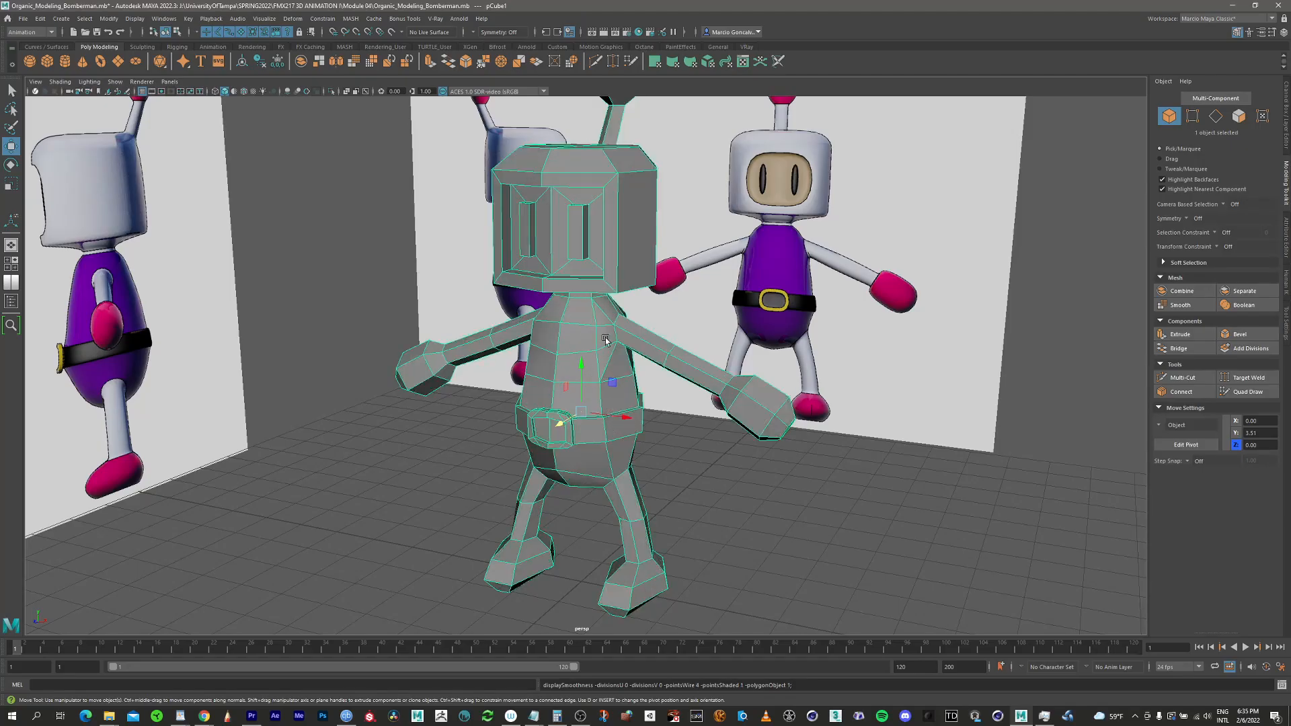
Create a polygon cube and move it beside the character to X 5.07, Y 0.54
left_click(48, 61)
middle_click_drag(595, 498, 503, 388, "alt")
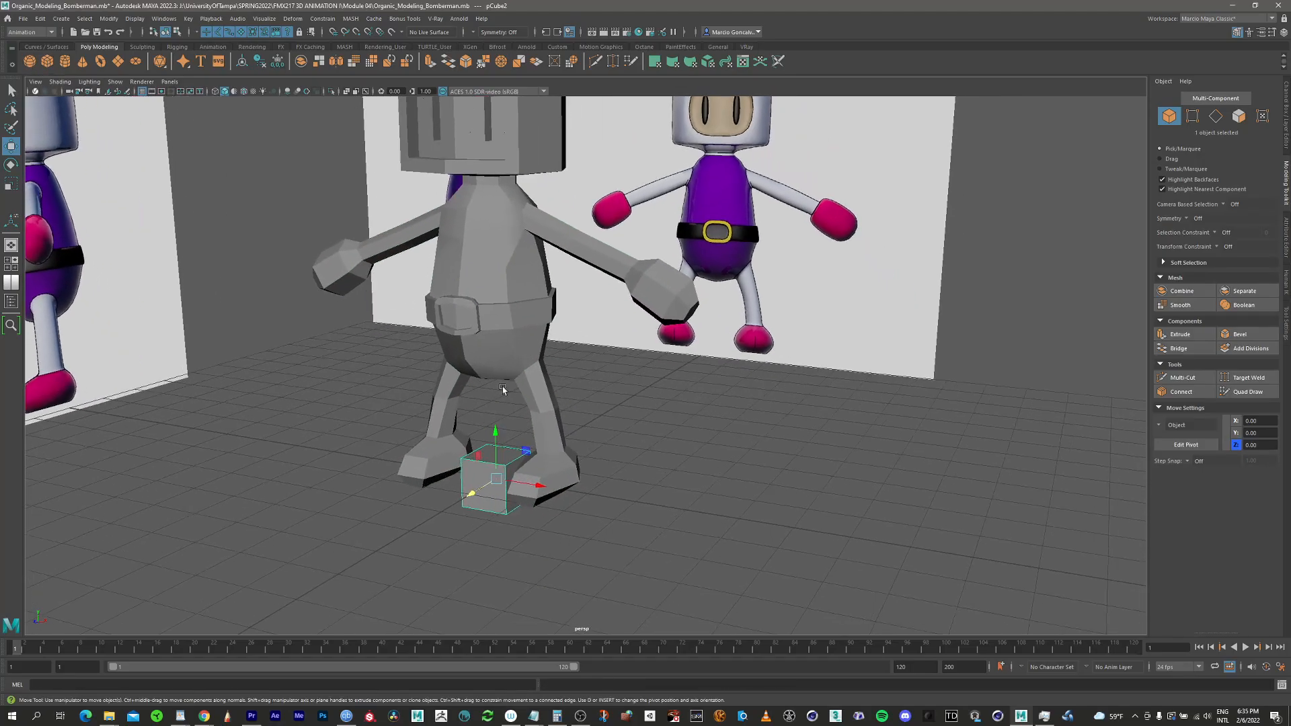
left_click_drag(538, 485, 750, 463)
right_click_drag(753, 465, 1050, 450, "alt")
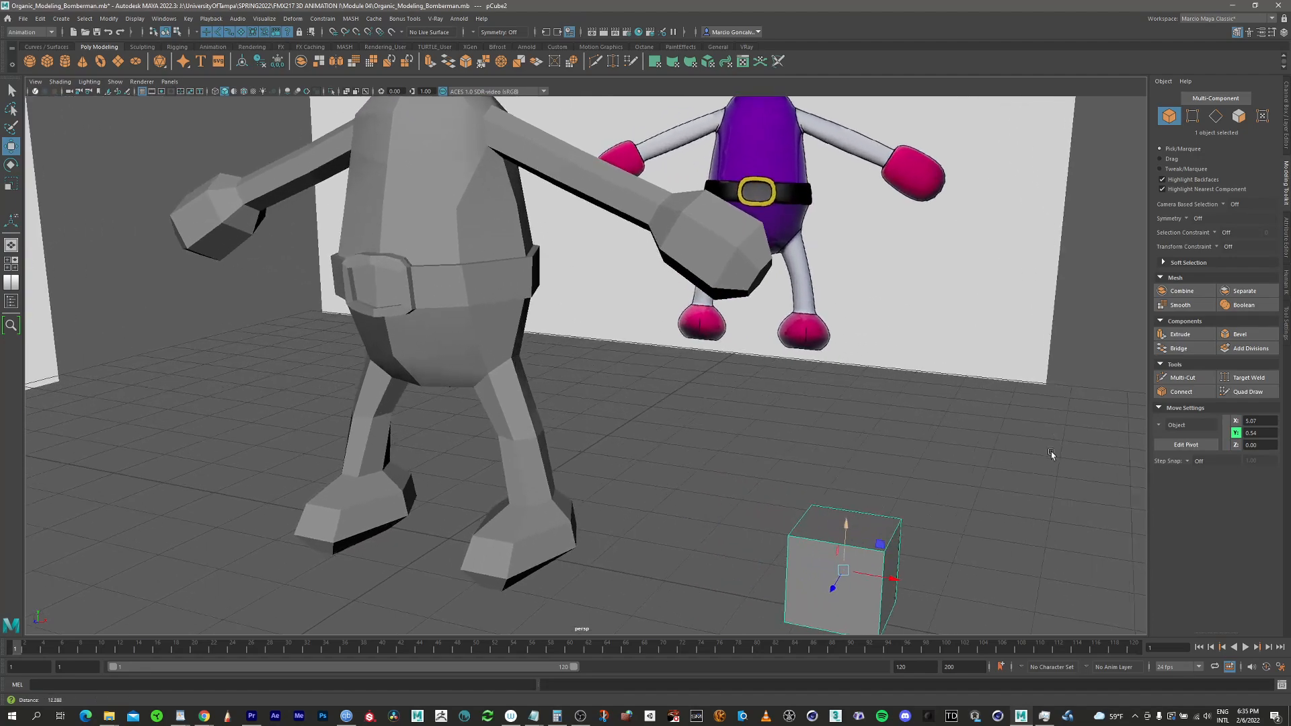
middle_click_drag(809, 453, 589, 340, "alt")
right_click_drag(588, 340, 845, 389, "alt")
left_click_drag(626, 427, 646, 315, "alt")
Scale the cube uniformly to 2.60 and preview it smoothed inside its cage
key("3")
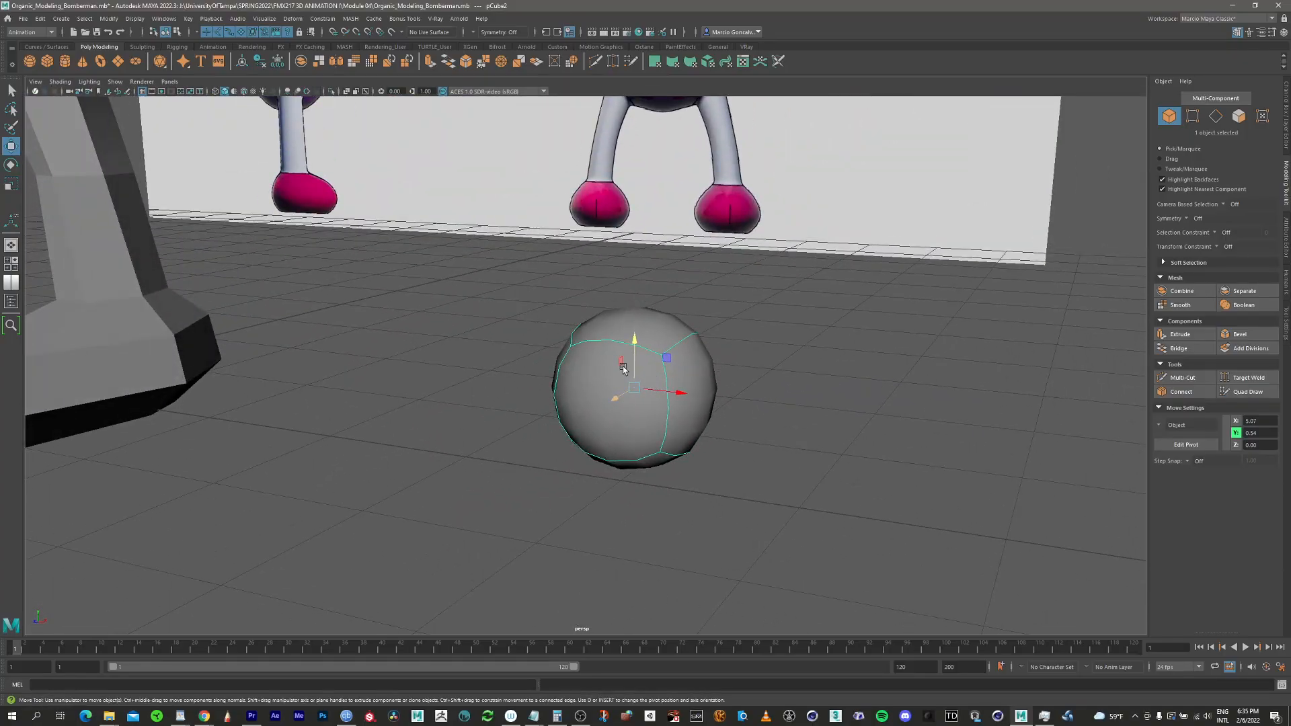
left_click_drag(622, 366, 709, 349, "alt")
key("r")
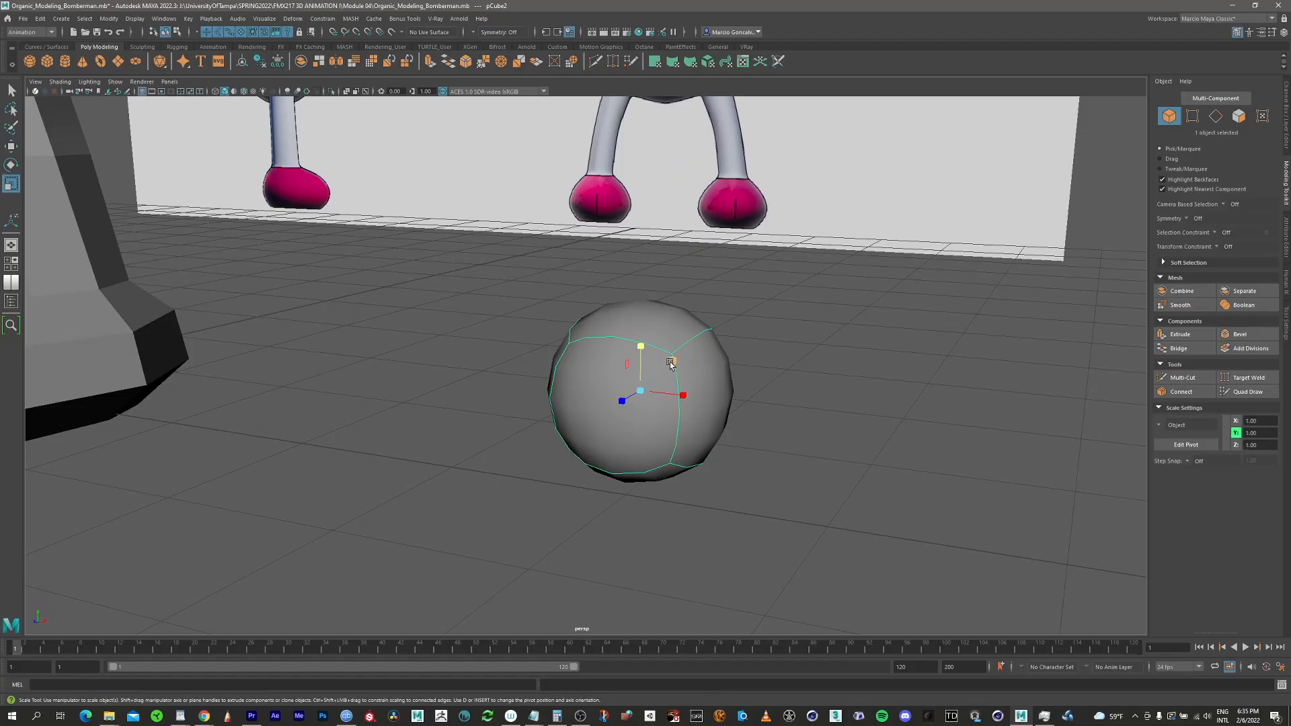
left_click_drag(638, 395, 943, 150)
right_click_drag(943, 150, 197, 403, "alt")
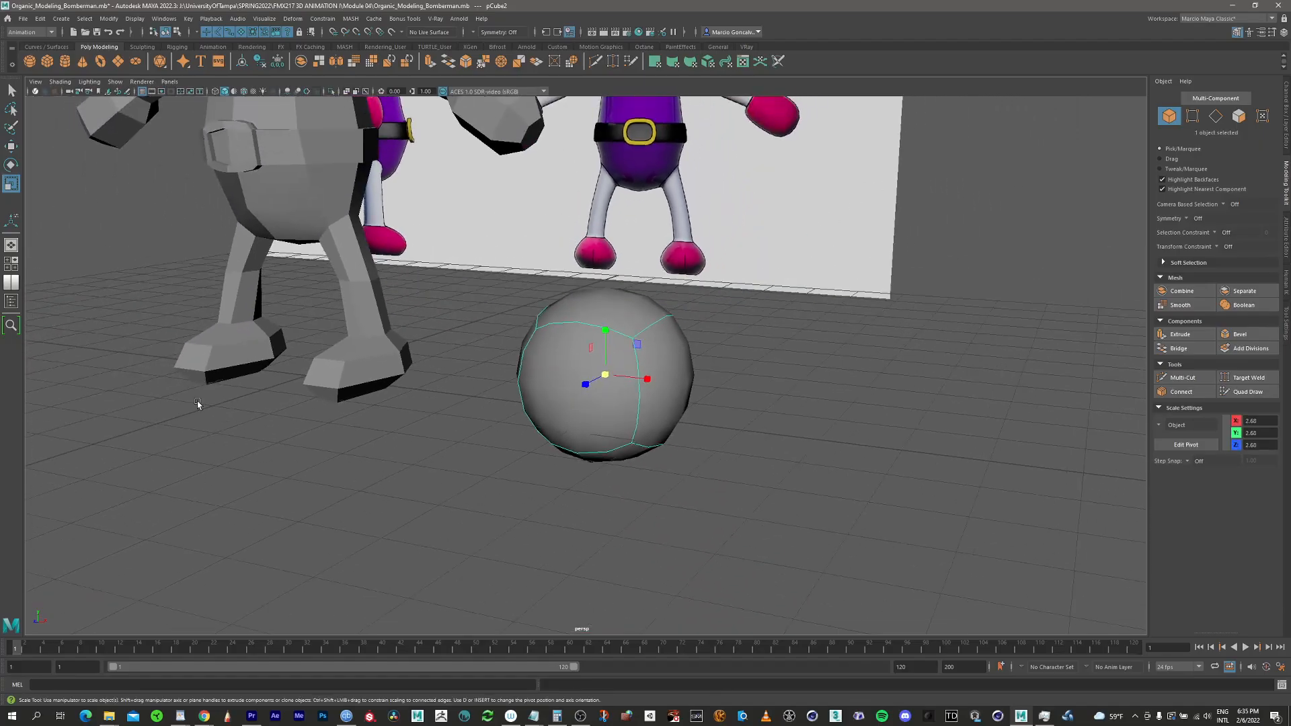
left_click_drag(570, 421, 559, 355, "alt")
key("2")
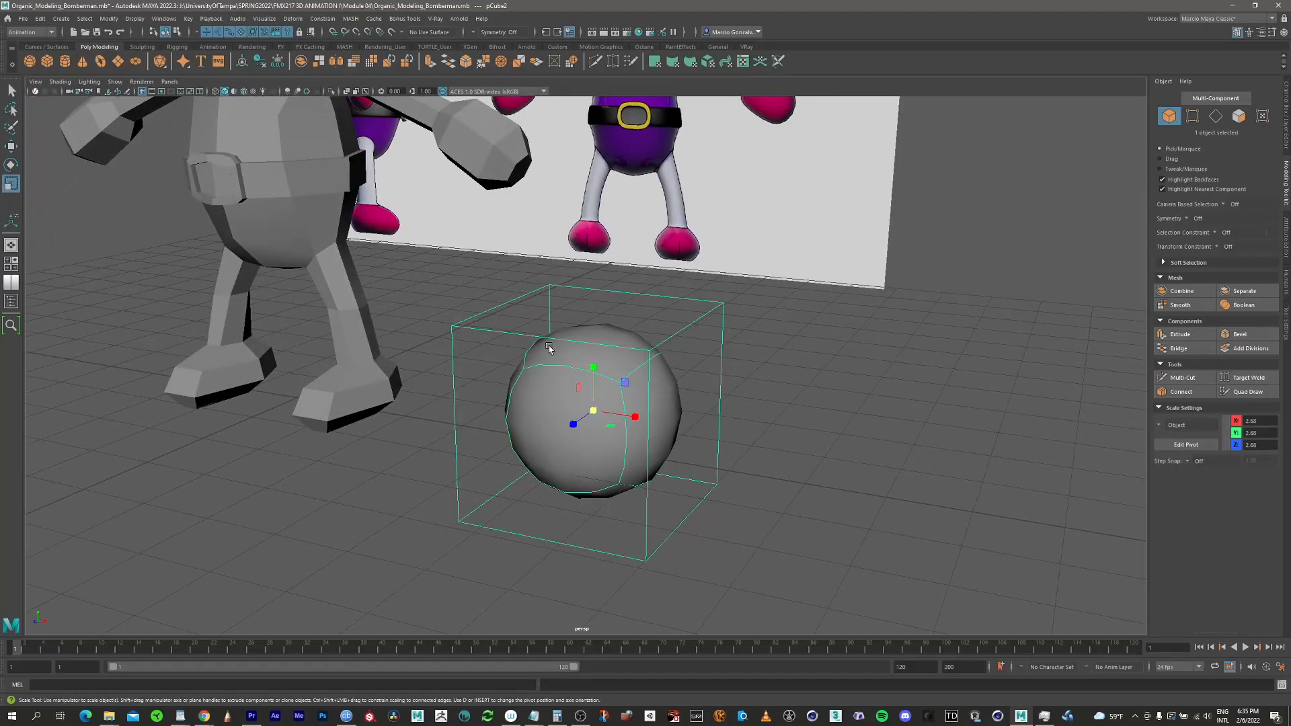
left_click_drag(647, 350, 647, 332, "alt")
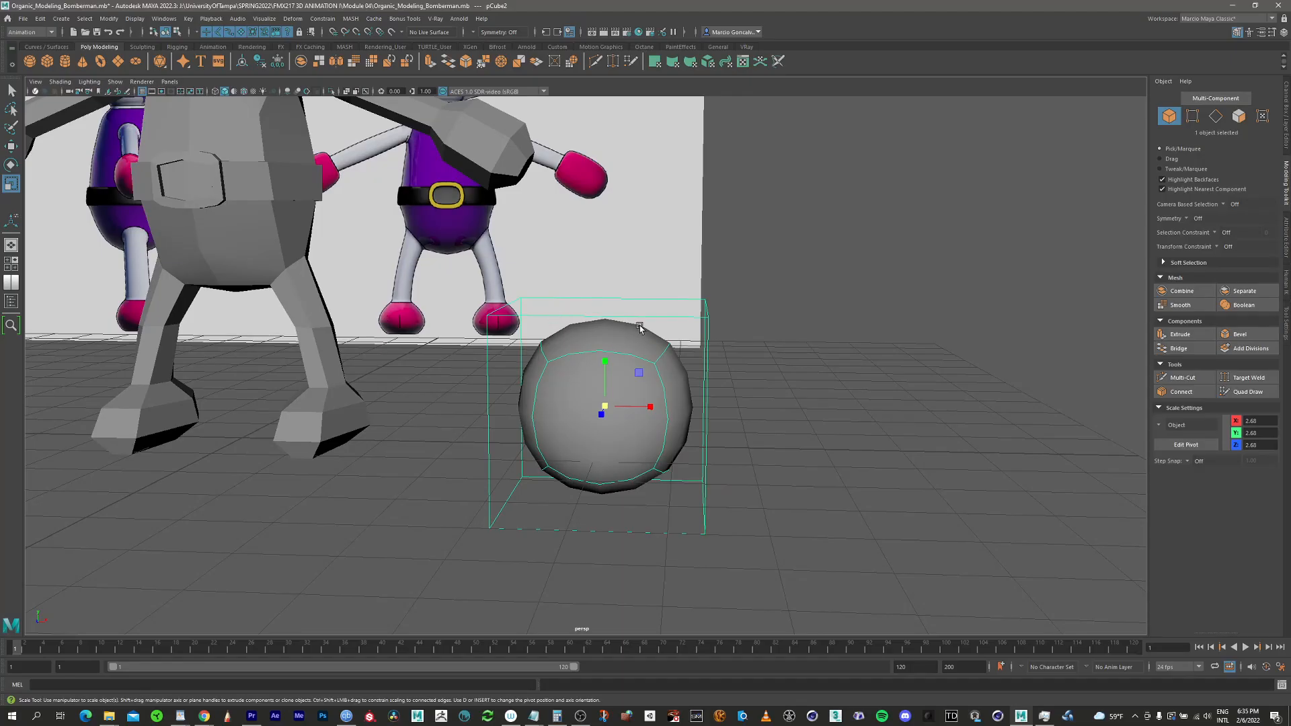
left_click_drag(669, 418, 598, 445, "alt")
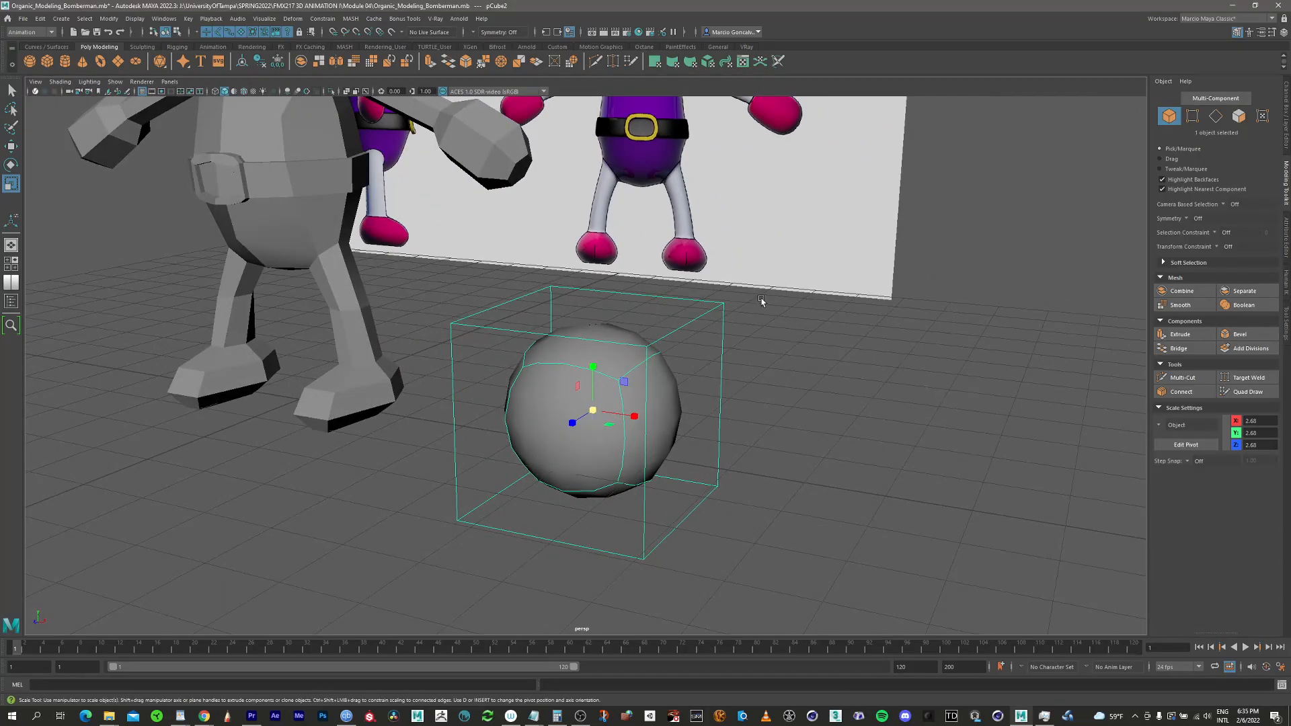
Use Multi-Cut to insert an edge loop just below the cube's upper edges, keeping the cage and smooth preview displayed
left_click(1182, 377)
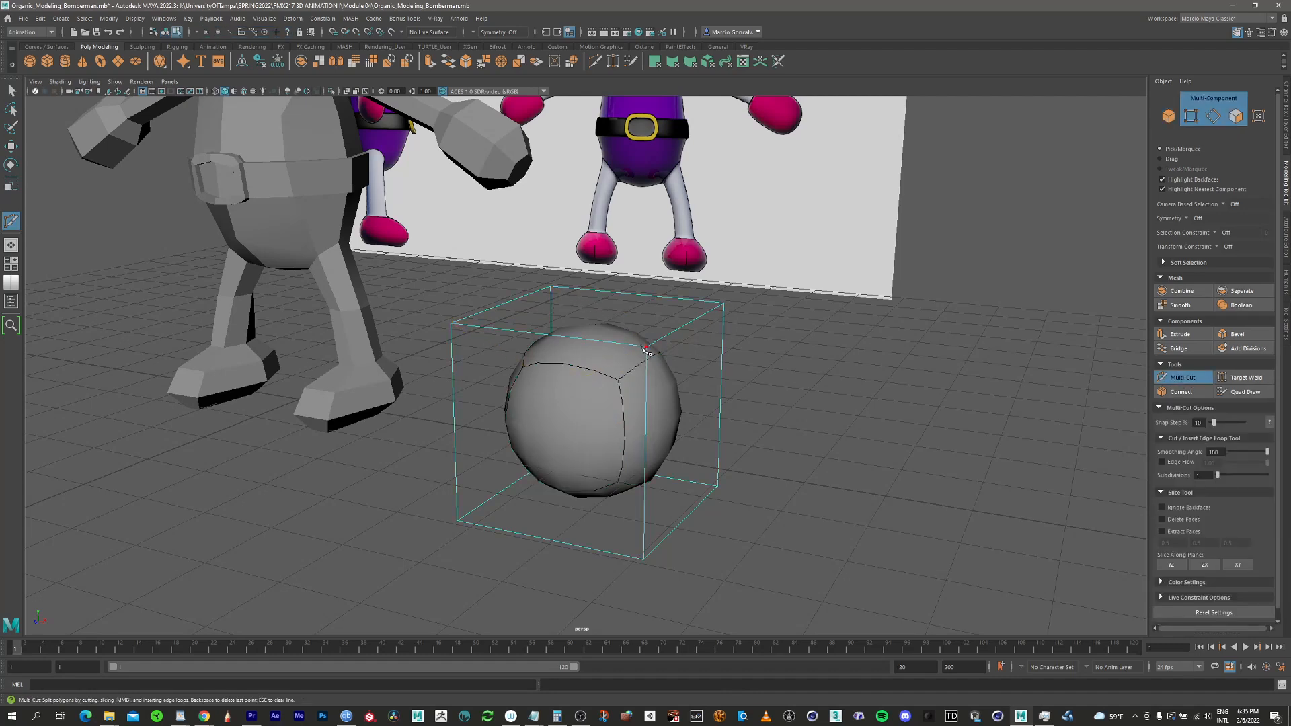
key("1")
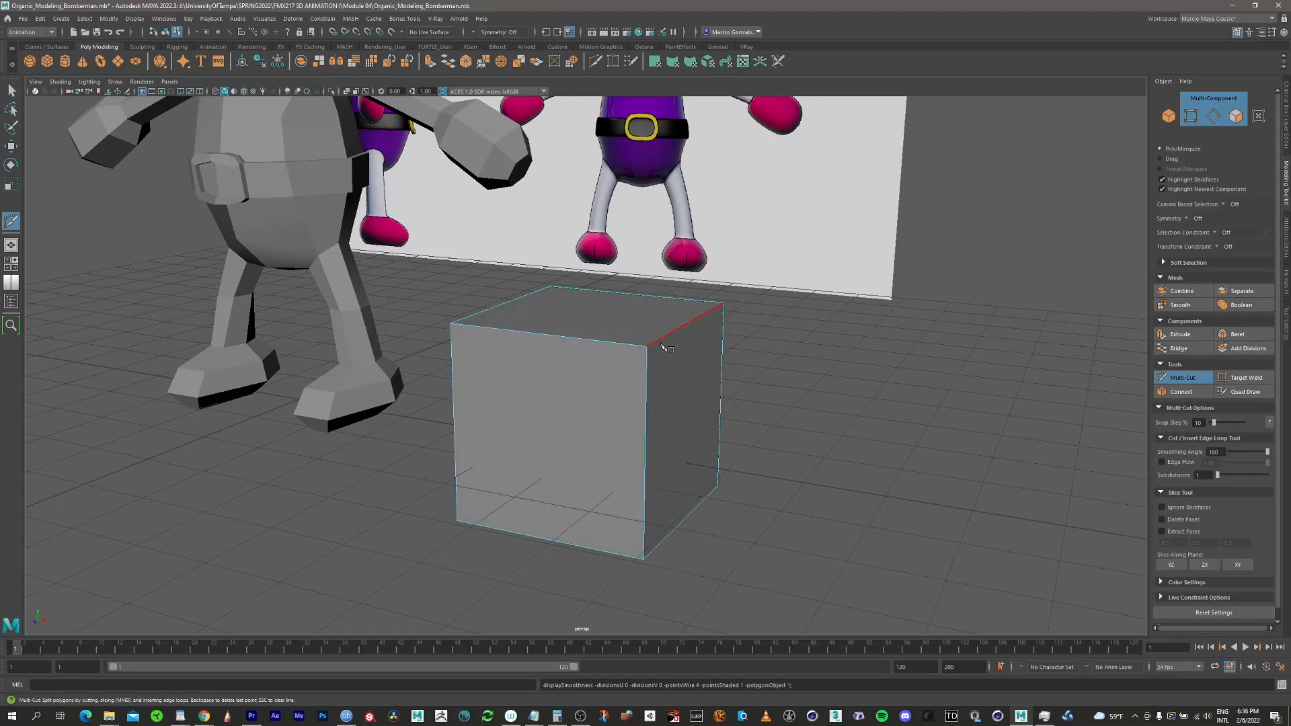
key("3")
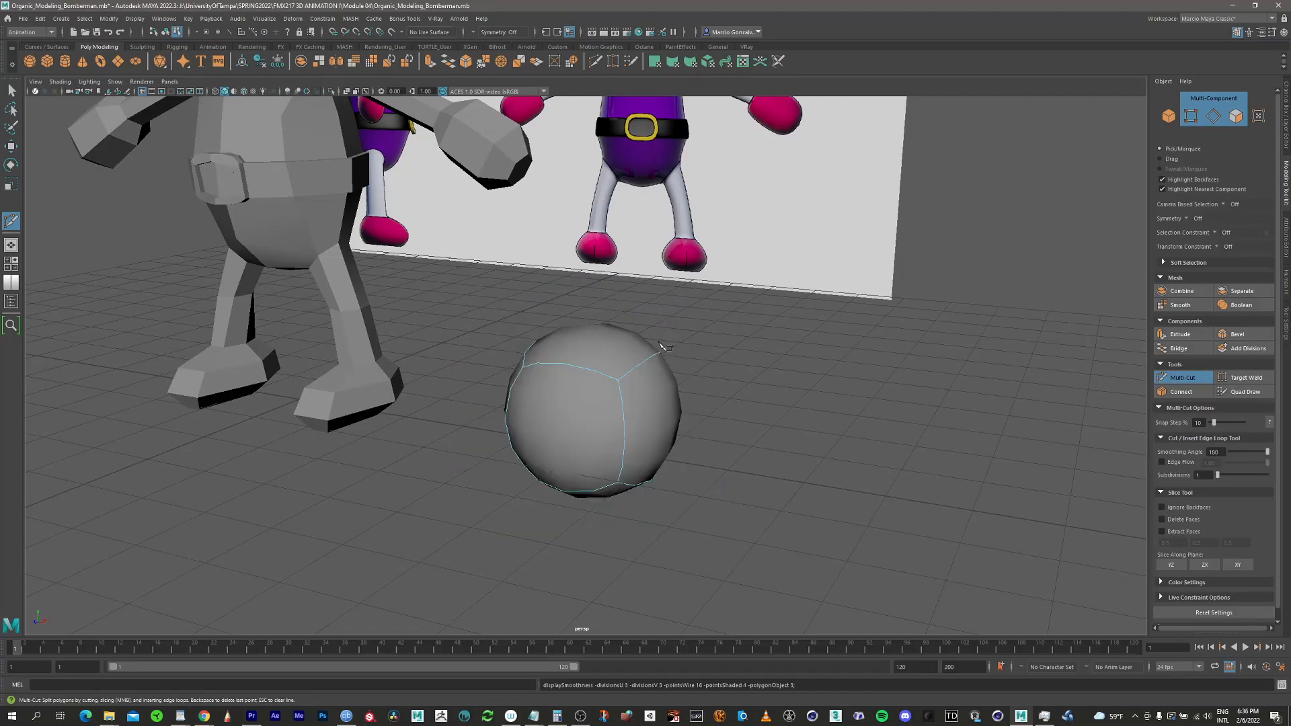
key("2")
left_click(724, 304)
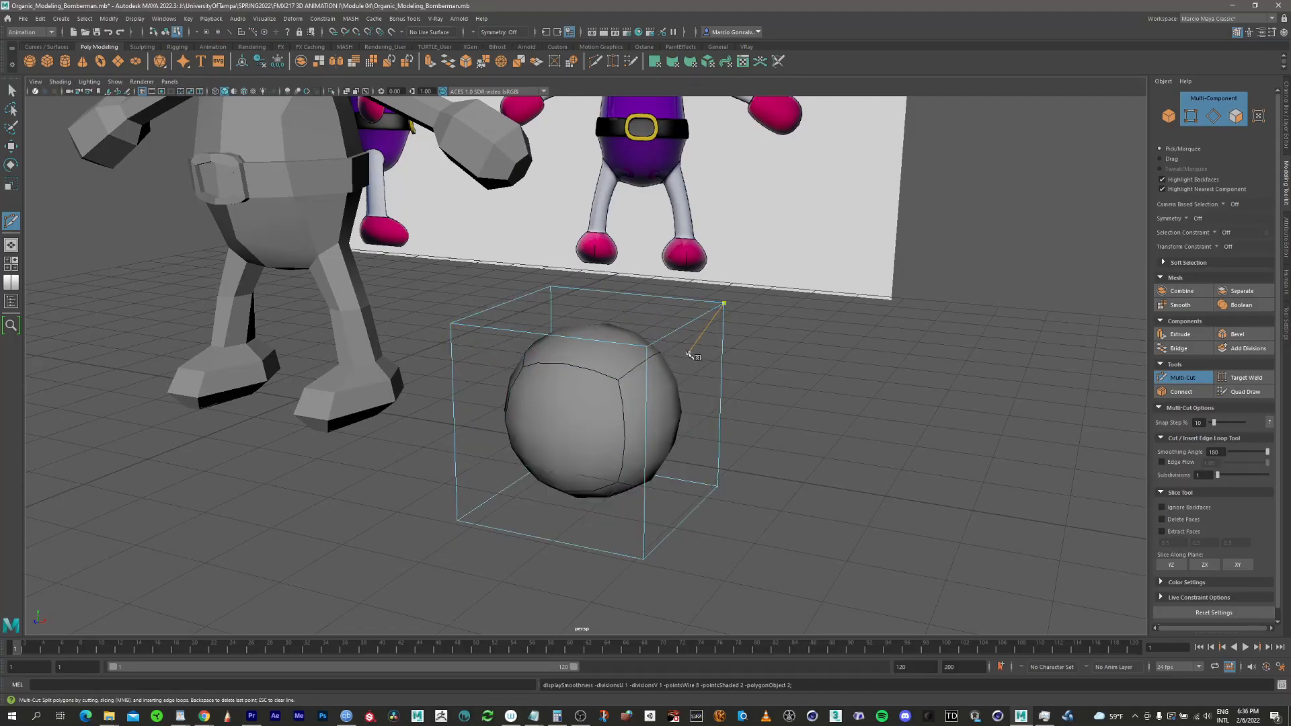
left_click(647, 347)
middle_click_drag(646, 348, 617, 331, "alt")
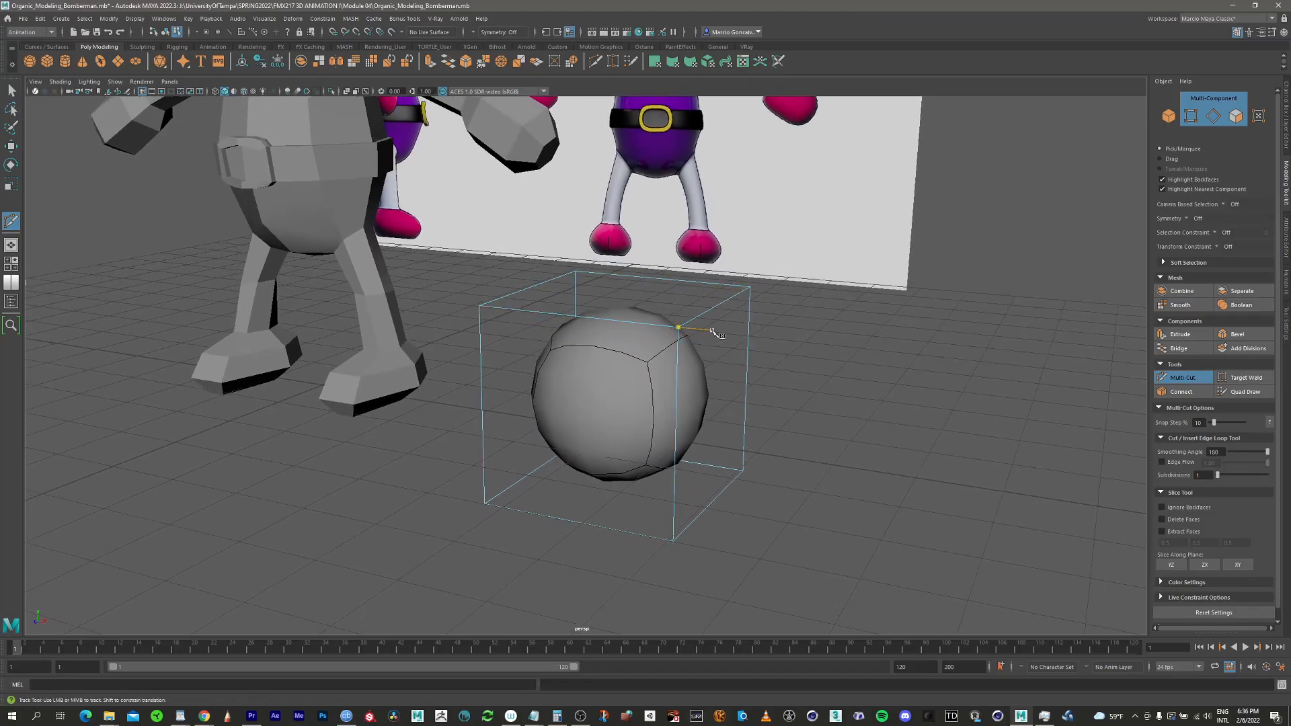
key("ctrl+z")
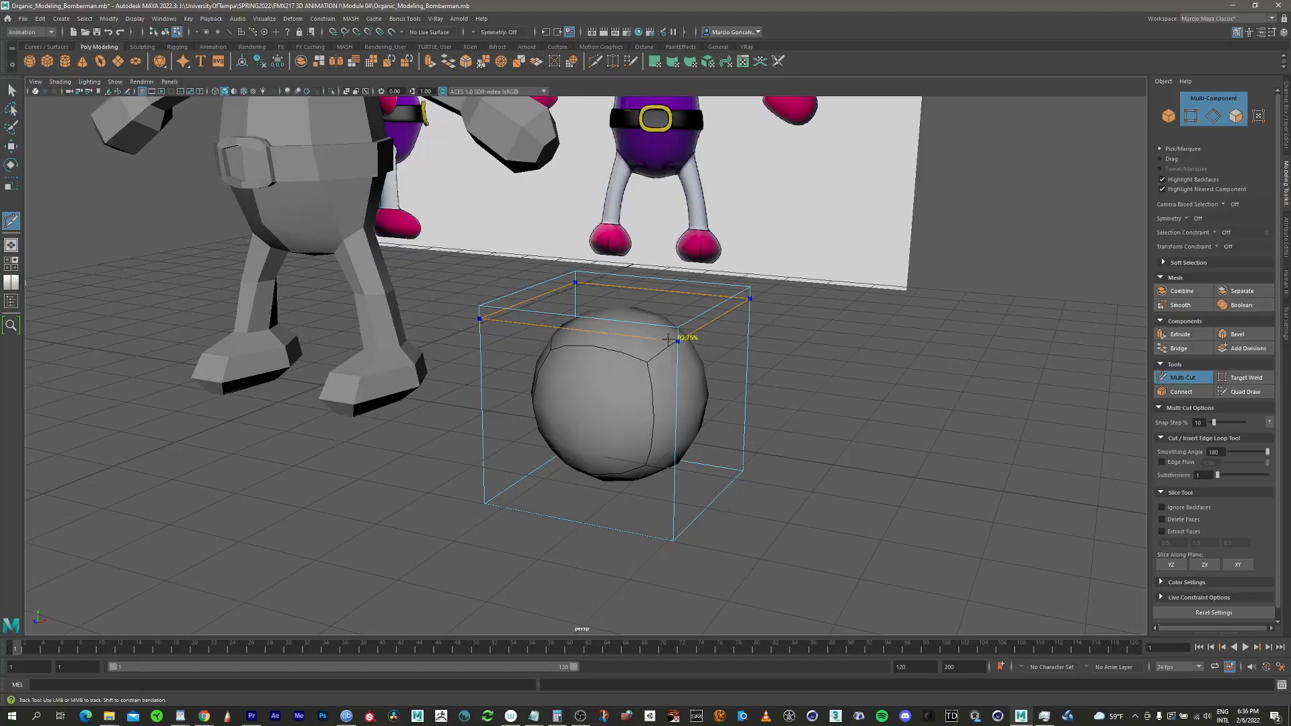
left_click(668, 338)
Examine how the new edge loop affects the cube's smoothed shape, comparing the smoothed, caged and unsmoothed displays
left_click_drag(827, 328, 763, 333, "alt")
right_click_drag(763, 330, 857, 294, "alt")
left_click_drag(720, 296, 762, 292, "alt")
left_click(642, 365)
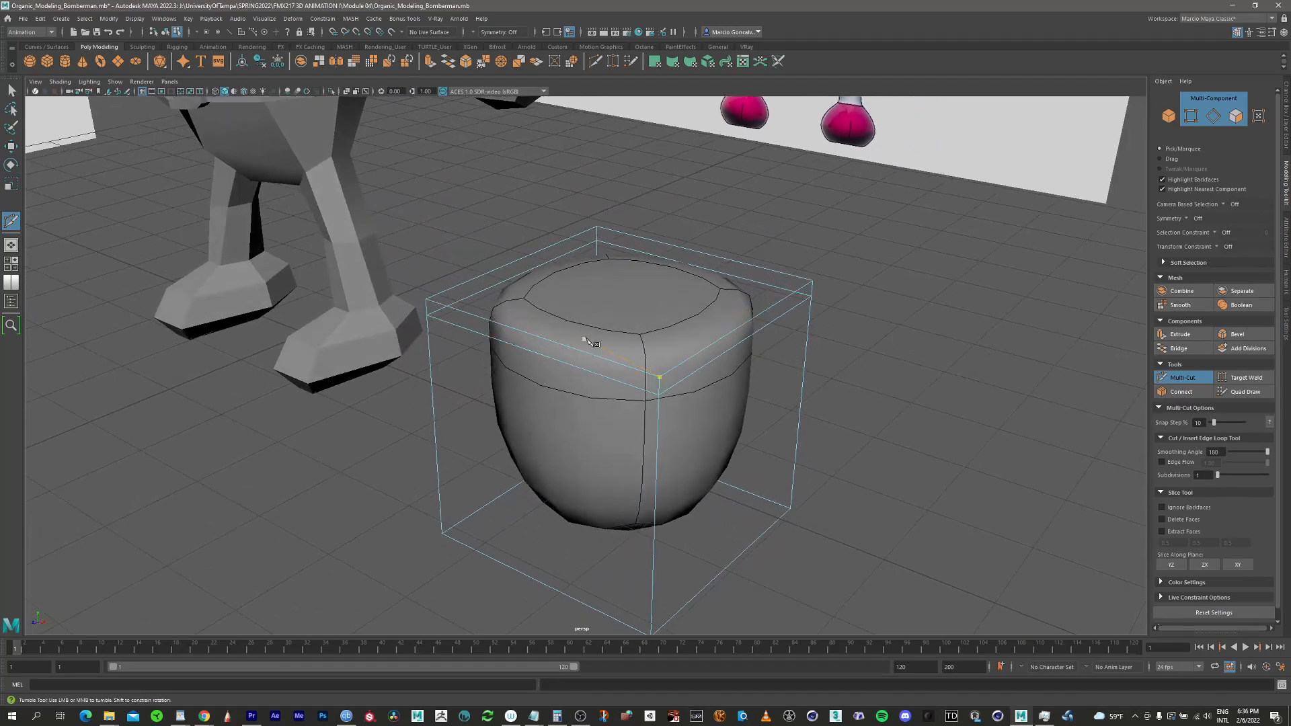
key("3")
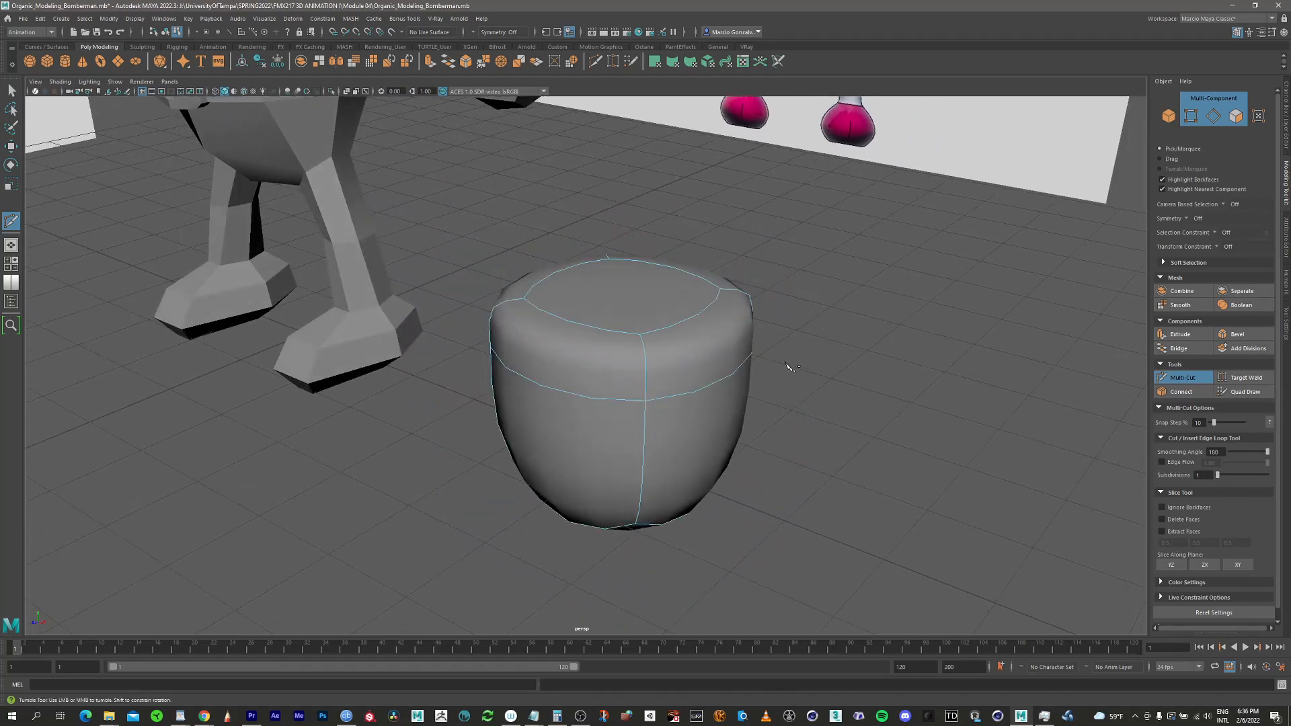
left_click_drag(789, 365, 758, 373, "alt")
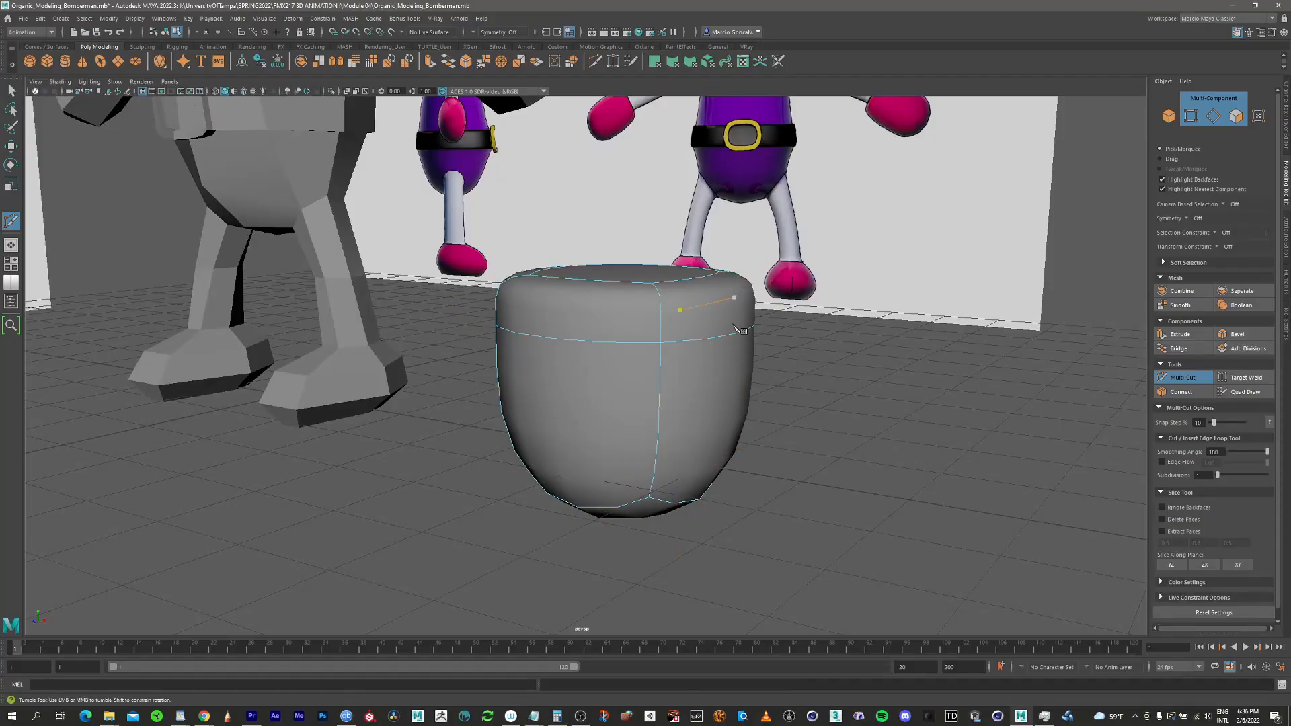
right_click_drag(758, 336, 601, 356, "alt")
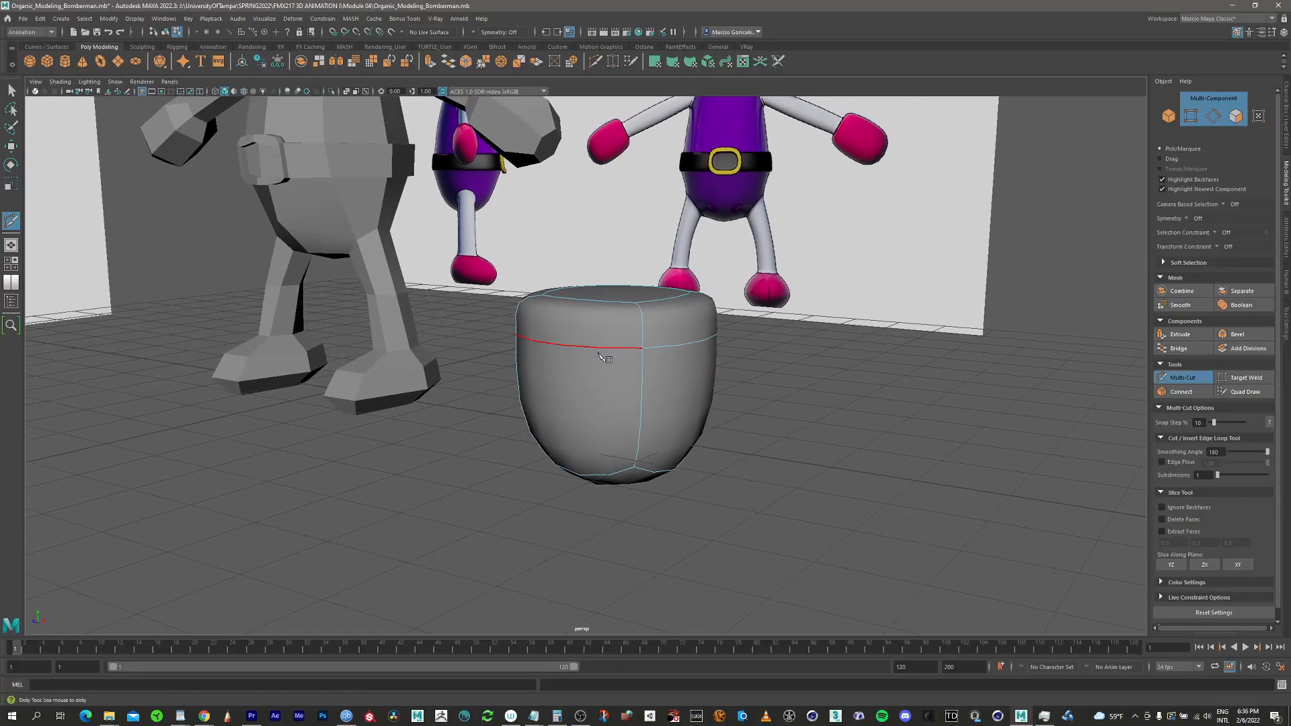
key("2")
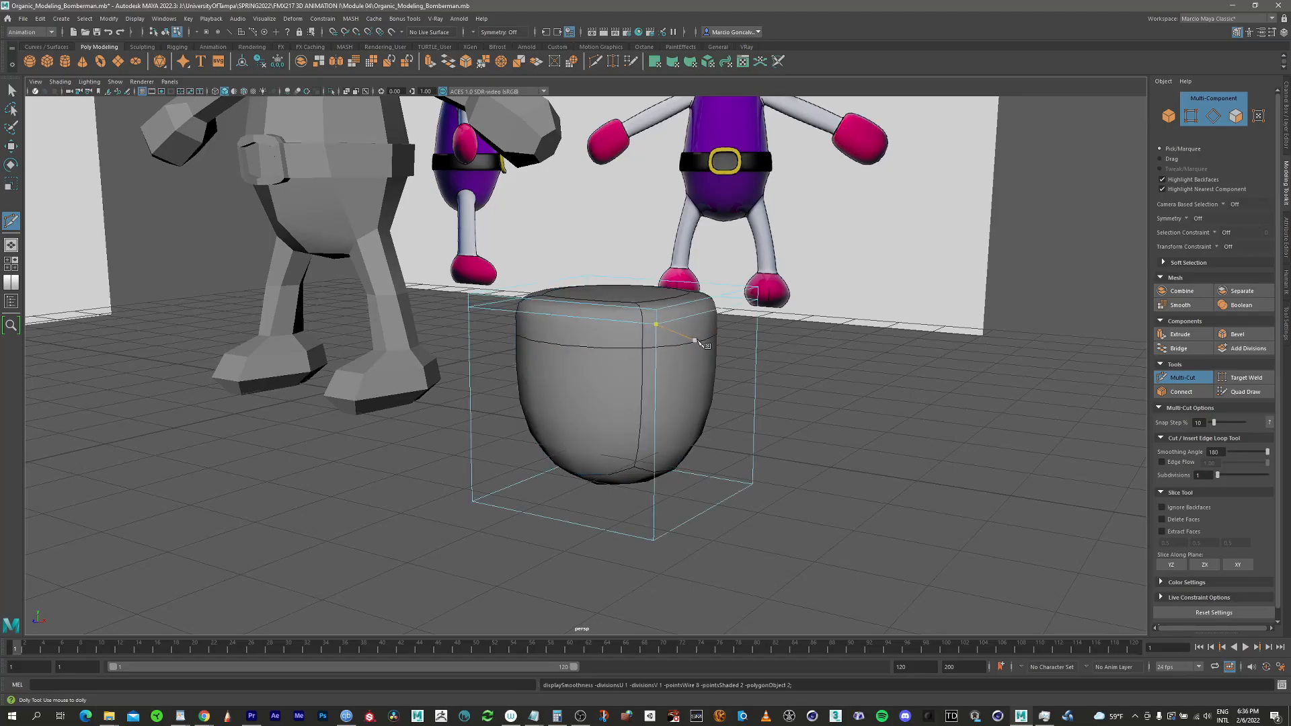
left_click_drag(746, 336, 735, 349, "alt")
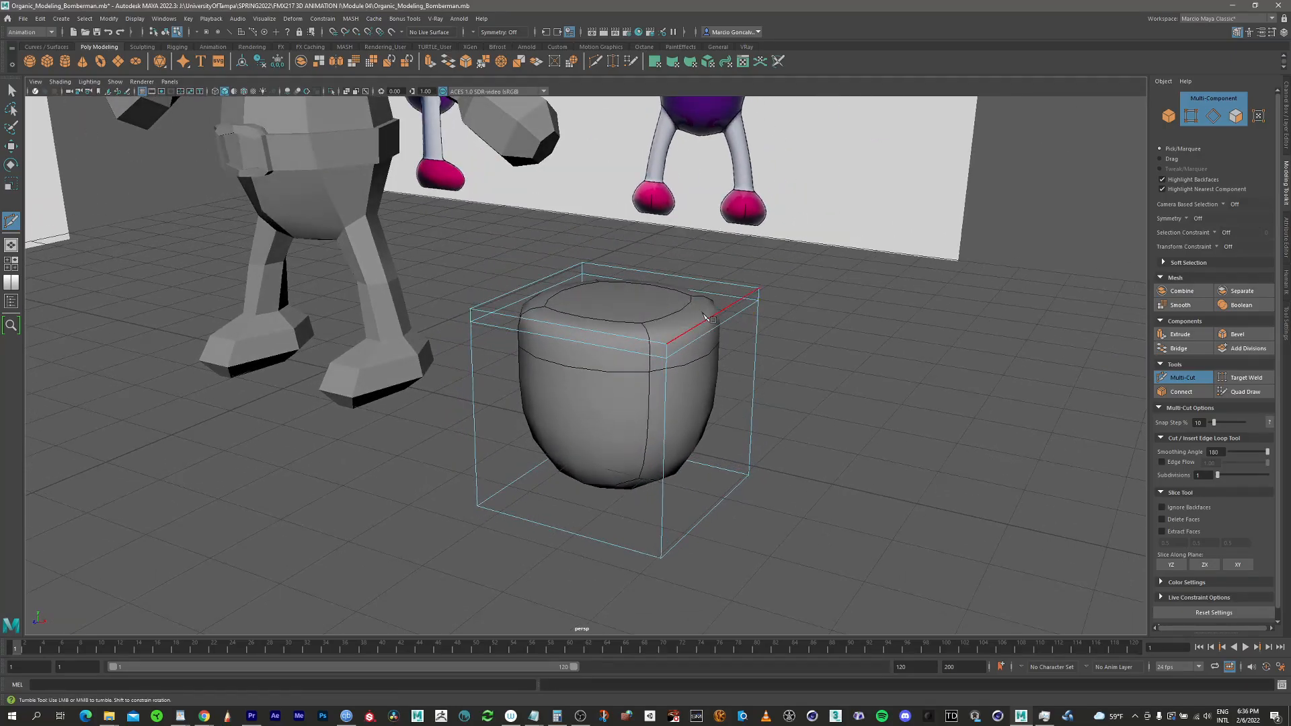
left_click(716, 318)
key("1")
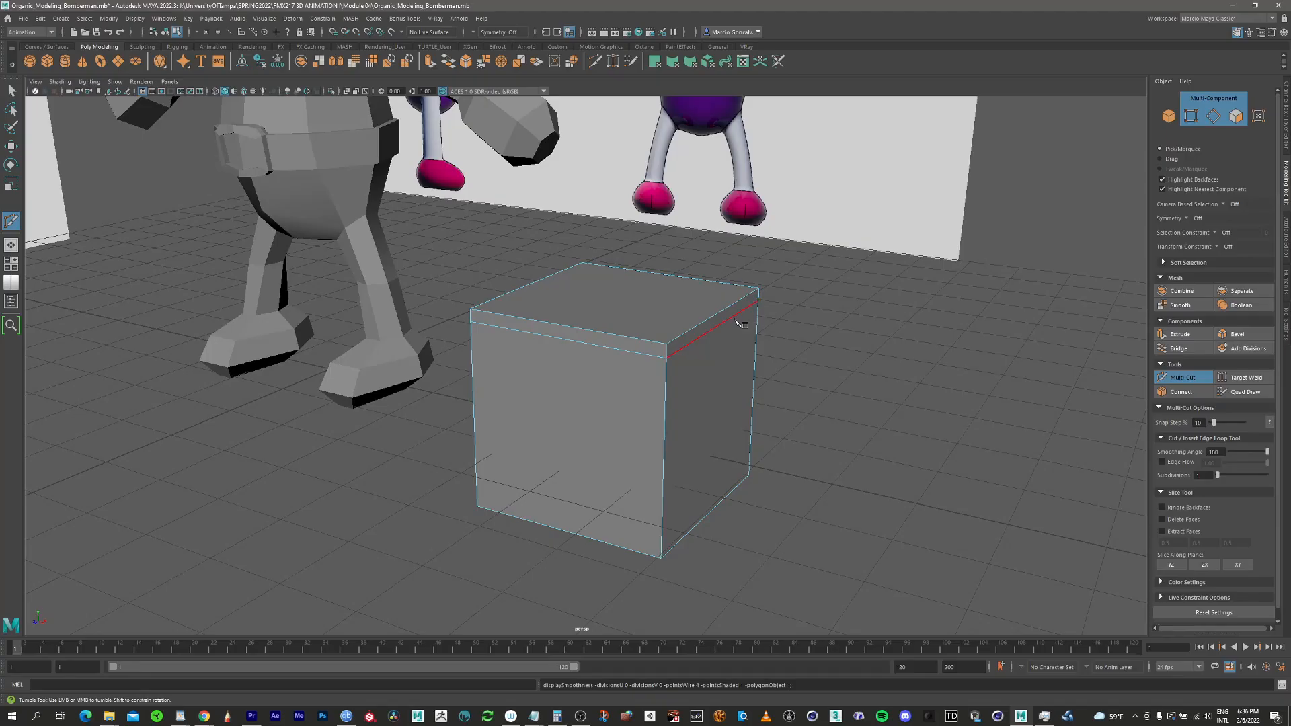
key("2")
key("q")
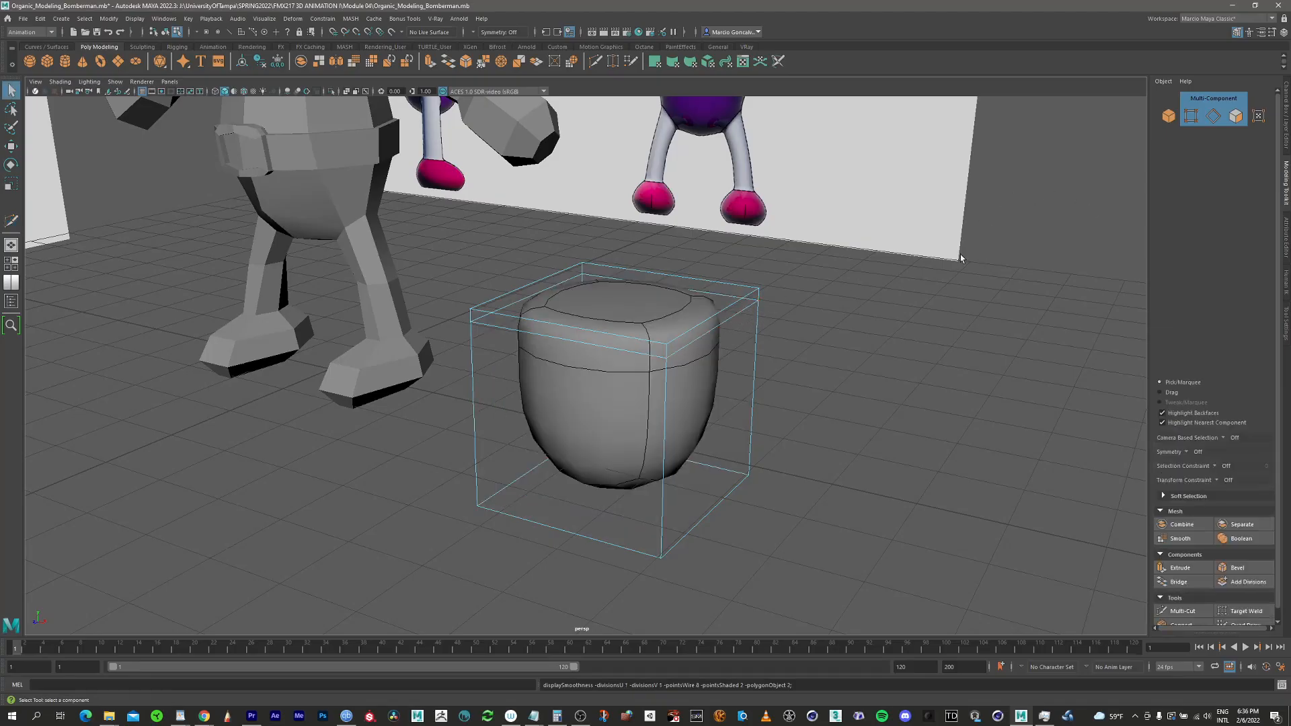
Select the cube's inserted edge loop in edge mode and adjust its height near the upper edges
left_click(1215, 117)
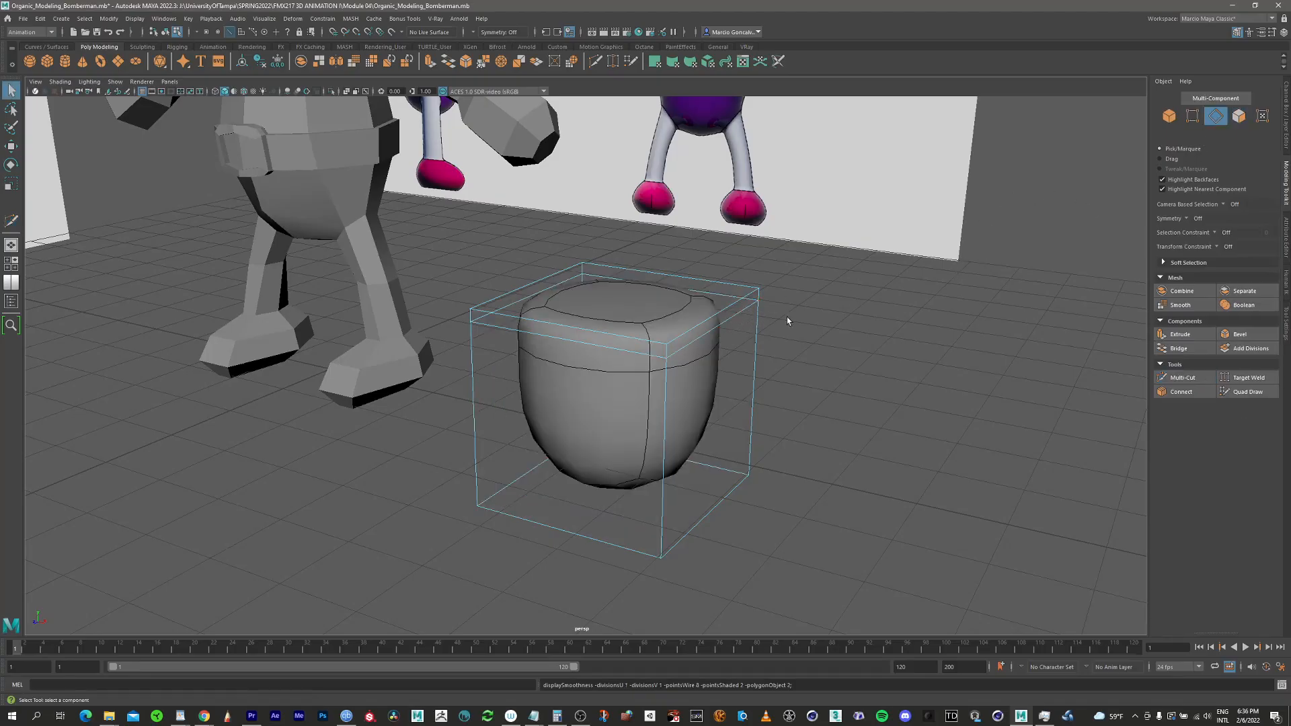
double_click(727, 320)
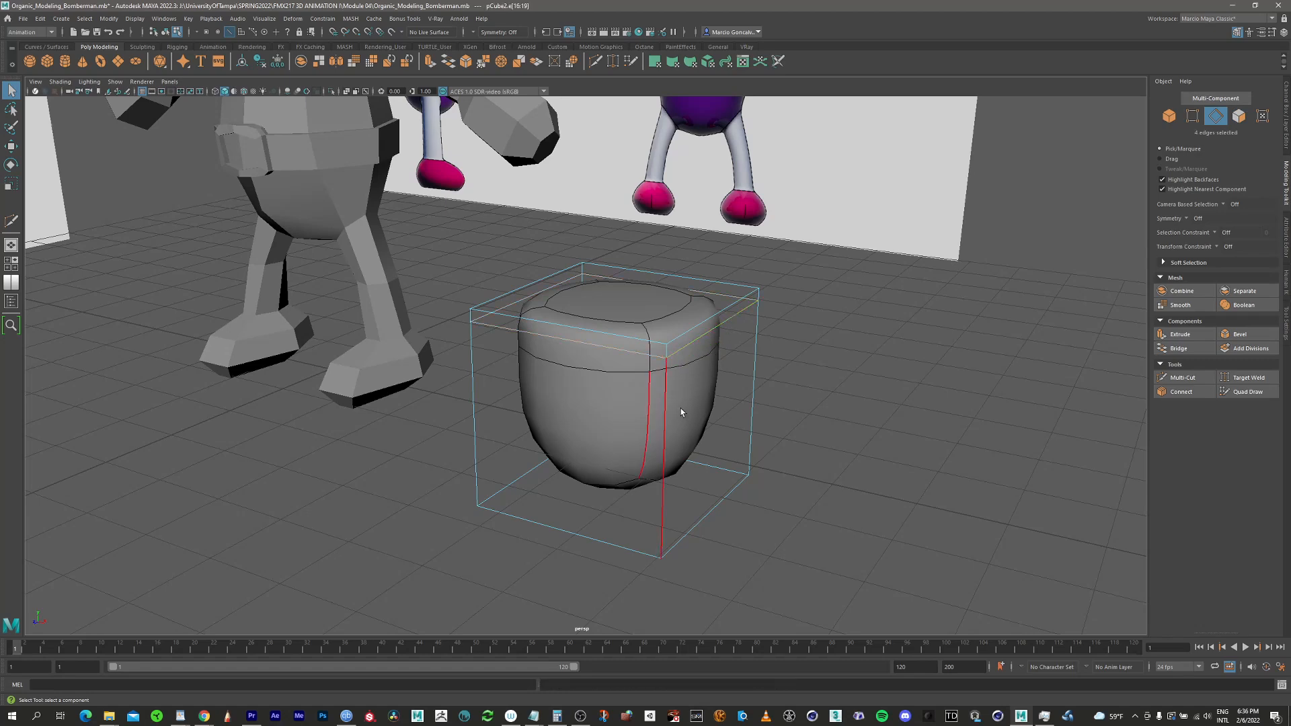
key("w")
left_click_drag(619, 266, 717, 271)
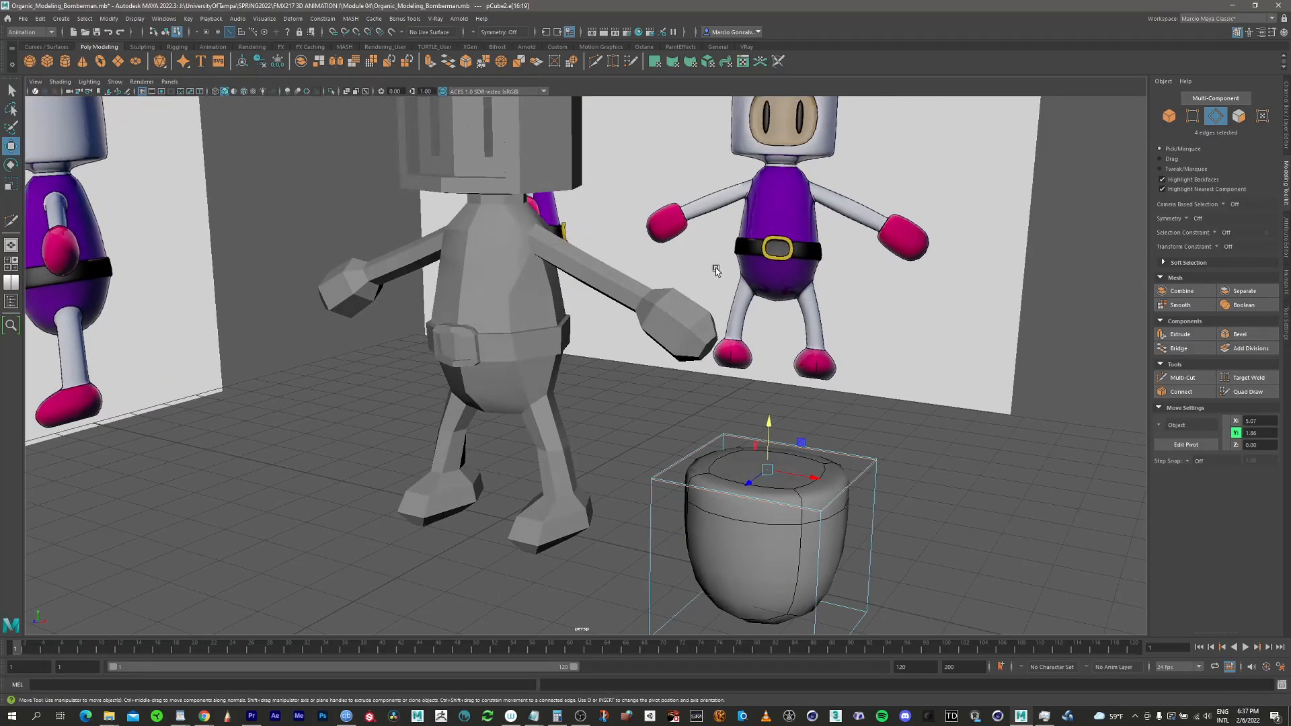
Return the practice cube to object selection and delete it
right_click_drag(766, 470, 834, 429)
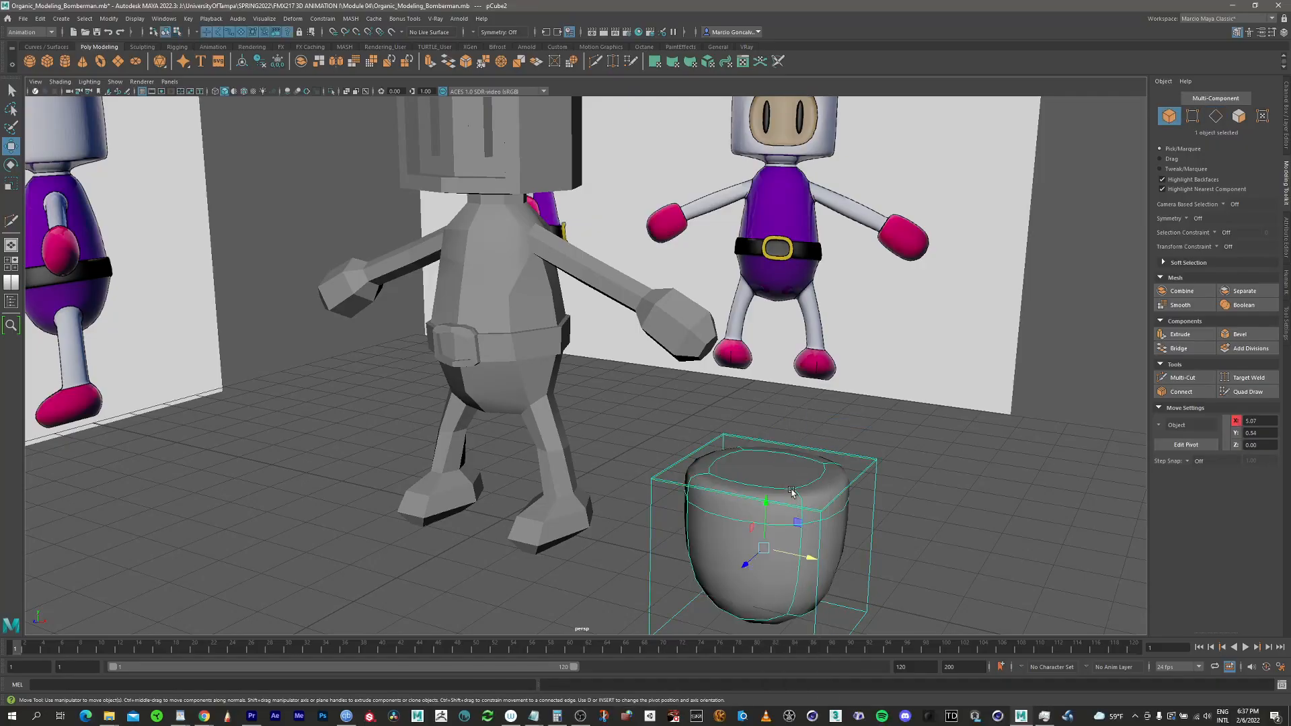
key("Delete")
left_click_drag(523, 364, 642, 369, "alt")
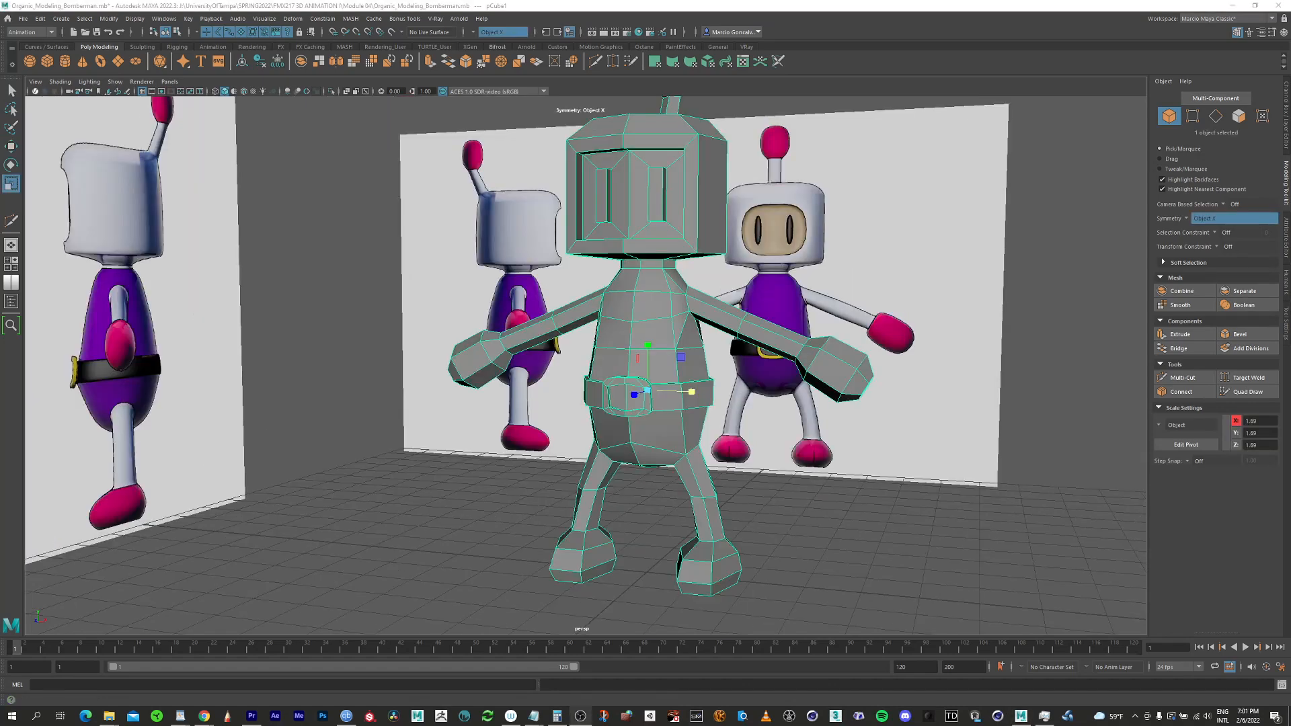
scroll(663, 363, "up", 3)
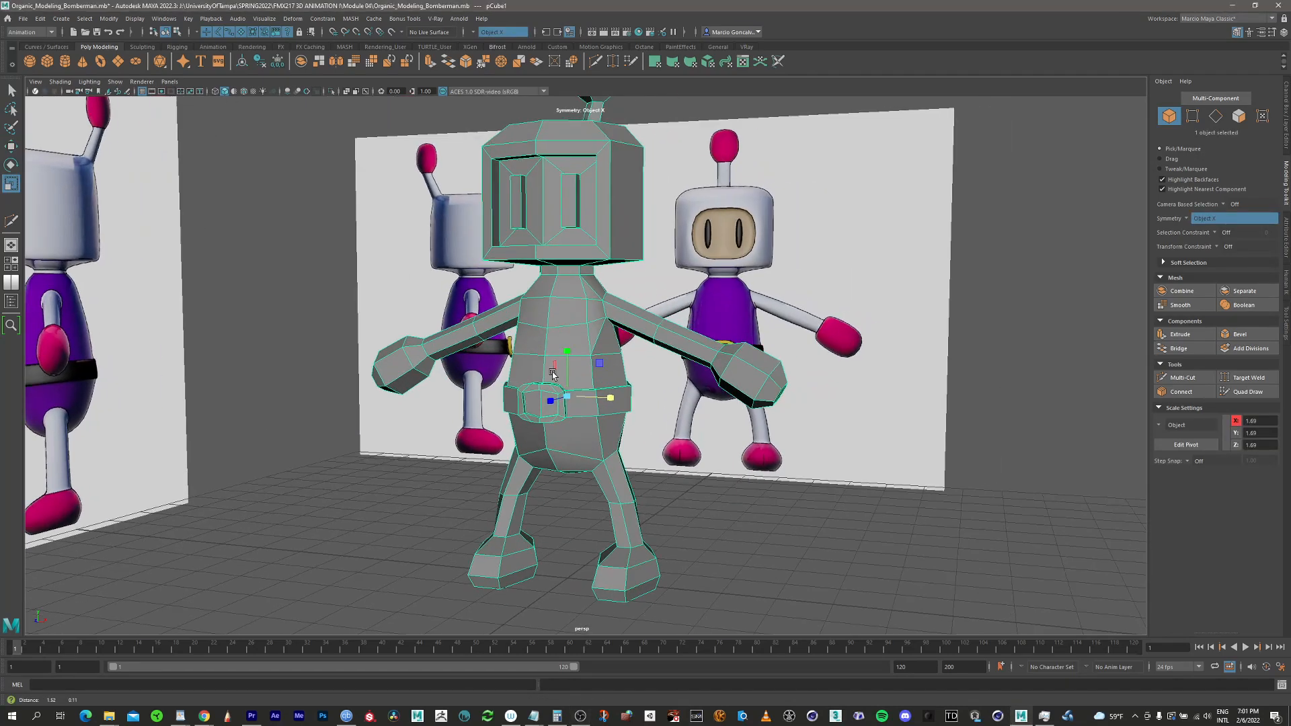
Display the character as a smooth preview with its cage and examine how the legs and feet are rounded
scroll(600, 505, "up", 3)
middle_click_drag(600, 505, 602, 400, "alt")
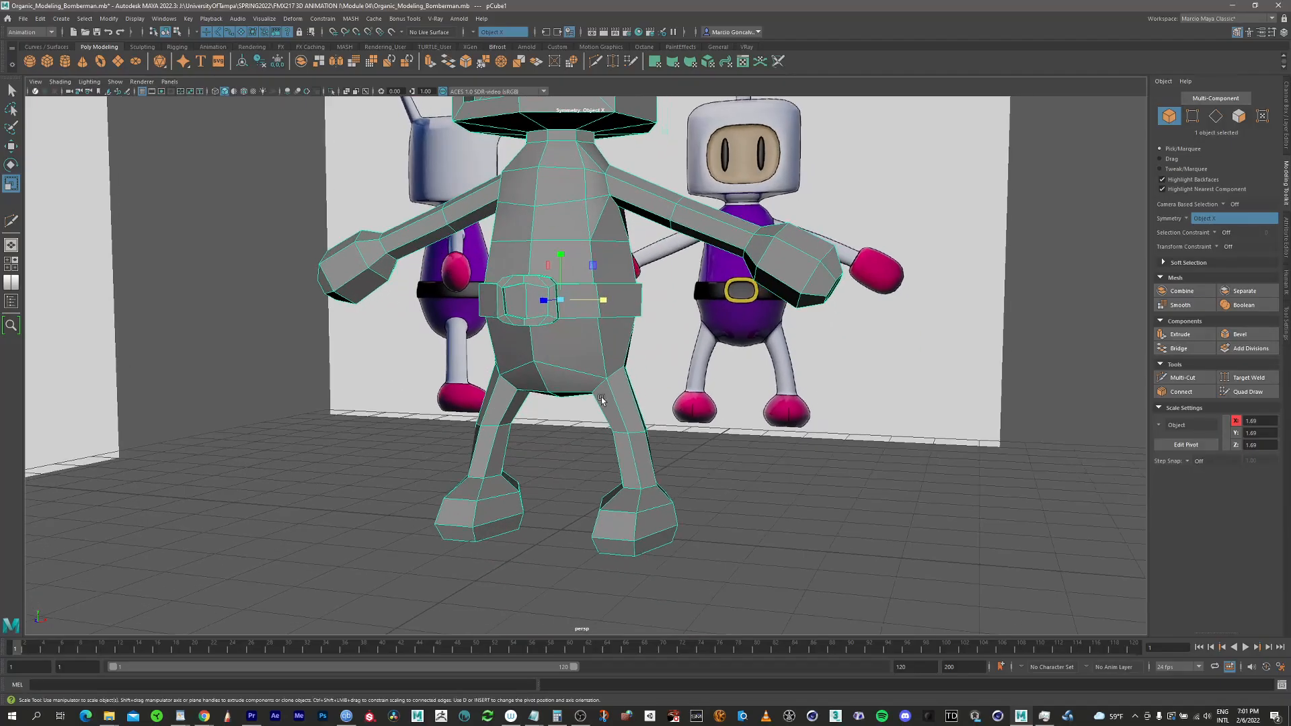
left_click_drag(629, 452, 628, 455, "alt")
key("3")
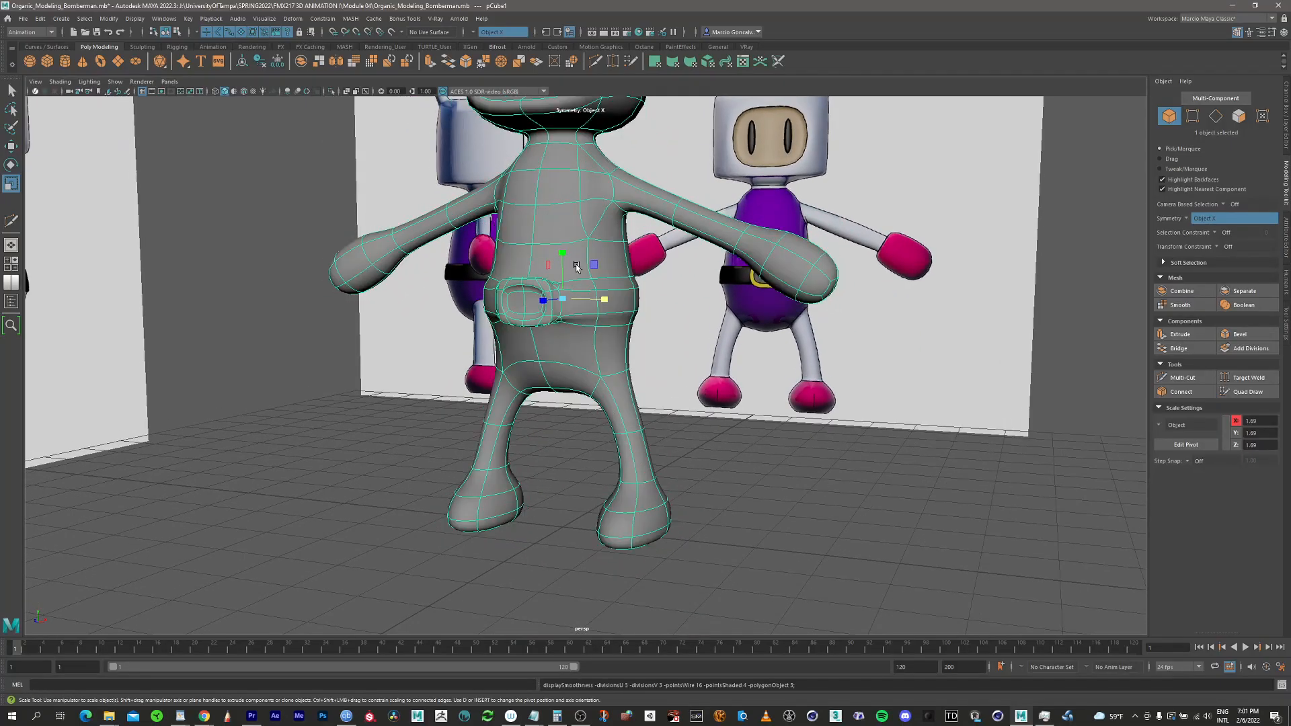
key("2")
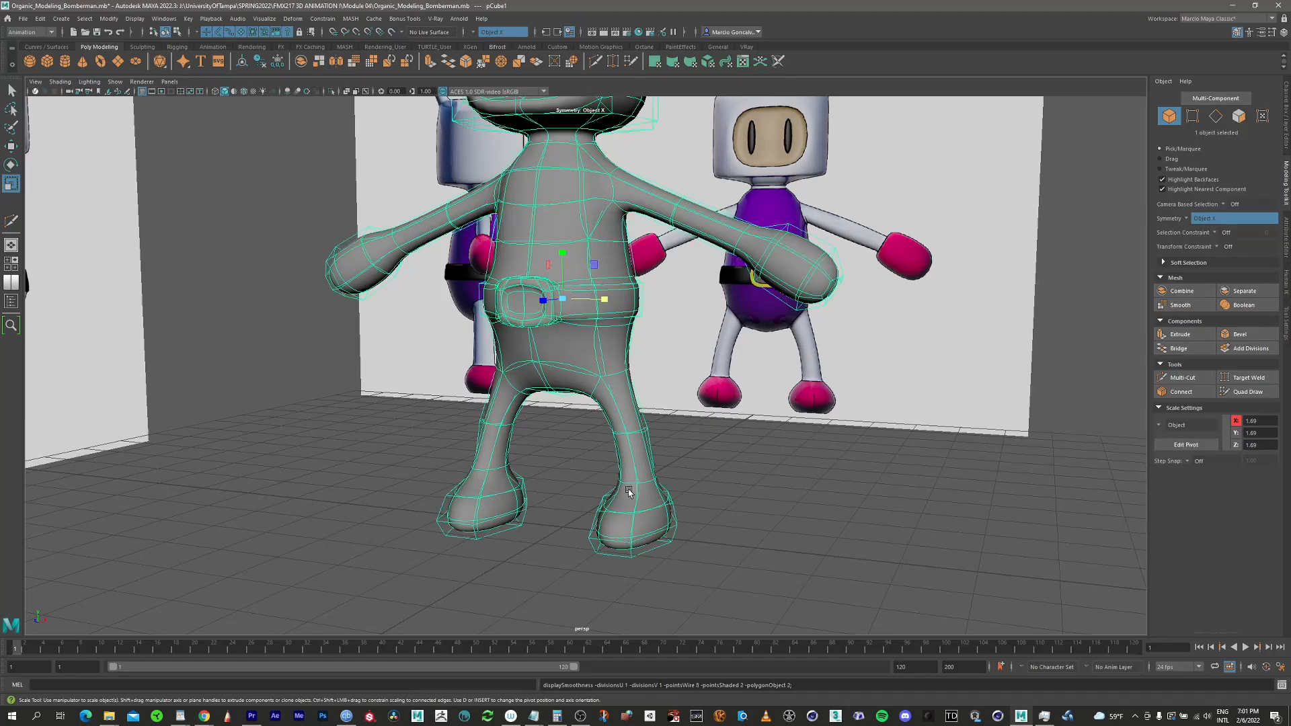
right_click_drag(621, 516, 995, 383, "alt")
middle_click_drag(645, 493, 578, 306, "alt")
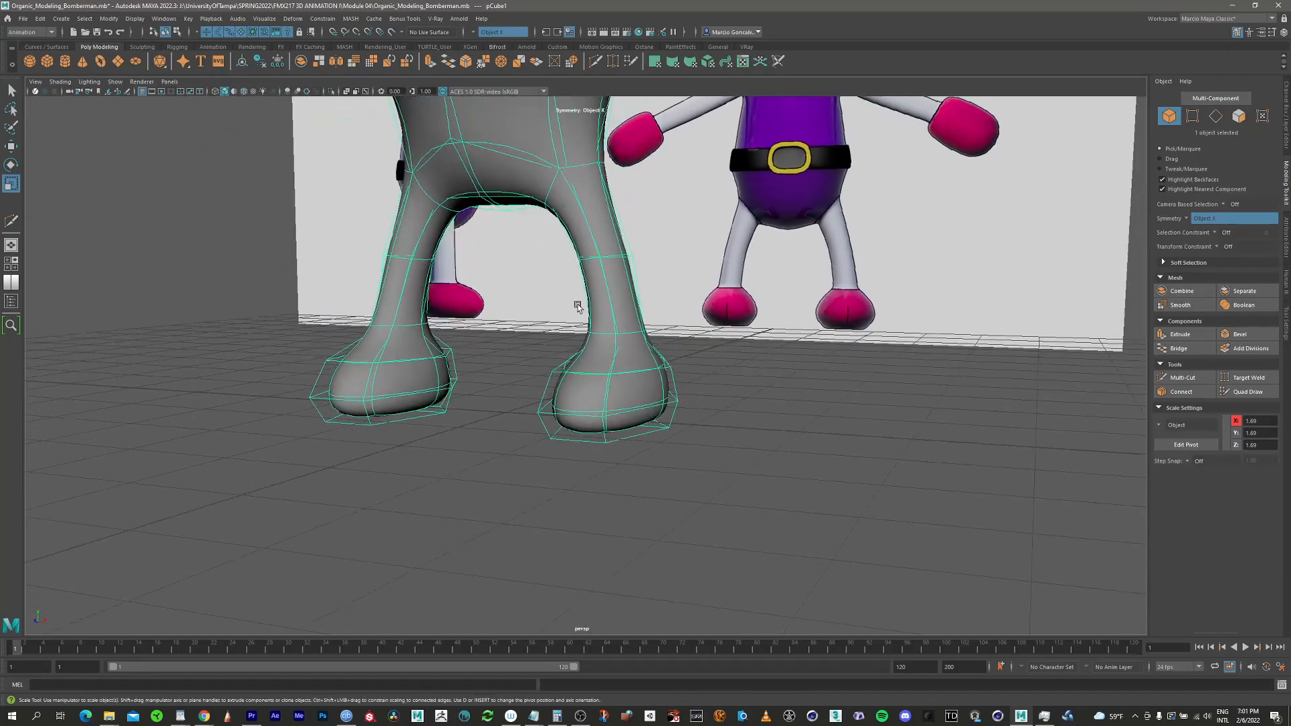
left_click_drag(637, 400, 615, 385, "alt")
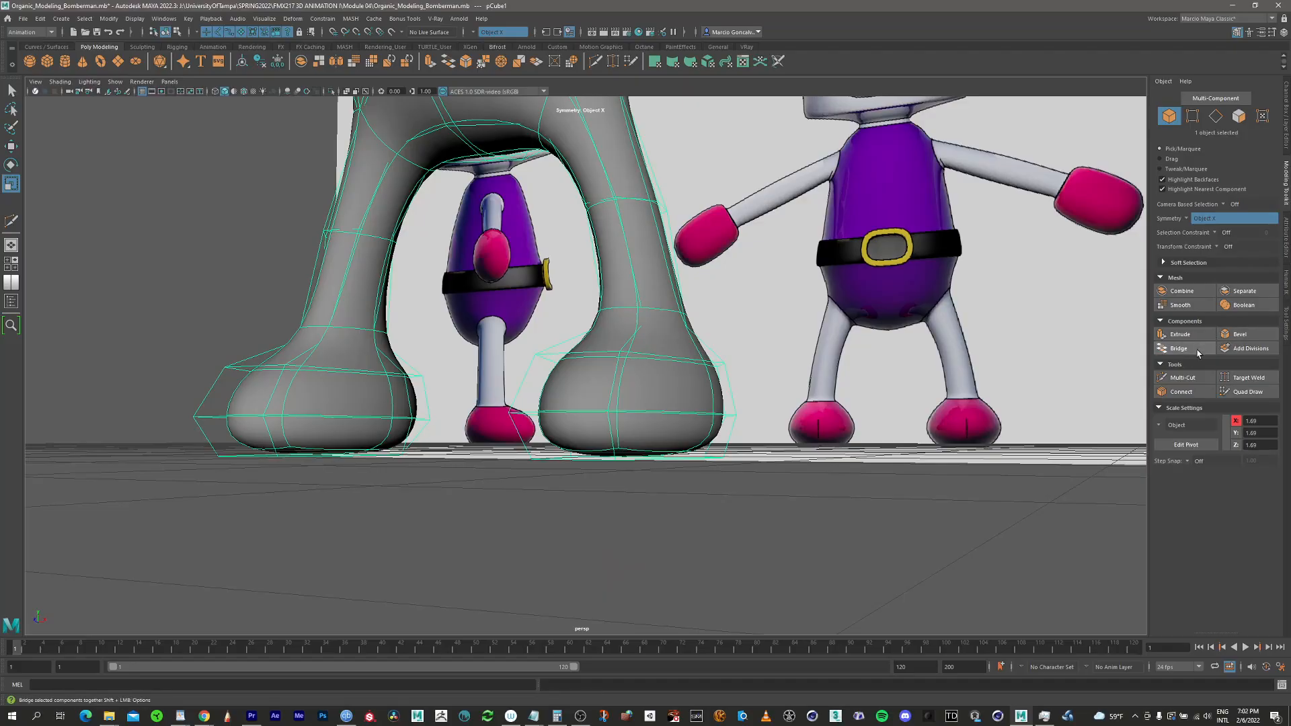
Use Multi-Cut to insert a symmetrical edge loop just above the soles, flattening the bottoms of both feet
left_click(1194, 381)
left_click_drag(603, 431, 598, 441, "alt")
right_click_drag(602, 434, 800, 366, "alt")
left_click_drag(604, 440, 591, 468, "alt")
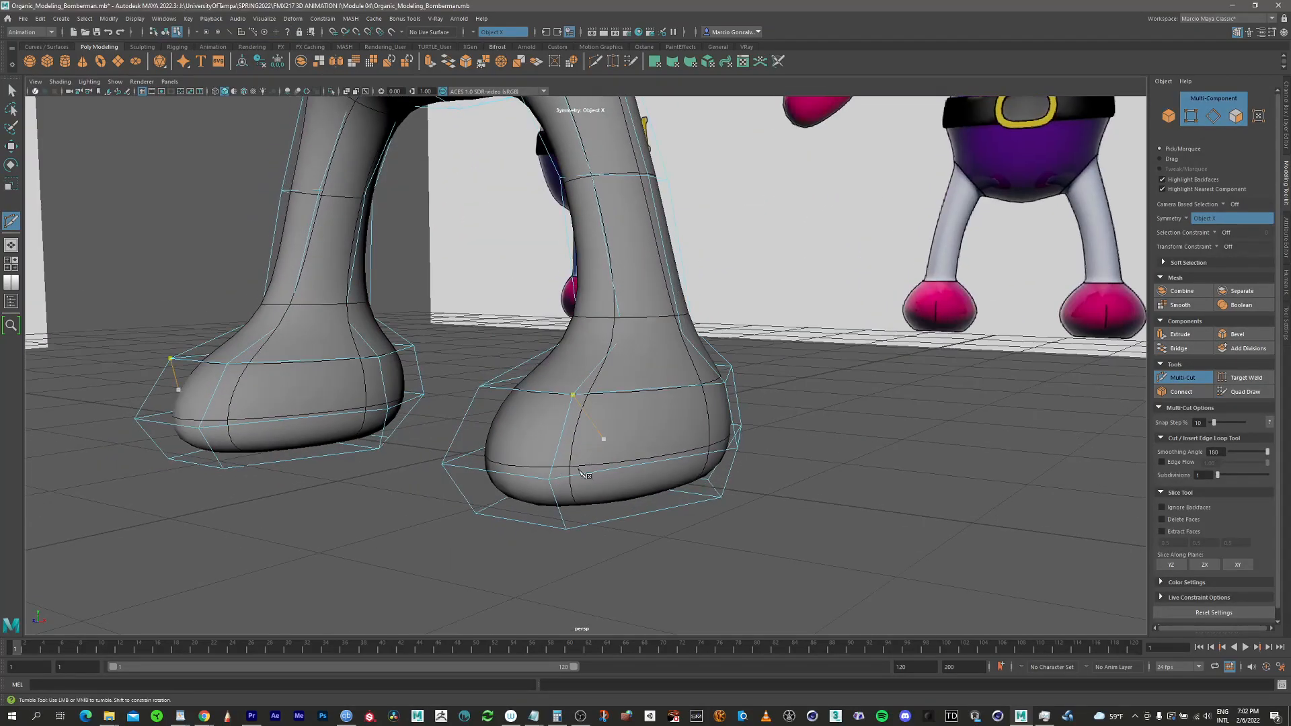
left_click(562, 519, "ctrl")
left_click_drag(562, 519, 656, 425, "alt")
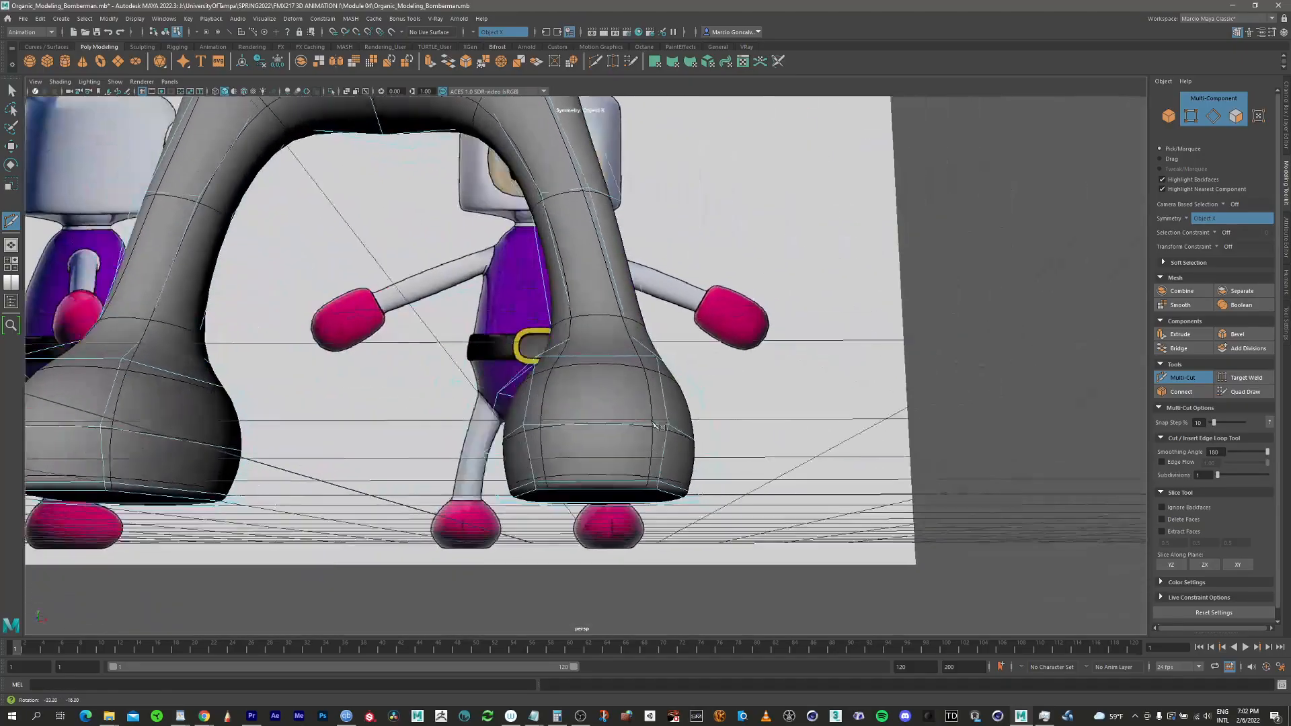
left_click_drag(645, 470, 708, 473, "alt")
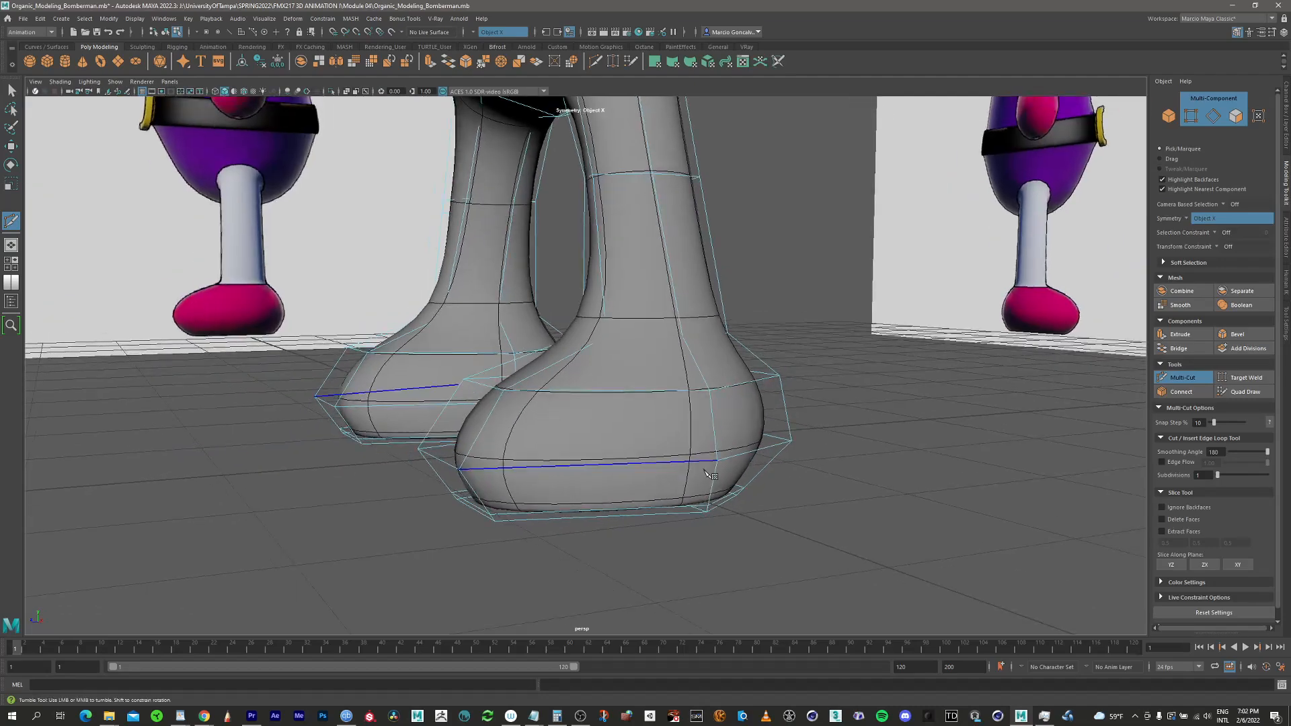
Insert a symmetrical edge loop around the ankles, just above where the legs meet the shoes
left_click_drag(680, 421, 615, 438, "alt")
left_click(635, 436)
middle_click_drag(615, 437, 609, 448, "alt")
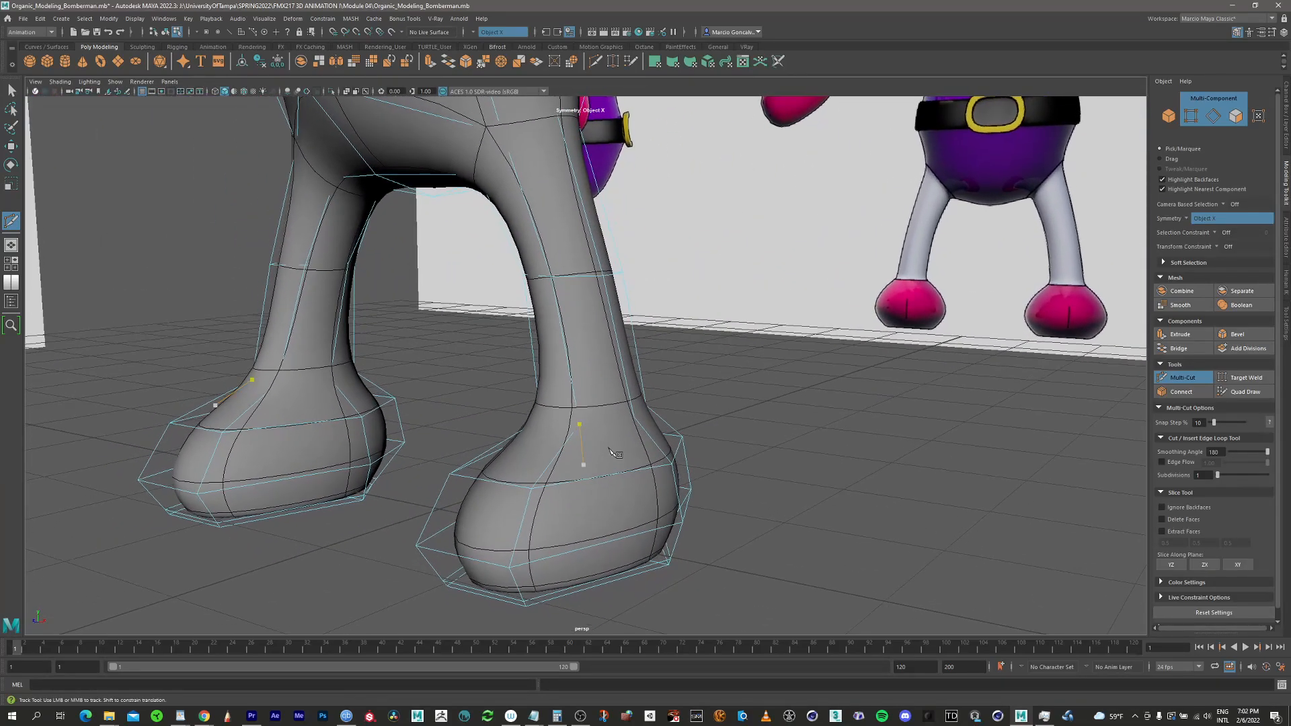
right_click_drag(613, 453, 804, 369, "alt")
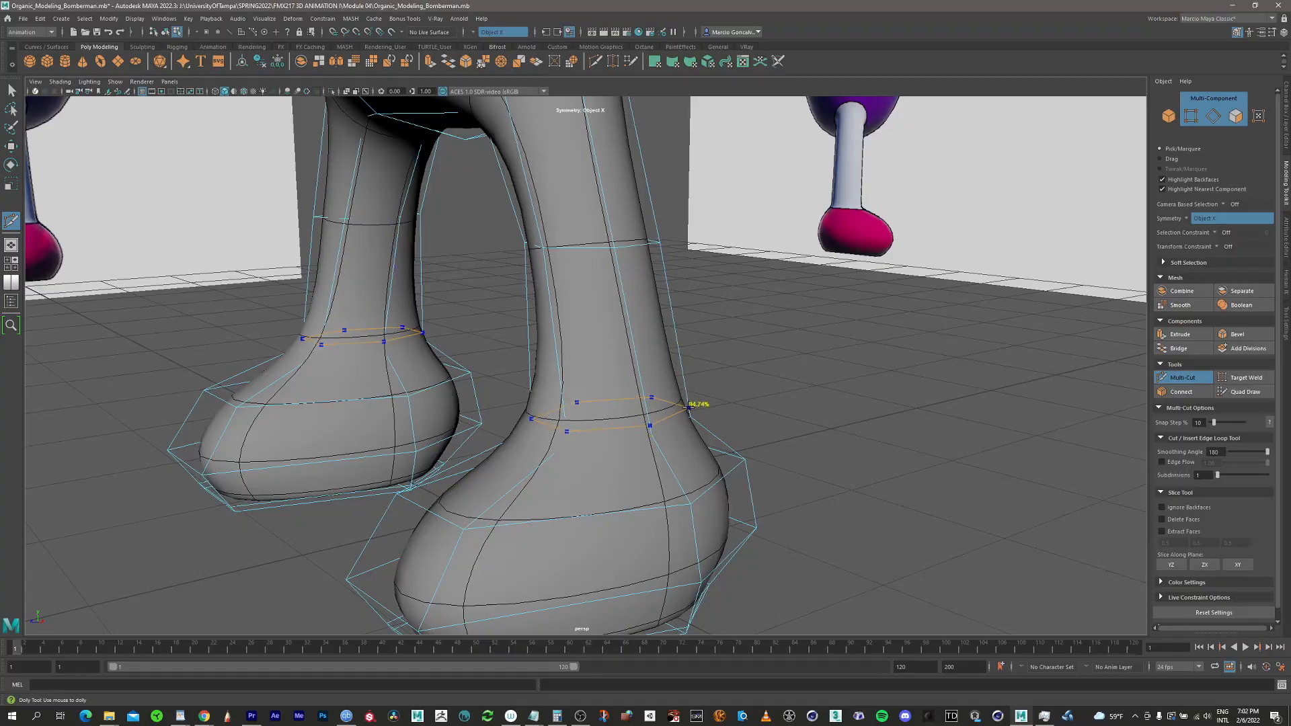
left_click(689, 409, "ctrl")
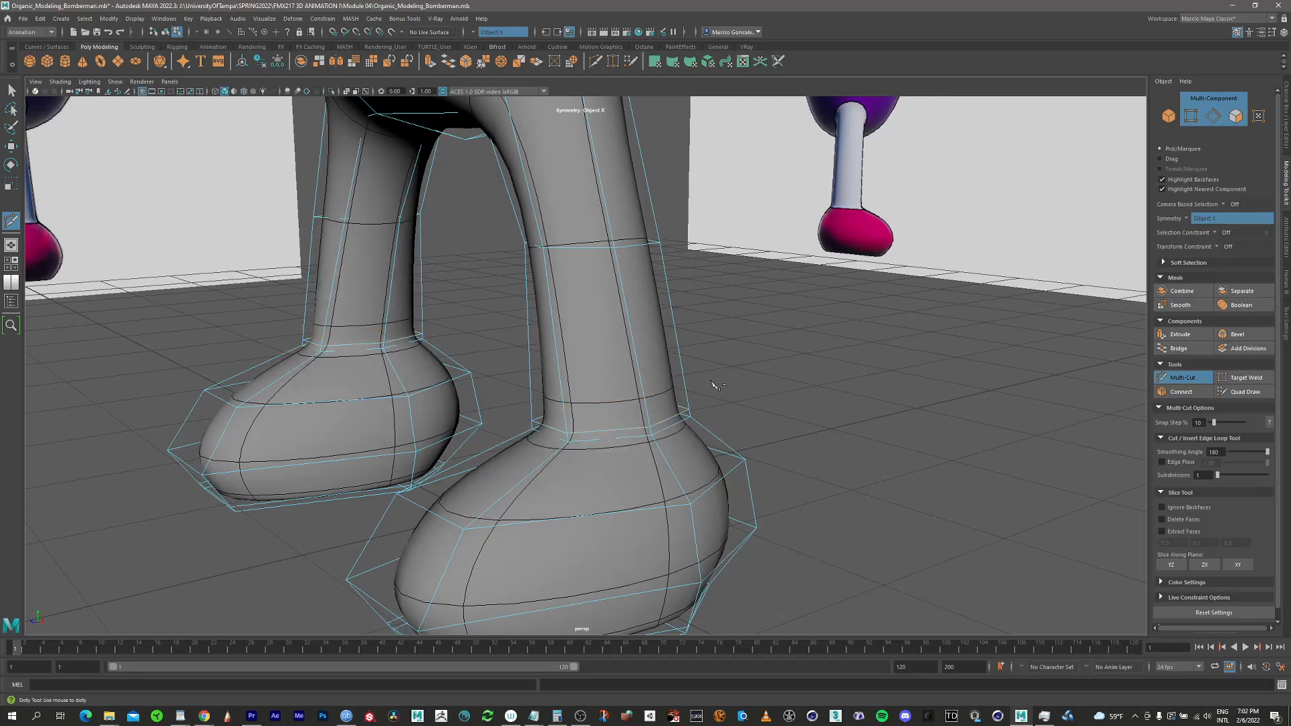
Insert a symmetrical edge loop around the tops of the legs, close to where they join the torso
right_click_drag(711, 369, 579, 325, "alt")
middle_click_drag(579, 326, 610, 461, "alt")
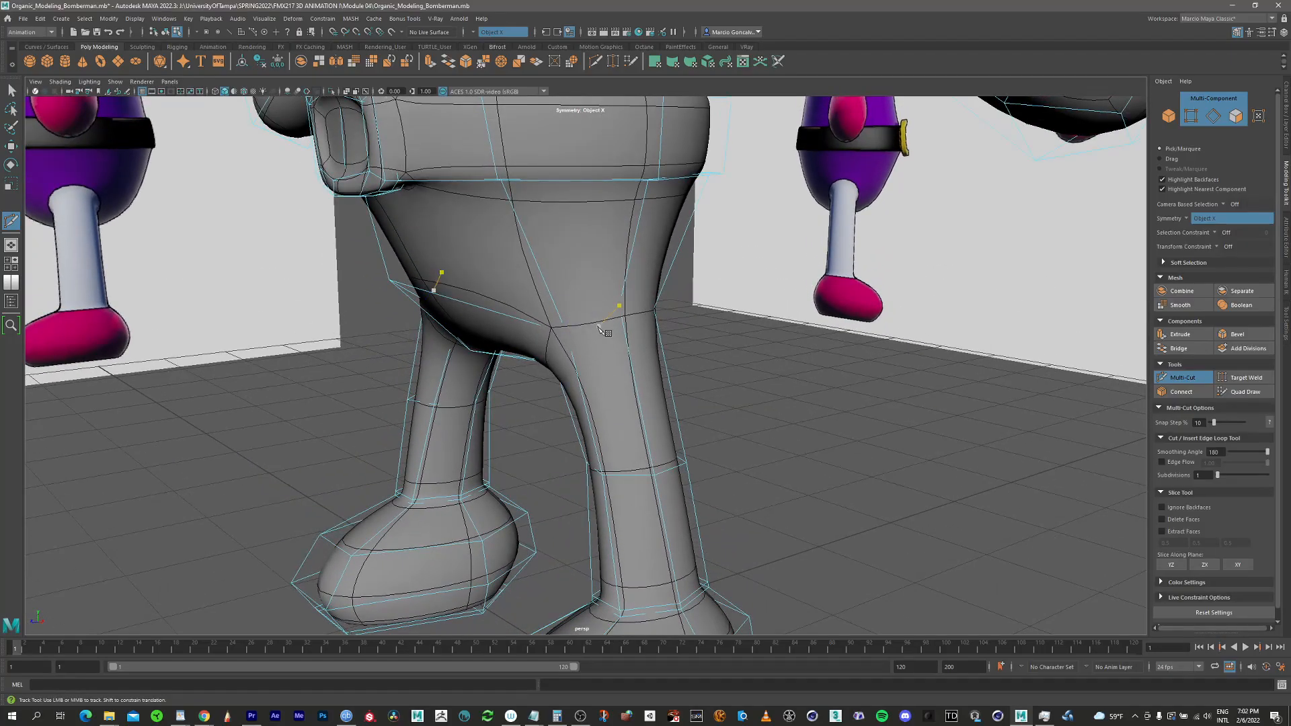
middle_click_drag(599, 328, 577, 368, "alt")
left_click_drag(577, 368, 680, 323, "alt")
right_click_drag(681, 322, 746, 319, "alt")
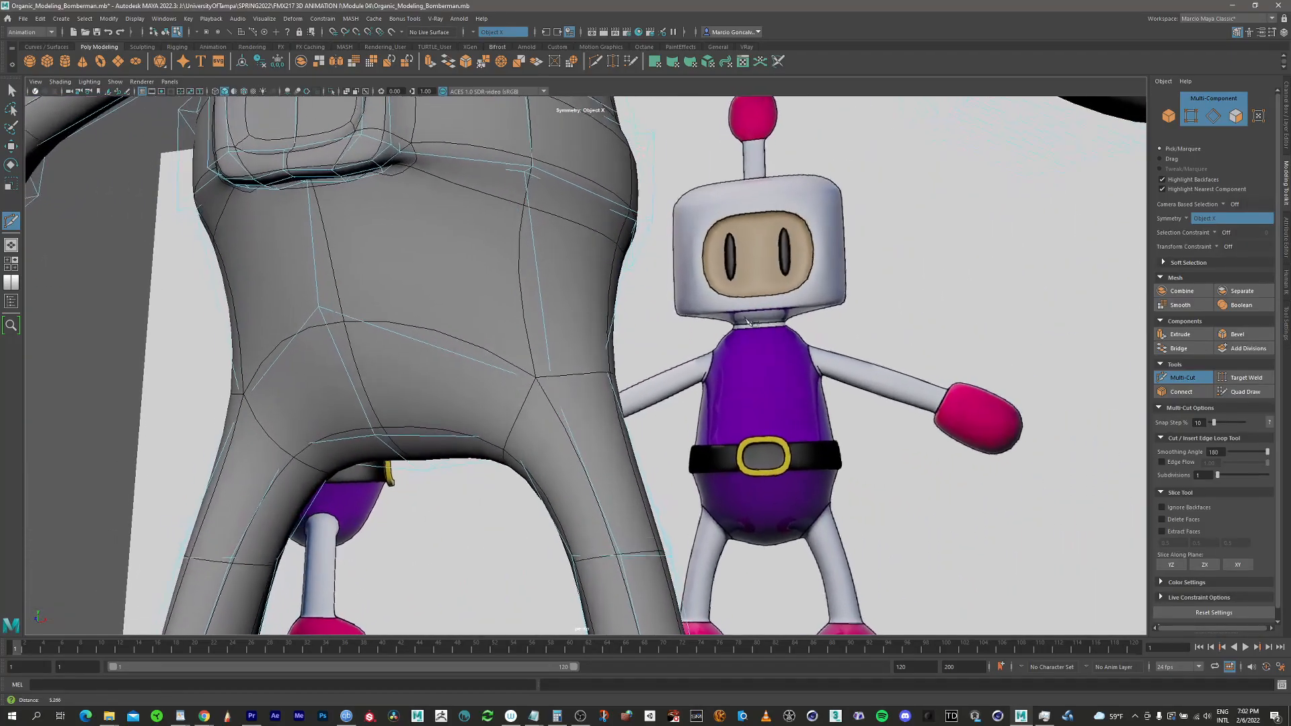
left_click_drag(746, 321, 619, 373, "alt")
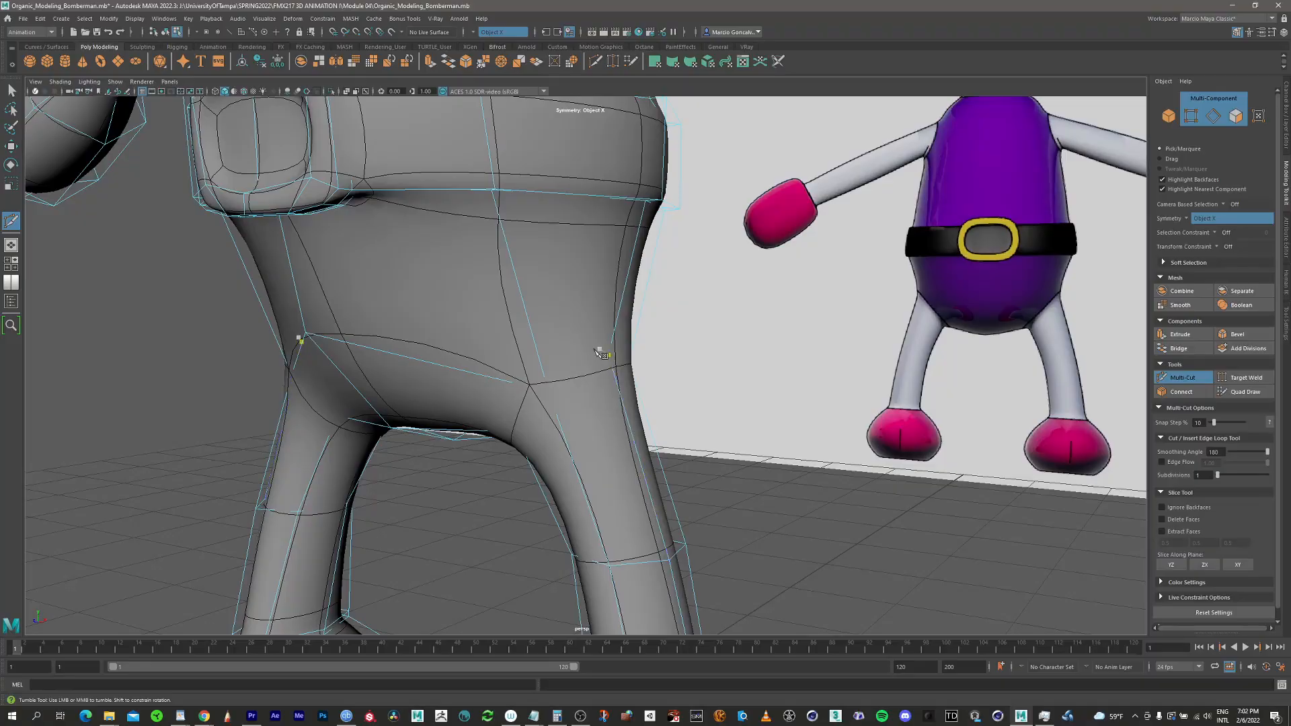
right_click_drag(602, 351, 841, 291, "alt")
middle_click_drag(664, 338, 691, 356, "alt")
left_click(559, 415)
key("Escape")
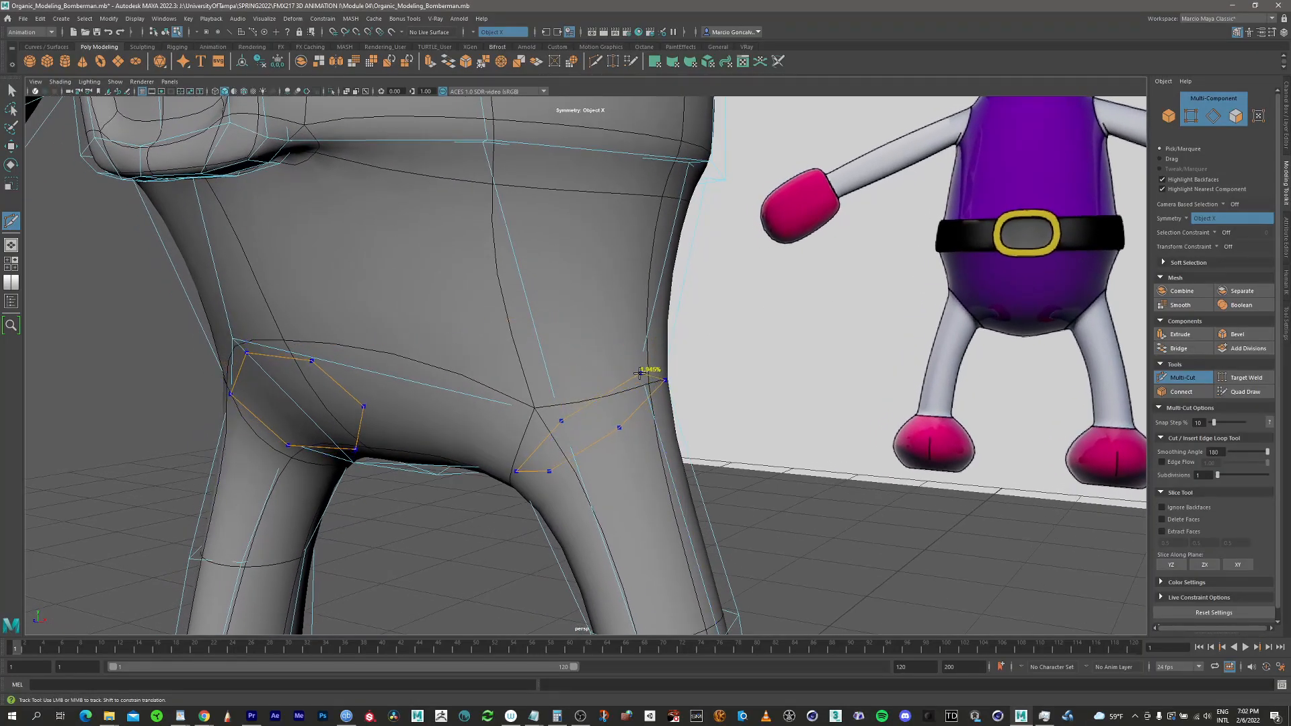
left_click(640, 376, "ctrl")
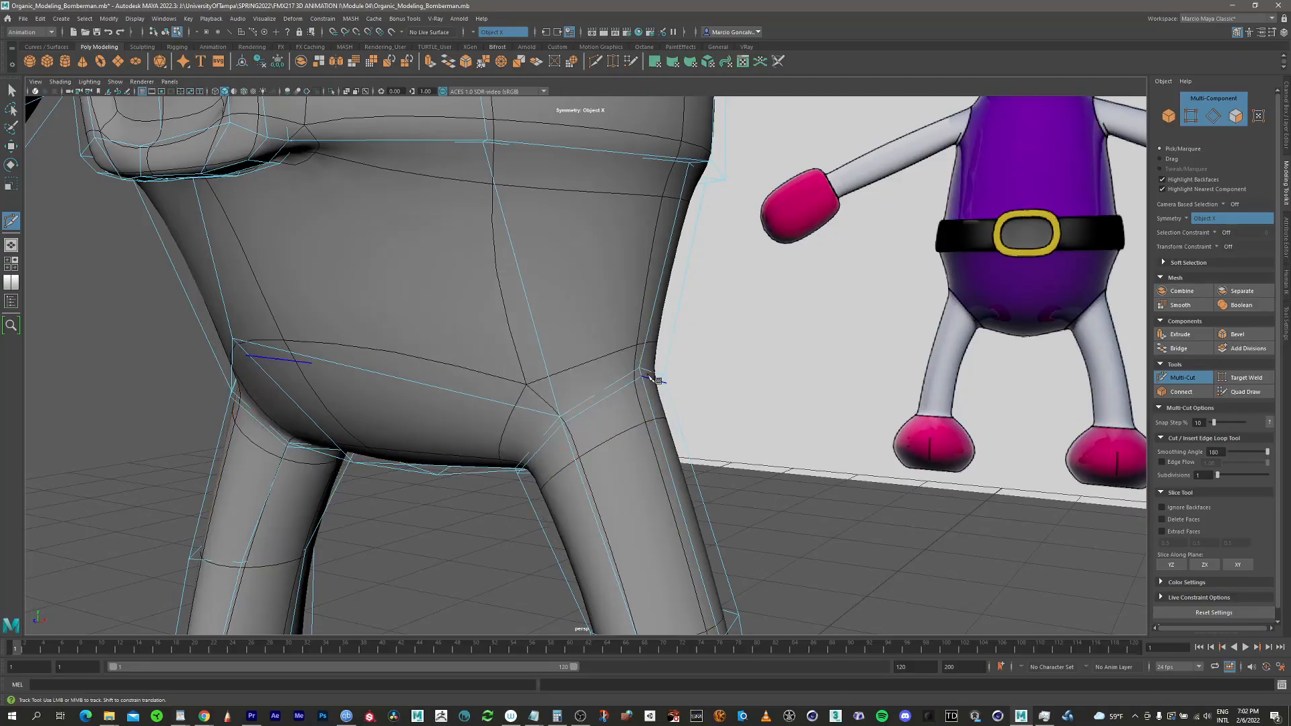
Insert an edge loop around the lower torso directly beneath the belt to sharpen the belt's lower crease
right_click_drag(655, 360, 535, 343, "alt")
middle_click_drag(535, 343, 601, 311, "alt")
right_click_drag(600, 312, 908, 266, "alt")
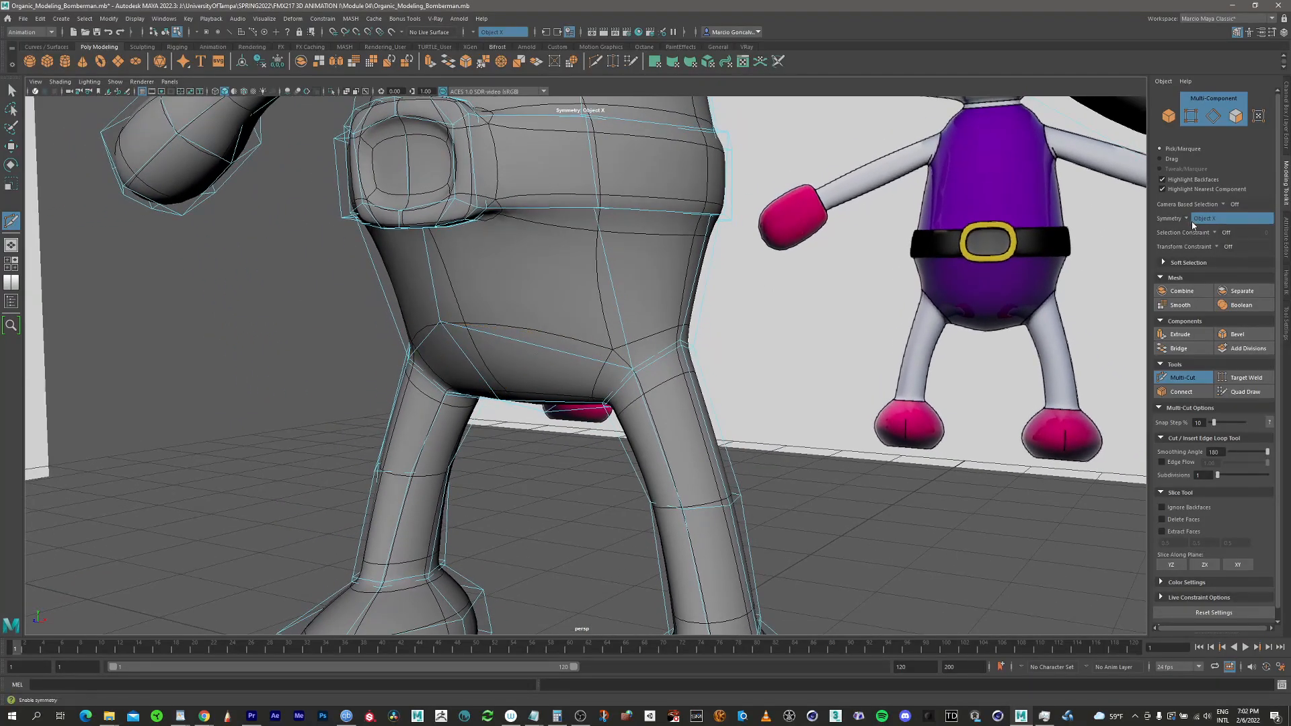
middle_click_drag(659, 293, 672, 415, "alt")
left_click_drag(661, 293, 419, 304, "alt")
right_click_drag(491, 276, 718, 241, "alt")
left_click_drag(718, 240, 669, 216, "alt")
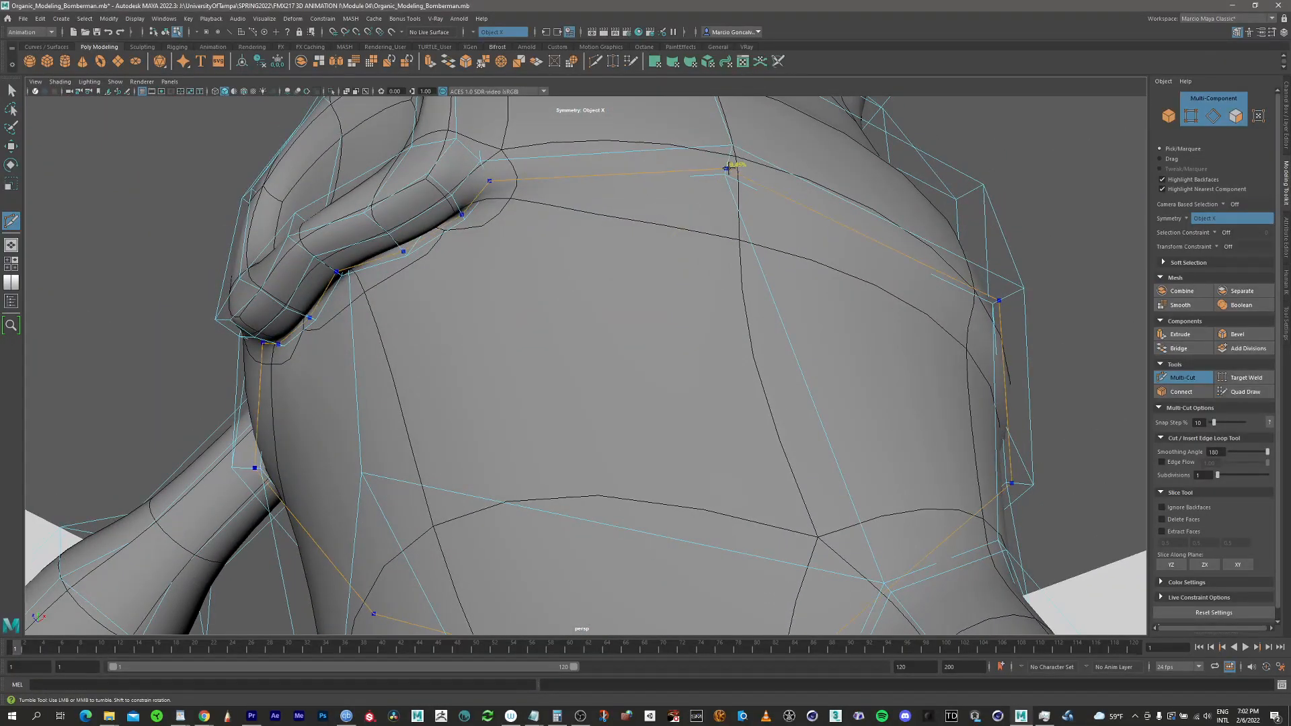
left_click_drag(697, 193, 639, 199, "alt")
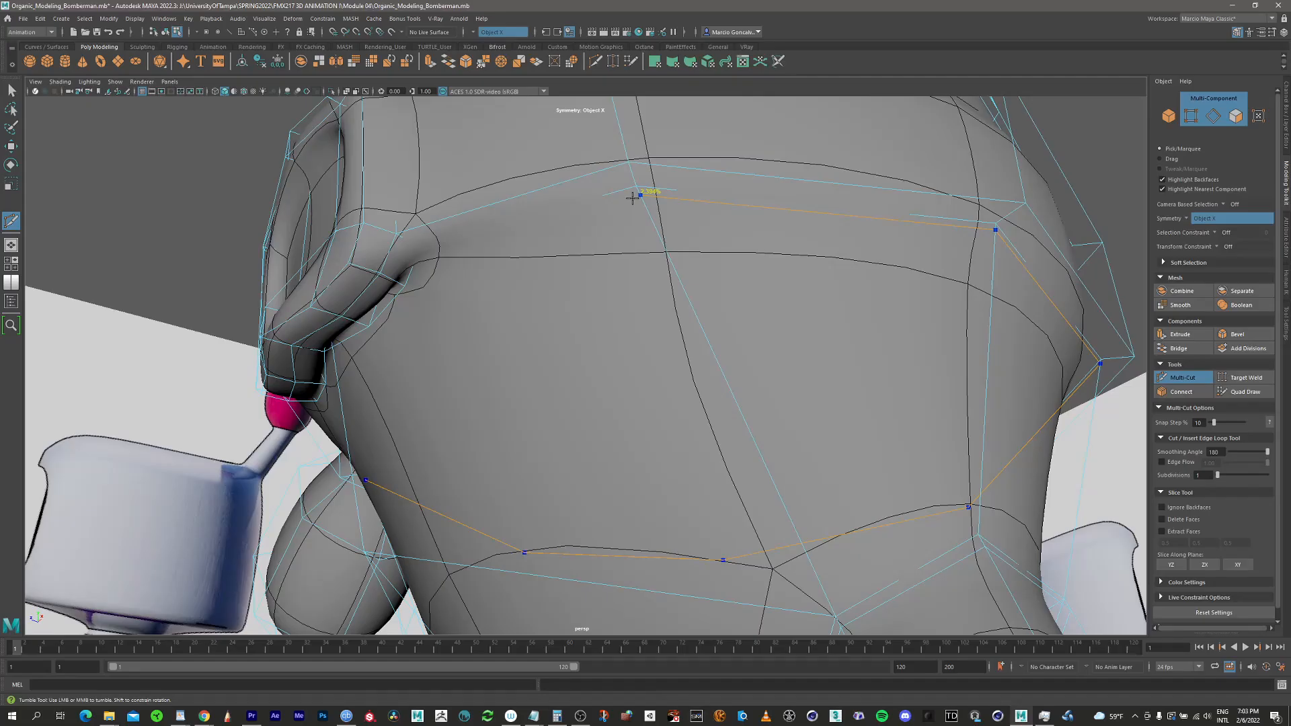
left_click(632, 177, "ctrl")
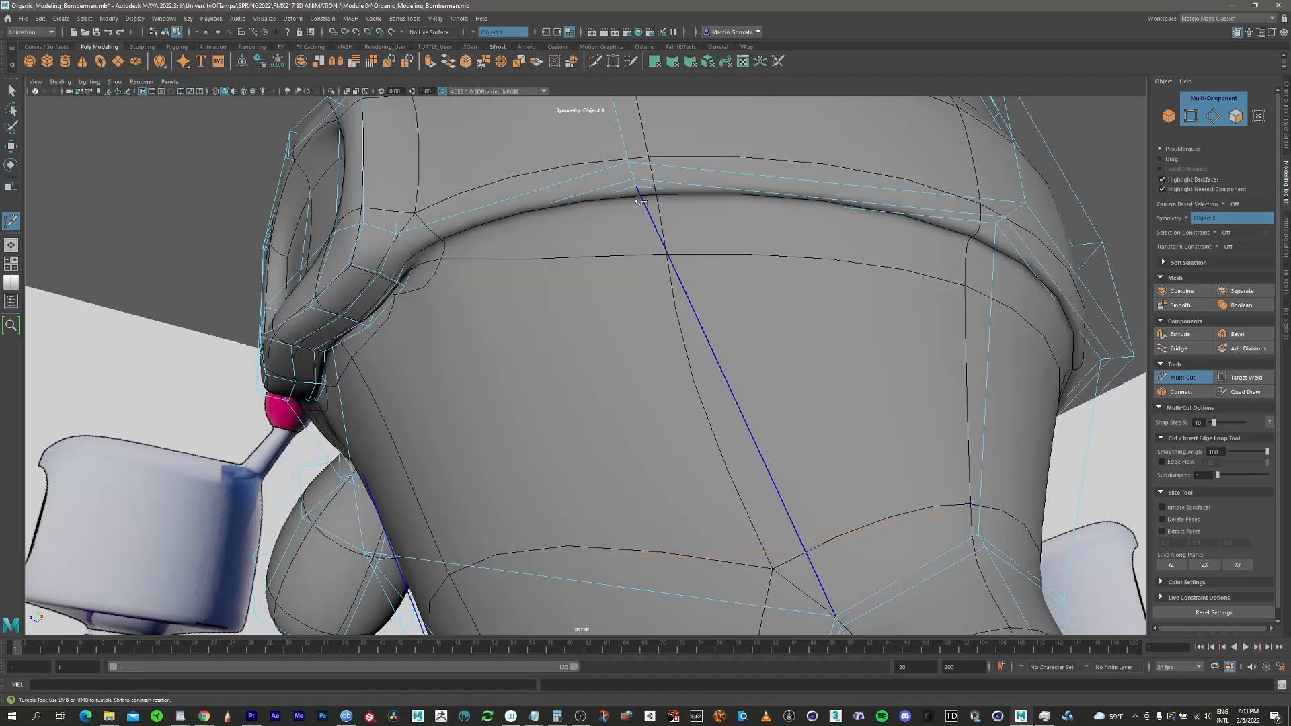
Insert an edge loop around the belt's upper edge to tighten its transition into the torso
middle_click_drag(632, 178, 644, 245, "alt")
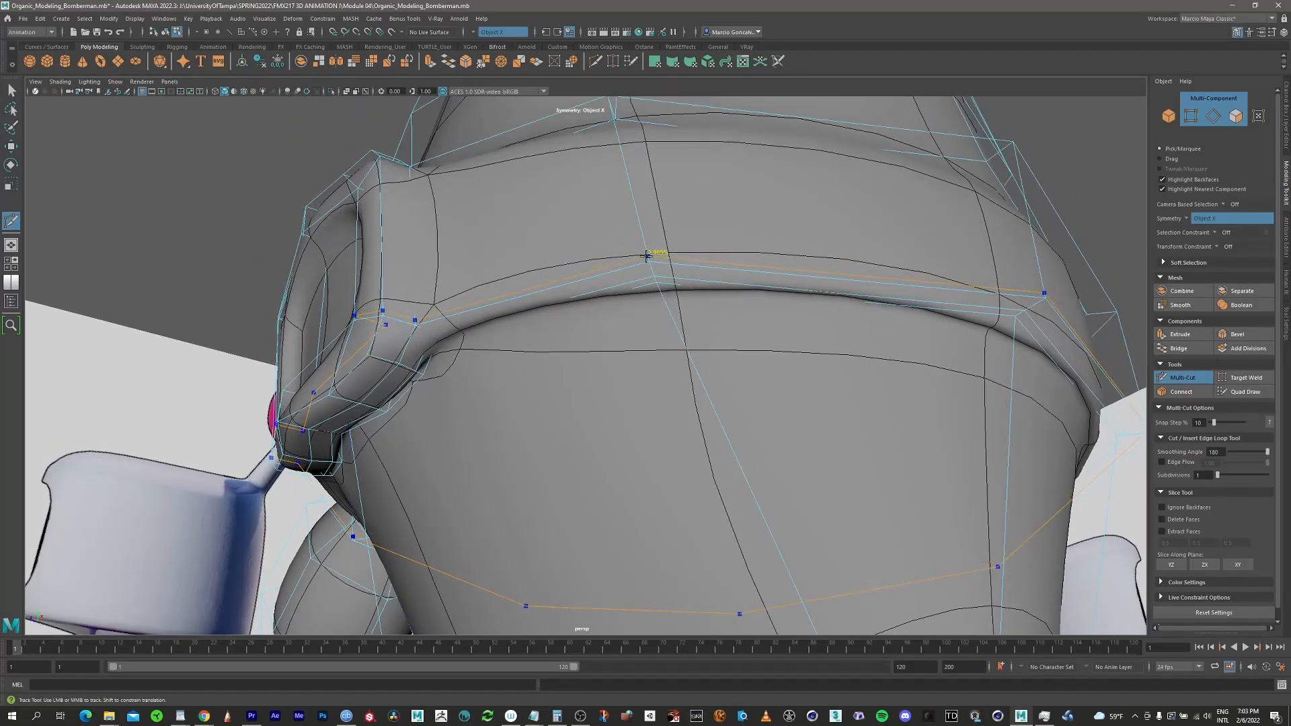
left_click_drag(647, 255, 448, 247, "alt")
left_click_drag(535, 186, 512, 247, "alt")
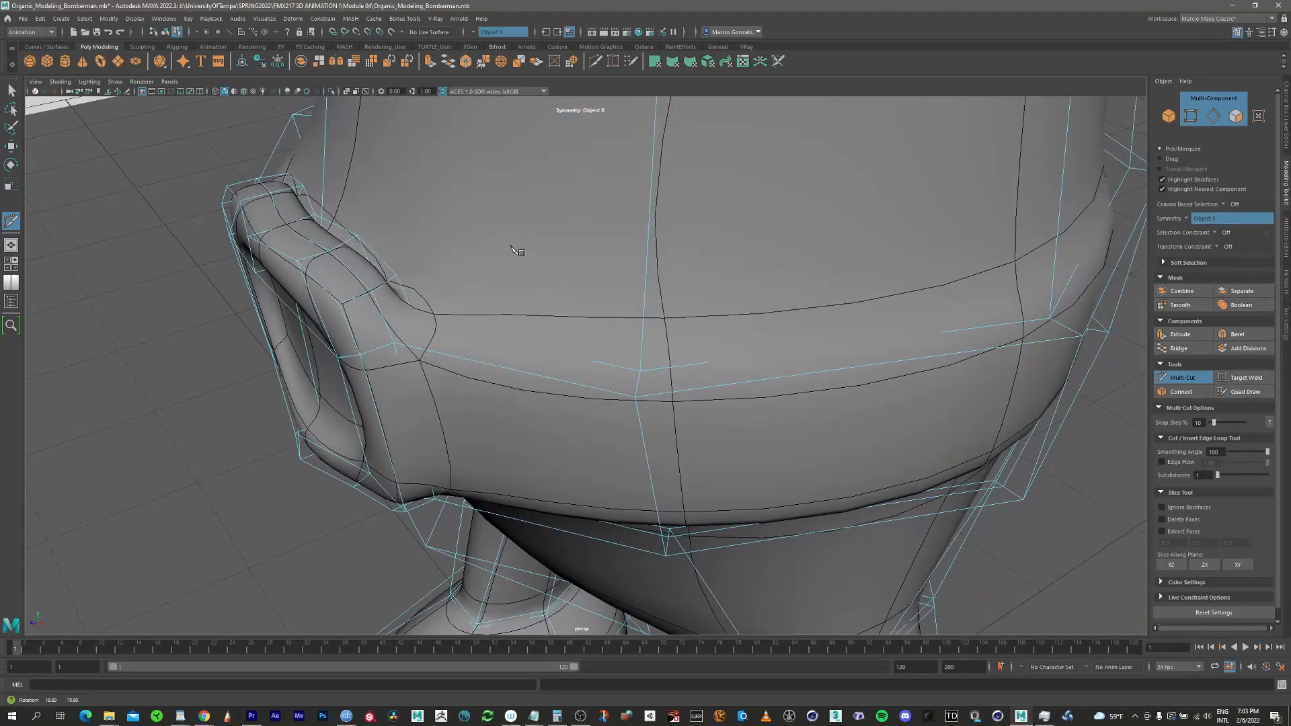
left_click(640, 376, "ctrl")
Examine the smoothed belt and buckle from several angles to judge where the buckle needs supporting edges
left_click_drag(649, 337, 712, 294, "alt")
right_click_drag(713, 294, 653, 293, "alt")
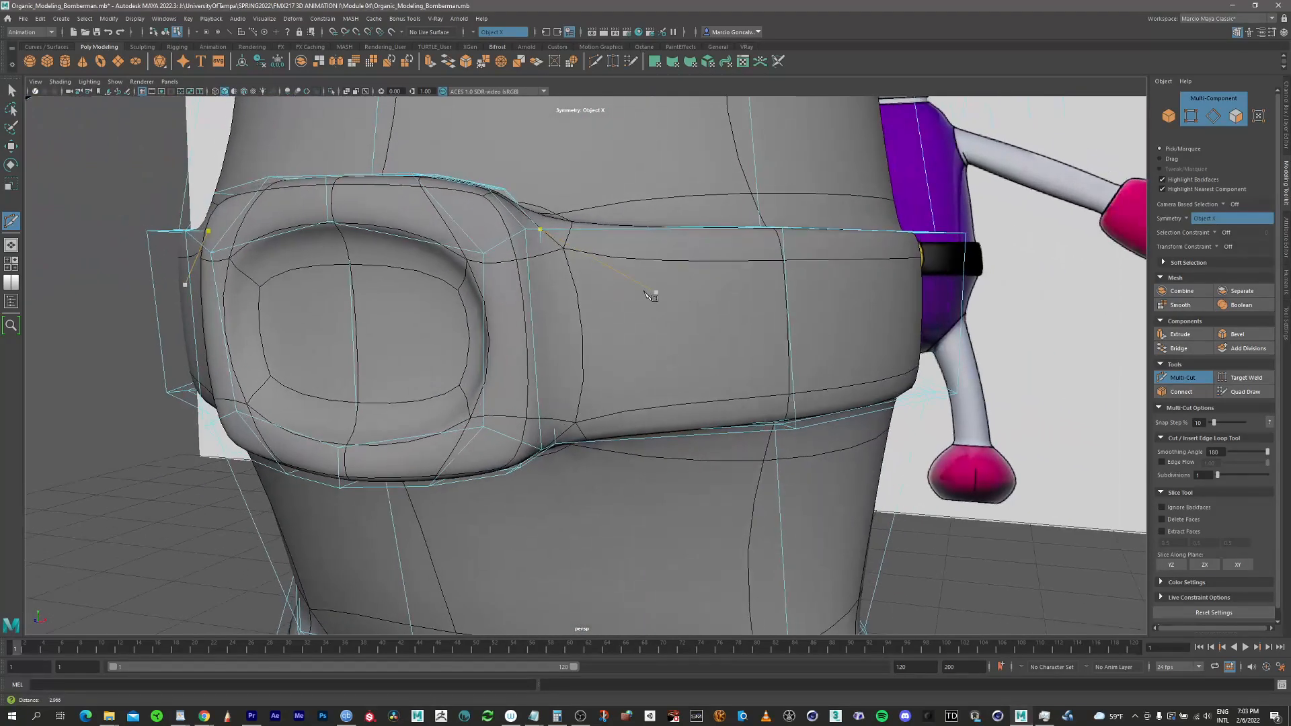
left_click_drag(650, 294, 538, 241, "alt")
middle_click_drag(540, 280, 595, 269, "alt")
right_click_drag(595, 269, 687, 174, "alt")
middle_click_drag(623, 180, 623, 280, "alt")
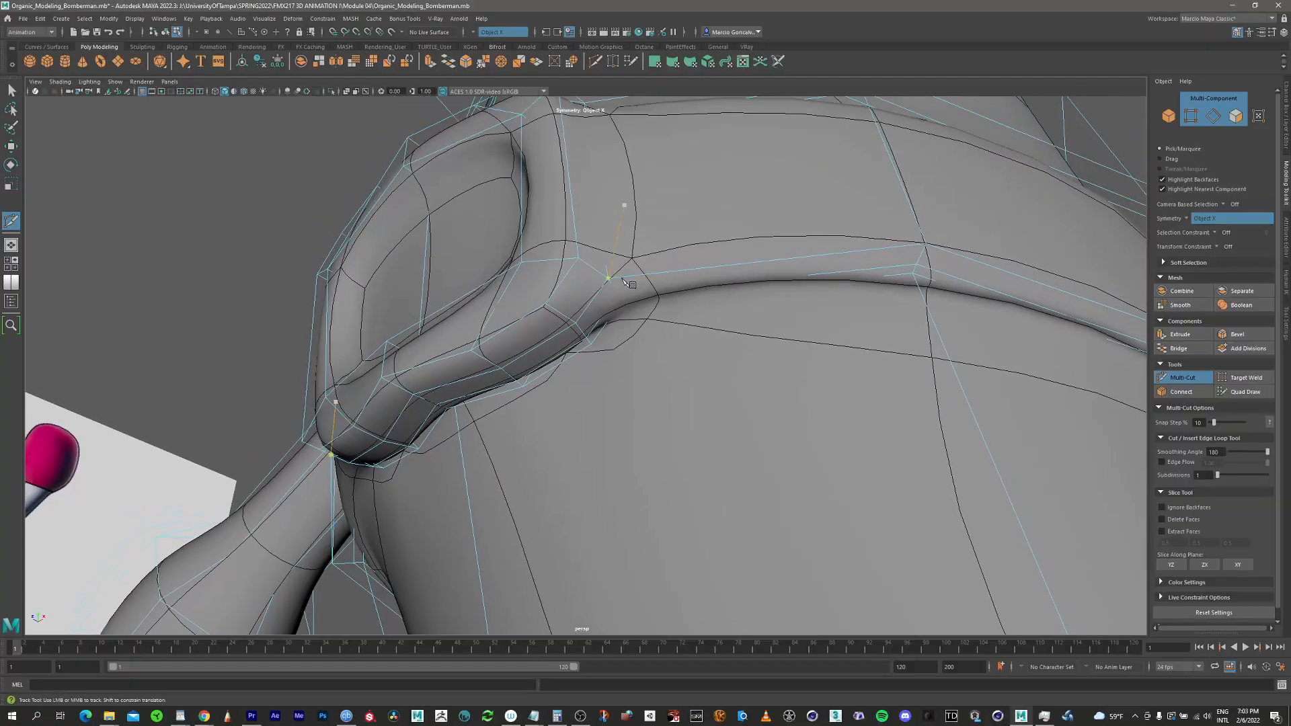
left_click_drag(628, 284, 702, 333, "alt")
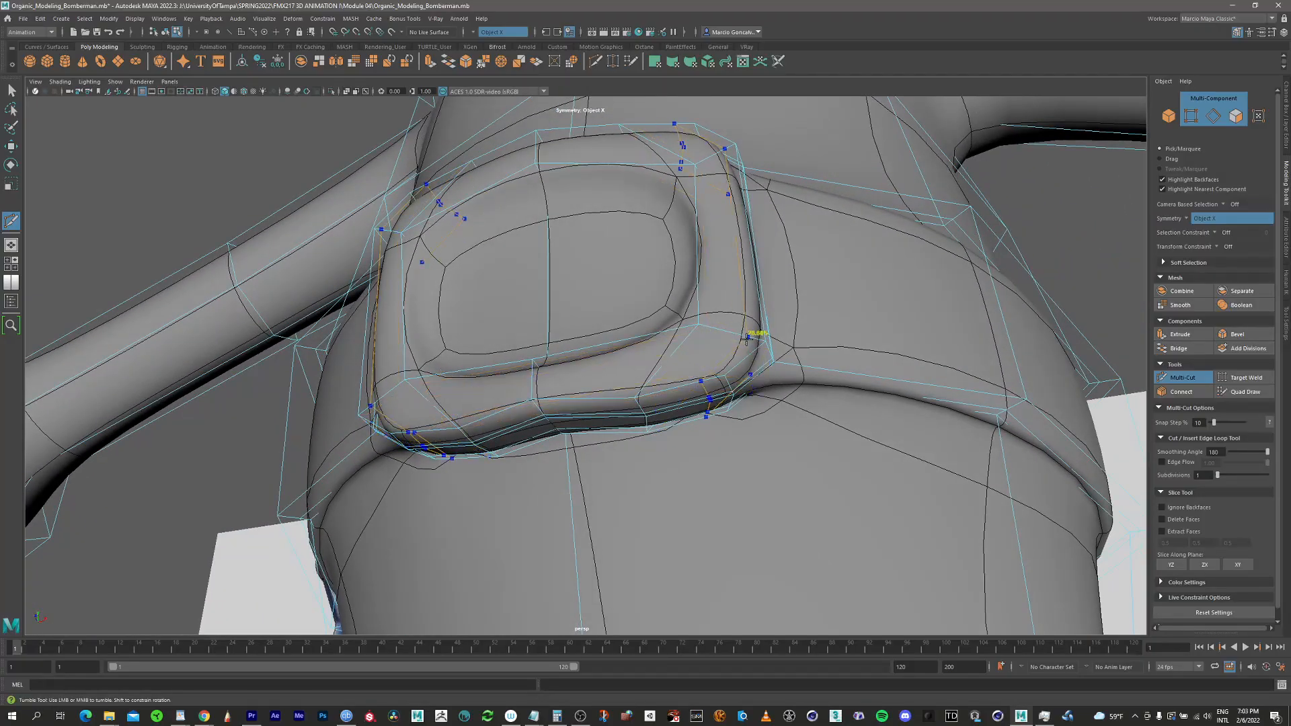
left_click_drag(731, 314, 744, 340, "alt")
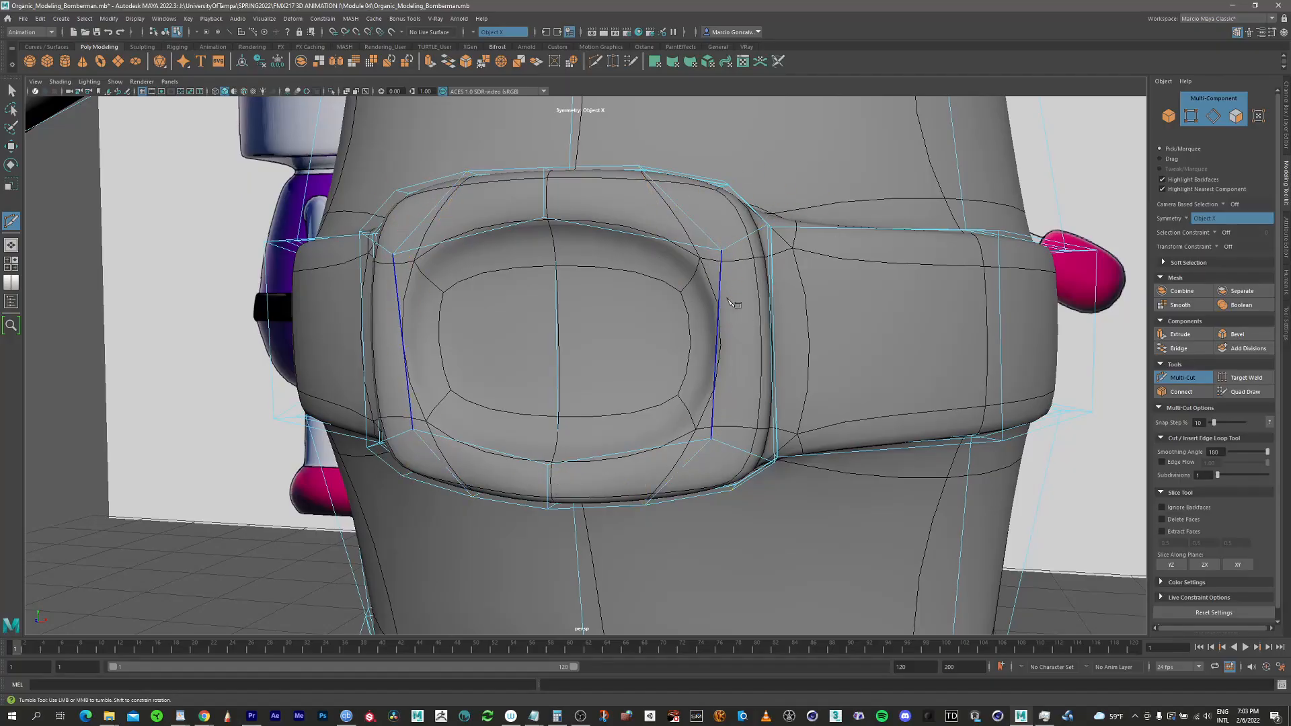
Cut a symmetrical supporting edge across the upper part of the buckle frame, just outside the inner rim
left_click(733, 246)
left_click(638, 166)
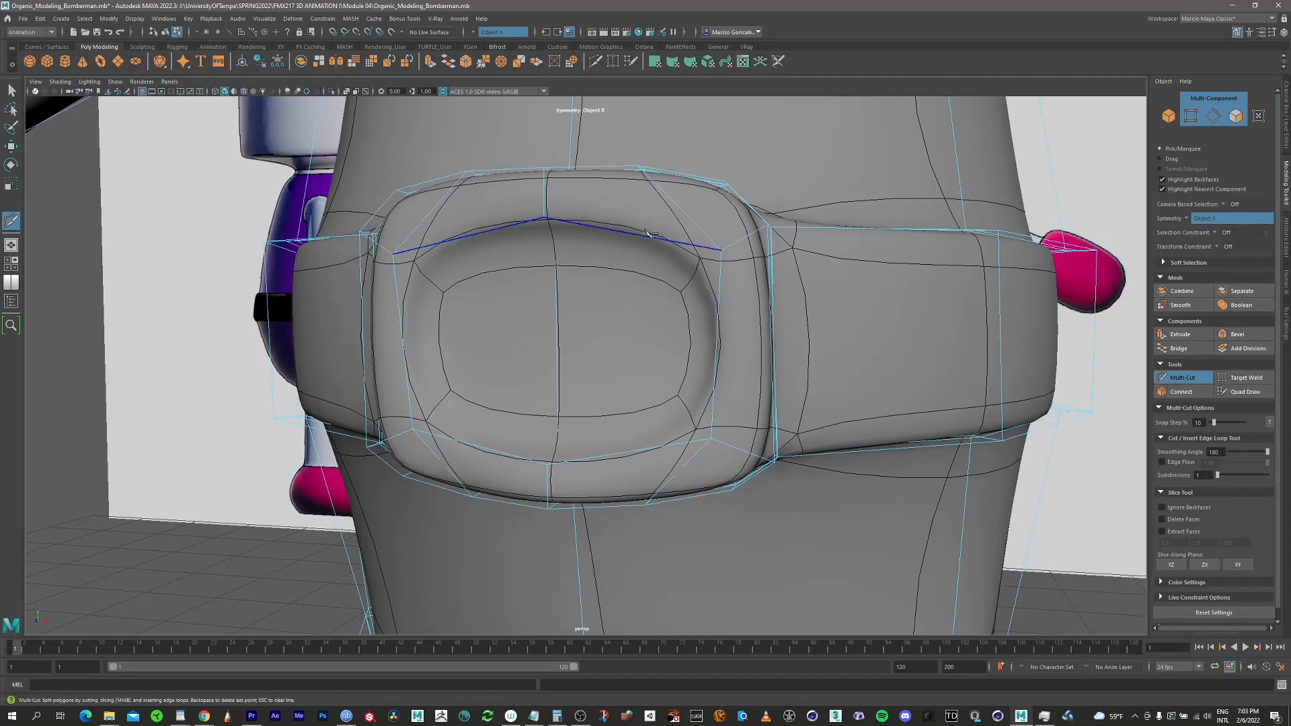
middle_click_drag(714, 256, 717, 282, "alt")
left_click_drag(714, 281, 597, 229, "alt")
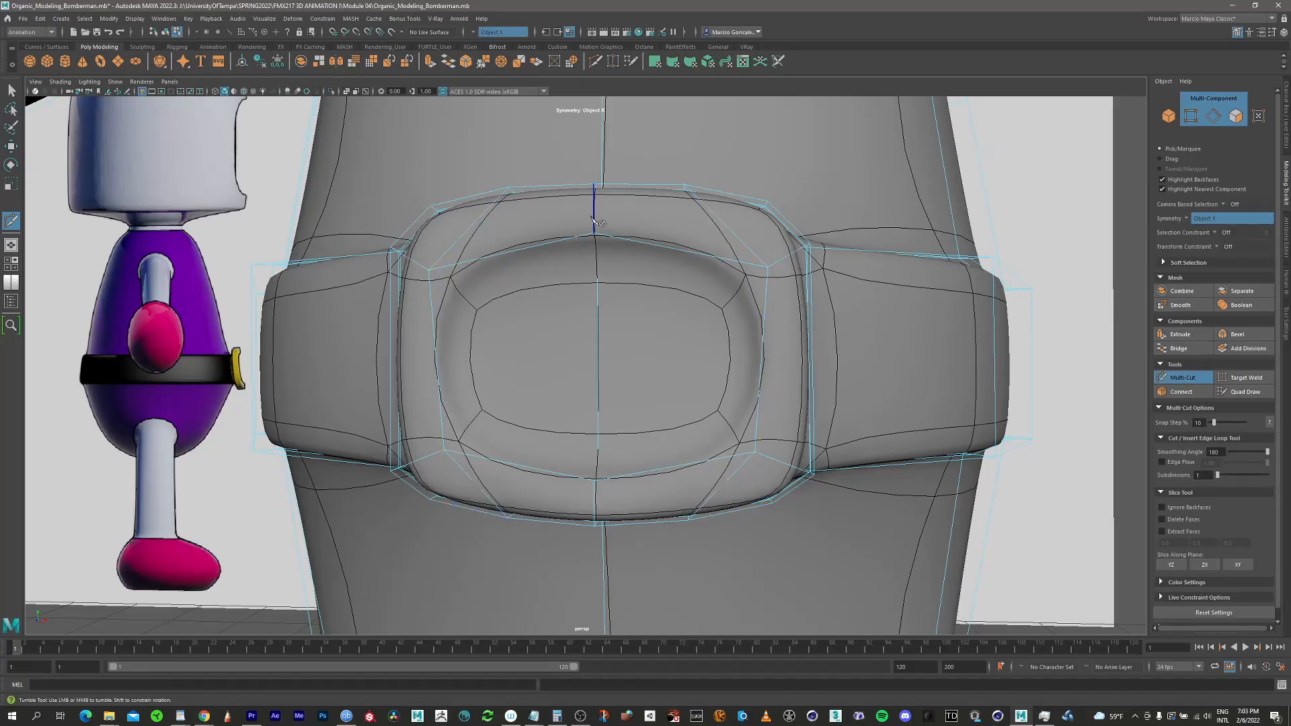
left_click(758, 257)
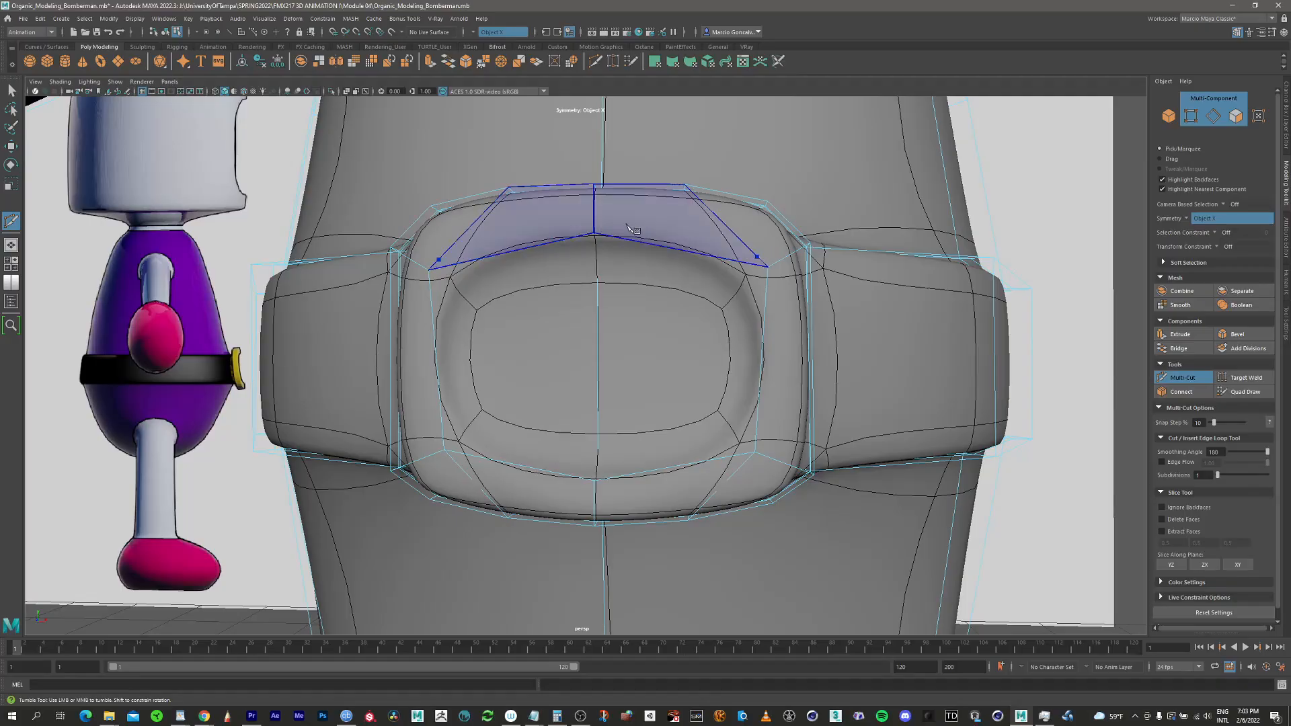
left_click(611, 235)
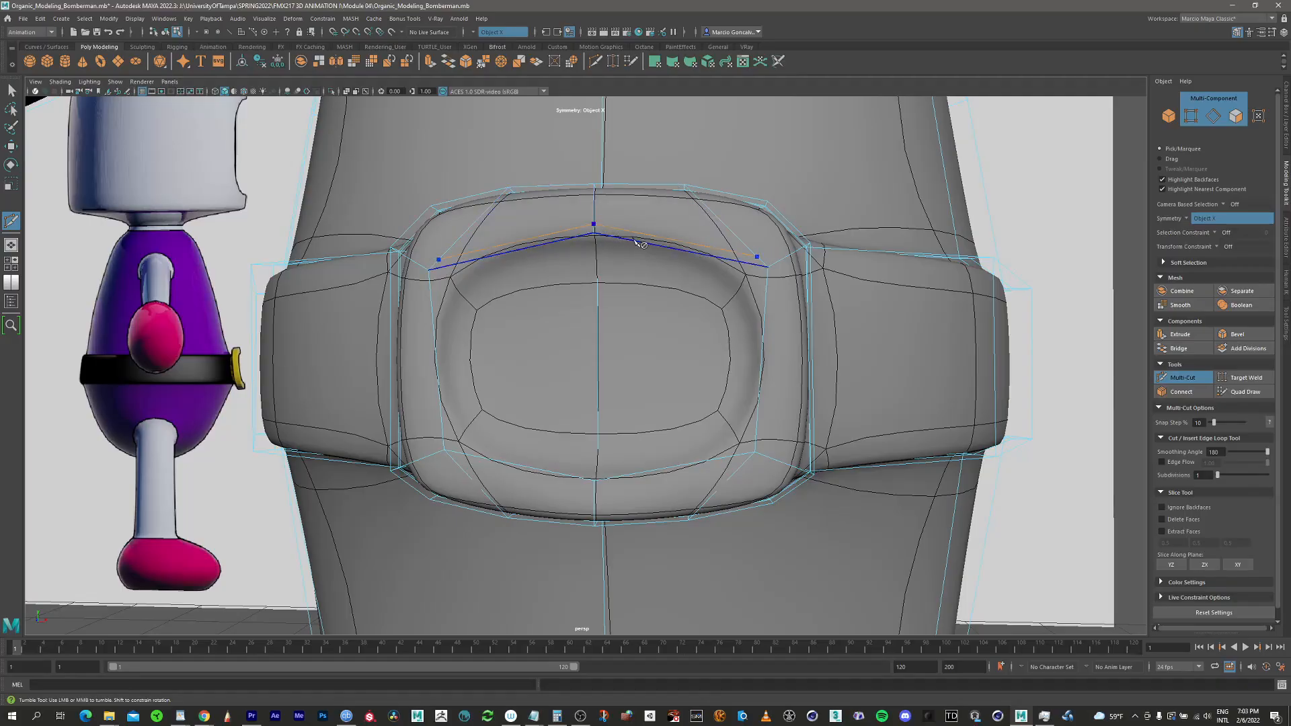
key("q")
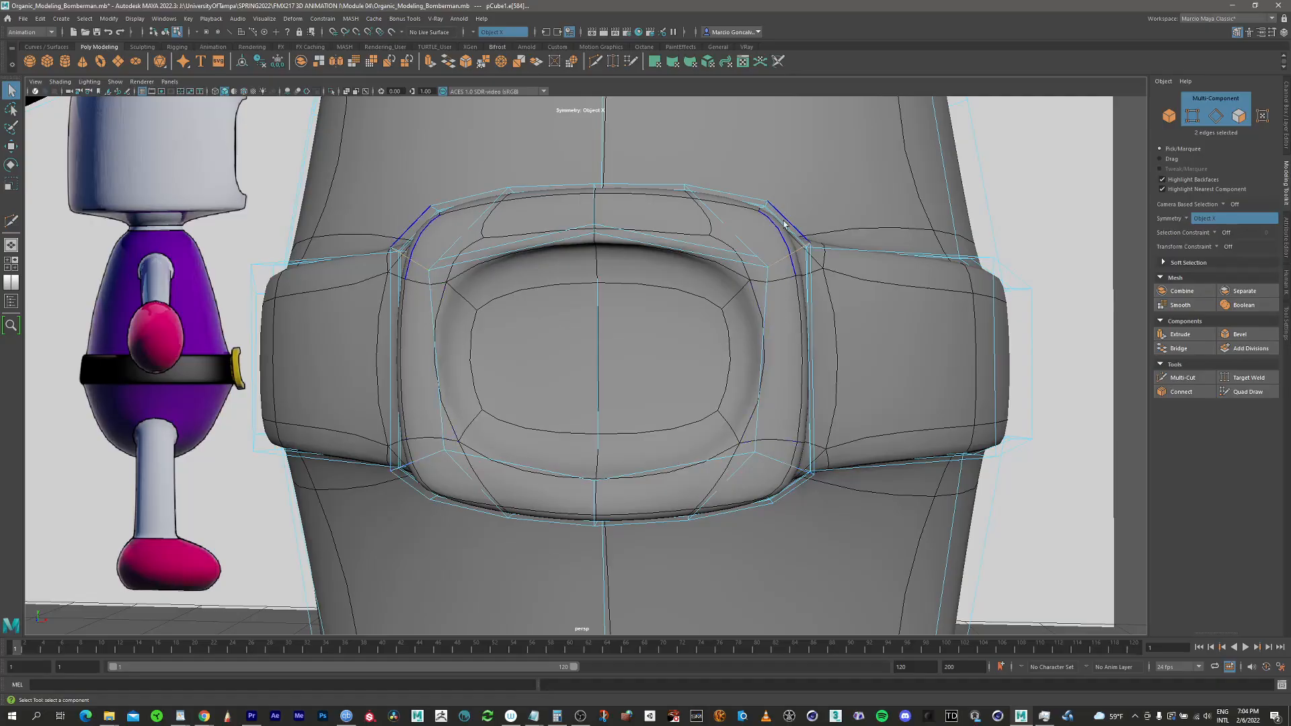
Cut symmetrical supporting edges down both sides and across the lower part of the buckle frame, closing the ring outside its inner rim
left_click(1197, 378)
left_click(757, 257)
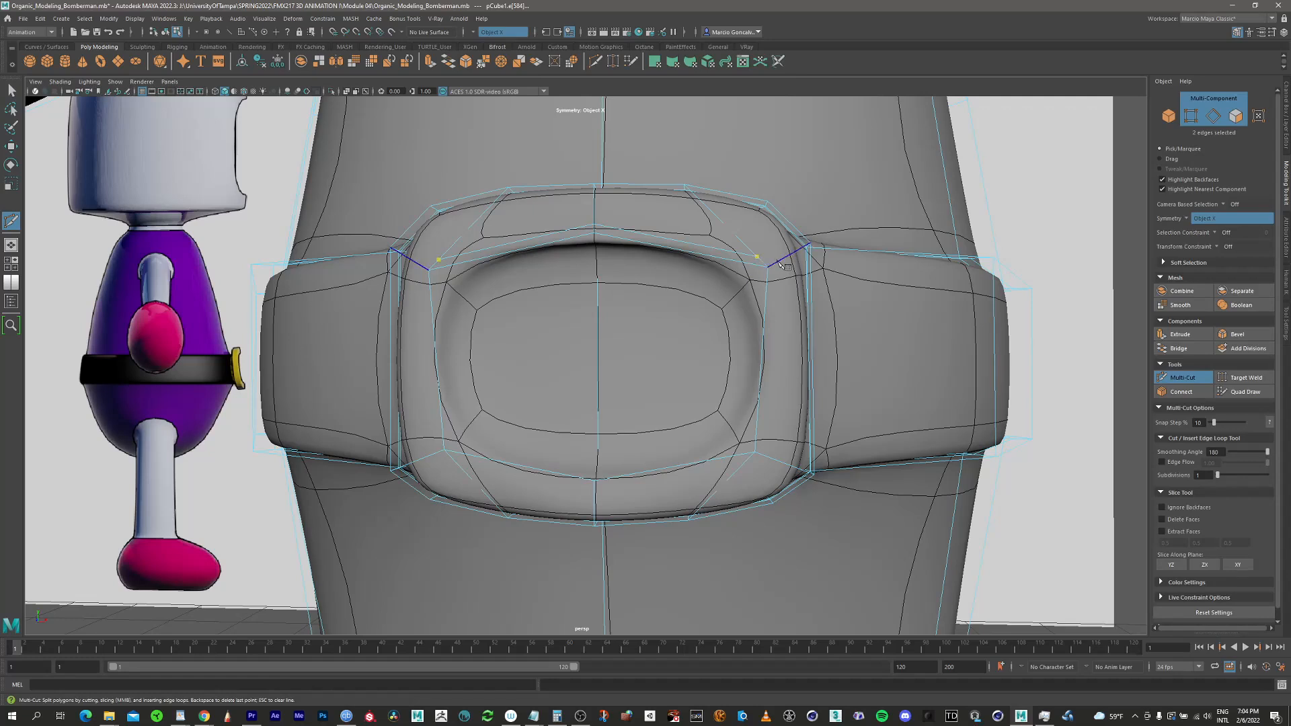
left_click(778, 262)
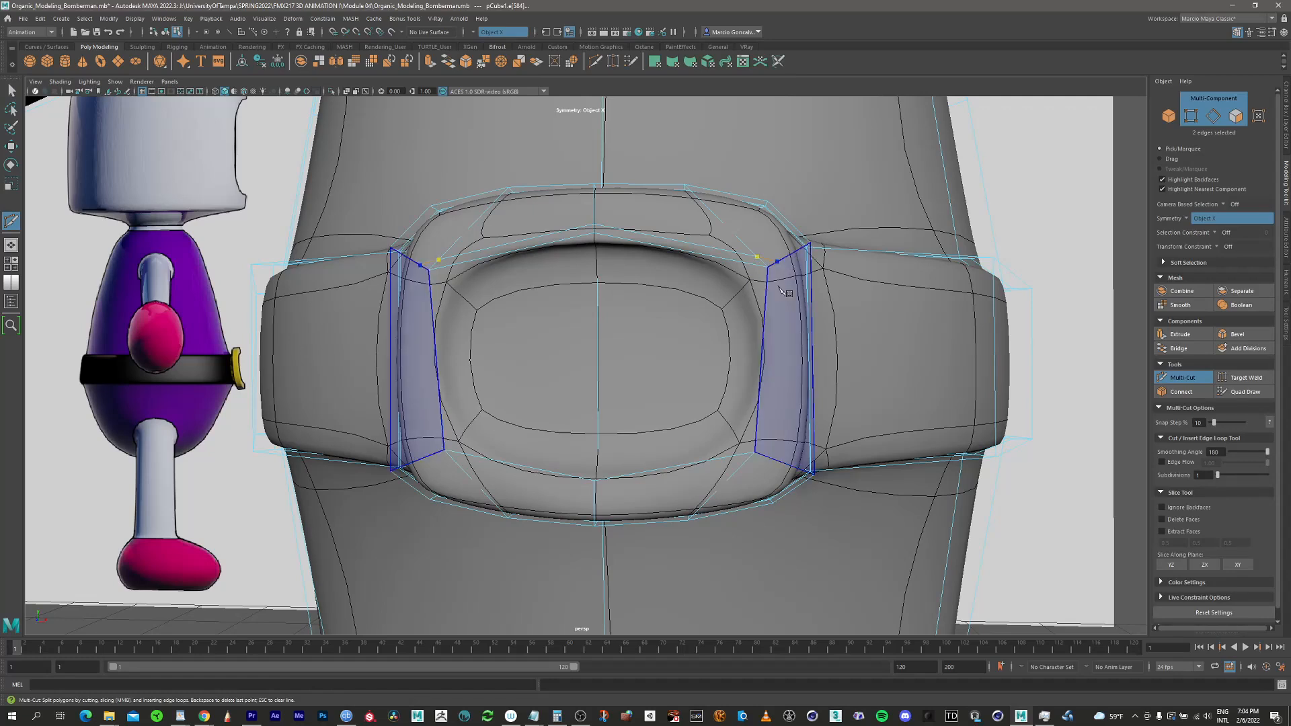
left_click(765, 457)
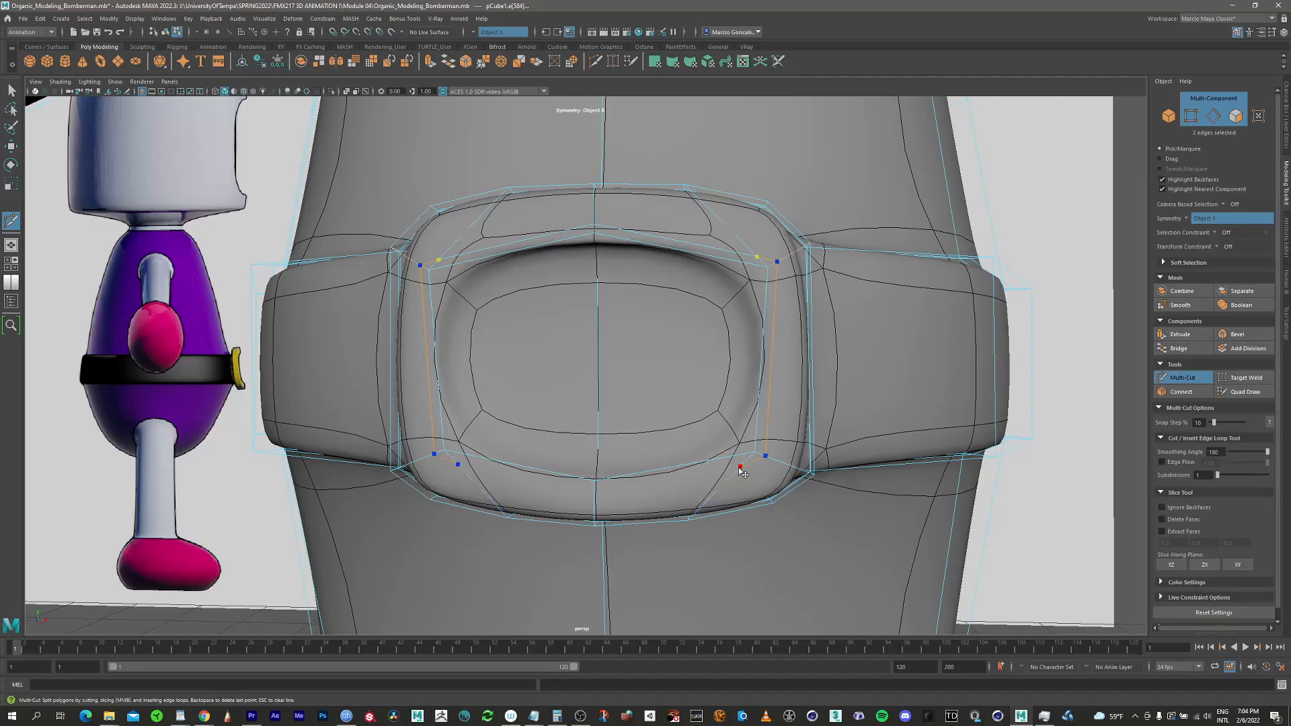
left_click(739, 466)
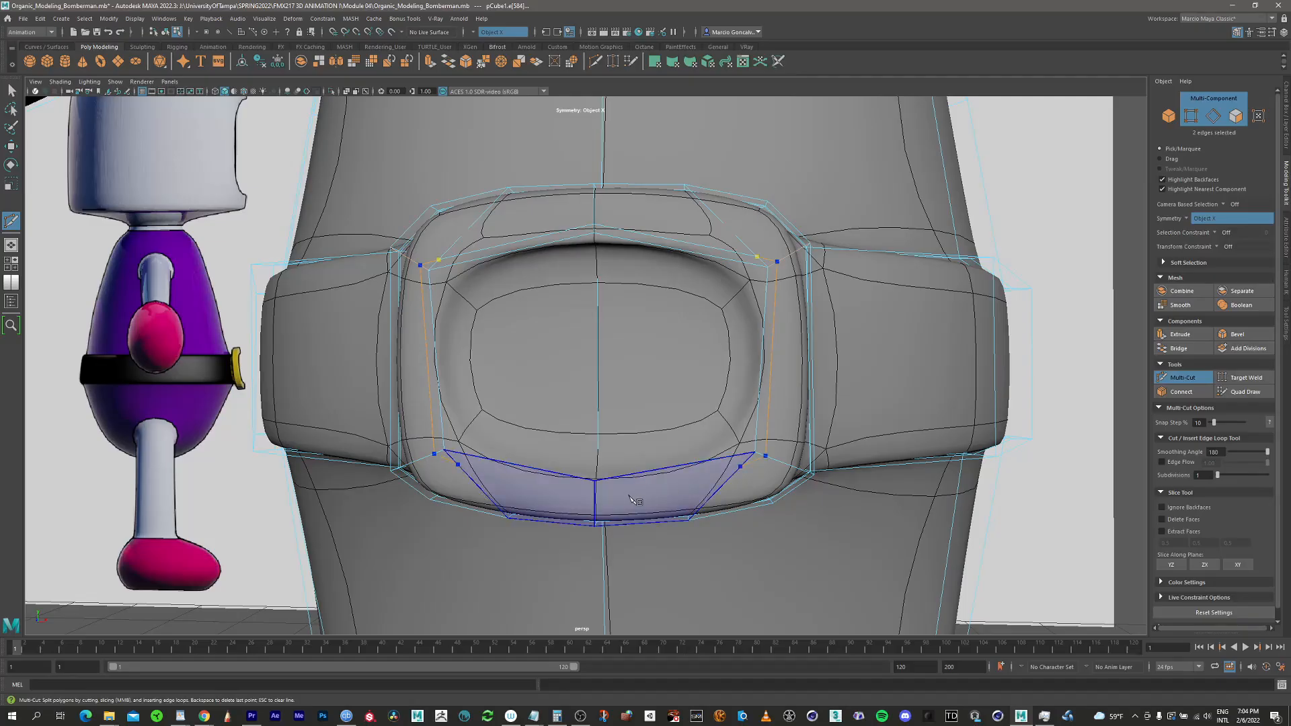
left_click(595, 493)
key("q")
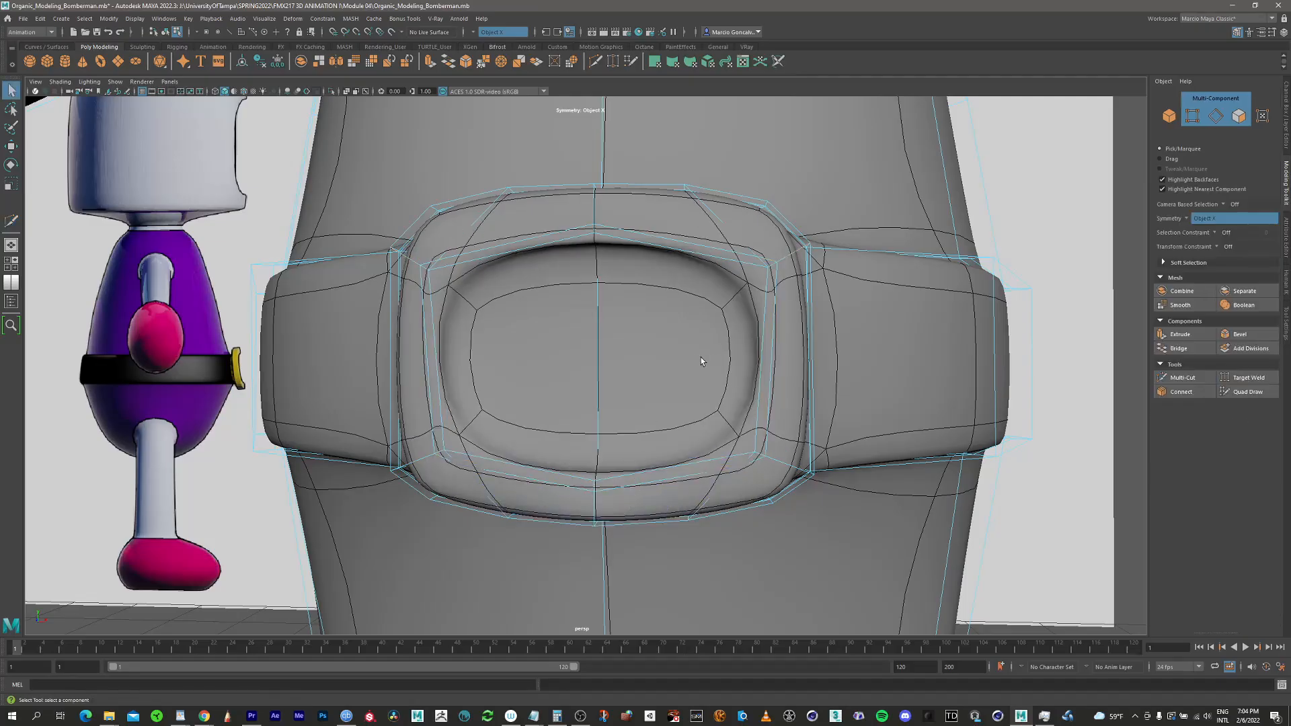
Insert an edge loop around the recess wall just inside the buckle's inner rim
left_click_drag(700, 356, 722, 286, "alt")
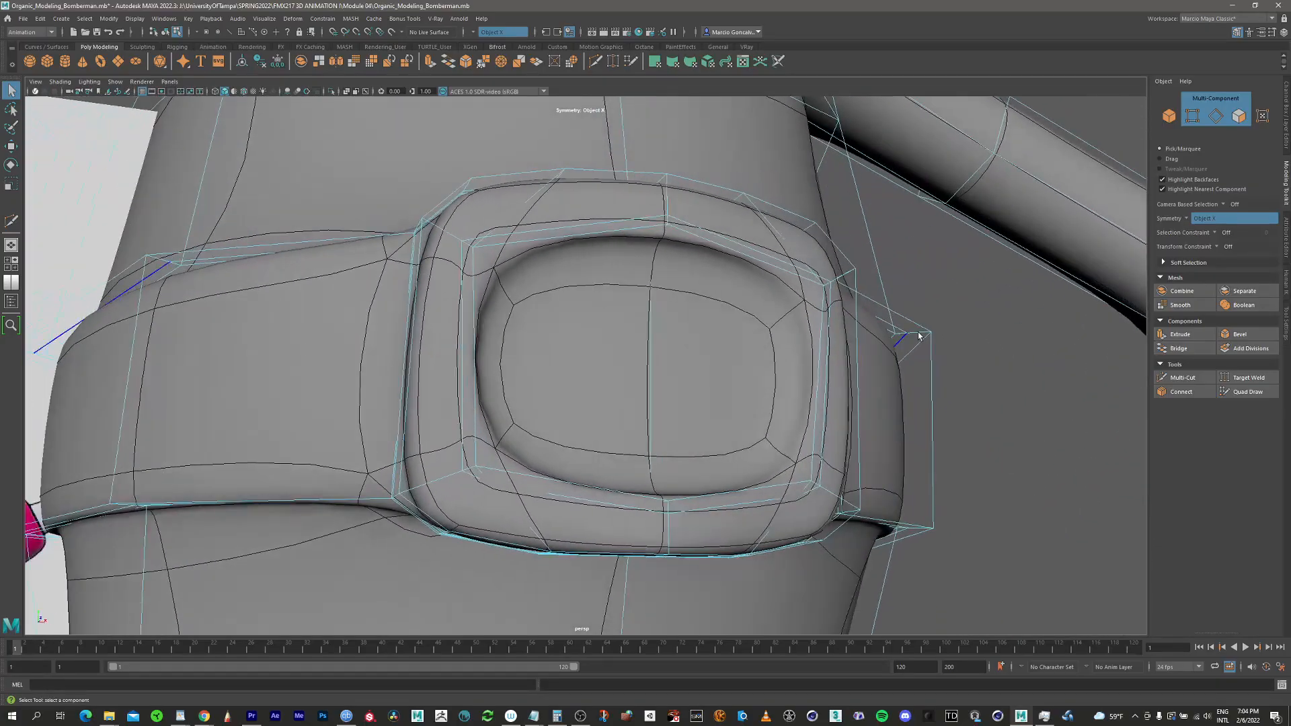
left_click(1192, 378)
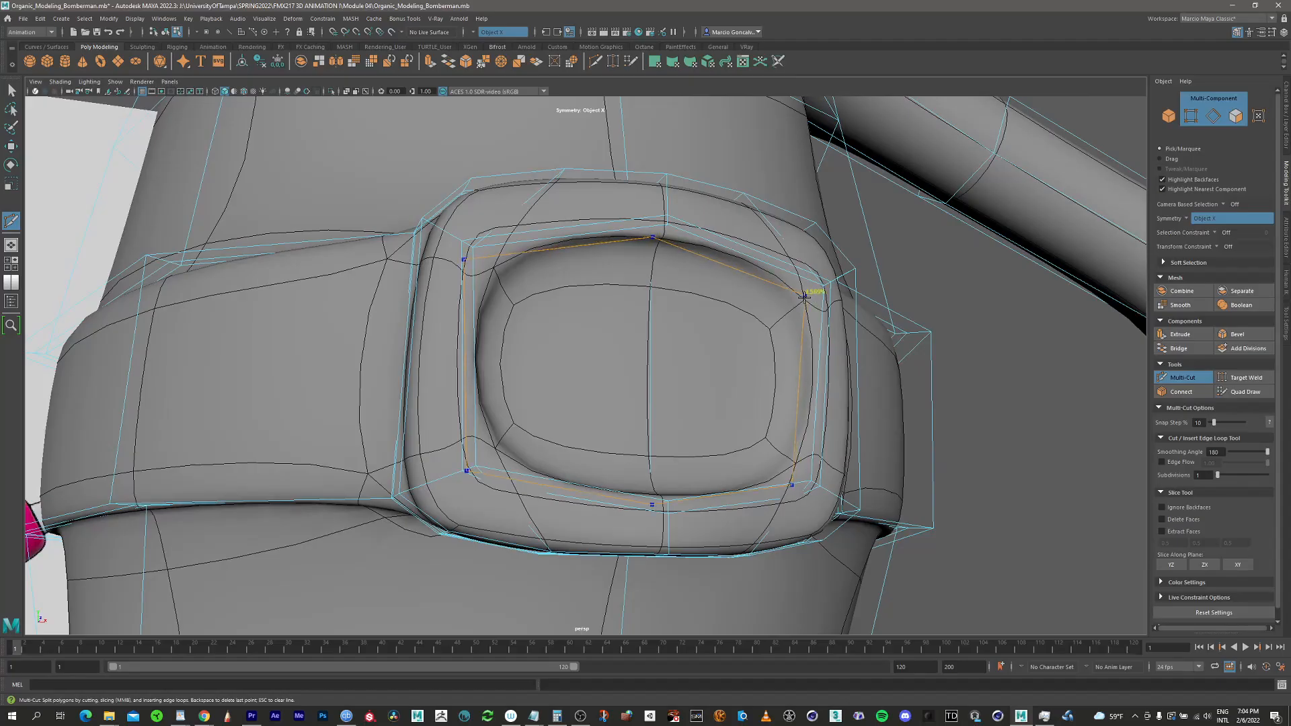
left_click(805, 296, "ctrl")
Insert an edge loop around the buckle's outer side wall to firm up the thickness of its frame
mouse_move(780, 347)
left_mouse_down("alt")
mouse_move(705, 370)
mouse_move(739, 332)
mouse_move(489, 345)
left_mouse_up("alt")
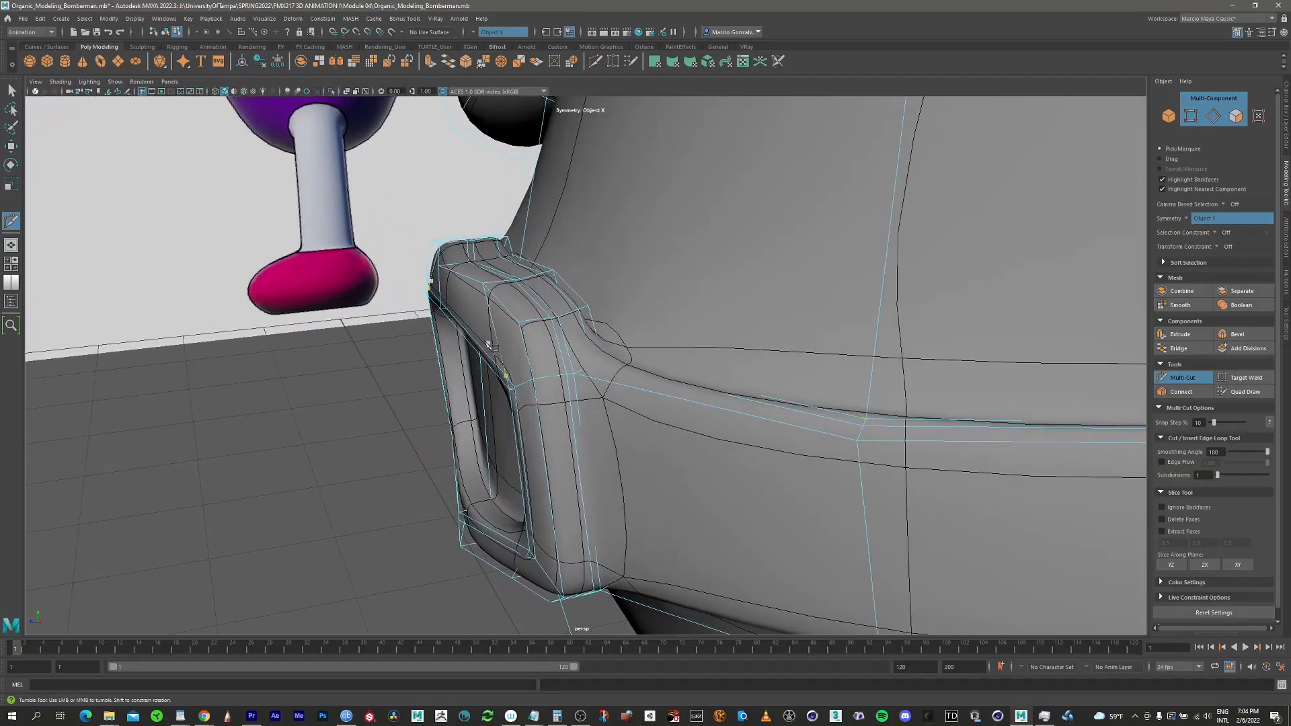
left_click(537, 376, "ctrl")
left_click_drag(514, 363, 616, 305, "alt")
right_click_drag(616, 305, 620, 265, "alt")
middle_click_drag(619, 265, 596, 271, "alt")
left_click_drag(596, 270, 525, 393, "alt")
right_click_drag(520, 316, 524, 320, "alt")
middle_click_drag(527, 324, 570, 254, "alt")
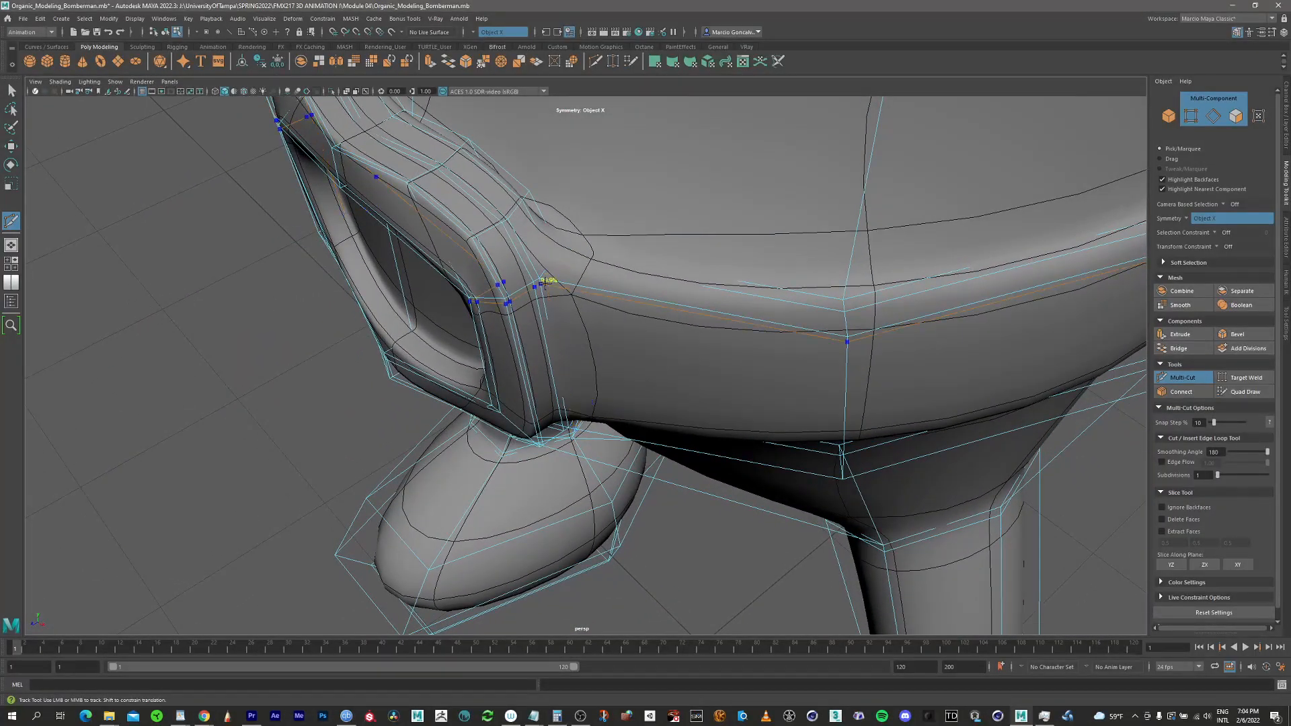
key("Return")
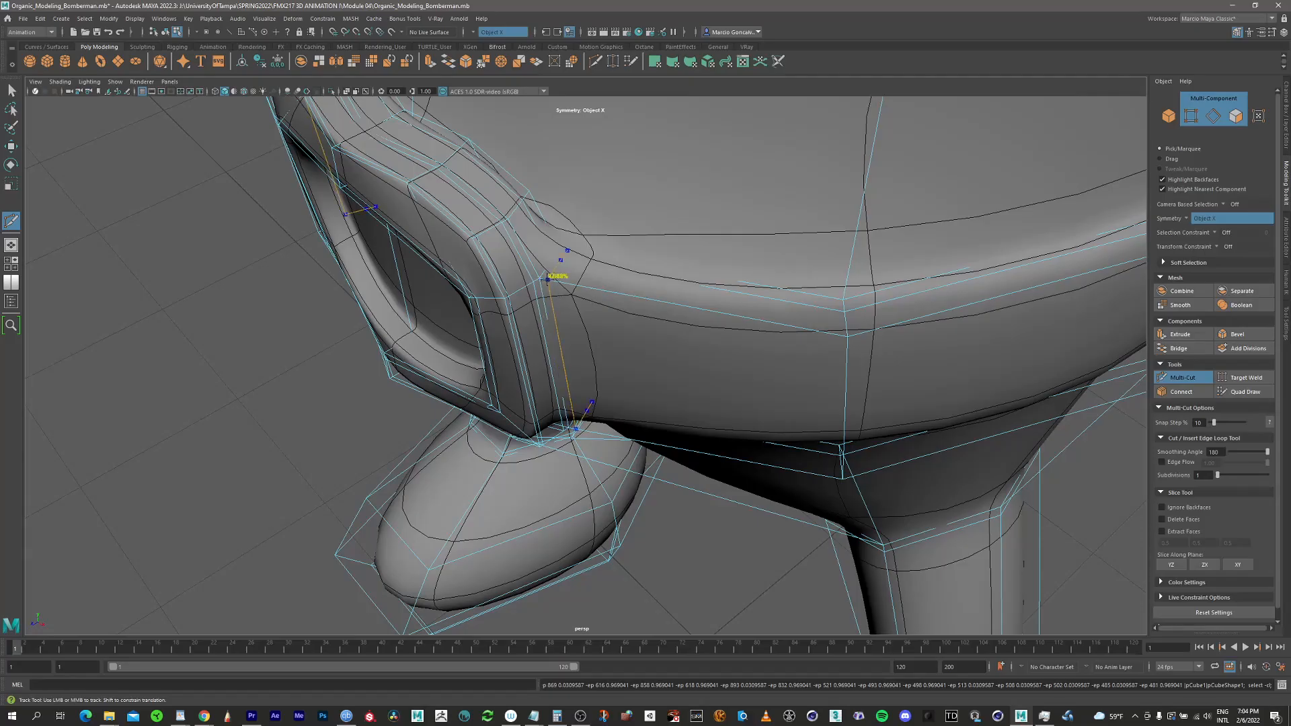
Insert an edge loop across the belt directly beside the buckle to sharpen where they meet
left_click(548, 277, "ctrl")
left_click_drag(560, 284, 579, 265, "alt")
middle_click_drag(579, 266, 694, 232, "alt")
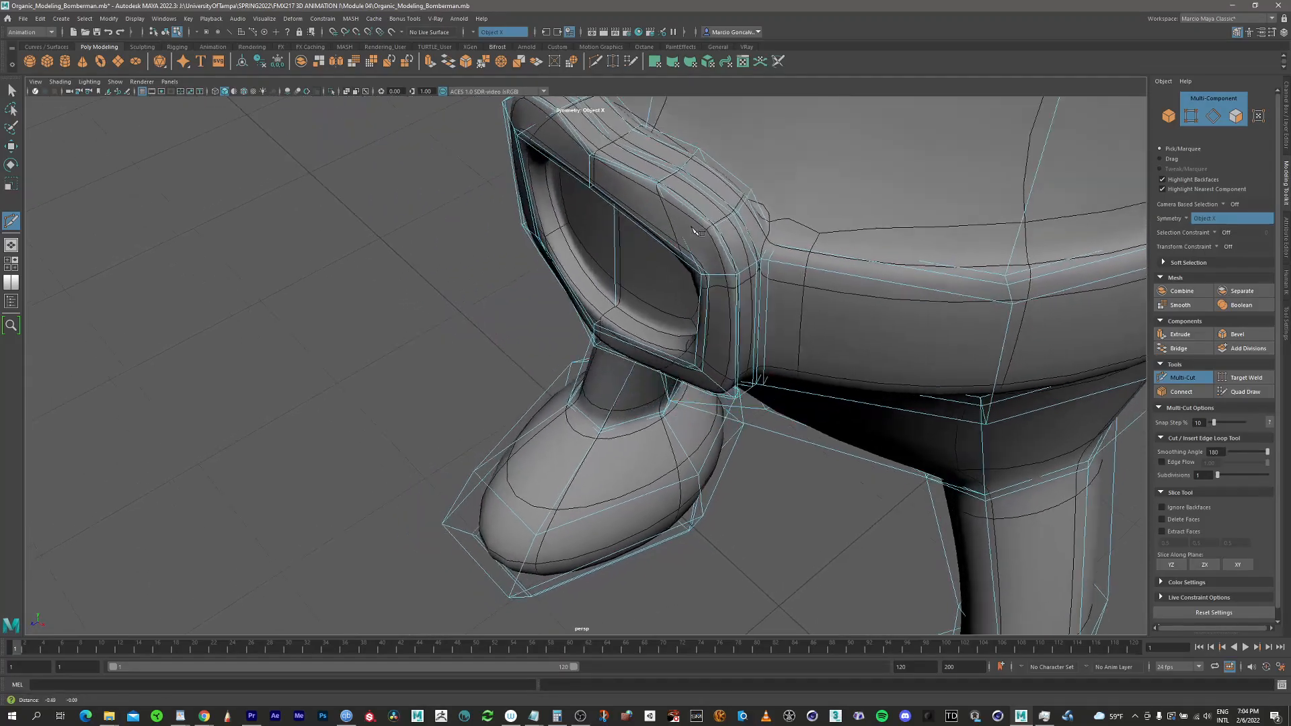
Examine the belt, buckle, legs and torso in the full smooth preview to judge how well their shapes hold
left_click_drag(694, 232, 628, 249, "alt")
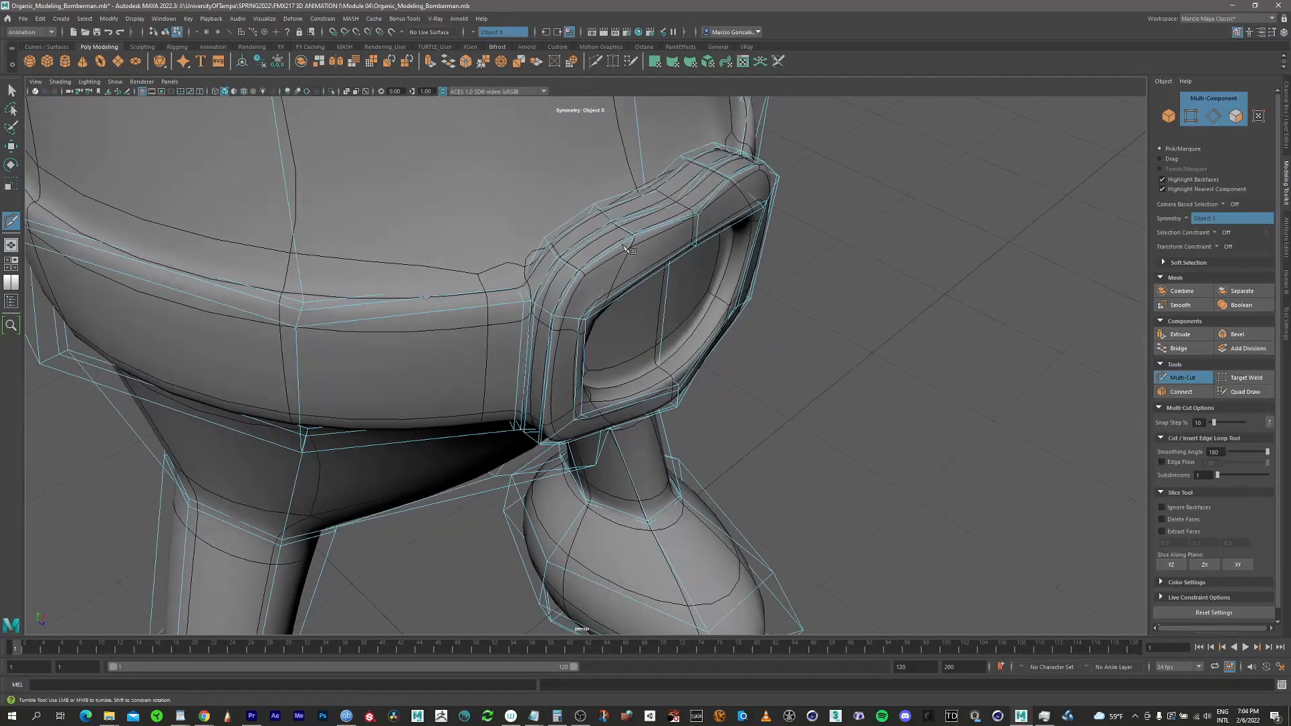
right_click_drag(625, 248, 539, 246, "alt")
middle_click_drag(539, 247, 530, 320, "alt")
left_click_drag(645, 336, 563, 323, "alt")
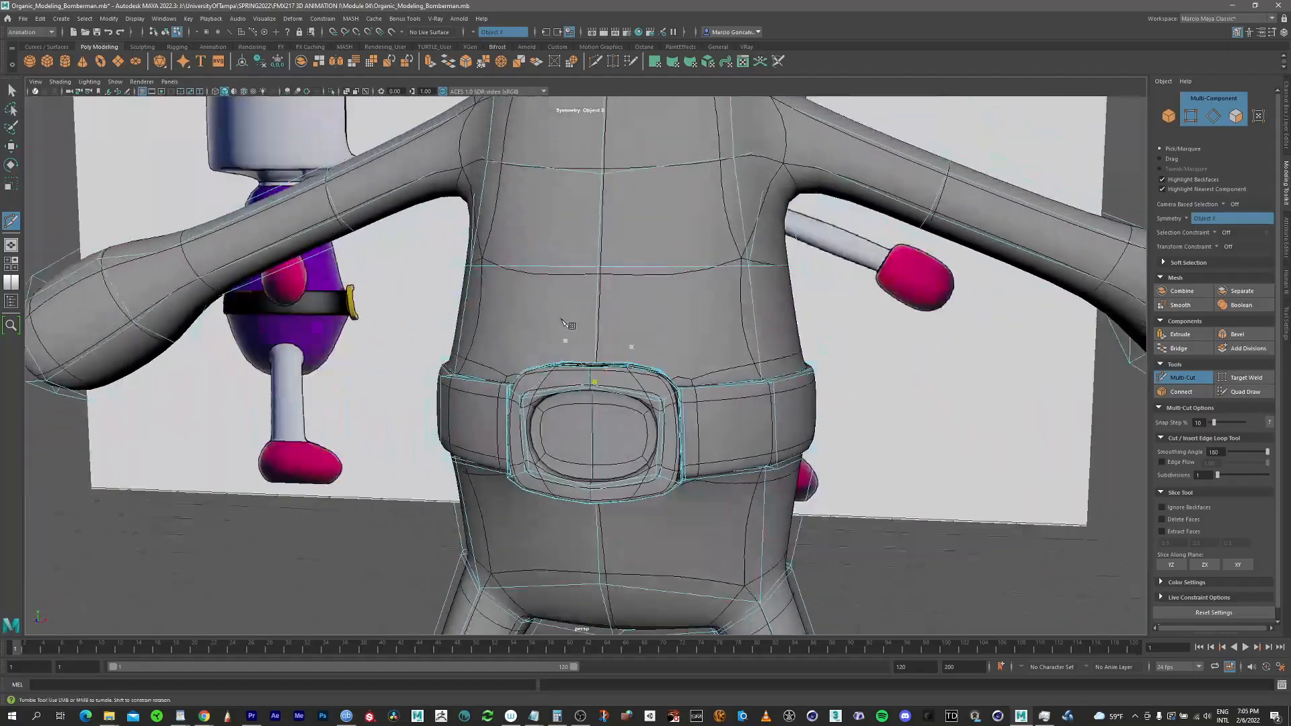
key("3")
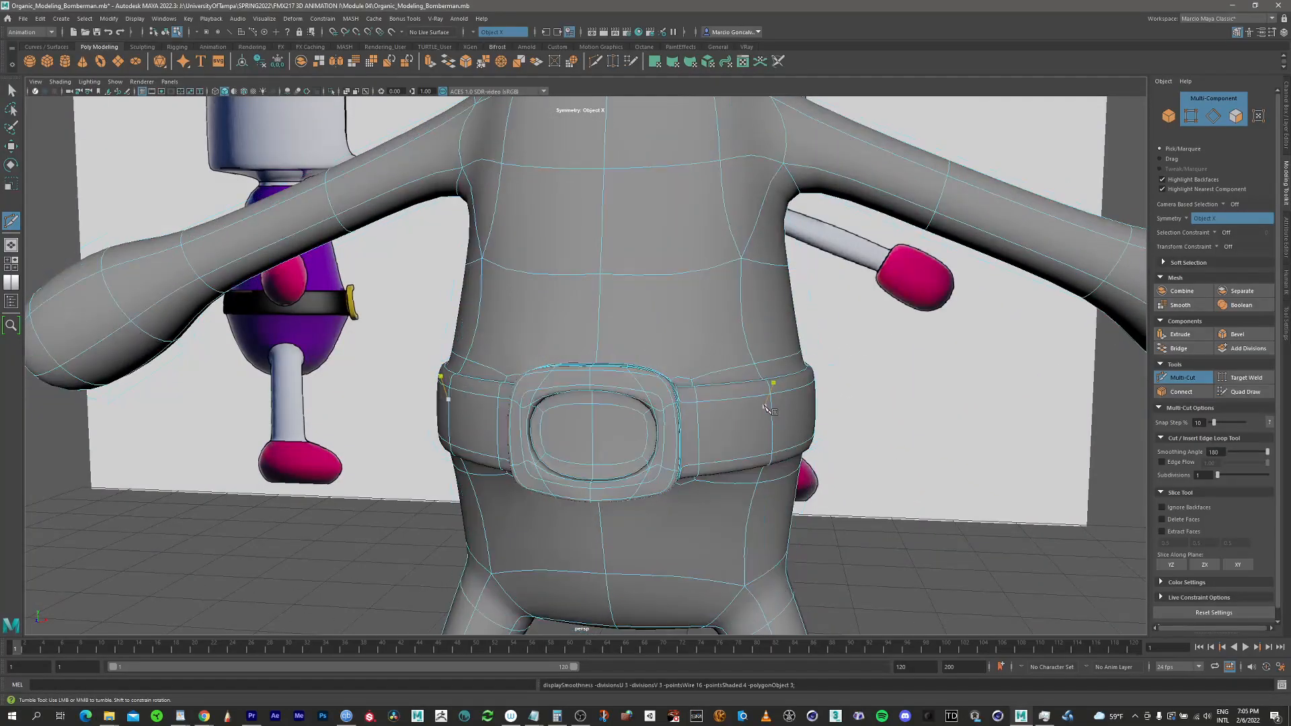
right_click_drag(767, 398, 668, 390, "alt")
left_click_drag(726, 394, 639, 399, "alt")
middle_click_drag(652, 399, 679, 184, "alt")
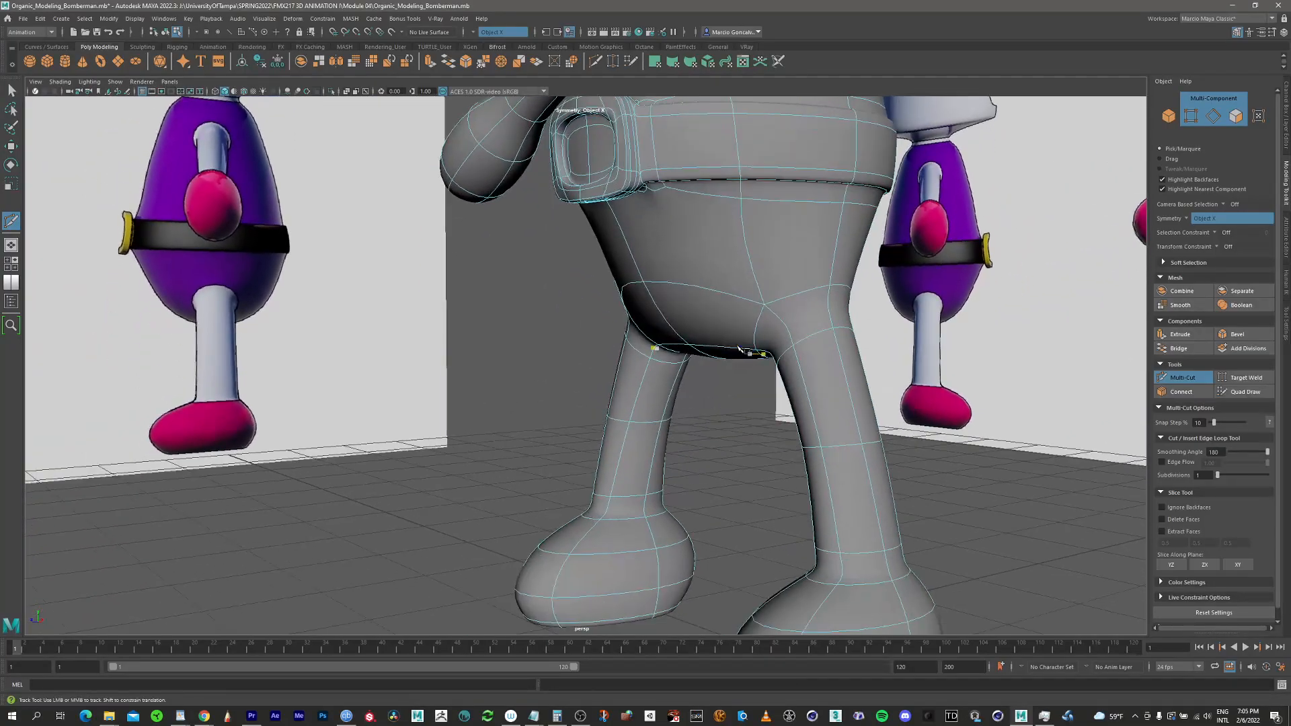
left_click_drag(744, 346, 783, 322, "alt")
middle_click_drag(736, 278, 636, 527, "alt")
middle_click_drag(649, 336, 708, 434, "alt")
Return to the cage-plus-smooth display and insert an edge loop around the arms where they join the shoulders
key("2")
right_click_drag(684, 351, 615, 347, "alt")
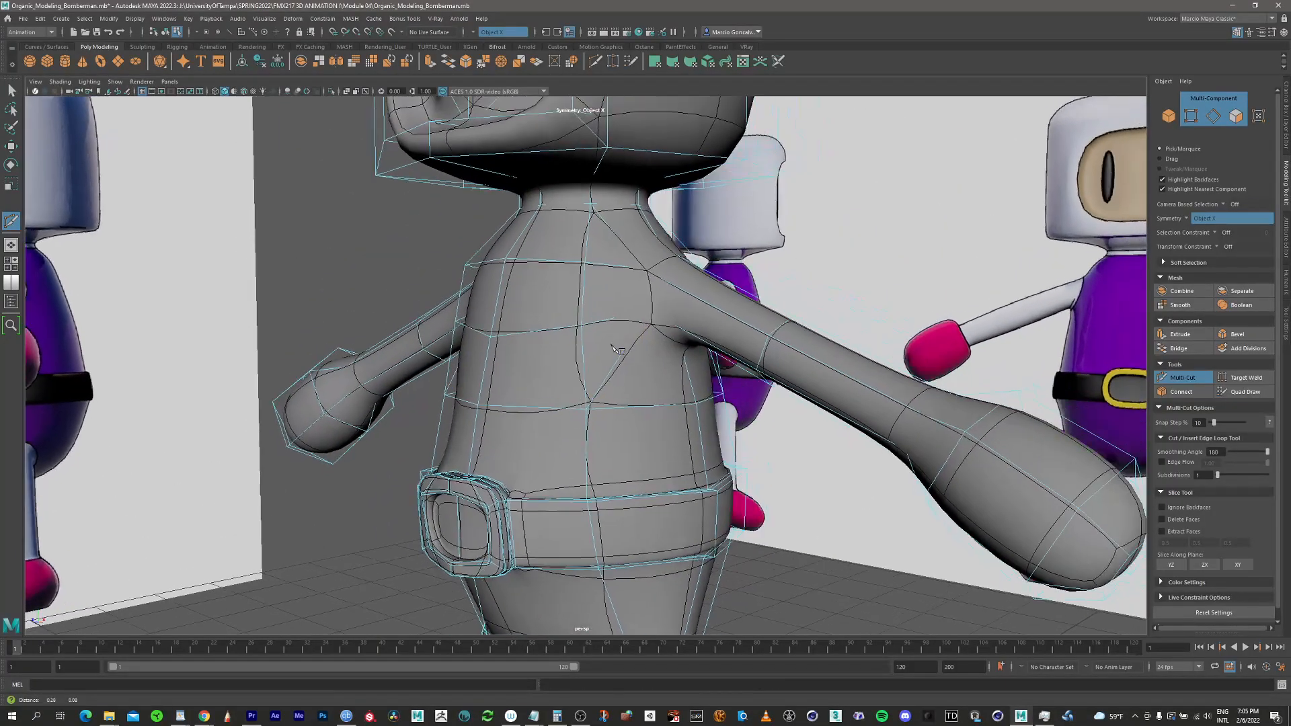
middle_click_drag(615, 347, 586, 355, "alt")
left_click_drag(511, 323, 636, 279, "alt")
right_click_drag(635, 279, 1002, 152, "alt")
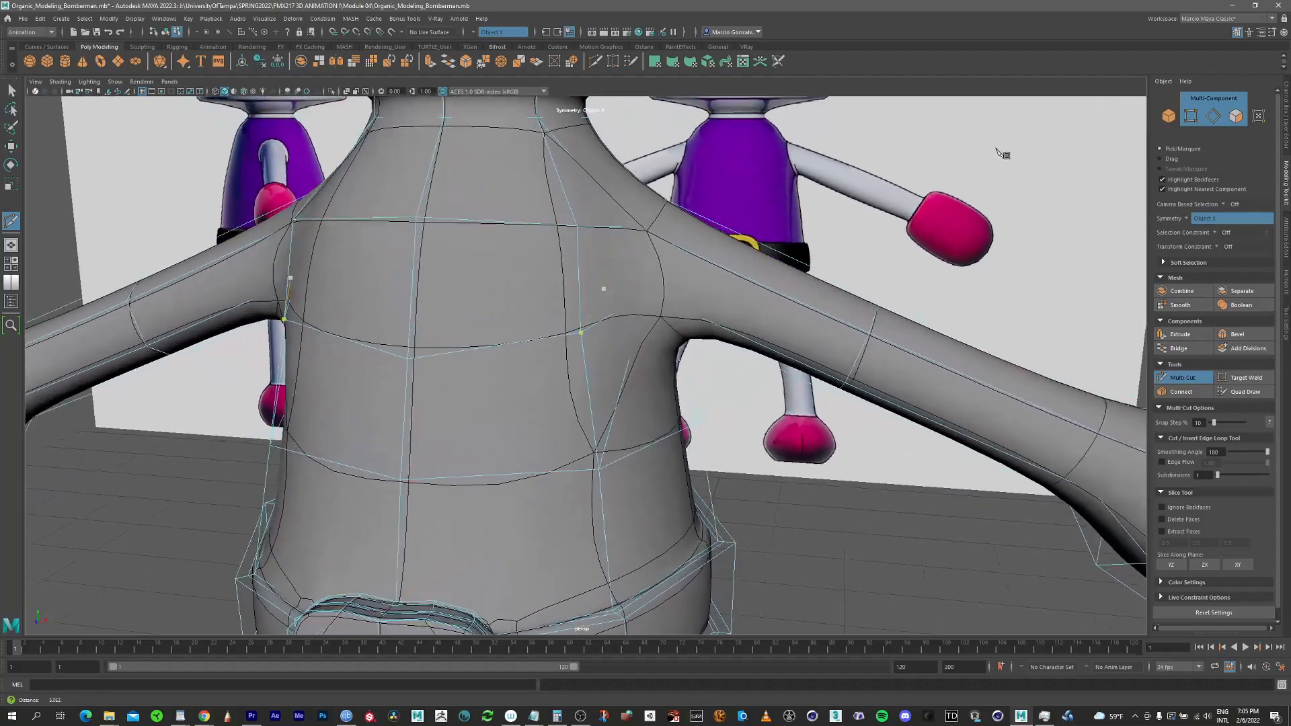
middle_click_drag(740, 189, 730, 249, "alt")
left_click_drag(723, 248, 614, 316, "alt")
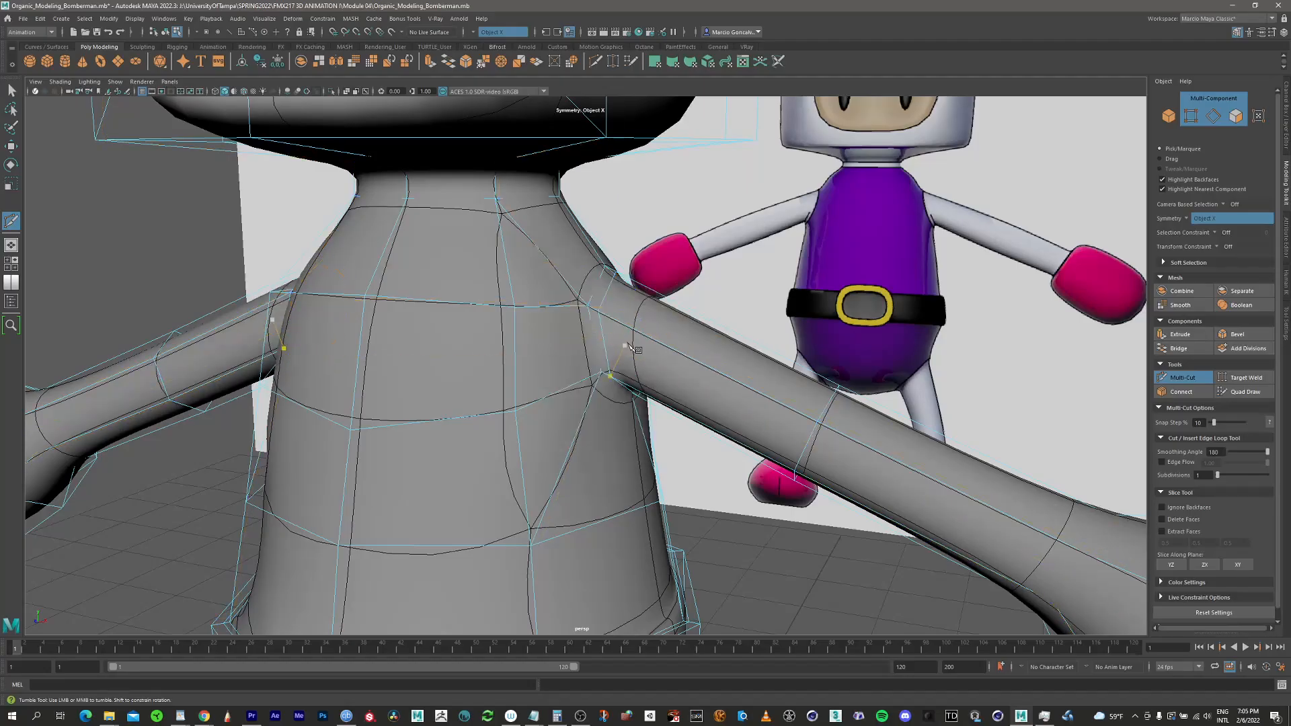
Insert an edge loop around the forearms just before the hands to define the wrists
left_click_drag(628, 344, 680, 338, "alt")
middle_click_drag(920, 392, 588, 283, "alt")
left_click_drag(649, 353, 666, 376, "alt")
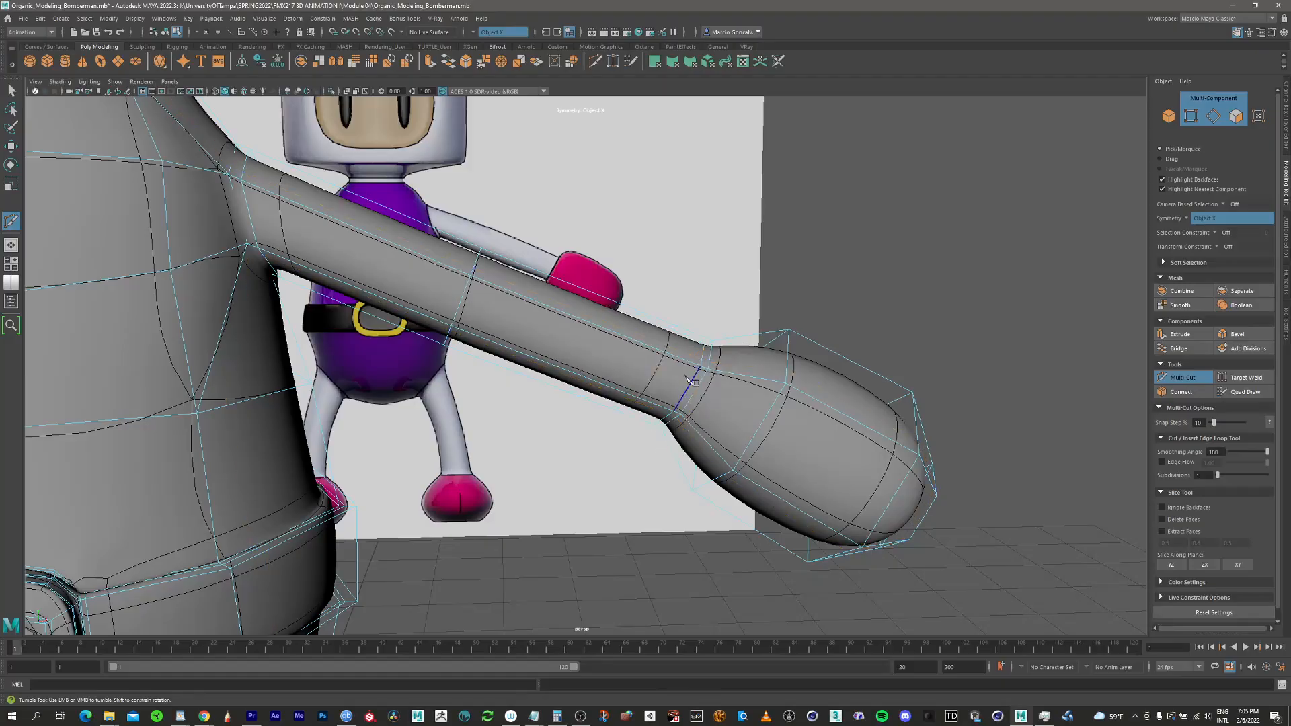
Undo the last neck cut and insert an edge loop around the top of the neck, just beneath the head
left_click_drag(691, 381, 634, 430, "alt")
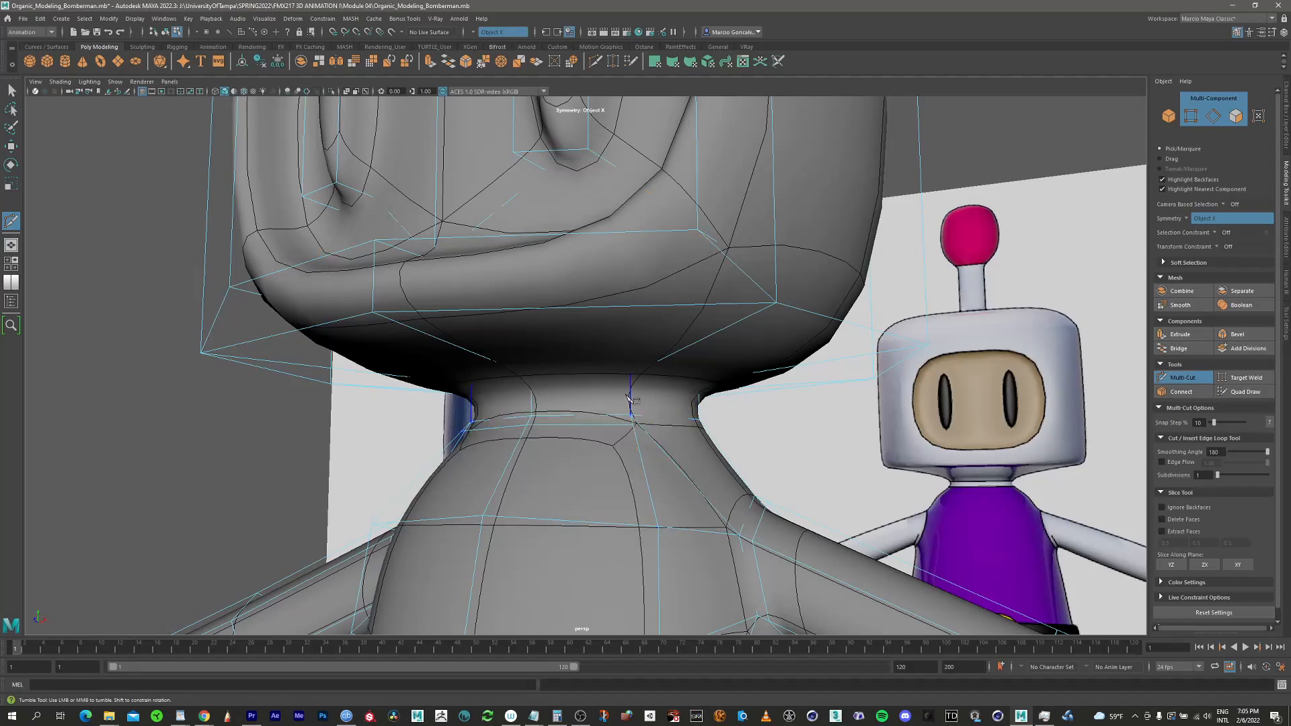
left_click_drag(629, 389, 630, 447, "alt")
key("ctrl+z")
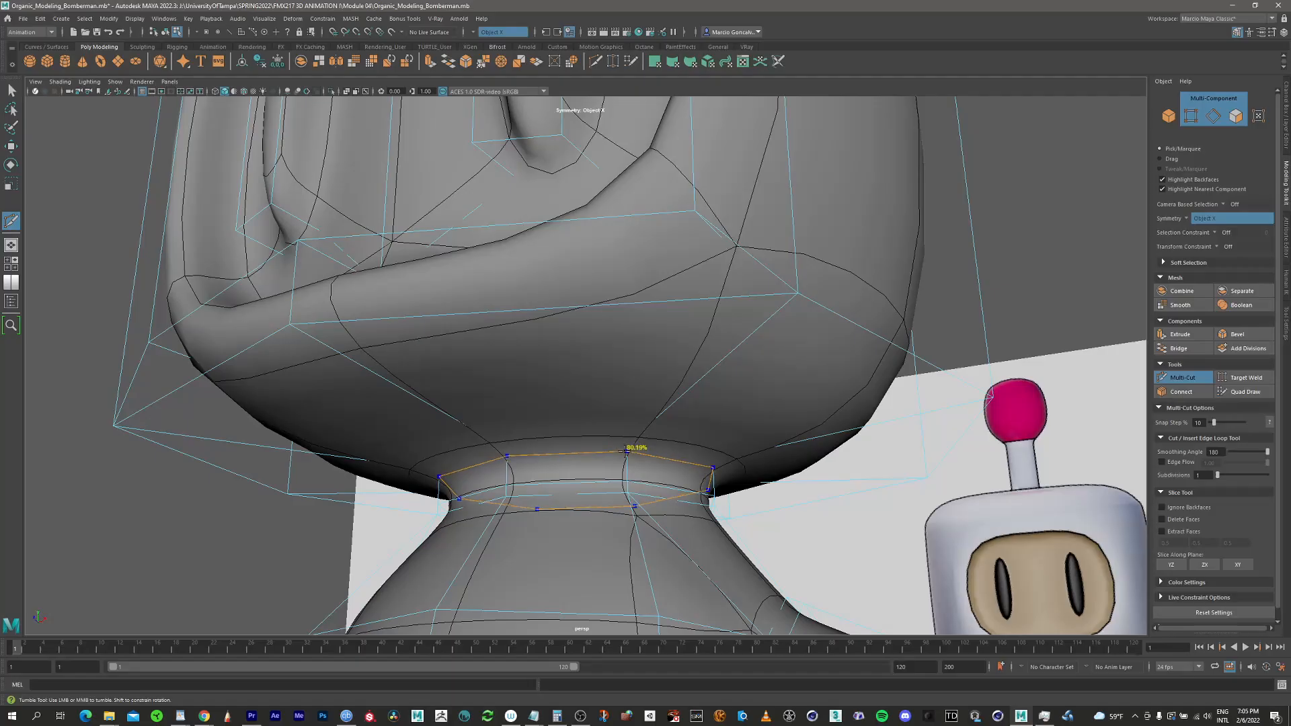
left_click(627, 452, "ctrl")
left_click_drag(628, 374, 596, 308, "alt")
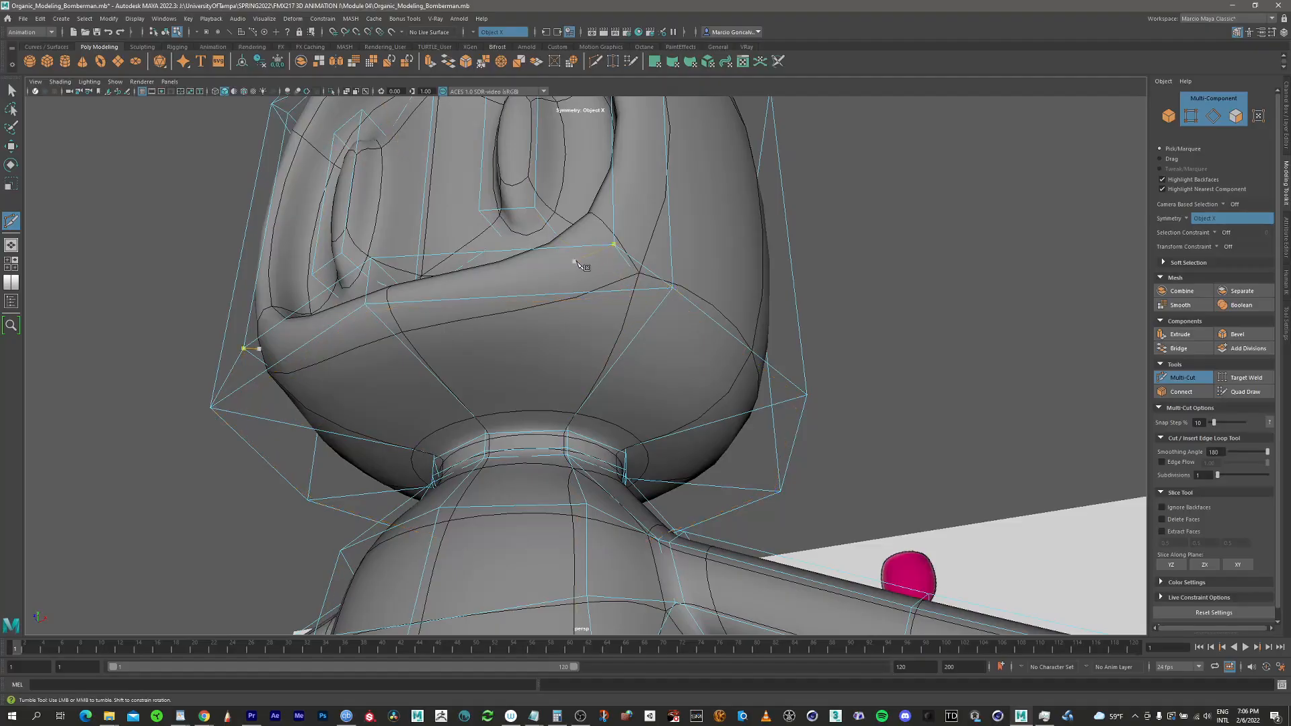
Insert an edge loop around the lower part of the head to square off its underside, undoing a misplaced attempt
left_click_drag(580, 268, 562, 317, "alt")
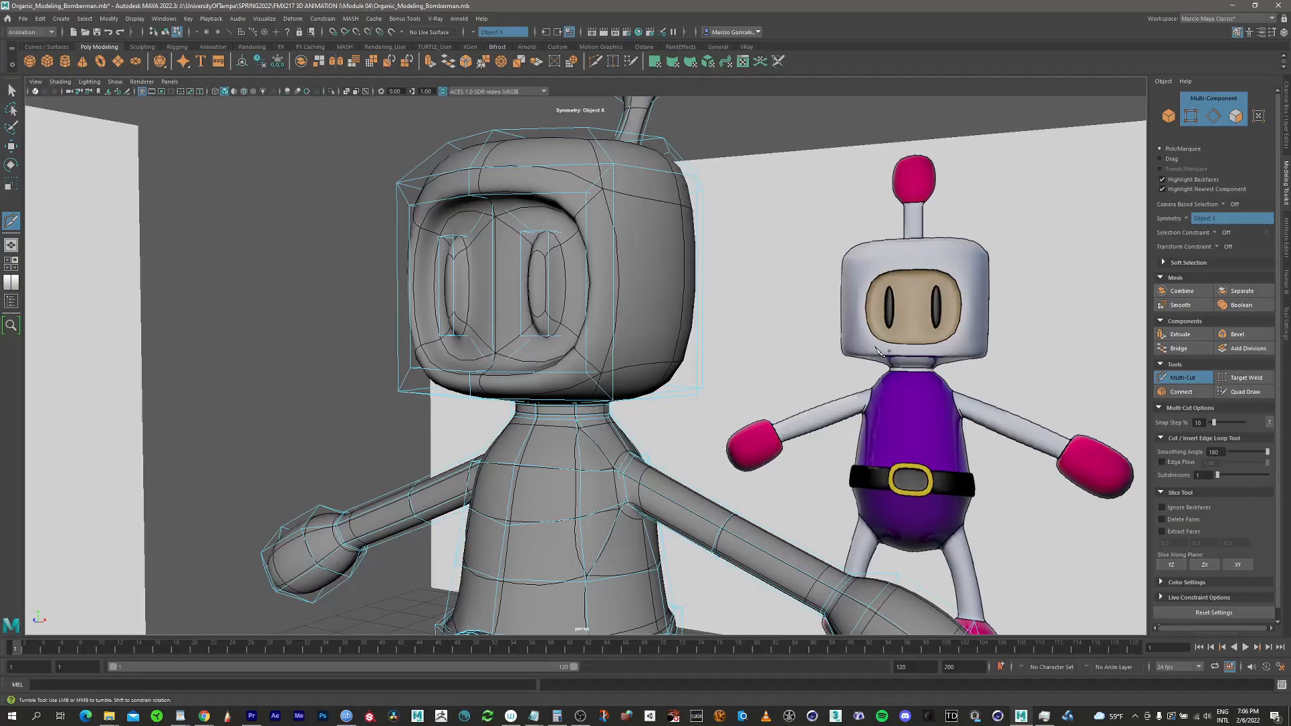
middle_click_drag(553, 378, 617, 374, "alt")
left_click_drag(610, 374, 595, 323, "alt")
right_click_drag(608, 375, 831, 304, "alt")
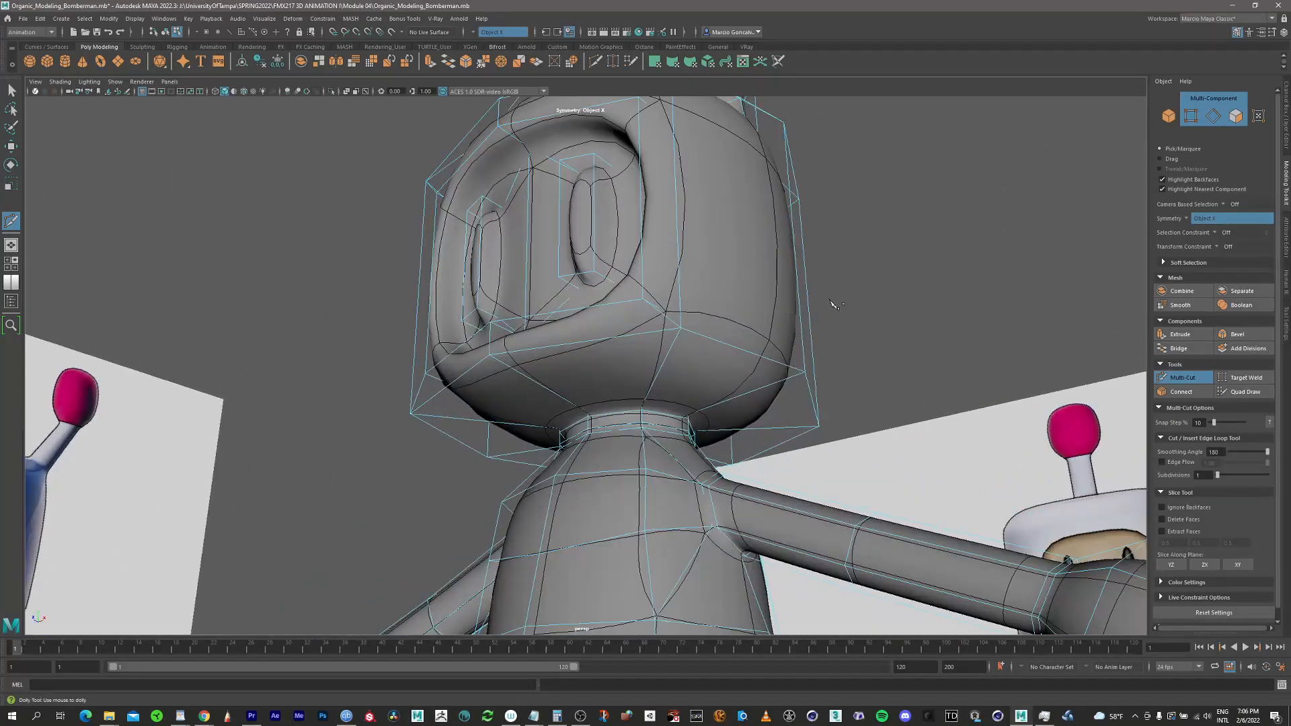
left_click(677, 332)
right_click_drag(701, 270, 662, 259, "alt")
key("ctrl+z")
left_click_drag(632, 192, 668, 239, "alt")
middle_click_drag(668, 285, 666, 301, "alt")
left_click_drag(668, 303, 615, 359, "alt")
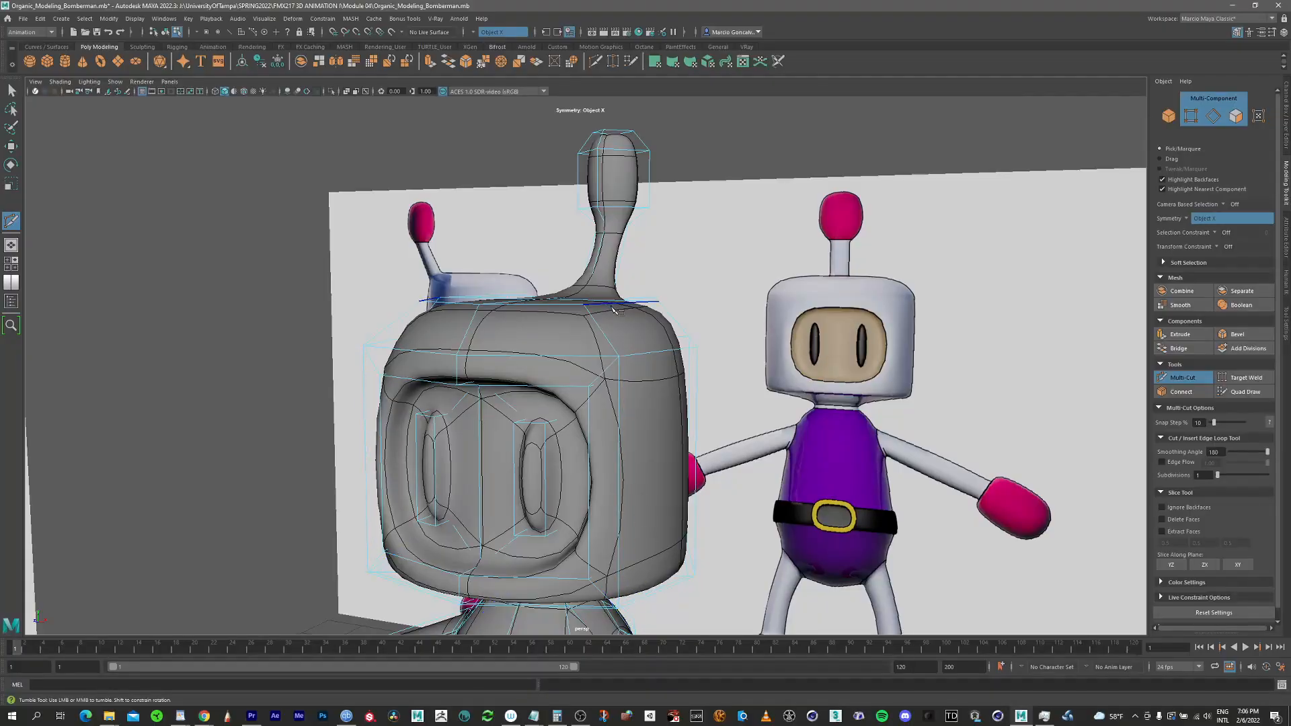
Insert an edge loop around the head just below its upper edge to tighten the crown's curve
left_click_drag(602, 316, 572, 367, "alt")
right_click_drag(571, 367, 717, 310, "alt")
left_click_drag(717, 309, 599, 373, "alt")
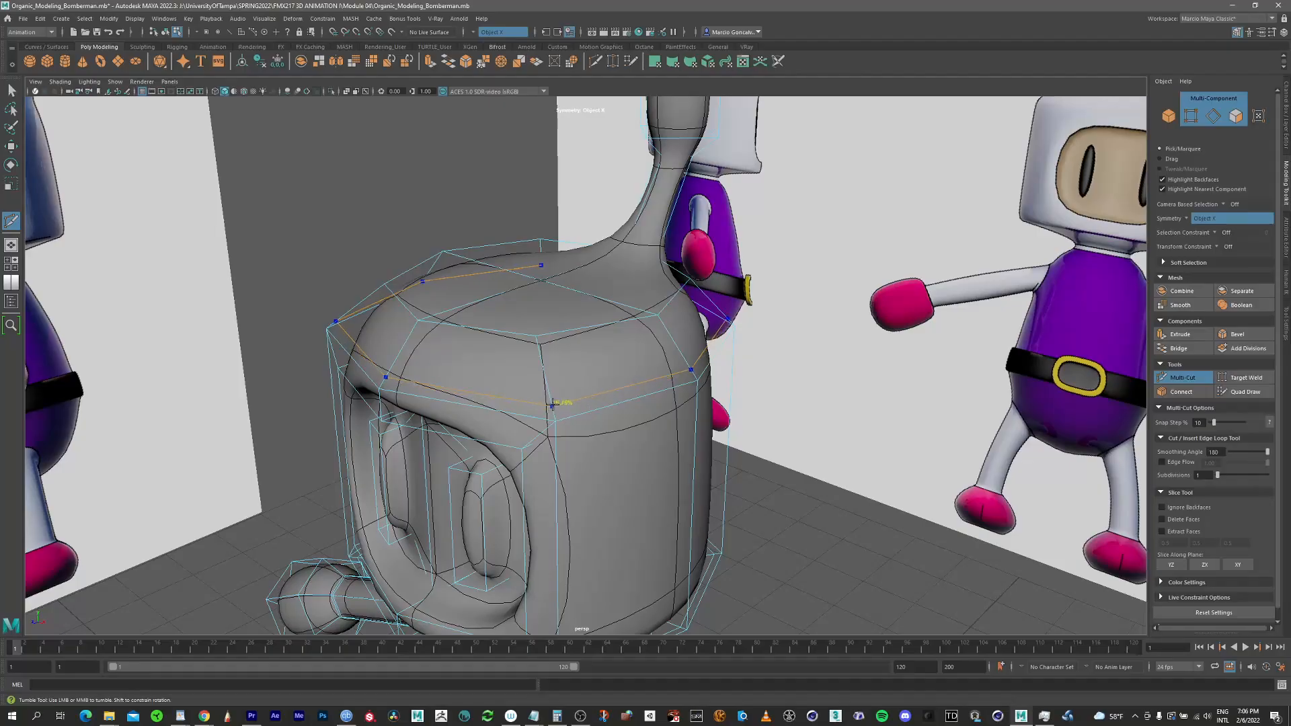
left_click(549, 393, "ctrl")
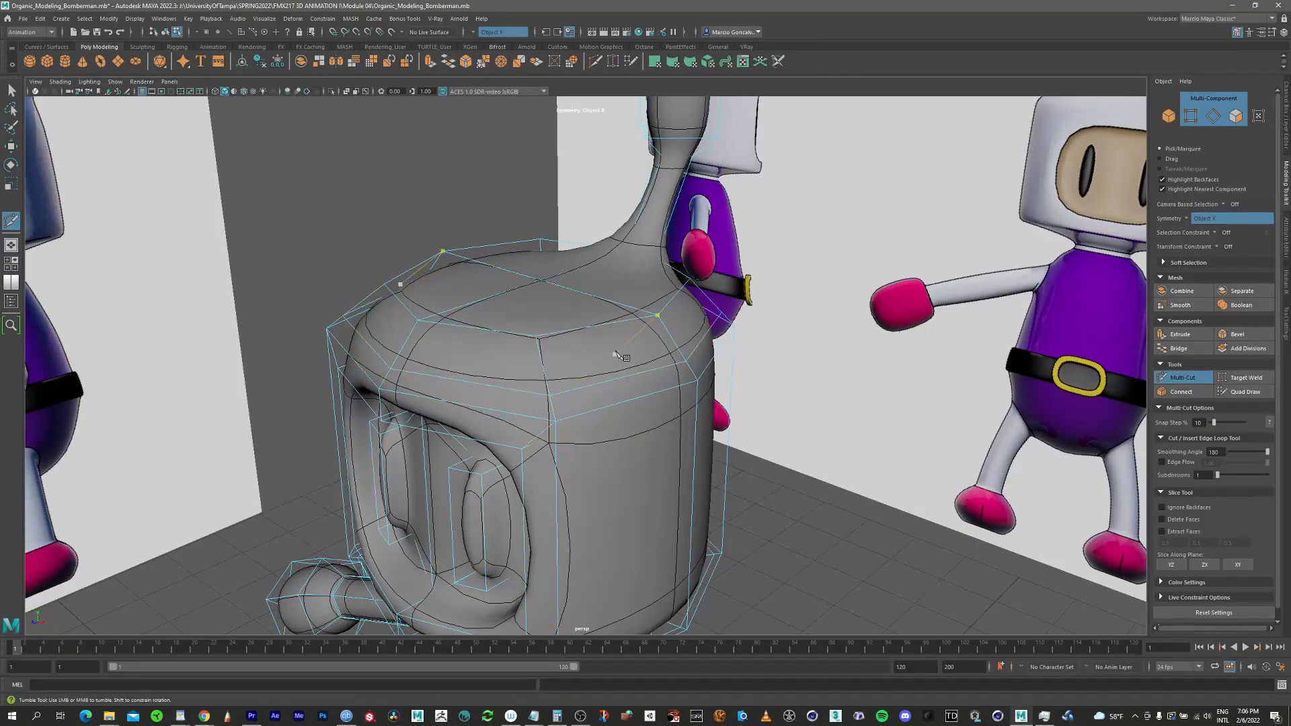
left_click_drag(582, 368, 622, 352, "alt")
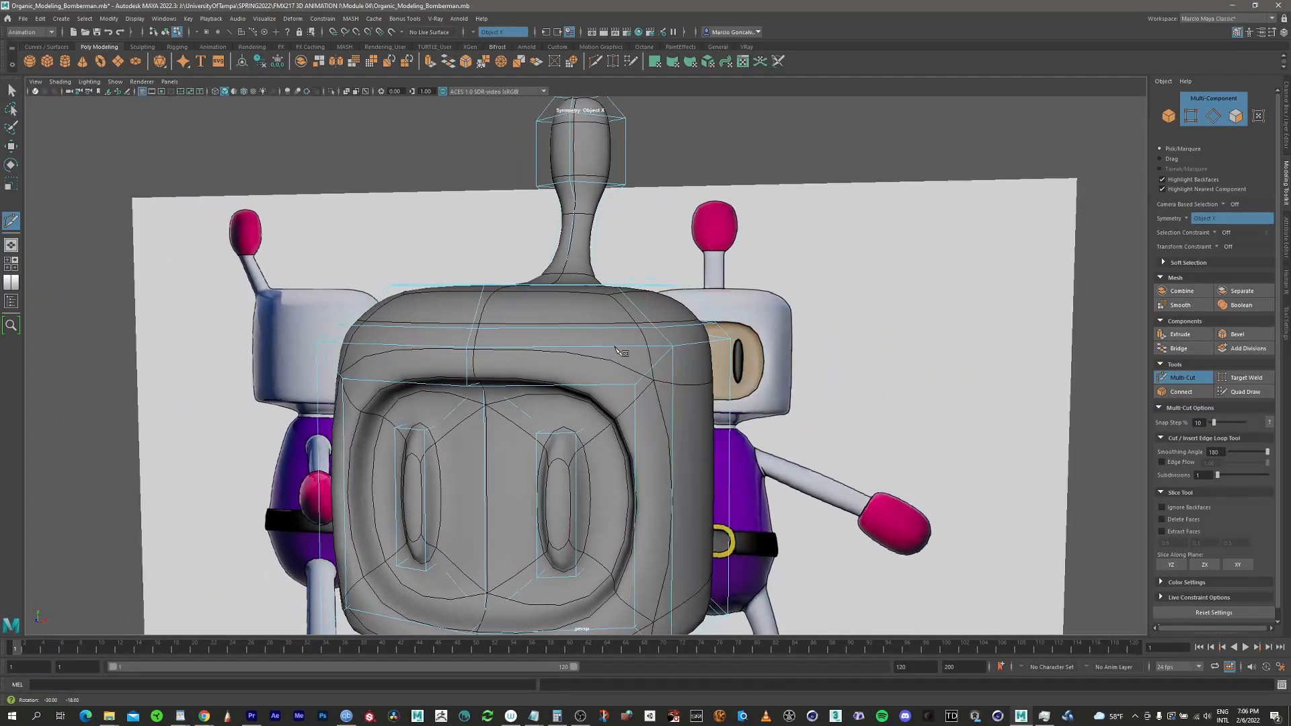
Insert supporting edge loops around the rim and the inner recess of the face opening
middle_click_drag(621, 349, 616, 229, "alt")
right_click_drag(616, 228, 602, 302, "alt")
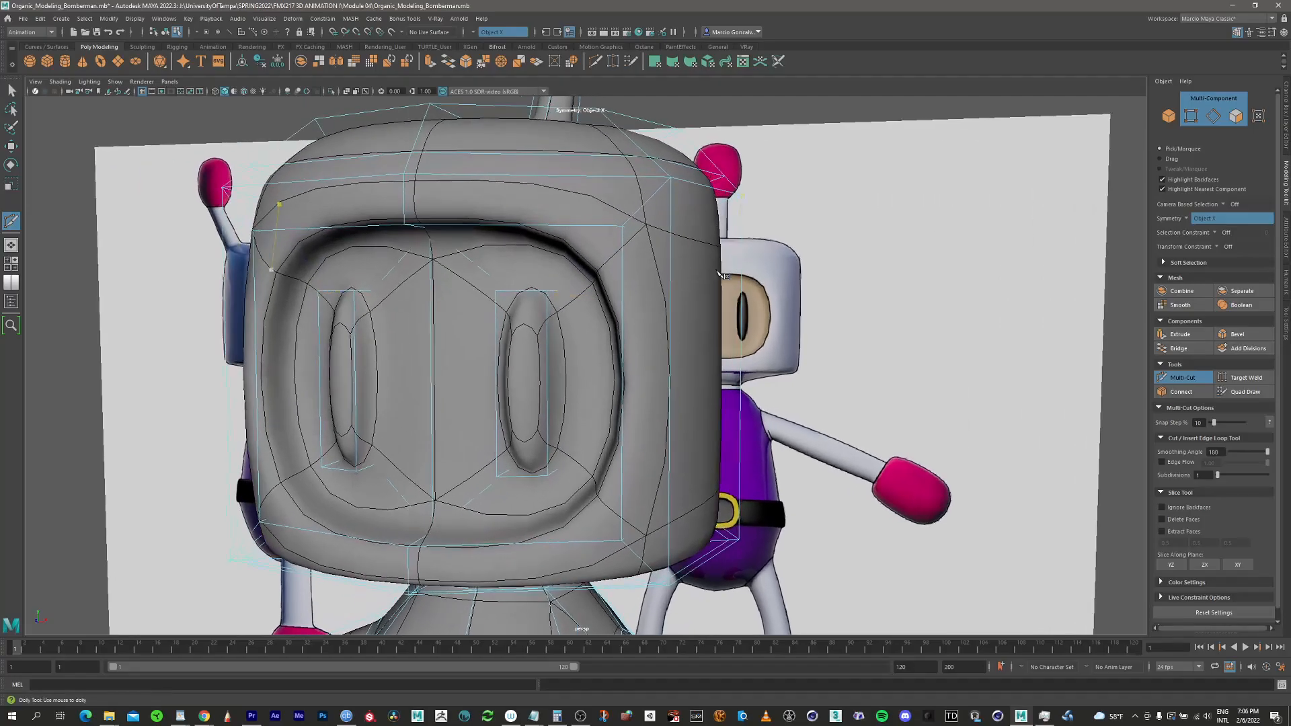
left_click_drag(617, 307, 672, 282, "alt")
left_click(602, 211)
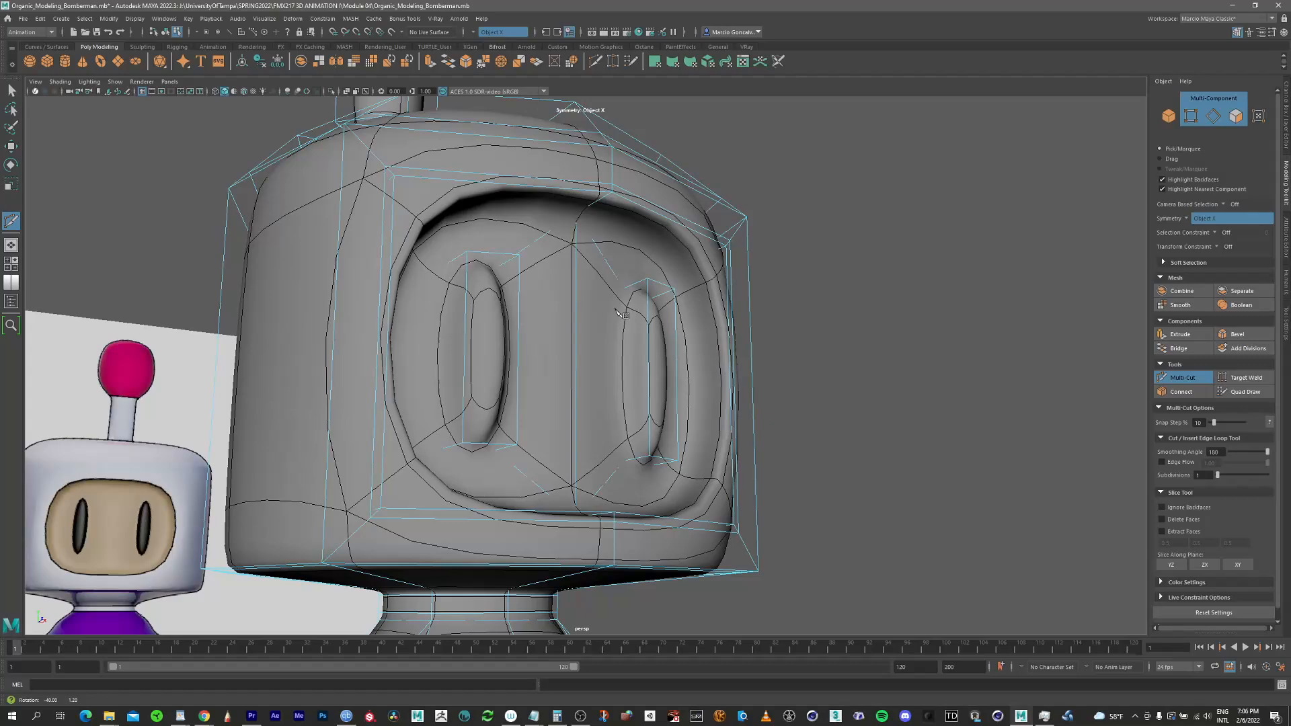
left_click(693, 259, "ctrl")
Undo the loop cut through the whole head and insert an edge loop around the side walls of each eye instead
left_click_drag(649, 284, 642, 254, "alt")
scroll(622, 271, "up", 3)
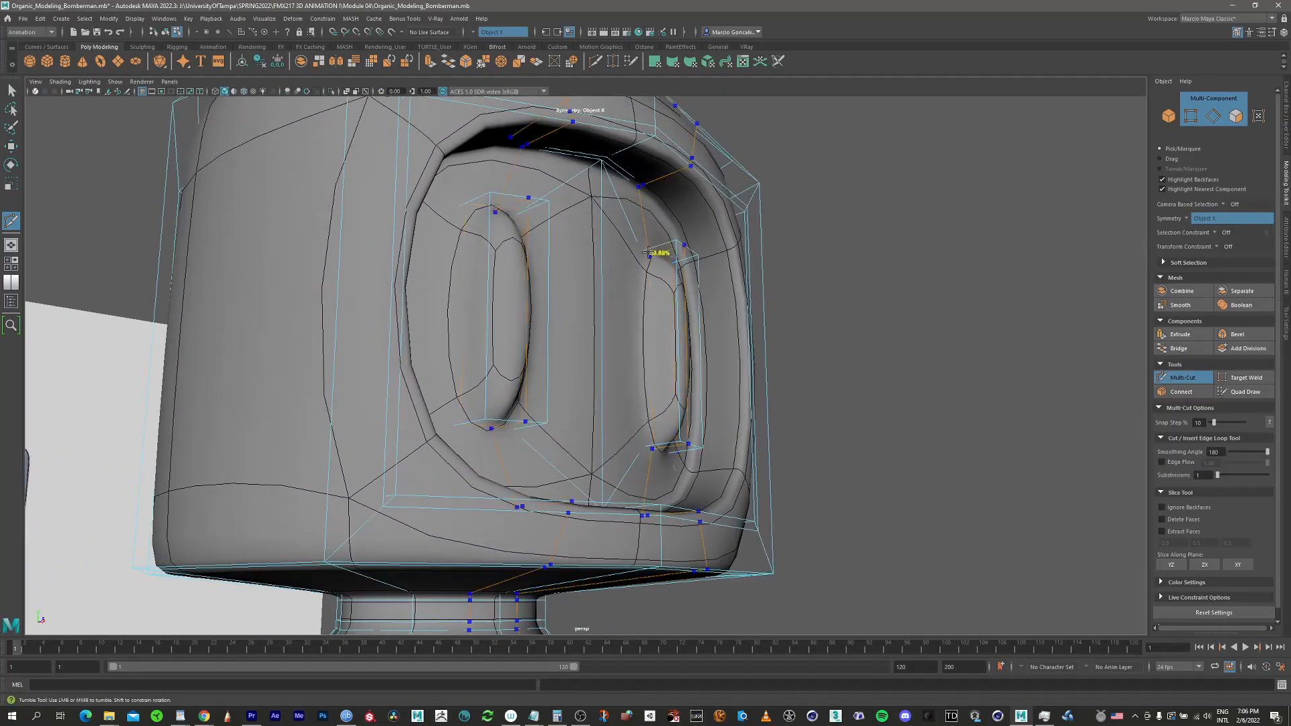
left_click(655, 252, "ctrl")
key("ctrl+z")
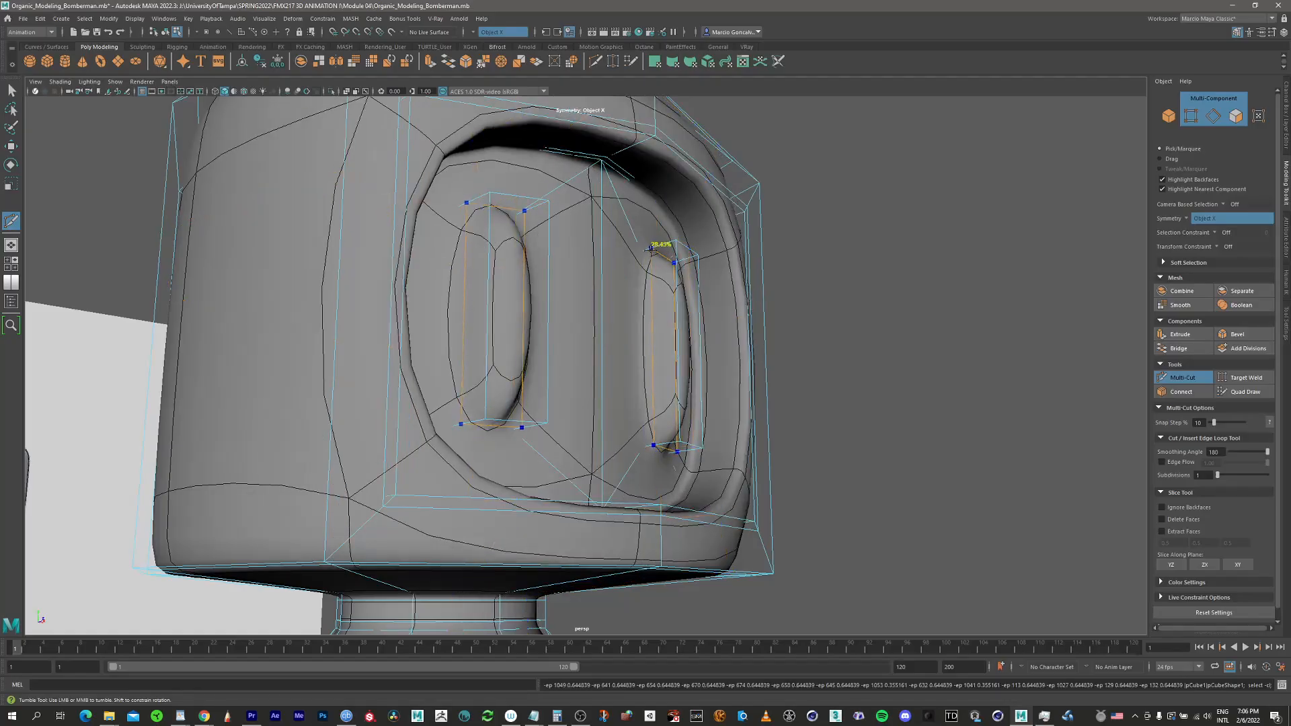
left_click(651, 250, "ctrl")
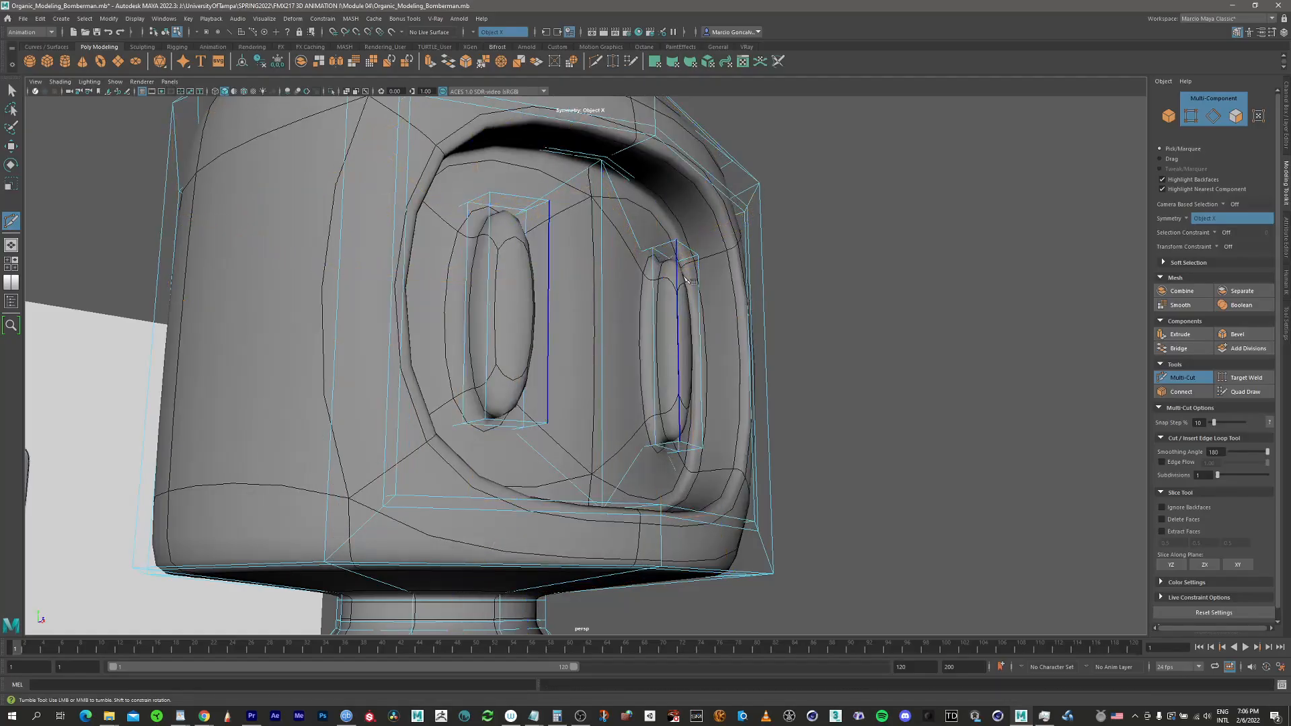
Insert an edge loop around the base of the antenna where it rises from the head
left_click_drag(679, 277, 563, 220, "alt")
middle_click_drag(563, 220, 381, 349, "alt")
right_click_drag(430, 296, 664, 262, "alt")
left_click_drag(469, 302, 544, 296, "alt")
middle_click_drag(508, 279, 429, 321, "alt")
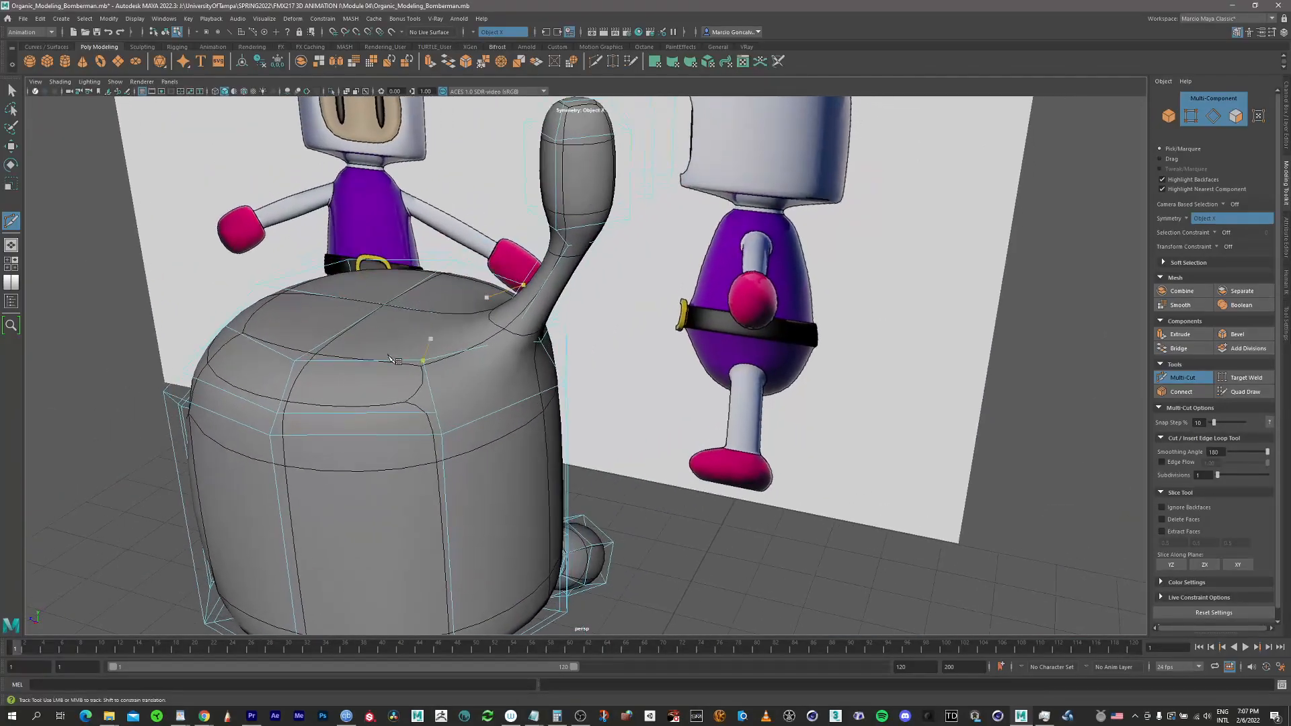
right_click_drag(429, 322, 533, 305, "alt")
left_click_drag(531, 303, 508, 294, "alt")
mouse_move(509, 294)
right_mouse_down("alt")
mouse_move(592, 306)
mouse_move(514, 279)
right_mouse_up("alt")
left_click(567, 340, "ctrl")
middle_click_drag(514, 277, 481, 366, "alt")
left_click_drag(541, 359, 507, 323, "alt")
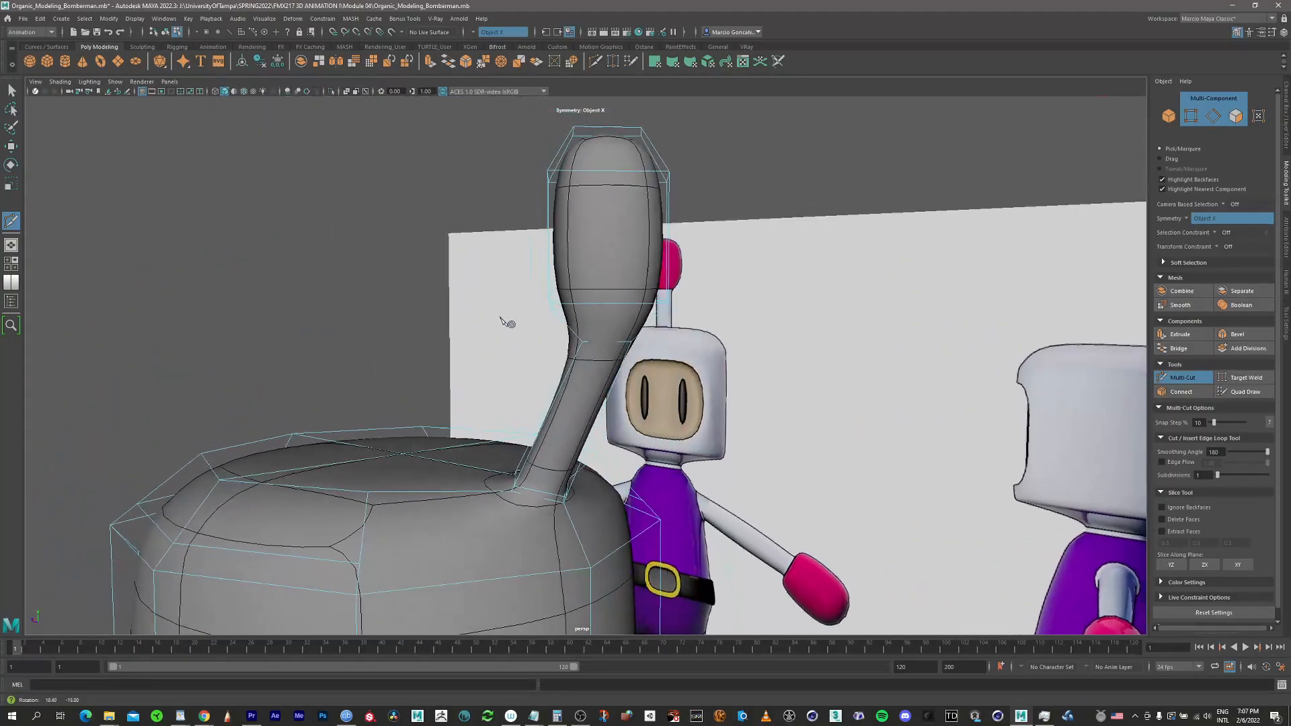
Insert an edge loop at the top of the antenna's stem, just below where it widens into the bulb
right_click_drag(507, 323, 531, 314, "alt")
middle_click_drag(530, 314, 491, 318, "alt")
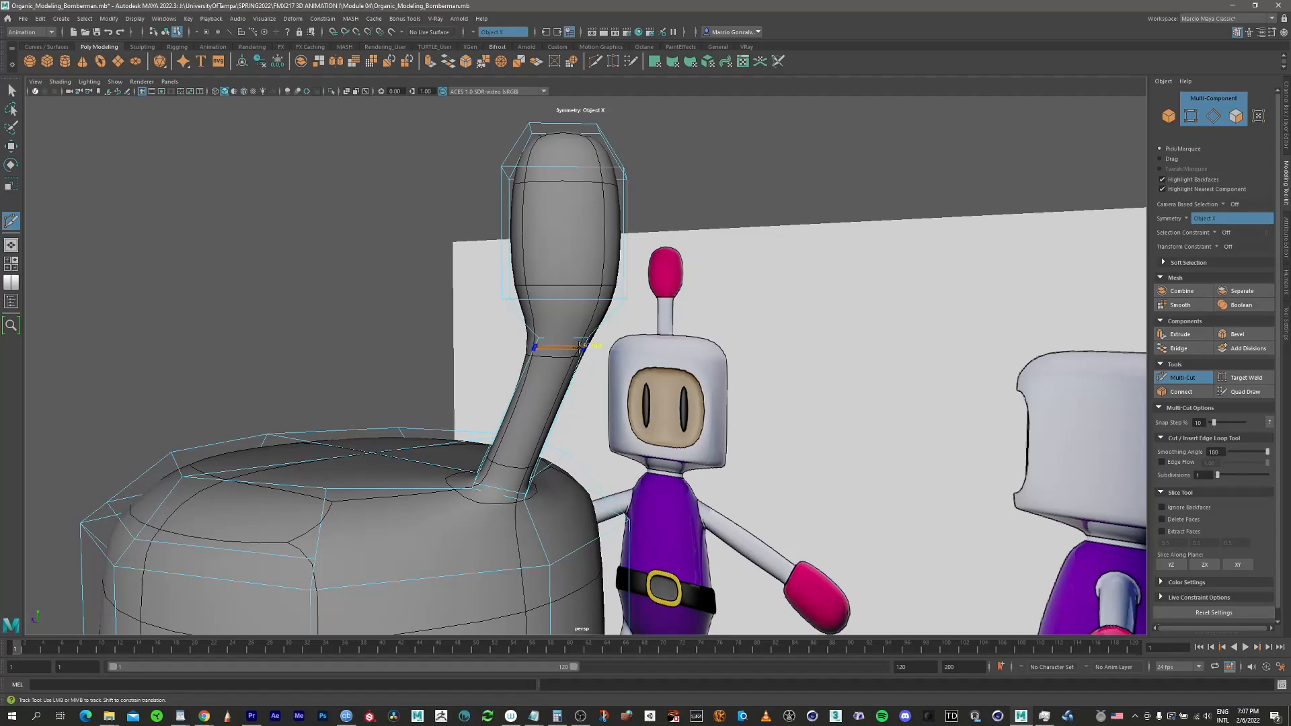
left_click(580, 348, "ctrl")
right_click_drag(605, 325, 398, 301, "alt")
left_click_drag(564, 444, 469, 486, "alt")
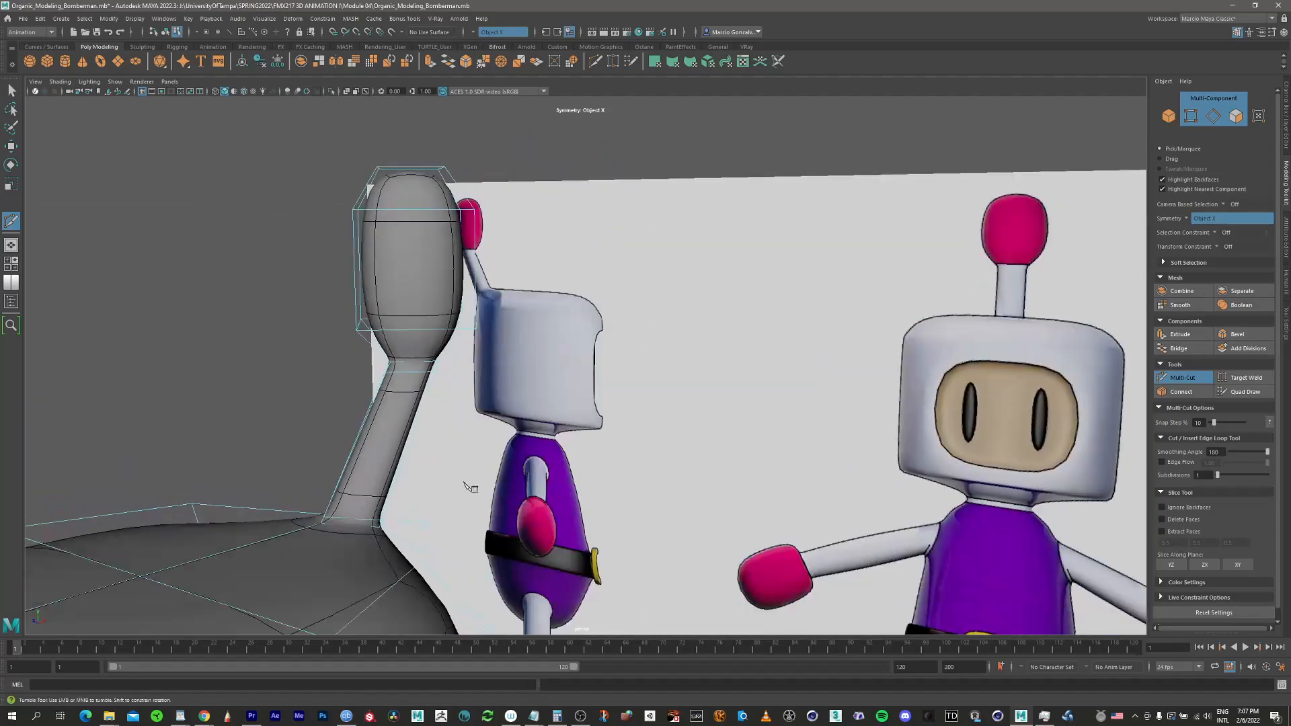
middle_click_drag(310, 531, 425, 372, "alt")
key("a")
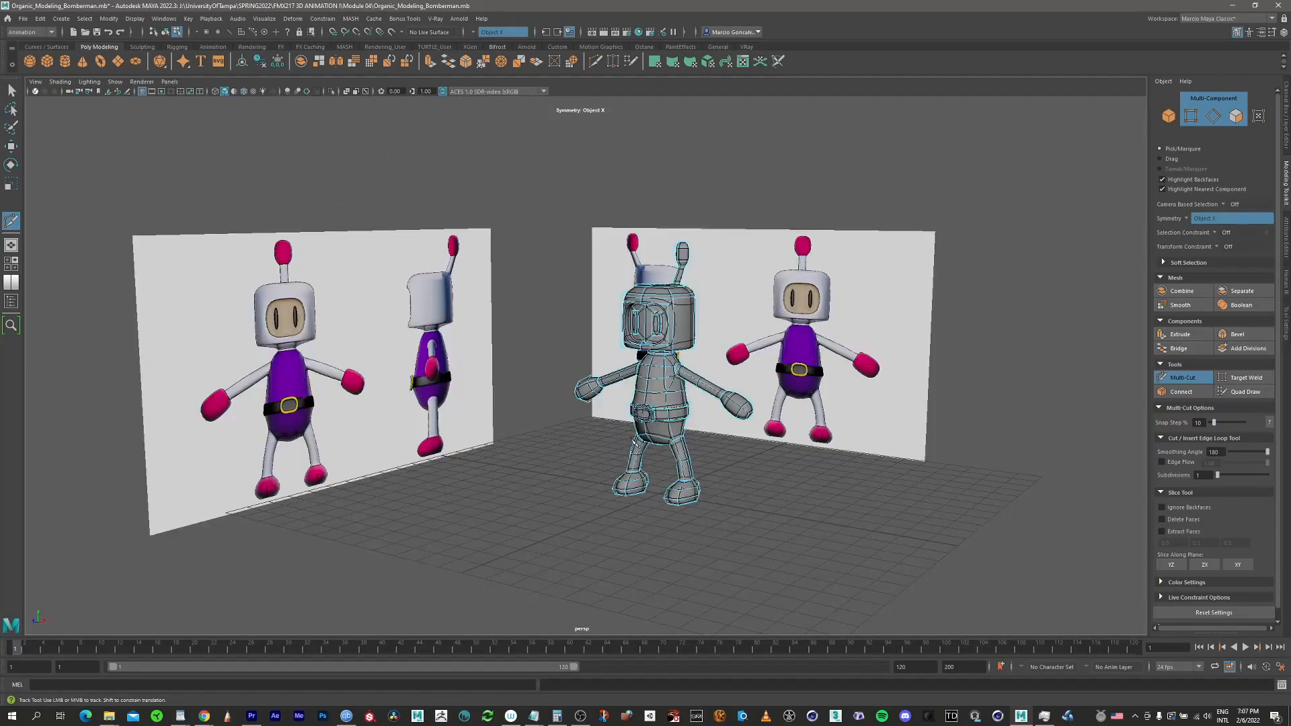
Display the whole character in smooth preview, return to object selection and deselect it to inspect the clean shape
middle_click_drag(627, 397, 520, 432, "alt")
right_click_drag(520, 432, 826, 393, "alt")
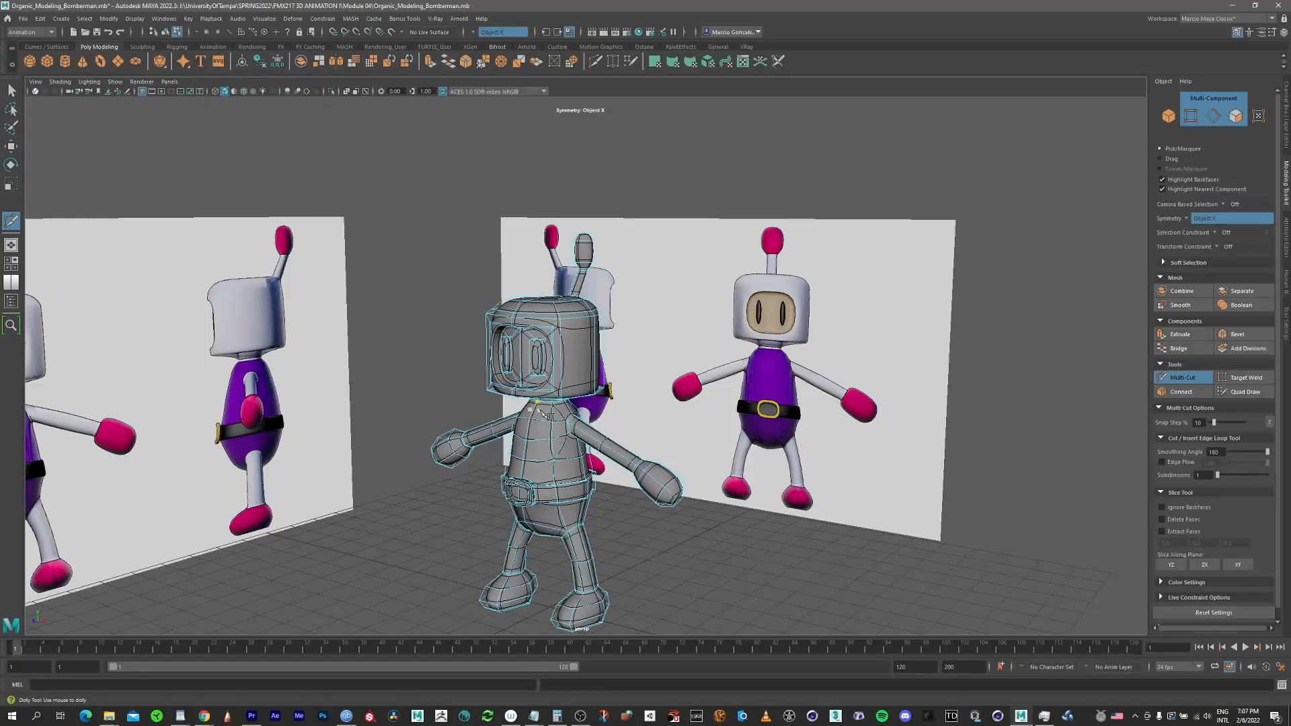
key("q")
key("3")
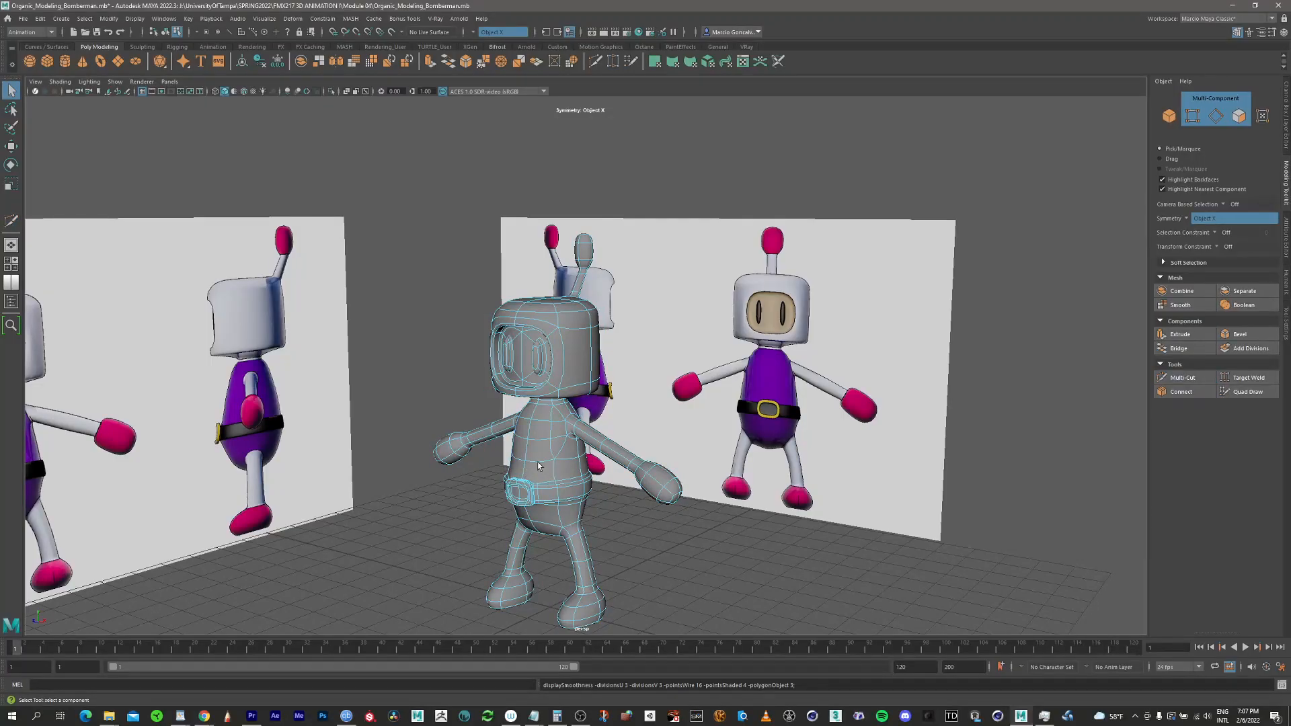
left_click_drag(538, 465, 568, 453, "alt")
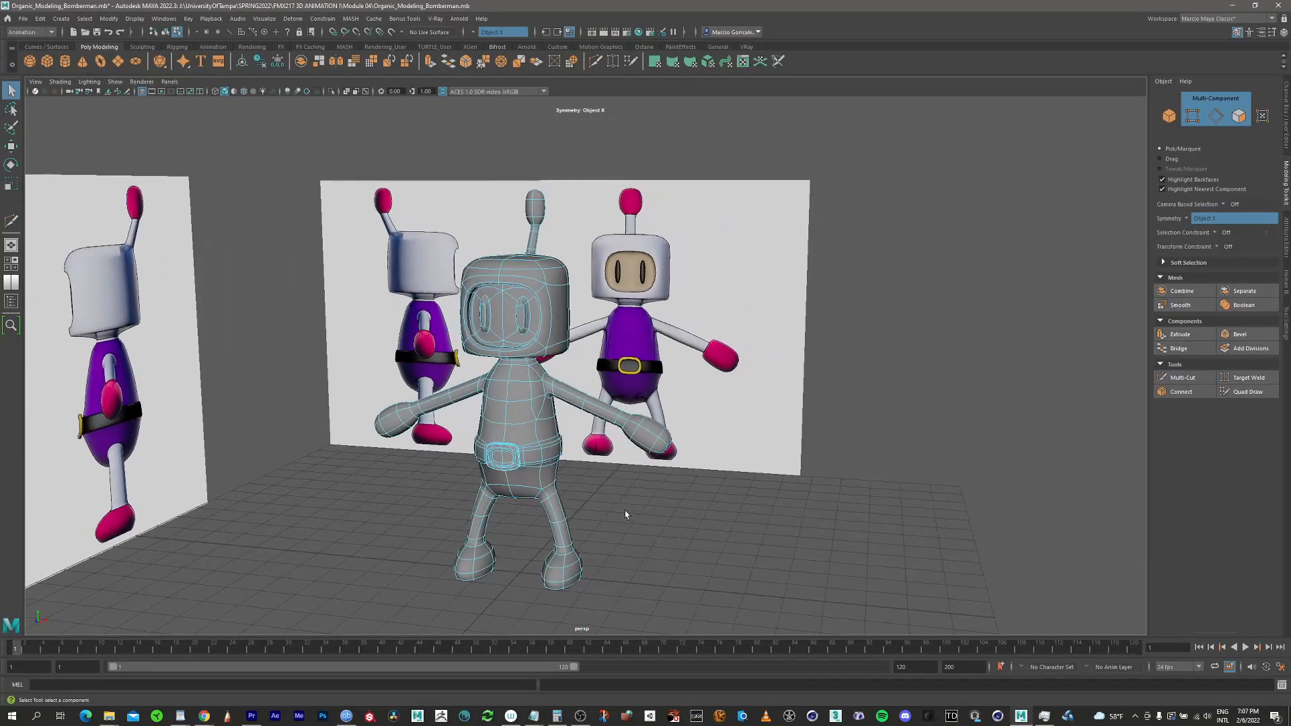
middle_click_drag(615, 511, 590, 511, "alt")
right_click_drag(492, 431, 523, 418)
left_click(577, 494)
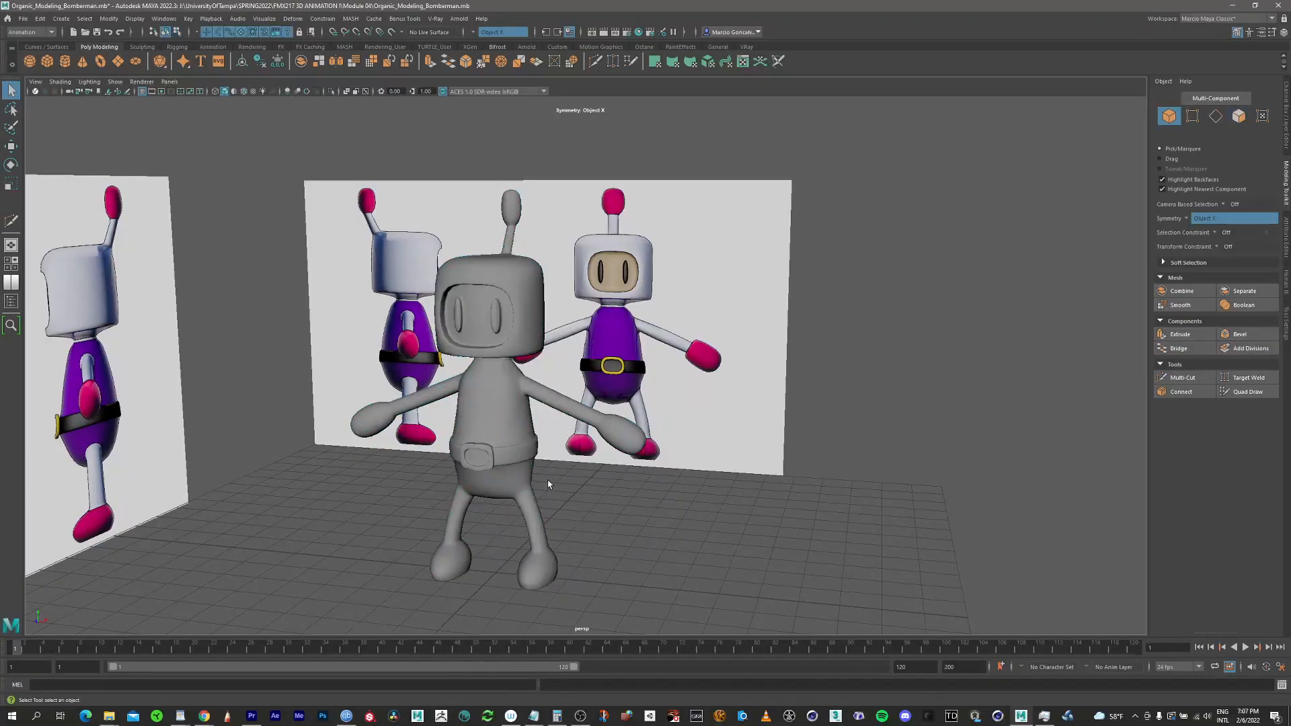
left_click_drag(548, 484, 565, 461, "alt")
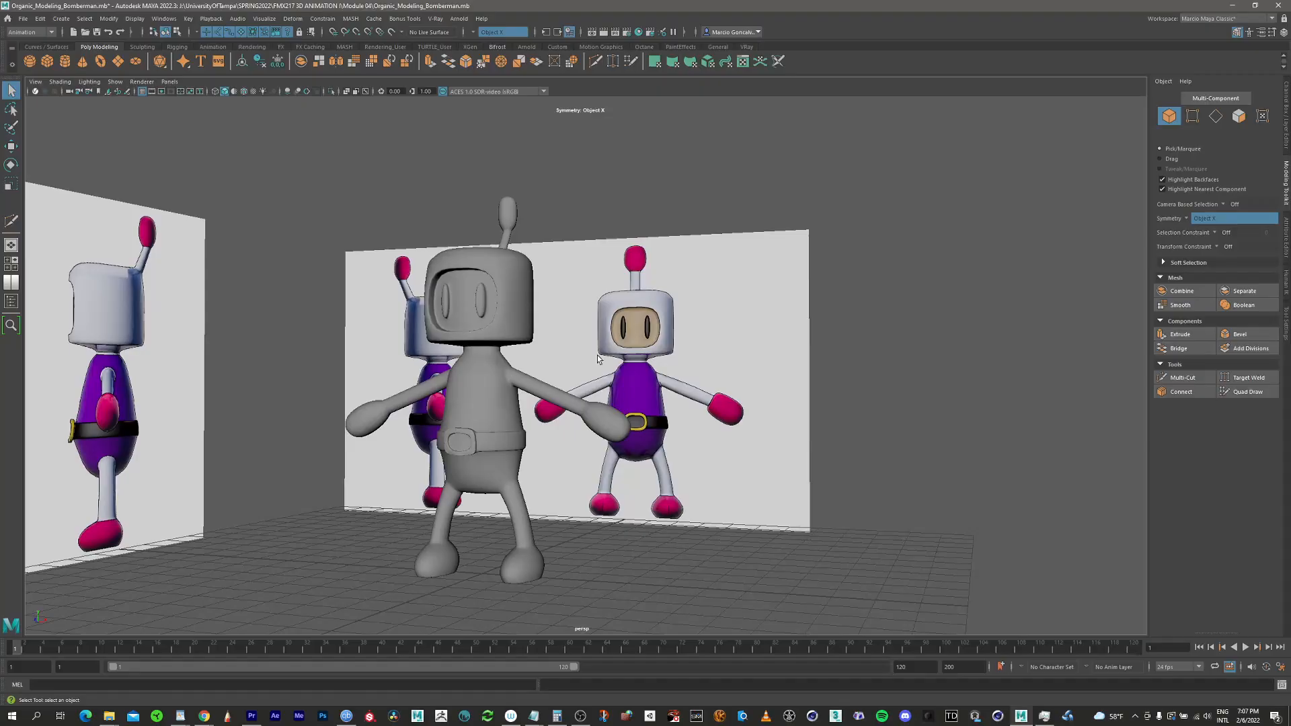
left_click_drag(584, 369, 697, 356, "alt")
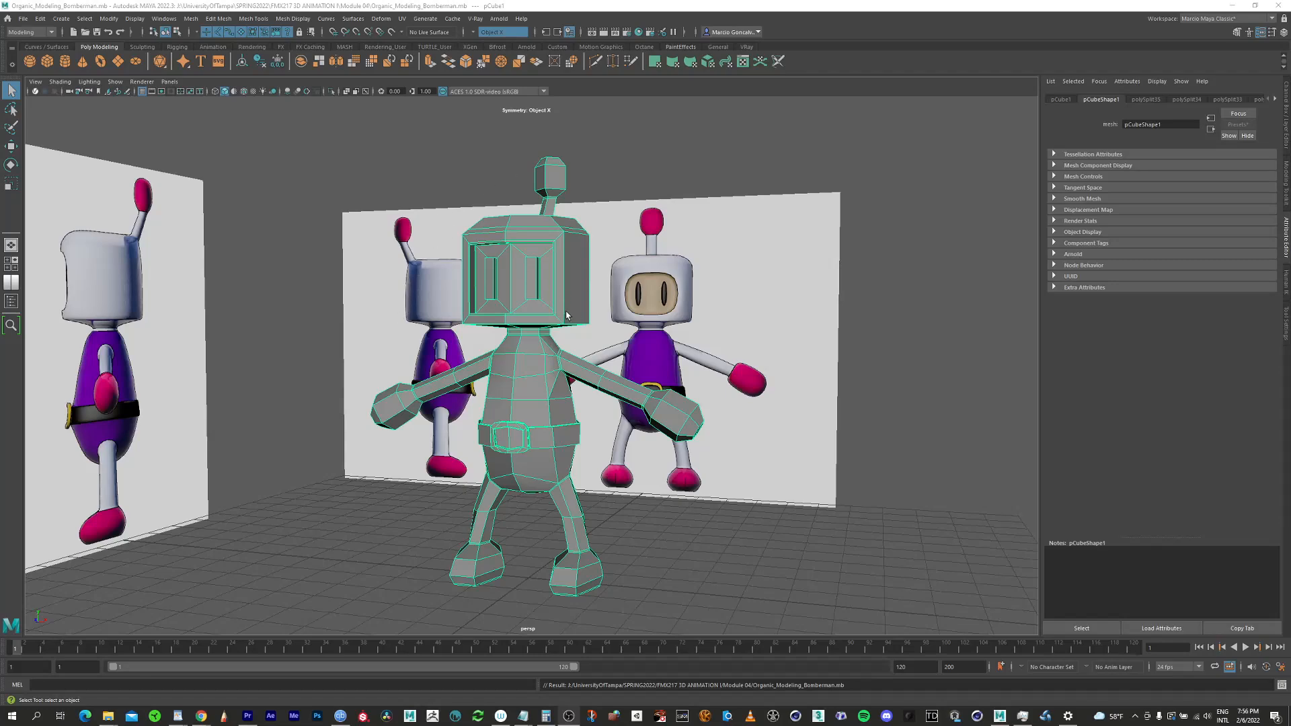
Open the Hypershade and list the Arnold shaders available for creation
middle_click_drag(539, 292, 447, 296, "alt")
left_click_drag(500, 341, 444, 339, "alt")
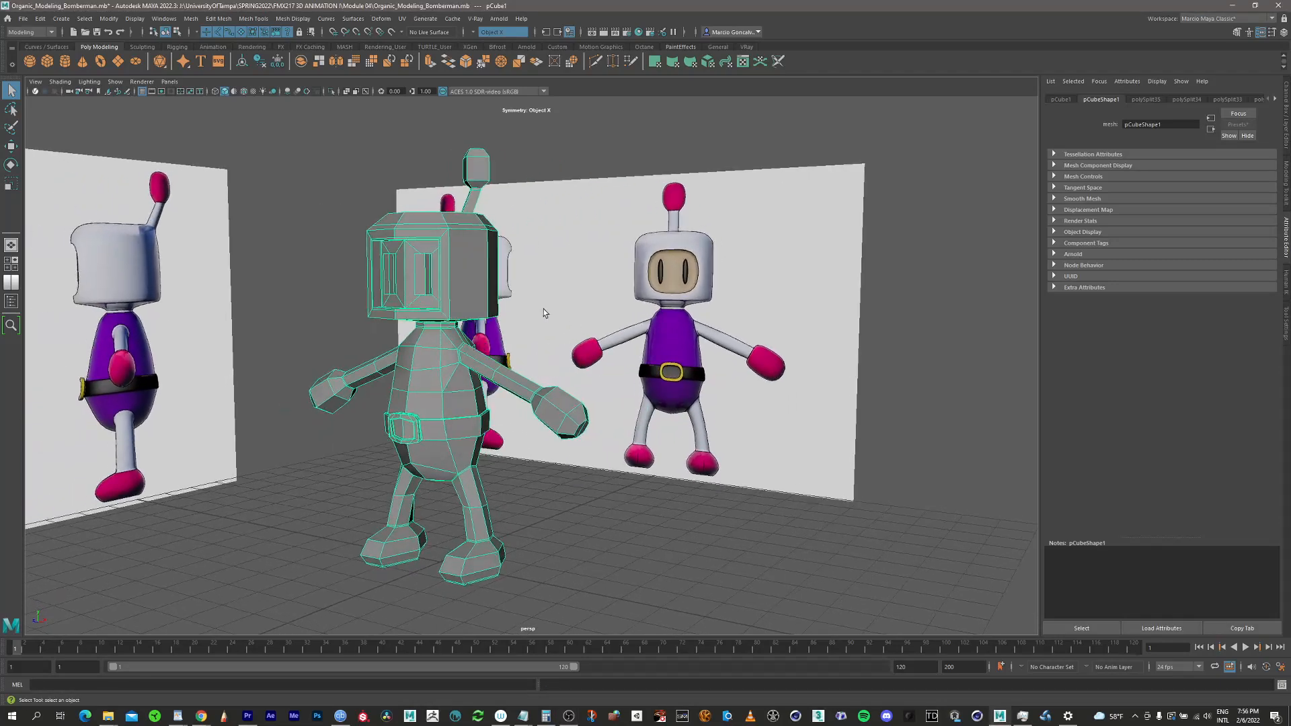
middle_click_drag(536, 306, 482, 314, "alt")
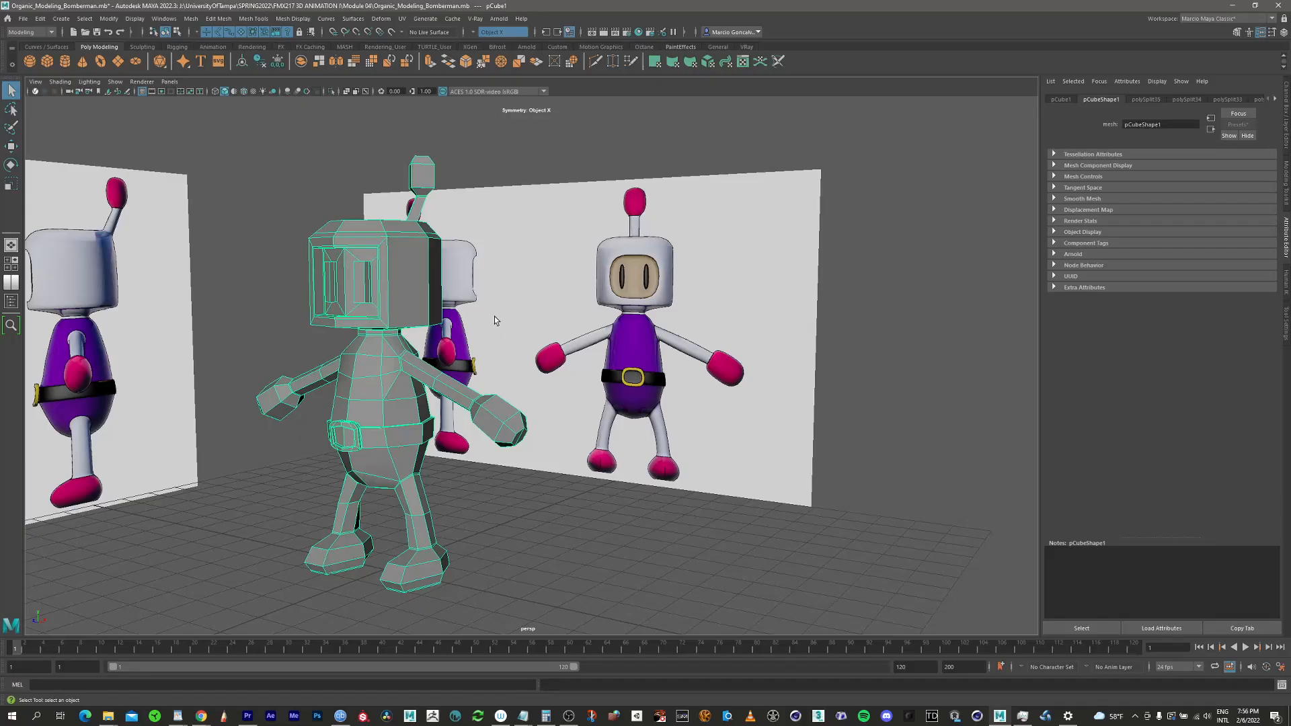
key("f")
left_click(639, 32)
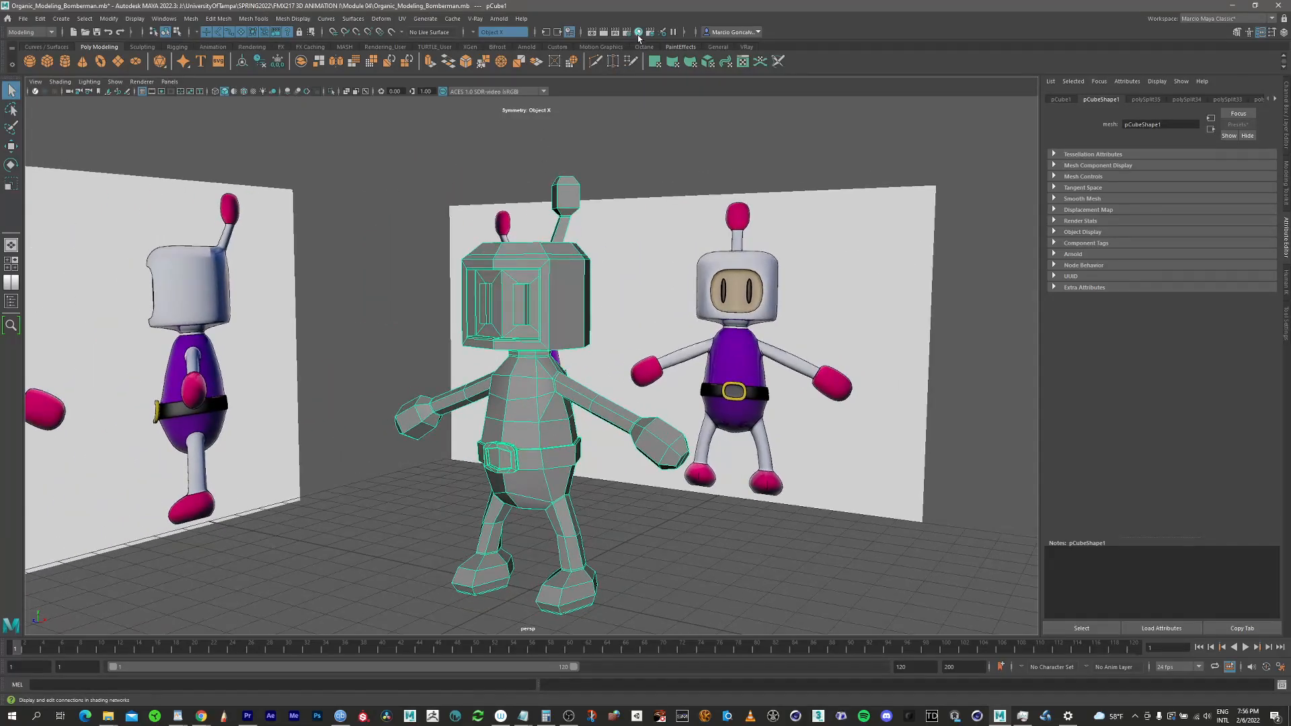
left_click_drag(408, 159, 508, 143)
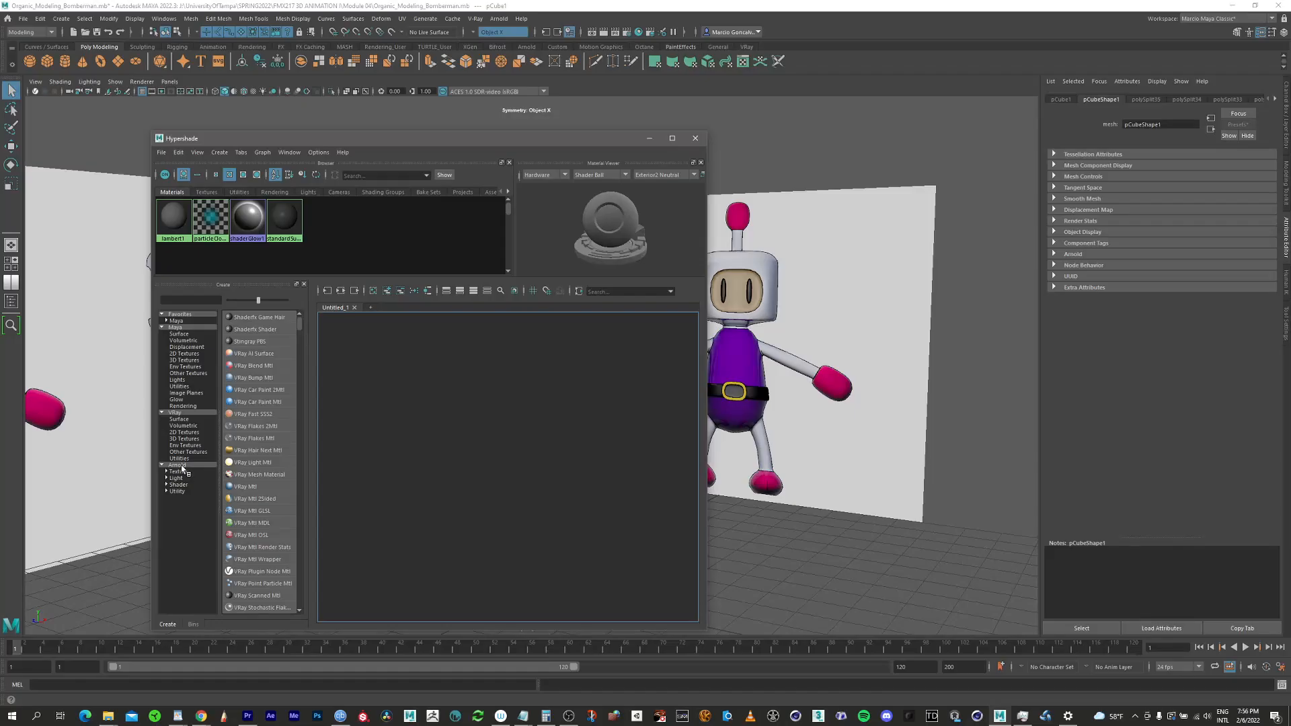
left_click(180, 465)
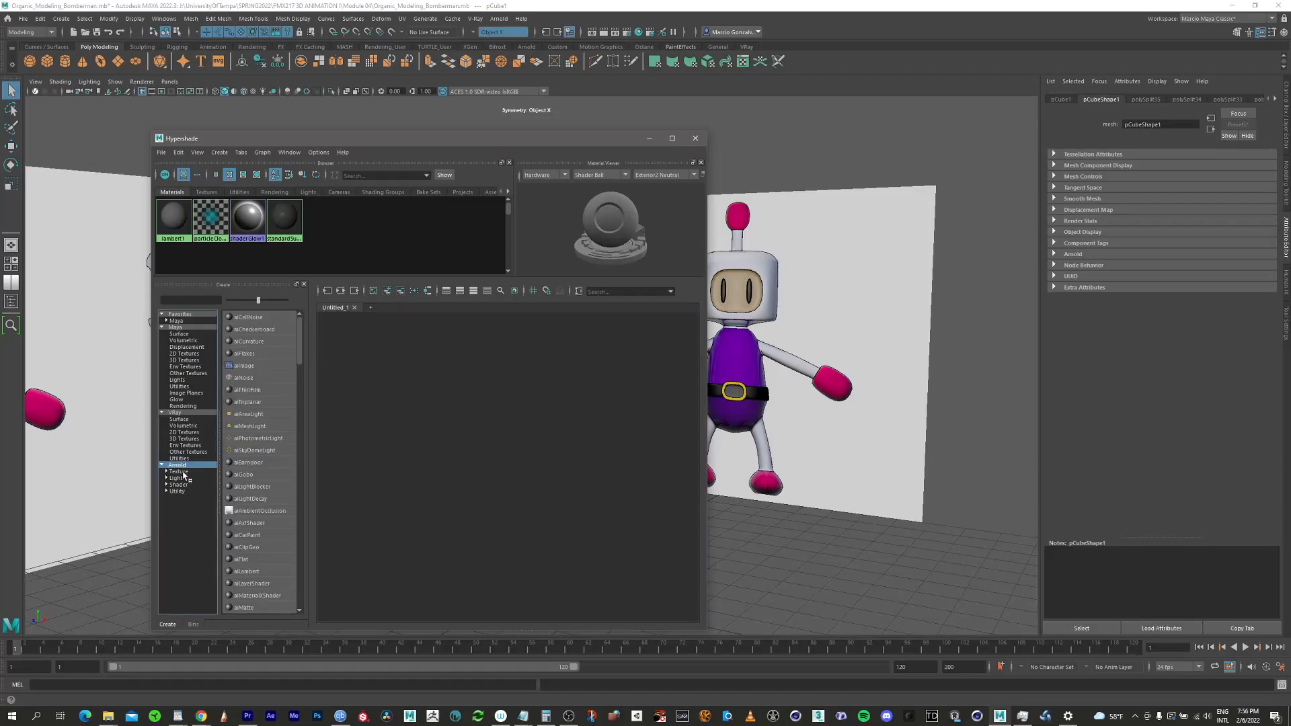
left_click(188, 485)
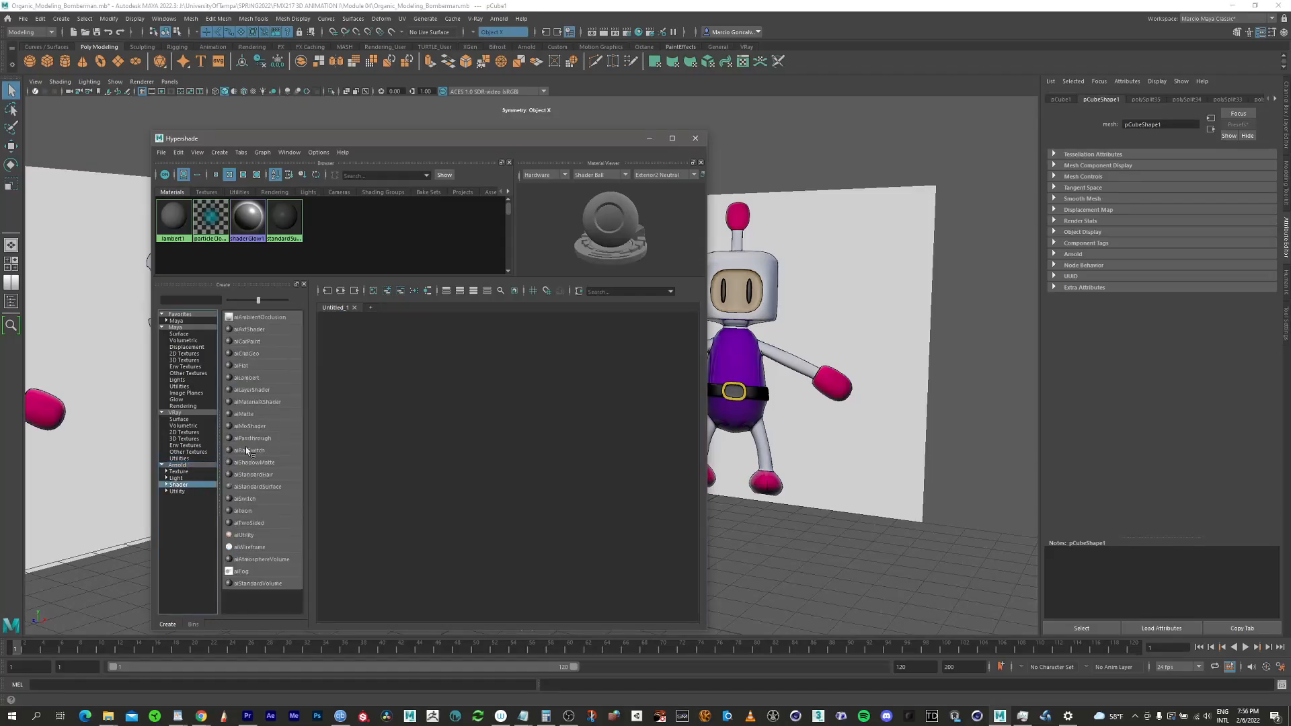
Create six aiStandardSurface materials
left_click(266, 489)
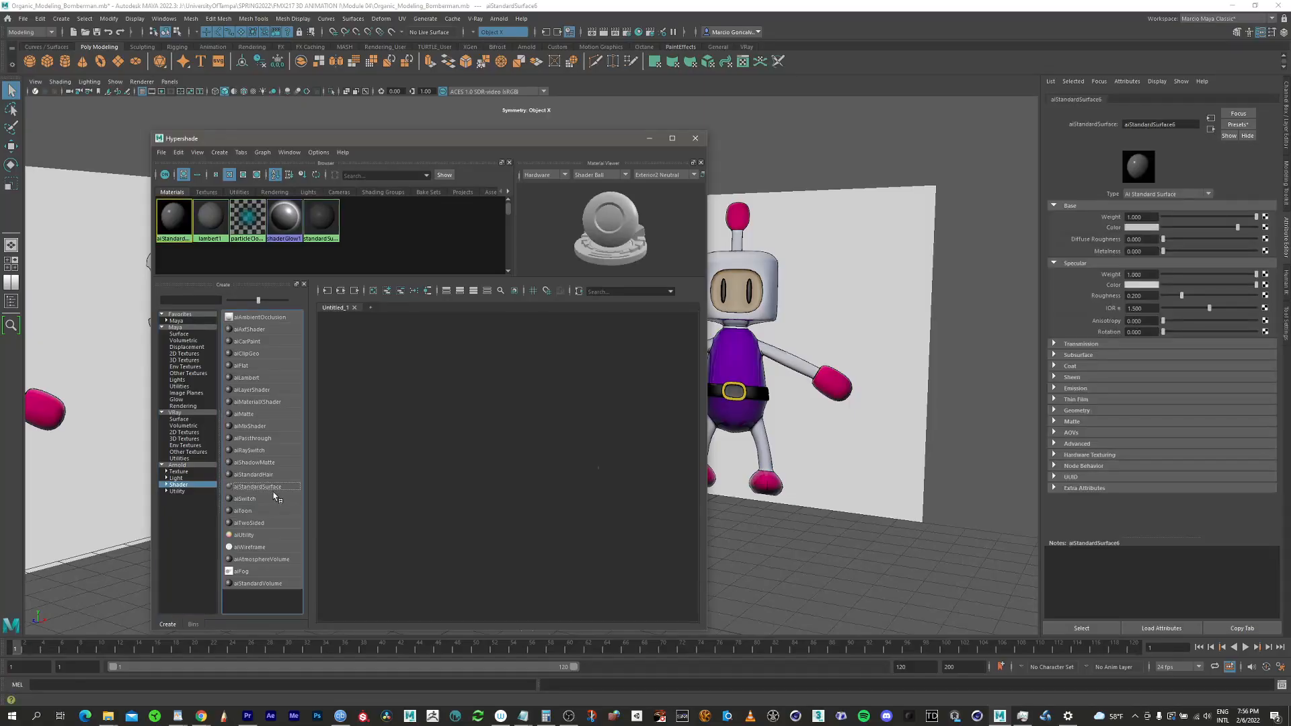
left_click(273, 489)
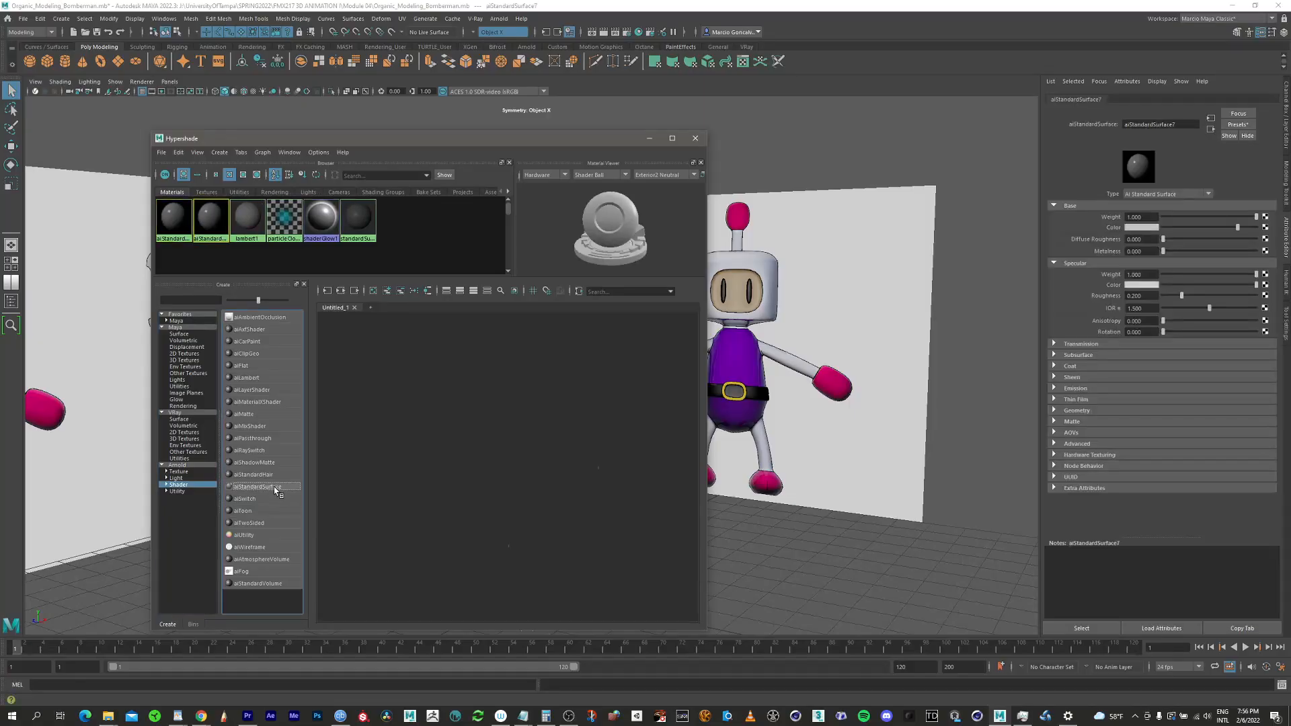
left_click(276, 494)
left_click(277, 488)
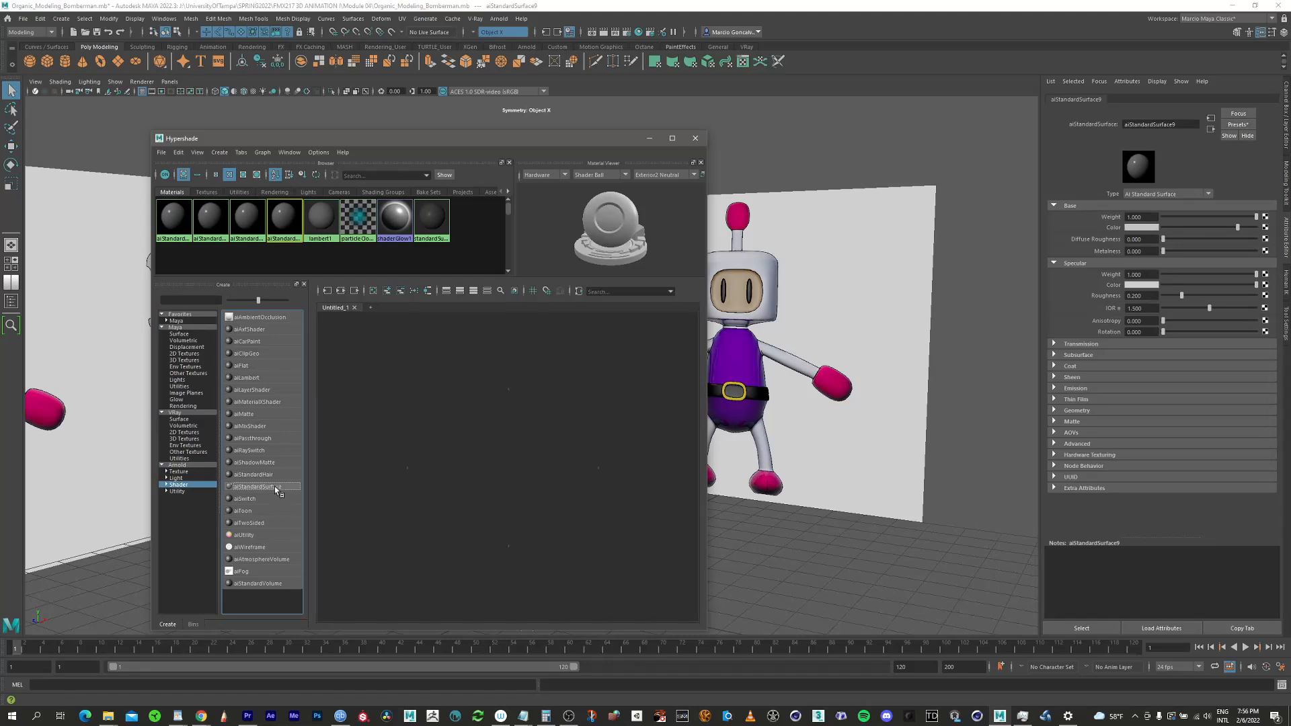
left_click(277, 489)
left_click(279, 495)
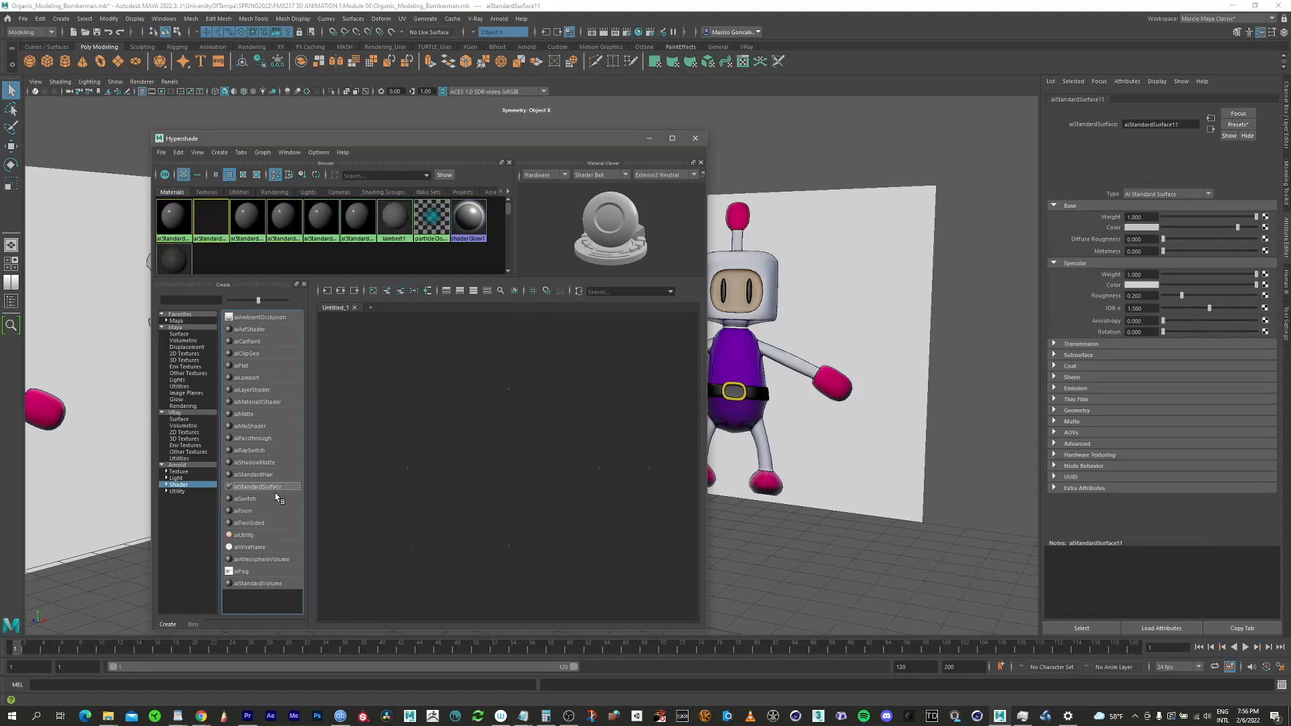
Rename the first standard surface material WHITE and raise its base color to full white
left_click(175, 218)
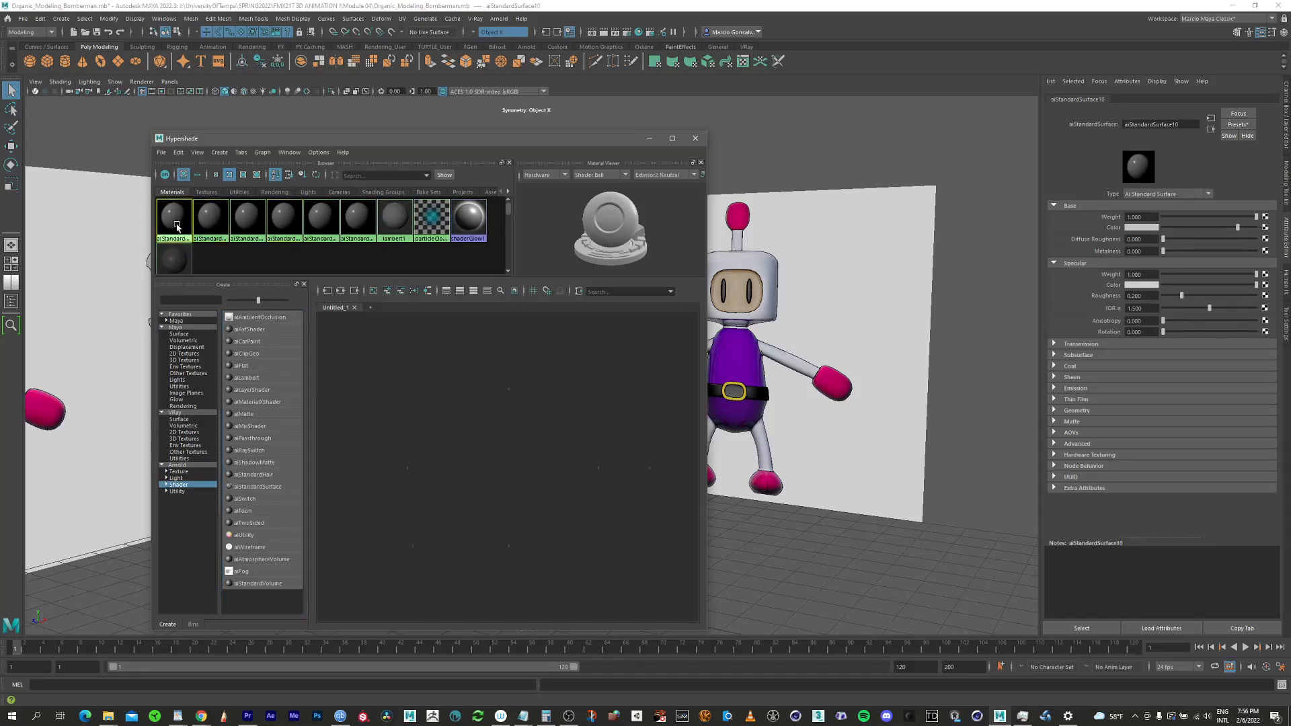
double_click(1181, 123)
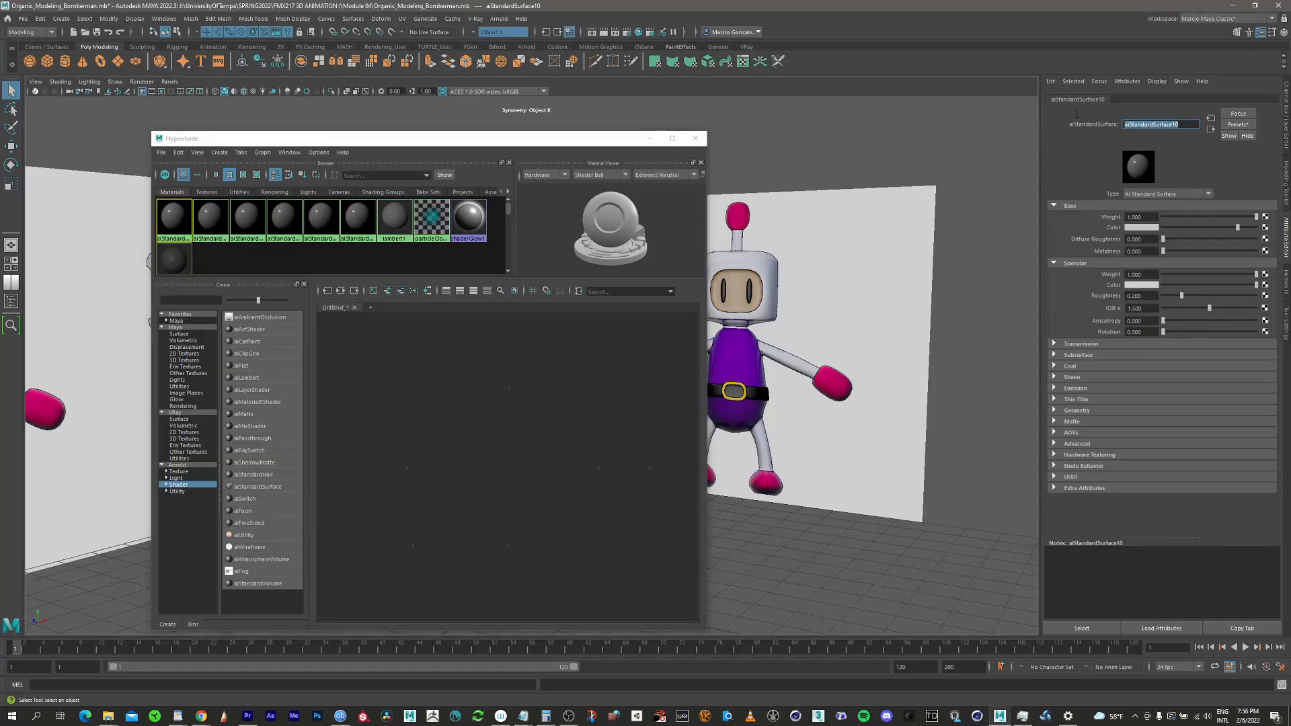
type("WHITE")
key("Return")
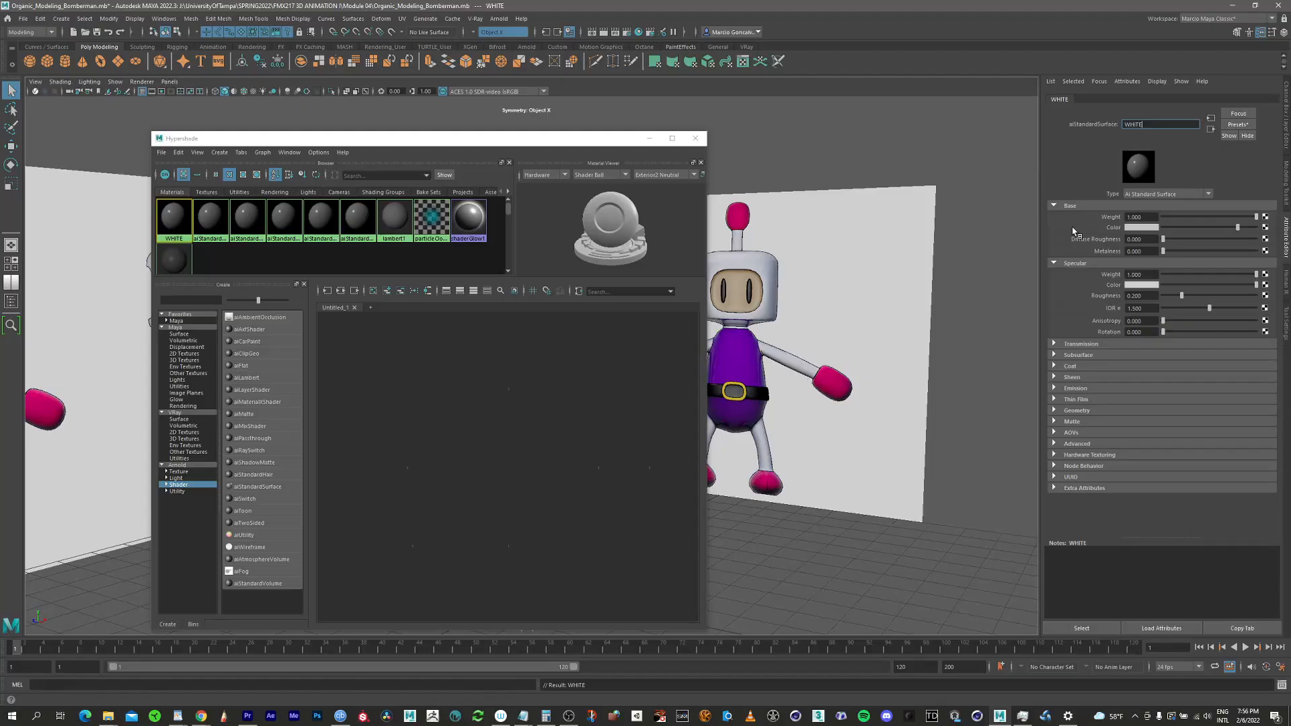
left_click(1141, 231)
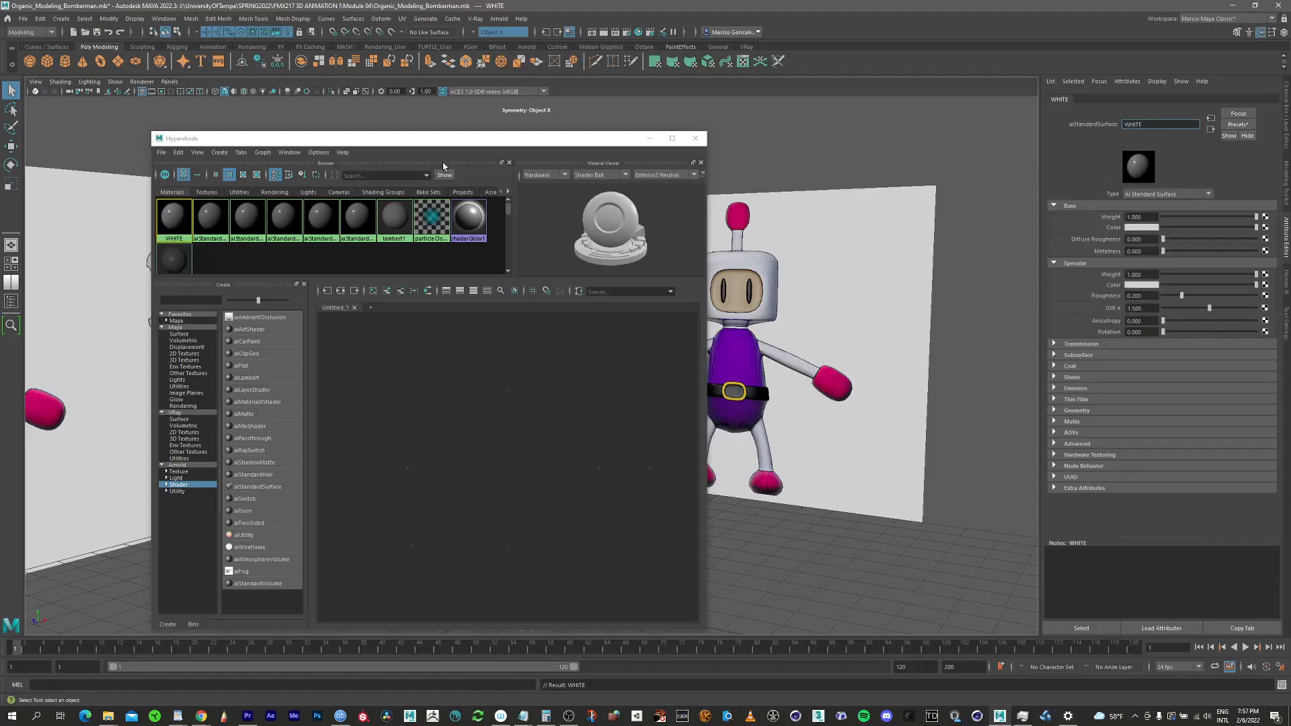
Rename the second standard surface material PINK and sample its base color from the reference character's hand
left_click(217, 223)
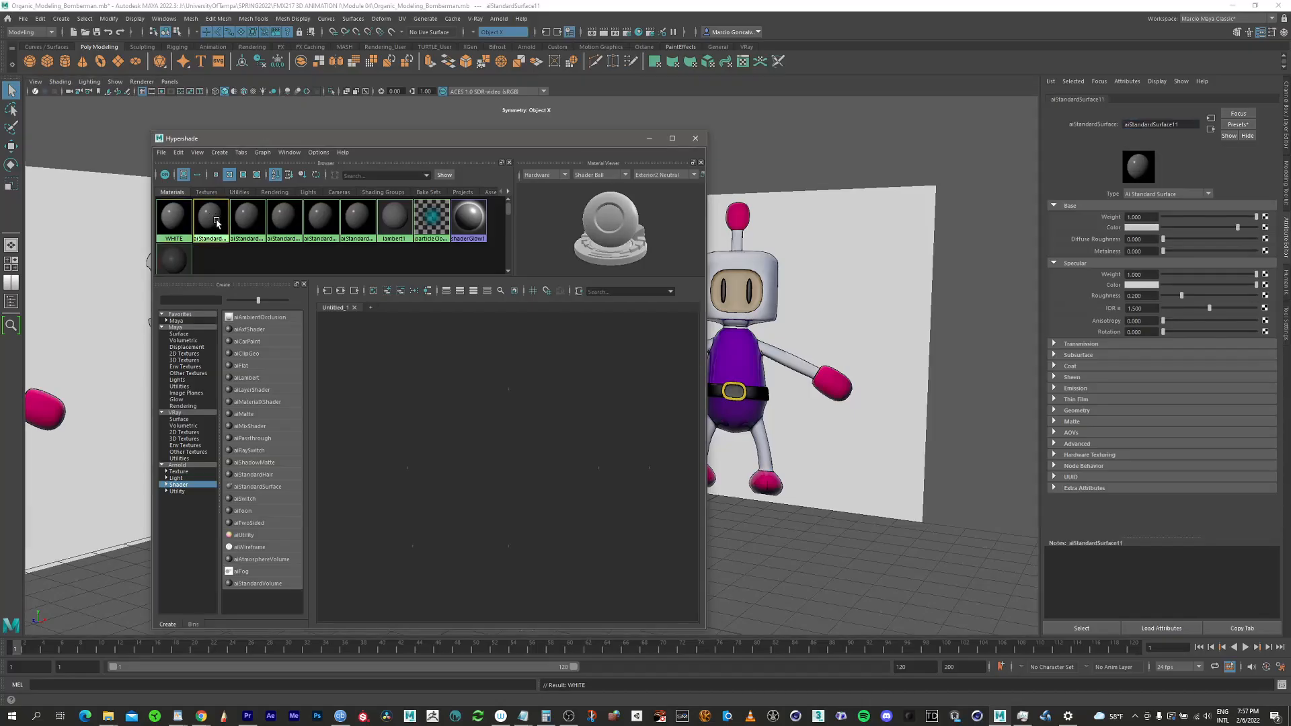
double_click(1186, 124)
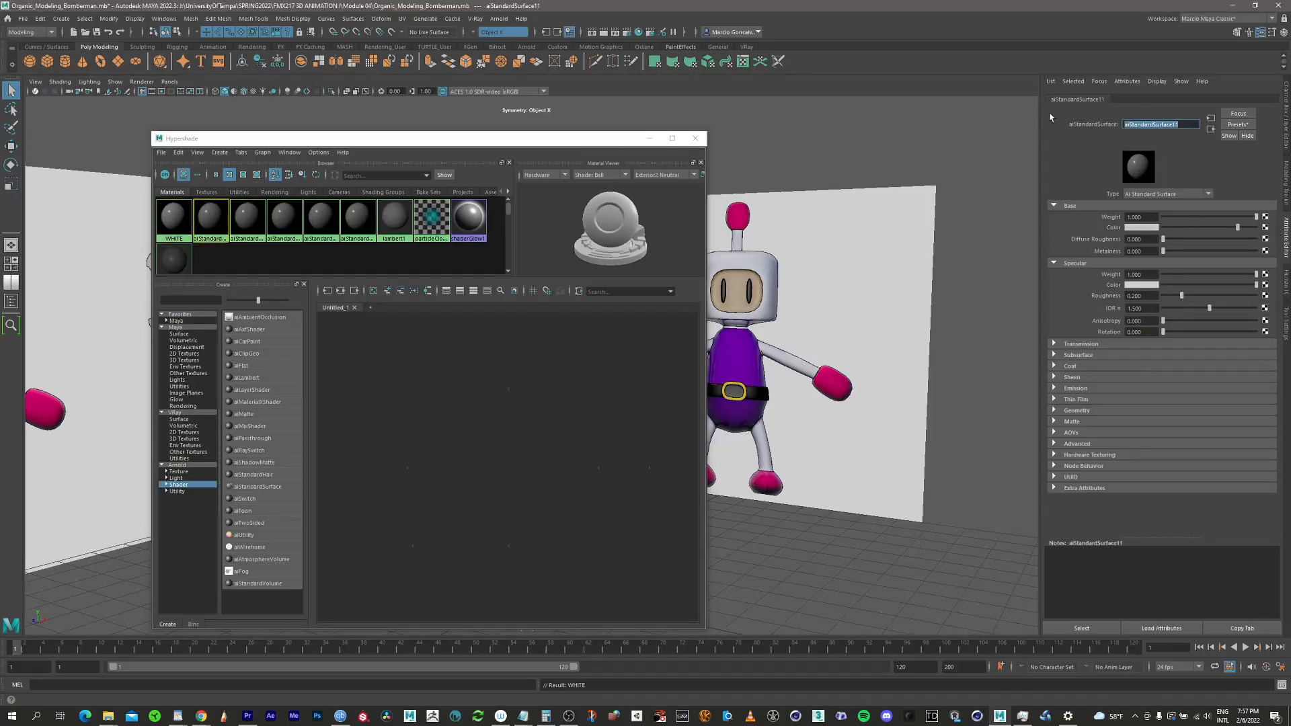
type("R")
key("Return")
left_click(1146, 228)
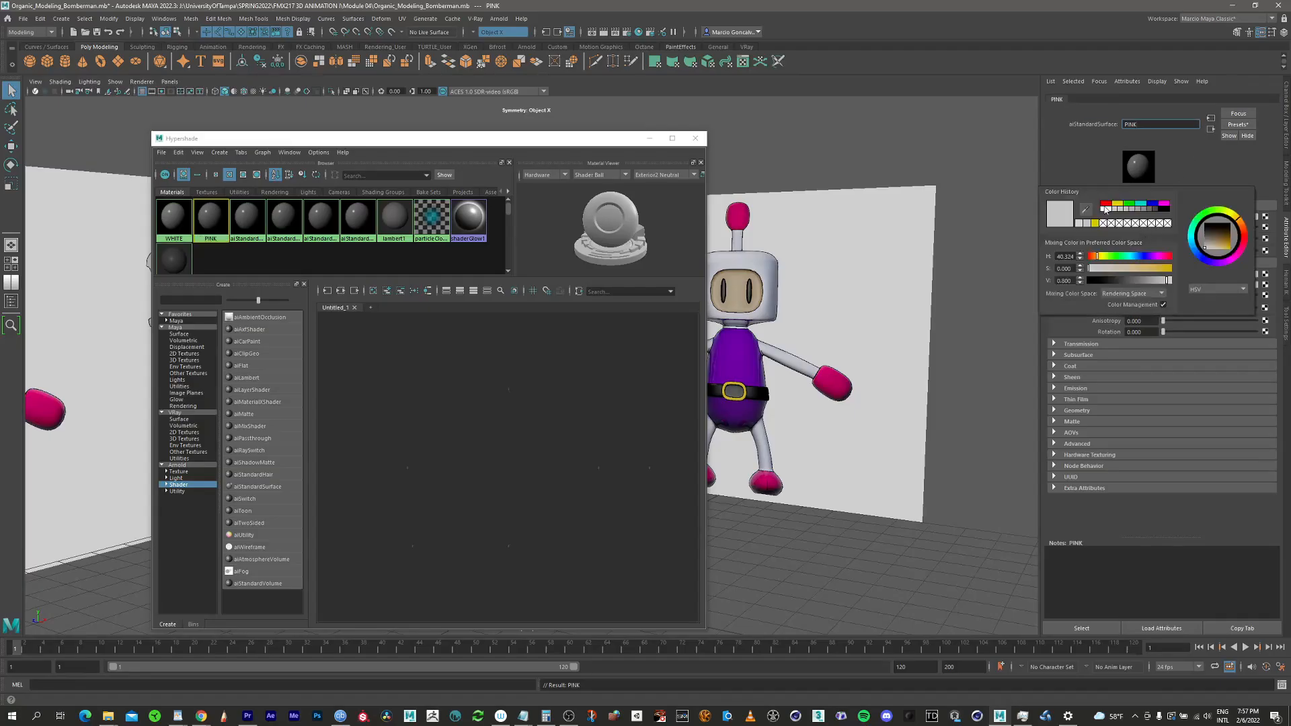
left_click(1085, 209)
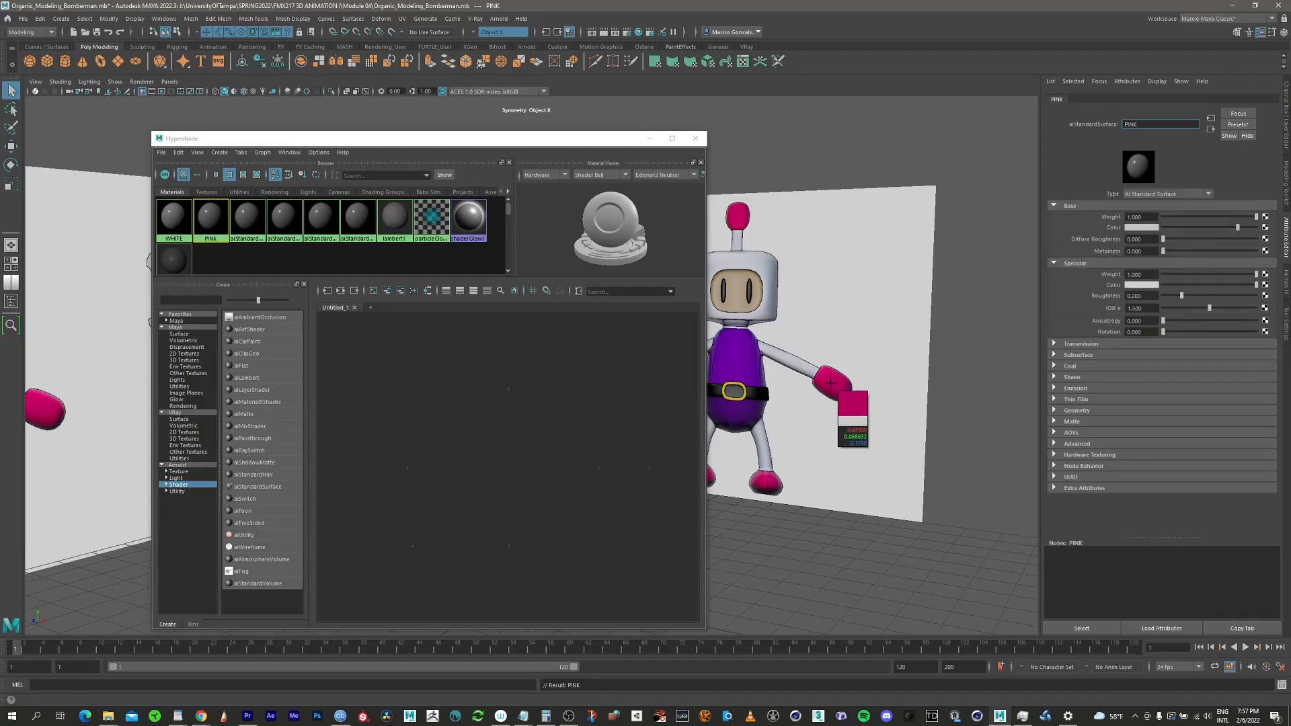
left_click(833, 394)
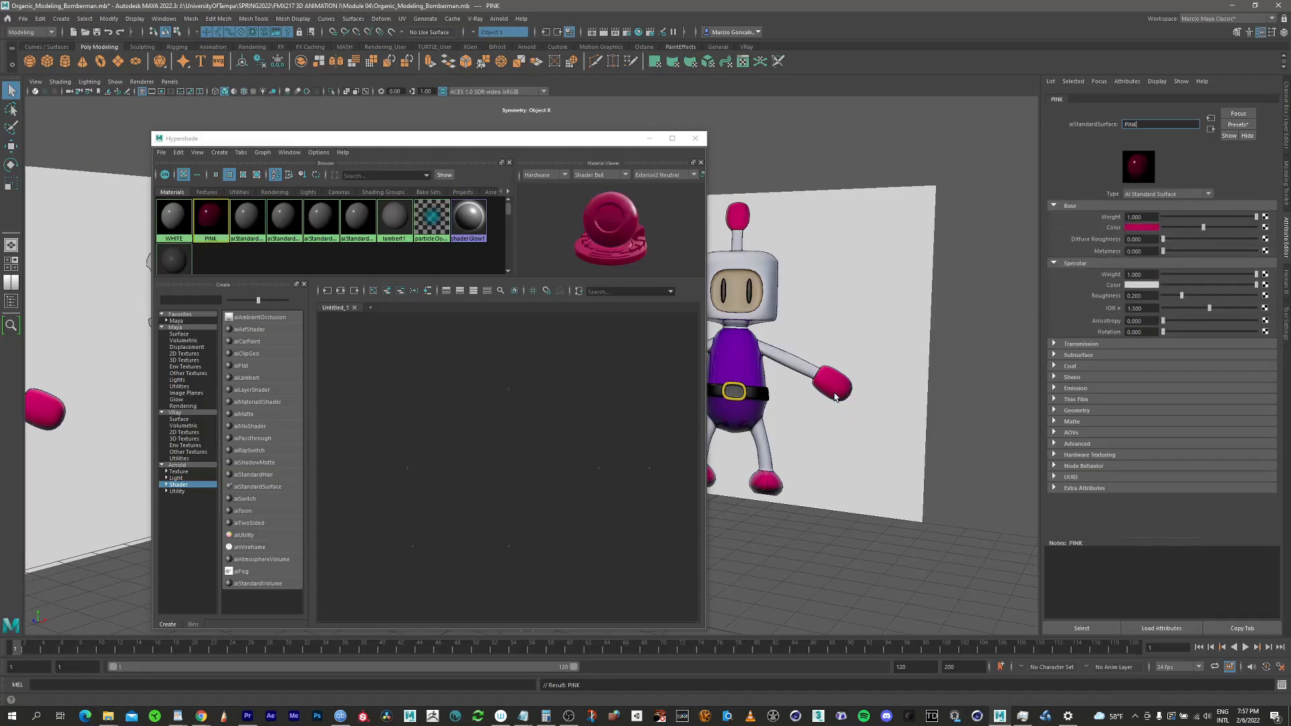
Rename the third standard surface material PURPLE and sample its base color from the reference character's torso
left_click(245, 216)
double_click(1173, 124)
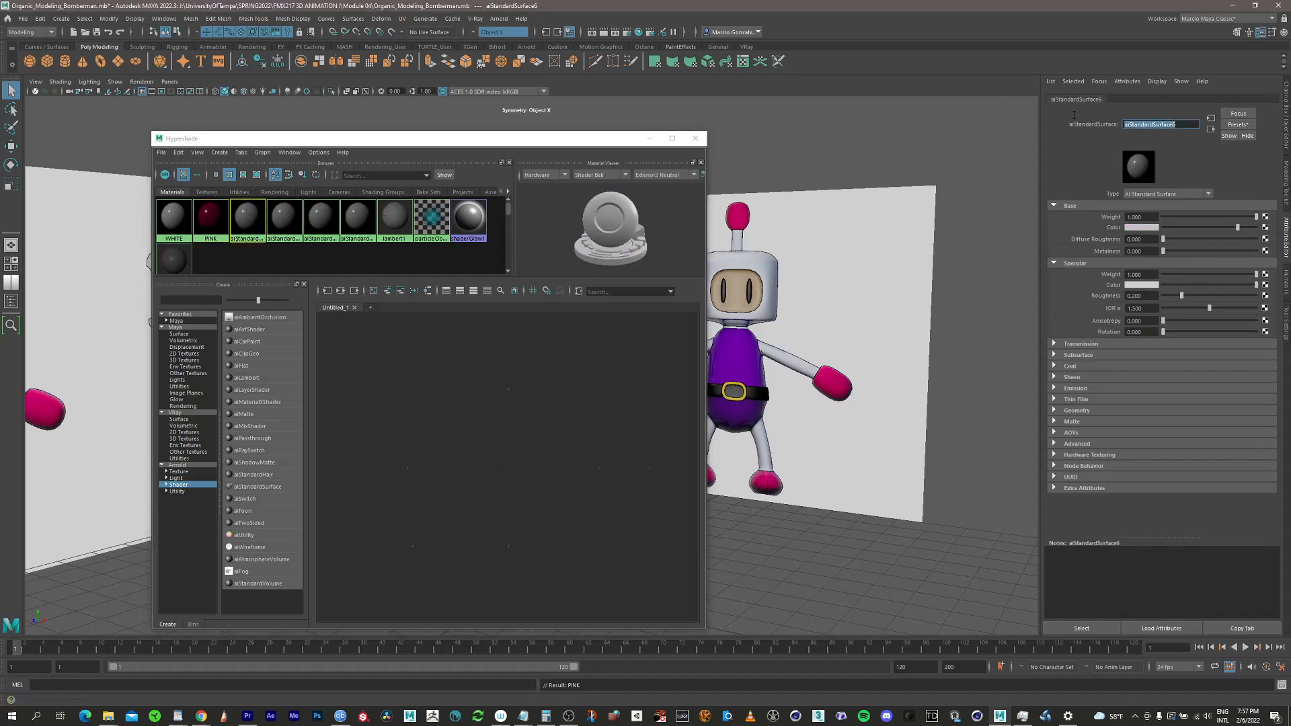
type("PURPLE")
left_click(1149, 230)
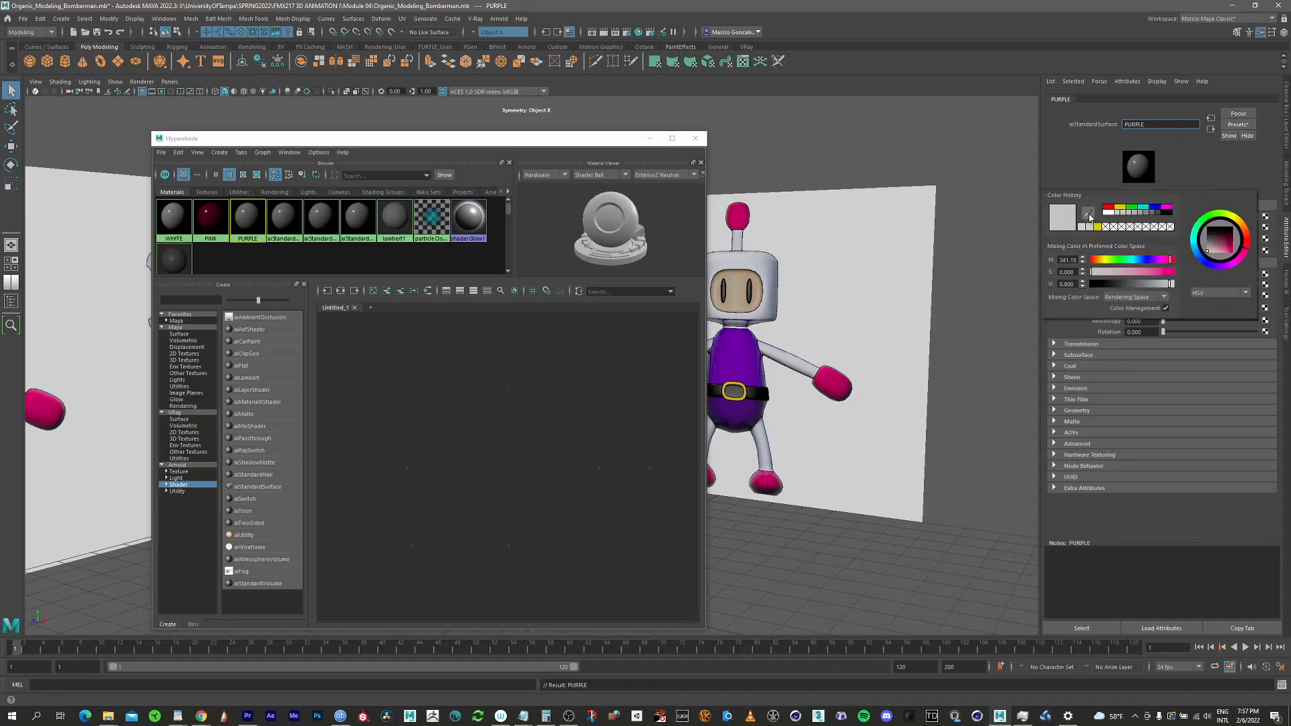
left_click(732, 363)
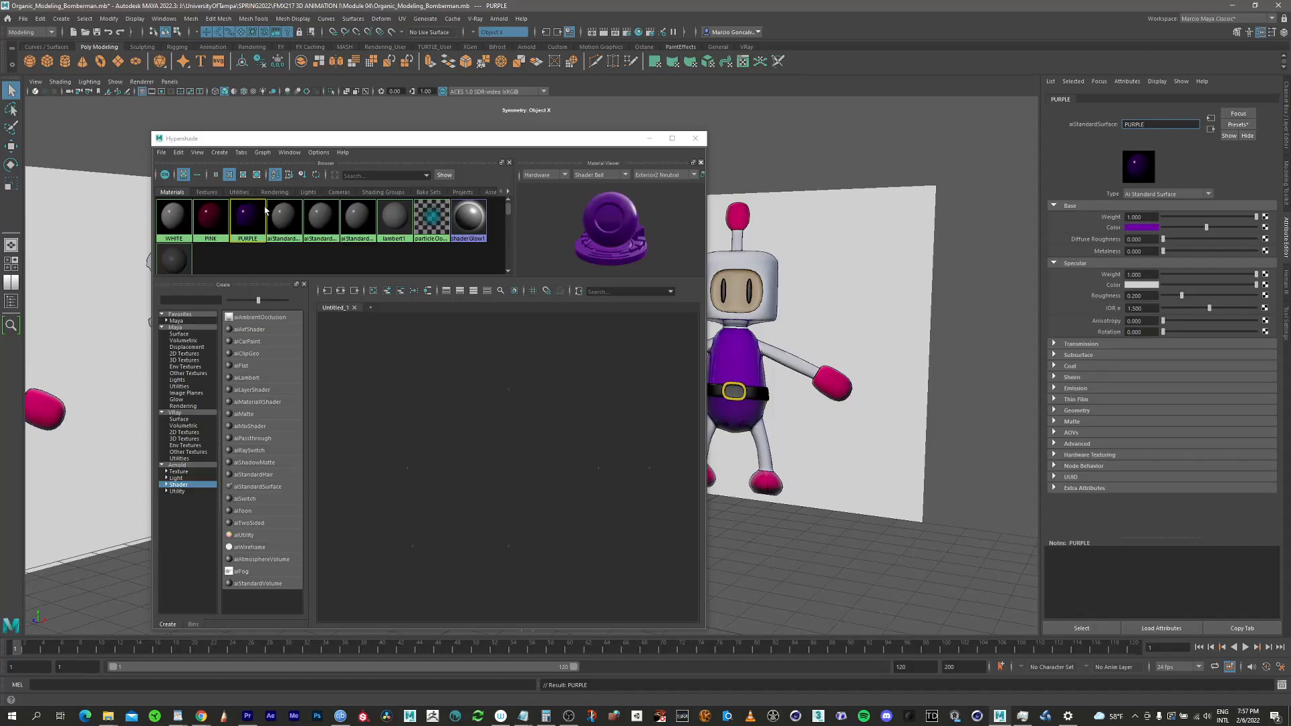
left_click(249, 217)
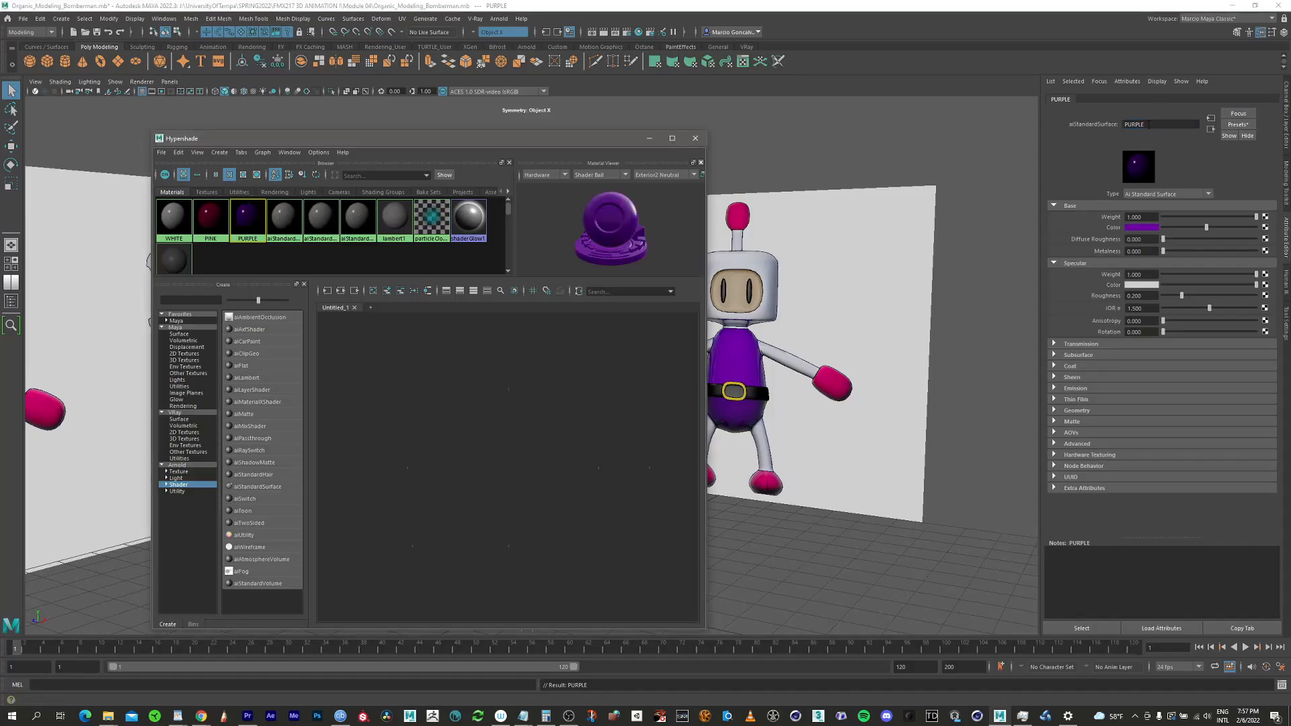
Rename the fourth standard surface material BLACK and lower its base color to black
left_click(283, 217)
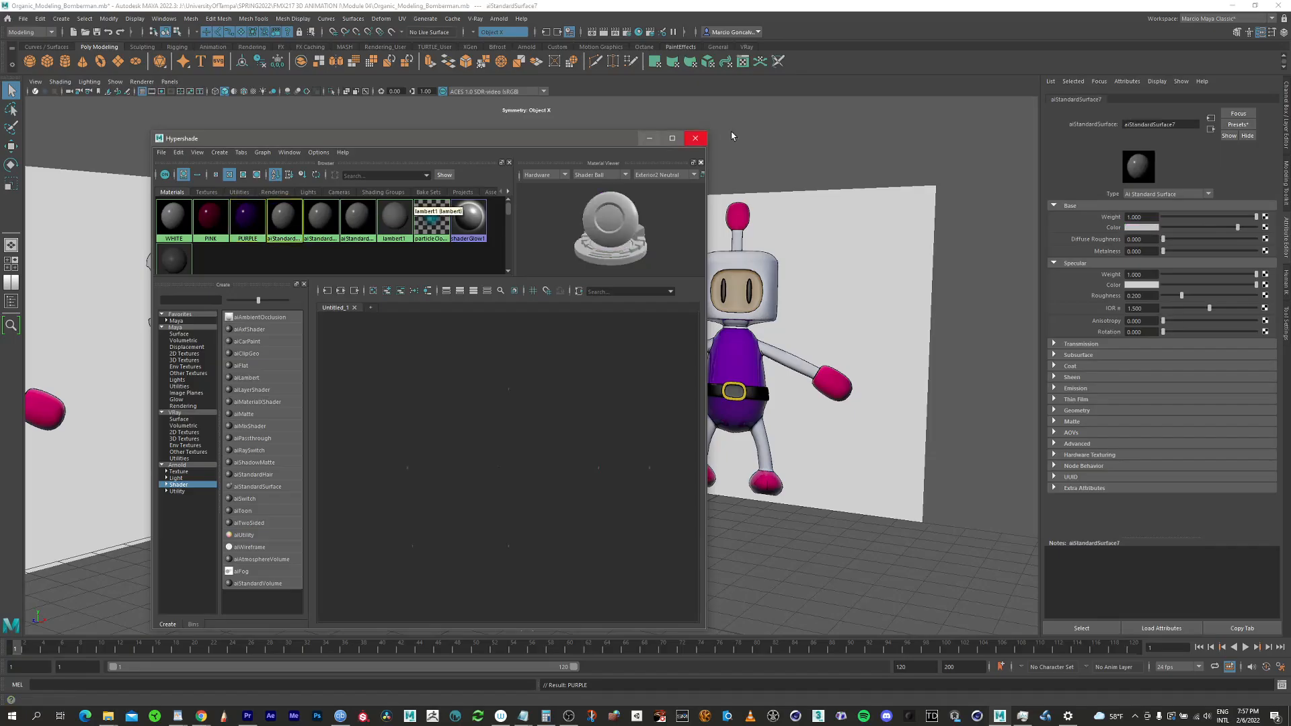
double_click(1188, 123)
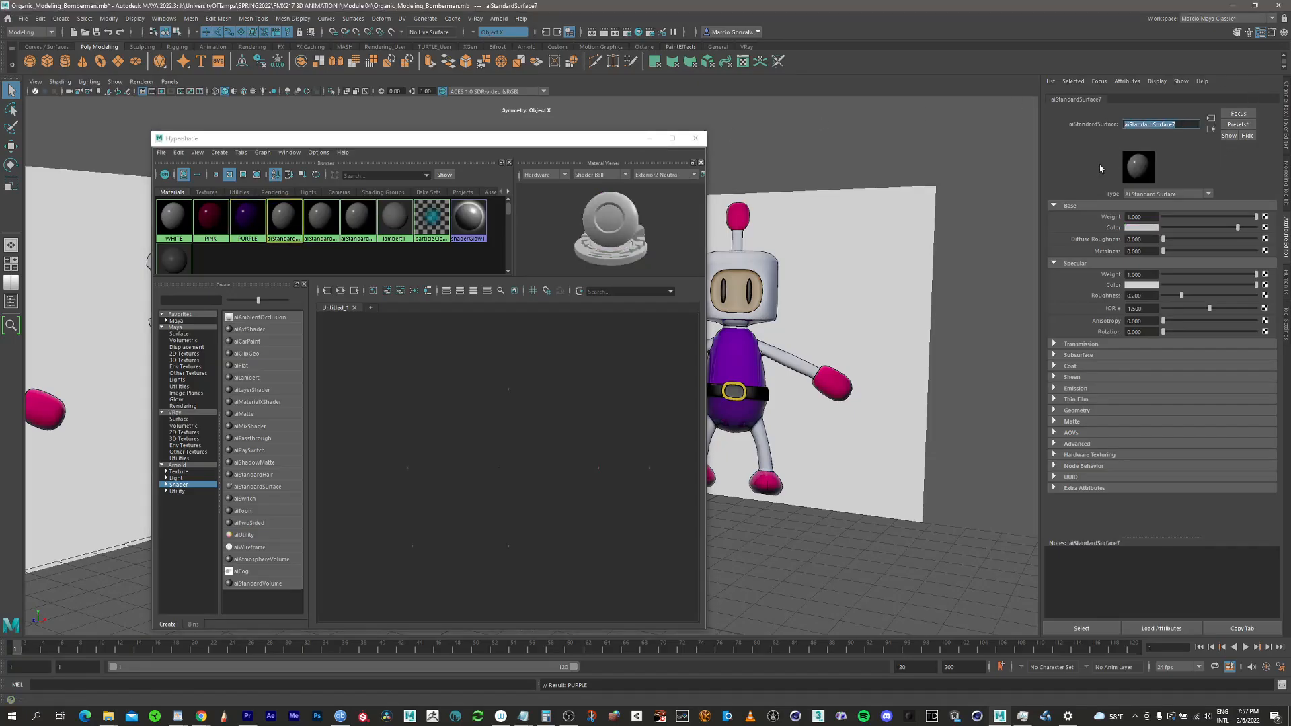
type("BLACK")
left_click_drag(1236, 227, 1162, 227)
Rename the fifth standard surface material GOLD and set its base color to the yellow swatch from the color history
left_click(331, 222)
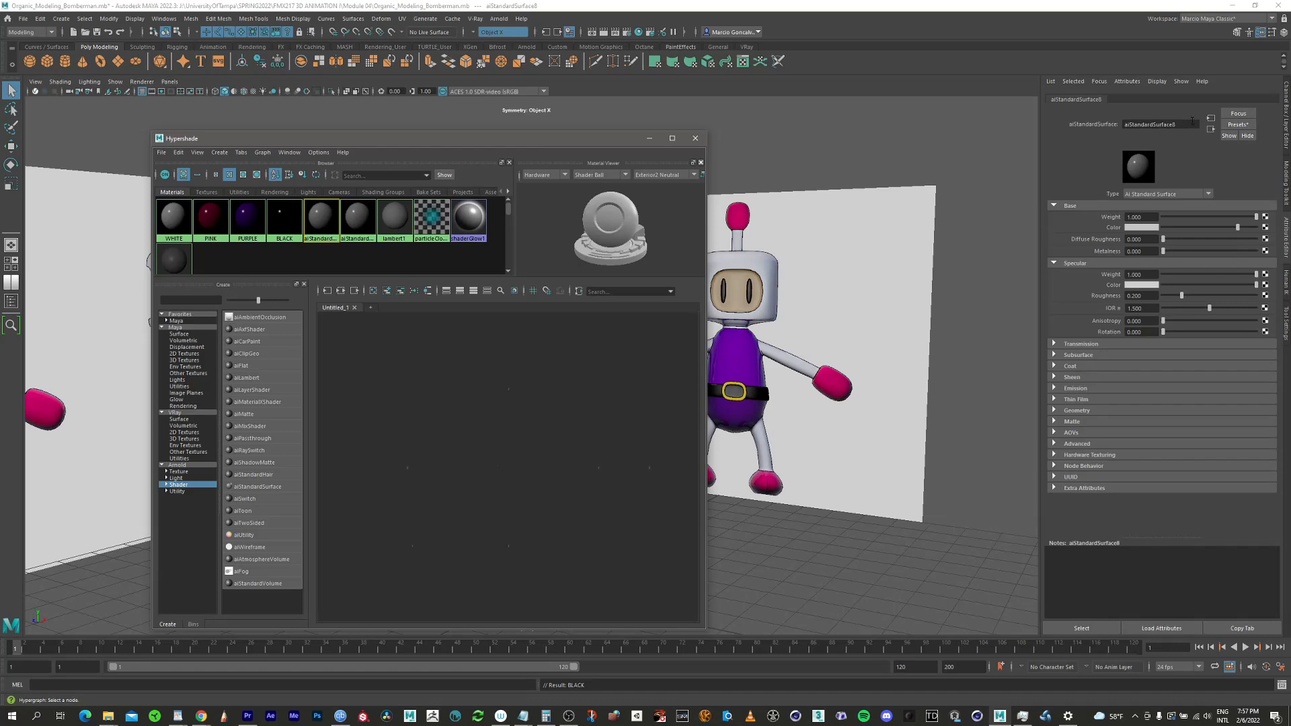
double_click(1192, 124)
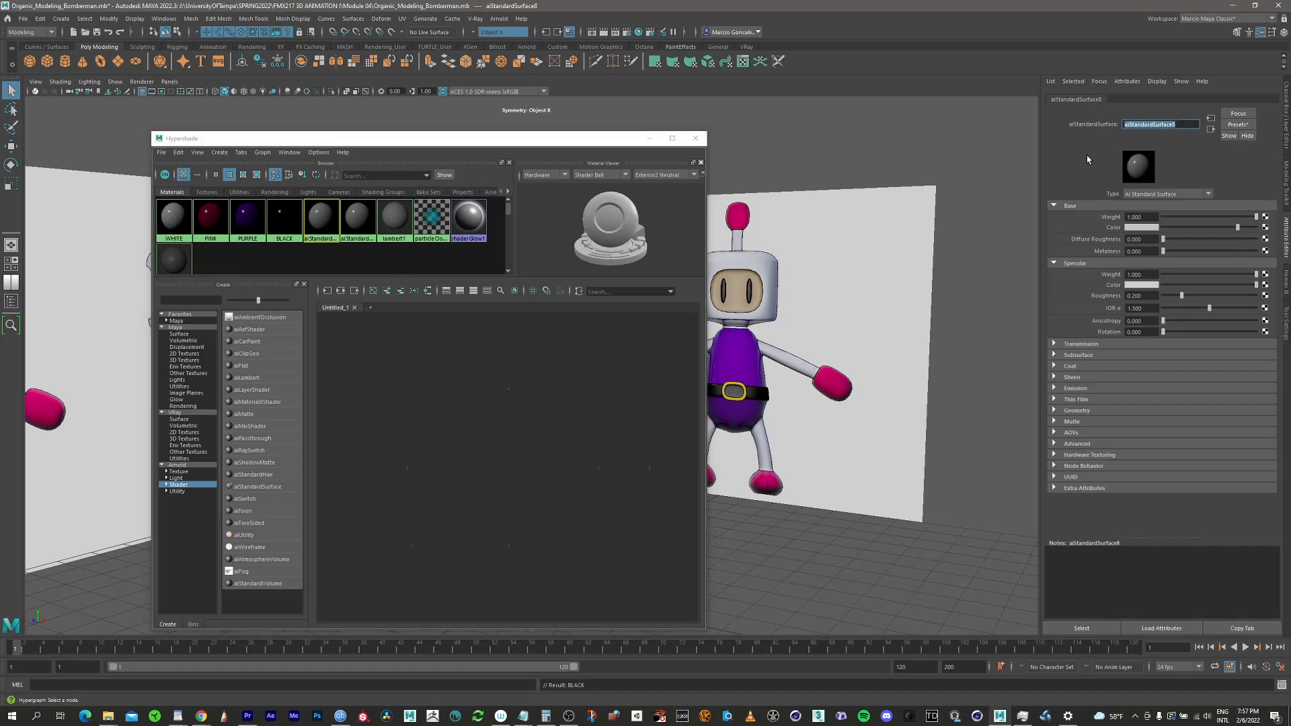
type("GOLD")
key("Return")
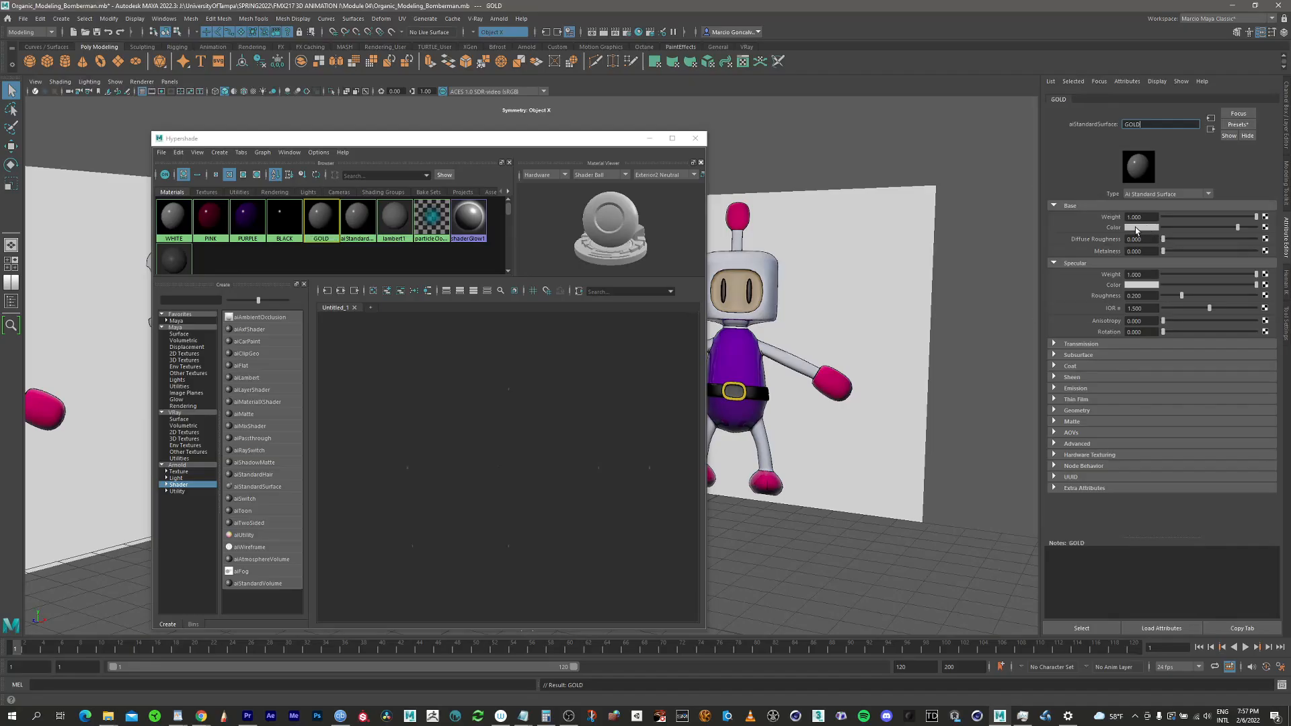
left_click(1145, 228)
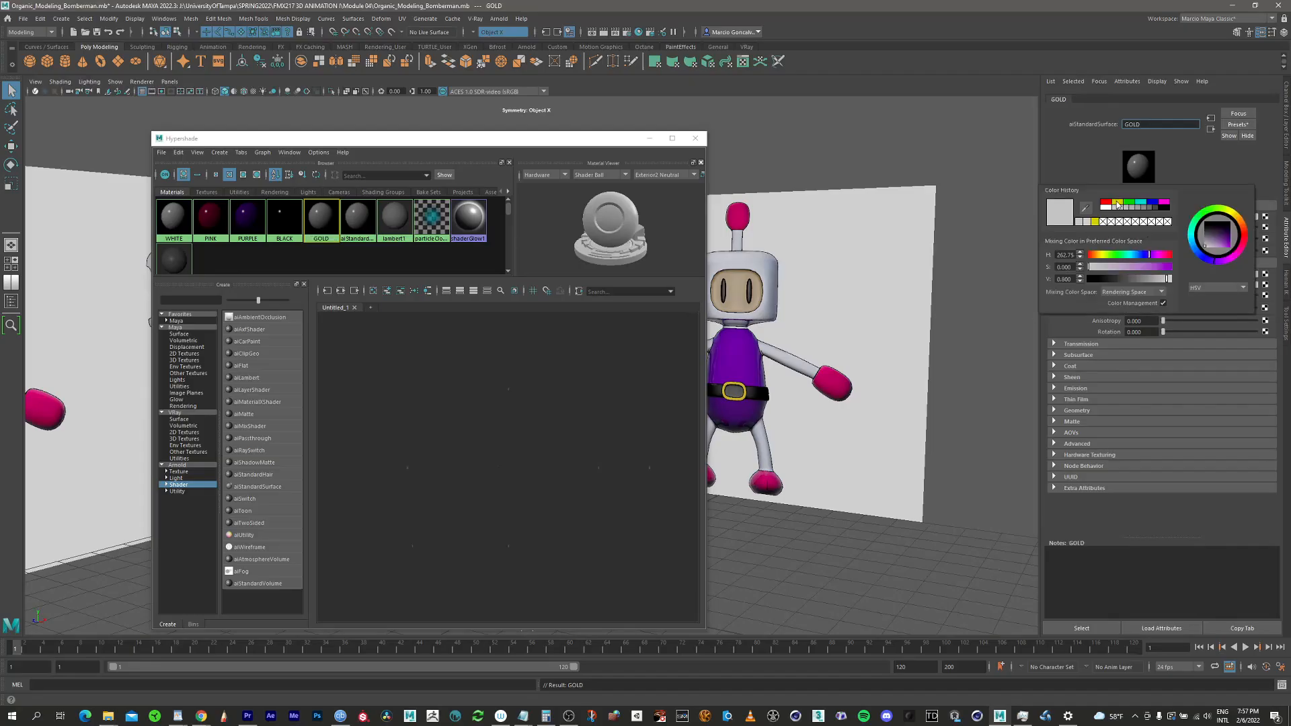
left_click(1095, 222)
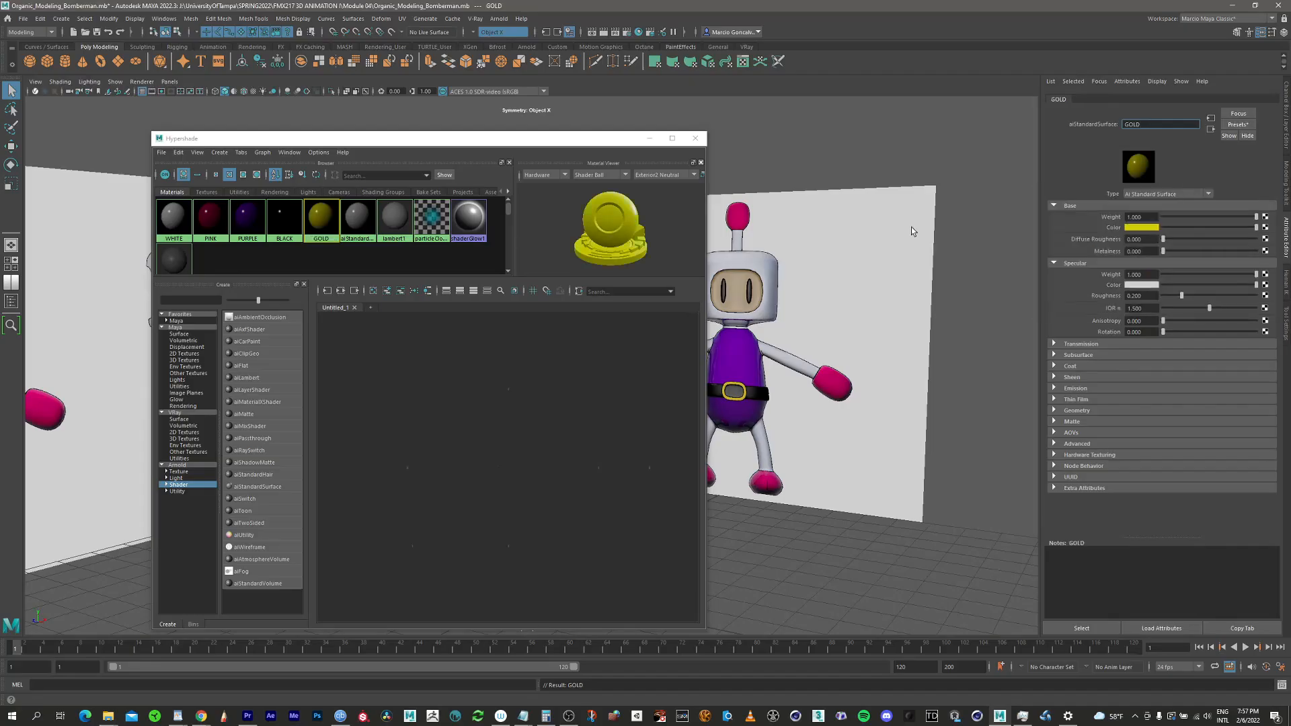
Rename the sixth standard surface material SKIN and sample its base color from the reference character's face
left_click(357, 217)
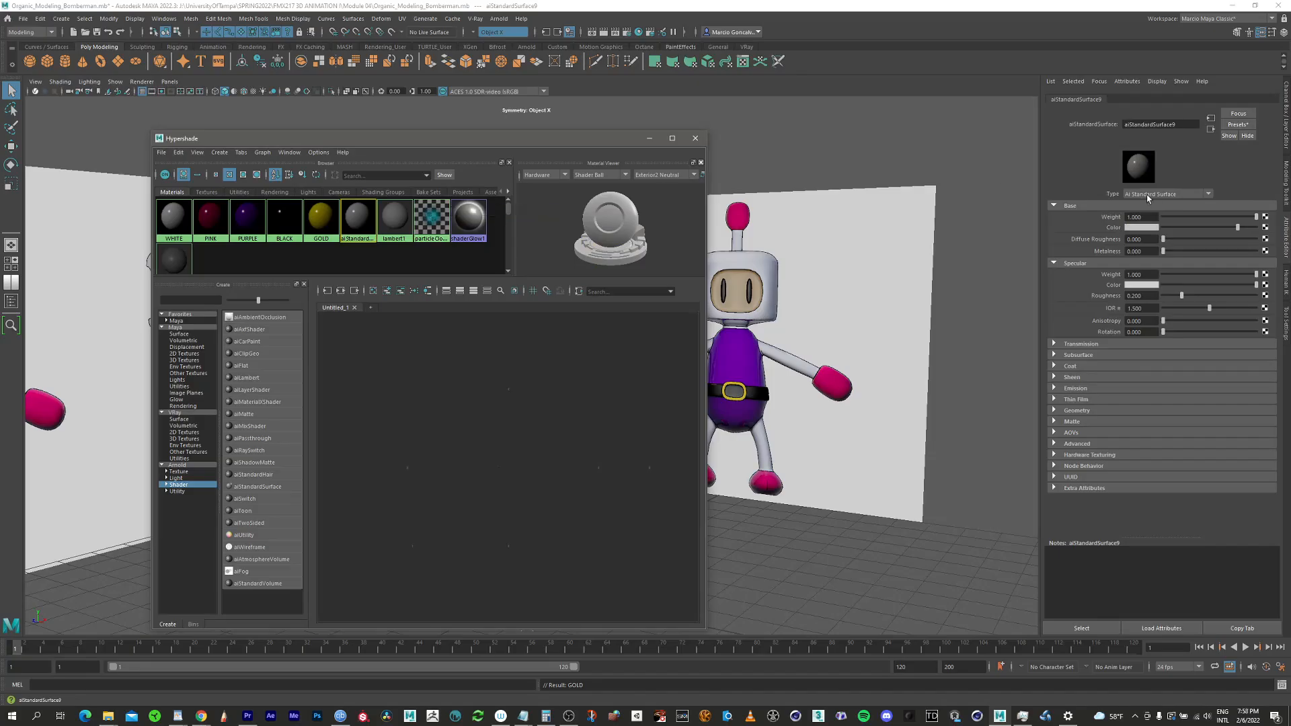
left_click_drag(1181, 124, 1098, 114)
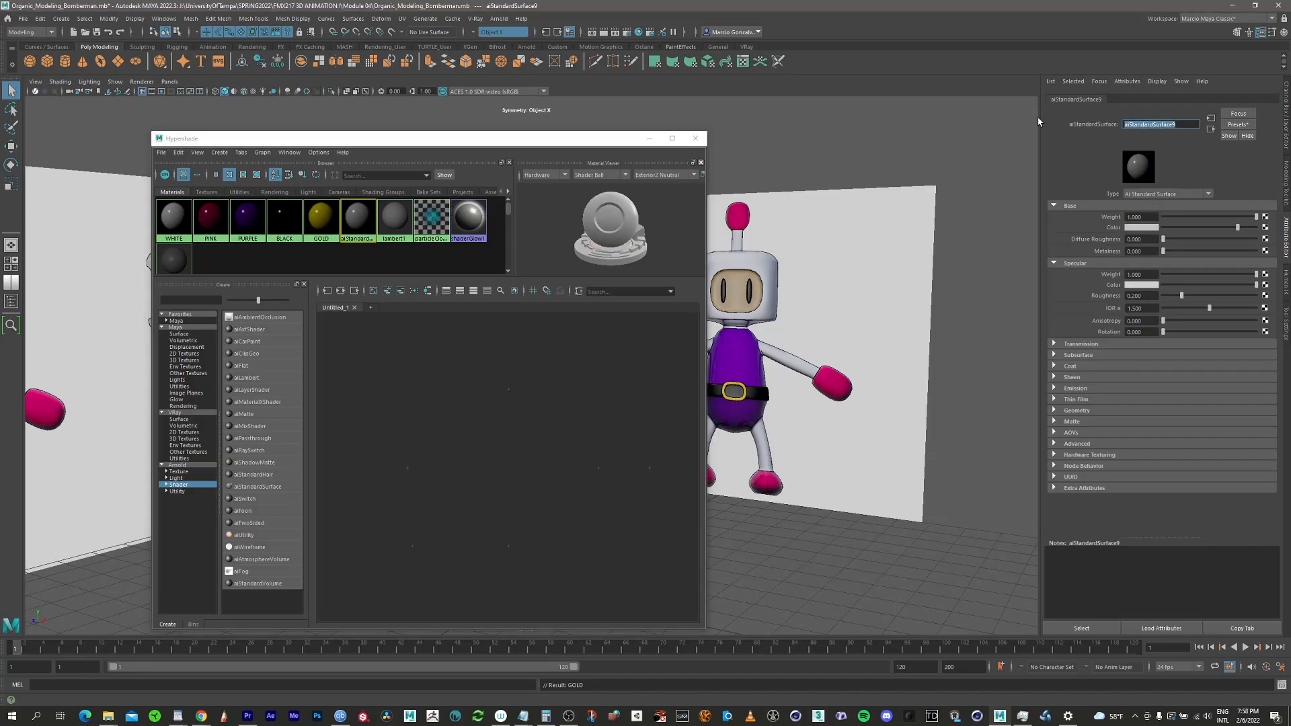
type("SKIN")
key("Return")
left_click(1149, 227)
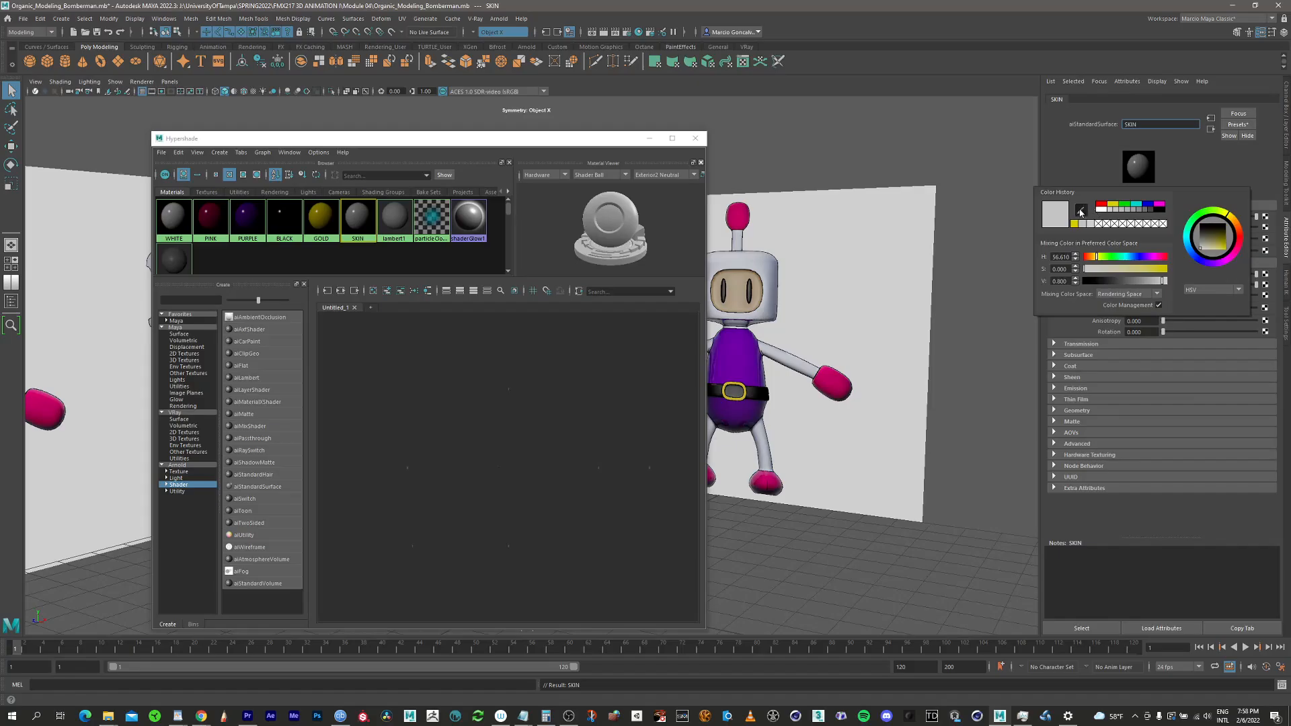
left_click(1080, 213)
left_click(737, 302)
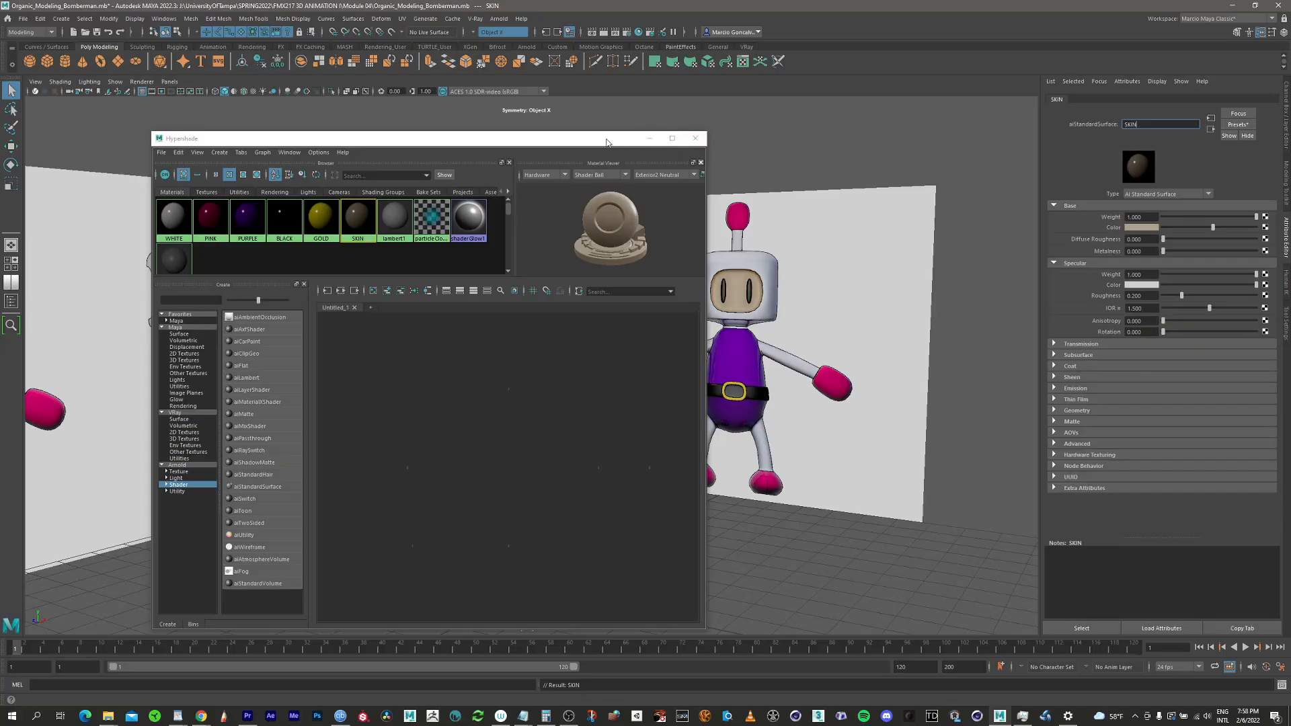
Move the Hypershade window clear of the model and assign the WHITE material to the whole Bomberman mesh
left_click_drag(607, 142, 486, 154)
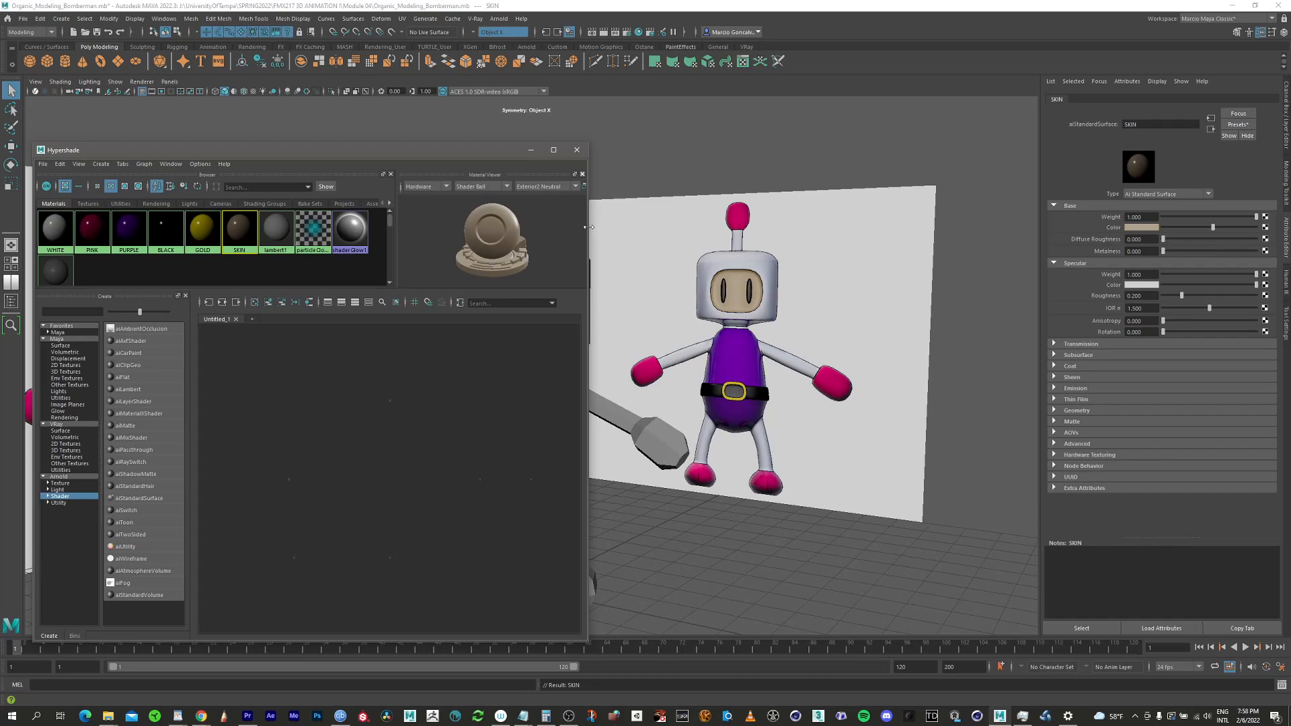
left_click_drag(591, 228, 579, 229)
left_click_drag(460, 157, 454, 136)
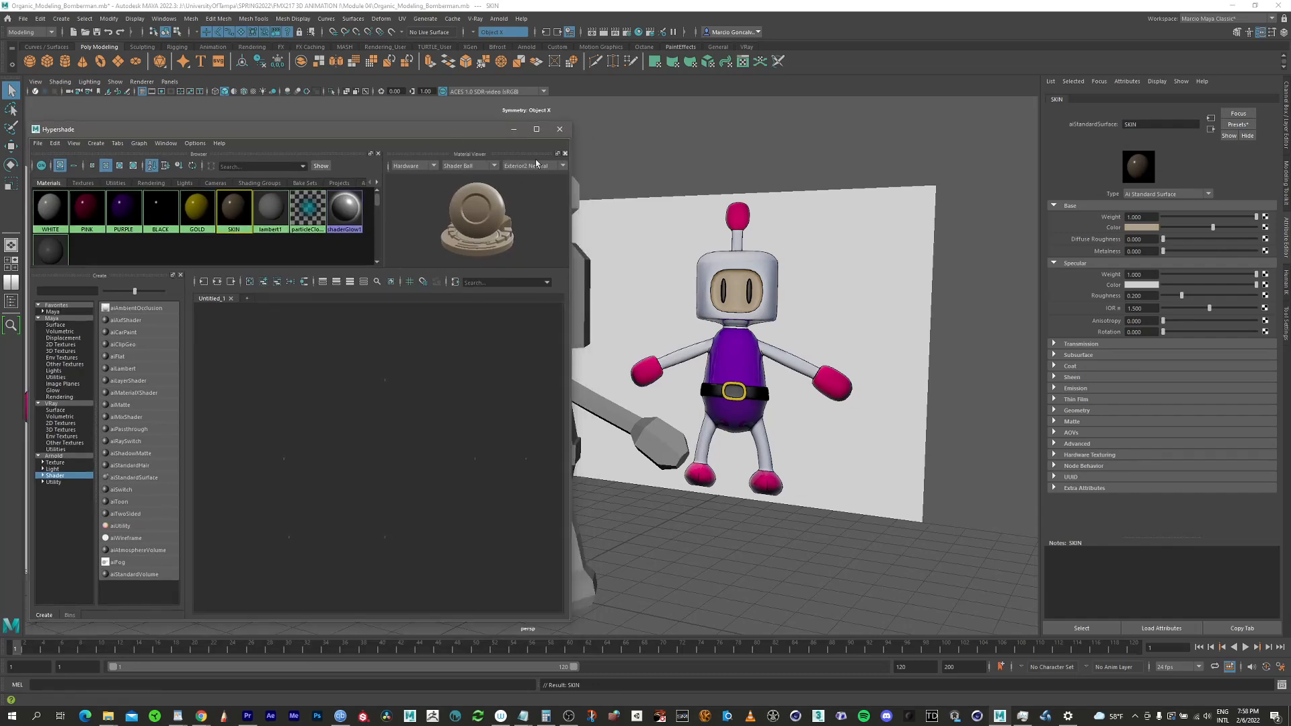
scroll(812, 269, "up", 8)
right_click_drag(906, 268, 893, 273, "alt")
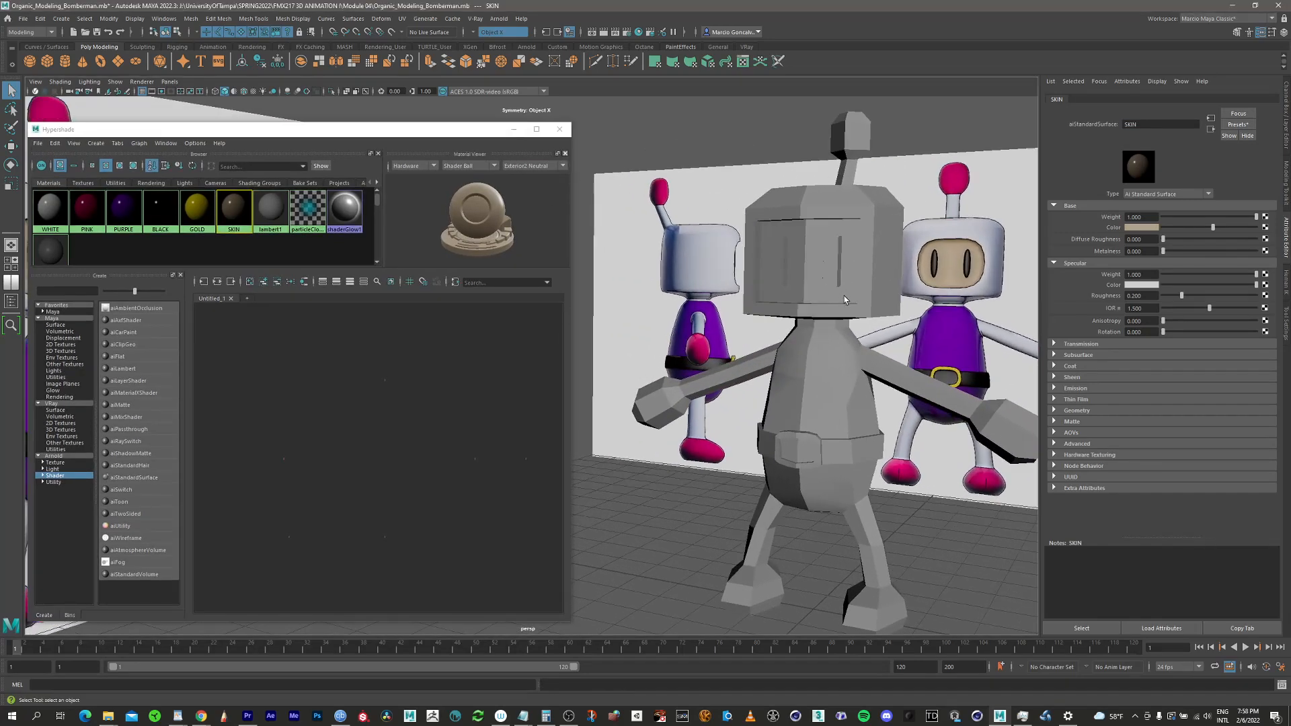
left_click(850, 292)
scroll(799, 282, "up", 3)
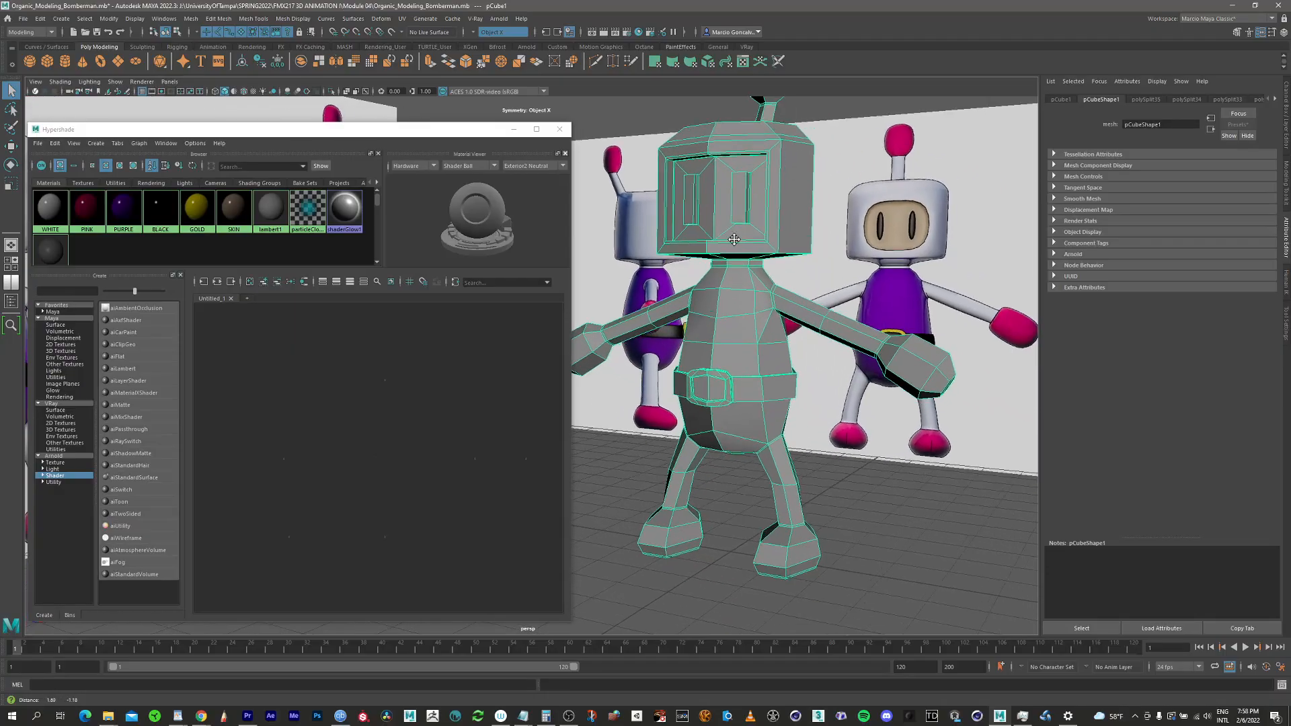
left_click_drag(799, 282, 585, 306, "alt")
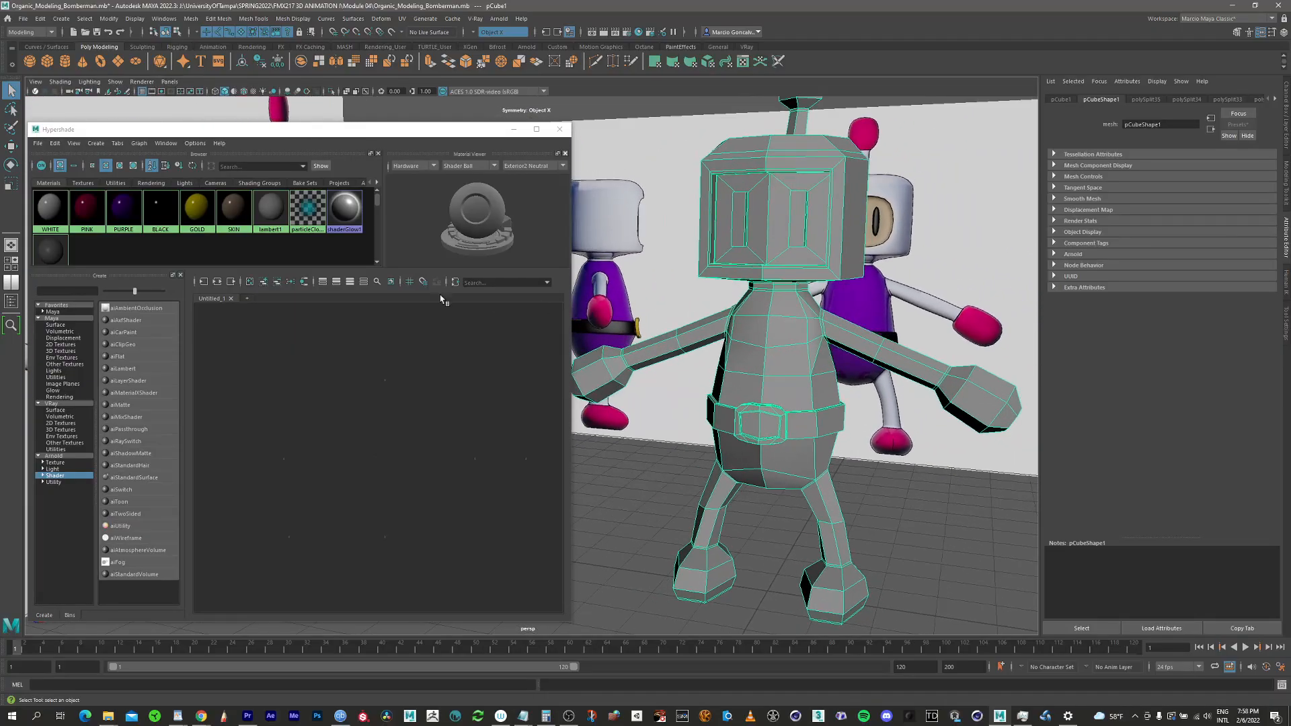
right_click(49, 209)
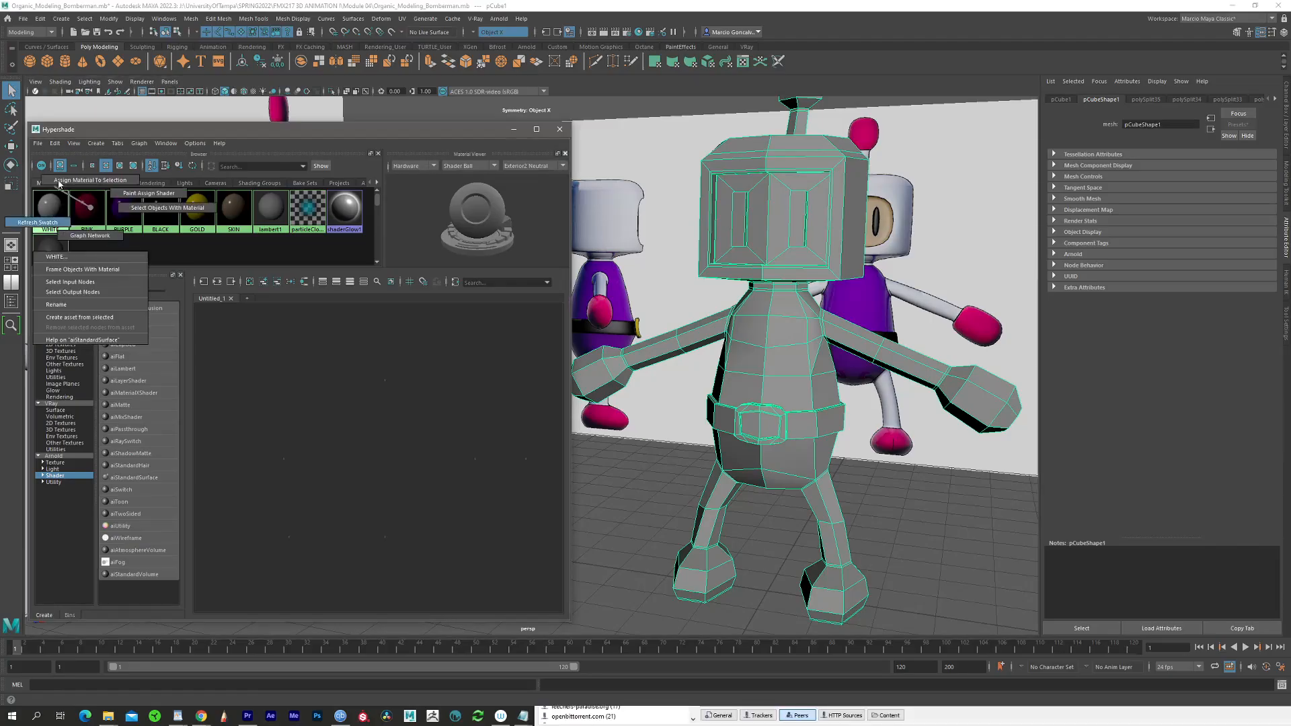
left_click(106, 180)
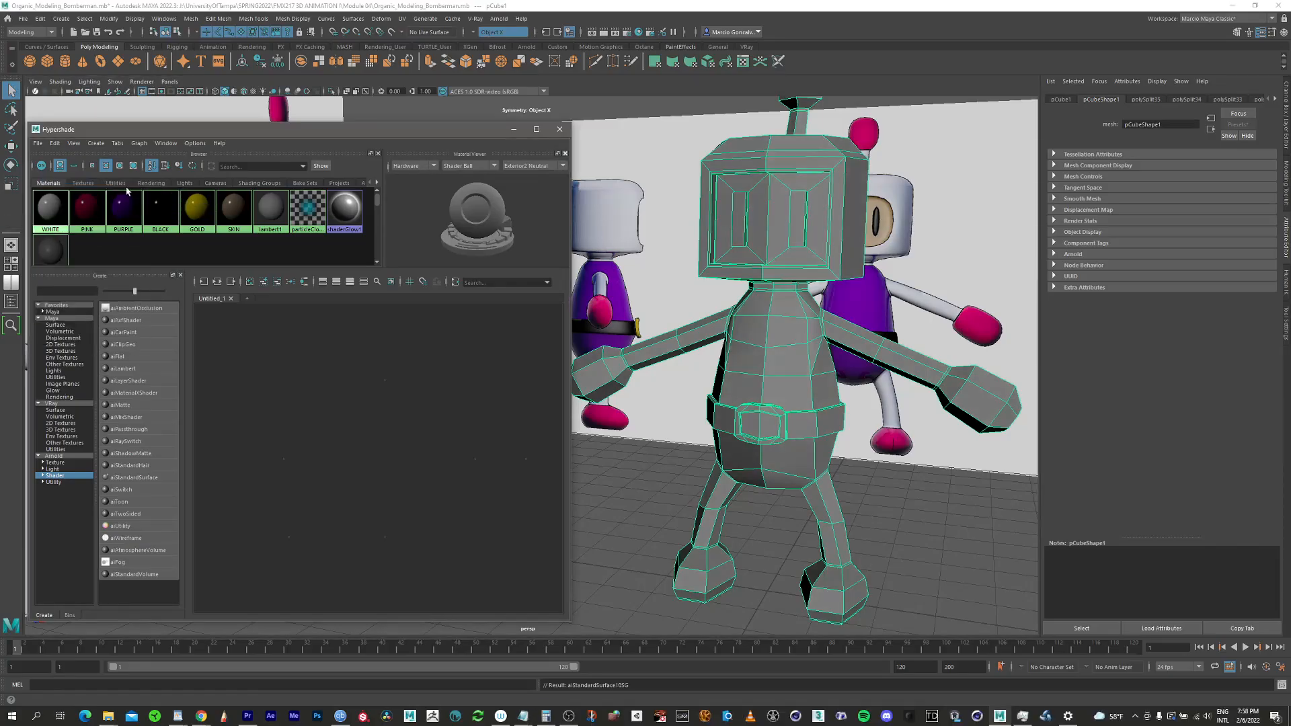
Switch the mesh to face selection and select the loops of faces around both feet
right_click(785, 357)
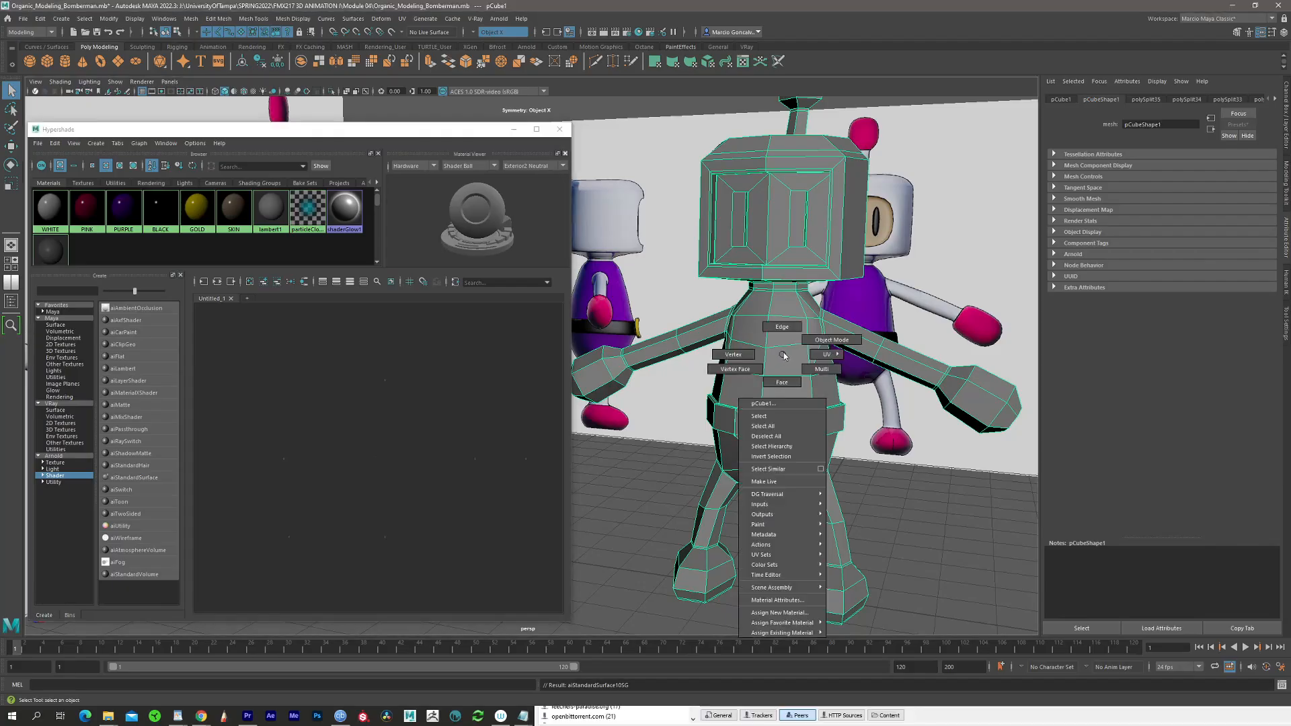
left_click(784, 385)
middle_click_drag(804, 380, 723, 225, "alt")
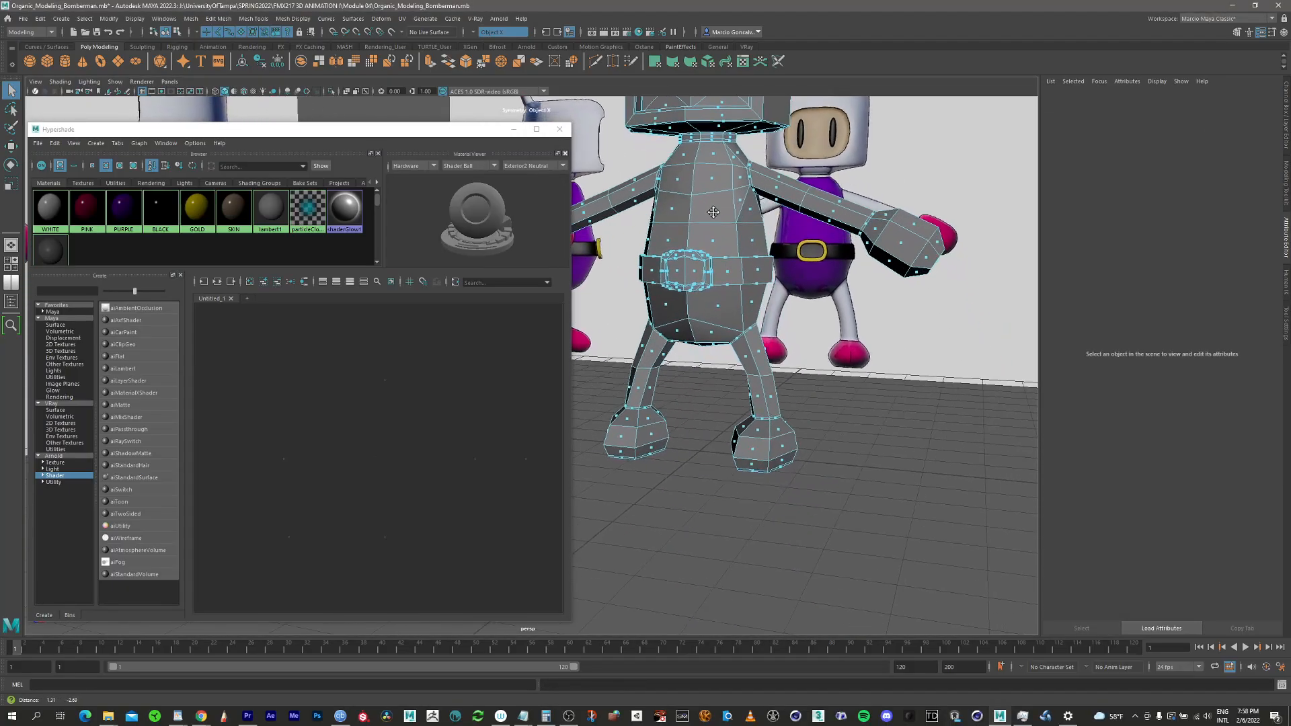
left_click_drag(720, 399, 791, 370, "alt")
middle_click_drag(792, 370, 768, 348, "alt")
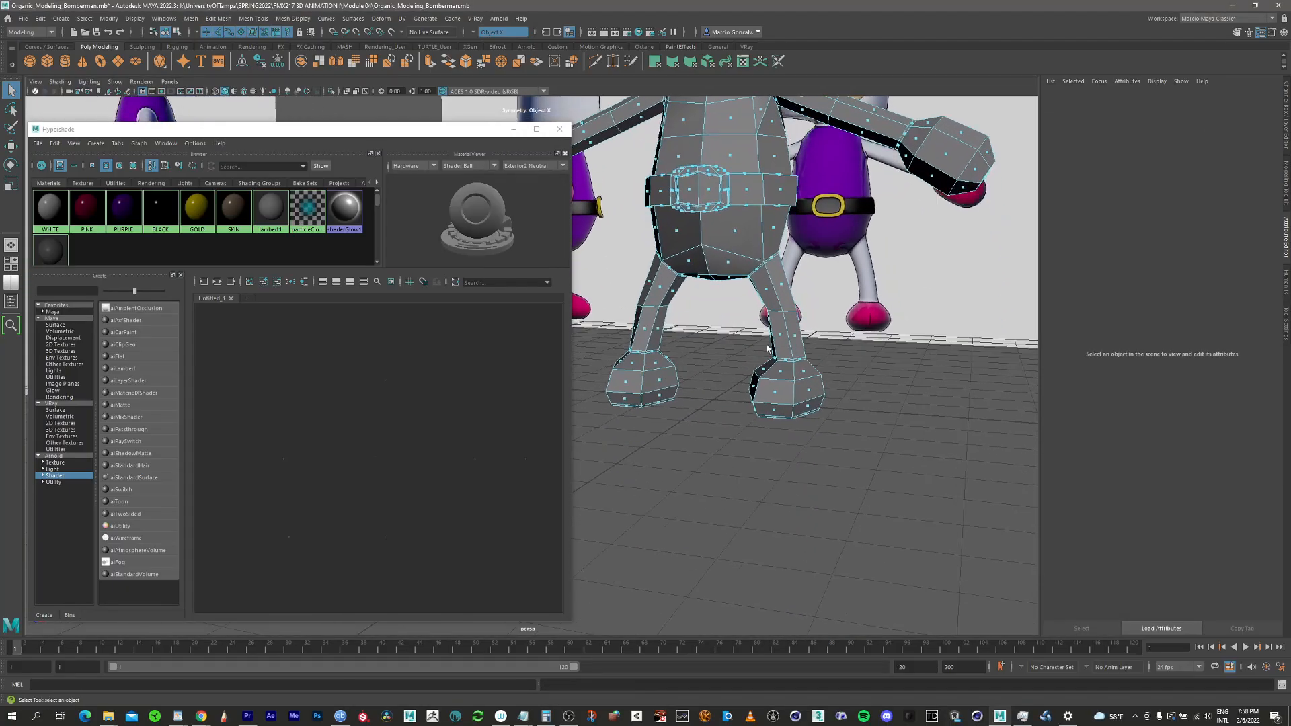
right_click_drag(780, 377, 896, 343, "alt")
middle_click_drag(805, 345, 786, 346, "alt")
right_click_drag(780, 346, 1006, 314, "alt")
middle_click_drag(807, 326, 699, 348, "alt")
left_click(772, 378)
mouse_move(774, 378)
middle_mouse_down("alt")
mouse_move(836, 367)
mouse_move(767, 396)
middle_mouse_up("alt")
double_click(803, 401, "shift")
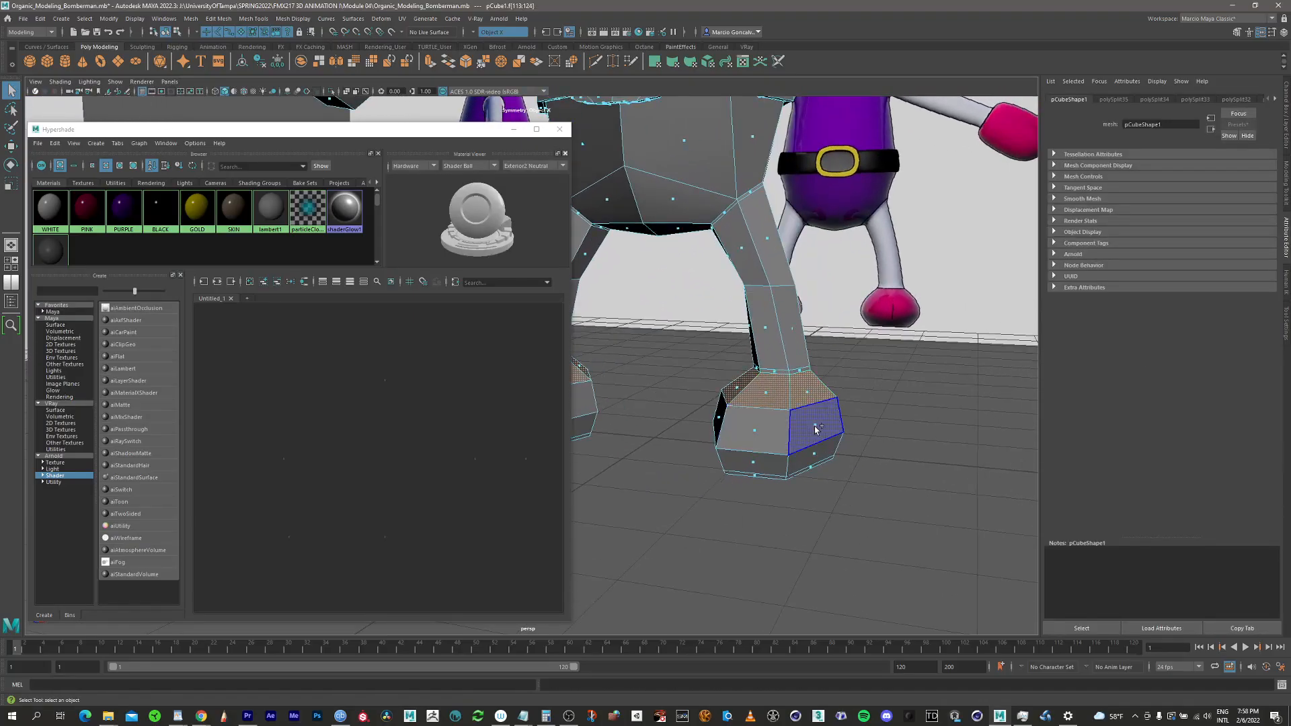
double_click(815, 429, "shift")
key("ctrl+z")
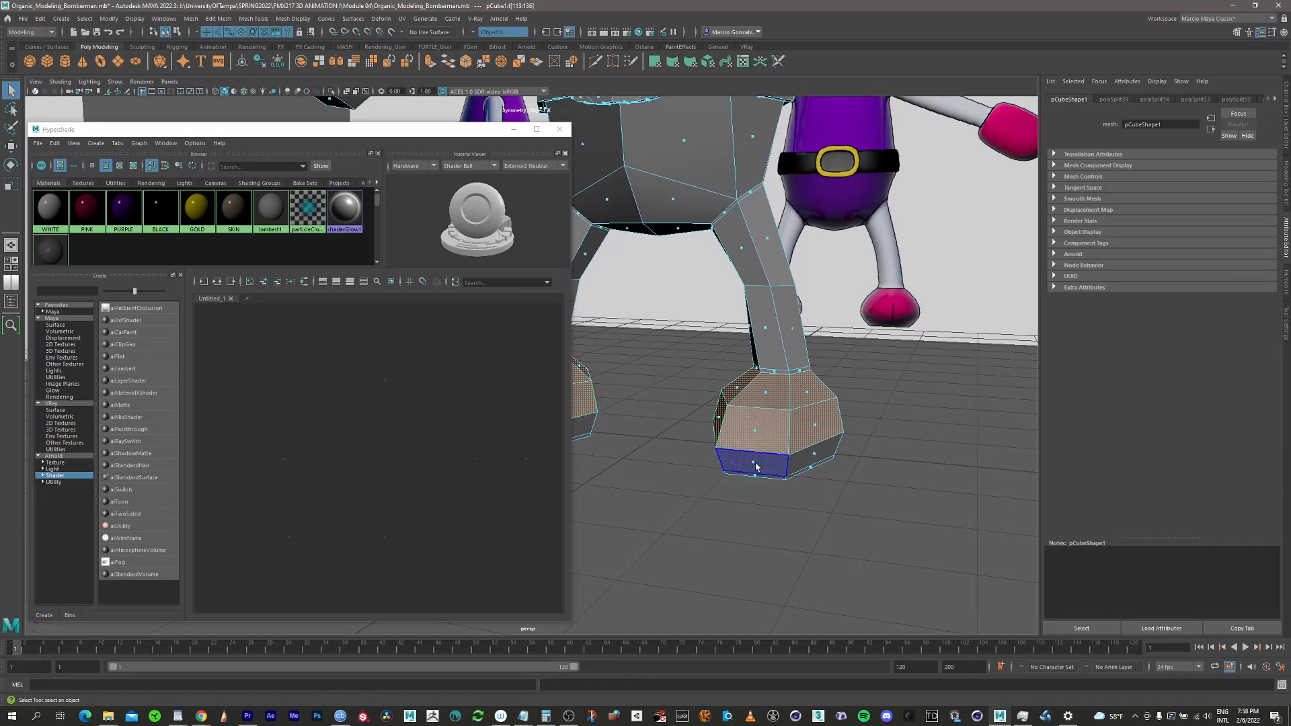
double_click(810, 457, "shift")
left_click_drag(812, 457, 810, 380, "alt")
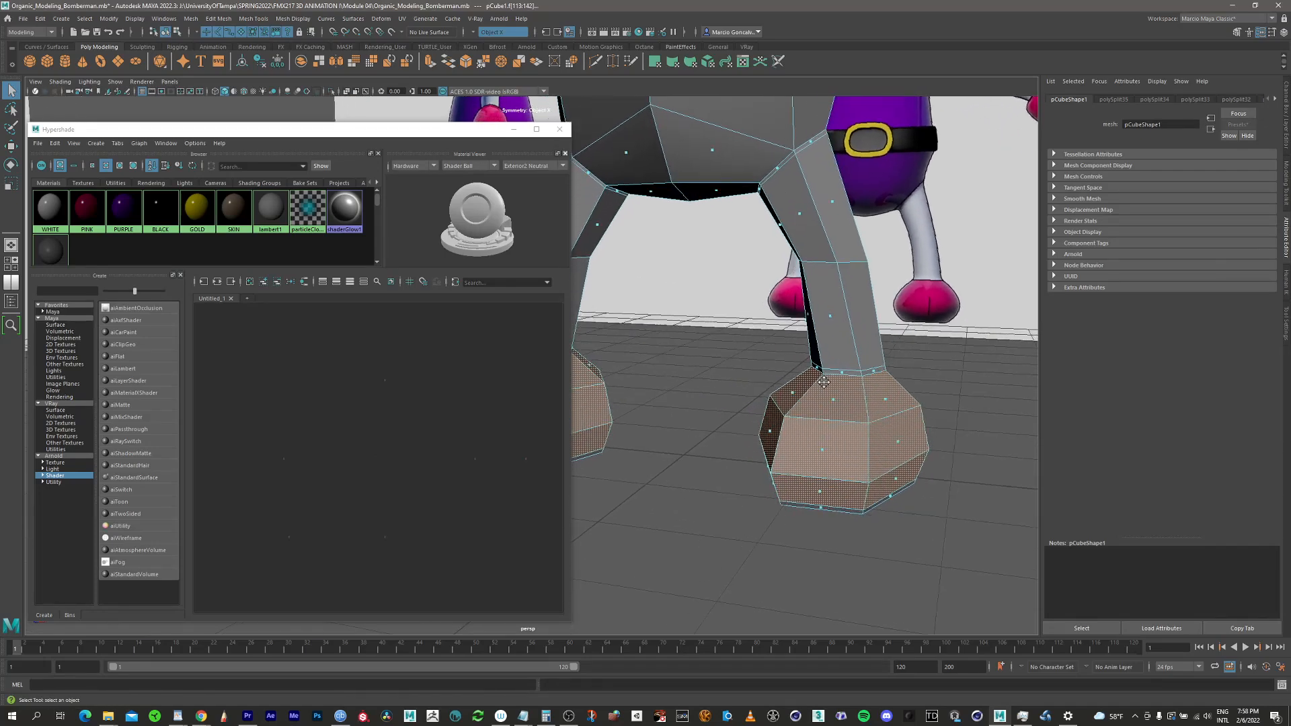
Add the thin bottom-edge and underside faces of the feet to the selection
middle_click_drag(810, 380, 764, 265, "alt")
key("f")
middle_click_drag(707, 443, 873, 404, "alt")
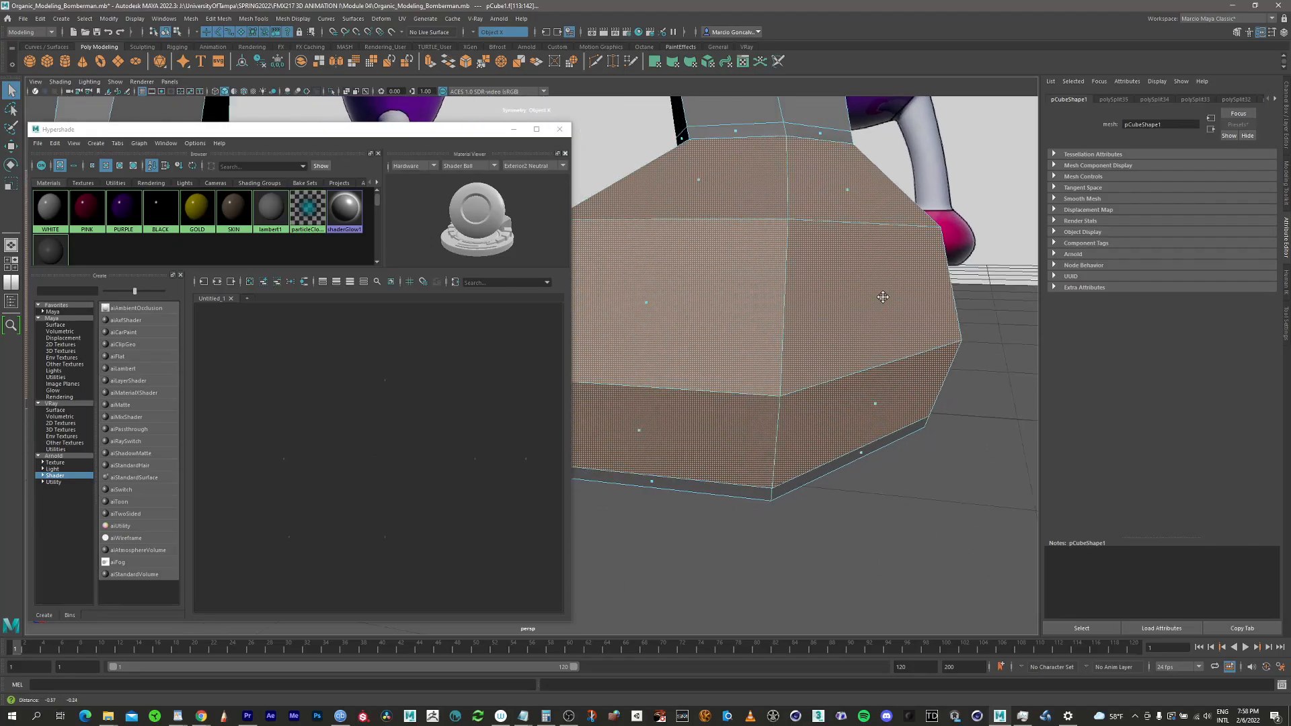
right_click_drag(873, 403, 813, 355, "alt")
left_click_drag(812, 354, 724, 413, "alt")
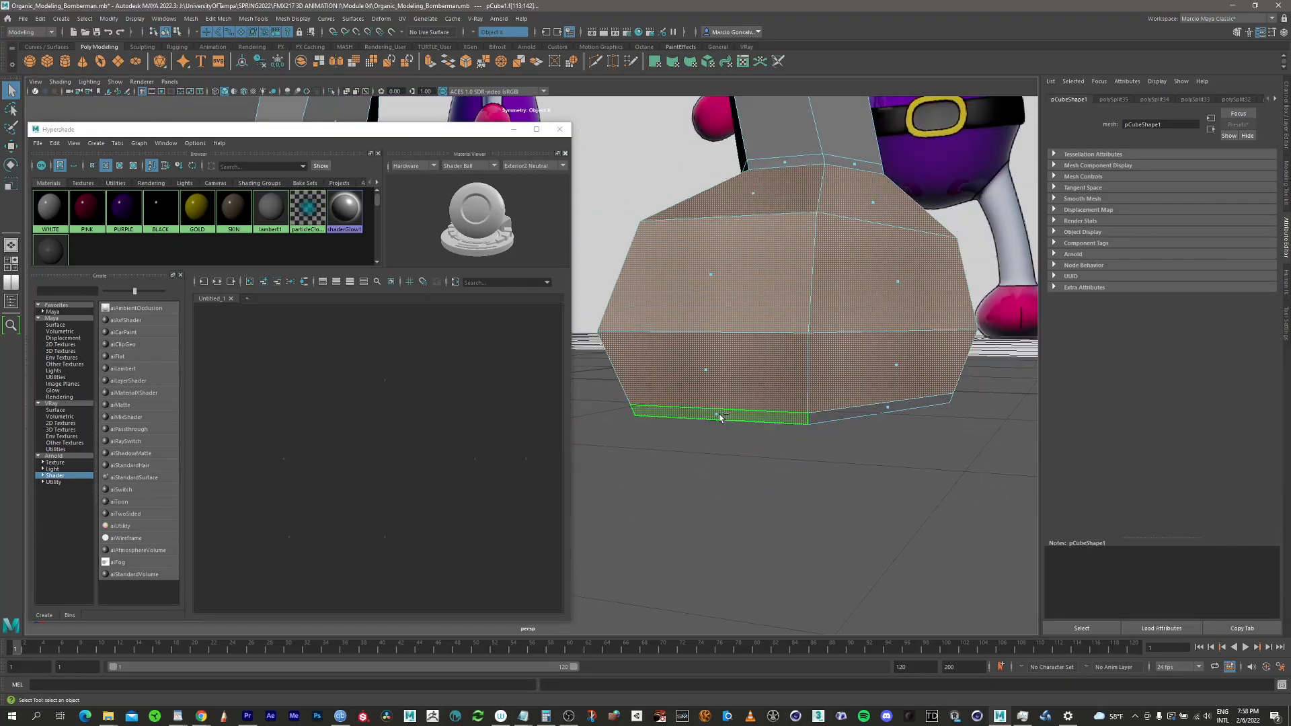
left_click_drag(911, 360, 848, 415, "alt")
left_click(773, 387, "shift")
left_click(831, 419, "shift")
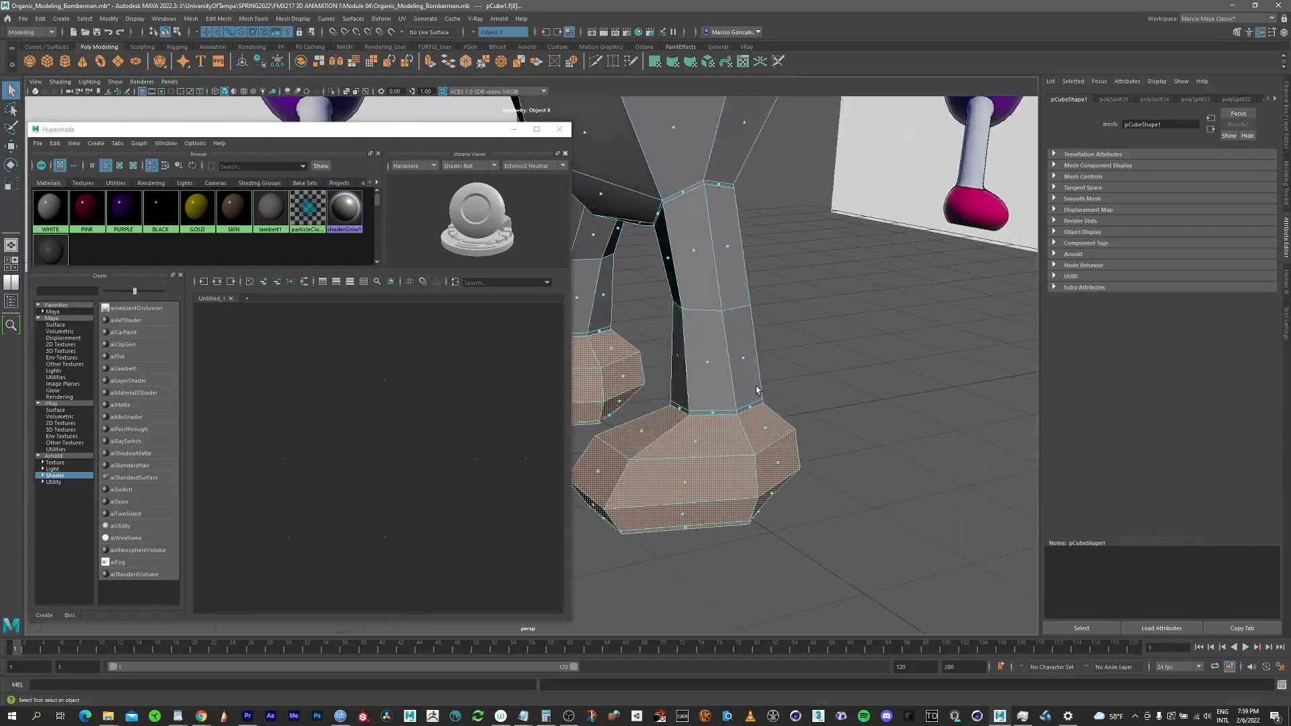
Add all faces of the hands, from the wrist ring to the end caps, to the selection
middle_click_drag(827, 201, 760, 385, "alt")
left_click_drag(760, 385, 797, 405, "alt")
left_click(786, 367, "shift")
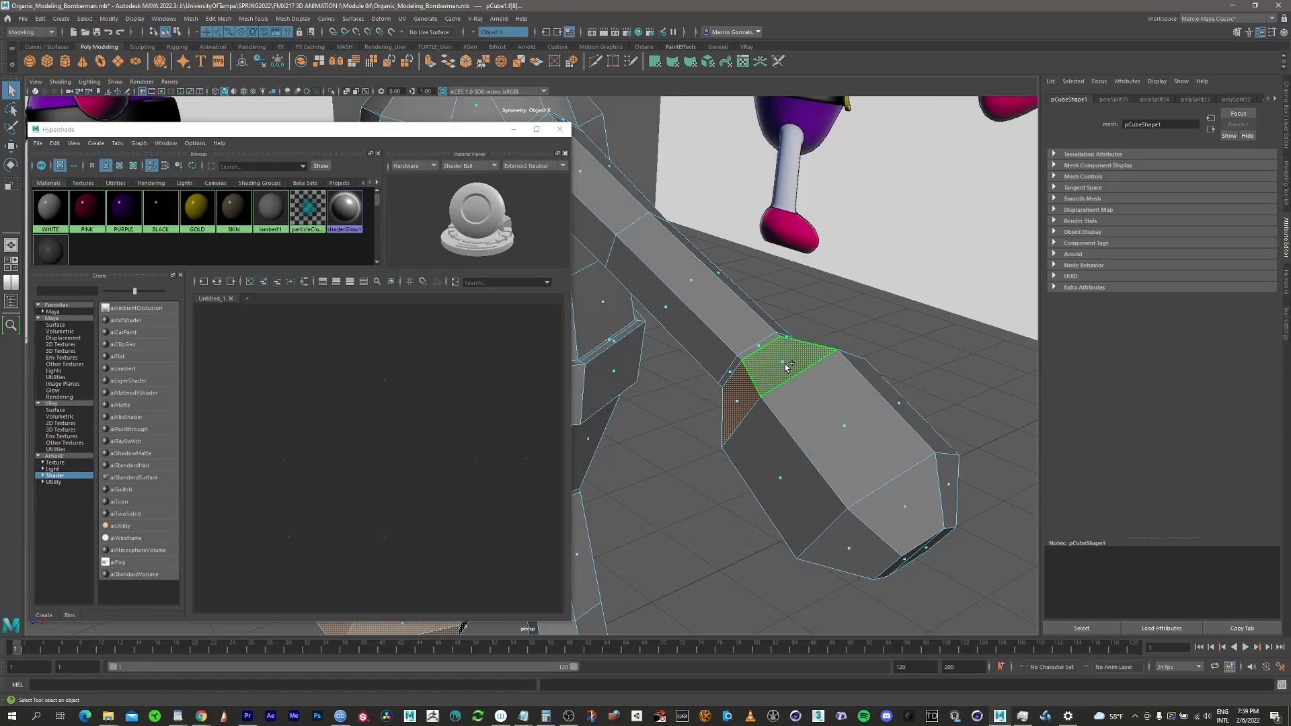
left_click(783, 476, "shift")
left_click(841, 423, "shift")
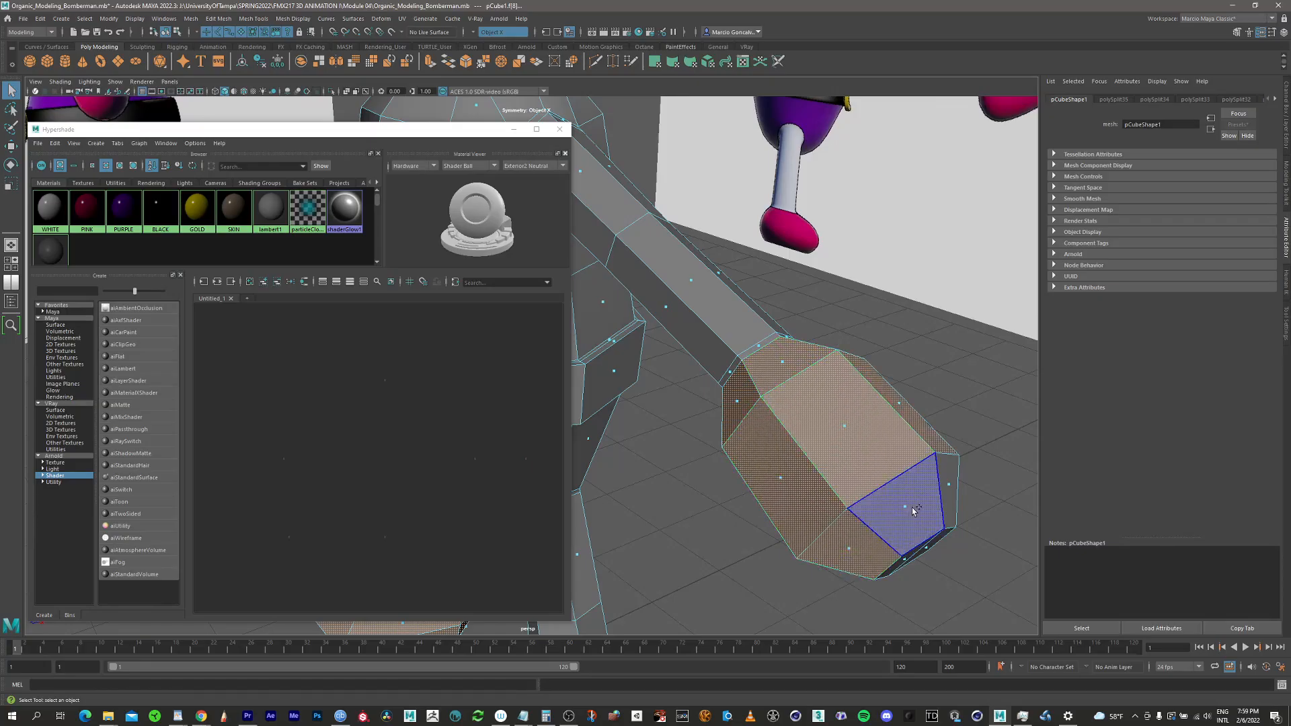
left_click_drag(905, 487, 755, 409, "alt")
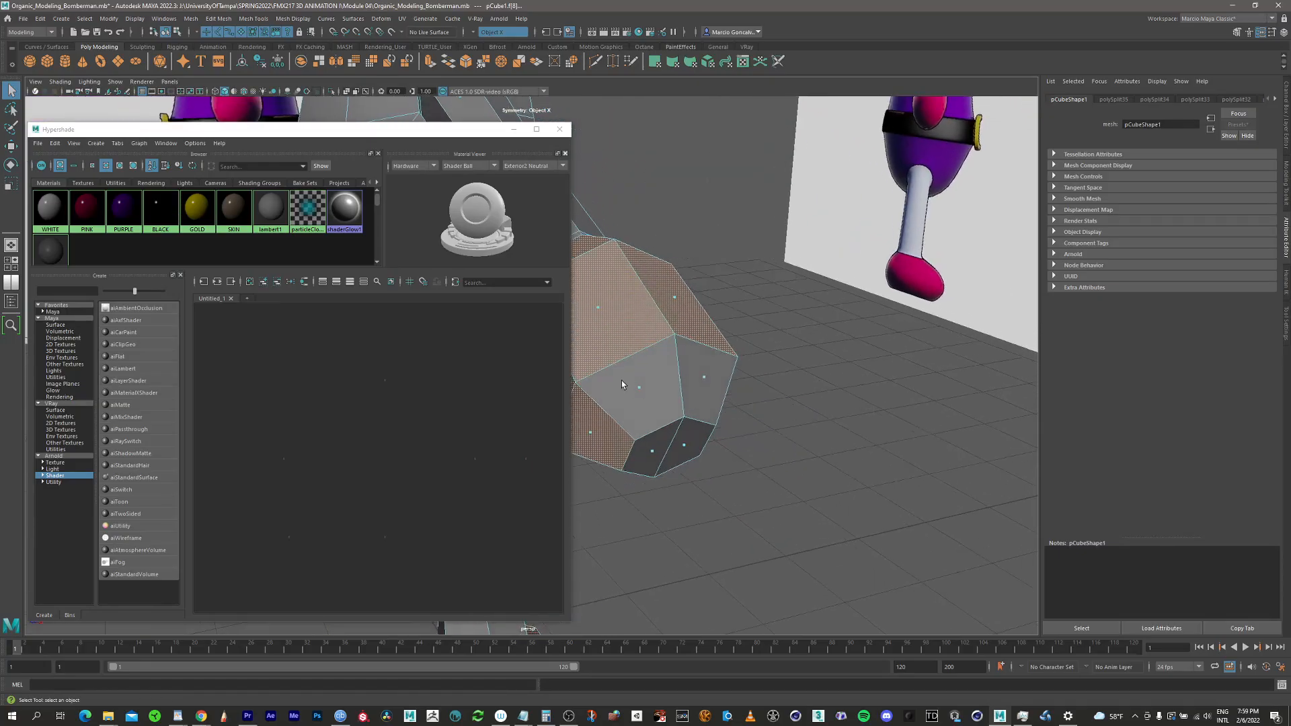
left_click(643, 388, "shift")
left_click(708, 380, "shift")
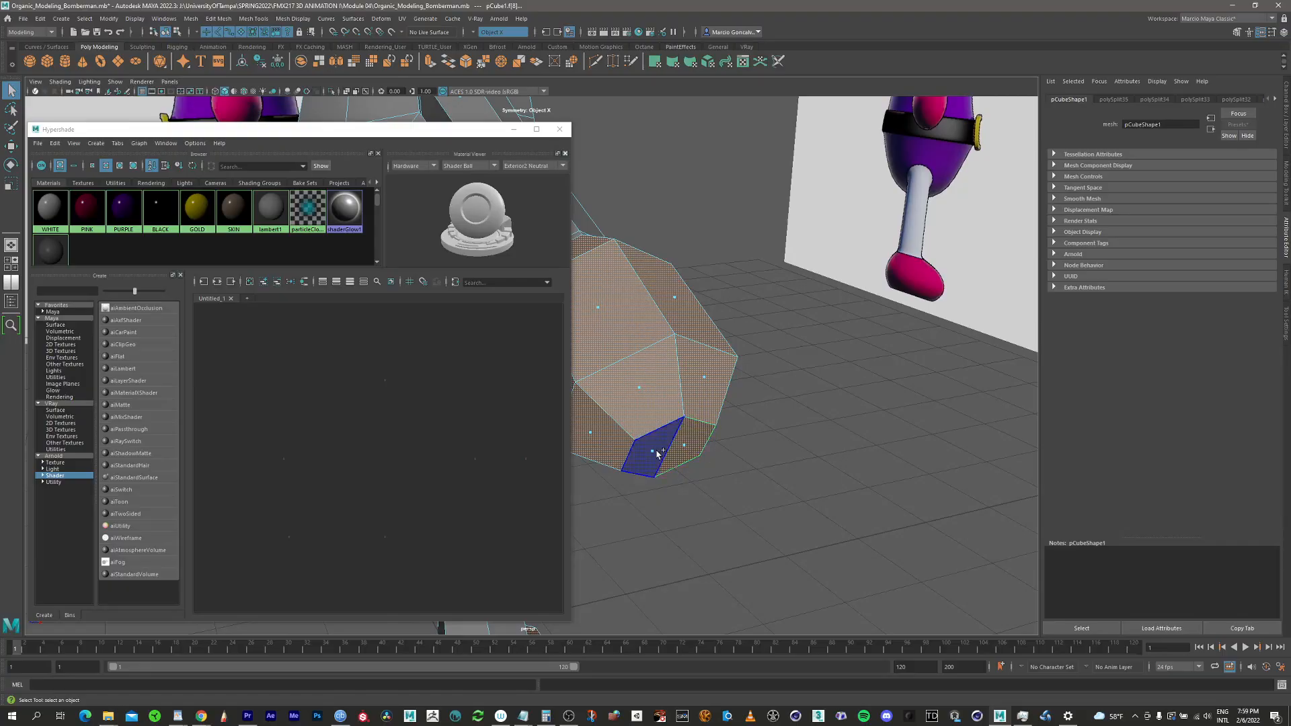
Add all faces of the antenna tip above the head to the selection
left_click_drag(645, 393, 777, 262, "alt")
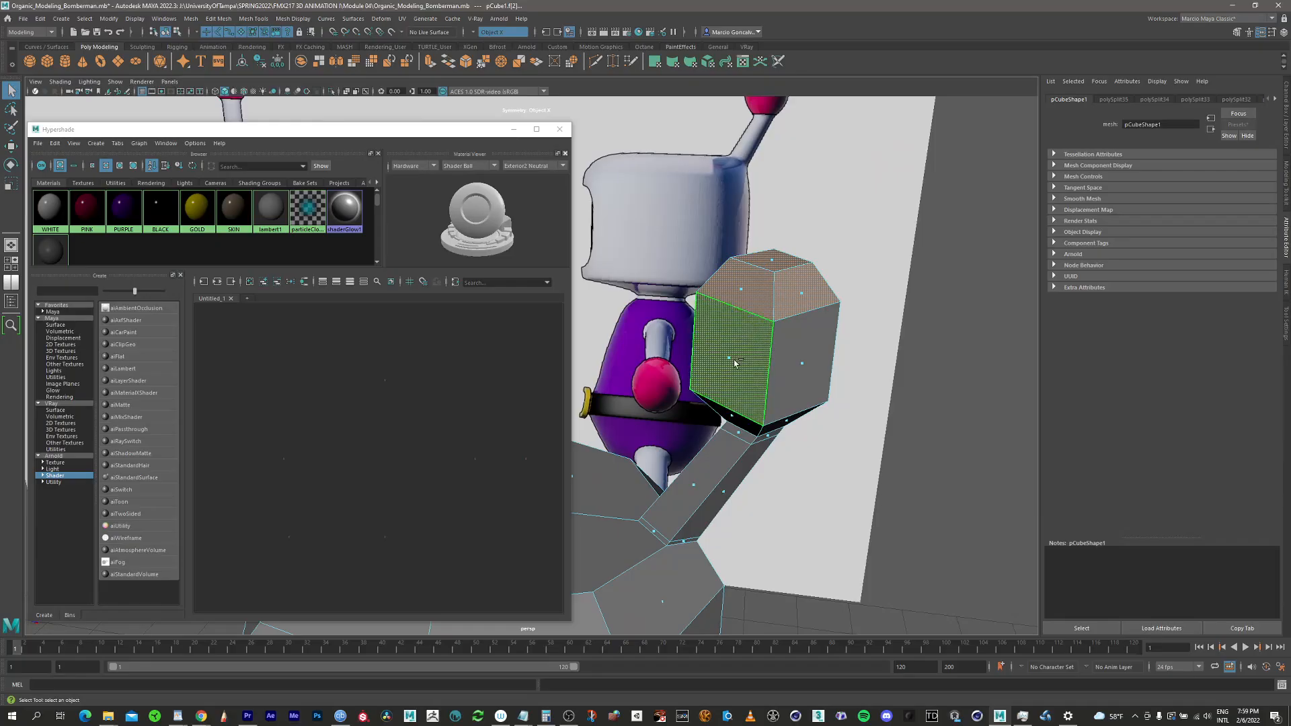
left_click_drag(803, 372, 743, 275, "alt")
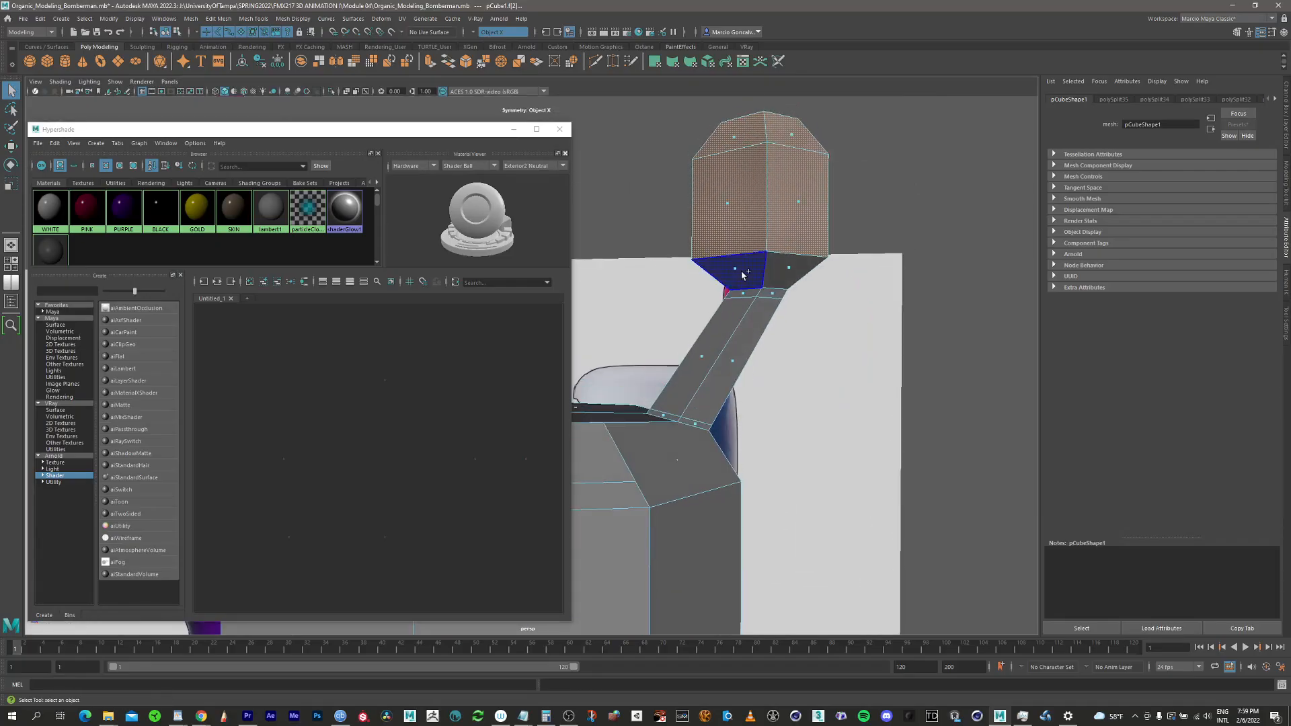
right_click_drag(774, 305, 501, 412, "alt")
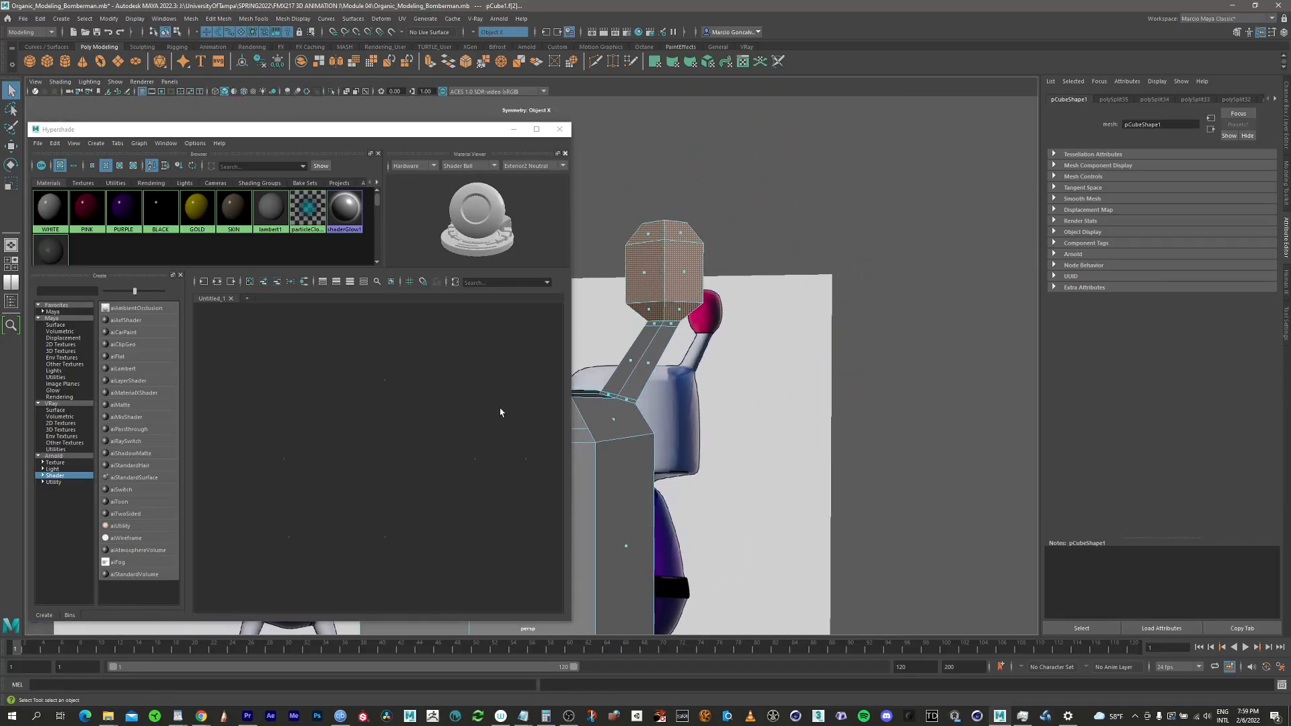
Assign the PINK material to the selected feet, hand and antenna tip faces
middle_click_drag(692, 416, 1029, 148, "alt")
right_click_drag(1028, 147, 697, 397, "alt")
left_click_drag(697, 397, 554, 393, "alt")
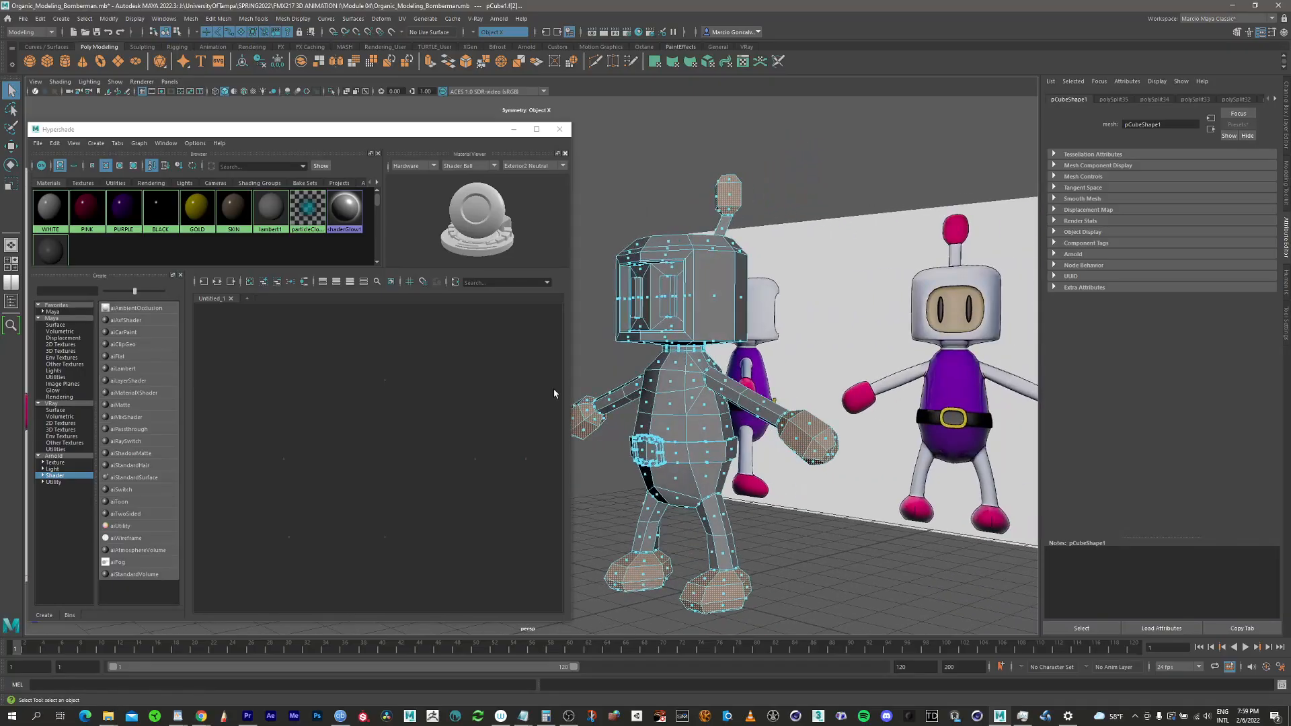
right_click(86, 204)
left_click(95, 177)
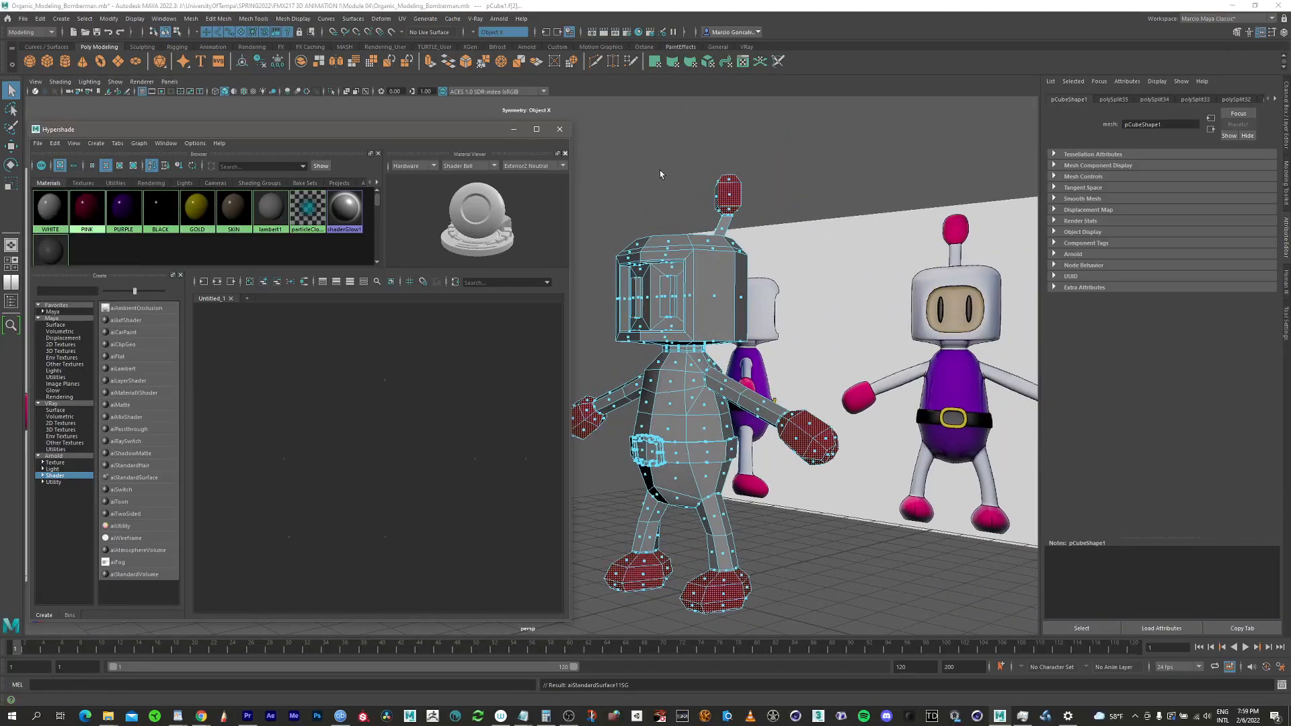
Select the front torso faces below the belt and extend the selection to the adjoining side and underside faces
left_click_drag(726, 410, 778, 381, "alt")
right_click_drag(777, 380, 891, 370, "alt")
middle_click_drag(891, 370, 671, 341, "alt")
right_click_drag(696, 401, 804, 396, "alt")
middle_click_drag(803, 395, 739, 390, "alt")
right_click_drag(740, 389, 783, 338, "alt")
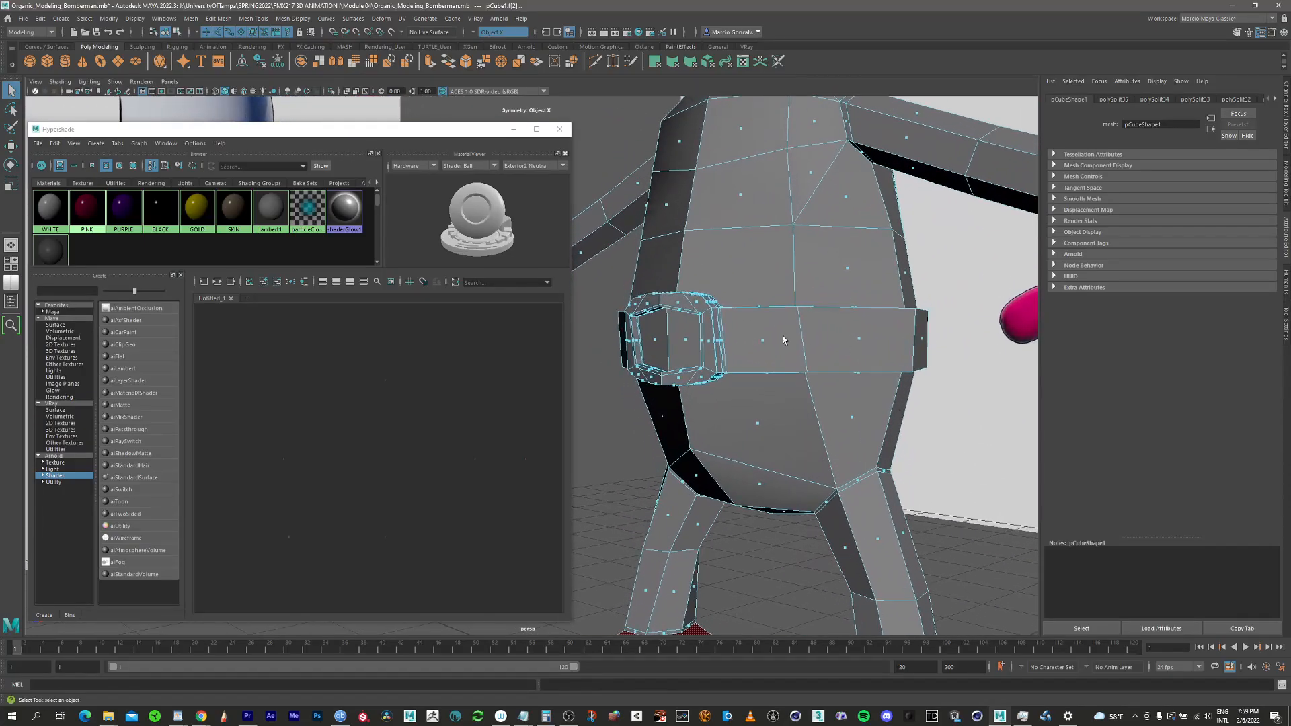
left_click(756, 422)
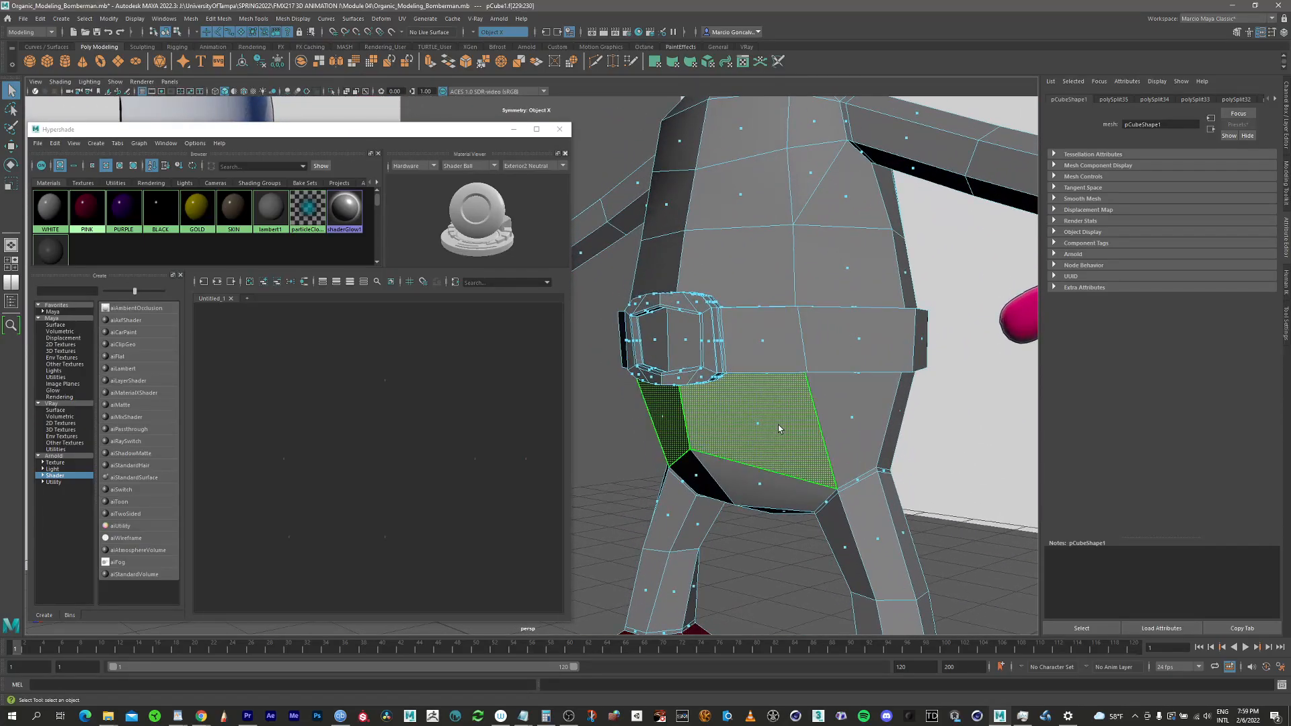
left_click(860, 421, "shift")
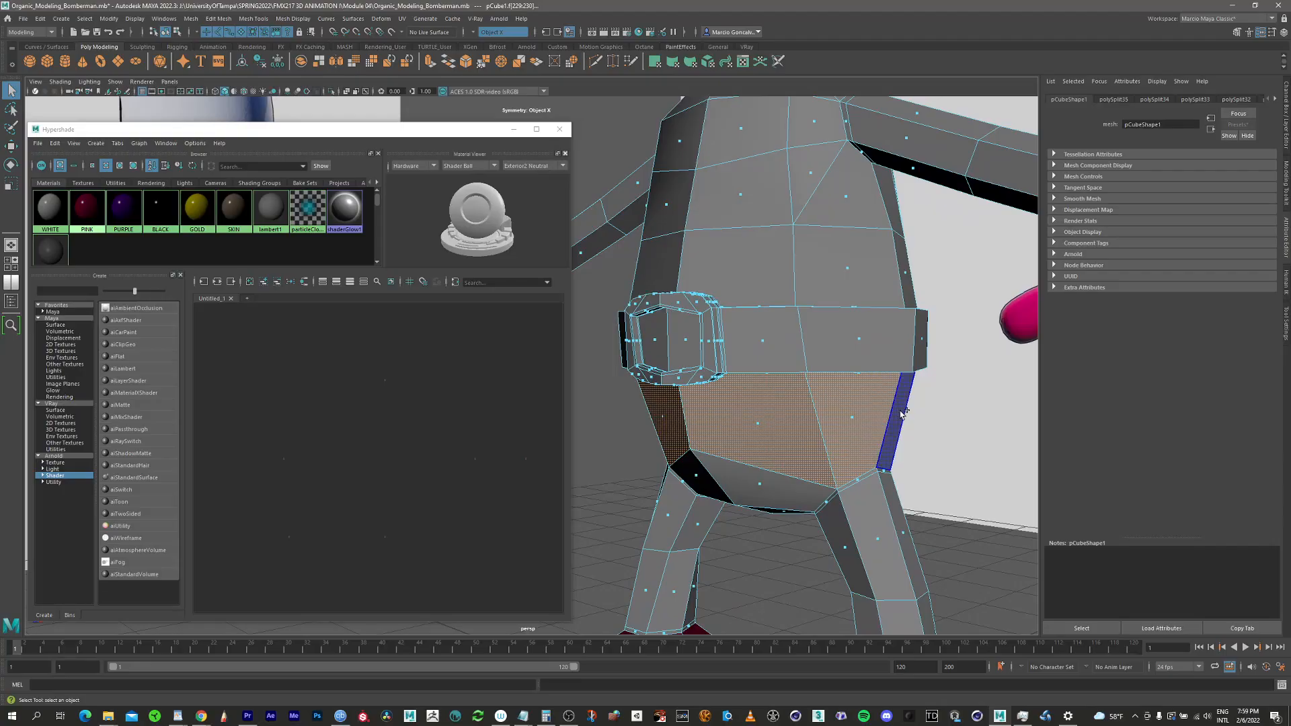
left_click_drag(806, 449, 725, 437, "alt")
left_click(726, 439, "shift")
left_click(747, 485, "shift")
Add the remaining underside and rear faces of the lower torso between the belt and legs to the selection
left_click_drag(824, 391, 766, 336, "alt")
middle_click_drag(766, 336, 744, 326, "alt")
left_click_drag(744, 325, 683, 361, "alt")
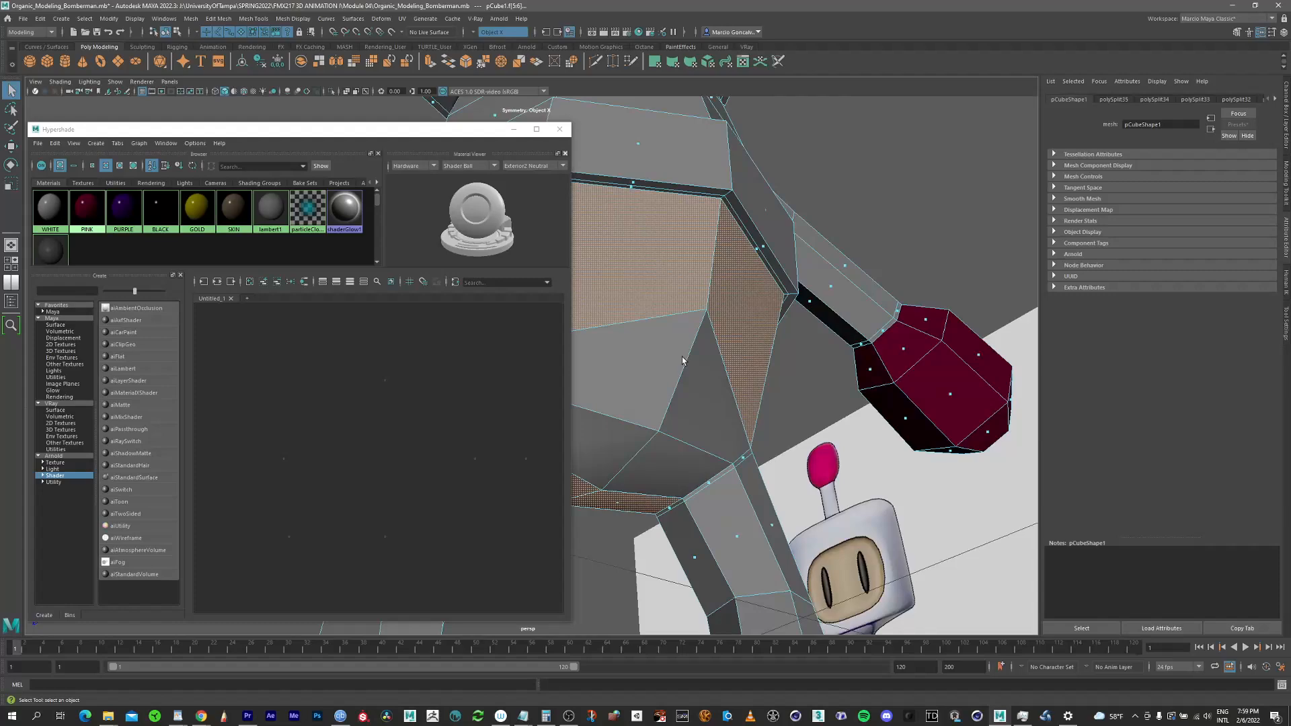
left_click(671, 464, "shift")
left_click(715, 400, "shift")
Add the rows of back torso faces from above the belt up to the neck to the selection
left_click_drag(770, 293, 652, 297, "alt")
middle_click_drag(652, 296, 835, 375, "alt")
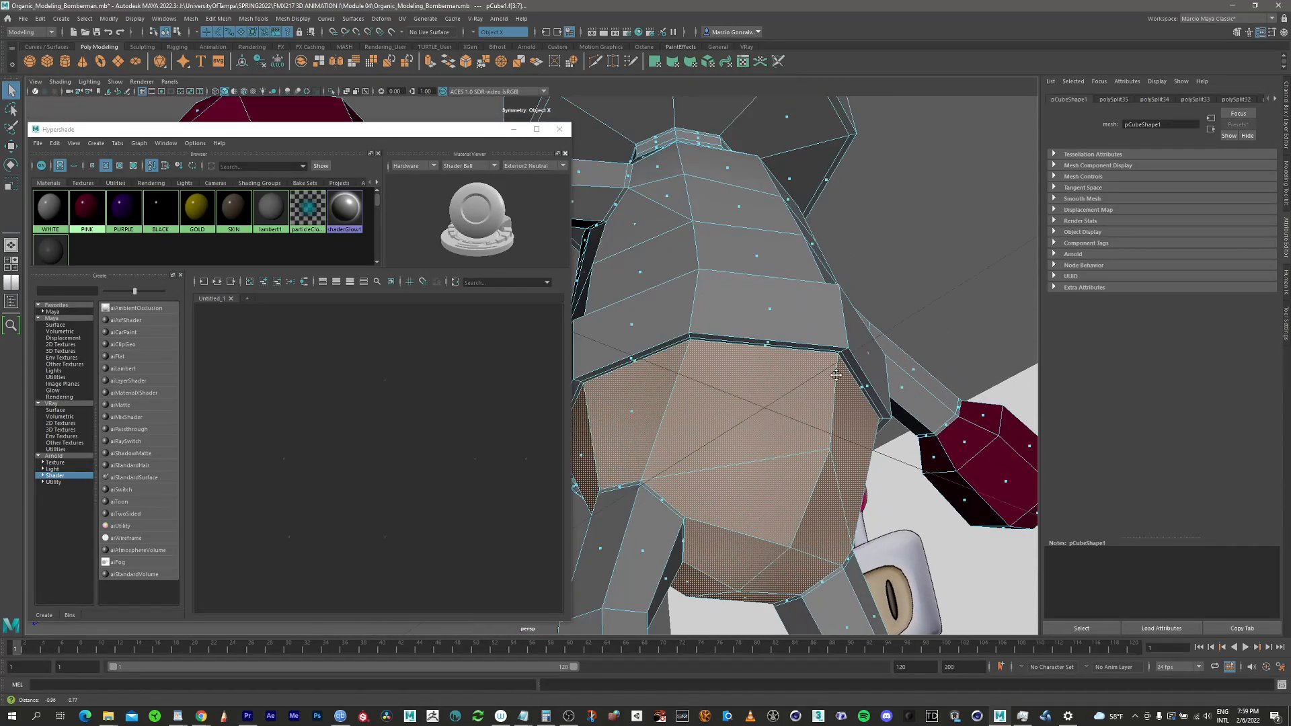
left_click_drag(705, 269, 735, 363, "alt")
left_click(706, 465, "shift")
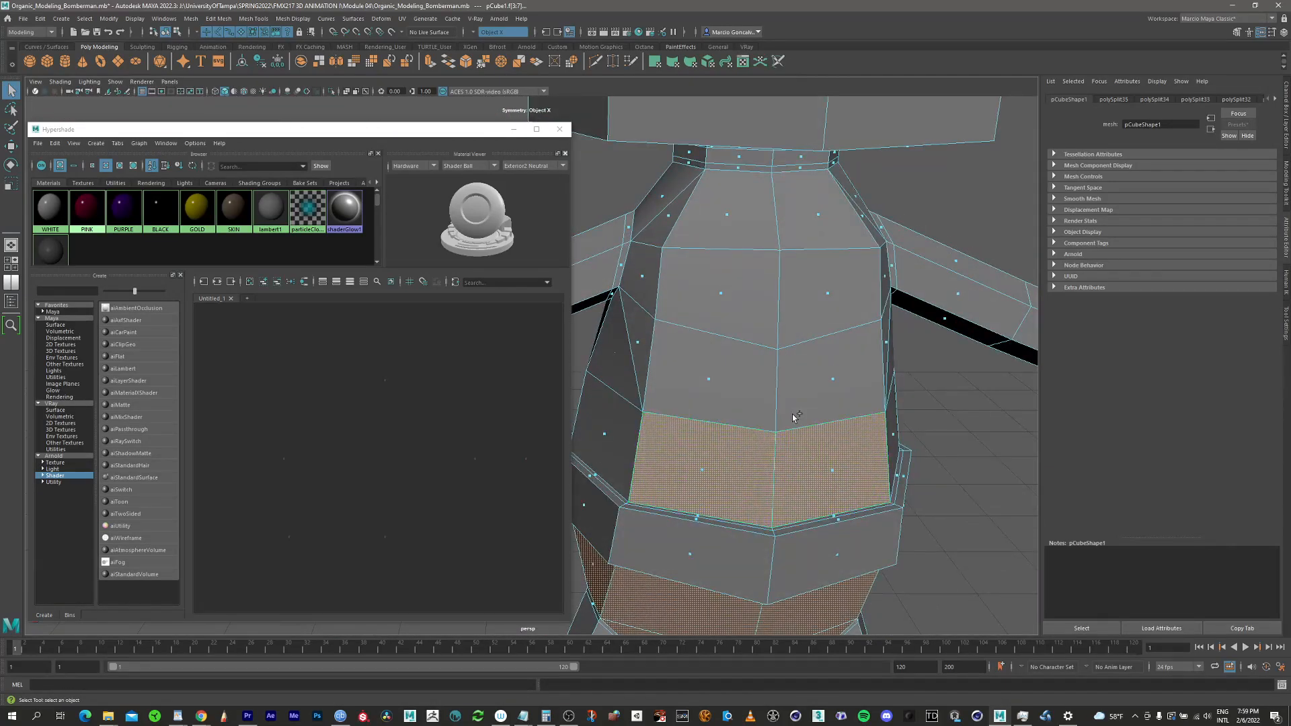
left_click(894, 440, "shift")
left_click(835, 389, "shift")
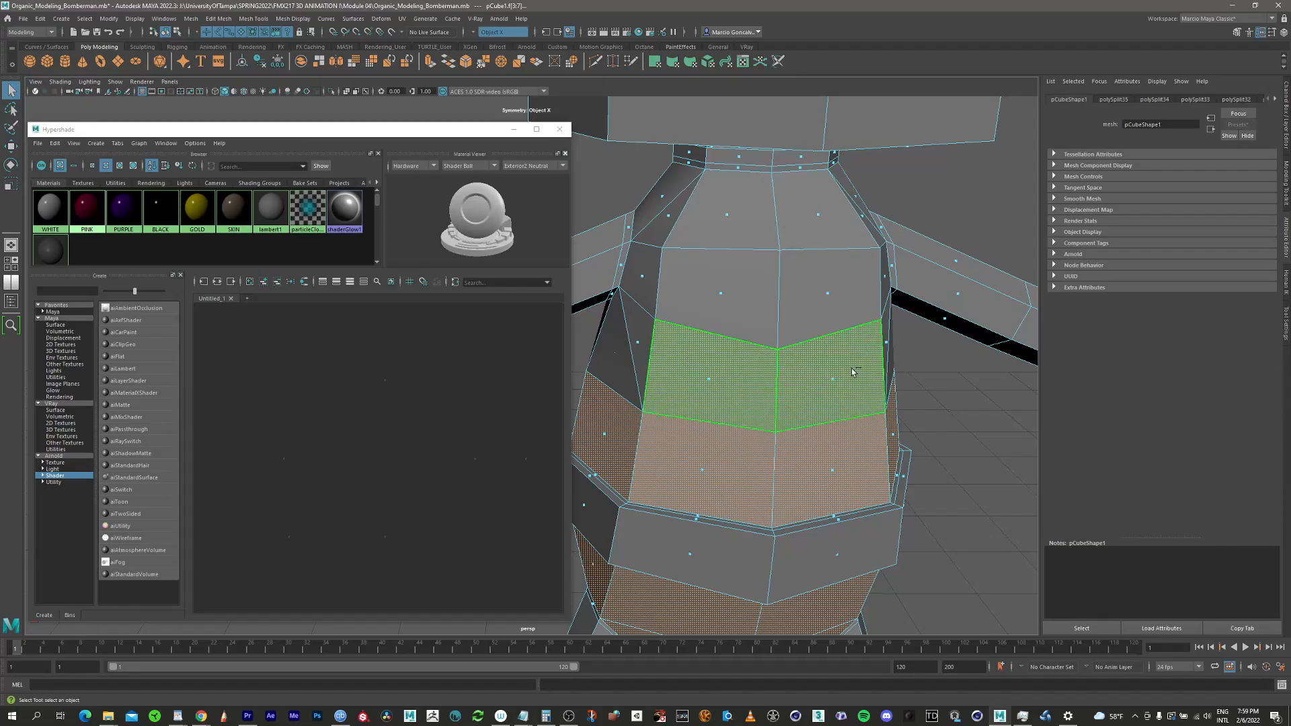
left_click(891, 344, "shift")
left_click(828, 297, "shift")
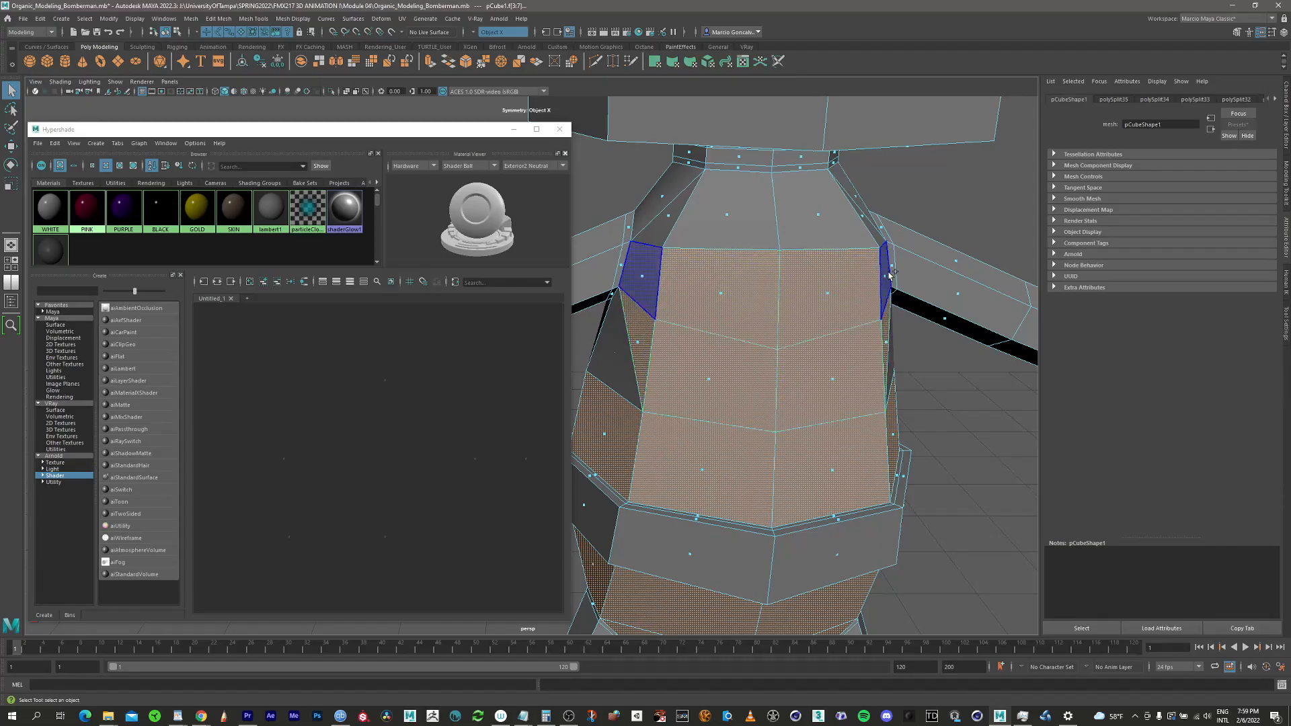
left_click(861, 211, "shift")
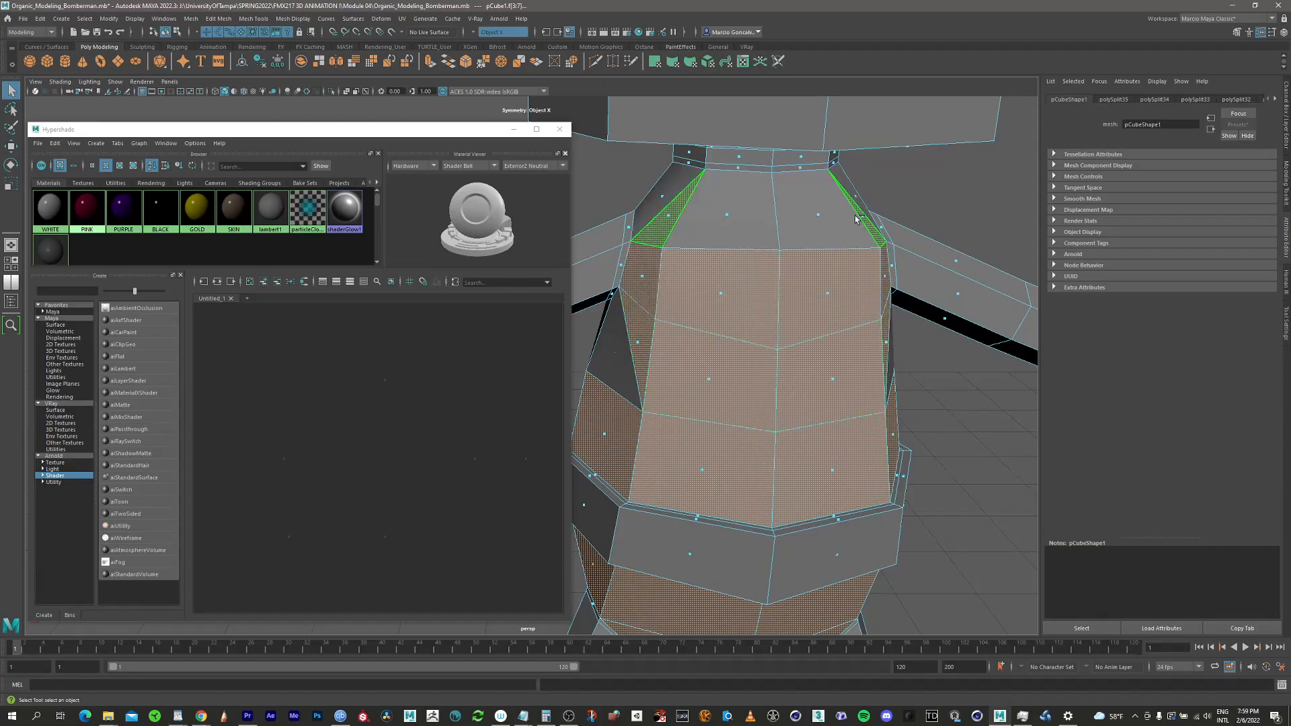
left_click(816, 214, "shift")
Add the side torso faces around the arm joint, from above the belt up to the neck, to the selection
left_click_drag(816, 215, 772, 242, "alt")
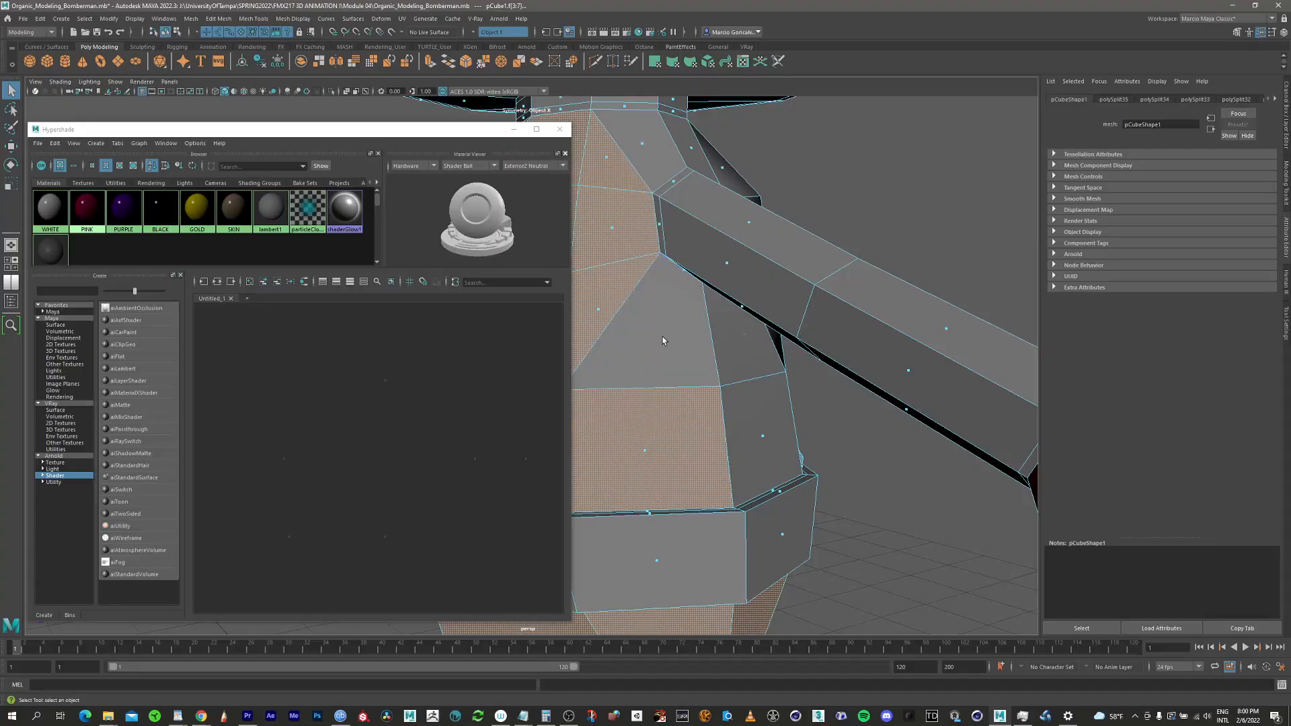
left_click(644, 341, "shift")
left_click(760, 430, "shift")
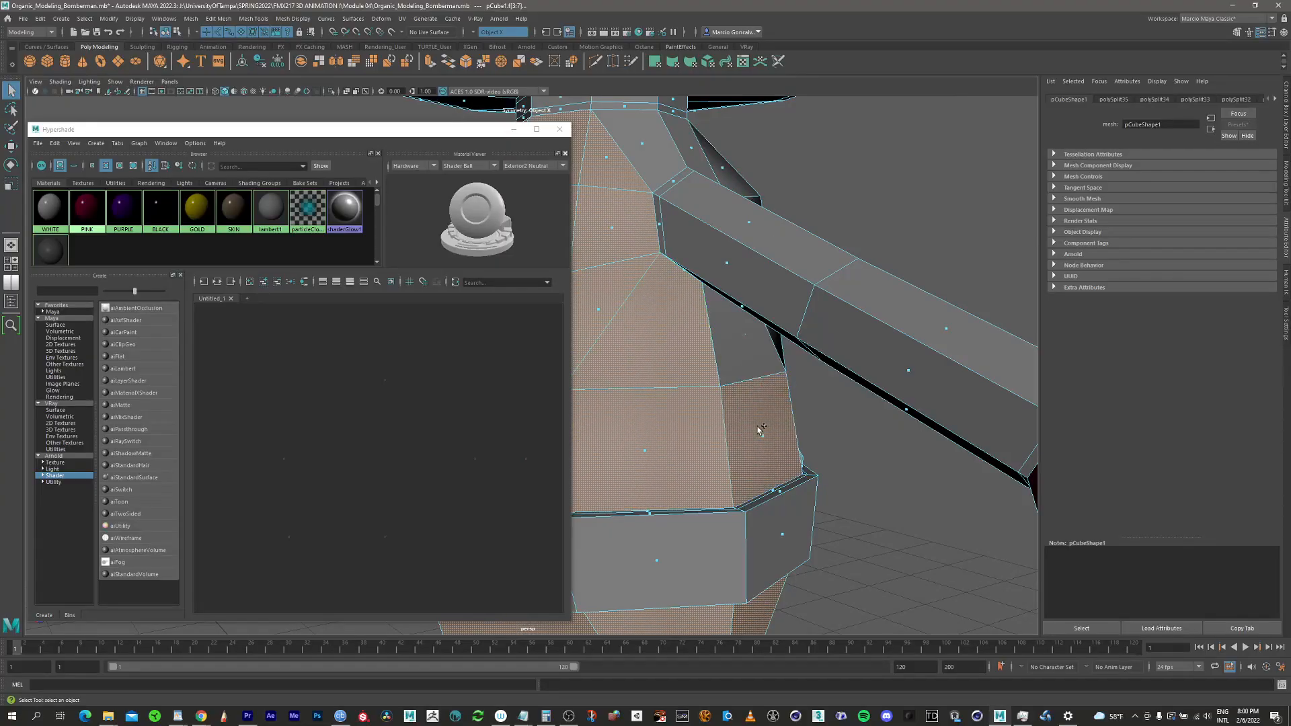
left_click(654, 146, "shift")
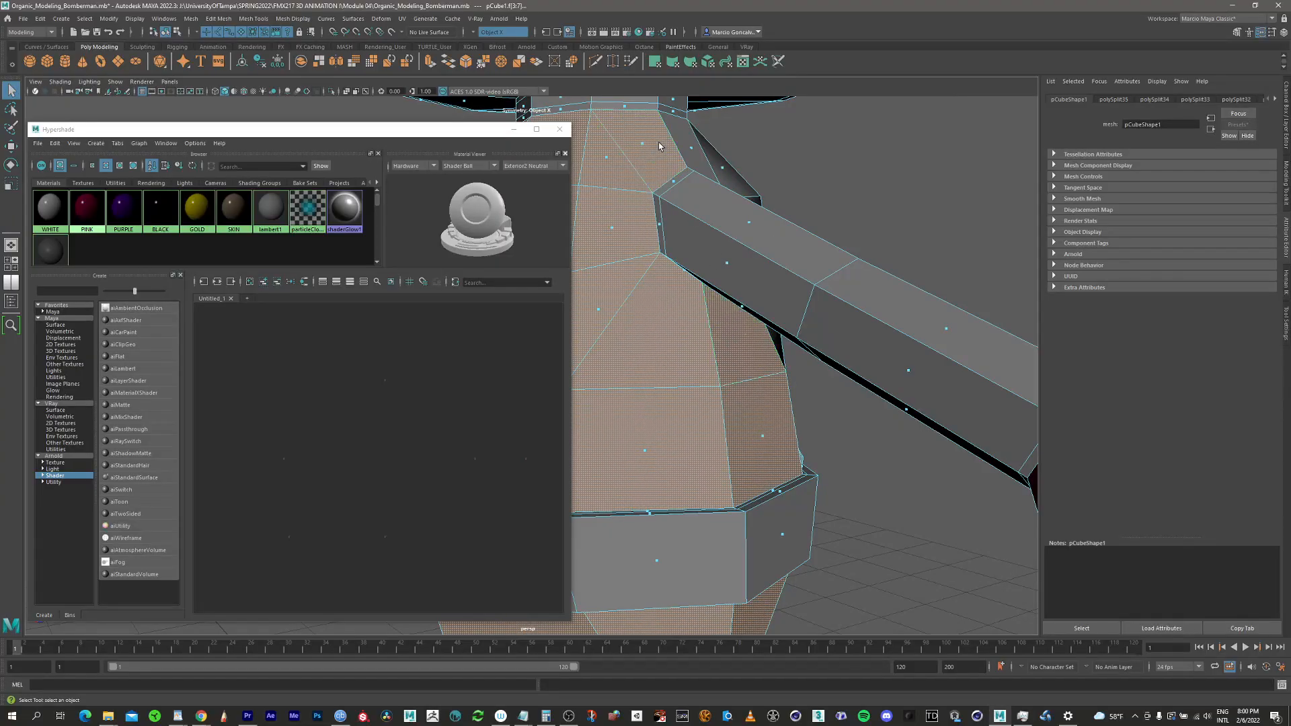
Add the front torso faces between the belt and the neck to the selection
left_click_drag(690, 146, 909, 295, "alt")
left_click(632, 202, "shift")
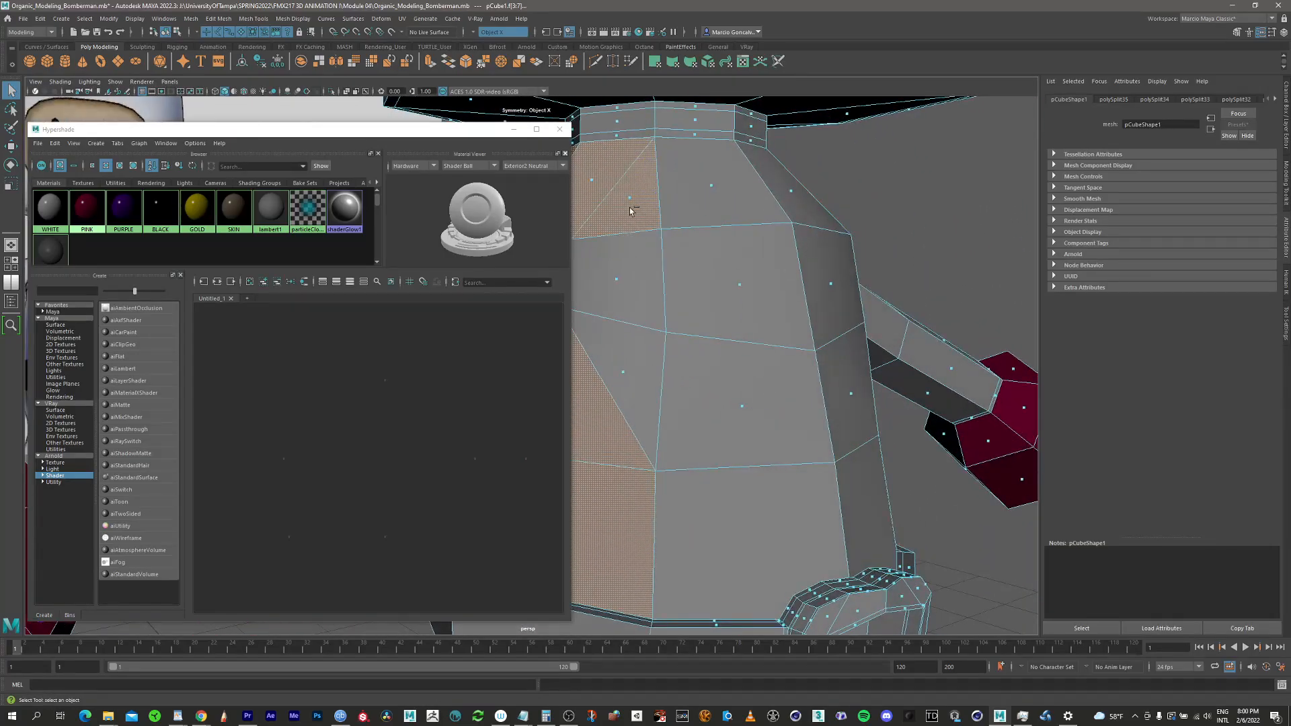
left_click(620, 280, "shift")
left_click(625, 379, "shift")
left_click(753, 547, "shift")
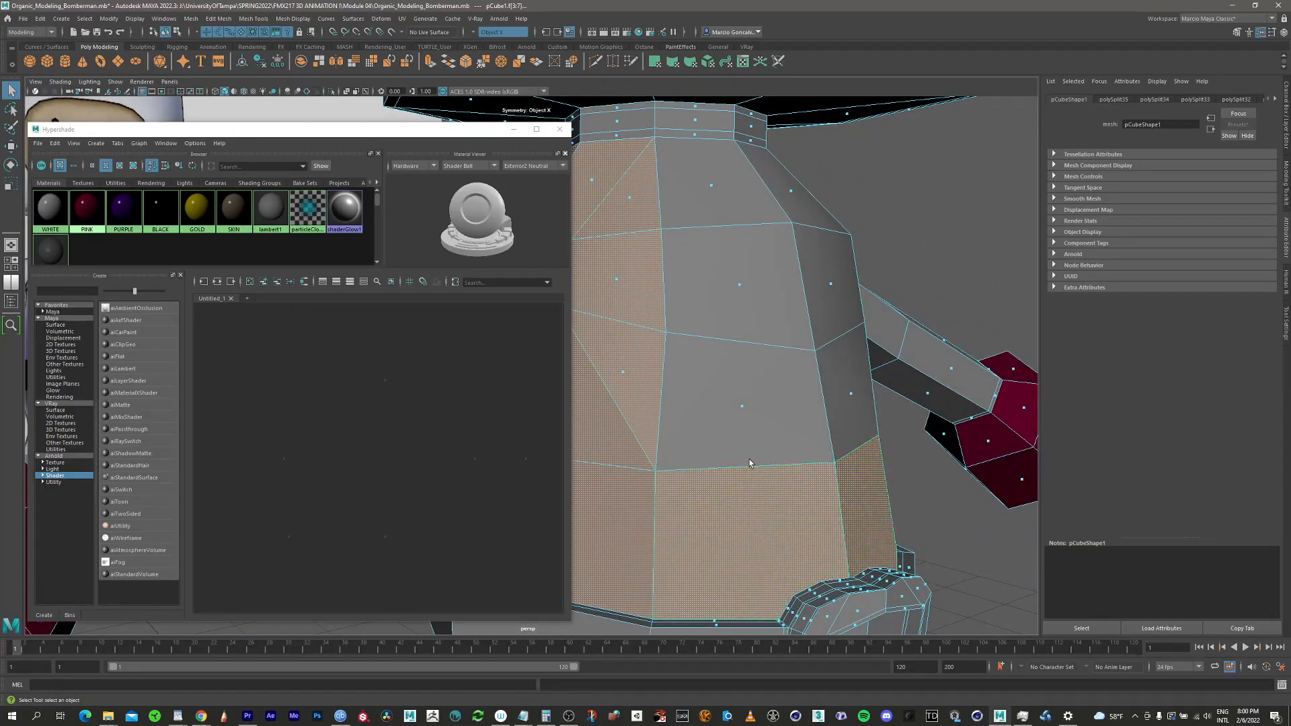
left_click(750, 412, "shift")
left_click(743, 288, "shift")
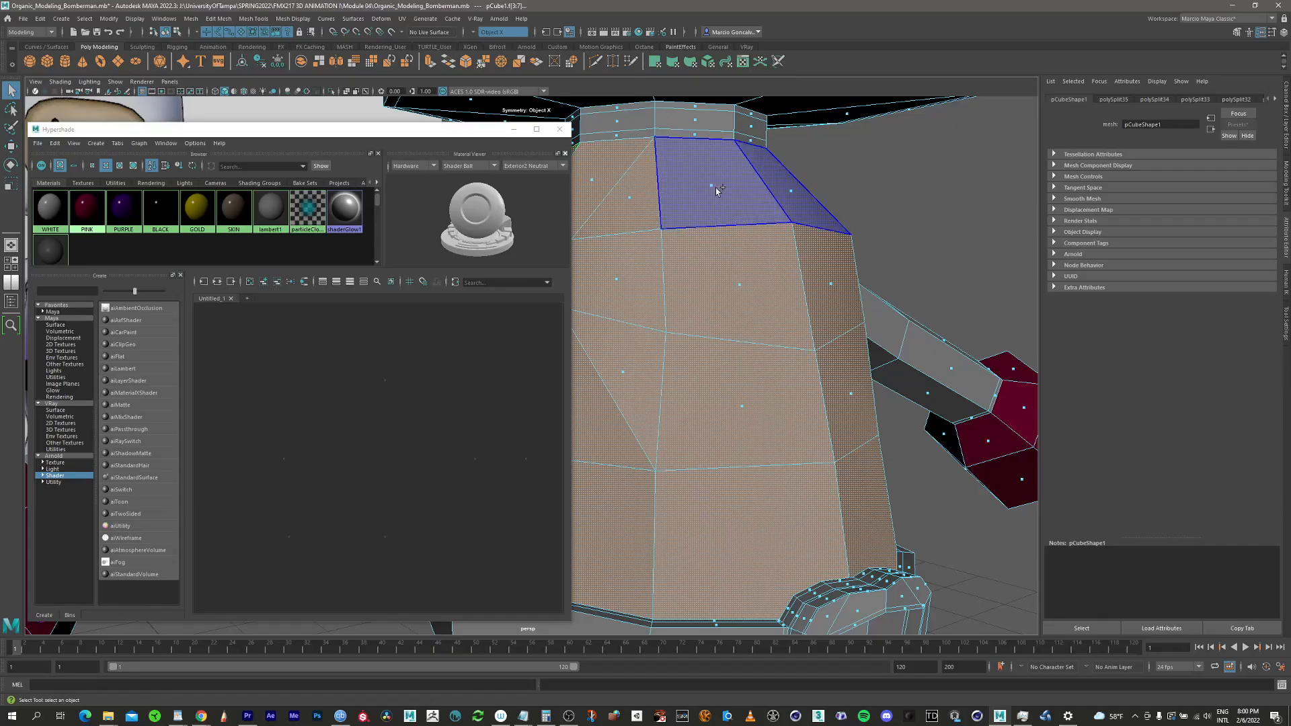
left_click(718, 192, "shift")
Assign the PURPLE material to the selected torso faces above and below the belt
scroll(798, 281, "down", 10)
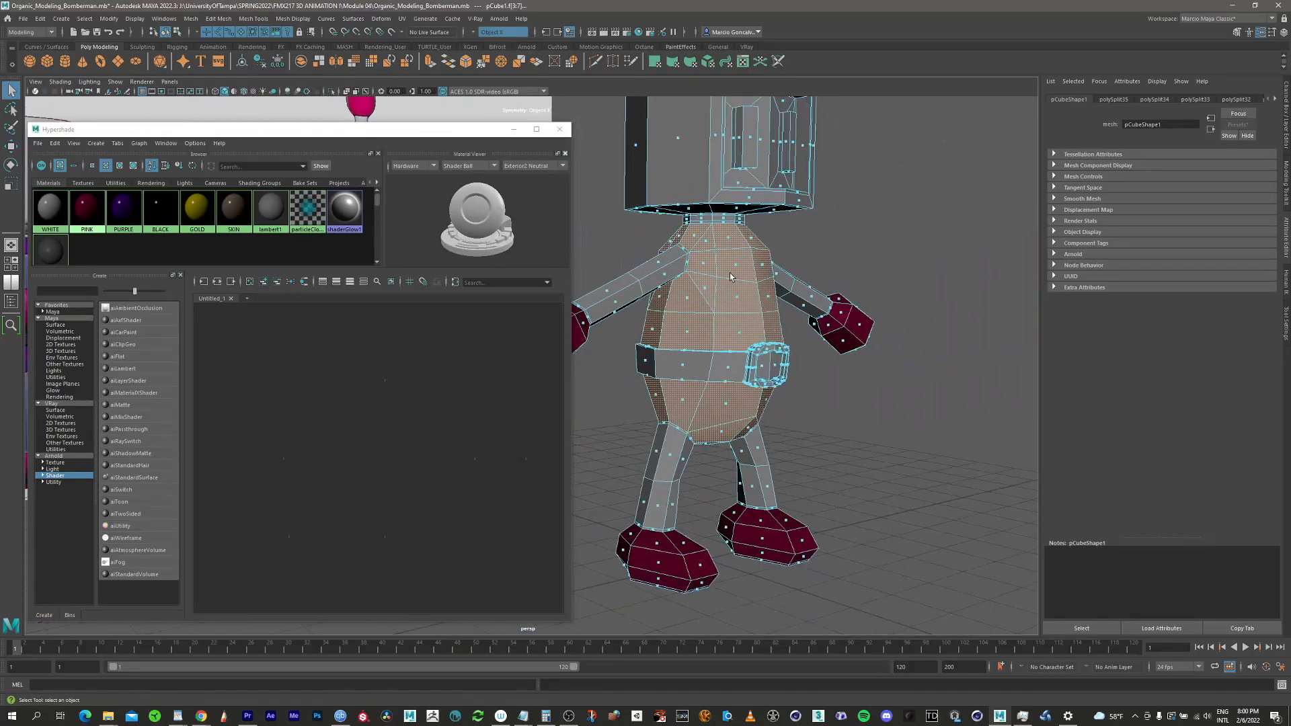
left_click_drag(758, 314, 605, 310, "alt")
middle_click_drag(605, 311, 813, 302, "alt")
left_click_drag(813, 302, 835, 275, "alt")
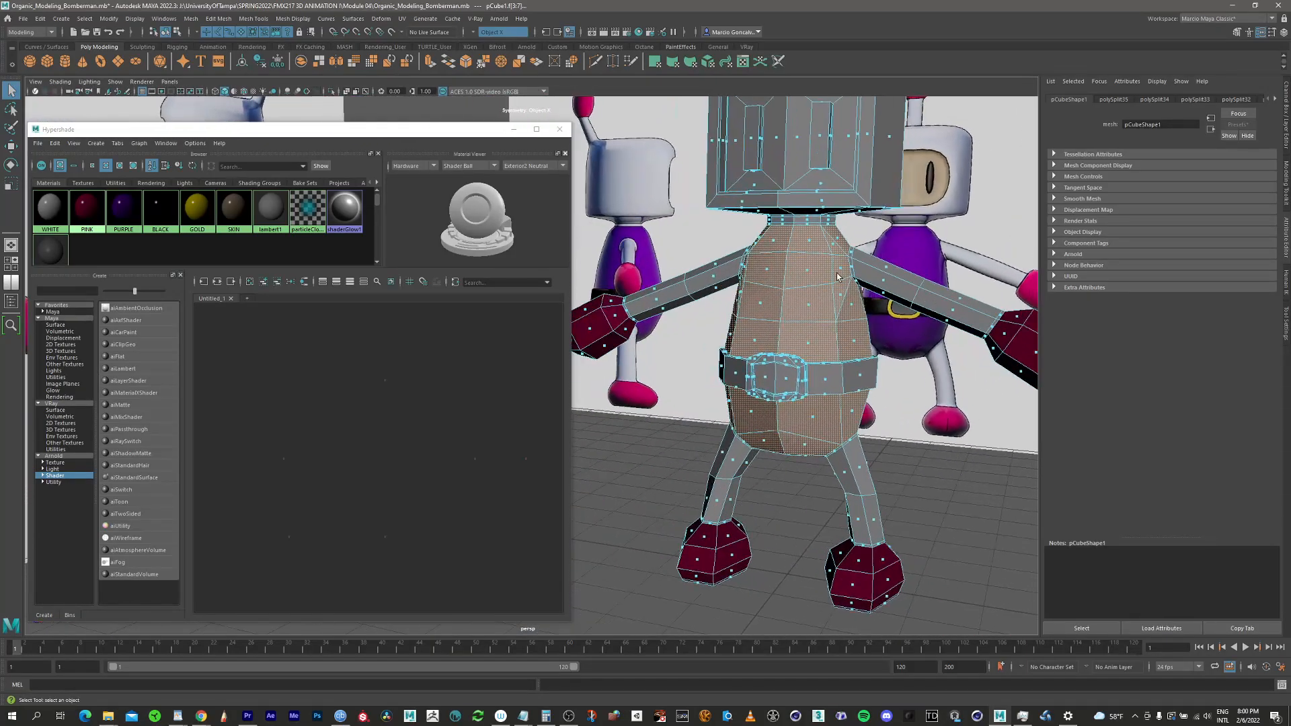
middle_click_drag(835, 275, 804, 313, "alt")
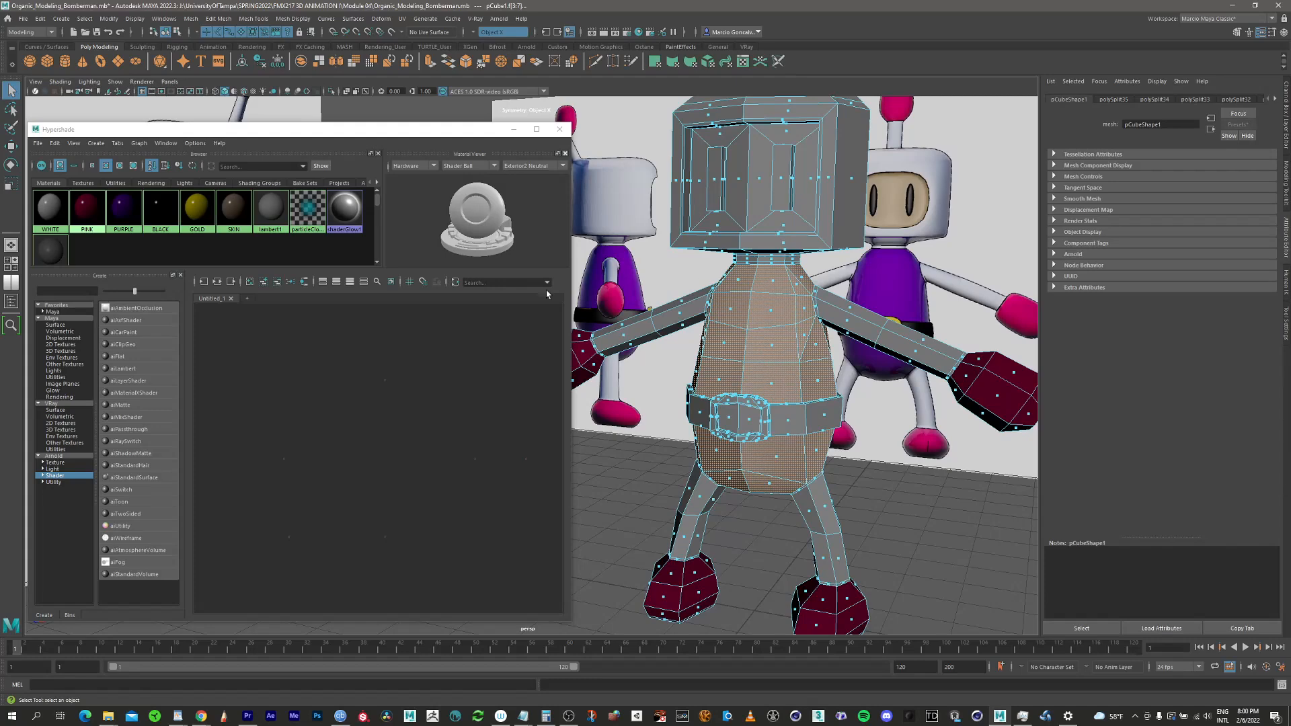
right_click(125, 211)
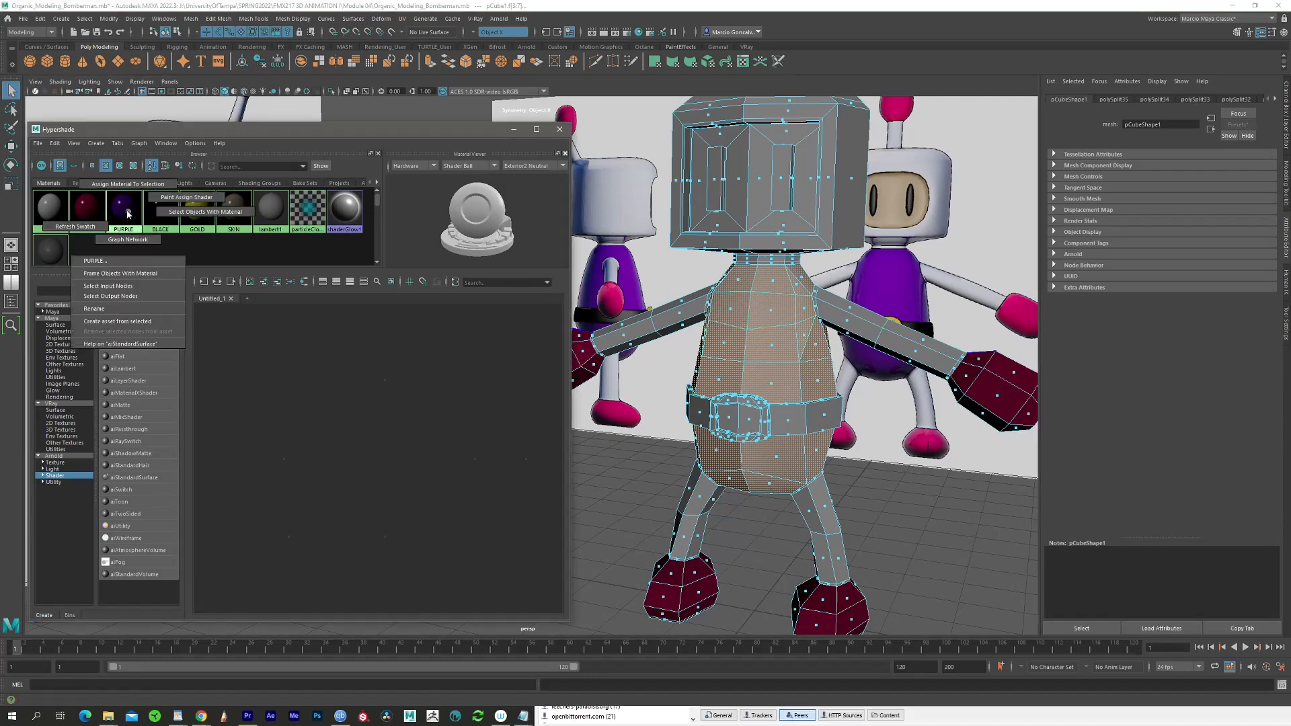
left_click(138, 186)
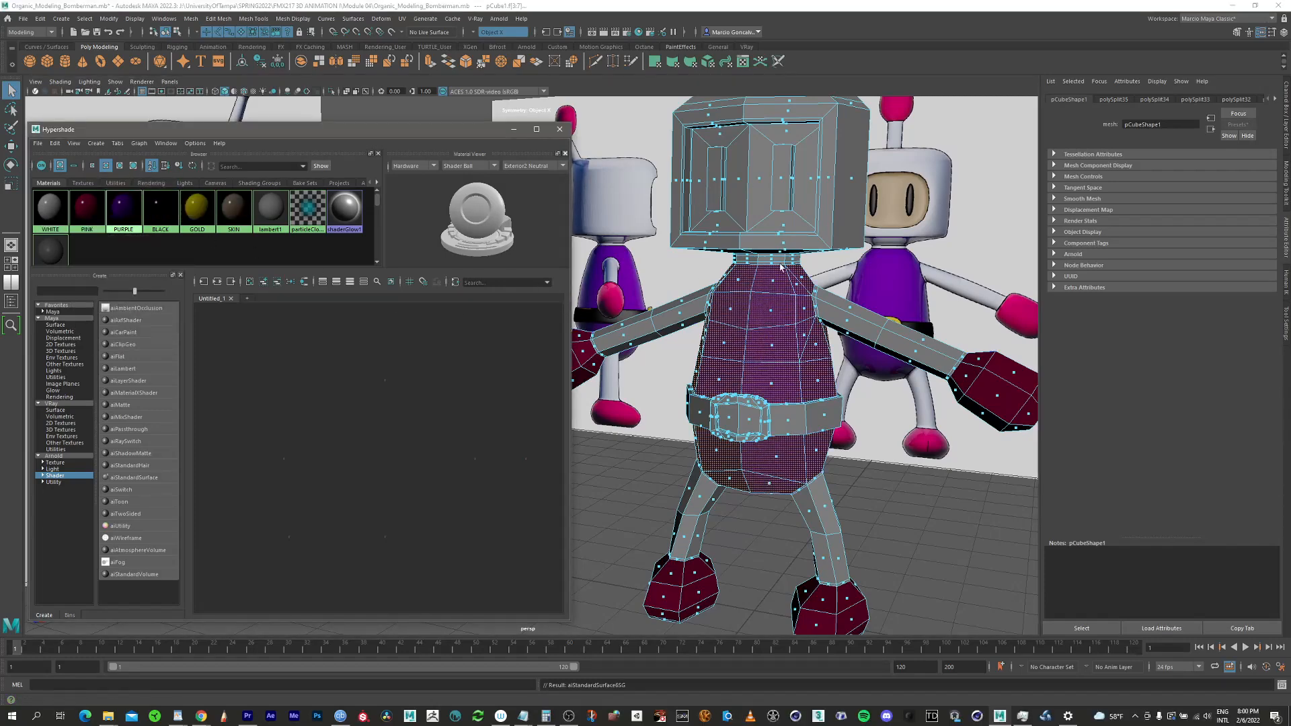
left_click_drag(780, 267, 746, 281, "alt")
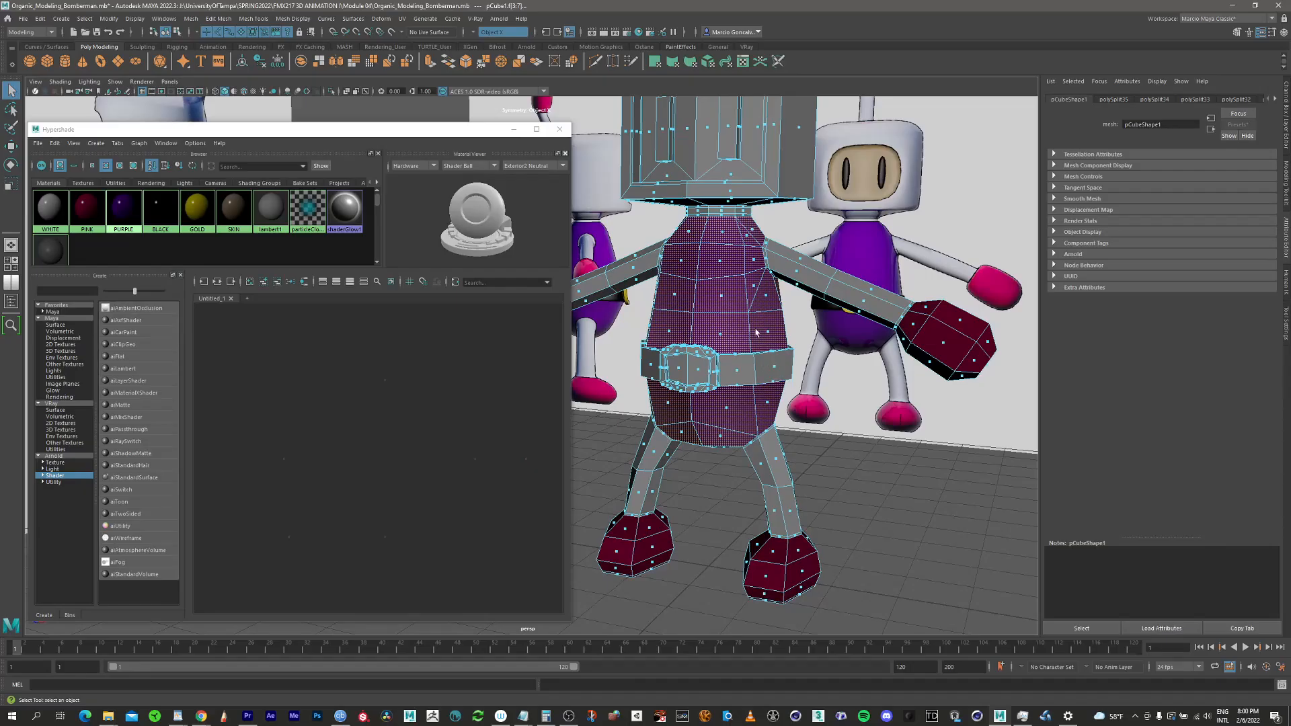
middle_click_drag(755, 332, 798, 525, "alt")
middle_click_drag(761, 364, 752, 304, "alt")
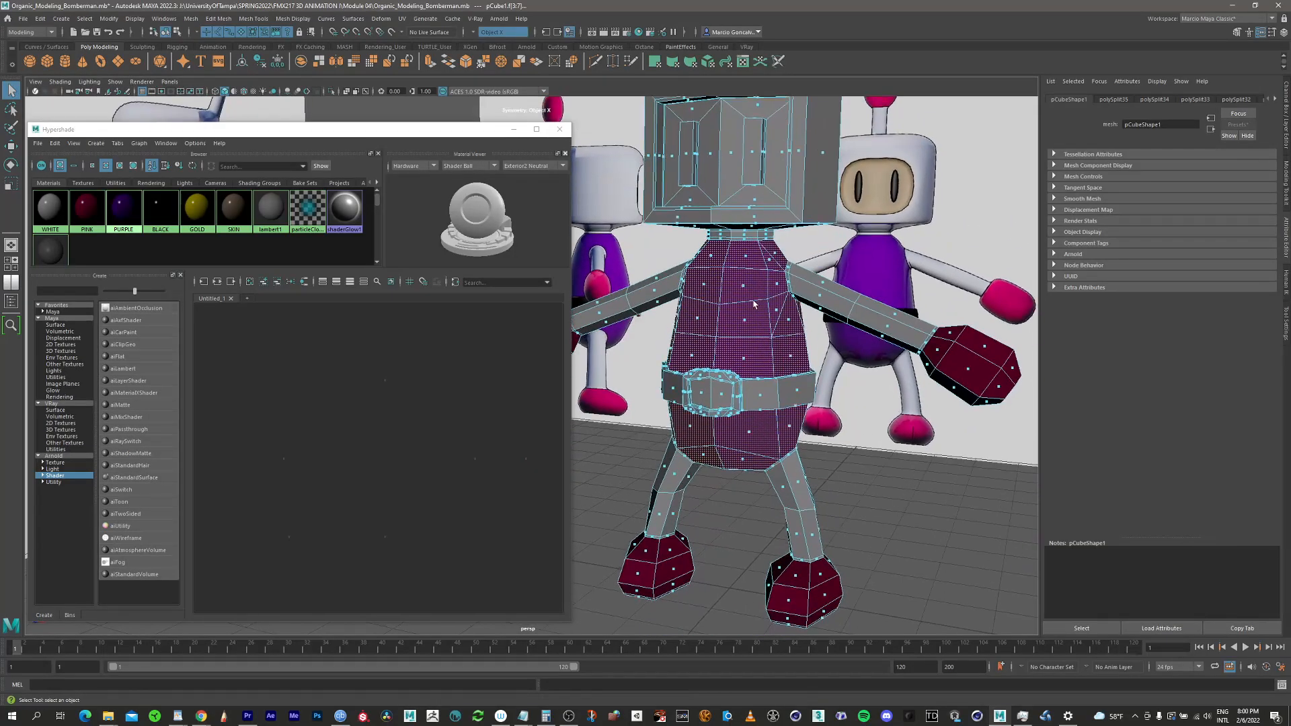
middle_click_drag(758, 230, 766, 384, "alt")
right_click_drag(746, 310, 824, 296, "alt")
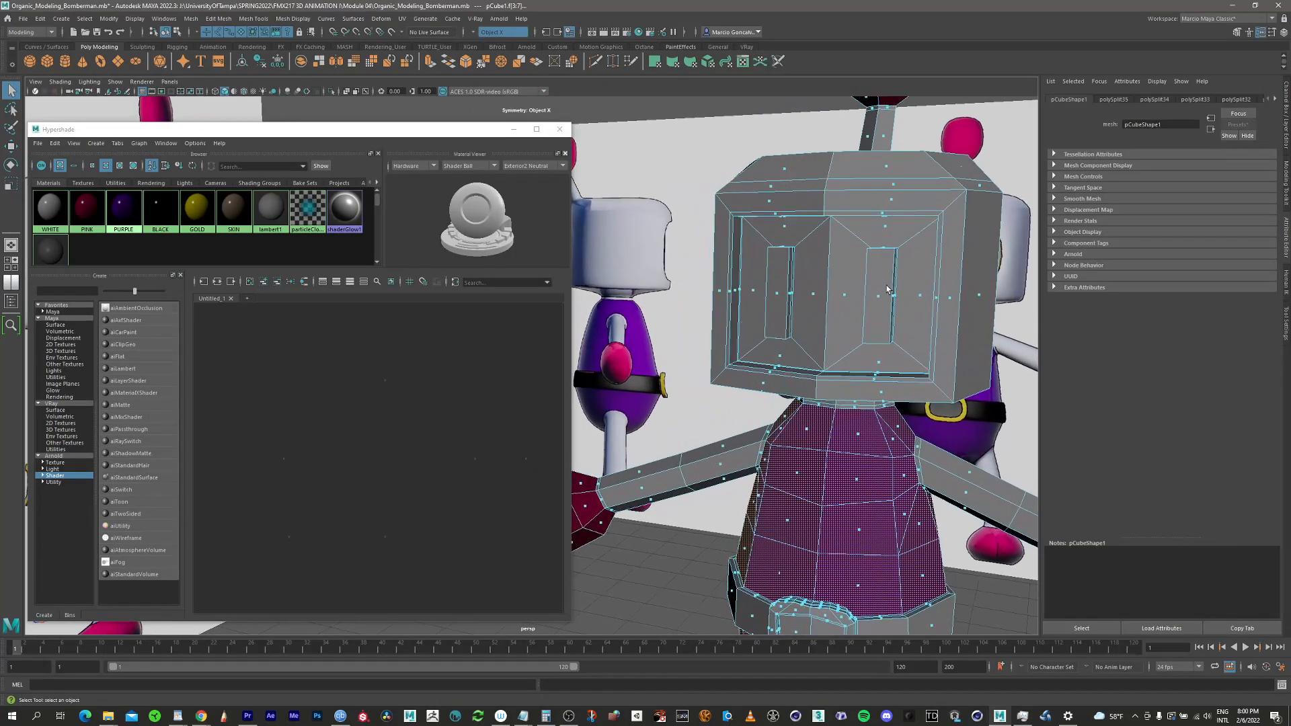
middle_click_drag(819, 293, 754, 280, "alt")
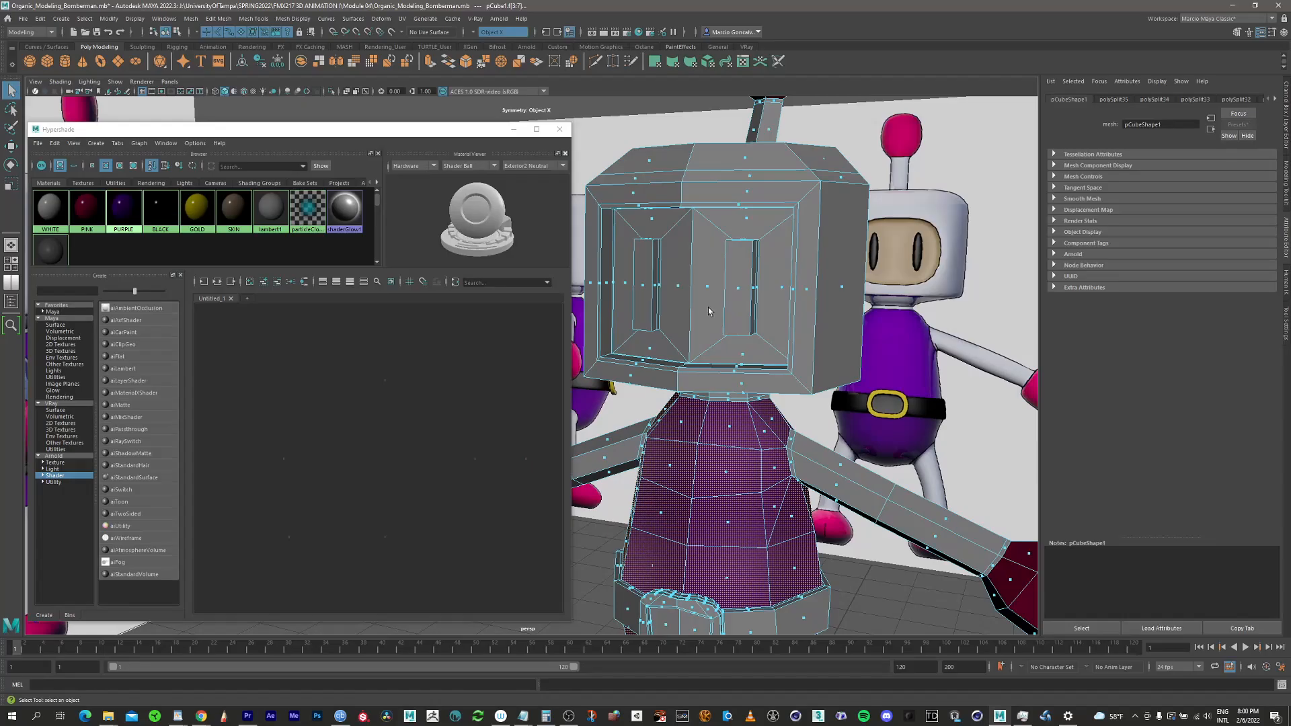
Select both rows of thin faces along the belt's upper edge, beside the buckle and around the side
middle_click_drag(739, 390, 749, 122, "alt")
right_click_drag(745, 336, 935, 281, "alt")
middle_click_drag(936, 281, 815, 299, "alt")
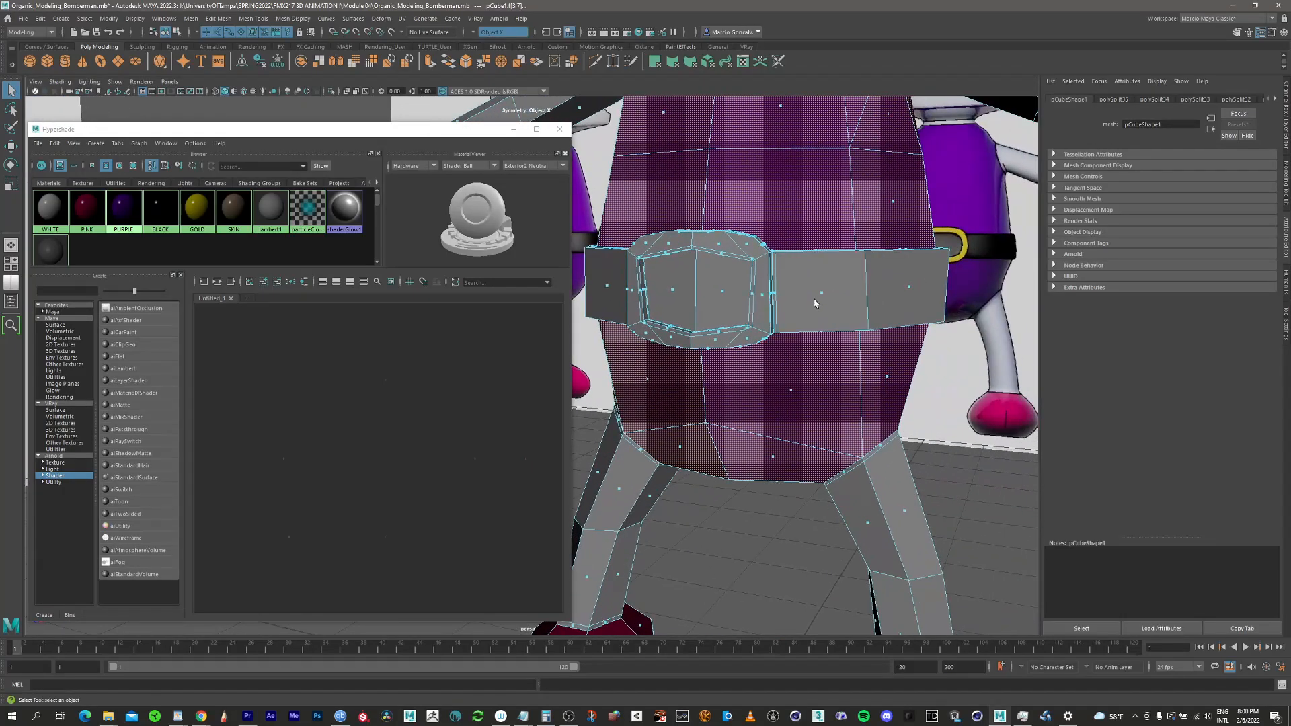
left_click_drag(871, 272, 804, 311, "alt")
middle_click_drag(755, 379, 768, 267, "alt")
right_click_drag(767, 267, 836, 349, "alt")
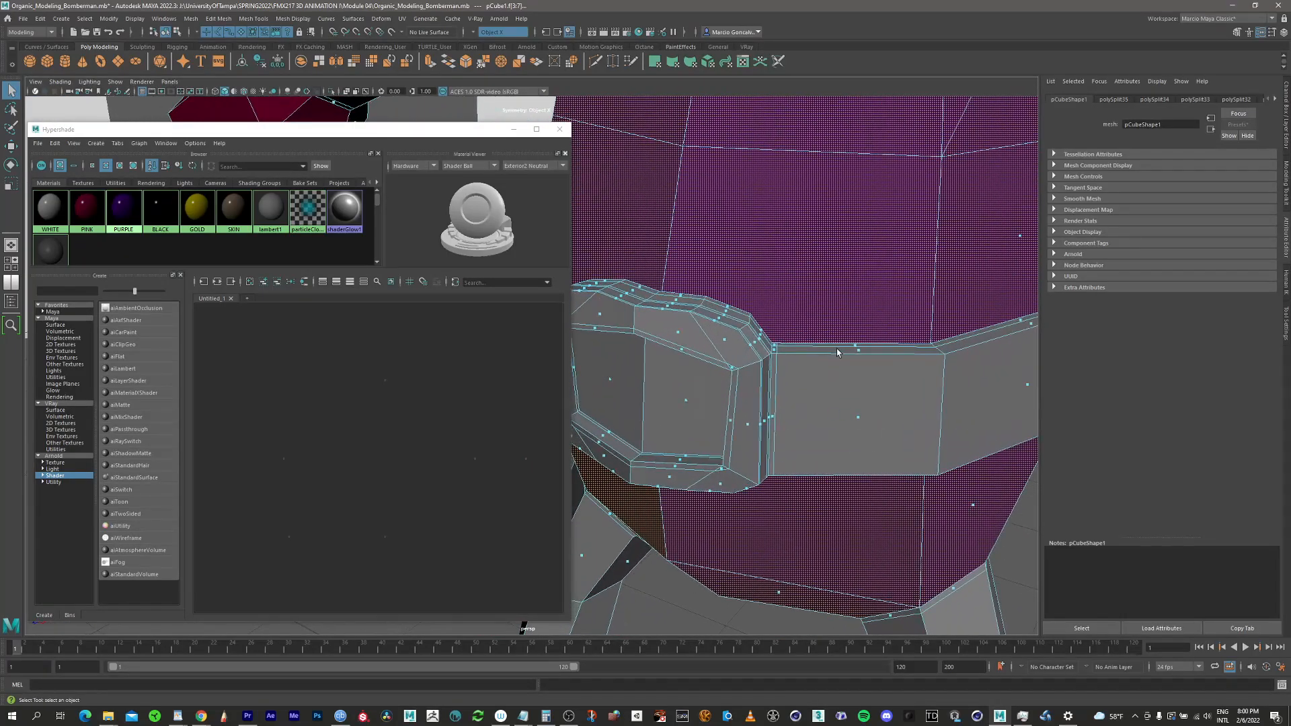
left_click_drag(859, 351, 769, 361, "alt")
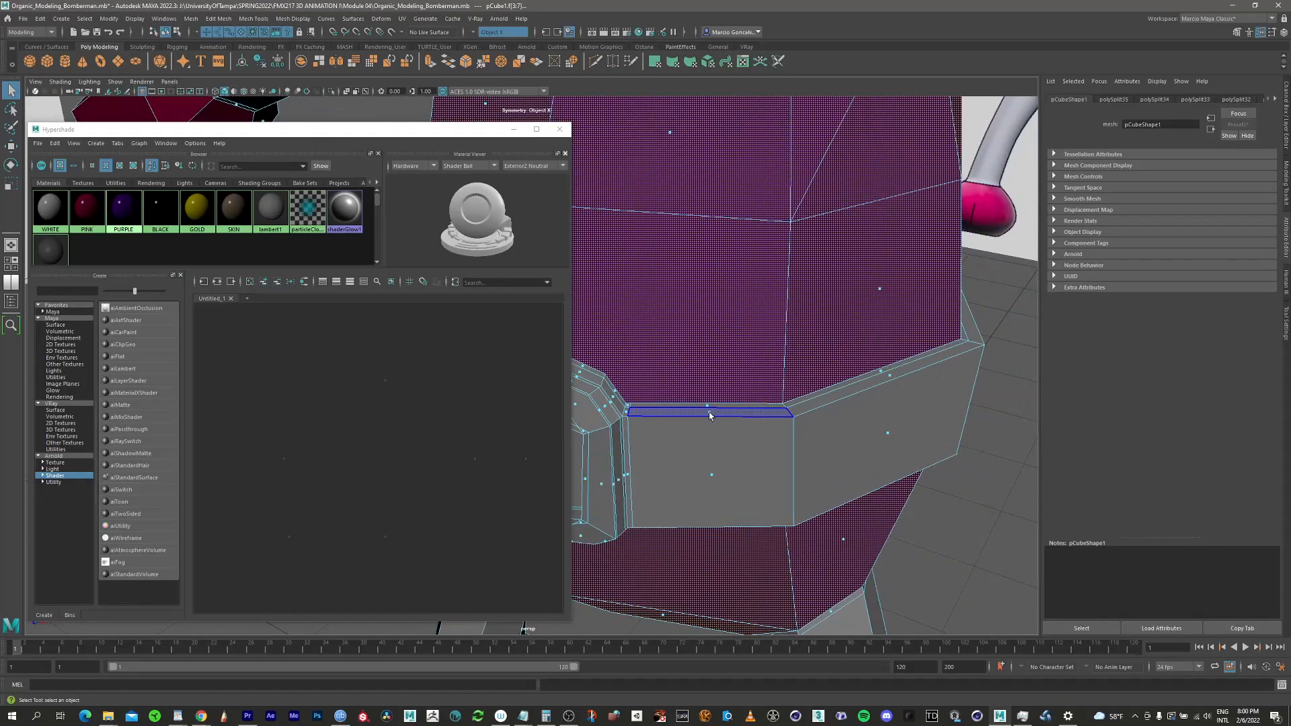
right_click_drag(709, 415, 859, 424, "alt")
left_click(835, 447)
left_click_drag(835, 447, 804, 424, "alt")
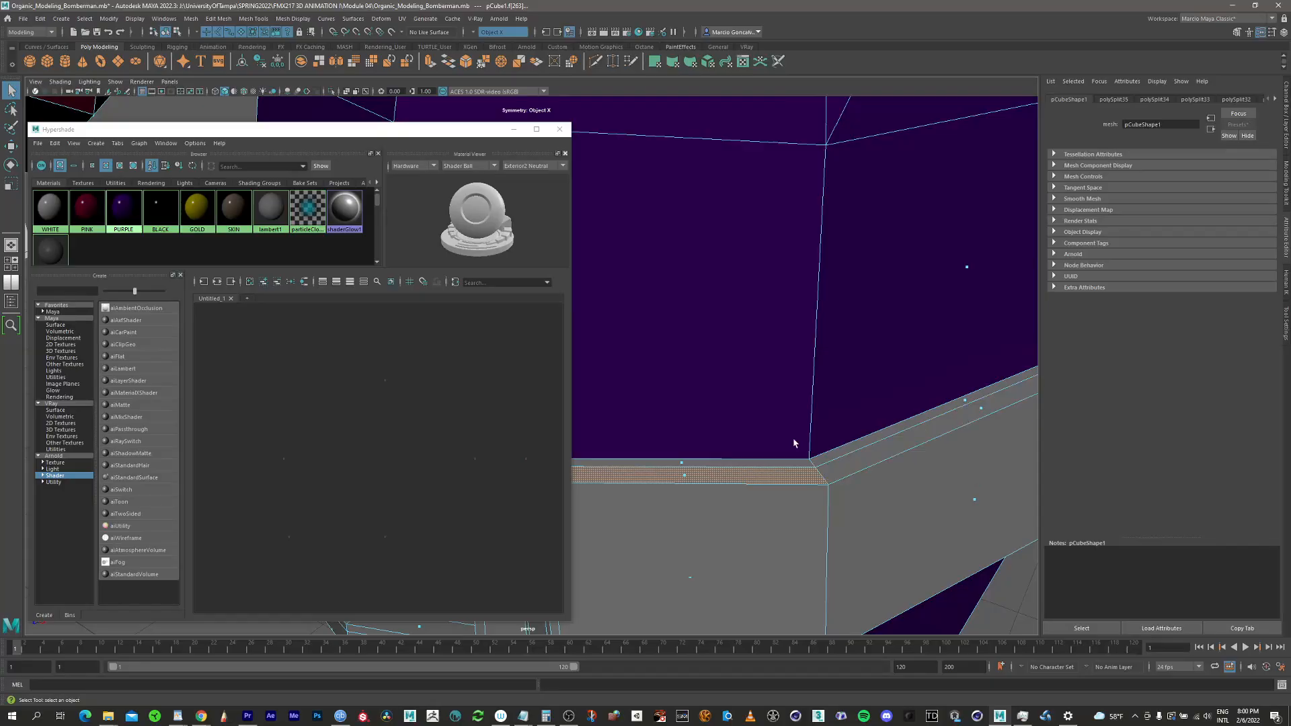
left_click(679, 464)
left_click(961, 402, "shift")
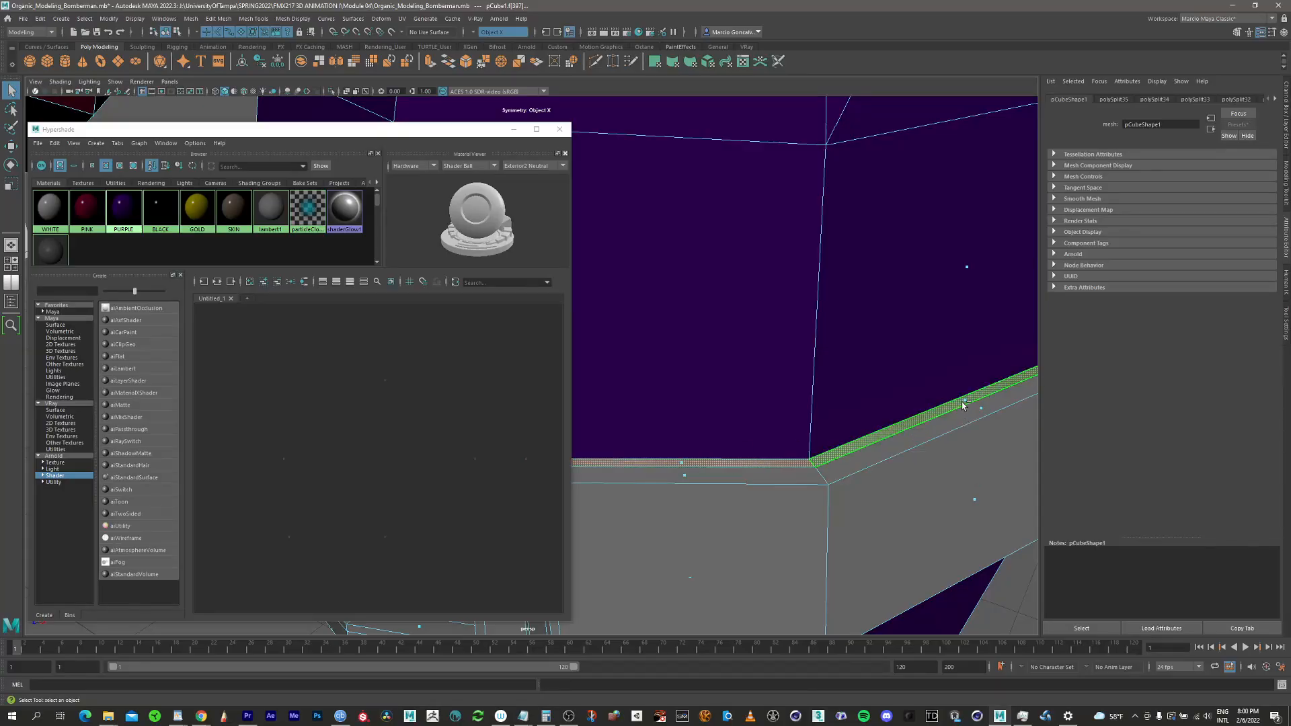
left_click(684, 481, "shift")
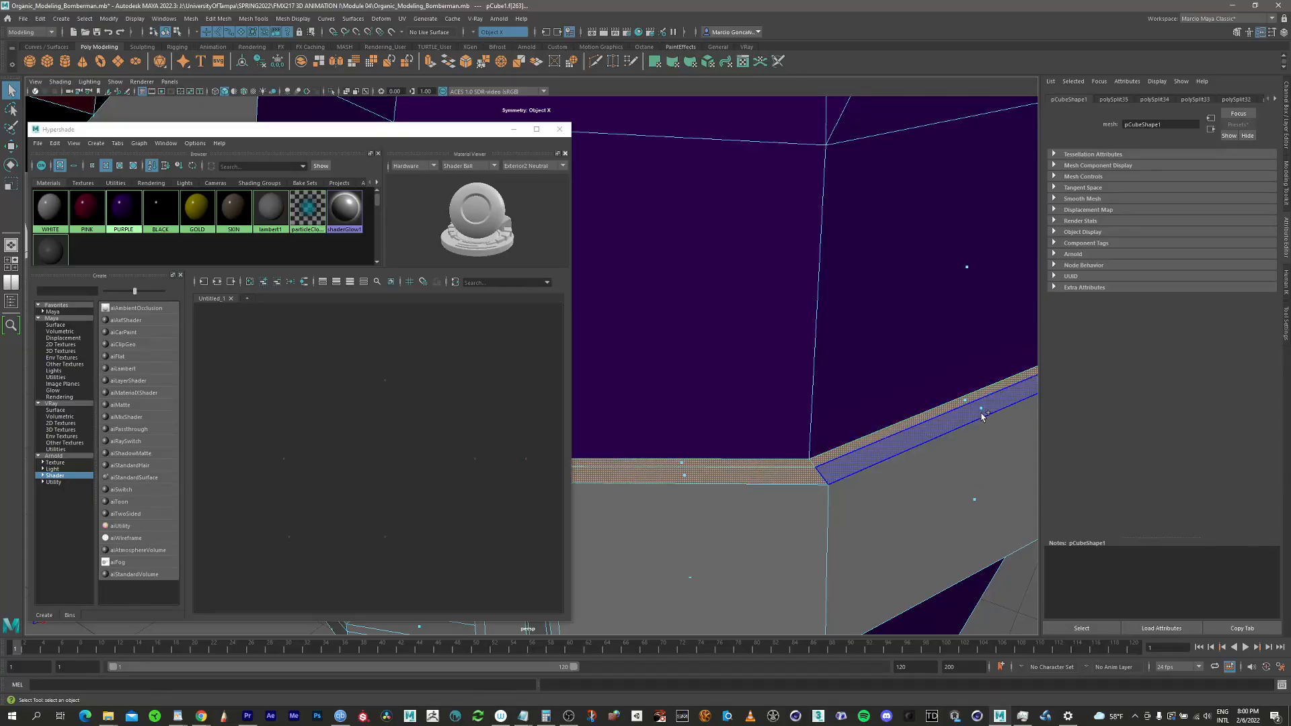
left_click(981, 415, "shift")
scroll(968, 414, "down", 6)
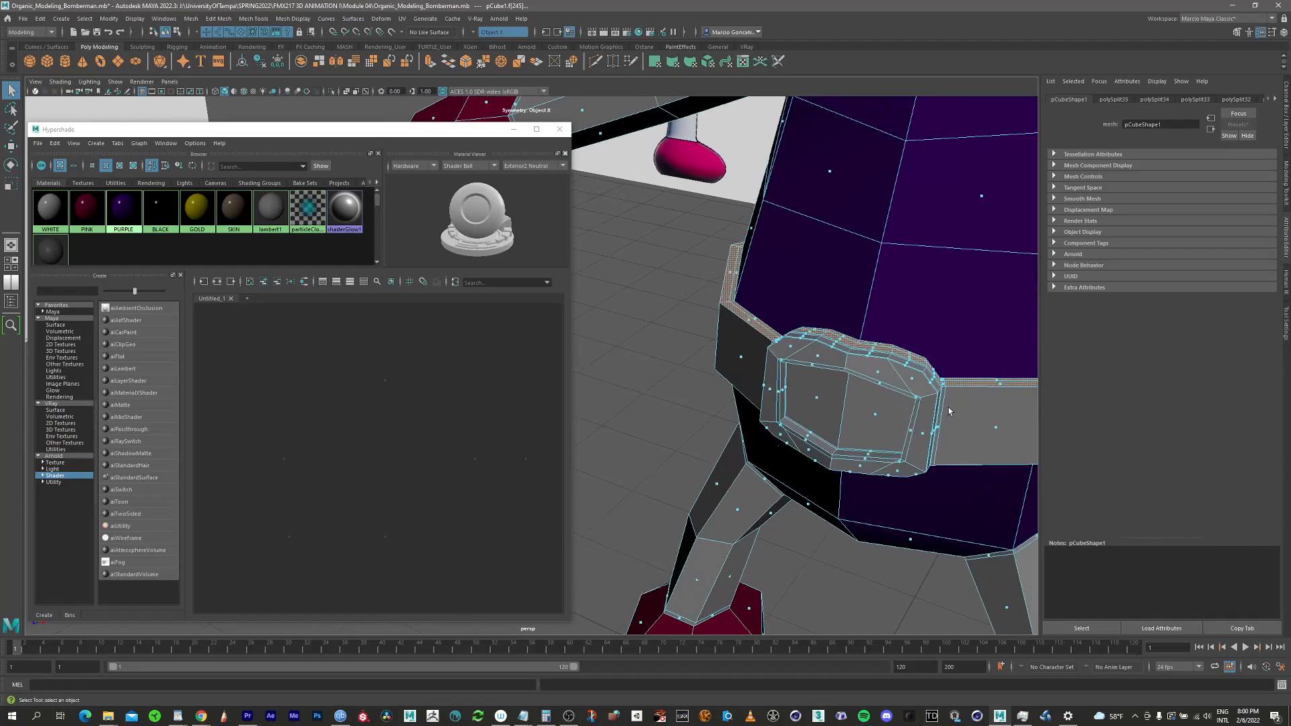
Add the broad belt faces beside the buckle and around the side and back to the selection, leaving the buckle out
left_click_drag(948, 411, 797, 371, "alt")
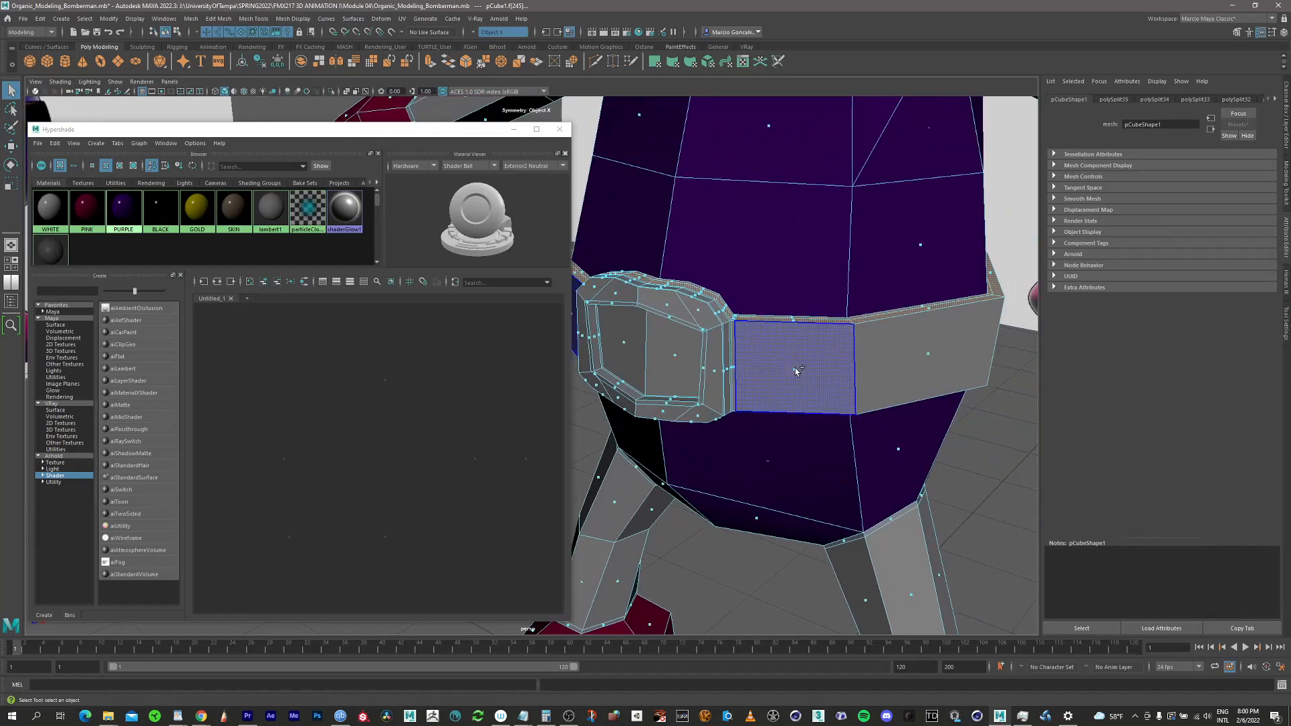
left_click(797, 371)
double_click(928, 360)
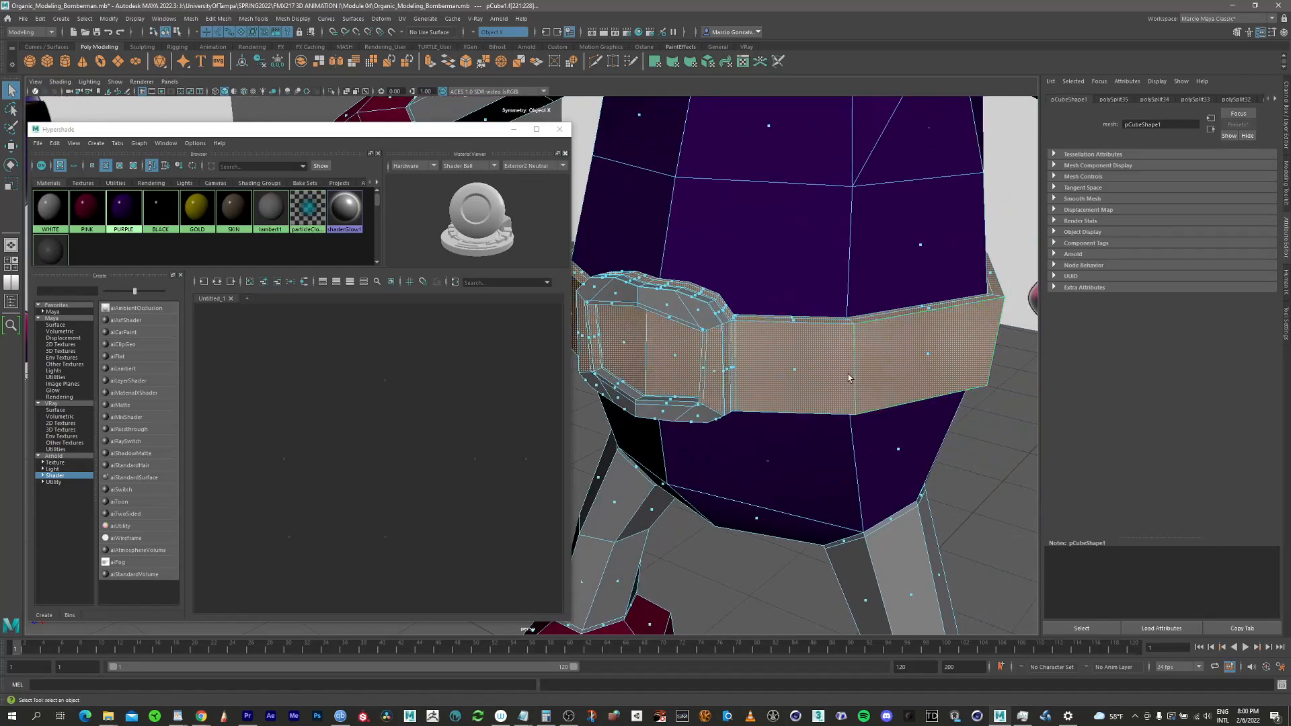
key("ctrl+z")
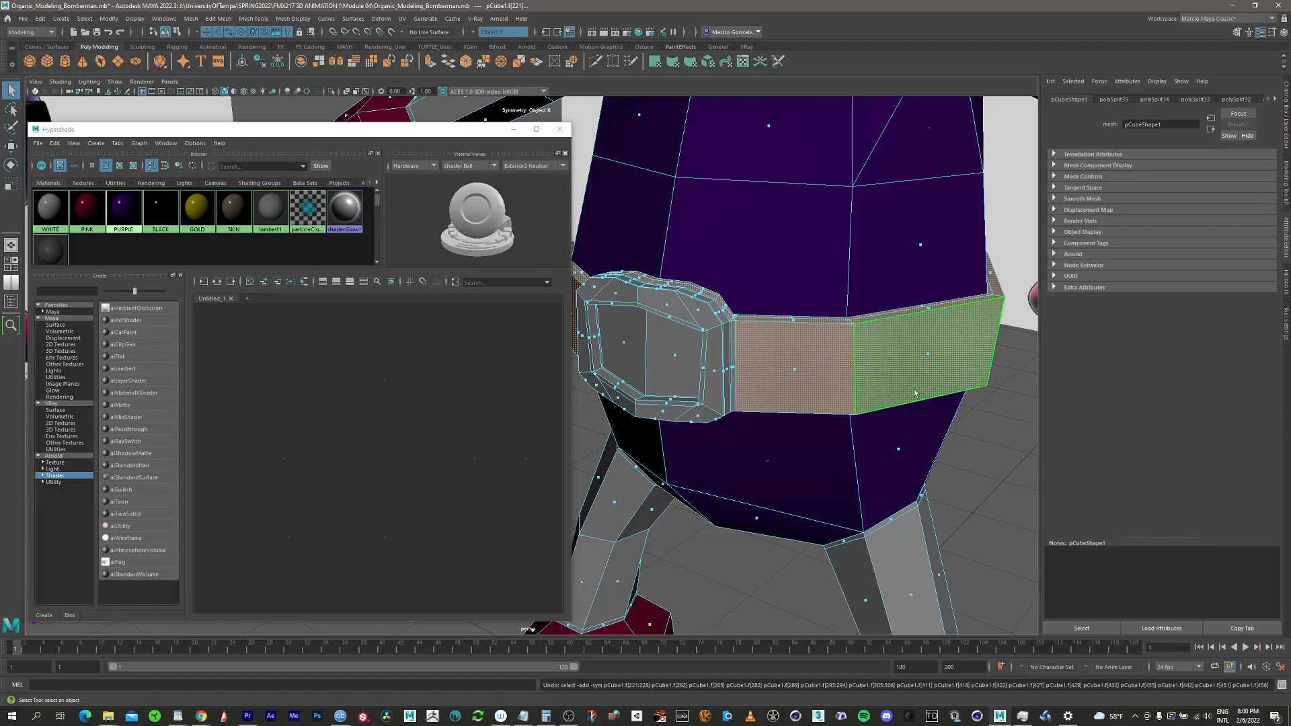
left_click_drag(885, 390, 760, 352, "alt")
left_click(875, 386, "shift")
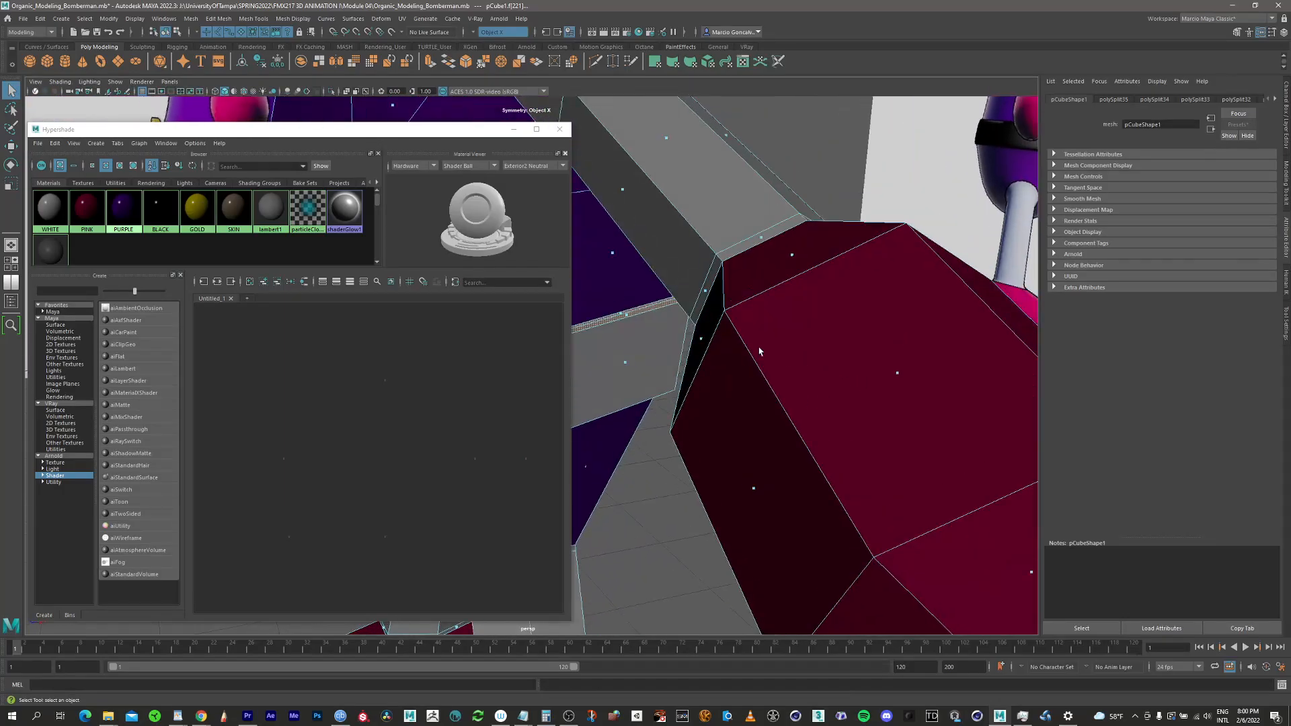
left_click_drag(634, 341, 854, 343, "alt")
left_click(687, 351, "shift")
right_click_drag(782, 346, 752, 395, "alt")
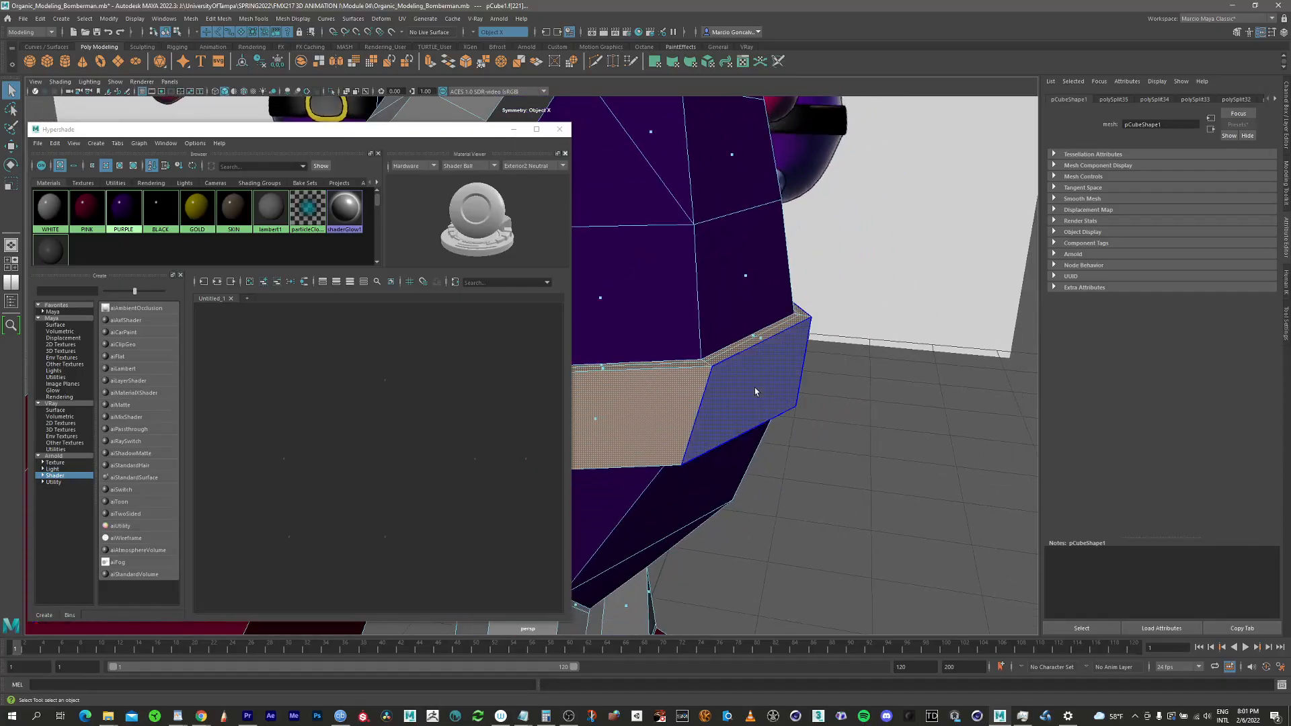
Add both rows of thin faces along the belt's lower edge to the selection
left_click_drag(759, 389, 775, 283, "alt")
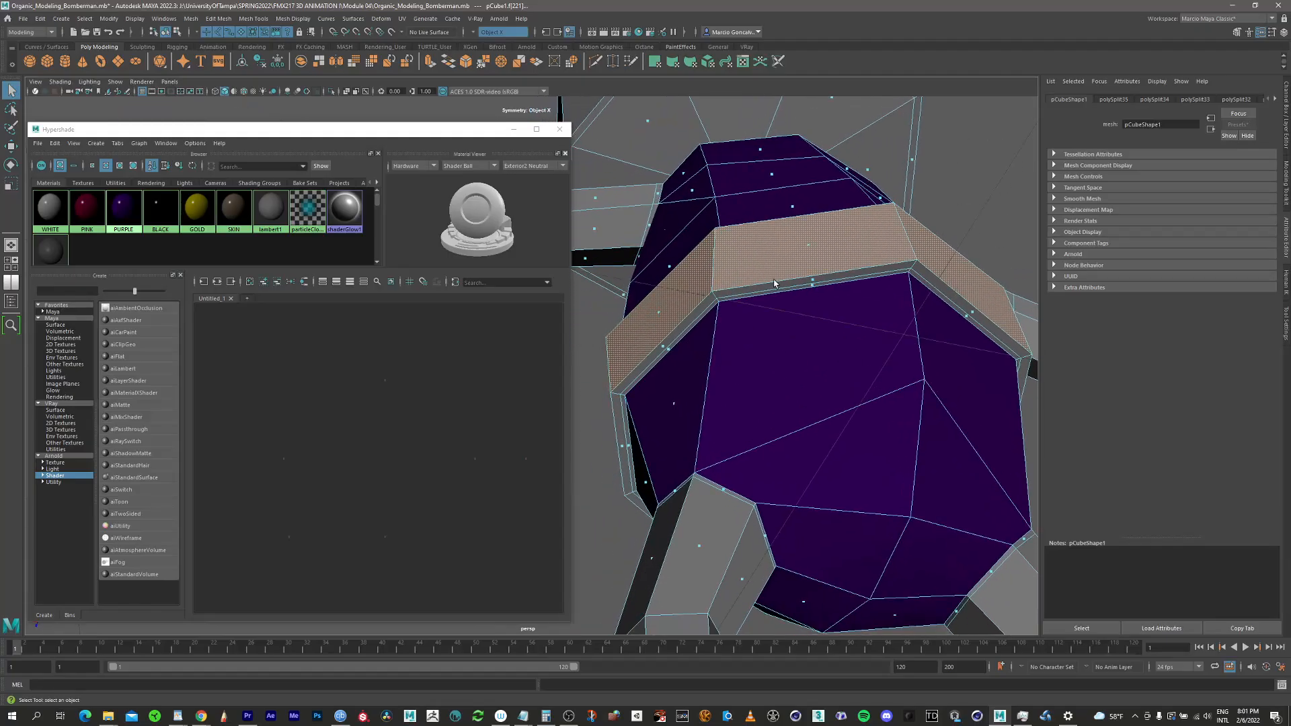
right_click_drag(775, 283, 890, 239, "alt")
middle_click_drag(890, 239, 832, 314, "alt")
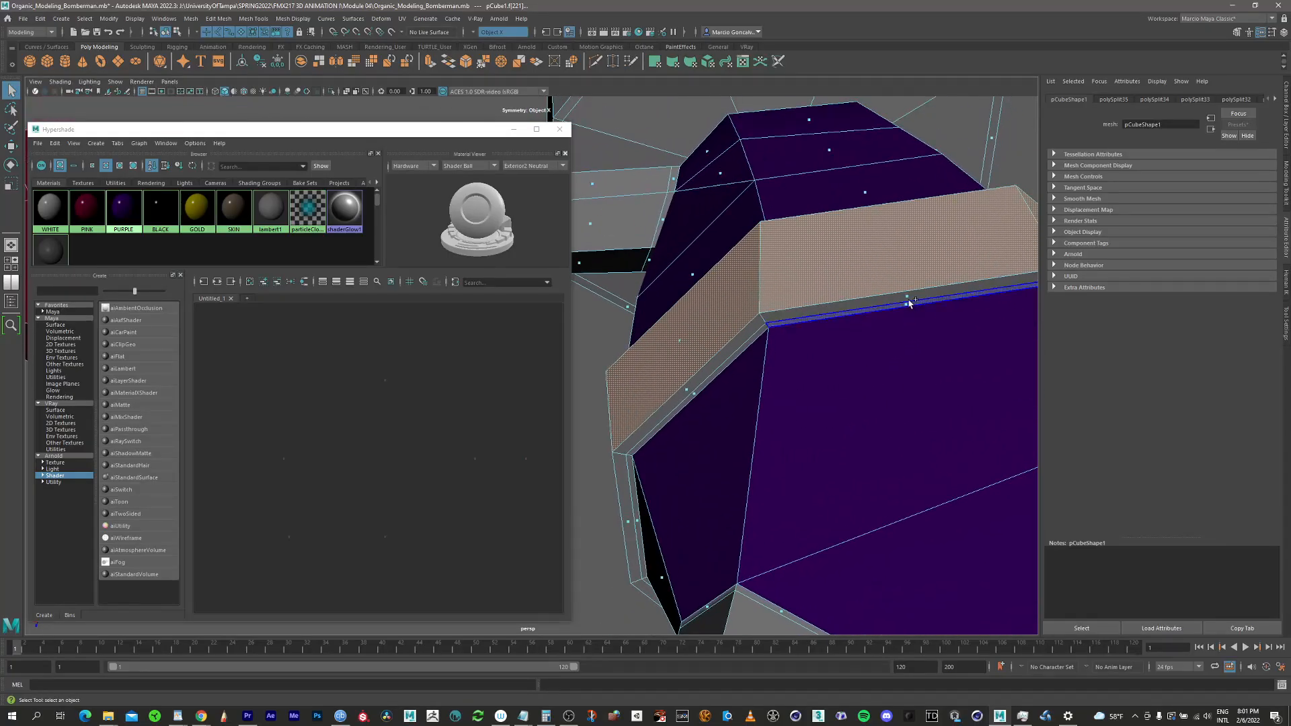
left_click(689, 392, "shift")
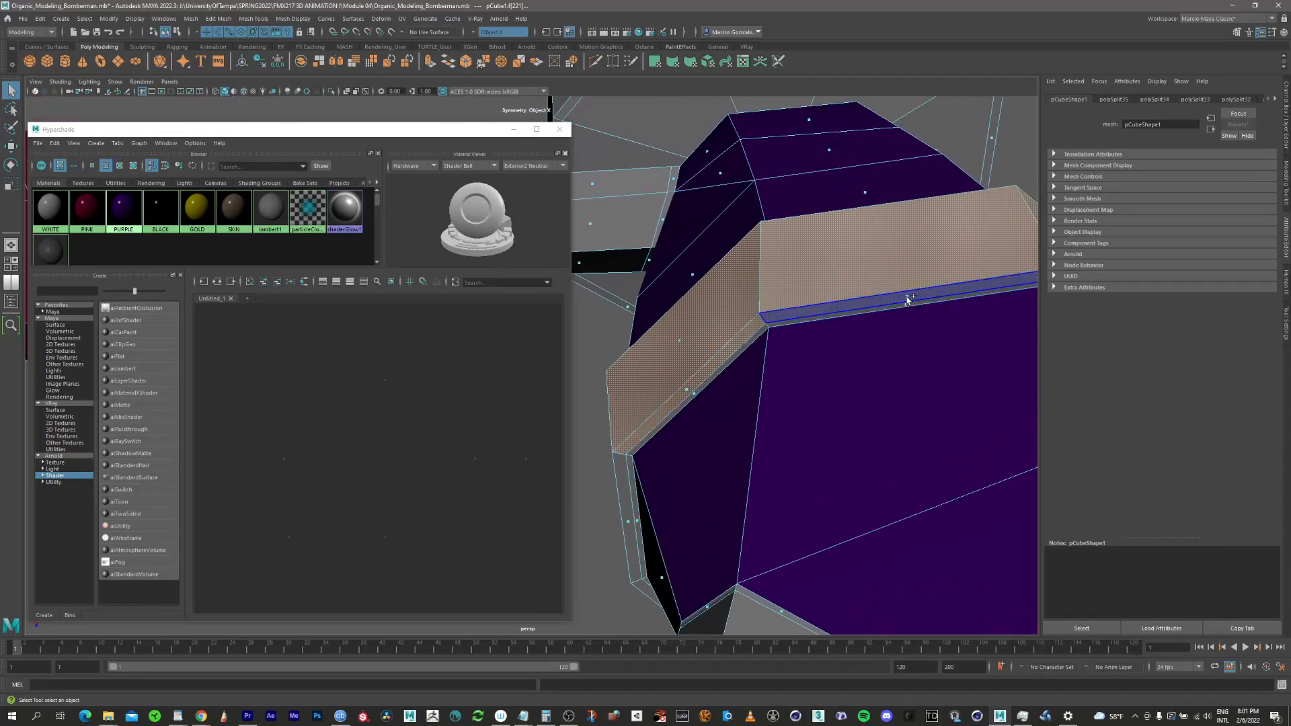
double_click(906, 298, "shift")
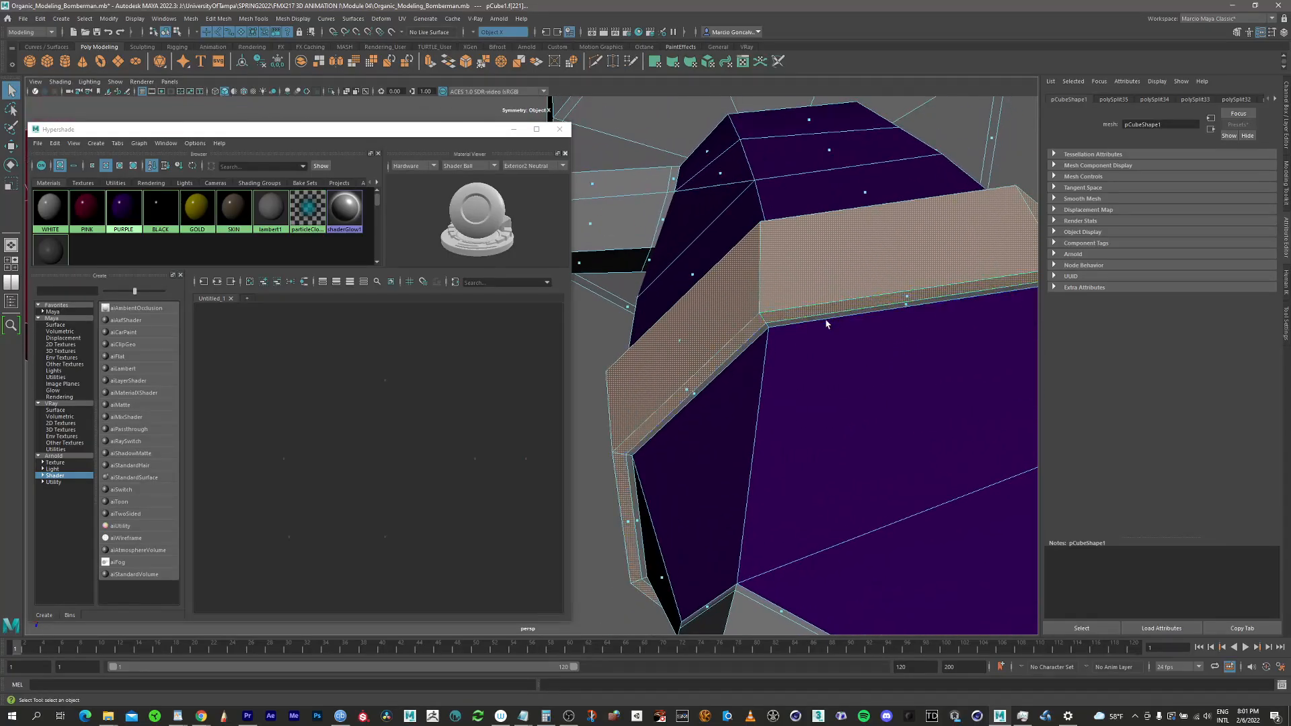
double_click(909, 306, "shift")
right_click_drag(908, 304, 729, 296, "alt")
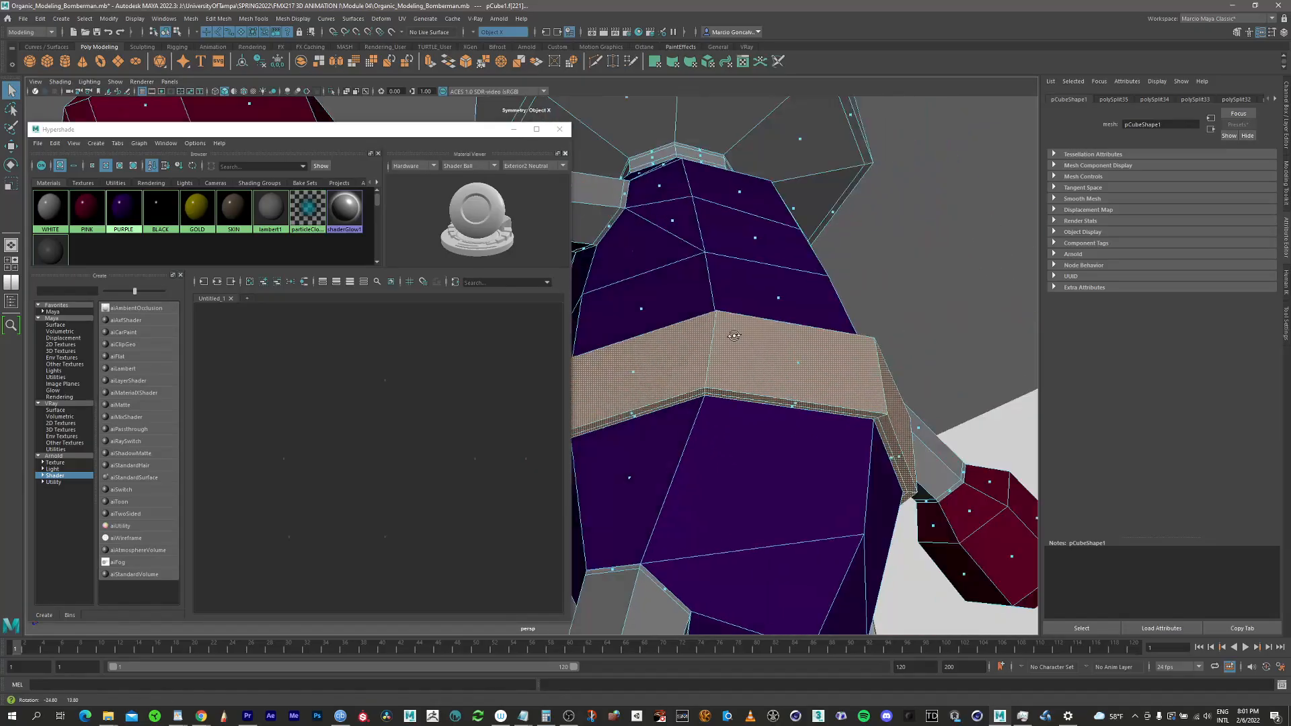
Add the recessed belt faces inside the buckle opening to the selection
middle_click_drag(941, 484, 812, 373, "alt")
middle_click_drag(694, 329, 968, 259, "alt")
middle_click_drag(692, 274, 908, 297, "alt")
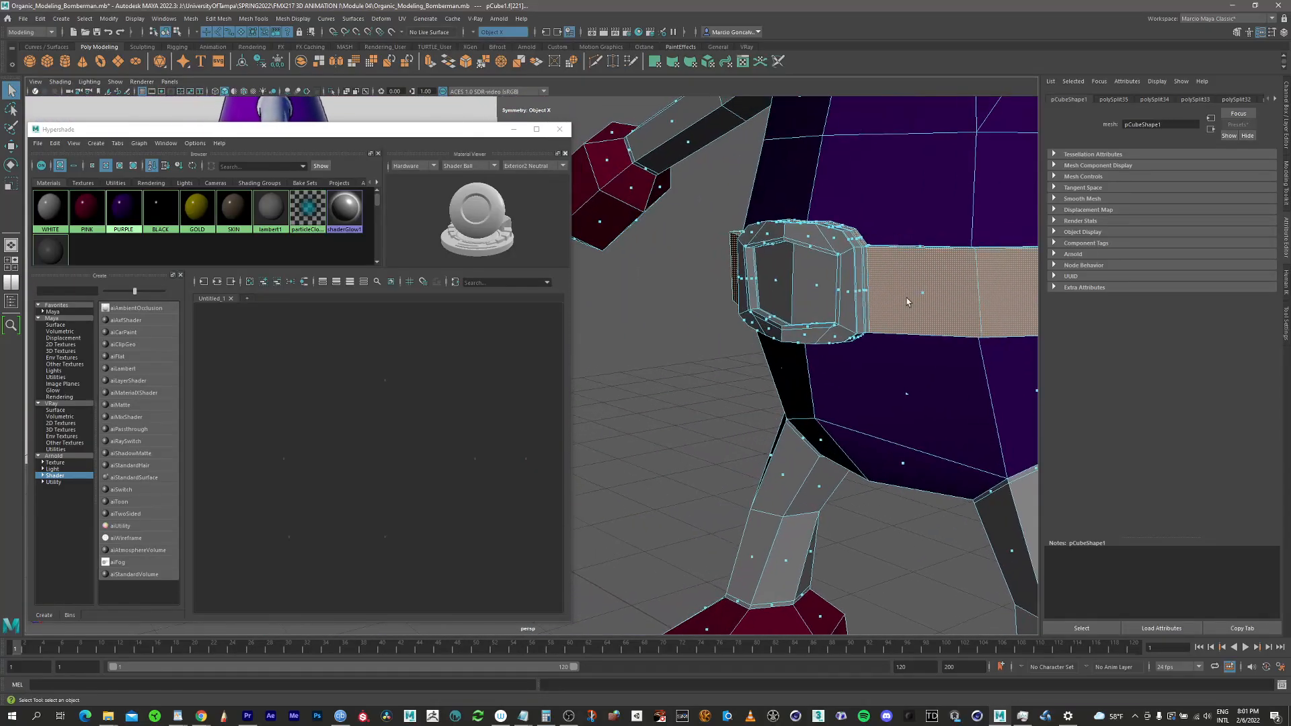
left_click_drag(920, 283, 847, 366, "alt")
left_click(822, 323, "shift")
right_click_drag(945, 256, 850, 280, "alt")
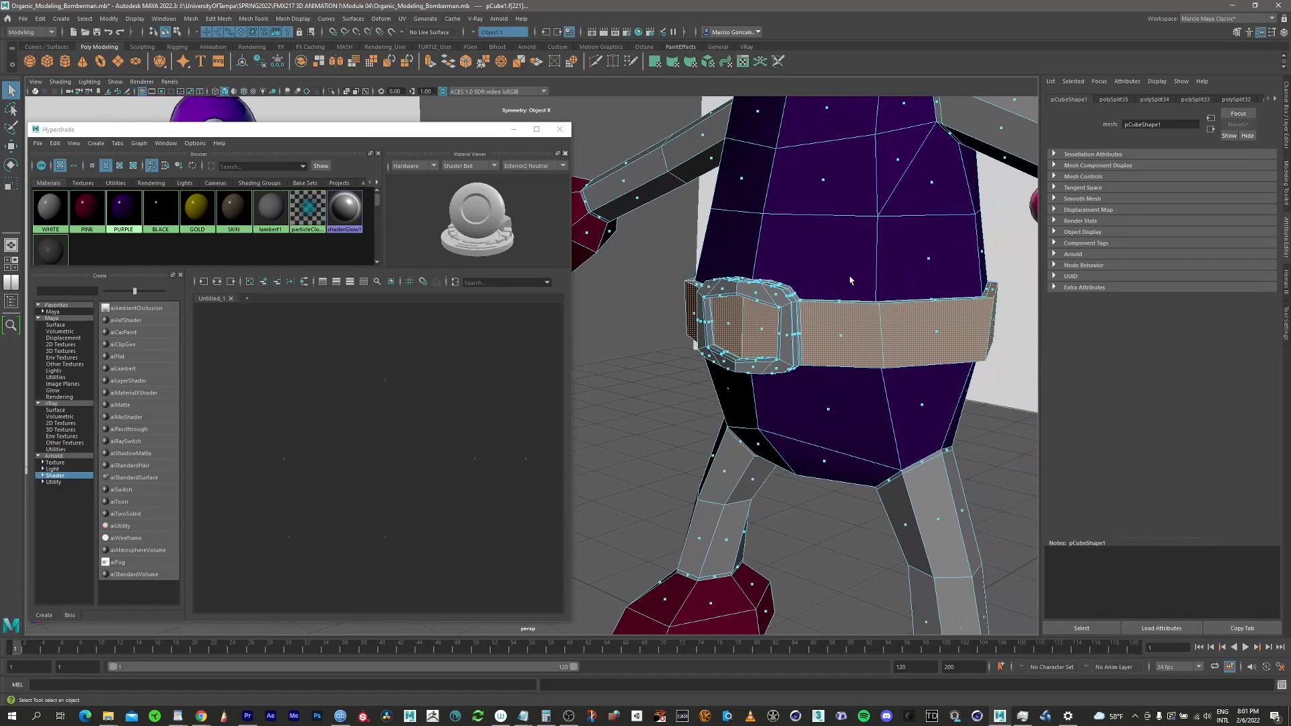
Add the faces of both eyes to the selection and assign the BLACK material to the selected eye and belt faces
middle_click_drag(887, 215, 810, 348, "alt")
left_click_drag(888, 296, 821, 283, "alt")
middle_click_drag(779, 128, 763, 285, "alt")
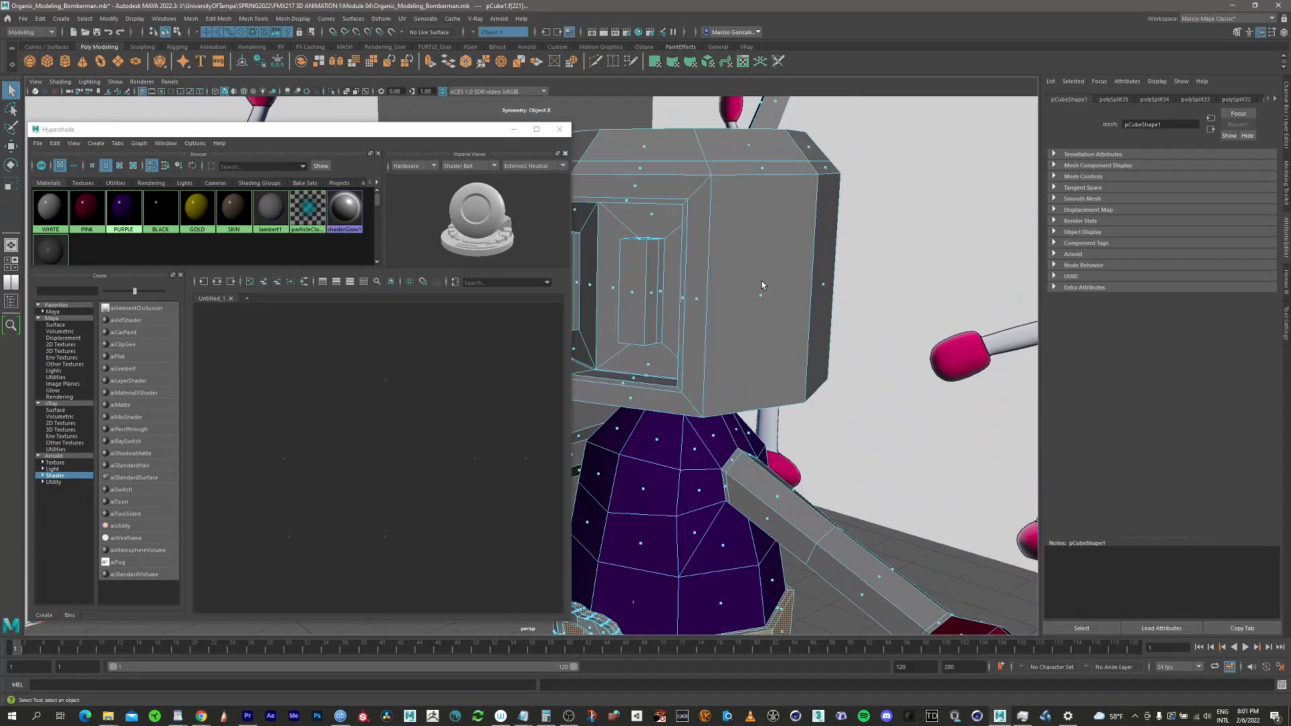
left_click_drag(764, 285, 884, 351, "alt")
right_click_drag(761, 324, 843, 301, "alt")
left_click_drag(843, 300, 927, 371, "alt")
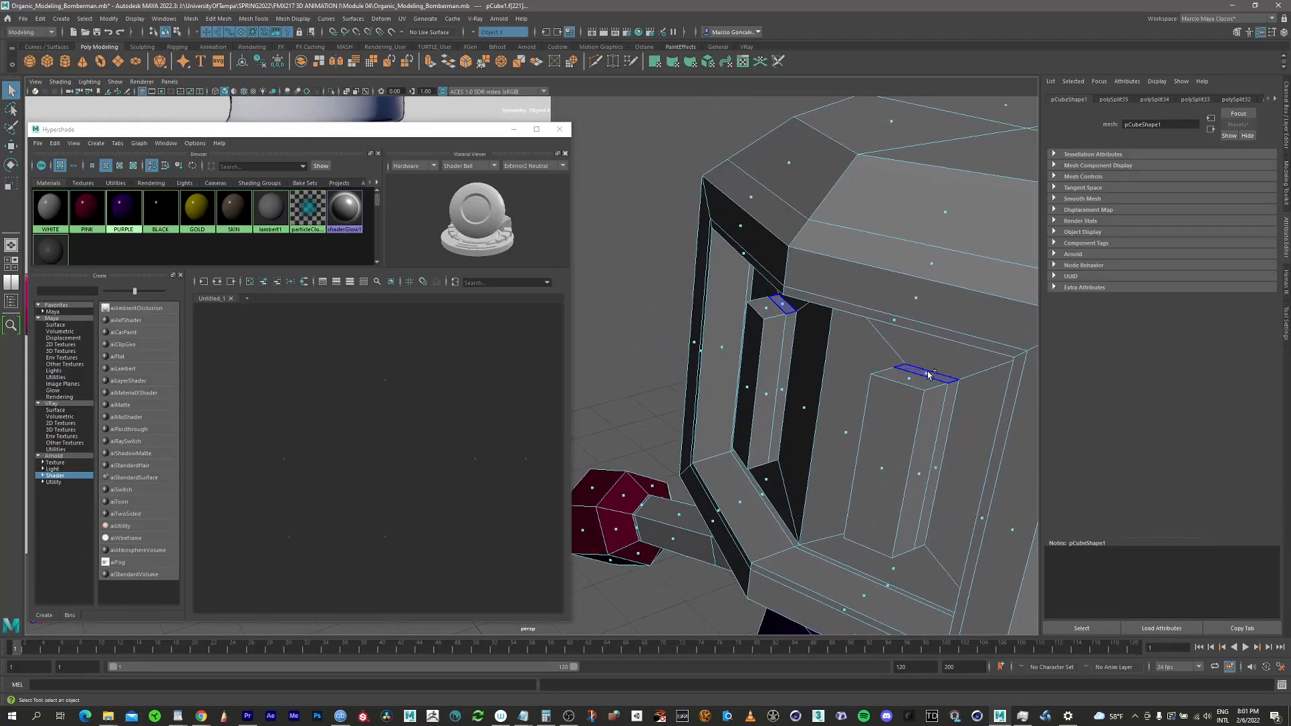
left_click(938, 469, "shift")
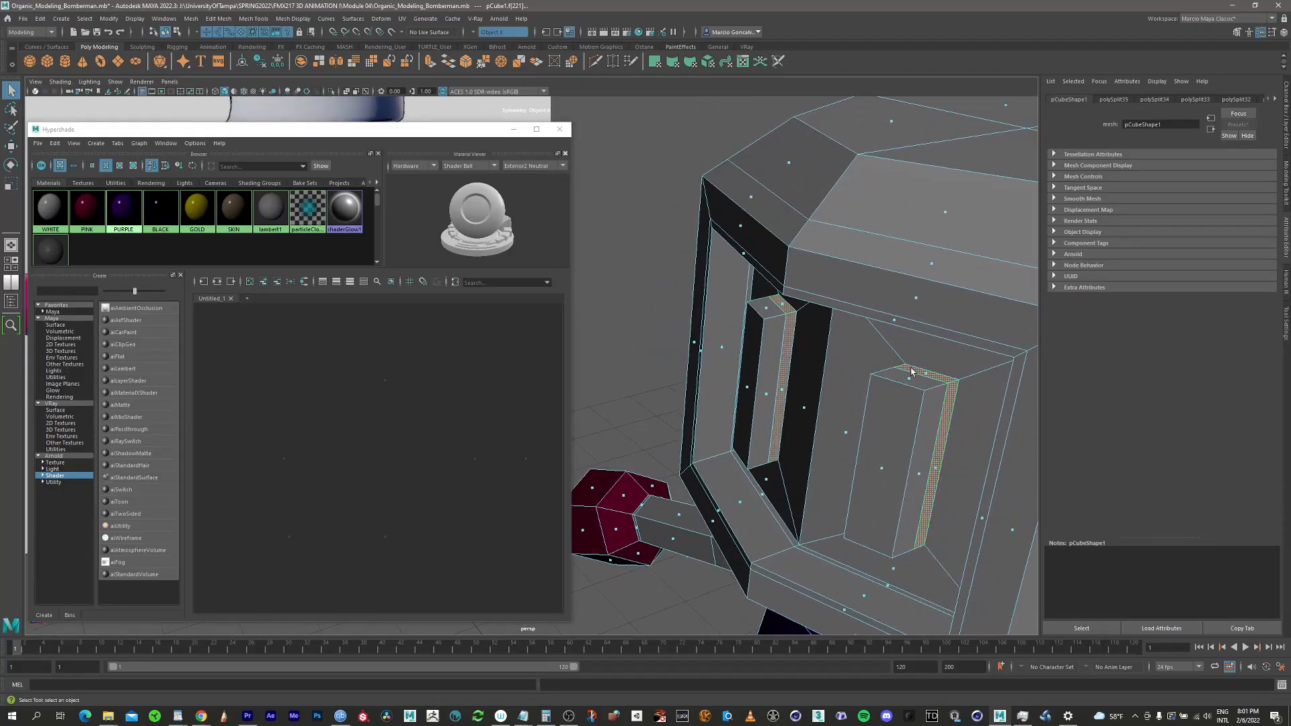
left_click(920, 470, "shift")
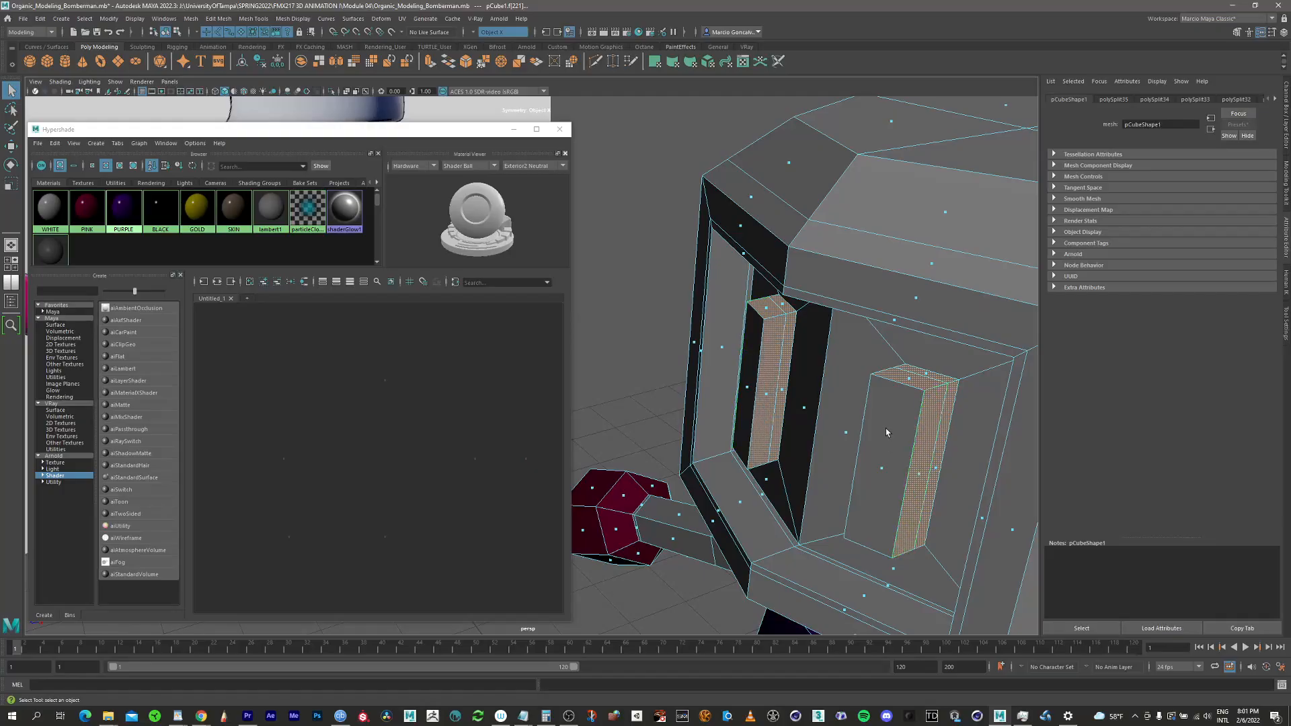
left_click_drag(880, 475, 893, 374, "alt")
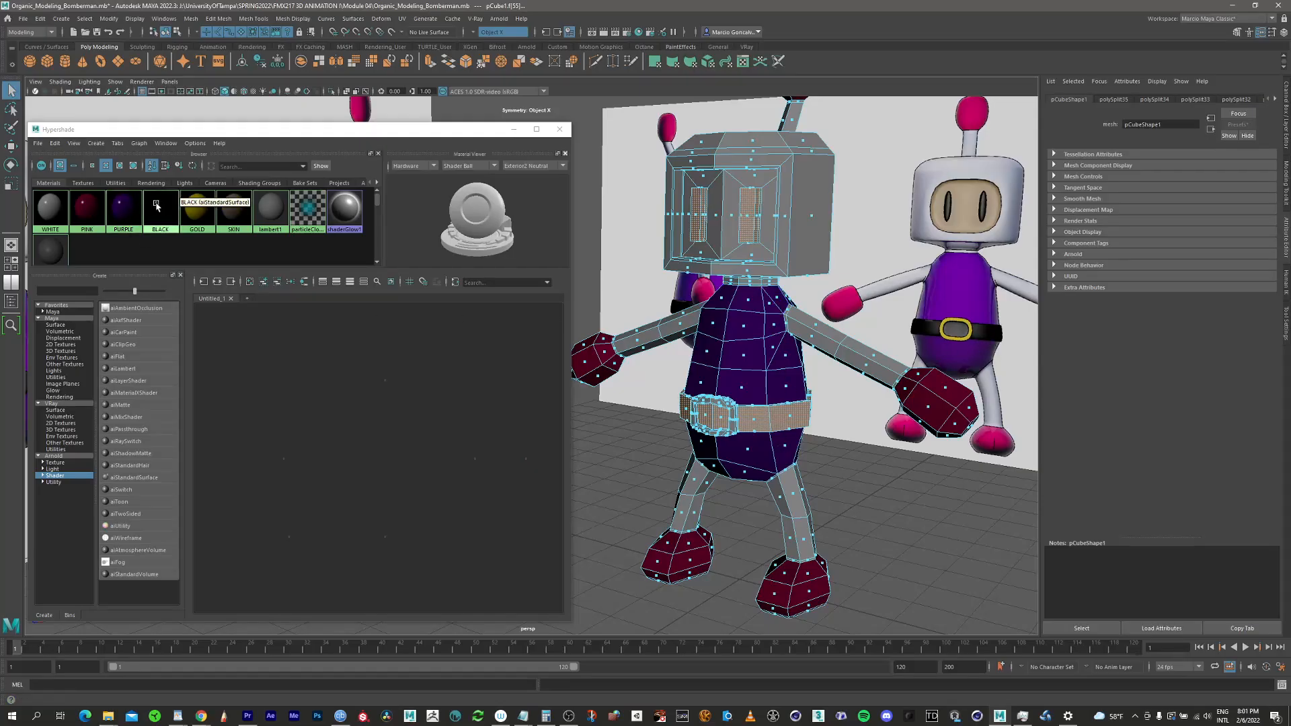
right_click_drag(159, 208, 174, 179)
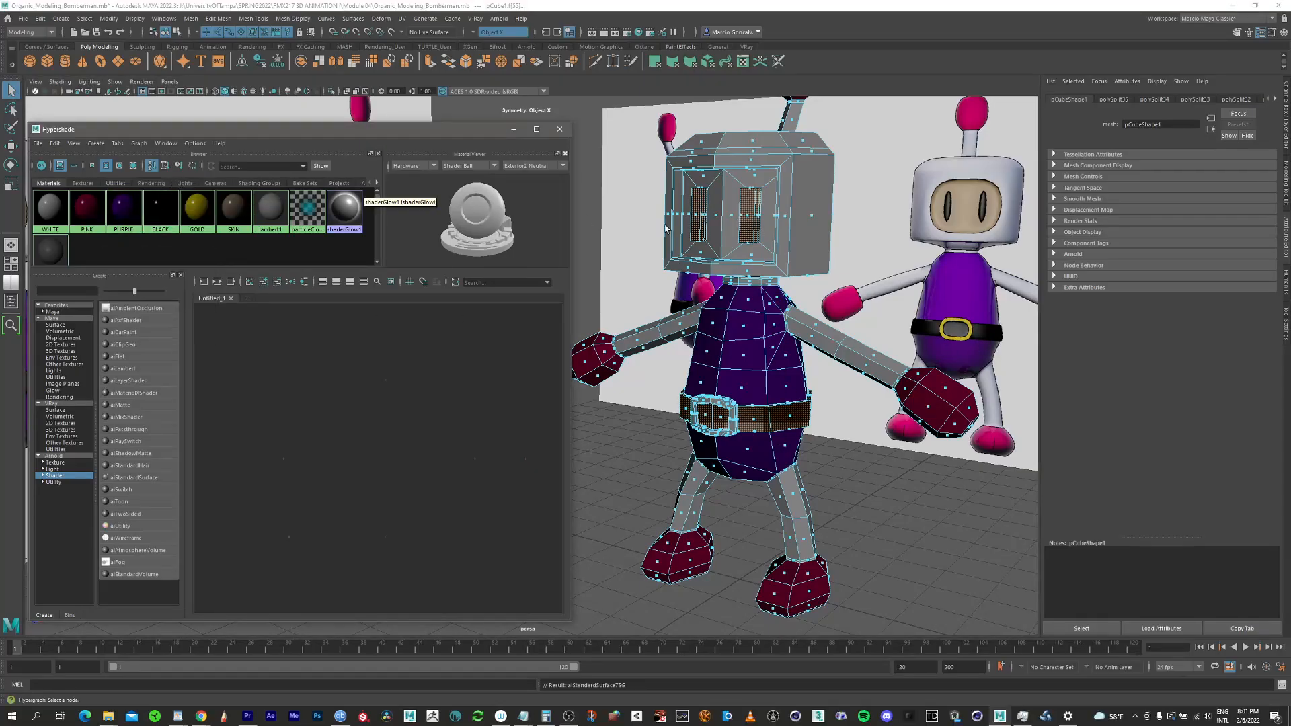
Select the thin loop of faces around the back edge of the belt buckle's outer rim
scroll(925, 380, "up", 5)
middle_click_drag(924, 380, 860, 285, "alt")
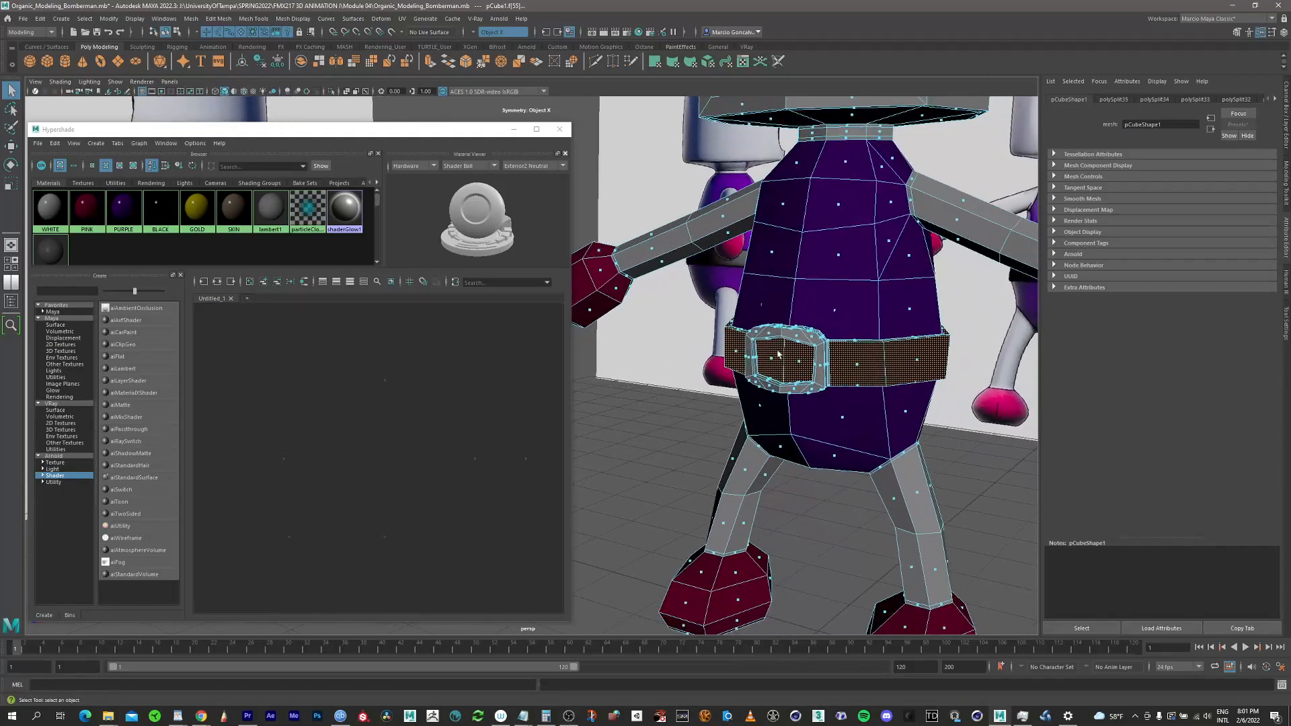
right_click_drag(861, 286, 1101, 320, "alt")
middle_click_drag(999, 374, 863, 359, "alt")
left_click_drag(864, 359, 882, 418, "alt")
double_click(691, 430)
right_click_drag(691, 430, 867, 374, "alt")
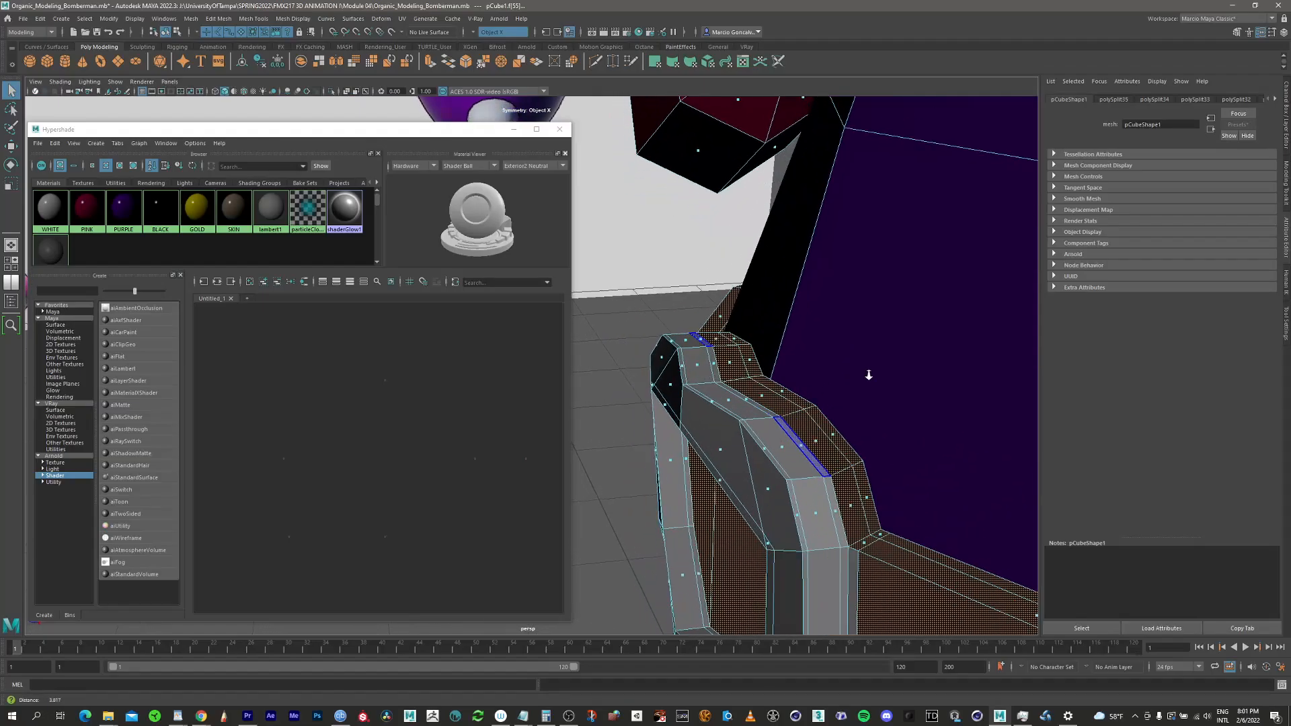
middle_click_drag(867, 375, 826, 317, "alt")
left_click_drag(827, 317, 848, 360, "alt")
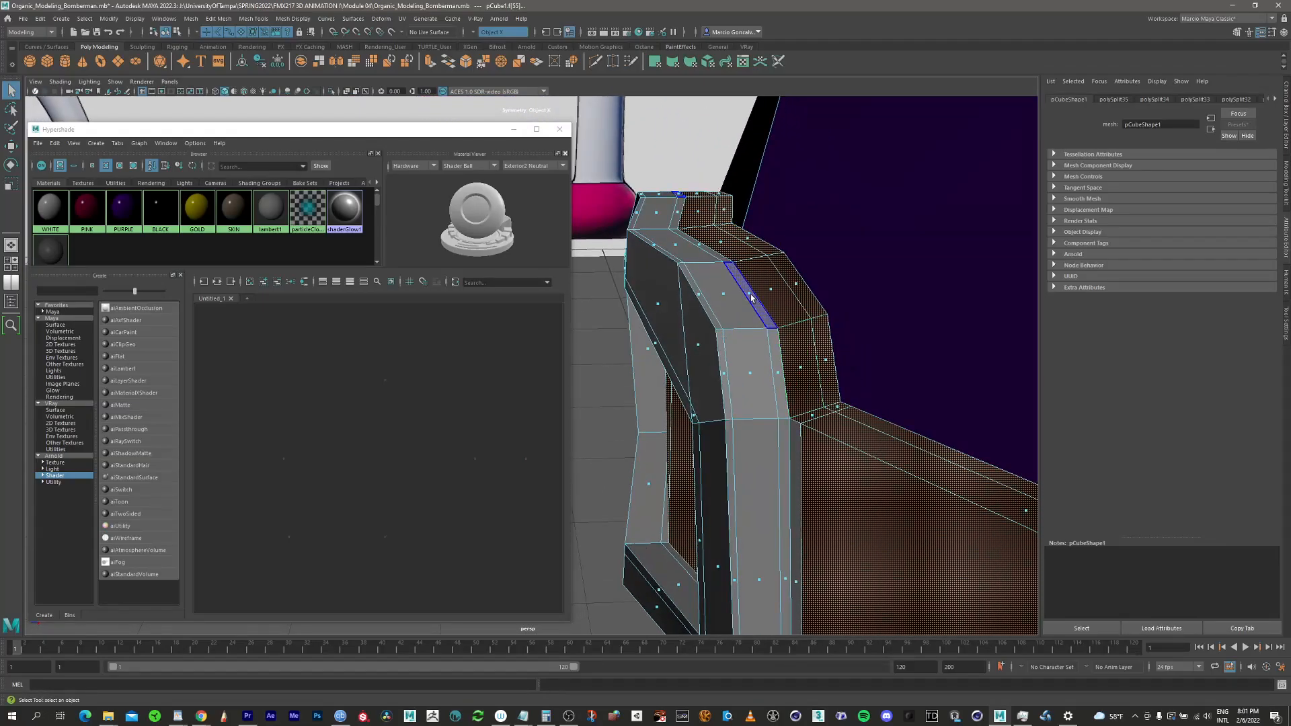
double_click(761, 311)
double_click(781, 366)
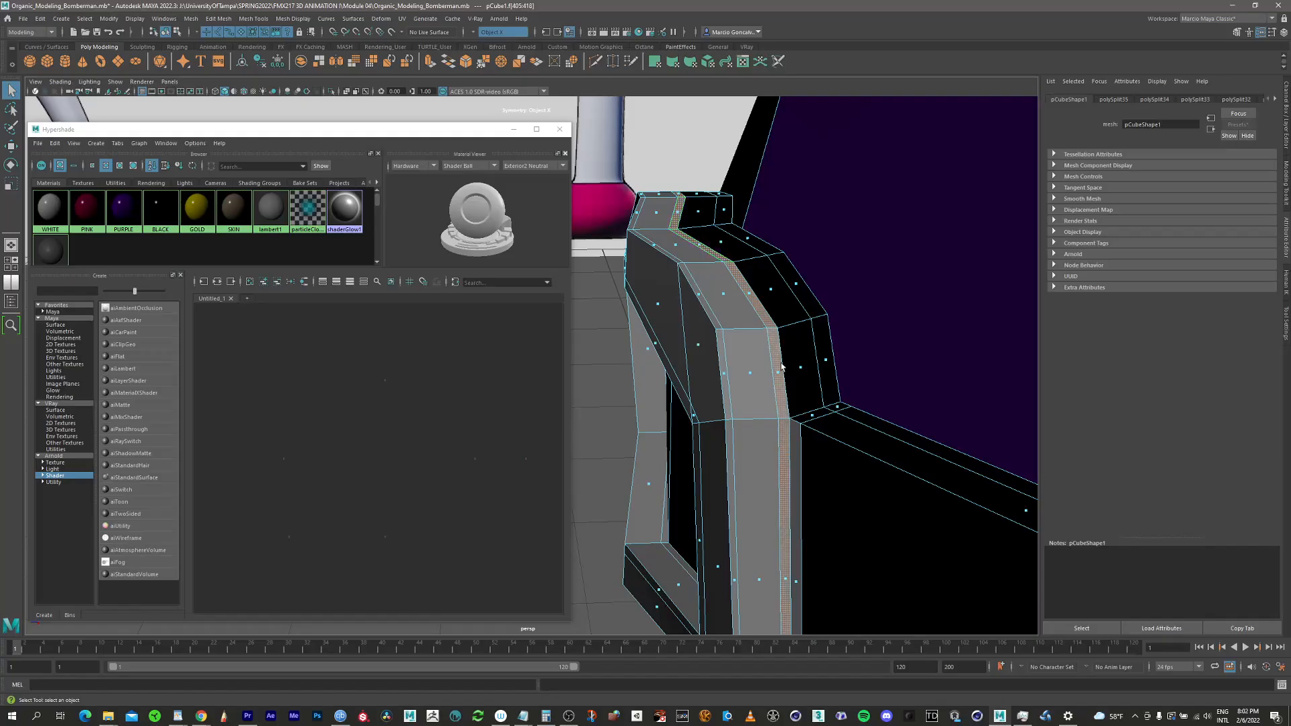
Add the broad outer face loop and the thin front-edge loop of the buckle's rim to the selection
left_click(724, 305)
double_click(747, 363)
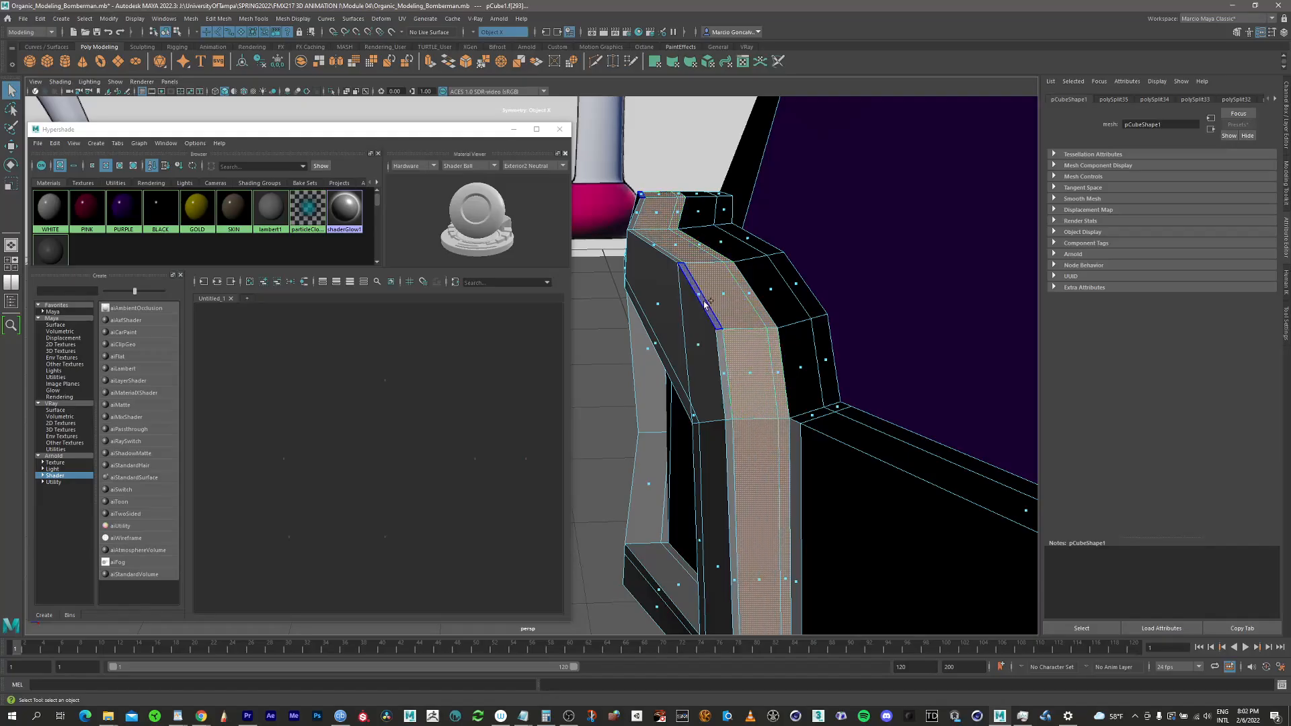
left_click(701, 300, "shift")
double_click(725, 377, "shift")
Add the thin and broad face loops lining the buckle's inner opening to the selection
middle_click_drag(726, 375, 810, 309, "alt")
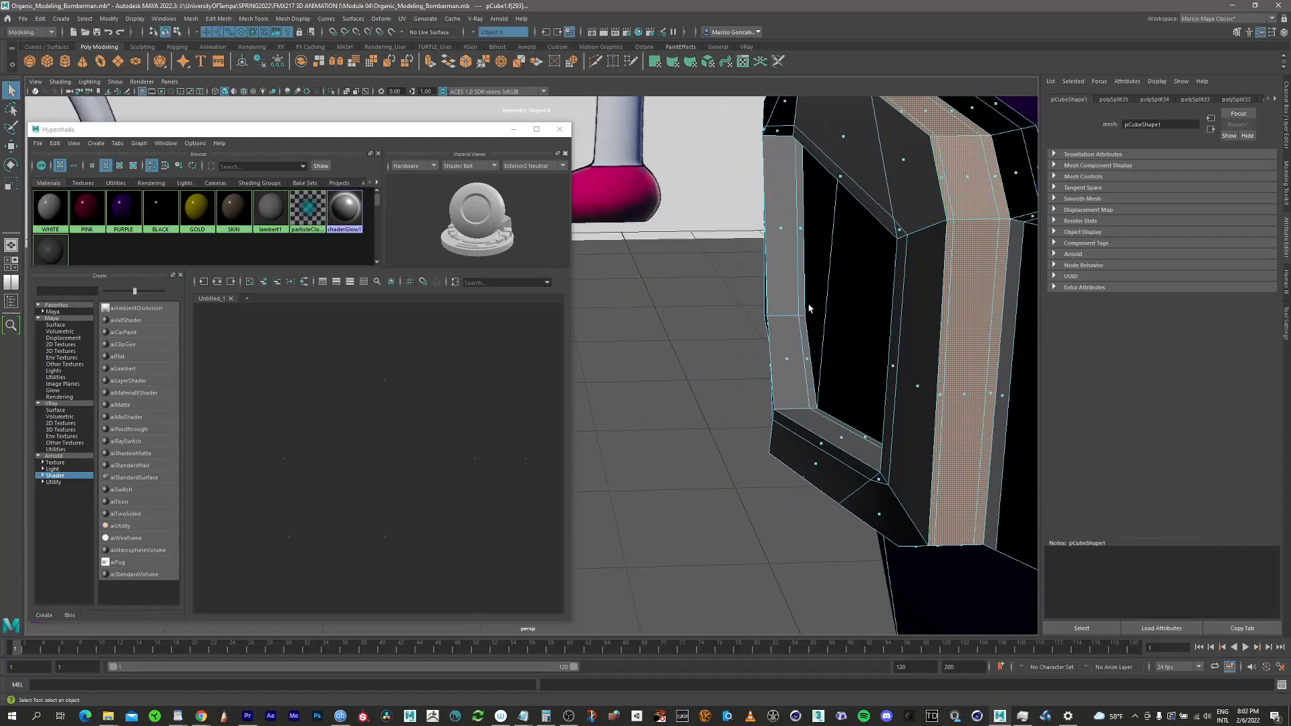
double_click(806, 361, "shift")
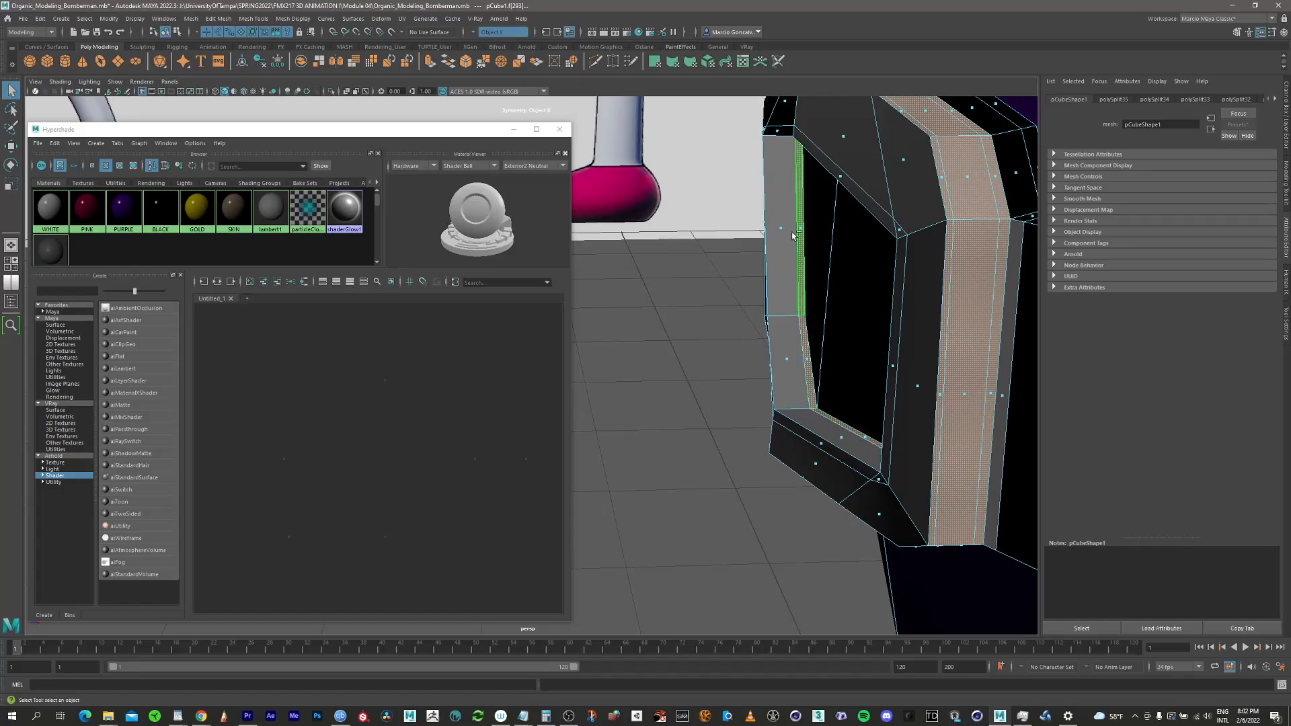
left_click(788, 296, "shift")
double_click(788, 360, "shift")
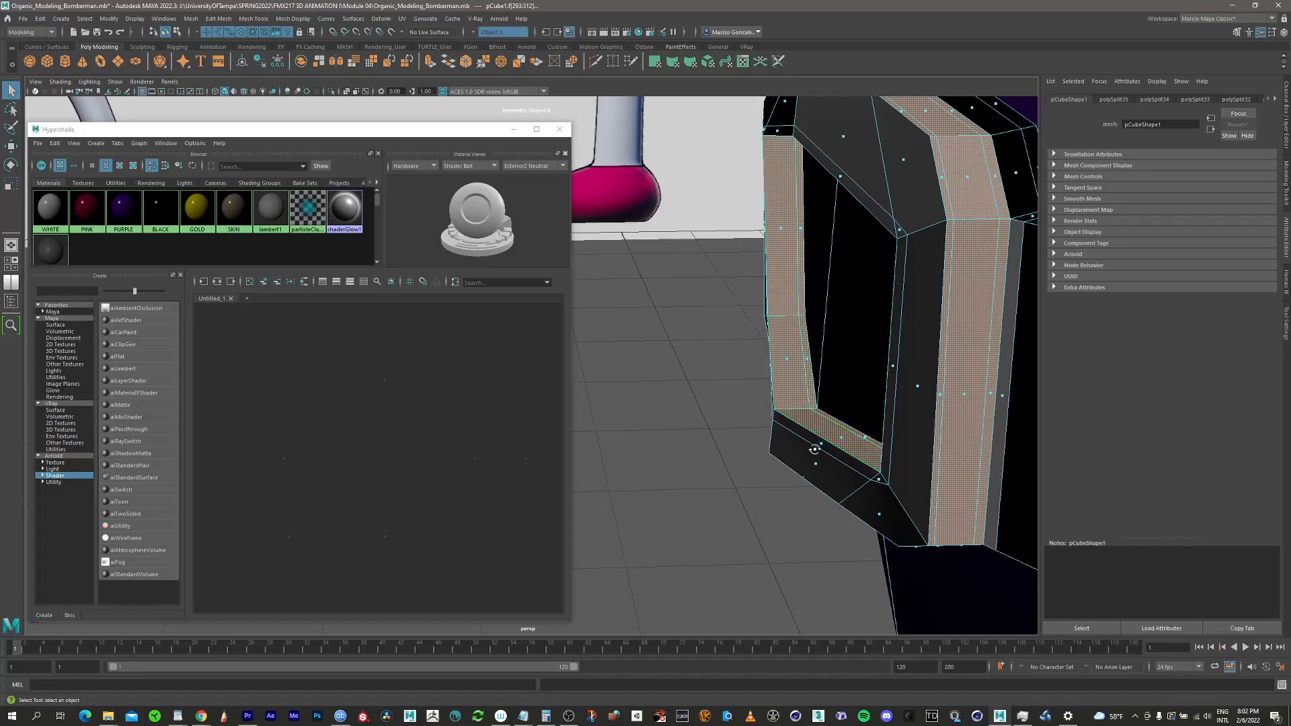
Add the front faces along the buckle's lower edge, including the small corner faces, to the selection
left_click_drag(813, 448, 839, 441, "alt")
middle_click_drag(991, 311, 775, 353, "alt")
mouse_move(775, 354)
left_mouse_down("alt")
mouse_move(816, 339)
mouse_move(778, 381)
mouse_move(777, 364)
left_mouse_up("alt")
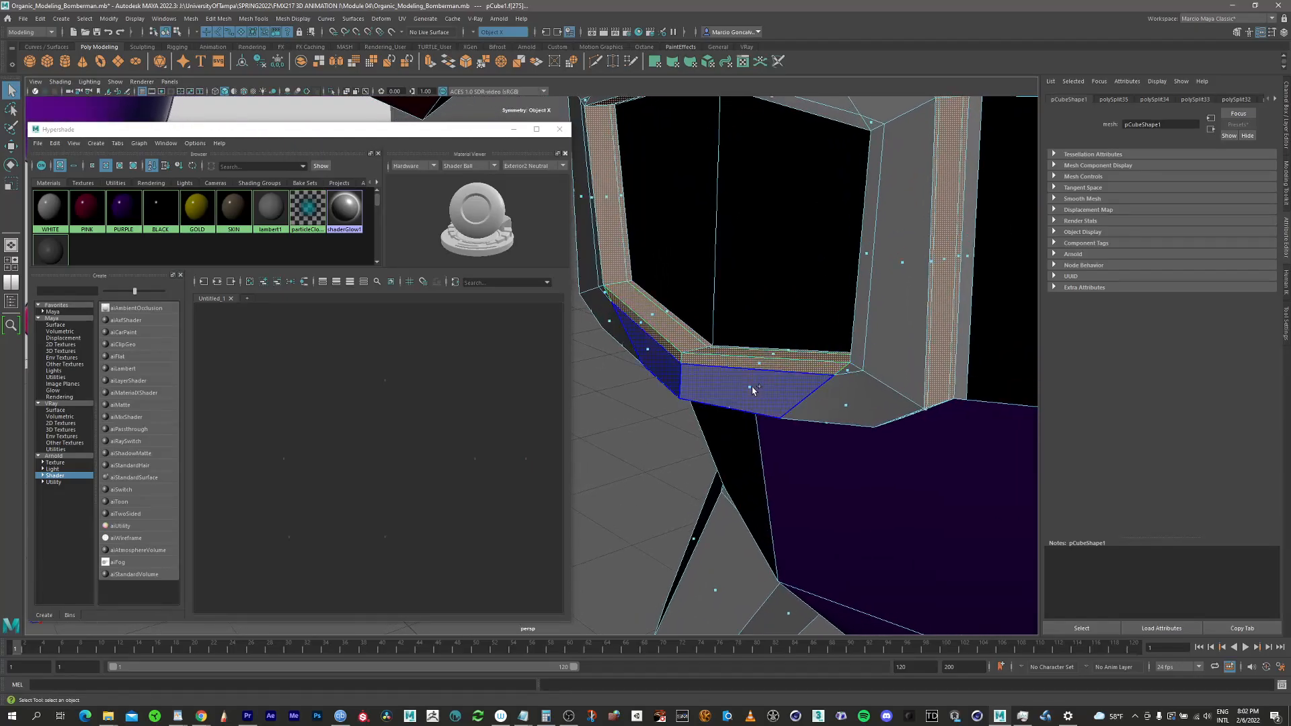
left_click(758, 389, "shift")
double_click(851, 402, "shift")
left_click(851, 374, "shift")
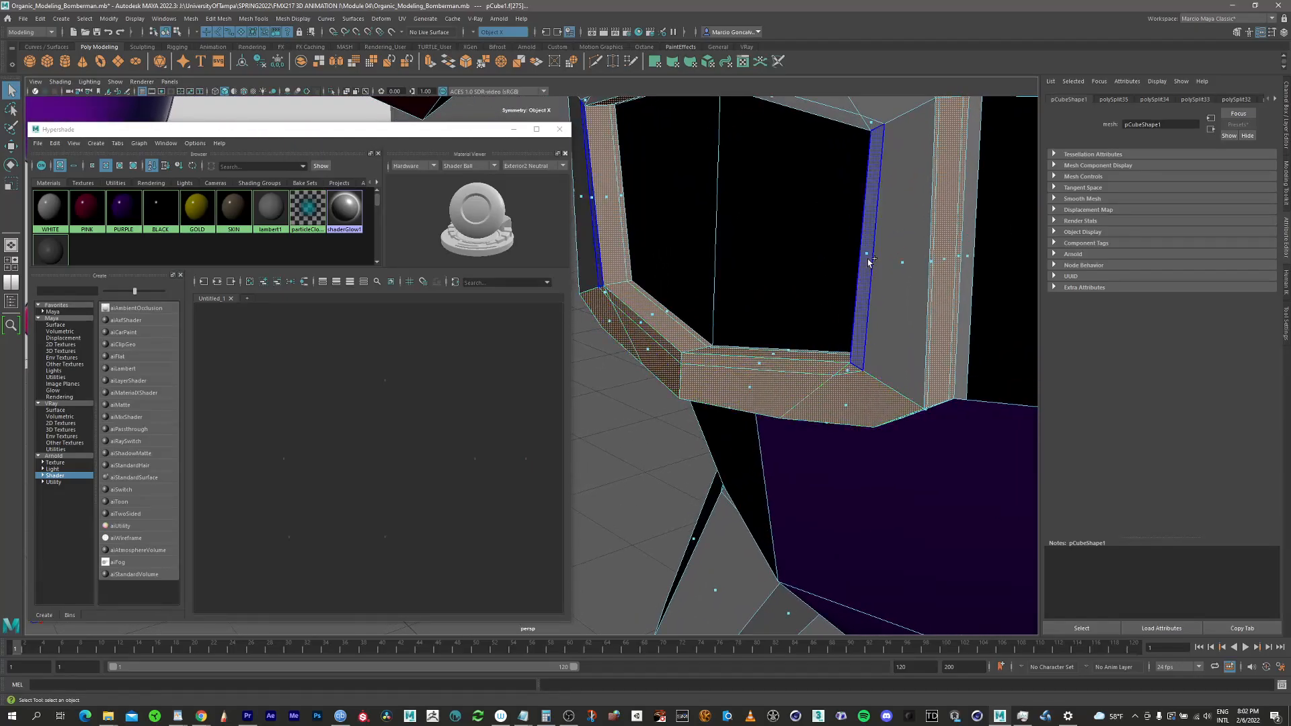
Add the front faces along the sides and upper edge of the buckle frame to the selection
left_click(870, 264, "shift")
left_click(897, 232, "shift")
left_click_drag(896, 224, 851, 375, "alt")
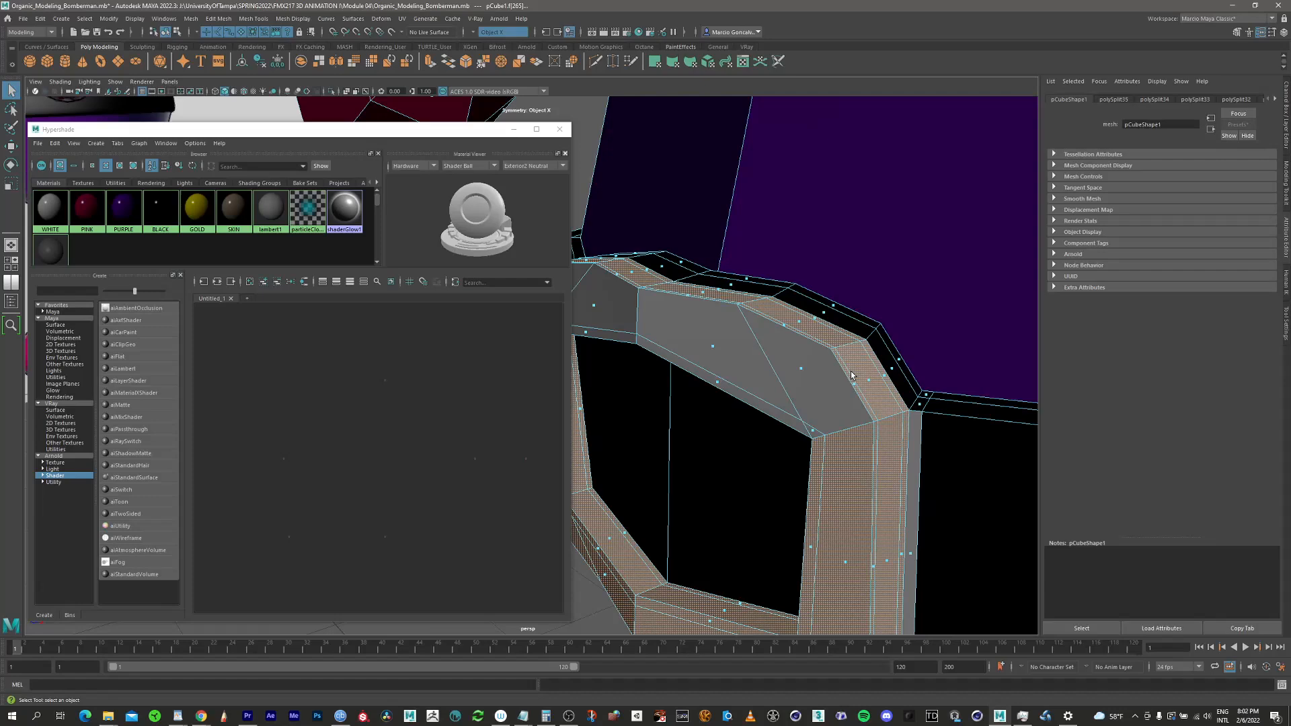
left_click(799, 375, "shift")
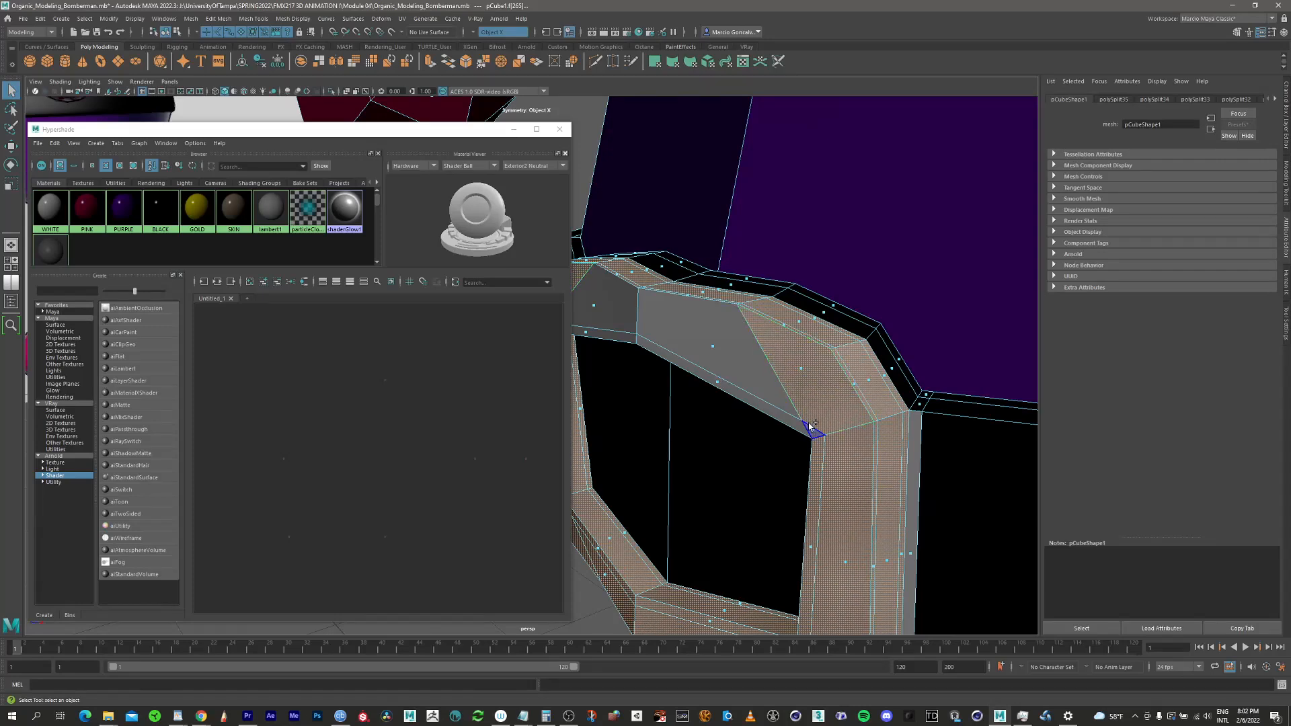
left_click(715, 346, "shift")
Add both rows of black faces behind the rim along the buckle's top edge to the selection
left_click_drag(838, 396, 817, 361, "alt")
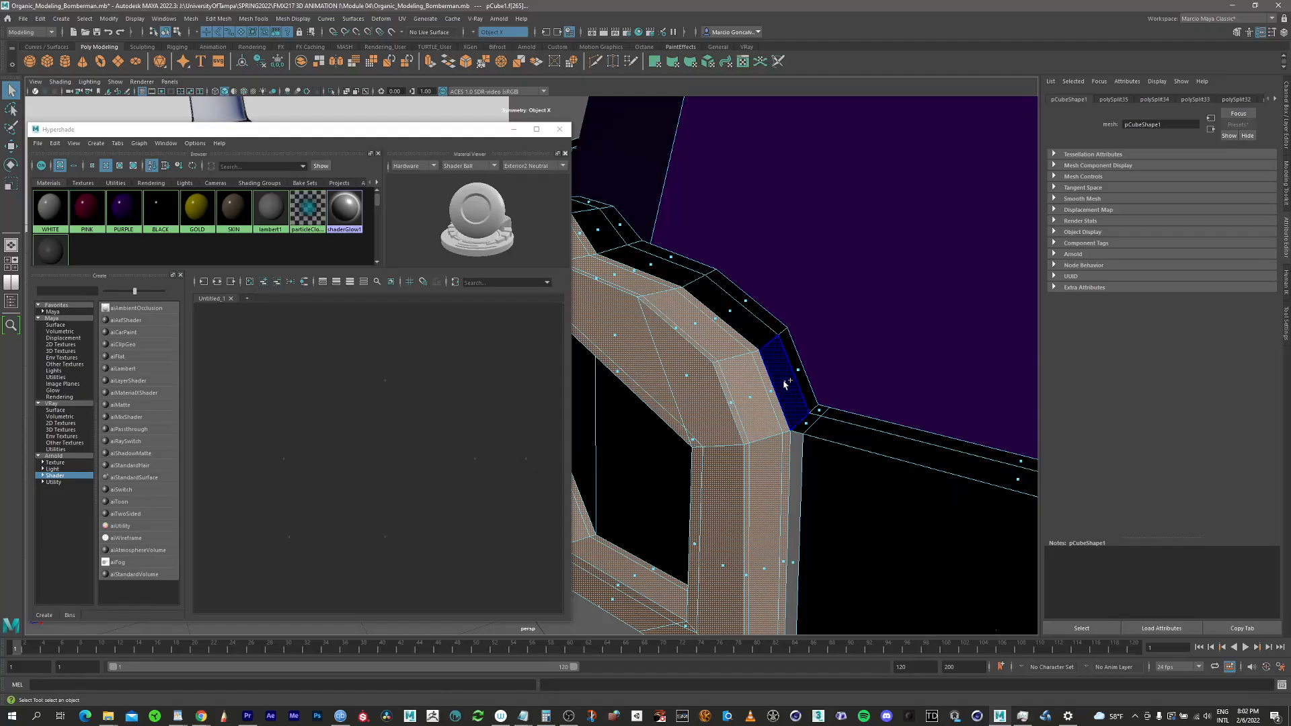
left_click(793, 373, "shift")
left_click(734, 310, "shift")
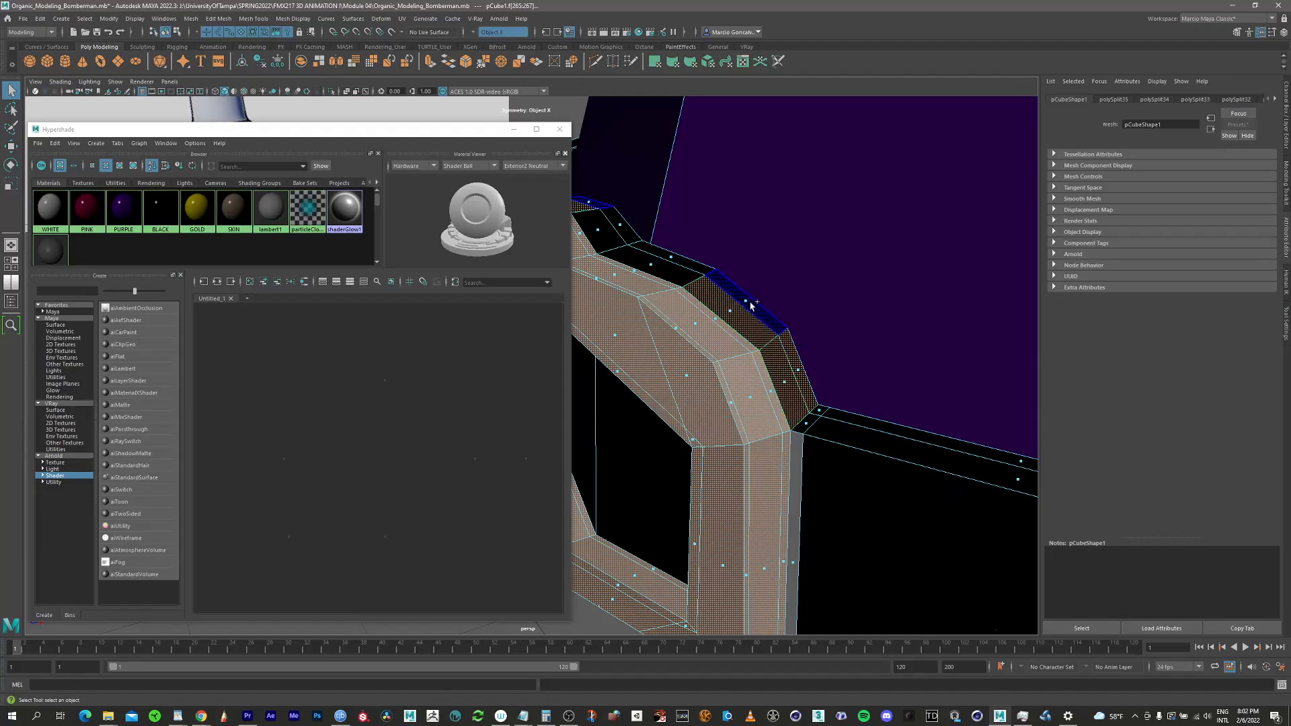
left_click(752, 302, "shift")
left_click(657, 264, "shift")
left_click(678, 259, "shift")
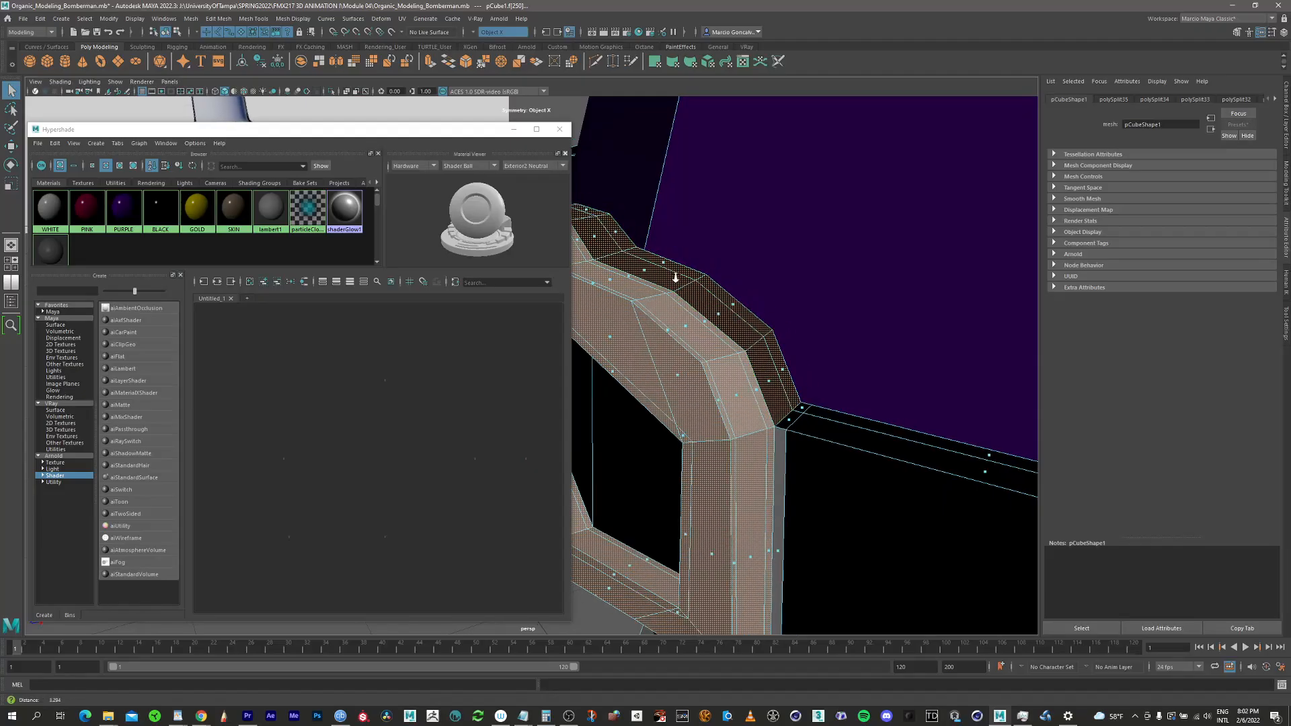
Add both rows of black faces behind the rim along the buckle's underside to the selection and assign the GOLD material
left_click_drag(678, 263, 825, 428, "alt")
middle_click_drag(872, 502, 815, 223, "alt")
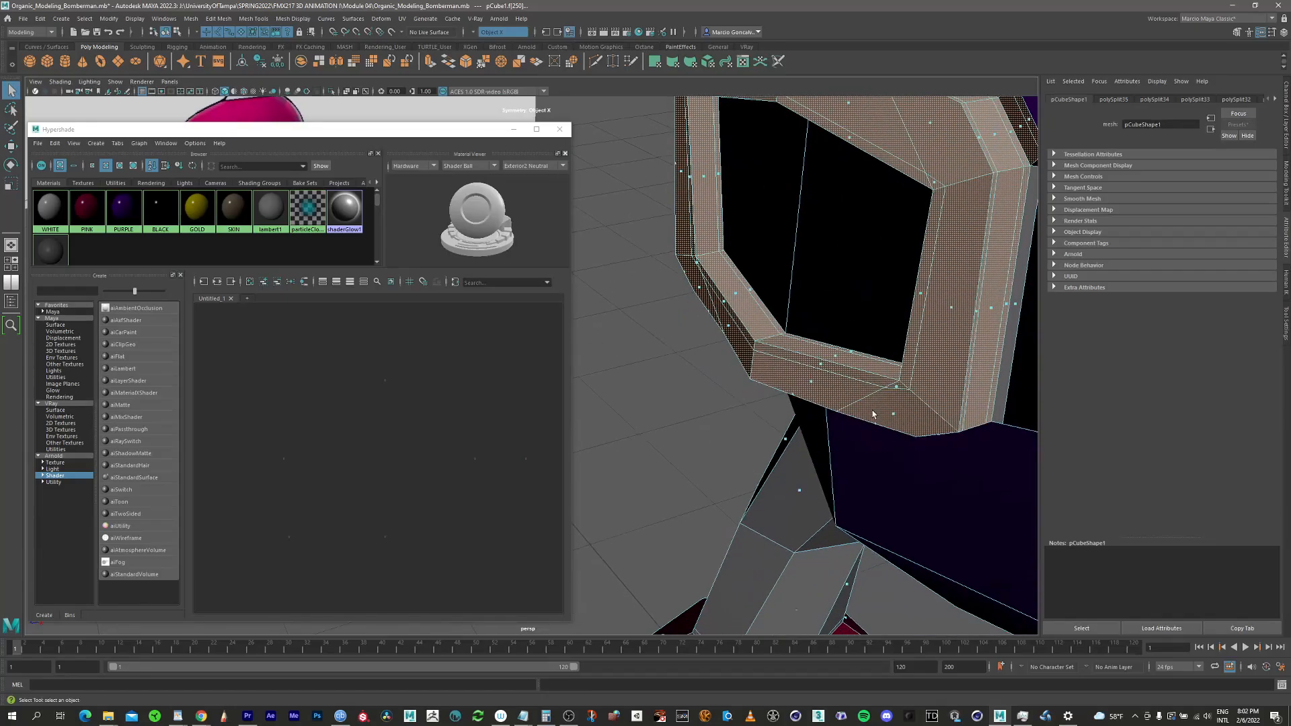
left_click_drag(873, 411, 872, 369, "alt")
middle_click_drag(873, 369, 857, 662, "alt")
middle_click_drag(820, 334, 821, 463, "alt")
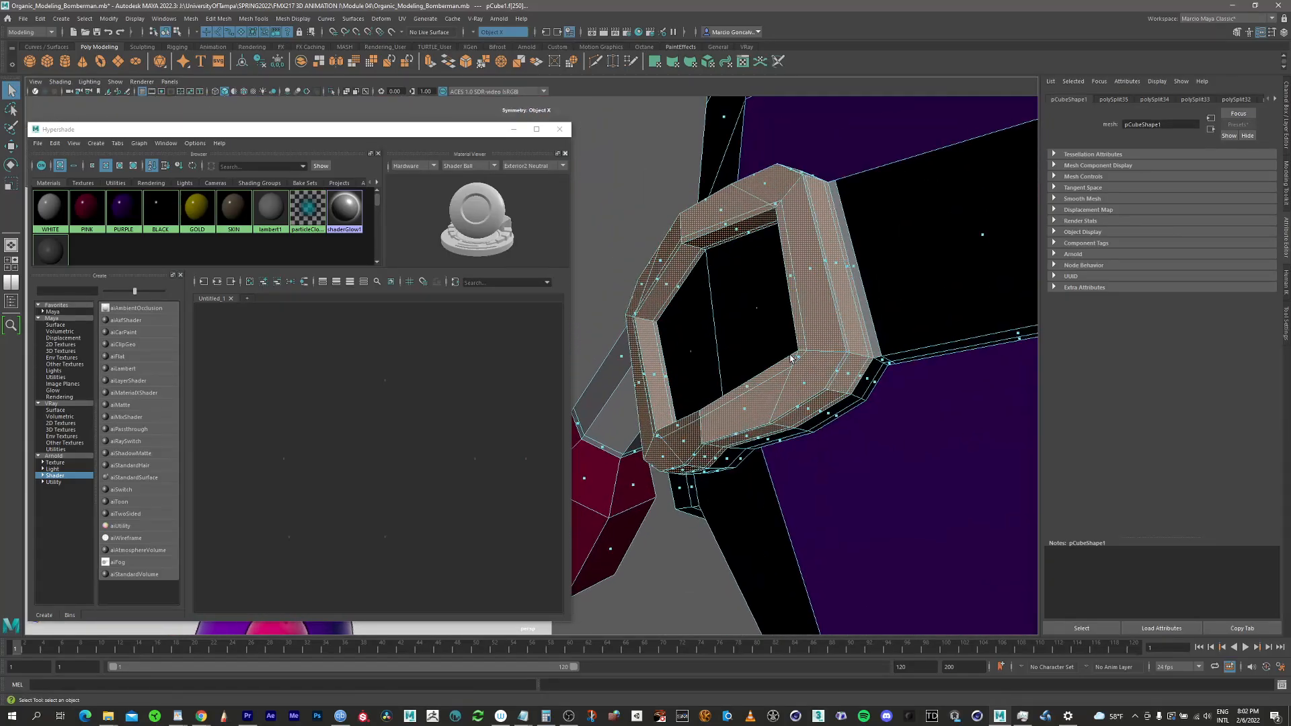
left_click_drag(821, 464, 744, 405, "alt")
right_click_drag(744, 405, 958, 335, "alt")
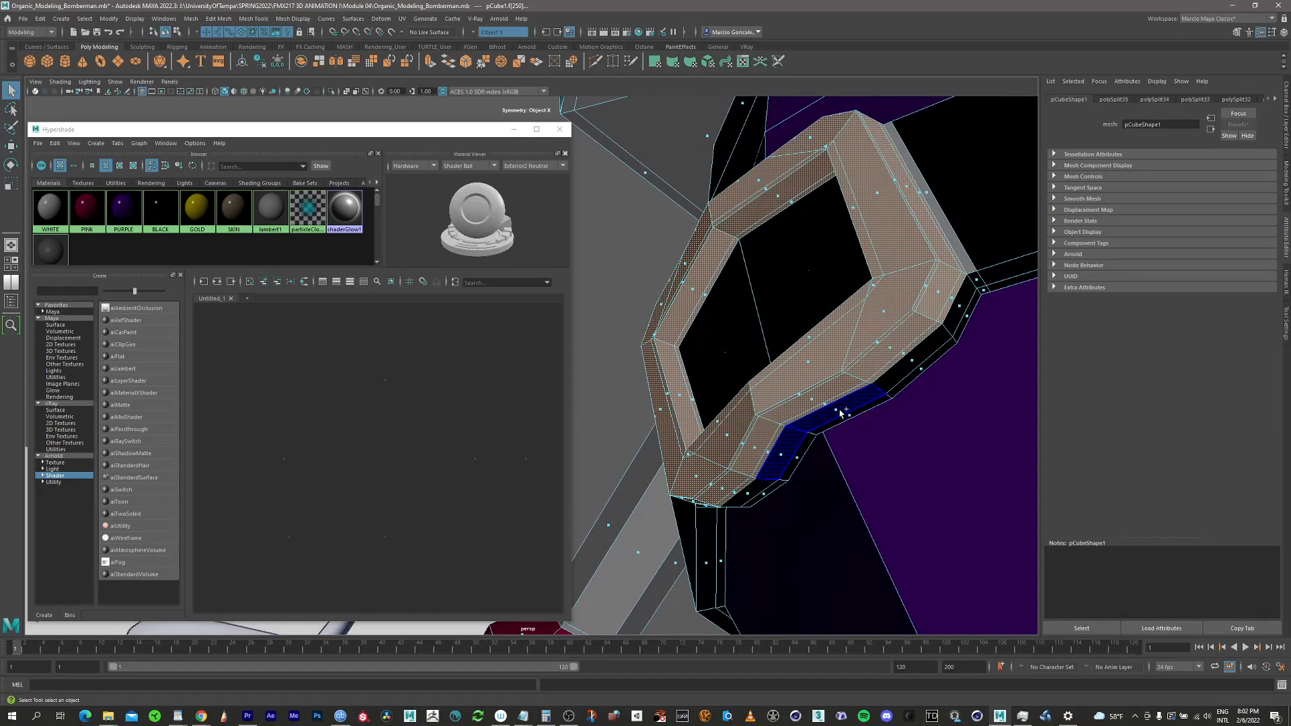
double_click(840, 411, "shift")
double_click(850, 416, "shift")
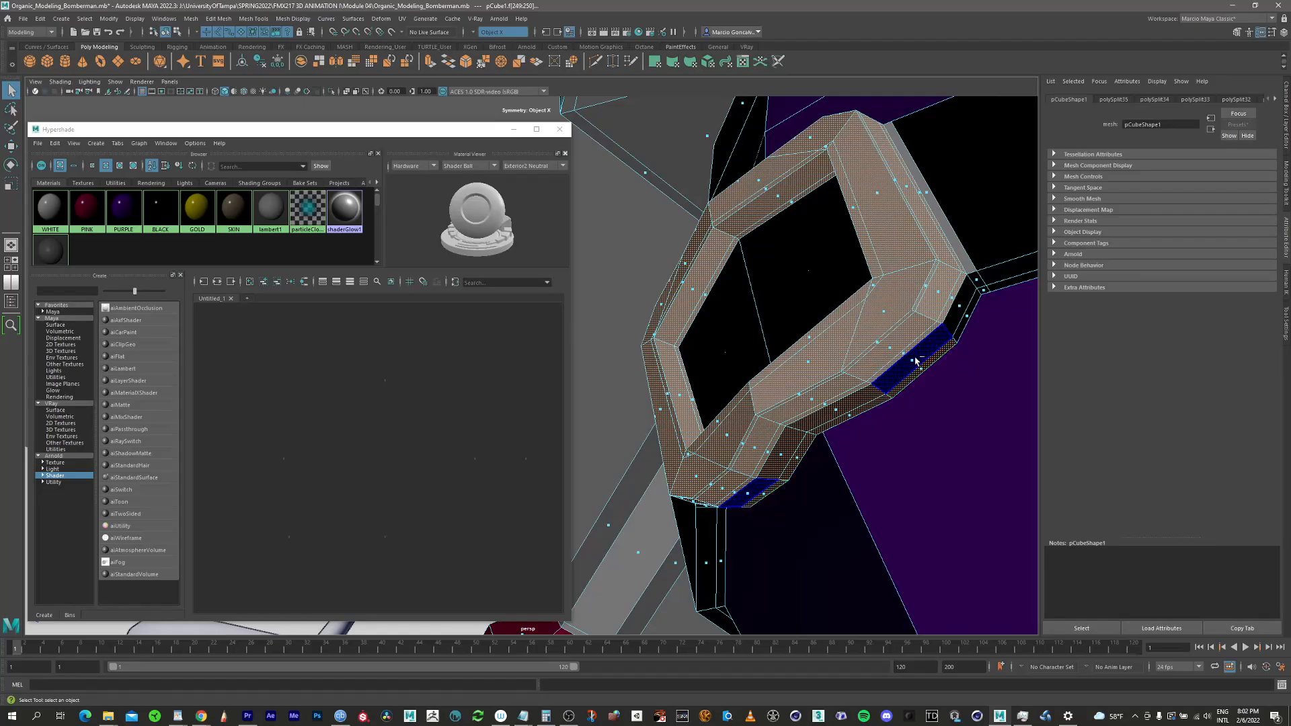
double_click(918, 361, "shift")
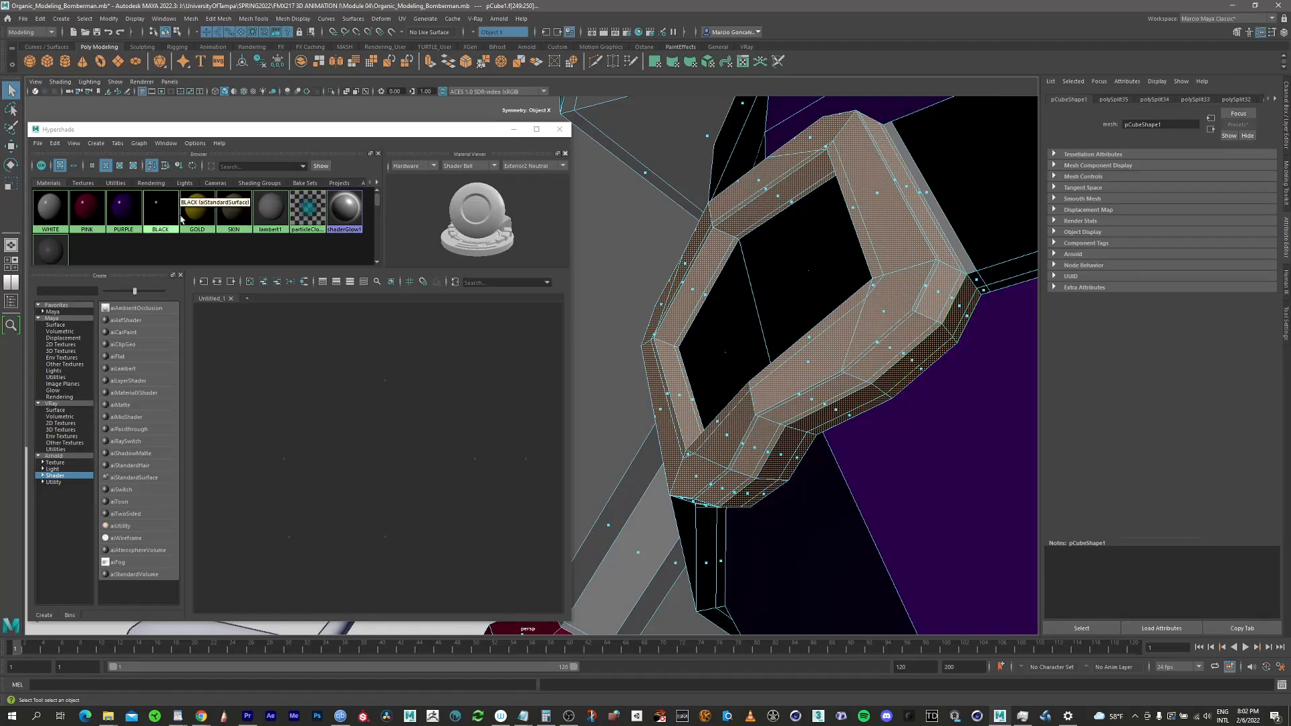
right_click_drag(196, 209, 205, 181)
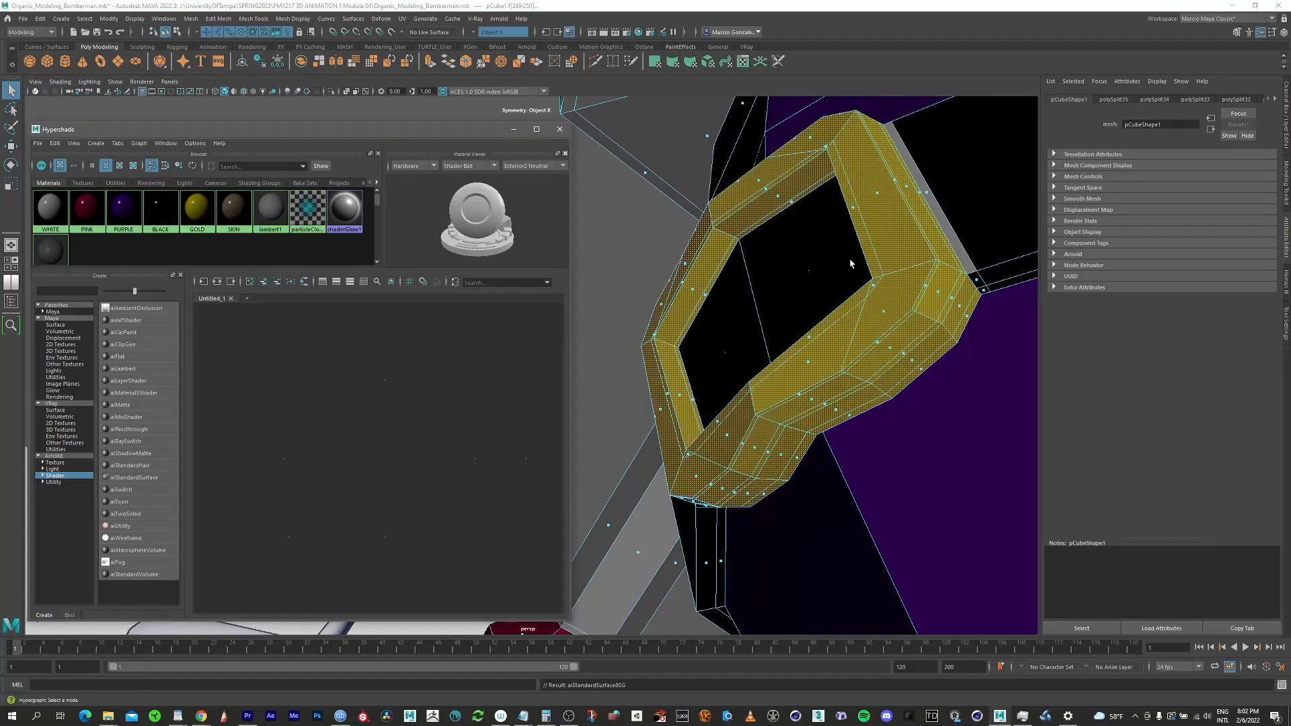
Select the remaining grey strip of faces beside the buckle and assign the BLACK material to it
left_click_drag(849, 262, 739, 343, "alt")
left_click(809, 351)
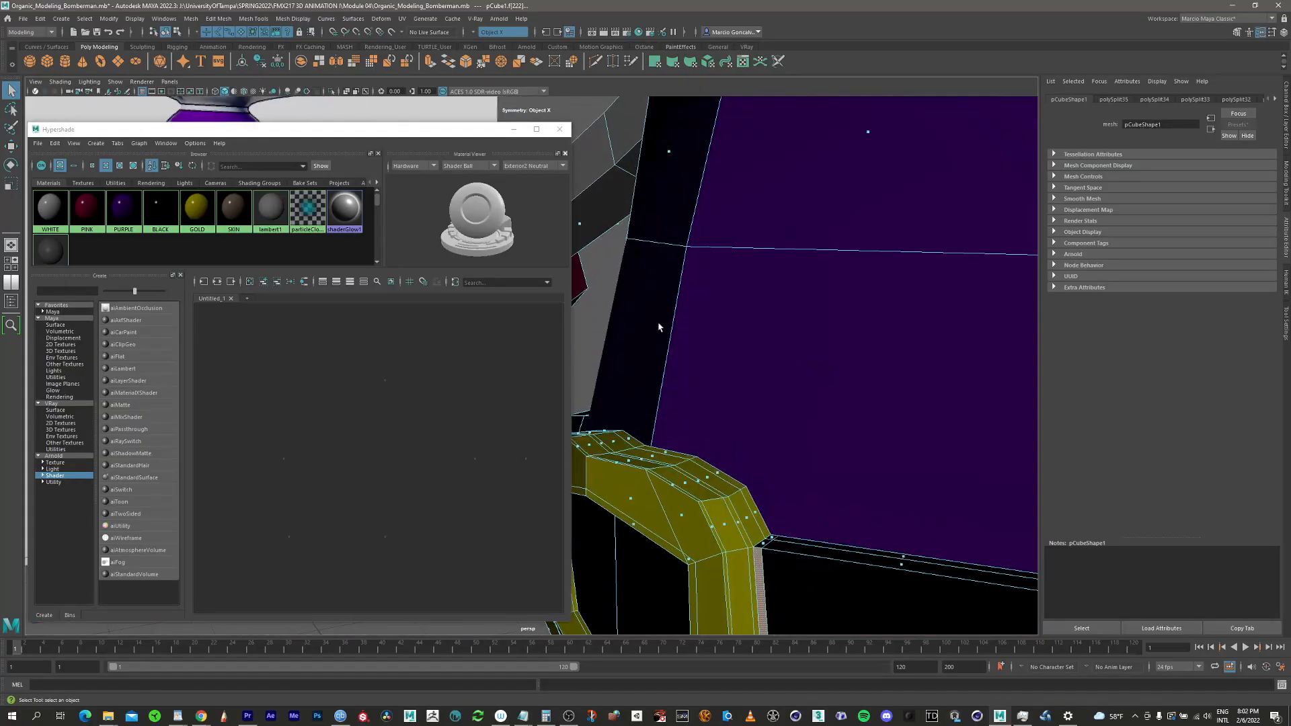
right_click_drag(155, 202, 158, 173)
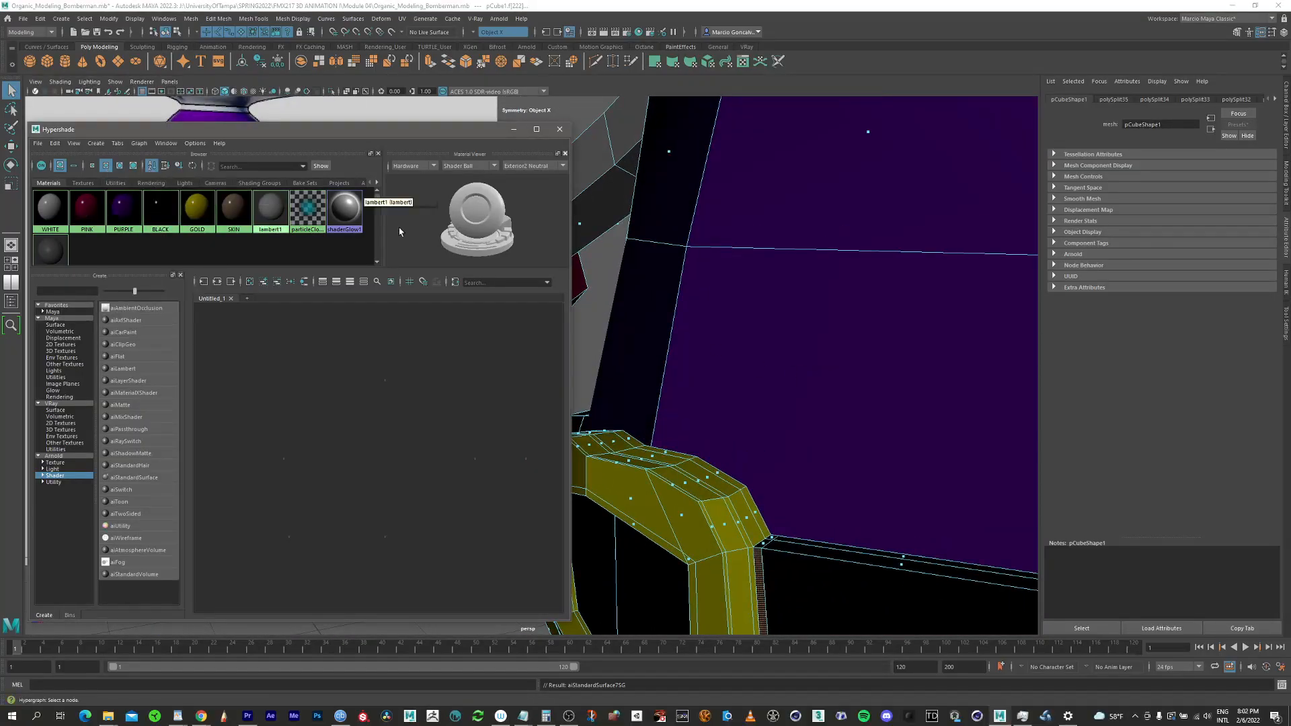
right_click_drag(836, 332, 677, 318, "alt")
middle_click_drag(678, 318, 734, 302, "alt")
right_click_drag(824, 303, 669, 343, "alt")
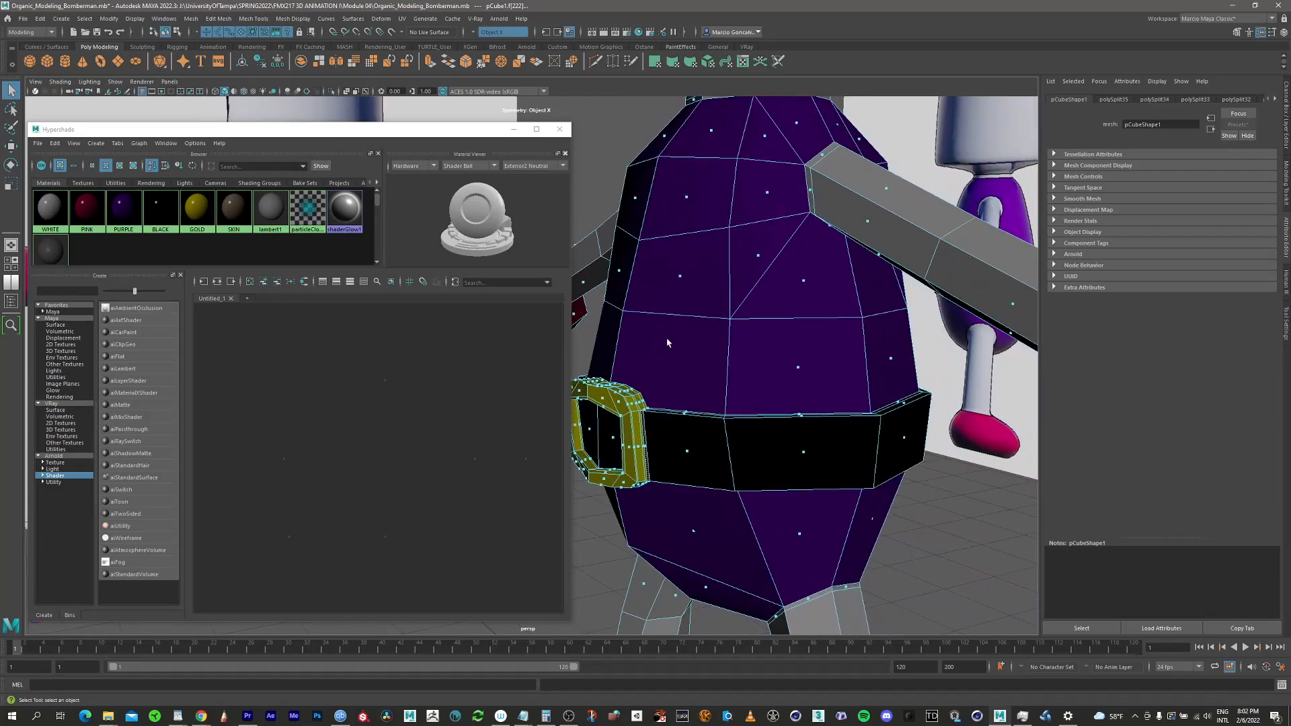
left_click_drag(668, 343, 745, 337, "alt")
middle_click_drag(729, 311, 945, 309, "alt")
right_click_drag(817, 323, 635, 337, "alt")
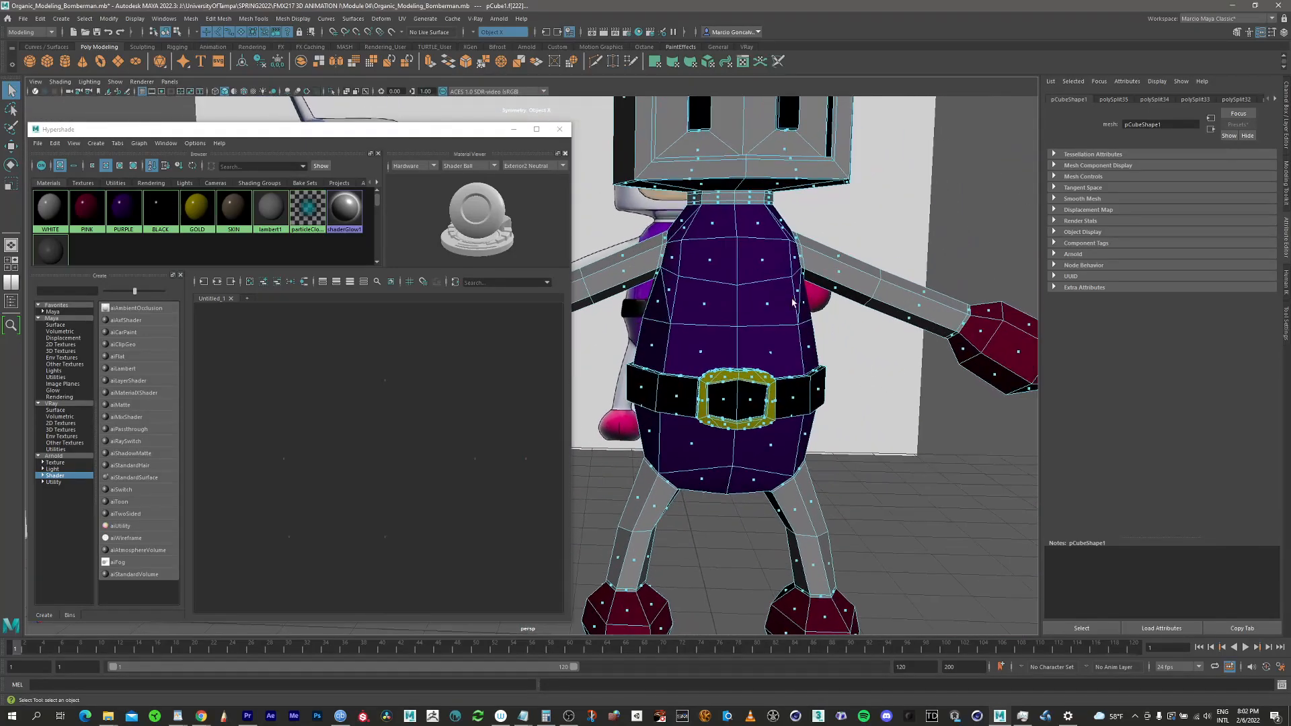
Select all the recessed face-panel faces around the eyes and assign the SKIN material to them
left_click_drag(795, 294, 897, 346, "alt")
middle_click_drag(829, 250, 819, 397, "alt")
right_click_drag(800, 326, 884, 306, "alt")
middle_click_drag(845, 286, 804, 382, "alt")
right_click_drag(826, 364, 959, 336, "alt")
middle_click_drag(844, 356, 778, 324, "alt")
left_click_drag(763, 376, 755, 334, "alt")
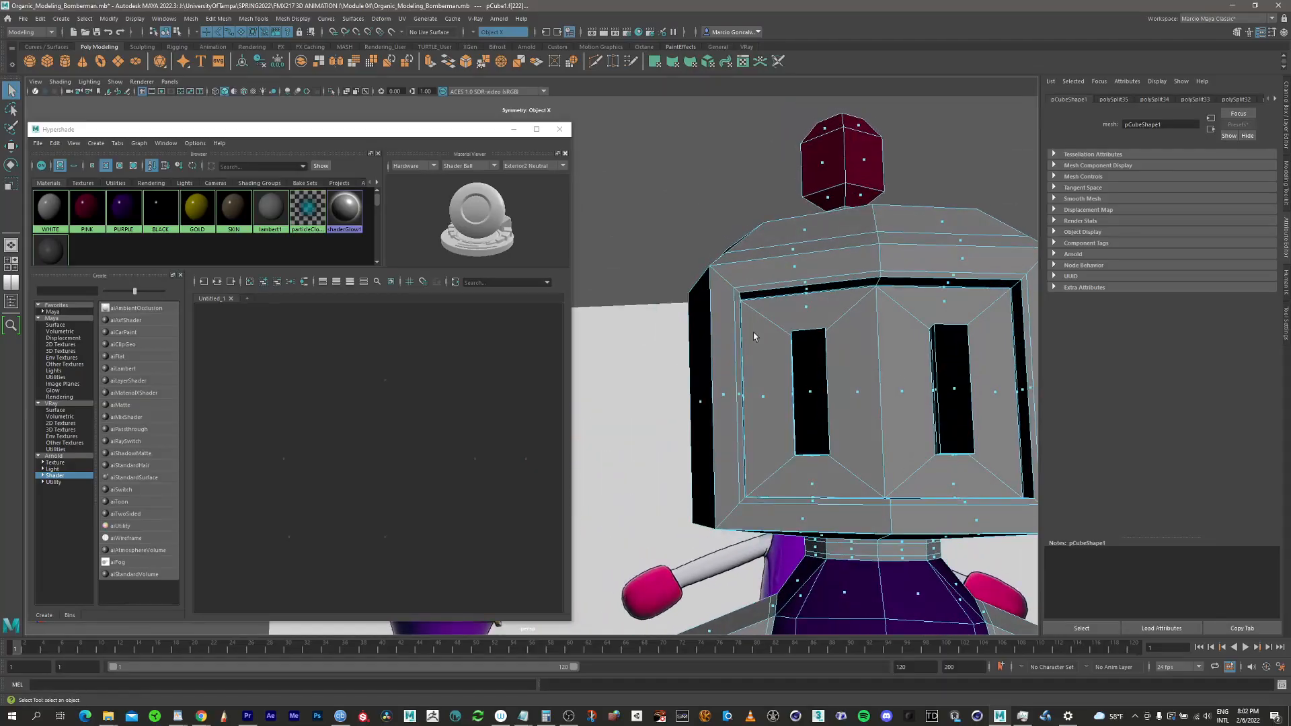
left_click(858, 388)
left_click(775, 379)
left_click(808, 304, "shift")
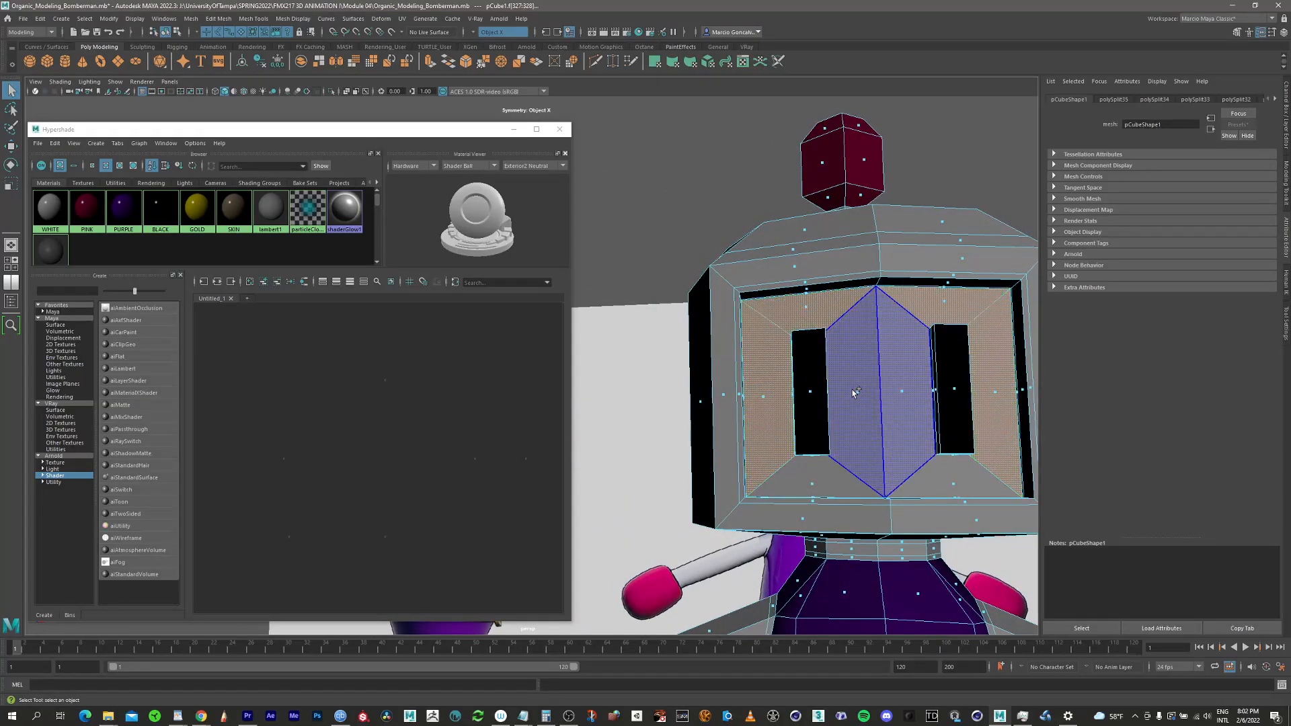
left_click(856, 390, "shift")
left_click(817, 484, "shift")
right_click_drag(234, 208, 244, 180)
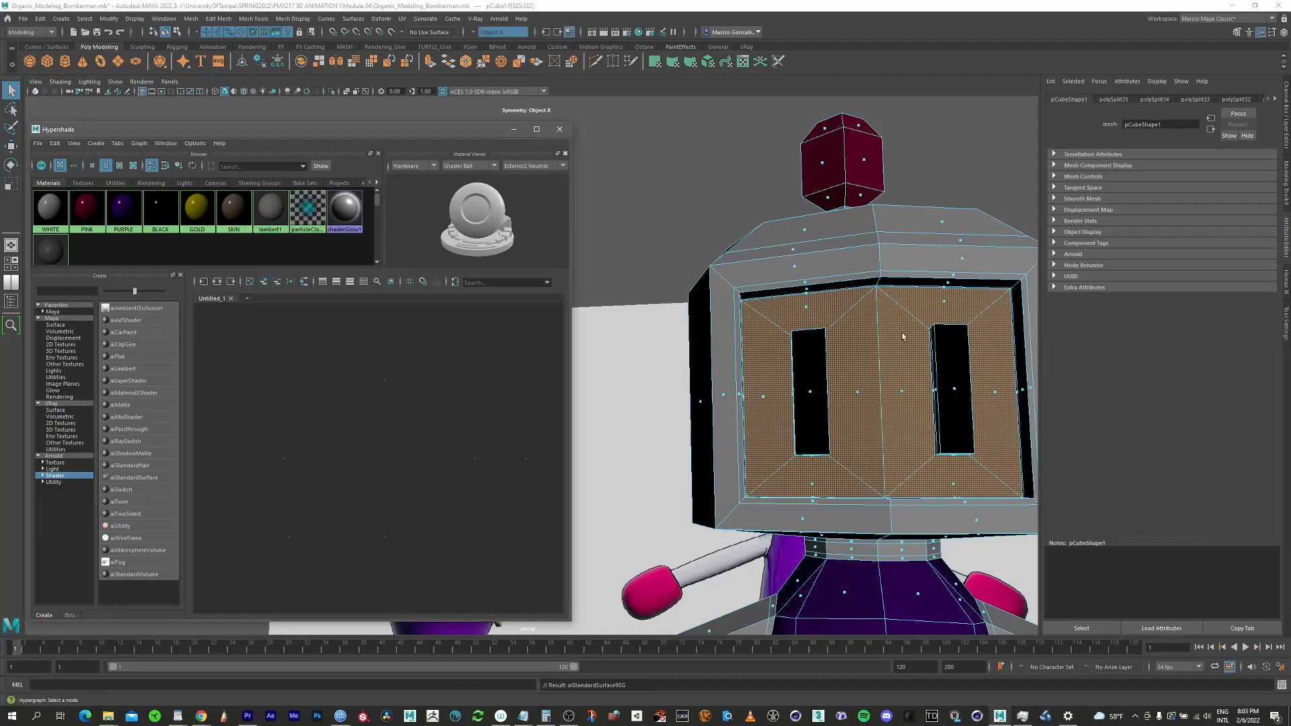
Close the Hypershade and save the scene
right_click_drag(901, 336, 732, 363, "alt")
middle_click_drag(732, 363, 854, 239, "alt")
right_click_drag(854, 239, 790, 302, "alt")
left_click_drag(790, 302, 692, 363, "alt")
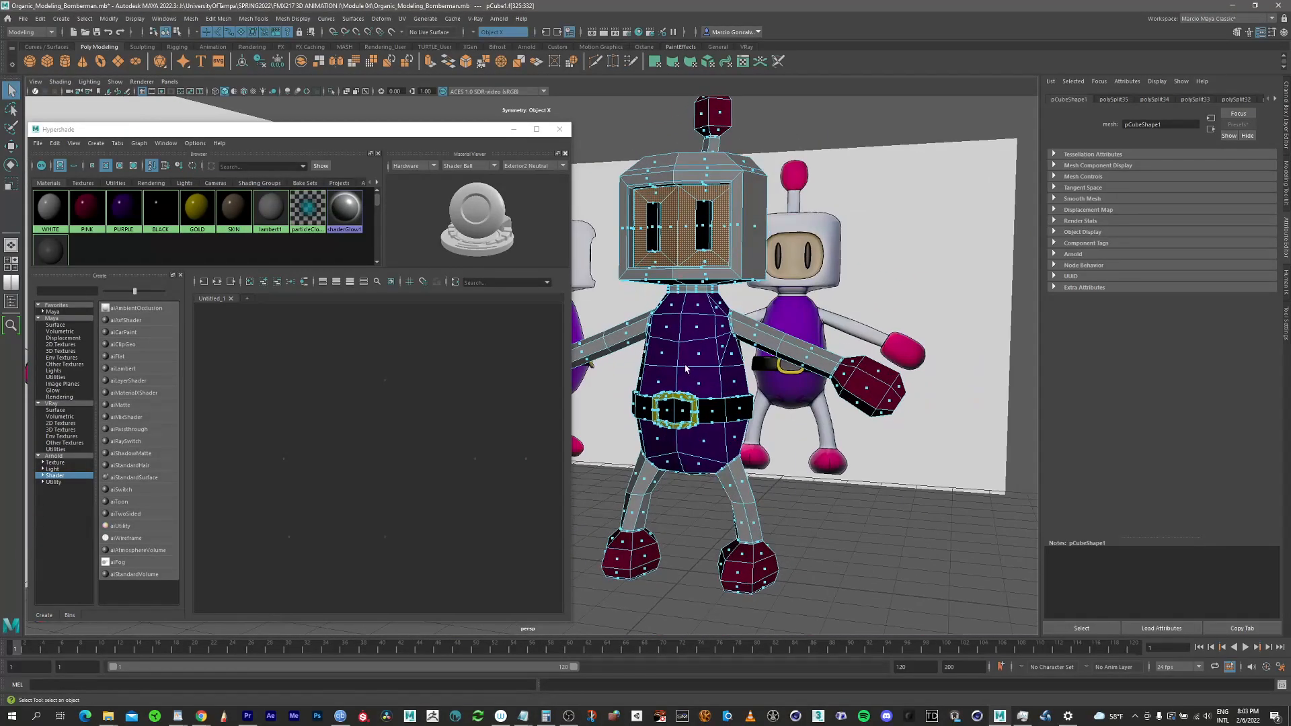
left_click(560, 129)
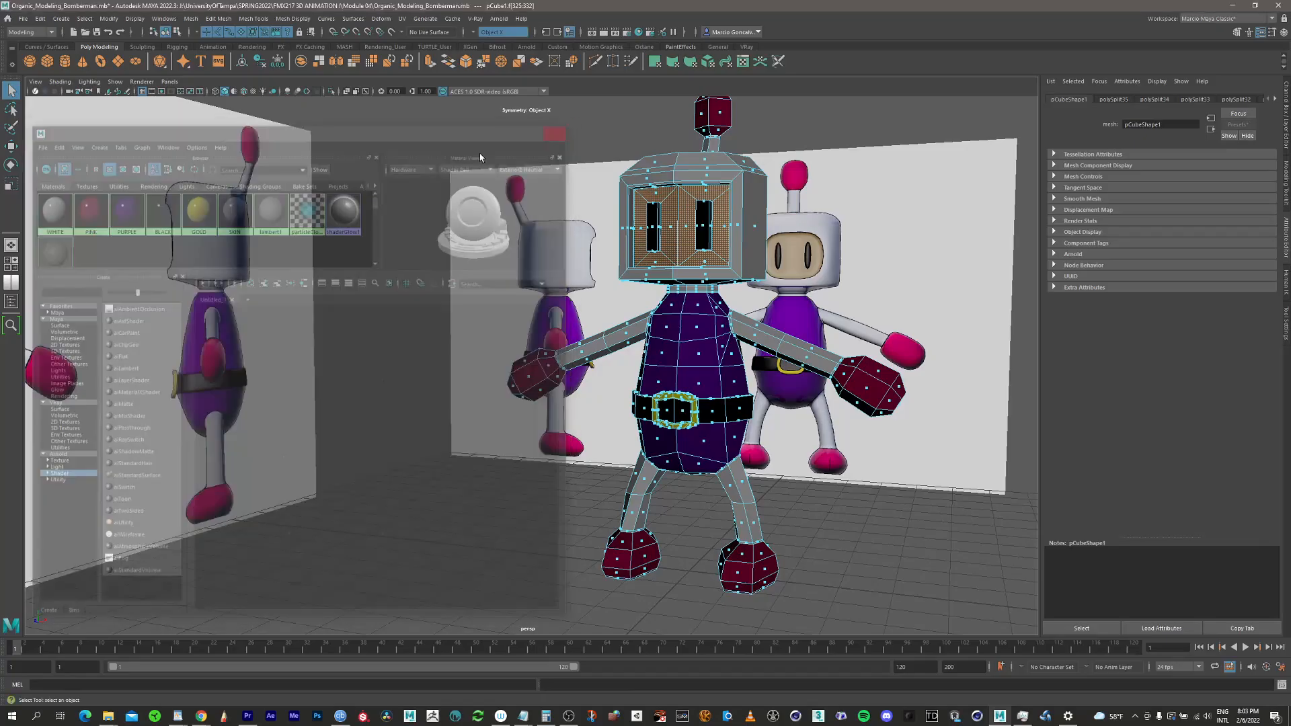
left_click(23, 19)
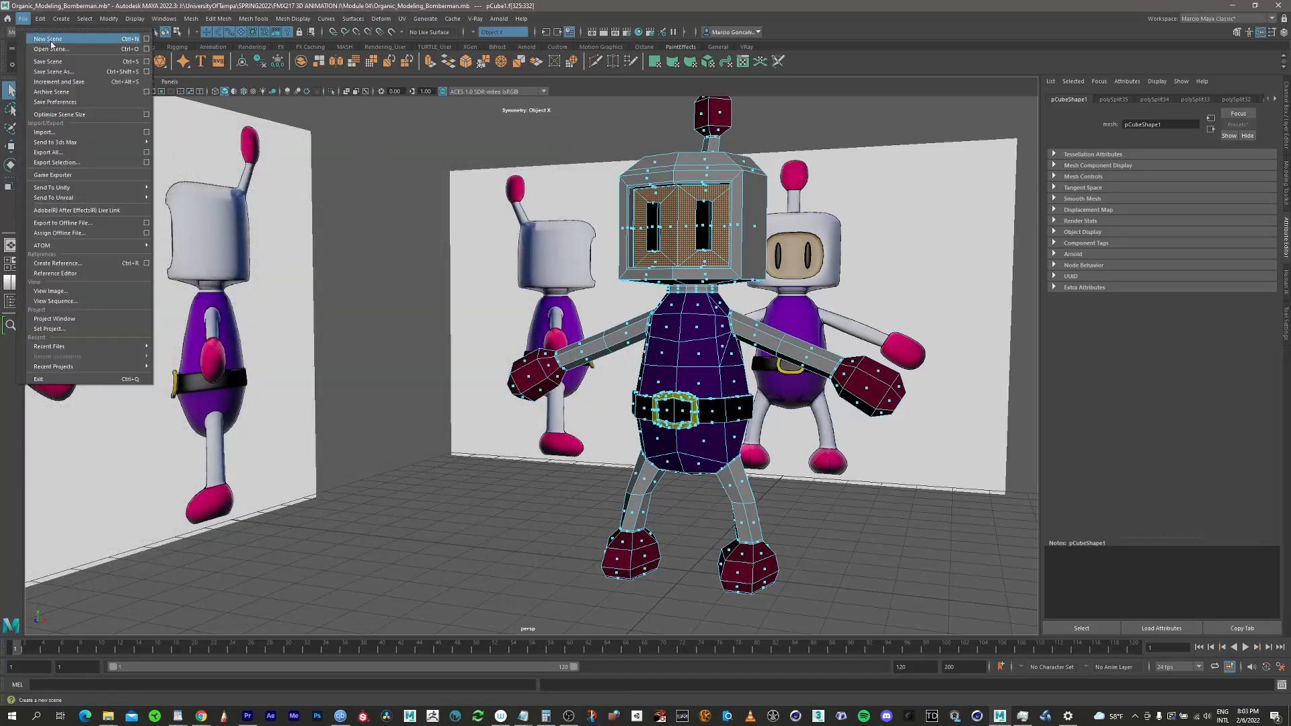
left_click(41, 53)
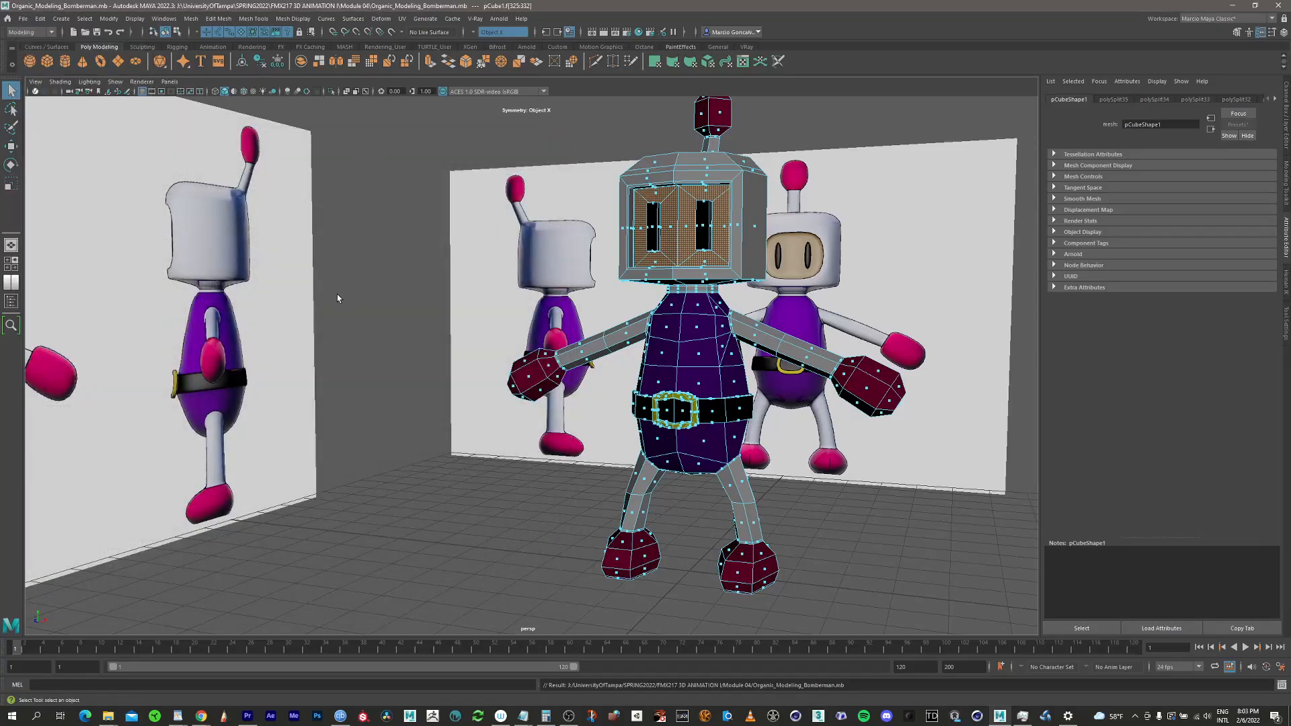
Hide the reference image planes and frame the whole character from the front
left_click(515, 363)
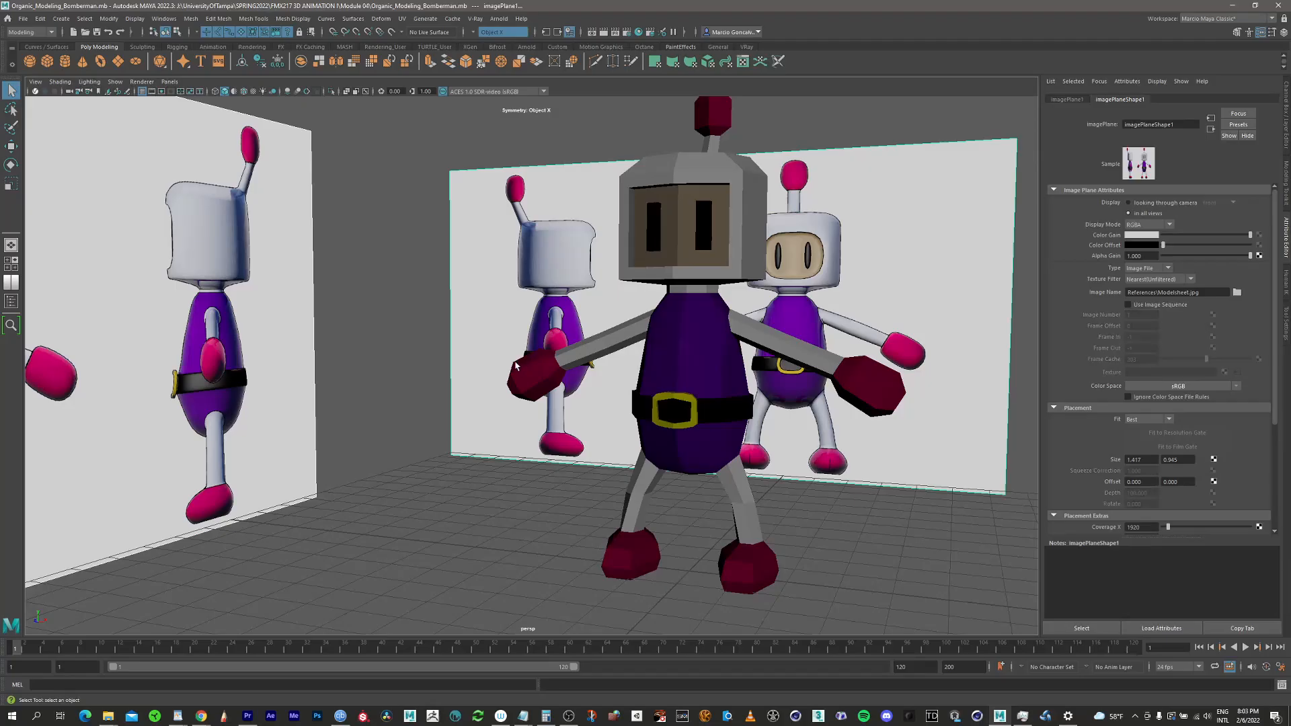
key("h")
right_click_drag(713, 335, 614, 329, "alt")
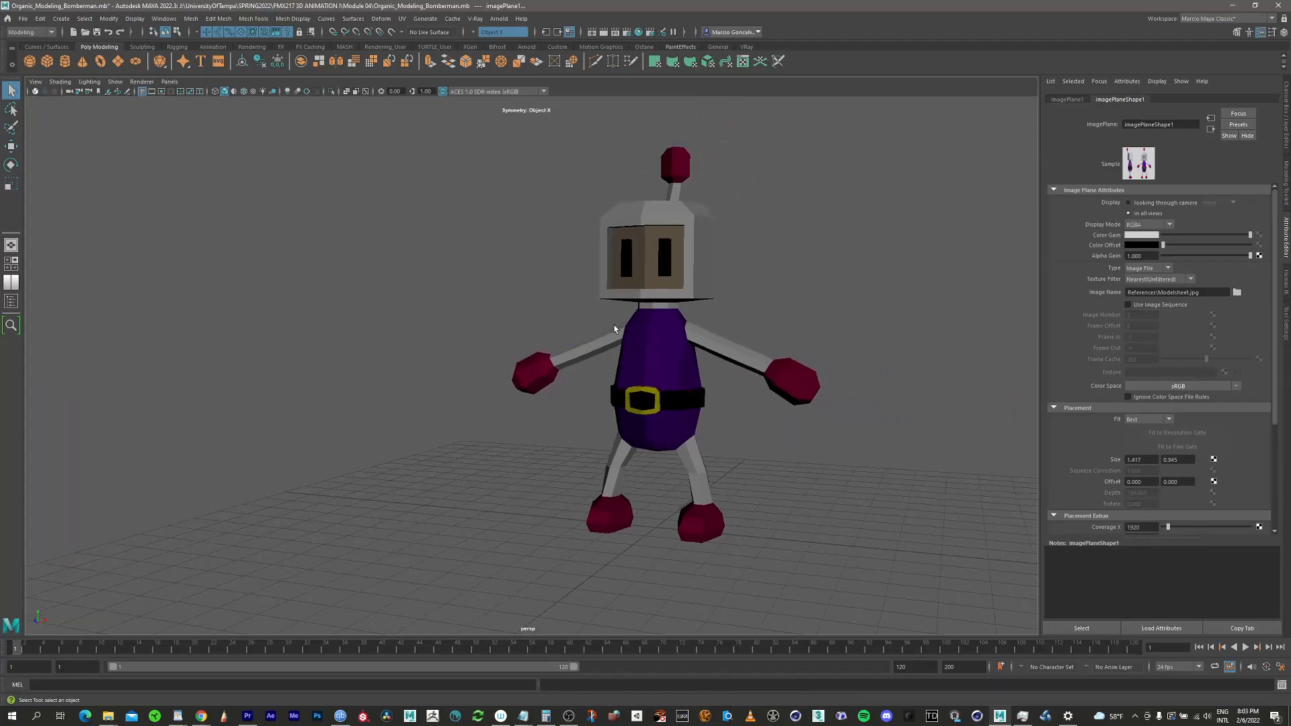
middle_click_drag(580, 316, 391, 302, "alt")
left_click_drag(392, 302, 506, 312, "alt")
middle_click_drag(506, 312, 589, 333, "alt")
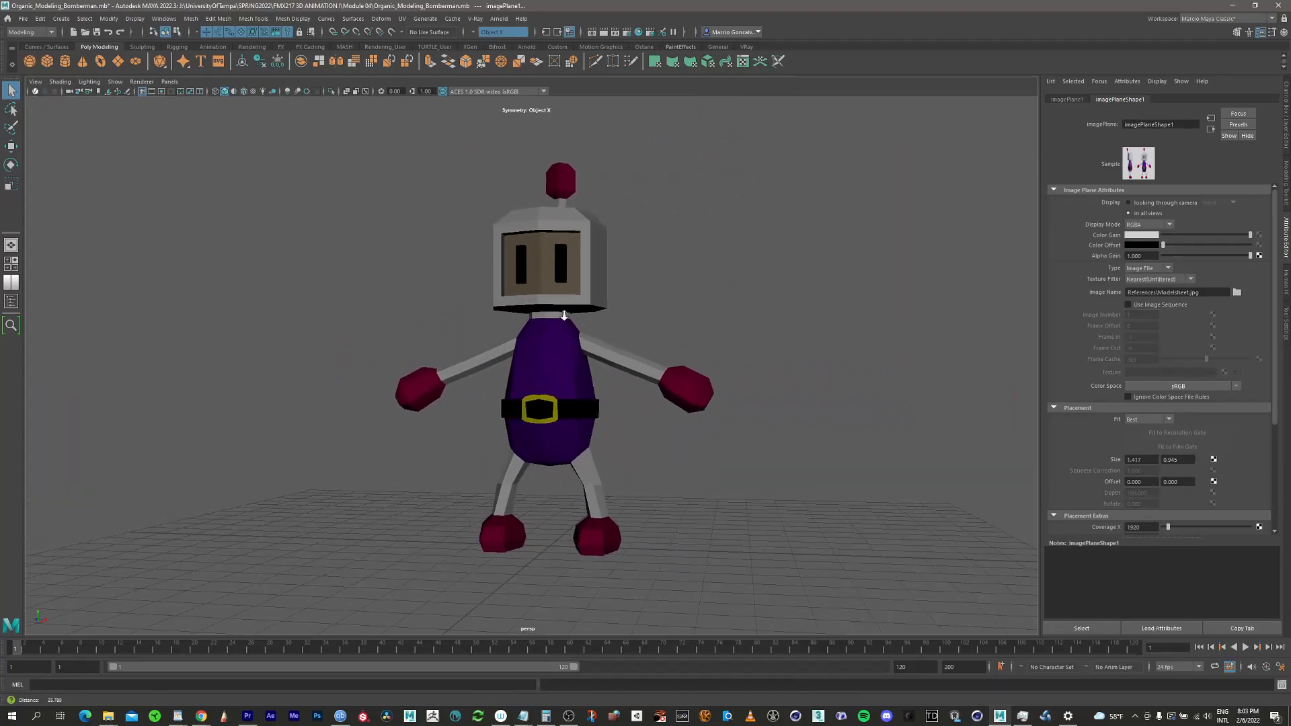
right_click_drag(564, 314, 577, 322, "alt")
middle_click_drag(577, 322, 551, 318, "alt")
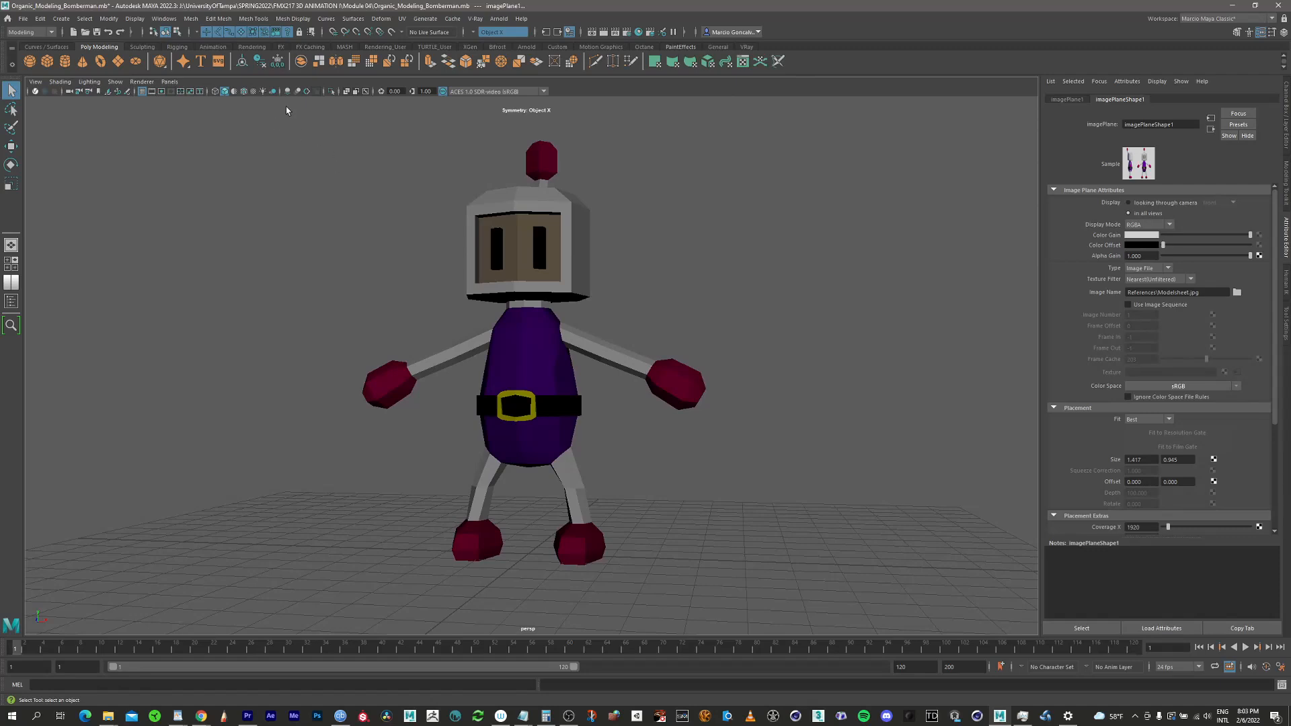
Create an Arnold Physical Sky, set the viewport renderer to Arnold and start its live render
left_click(528, 47)
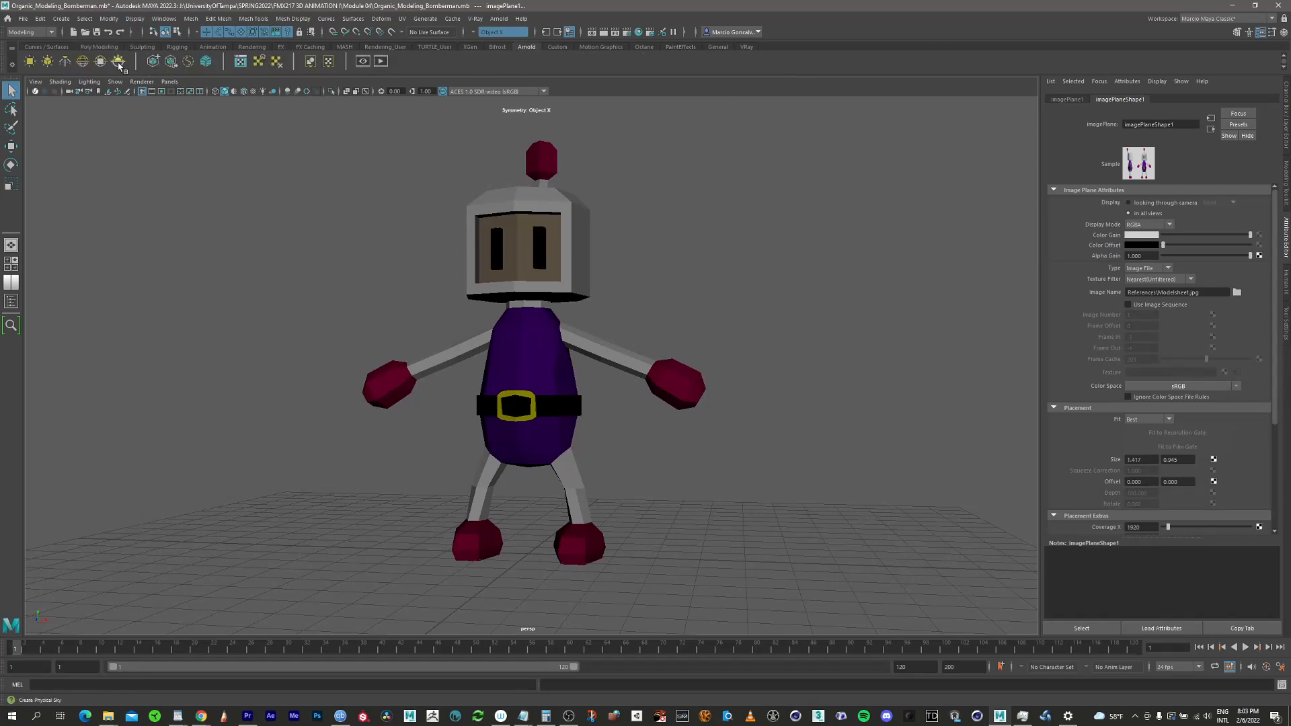
left_click(120, 63)
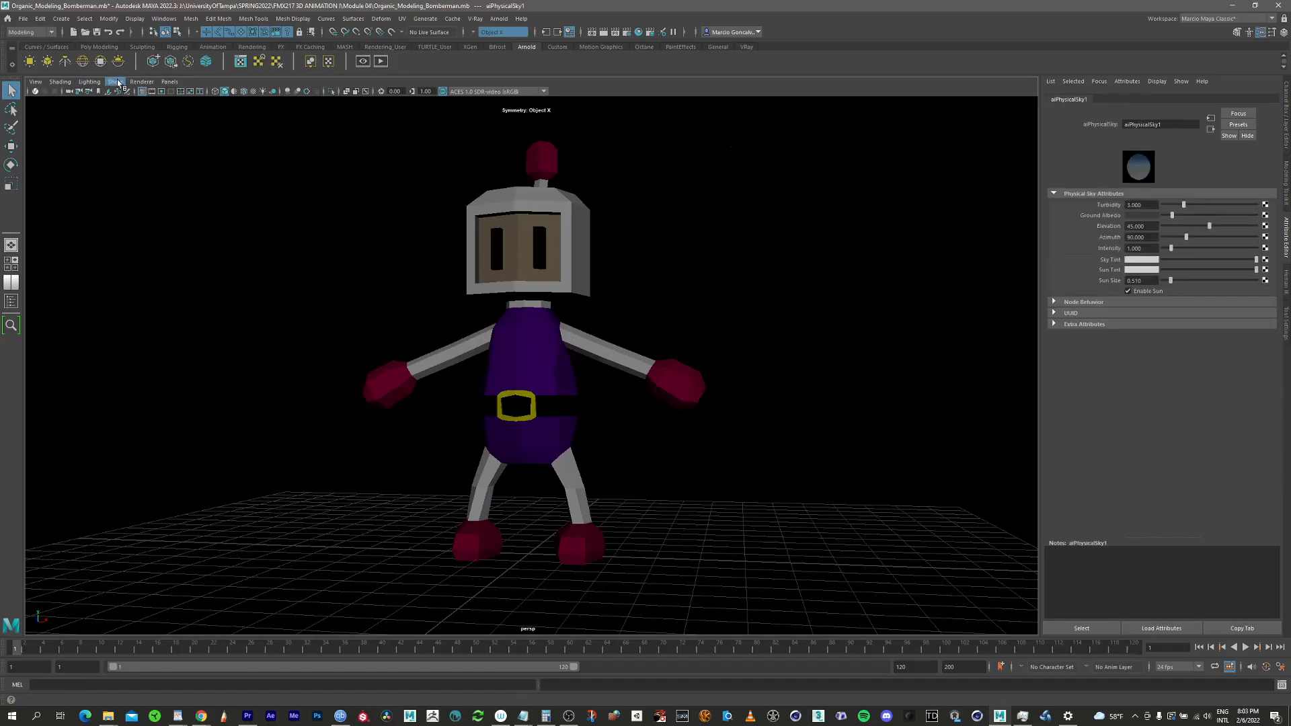
left_click(141, 82)
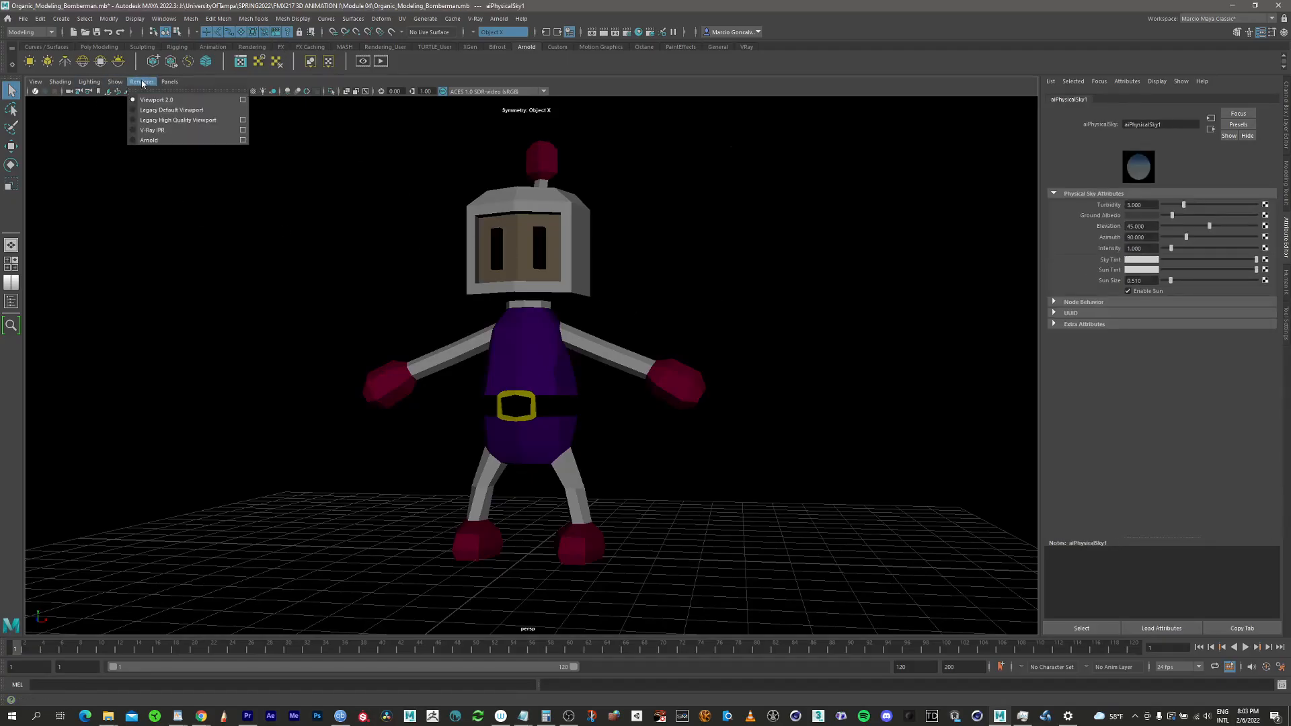
left_click(149, 140)
left_click(215, 302)
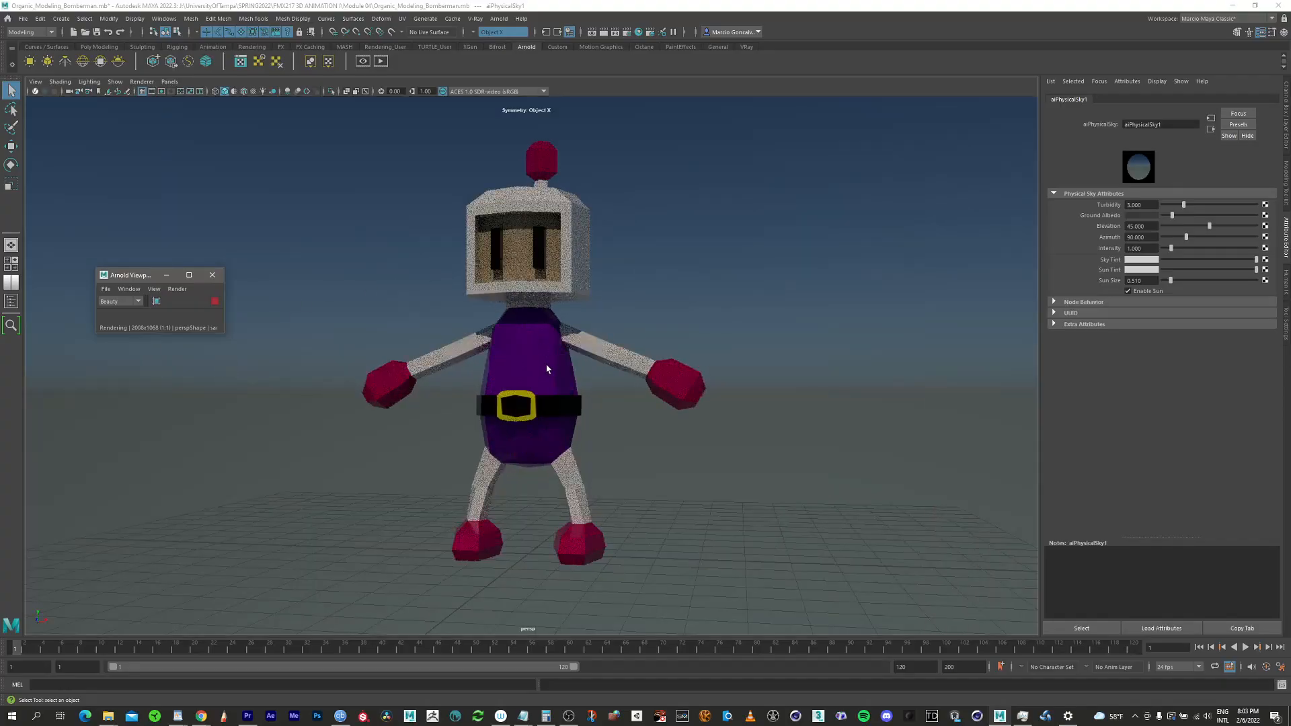
Turn on smooth mesh preview for the character and frame it from a three-quarter angle in the render
left_click(547, 402)
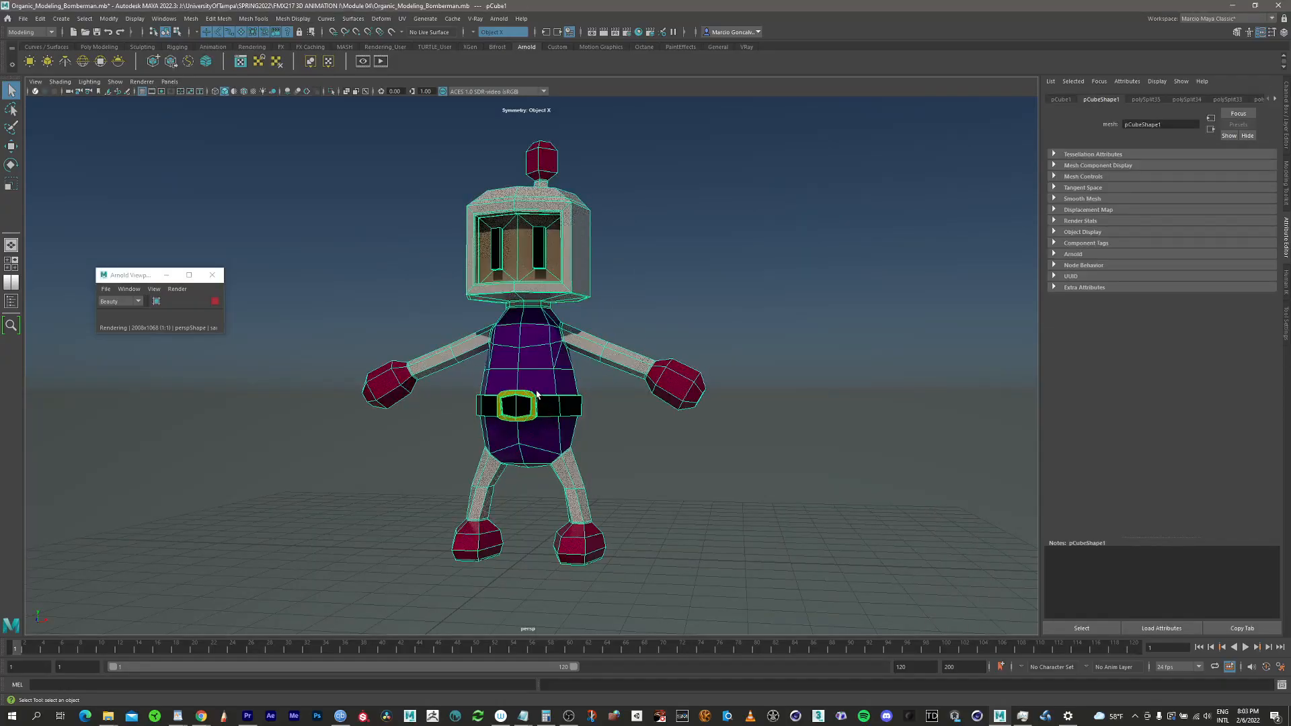
key("3")
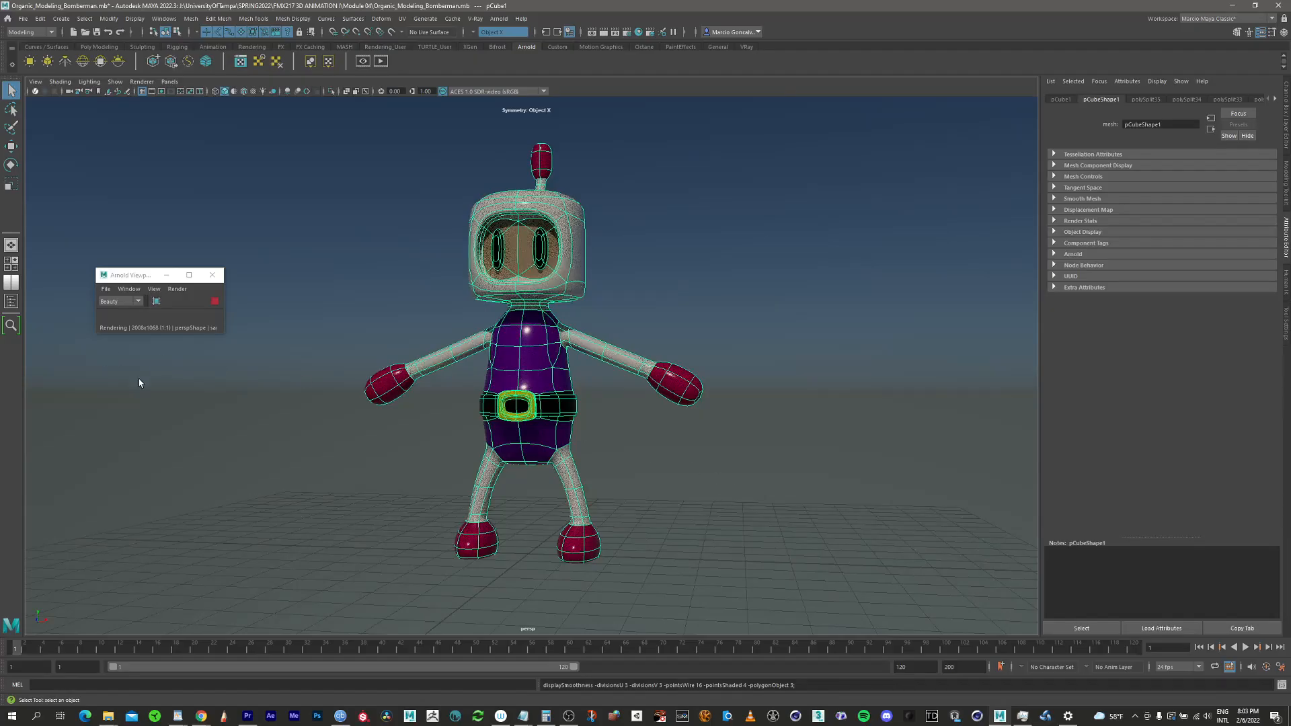
left_click(267, 377)
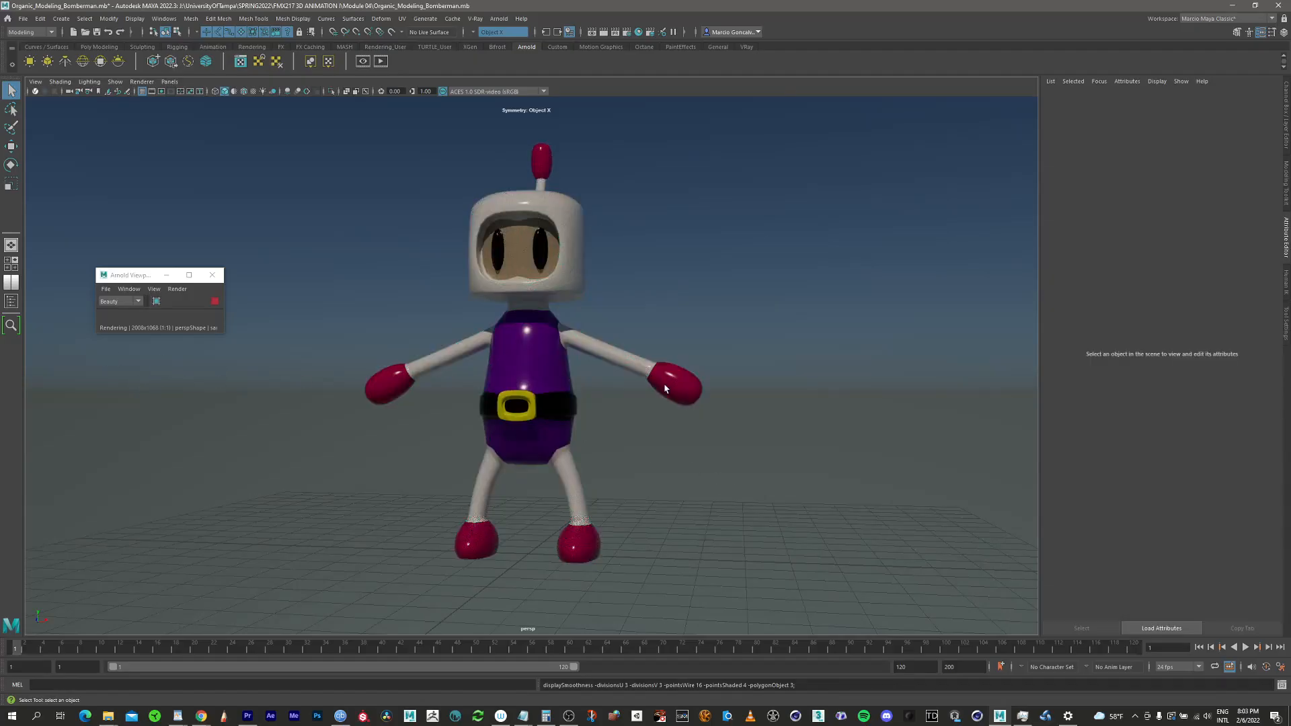
right_click_drag(531, 368, 597, 352, "alt")
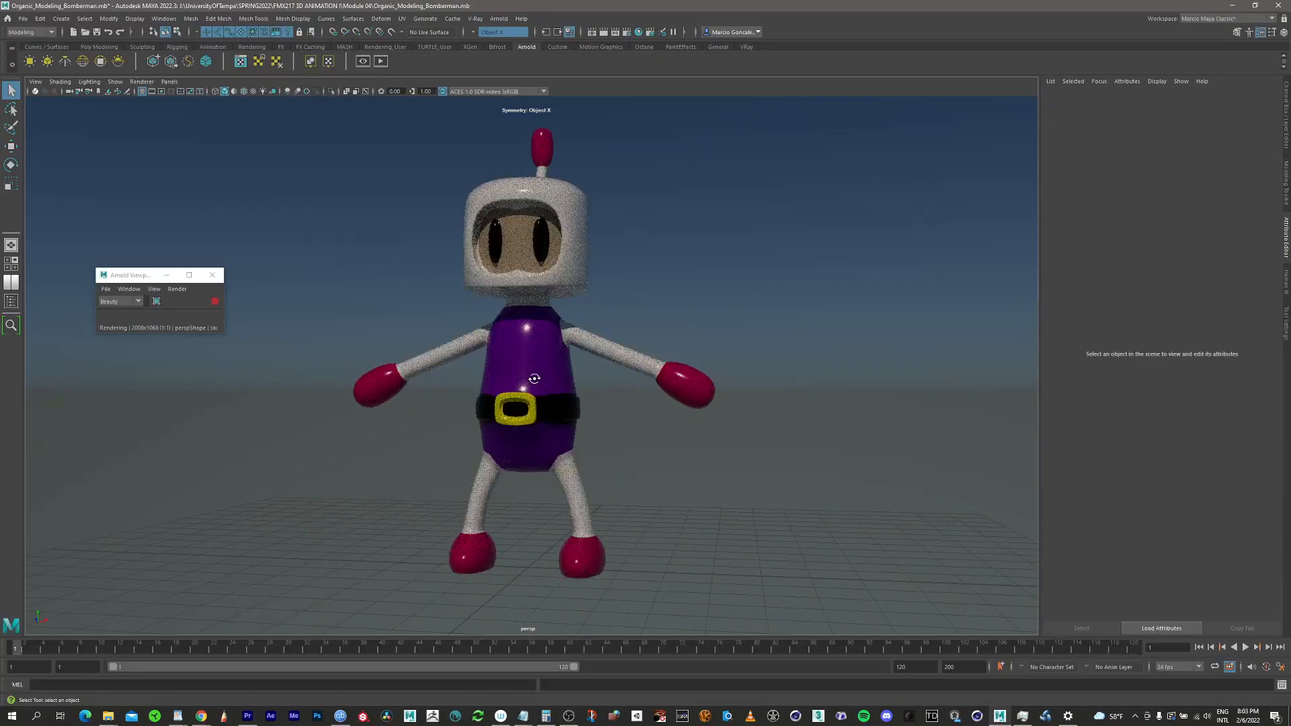
left_click_drag(534, 378, 604, 375, "alt")
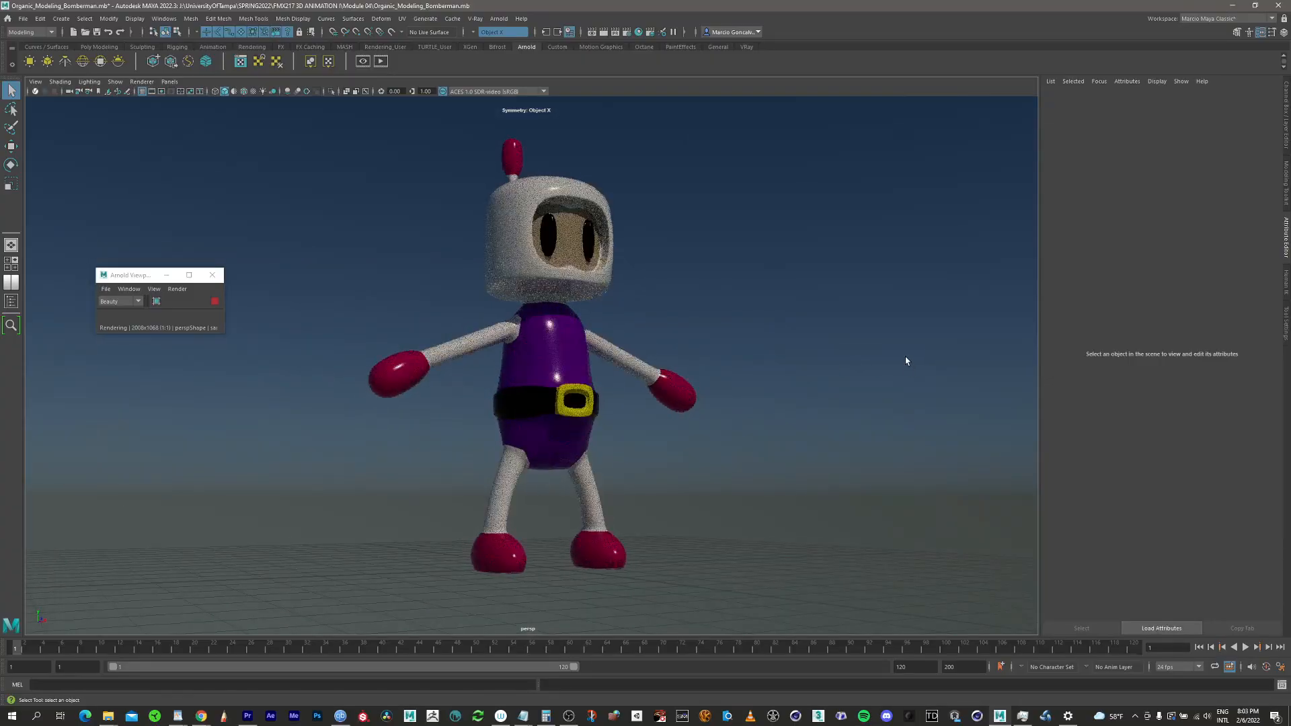
right_click_drag(565, 366, 568, 363, "alt")
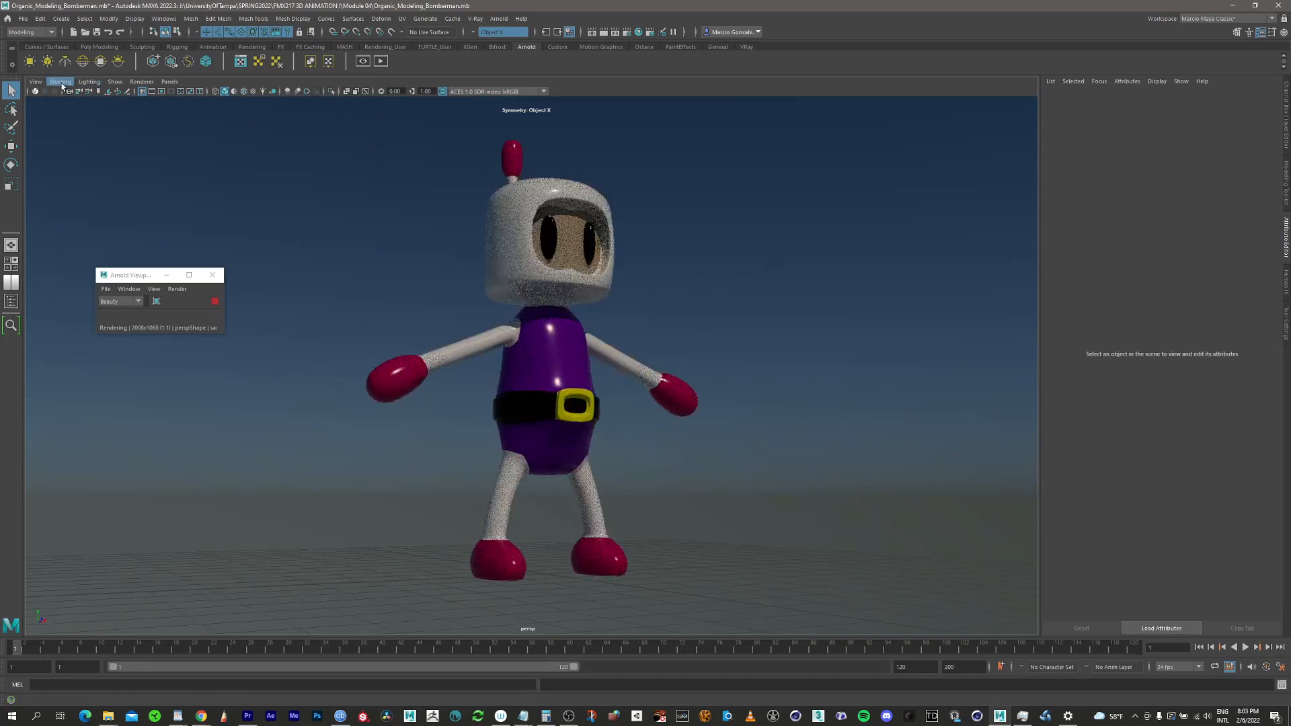
Create a camera from the current perspective view and rename it BombermanCam in the Outliner
left_click(37, 84)
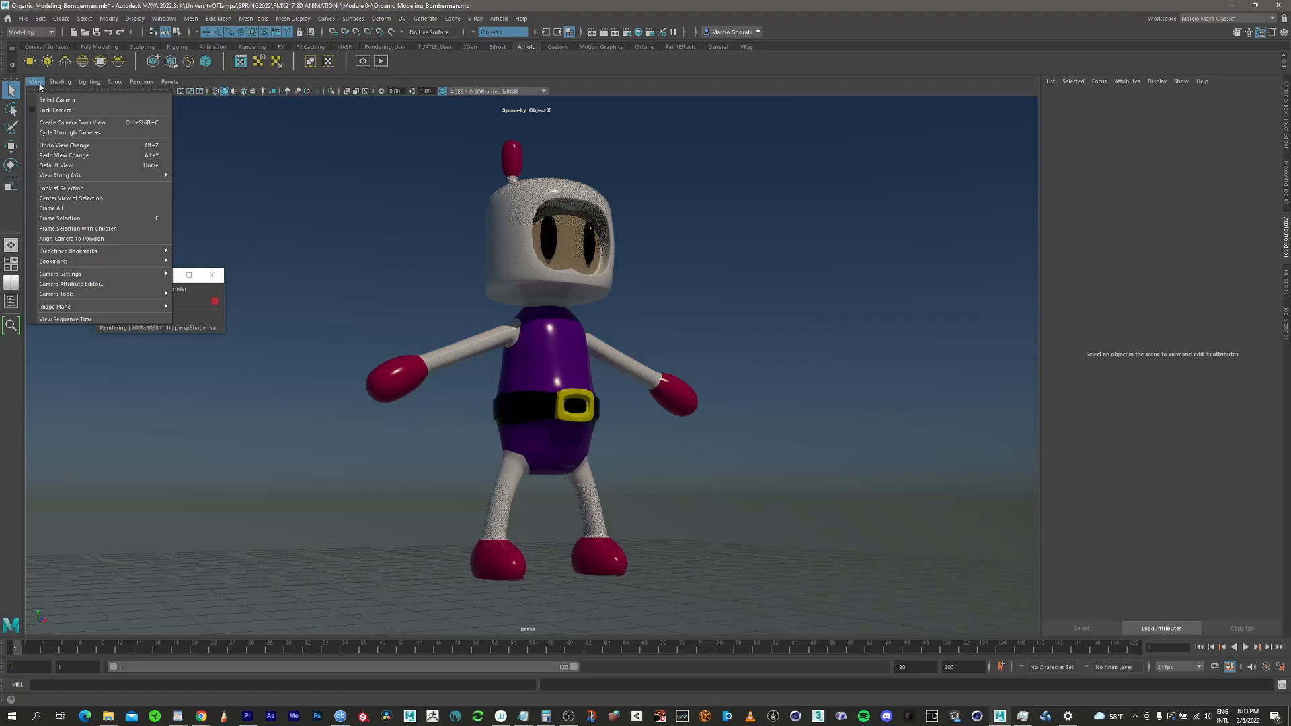
left_click(81, 122)
left_click(11, 301)
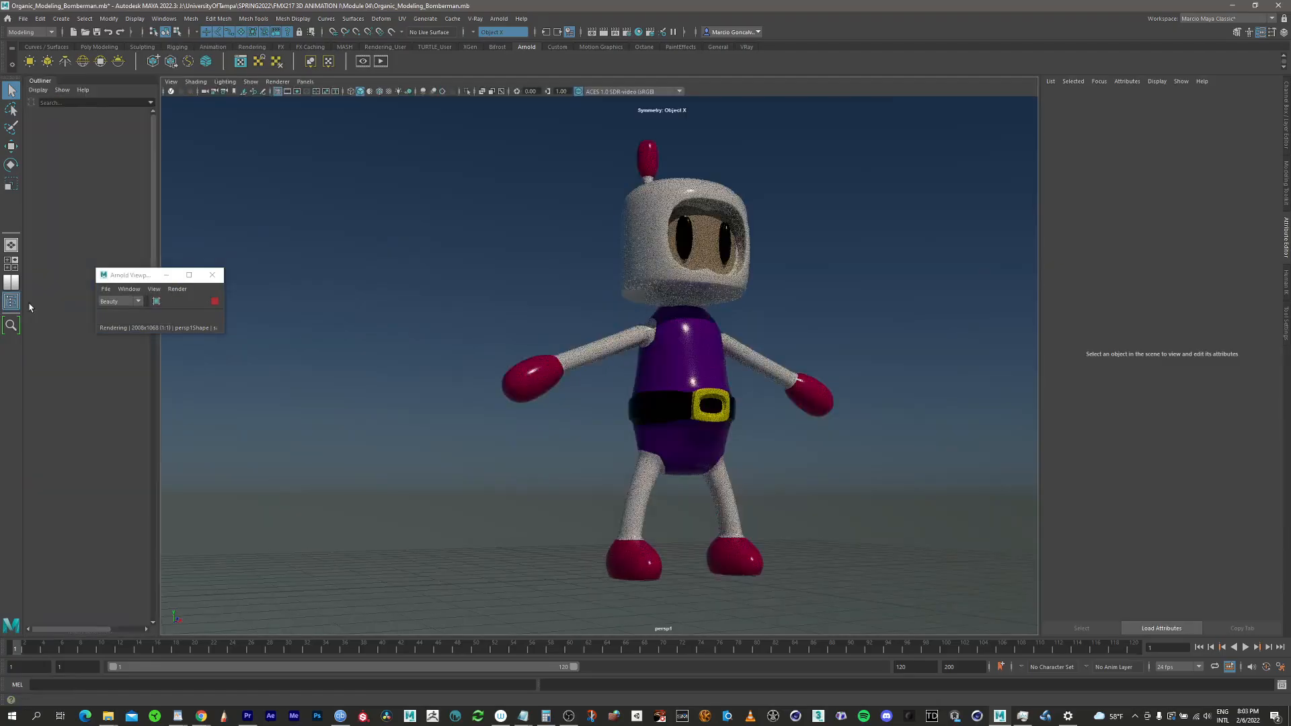
left_click(64, 214)
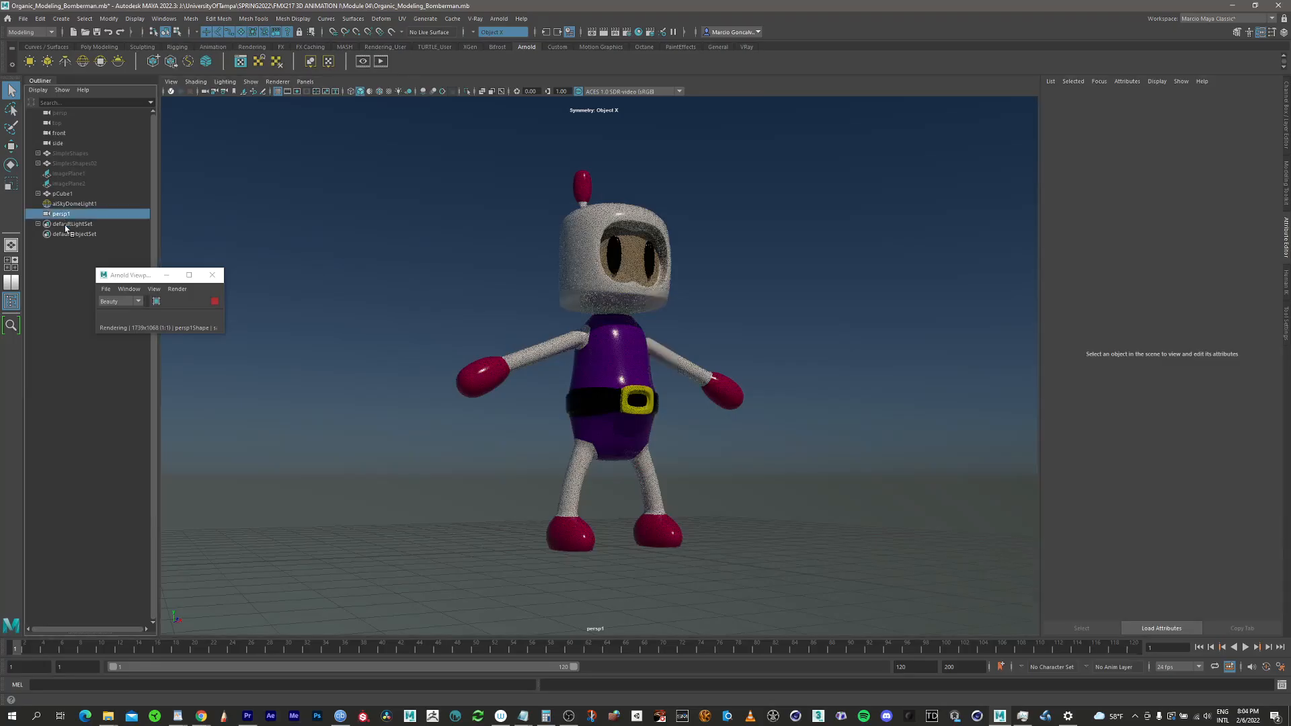
double_click(64, 213)
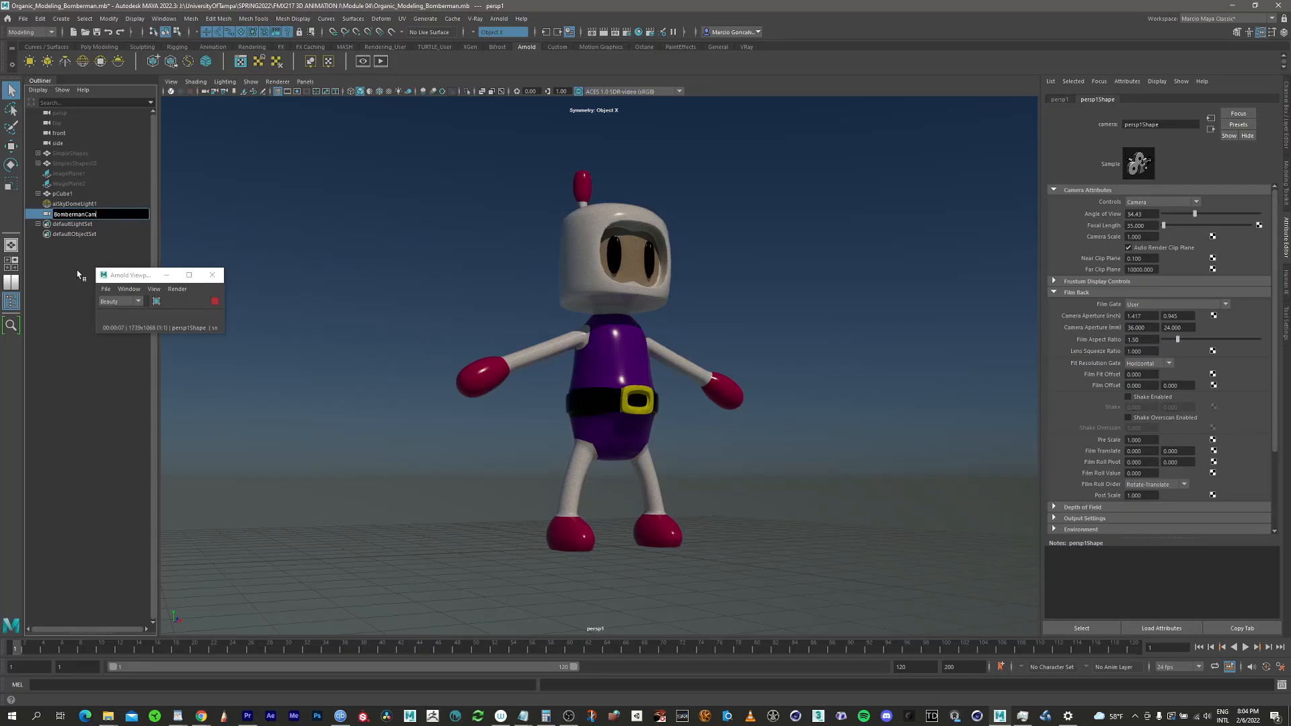
key("Return")
Look through BombermanCam and set its focal length to 24
left_click(305, 82)
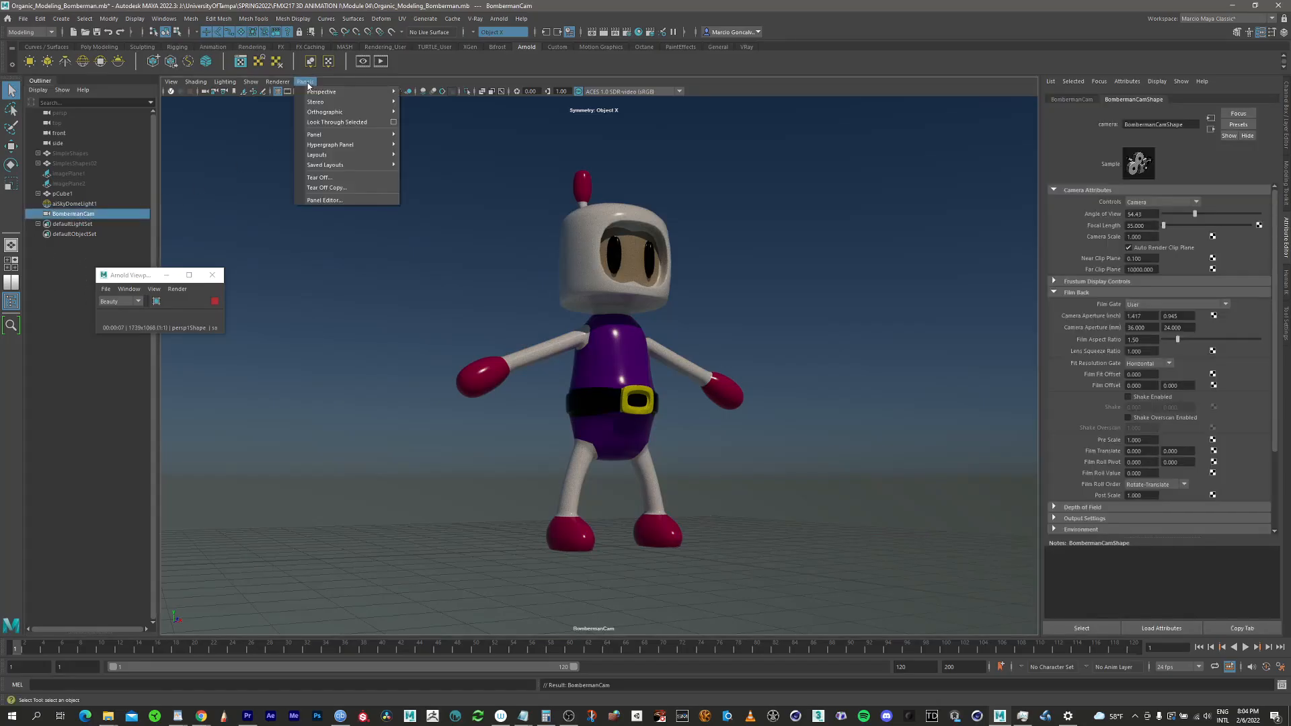
mouse_move(315, 92)
left_click(437, 93)
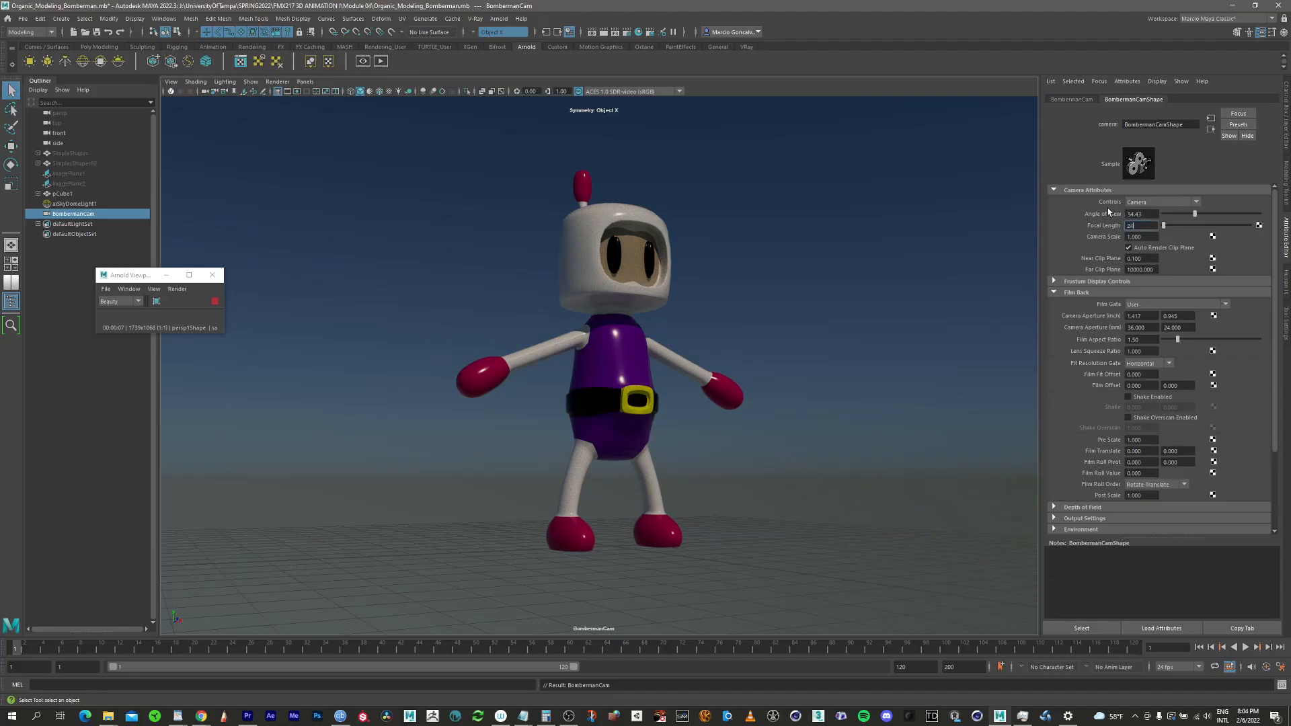
key("Return")
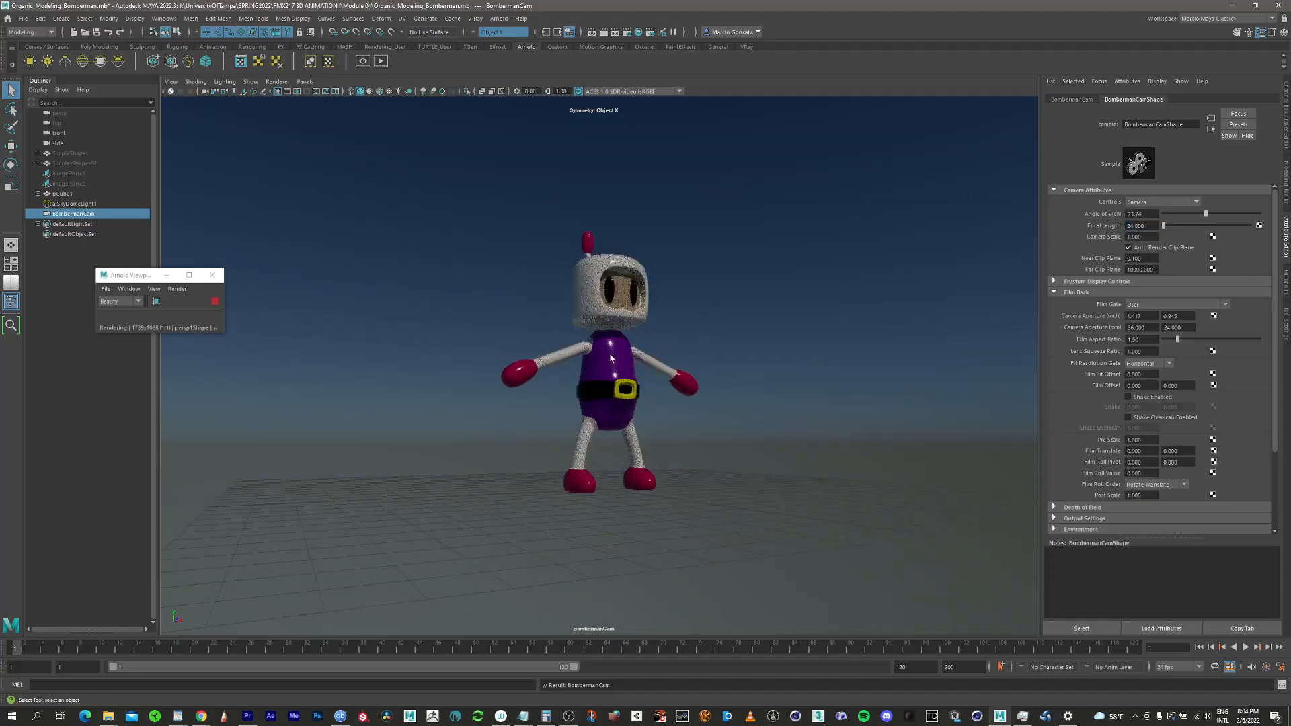
Move BombermanCam closer so the whole character fills the view from a three-quarter angle, and save the scene
scroll(611, 358, "up", 5)
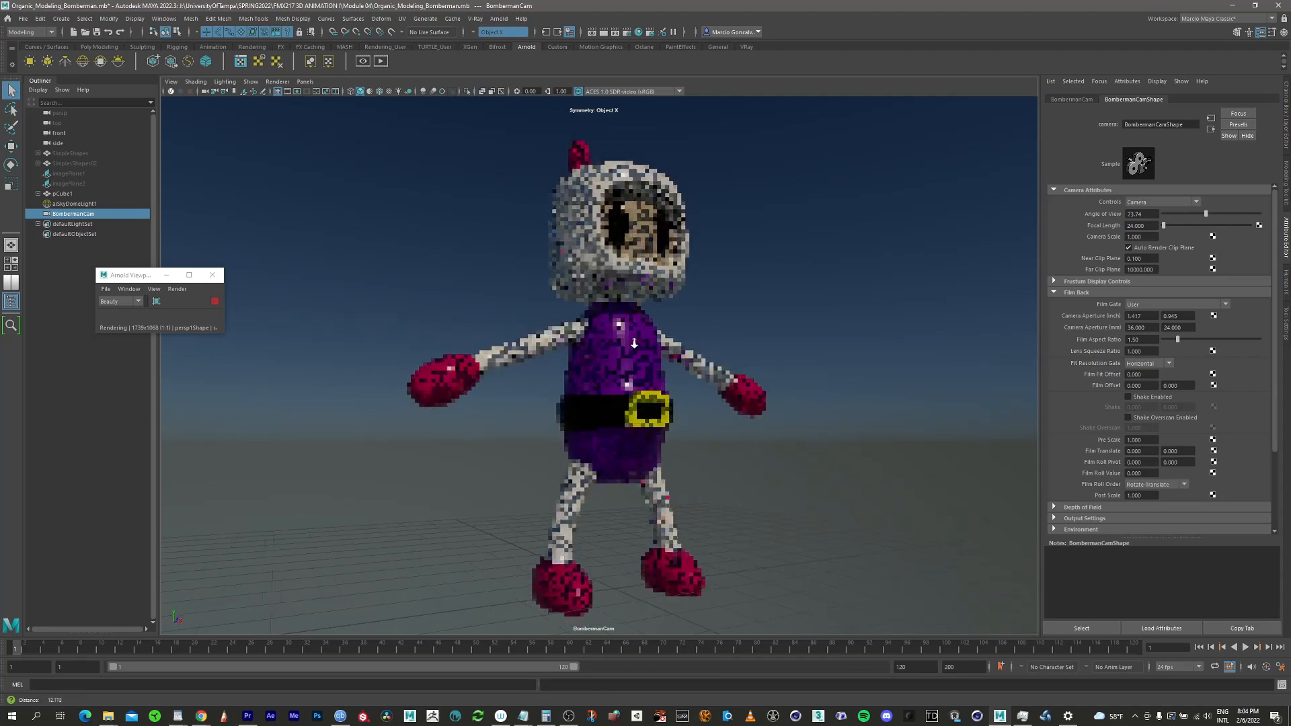
middle_click_drag(634, 343, 620, 336, "alt")
right_click_drag(621, 336, 611, 340, "alt")
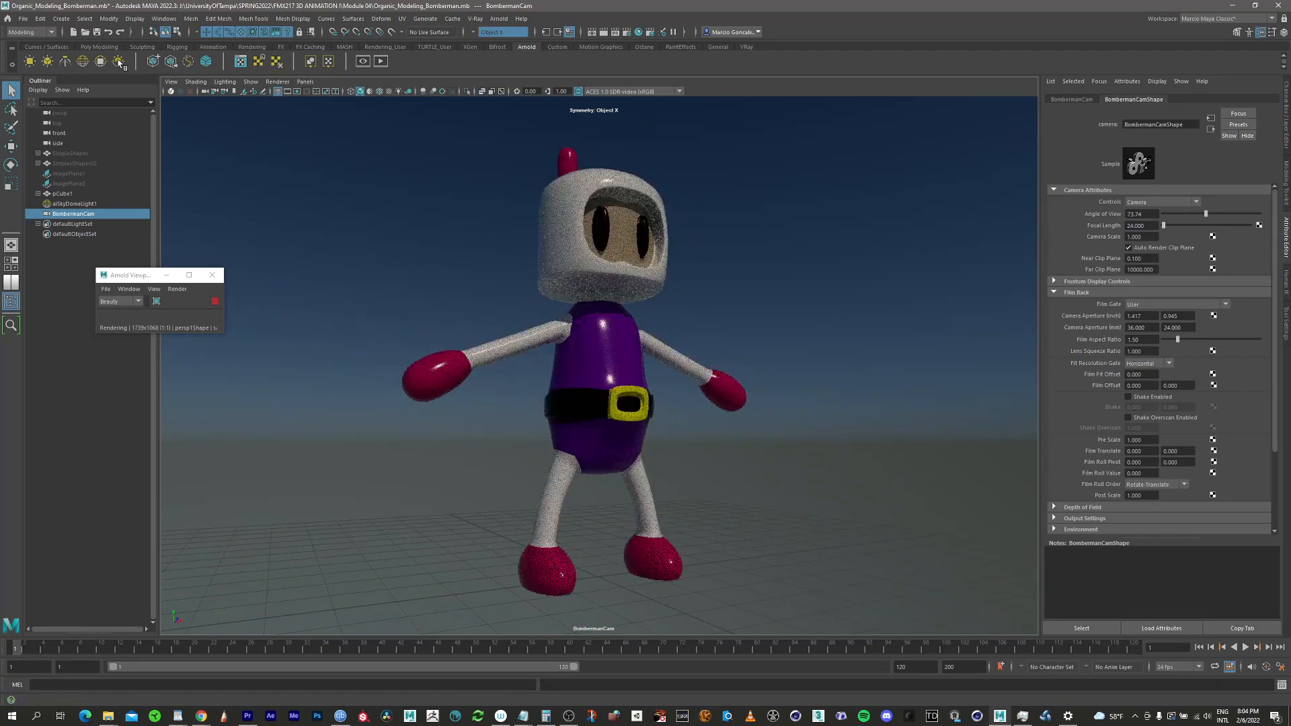
left_click(27, 20)
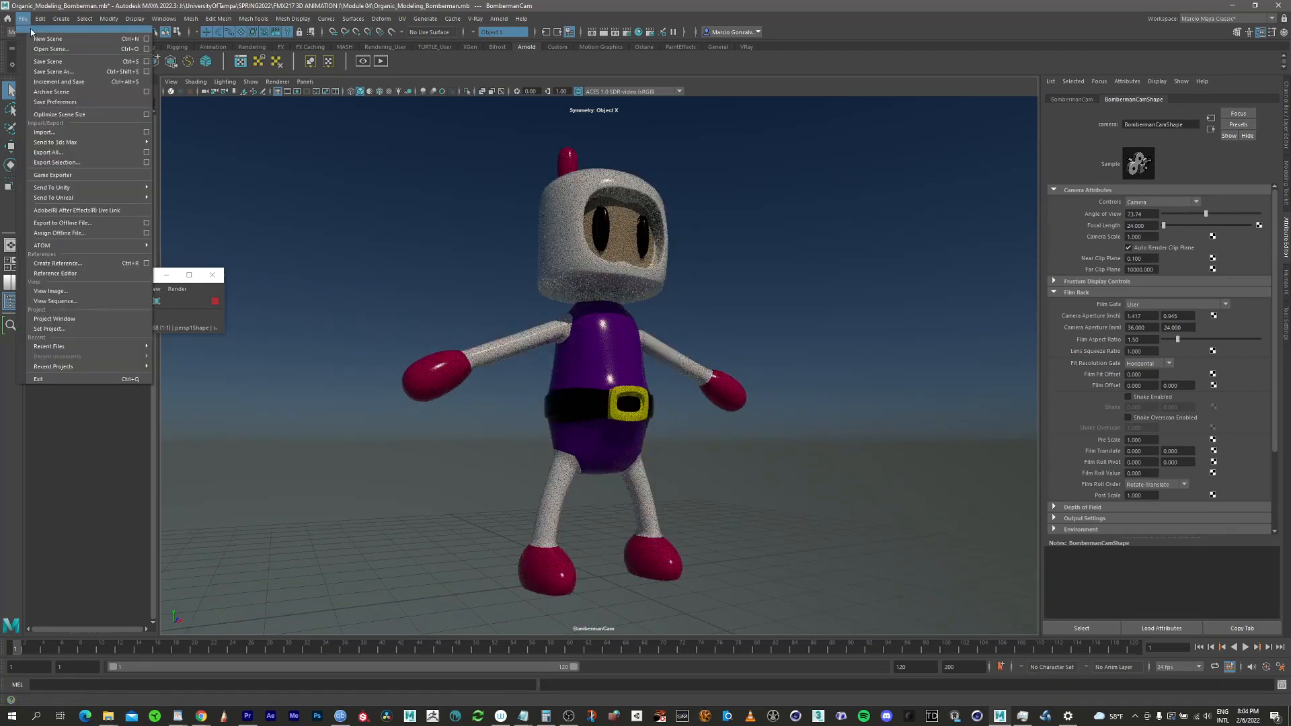
left_click(69, 63)
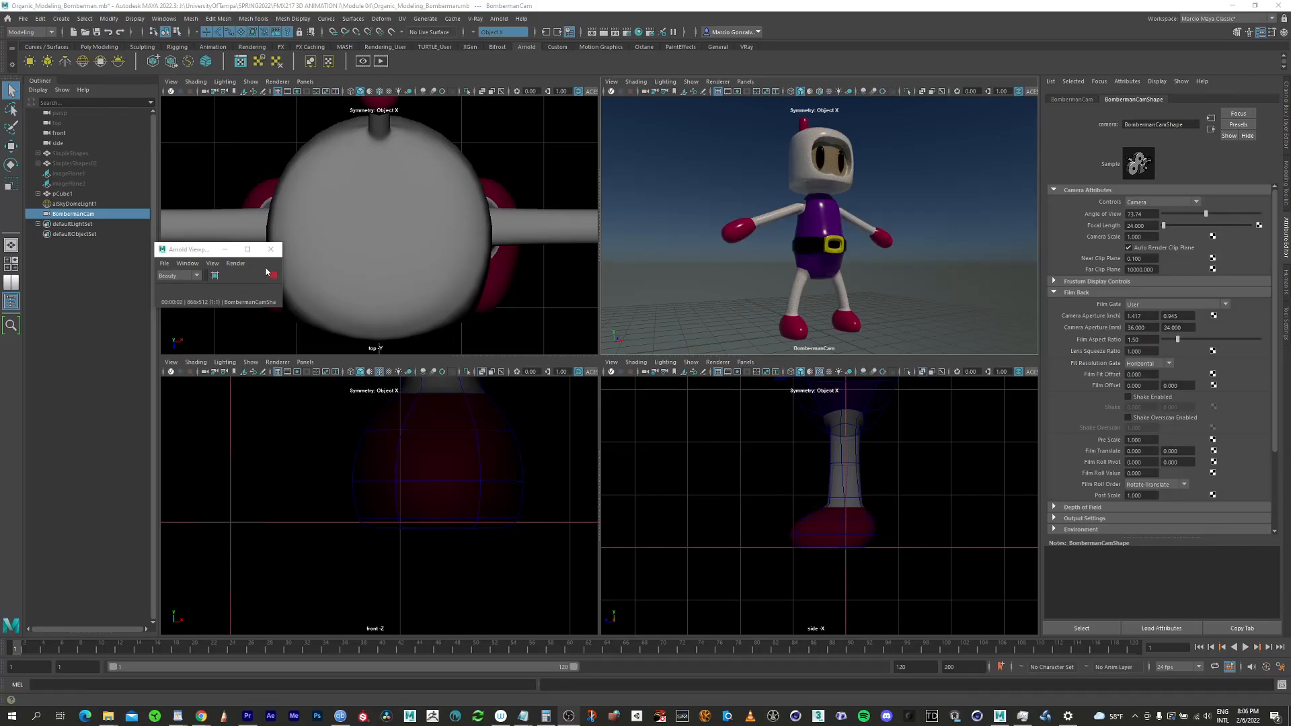
Stop the live viewport render and start rendering the BombermanCam view in the Arnold RenderView
left_click_drag(203, 251, 525, 213)
left_click(592, 239)
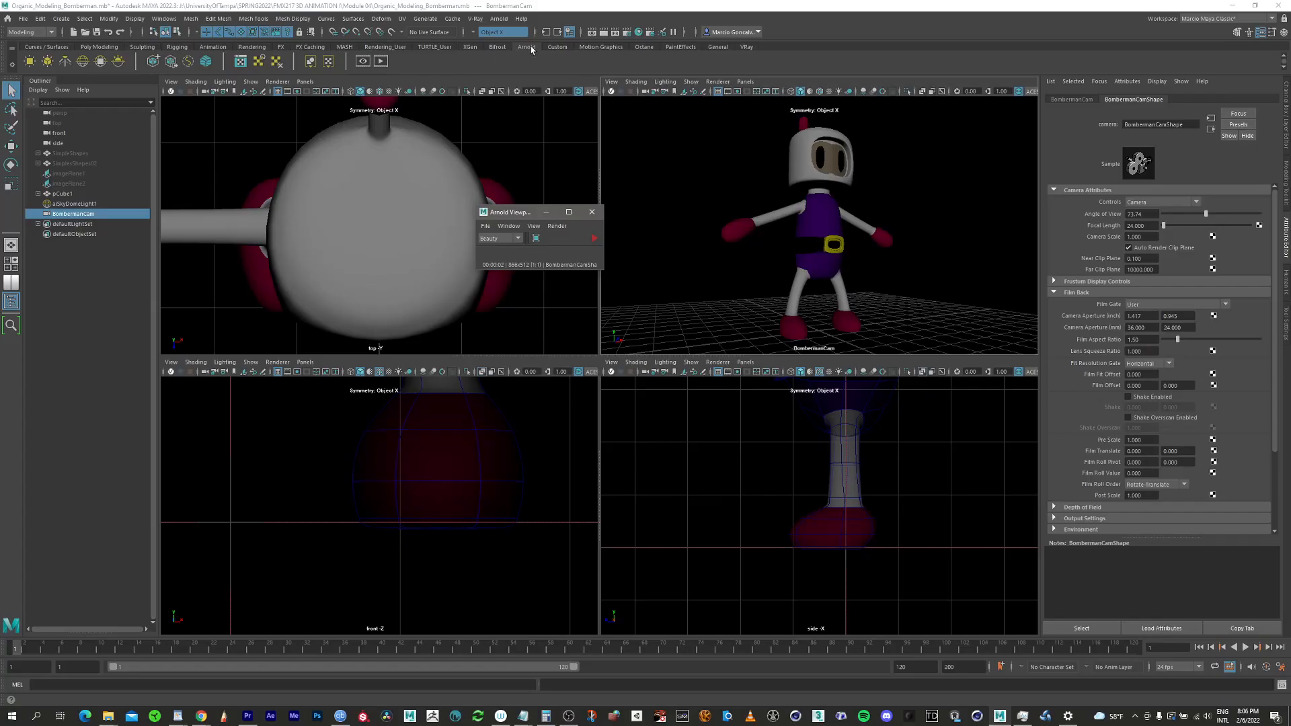
left_click(363, 62)
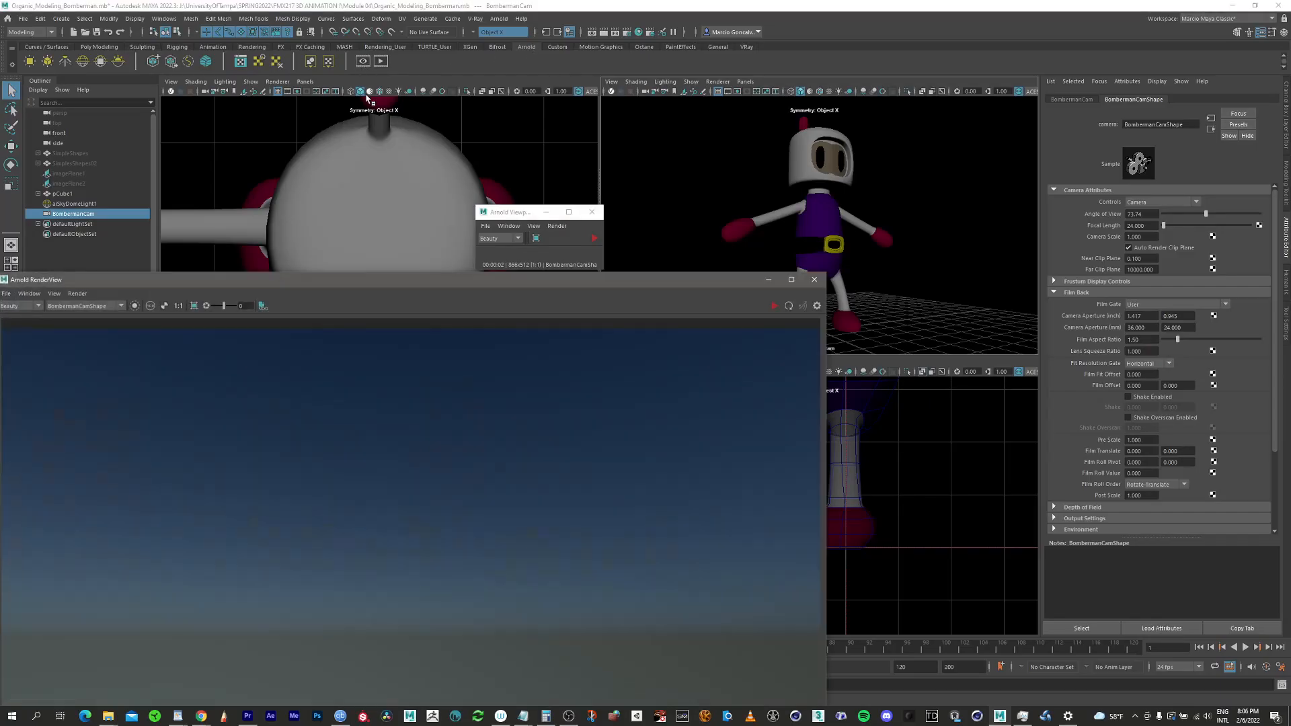
left_click_drag(472, 286, 551, 142)
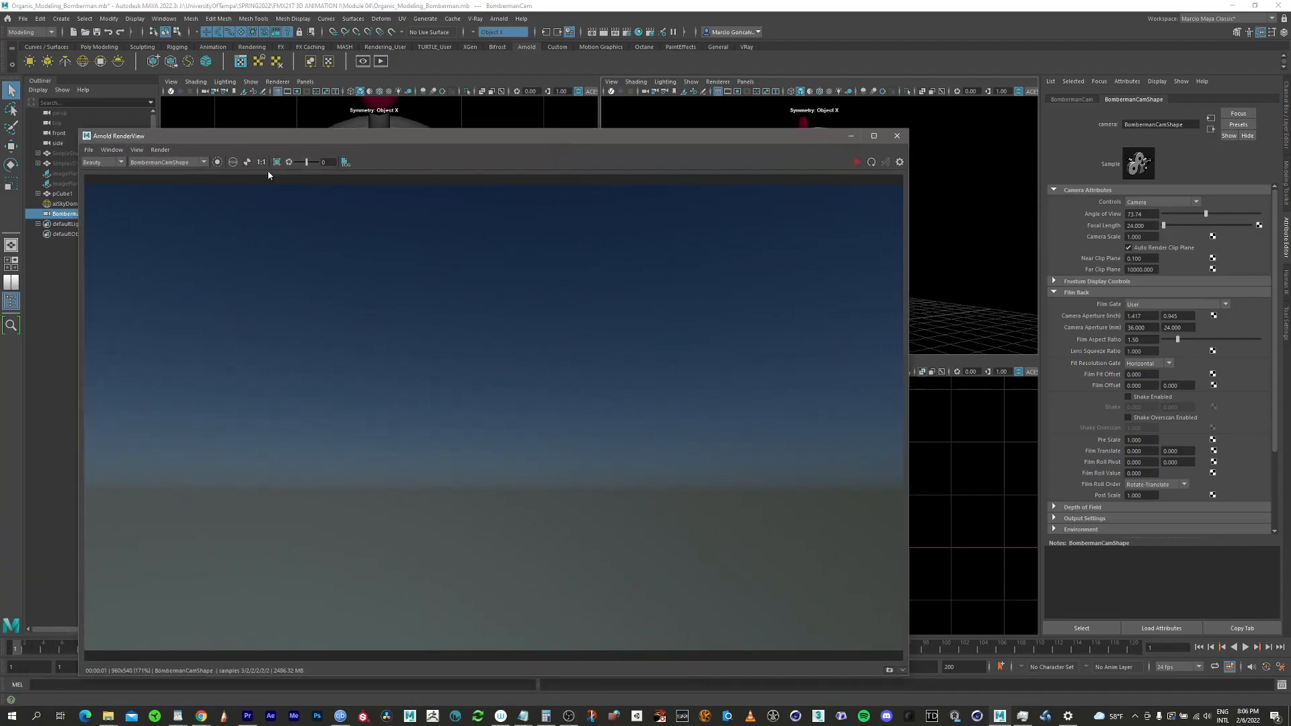
left_click(858, 163)
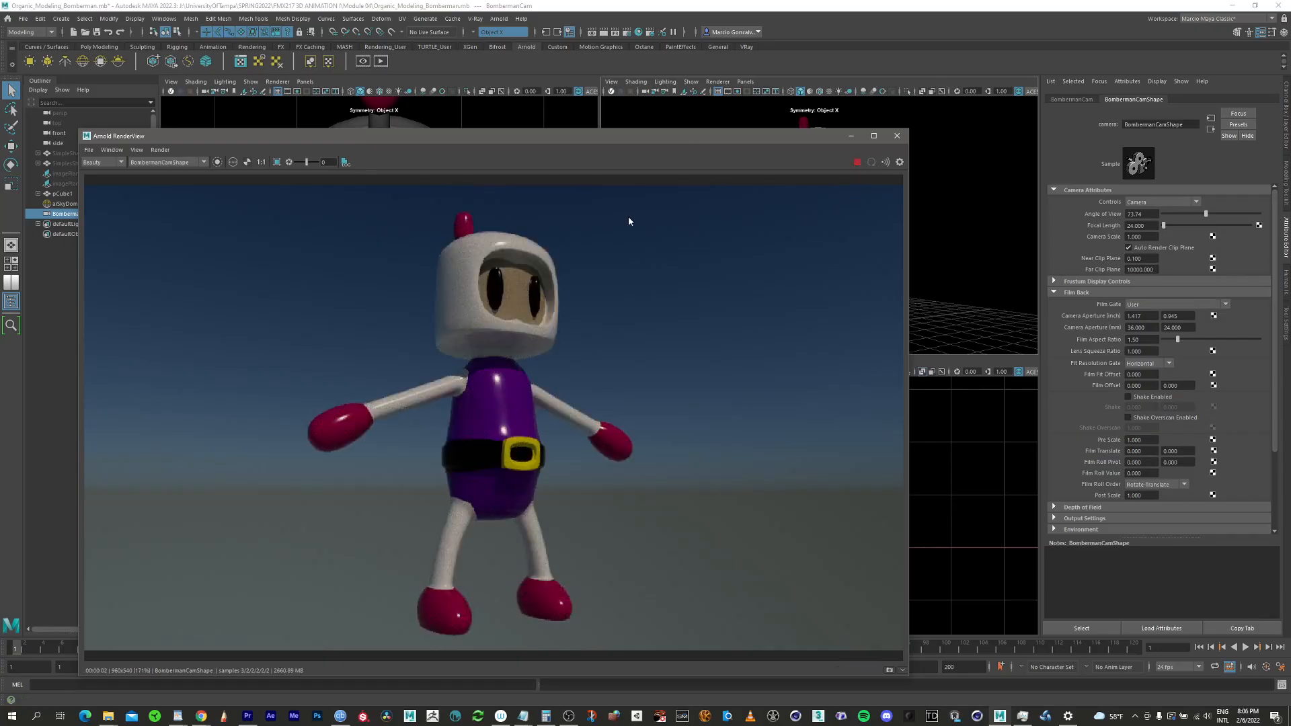
left_click_drag(663, 142, 678, 123)
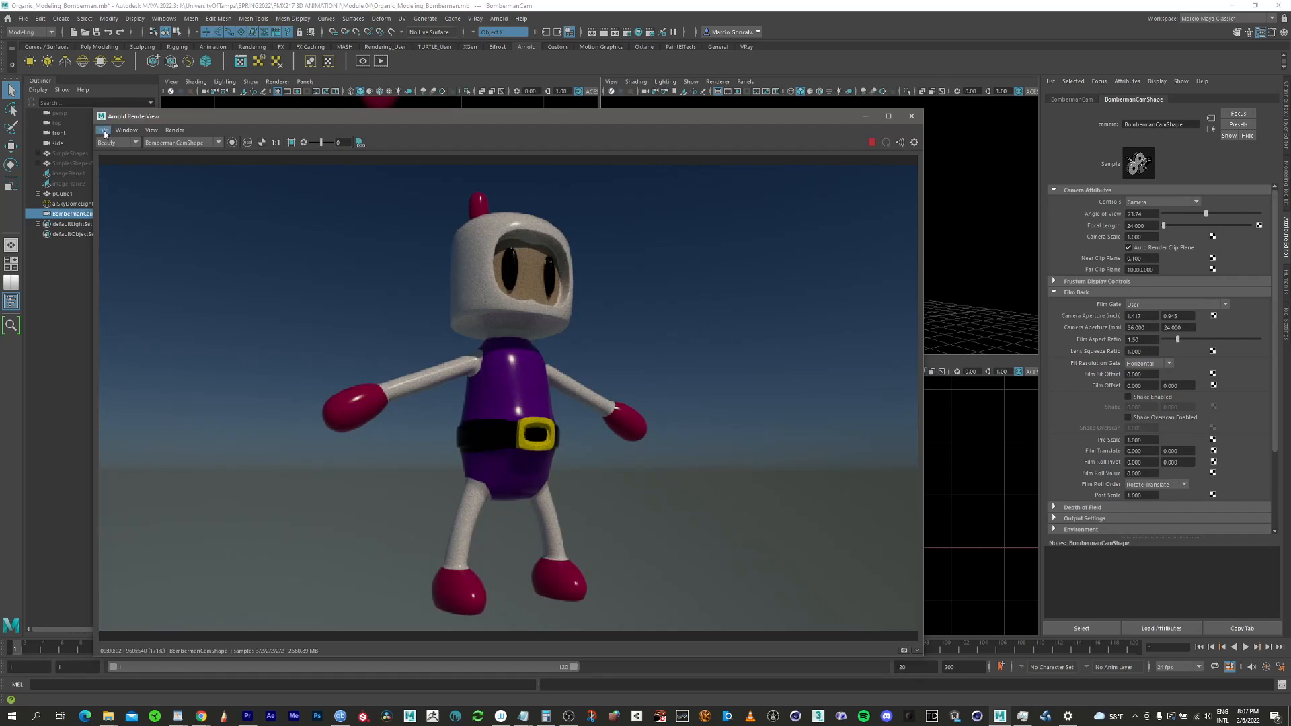
Save the rendered image as Bomberman01 in the Module 04 images folder
left_click(103, 130)
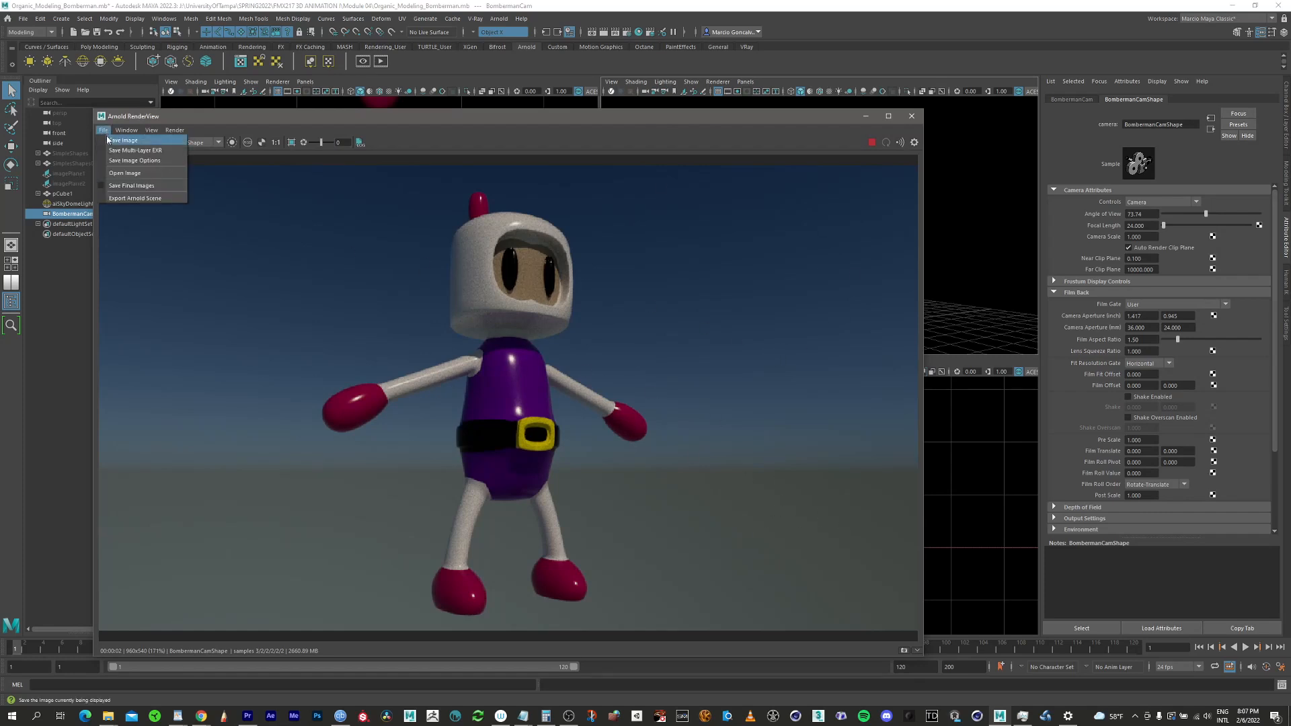
left_click(142, 142)
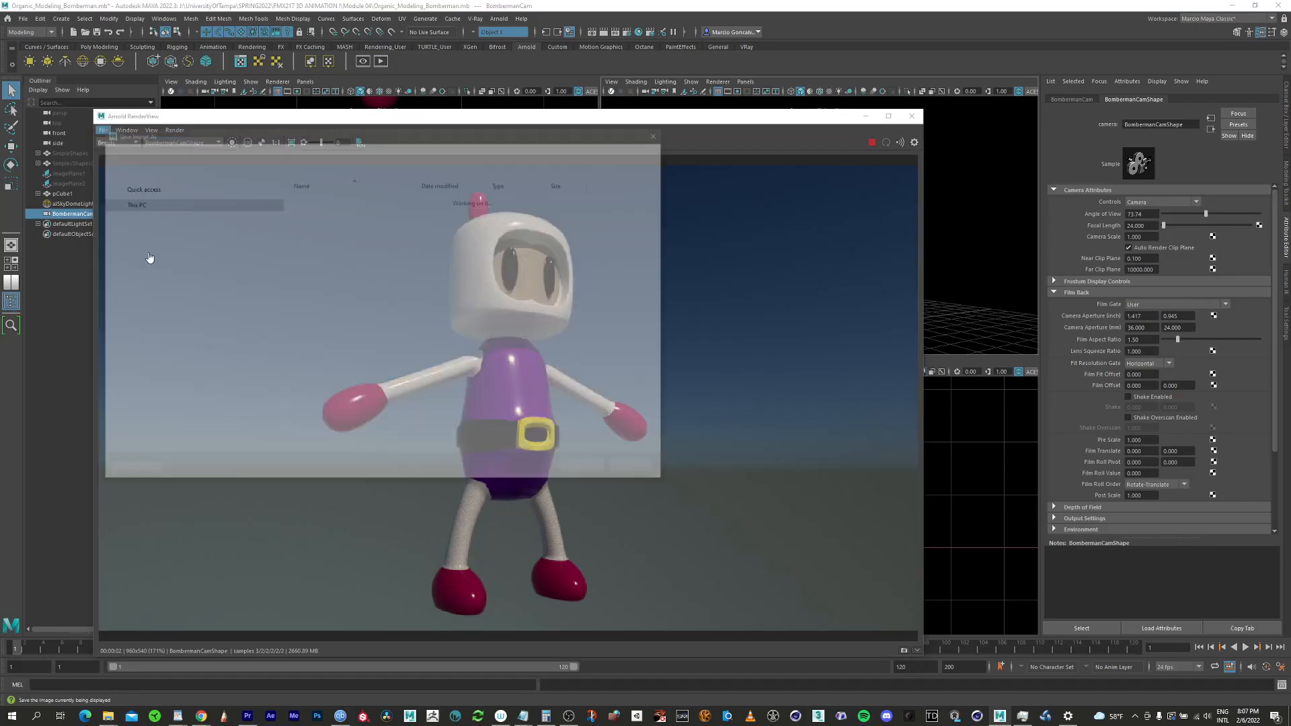
left_click_drag(282, 135, 325, 141)
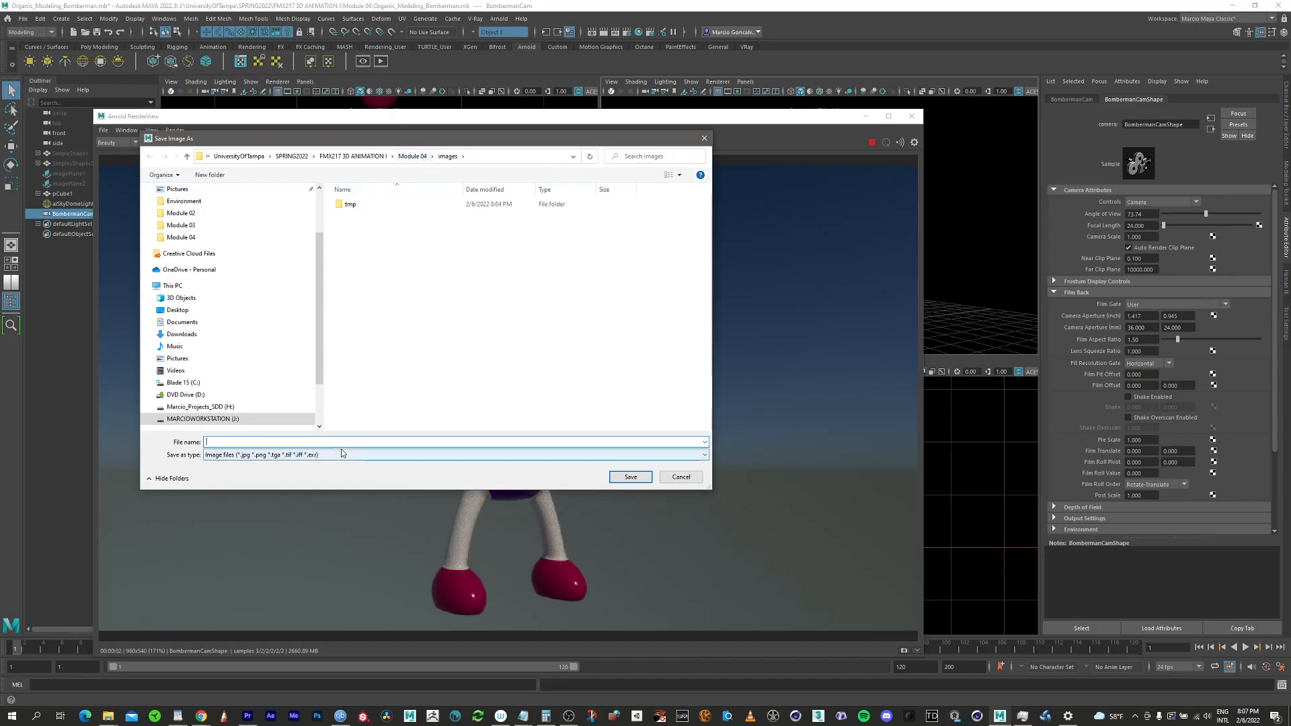
type("omberman01")
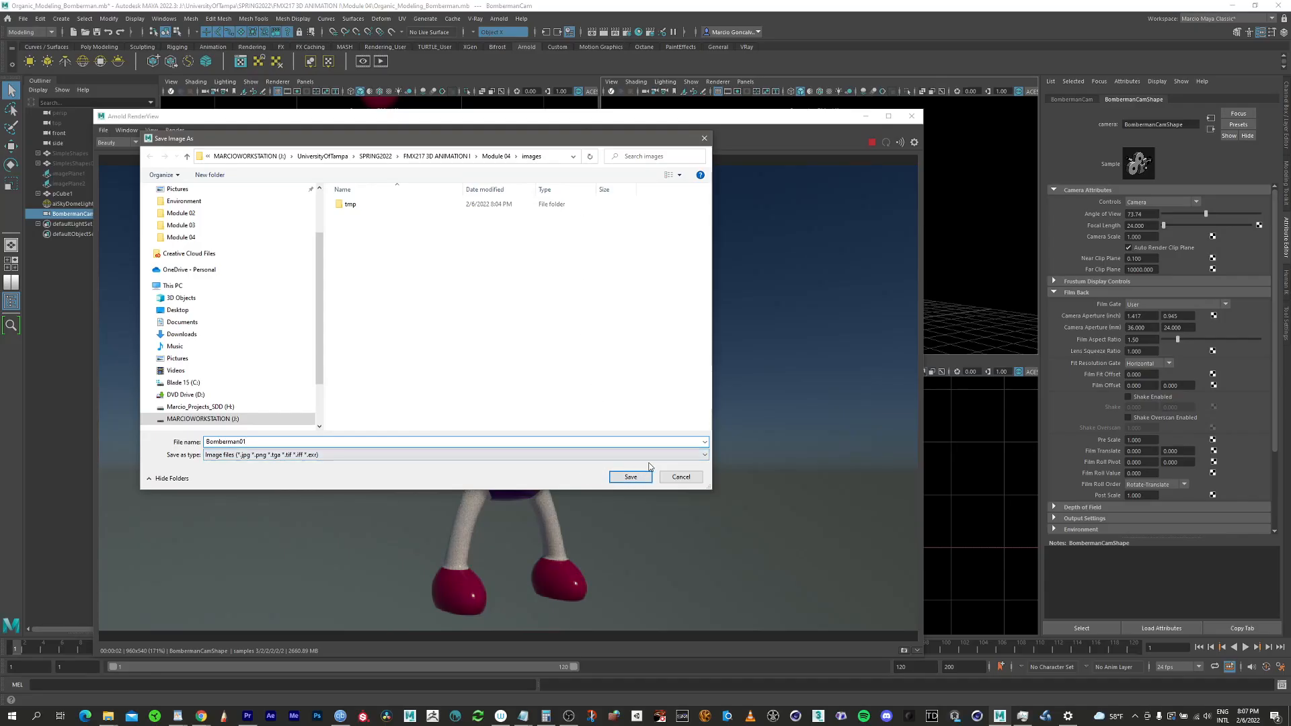
left_click(630, 477)
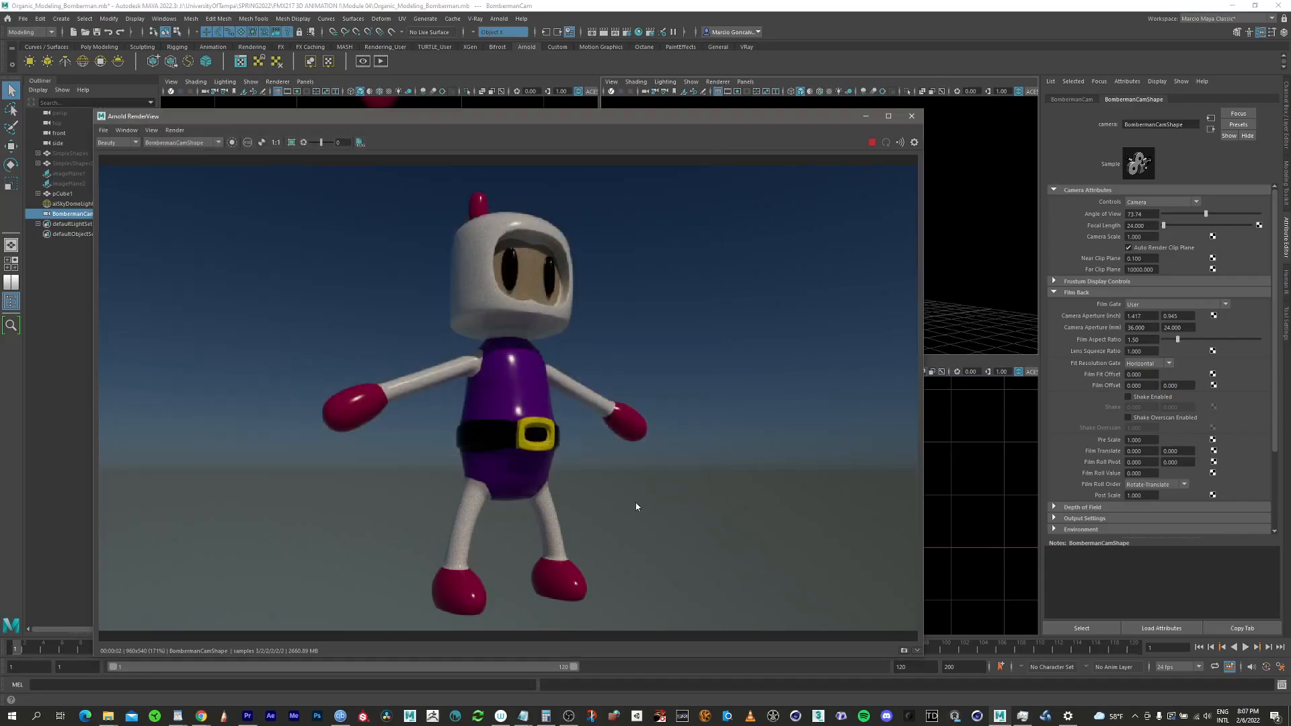
Switch to File Explorer, view Bomberman01.jpg from the images folder in Module 04, and return to the render in Maya
left_click(107, 715)
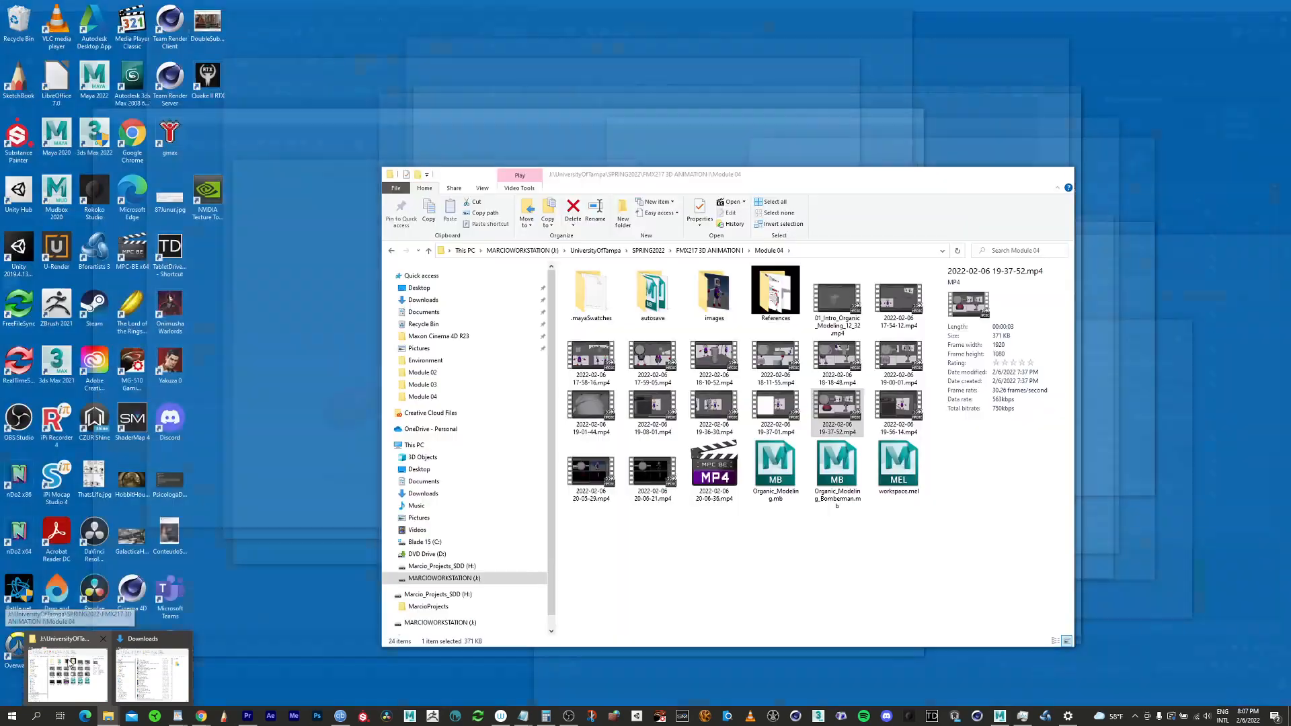
left_click(68, 665)
double_click(718, 300)
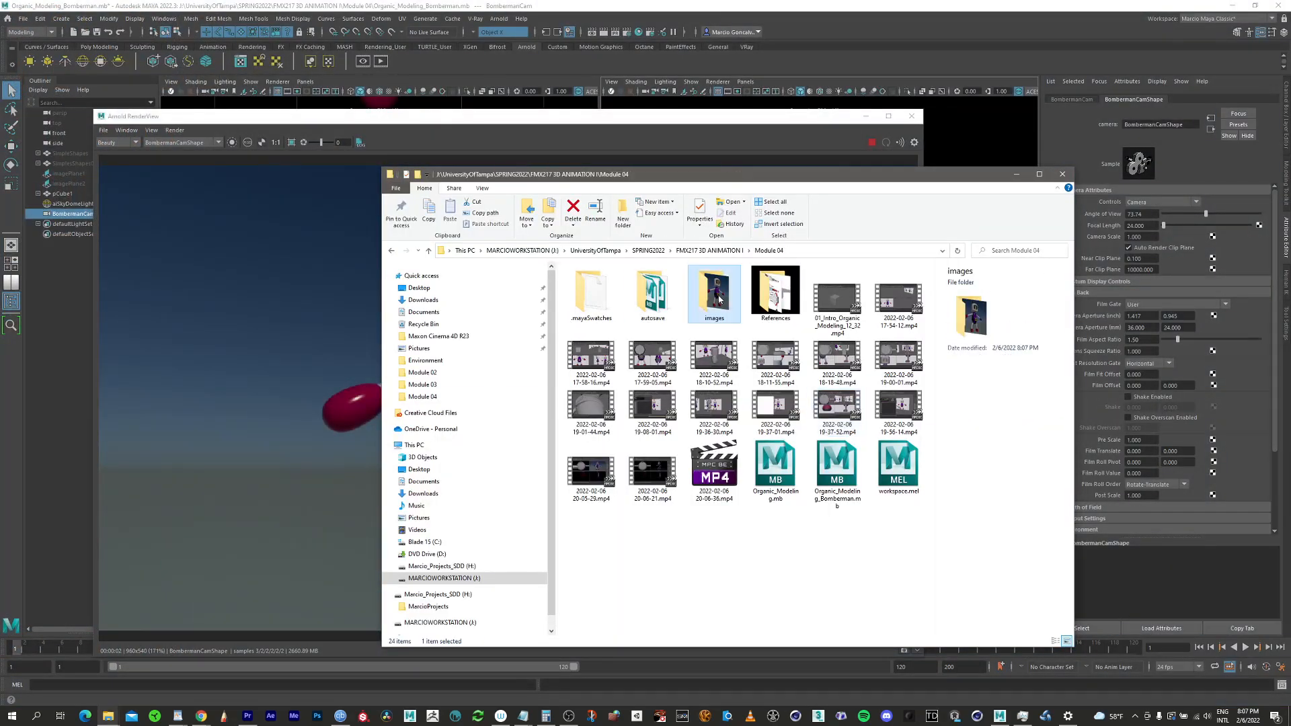
left_click(656, 324)
double_click(657, 324)
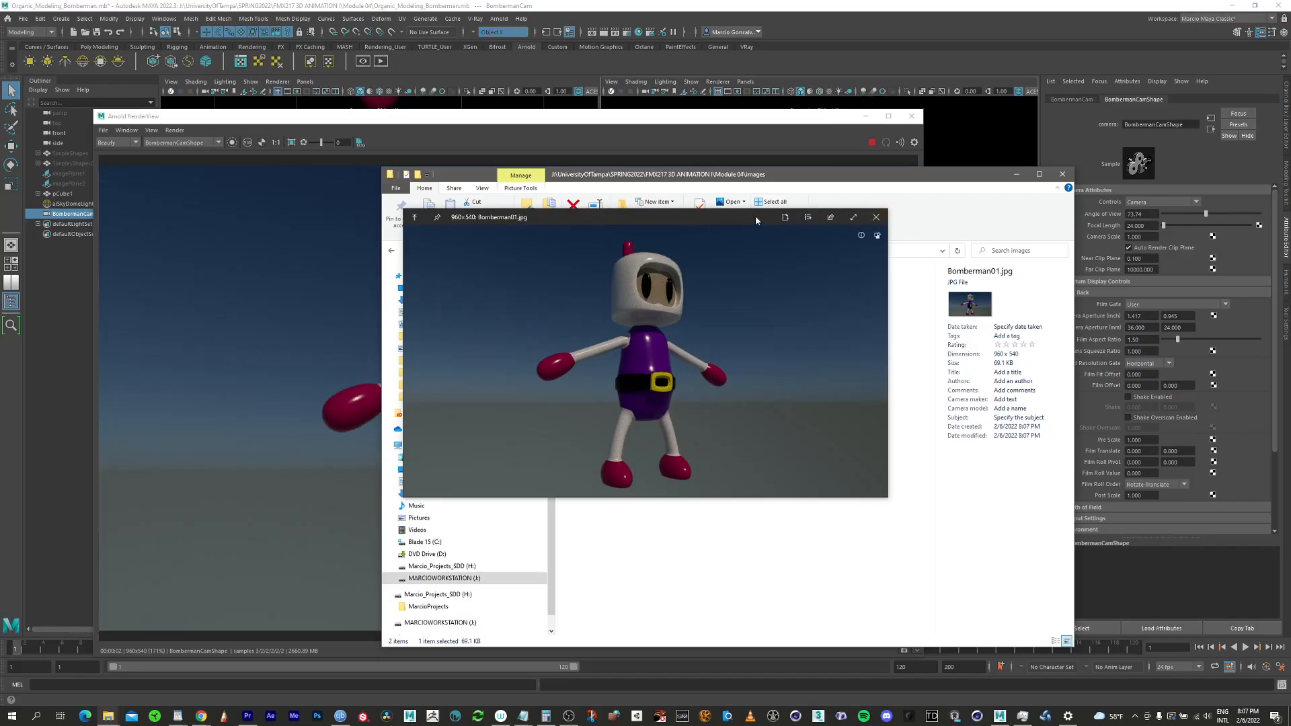
left_click(852, 142)
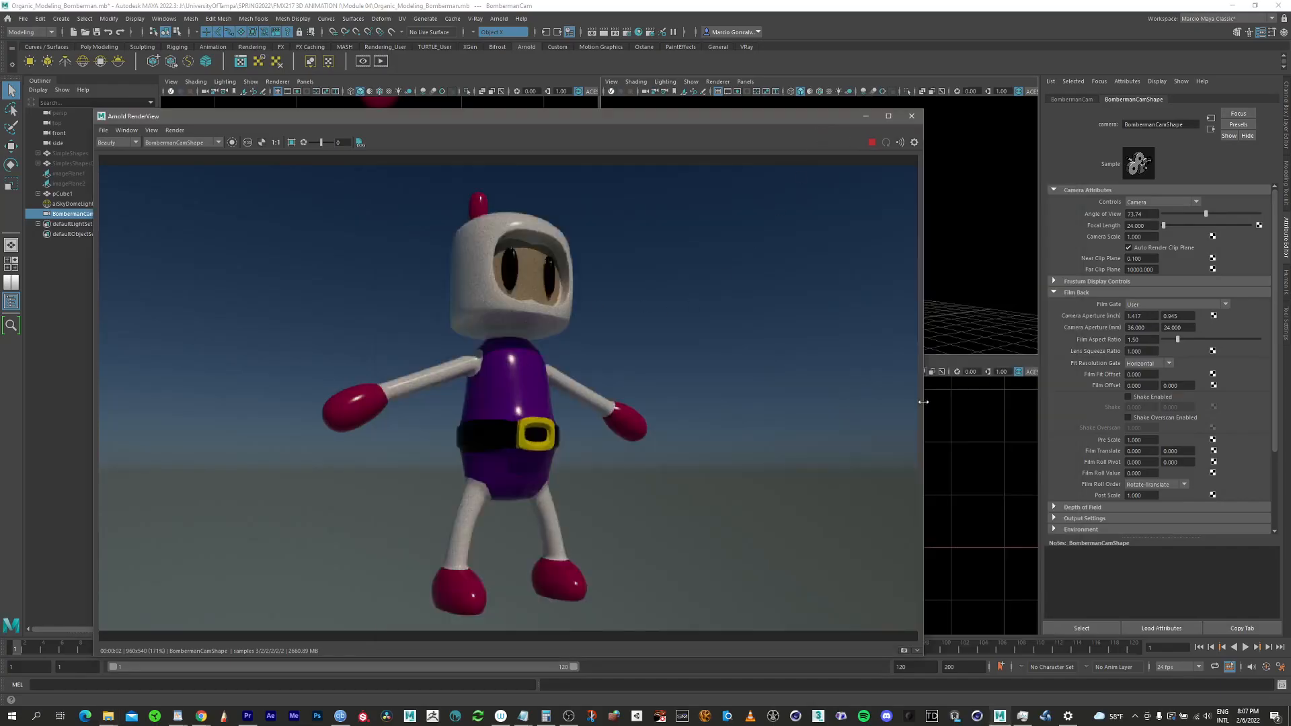